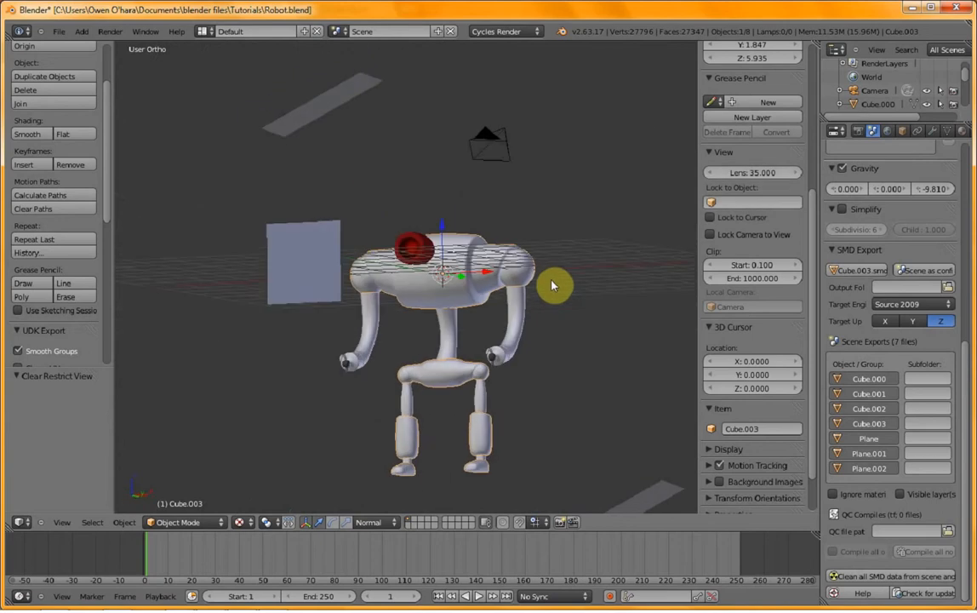
- Hide the three light planes and the camera so only the robot's parts stay in the scene
scroll(538, 295, "down", 2)
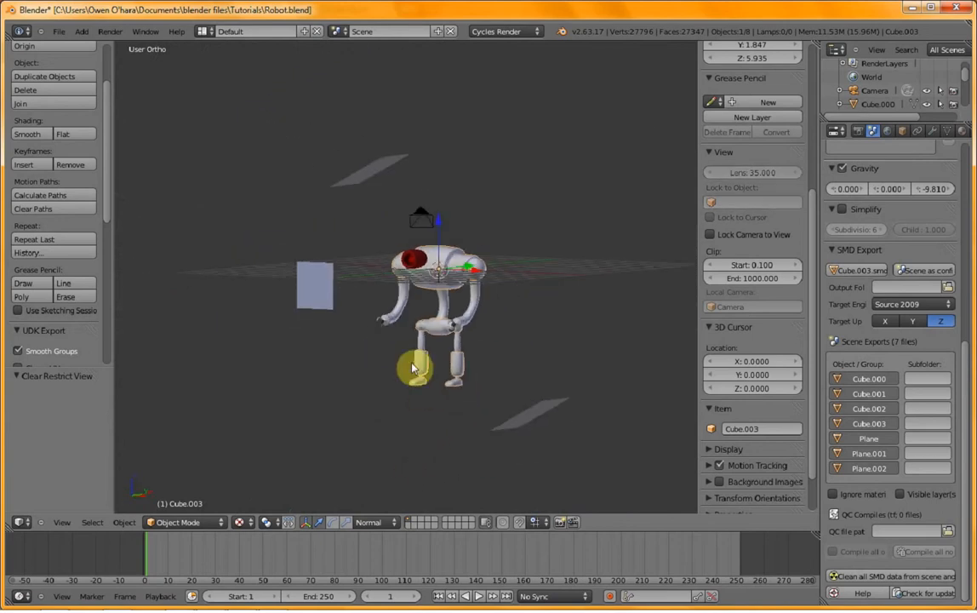
left_click(519, 415)
left_click(322, 279, "shift")
right_click(390, 168, "shift")
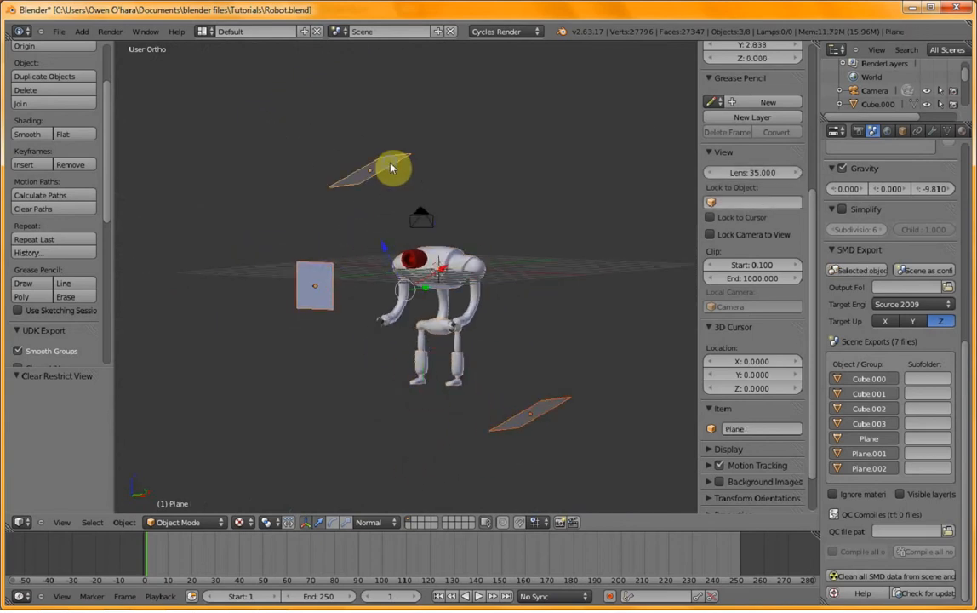
key("h")
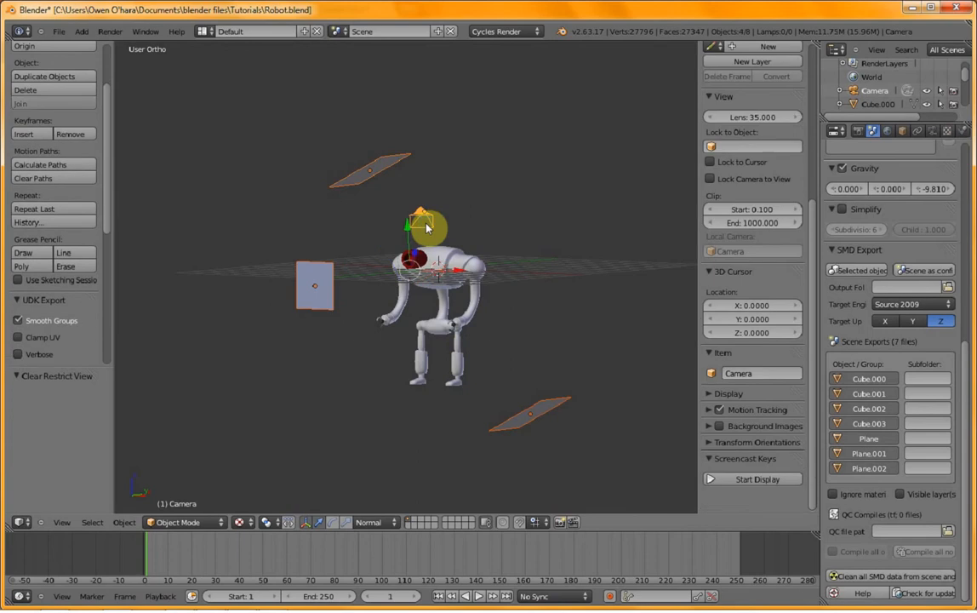
middle_click_drag(427, 228, 441, 257)
- Select all of the robot's parts and, in the front view, move them up about 2.52 units along Z
key("KP_1")
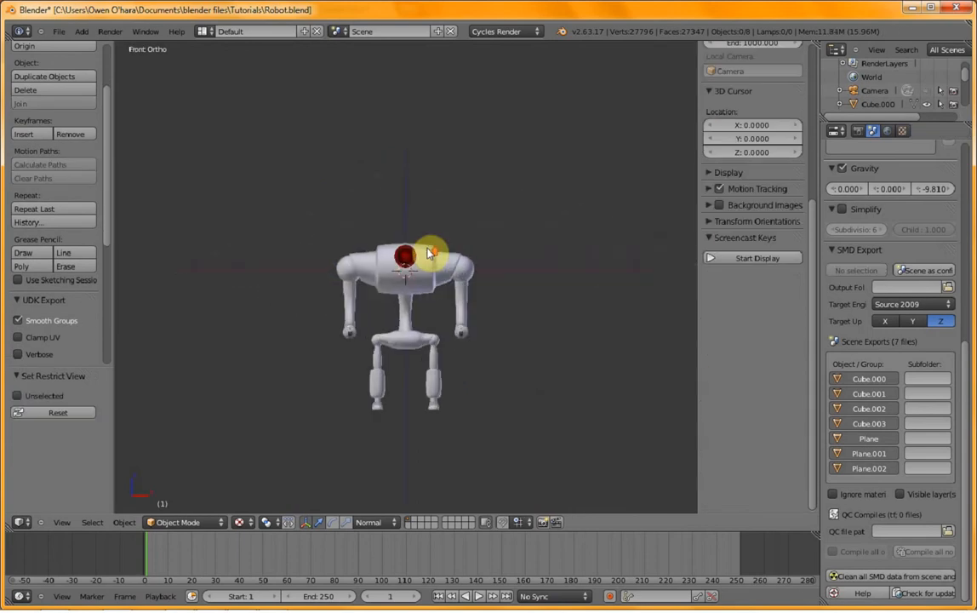
scroll(428, 251, "up", 5)
scroll(428, 251, "down", 3)
key("a")
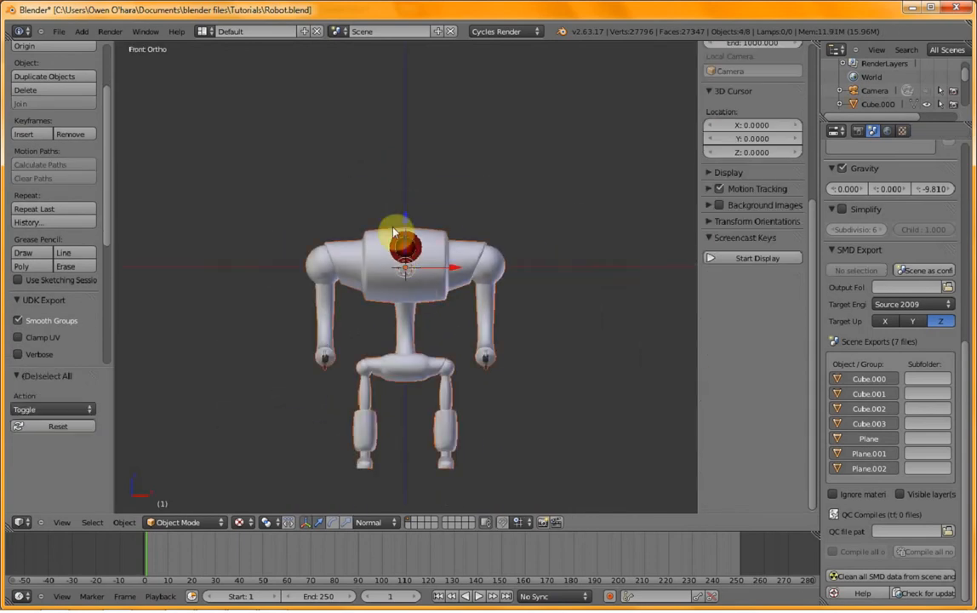
scroll(443, 388, "up", 5)
key("g")
key("z")
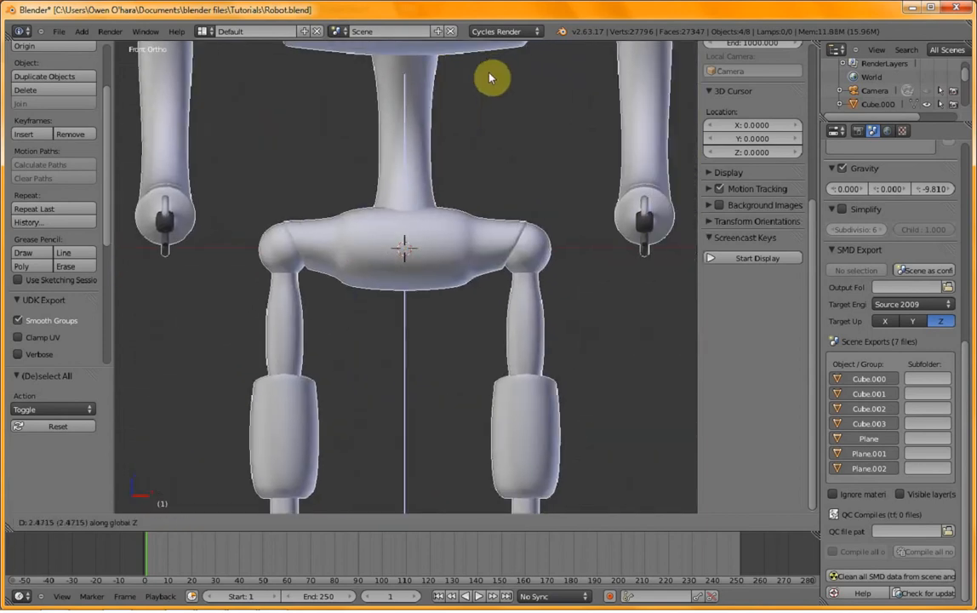
left_click(489, 72)
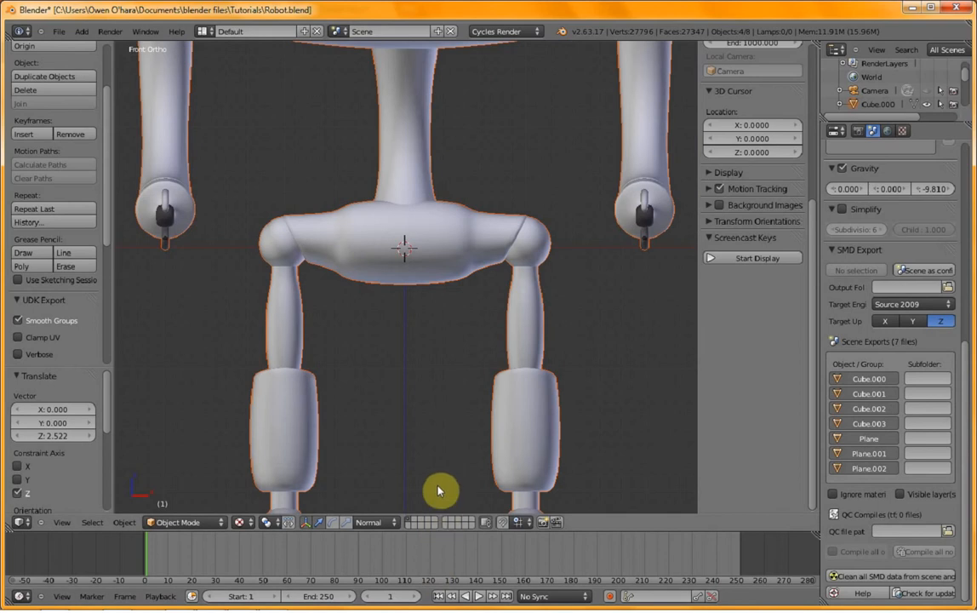
- Raise the robot about 2.45 units further along Z so its feet reach the ground line
key("g")
key("z")
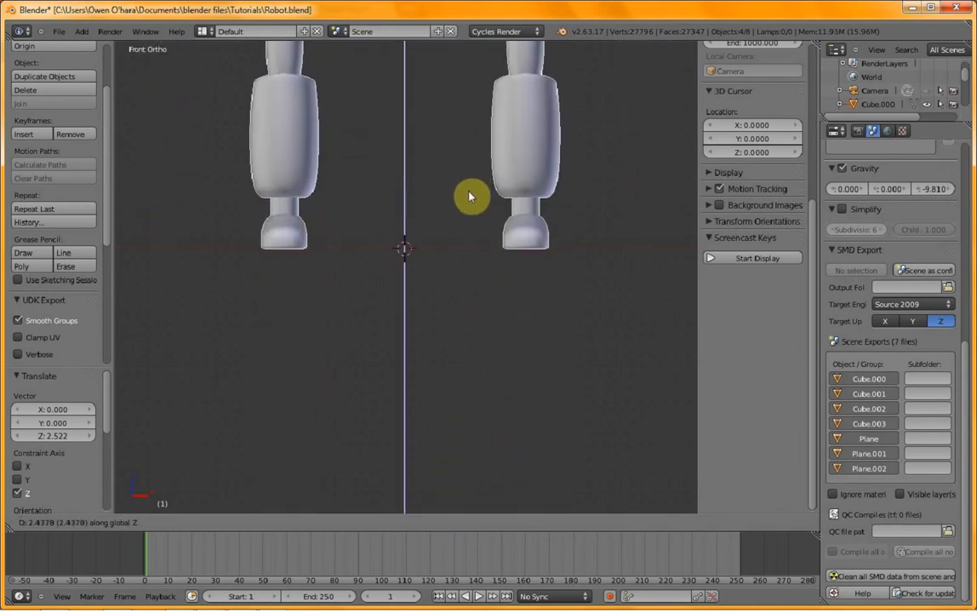
left_click(467, 194)
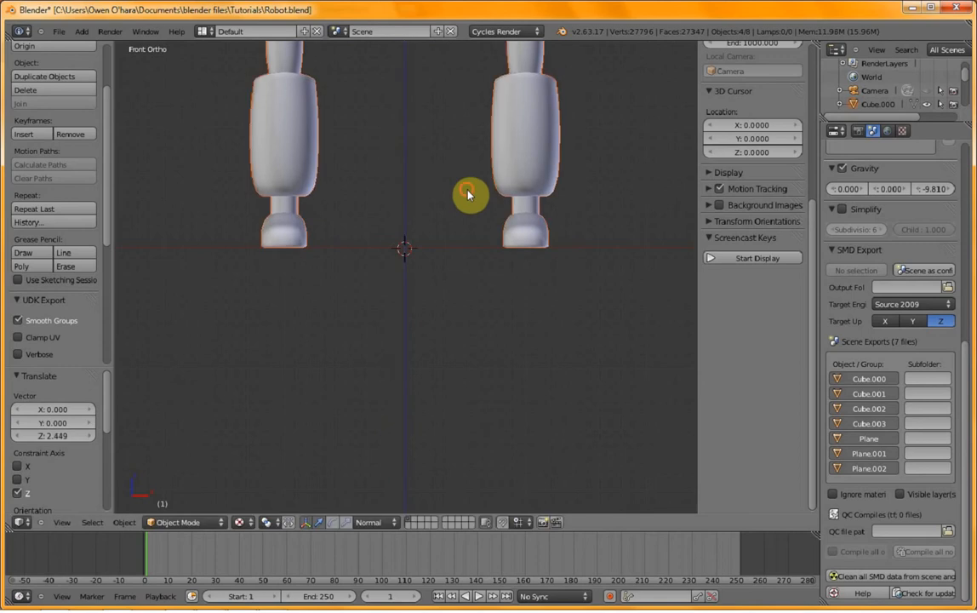
- Lower the robot about 0.011 units along Z to align its soles exactly with the ground axis
scroll(460, 237, "up", 4)
scroll(460, 238, "down", 1)
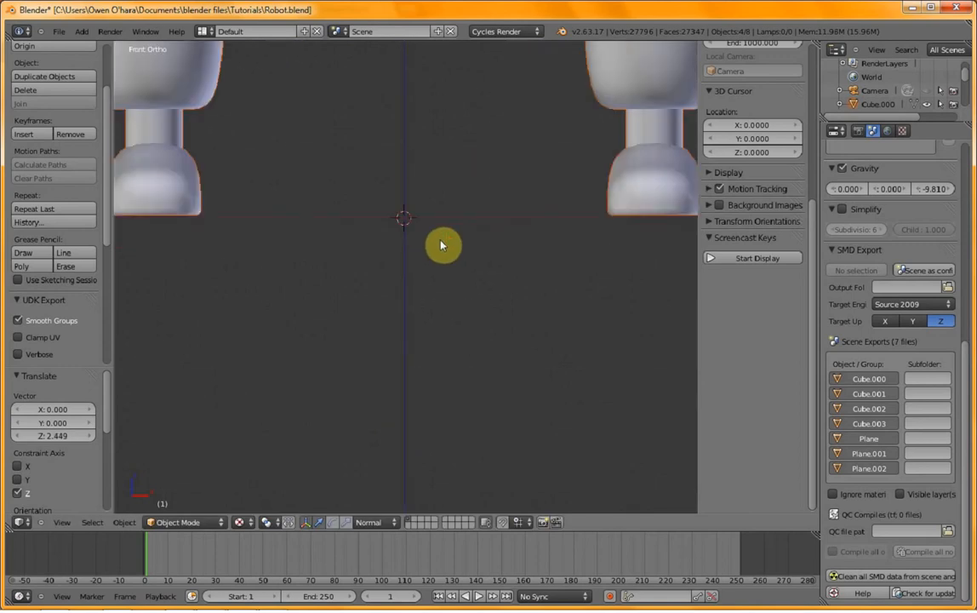
scroll(377, 268, "up", 1)
key("g")
key("z")
left_click(459, 209)
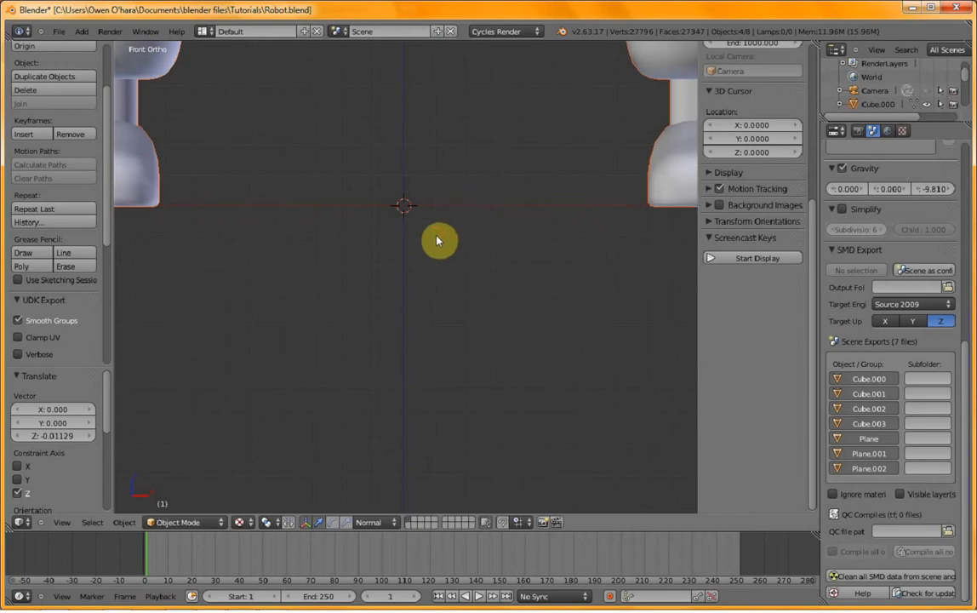
- Apply the location transform to all of the robot's selected parts
scroll(439, 240, "down", 3)
scroll(423, 268, "down", 3)
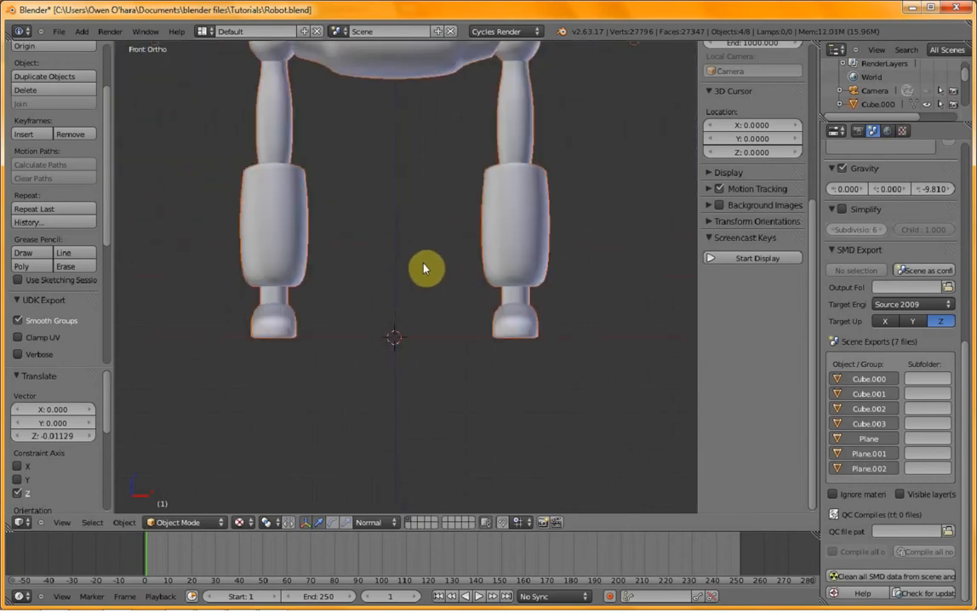
middle_click_drag(421, 218, 405, 305, "shift")
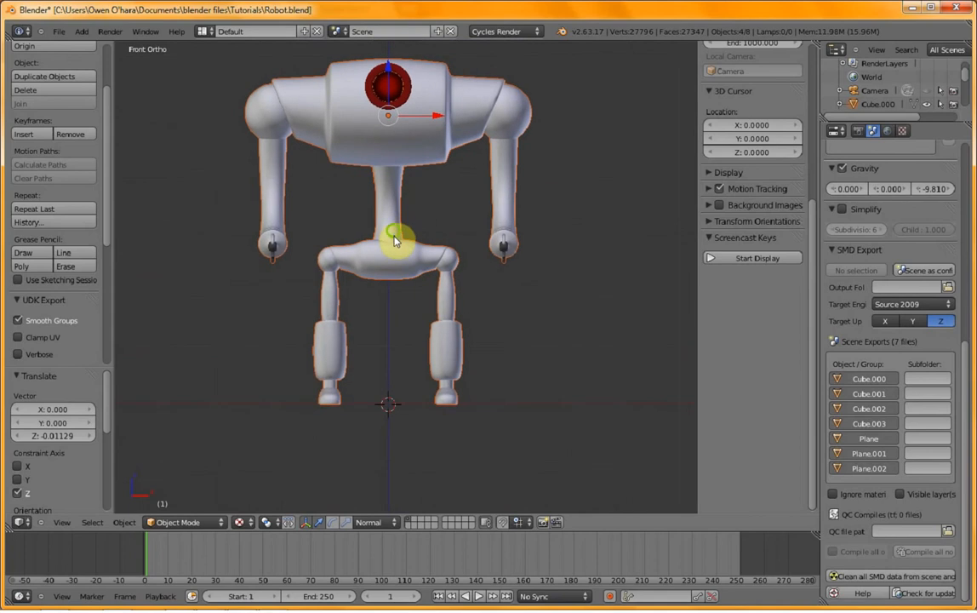
middle_click_drag(396, 235, 400, 284, "shift")
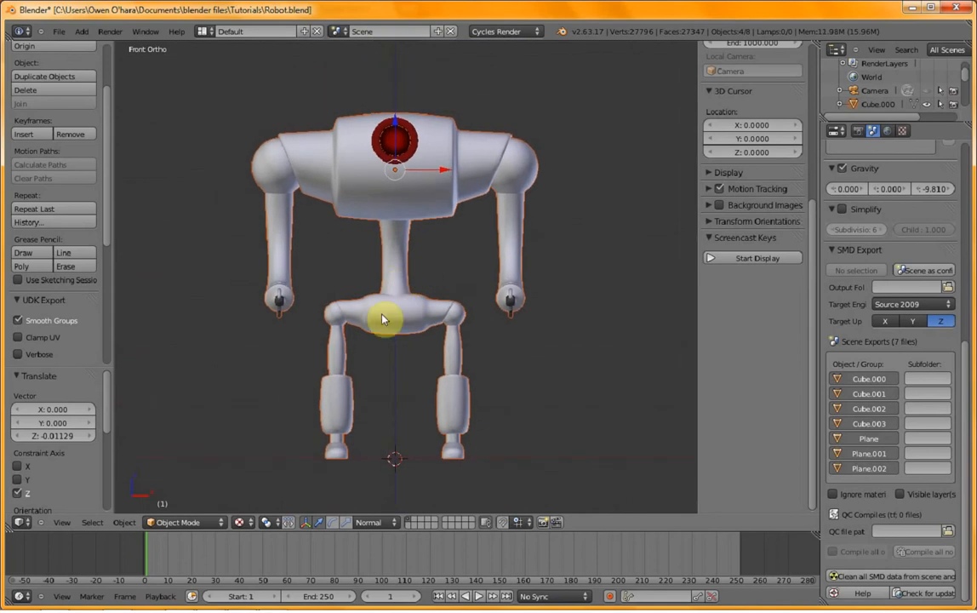
scroll(381, 320, "down", 2)
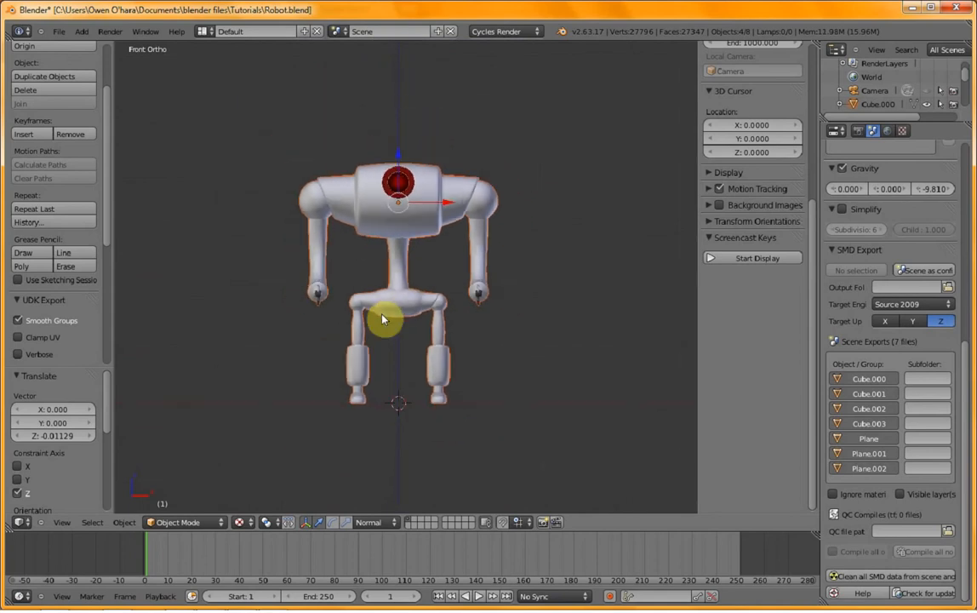
key("ctrl+s")
left_click(383, 317)
key("shift+s")
key("ctrl+a")
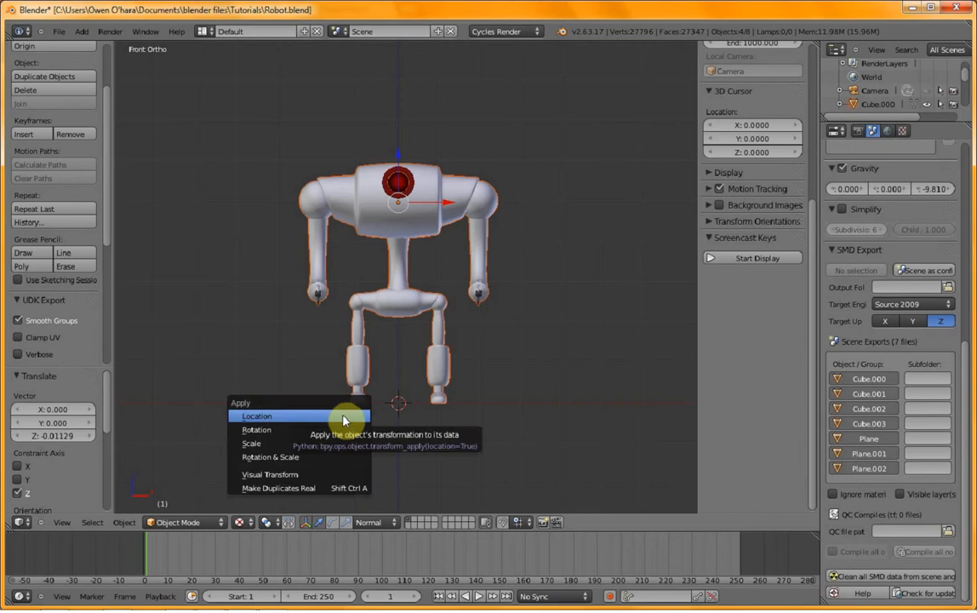
left_click(344, 421)
- Deselect the robot and add a single-bone armature at the scene origin between its feet
key("a")
scroll(523, 371, "up", 3)
scroll(520, 370, "down", 4)
middle_click_drag(508, 370, 425, 389)
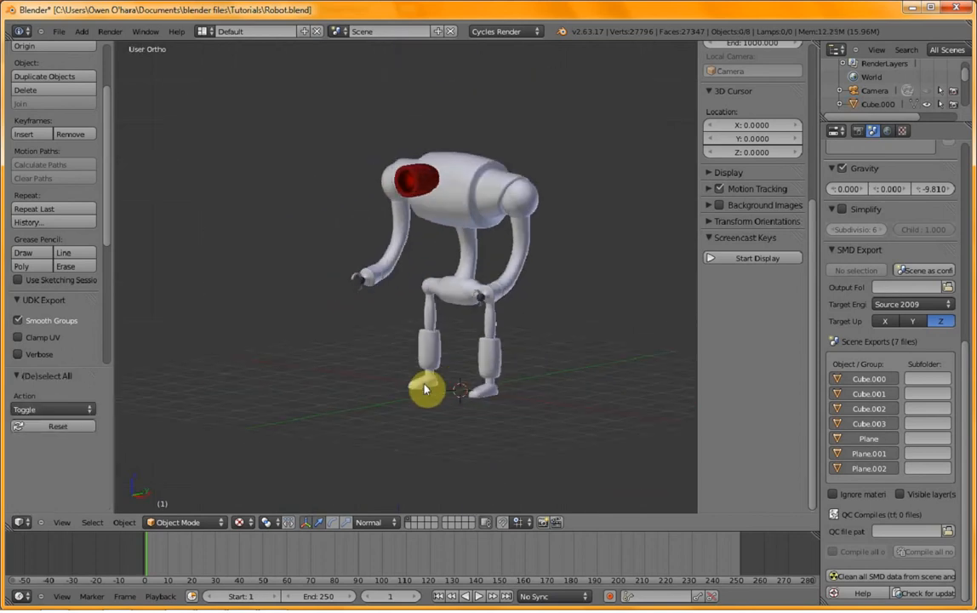
key("shift+a")
mouse_move(428, 385)
left_click(466, 389)
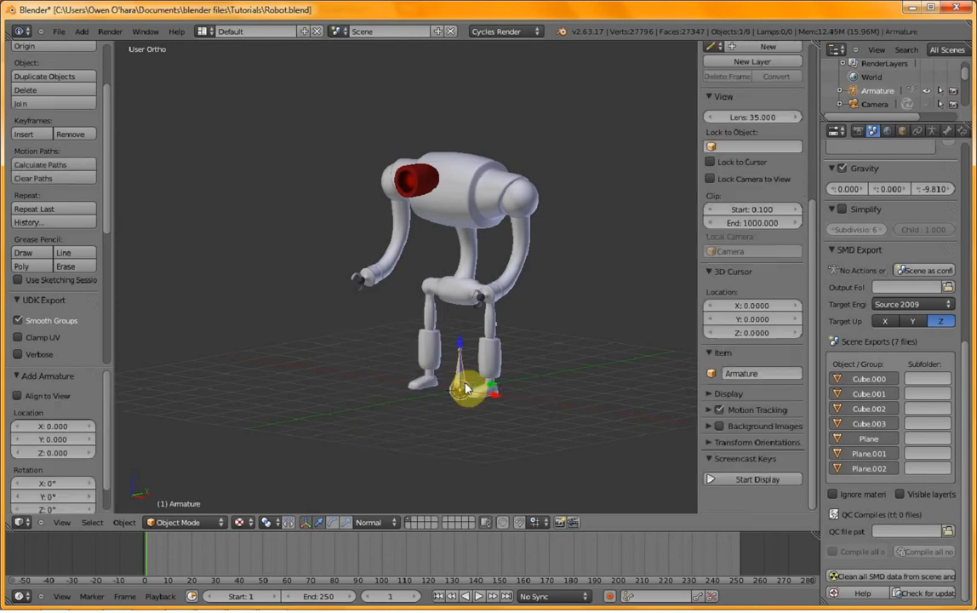
- In the armature's edit mode, lower the bone's tip about 0.33 units along Z in the right side view
key("Tab")
key("KP_3")
scroll(502, 386, "up", 2)
scroll(426, 357, "down", 3, "ctrl")
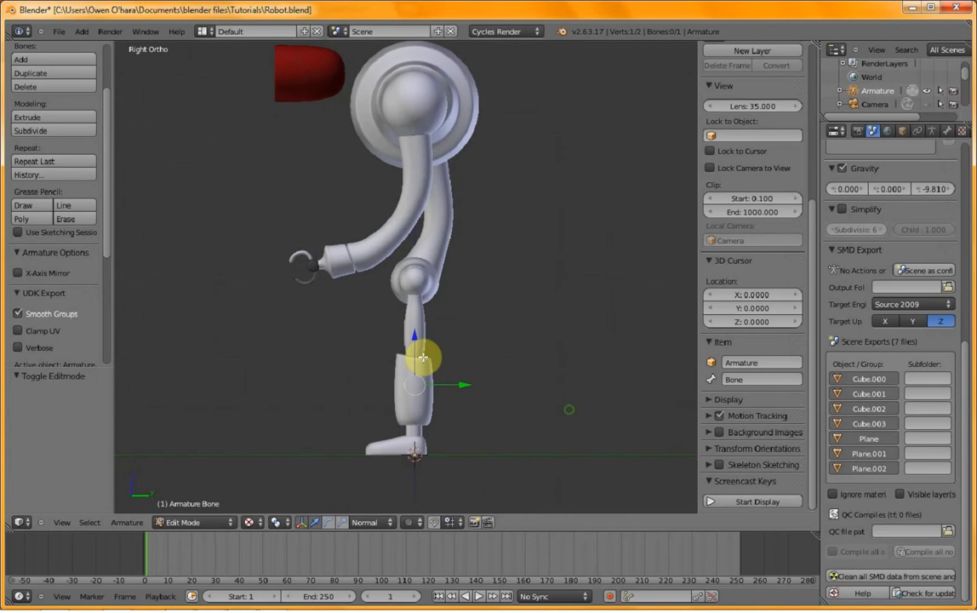
key("e")
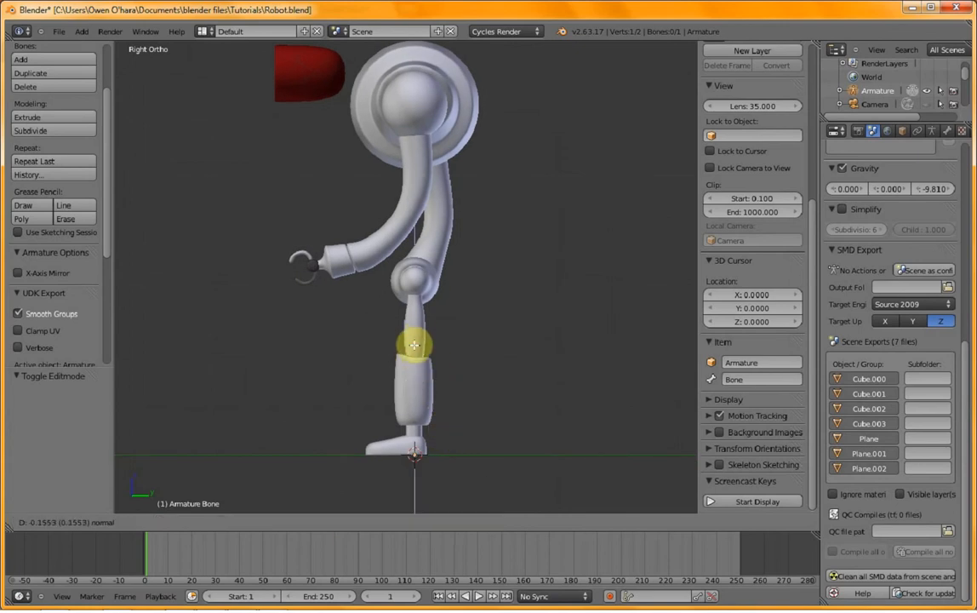
left_click(414, 358)
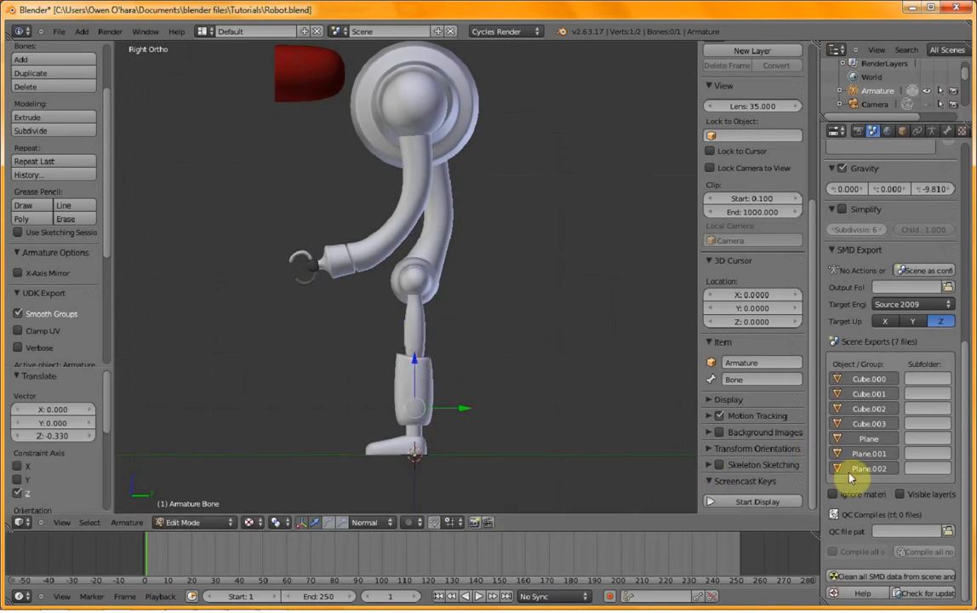
- Enable X-Ray for the armature object and set its display type to Wire
left_click(902, 130)
left_click(900, 503)
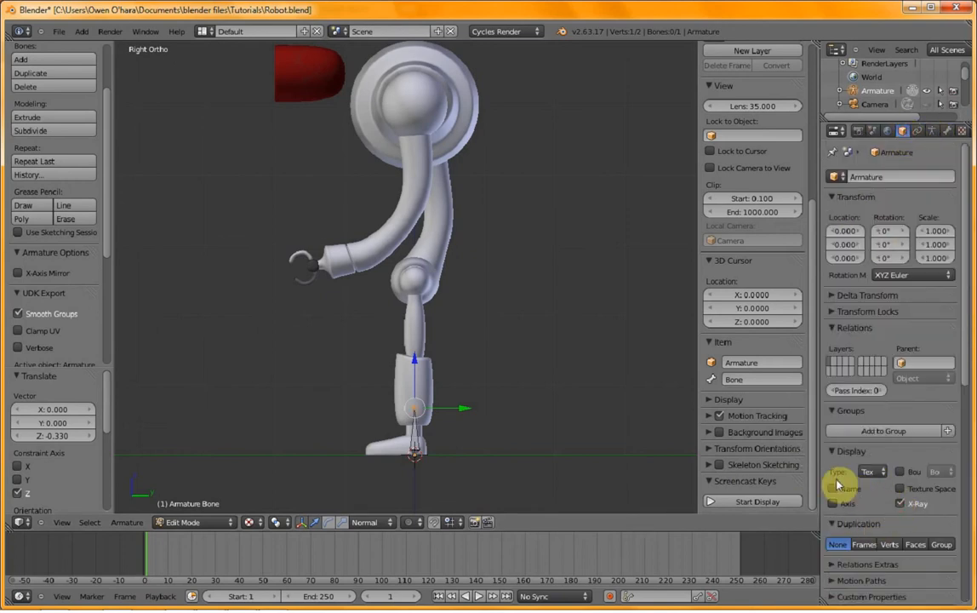
left_click(870, 472)
left_click(838, 444)
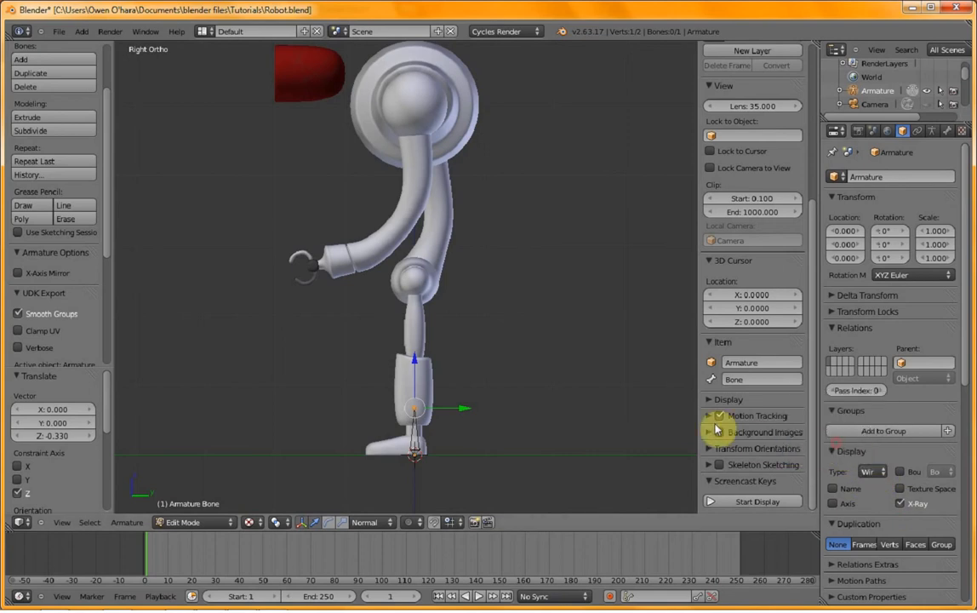
- Shorten the root bone by lowering its tip about 0.36 units more along Z, then leave edit mode
key("e")
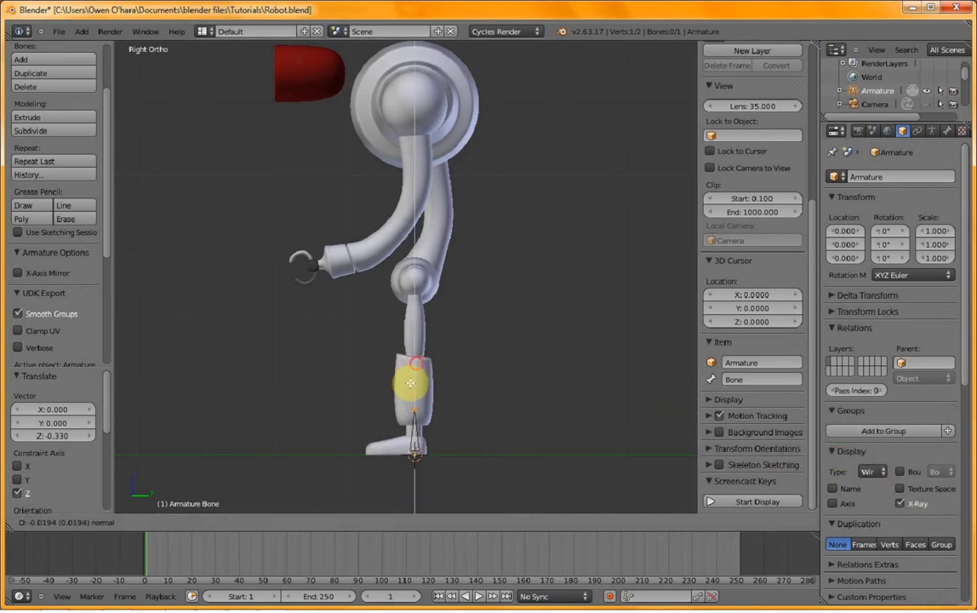
left_click(409, 389)
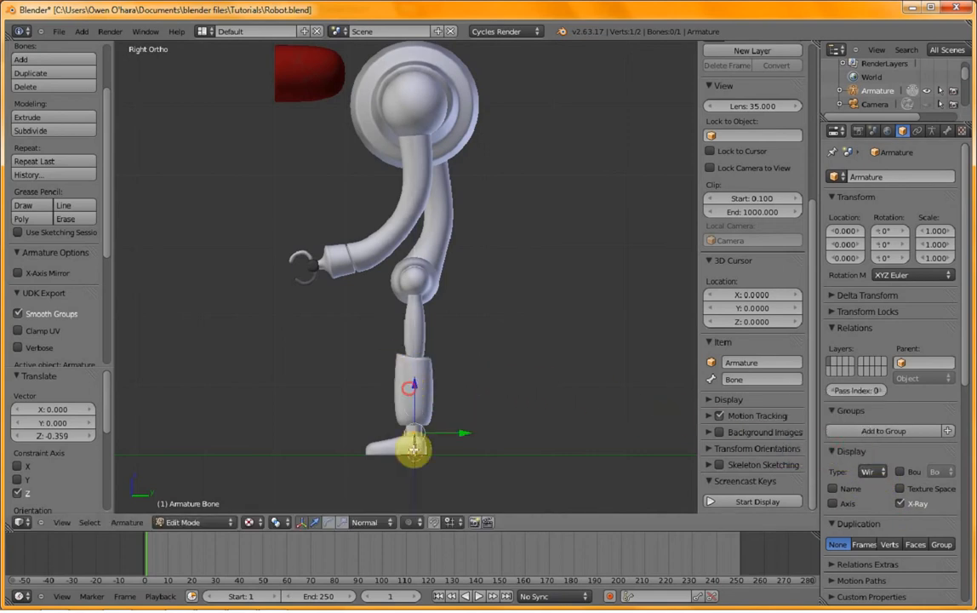
key("Tab")
- Select the edge loop around the middle of the pelvis on the body mesh and snap the 3D cursor to it
right_click(398, 284)
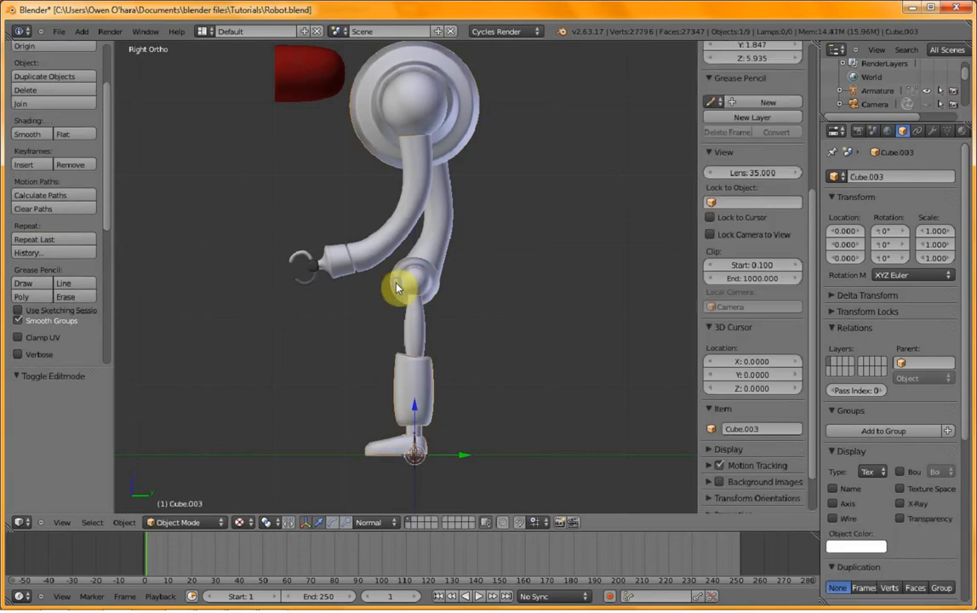
key("Tab")
middle_click_drag(396, 281, 394, 277)
key("a")
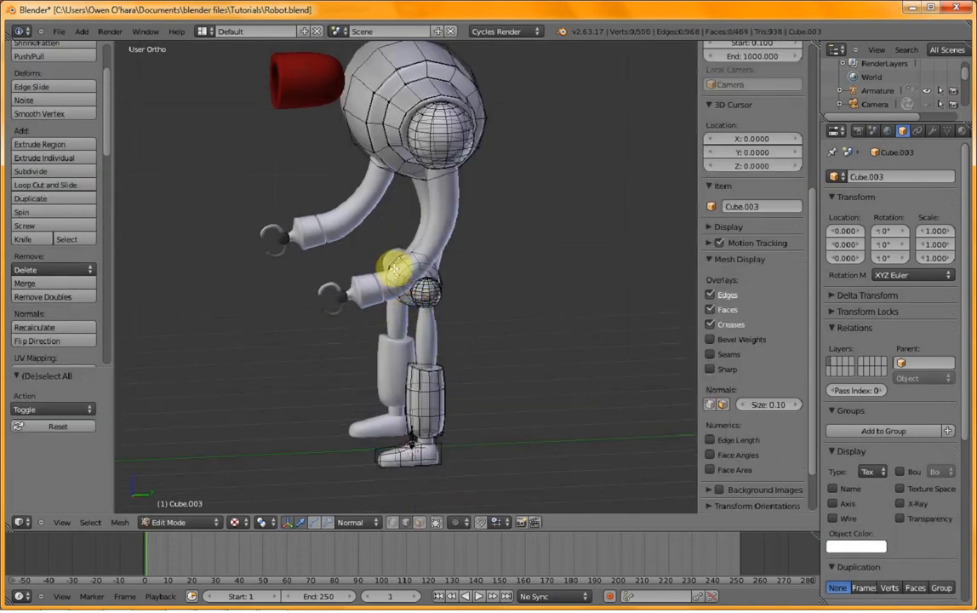
right_click(394, 260, "alt")
key("ctrl+s")
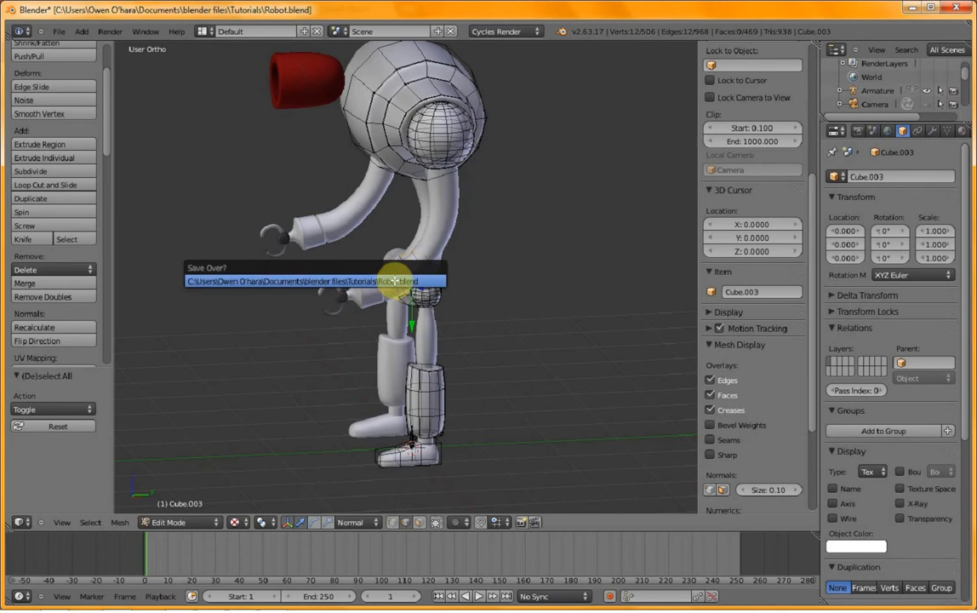
middle_click_drag(323, 261, 393, 272)
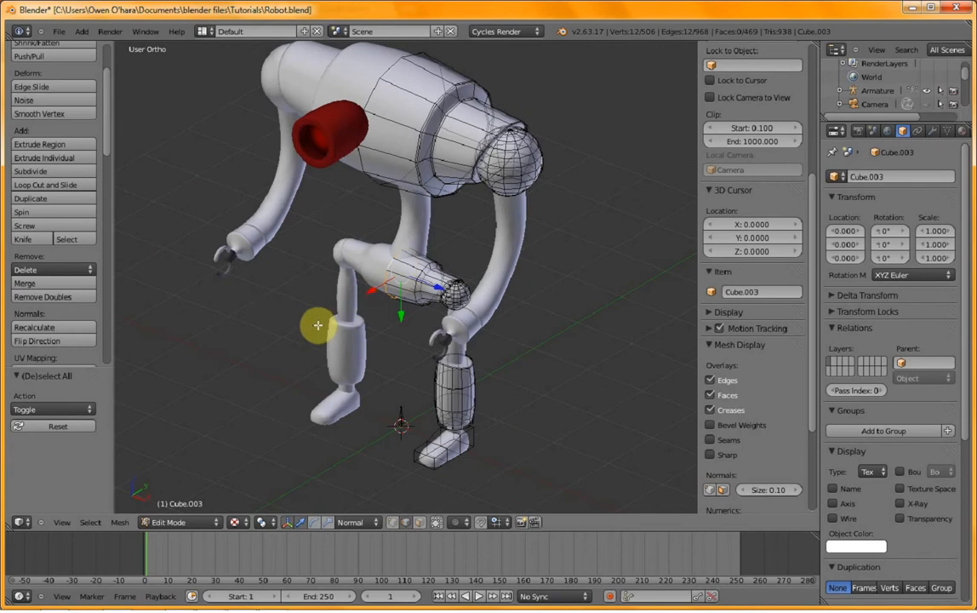
key("shift+s")
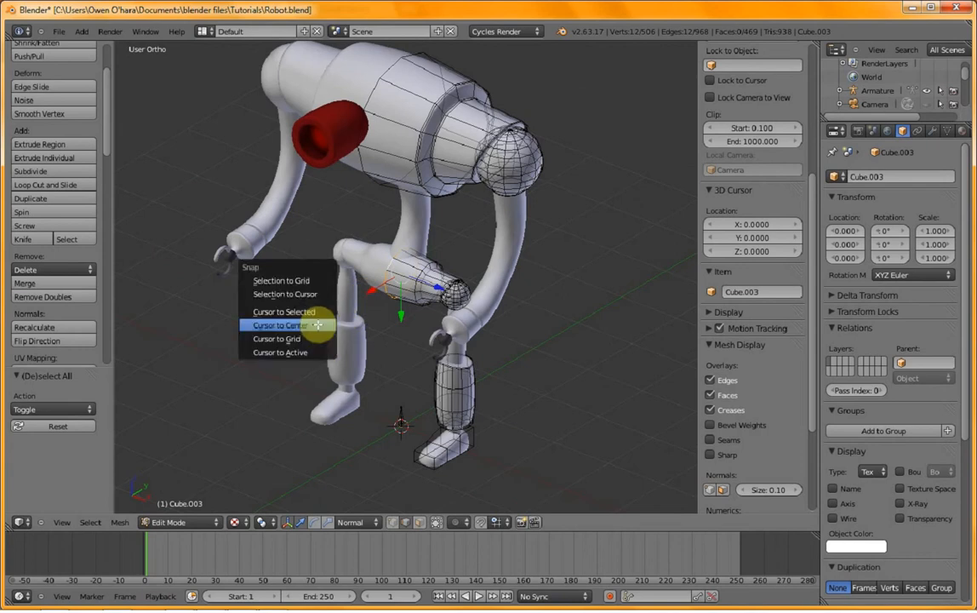
left_click(316, 313)
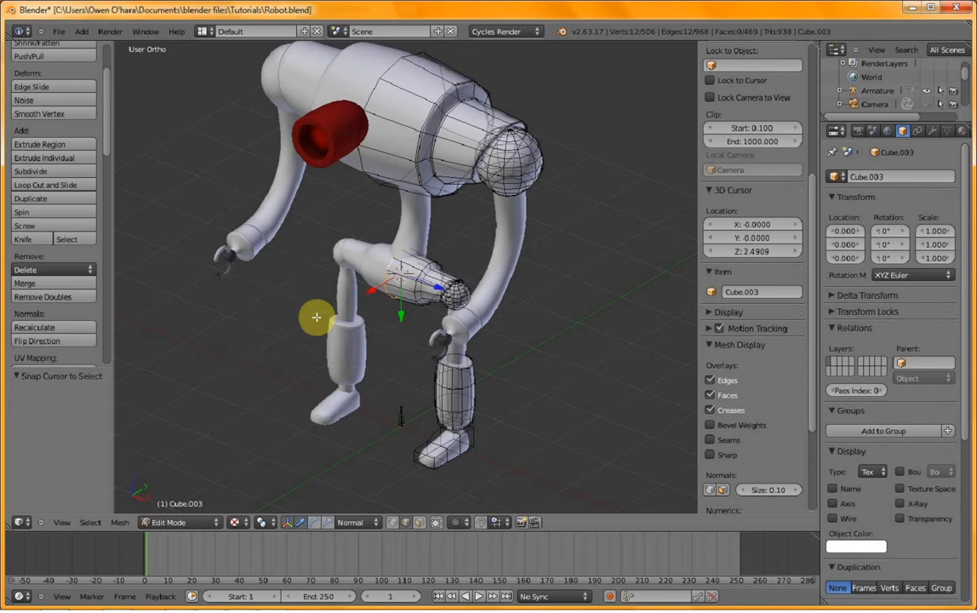
- Add a second bone to the armature at the pelvis and raise its tip about 1.53 units along Z to shoulder height
key("shift+a")
key("Escape")
key("Tab")
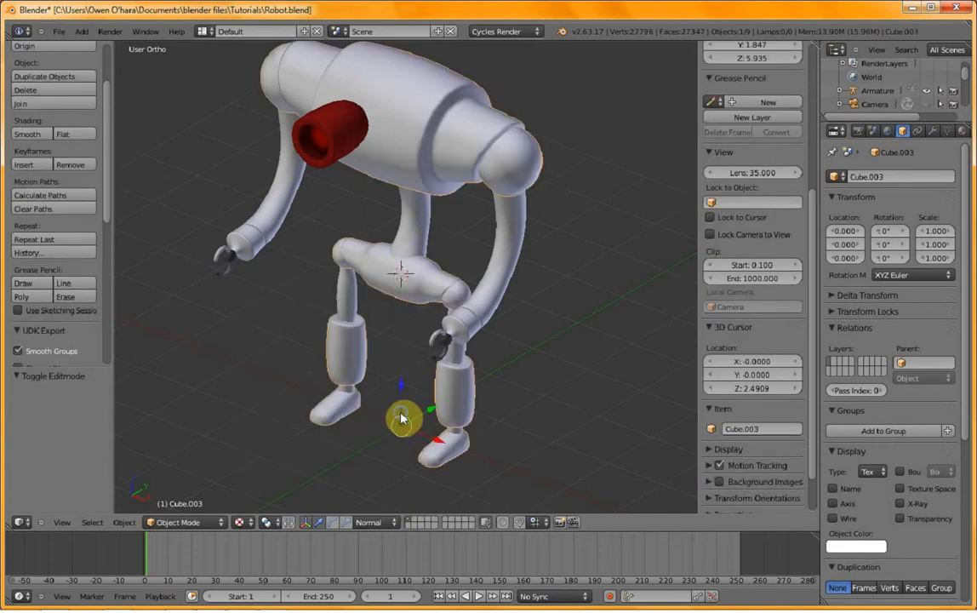
right_click(401, 410)
key("Tab")
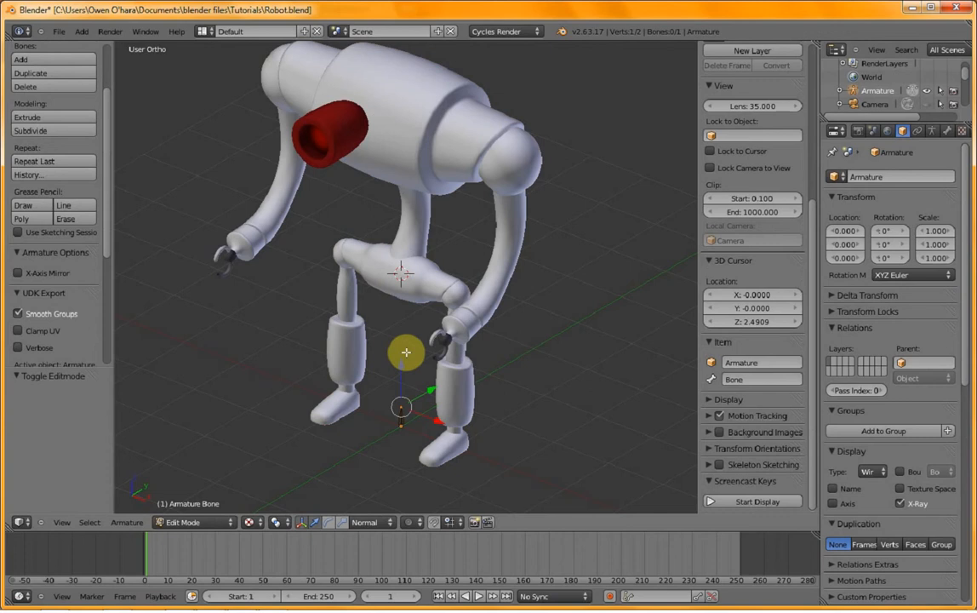
key("KP_3")
key("shift+a")
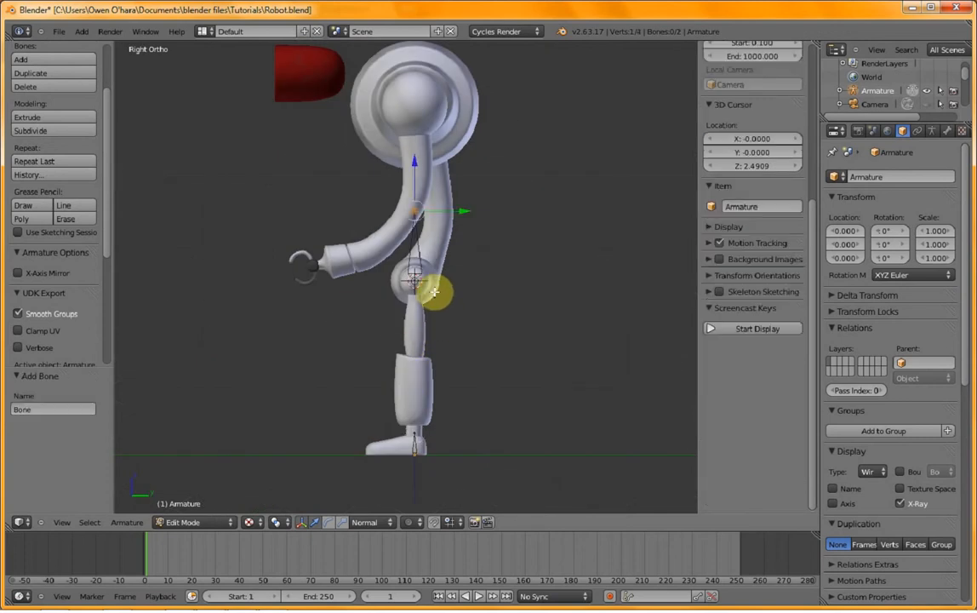
left_click_drag(418, 149, 434, 49)
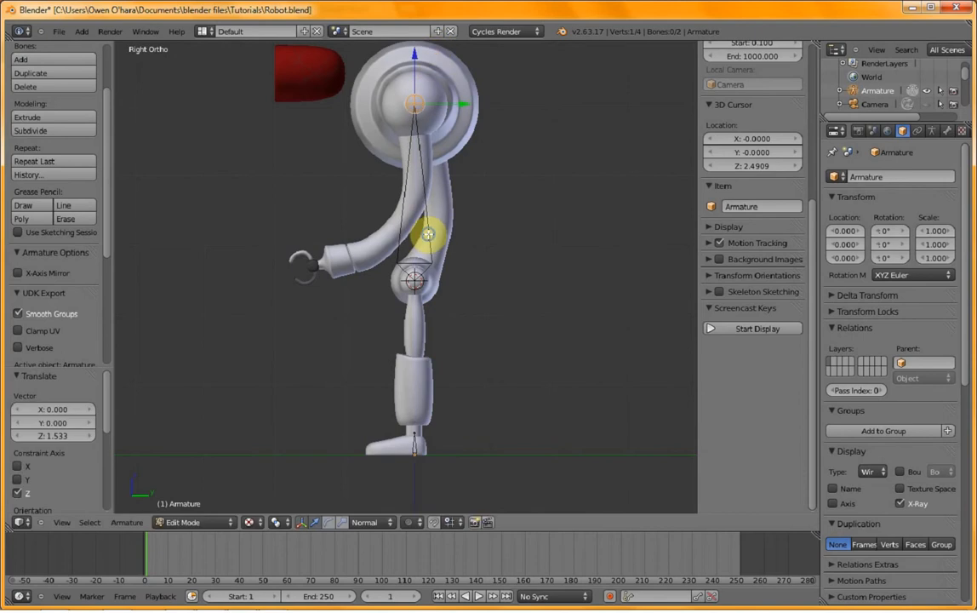
- Subdivide the spine bone with 2 cuts
right_click(427, 231)
key("w")
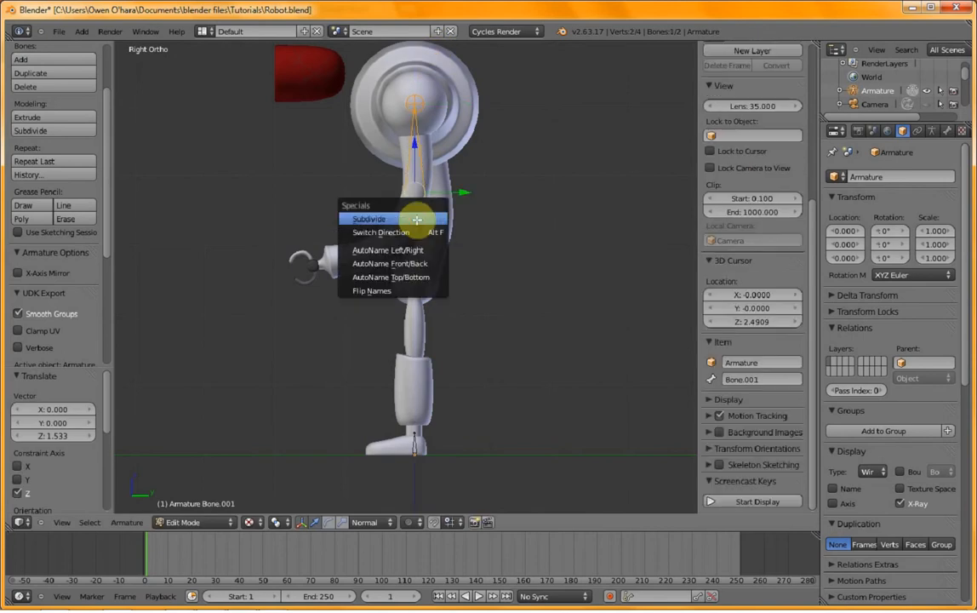
left_click(417, 214)
left_click(87, 408)
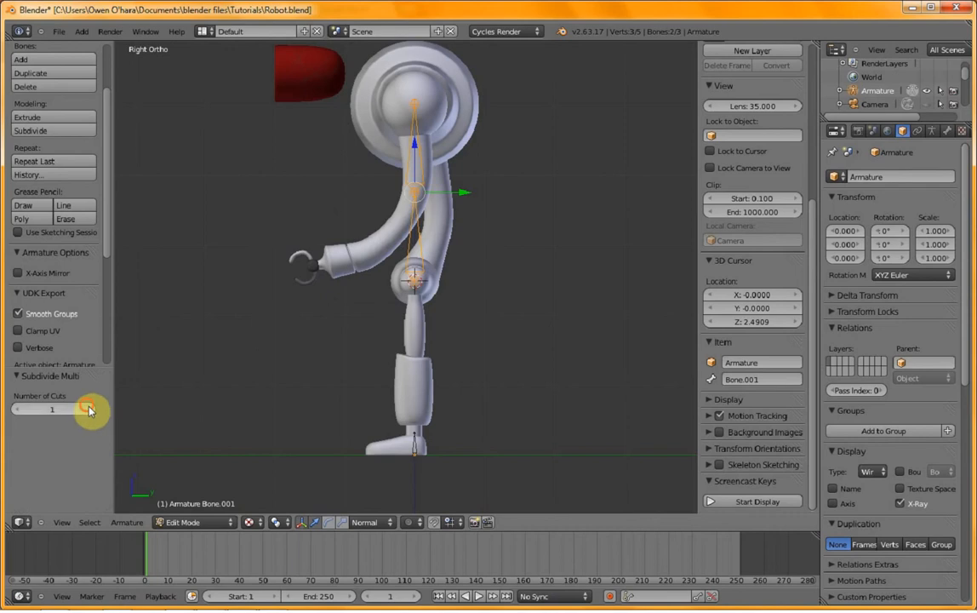
- Bend the spine to follow the torso: move its lower joint about 0.29 Y, -0.18 Z and its upper joint about 0.24 Y, -0.08 Z
right_click(415, 225)
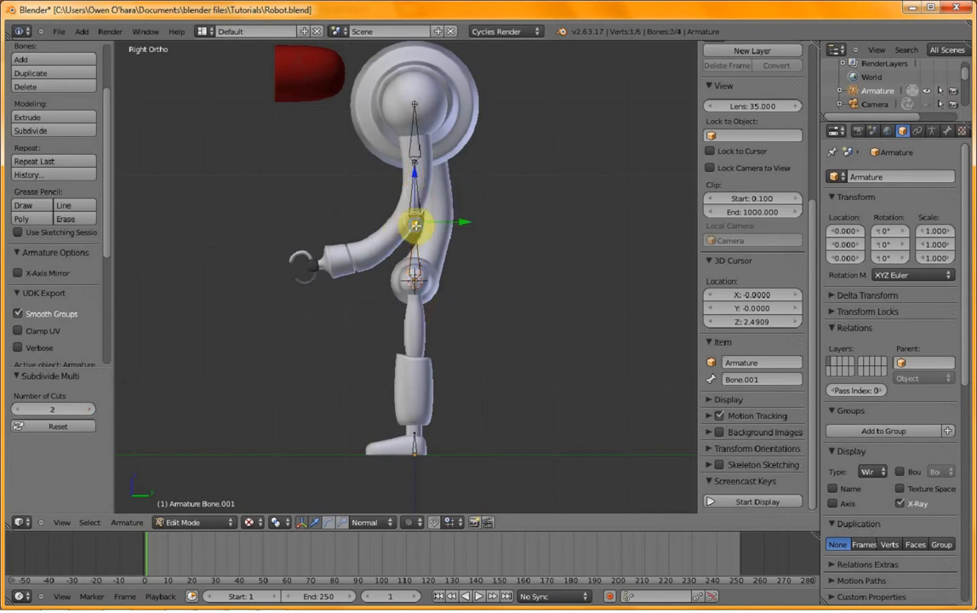
key("g")
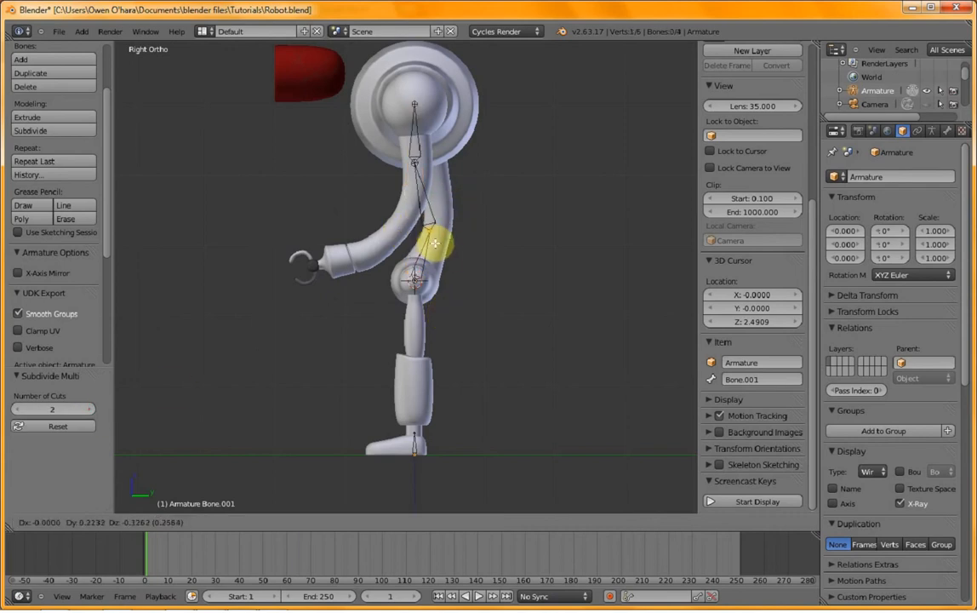
left_click(437, 244)
right_click(420, 173)
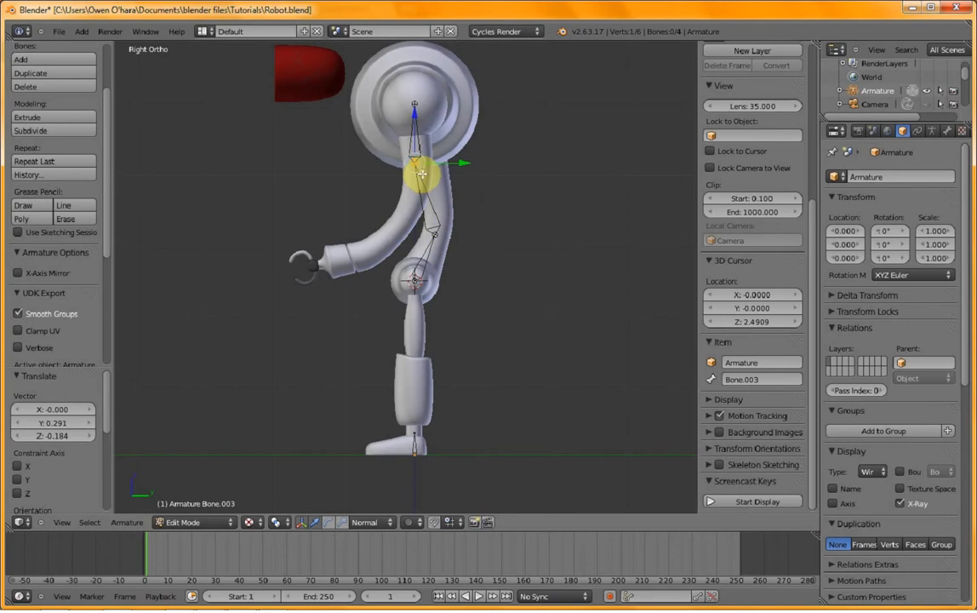
key("g")
left_click(437, 177)
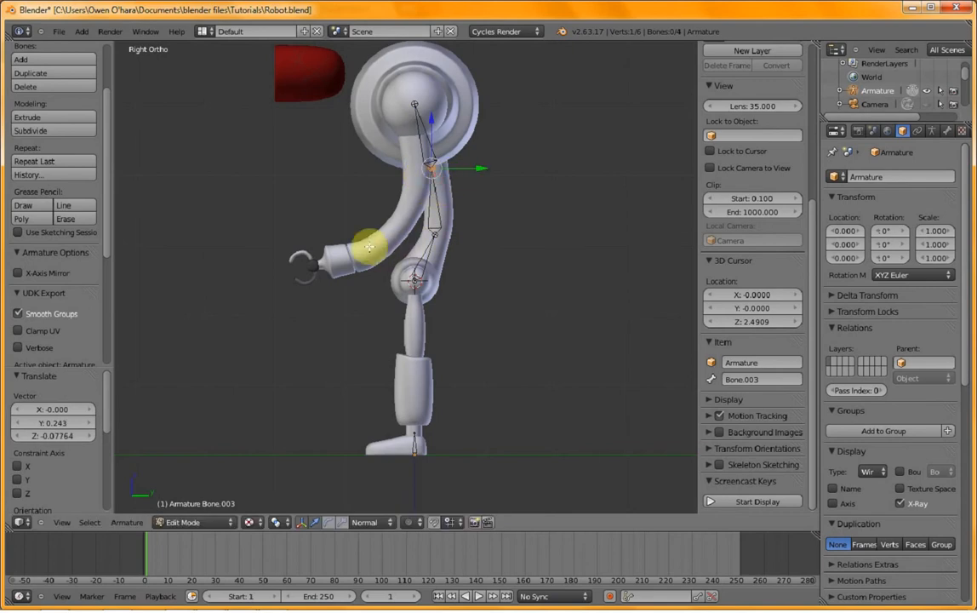
key("Tab")
- Select the edge loop around the +X shoulder ball on the body mesh, snap the 3D cursor to it and leave edit mode
middle_click_drag(388, 157, 429, 174)
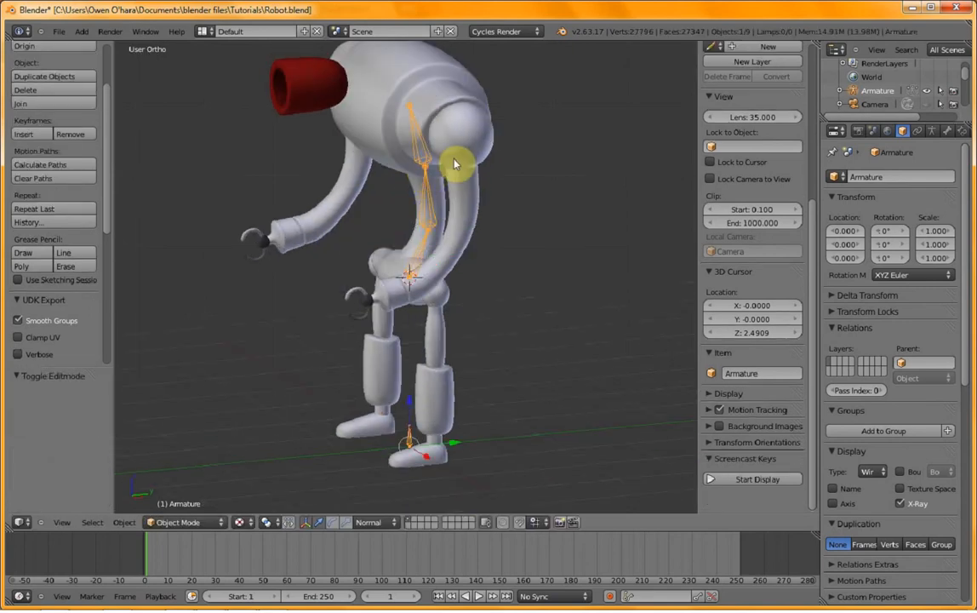
right_click(466, 135)
key("Tab")
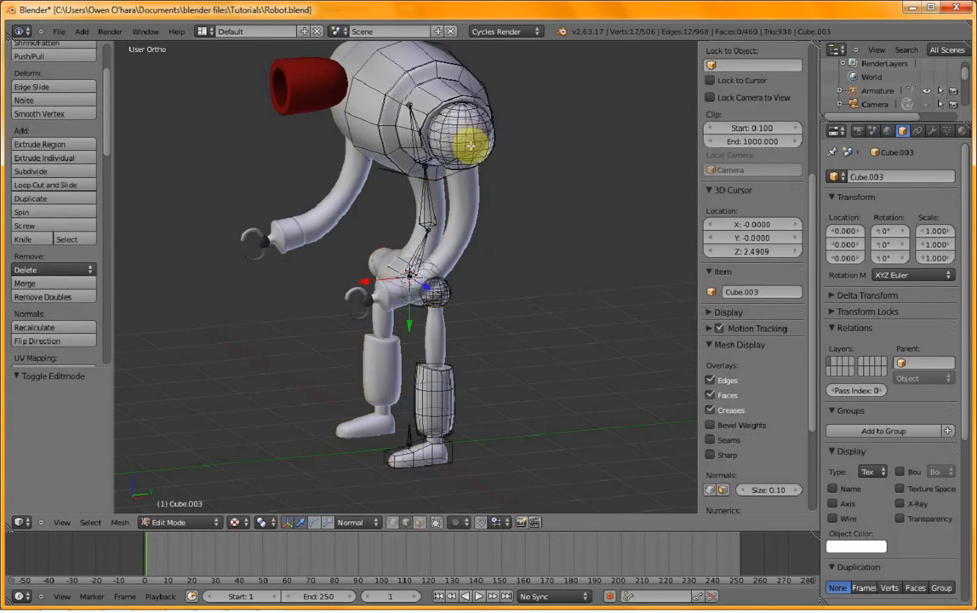
key("a")
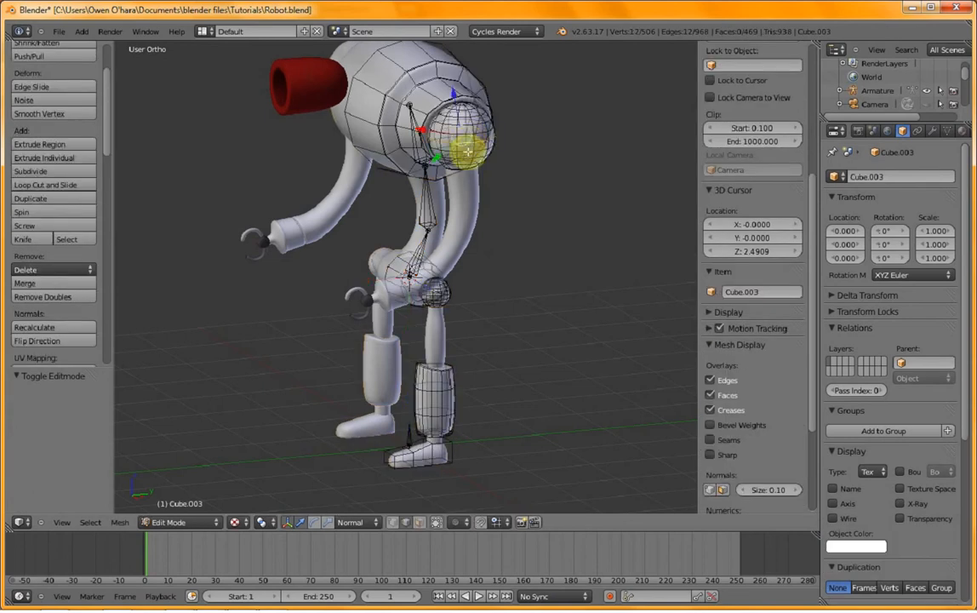
middle_click_drag(453, 200, 469, 212)
key("shift+s")
left_click(472, 216)
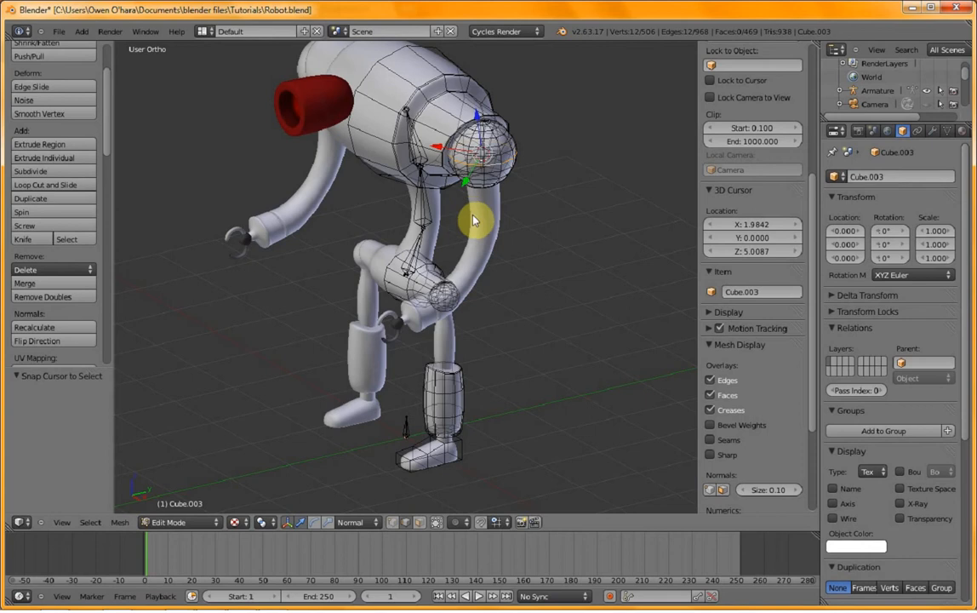
key("Tab")
key("Tab")
key("Tab")
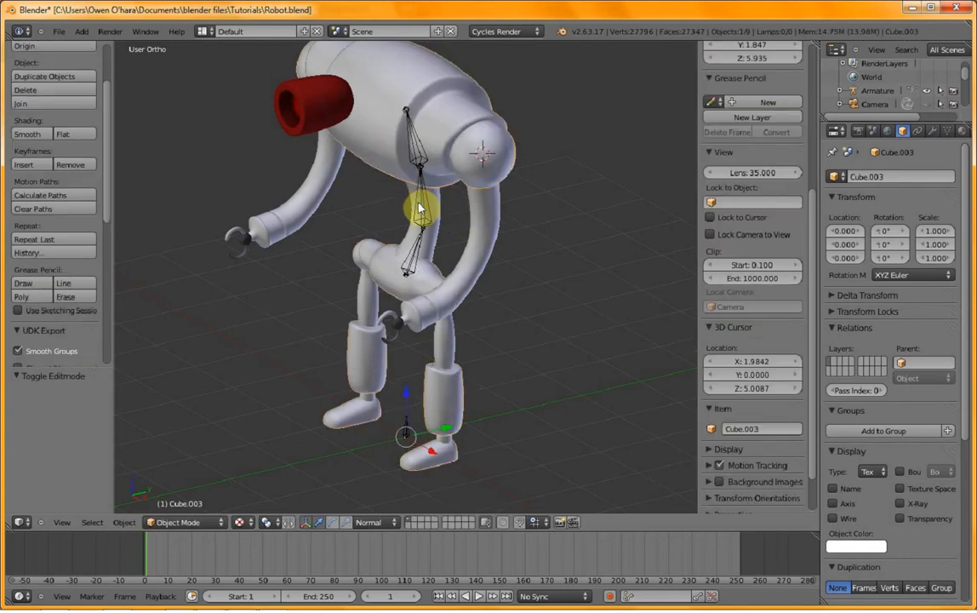
- Add an arm bone to the armature at the shoulder and move its tip about -1.47 Y and -3.30 Z to the base of the claw
right_click(419, 206)
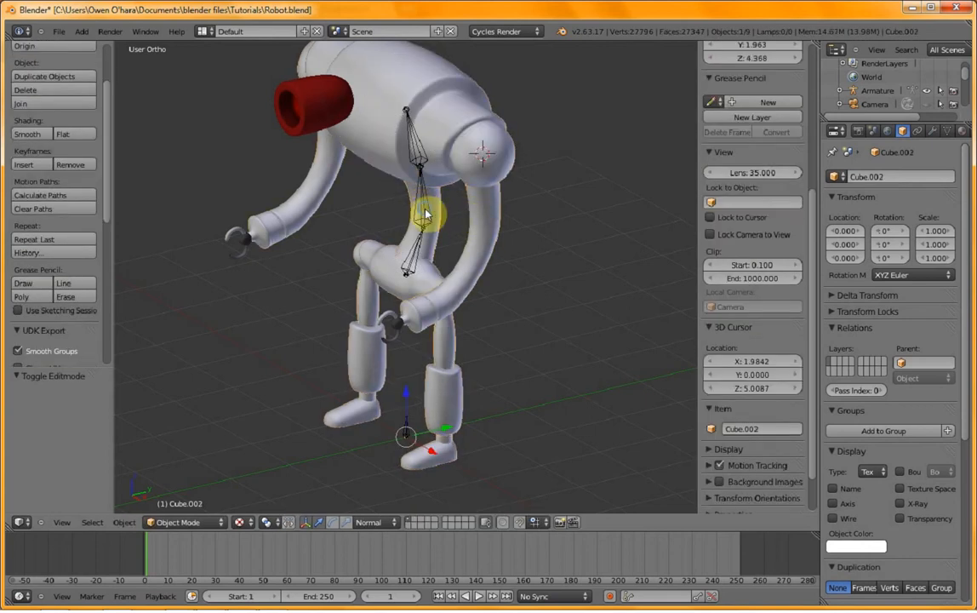
right_click(424, 213)
key("Tab")
key("shift+a")
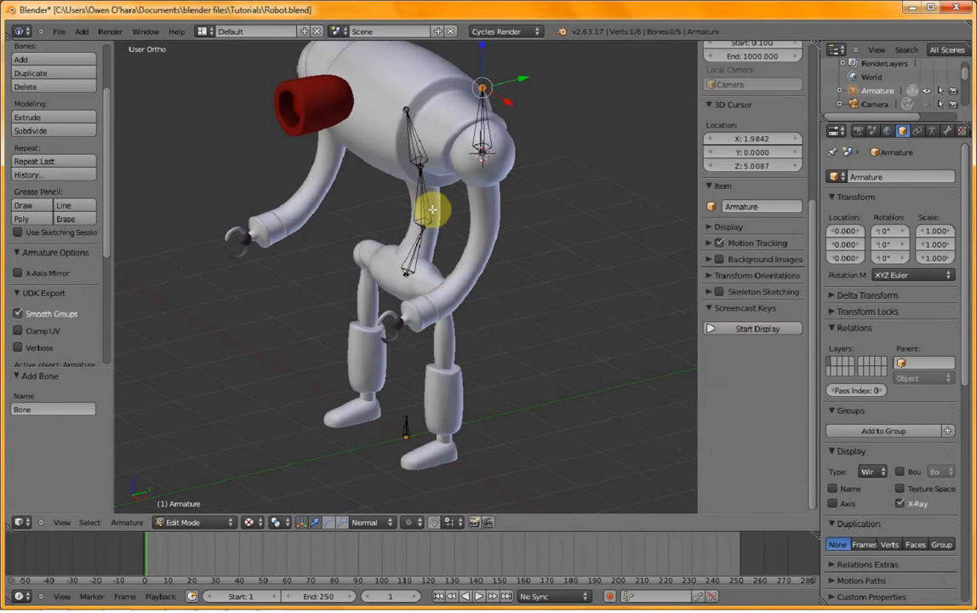
key("KP_3")
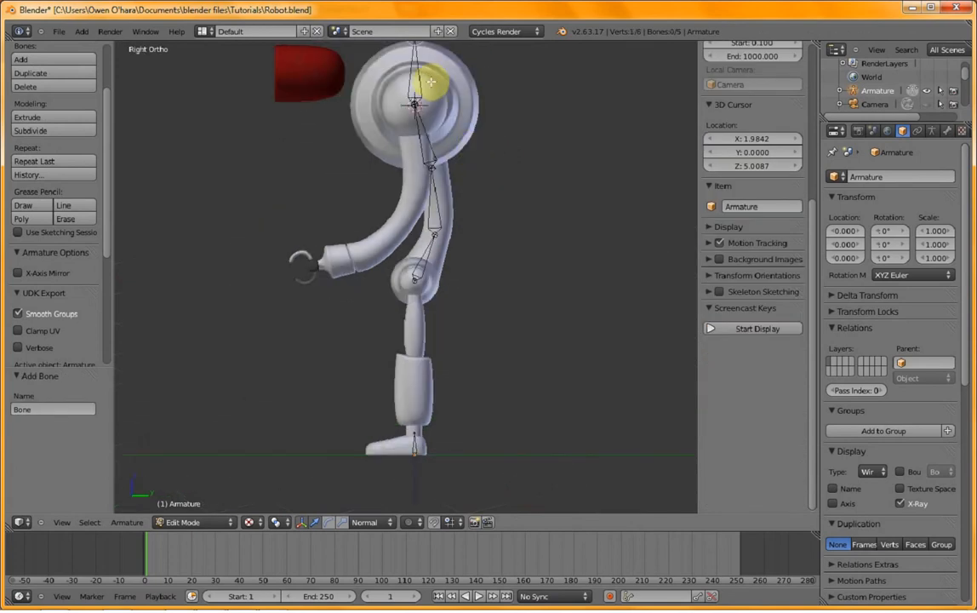
key("e")
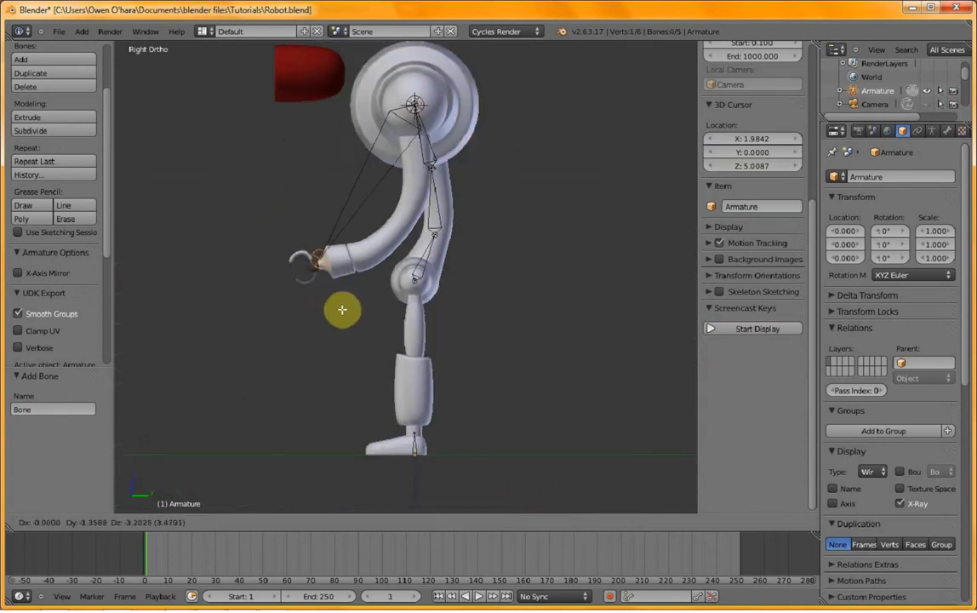
left_click(336, 315)
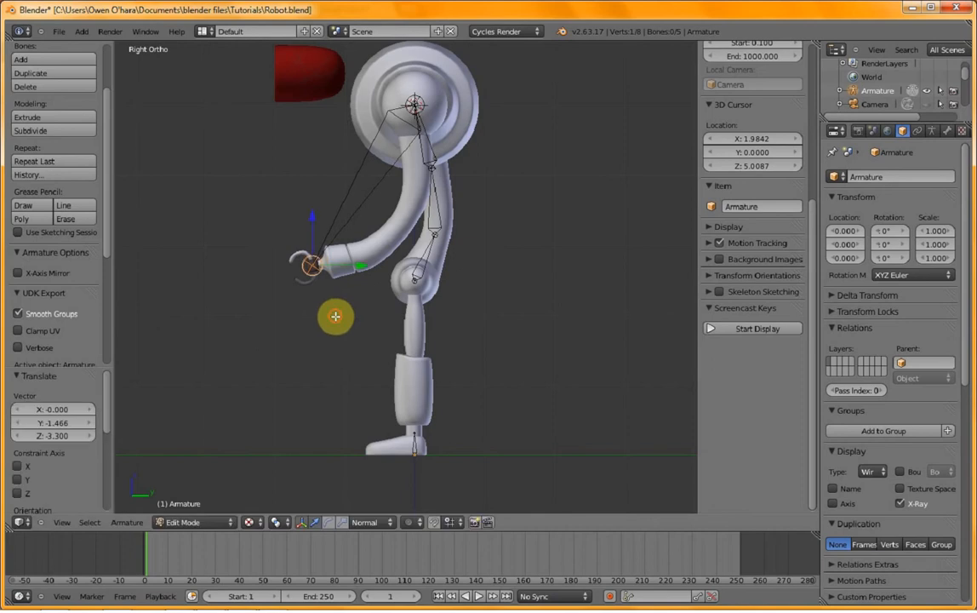
- Extrude two claw bones from the arm bone's tip, about -0.30 Y, 0.05 Z for the upper finger and -0.23 Y, -0.21 Z for the lower
scroll(336, 311, "up", 6)
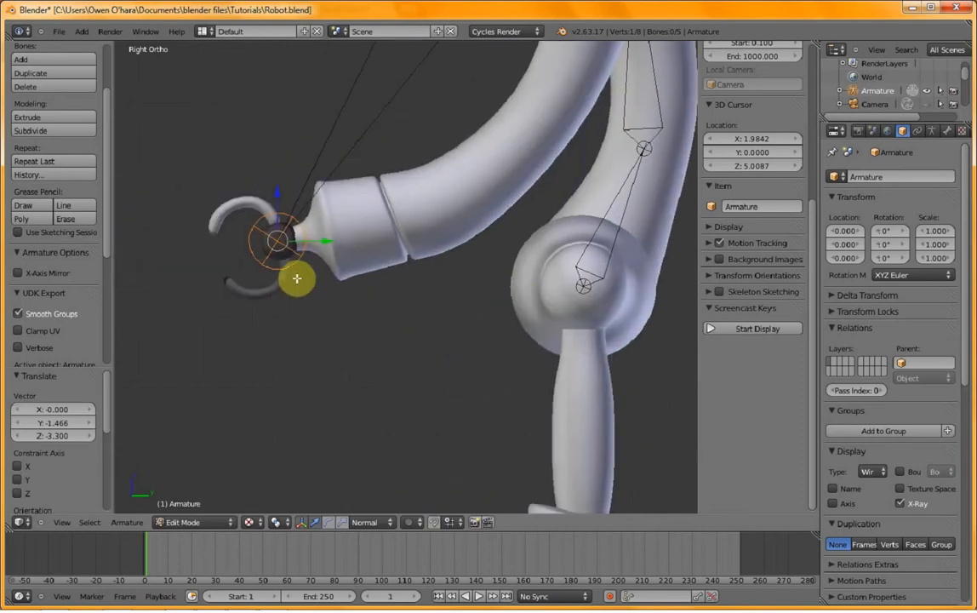
key("e")
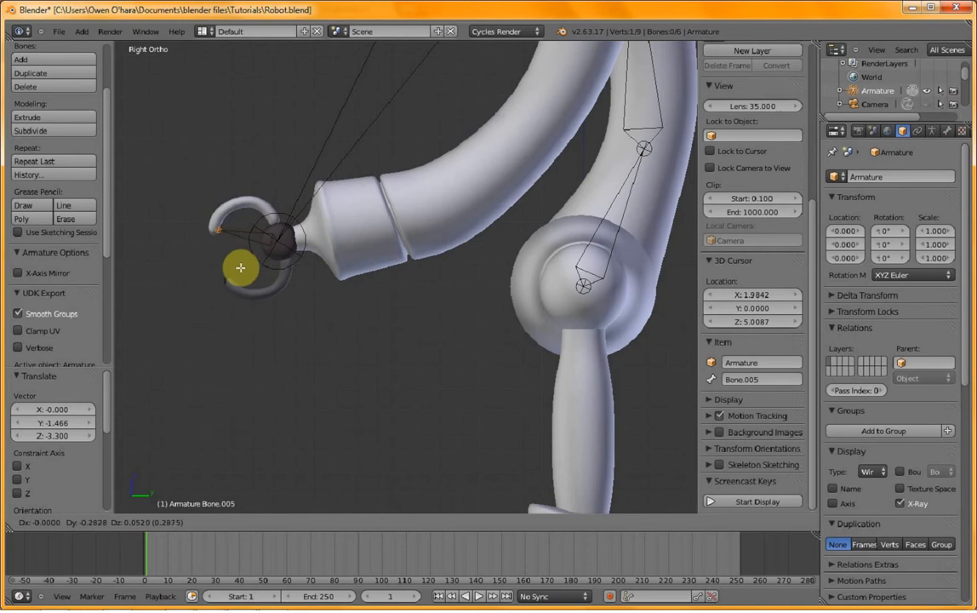
left_click(237, 267)
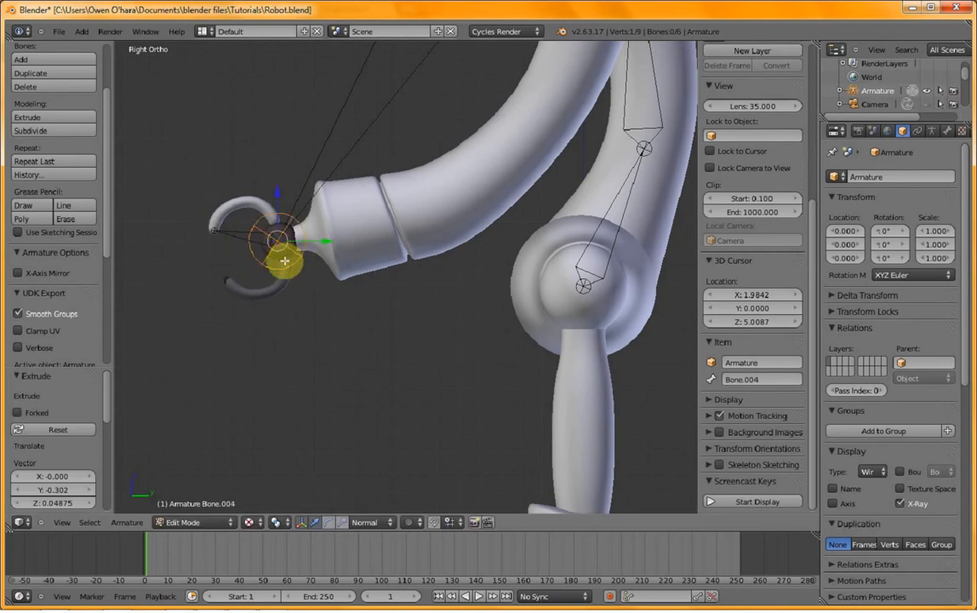
key("e")
left_click(235, 303)
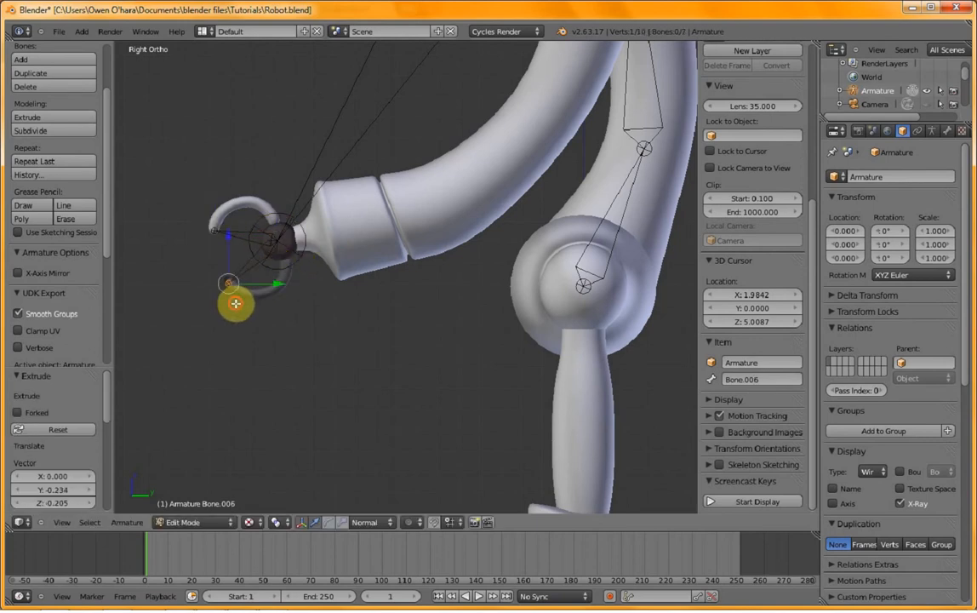
- Select the edge loop around the +X hip ball on the body mesh, snap the 3D cursor to it and leave edit mode
scroll(310, 304, "down", 2)
middle_click_drag(400, 336, 328, 219, "shift")
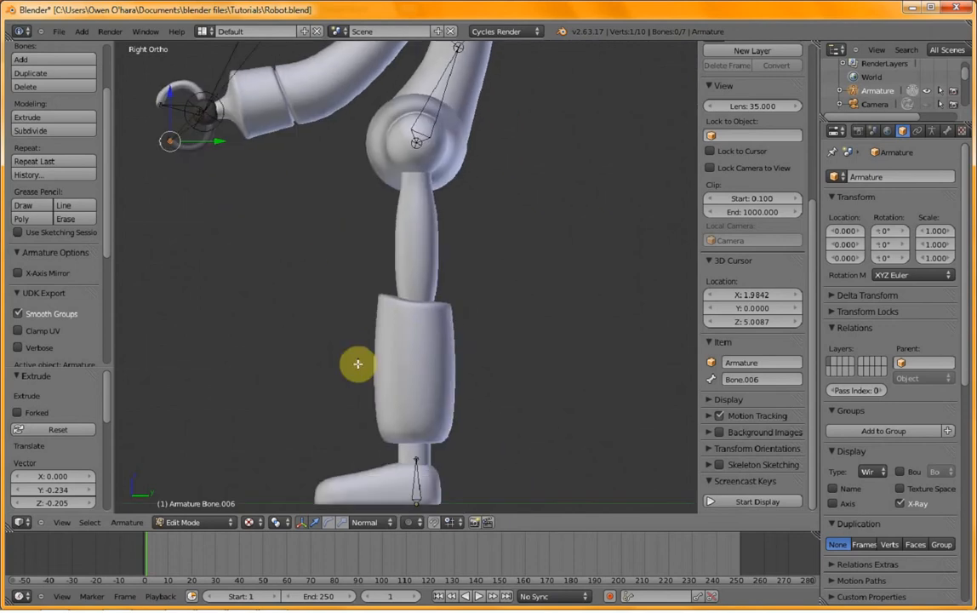
scroll(359, 359, "down", 2)
middle_click_drag(364, 374, 311, 321, "shift")
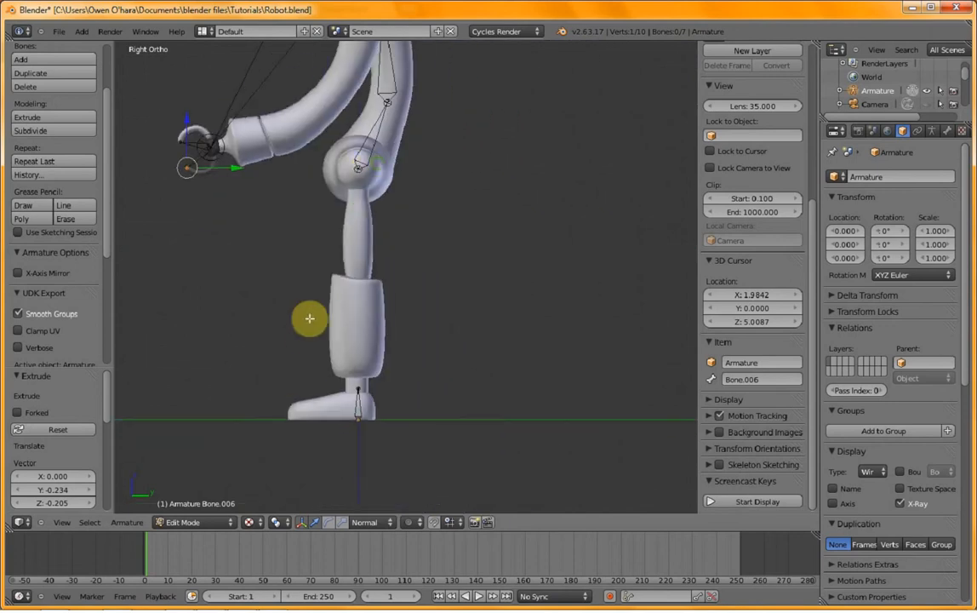
key("Tab")
right_click(365, 189)
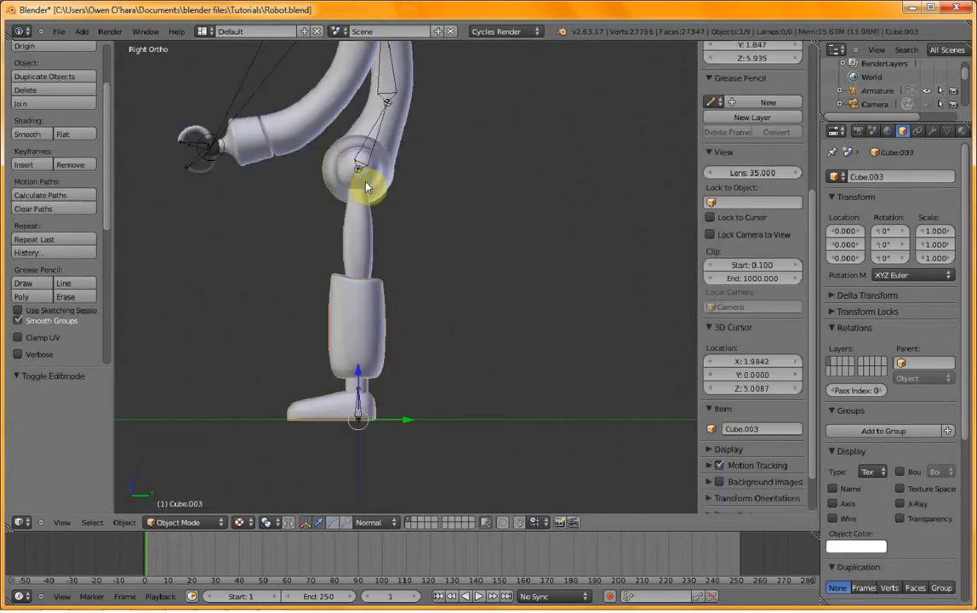
key("Tab")
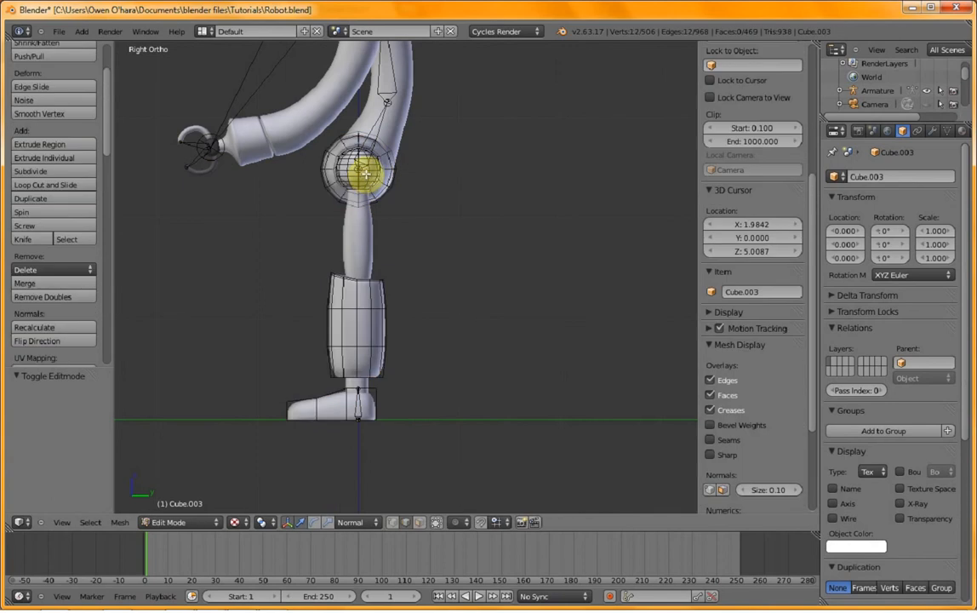
middle_click_drag(364, 179, 395, 209)
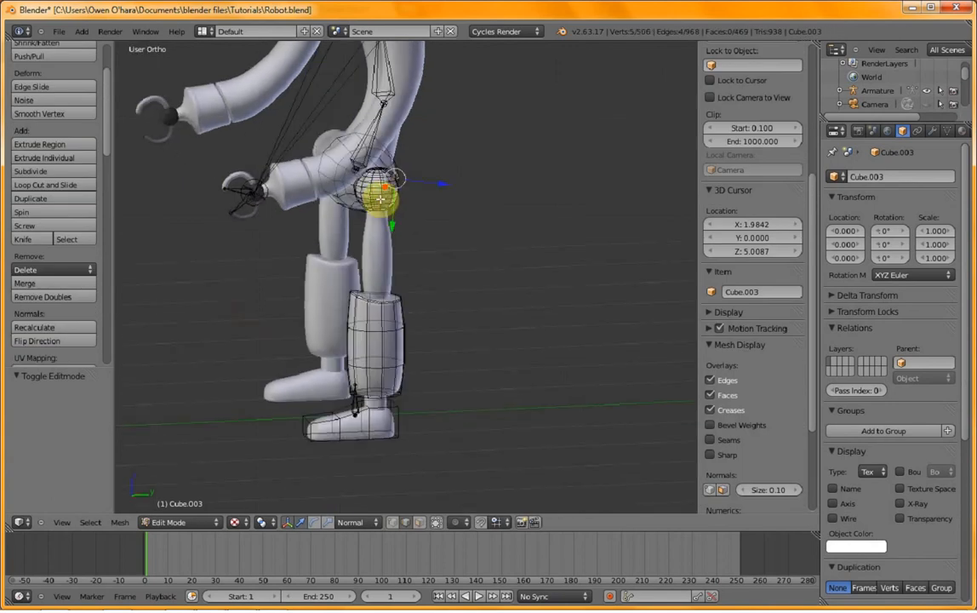
key("a")
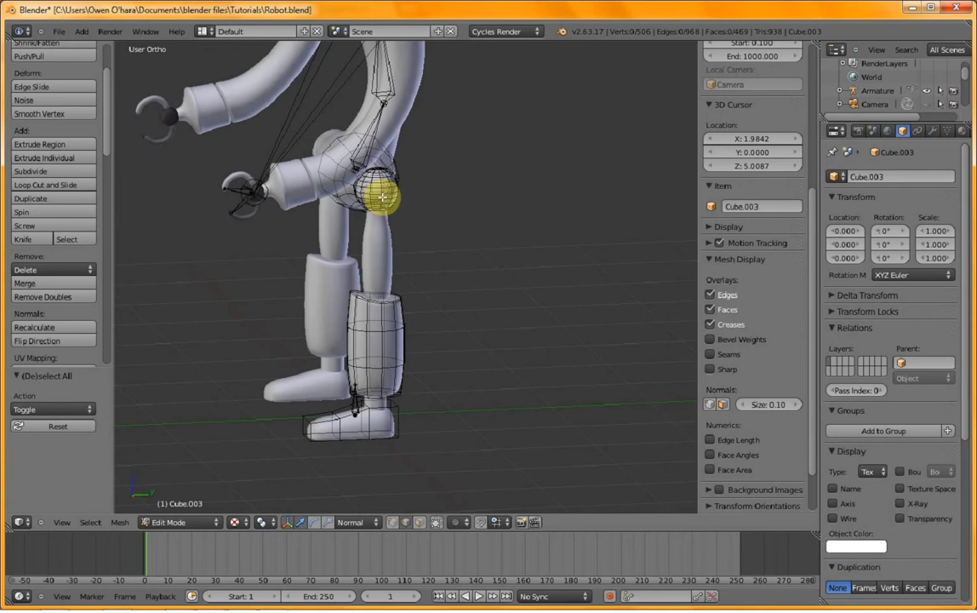
right_click(378, 192, "alt")
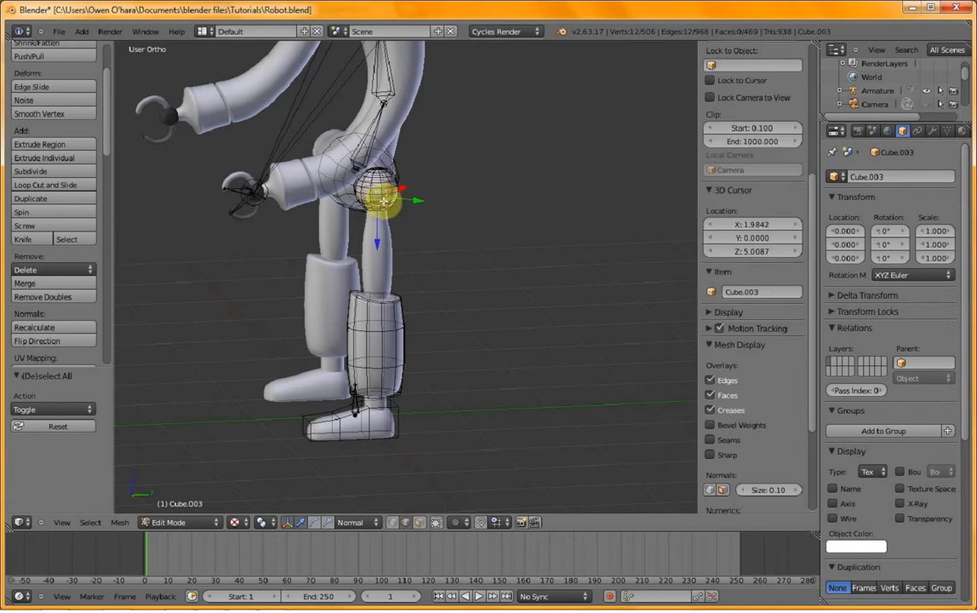
key("a")
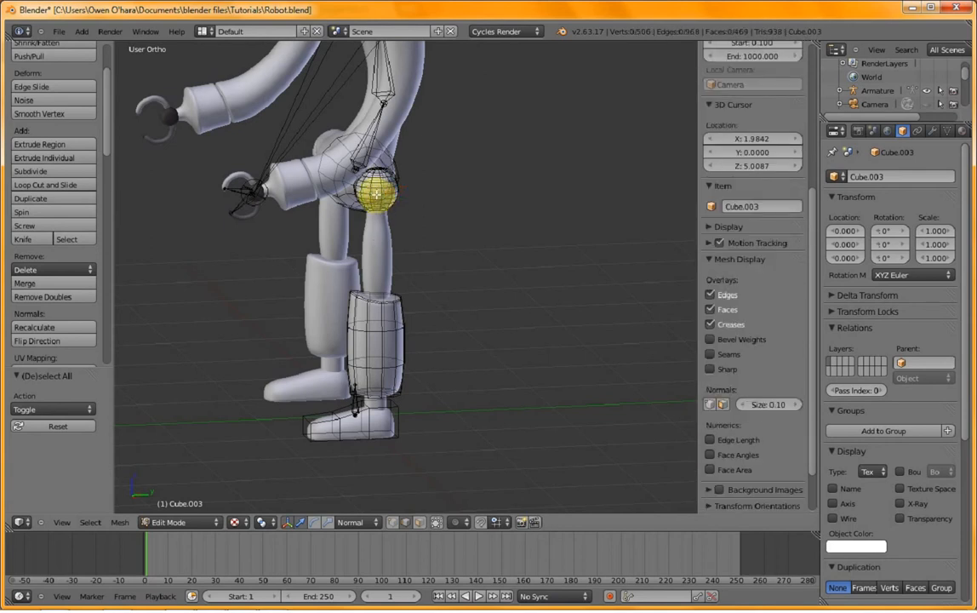
right_click(377, 194, "alt")
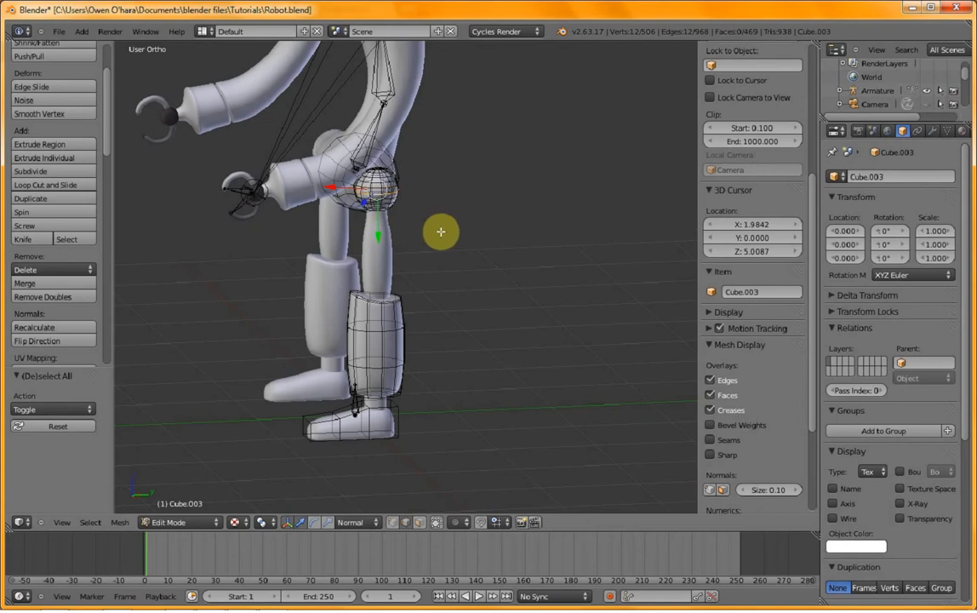
key("shift+s")
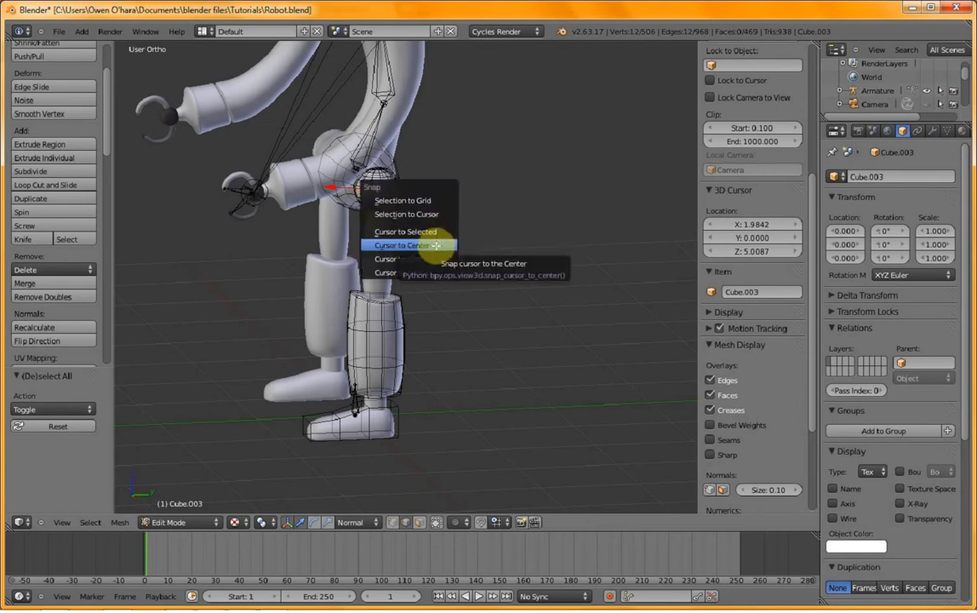
left_click(435, 245)
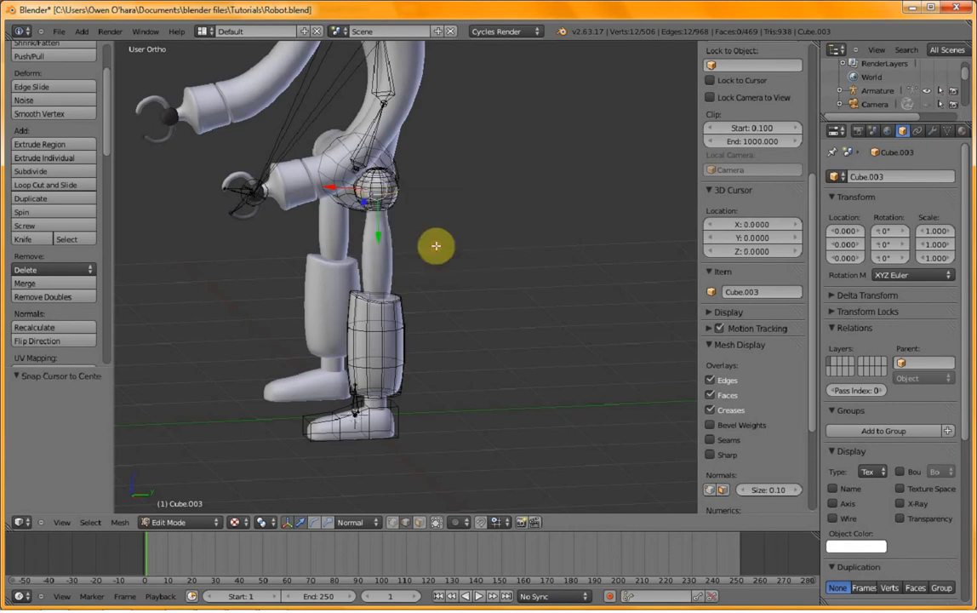
key("shift+s")
left_click(419, 234)
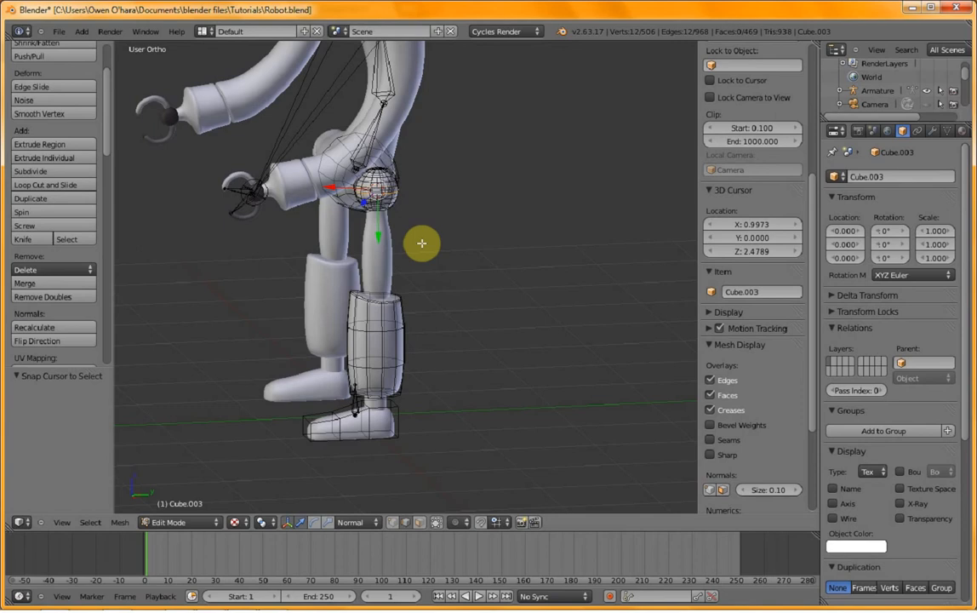
key("Tab")
- Add a leg bone to the armature at the hip and lower its tip about 3.27 units along Z to the ankle
right_click(303, 128)
key("Tab")
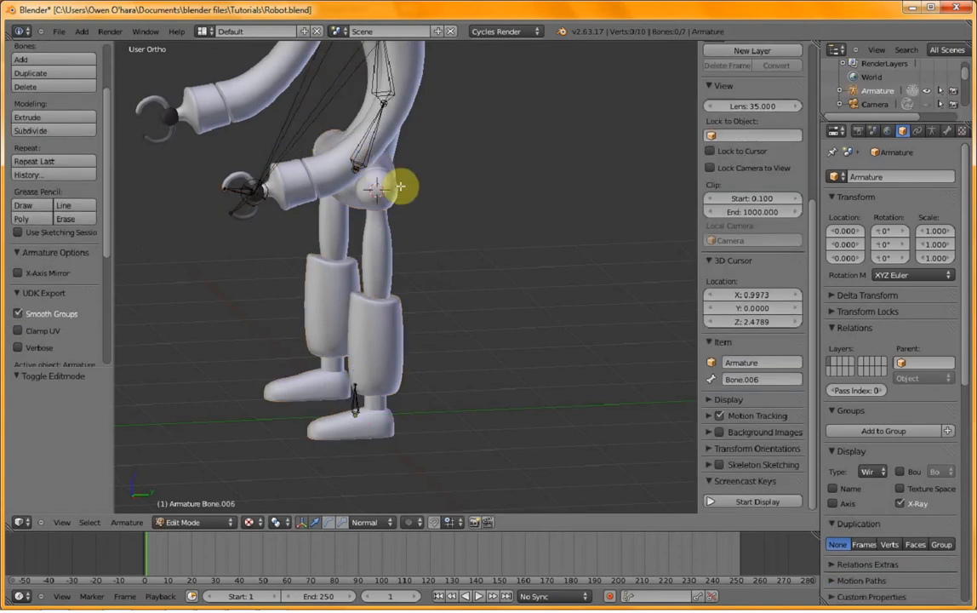
key("KP_3")
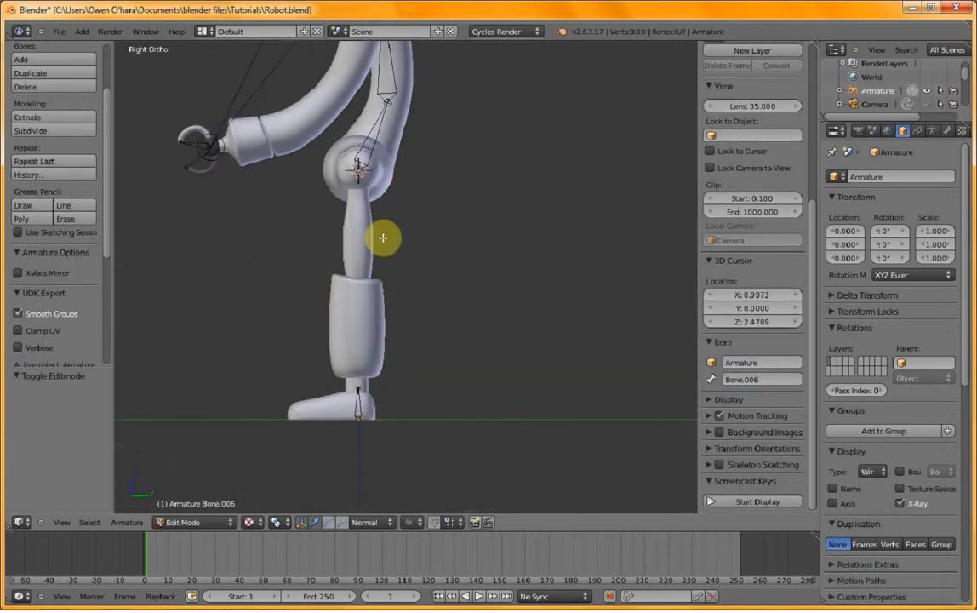
key("shift+a")
scroll(394, 131, "down", 3)
left_click_drag(376, 114, 349, 304)
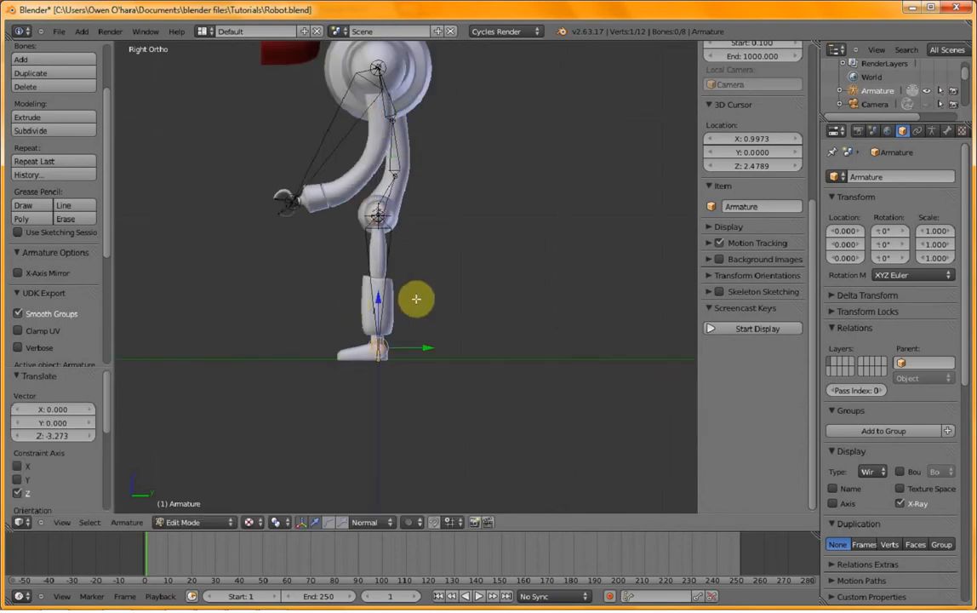
- Subdivide the arm bone with two cuts so that it forms three segments
right_click(340, 146)
key("w")
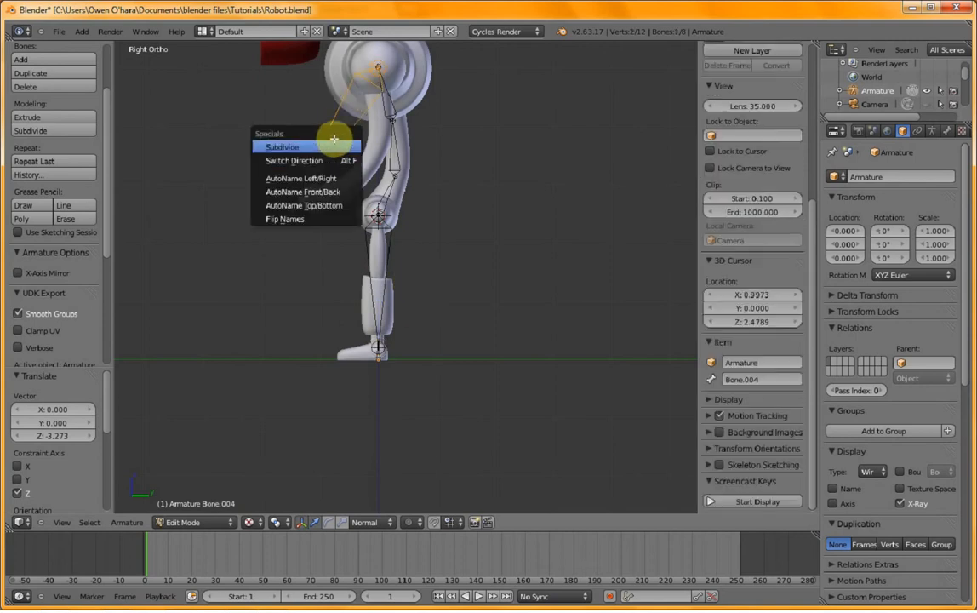
left_click(317, 145)
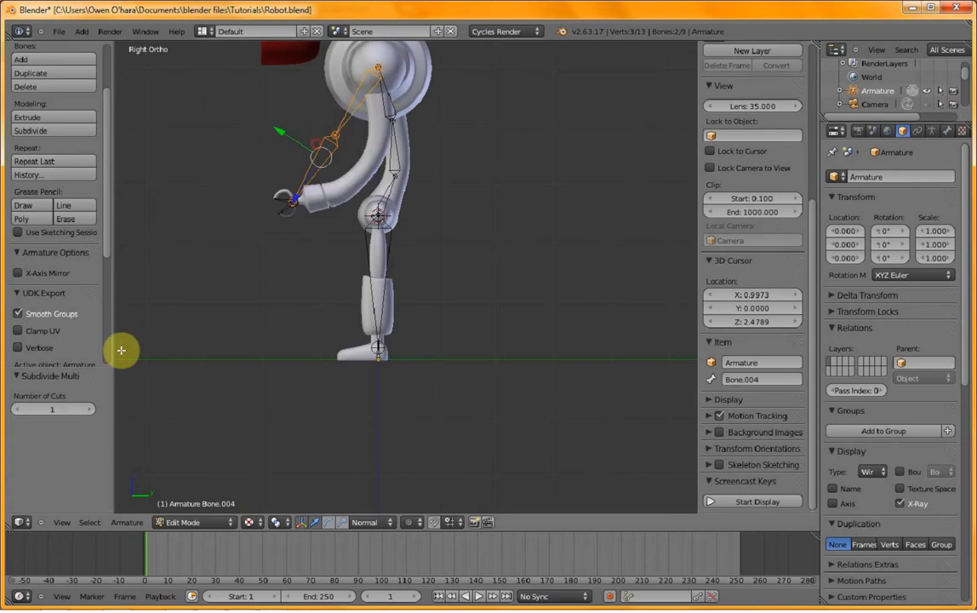
left_click(92, 408)
- Move the lower joint of the arm chain about 0.33 units in Y and -0.57 in Z, into the arm's lower bend
right_click(321, 165)
key("g")
left_click(330, 156)
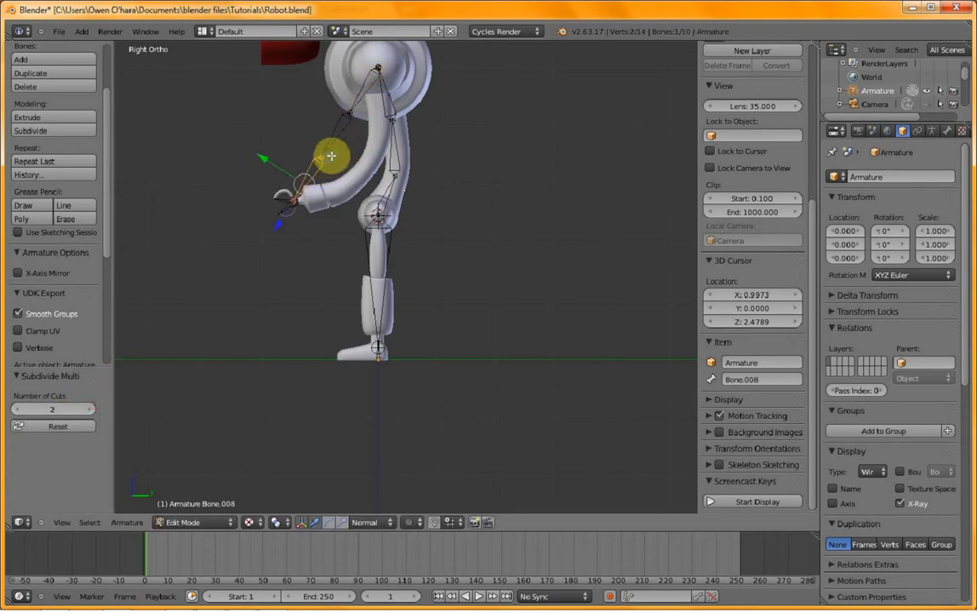
key("g")
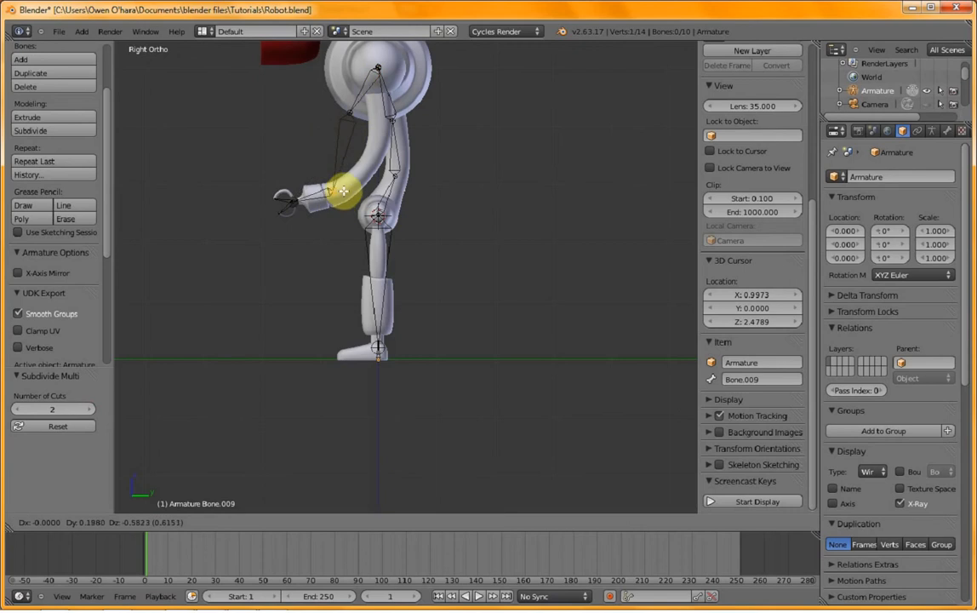
left_click(347, 192)
key("g")
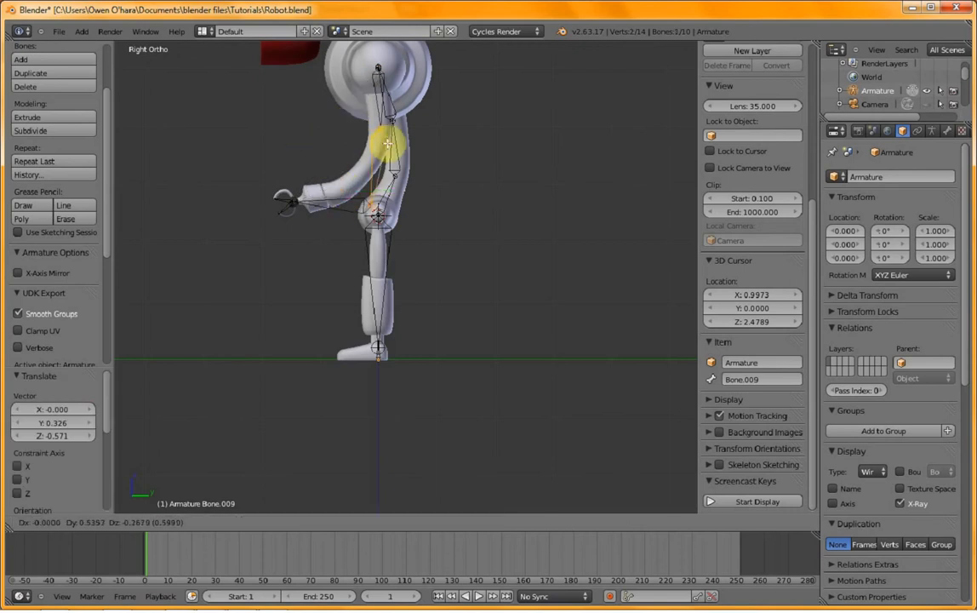
left_click(371, 135)
- Move the arm chain's upper joint about 0.51 Y and -0.36 Z into the upper arm, and nudge the lower joint about 0.08 Y
right_click(349, 110)
key("g")
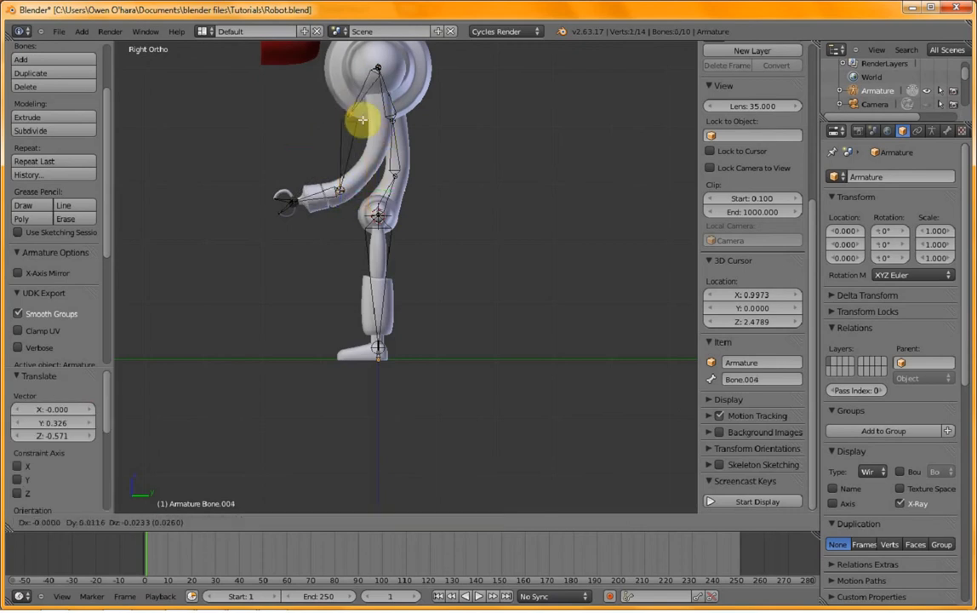
left_click(380, 134)
left_click_drag(339, 189, 349, 185)
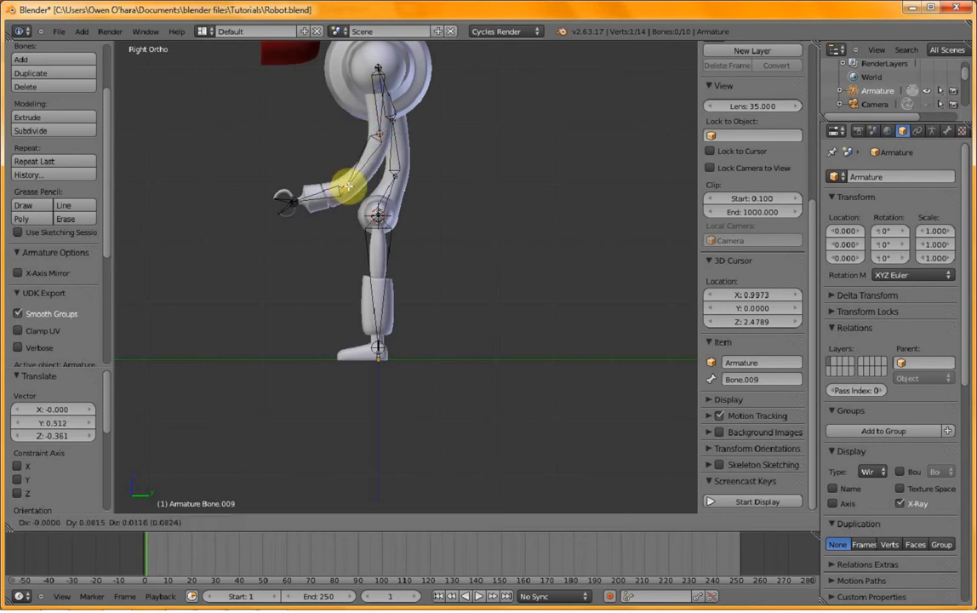
- Subdivide the leg bone with one cut and move the knee joint about -0.08 units along Y
key("w")
left_click(383, 264)
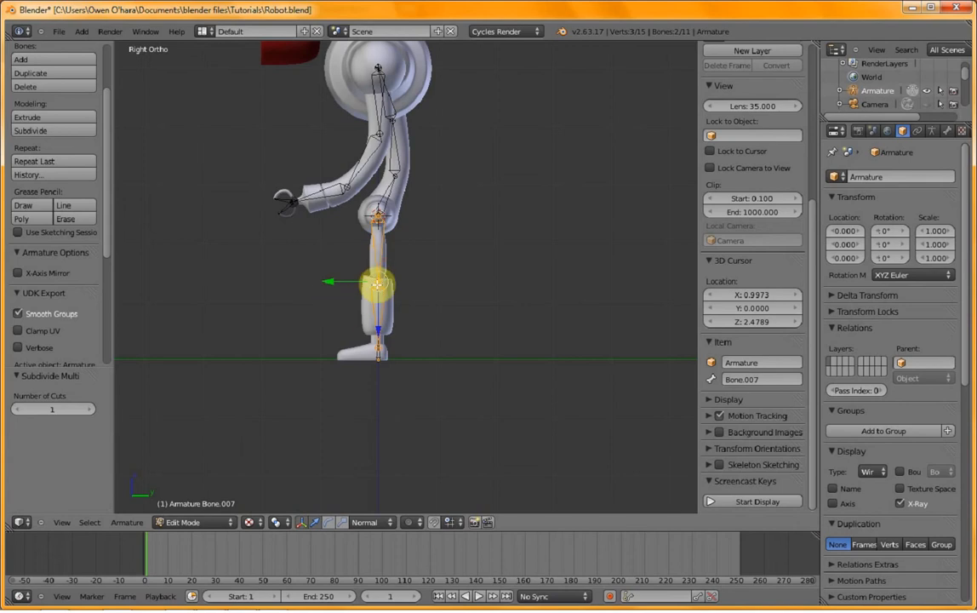
right_click(371, 282)
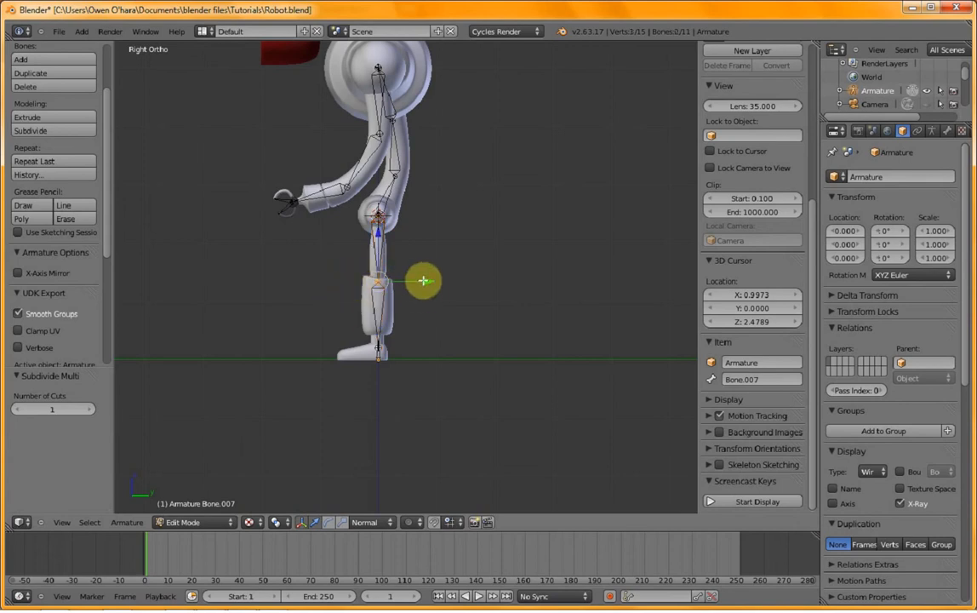
left_click_drag(430, 281, 425, 286)
- Hide the root bone that overlaps the ankle joint in the side view
scroll(427, 283, "up", 8)
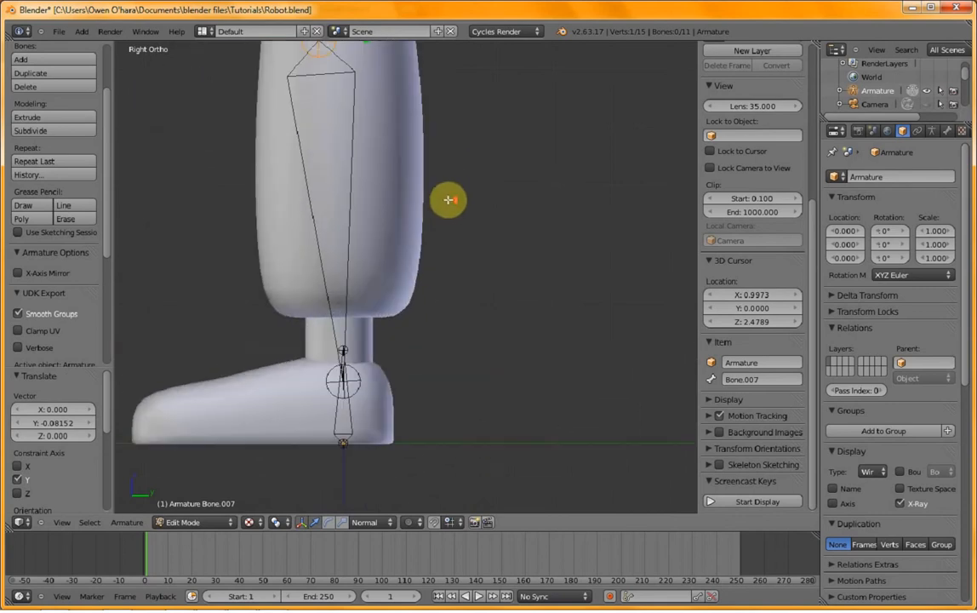
scroll(448, 200, "down", 5)
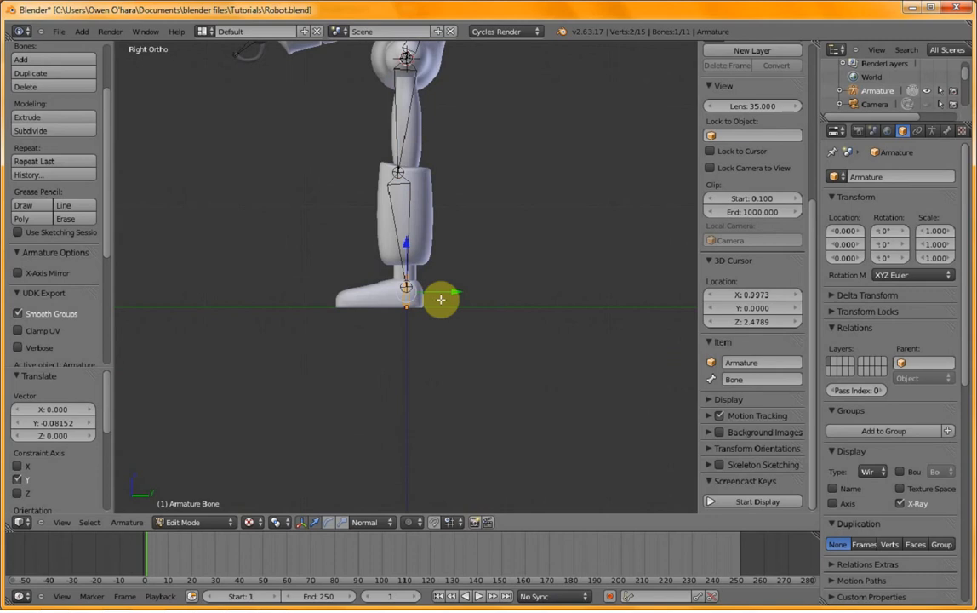
key("h")
scroll(438, 298, "up", 7)
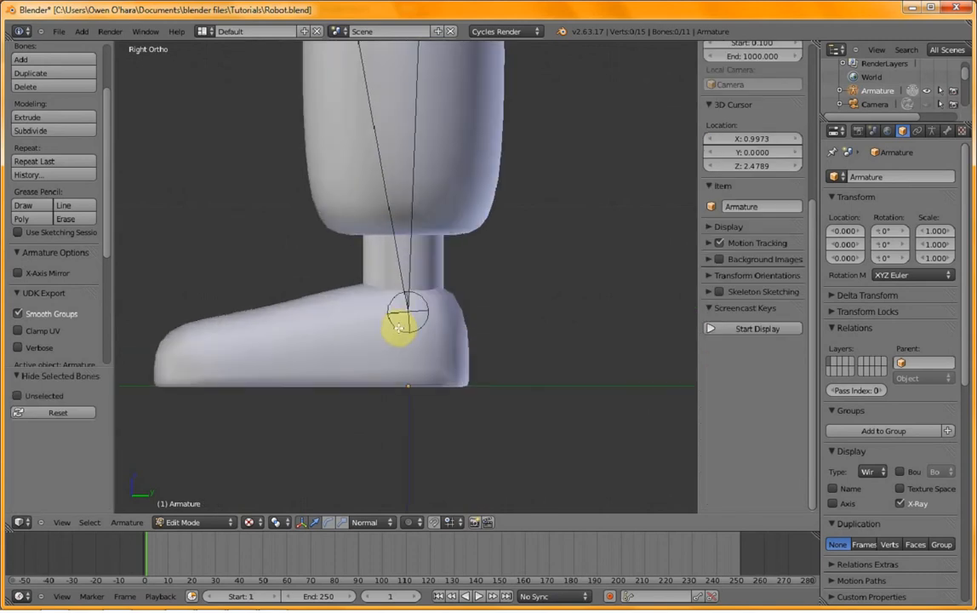
- Extrude a foot bone about -0.53 Y, -0.14 Z from the ankle and a toe bone about -0.13 Y, -0.01 Z, then leave edit mode
right_click(409, 317)
key("e")
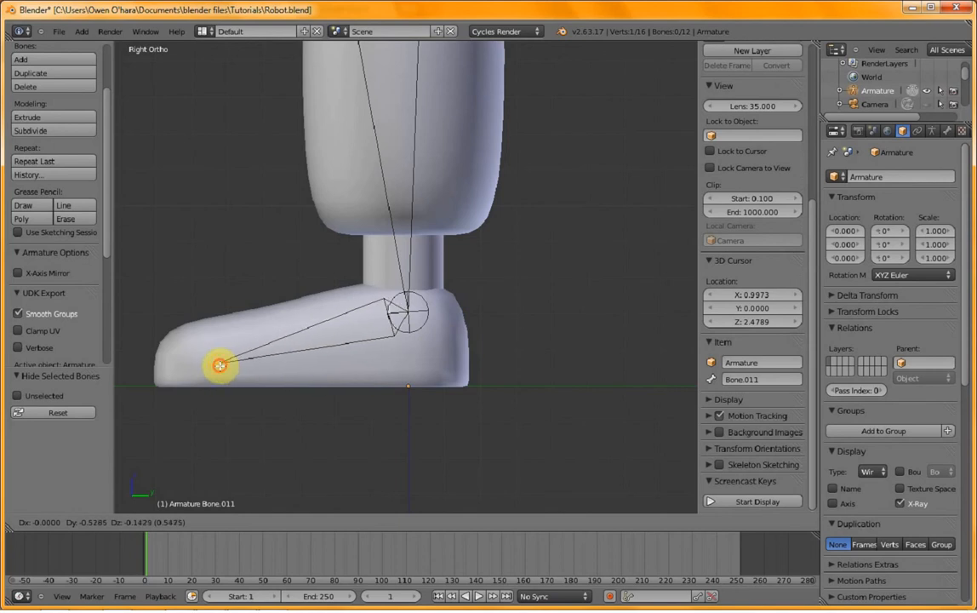
left_click(219, 366)
key("e")
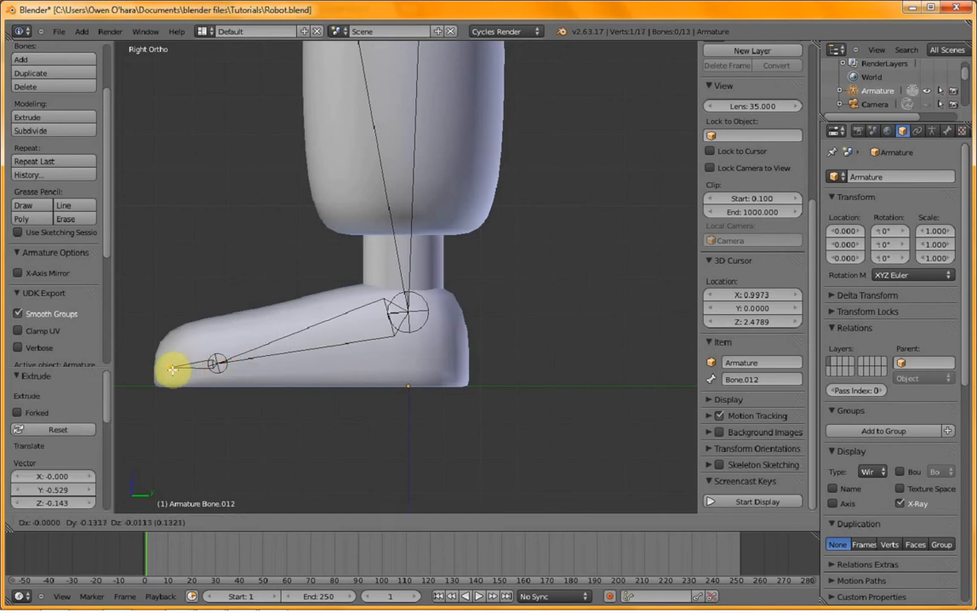
left_click(170, 369)
key("Tab")
- Turn off the viewport display of the Subsurf modifier on the lower-leg and foot mesh
right_click(255, 334)
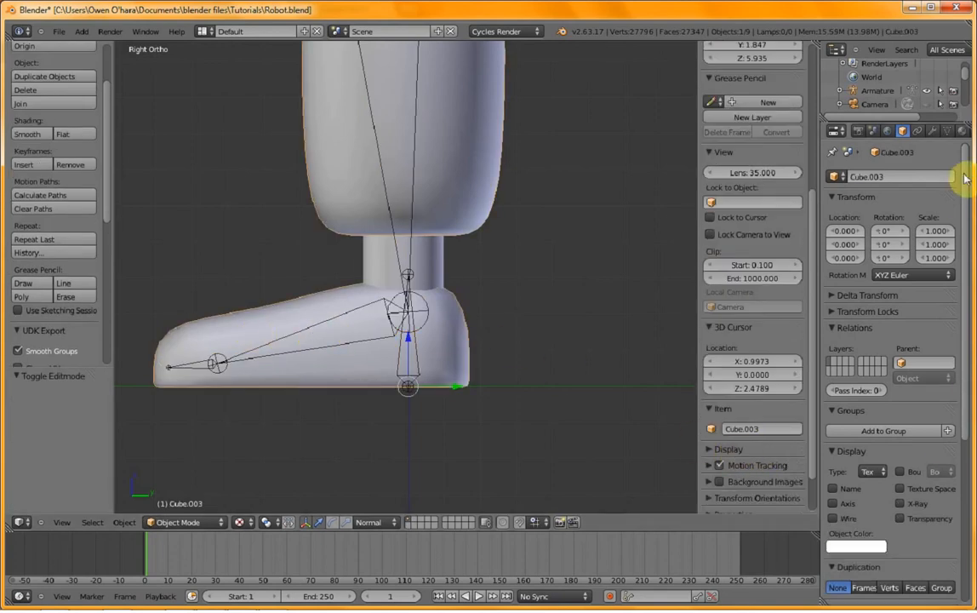
left_click(934, 130)
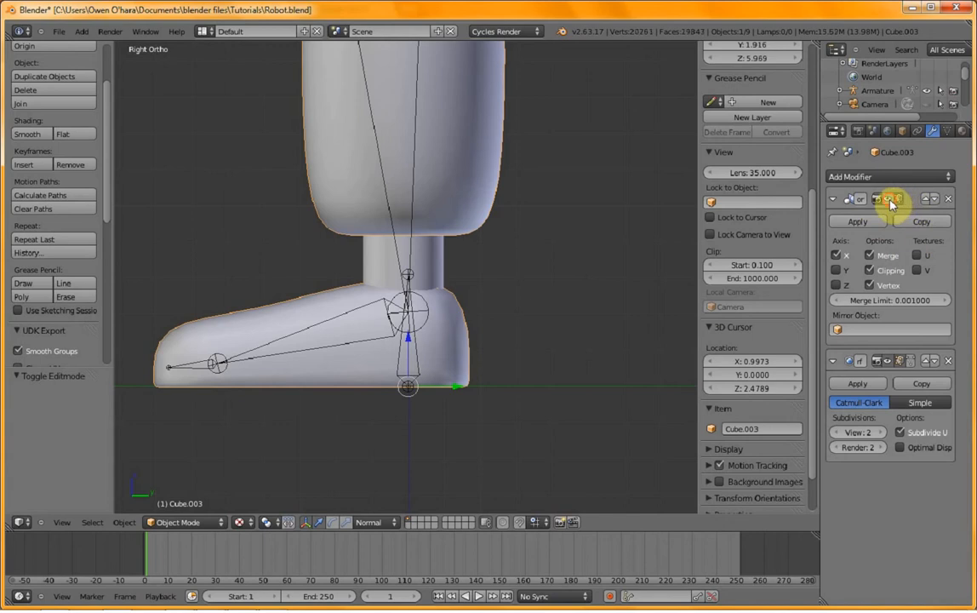
left_click(887, 203)
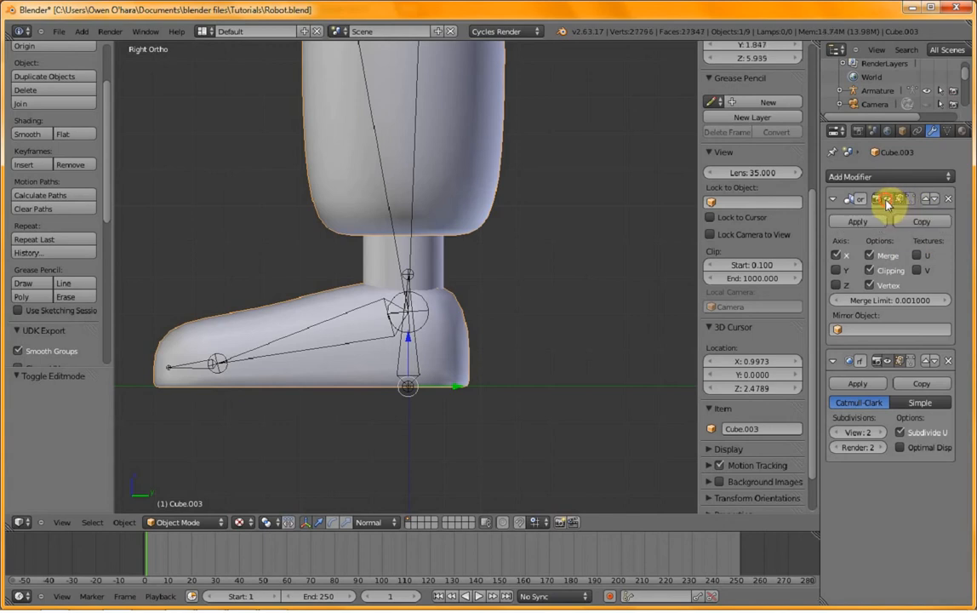
left_click(900, 361)
scroll(628, 326, "down", 2)
middle_click_drag(504, 292, 628, 307)
scroll(628, 307, "down", 2)
scroll(626, 308, "up", 3)
scroll(623, 300, "down", 2)
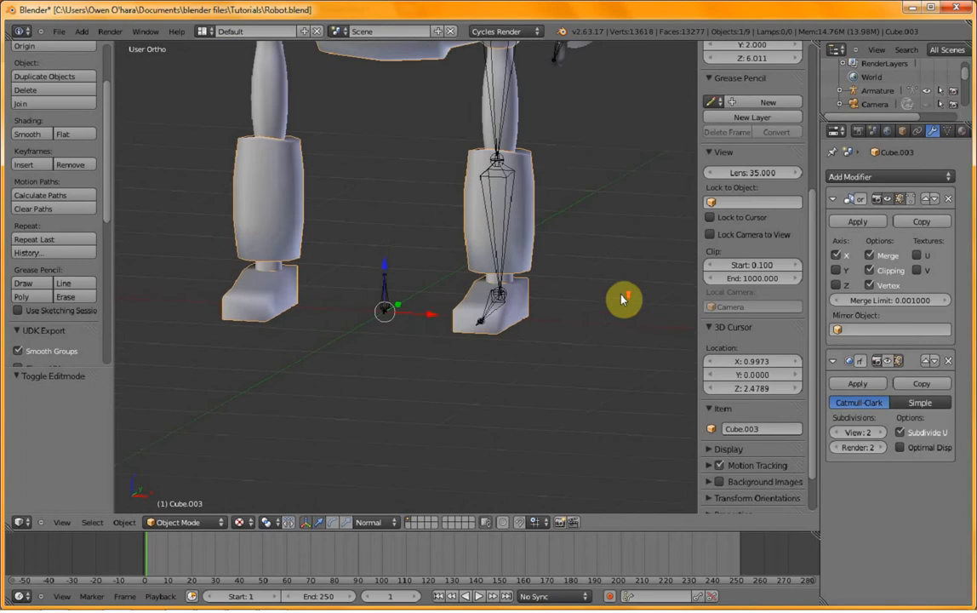
- Show the model in wireframe from the right side and move the joint between foot and toe bones about 0.12 units along Y
key("KP_3")
scroll(532, 317, "up", 2)
key("z")
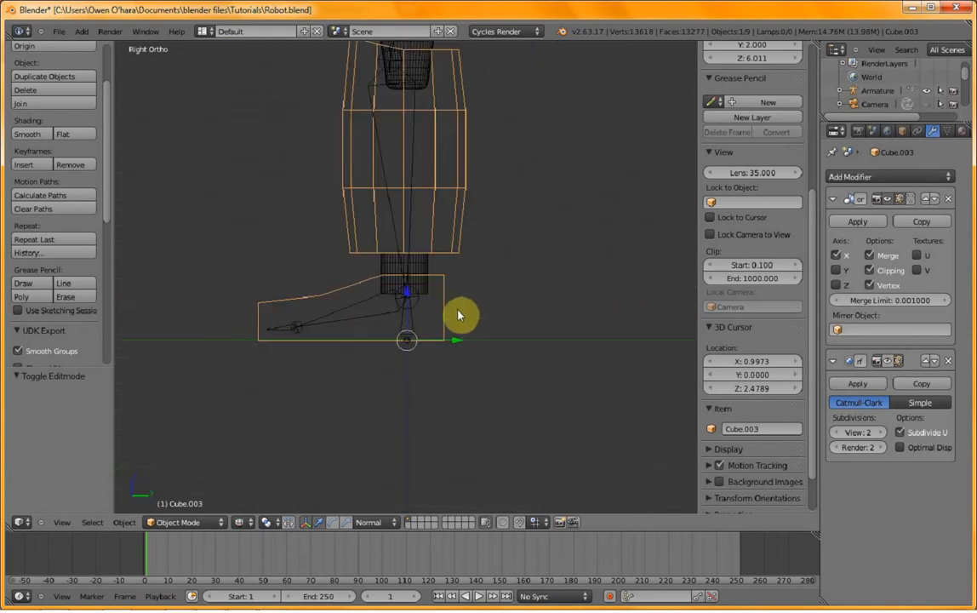
right_click(296, 337)
key("Tab")
right_click(307, 332)
key("g")
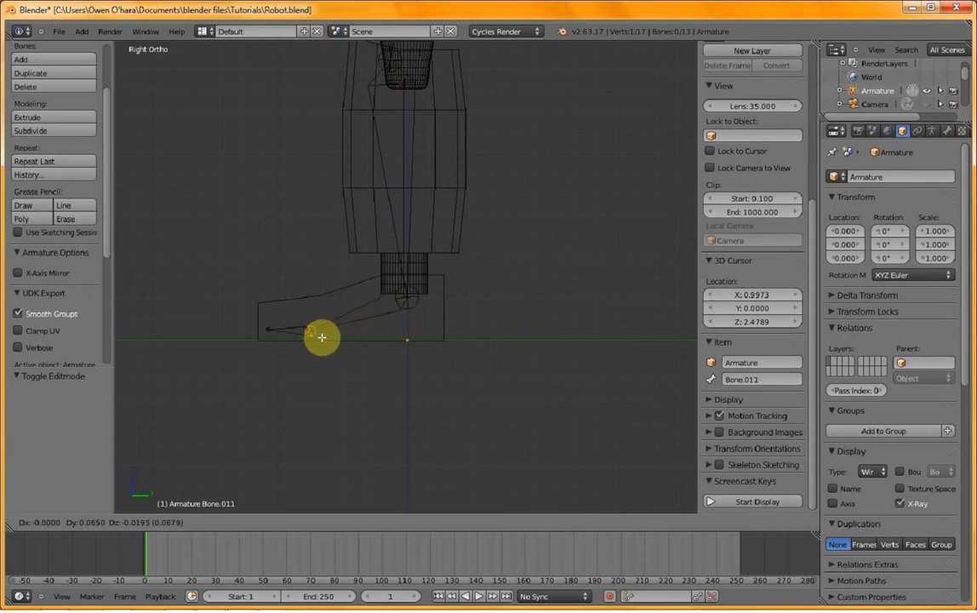
key("y")
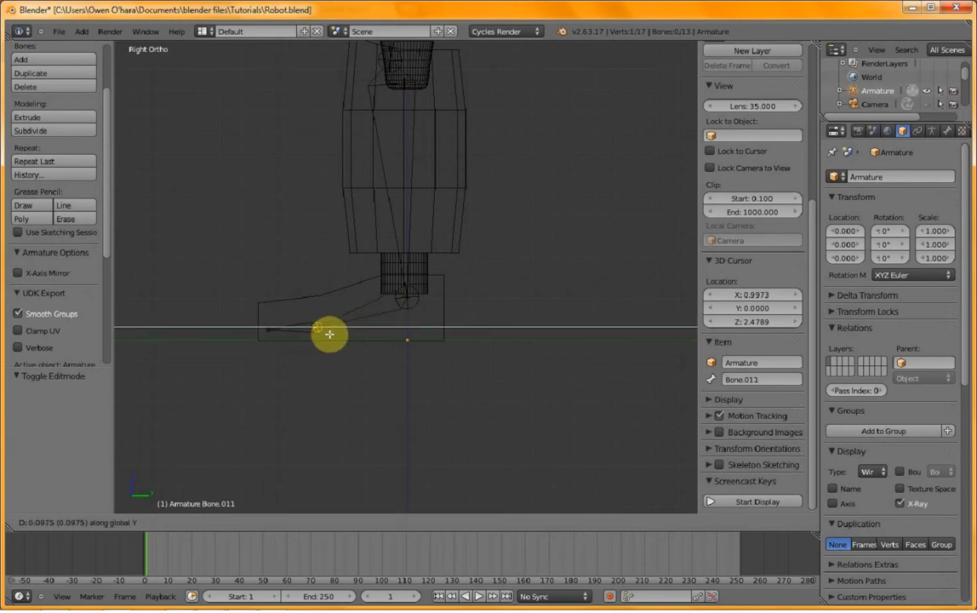
left_click(332, 333)
- Leave armature editing and turn off the viewport display of the Subsurf modifier on the arm and upper-leg mesh
scroll(320, 261, "down", 3)
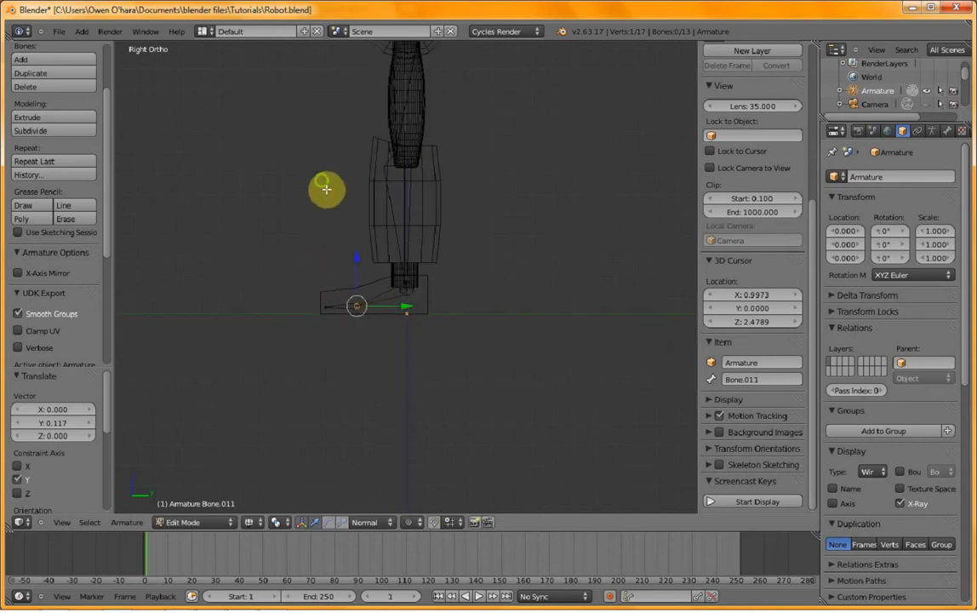
middle_click_drag(327, 188, 341, 324, "shift")
middle_click_drag(354, 213, 355, 336, "shift")
key("Tab")
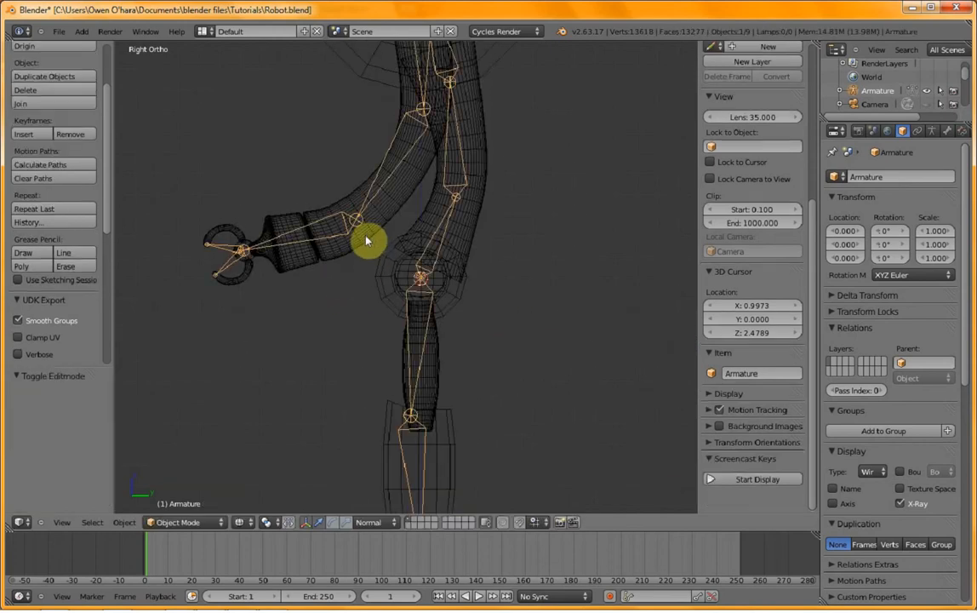
right_click(367, 237)
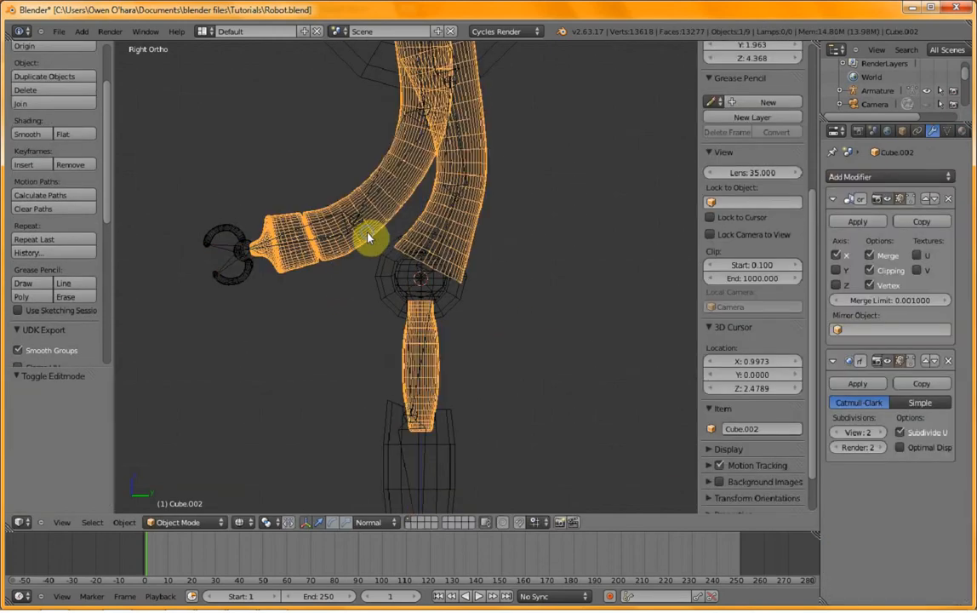
left_click(901, 366)
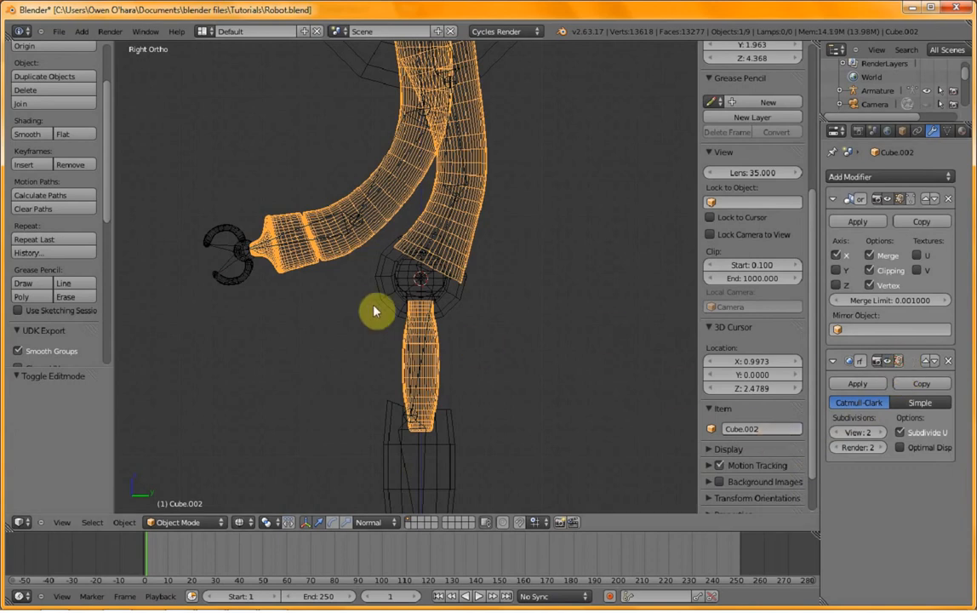
key("Tab")
key("Tab")
key("Tab")
key("Tab")
right_click(242, 219)
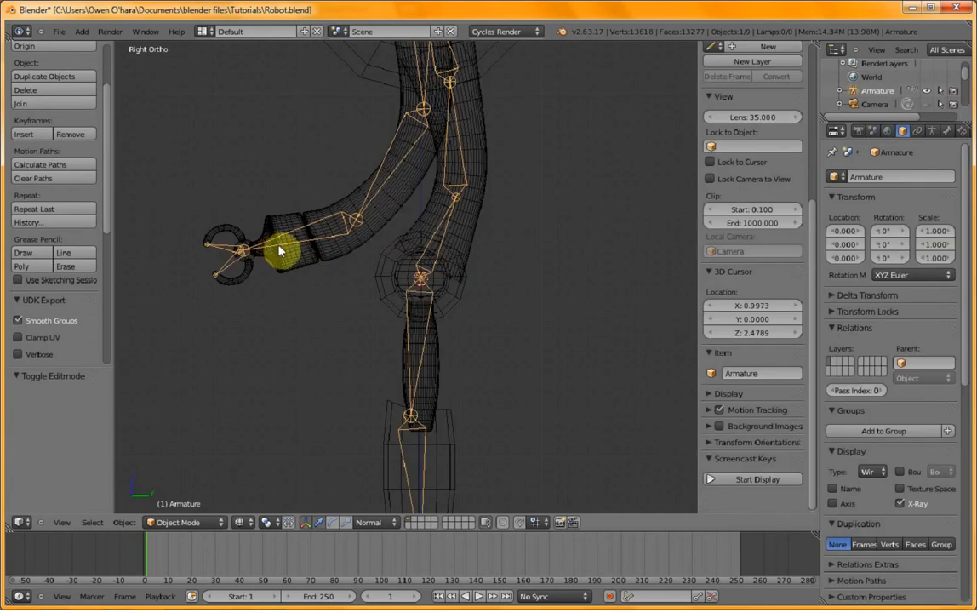
right_click(306, 264)
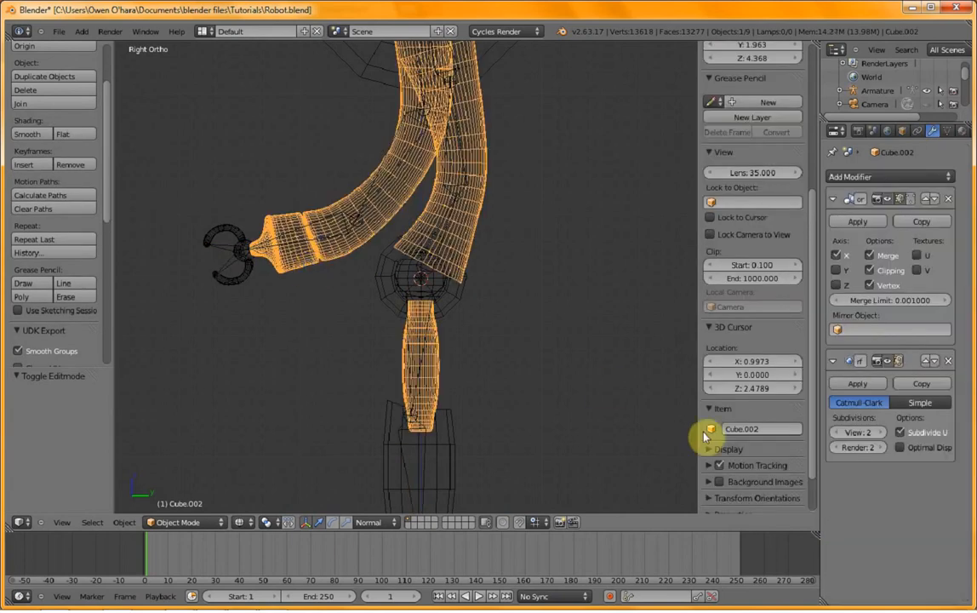
left_click(887, 362)
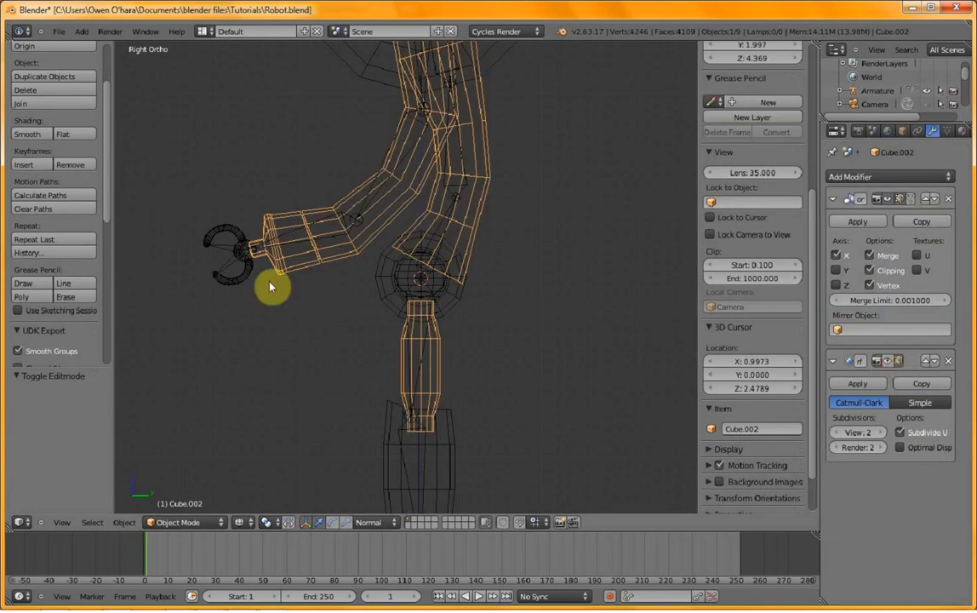
- Move the edge loop at the arm mesh's lower bend about 0.06 Y and 0.05 Z toward the bone joint, then leave edit mode
scroll(360, 262, "up", 3)
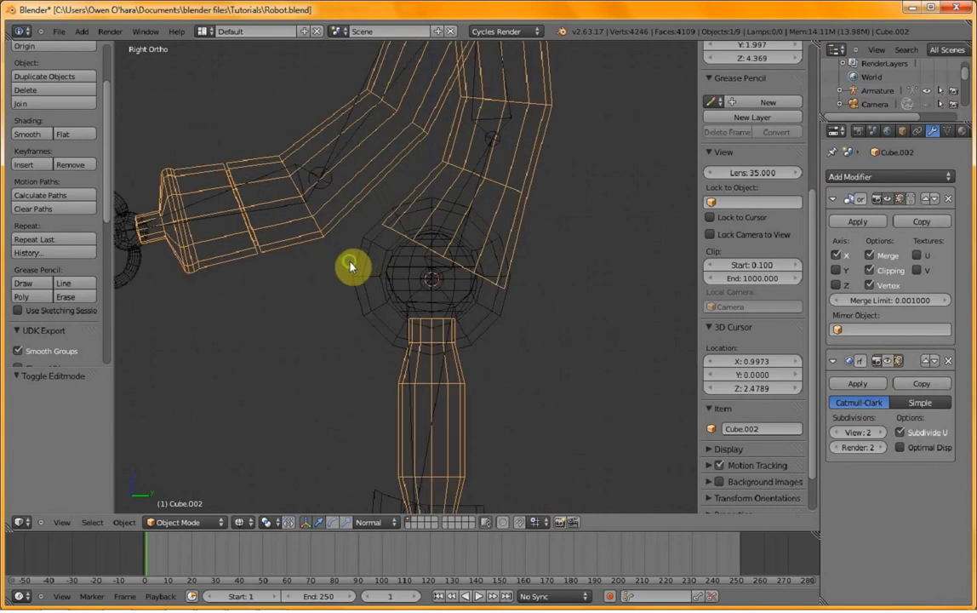
middle_click_drag(350, 266, 305, 391, "shift")
scroll(295, 348, "down", 3)
scroll(292, 338, "up", 3)
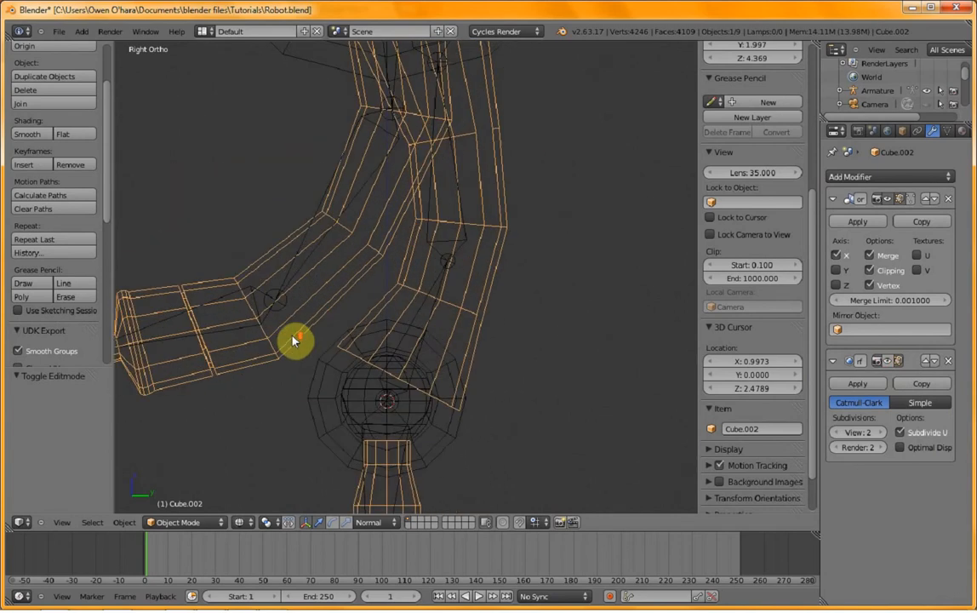
key("Tab")
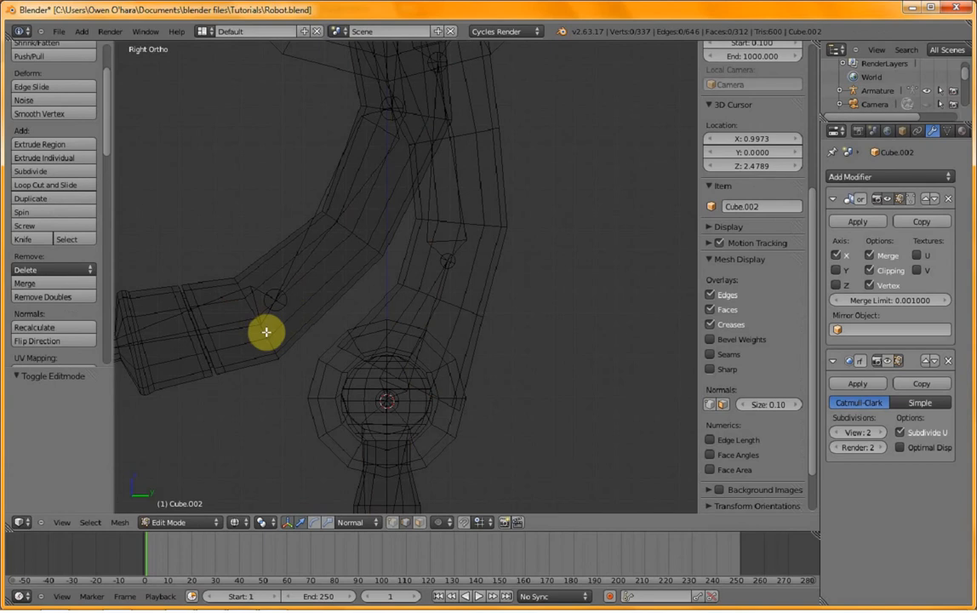
right_click(269, 341, "alt")
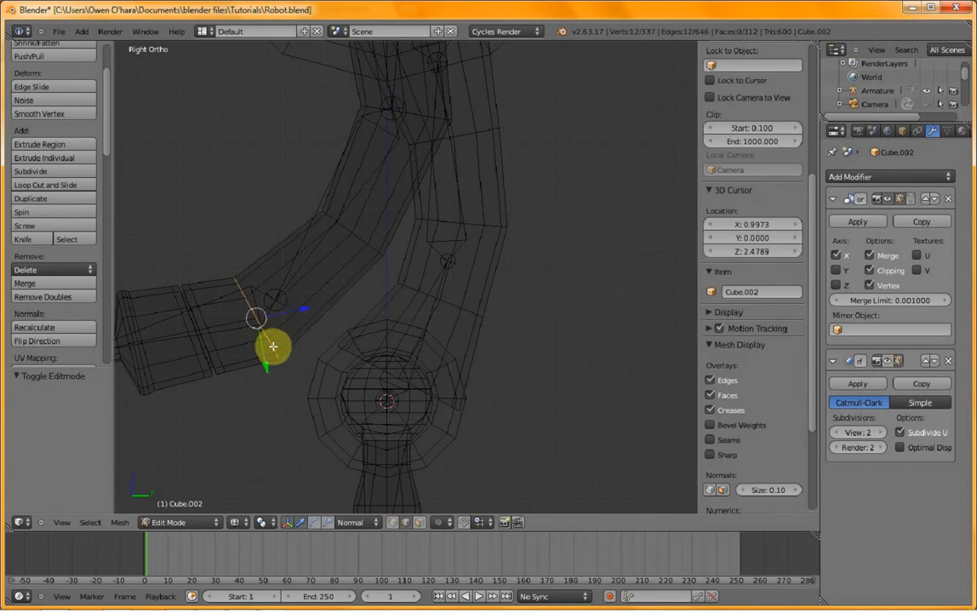
key("g")
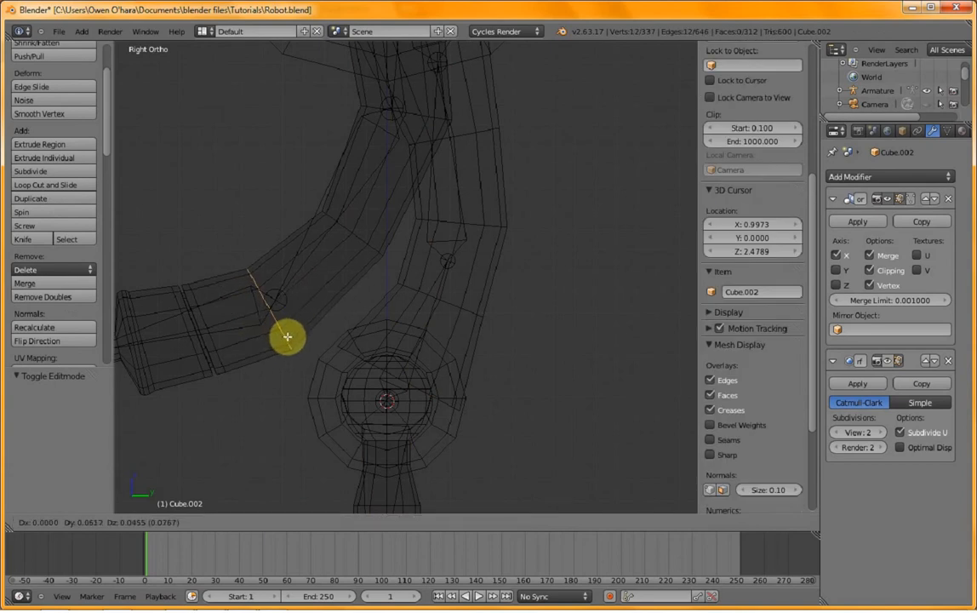
left_click(289, 333)
key("Tab")
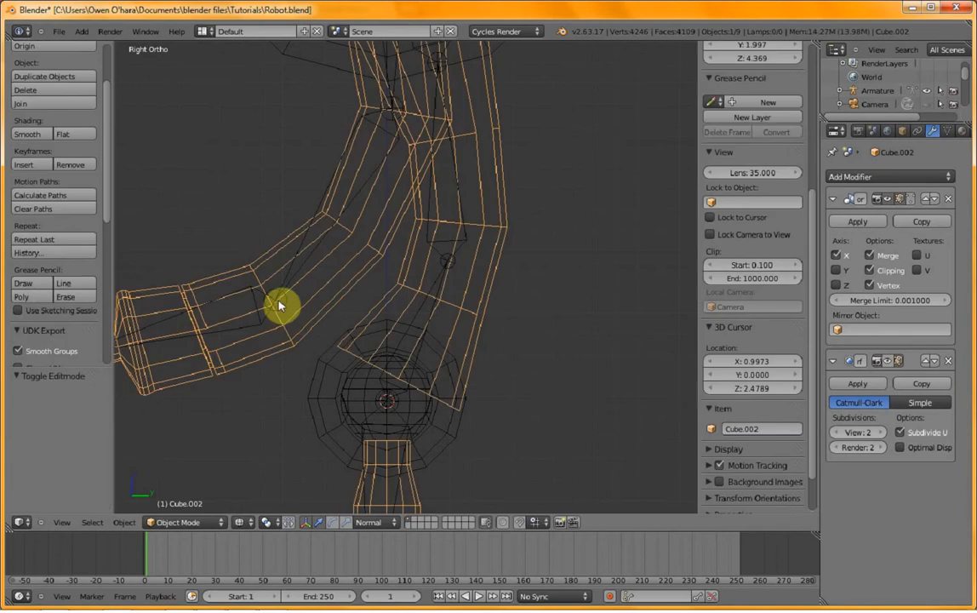
- Move the armature joint at the arm's lower bend about -0.03 Y and -0.02 Z, then show the model in solid shading
right_click(279, 303)
key("Tab")
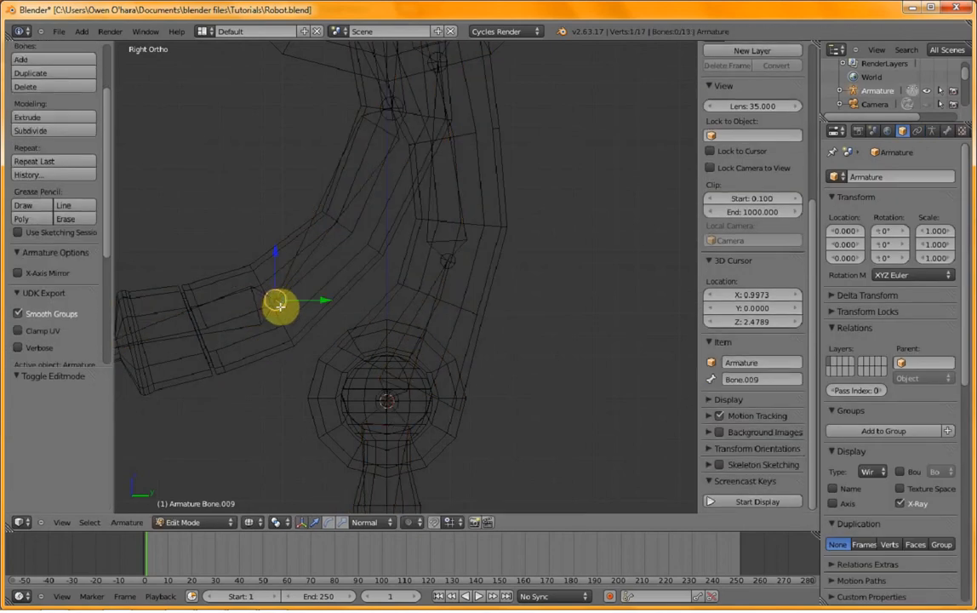
key("g")
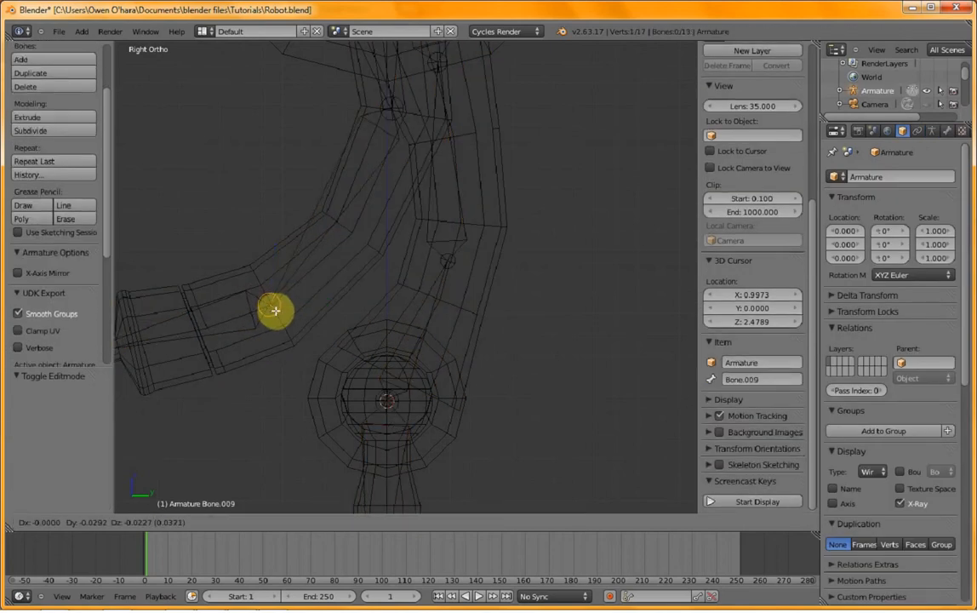
left_click(275, 309)
scroll(277, 338, "down", 5)
key("Tab")
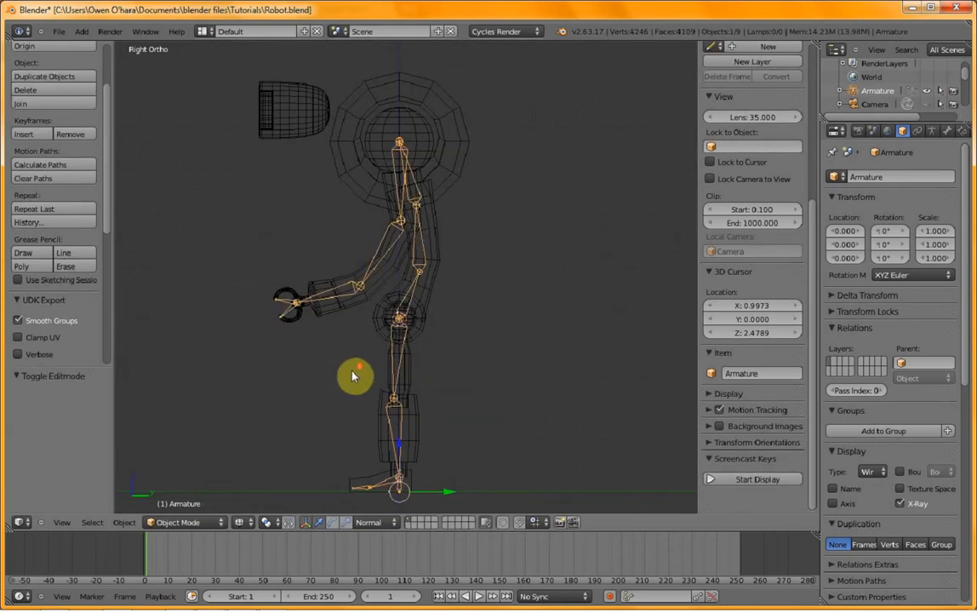
key("z")
scroll(357, 317, "up", 3)
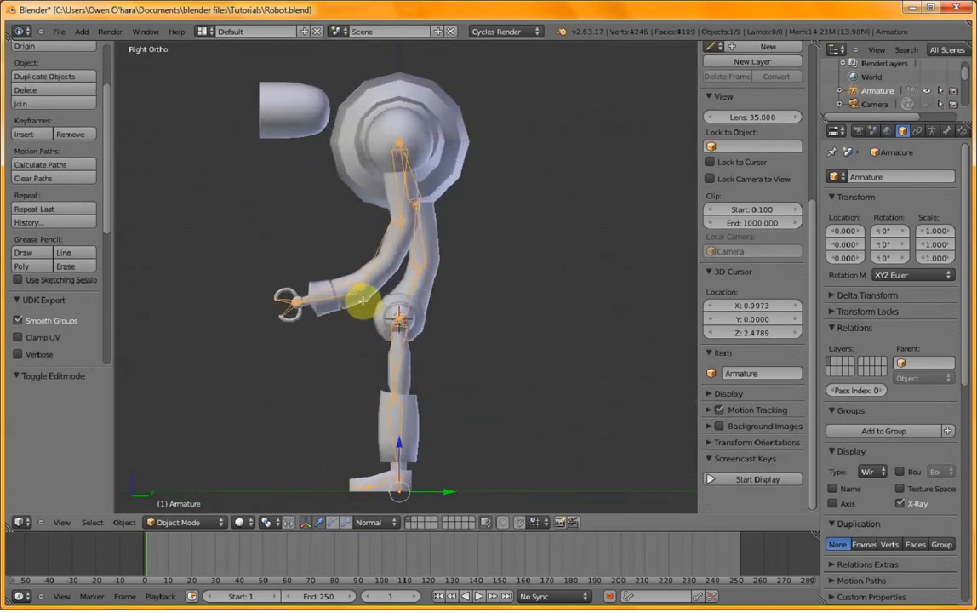
- Add a new armature bone starting at the rear end of the eye mesh
key("Tab")
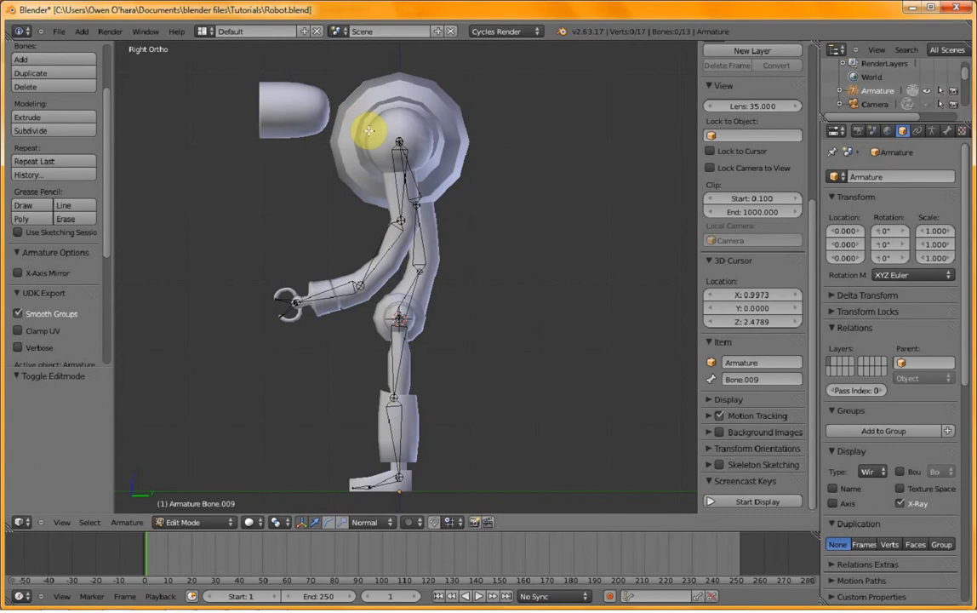
key("shift+a")
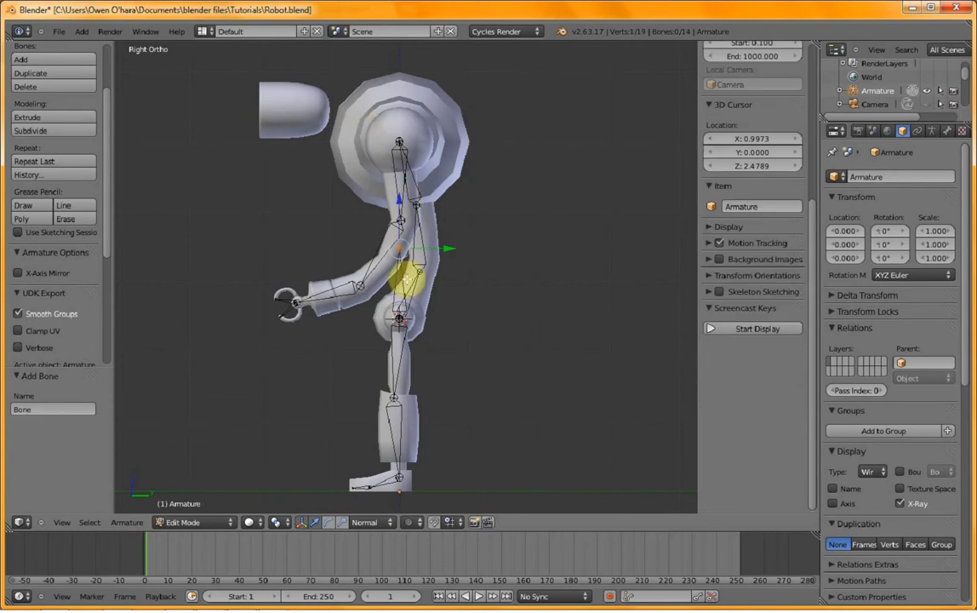
key("ctrl+z")
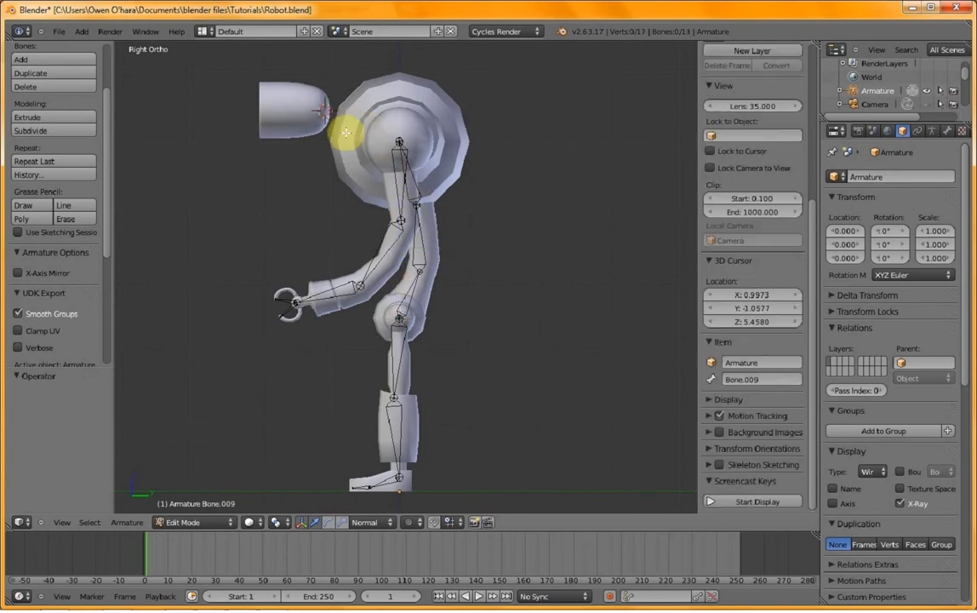
key("shift+a")
scroll(371, 102, "down", 2)
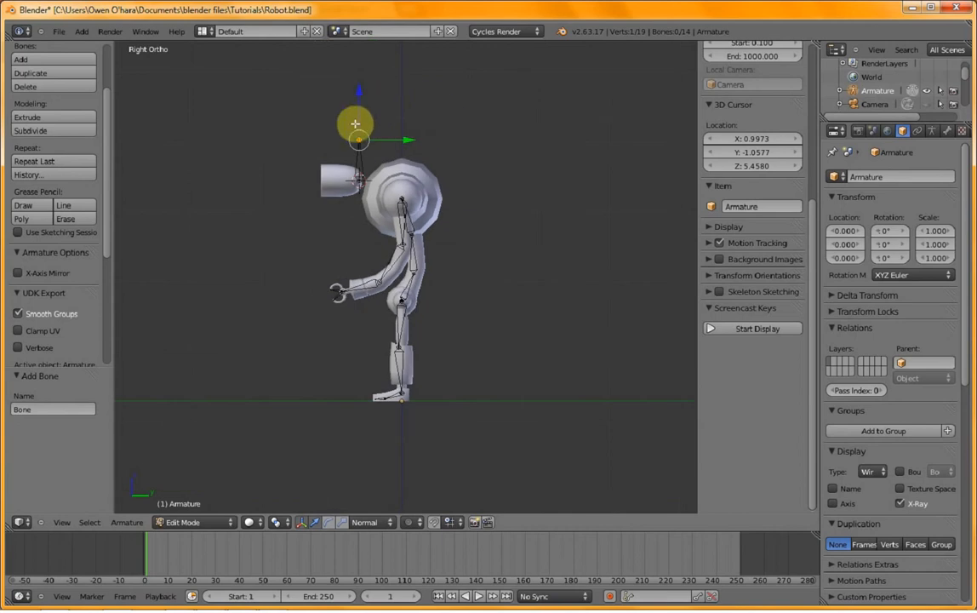
- Try to flatten the new eye bone with a scale of 0 along Z
key("s")
key("z")
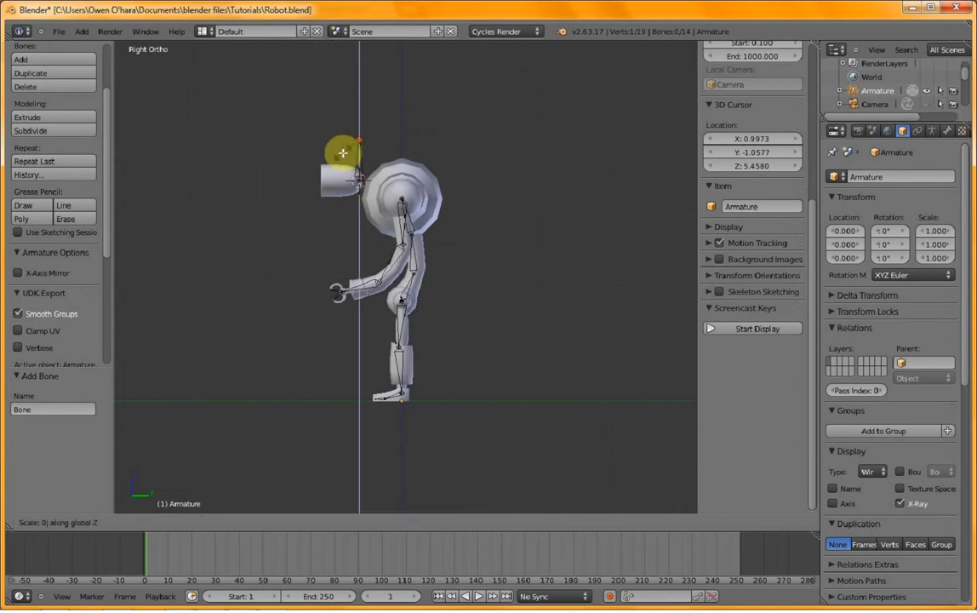
key("Return")
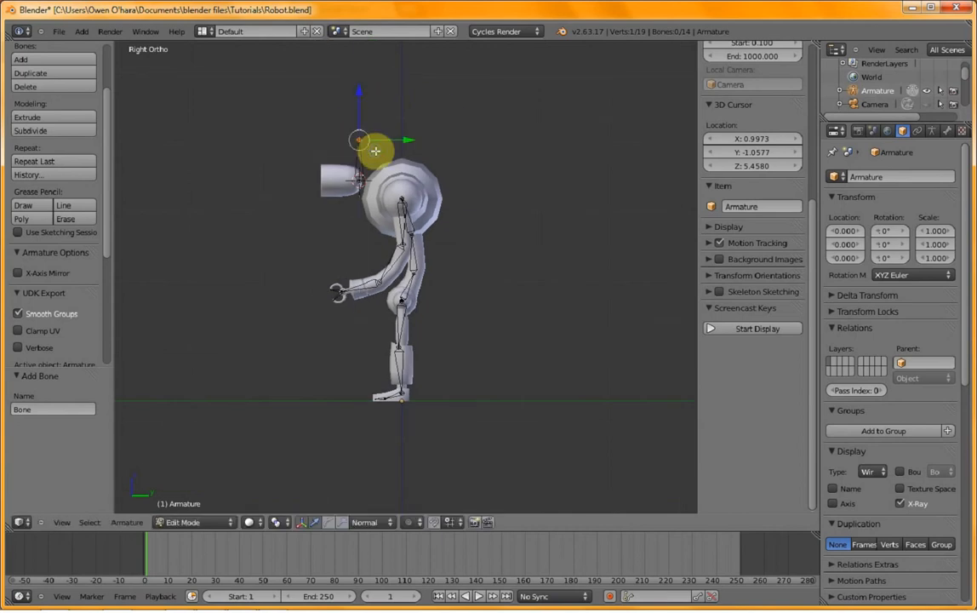
- Move the eye bone's tip -1 along Z and about -1.02 along Y so the bone lies horizontally through the eye
key("g")
key("z")
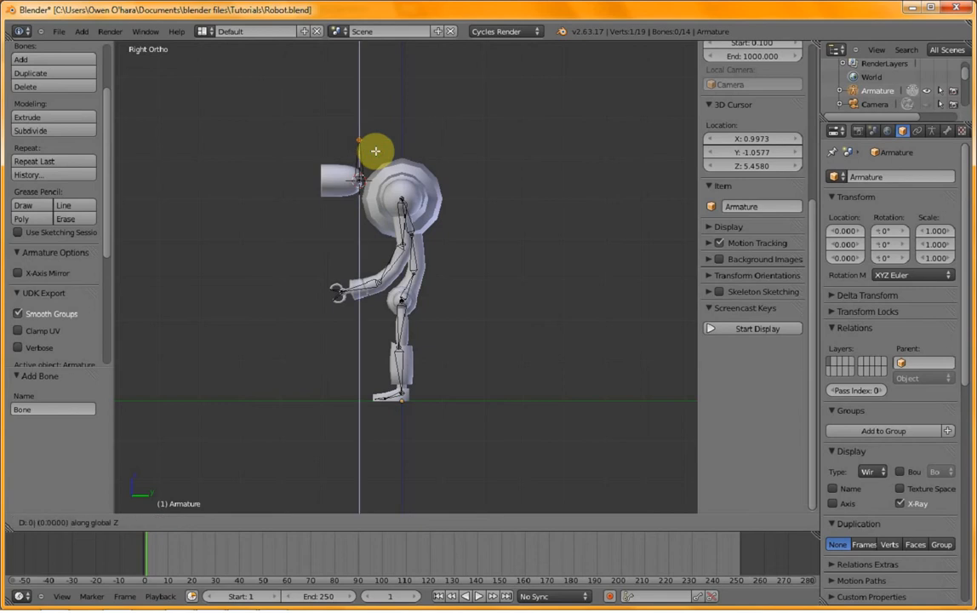
key("Return")
key("g")
key("y")
key("y")
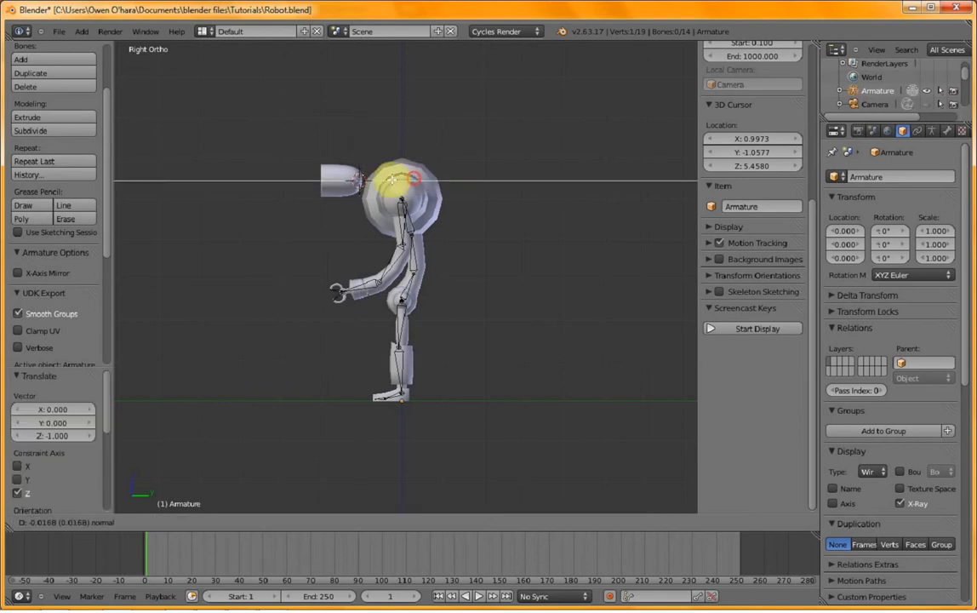
key("Return")
- Snap the 3D cursor to the center, then place it beneath the ankle joint at X 0.9944, Y 0.00325, Z 0
scroll(360, 212, "up", 8)
middle_click_drag(413, 368, 404, 111, "shift")
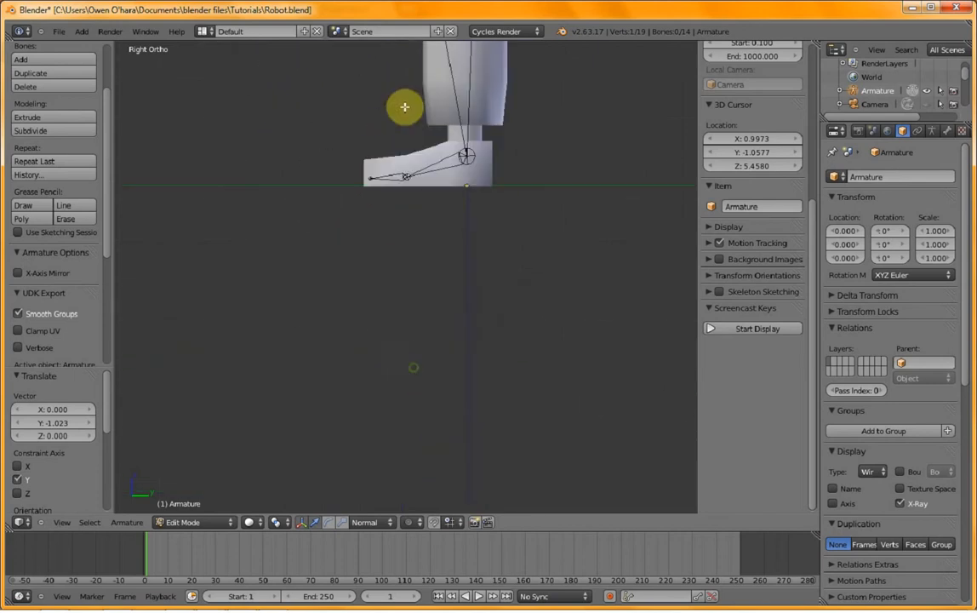
scroll(464, 214, "up", 2, "shift")
scroll(463, 214, "up", 2)
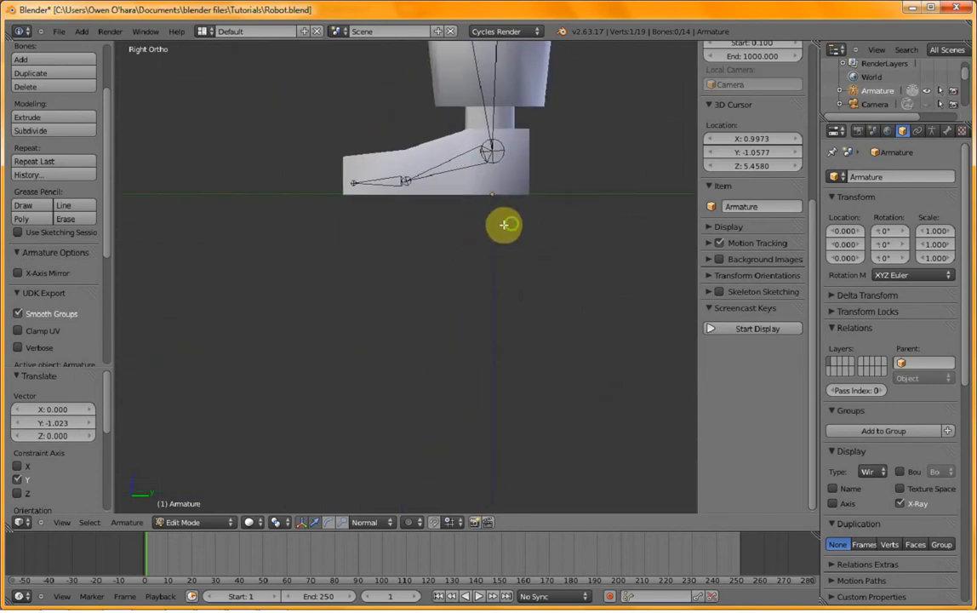
middle_click_drag(477, 217, 319, 268, "shift")
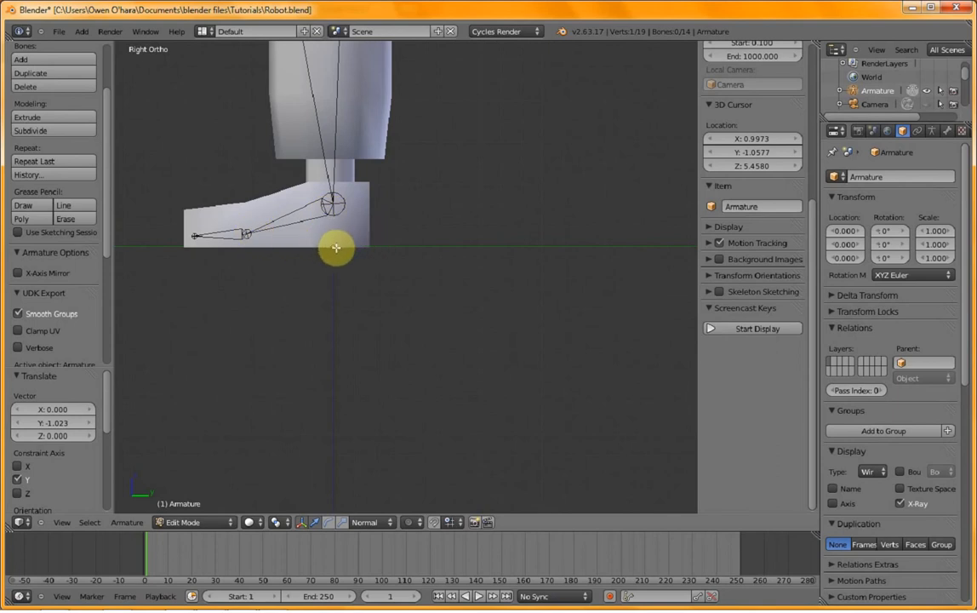
key("KP_7")
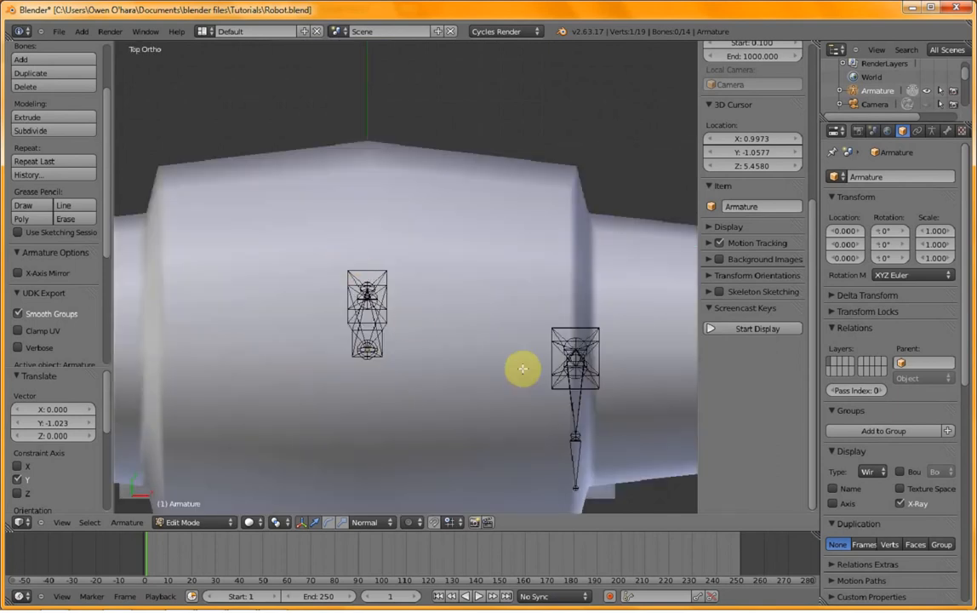
middle_click_drag(519, 366, 446, 181, "shift")
key("shift+s")
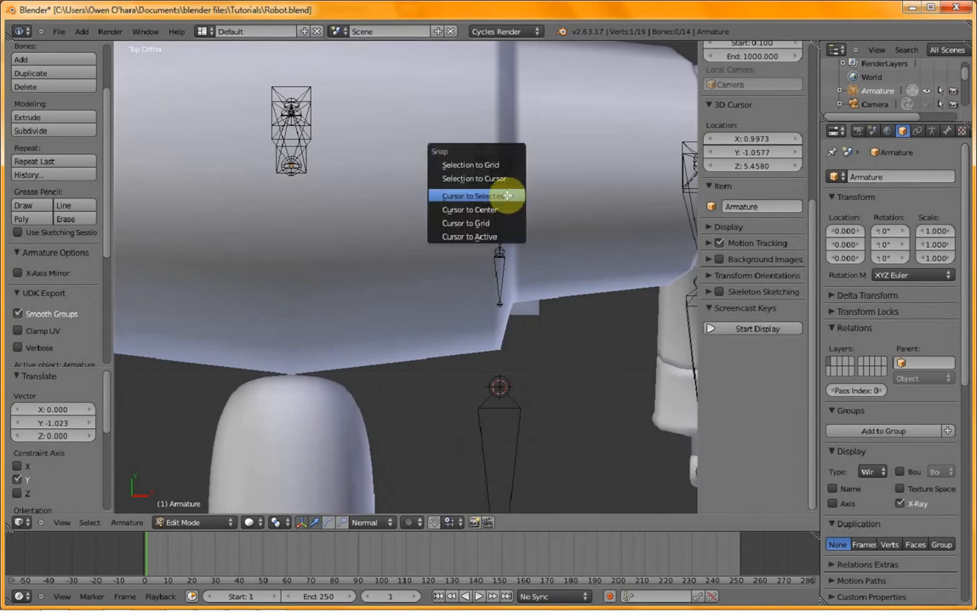
left_click(506, 210)
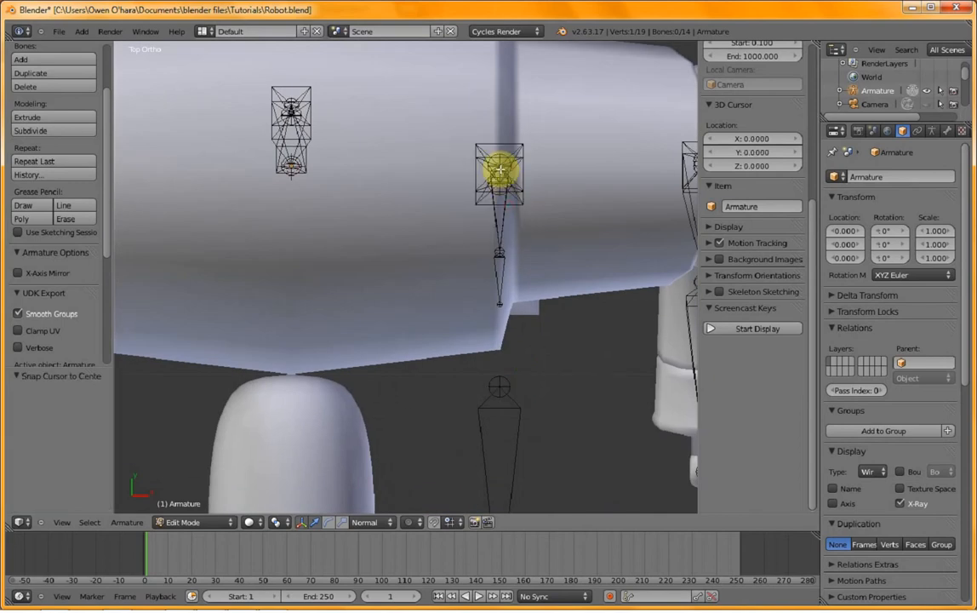
key("KP_3")
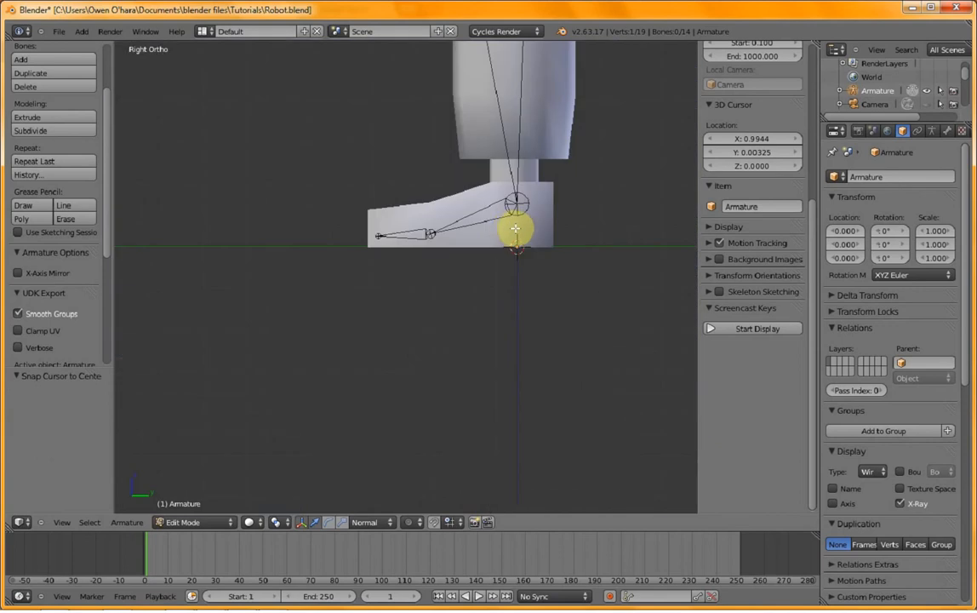
- Check the 3D cursor's placement beneath the ankle from the front and right sides, and inspect the foot bones
scroll(513, 228, "up", 4)
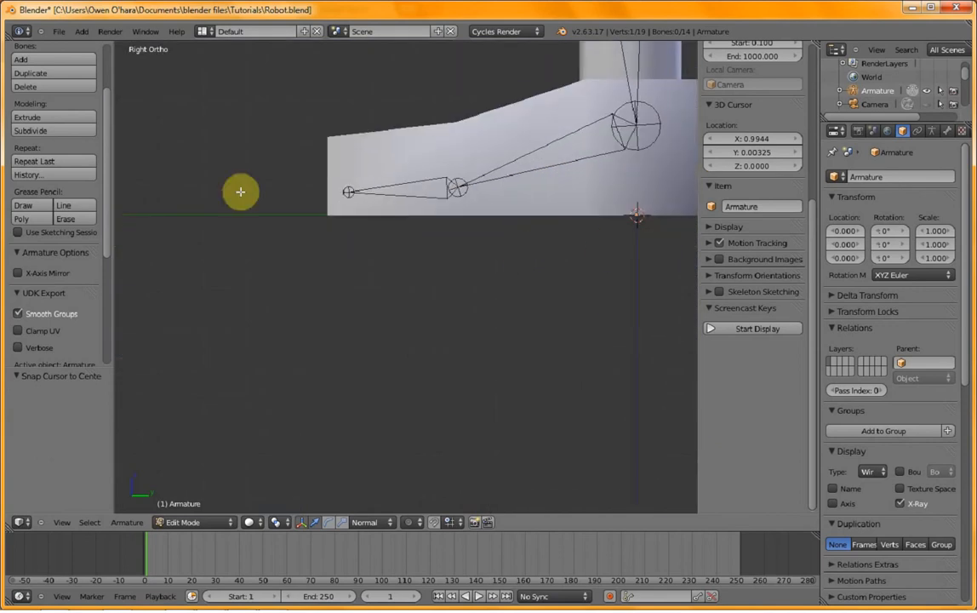
middle_click_drag(406, 259, 187, 240, "shift")
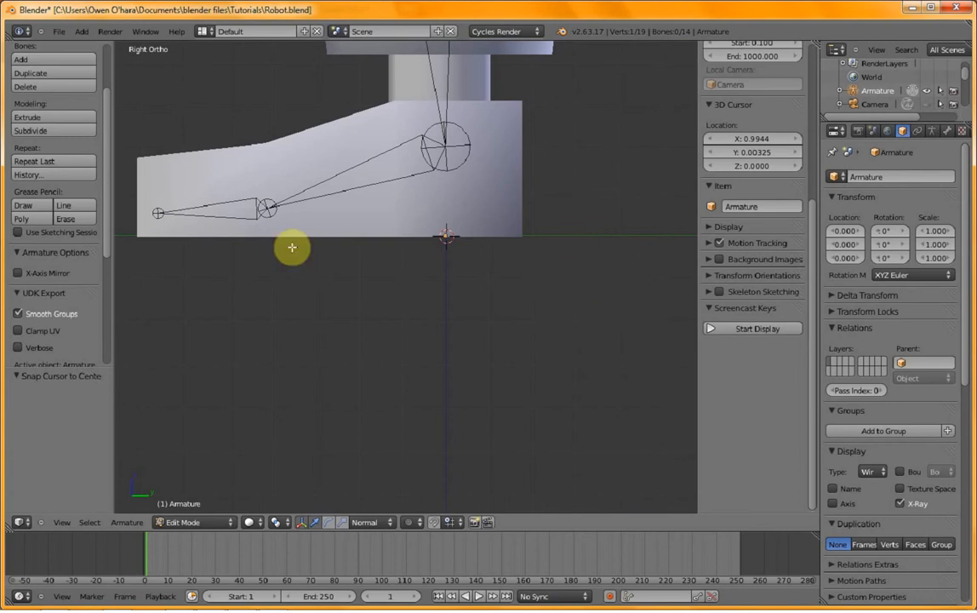
middle_click_drag(317, 290, 323, 261)
key("KP_1")
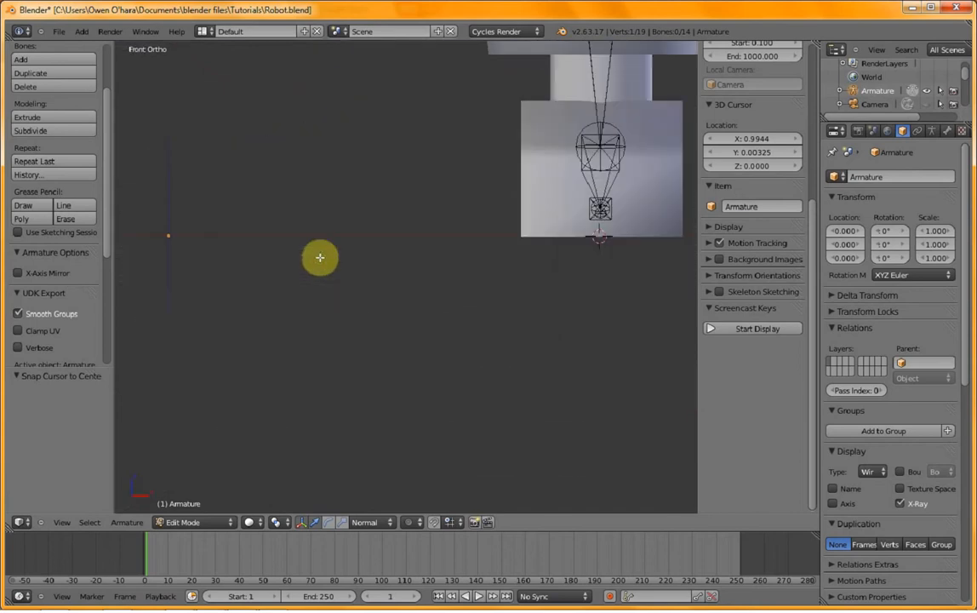
key("KP_3")
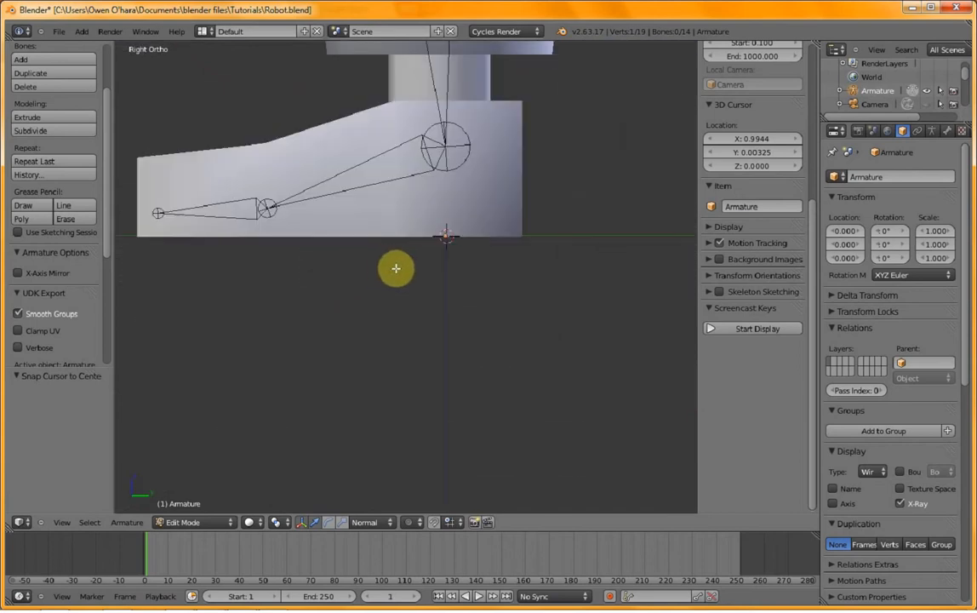
key("Tab")
key("Tab")
key("Tab")
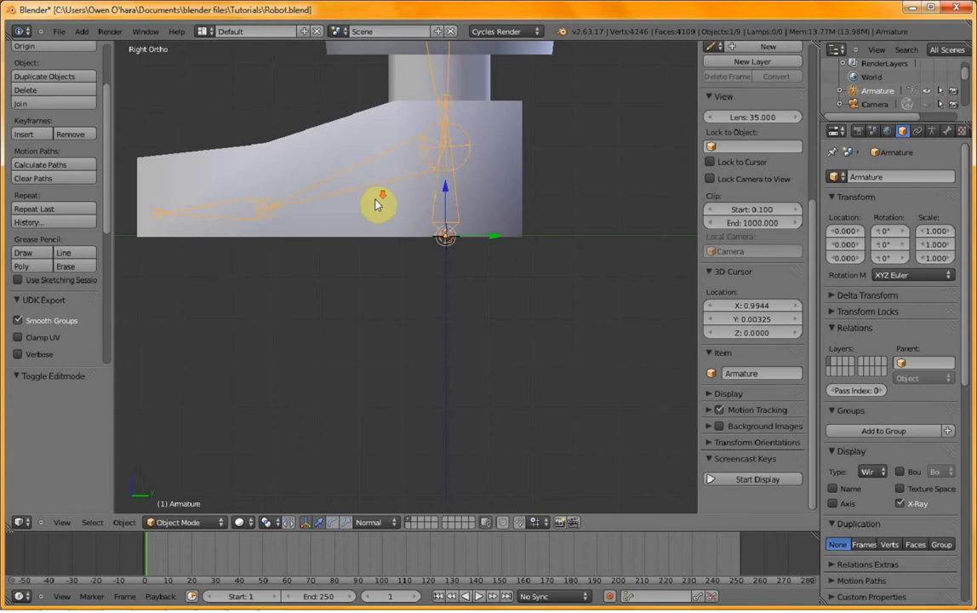
scroll(376, 205, "down", 6)
scroll(376, 204, "up", 4)
key("Tab")
right_click(375, 217)
key("Tab")
key("Tab")
scroll(432, 259, "up", 3)
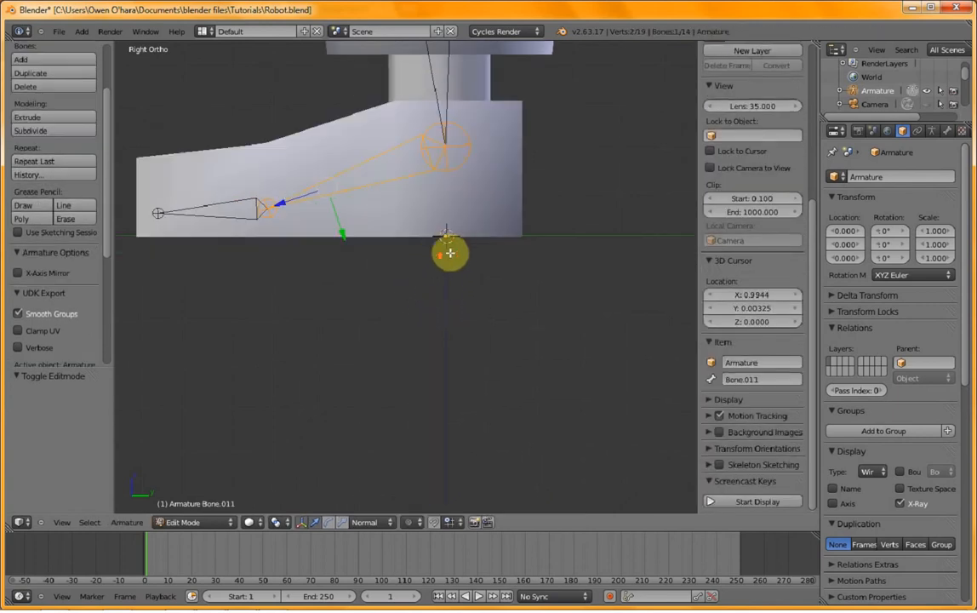
- Add a bone at the 3D cursor beneath the ankle and move its tip -1 along Z to ground level
key("shift+a")
scroll(459, 243, "down", 4)
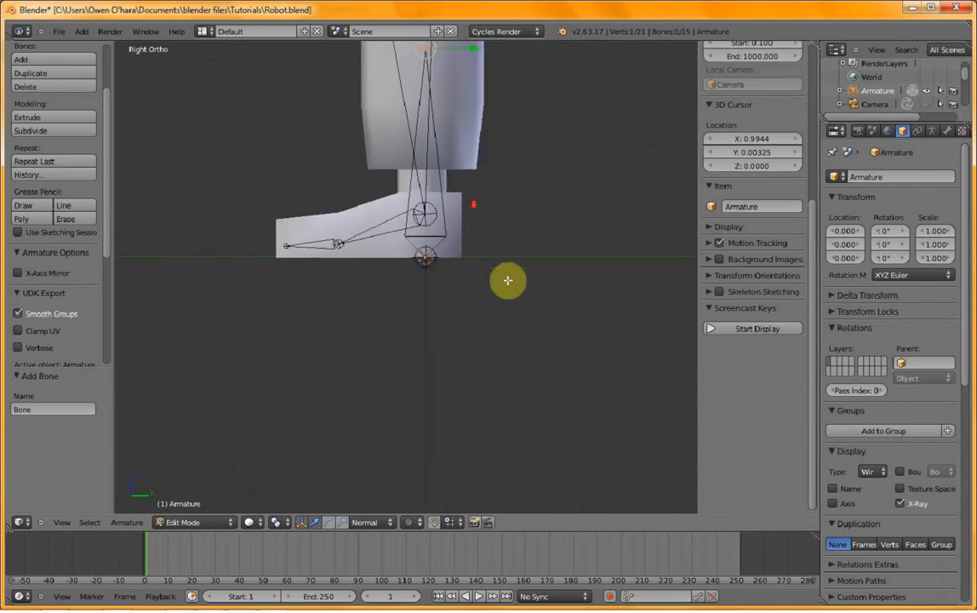
key("g")
type("z")
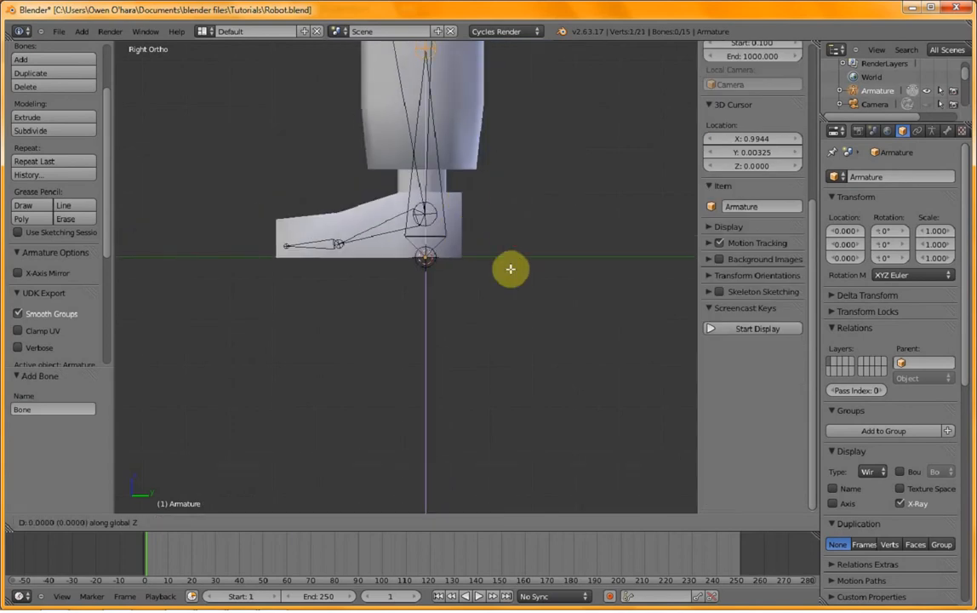
type("-1")
key("Return")
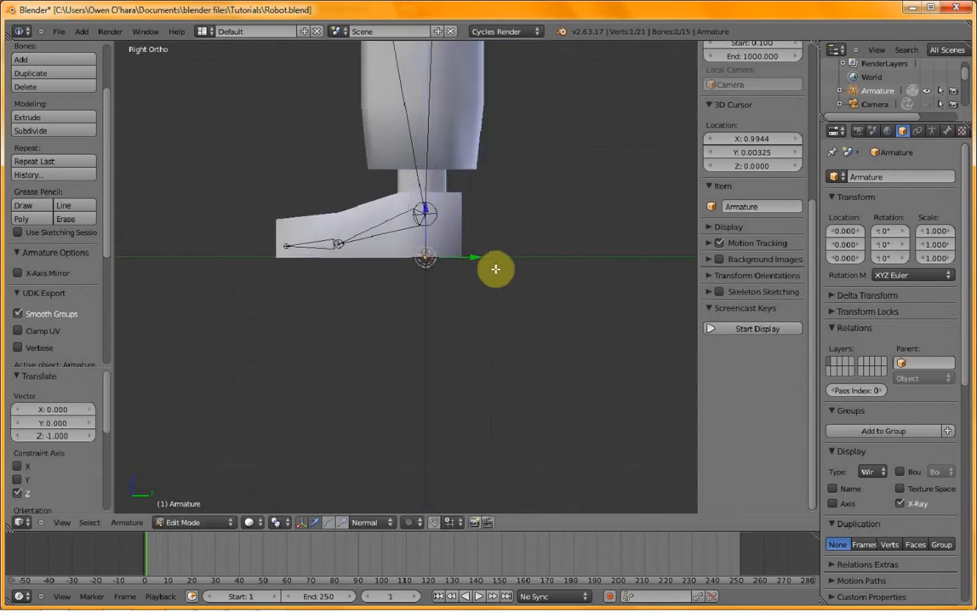
- Stretch the ground-level bone's tip forward along Y to the toe end, and shift its root about 0.078 along Y toward the heel
left_click_drag(476, 257, 338, 265)
right_click(427, 260)
left_click_drag(478, 261, 495, 261)
- Extrude a short heel bone from the ankle joint, 0.249 backward along Y
scroll(460, 312, "up", 4)
middle_click_drag(449, 155, 405, 210, "shift")
right_click(405, 210)
key("e")
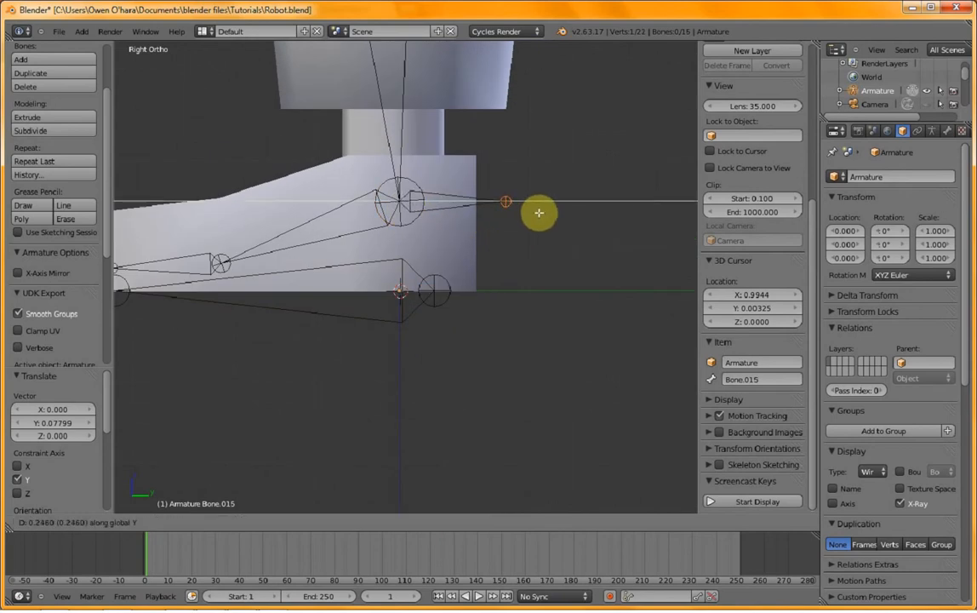
left_click(538, 208)
- Switch the direction of the foot bone between the ankle and the toe joint
right_click(356, 224)
key("w")
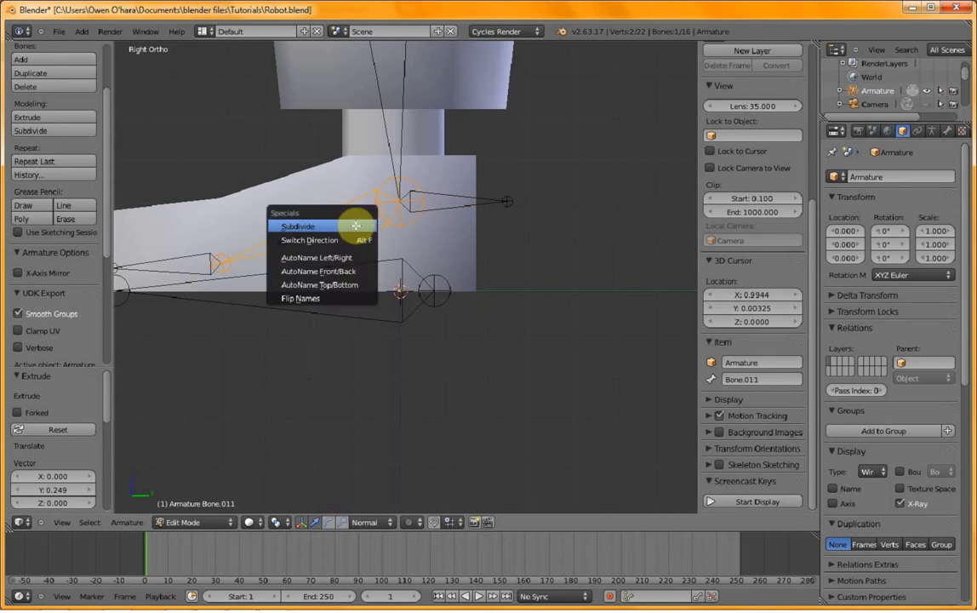
left_click(355, 236)
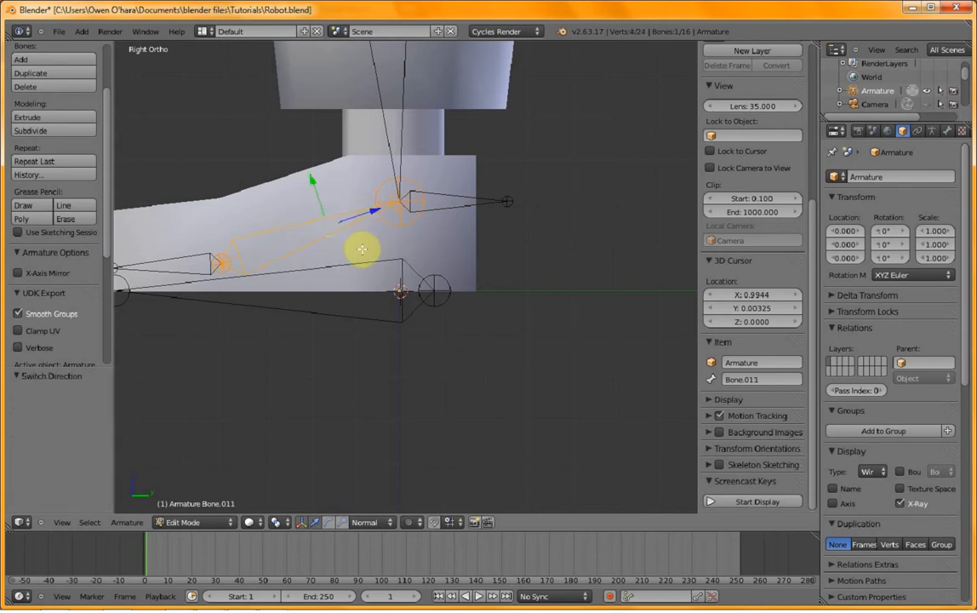
- Select the short heel bone behind the ankle and examine the arrangement of the foot's bones
right_click(470, 207)
scroll(384, 322, "down", 2)
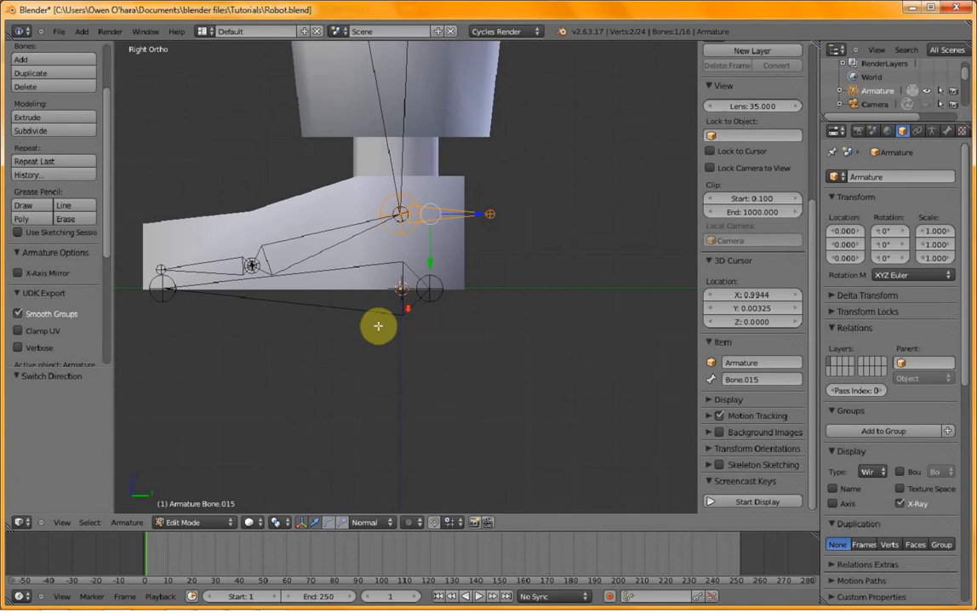
scroll(367, 320, "up", 4)
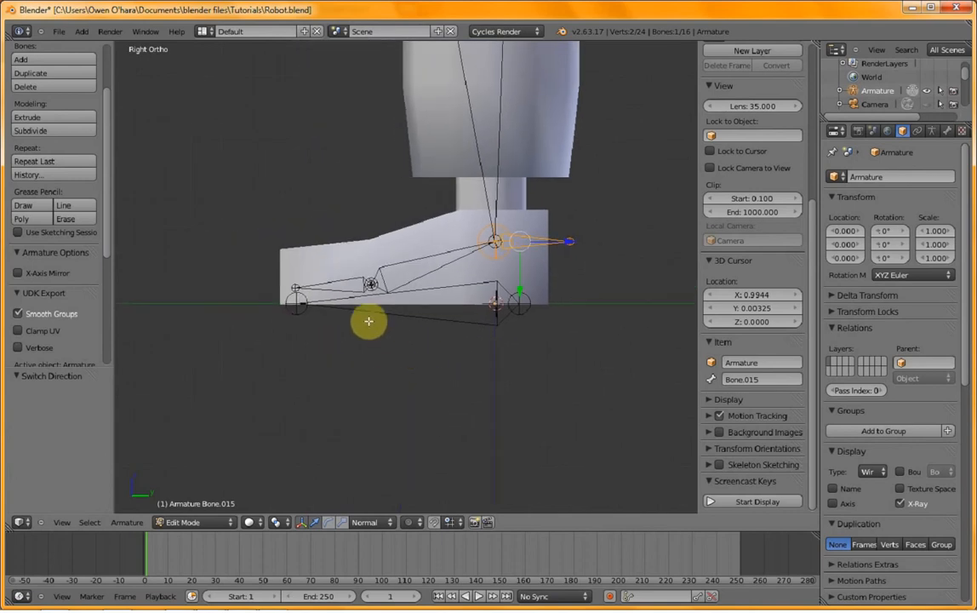
middle_click_drag(387, 293, 291, 367, "shift")
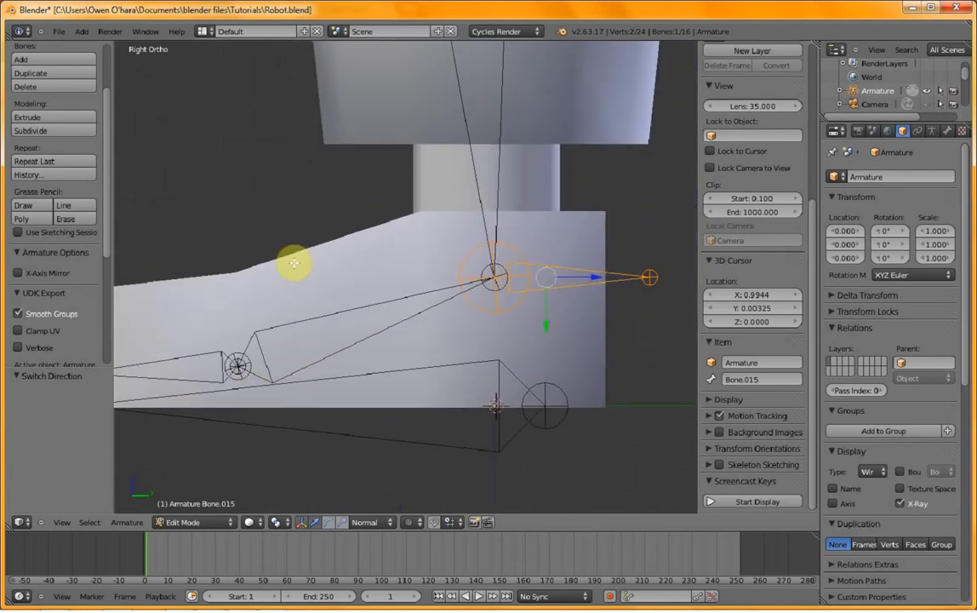
scroll(294, 259, "down", 7)
scroll(307, 255, "up", 4)
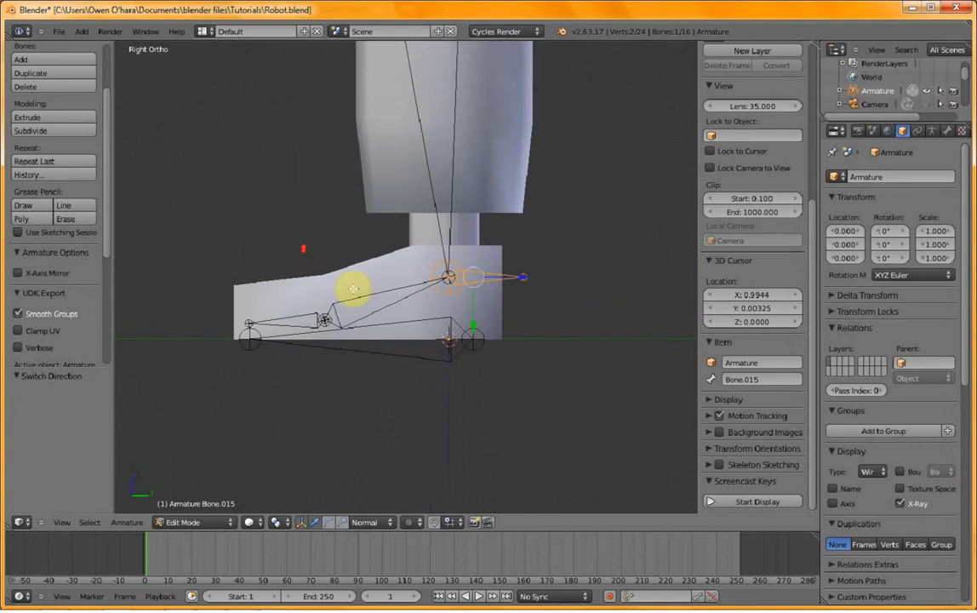
- Parent the short heel bone to the foot bone between ankle and toe joint, using the Connected option
scroll(314, 290, "down", 5)
scroll(313, 290, "up", 4)
scroll(313, 290, "up", 4)
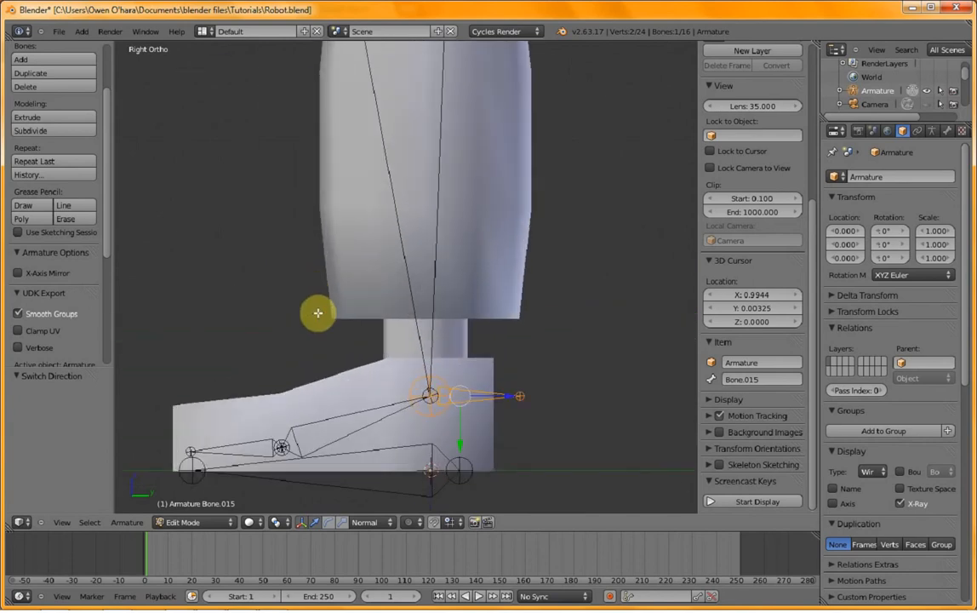
middle_click_drag(353, 392, 322, 247, "shift")
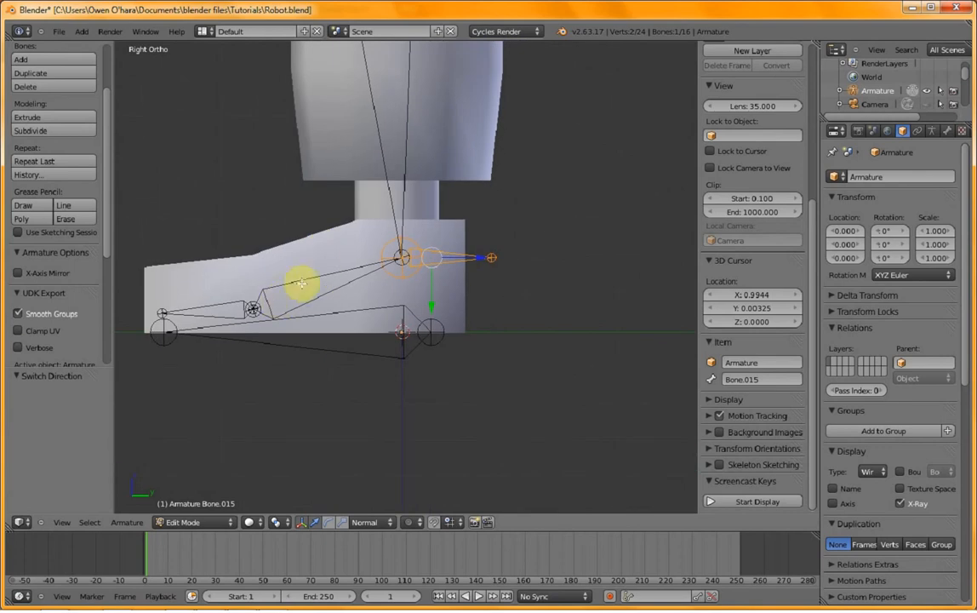
right_click(304, 276)
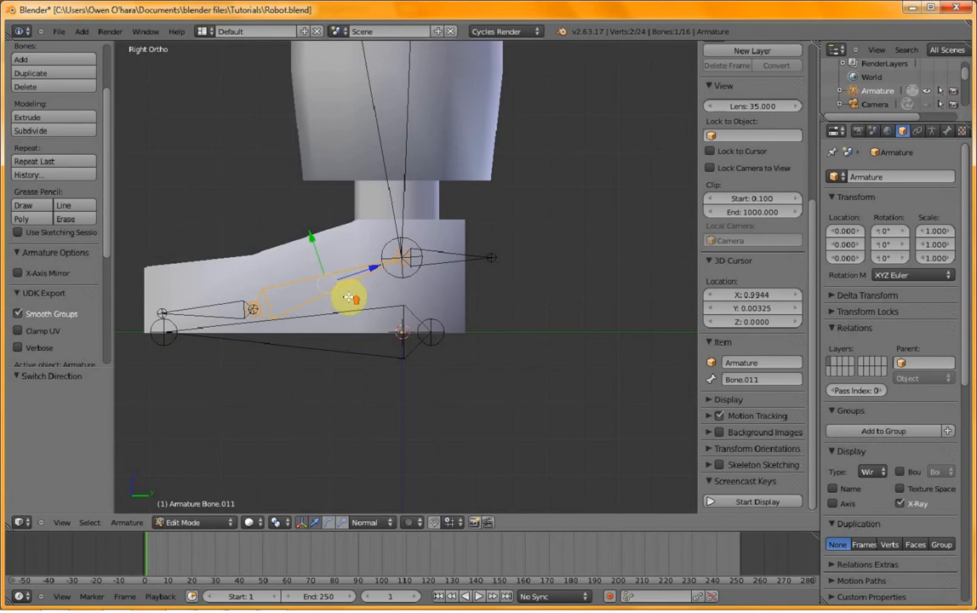
scroll(316, 270, "up", 3)
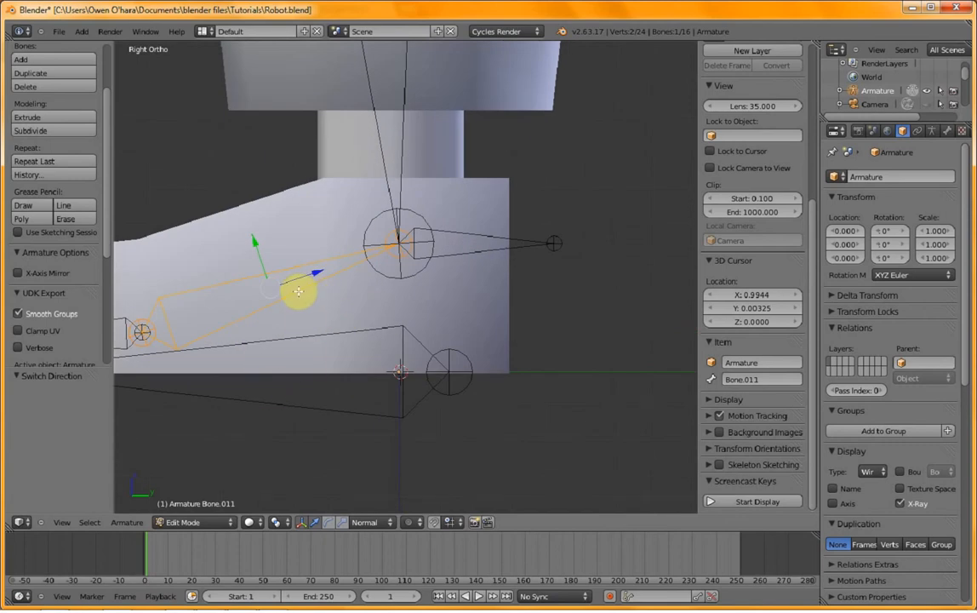
right_click(468, 250)
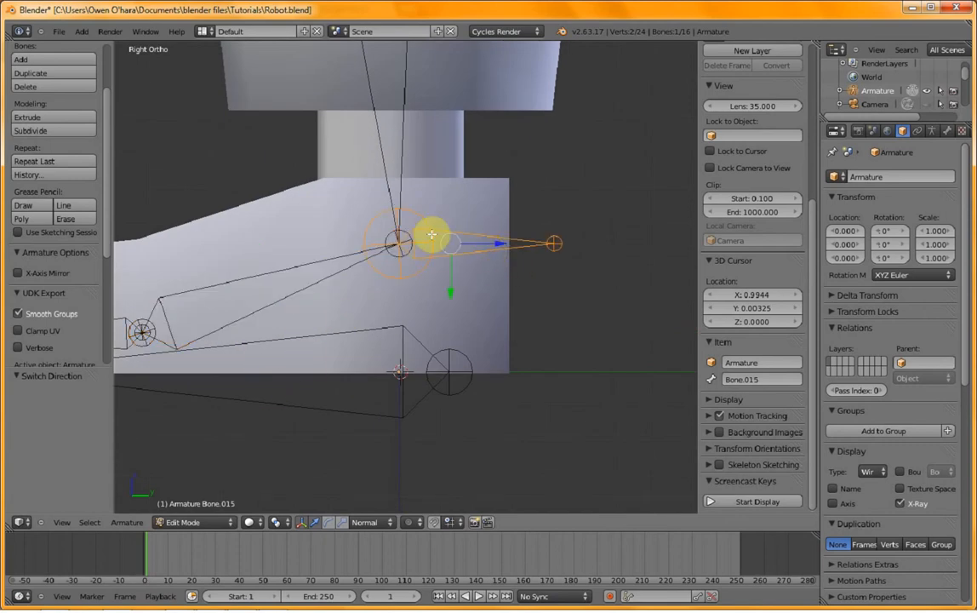
scroll(481, 247, "down", 2)
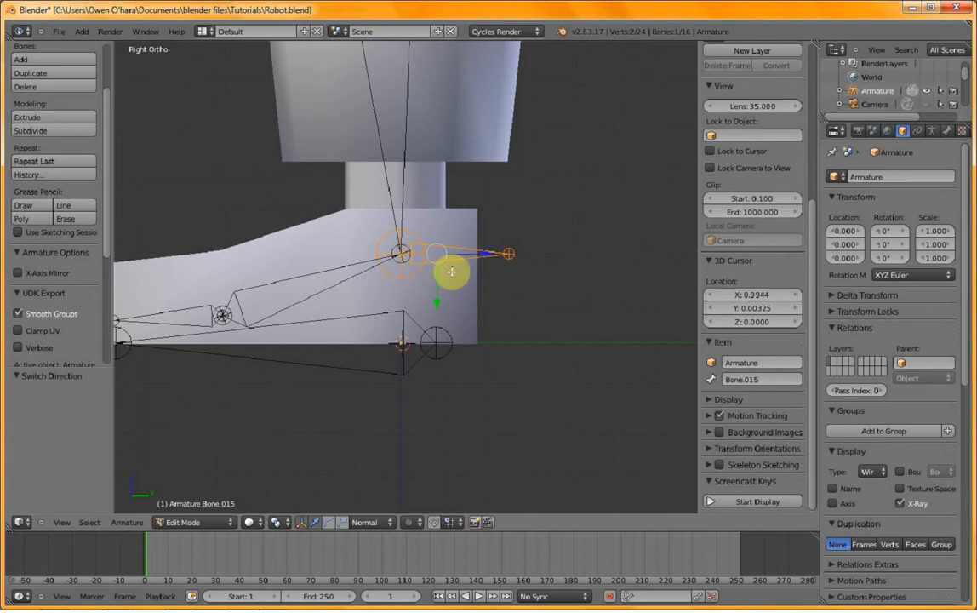
right_click(301, 305)
key("ctrl+p")
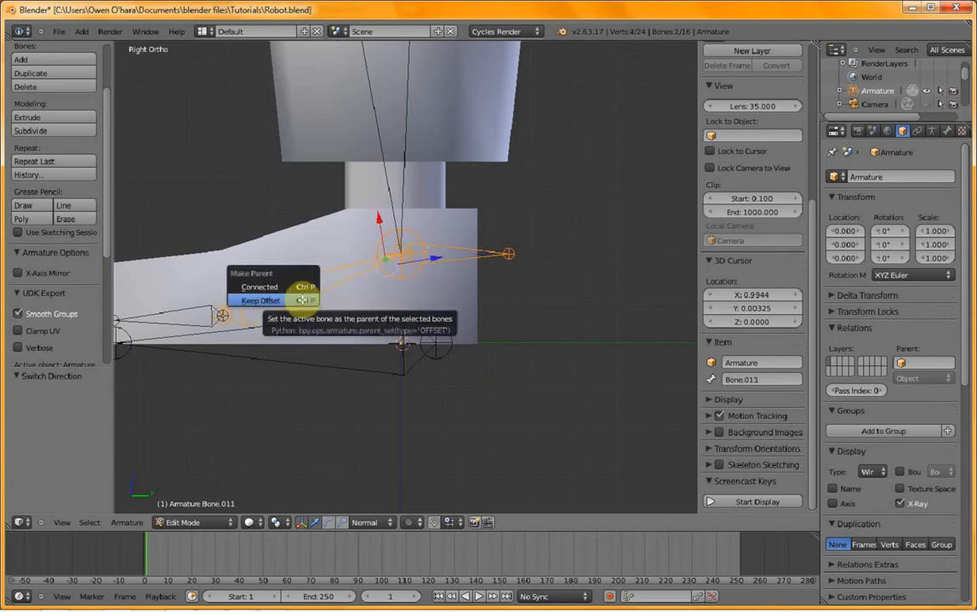
left_click(289, 287)
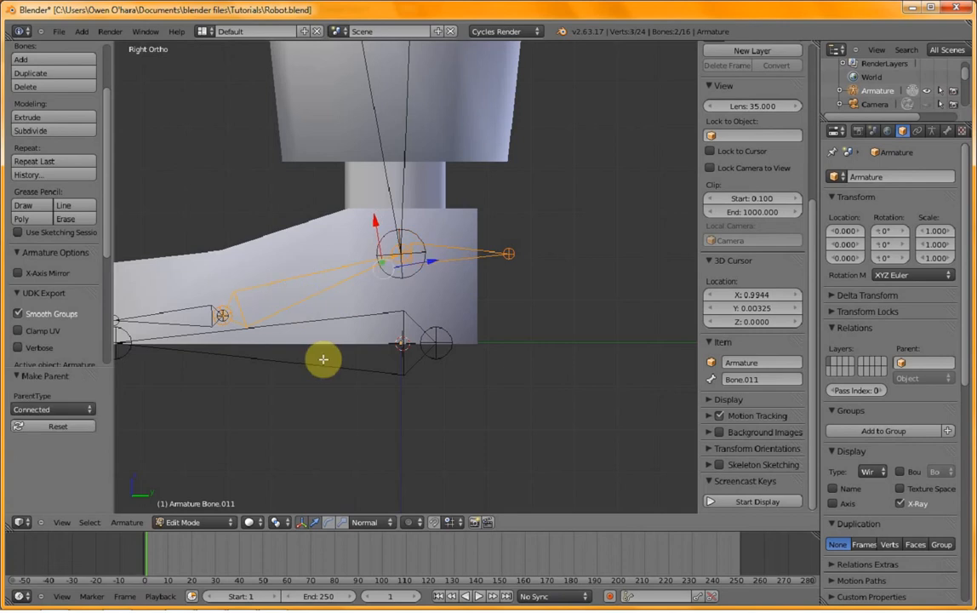
- Try to parent the ground-level bone to the foot bone with the Connected option
right_click(349, 361)
right_click(274, 306, "shift")
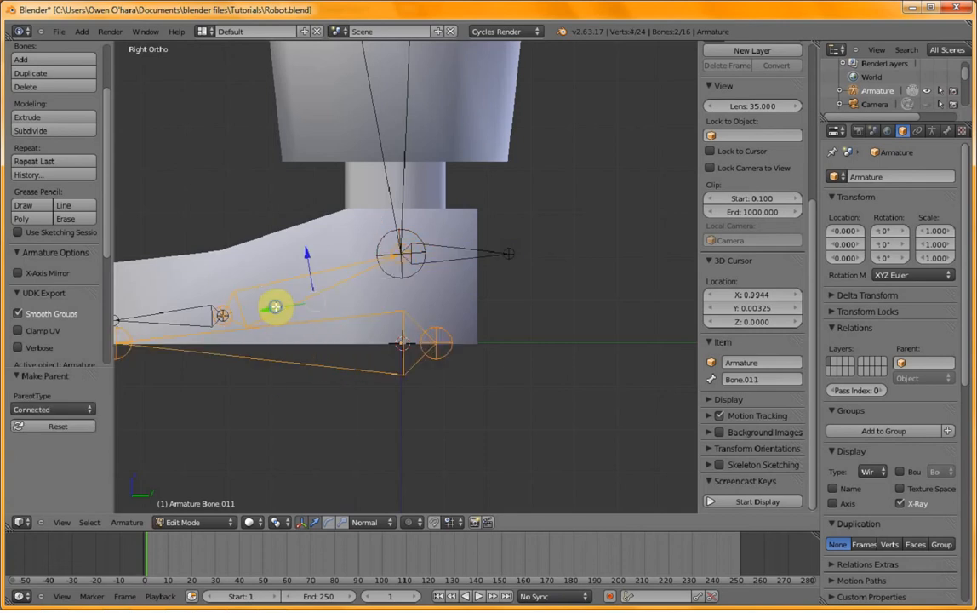
key("ctrl+p")
left_click(275, 306)
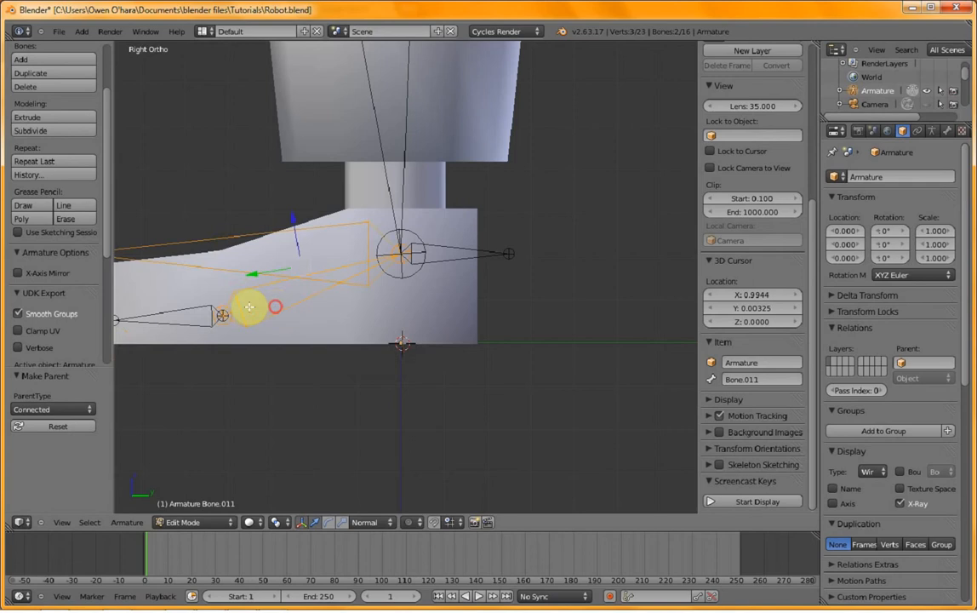
- Parent the foot bone between ankle and toe joint to the ground-level bone with Keep Offset
right_click(324, 277)
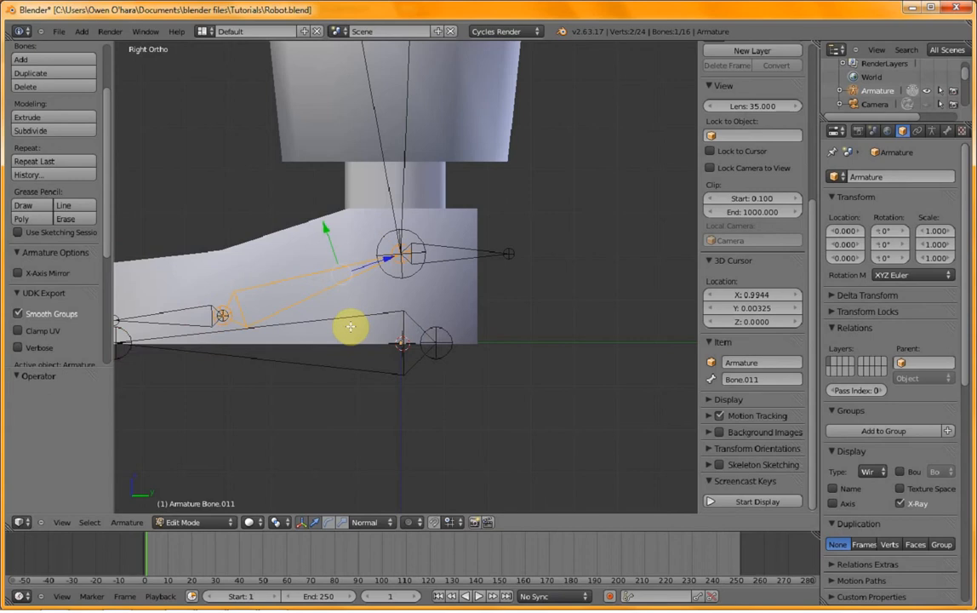
right_click(328, 313, "shift")
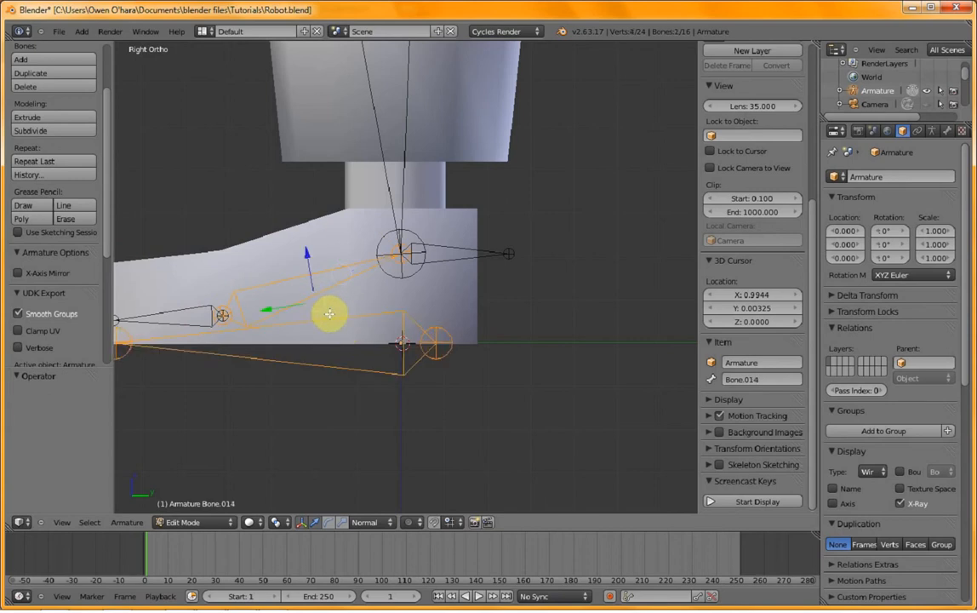
key("ctrl+p")
left_click(321, 327)
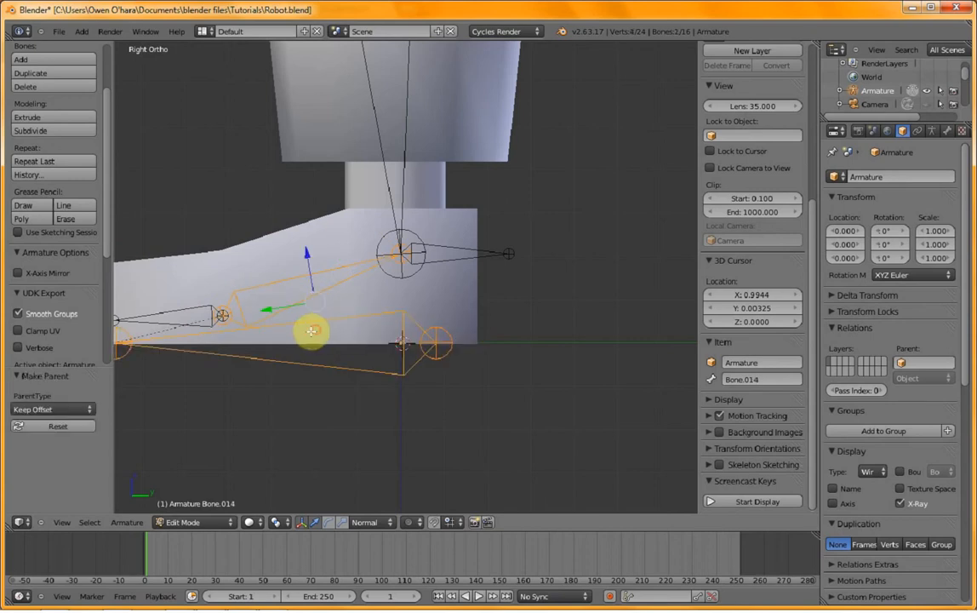
- Parent the toe bone to the ground-level bone with Keep Offset, and deselect all bones
middle_click_drag(266, 364, 344, 342, "shift")
right_click(278, 304)
right_click(290, 330, "shift")
key("ctrl+p")
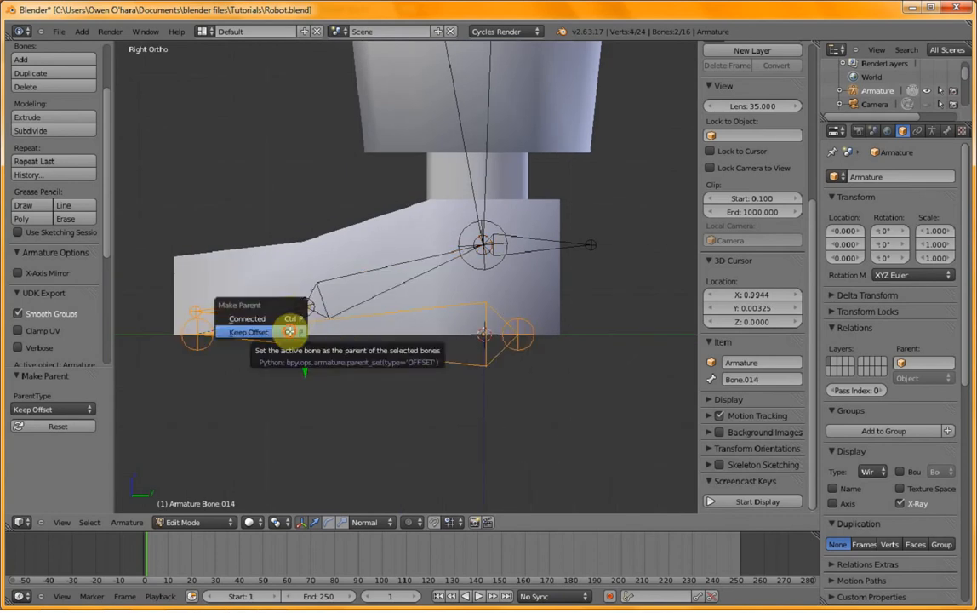
left_click(291, 327)
key("a")
- Switch to the front view of the legs and save the file over the existing Robot.blend
scroll(447, 221, "down", 4)
middle_click_drag(435, 207, 412, 258, "shift")
key("KP_1")
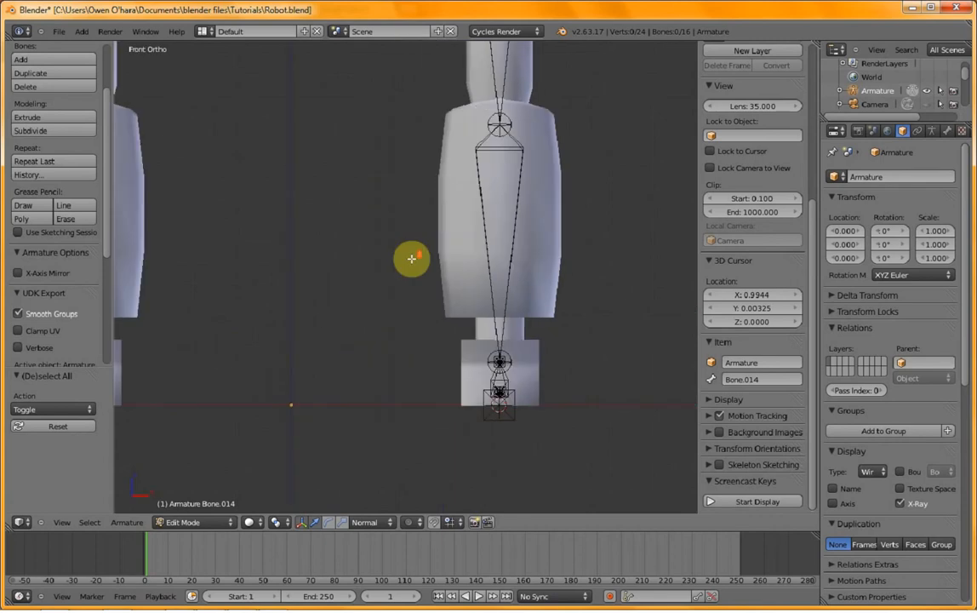
scroll(412, 258, "down", 3)
key("shift+s")
left_click(412, 259)
key("ctrl+s")
left_click(380, 276)
- Leave armature editing for Object Mode and hide the armature so only the robot meshes show
scroll(405, 281, "up", 4)
scroll(445, 315, "down", 4)
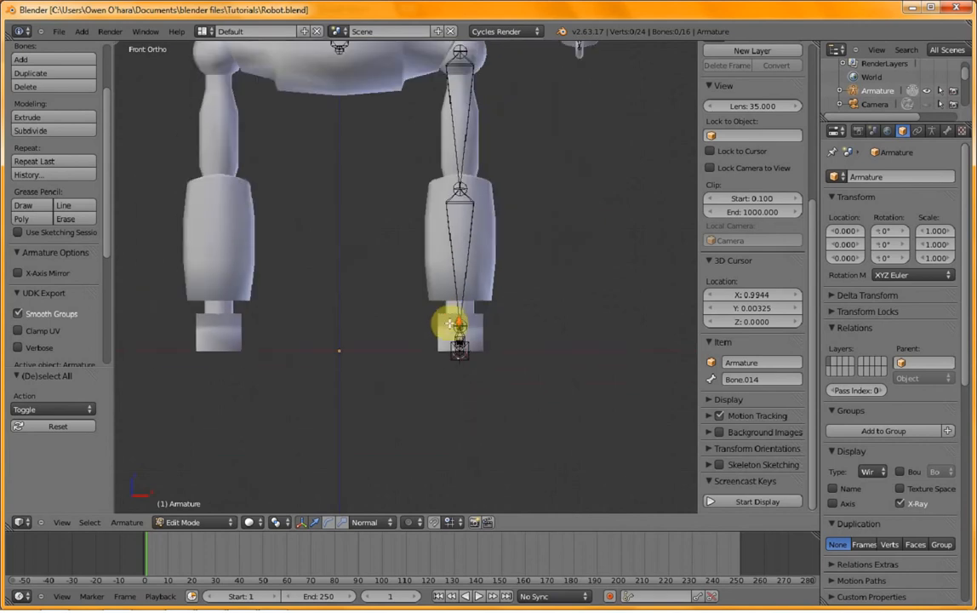
middle_click_drag(456, 349, 430, 356)
scroll(434, 352, "up", 3)
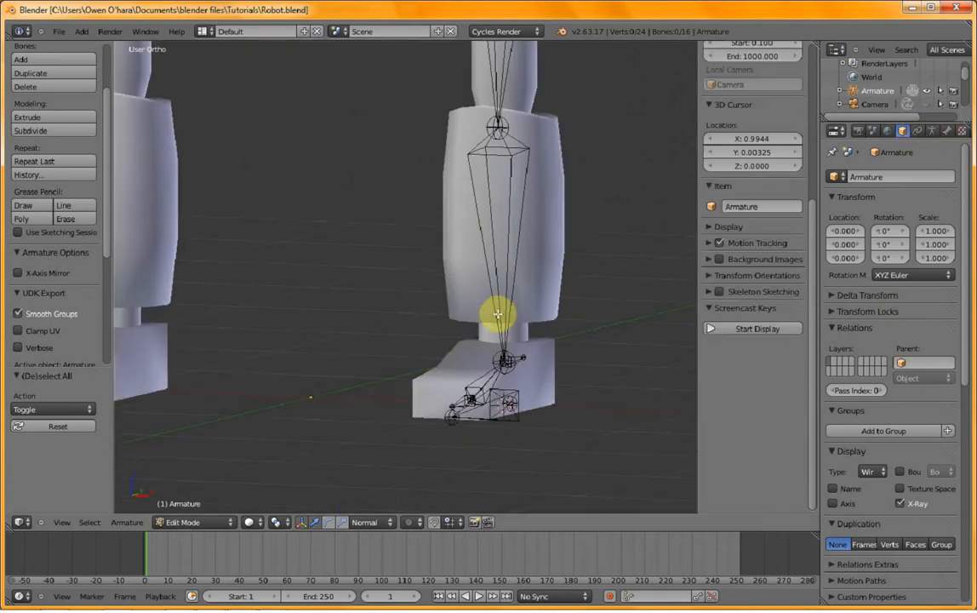
key("Tab")
scroll(540, 328, "down", 4)
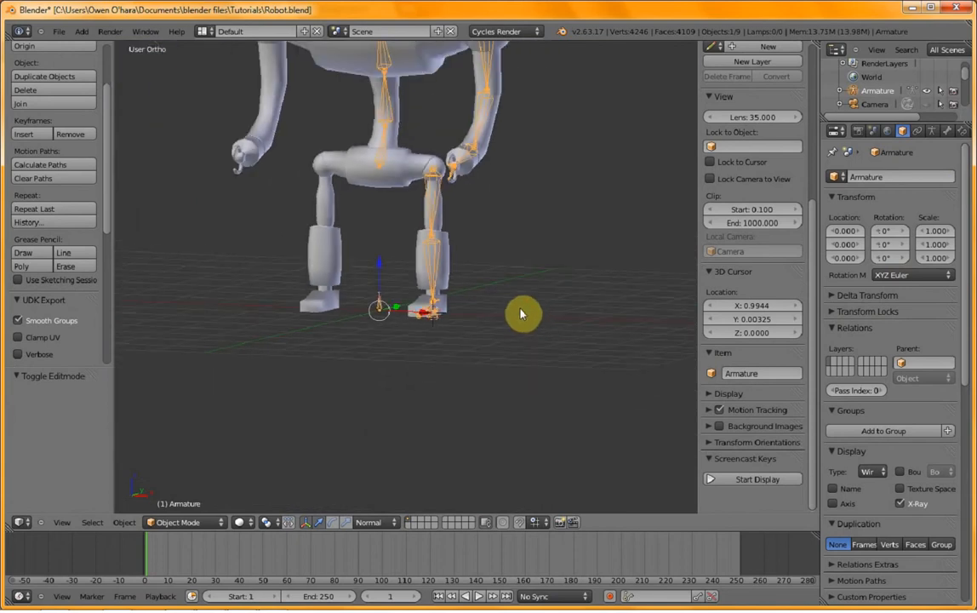
key("h")
scroll(442, 273, "down", 3)
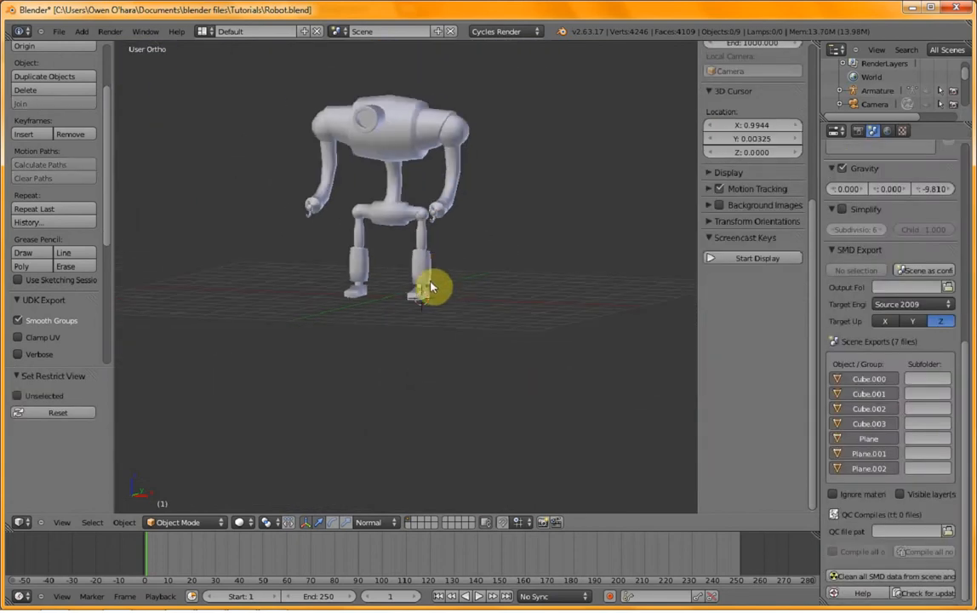
- Try to join all robot meshes into the body object, undo it, and reselect them with the eye mesh active
right_click(428, 275)
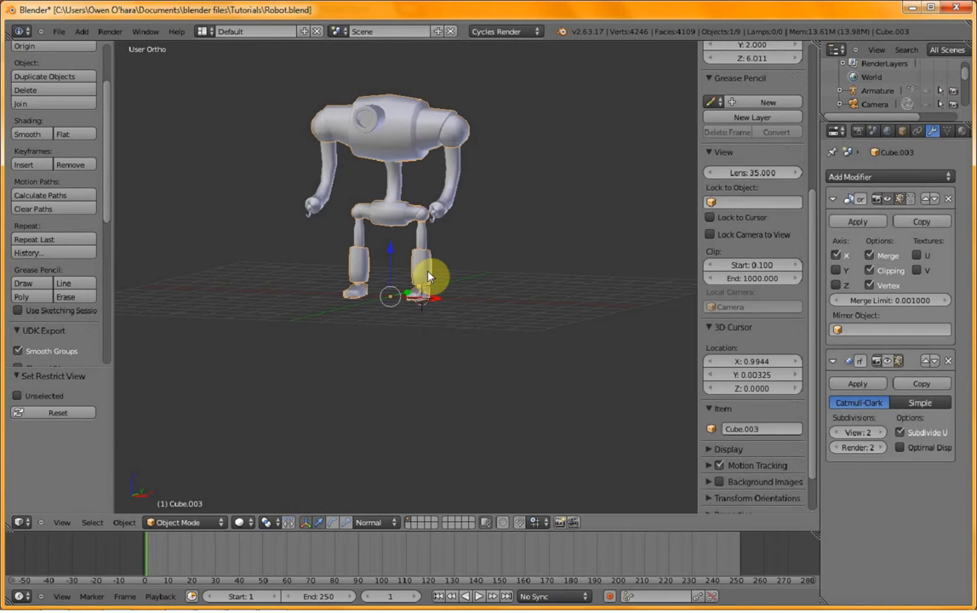
key("a")
key("a")
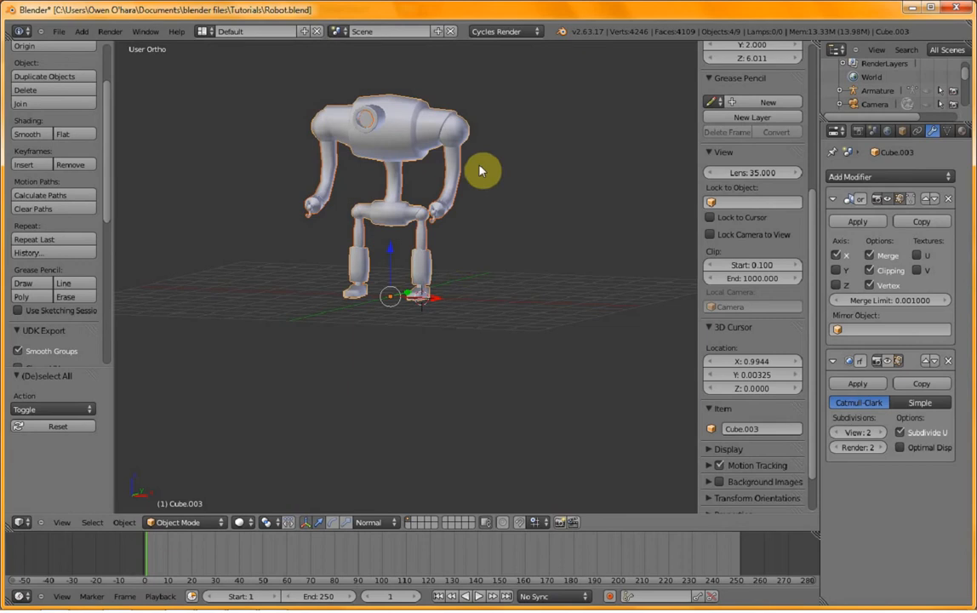
key("ctrl+j")
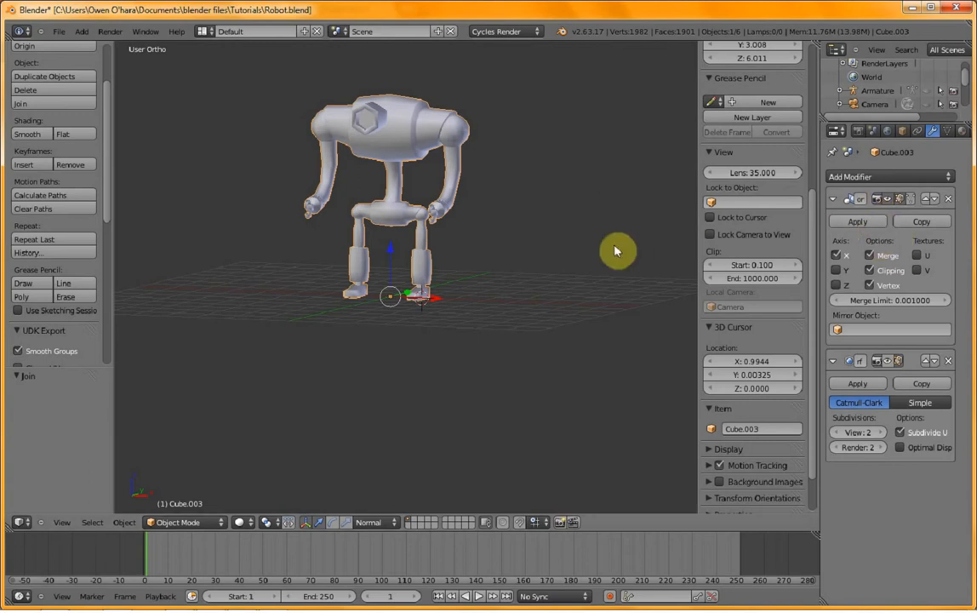
key("ctrl+z")
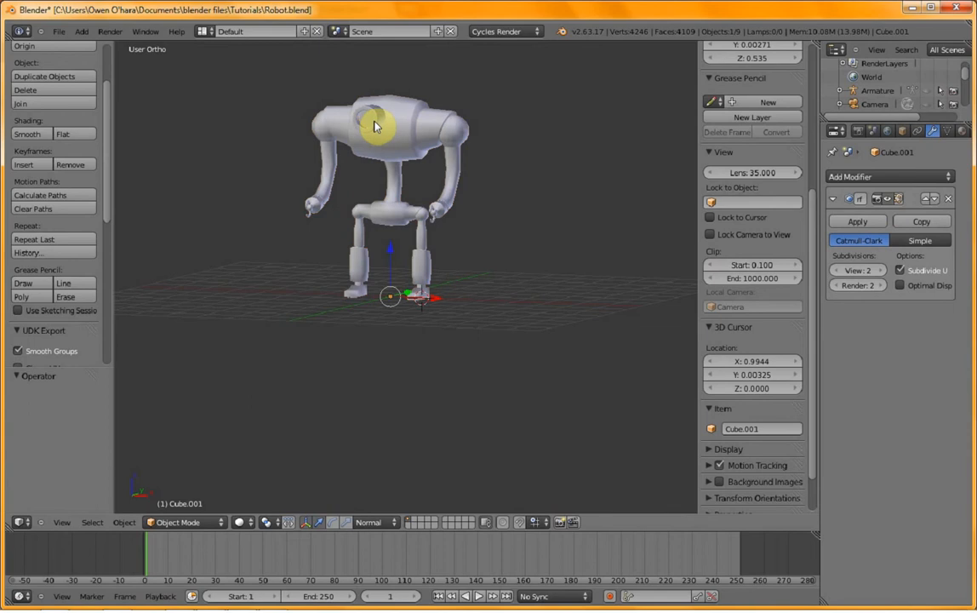
right_click(375, 122)
key("a")
key("a")
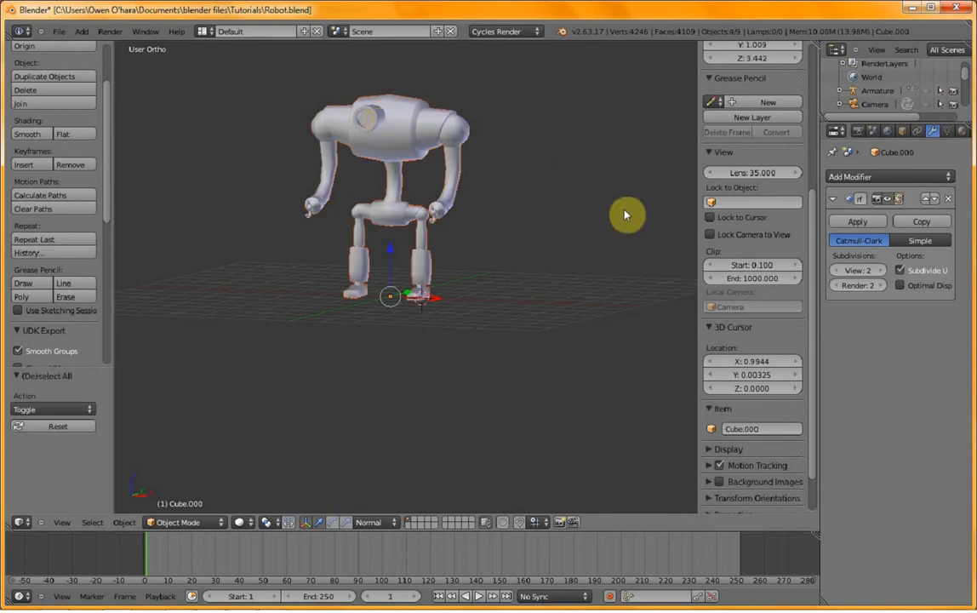
- Apply the Mirror modifier on the body mesh Cube.003 and on the mesh Cube.002
right_click(400, 143)
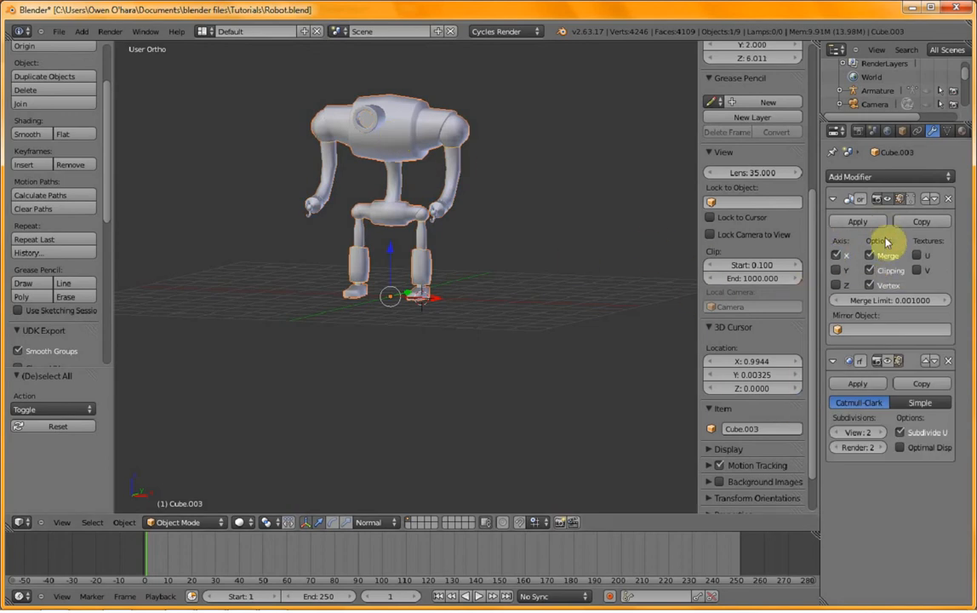
left_click(857, 222)
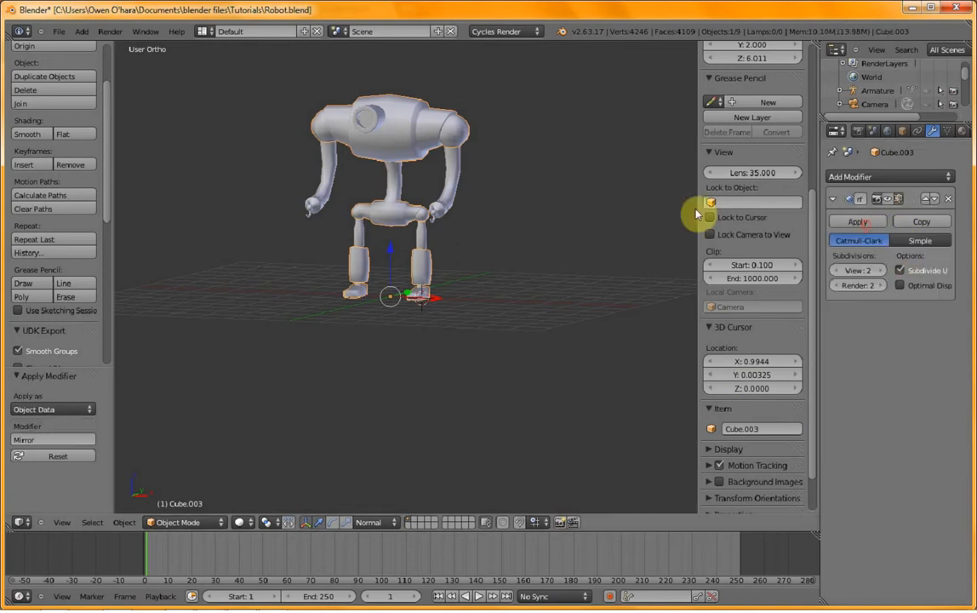
right_click(459, 180)
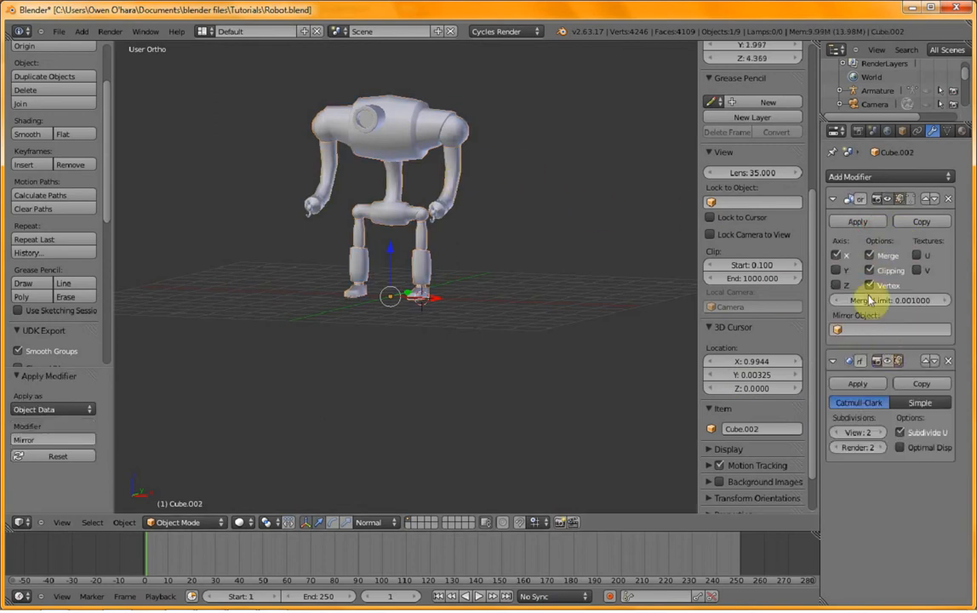
left_click(858, 222)
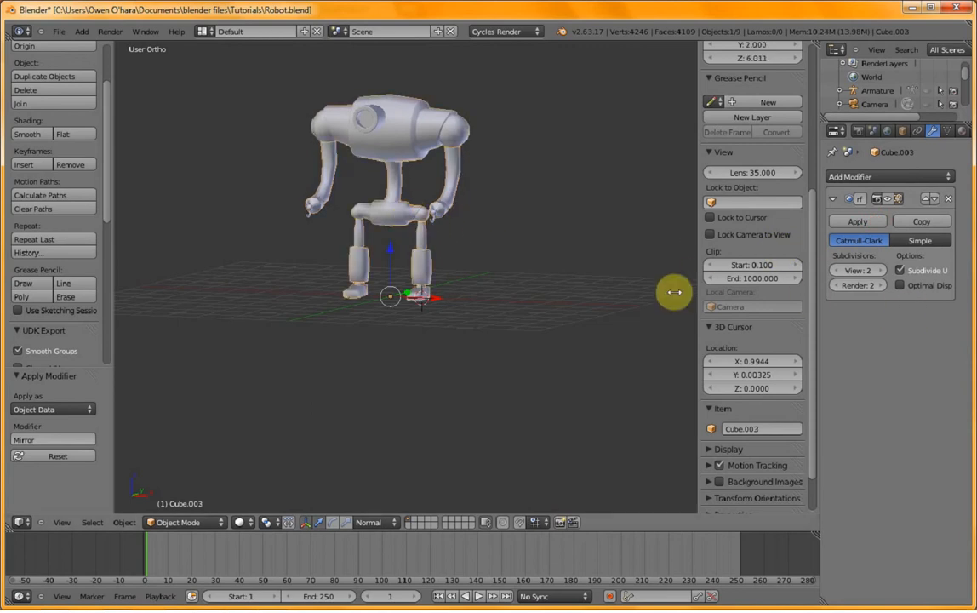
- Select all robot meshes with the eye mesh Cube.000 active and join them into one object
right_click(427, 264)
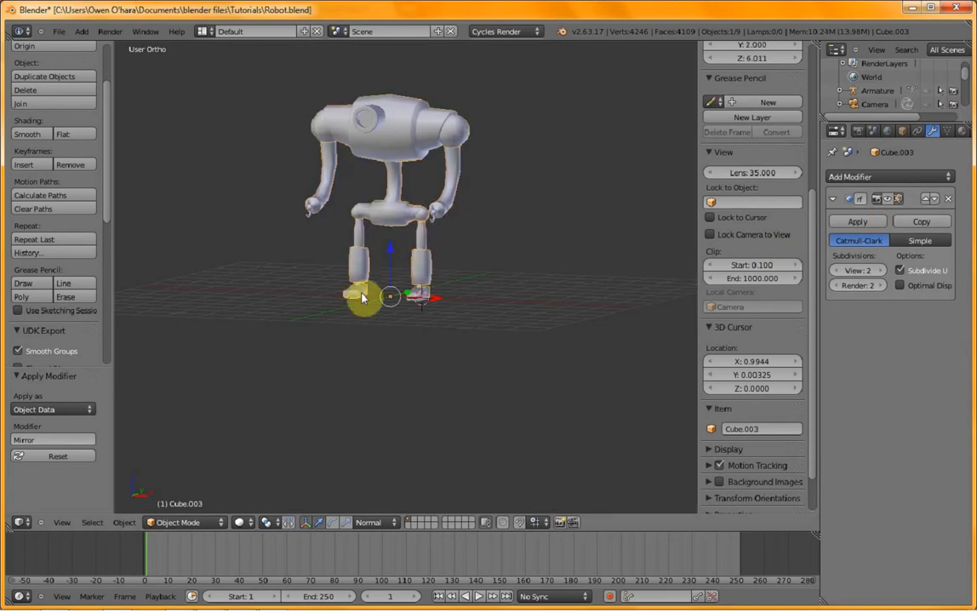
key("a")
key("a")
key("a")
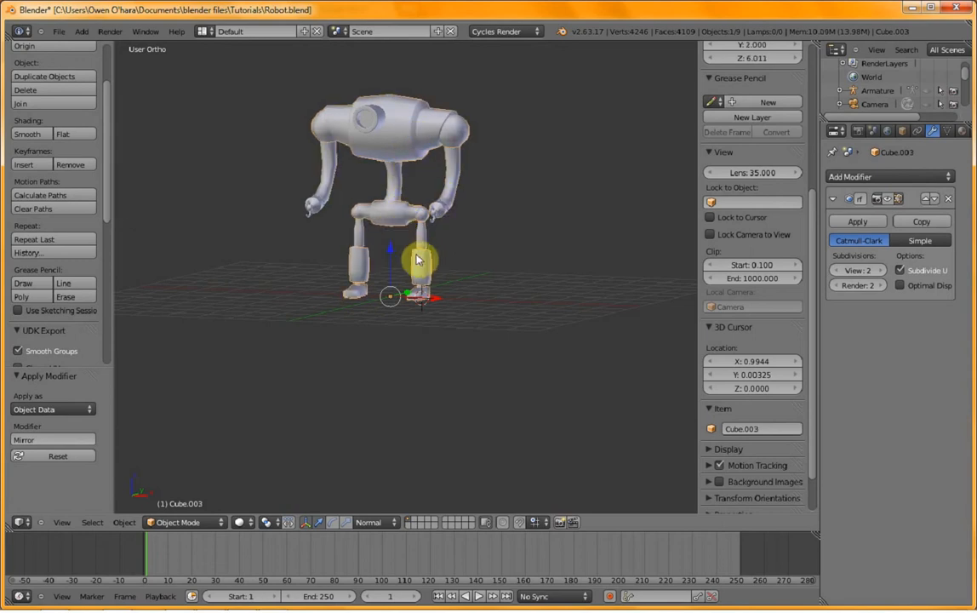
right_click(374, 117)
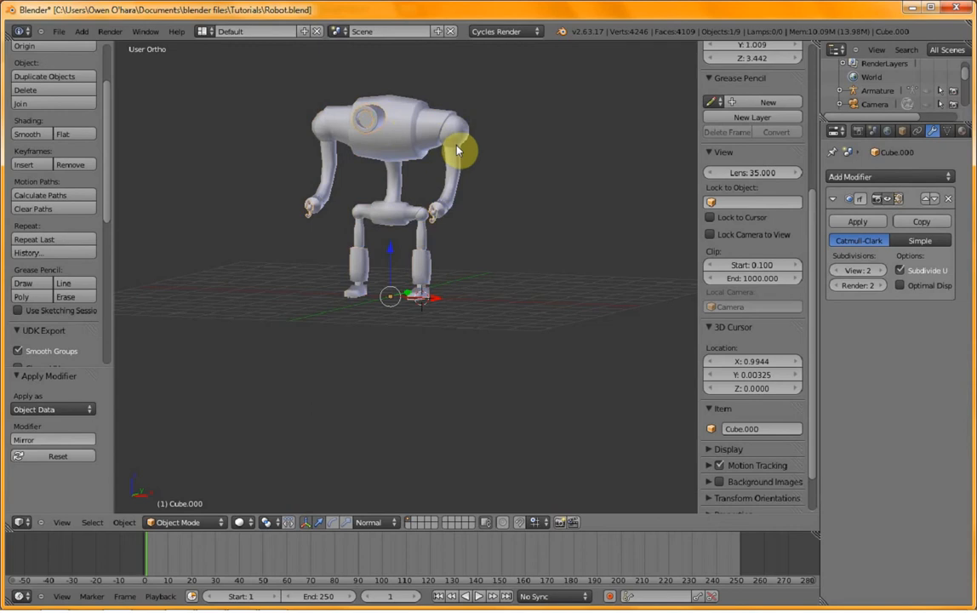
key("a")
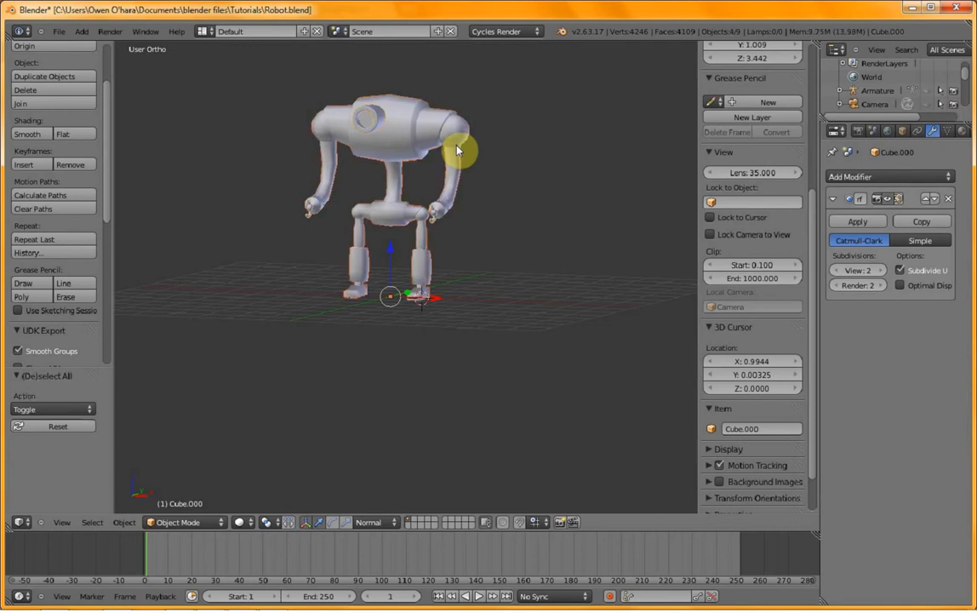
key("ctrl+j")
- Examine the joined robot mesh from the front and side, checking how its parts and eye look
scroll(457, 146, "up", 3)
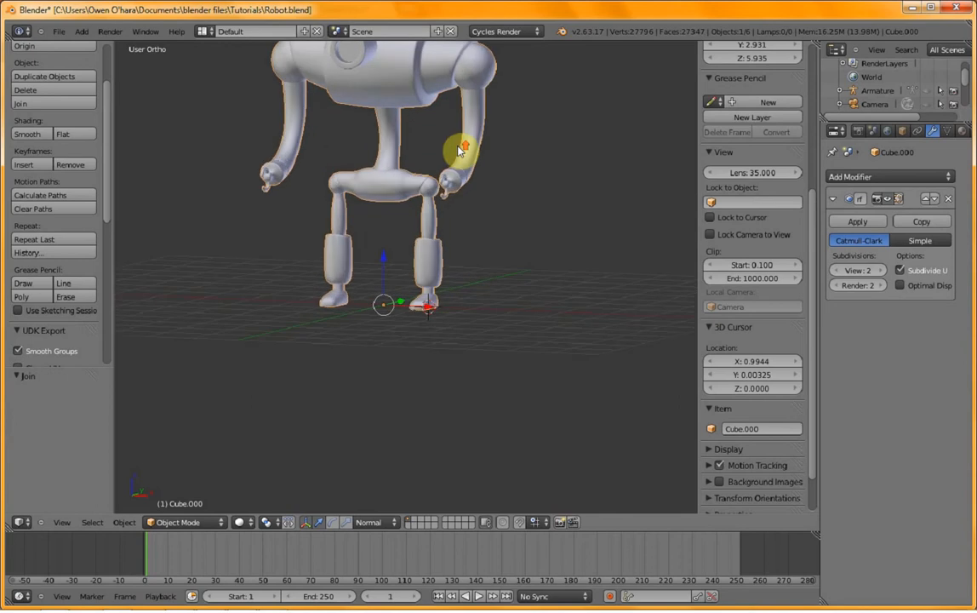
scroll(453, 150, "down", 2)
middle_click_drag(445, 143, 438, 277, "shift")
scroll(439, 281, "up", 3)
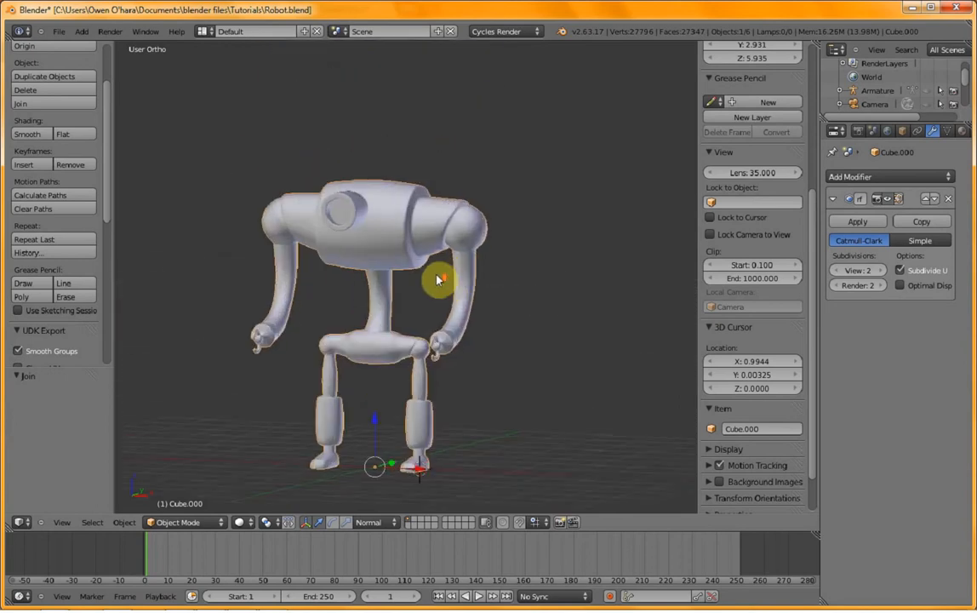
key("Tab")
key("Tab")
middle_click_drag(435, 279, 273, 367)
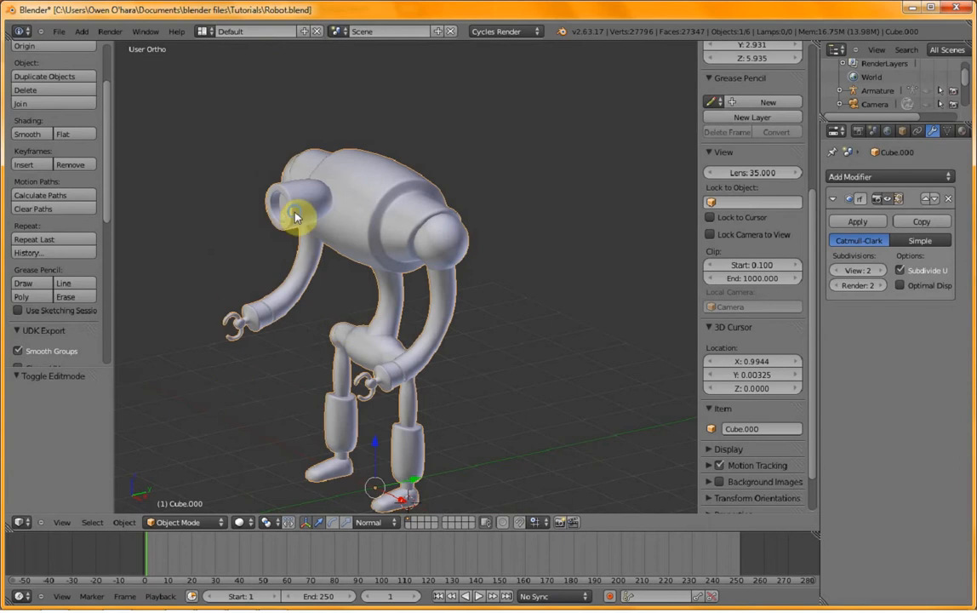
- Examine the joined robot's materials and run a test render through the camera
key("z")
key("z")
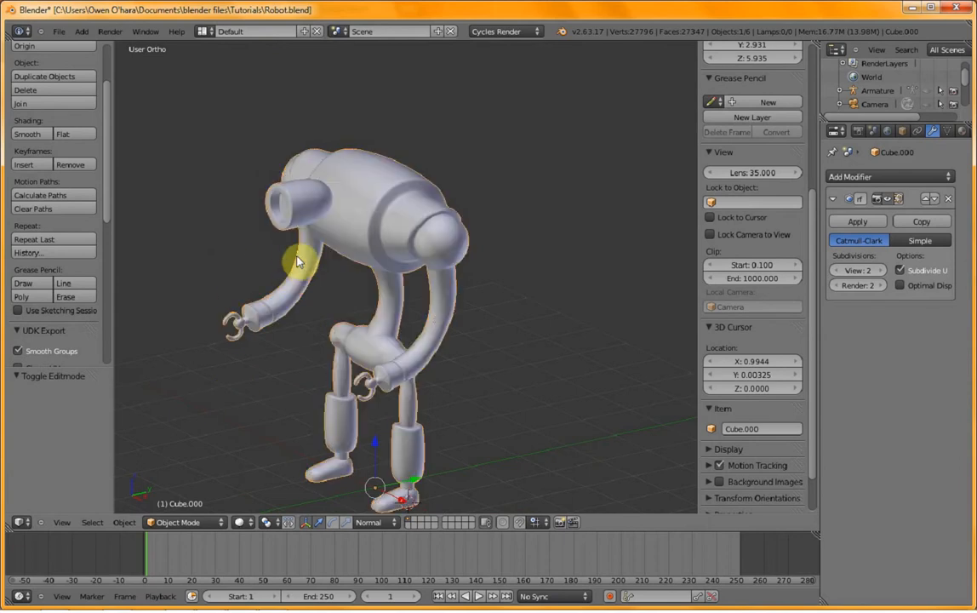
left_click(959, 130)
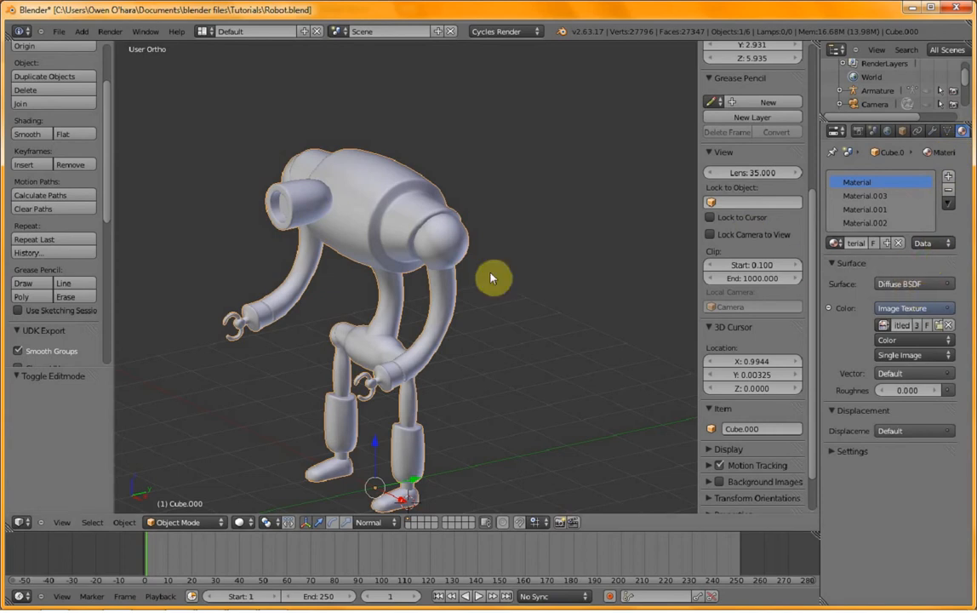
key("F12")
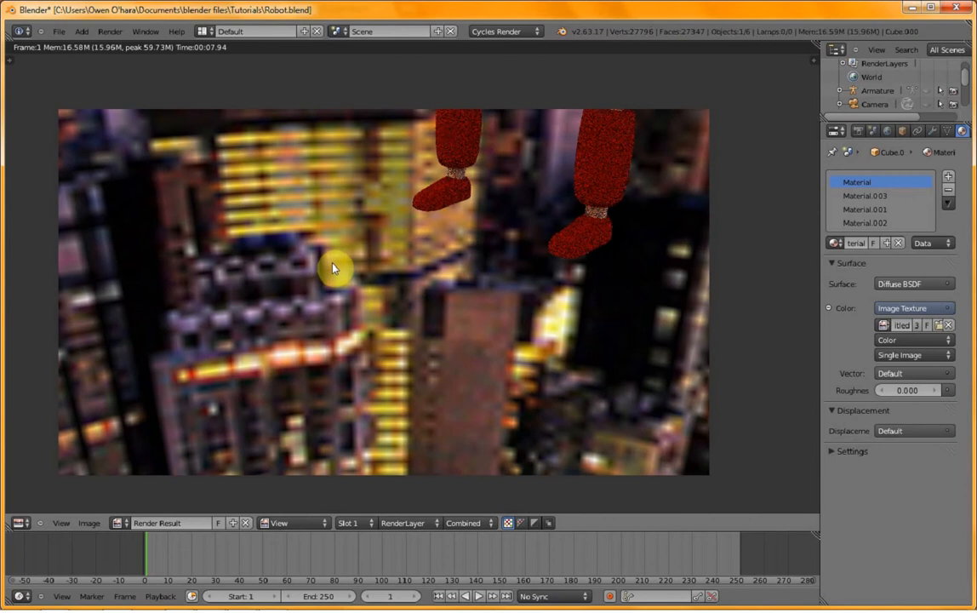
key("Escape")
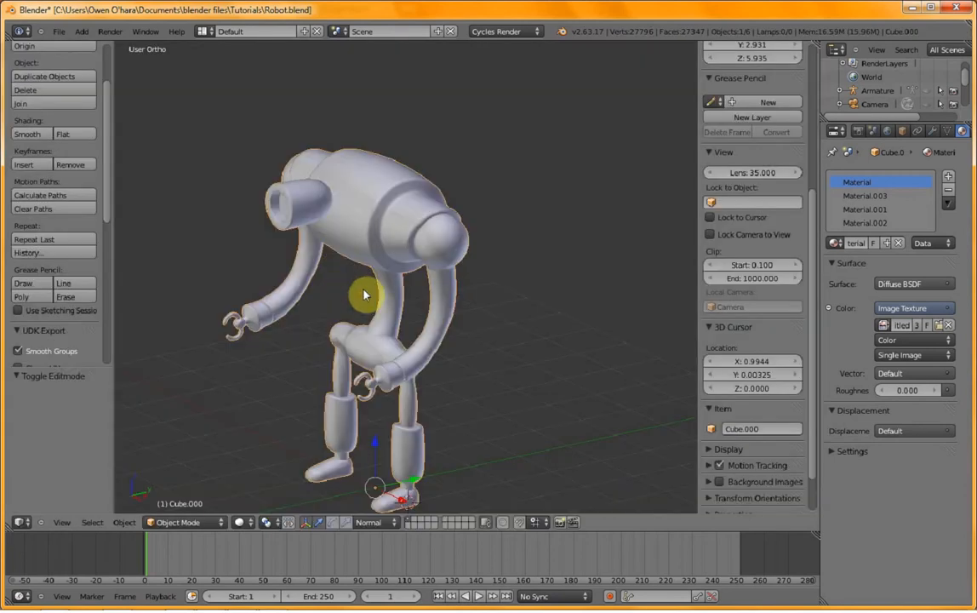
- Unhide all hidden objects and select the camera together with the emission planes Plane.002, Plane and Plane.001
key("alt+h")
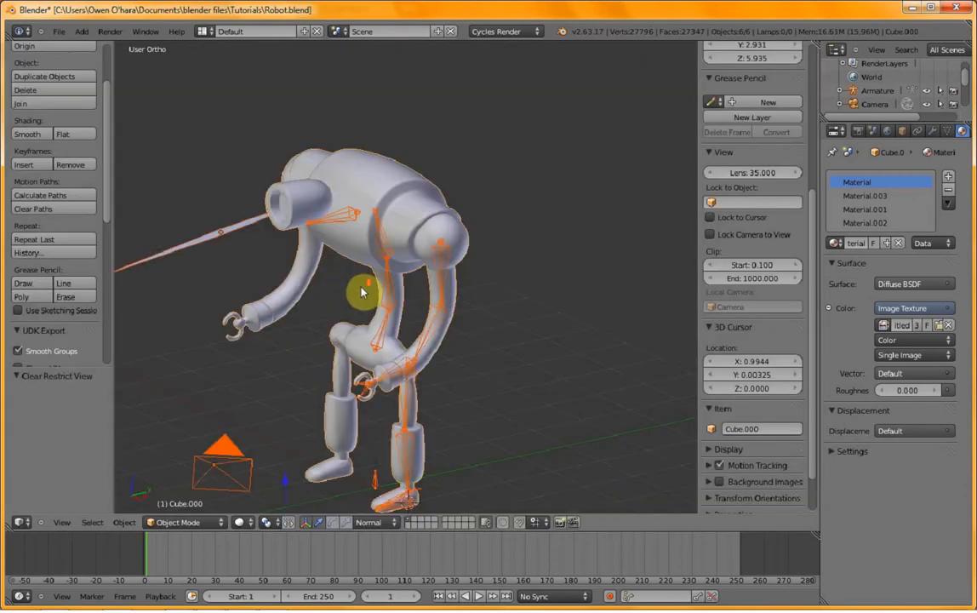
scroll(363, 292, "down", 2)
key("a")
middle_click_drag(313, 365, 285, 384)
right_click(290, 364)
right_click(221, 382, "shift")
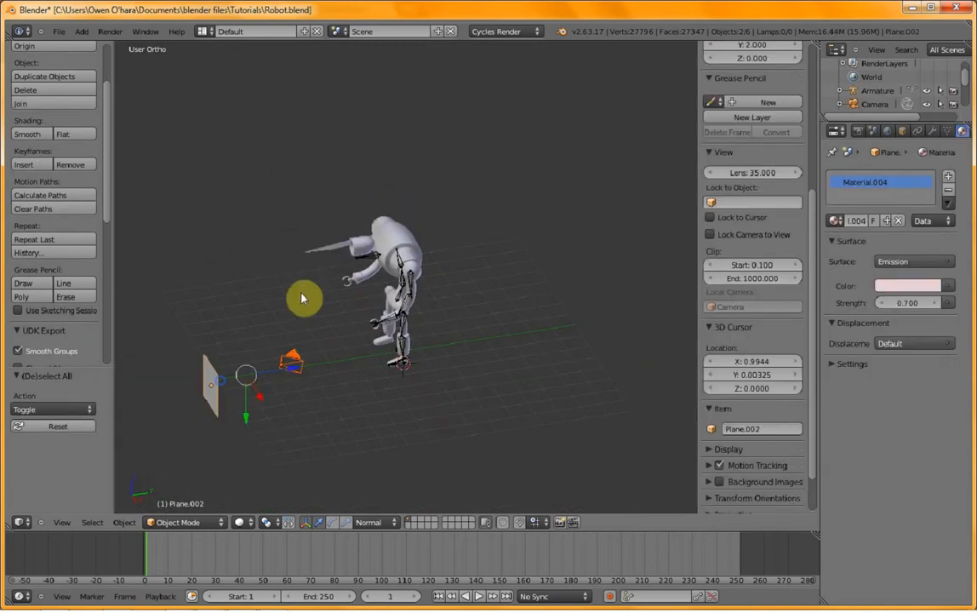
right_click(331, 240, "shift")
middle_click_drag(364, 367, 430, 393)
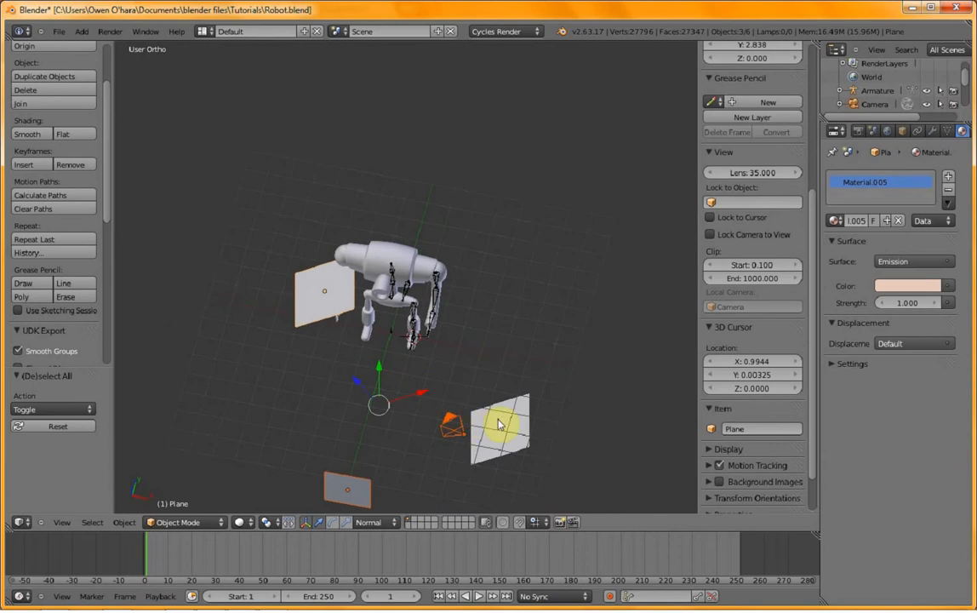
right_click(492, 423, "shift")
key("g")
key("y")
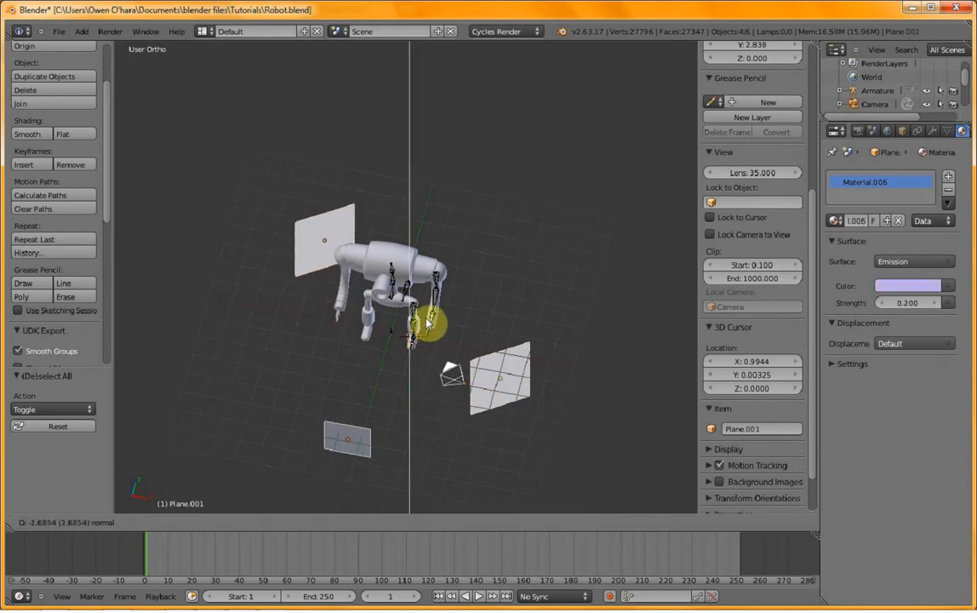
left_click(429, 317)
key("KP_1")
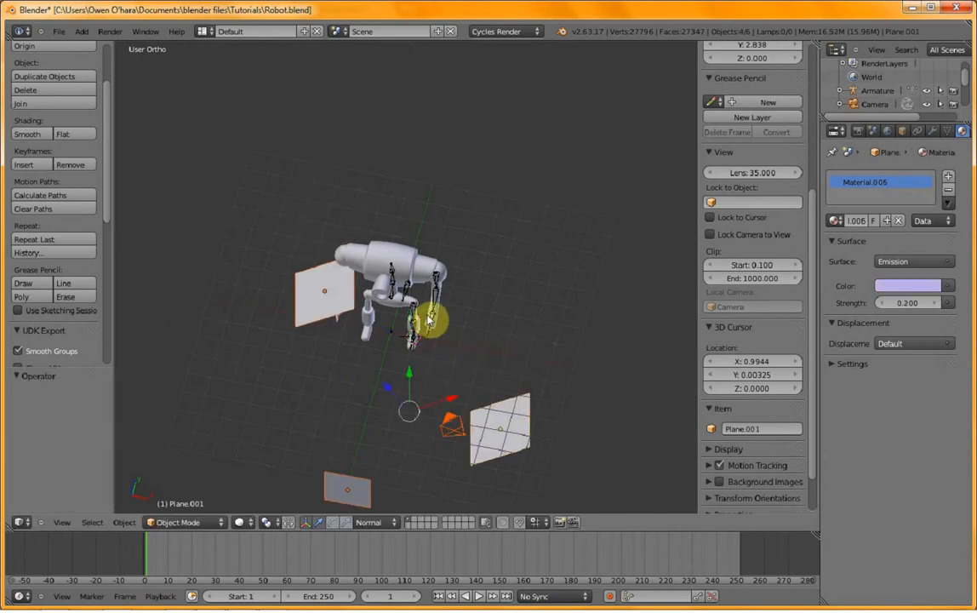
key("r")
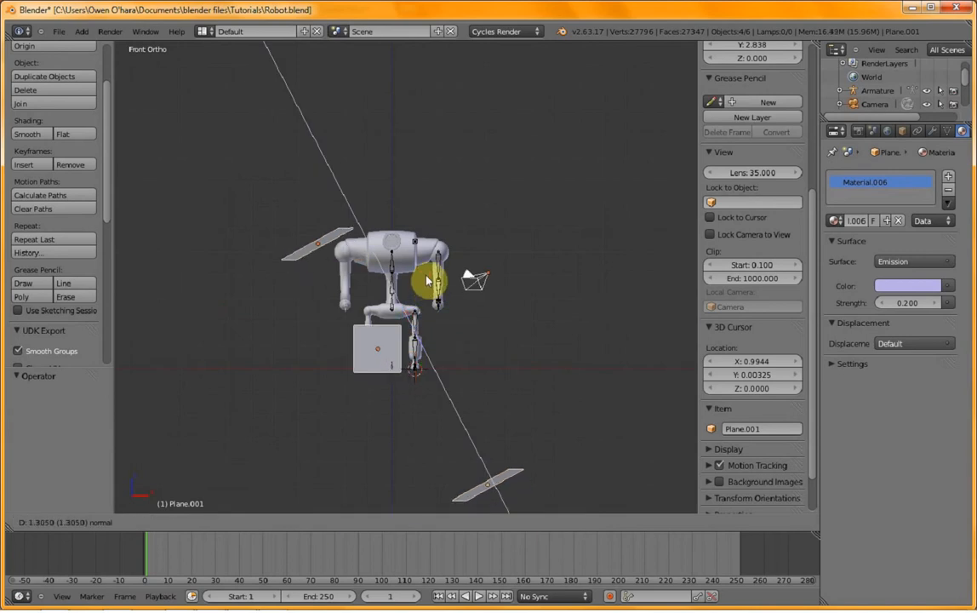
right_click(414, 301)
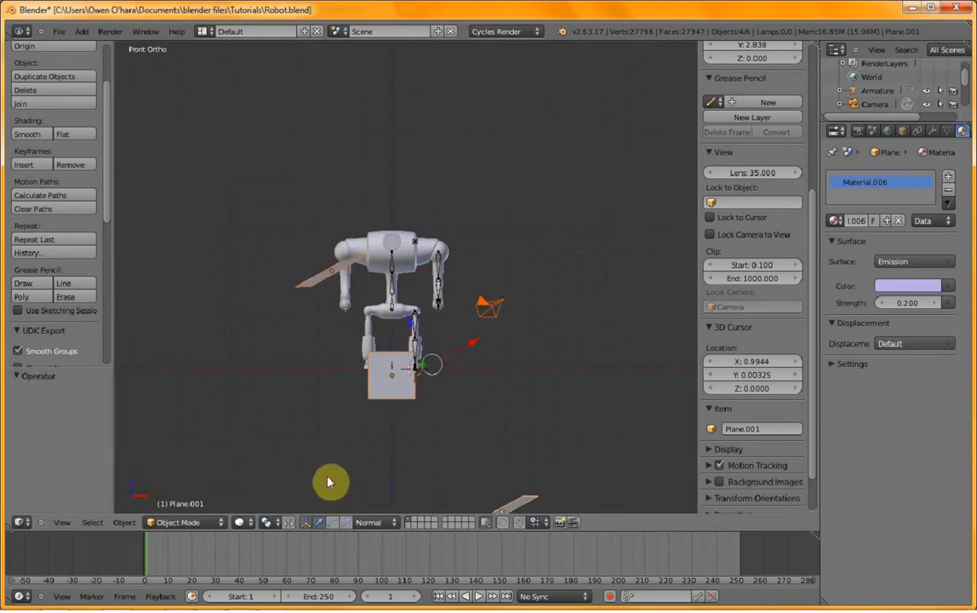
- Raise the selected camera and three emission planes about 4.606 units along the global Z axis
key("g")
key("z")
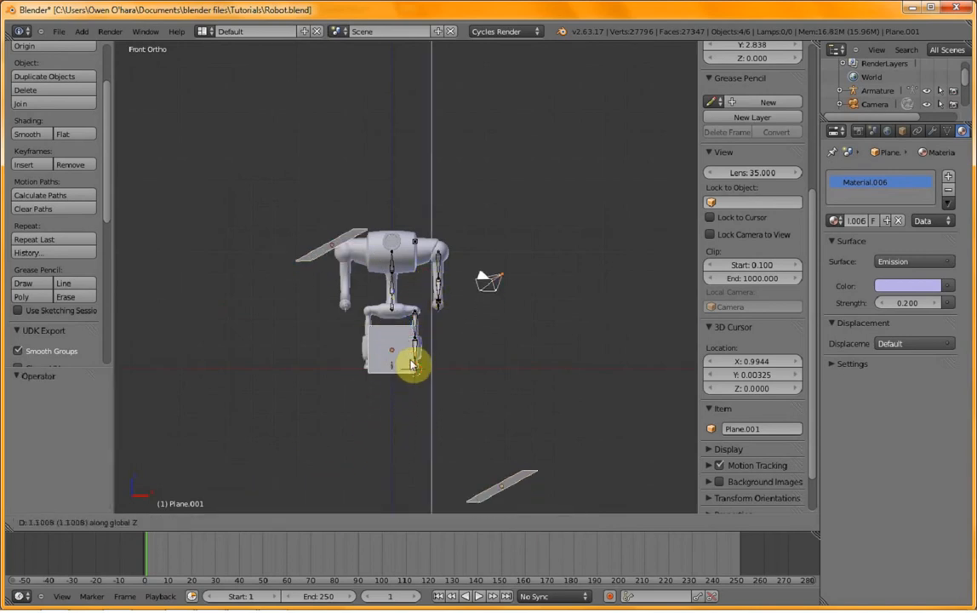
left_click(422, 297)
- Select only the camera and move it by about X 0.232, Y 0.417, Z 0.232 while looking through it
key("KP_0")
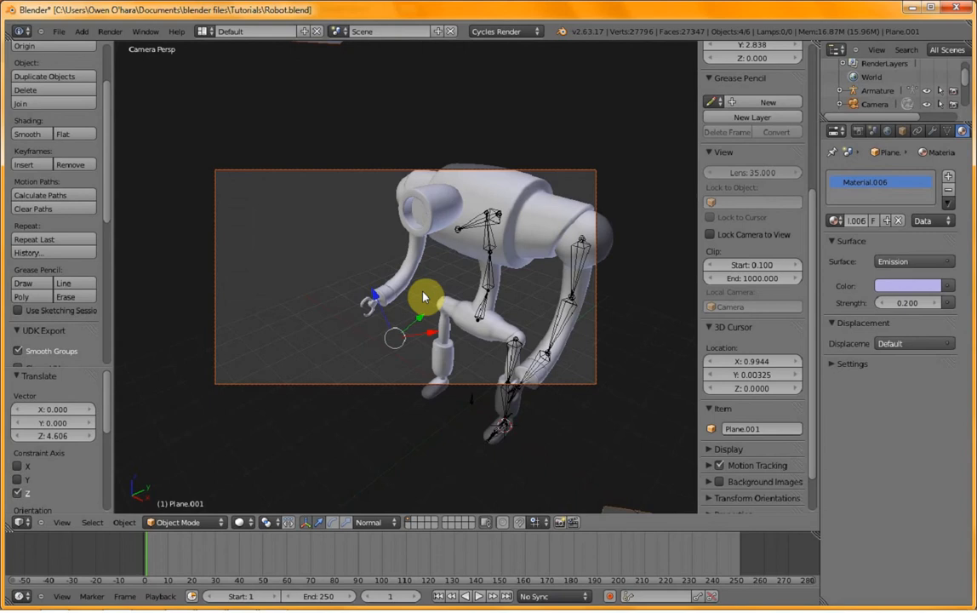
right_click(412, 387)
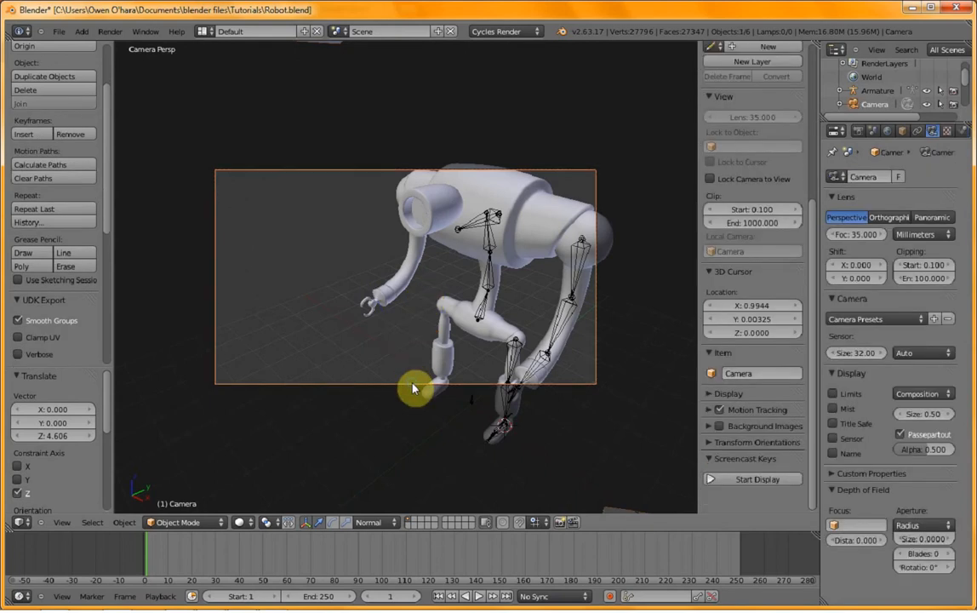
key("g")
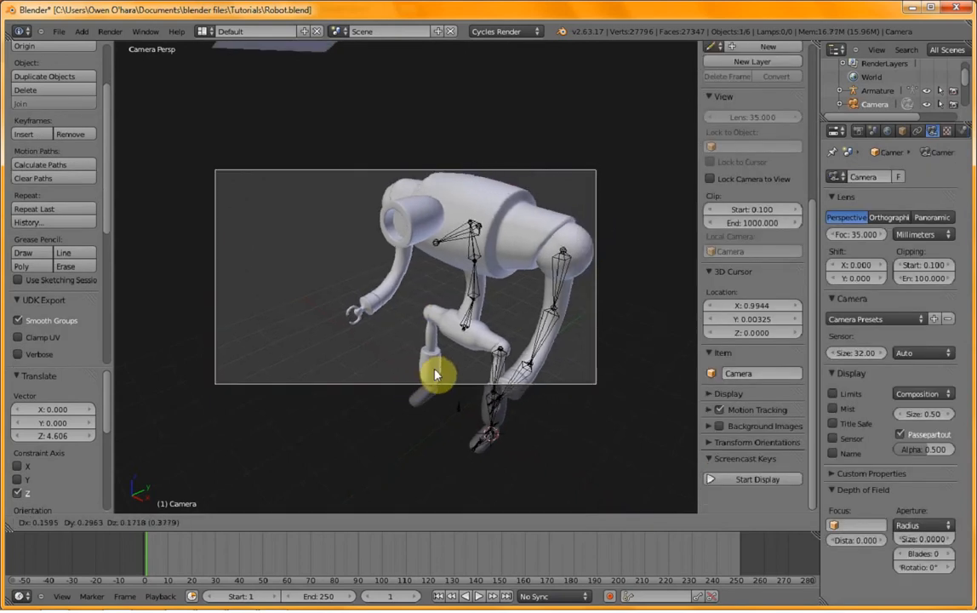
left_click(442, 368)
key("g")
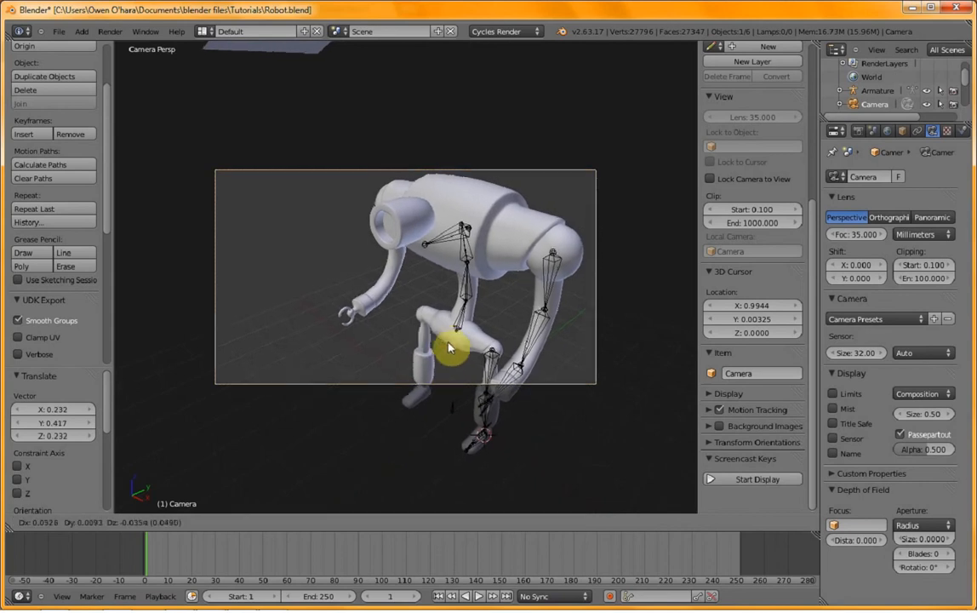
key("y")
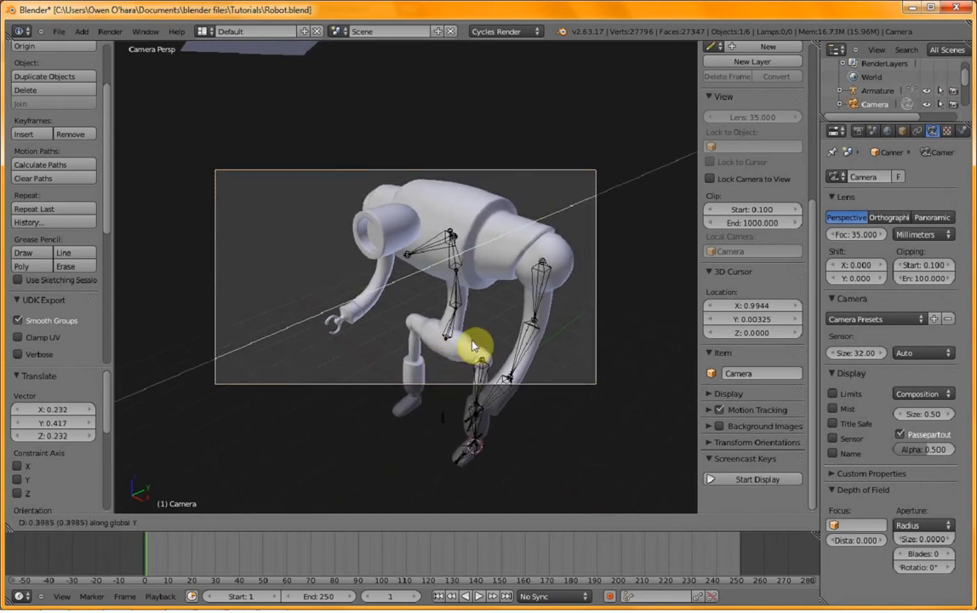
left_click(466, 354)
- Pull the camera back along its local Z axis, away from the robot
key("g")
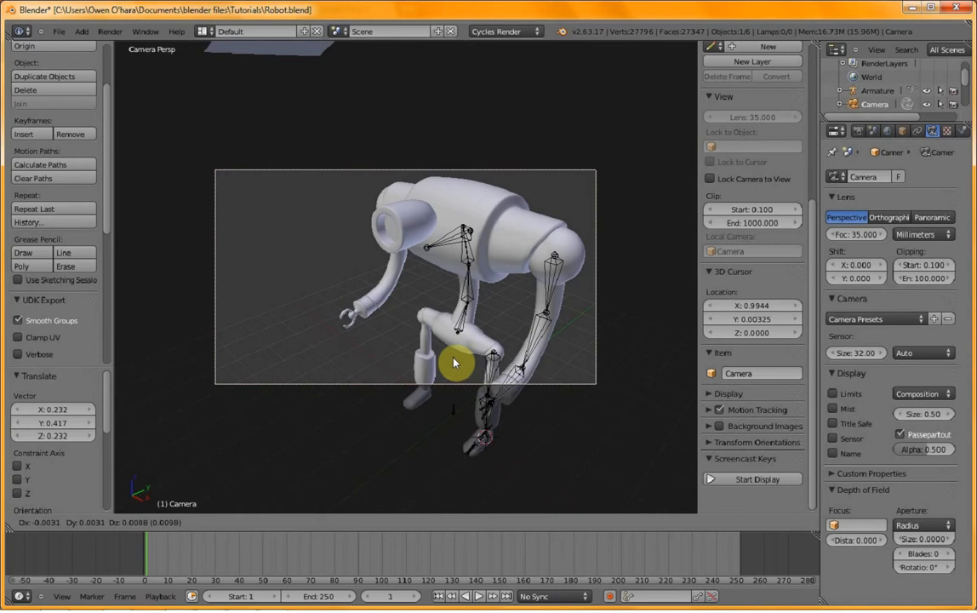
key("z")
key("z")
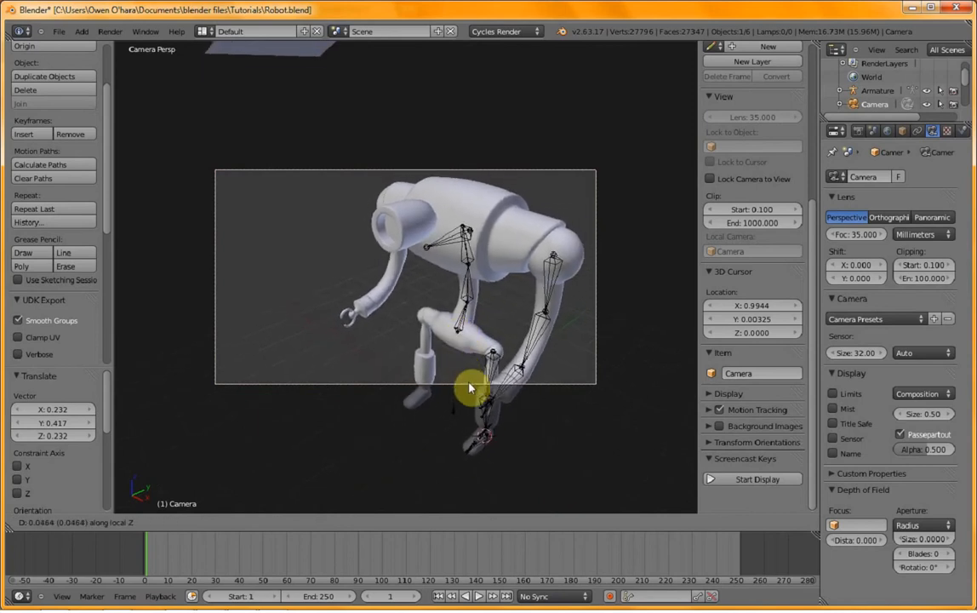
left_click(484, 414)
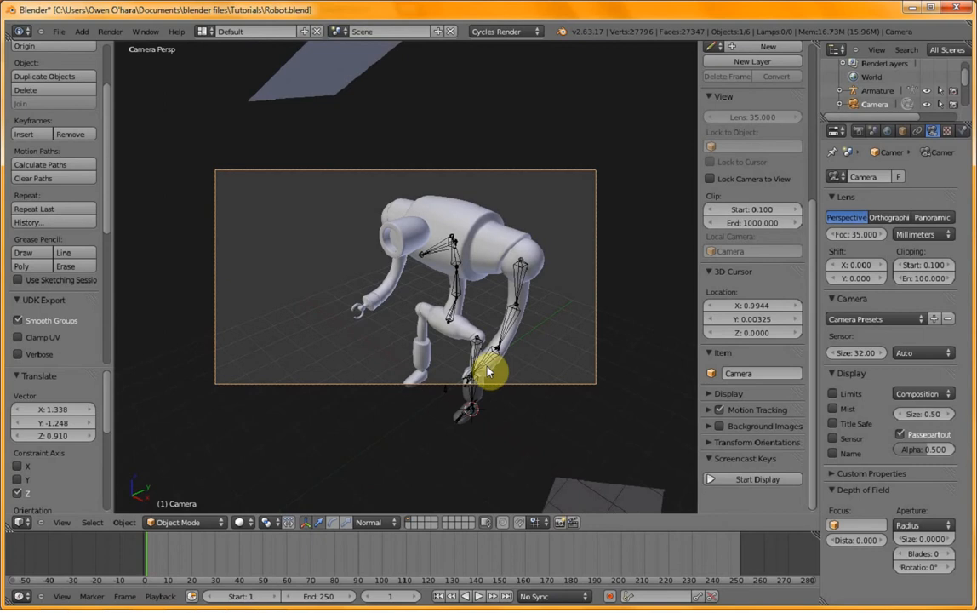
- Nudge the camera by about X 0.139, Y 0.014, Z -0.185 and test-render the robot
key("g")
left_click(499, 334)
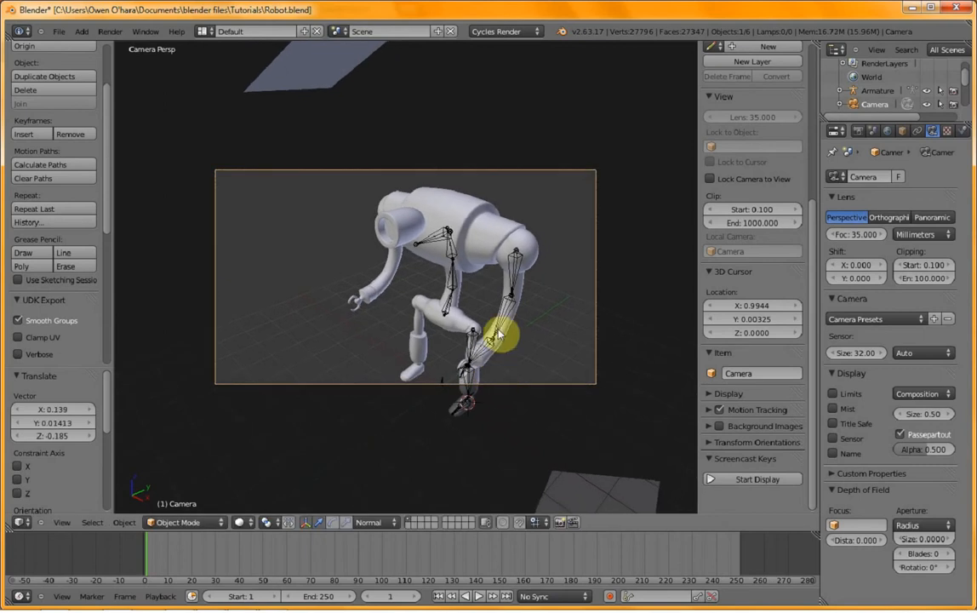
key("F12")
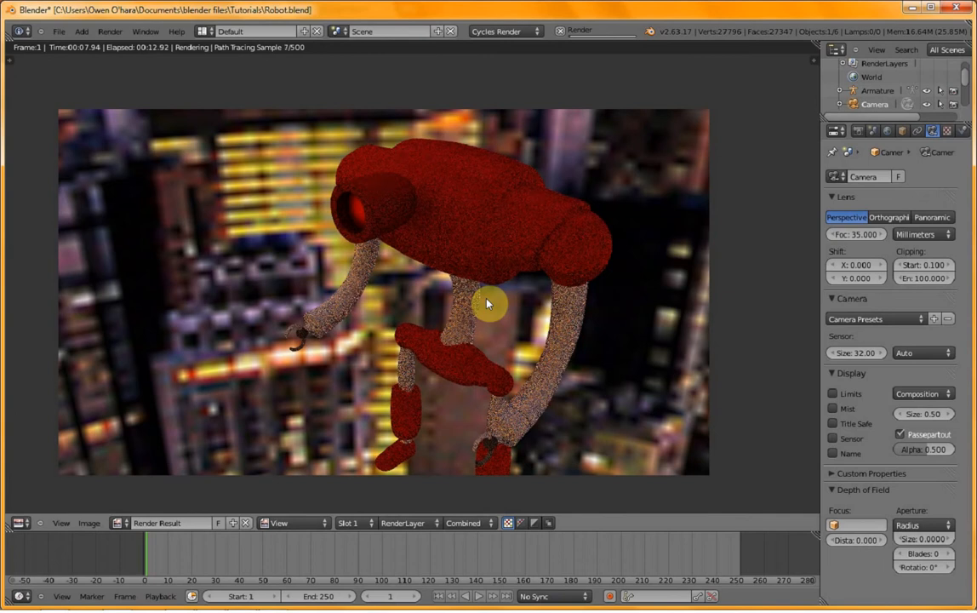
key("Escape")
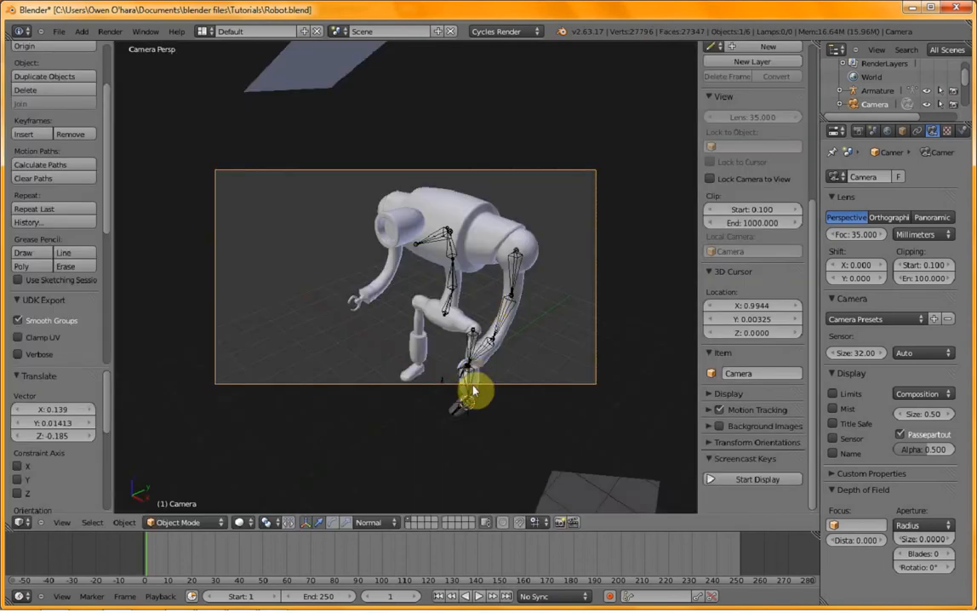
- Try a higher camera position with a test render, and undo the camera move
key("g")
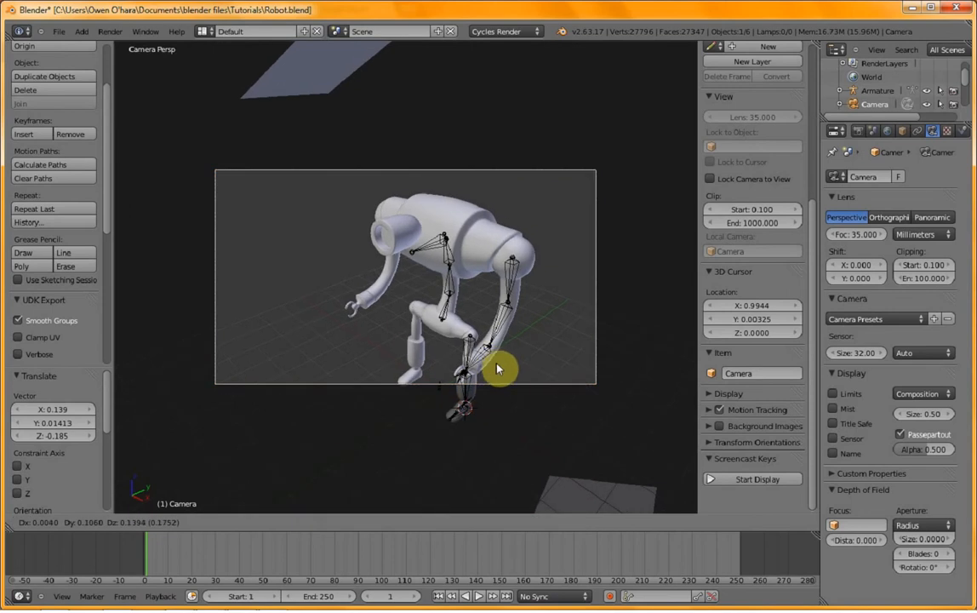
left_click(504, 338)
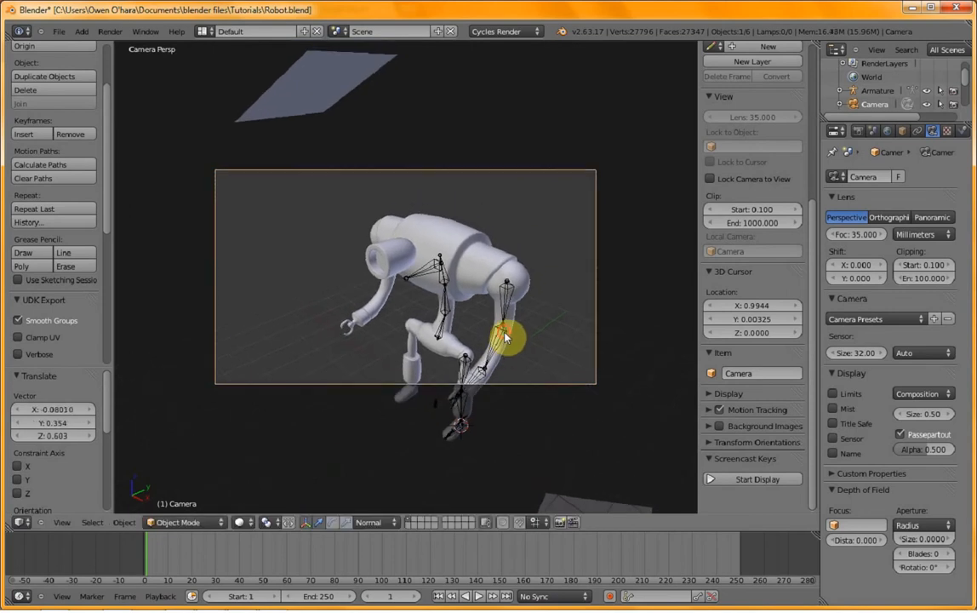
scroll(503, 338, "up", 1)
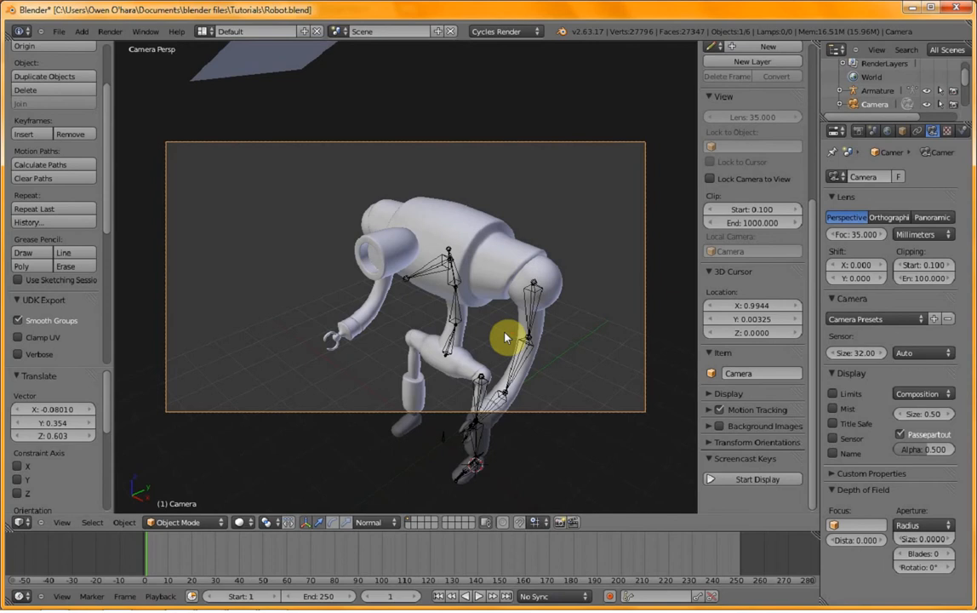
key("F12")
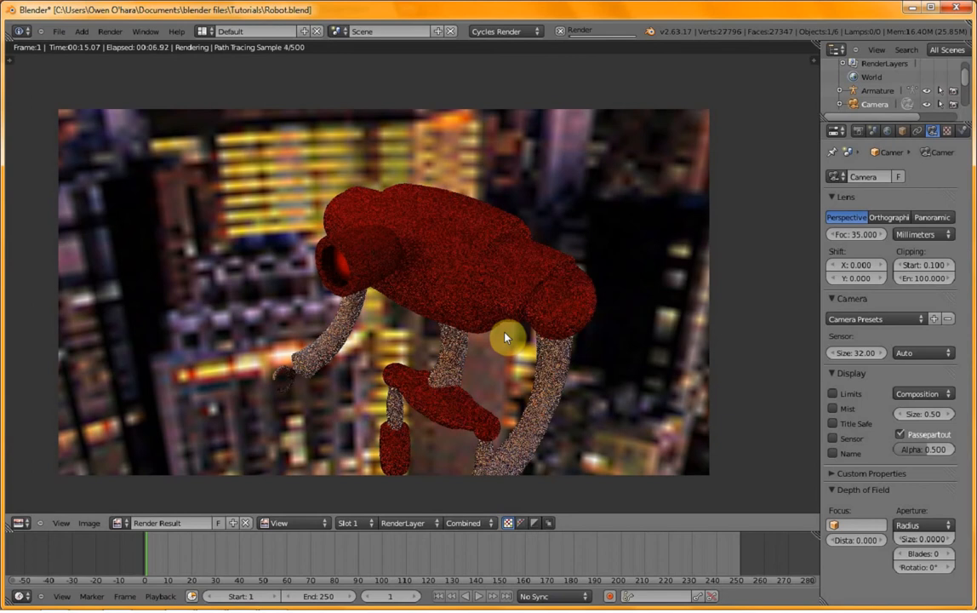
key("Escape")
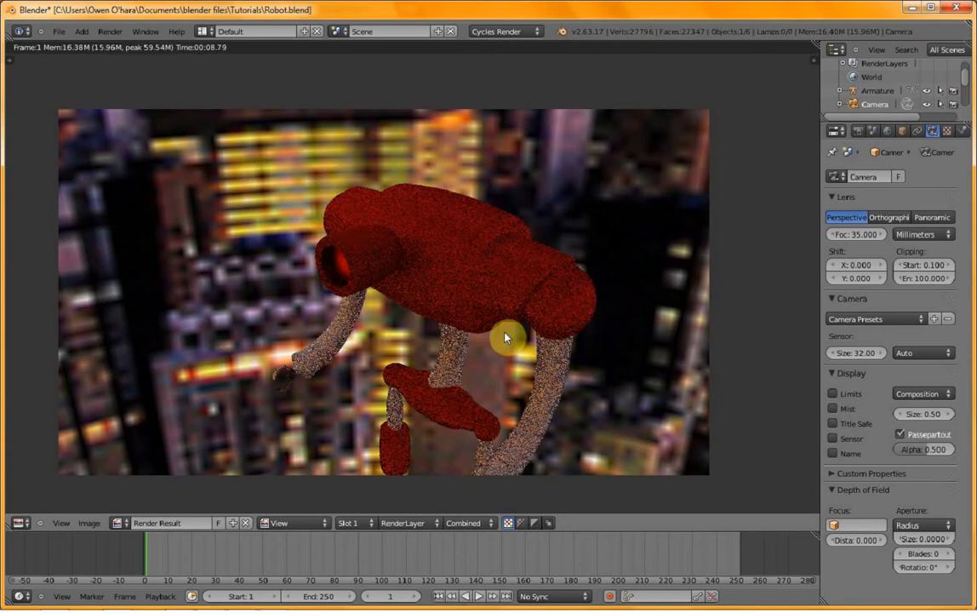
key("Escape")
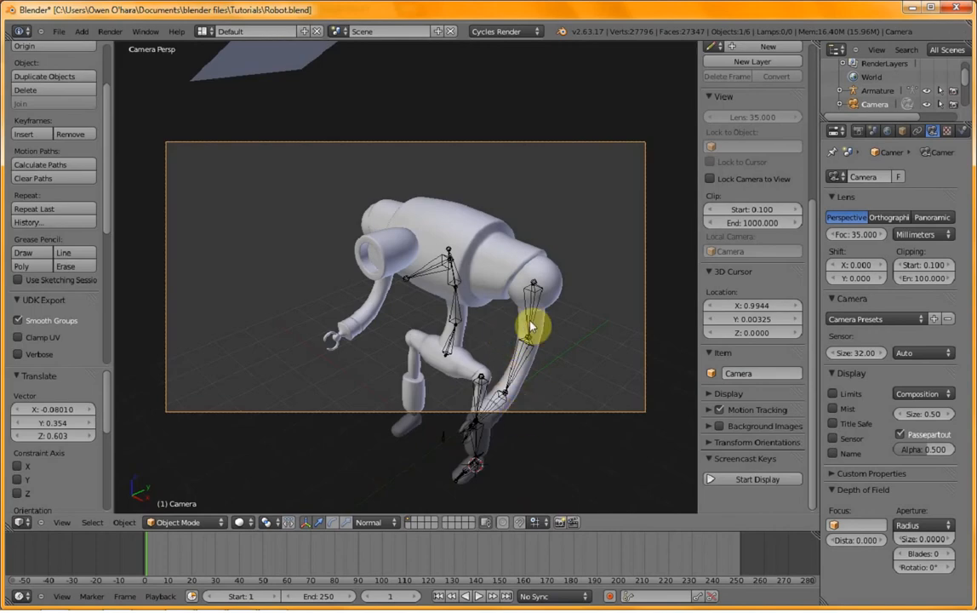
key("ctrl+z")
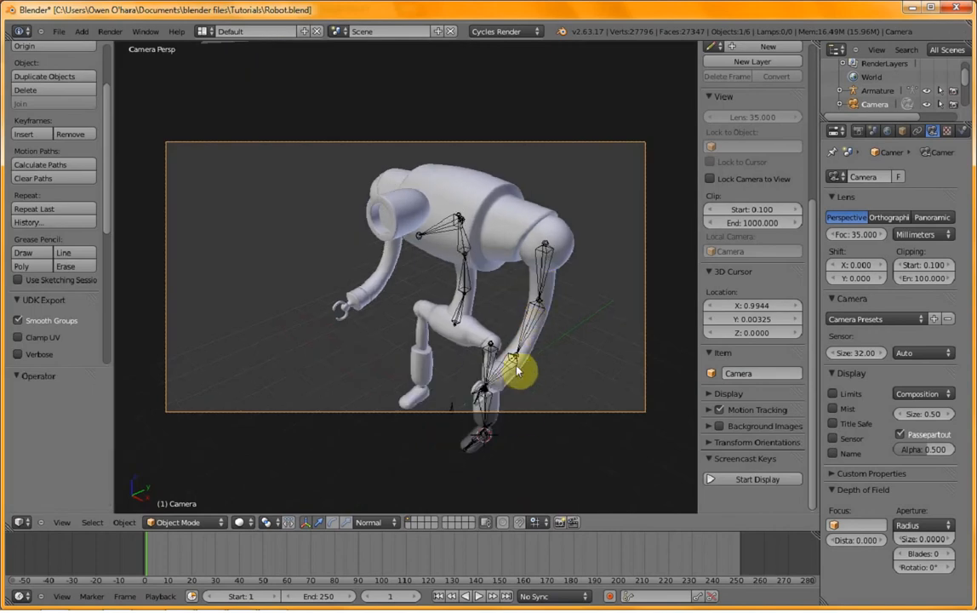
- Snap the 3D cursor to the scene centre and add a ground plane there, scaled by about 3.254
key("shift+s")
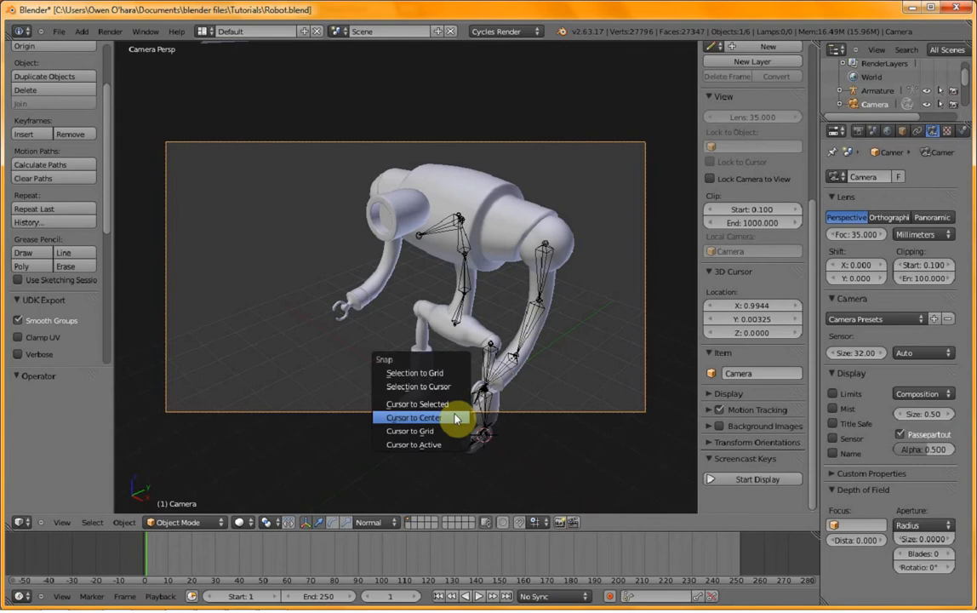
left_click(456, 418)
key("shift+a")
mouse_move(479, 410)
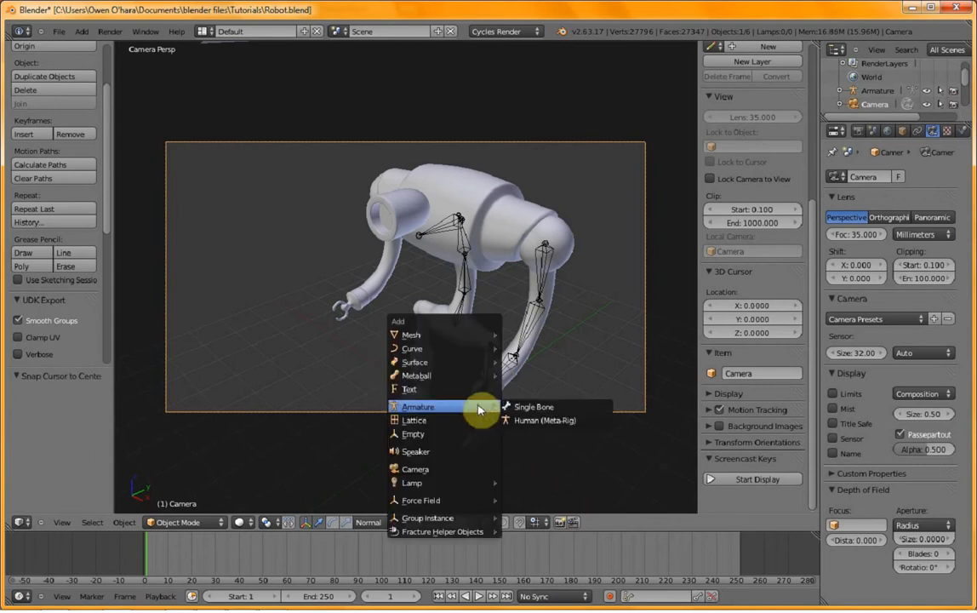
mouse_move(477, 334)
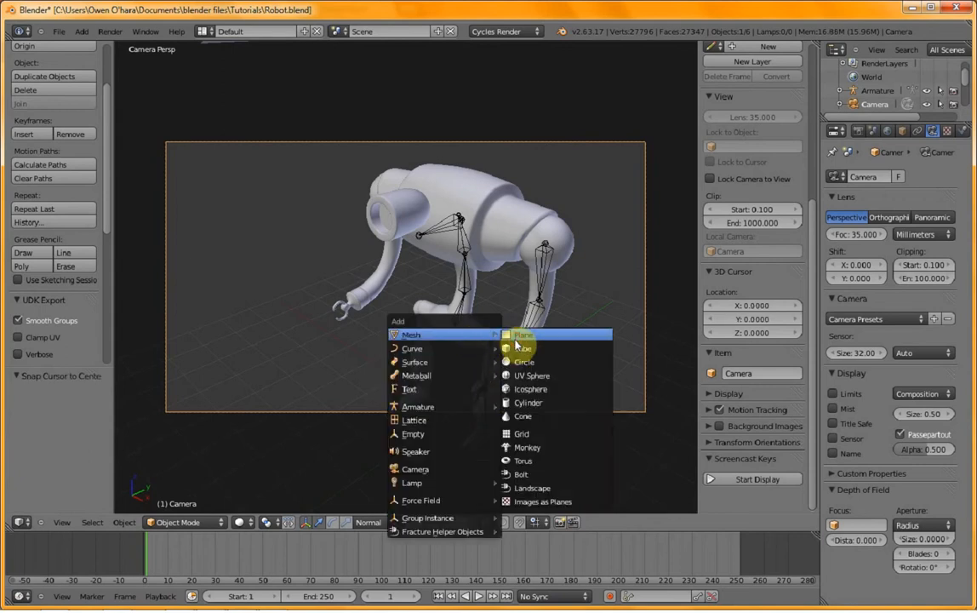
left_click(516, 340)
key("s")
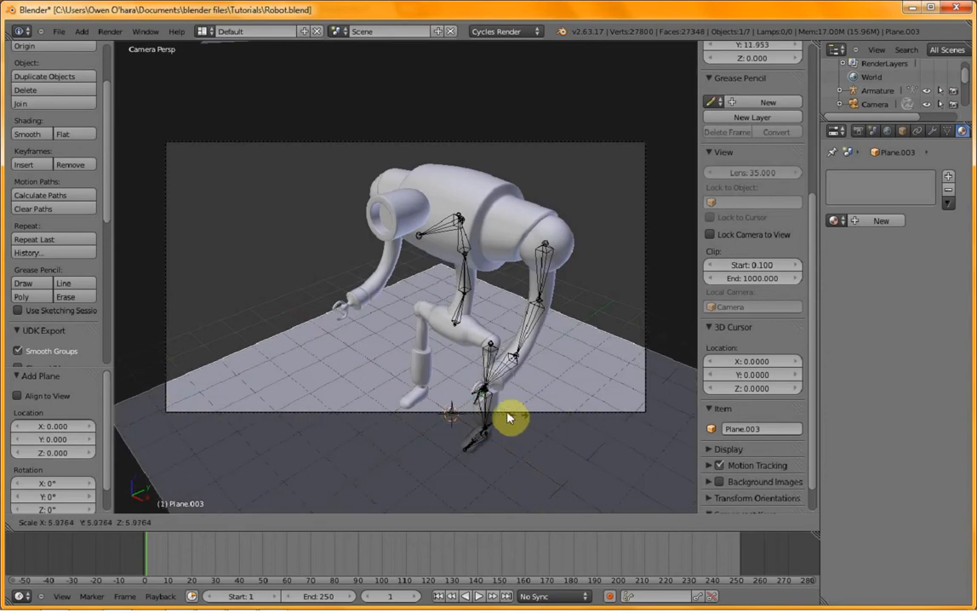
left_click(489, 410)
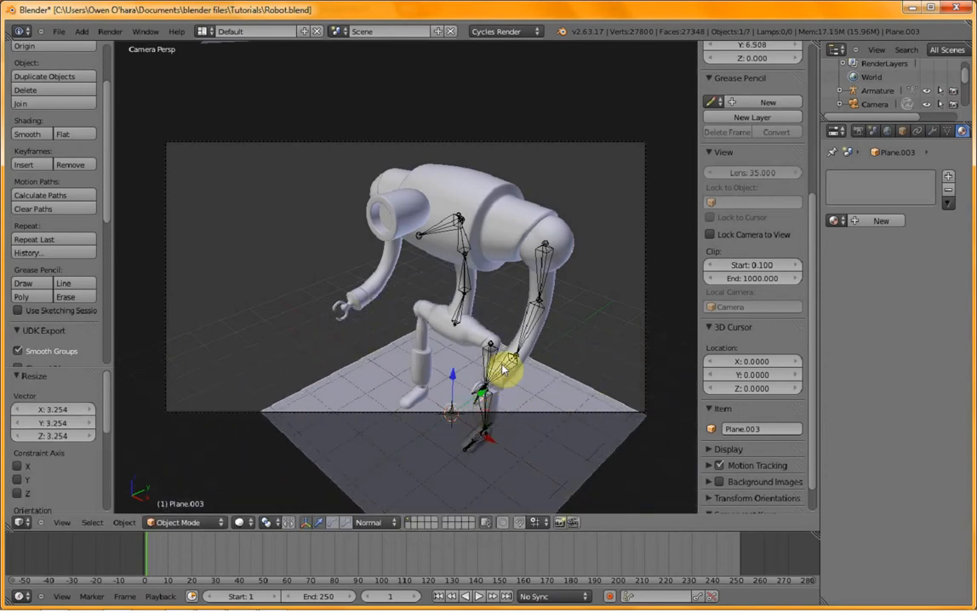
- Test-render the scene with the square ground plane, and delete the plane
key("F12")
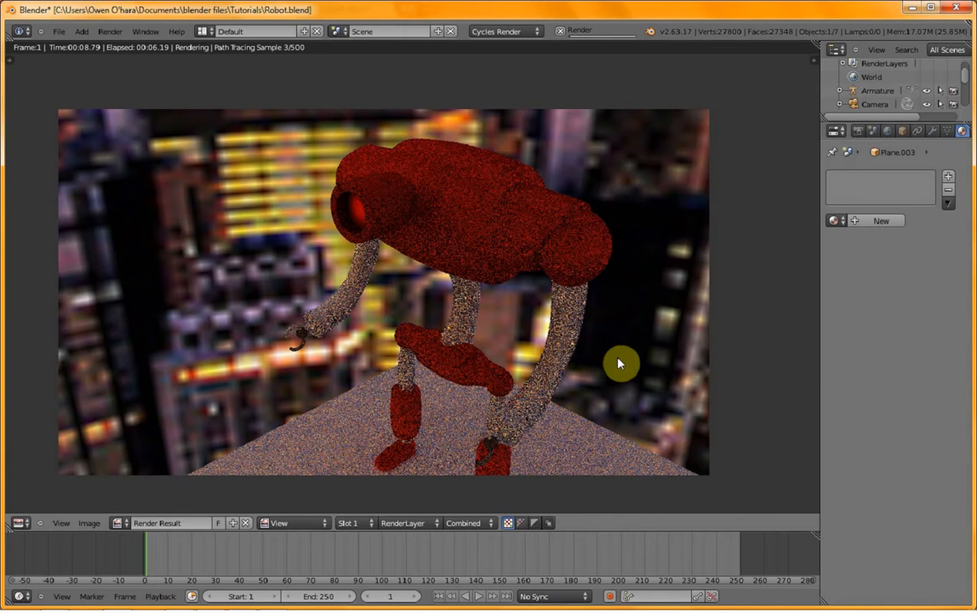
key("Escape")
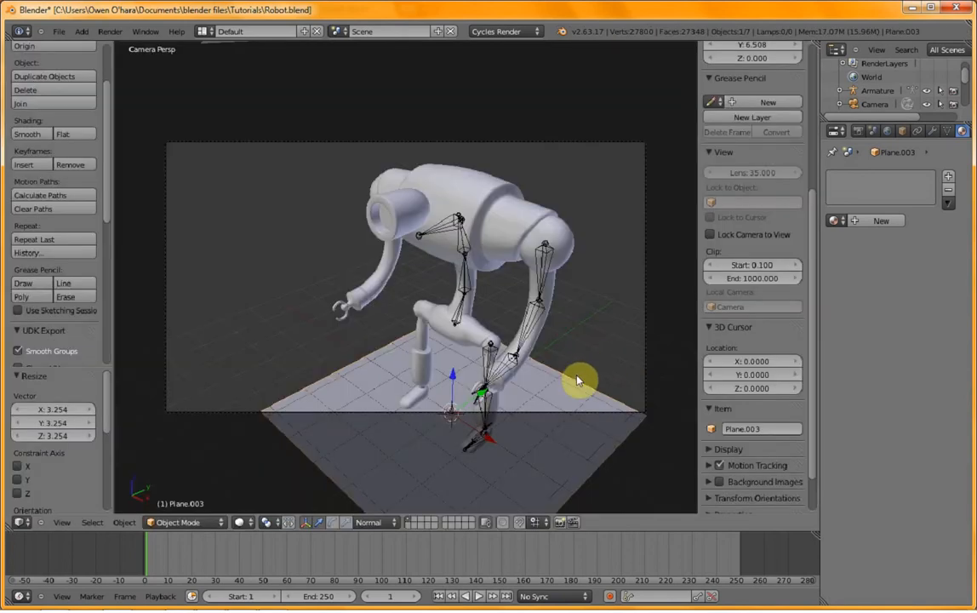
key("x")
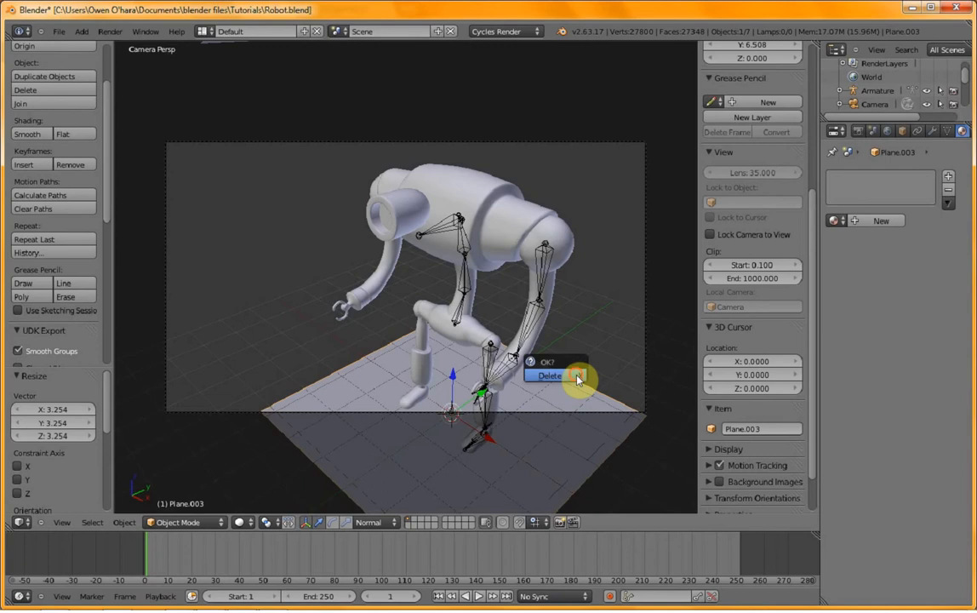
left_click(577, 376)
- Add a 32-vertex mesh circle at the scene centre with its fill type set to Ngon
key("shift+a")
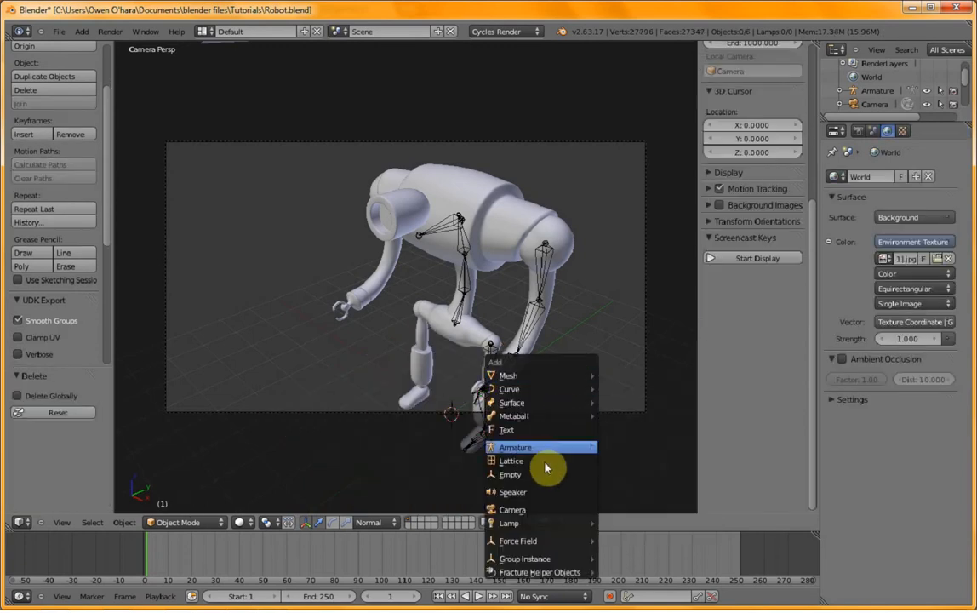
mouse_move(552, 375)
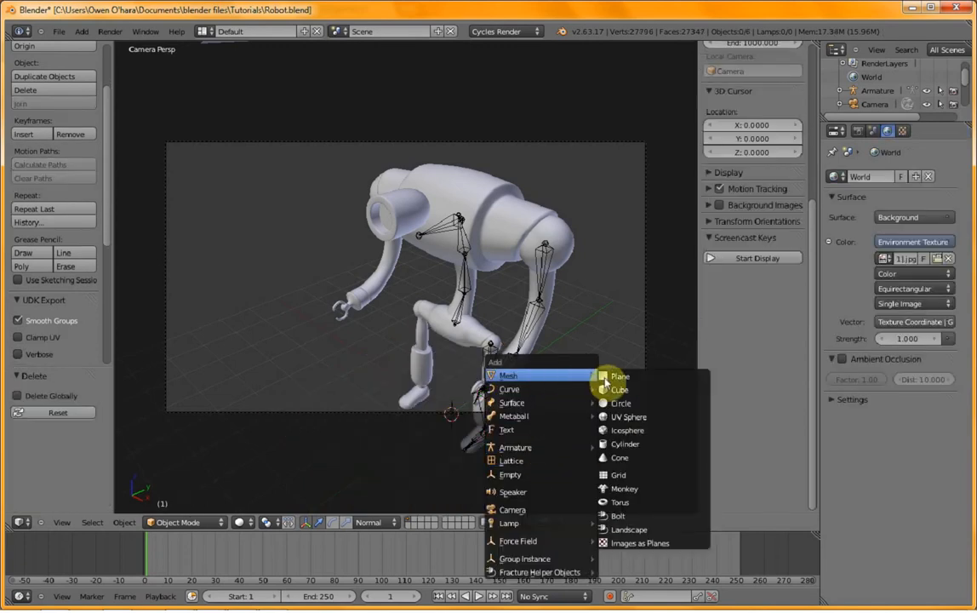
left_click(620, 401)
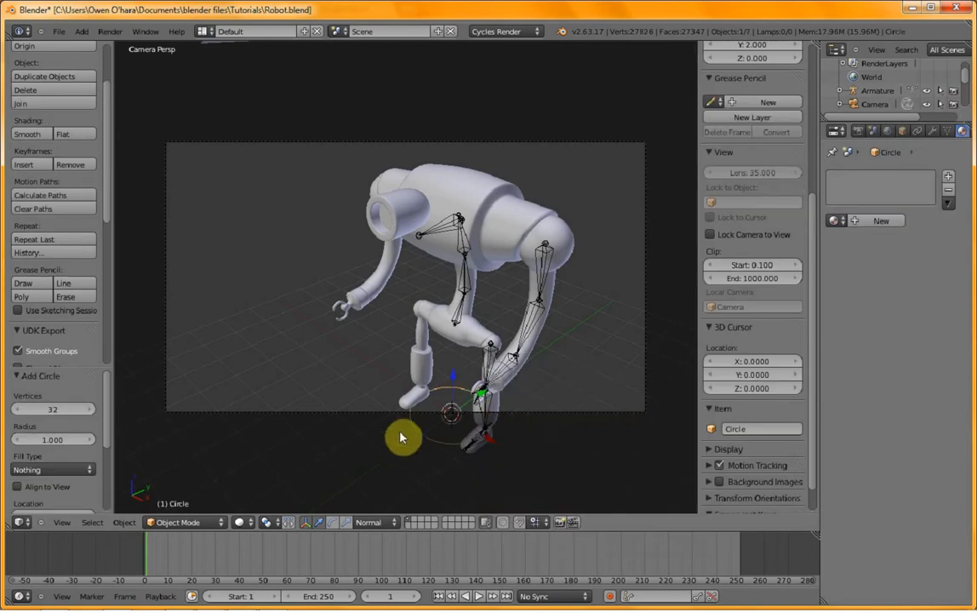
left_click(30, 469)
left_click(45, 446)
left_click(57, 468)
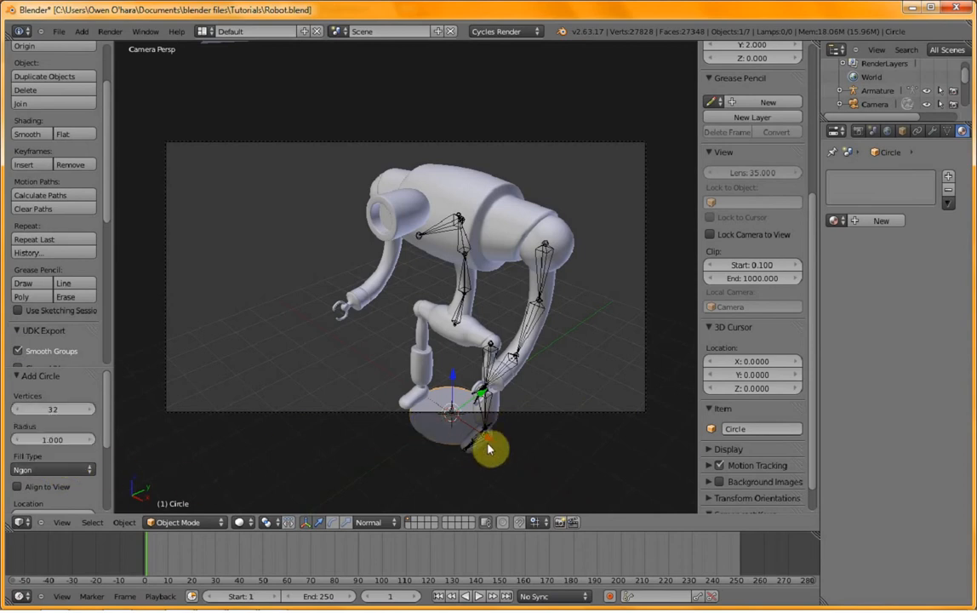
- Scale the circle under the robot by about 2.248 and test-render the scene
key("s")
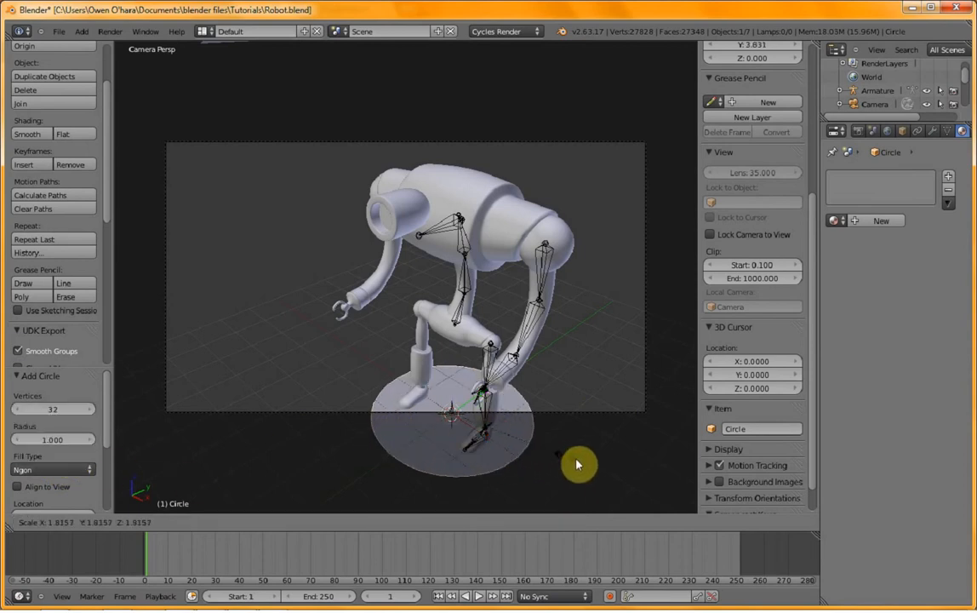
left_click(586, 468)
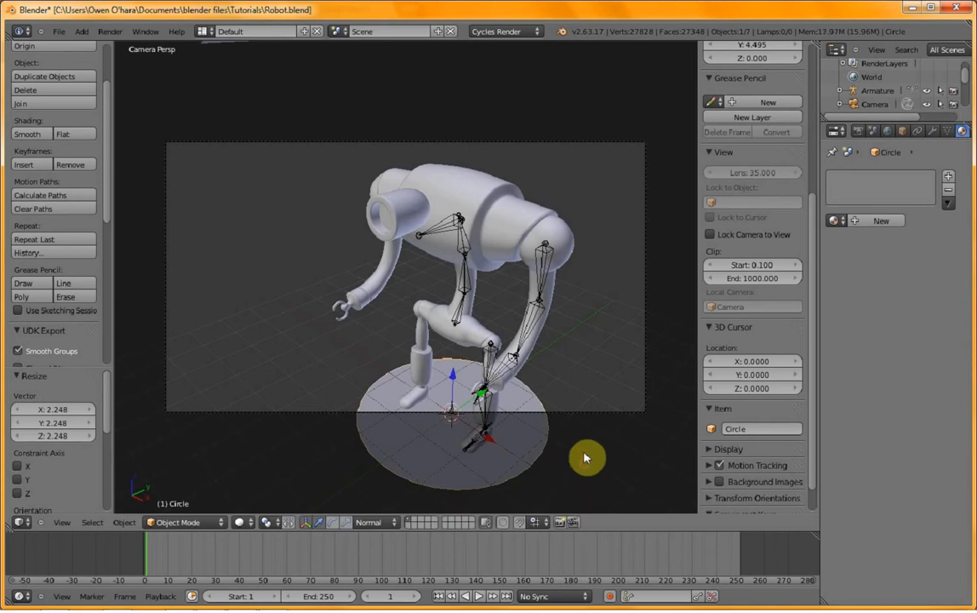
key("F12")
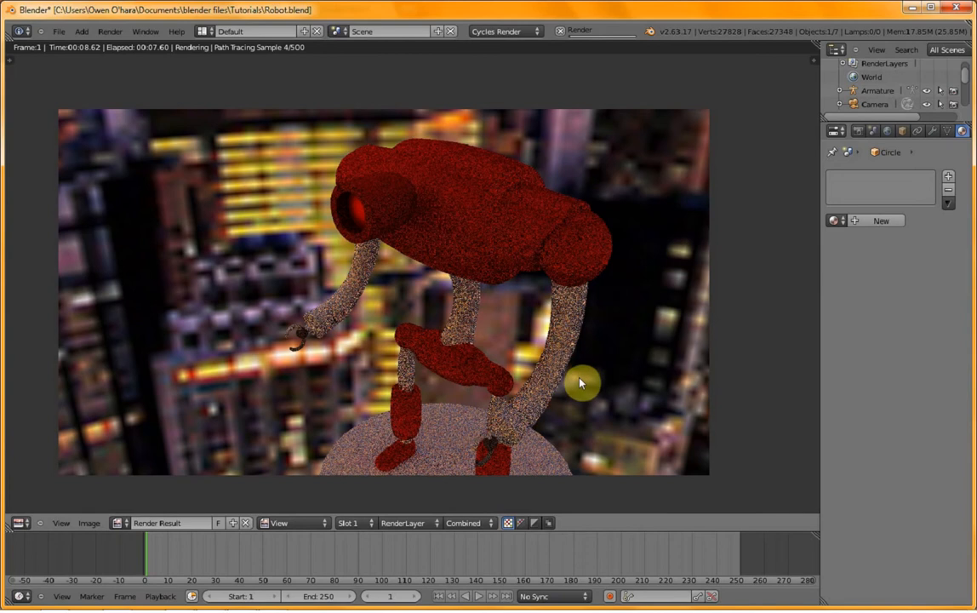
key("Escape")
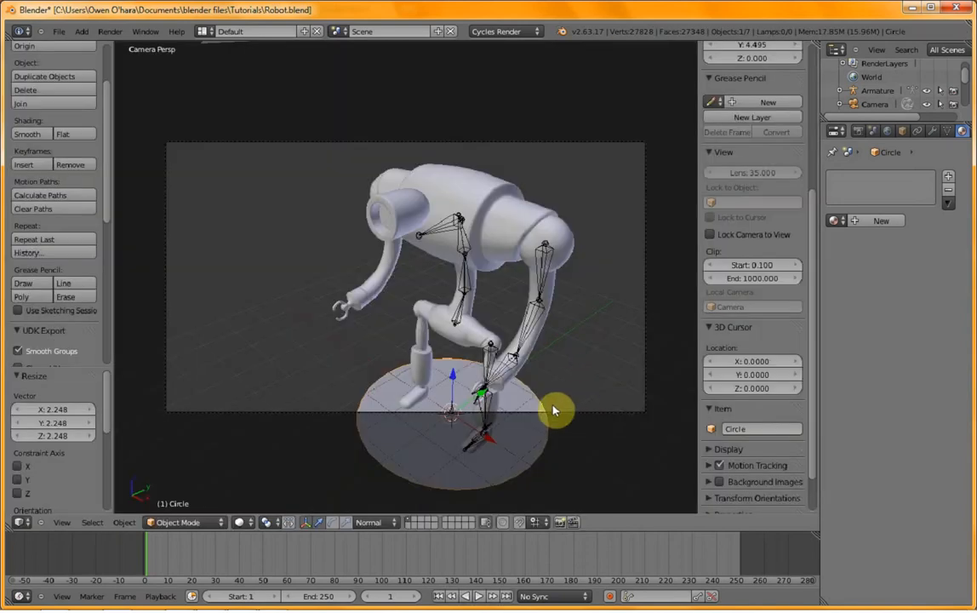
- In front view, extrude the whole disc mesh downwards by about 0.235 to give it a rim
key("Tab")
key("KP_1")
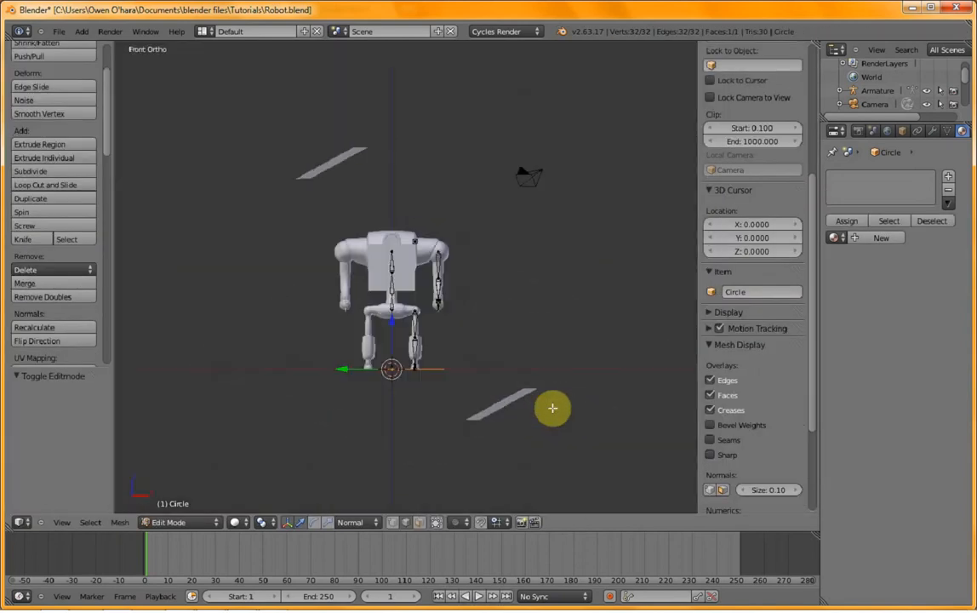
scroll(472, 376, "up", 5)
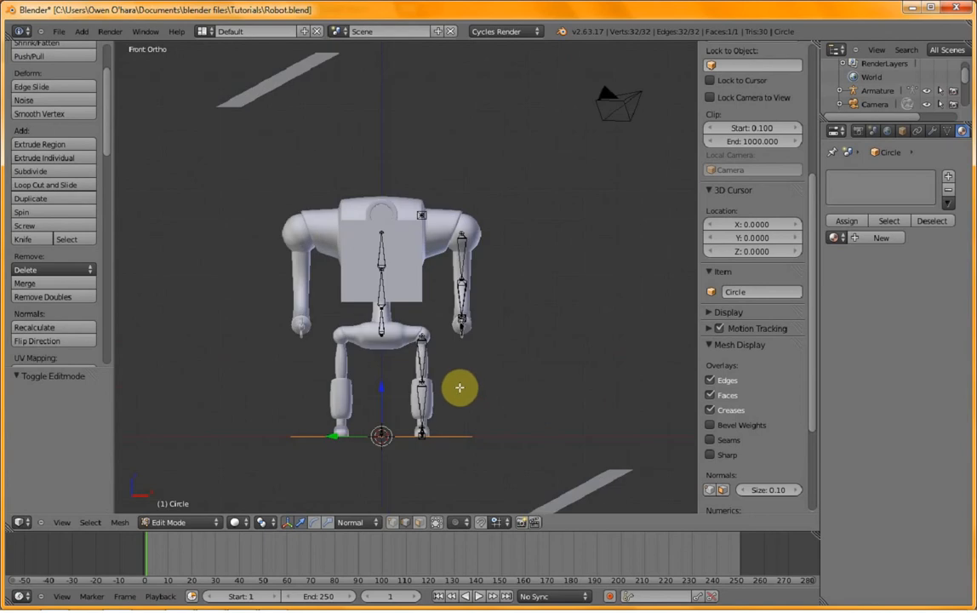
key("e")
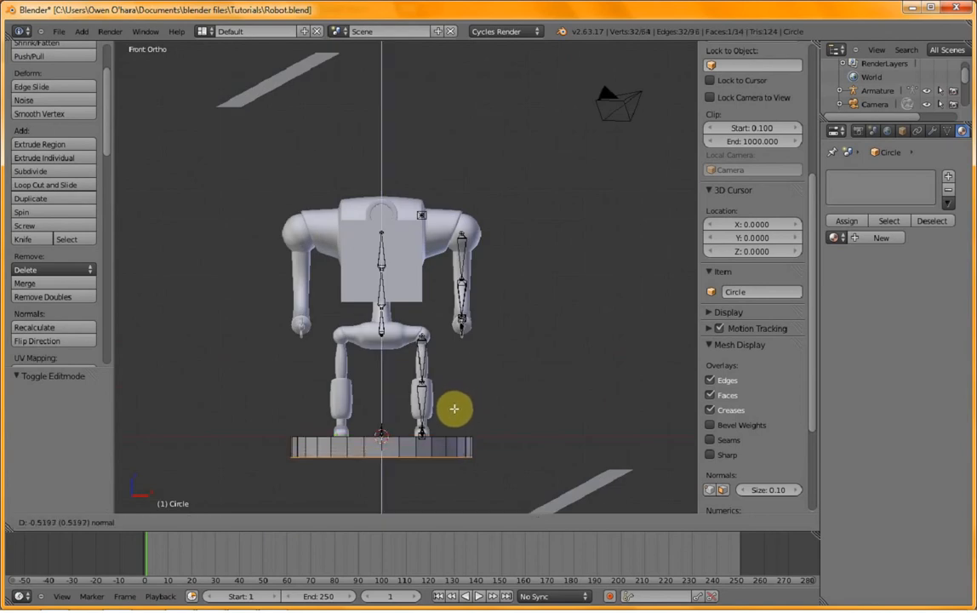
left_click(456, 396)
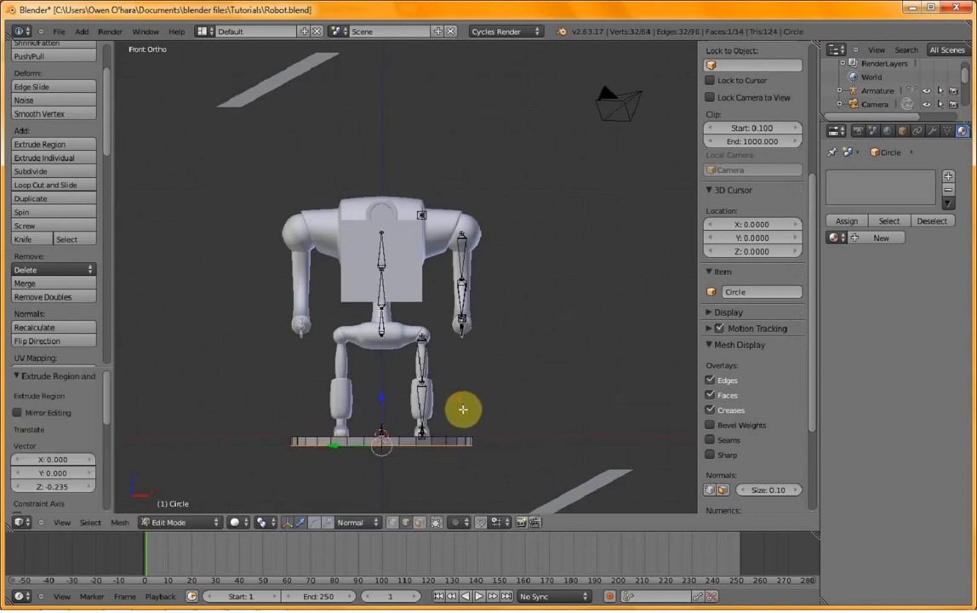
- Extrude the disc's bottom face down by about 0.37 and scale it by about 1.193 to flare the base
key("e")
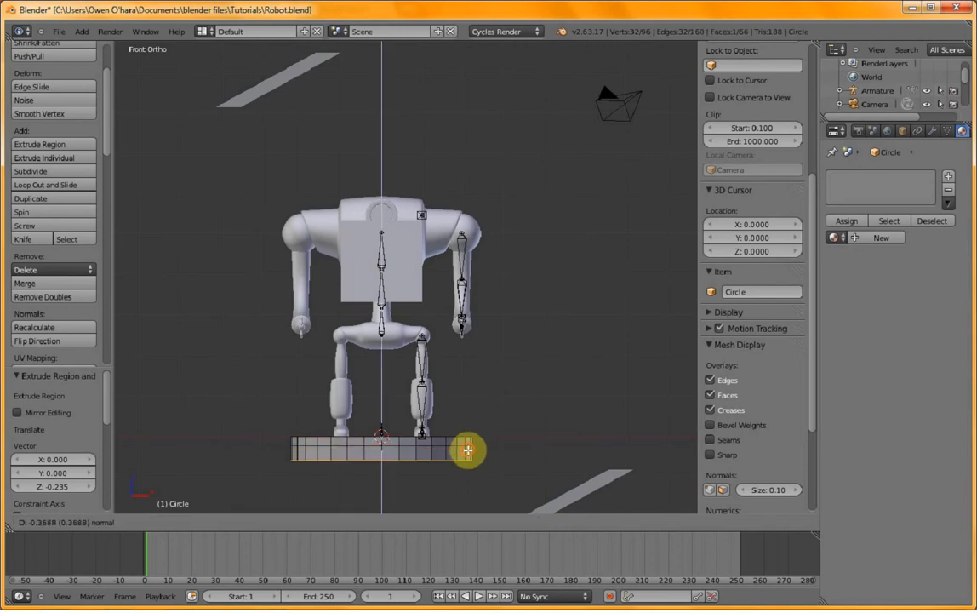
left_click(467, 451)
key("s")
left_click(494, 463)
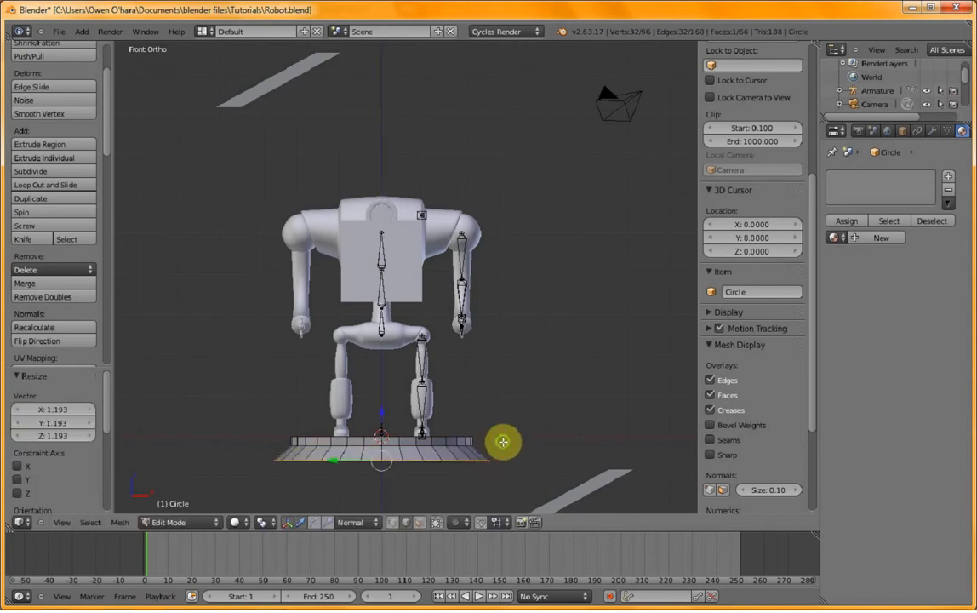
- Extrude the flared bottom face down by about 0.553, and extrude it further to form a tall pedestal body
middle_click_drag(501, 442, 522, 347, "shift")
key("e")
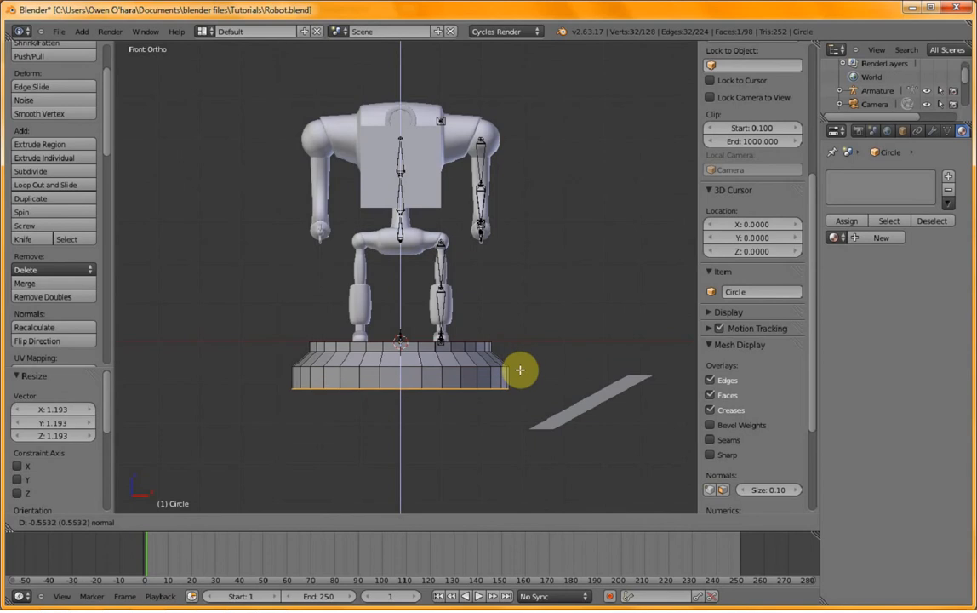
left_click(520, 370)
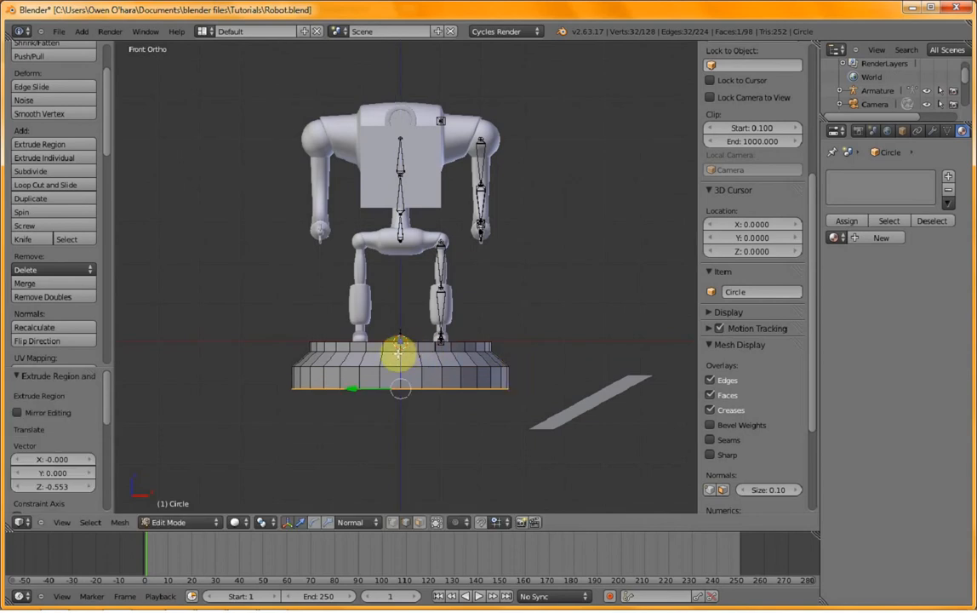
key("e")
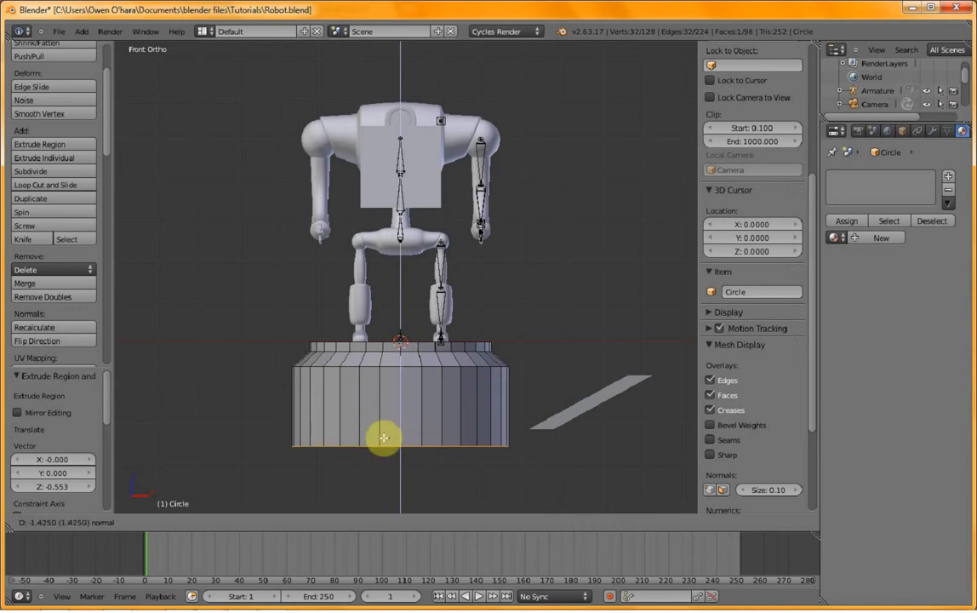
left_click(388, 484)
key("Tab")
- Shade the pedestal smooth and add an edge loop close to its top rim
middle_click_drag(496, 395, 461, 412)
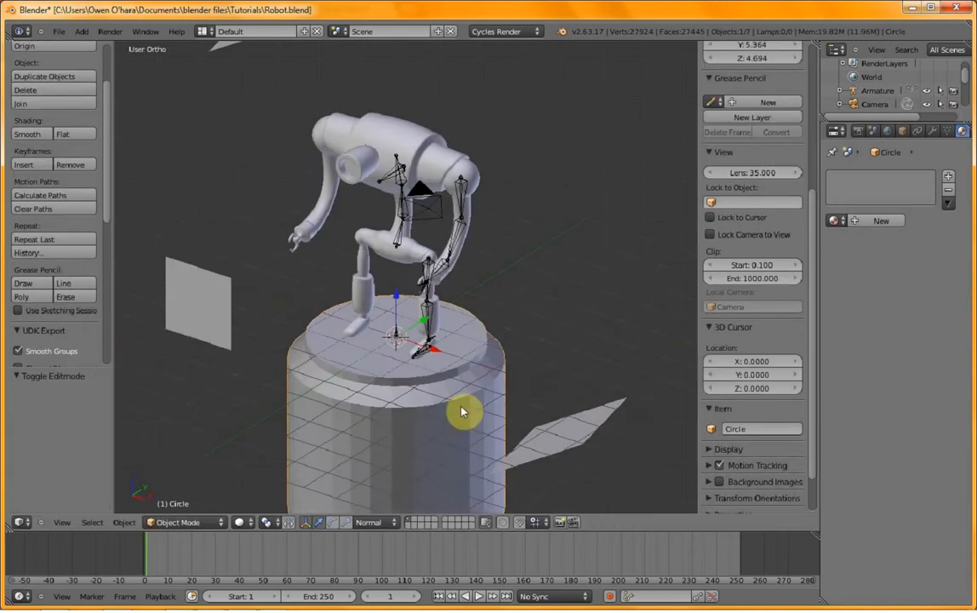
left_click(28, 134)
key("Tab")
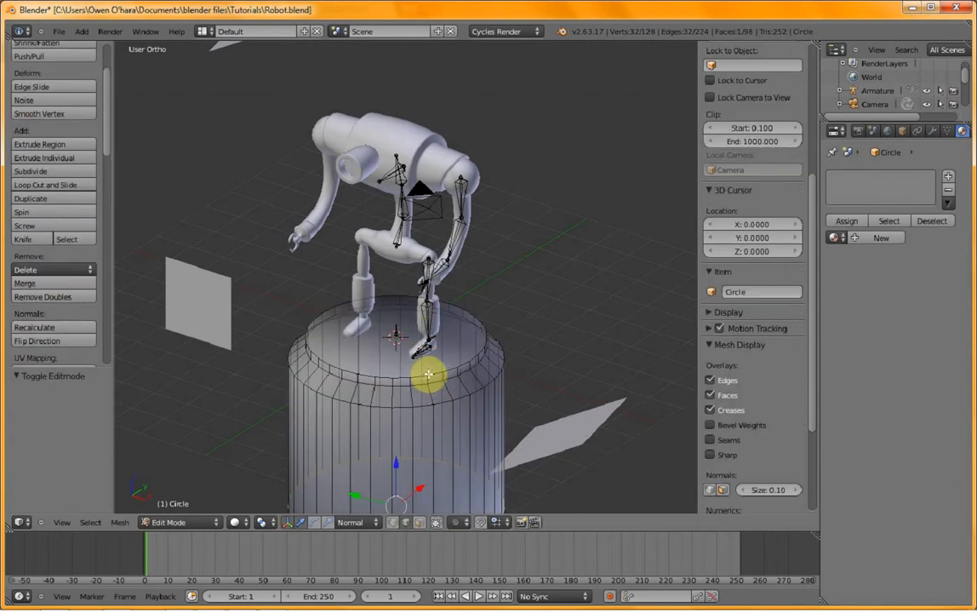
key("ctrl+r")
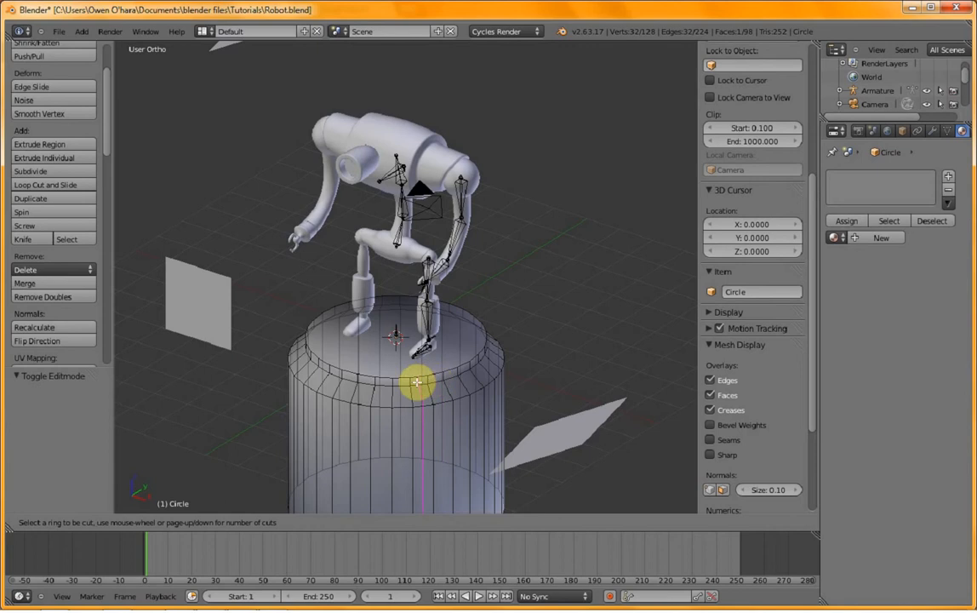
left_click(407, 378)
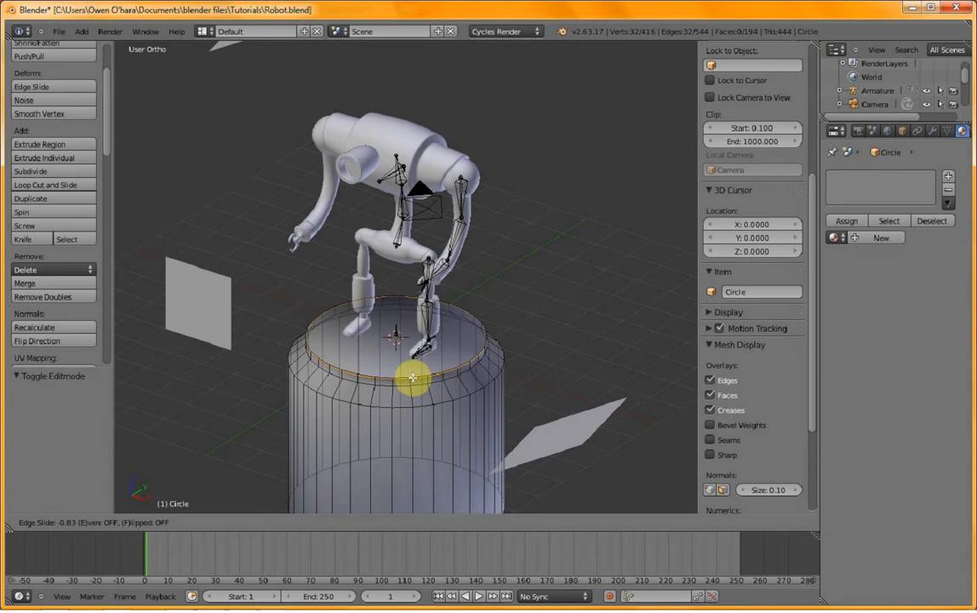
left_click(413, 378)
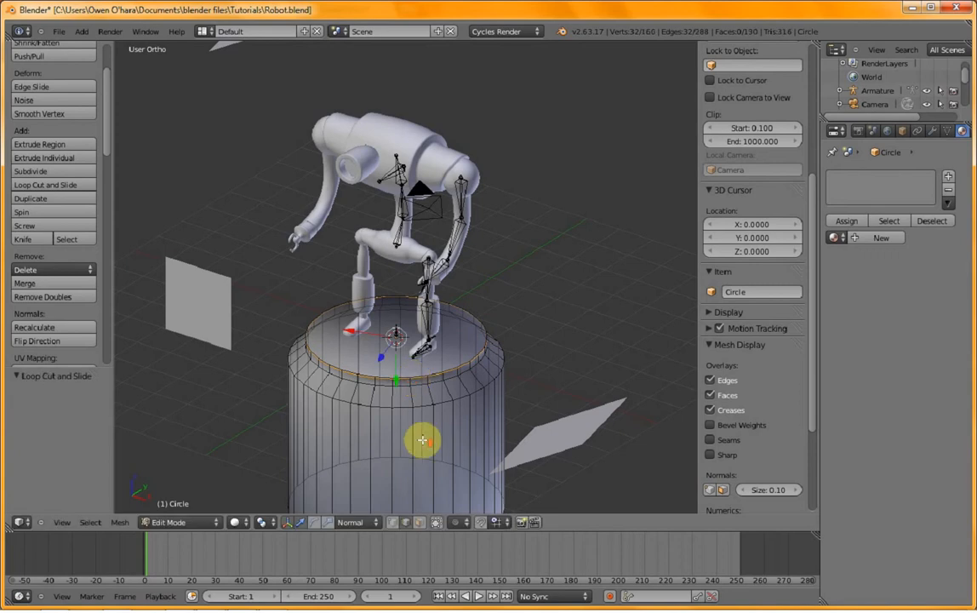
- Add a Subdivision Surface modifier with View subdivisions 2 to the pedestal, and test-render the scene
scroll(423, 440, "up", 1)
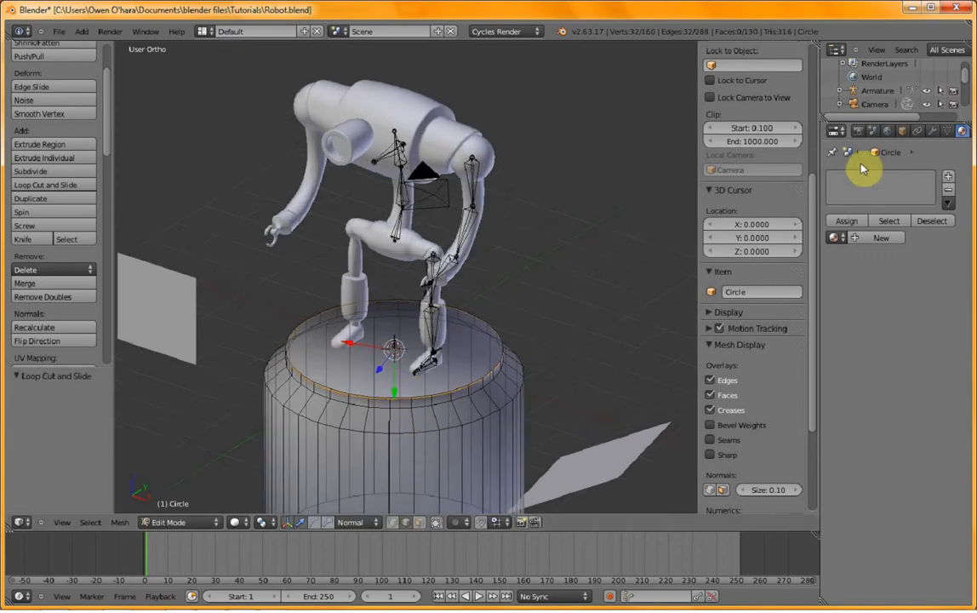
left_click(938, 133)
left_click(911, 178)
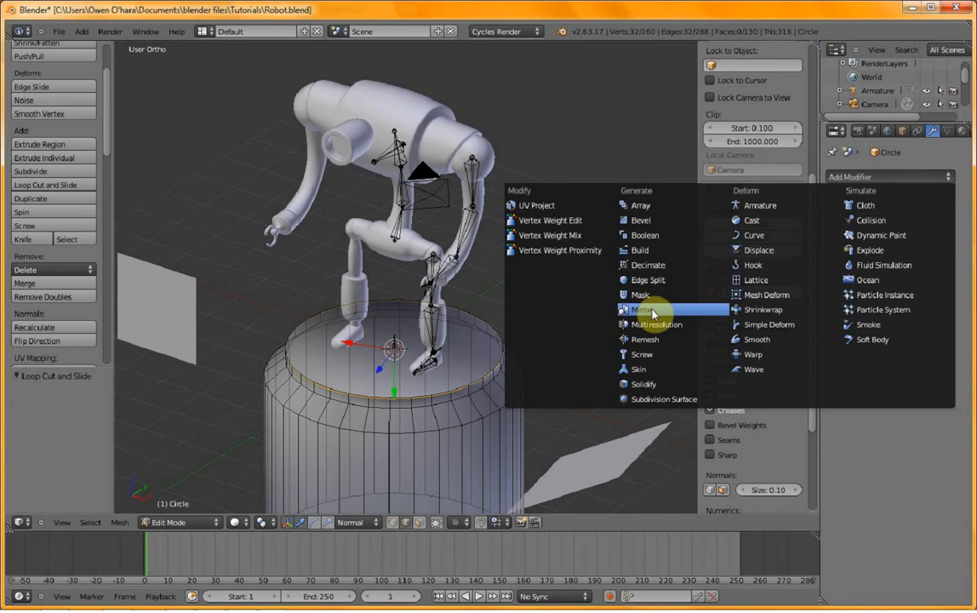
left_click(648, 398)
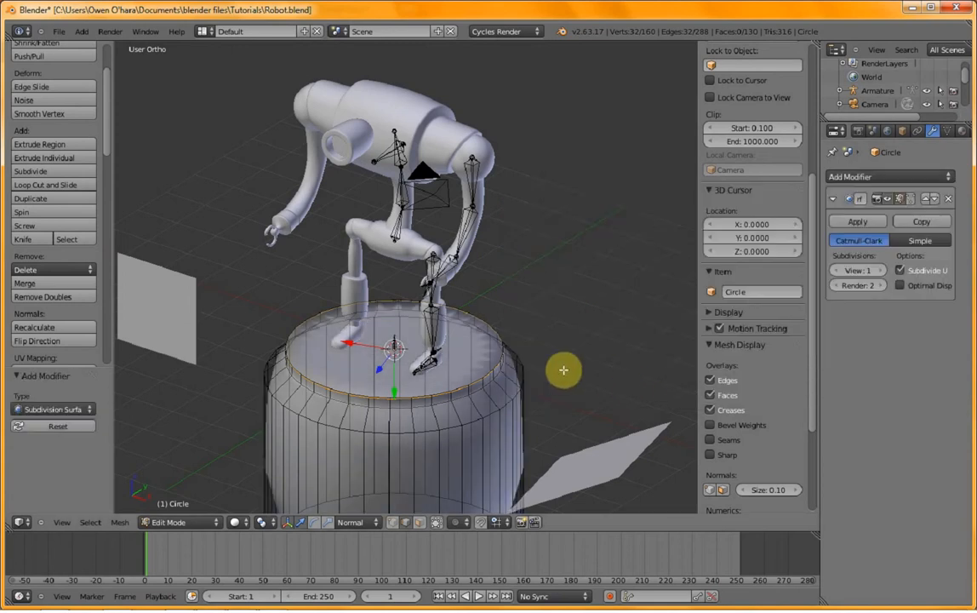
left_click(881, 270)
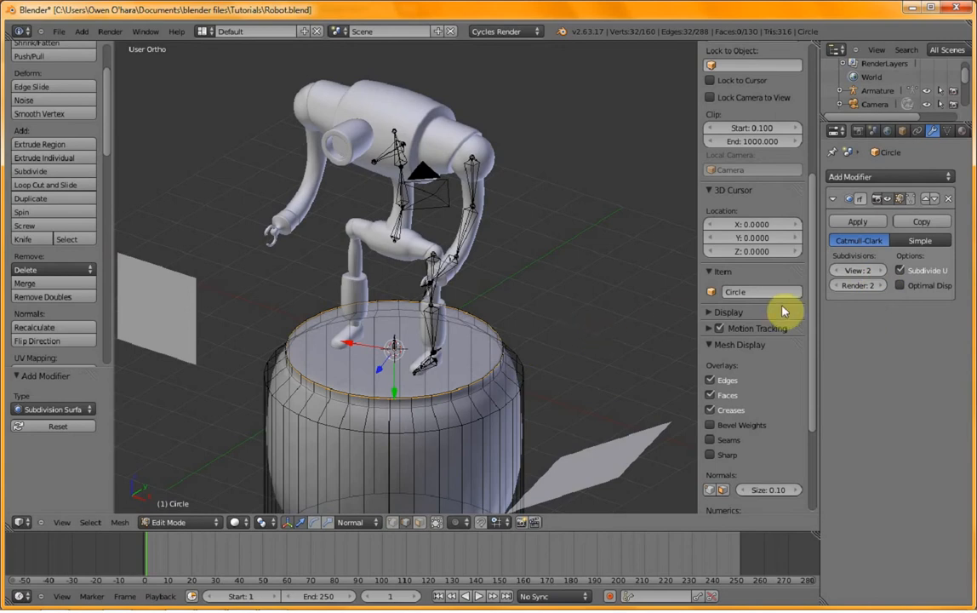
key("F12")
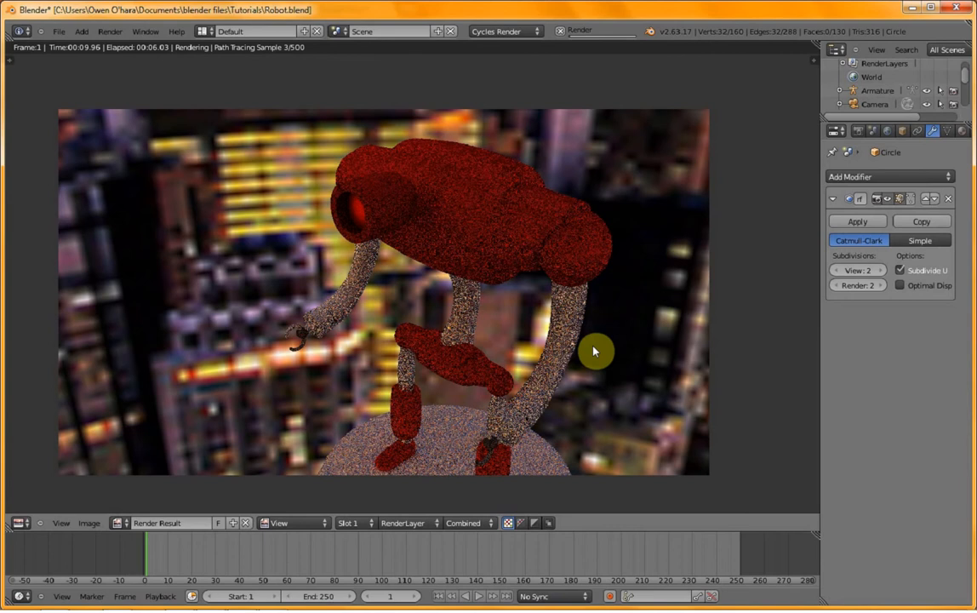
key("Escape")
- In camera view, select the camera in Object Mode and move it by about X 0.311, Y 0.063, Z -0.371
key("KP_0")
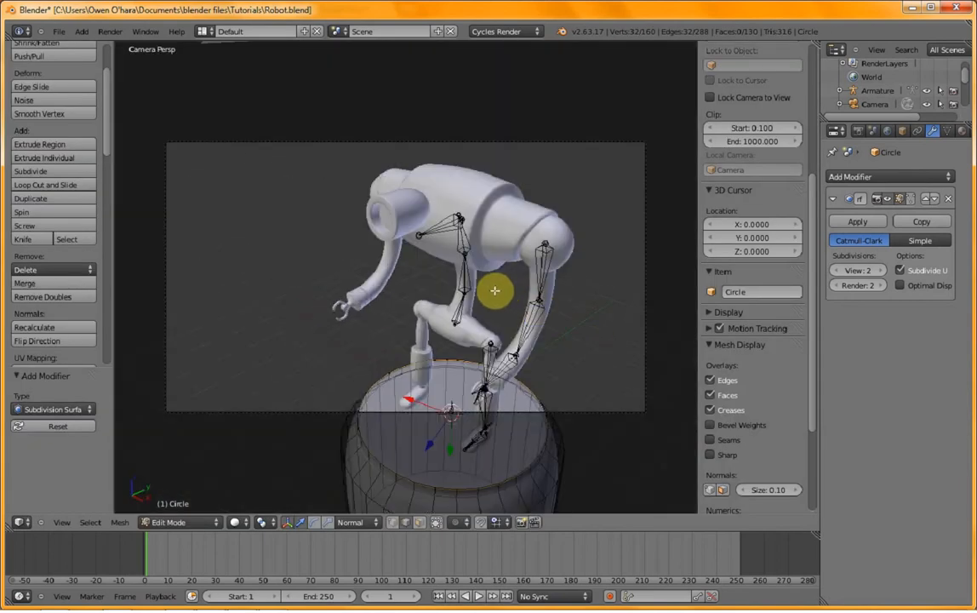
key("g")
right_click(515, 367)
key("Tab")
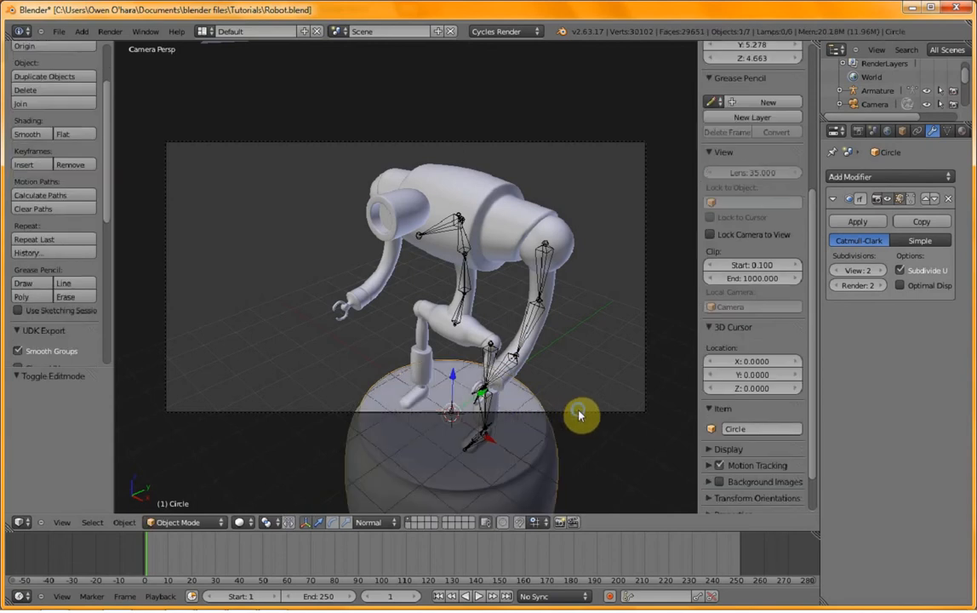
right_click(578, 383)
key("g")
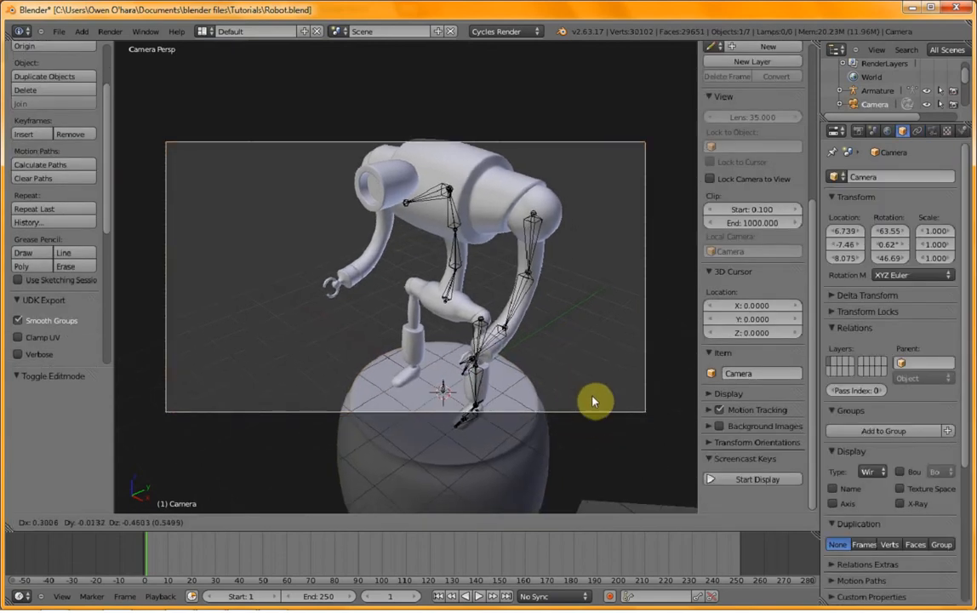
left_click(599, 390)
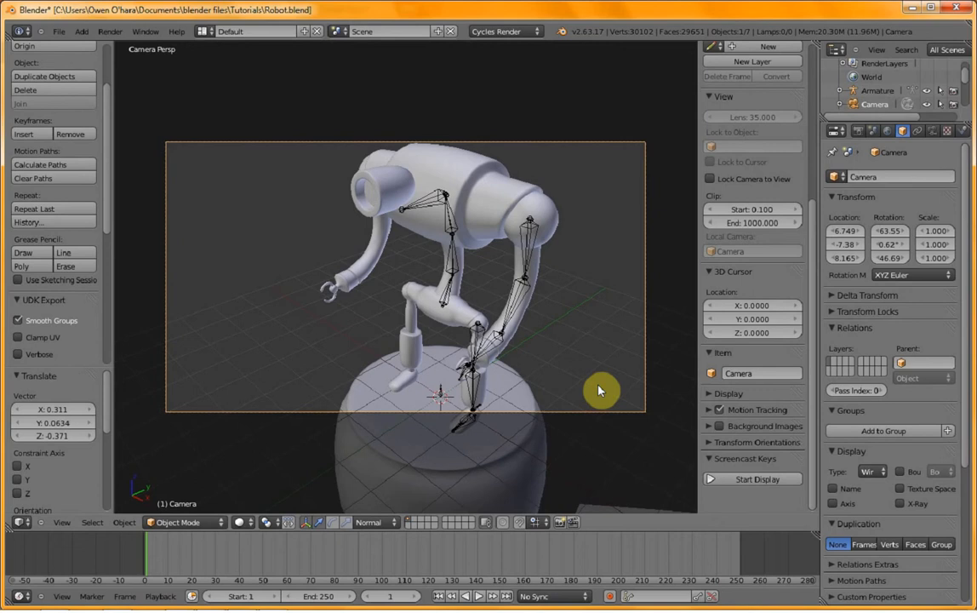
- Pull the camera back along its local Z by about X 0.839, Y -0.782, Z 0.570, and shift it by about X 0.115, Y 0.006, Z -0.161
key("g")
key("y")
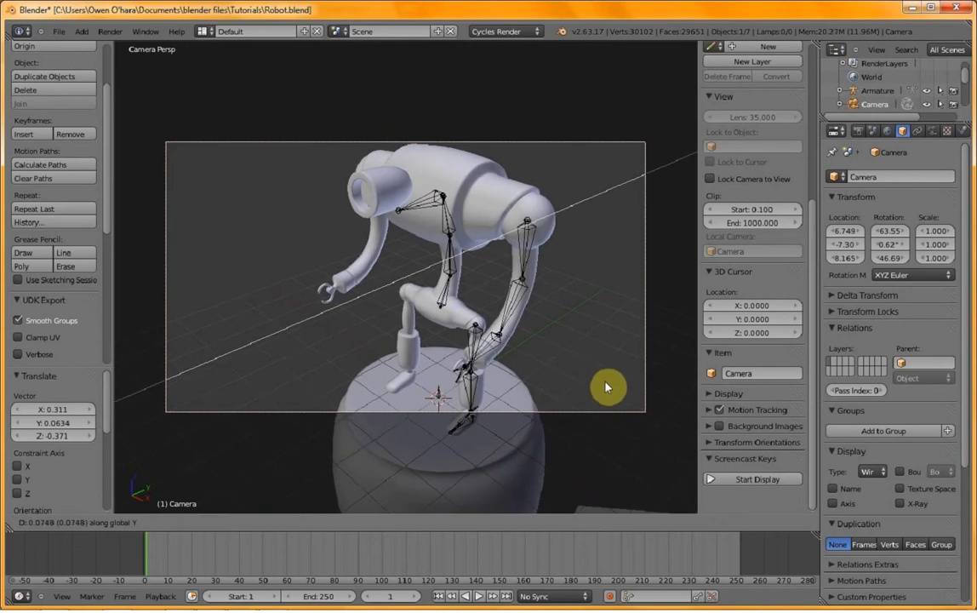
key("z")
key("z")
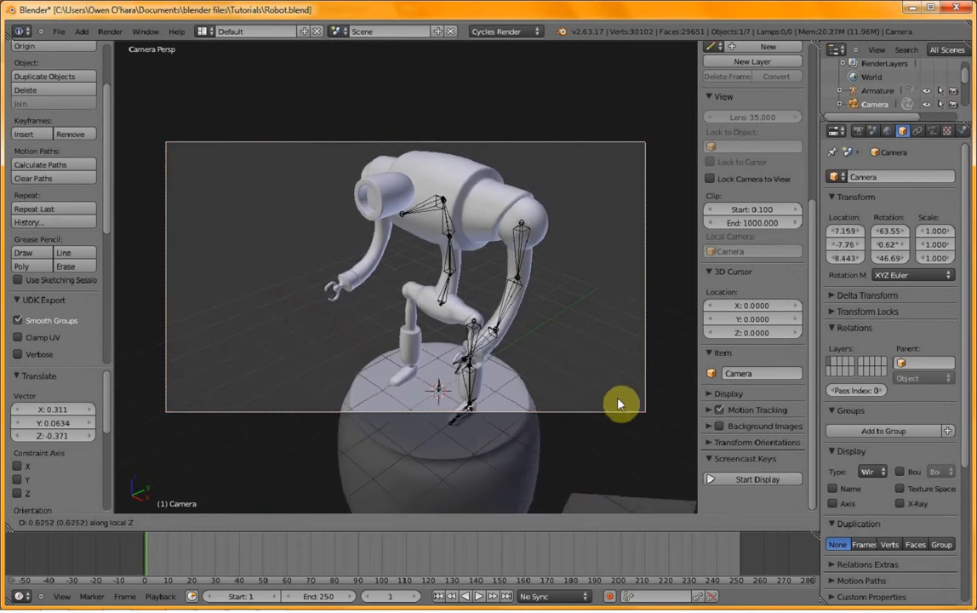
left_click(616, 400)
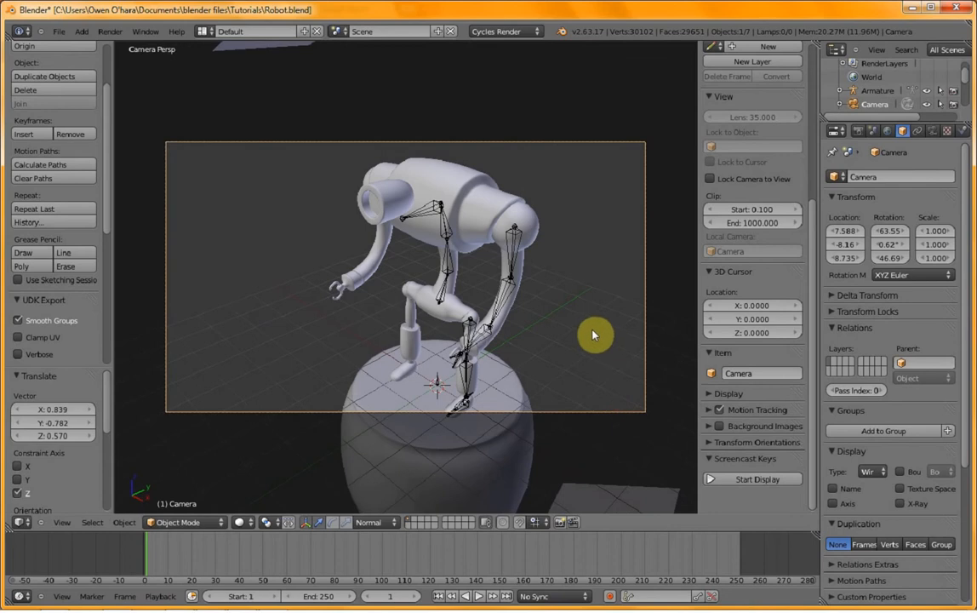
key("g")
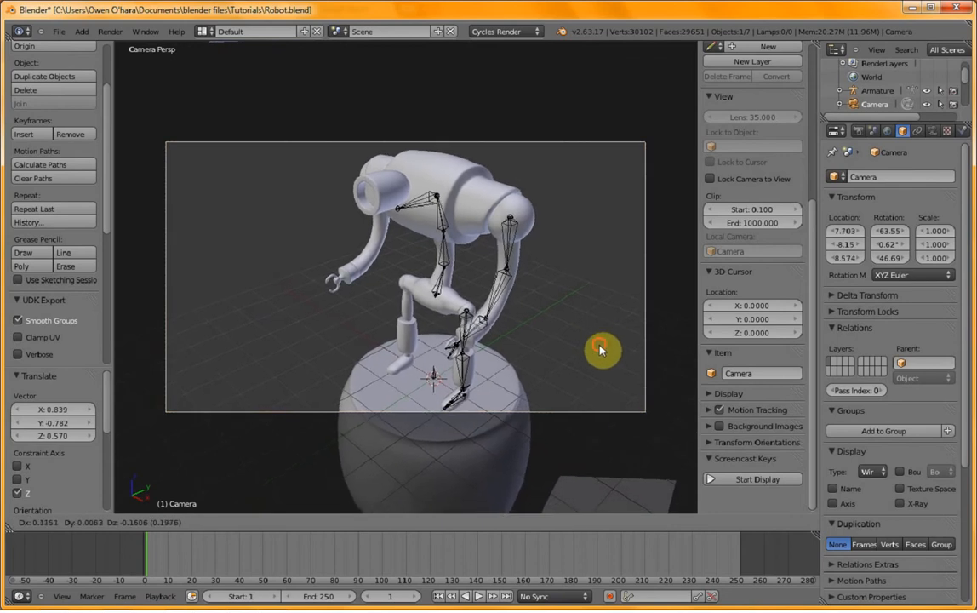
left_click(586, 327)
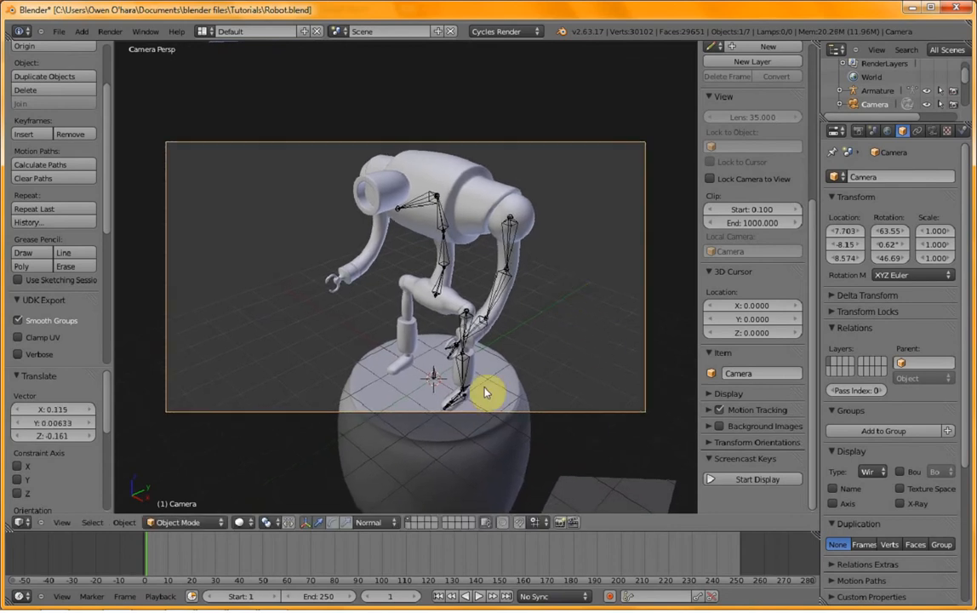
- Add another edge loop just below the pedestal's top rim, and test-render the scene
right_click(344, 446)
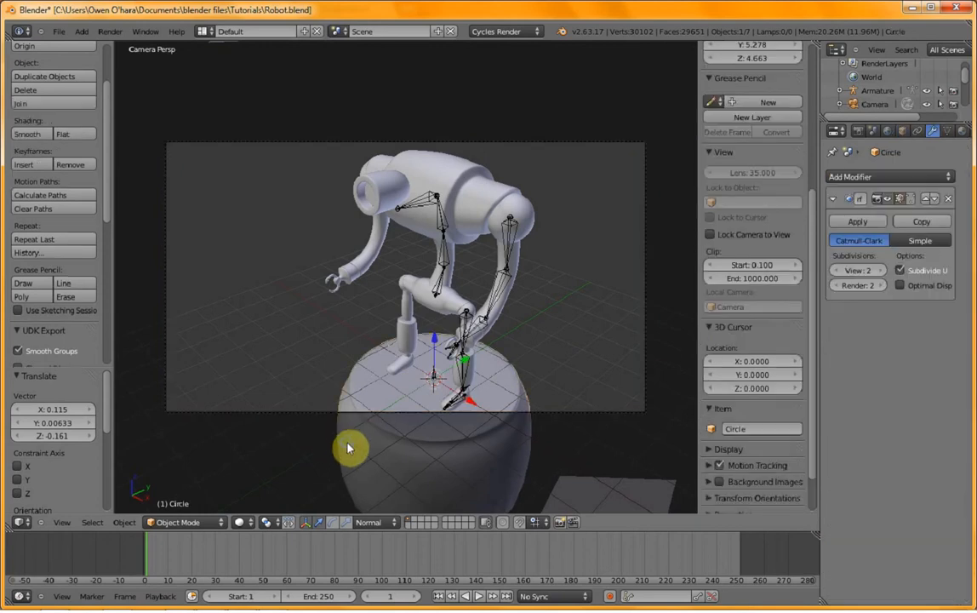
key("Tab")
key("ctrl+r")
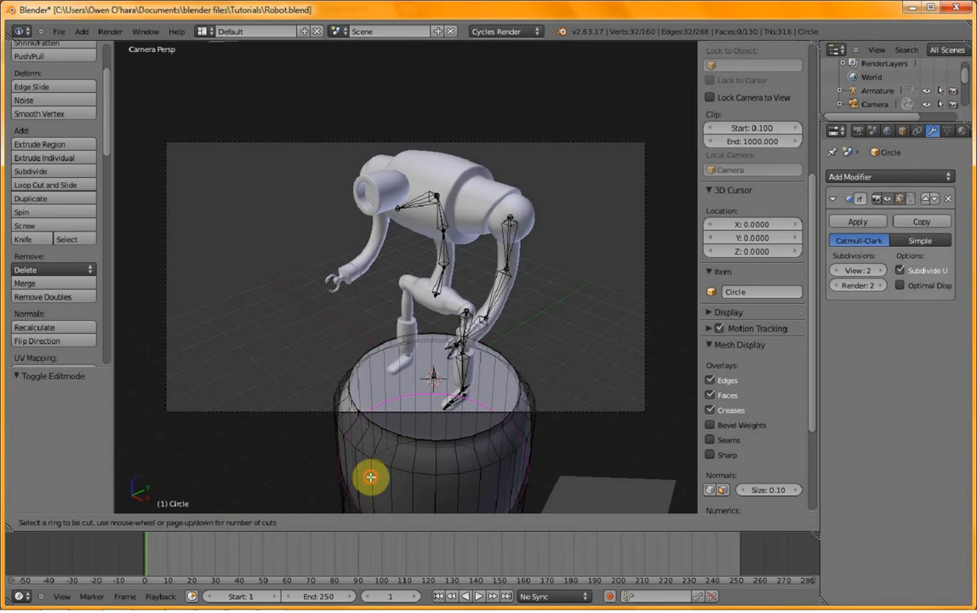
left_click(370, 473)
left_click(379, 426)
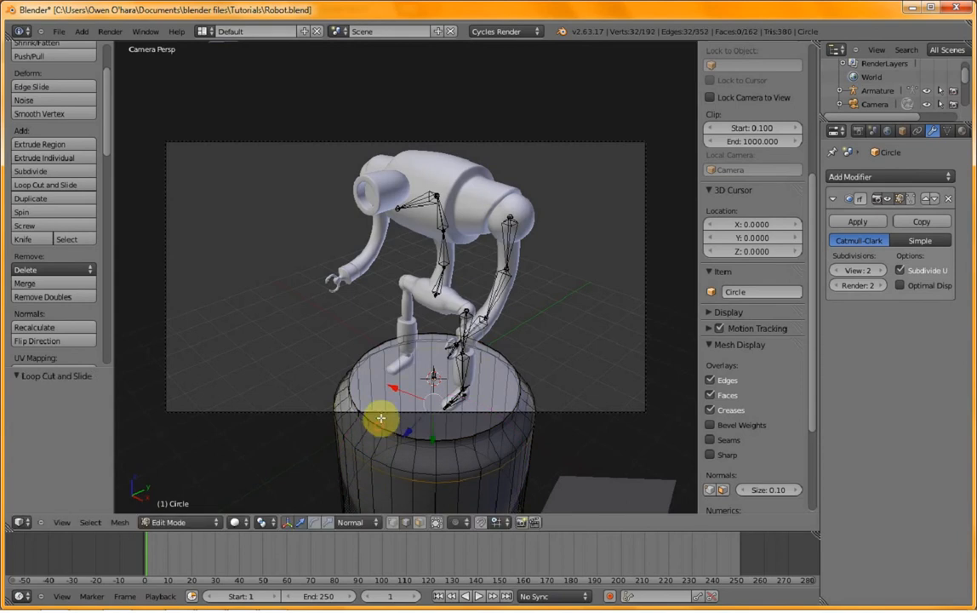
key("F12")
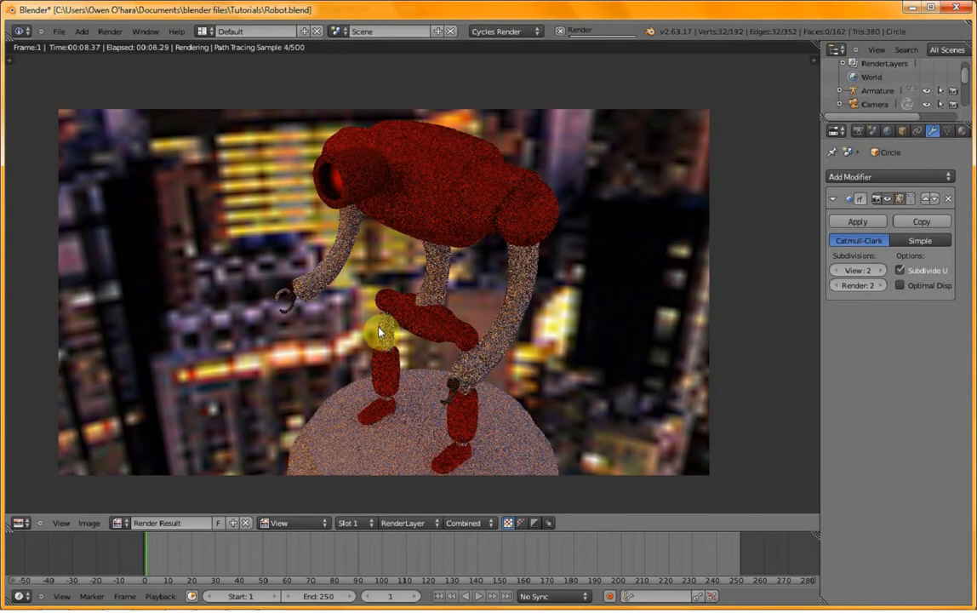
key("Escape")
key("Escape")
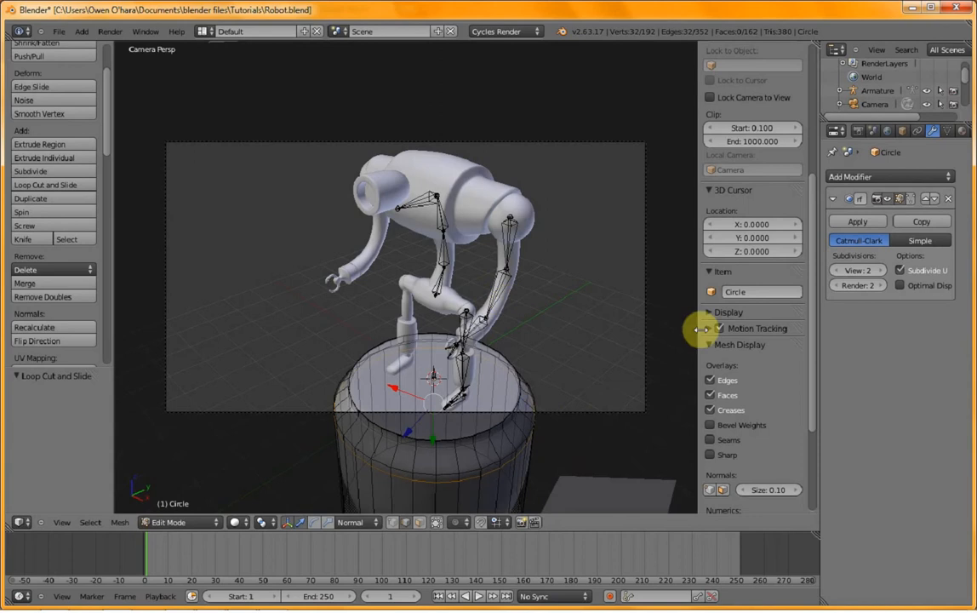
key("Tab")
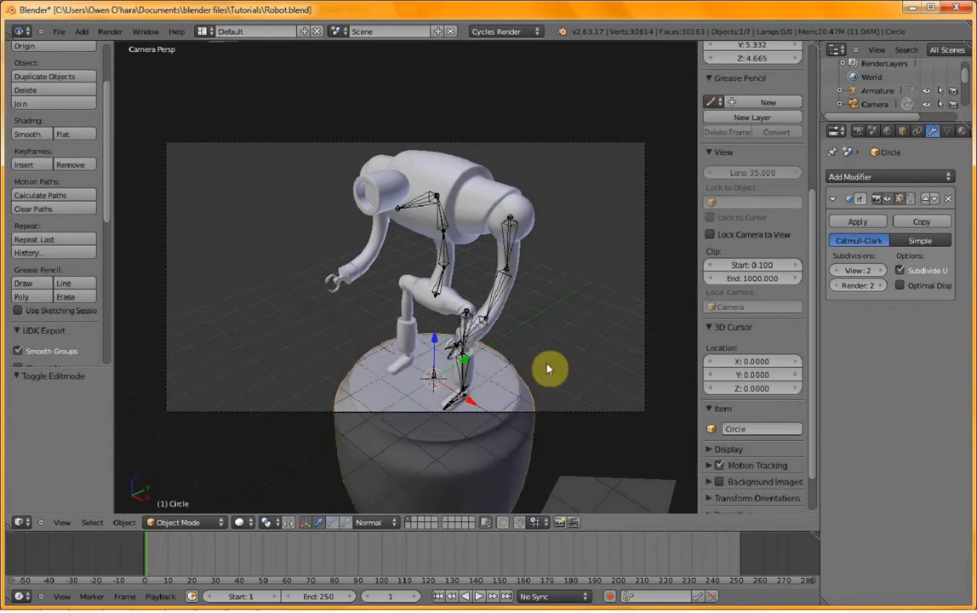
- Give the pedestal a new Mix Shader material whose first shader is an orange Diffuse BSDF (R 0.800, G 0.287, B 0.101)
left_click(962, 130)
left_click(885, 221)
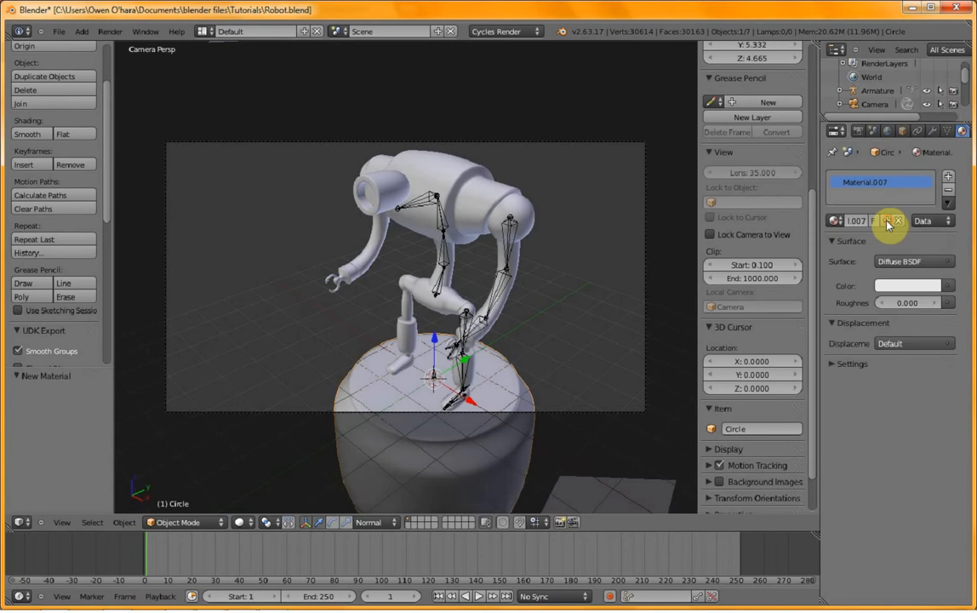
left_click(912, 261)
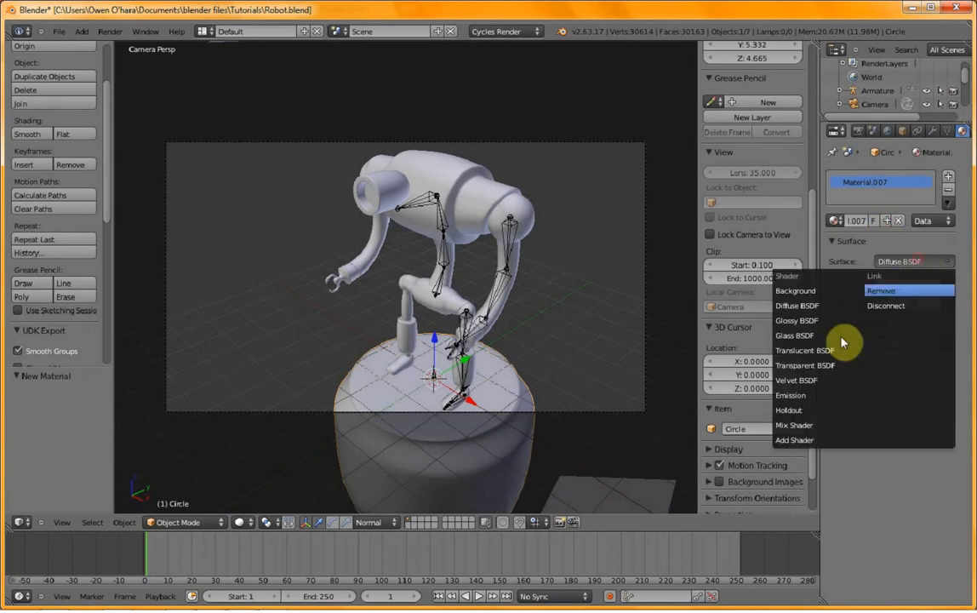
left_click(795, 424)
left_click(927, 302)
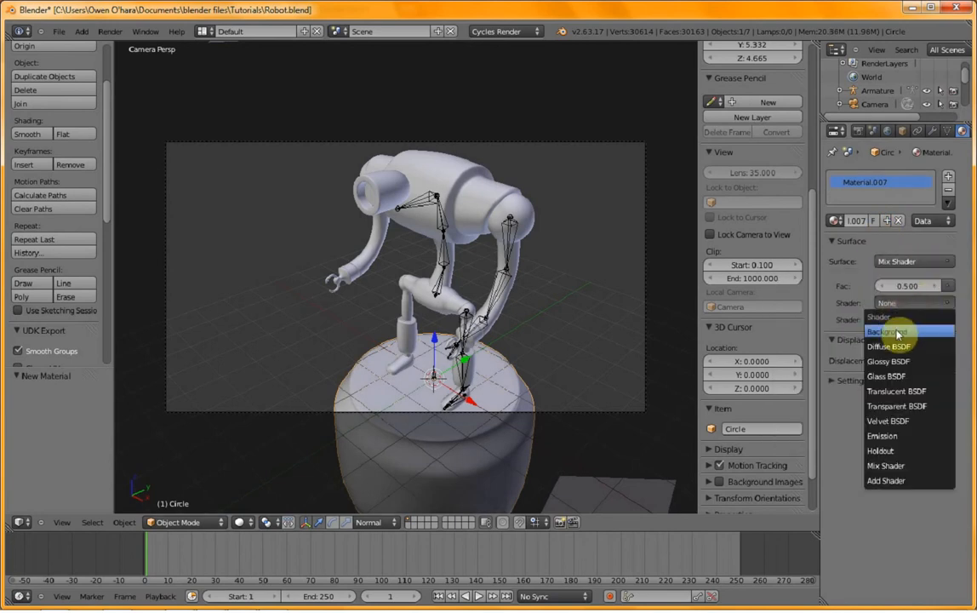
left_click(892, 345)
left_click(897, 322)
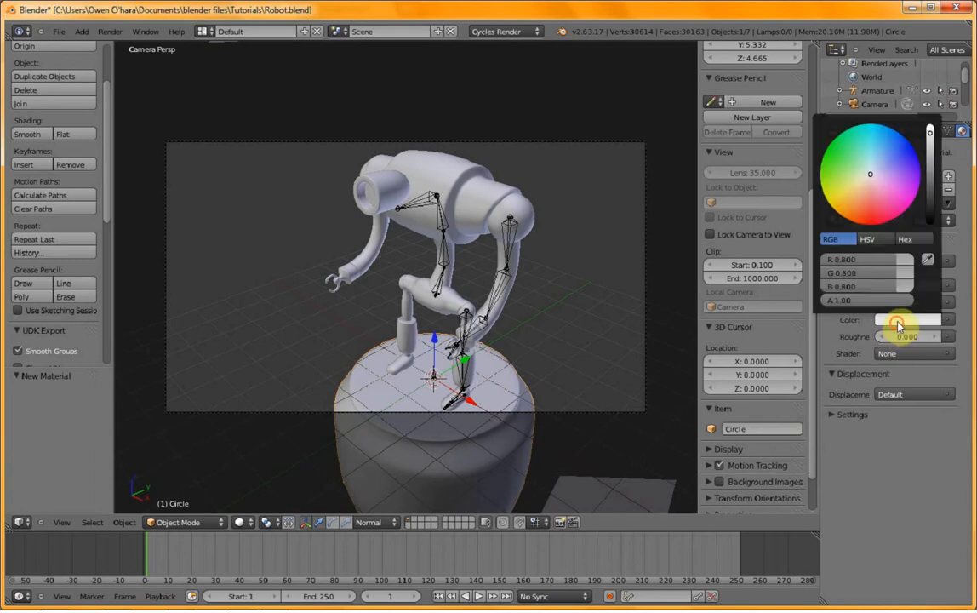
left_click_drag(869, 189, 859, 221)
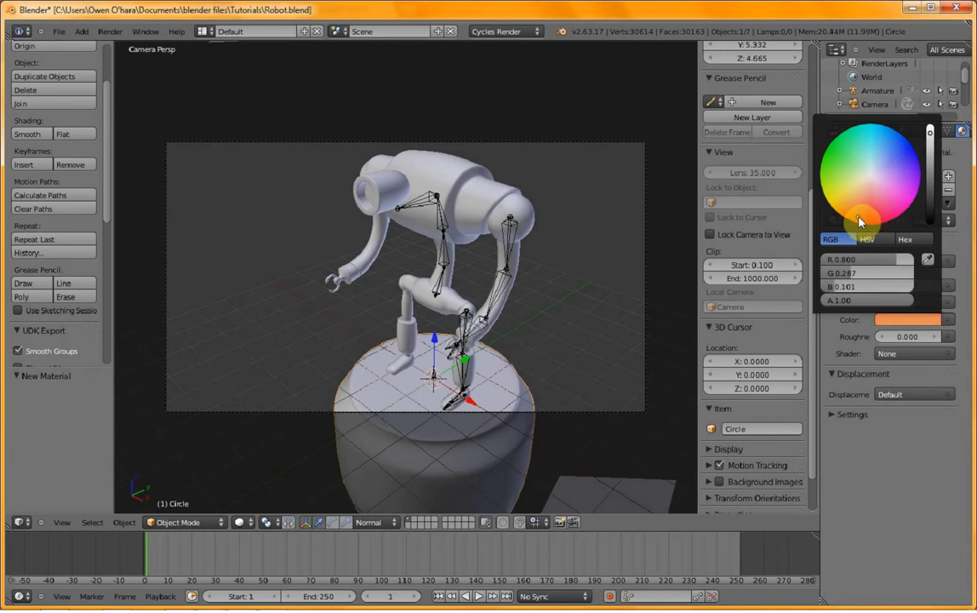
- Set the pedestal material's second shader to a Glossy BSDF with a saturated orange color, and test-render the scene
left_click(903, 353)
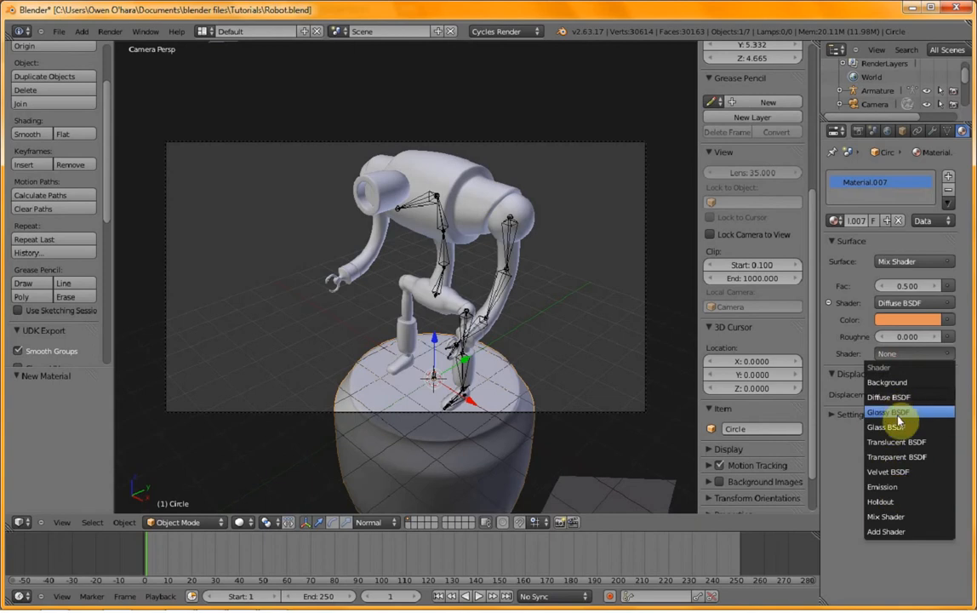
left_click(897, 414)
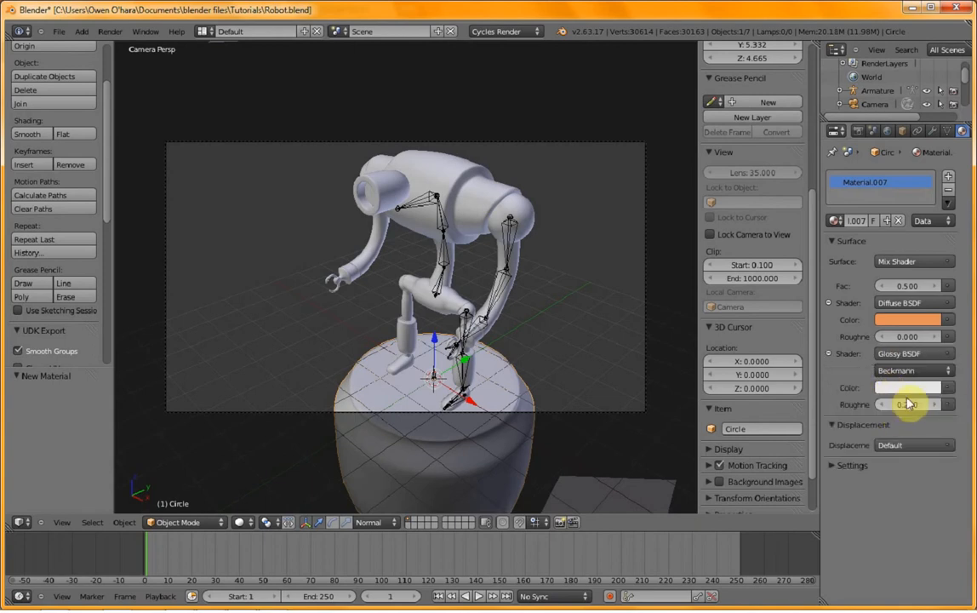
left_click(906, 390)
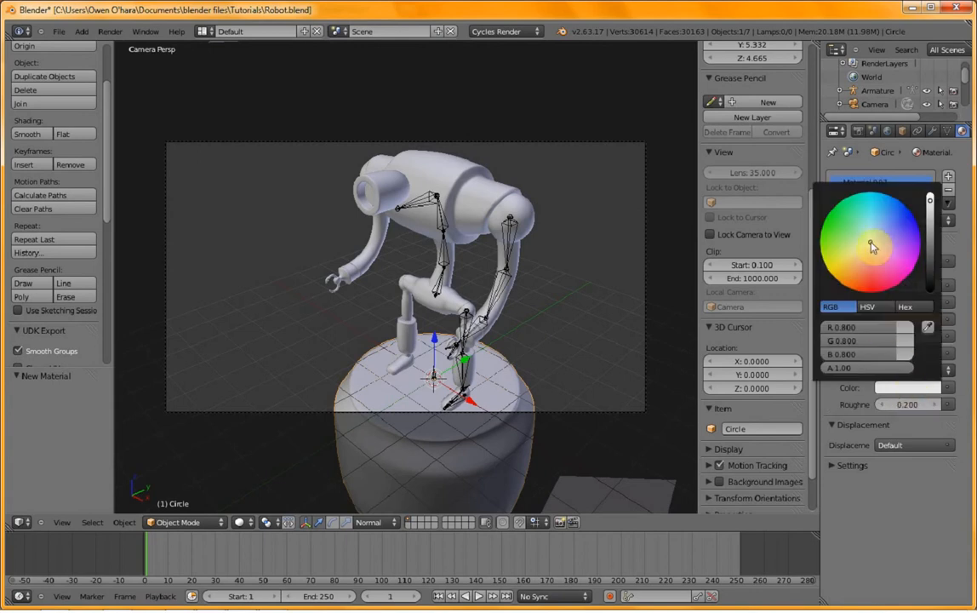
left_click_drag(862, 269, 853, 299)
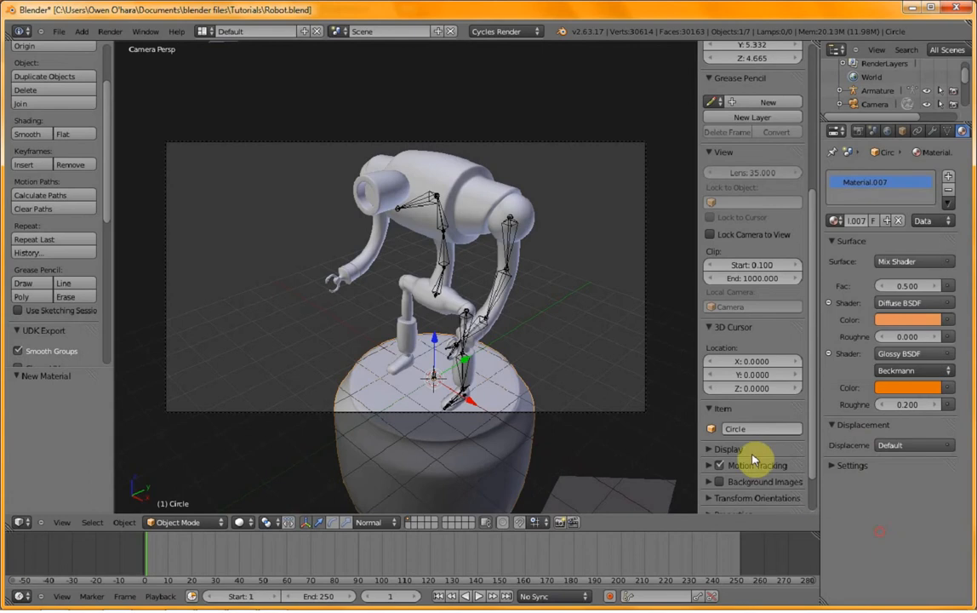
key("F12")
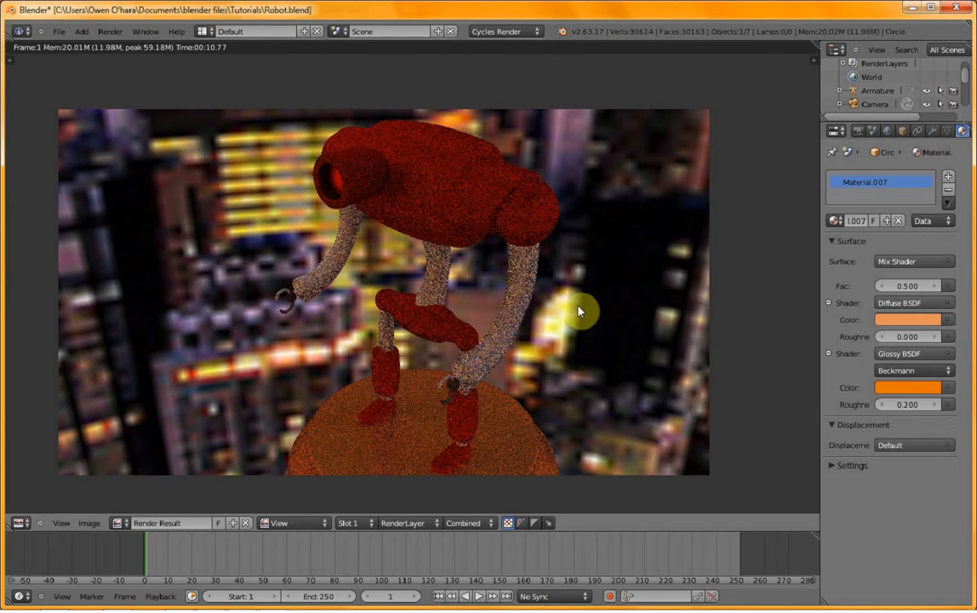
key("Escape")
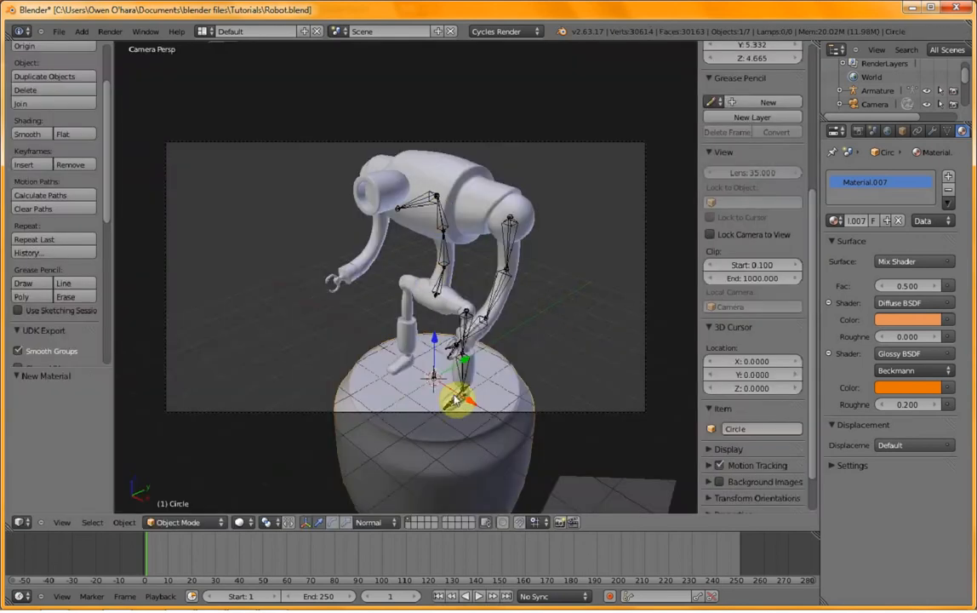
- Select the pedestal, the camera and the three light planes together and hide them
scroll(434, 388, "down", 4)
right_click(507, 388, "shift")
right_click(509, 304, "shift")
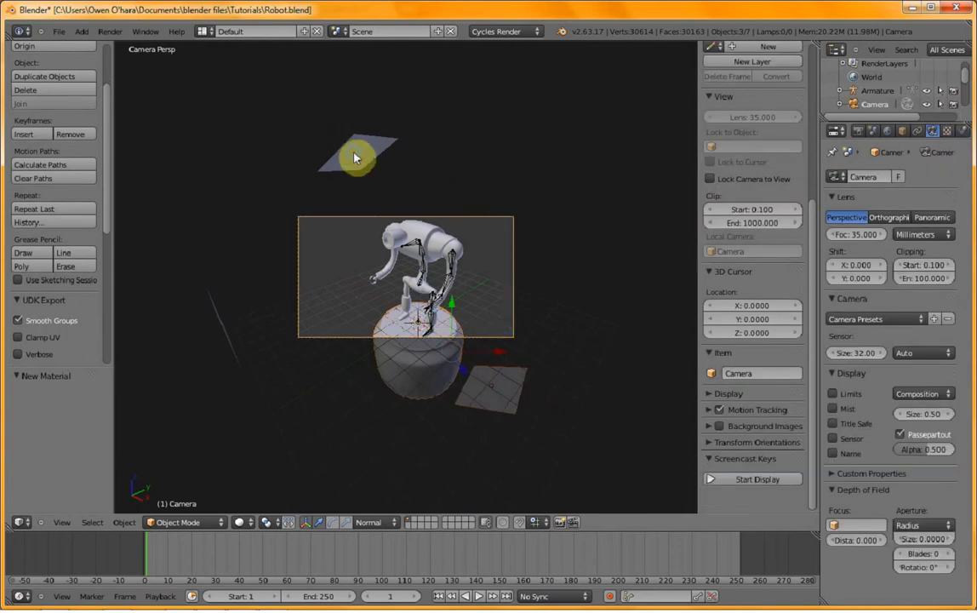
right_click(354, 158, "shift")
right_click(224, 326, "shift")
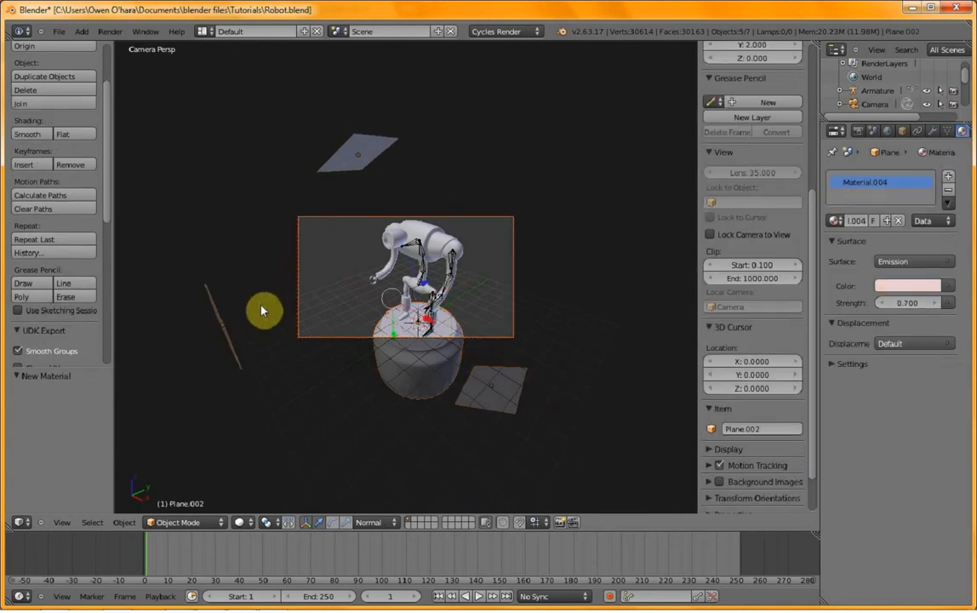
key("h")
- Delete the off-centre head bone from the armature in Edit Mode
key("KP_0")
key("KP_1")
scroll(301, 305, "up", 2)
scroll(331, 273, "down", 2)
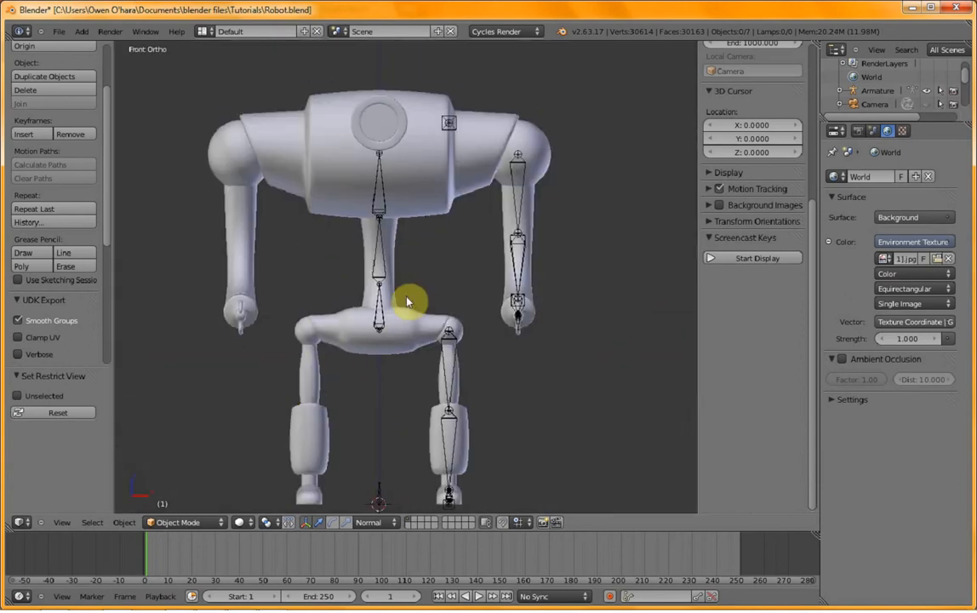
right_click(378, 310)
right_click(380, 310)
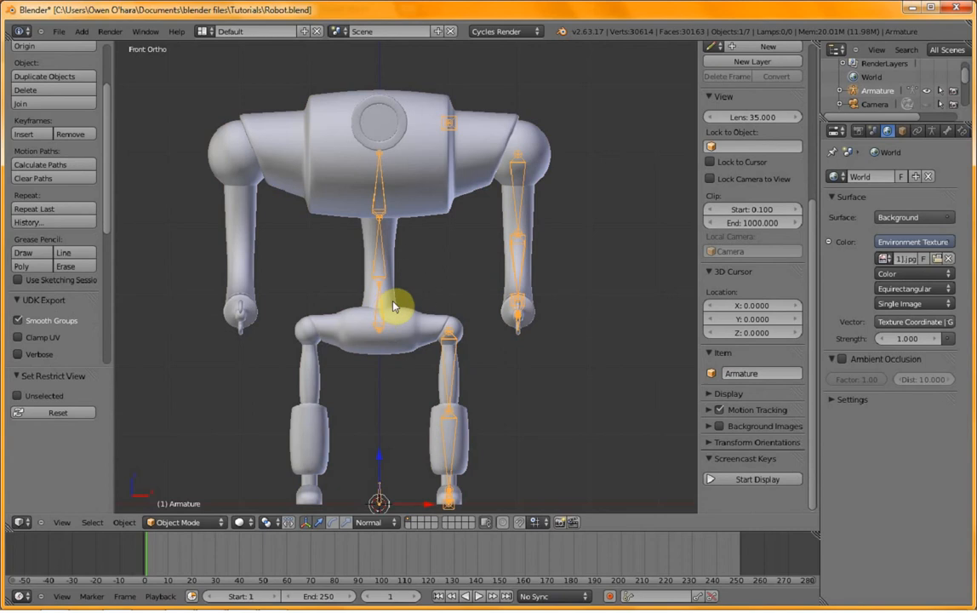
key("Tab")
middle_click_drag(434, 241, 401, 183)
right_click(409, 185)
middle_click_drag(416, 241, 401, 286)
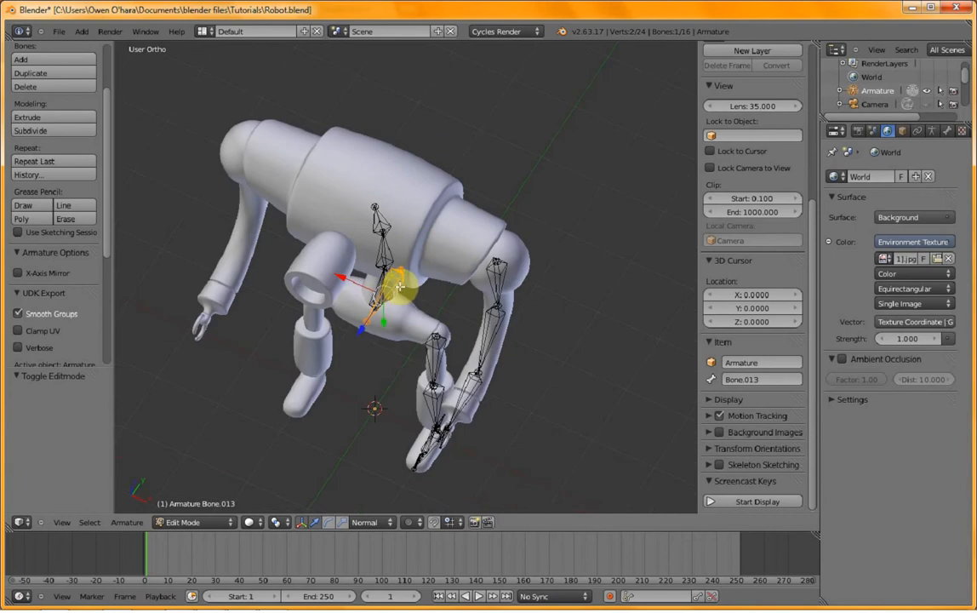
key("x")
left_click(394, 298)
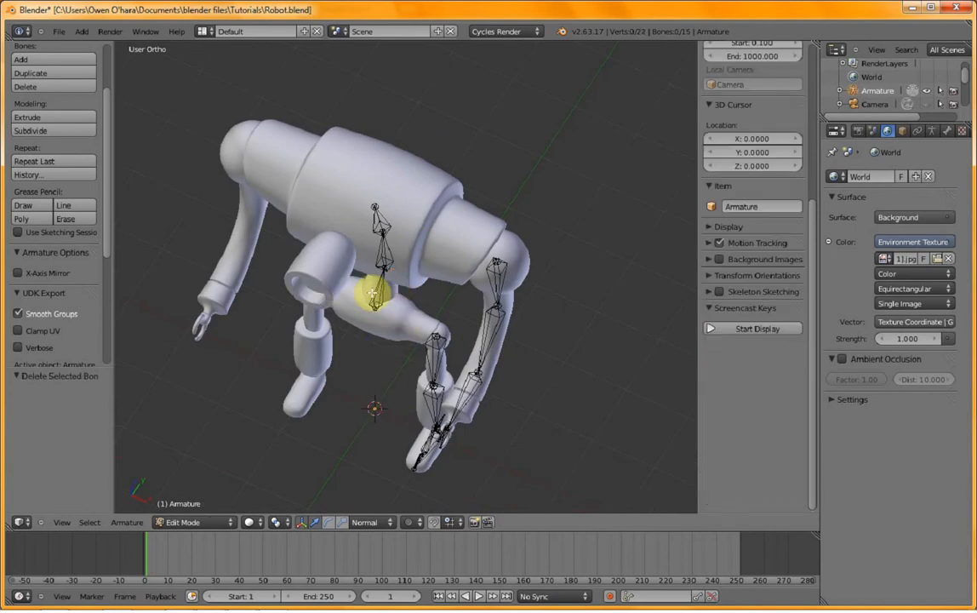
- Place the 3D cursor at the back of the head, at about Y -1.009, Z 5.452, and add a new bone there
key("KP_3")
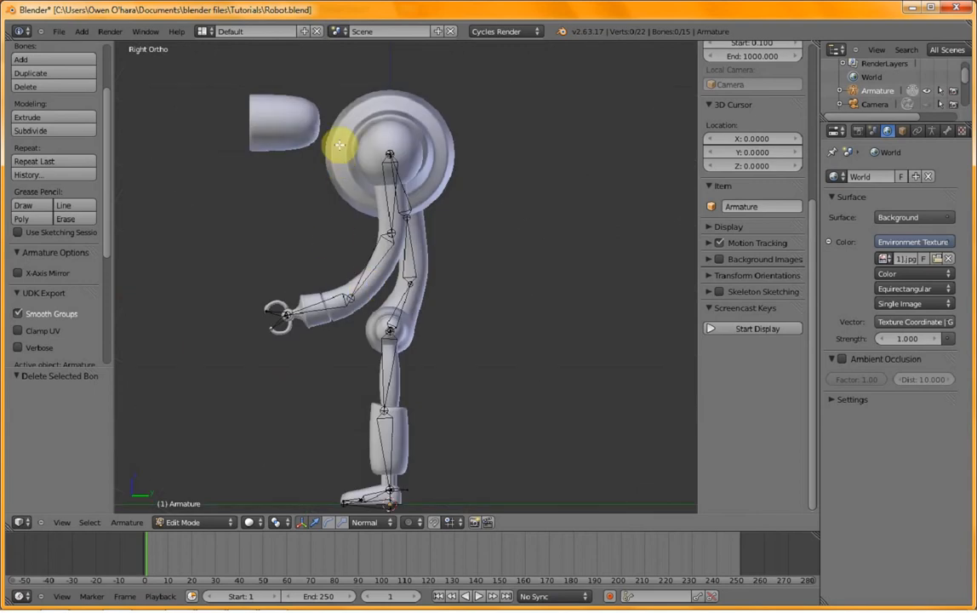
left_click(318, 122)
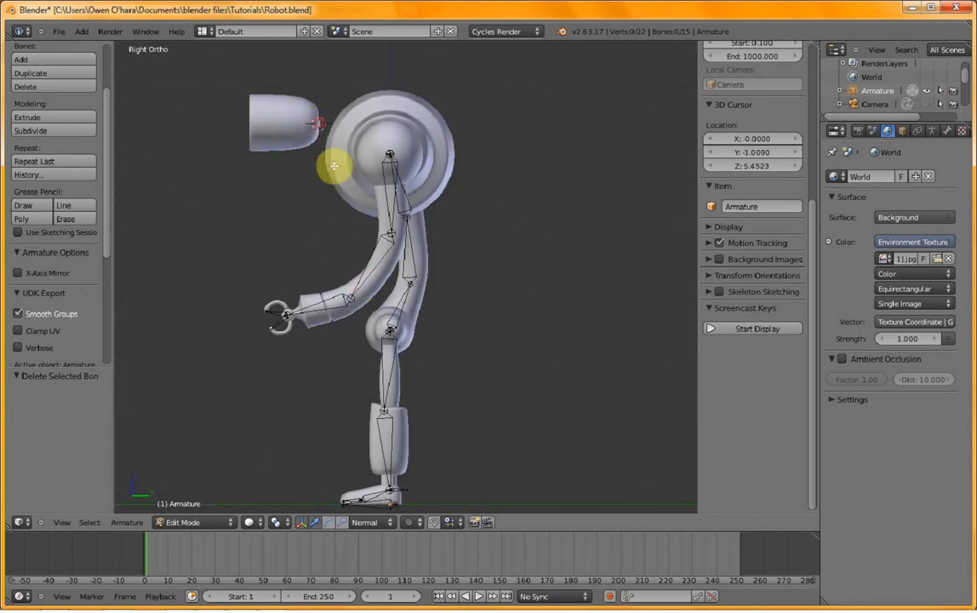
key("KP_1")
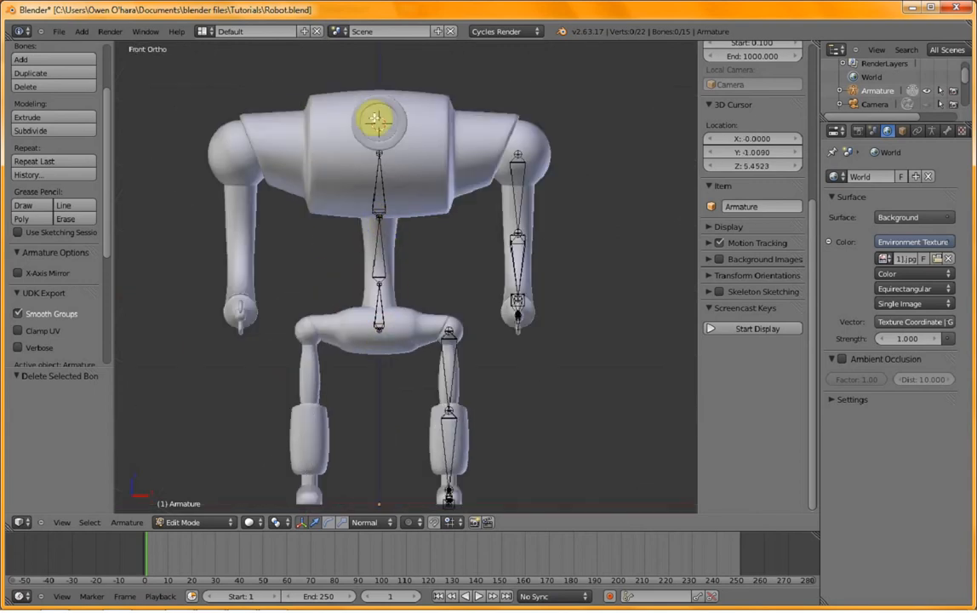
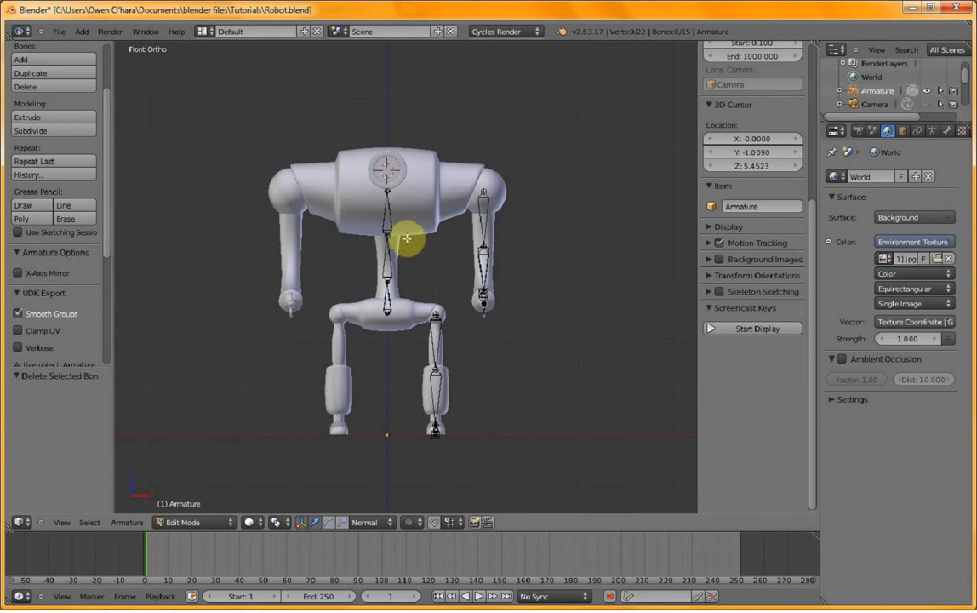
key("shift+a")
key("KP_3")
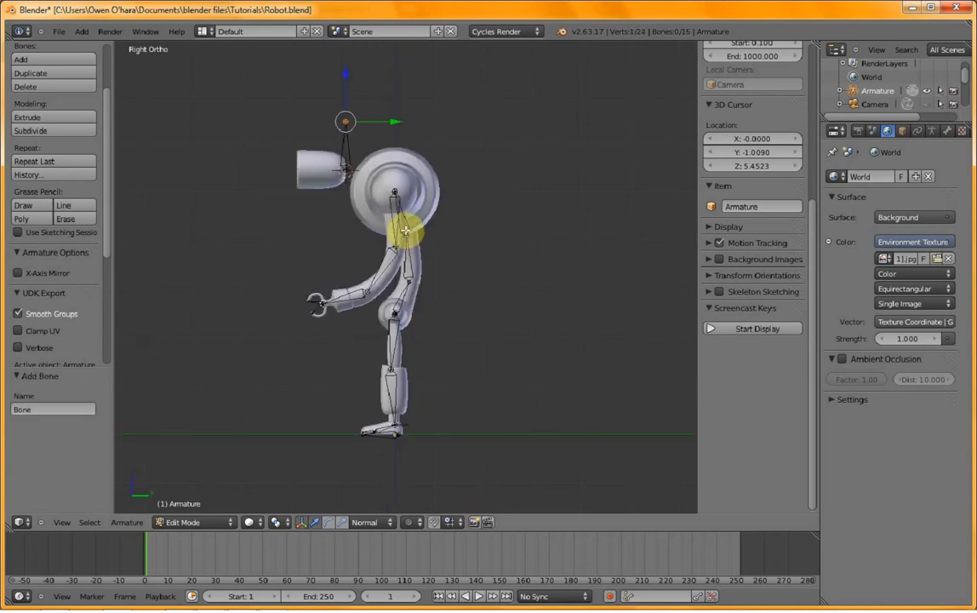
- Lower the new head bone's tip level with its base and move it by about -0.992 along Y to the head's front
type("ez0")
type("-1")
key("Return")
left_click_drag(399, 170, 344, 171)
scroll(388, 234, "up", 4)
middle_click_drag(369, 237, 394, 330, "shift")
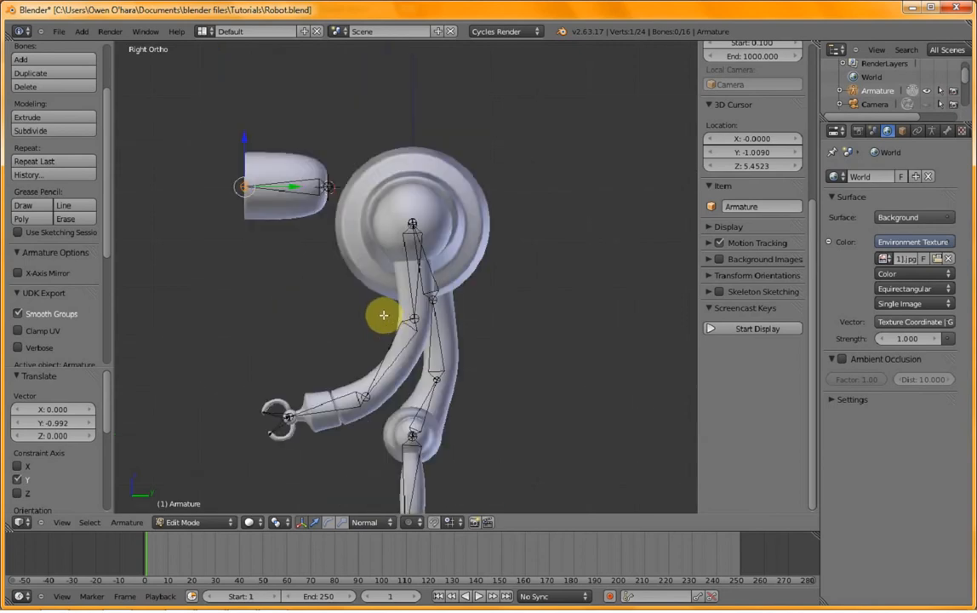
key("KP_1")
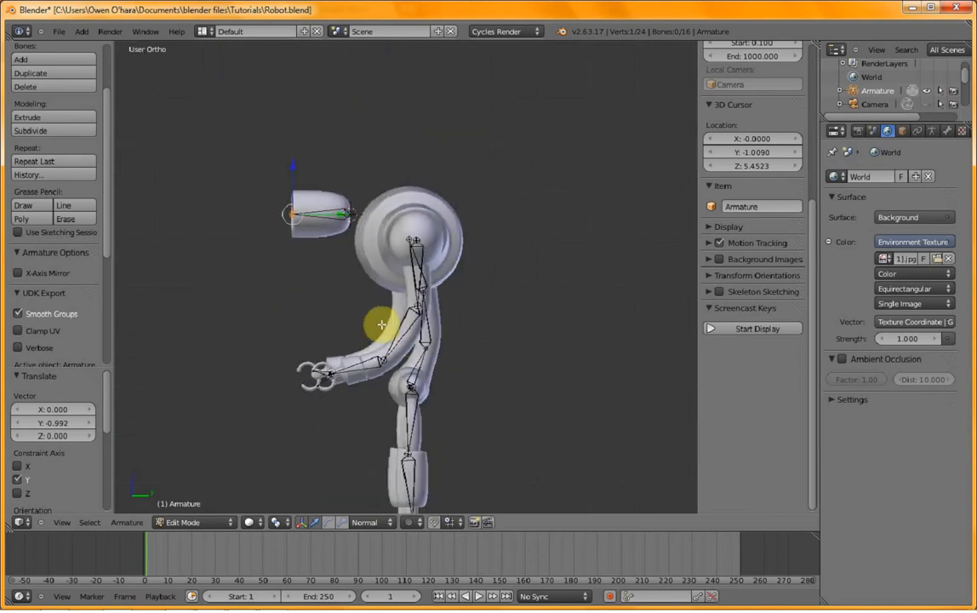
- Select the new bone inside the robot's head and rename it HEAD
scroll(748, 210, "up", 3)
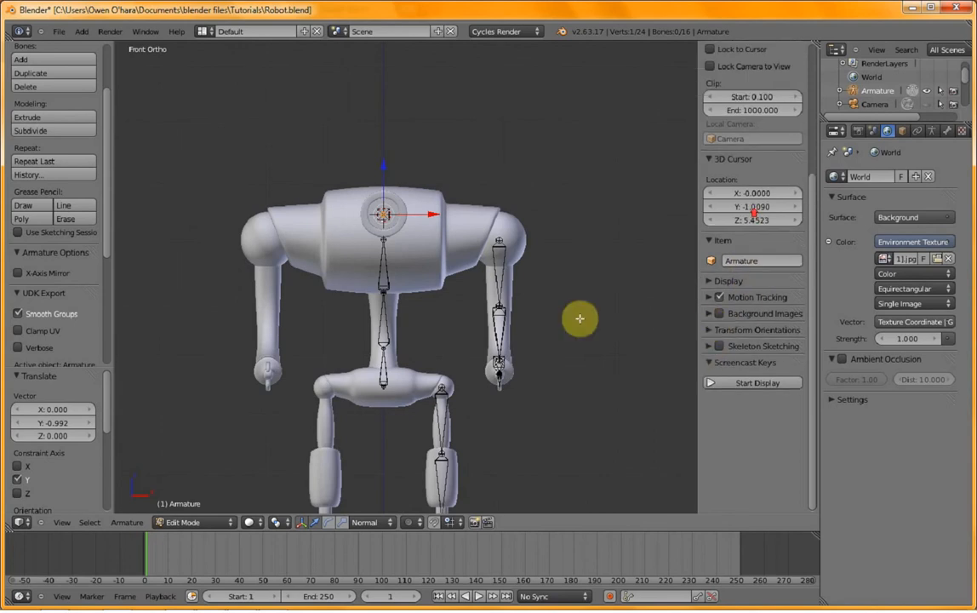
middle_click_drag(349, 264, 363, 253)
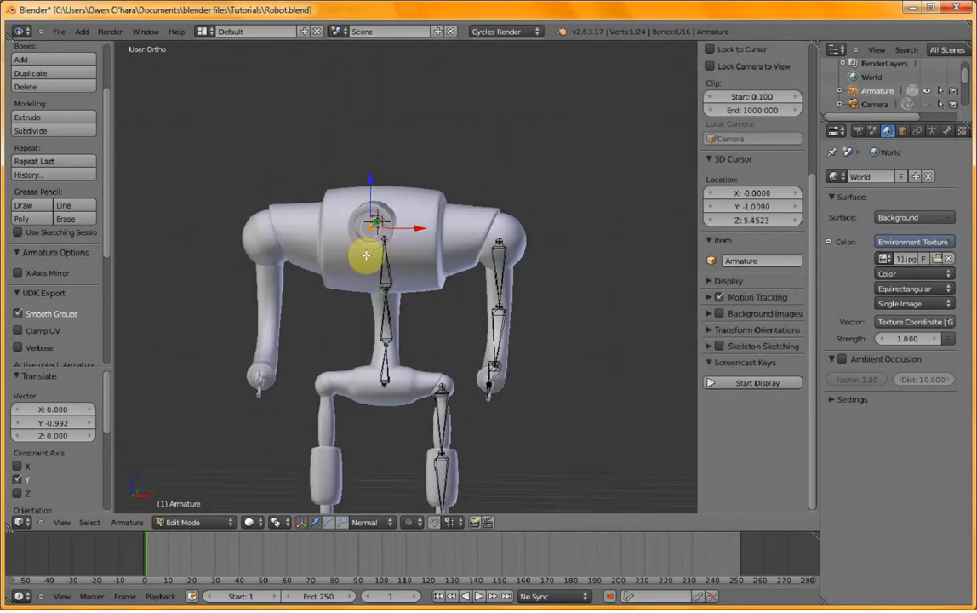
right_click(376, 220)
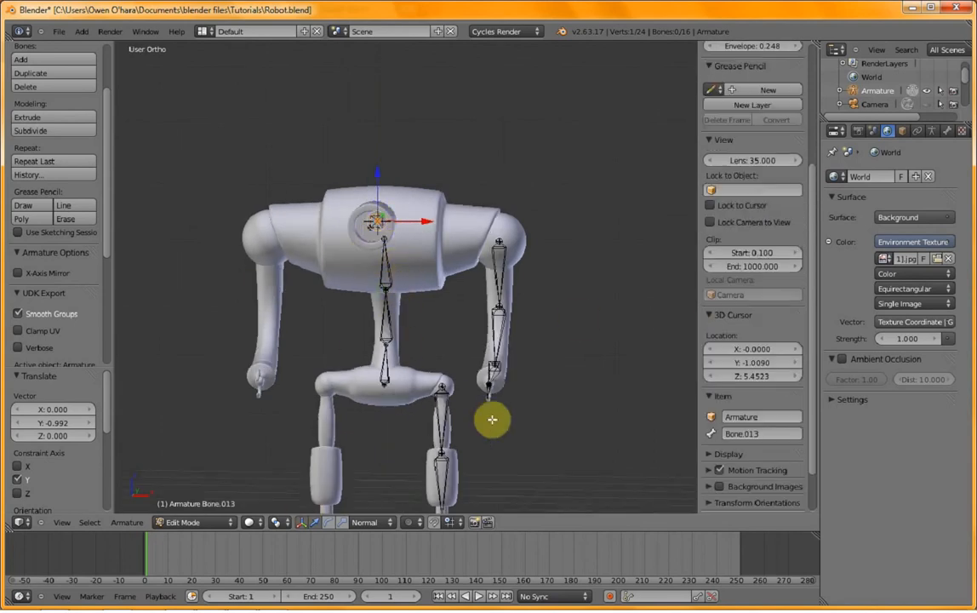
left_click(748, 433)
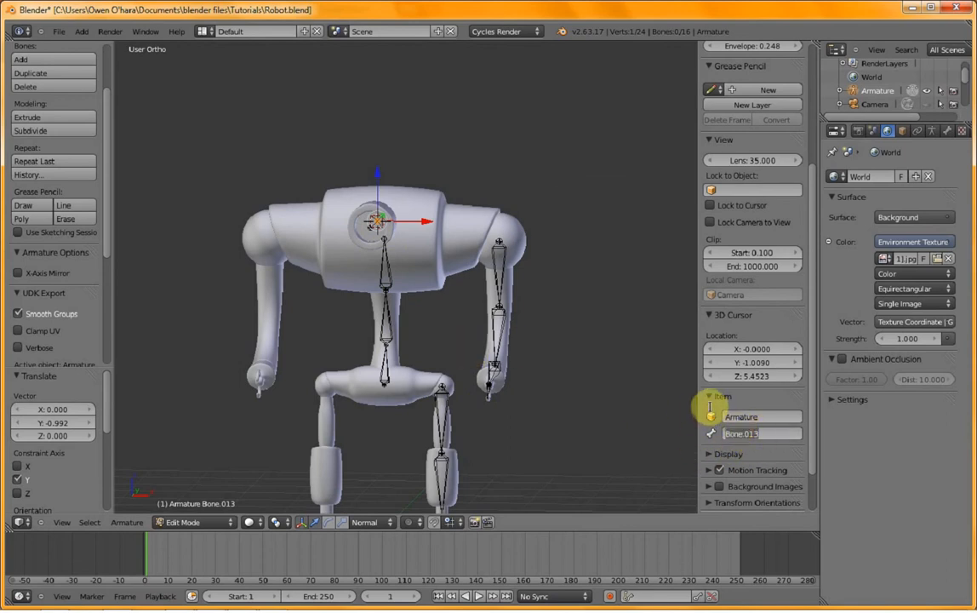
key("BackSpace")
type("HEAD")
key("Return")
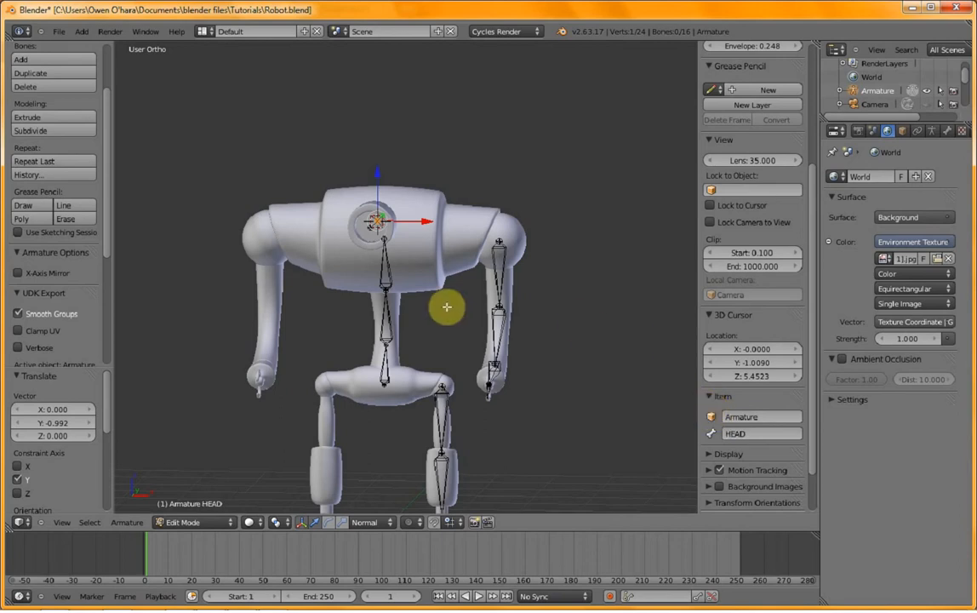
- Rename the uppermost bone of the central torso chain as CHEST
left_click(385, 272)
right_click(387, 274)
left_click(748, 434)
type("CHEST")
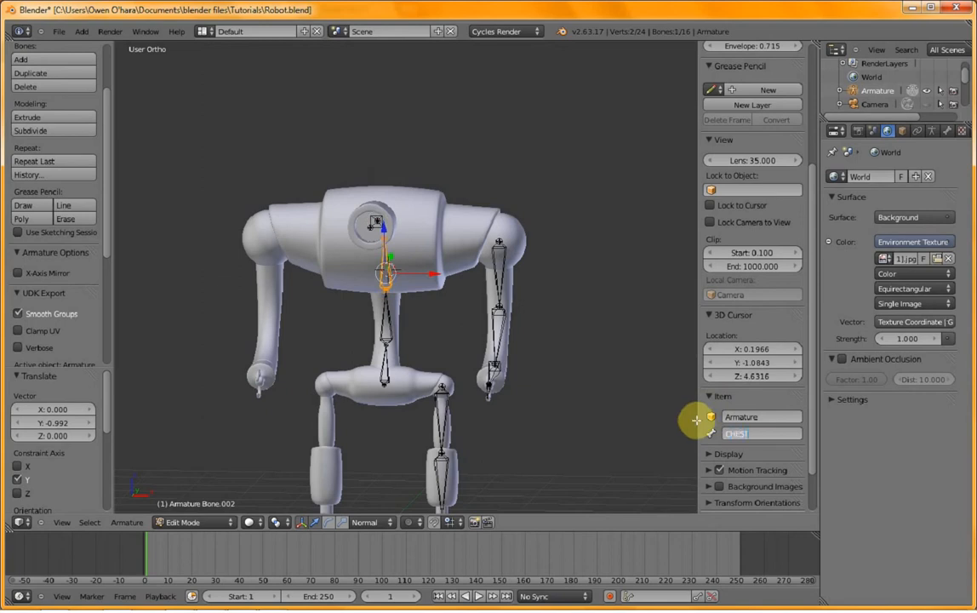
key("Return")
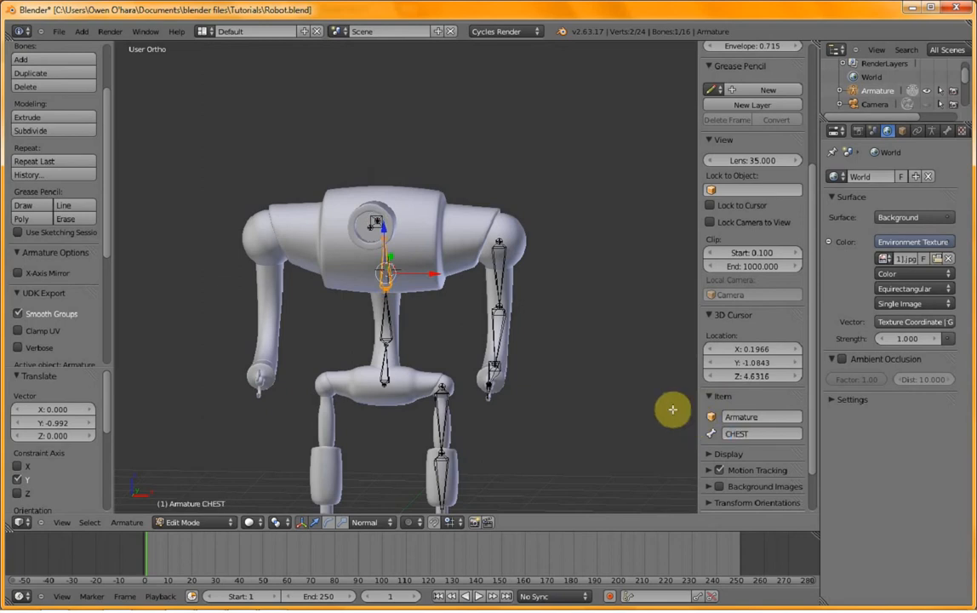
- Rename the middle bone of the torso chain, just below the chest bone, as SPINE
right_click(392, 321)
left_click(749, 433)
type("S")
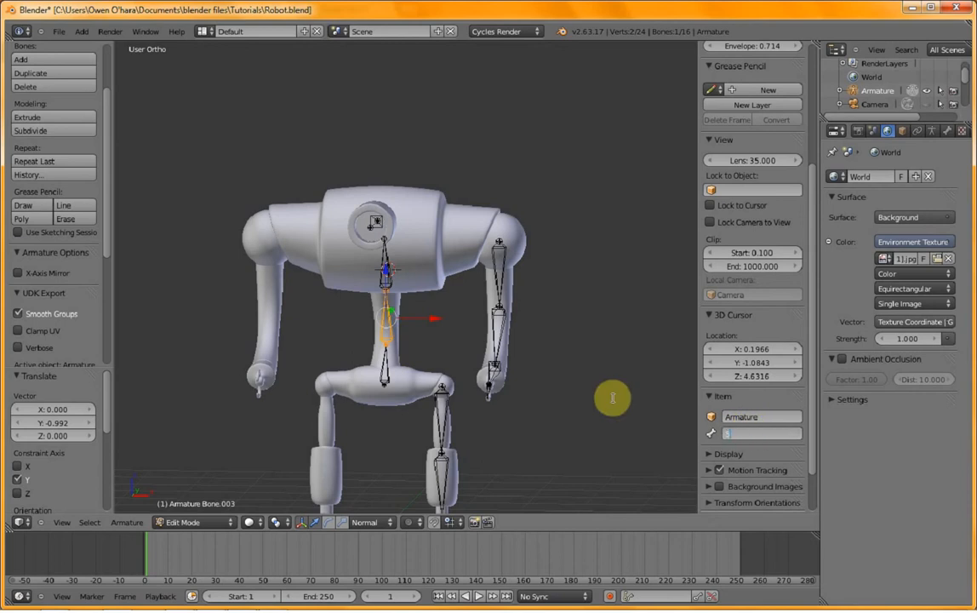
type("pINE")
key("Return")
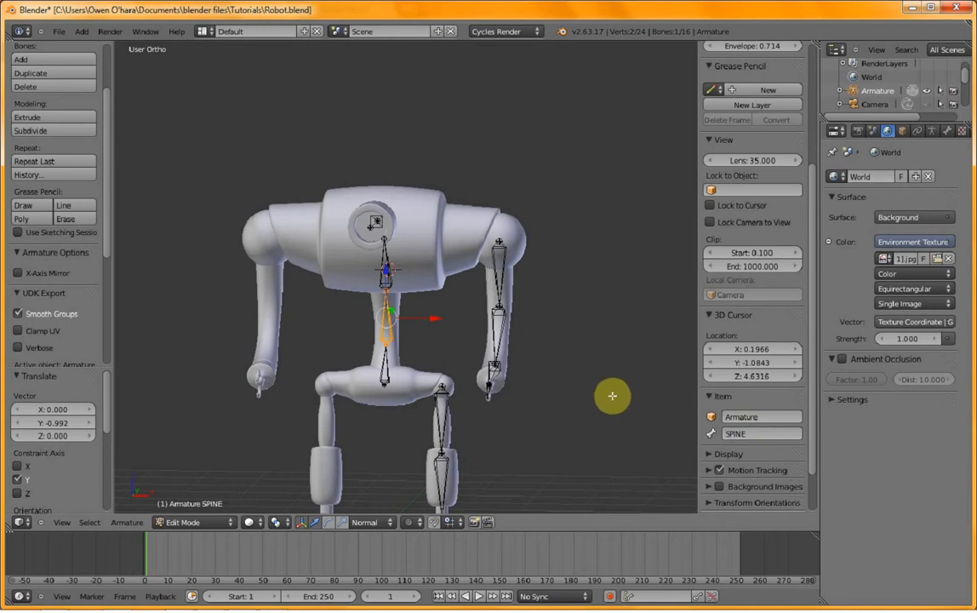
- Rename the lowest bone of the torso chain, inside the pelvis, as HIP
right_click(385, 361)
left_click(742, 433)
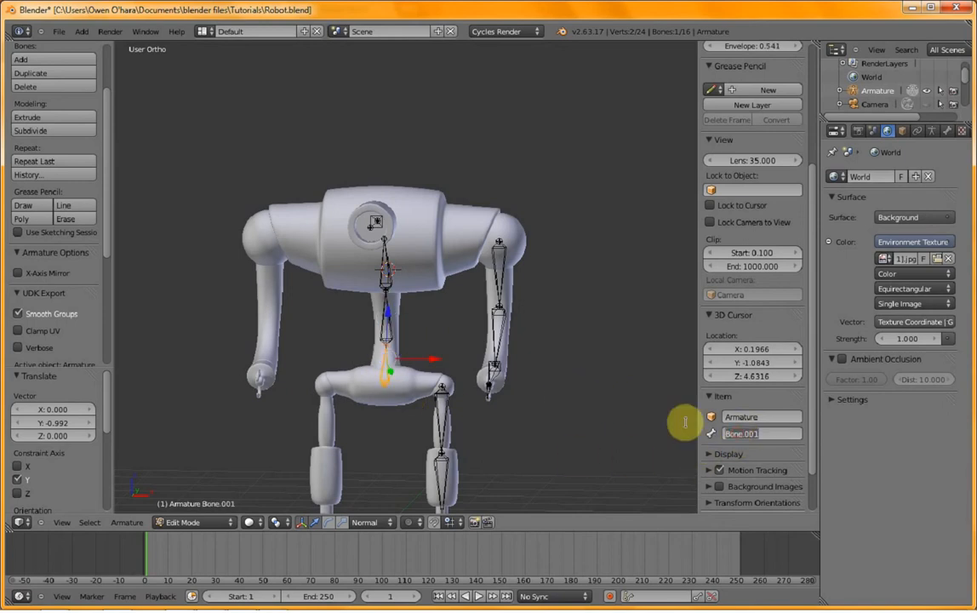
type("HIP")
key("Return")
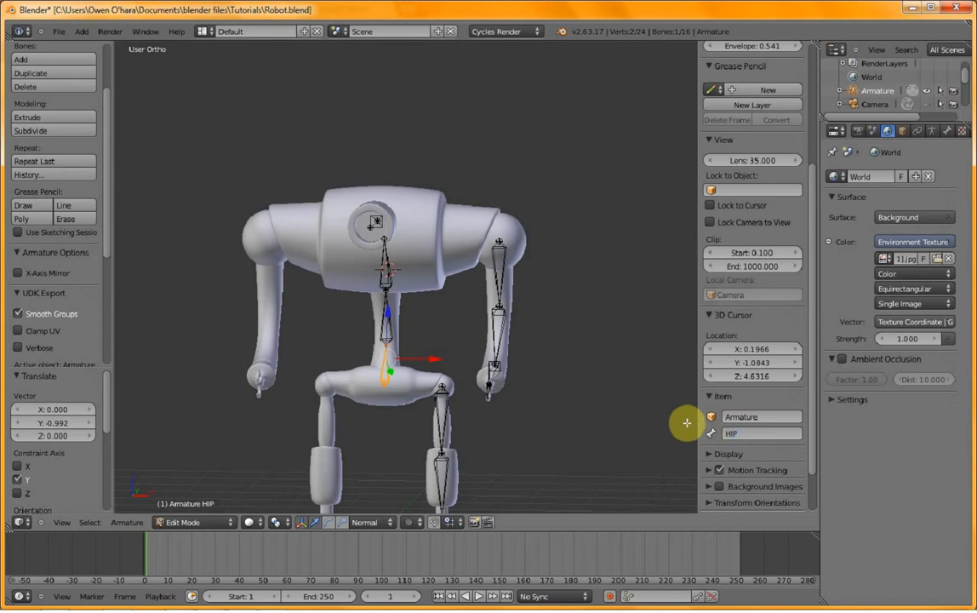
- Reveal the hidden bones of the armature
right_click(497, 268)
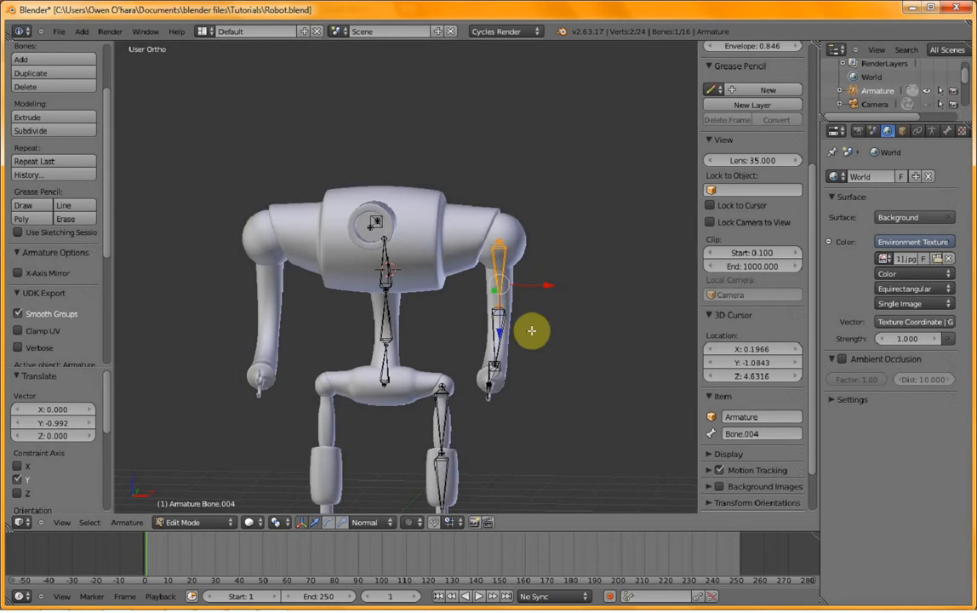
scroll(549, 343, "down", 1)
scroll(391, 447, "down", 1)
scroll(397, 454, "up", 1)
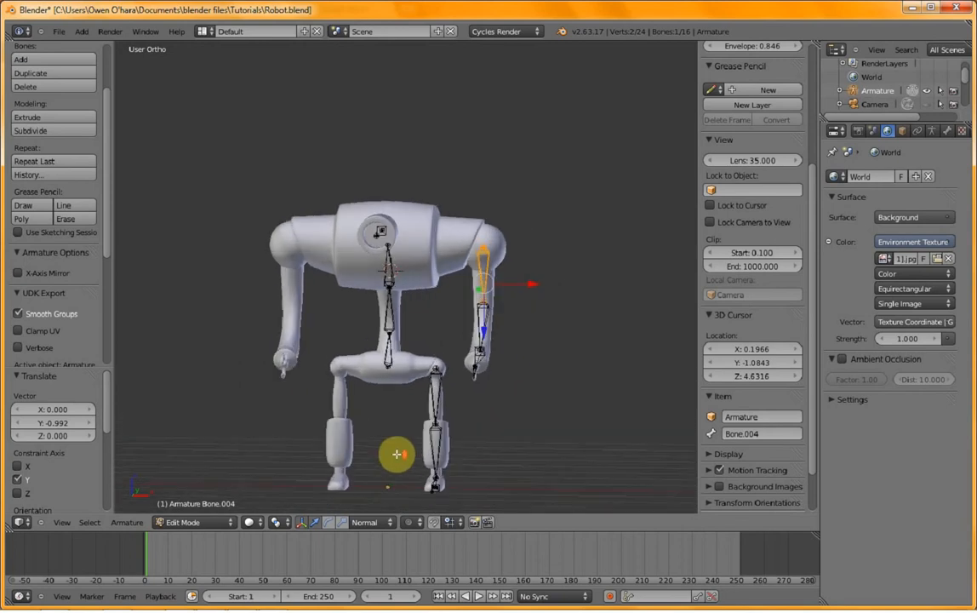
key("alt+h")
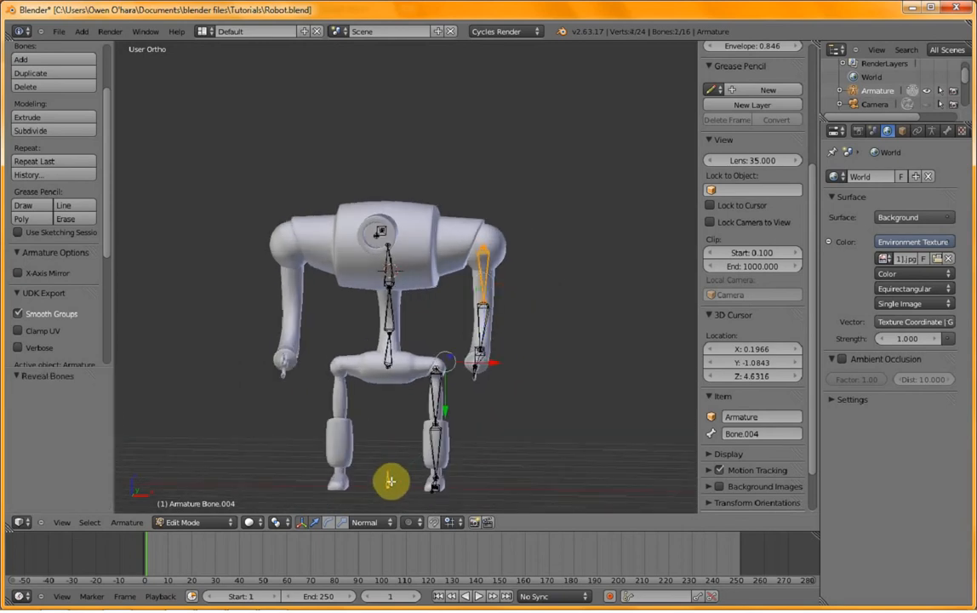
- Rename the small bone on the ground between the robot's feet as CONTROLLER
right_click(389, 480)
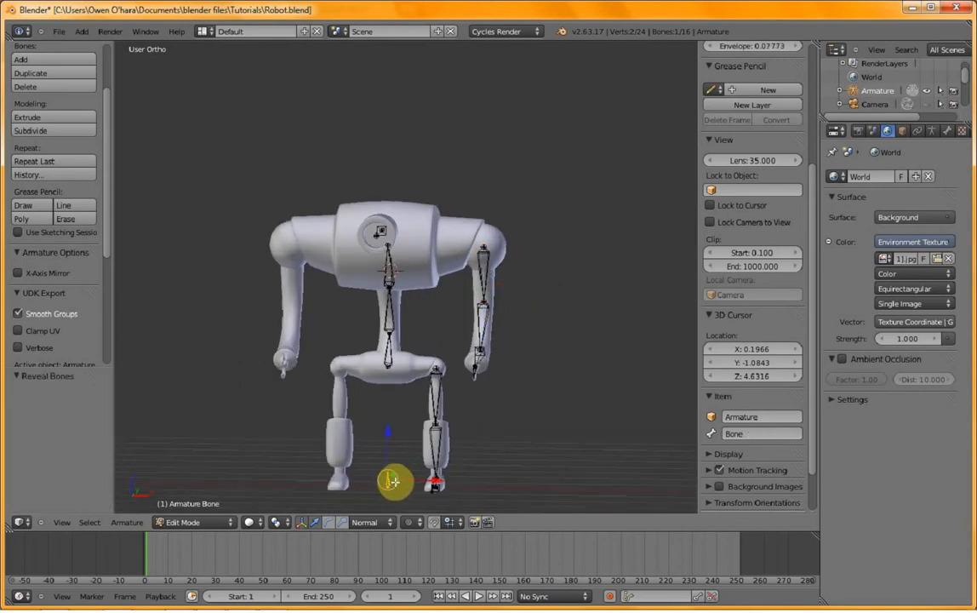
left_click(730, 434)
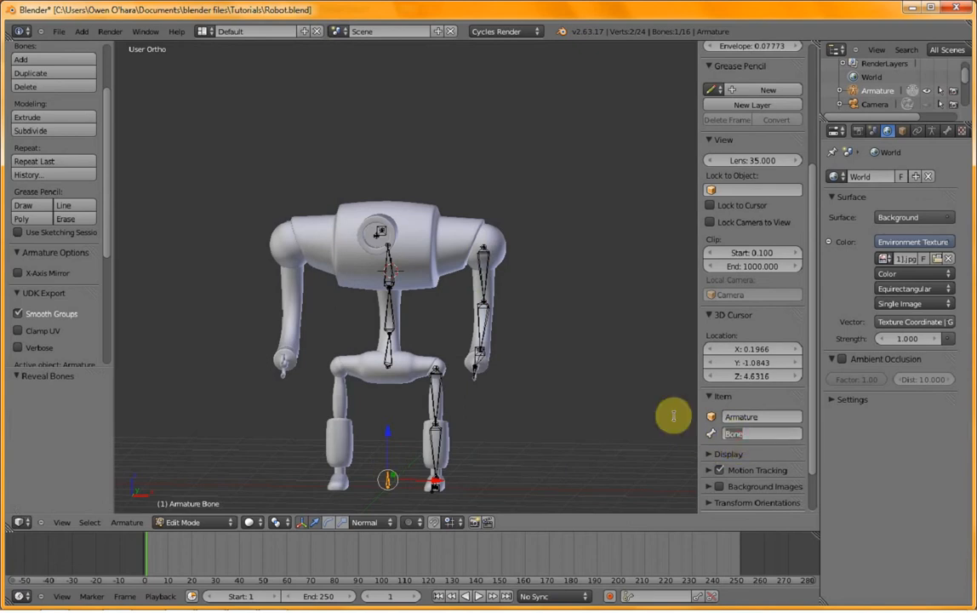
type("c")
type("ON")
type("TE")
type("OLL")
type("ER")
key("Return")
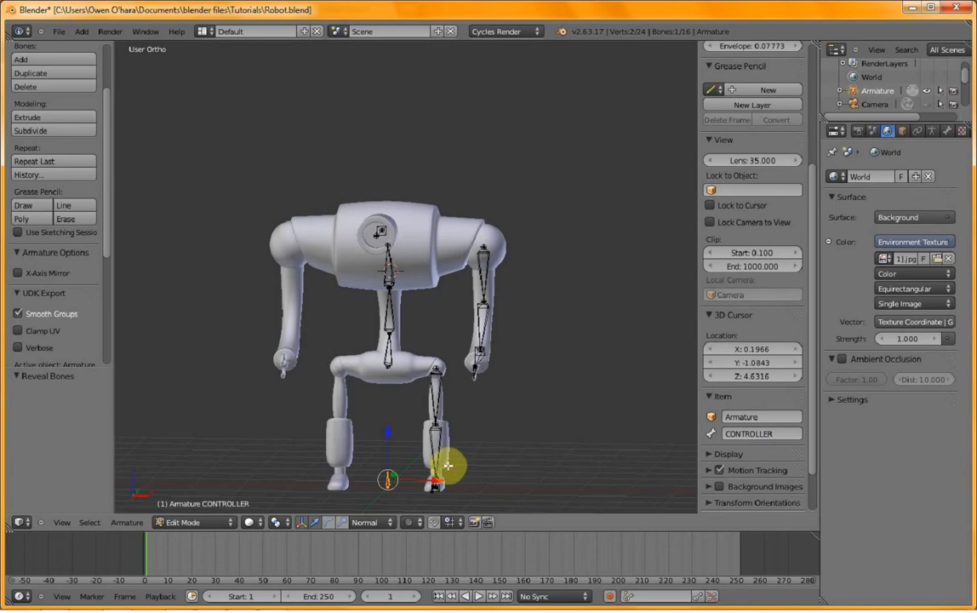
- Rename the thigh bone of the robot's left leg as LEG1_L
right_click(441, 394)
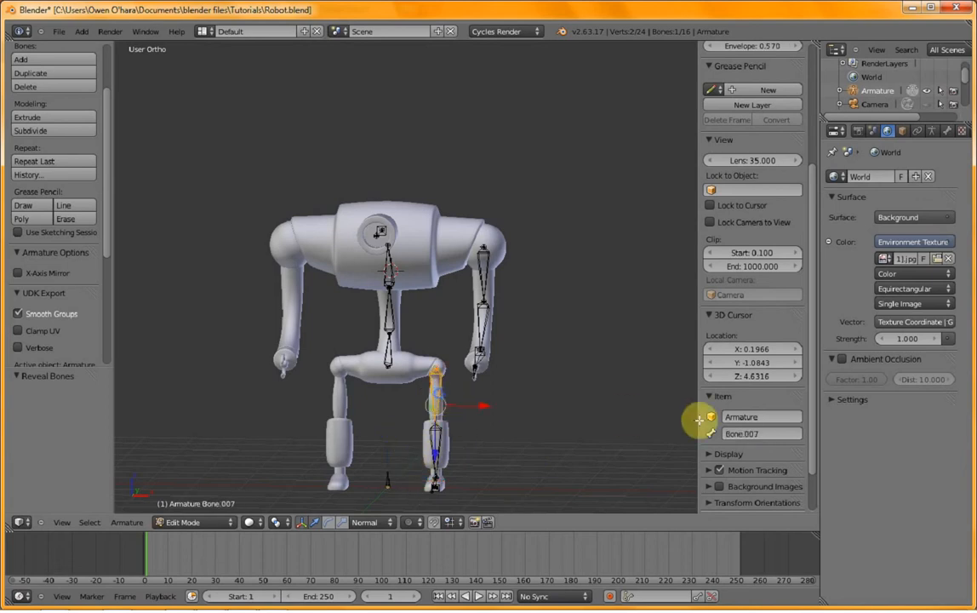
left_click(775, 432)
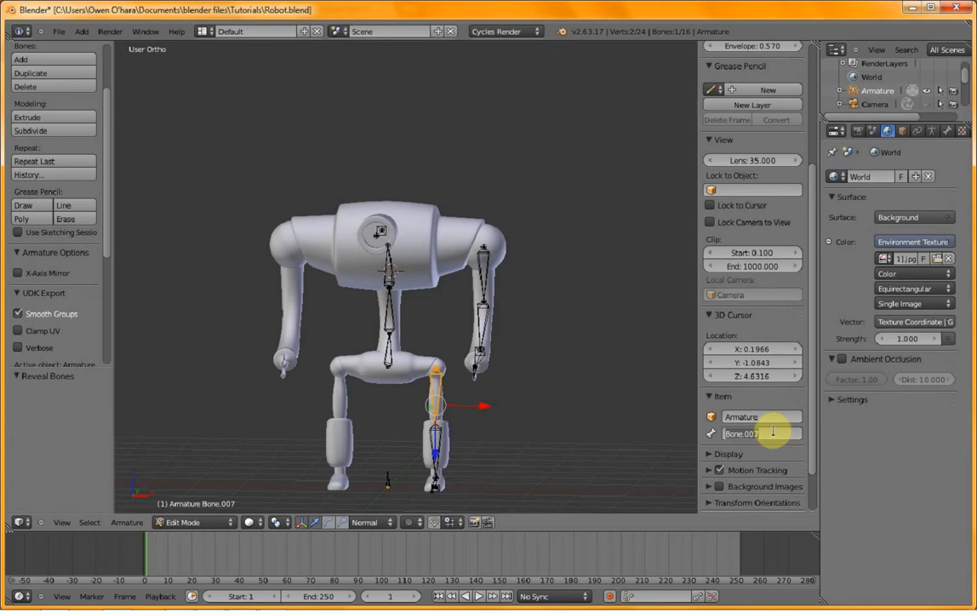
left_click(757, 416)
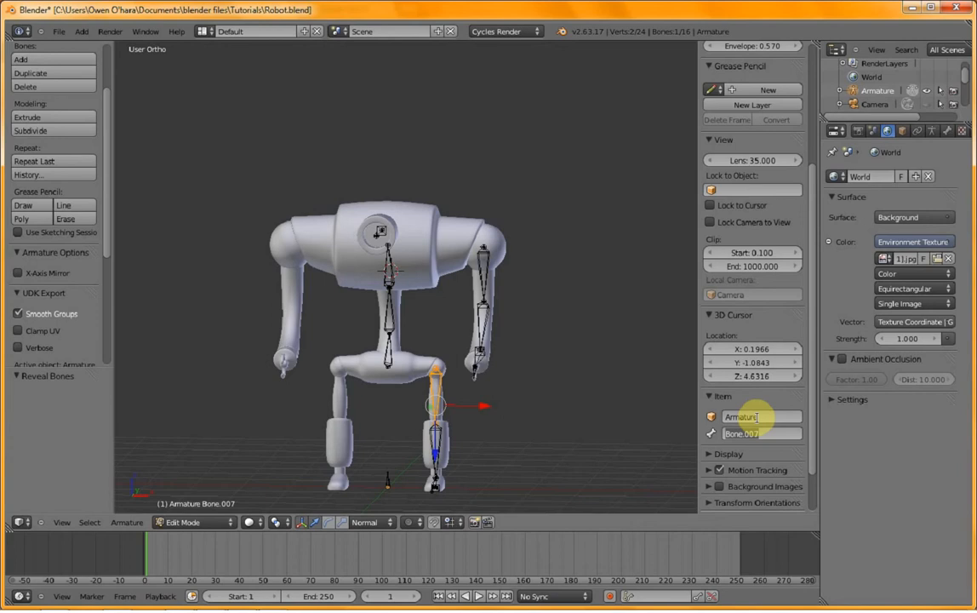
type("LEG1_L")
key("Return")
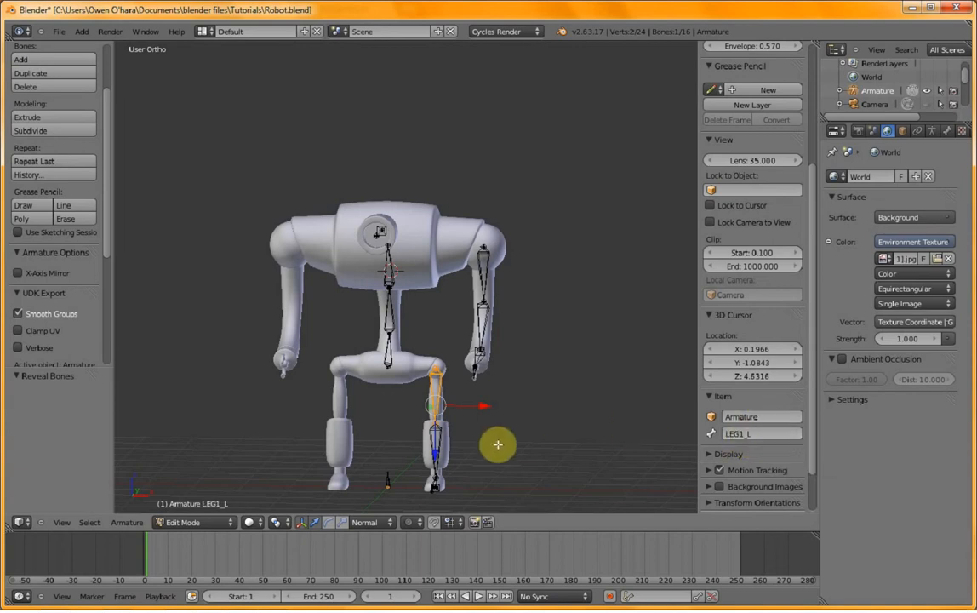
- Rename the shin bone of the robot's left leg as LEG2_L
right_click(432, 449)
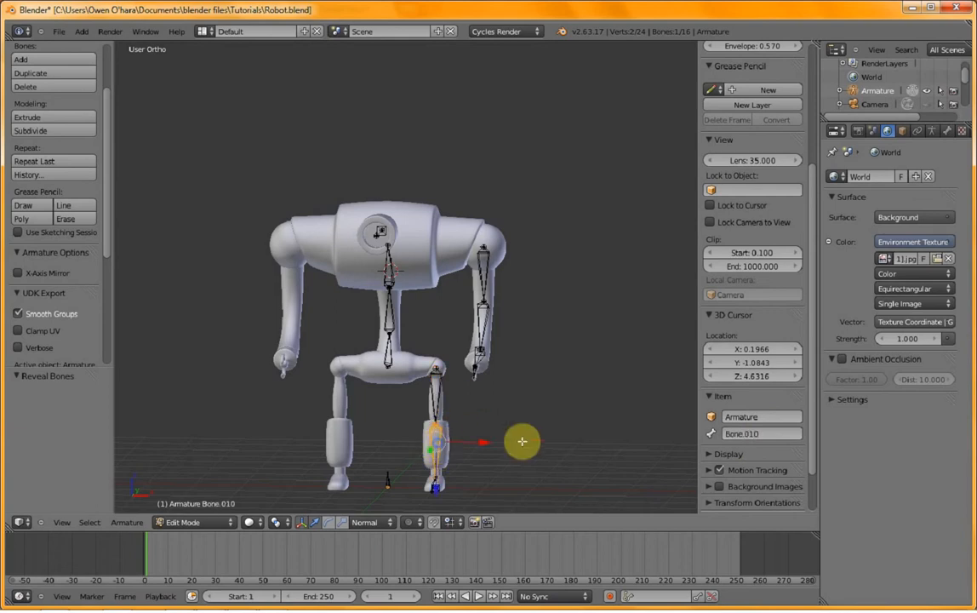
left_click(777, 434)
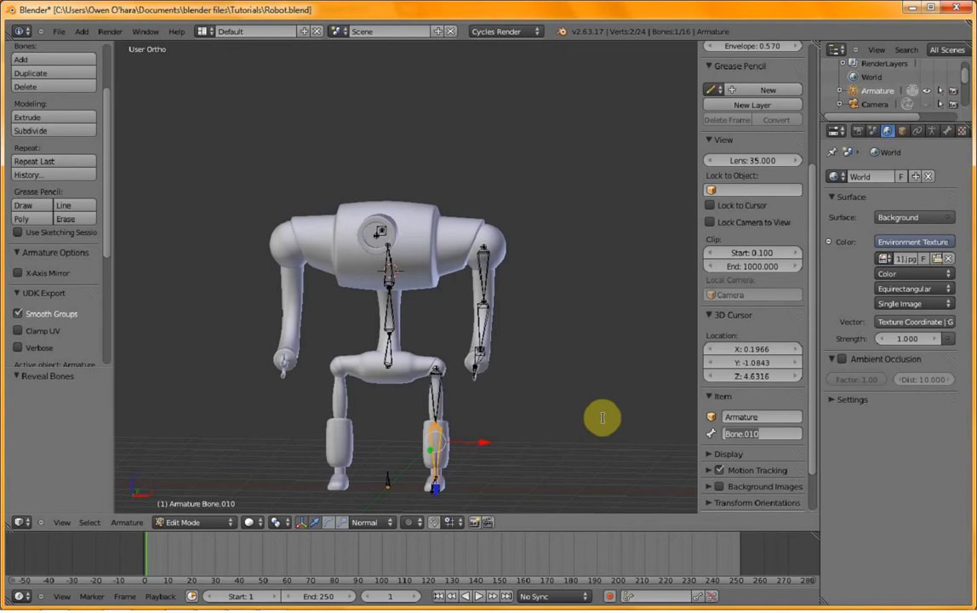
type("LEG2_L")
key("Return")
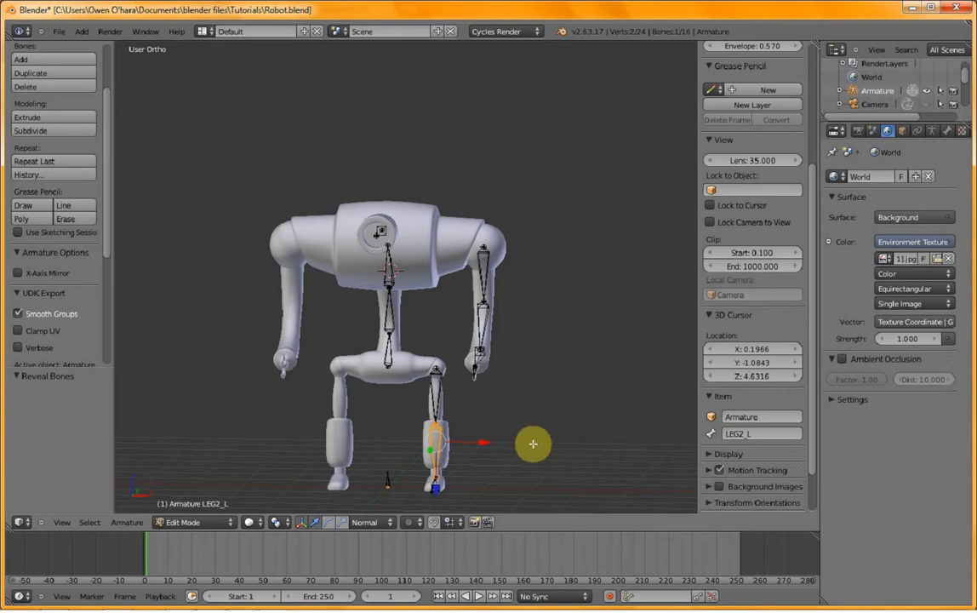
- Rename the upper bone of the robot's left arm, below the shoulder, as ARM1_L
scroll(539, 399, "up", 3)
right_click(537, 202)
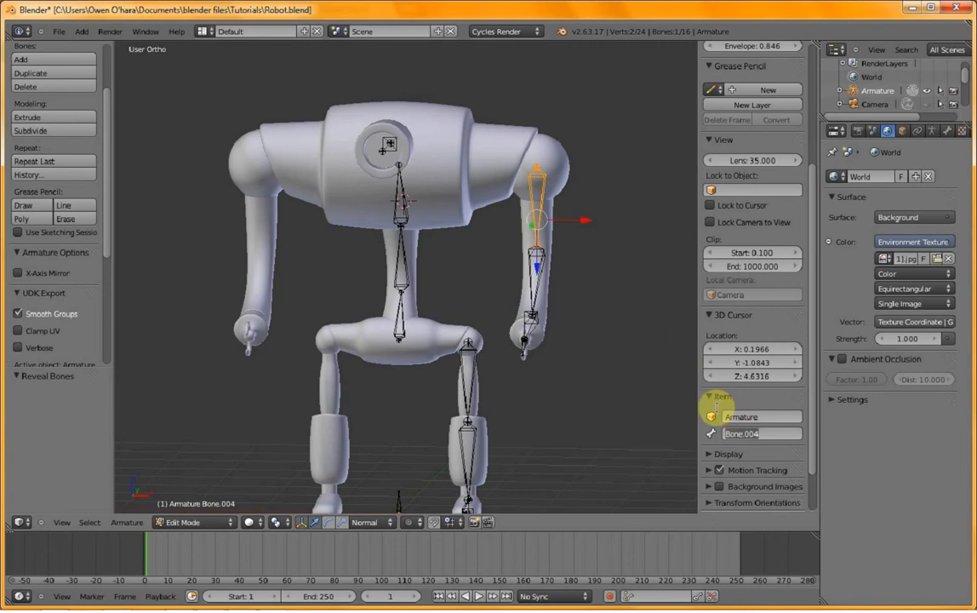
type("ARM2")
key("BackSpace")
type("1_L")
- Rename the second bone of the robot's left arm as ARM2_L
right_click(529, 277)
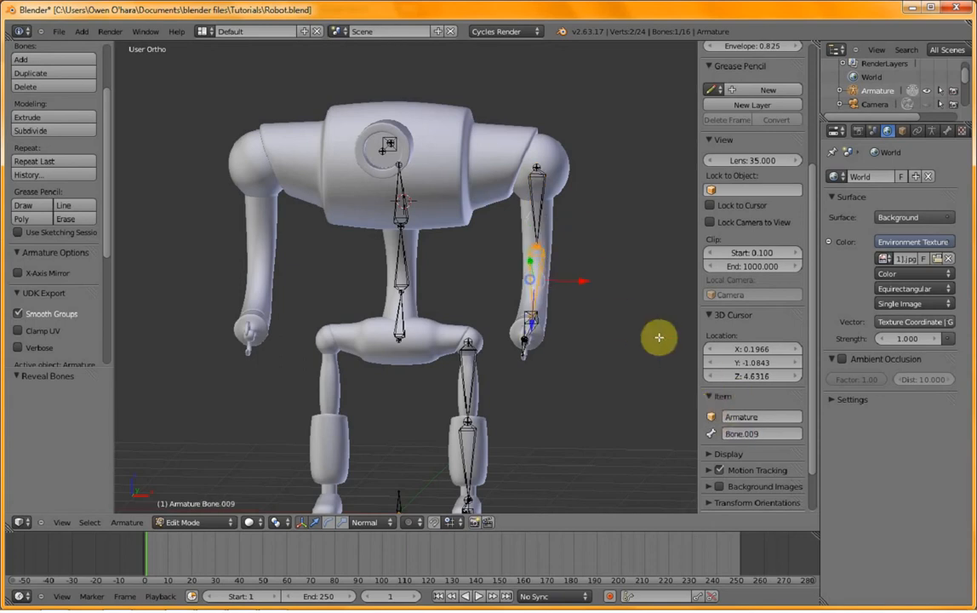
left_click(725, 431)
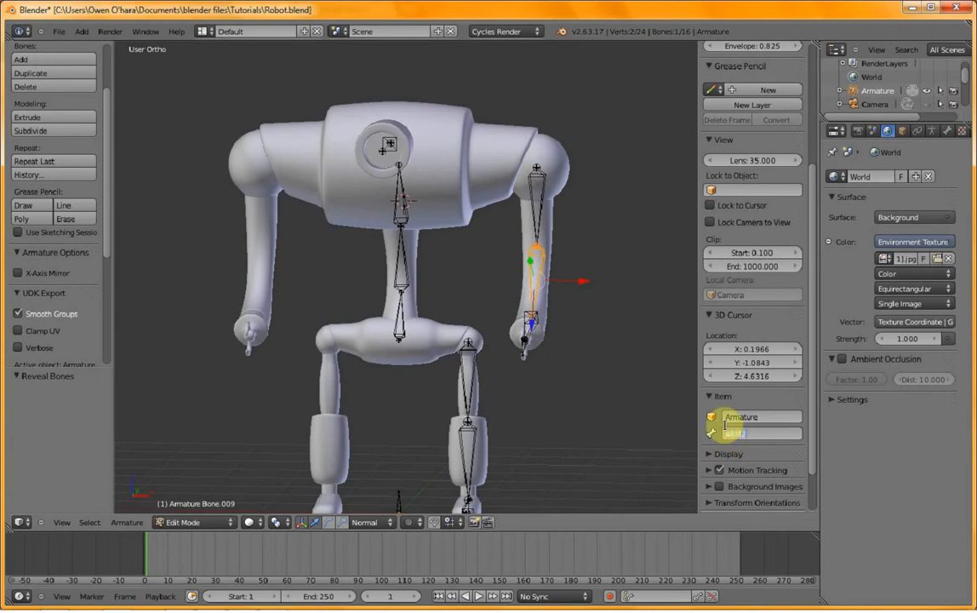
type("ARM2_L")
key("Return")
- Rename the third bone of the robot's left arm, just before the claw, as ARM3_L
middle_click_drag(592, 356, 465, 375)
right_click(483, 344)
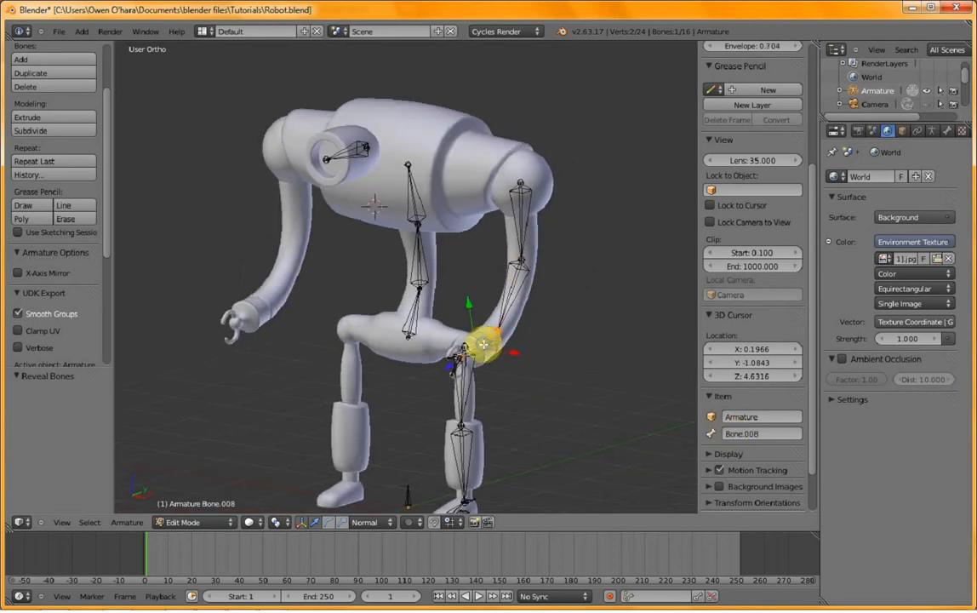
left_click(762, 432)
type("AR")
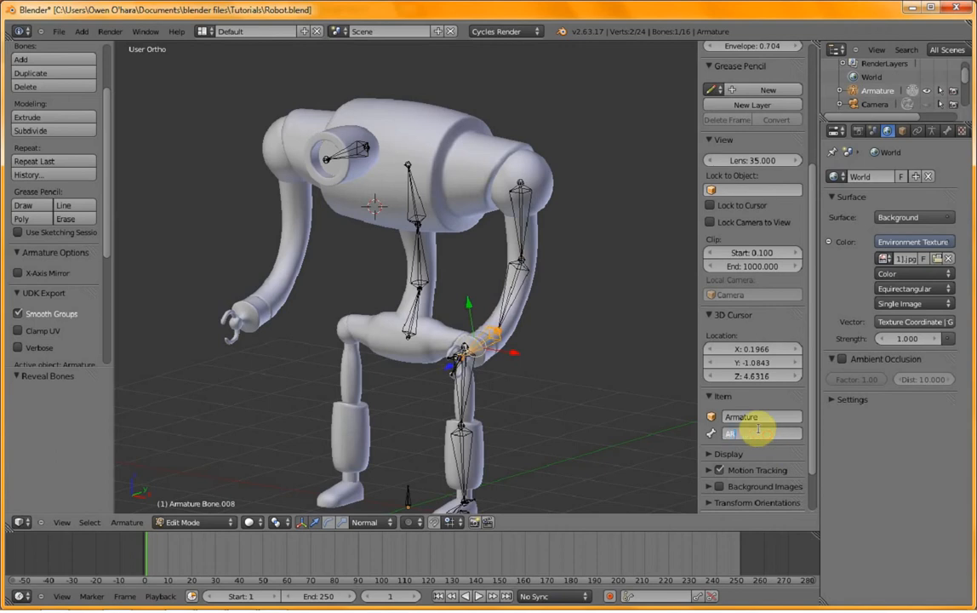
type("M3_L")
key("Return")
- Rename the left hand's upper claw bone as TOPCLAW_L and its lower claw bone as BOTTOMCLAW_L
middle_click_drag(500, 377, 398, 390)
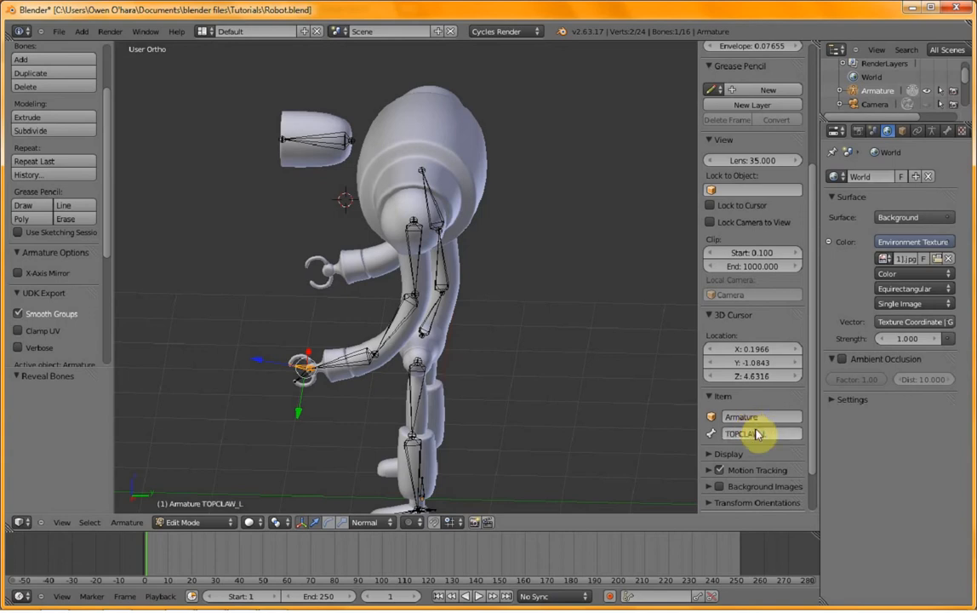
right_click(303, 373)
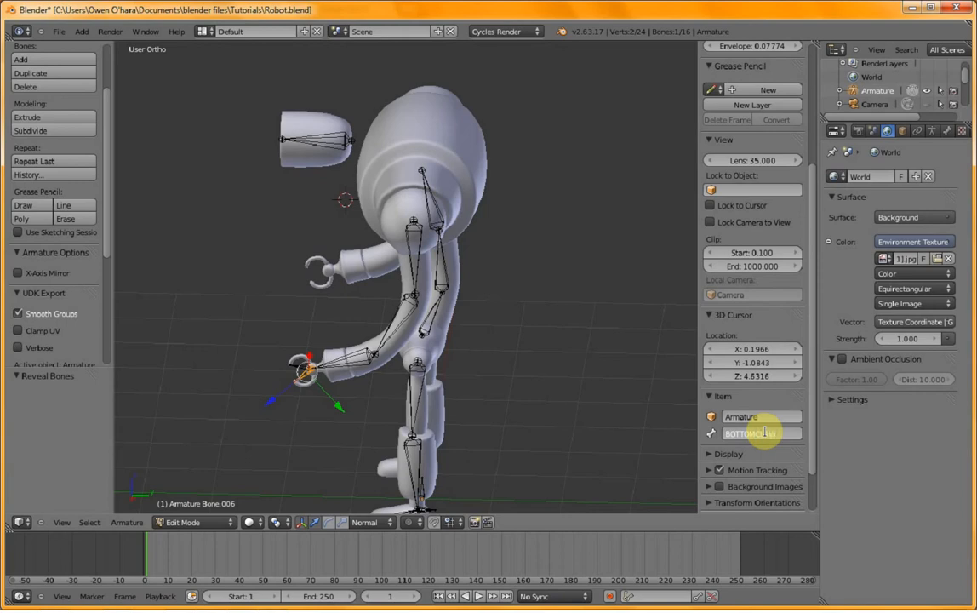
key("Return")
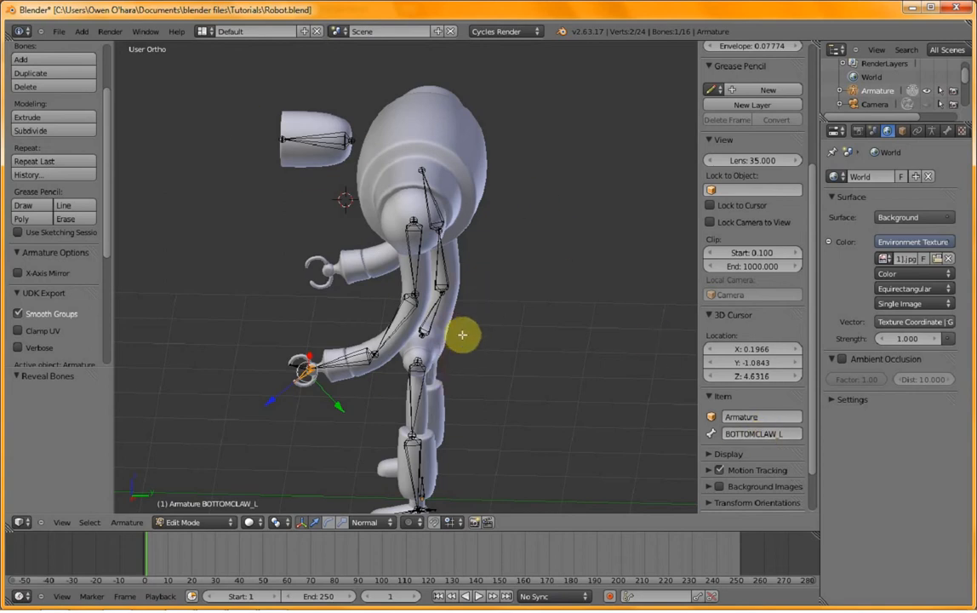
- Switch the armature's bone display style to B-Bone in its armature data settings
middle_click_drag(414, 408, 709, 276)
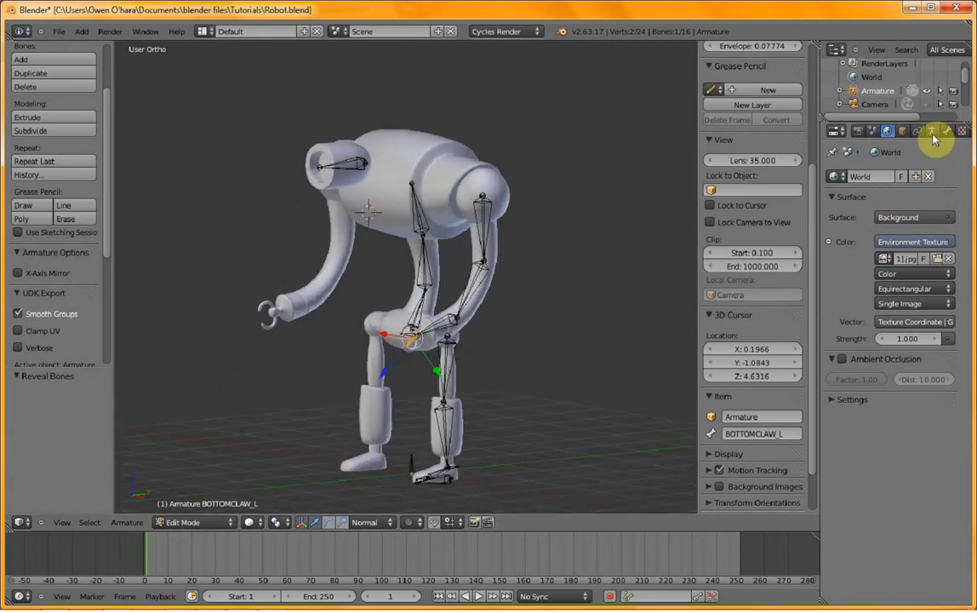
left_click(903, 130)
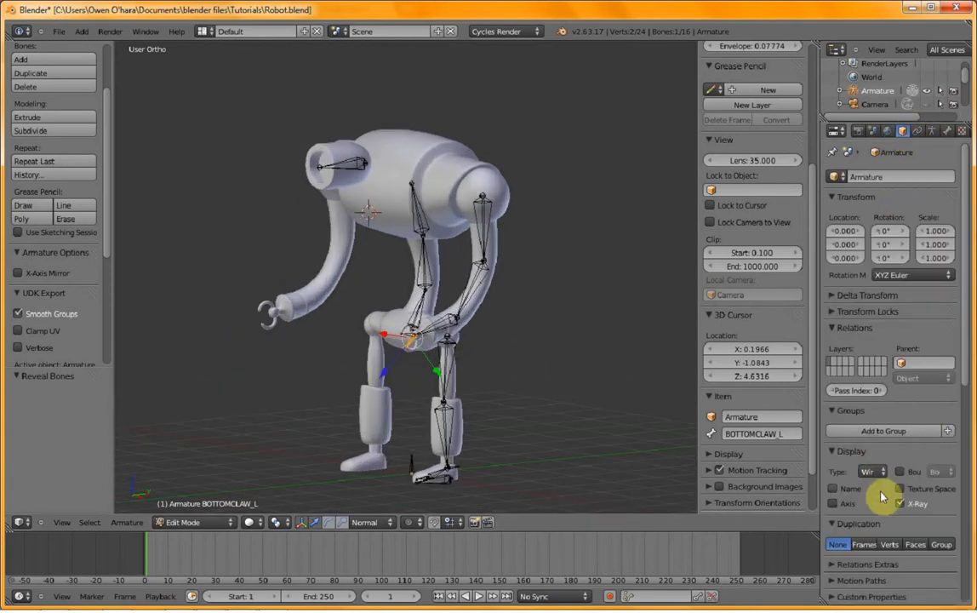
left_click(932, 131)
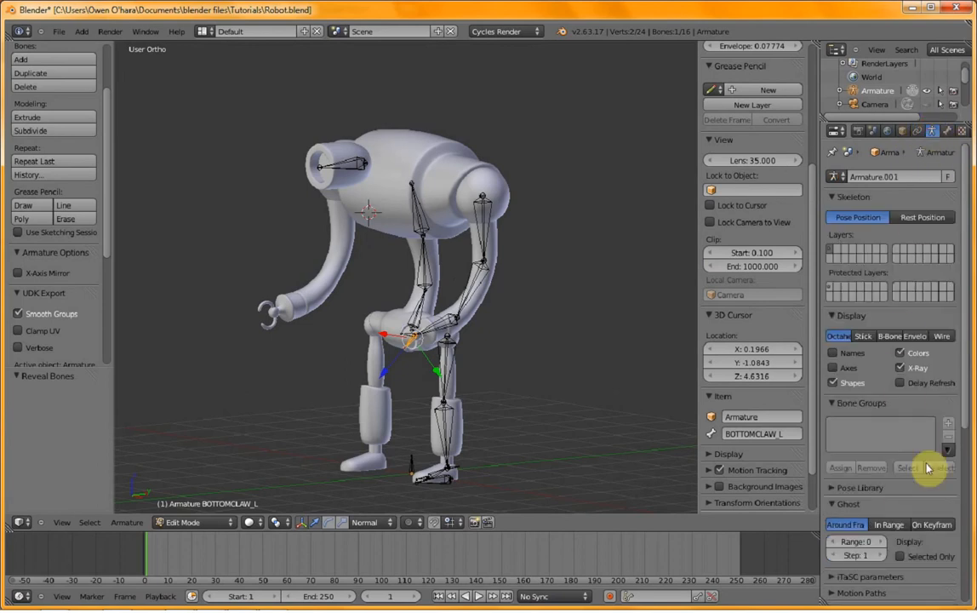
left_click(889, 336)
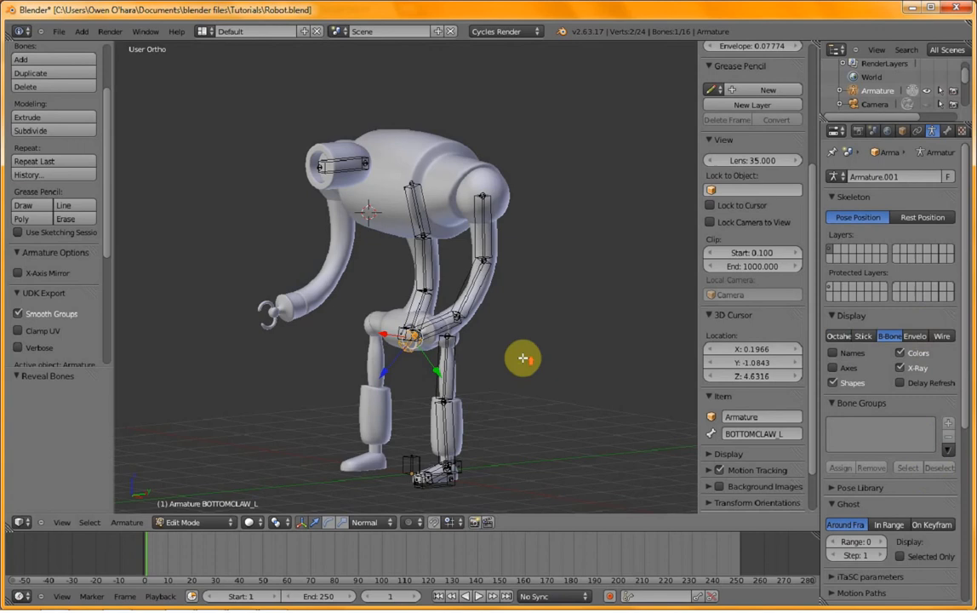
- Thicken the HEAD bone's B-Bone display by a factor of about 2.85 to fill the head cylinder
scroll(524, 356, "up", 3)
middle_click_drag(524, 356, 535, 409)
key("KP_1")
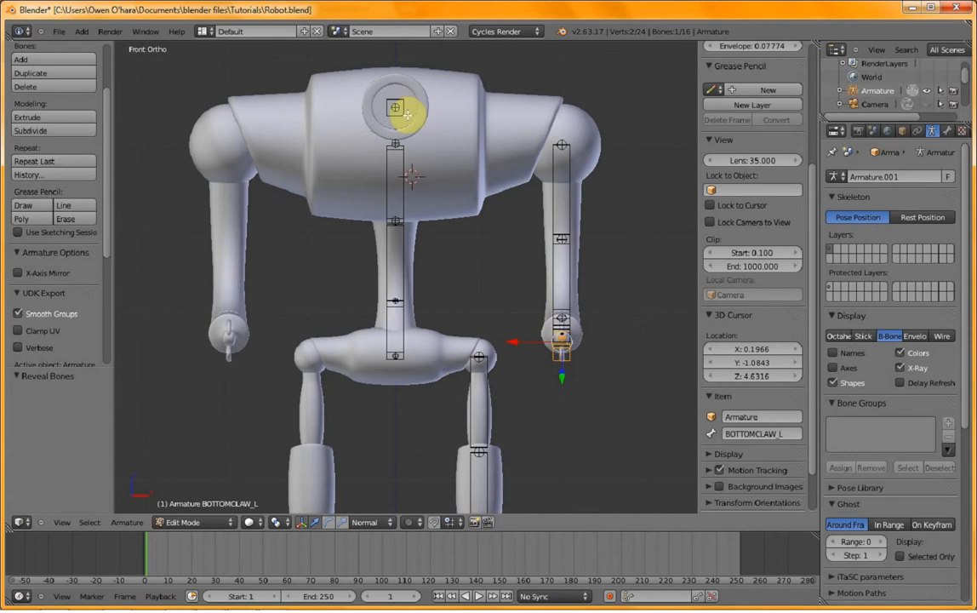
right_click(405, 109)
middle_click_drag(480, 127, 374, 166)
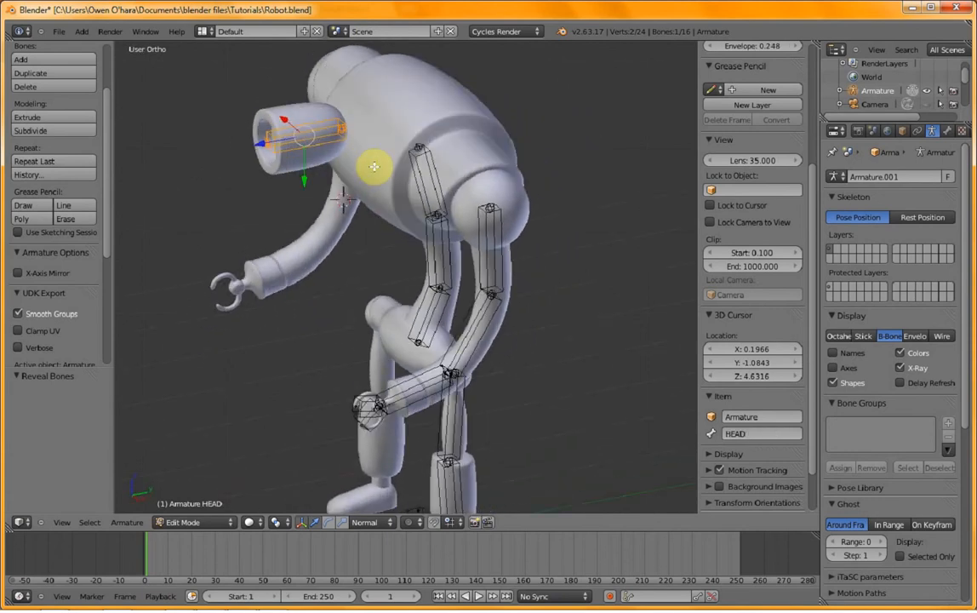
key("ctrl+alt+s")
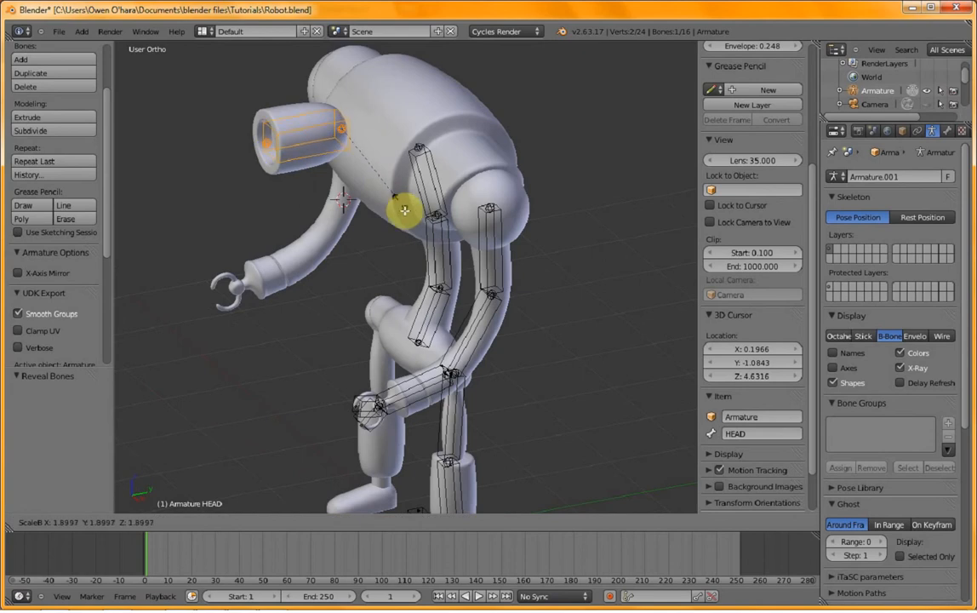
left_click(355, 223)
- Scale the CHEST bone's B-Bone display size along X by a factor of about 3.9
middle_click_drag(356, 223, 429, 185)
right_click(406, 185)
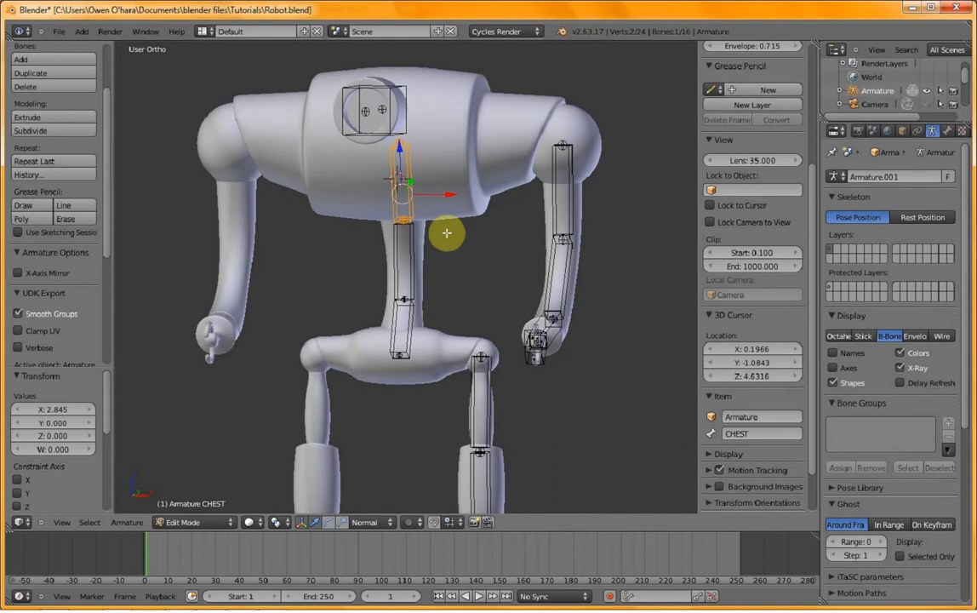
middle_click_drag(419, 209, 446, 215)
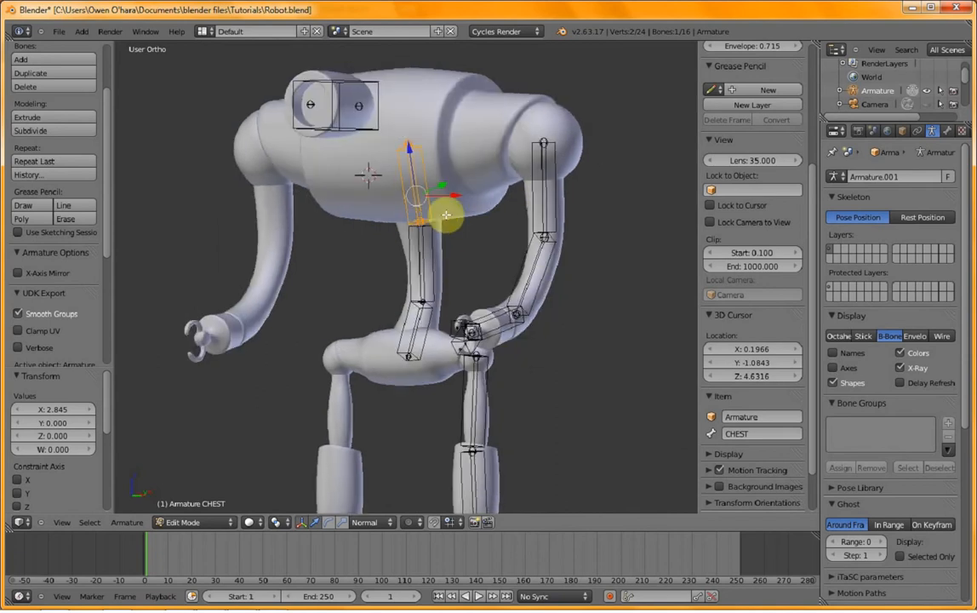
key("ctrl+alt+s")
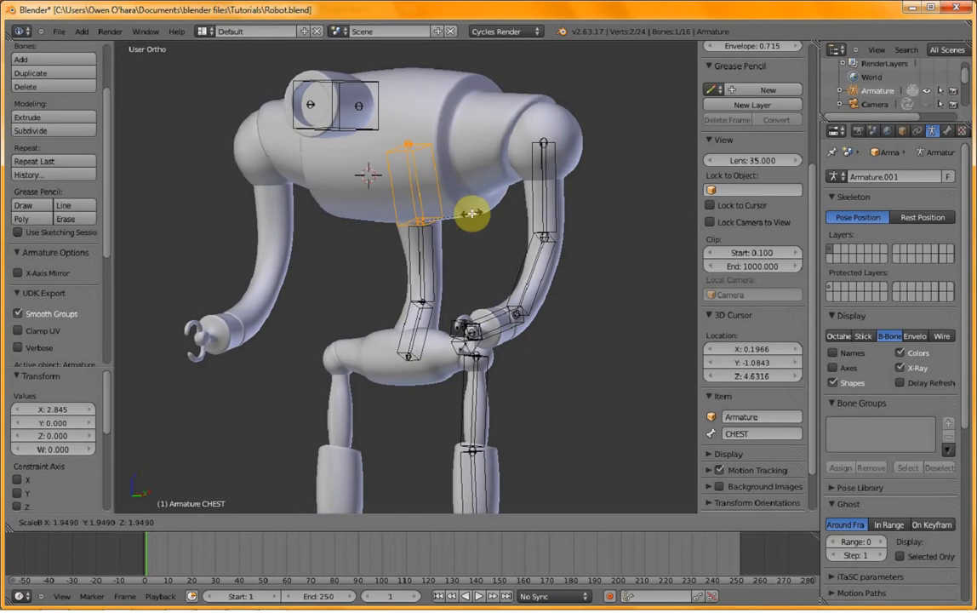
key("x")
left_click(524, 219)
- Adjust the HIP bone's B-Bone thickness, scaling it up by about 1.61 and back down by about 0.81
middle_click_drag(456, 279, 515, 280)
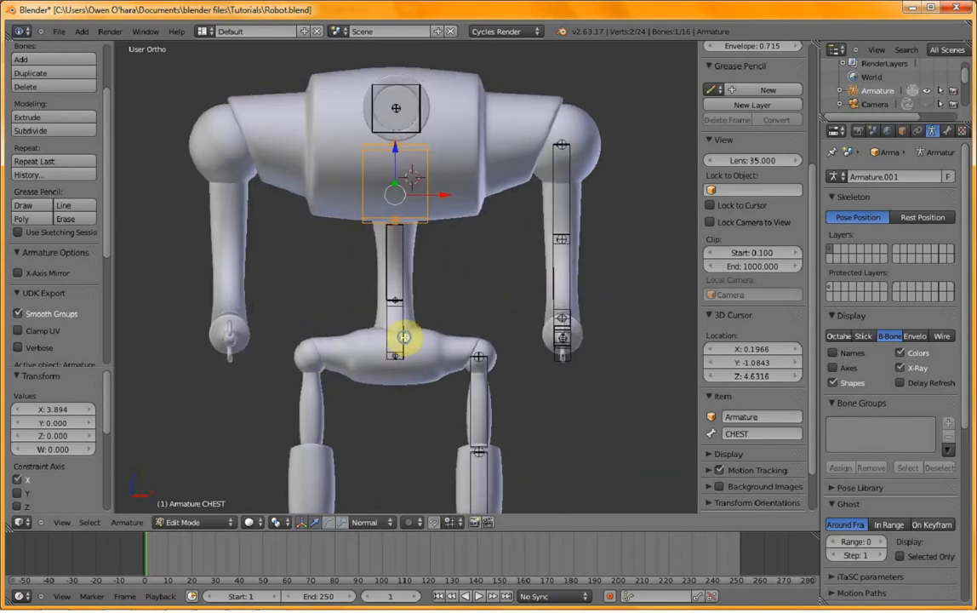
right_click(405, 338)
key("ctrl+alt+s")
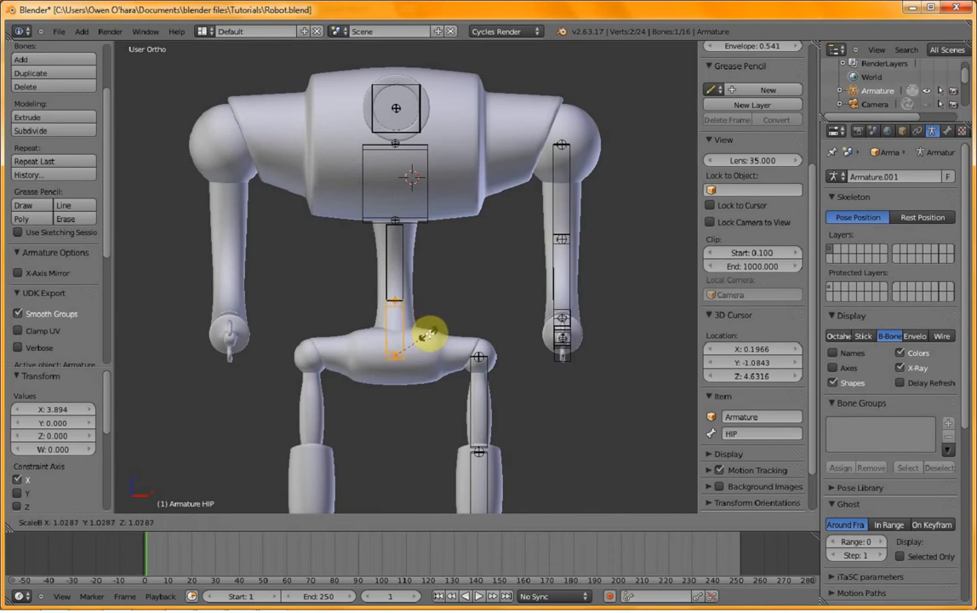
left_click(445, 324)
middle_click_drag(447, 321, 406, 375)
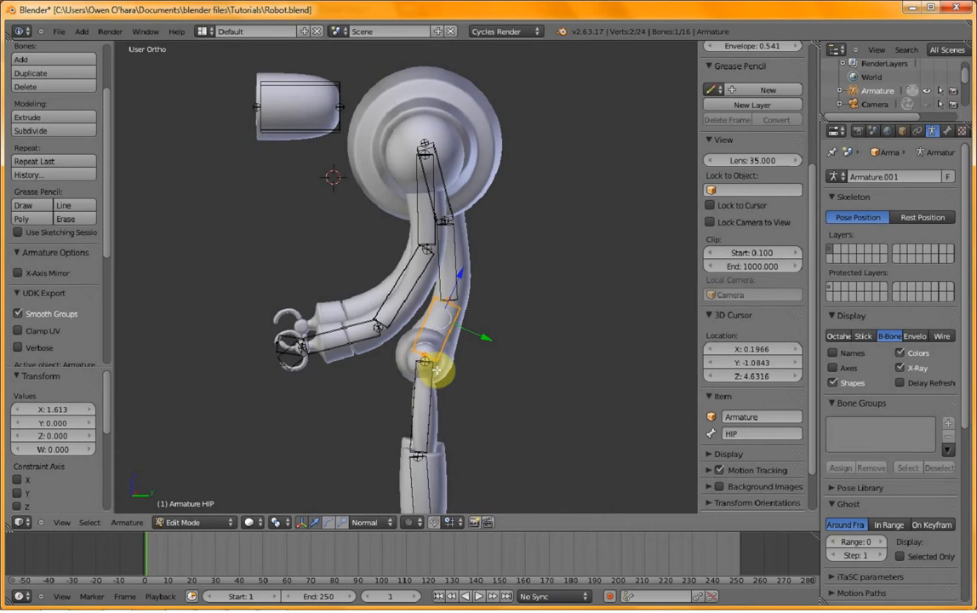
key("ctrl+alt+s")
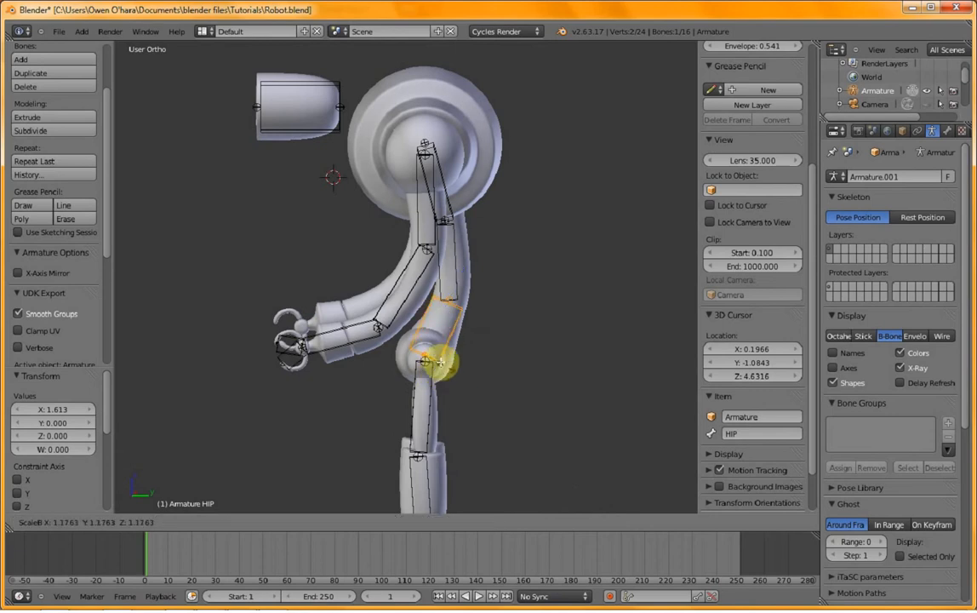
left_click(439, 363)
- Thin the B-Bone display of both left claw bones together to about 0.25 of their size
middle_click_drag(467, 334, 587, 337)
middle_click_drag(561, 260, 306, 350)
right_click(307, 352)
right_click(315, 380)
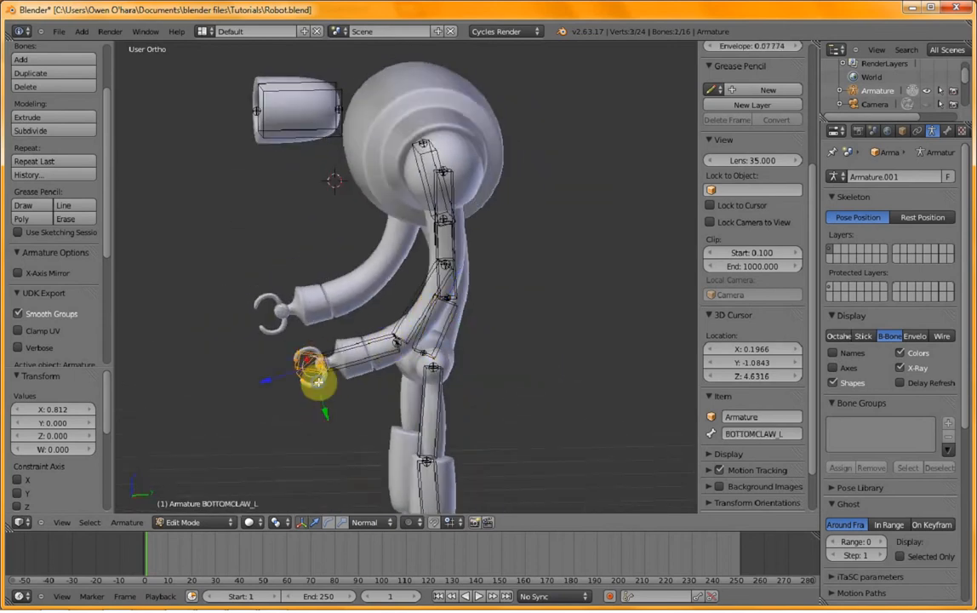
key("ctrl+alt+s")
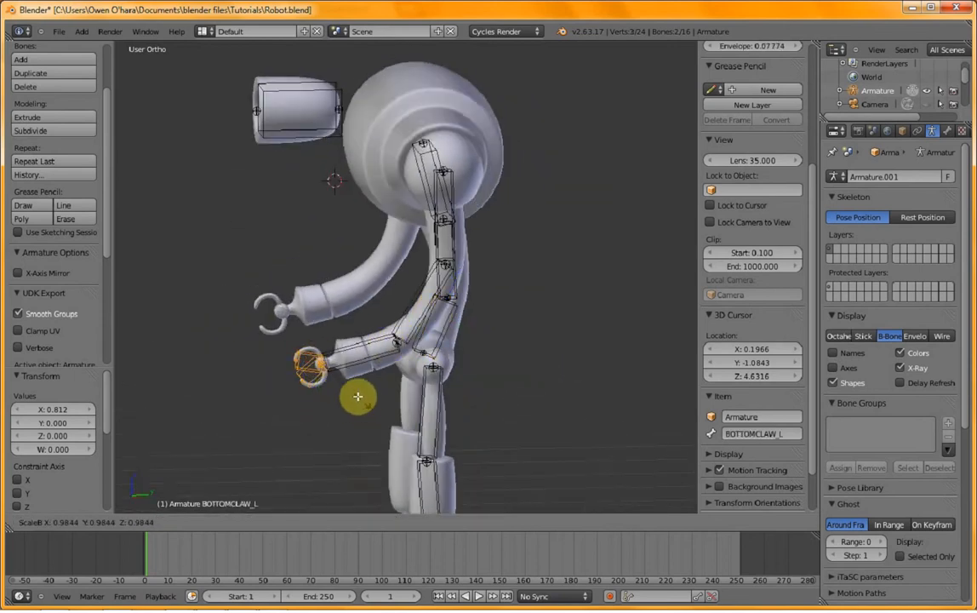
left_click(334, 371)
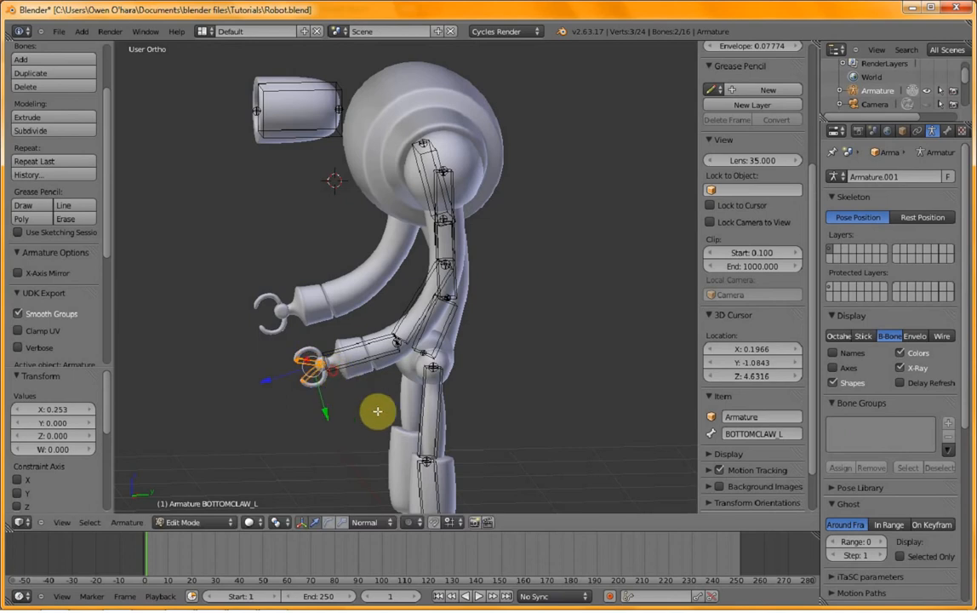
- Lower the CONTROLLER bone by 0.126 along Z and enlarge its B-Bone display by about 16.8 into a wide base plate around the feet
scroll(403, 393, "down", 3)
scroll(414, 402, "up", 3)
middle_click_drag(414, 402, 403, 244, "shift")
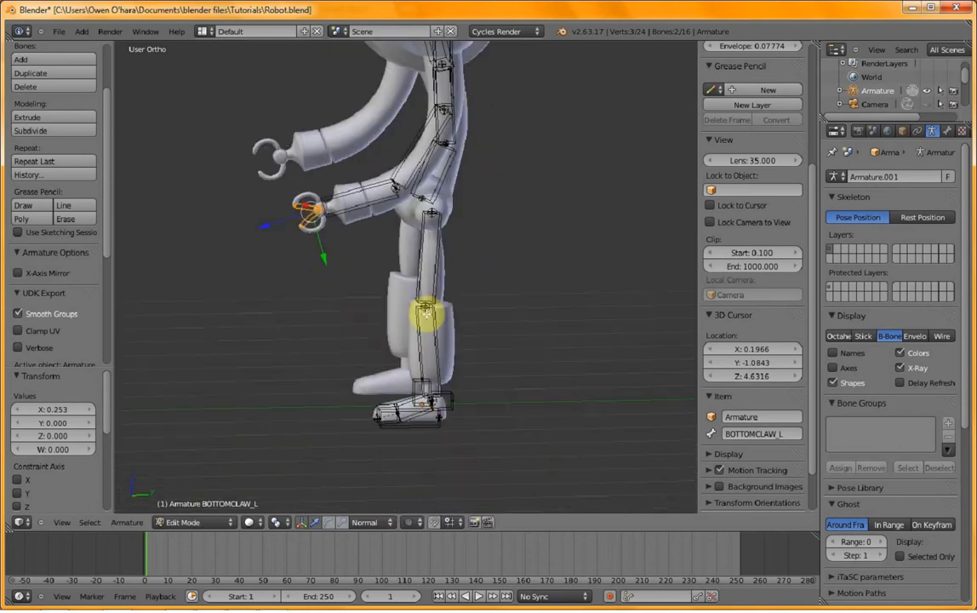
middle_click_drag(434, 371, 397, 308, "shift")
right_click(418, 312)
right_click(389, 296)
left_click_drag(388, 258, 388, 272)
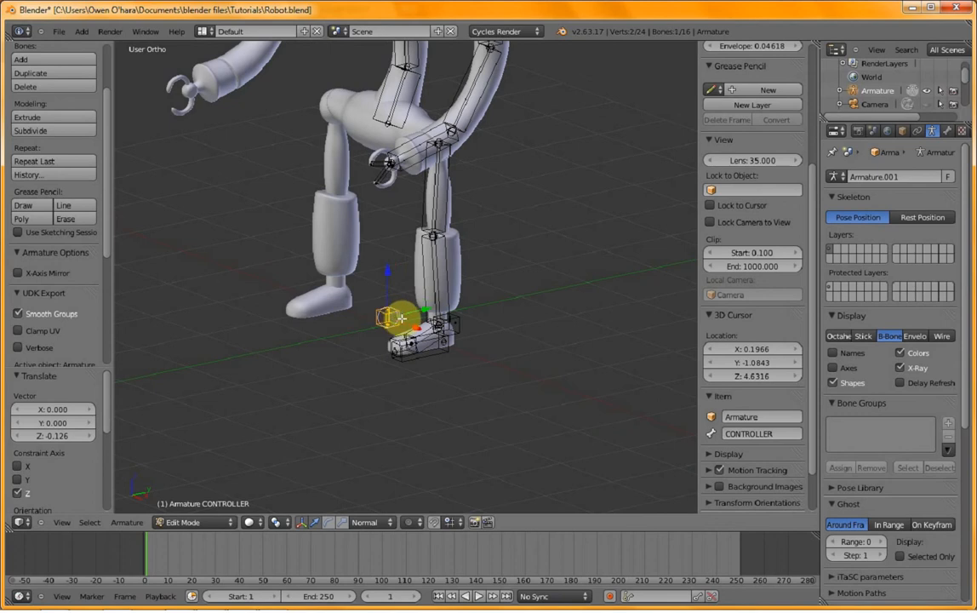
key("s")
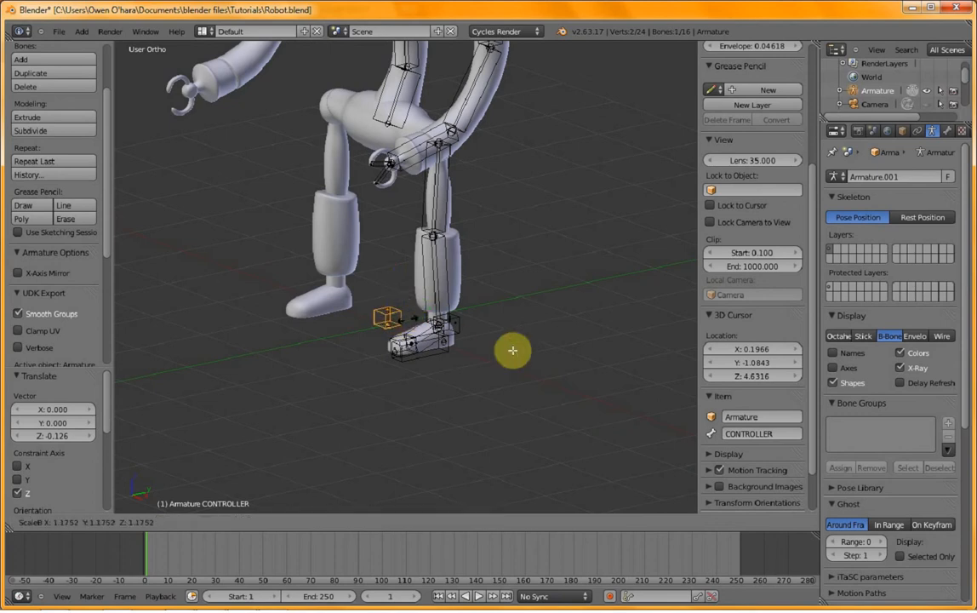
left_click(689, 331)
- Reduce the B-Bone thickness of the long bone under the left foot by about 0.39 along Z and again uniformly
middle_click_drag(294, 303, 327, 344)
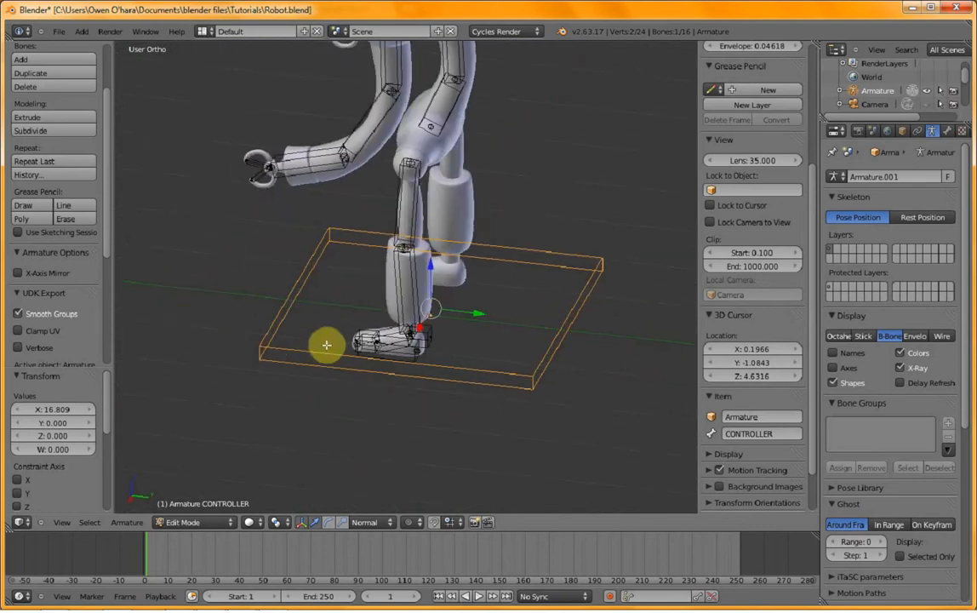
right_click(401, 356)
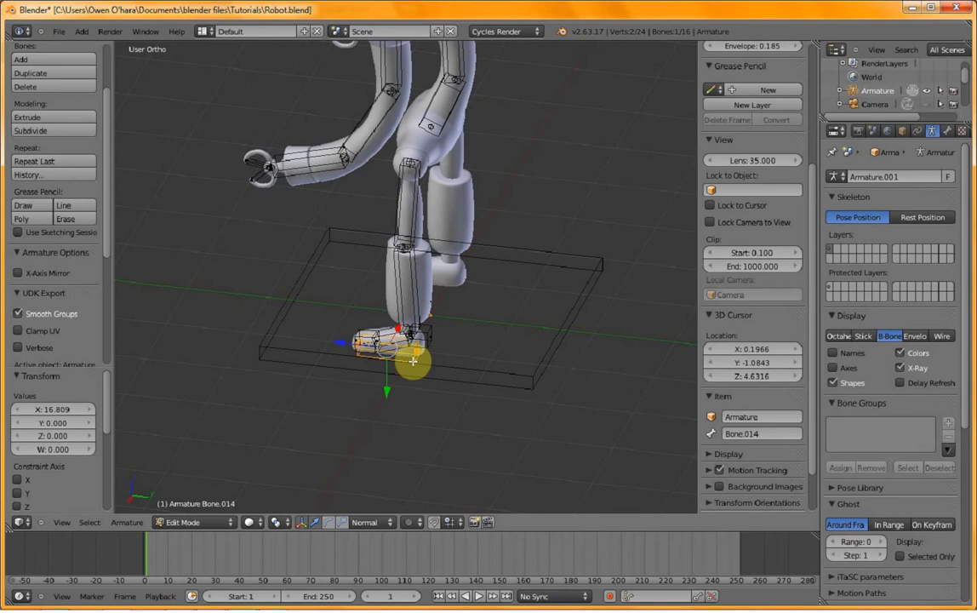
key("ctrl+alt+s")
key("z")
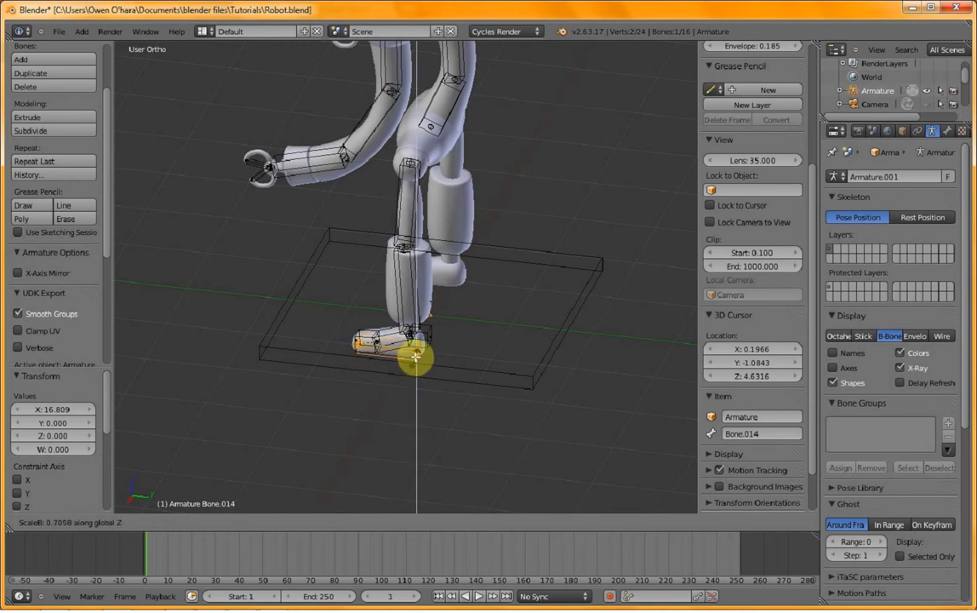
left_click(415, 355)
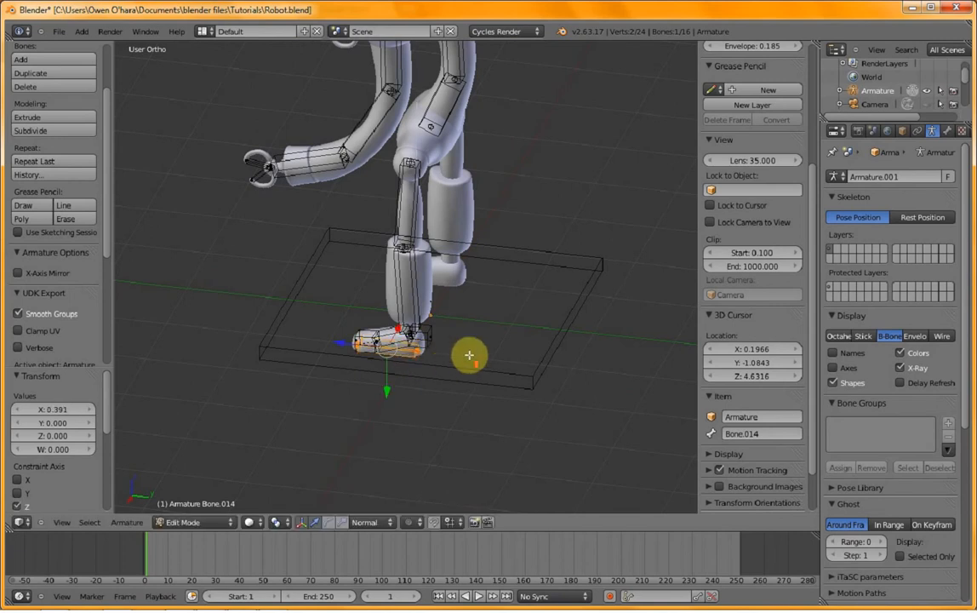
scroll(469, 362, "up", 4)
middle_click_drag(460, 371, 417, 371)
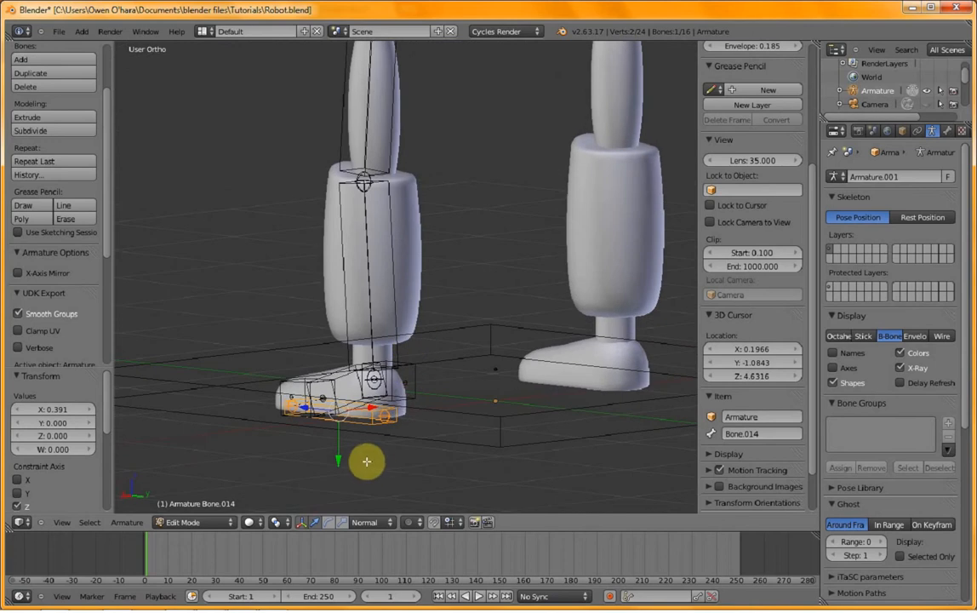
key("ctrl+alt+s")
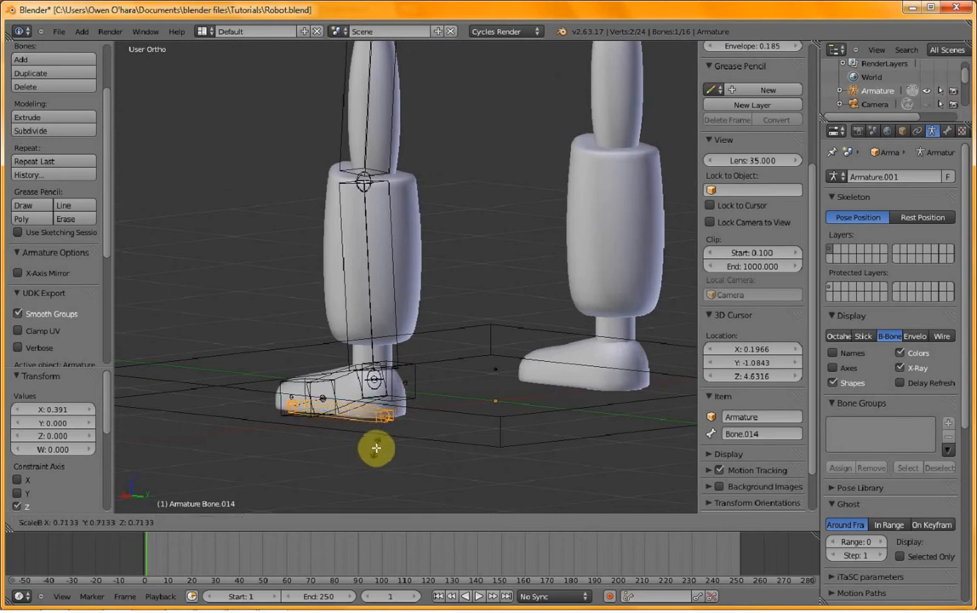
- Flatten the foot control bone's B-Bone display to about 0.49 along Z and widen it to about 1.9 along X
left_click(377, 436)
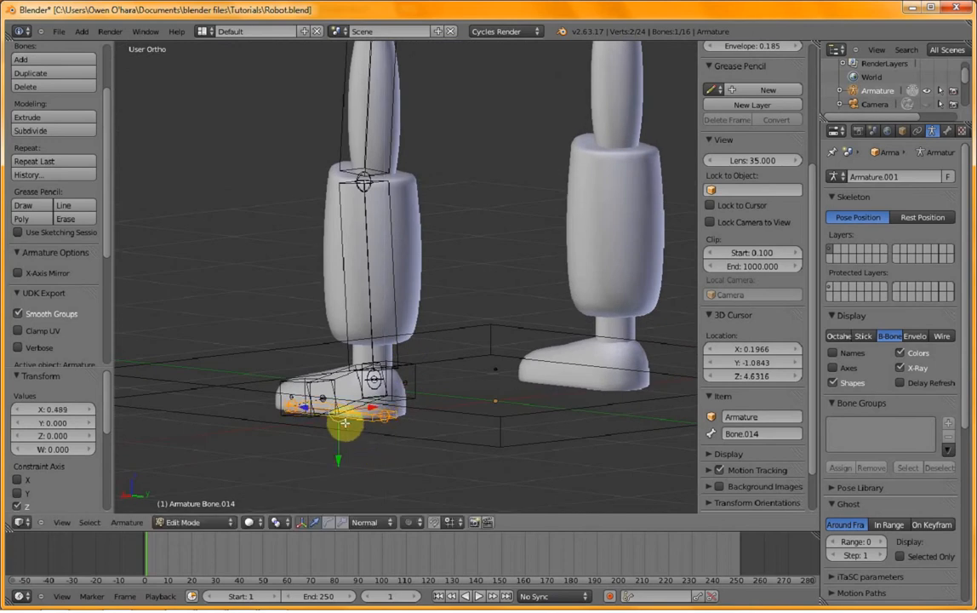
middle_click_drag(345, 423, 500, 432)
key("s")
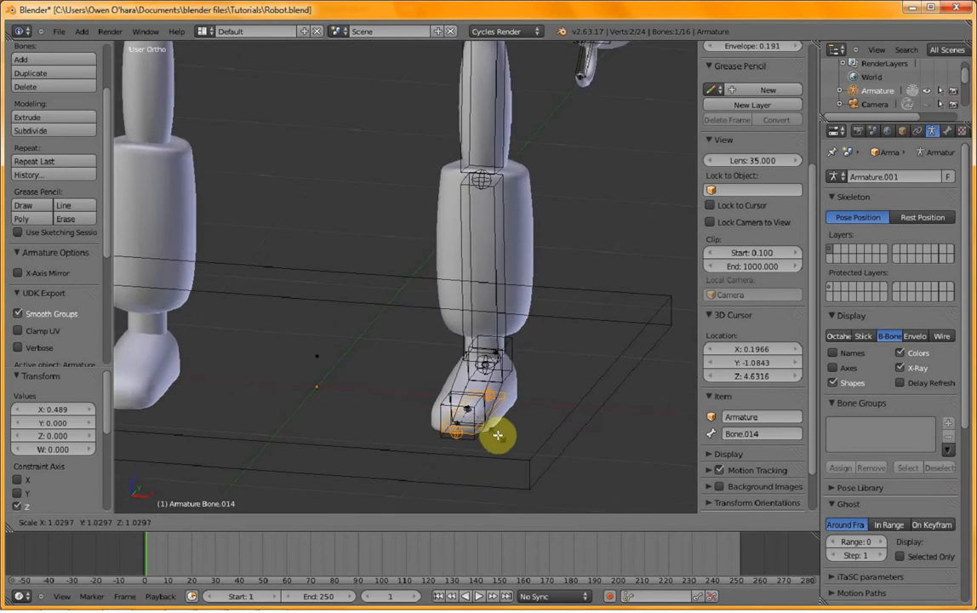
left_click(522, 437)
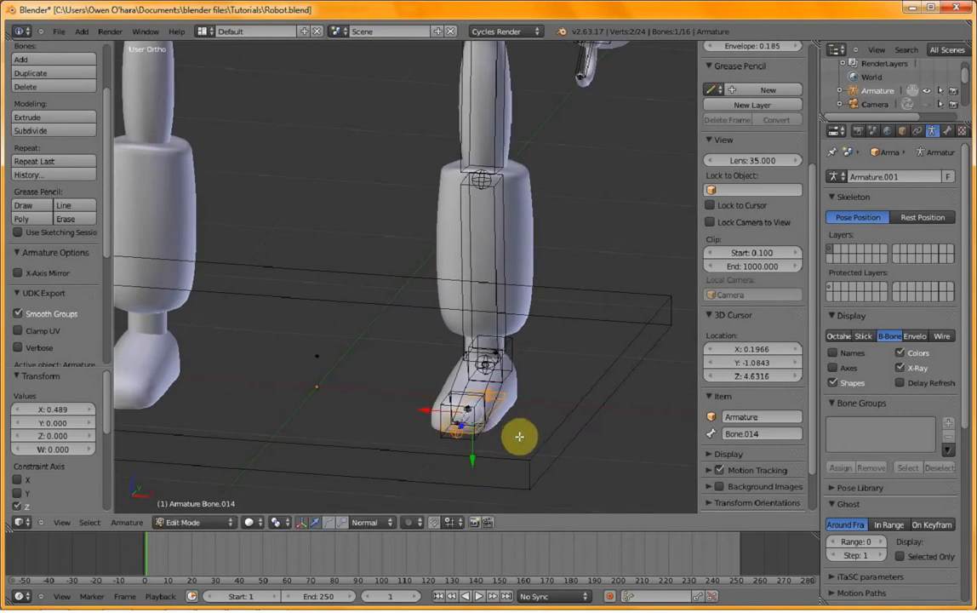
key("ctrl+alt+s")
key("x")
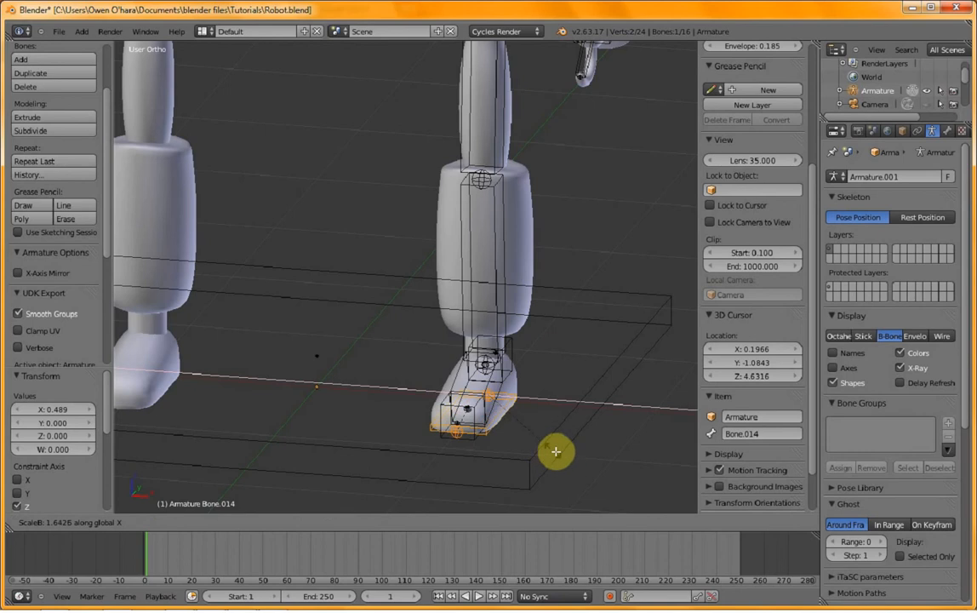
left_click(567, 453)
middle_click_drag(523, 445, 406, 442)
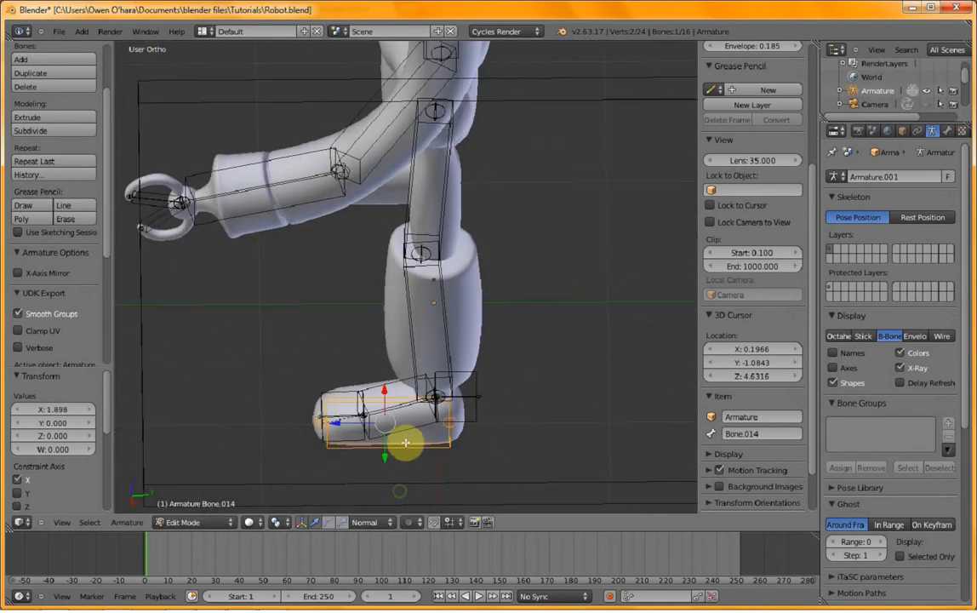
- Shrink the B-Bone display size of the foot, toe and heel bones together to about 0.46
right_click(468, 415, "shift")
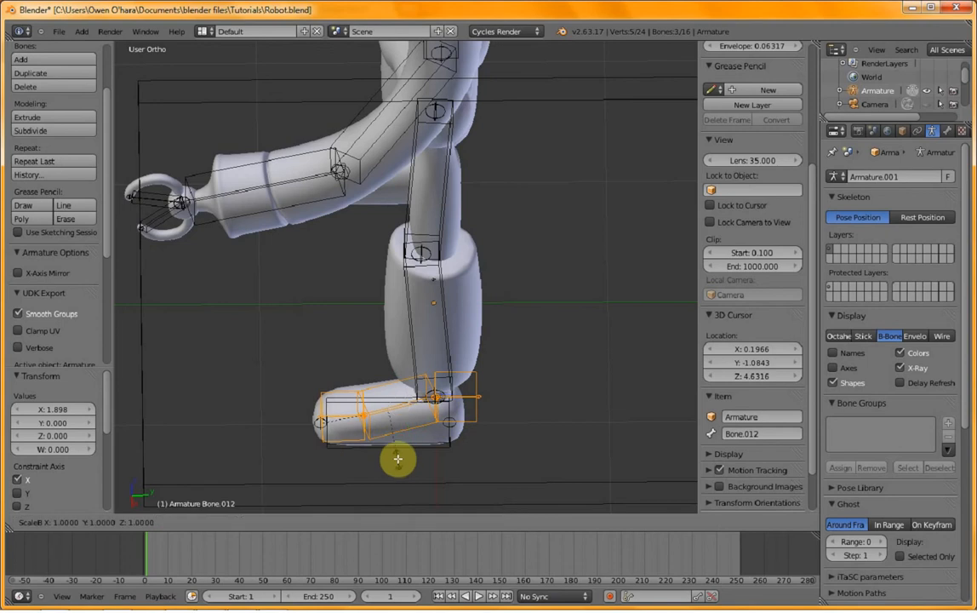
key("ctrl+alt+s")
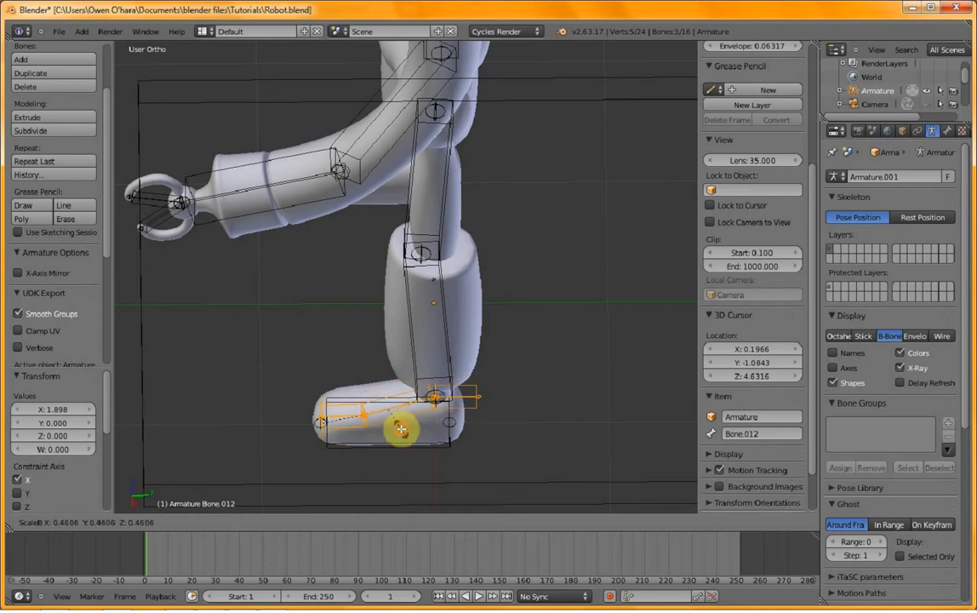
left_click(401, 430)
- Widen the B-Bone display of the foot and toe bones to about 1.47 along X
right_click(361, 422)
right_click(367, 432, "shift")
key("ctrl+alt+s")
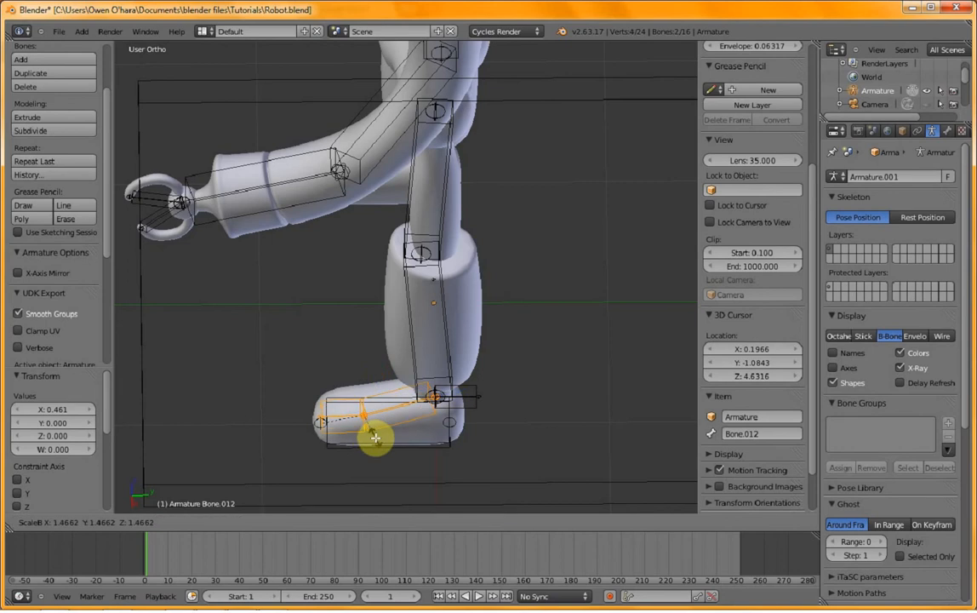
key("x")
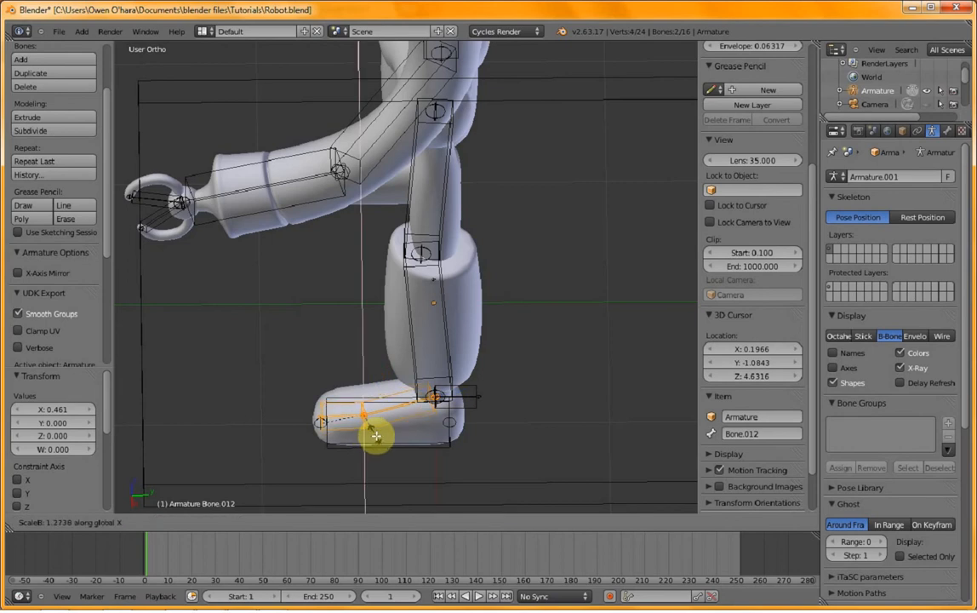
left_click(374, 436)
- Widen only the toe bone's B-Bone display slightly along X and deselect all bones
right_click(357, 428)
middle_click_drag(356, 430, 496, 412)
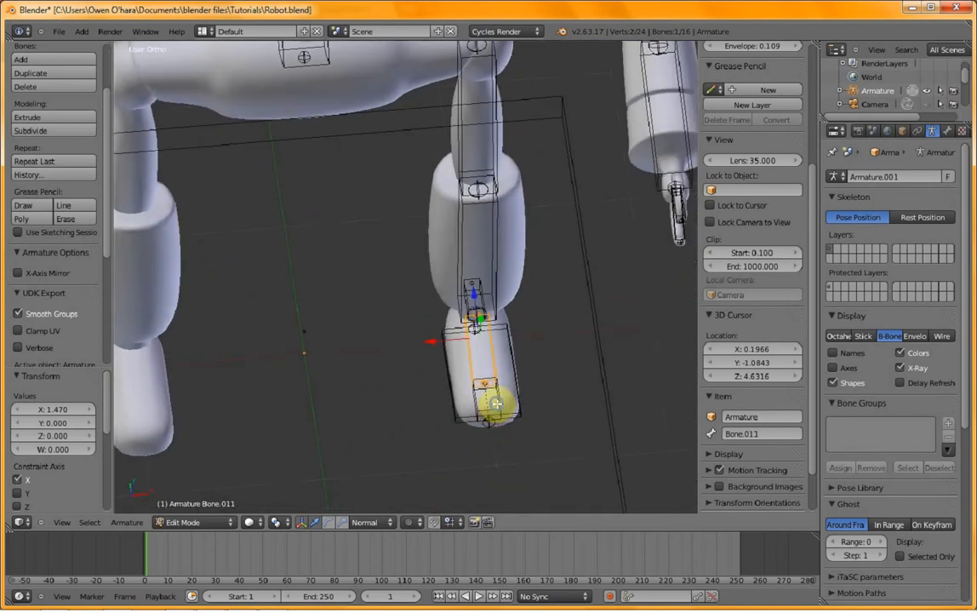
right_click(502, 406)
key("ctrl+alt+s")
key("x")
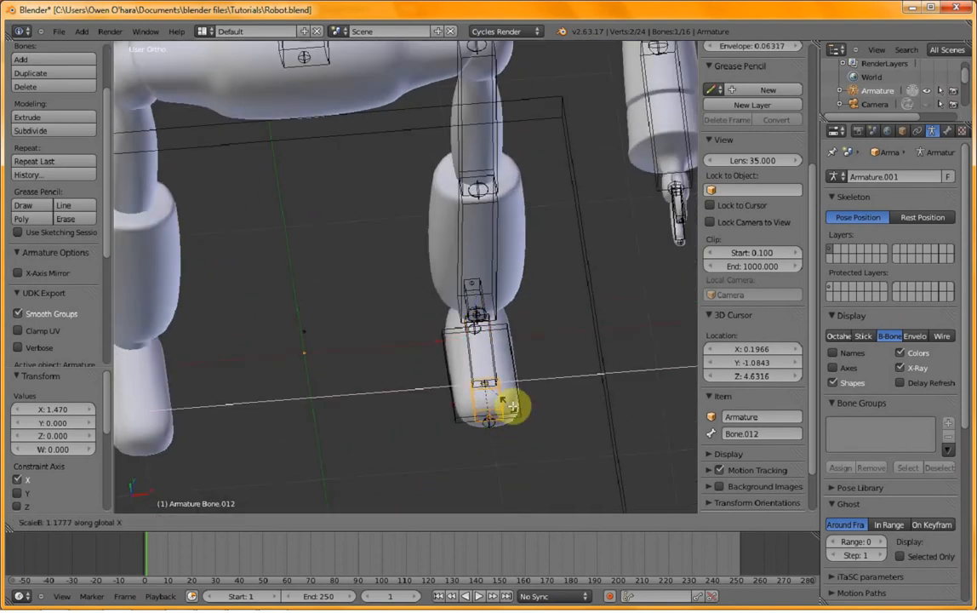
left_click(518, 411)
middle_click_drag(539, 407, 341, 301)
key("a")
- Inspect the armature across the robot's whole body, also in Pose Mode, and return to Edit Mode
scroll(342, 301, "up", 2)
scroll(342, 302, "up", 5)
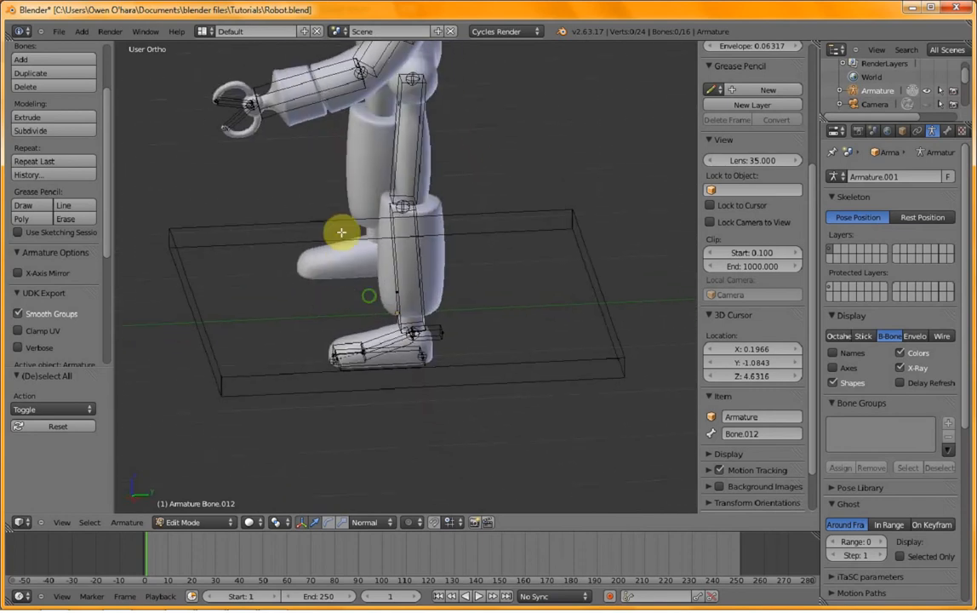
scroll(335, 320, "down", 6)
scroll(329, 247, "up", 2)
scroll(330, 244, "down", 2)
middle_click_drag(317, 223, 323, 353, "shift")
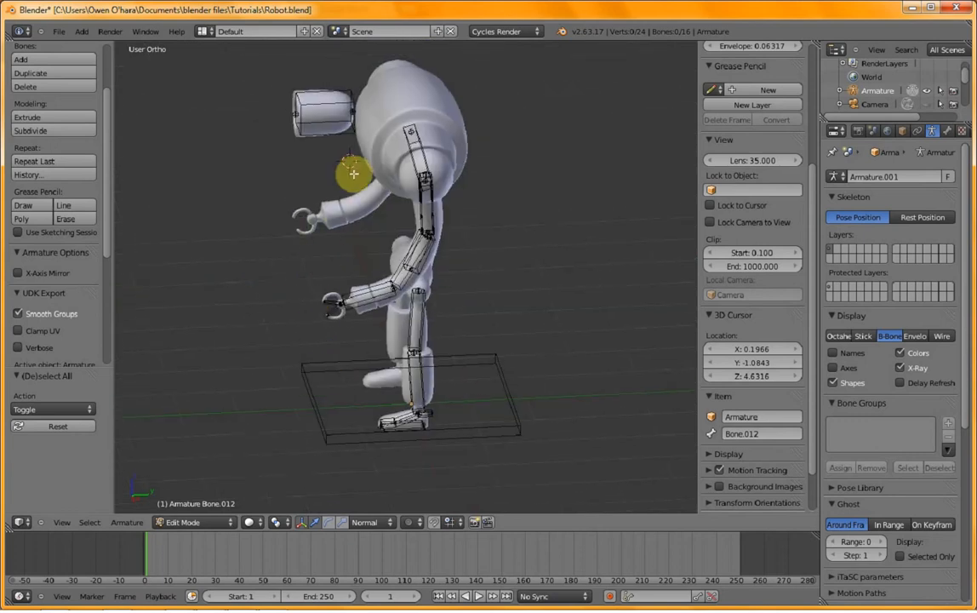
middle_click_drag(326, 210, 332, 280)
left_click(192, 523)
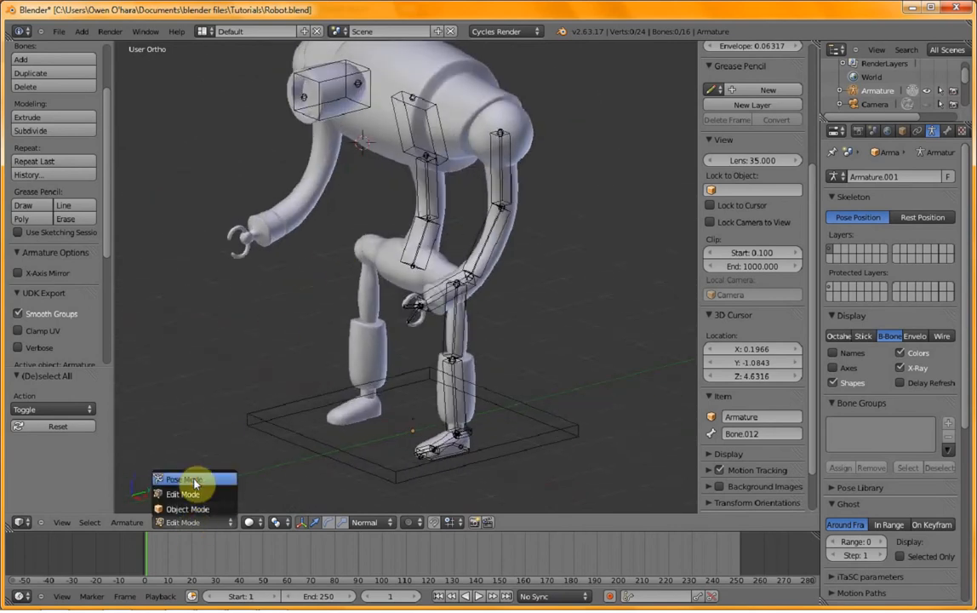
left_click(189, 479)
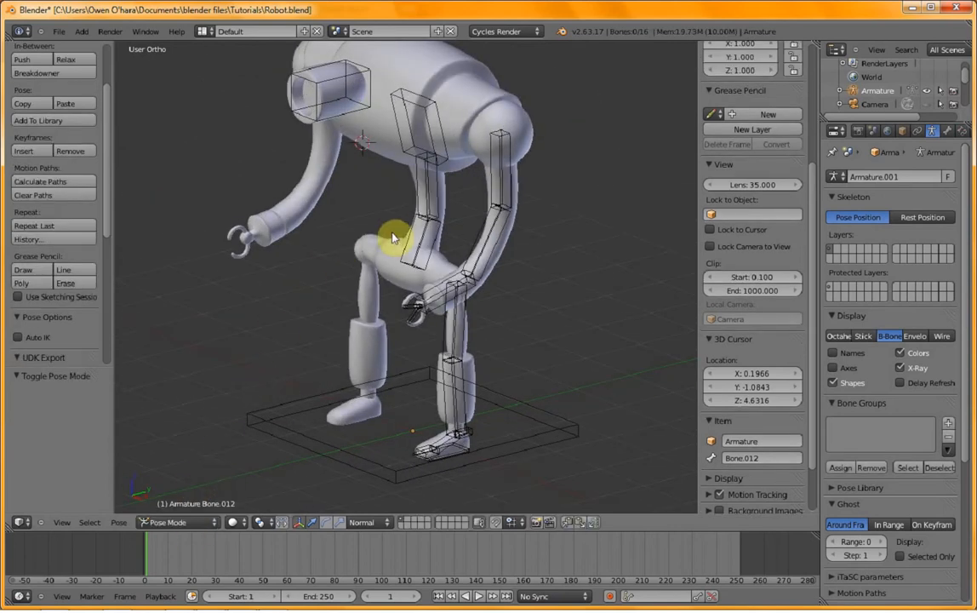
scroll(414, 212, "down", 1)
scroll(439, 247, "up", 4)
scroll(349, 170, "down", 4)
scroll(355, 197, "down", 2)
scroll(366, 321, "up", 2)
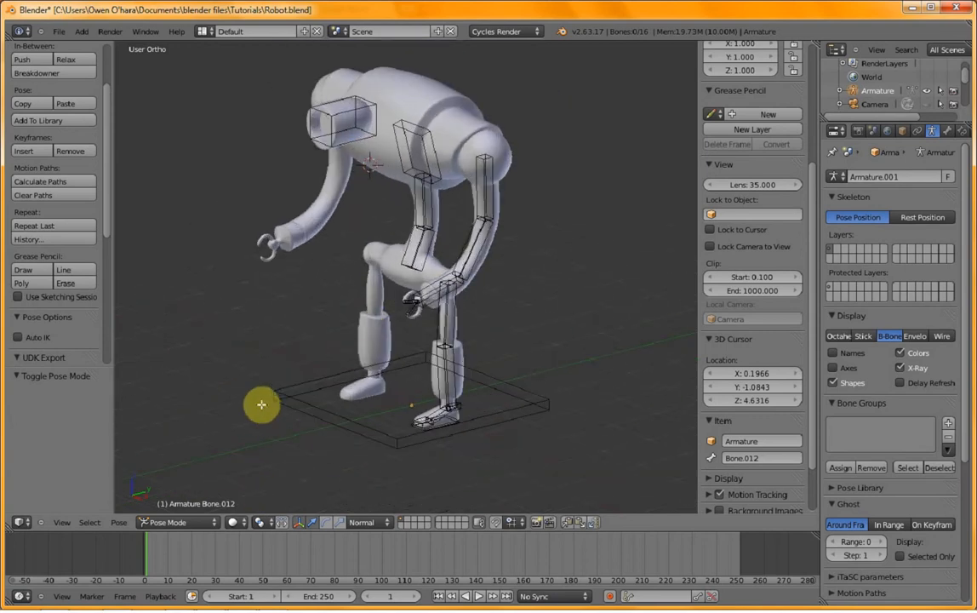
key("Tab")
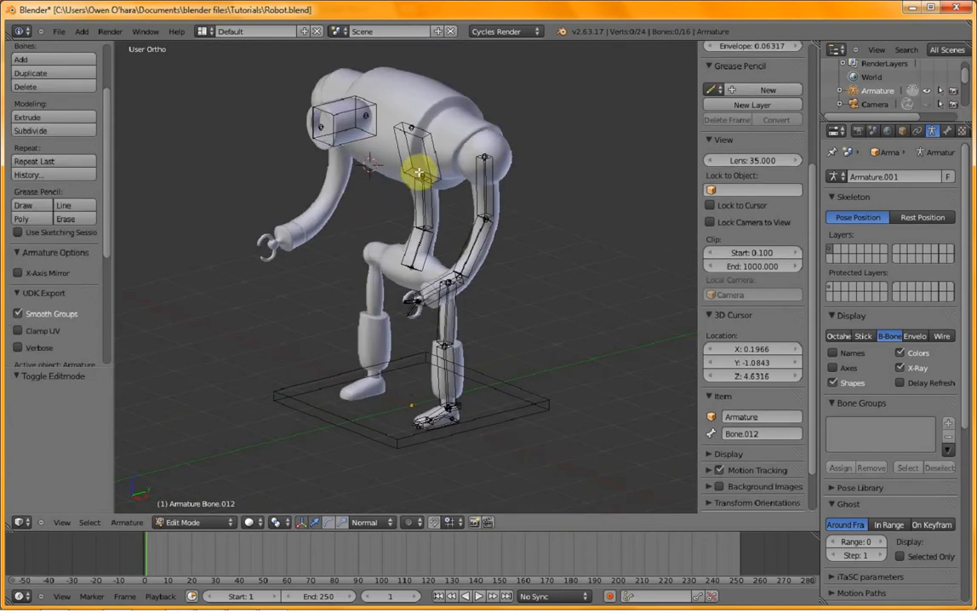
- Parent the HEAD bone to the CHEST bone with Keep Offset in the right side view
right_click(366, 118)
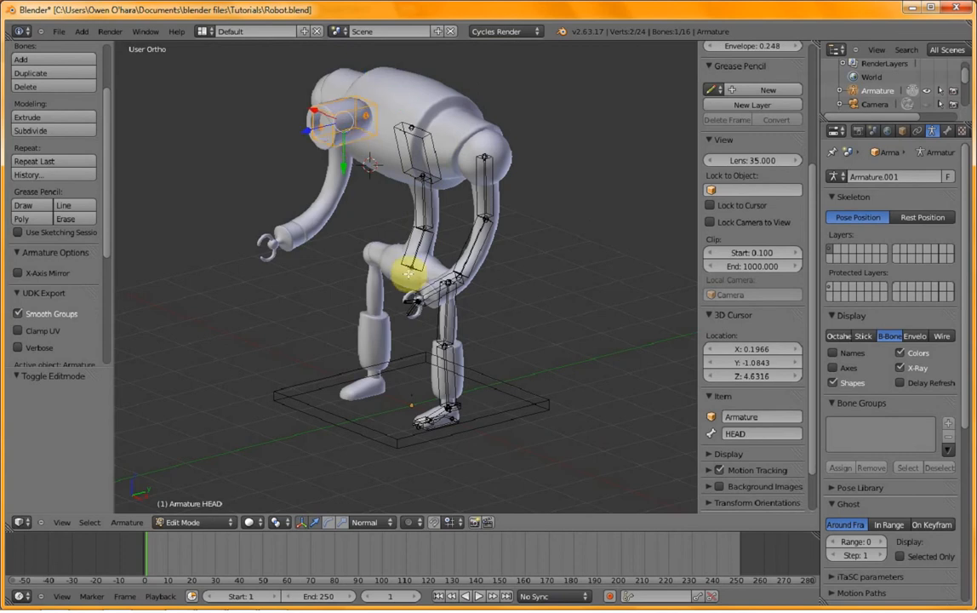
key("KP_3")
scroll(388, 185, "up", 1)
scroll(384, 157, "down", 2)
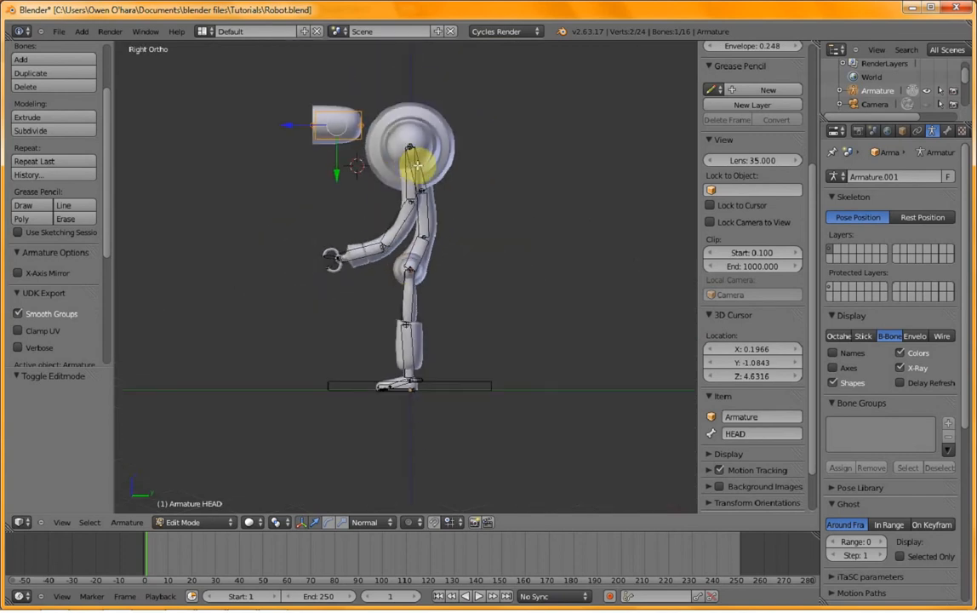
right_click(421, 166, "shift")
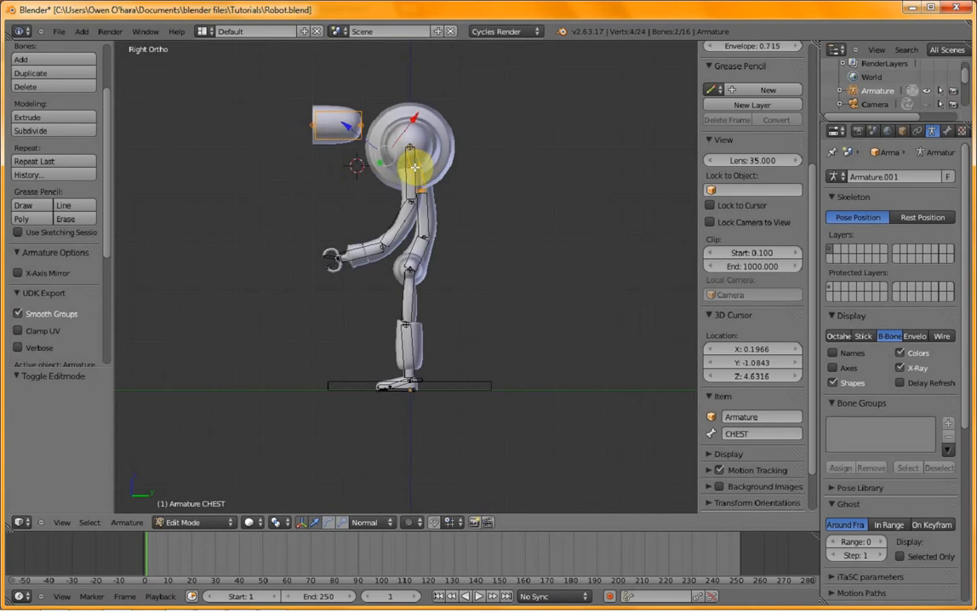
key("ctrl+p")
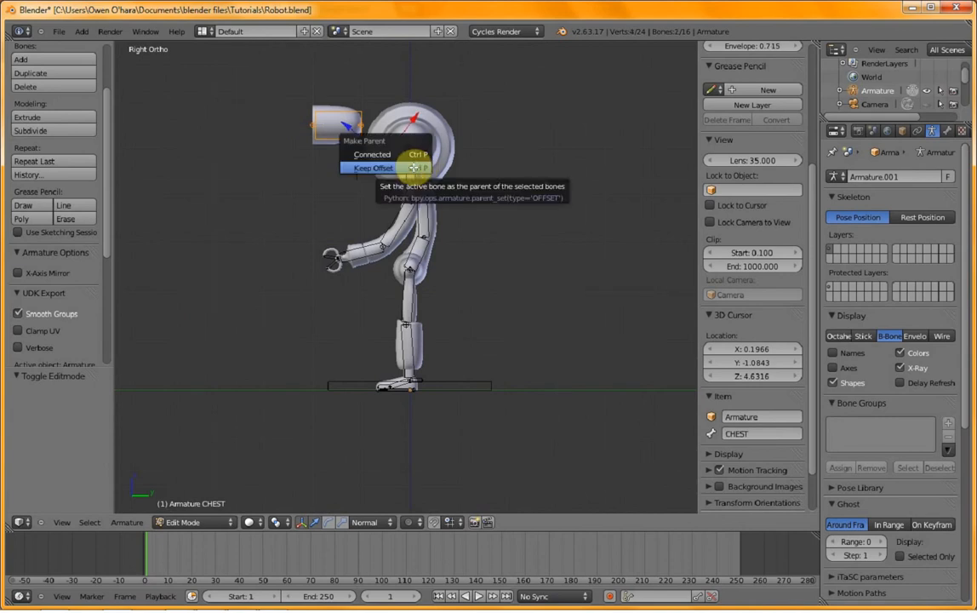
left_click(374, 168)
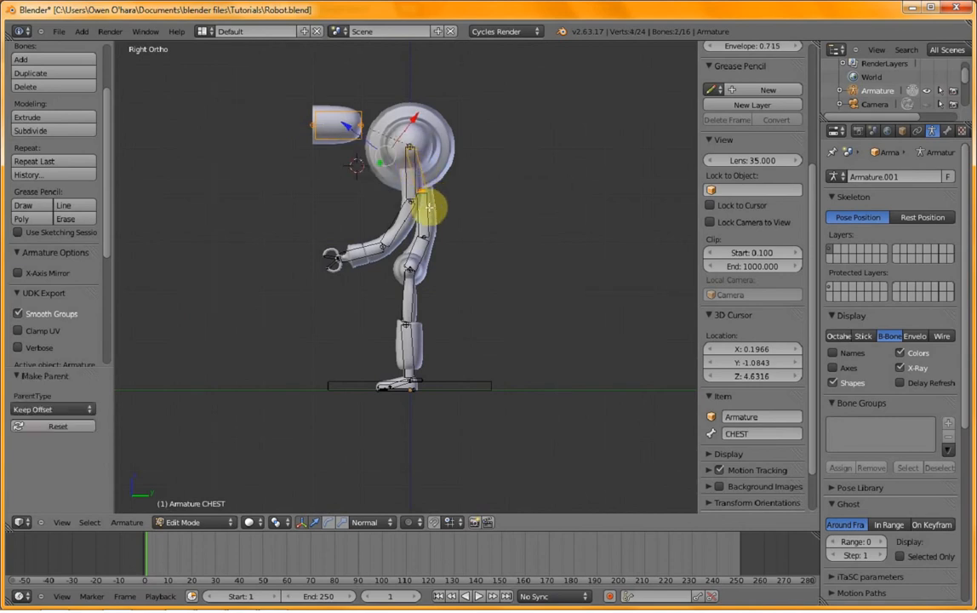
- Parent the HIP bone to the CONTROLLER bone on the ground with Keep Offset
scroll(443, 352, "up", 2)
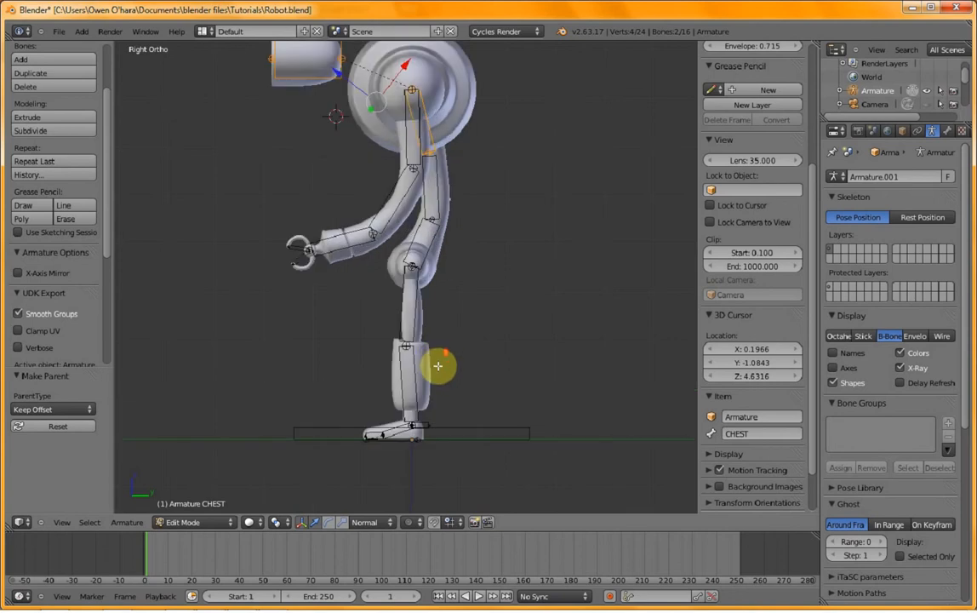
right_click(439, 197)
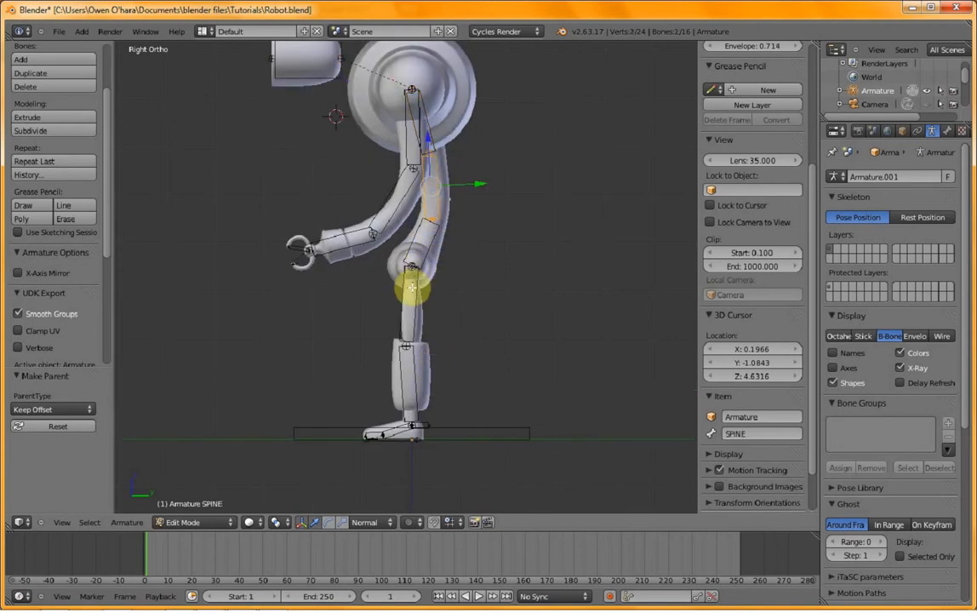
middle_click_drag(423, 280, 404, 257)
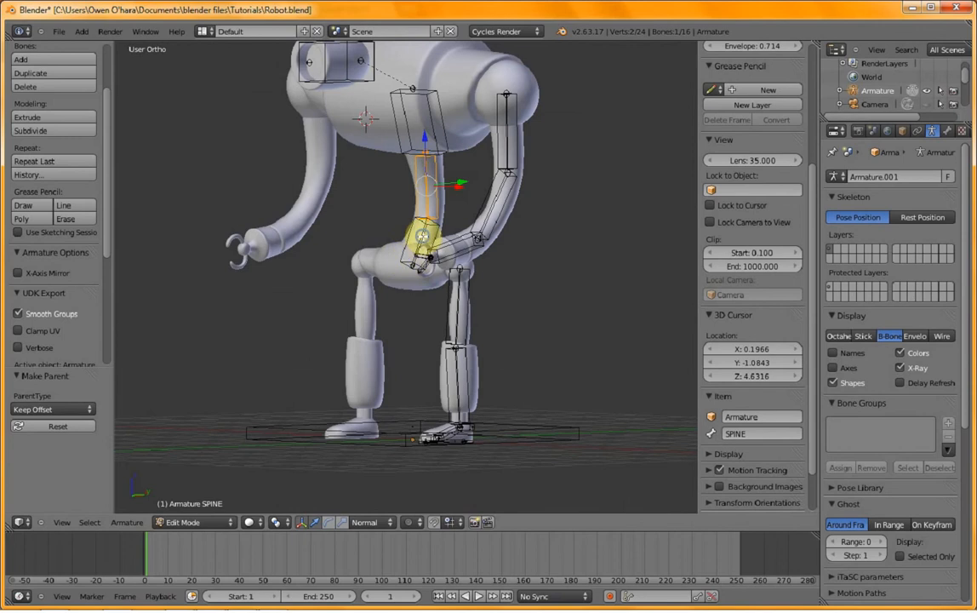
right_click(402, 255)
right_click(399, 432, "shift")
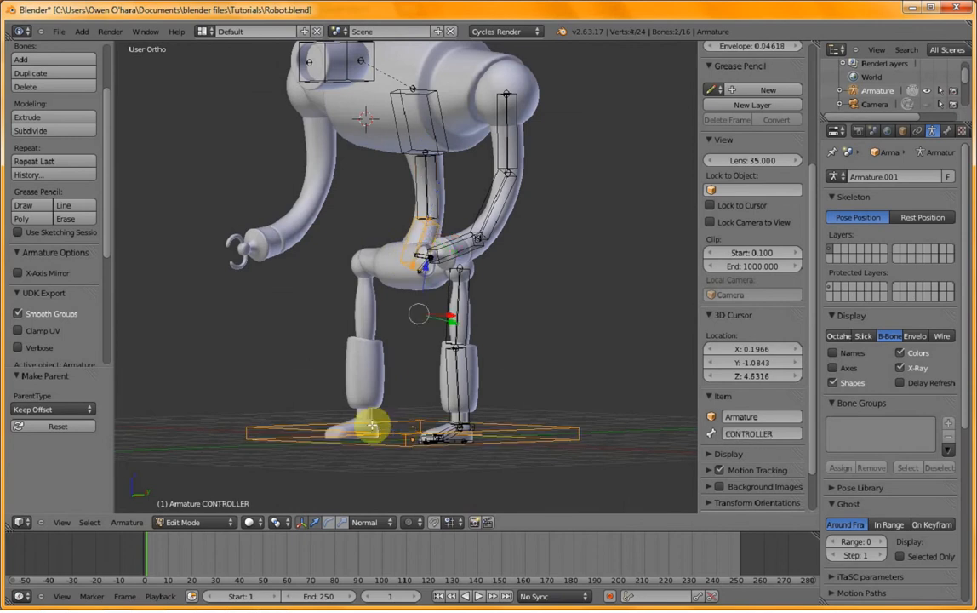
key("ctrl+p")
left_click(368, 419)
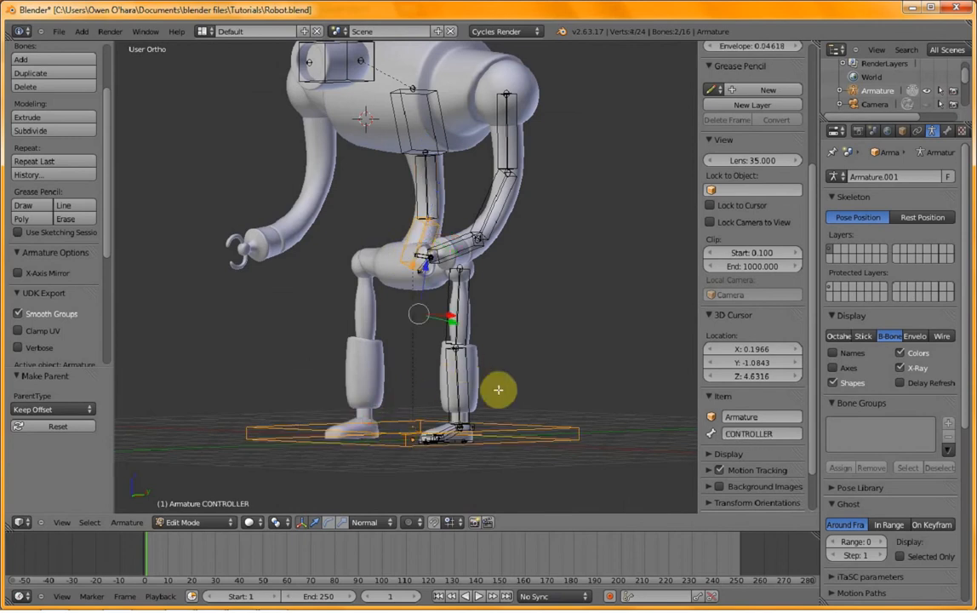
- Parent the upper leg bone LEG1_L to the HIP bone with Keep Offset
scroll(494, 387, "up", 1)
right_click(475, 288)
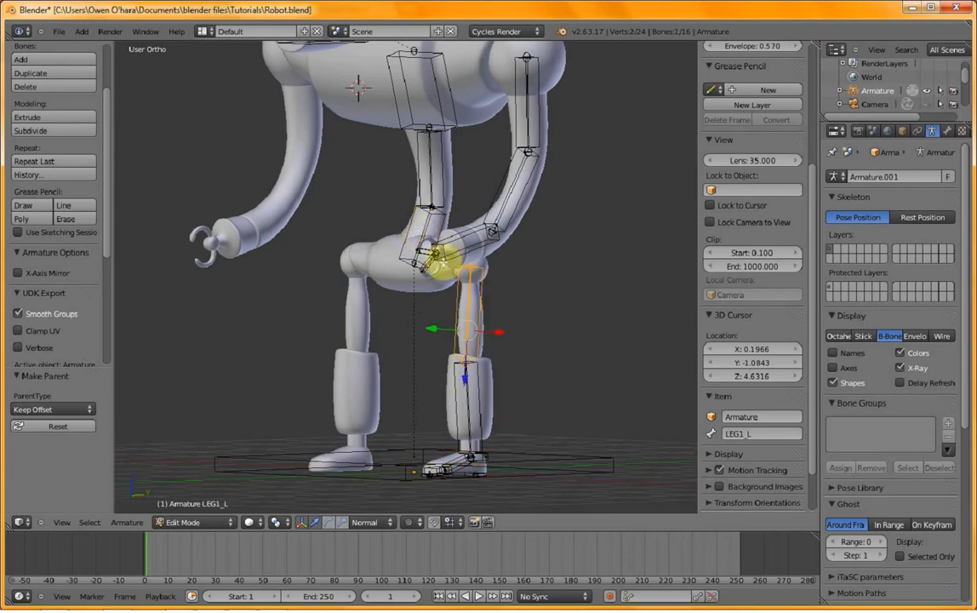
right_click(426, 234, "shift")
key("ctrl+p")
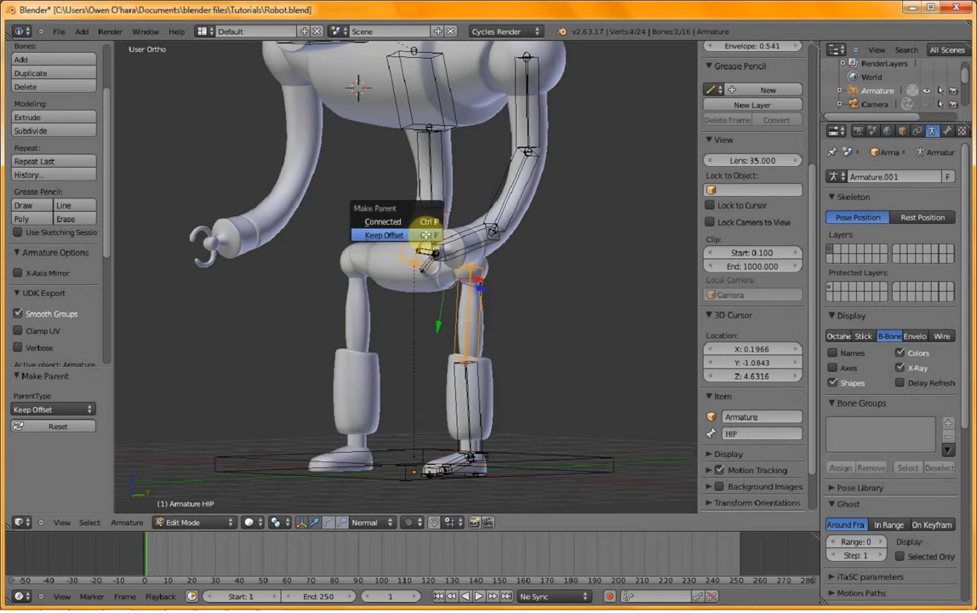
- Select the control bone beneath the foot and test moving it, cancelling the move
middle_click_drag(627, 346, 476, 402)
scroll(476, 402, "up", 5)
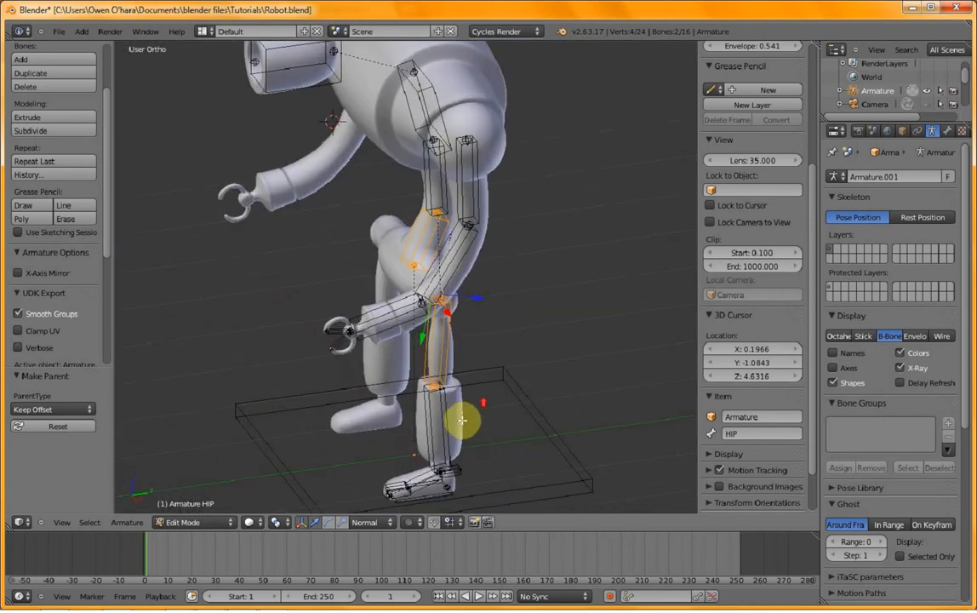
middle_click_drag(535, 358, 509, 205, "shift")
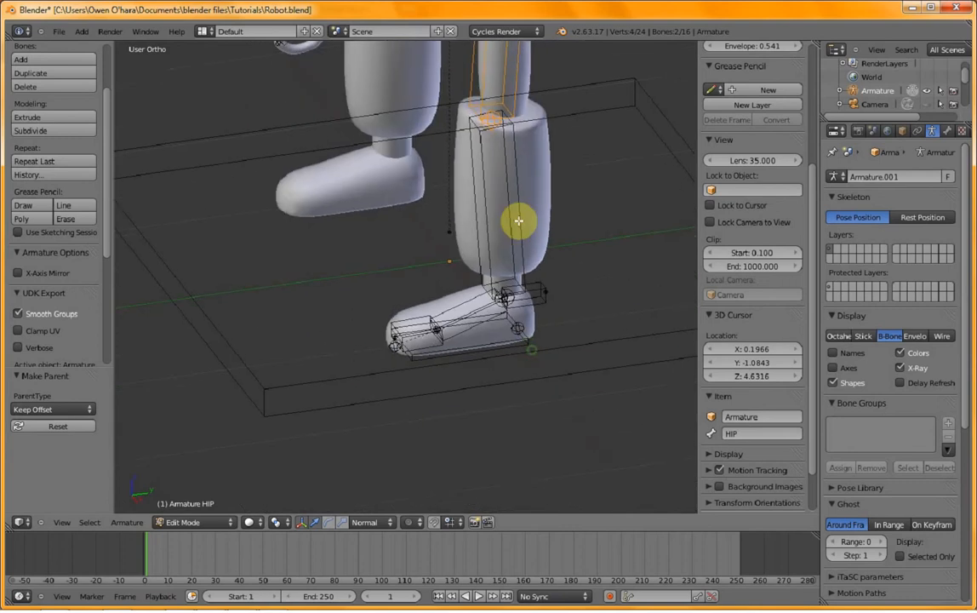
right_click(509, 340)
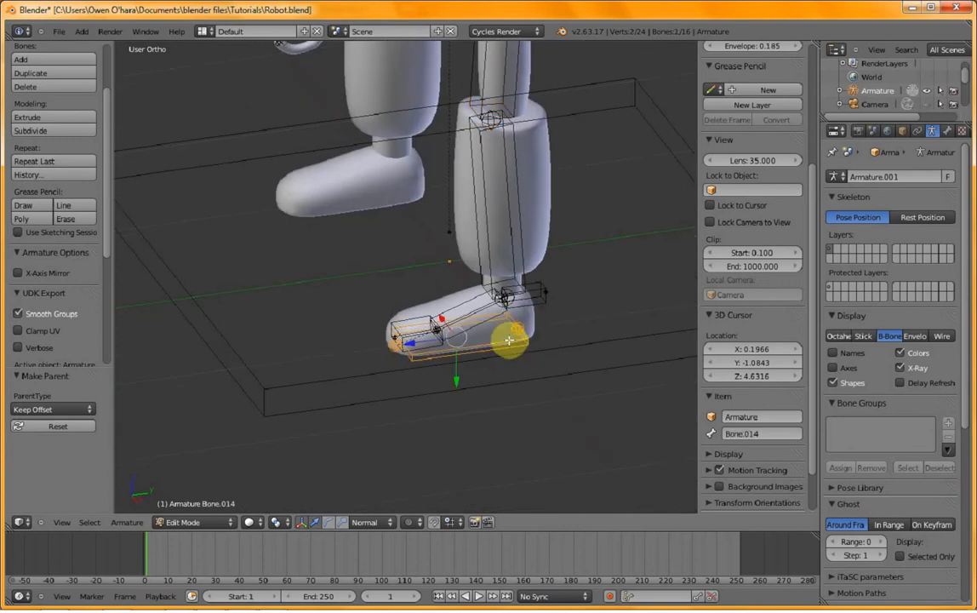
key("g")
right_click(549, 325)
- Examine the leg bones and the foot control bone from several angles, including the front view
middle_click_drag(503, 338, 434, 288)
scroll(501, 275, "down", 3)
scroll(498, 261, "up", 4)
scroll(497, 262, "down", 5)
scroll(414, 271, "up", 3)
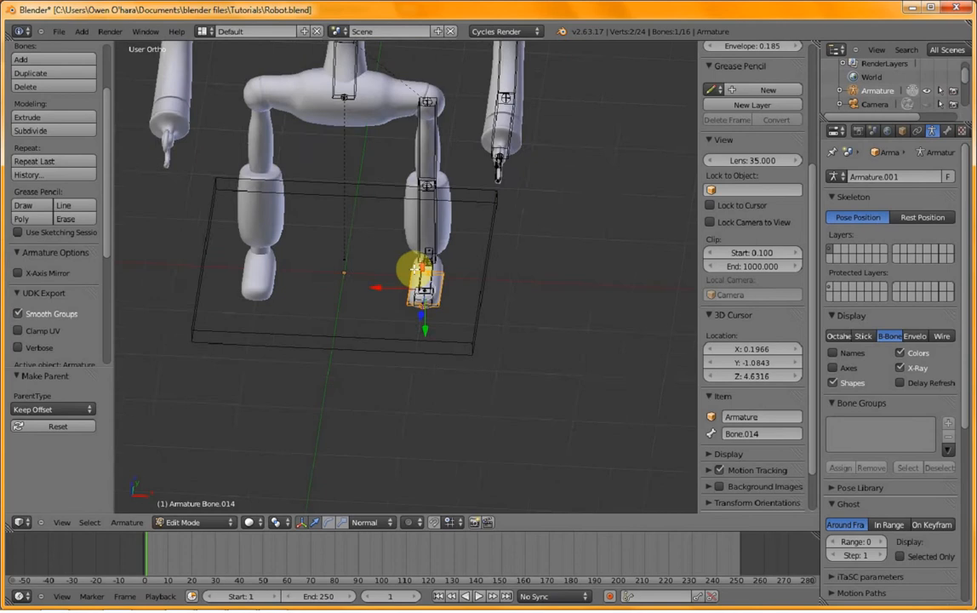
scroll(414, 269, "up", 2)
middle_click_drag(362, 299, 384, 346, "shift")
middle_click_drag(378, 287, 385, 350)
key("KP_1")
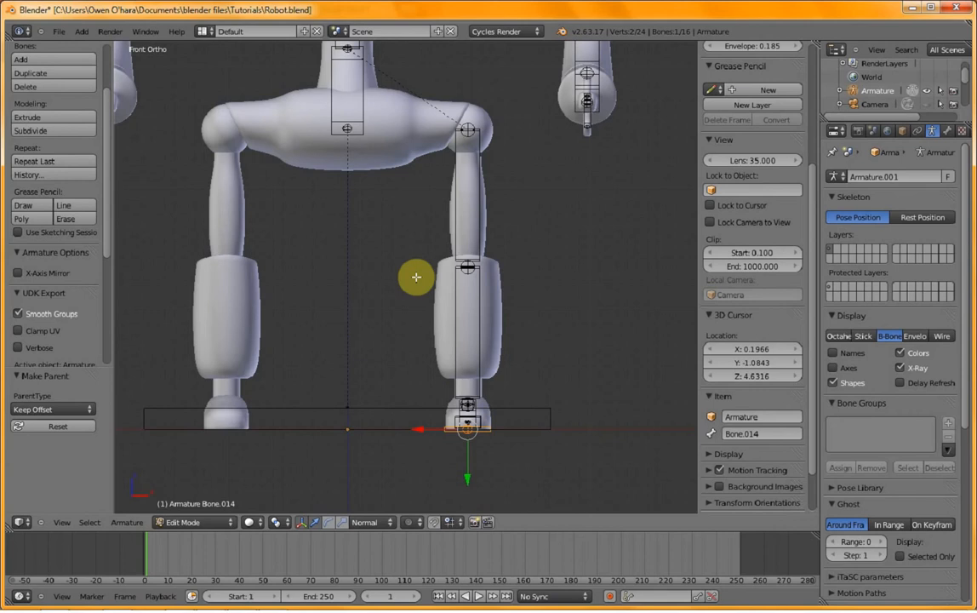
middle_click_drag(503, 371, 451, 434)
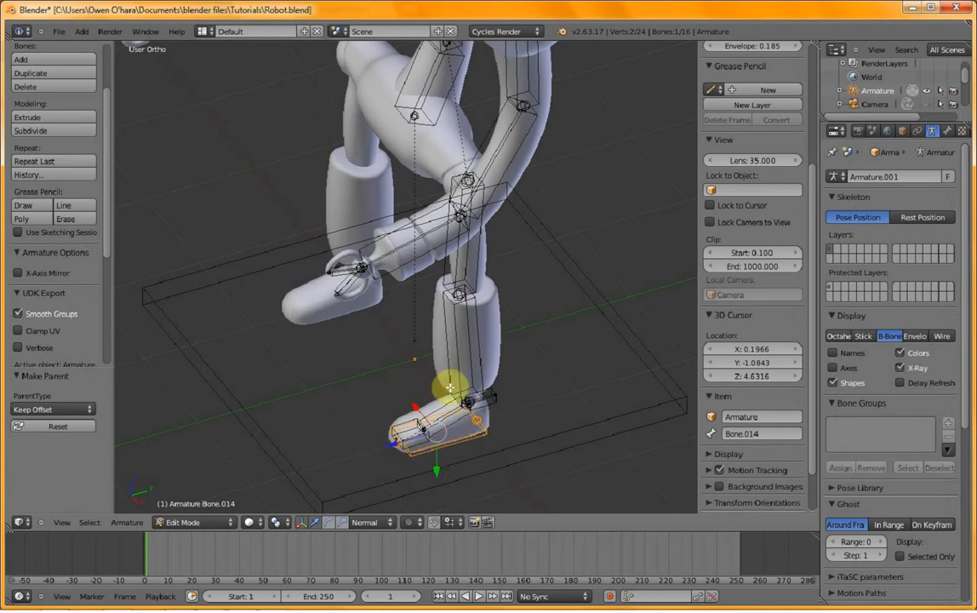
- Examine the bones of the posed foot and lower leg up close, from oblique angles and in the right side view
scroll(366, 386, "down", 4)
middle_click_drag(422, 377, 386, 373)
middle_click_drag(470, 369, 389, 349)
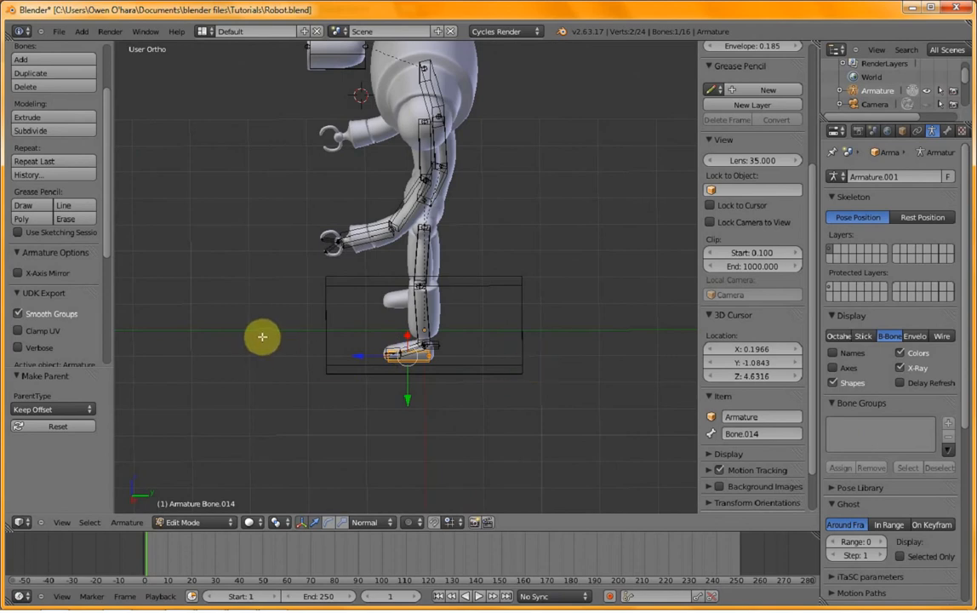
scroll(322, 368, "up", 5)
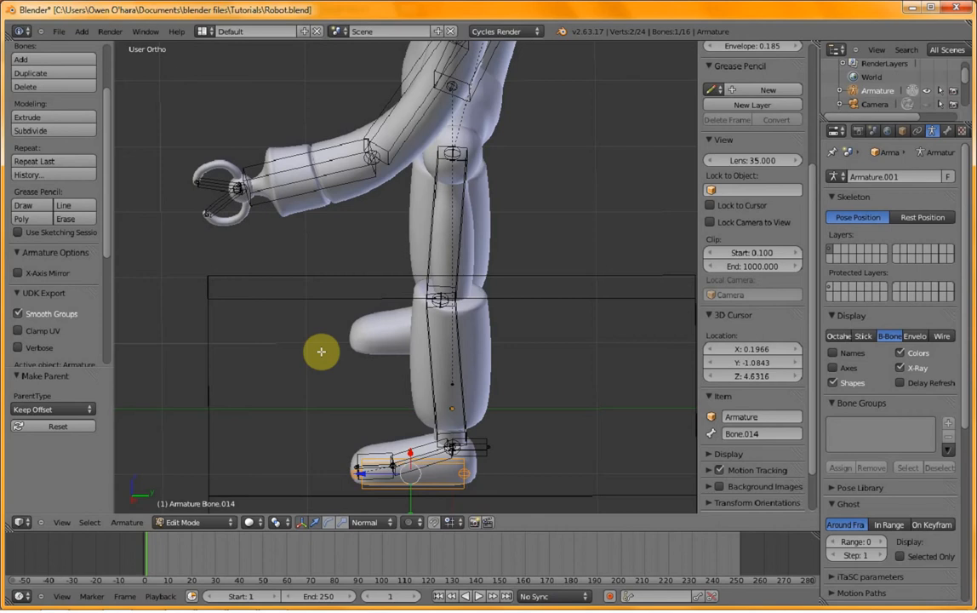
scroll(321, 351, "up", 4)
scroll(321, 351, "down", 3)
middle_click_drag(364, 412, 392, 292, "shift")
scroll(414, 280, "up", 2)
scroll(414, 296, "down", 1)
scroll(450, 210, "up", 2)
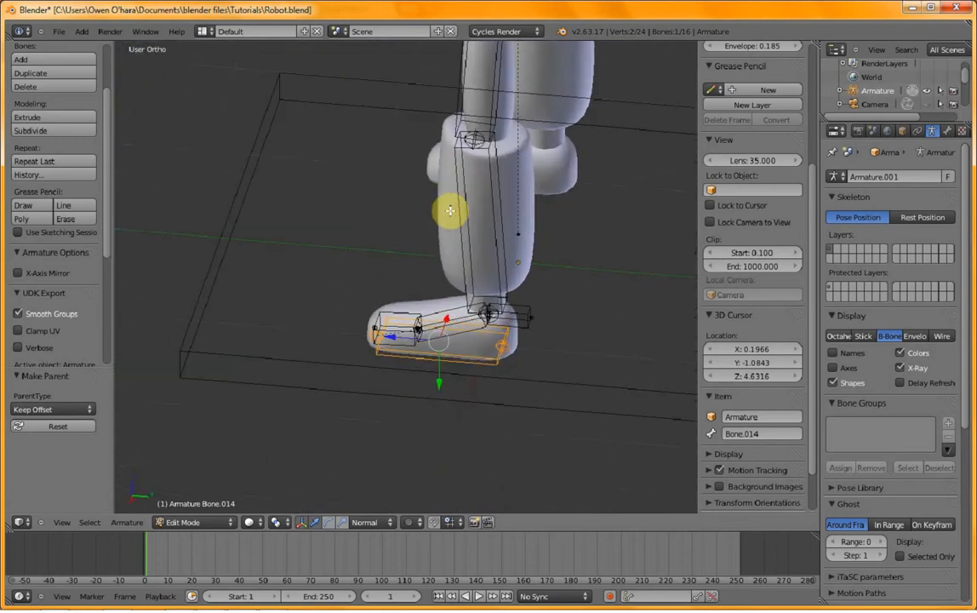
scroll(450, 210, "up", 1)
scroll(417, 271, "up", 2)
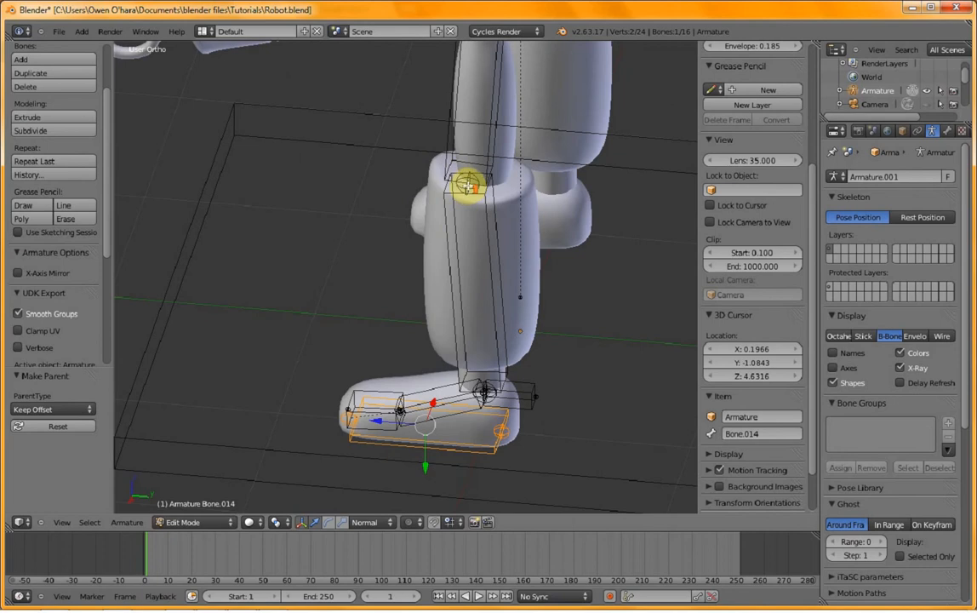
scroll(467, 184, "up", 1)
key("KP_3")
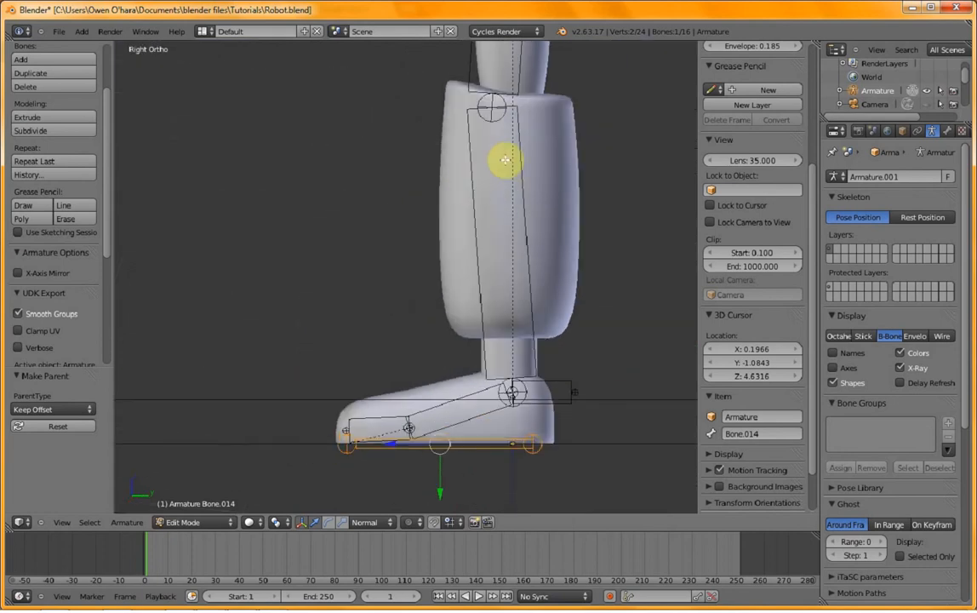
- Examine the whole armature inside the robot from the side and the front, from foot to head
middle_click_drag(503, 157, 460, 275, "shift")
scroll(454, 224, "down", 3)
scroll(453, 225, "down", 4)
scroll(450, 227, "up", 3)
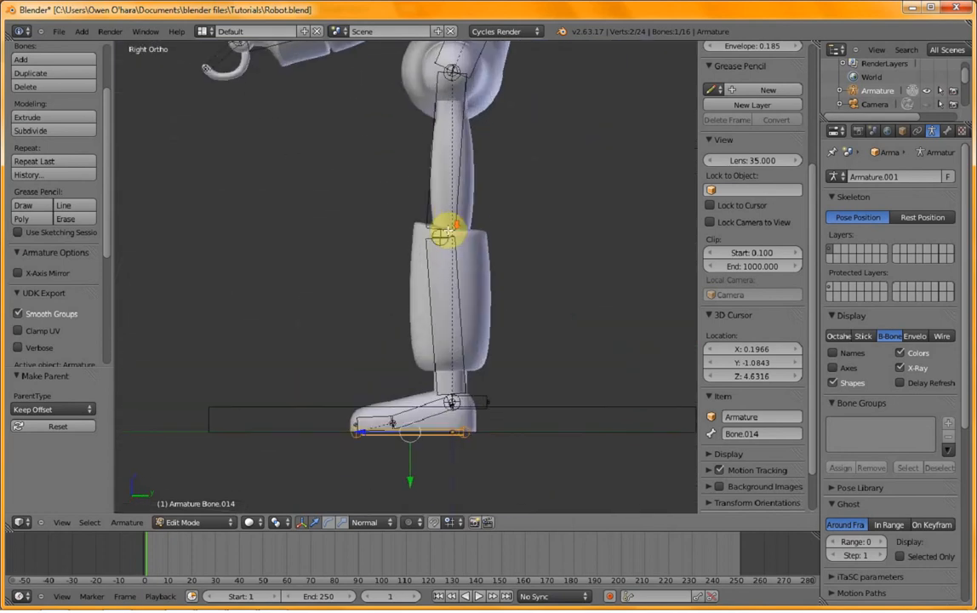
scroll(445, 224, "down", 4)
middle_click_drag(400, 247, 401, 313, "shift")
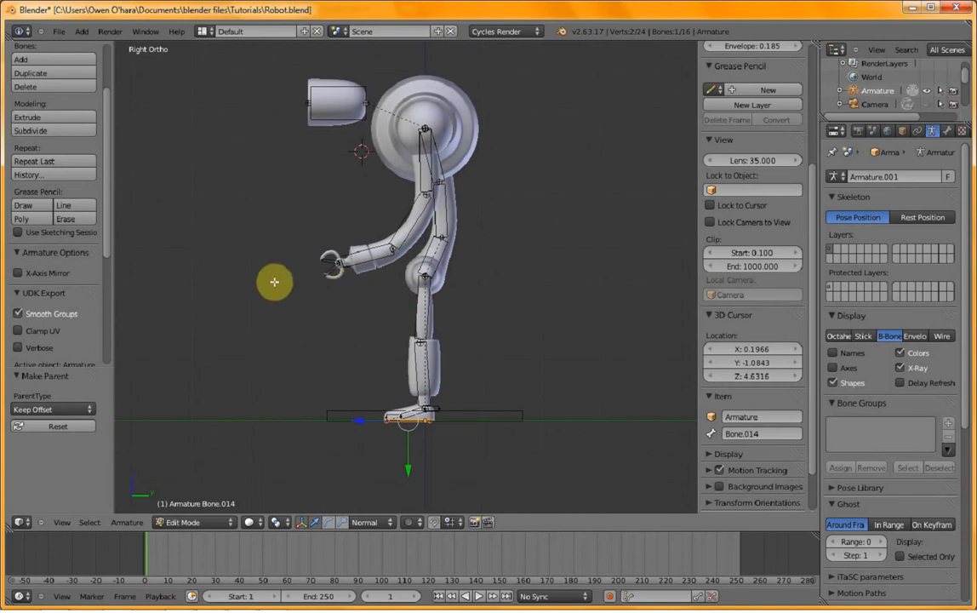
middle_click_drag(272, 281, 404, 279)
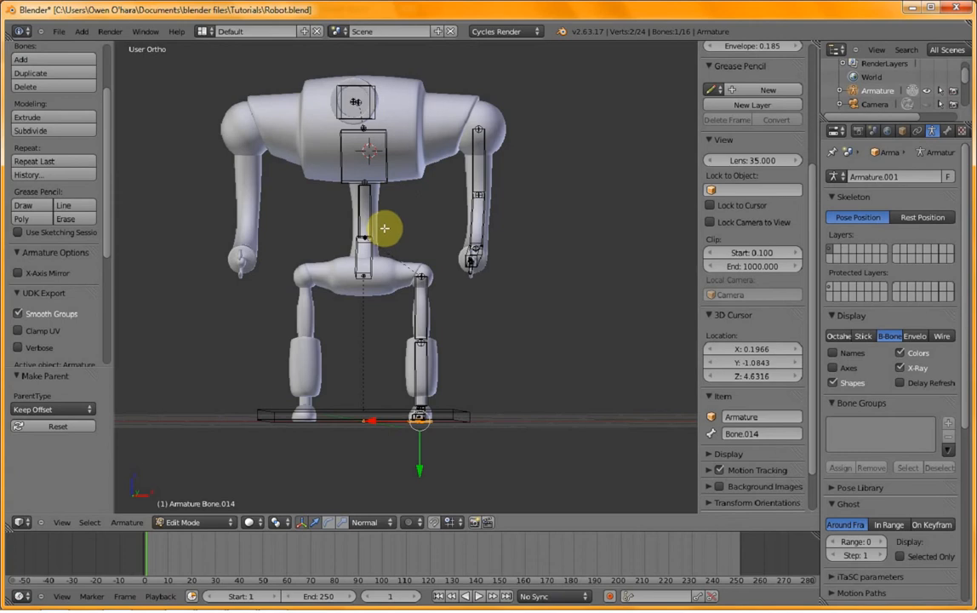
scroll(407, 237, "up", 1)
middle_click_drag(406, 237, 406, 307)
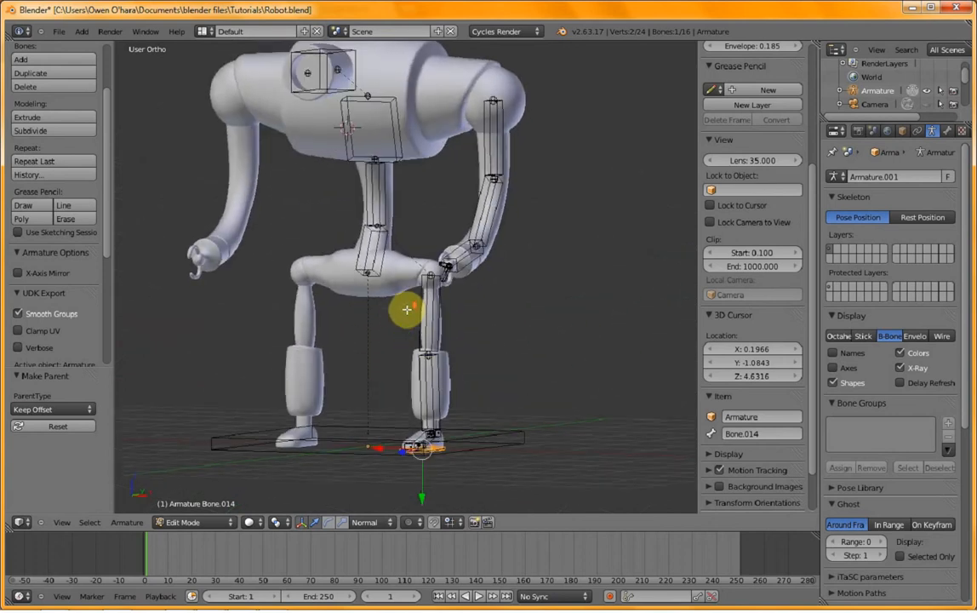
- Switch the armature from Edit Mode to Pose Mode
scroll(390, 318, "down", 5)
key("ctrl+Tab")
scroll(409, 319, "up", 6)
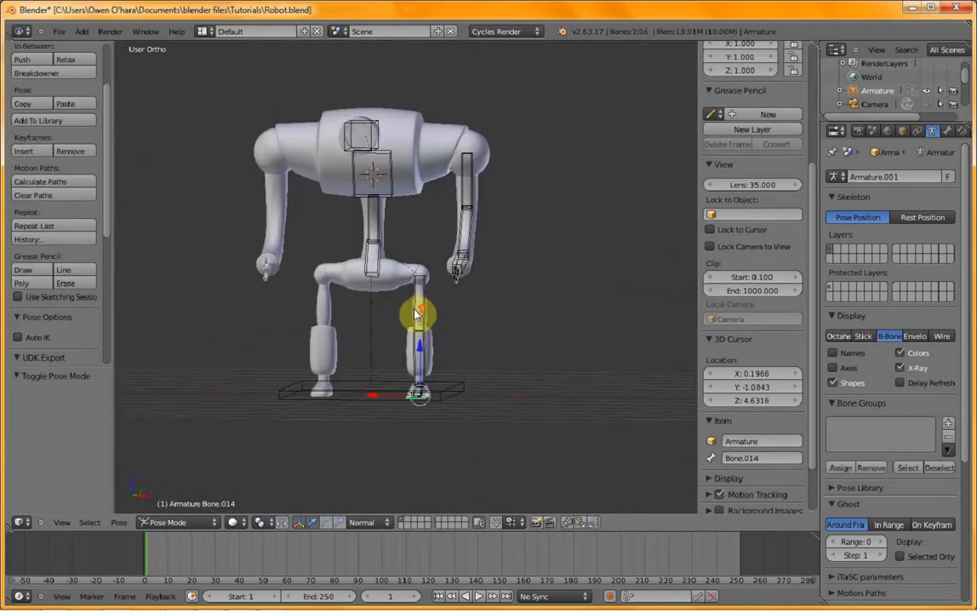
middle_click_drag(388, 367, 379, 411)
scroll(377, 411, "up", 3)
scroll(366, 272, "down", 2)
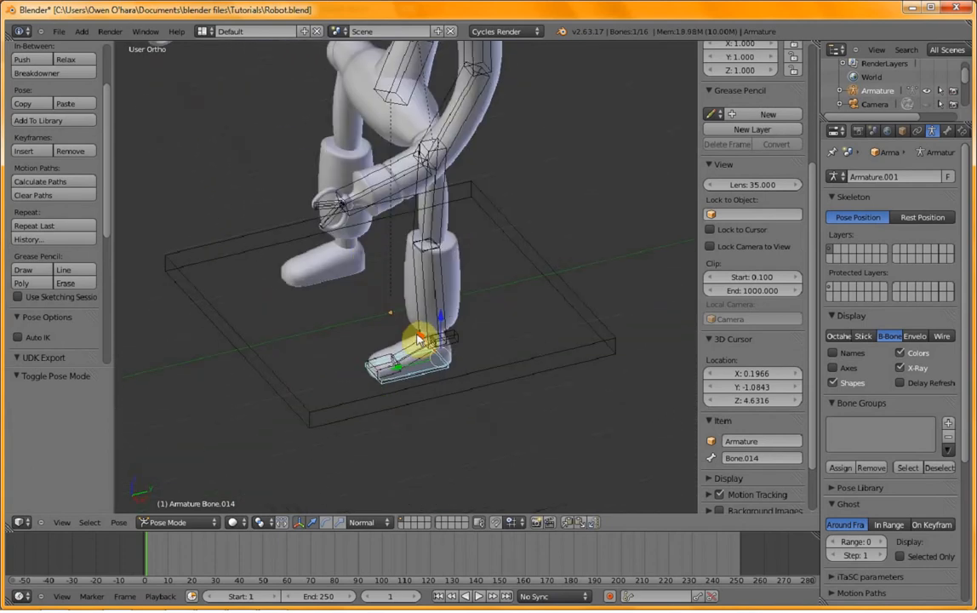
- Add an IK constraint to the lower leg bone LEG2_L targeting heel bone Bone.015, with a chain length of 2
key("KP_3")
scroll(431, 331, "up", 1)
scroll(447, 368, "up", 3)
middle_click_drag(456, 382, 419, 349)
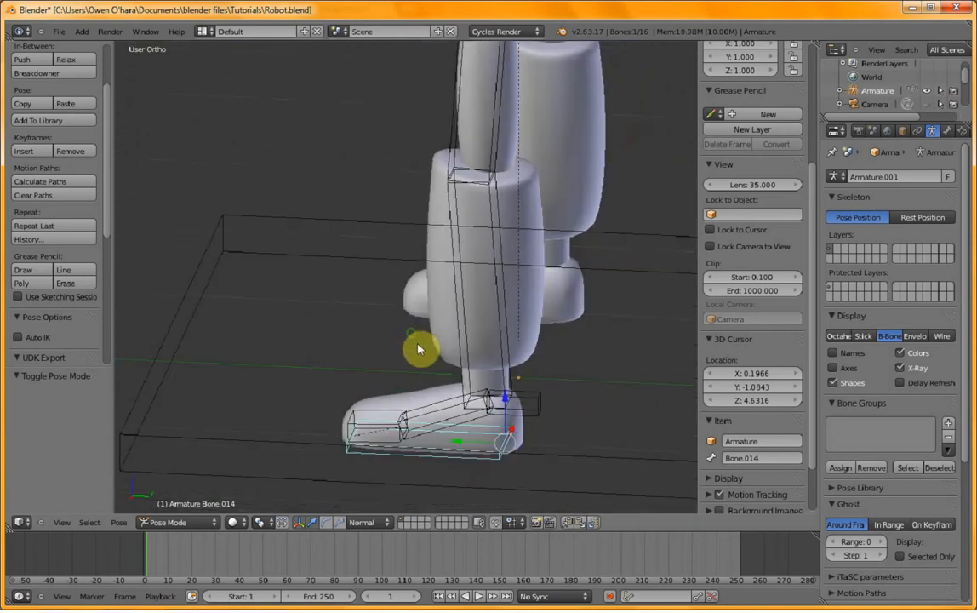
right_click(519, 402)
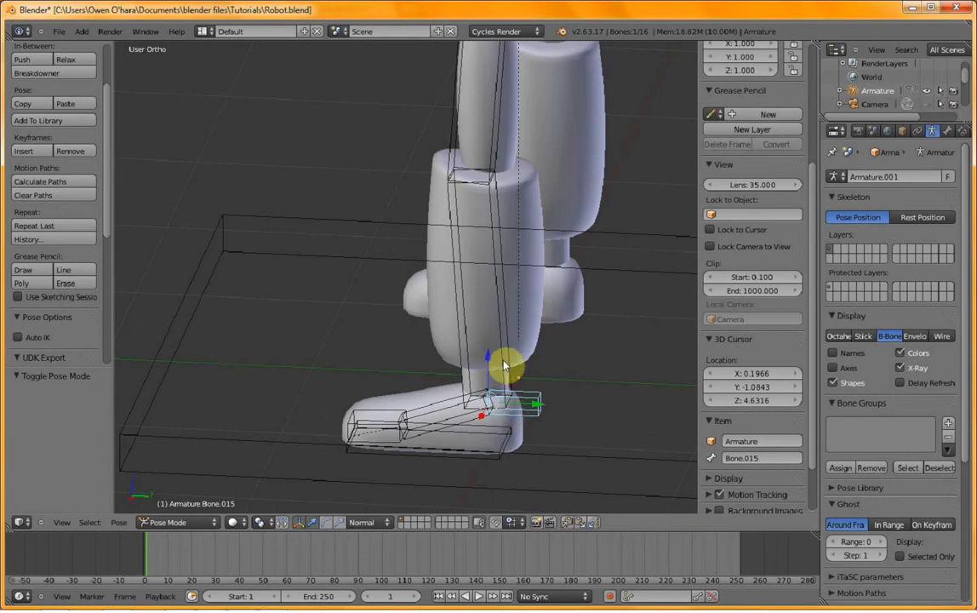
right_click(510, 379)
right_click(499, 373)
right_click(496, 366)
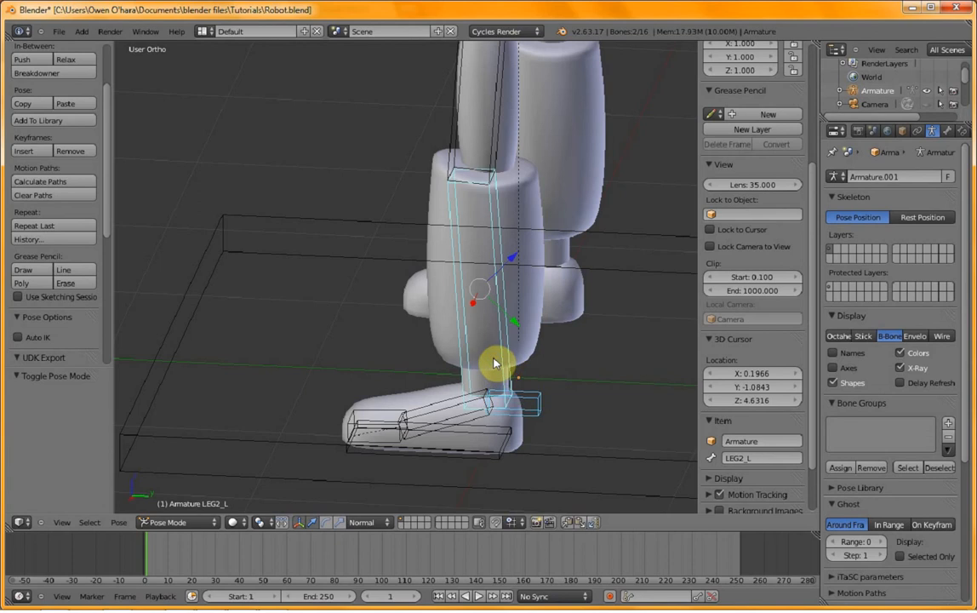
key("shift+i")
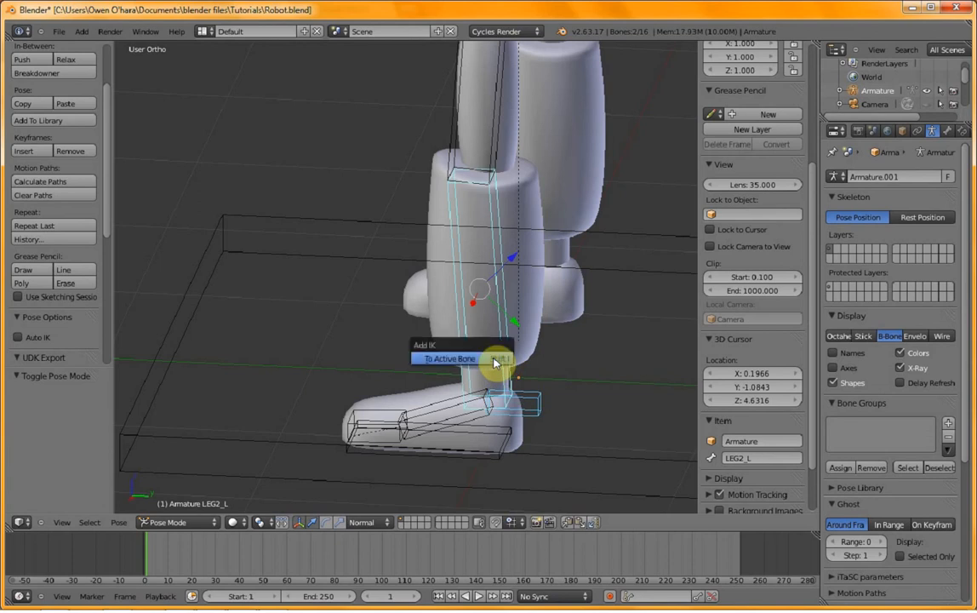
left_click(487, 357)
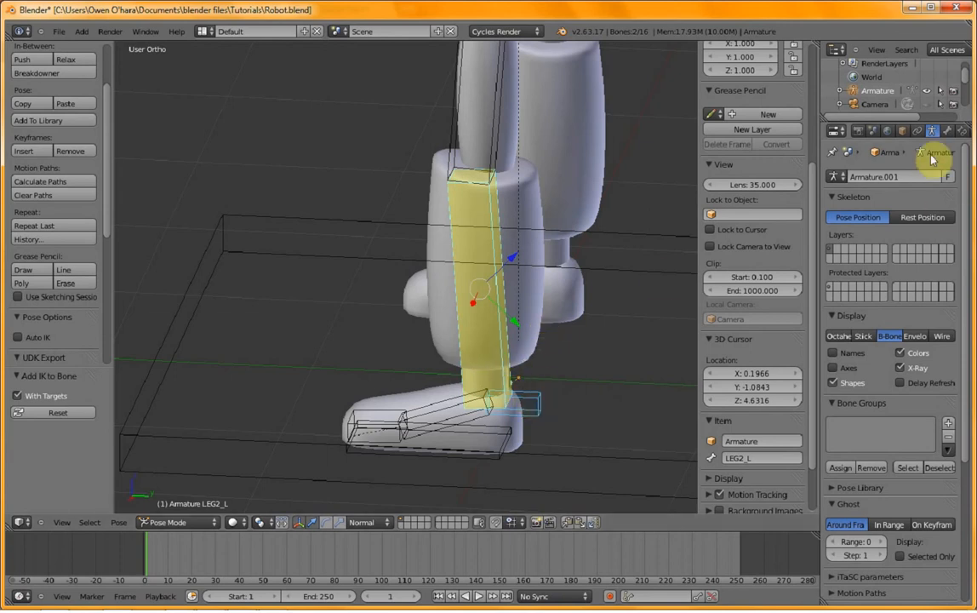
left_click(959, 133)
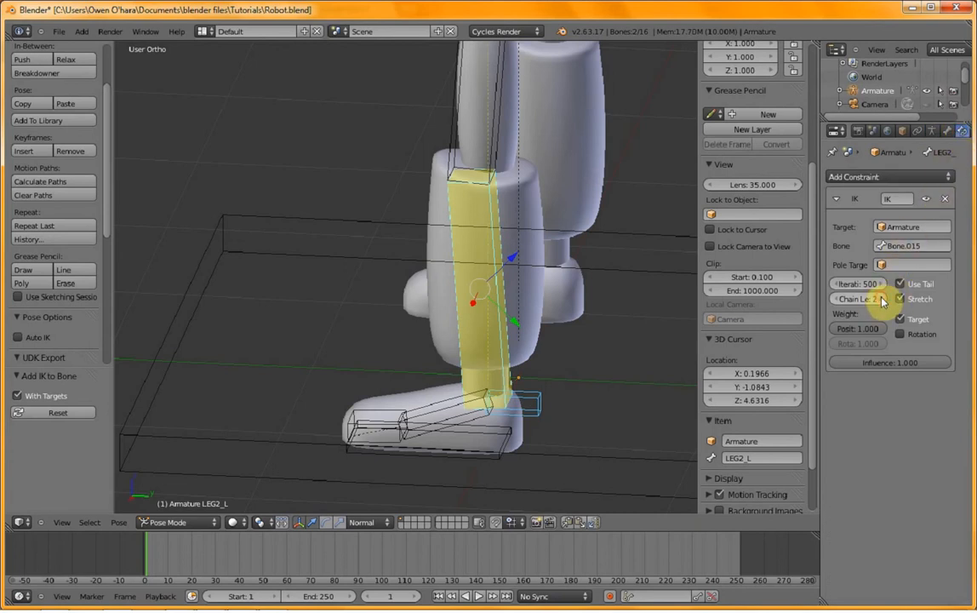
- Test rotating the heel bone Bone.015 behind the ankle, cancelling each rotation
scroll(484, 327, "down", 3)
right_click(482, 349)
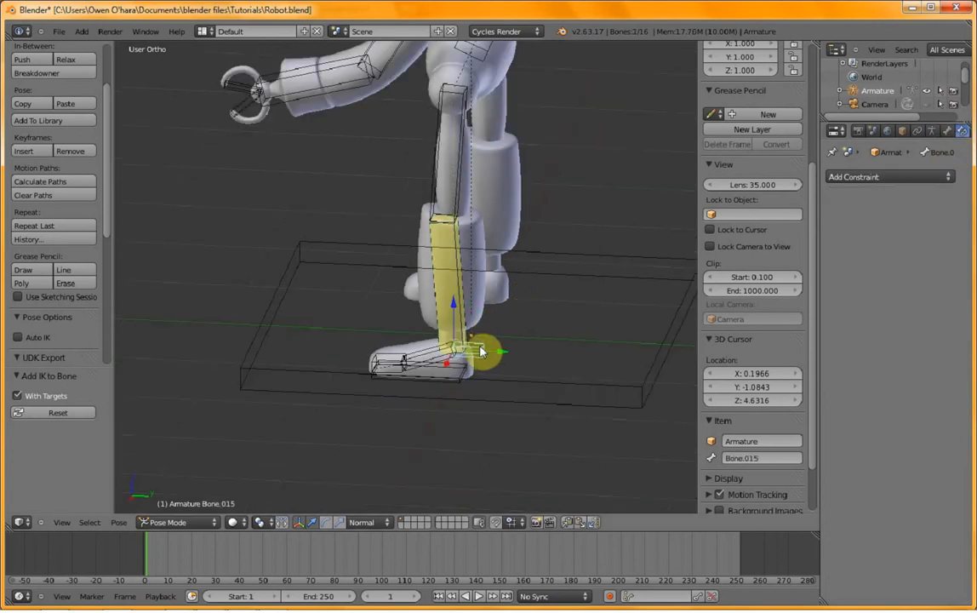
key("r")
right_click(482, 340)
key("r")
right_click(471, 337)
- Test moving the control bone Bone.014 beneath the foot to check how the leg bends, cancelling the move
right_click(439, 376)
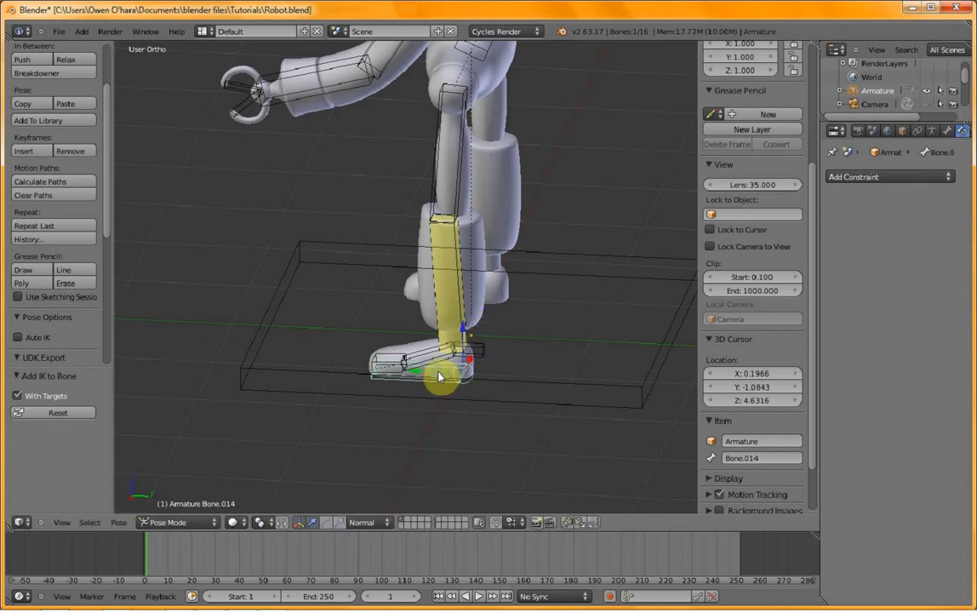
key("g")
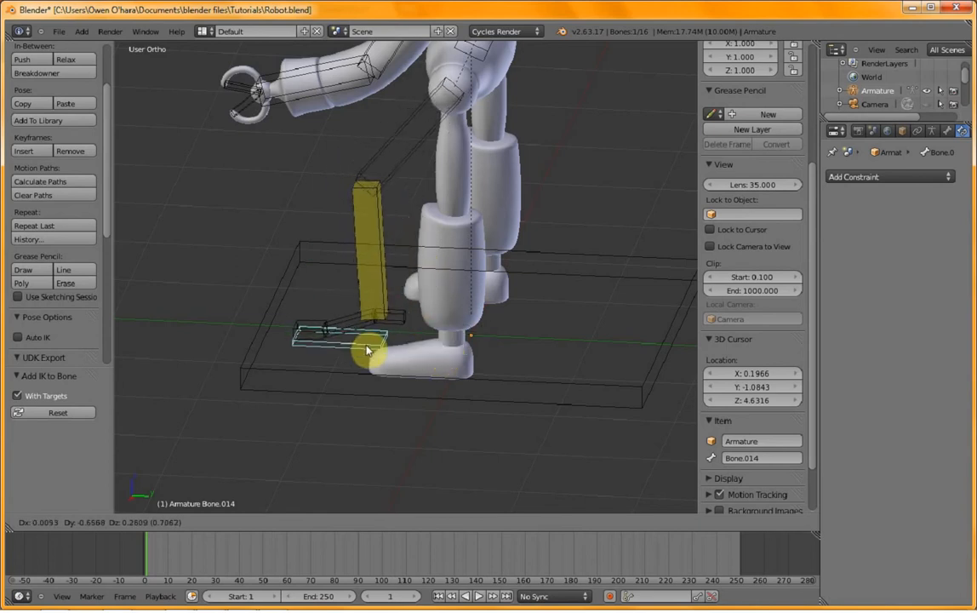
right_click(415, 344)
right_click(450, 357)
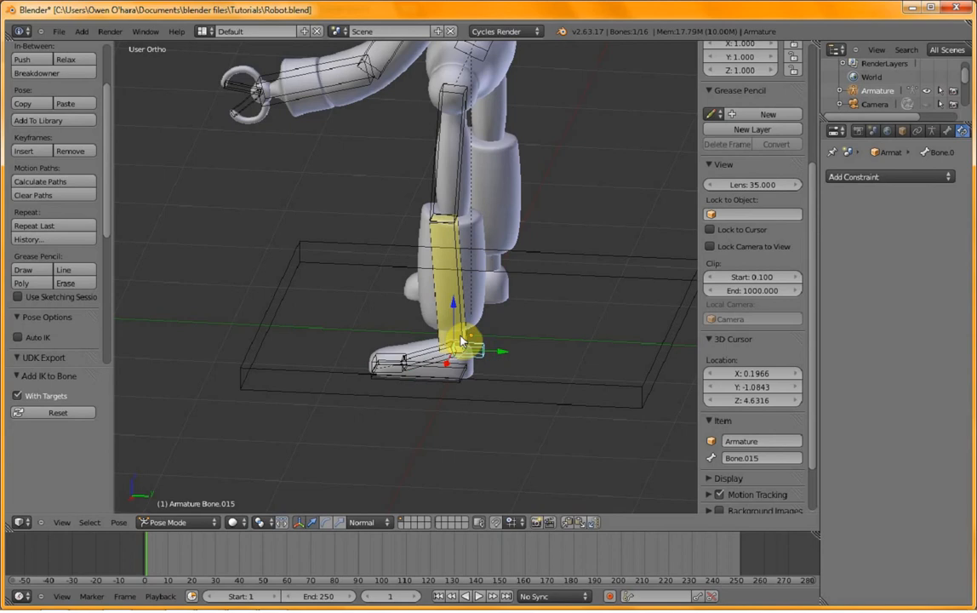
right_click(433, 379)
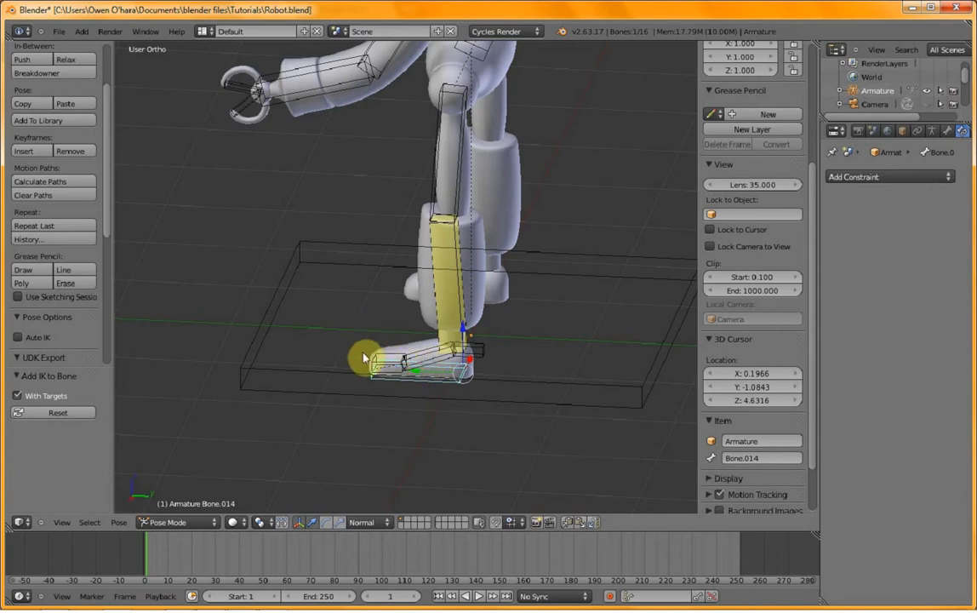
- Test moving the foot bone Bone.011 and rotating the heel bone Bone.015, cancelling both transforms
right_click(444, 361)
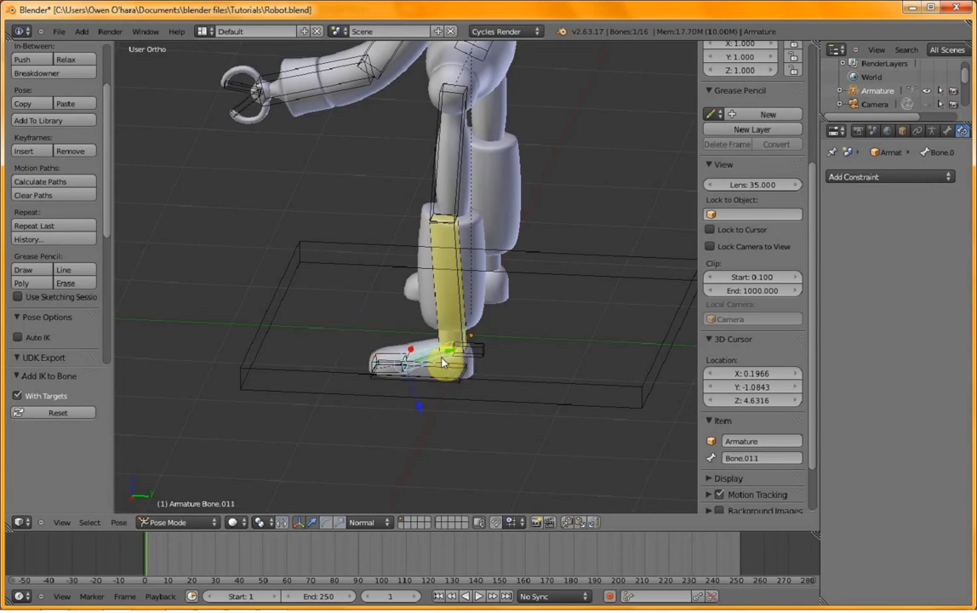
key("g")
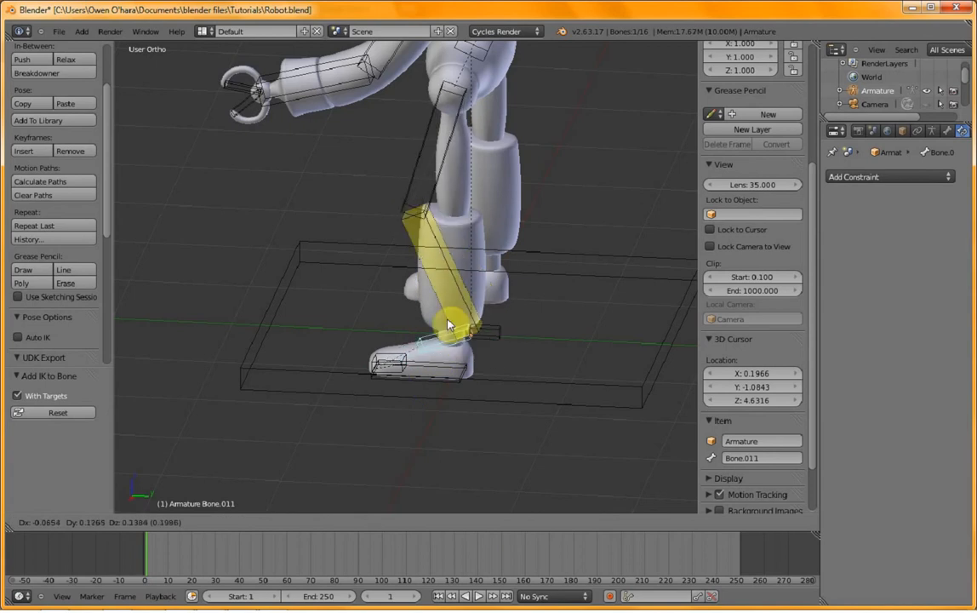
right_click(455, 342)
right_click(482, 349)
key("r")
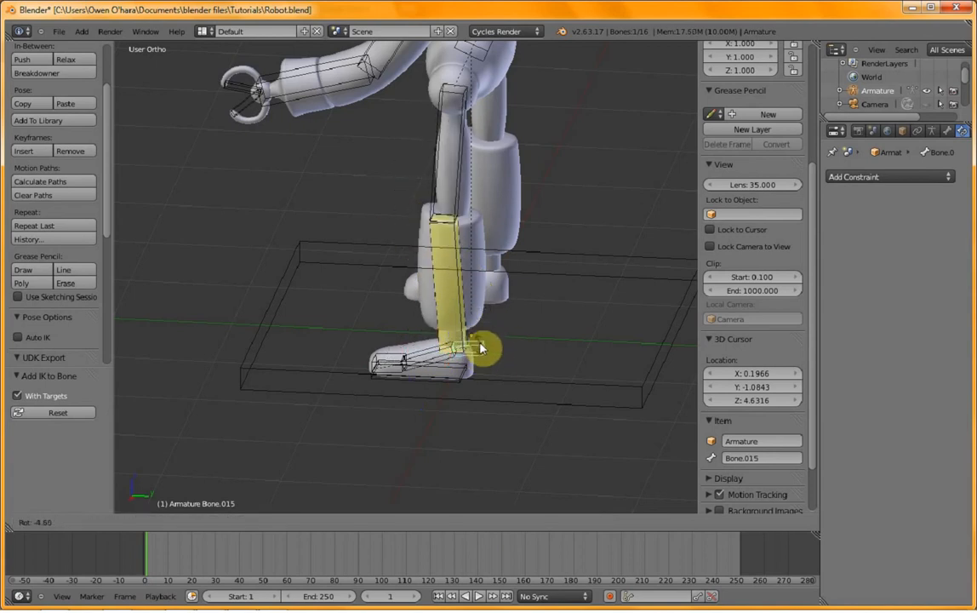
right_click(481, 342)
- Select the heel bone Bone.015 behind the ankle
right_click(464, 364)
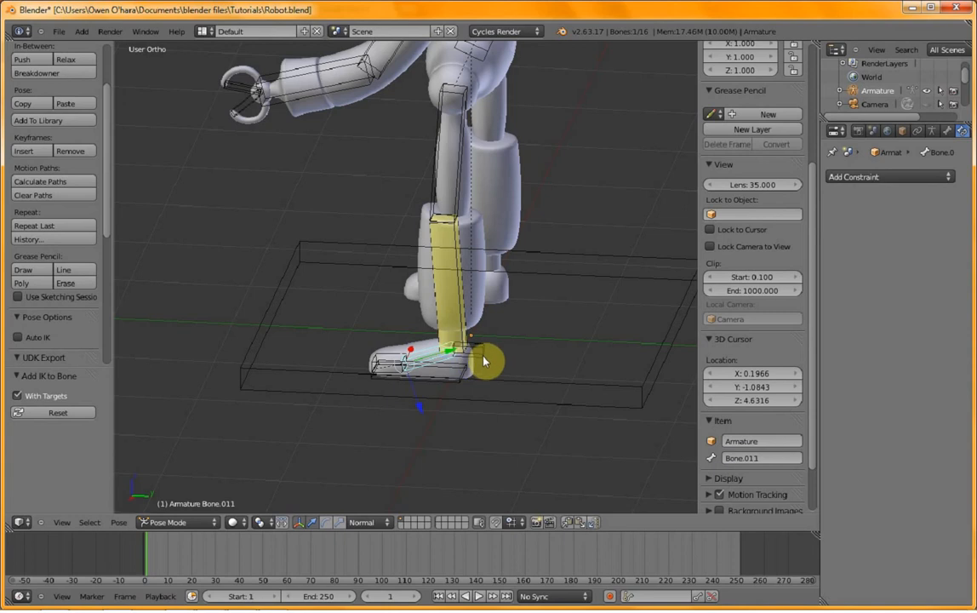
right_click(458, 364)
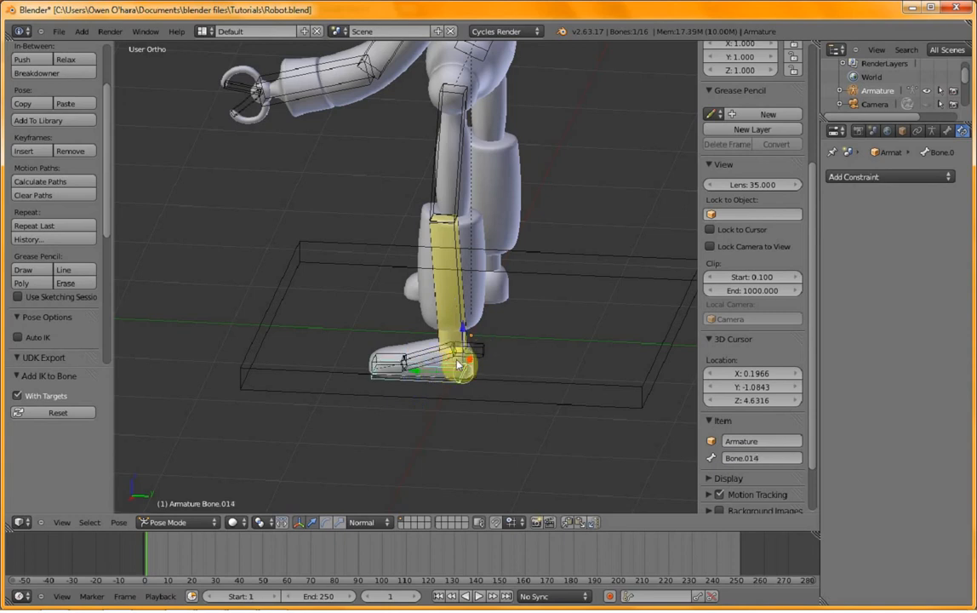
right_click(450, 360)
right_click(475, 350)
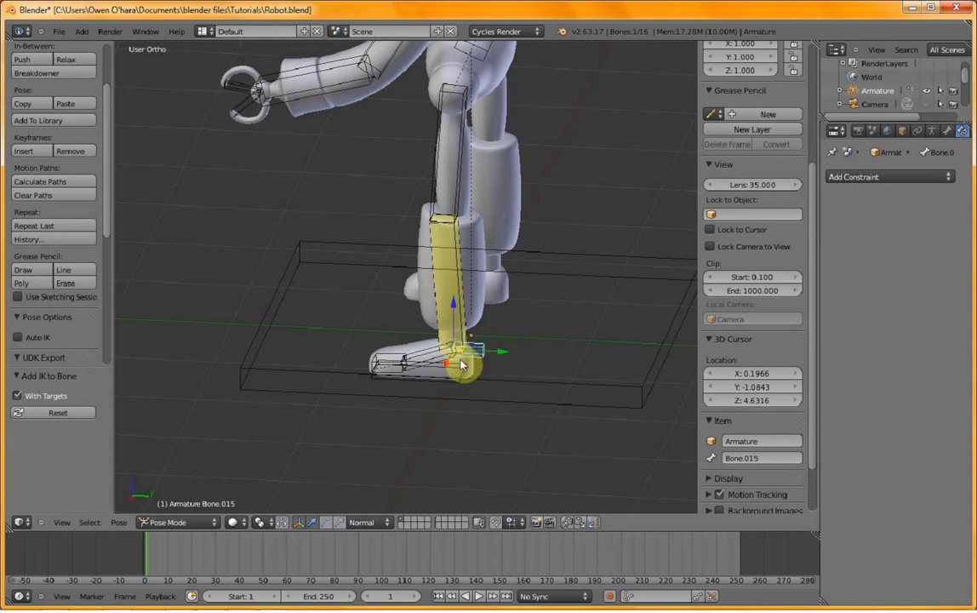
right_click(485, 359)
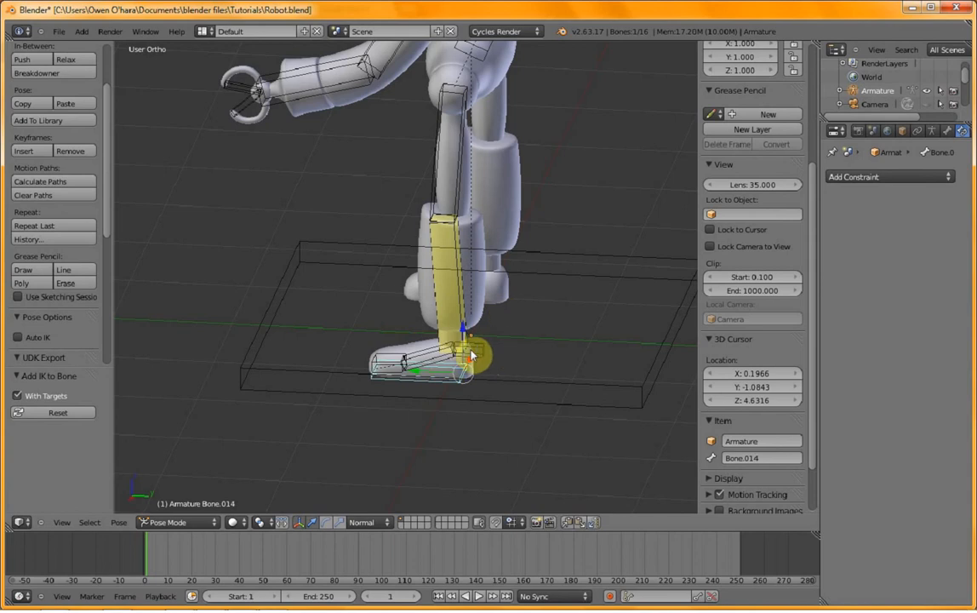
right_click(473, 353)
key("KP_3")
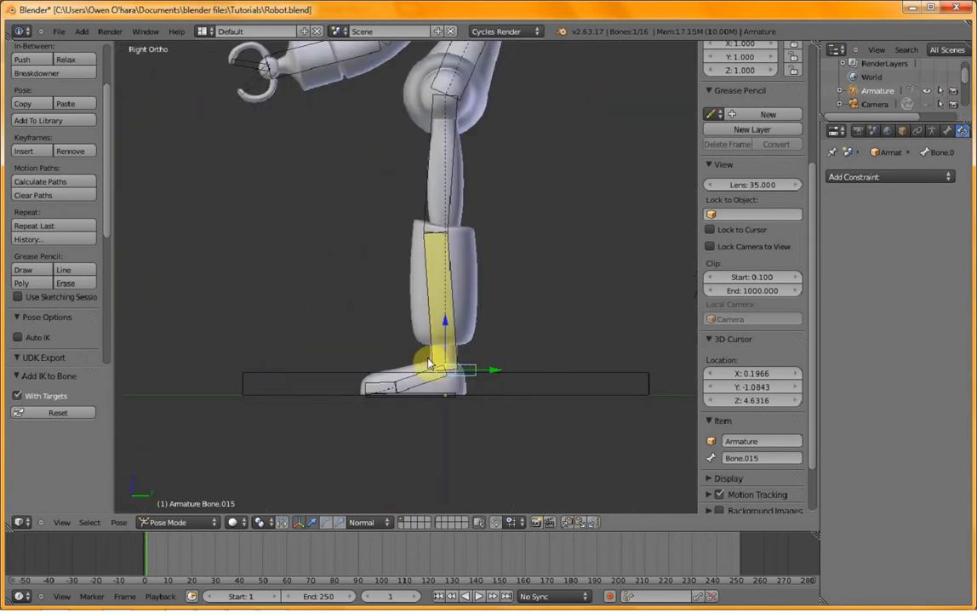
left_click(936, 176)
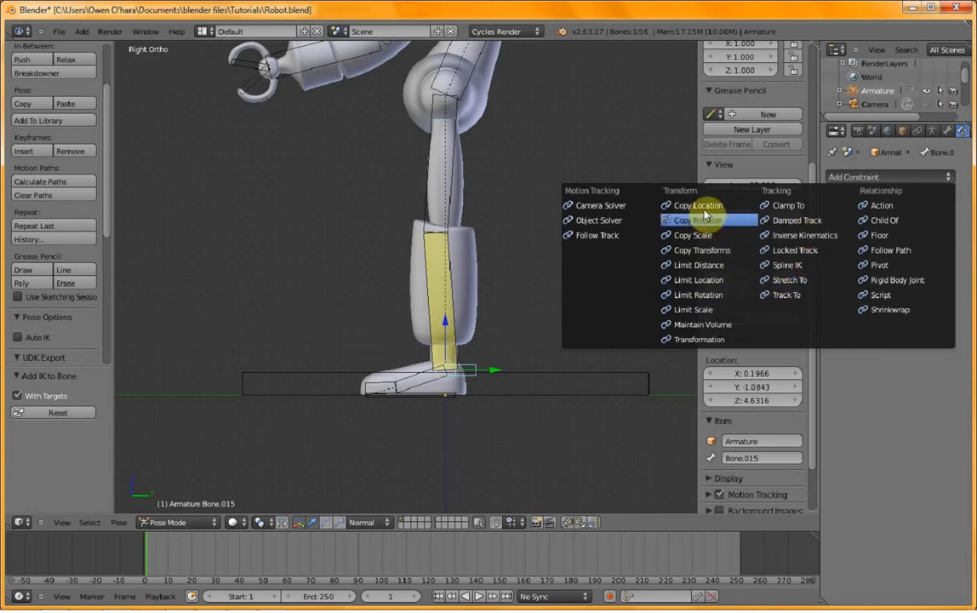
left_click(704, 280)
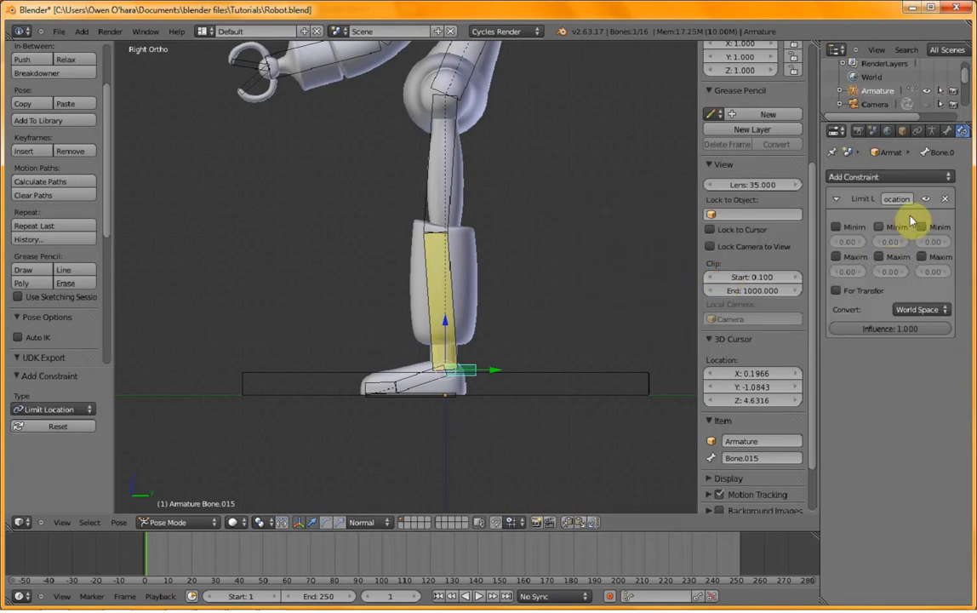
left_click(944, 198)
- Add a Limit Rotation constraint to the heel bone and enable the limits on all three axes at 0°
left_click(912, 176)
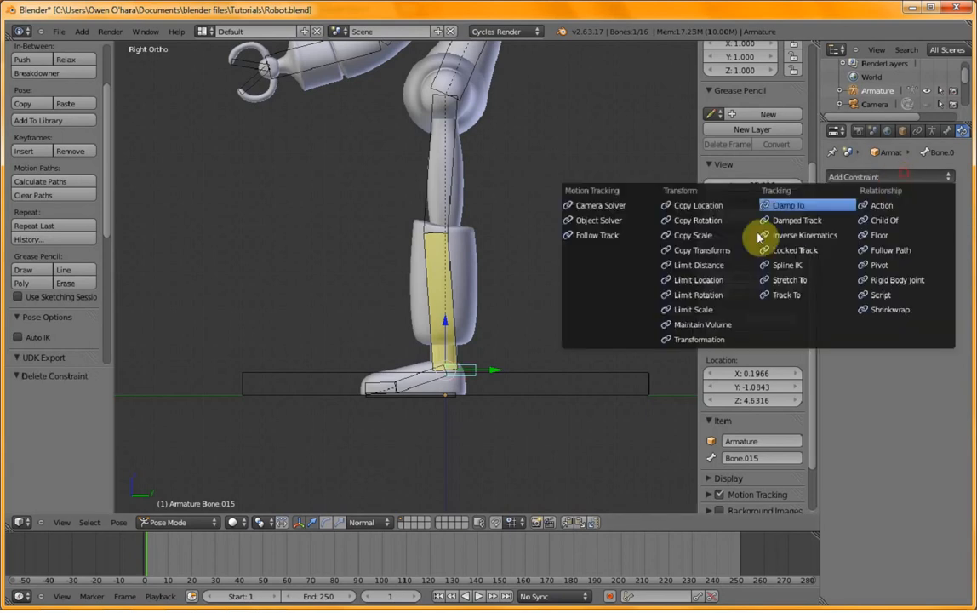
left_click(702, 294)
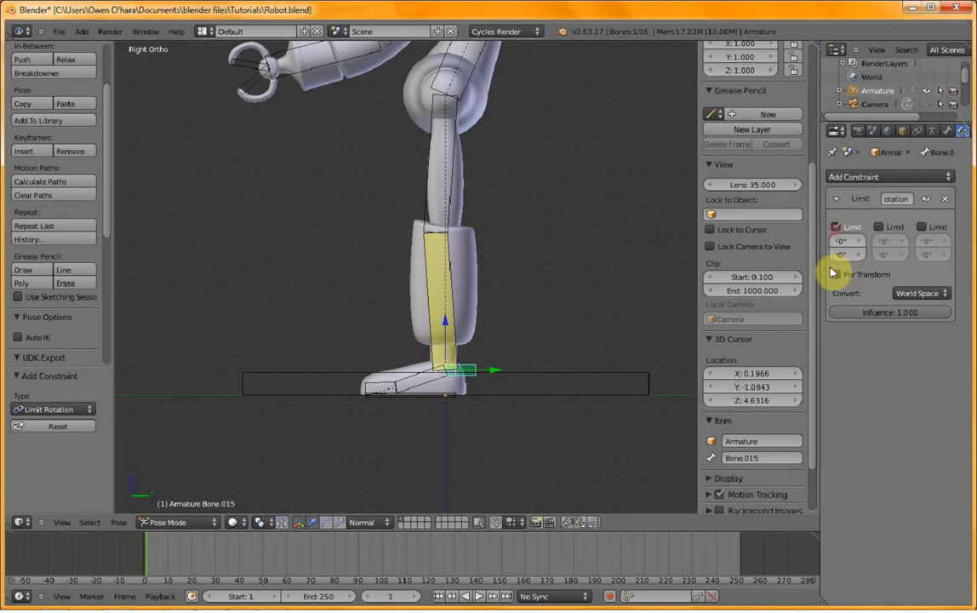
left_click(920, 227)
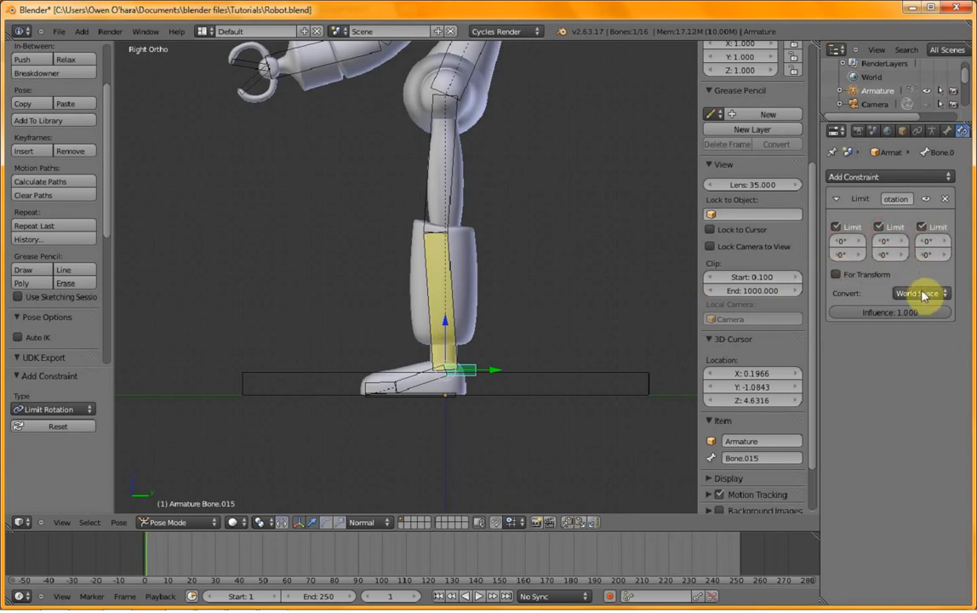
- Test rotating the foot bone Bone.011 to check how the heel and lower leg follow, cancelling the rotation
scroll(555, 374, "up", 4)
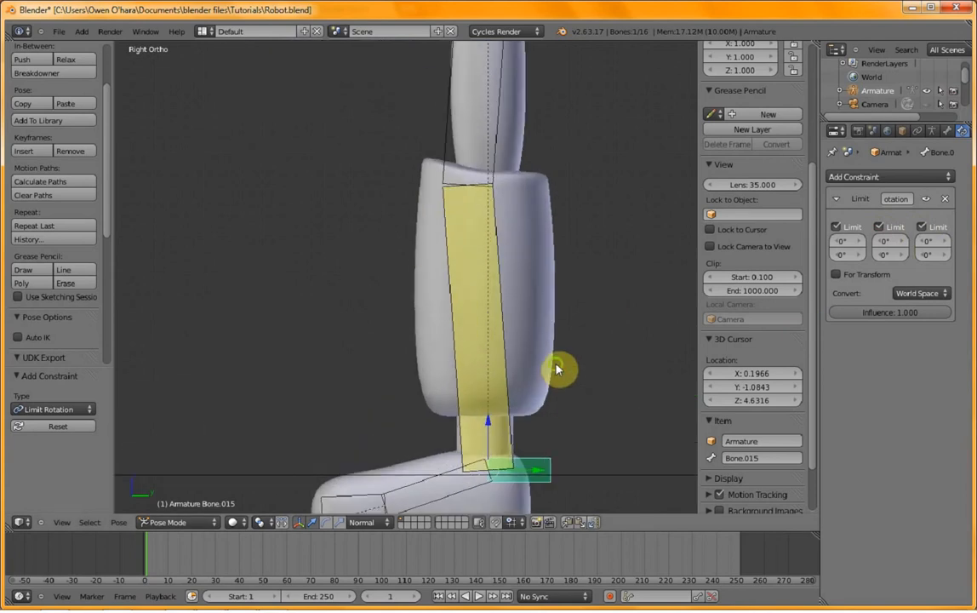
middle_click_drag(556, 369, 565, 260, "shift")
scroll(452, 372, "up", 2)
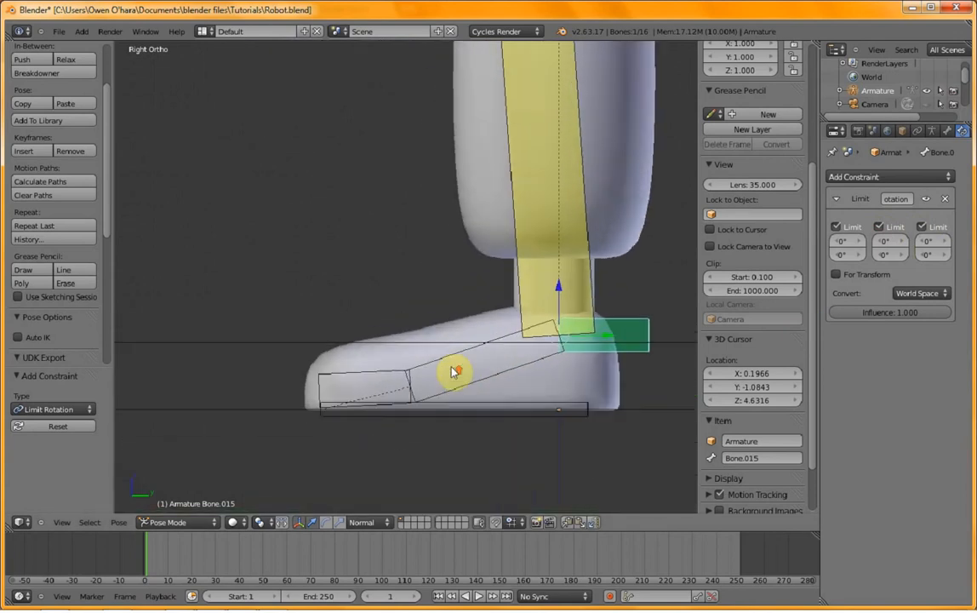
scroll(451, 367, "up", 1)
scroll(451, 349, "down", 4)
middle_click_drag(459, 243, 475, 304, "shift")
middle_click_drag(450, 379, 422, 384)
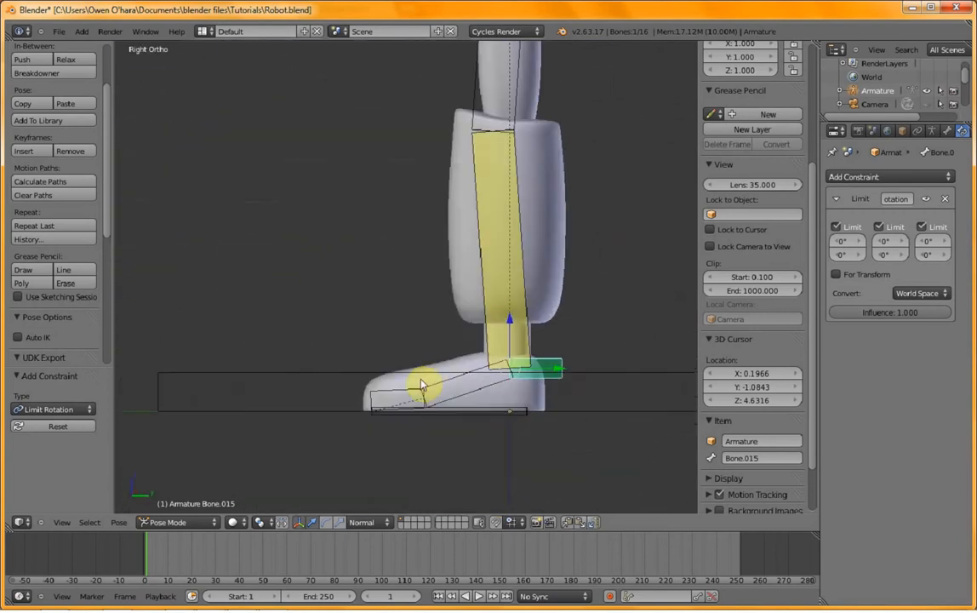
right_click(479, 391)
key("r")
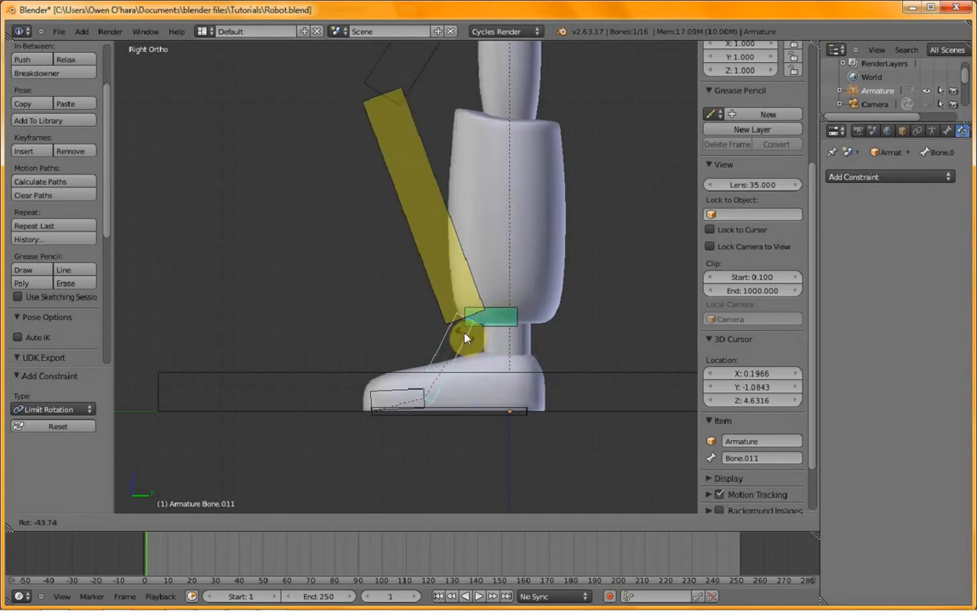
right_click(484, 377)
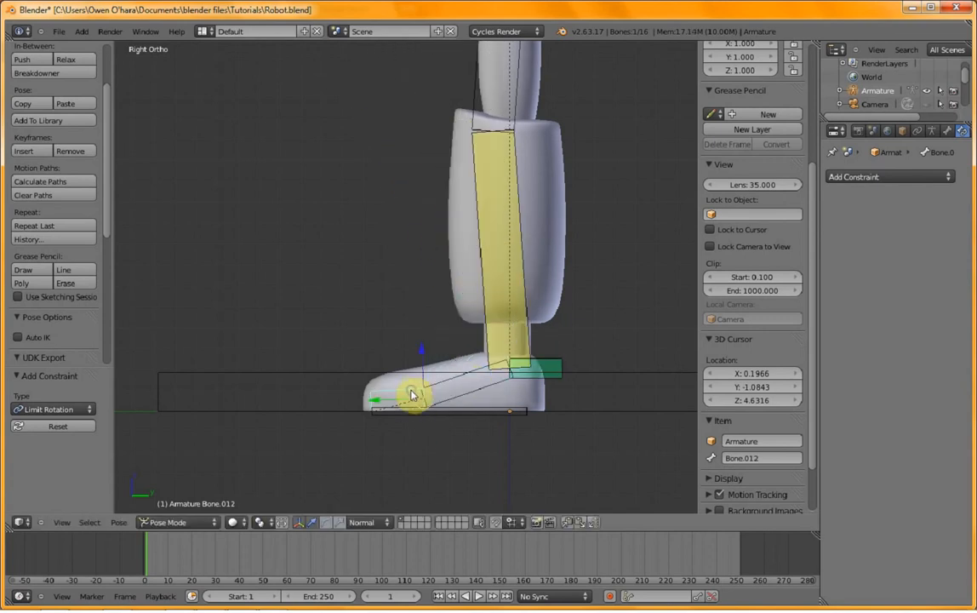
- Examine the toe bone Bone.012 and the surrounding foot bones from the side and in an angled view
scroll(488, 400, "up", 2)
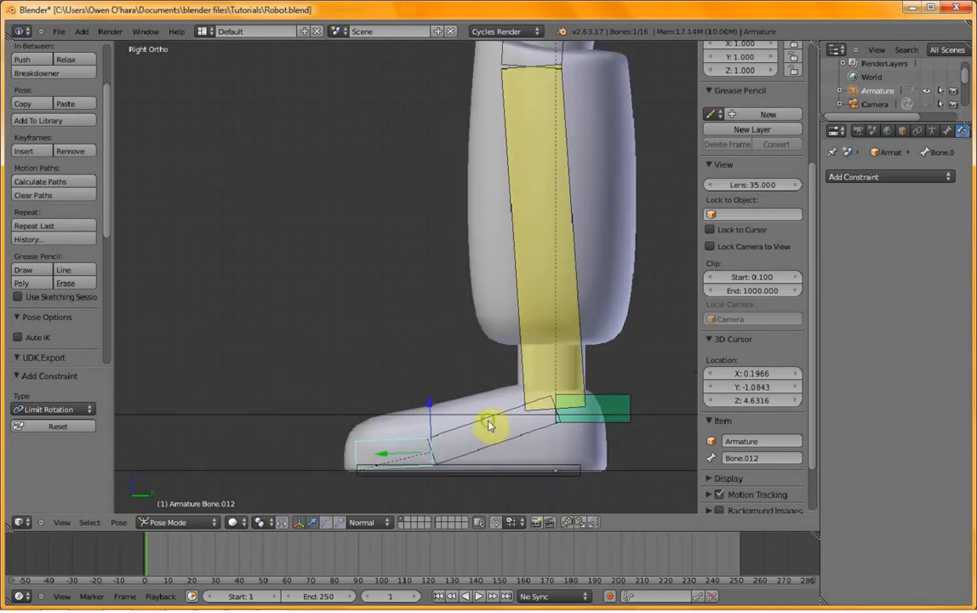
middle_click_drag(489, 423, 513, 336, "shift")
scroll(532, 347, "up", 3)
scroll(567, 362, "down", 2)
middle_click_drag(503, 268, 500, 316, "shift")
scroll(559, 383, "down", 1)
middle_click_drag(394, 309, 434, 310)
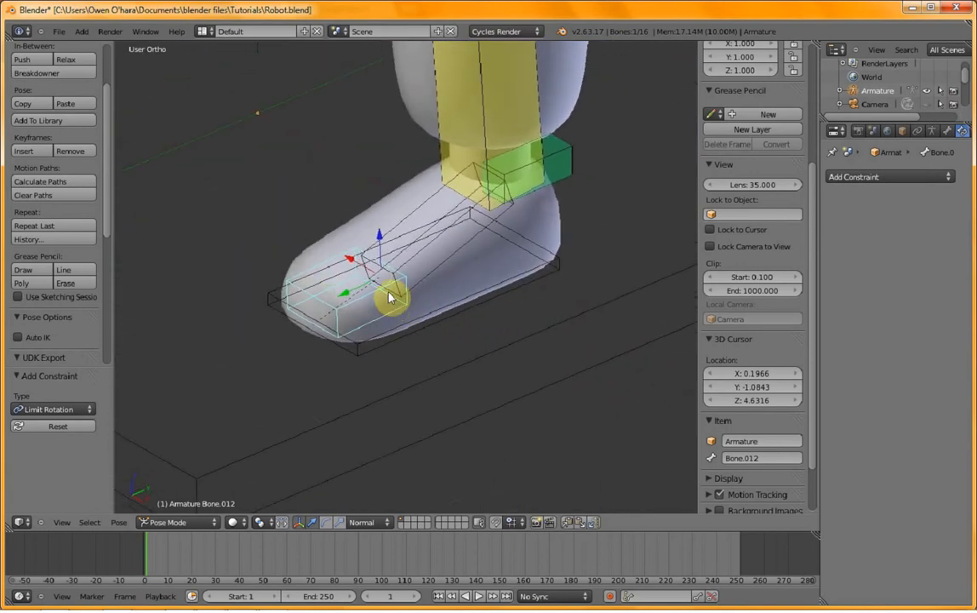
scroll(375, 178, "down", 4)
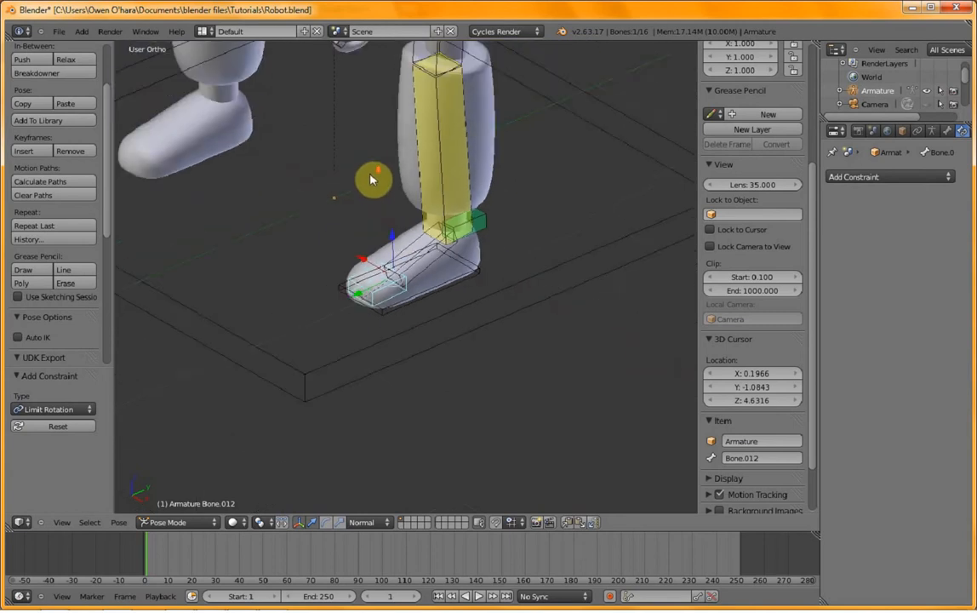
key("KP_3")
scroll(376, 179, "up", 1)
scroll(382, 182, "down", 1)
scroll(391, 170, "up", 3)
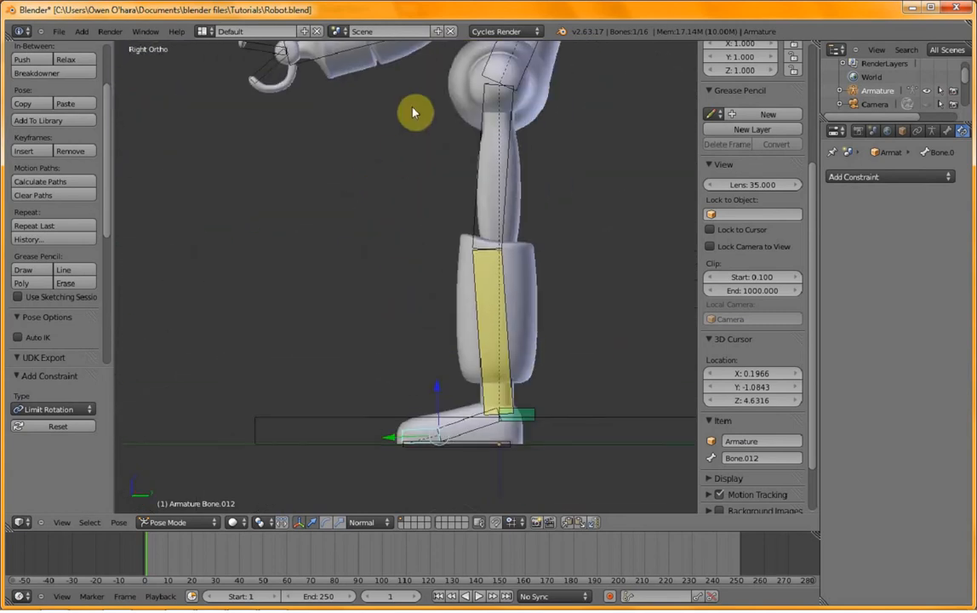
- Add a Copy Rotation constraint to the left arm bone ARM2_L with the upper arm bone ARM1_L as its target
middle_click_drag(404, 154, 407, 257, "shift")
middle_click_drag(318, 243, 491, 304)
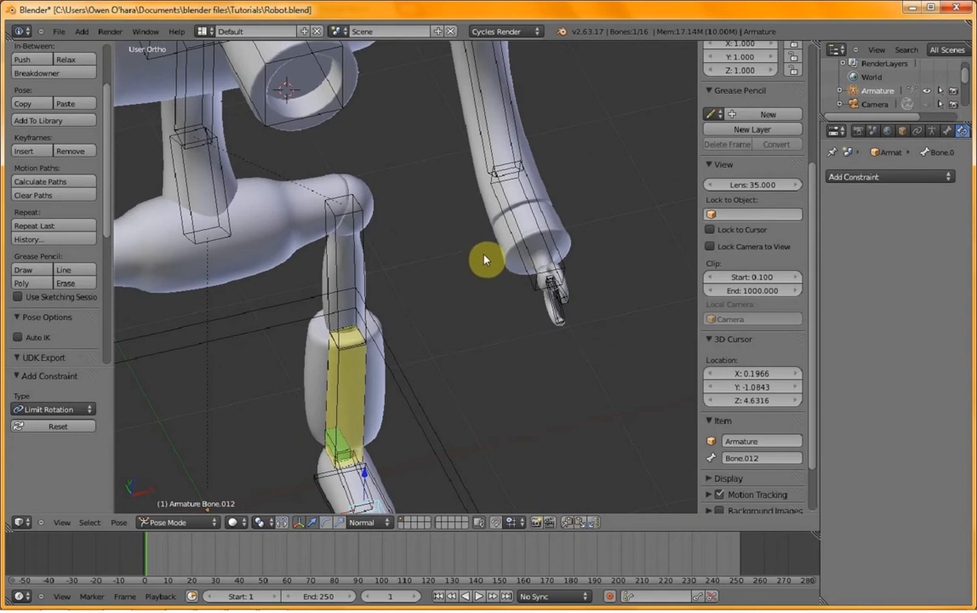
key("KP_3")
scroll(298, 252, "down", 2)
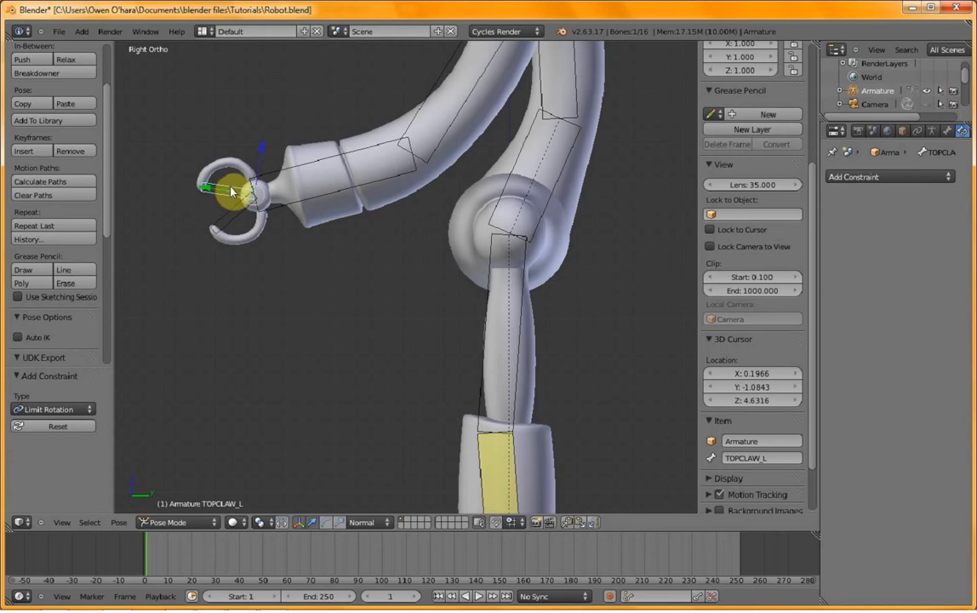
scroll(350, 194, "down", 2)
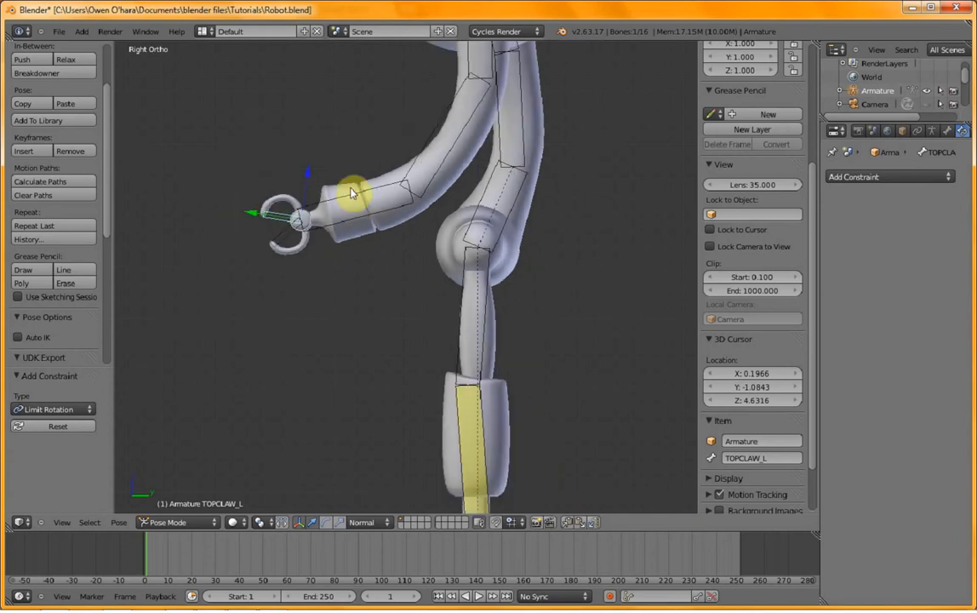
scroll(378, 184, "down", 3)
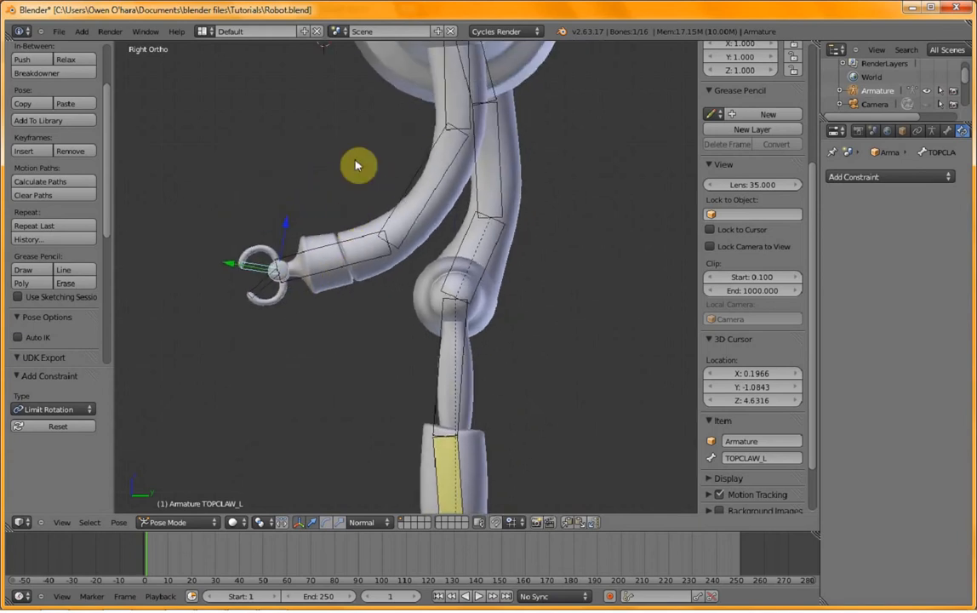
right_click(442, 167)
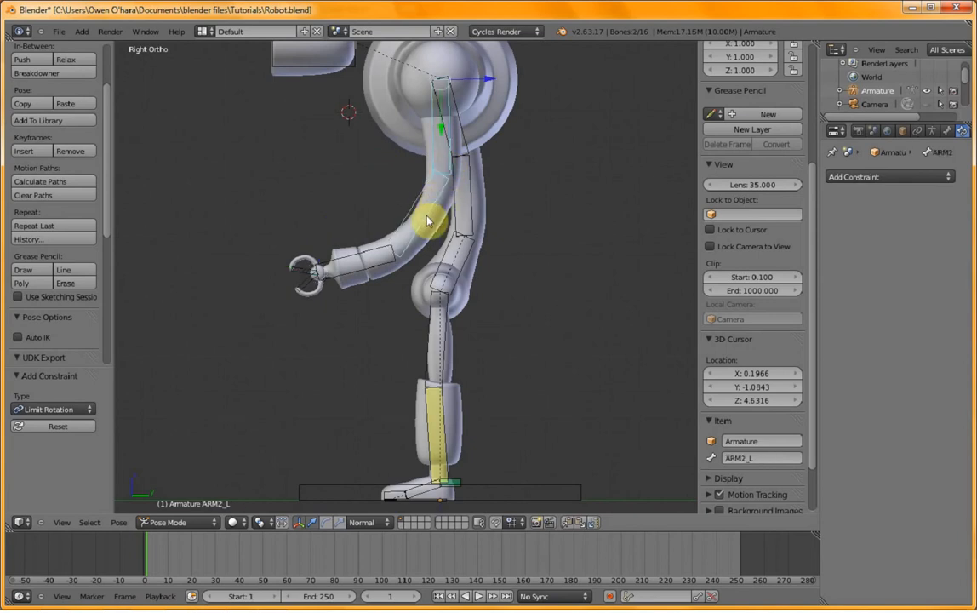
key("ctrl+shift+c")
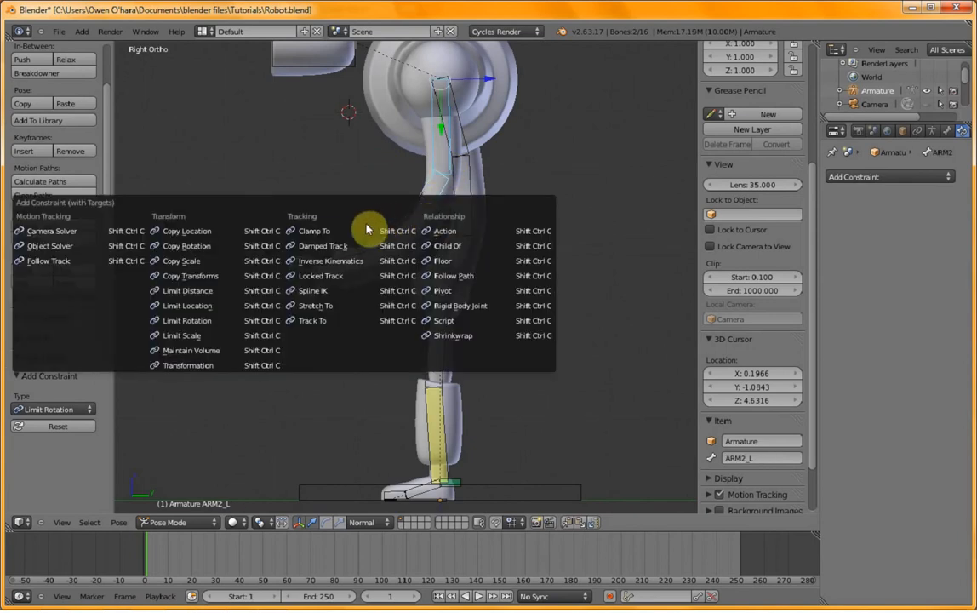
left_click(237, 249)
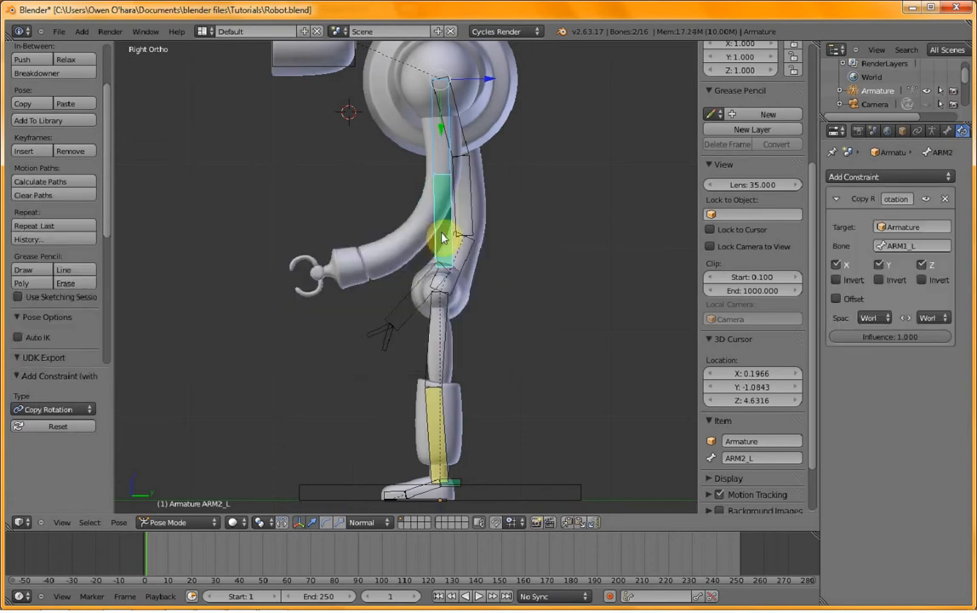
- Set both the target space and the owner space of ARM2_L's Copy Rotation constraint to Local Space
left_click(876, 321)
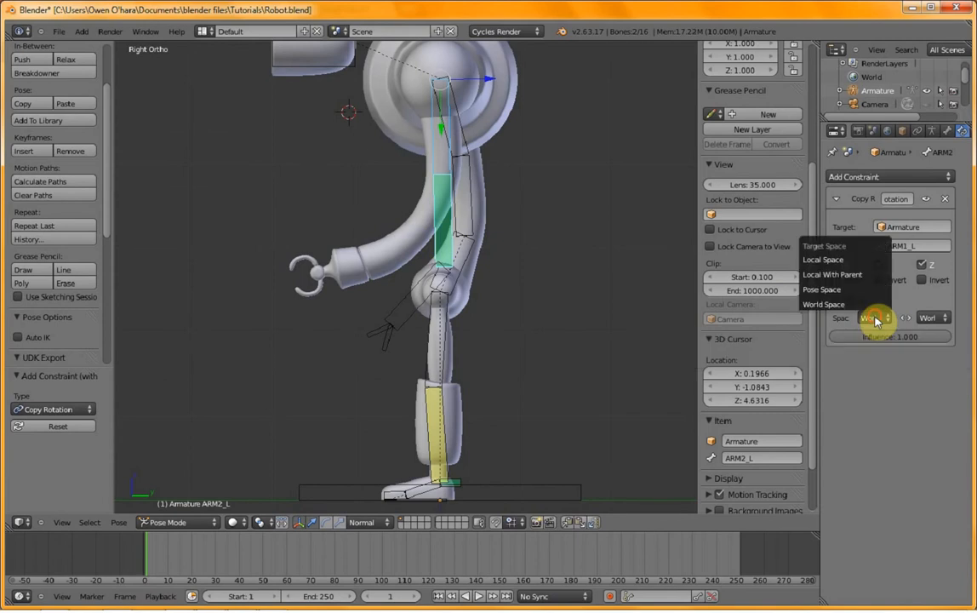
left_click(847, 261)
left_click(932, 317)
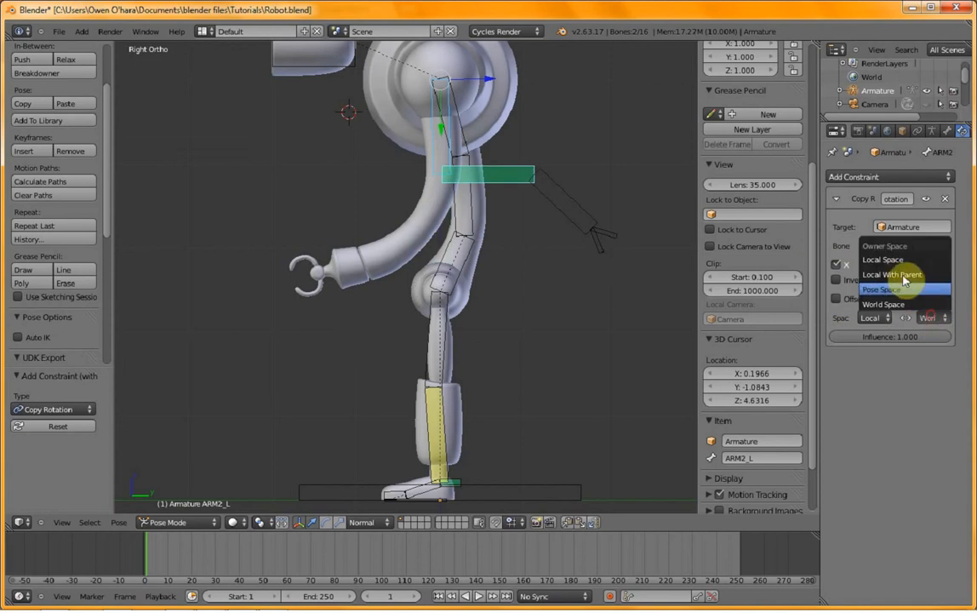
left_click(901, 265)
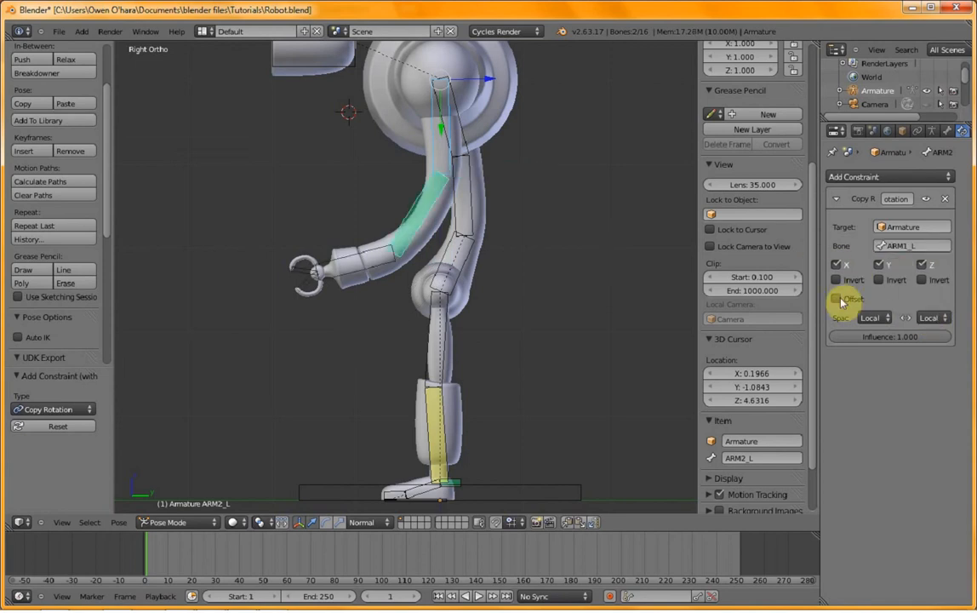
- Compare test rotations of ARM2_L with the constraint's Offset option on and off, cancelling each one and leaving Offset enabled
key("r")
right_click(407, 238)
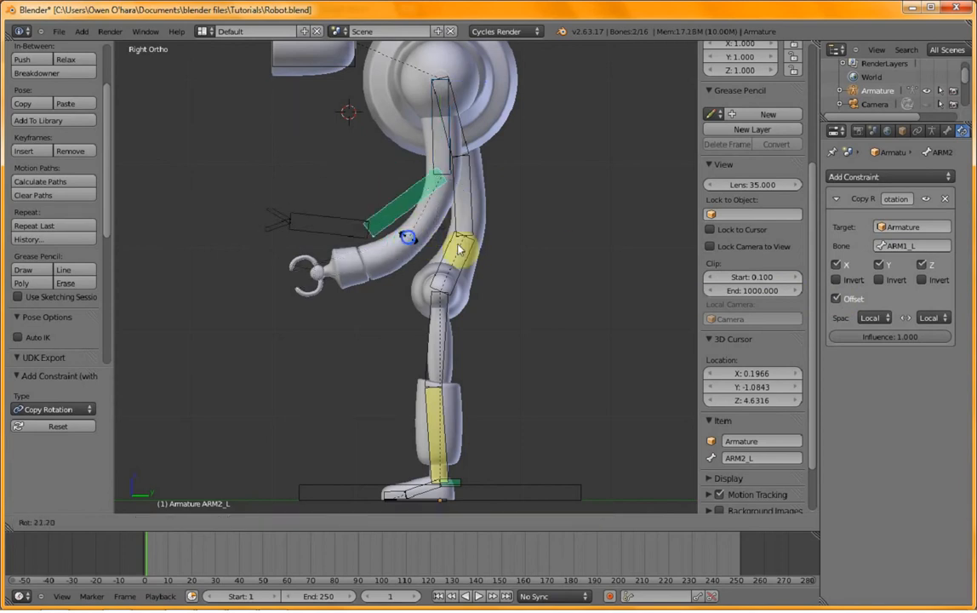
left_click(836, 299)
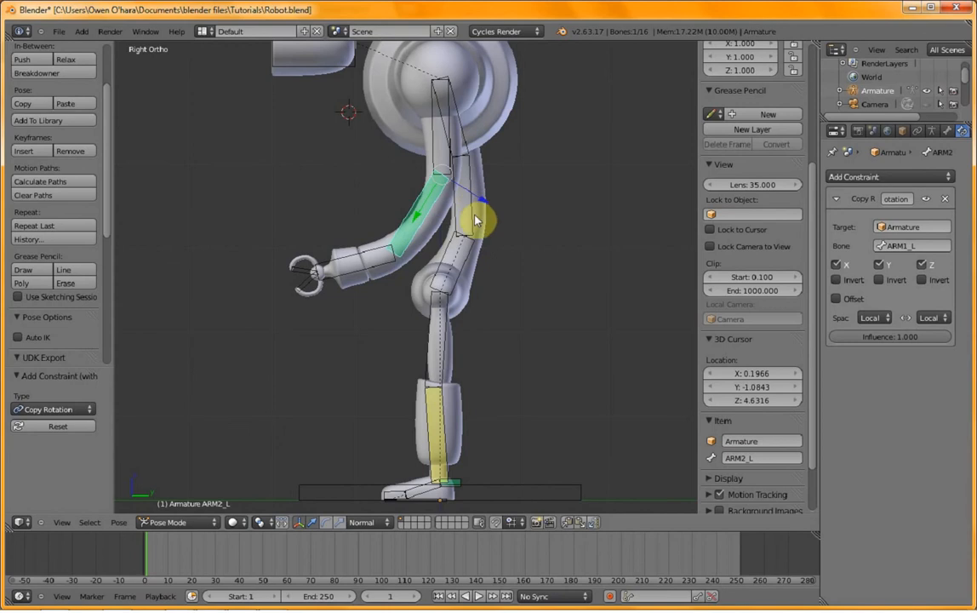
key("r")
right_click(465, 240)
left_click(835, 298)
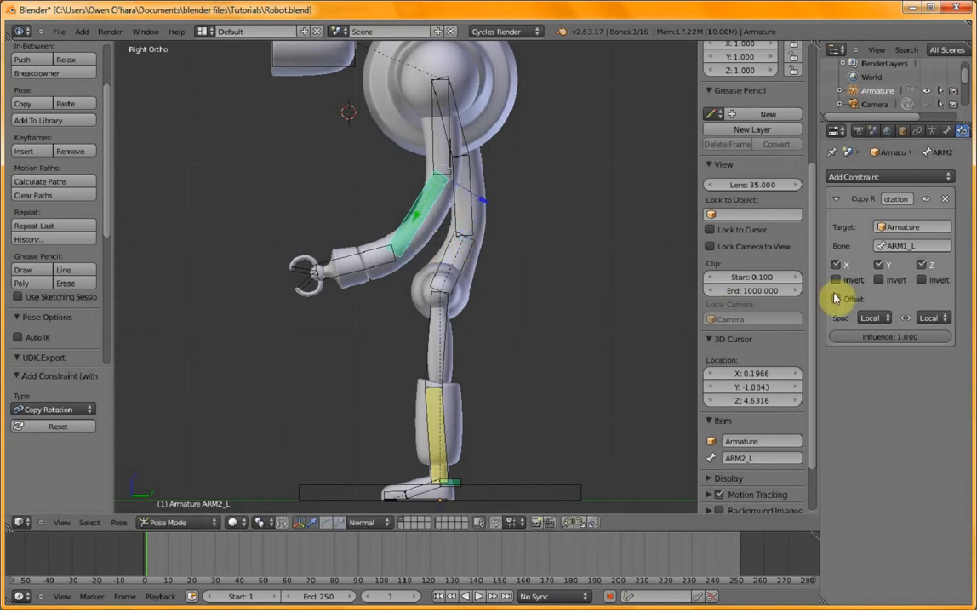
key("r")
right_click(436, 238)
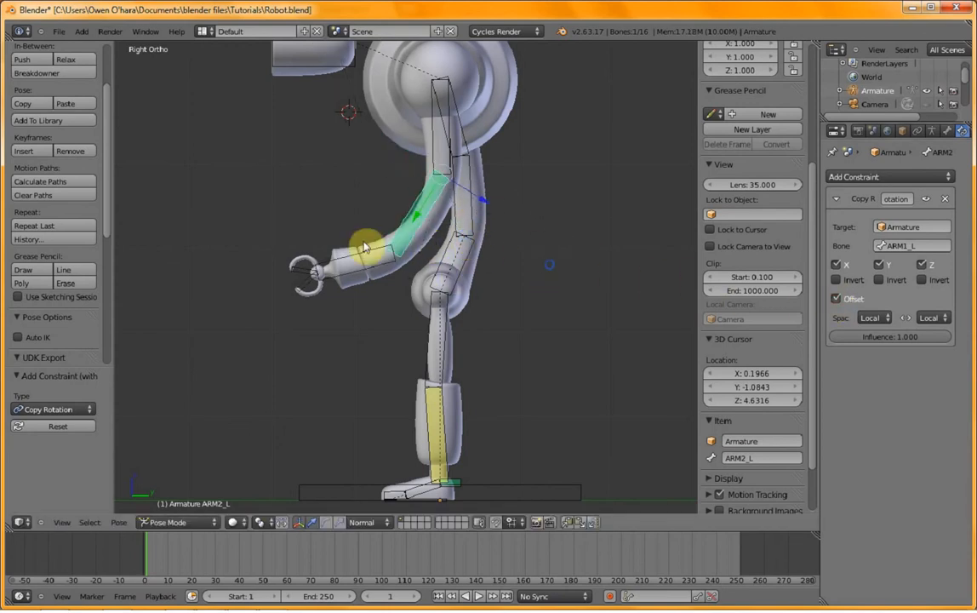
- Test rotating ARM2_L sideways from an angled view, cancel it, and disable X in its Copy Rotation constraint
middle_click_drag(425, 222, 485, 154)
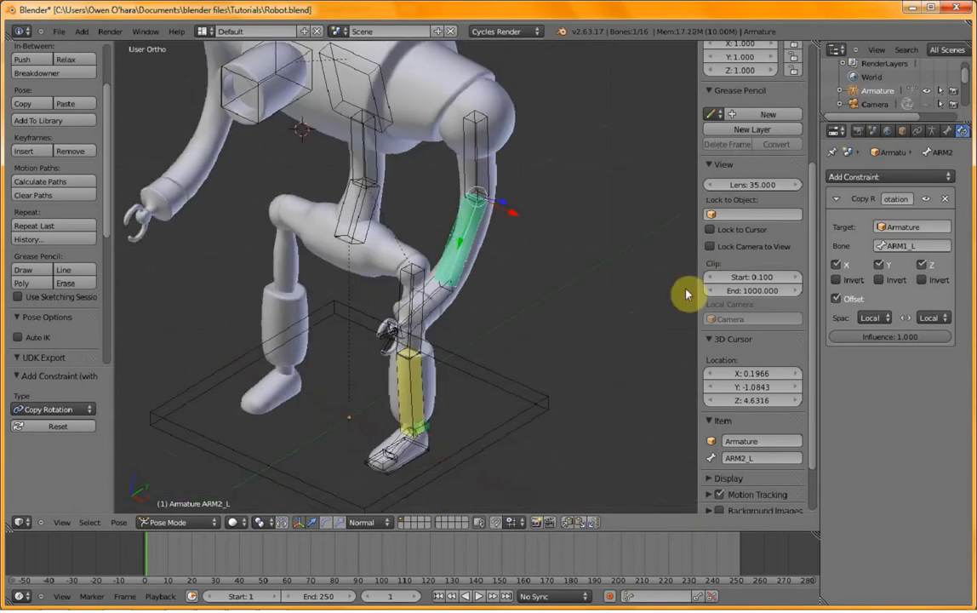
right_click(480, 166)
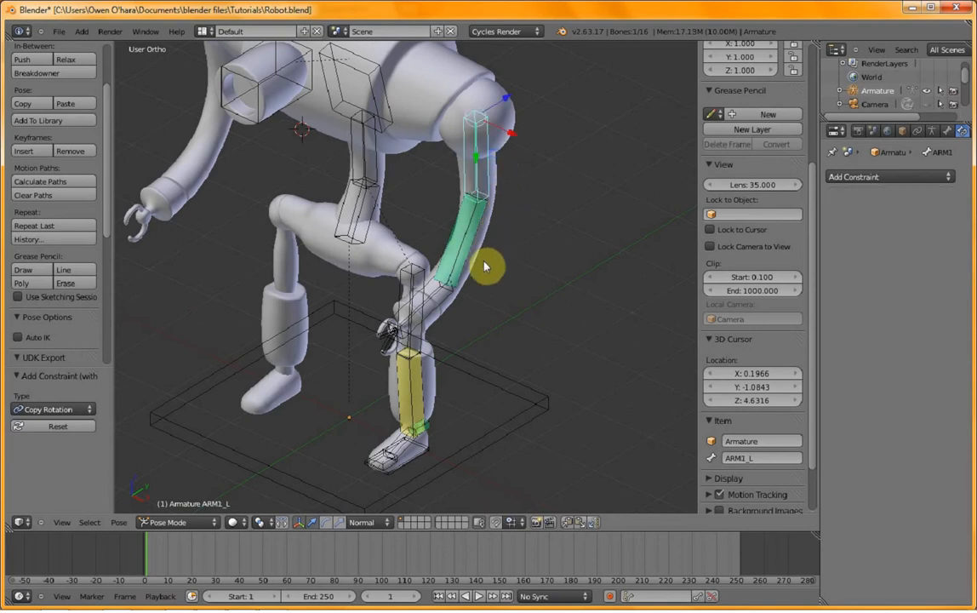
middle_click_drag(488, 267, 558, 295)
middle_click_drag(648, 144, 591, 195)
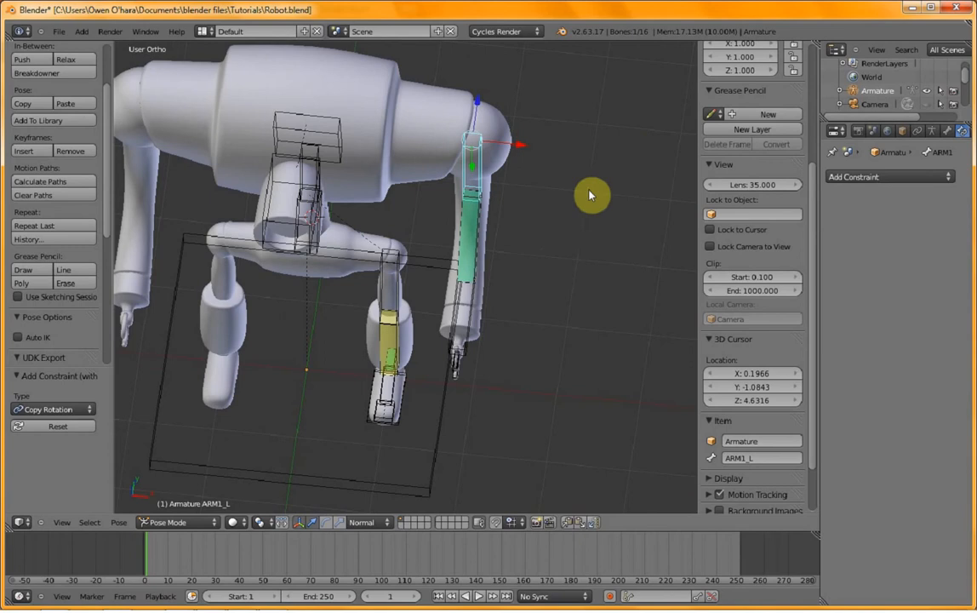
right_click(461, 227)
key("r")
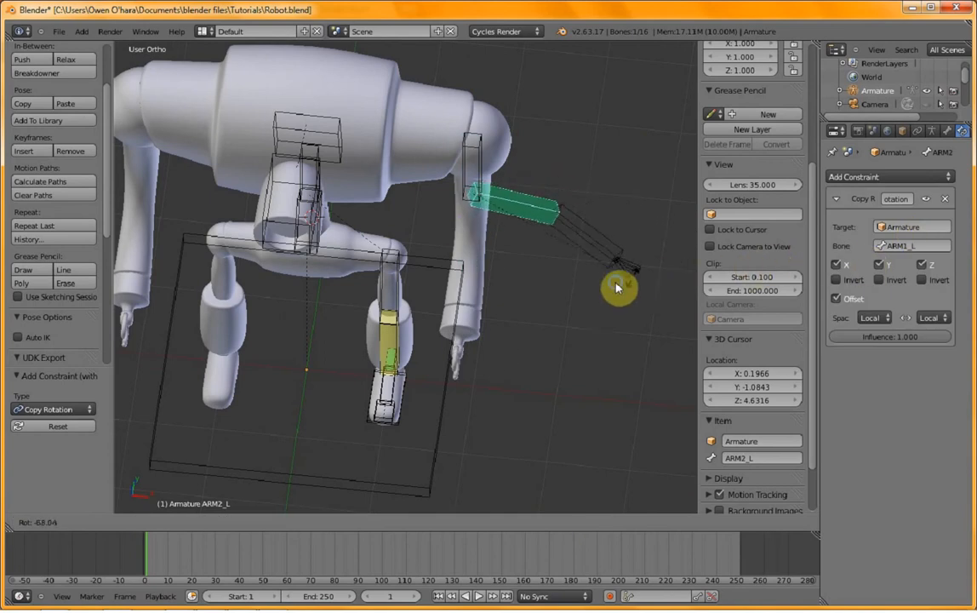
right_click(617, 287)
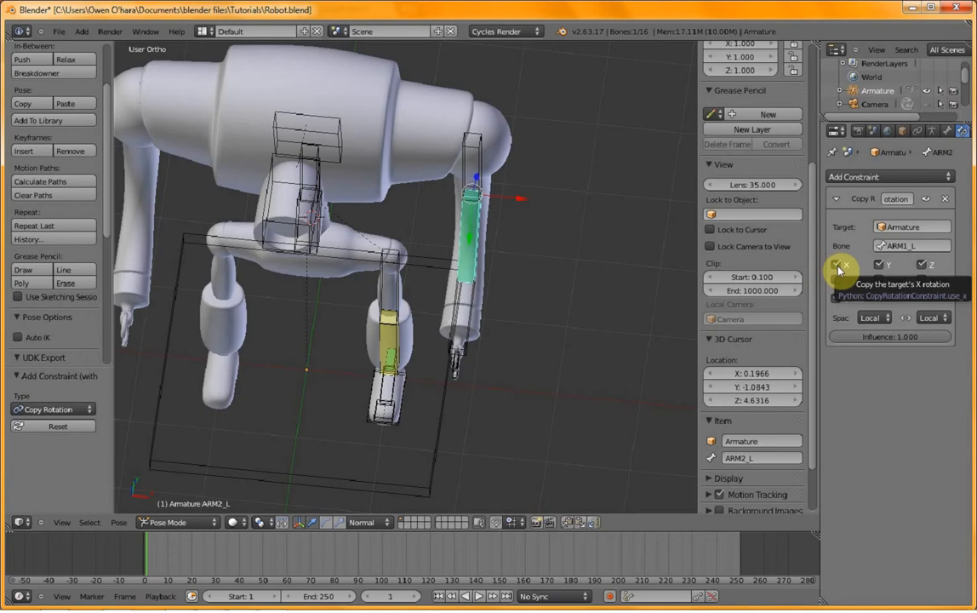
left_click(836, 266)
- Try to add a Copy Rotation constraint to ARM3_L with only that bone selected, and undo it
scroll(578, 309, "up", 3)
middle_click_drag(544, 291, 476, 315)
right_click(470, 315)
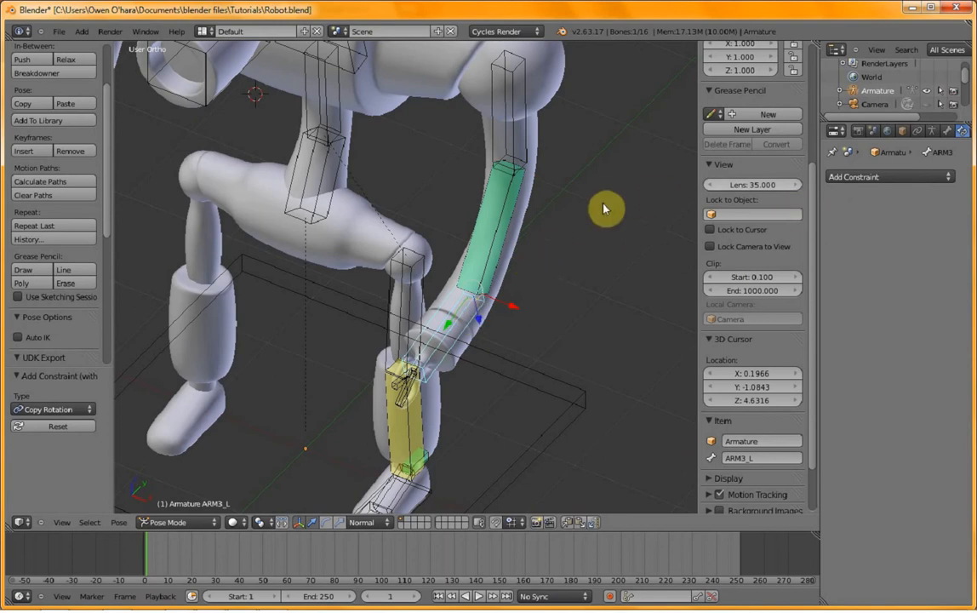
right_click(509, 251)
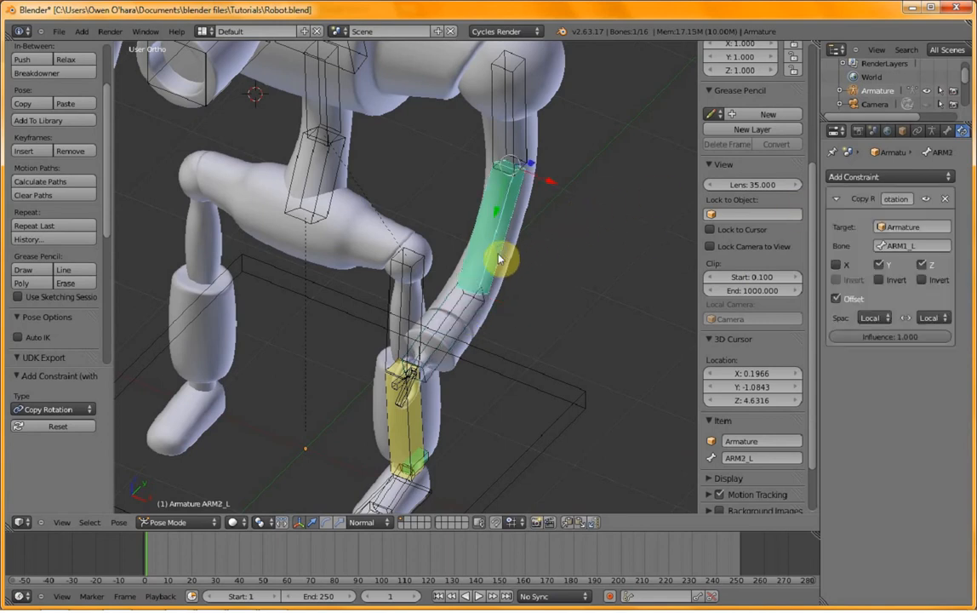
right_click(461, 317)
key("ctrl+shift+c")
left_click(467, 311)
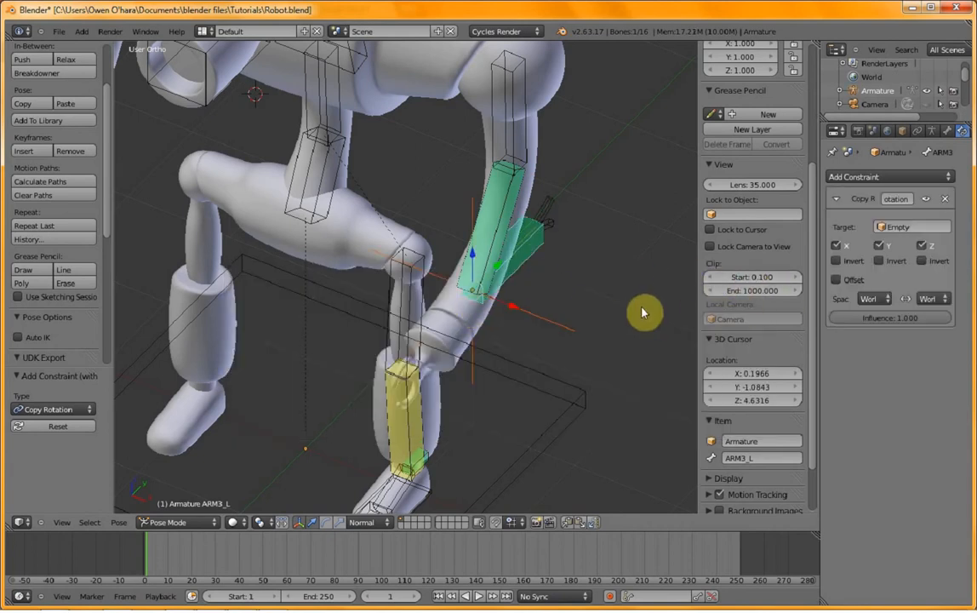
key("ctrl+z")
- Add a Copy Rotation constraint to the forearm bone ARM3_L with ARM2_L as its target
right_click(511, 248)
right_click(478, 312)
key("ctrl+shift+c")
left_click(484, 316)
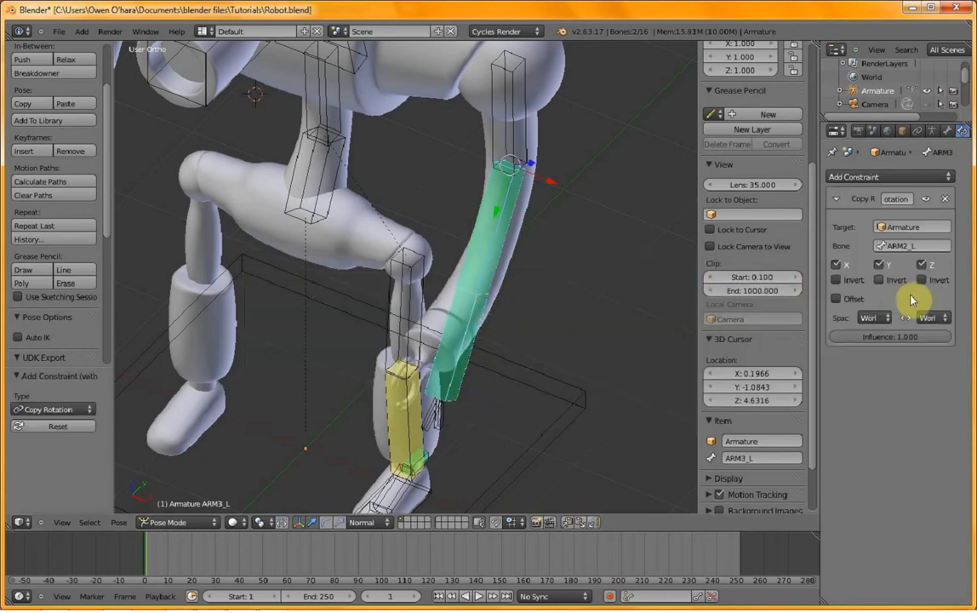
- Set ARM3_L's Copy Rotation constraint to local target and owner spaces, disable X and enable Offset
left_click(874, 317)
left_click(857, 257)
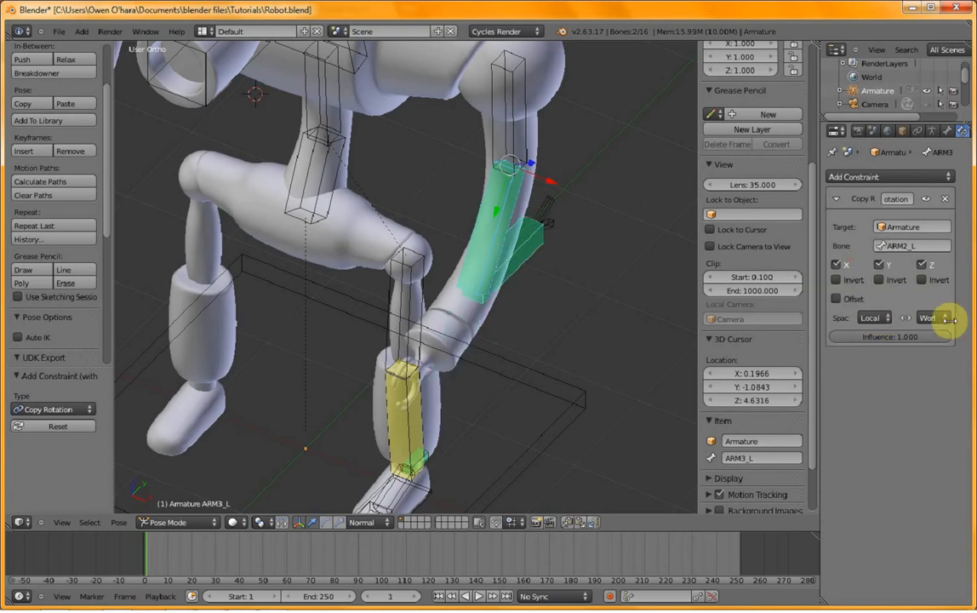
left_click(933, 317)
left_click(900, 272)
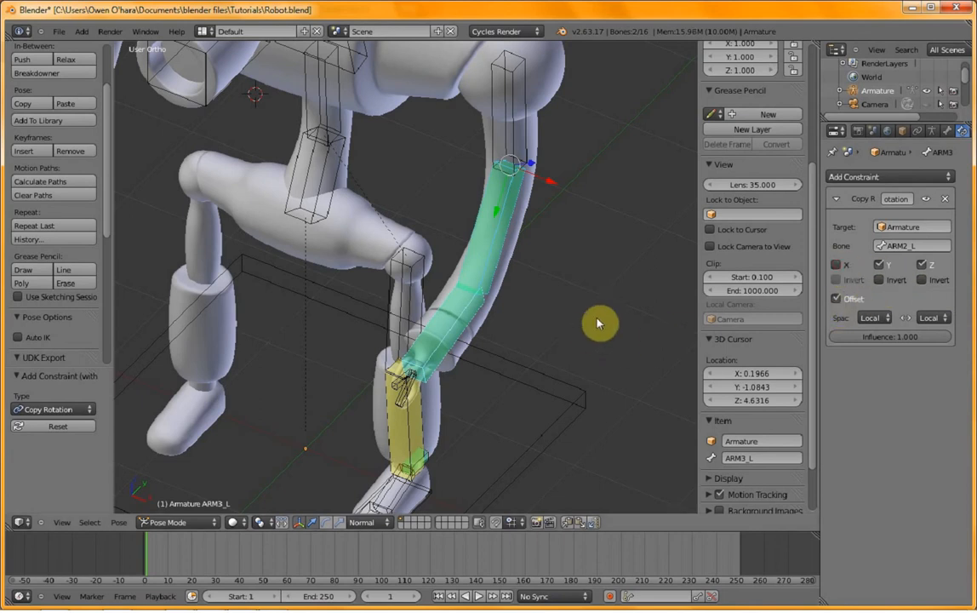
middle_click_drag(538, 328, 517, 300)
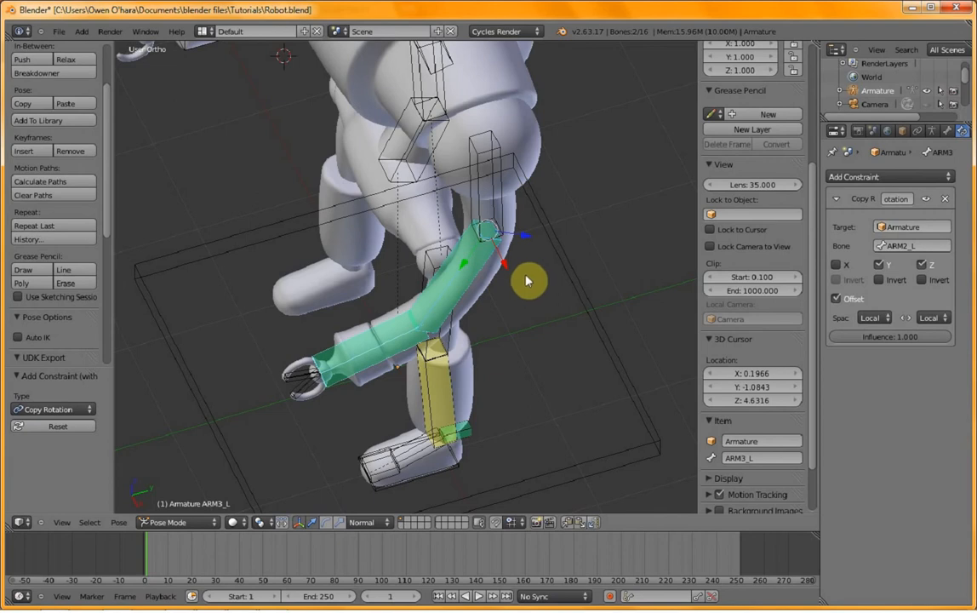
- Disable Y in the Copy Rotation constraints of ARM3_L and ARM2_L
left_click(881, 264)
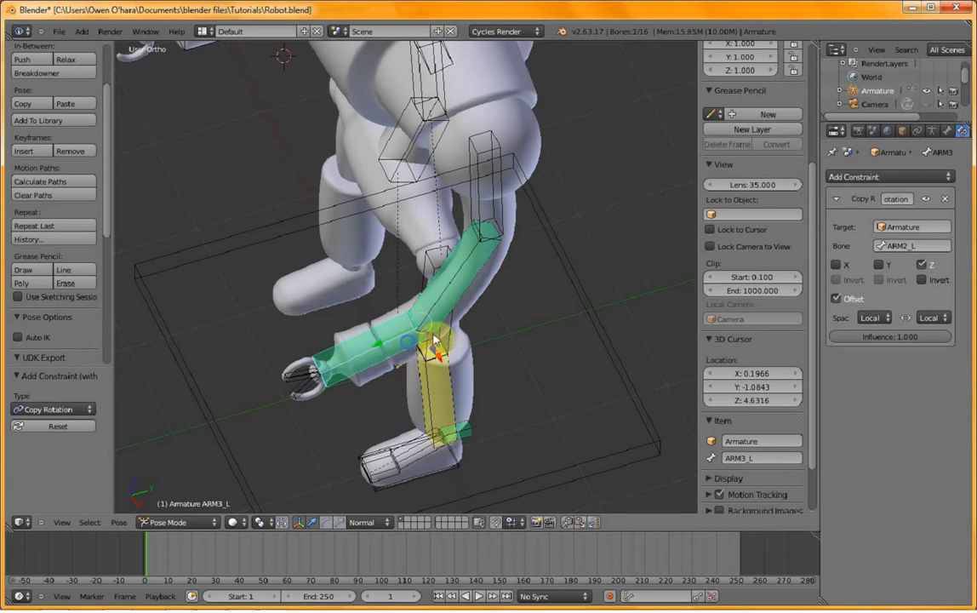
right_click(447, 285)
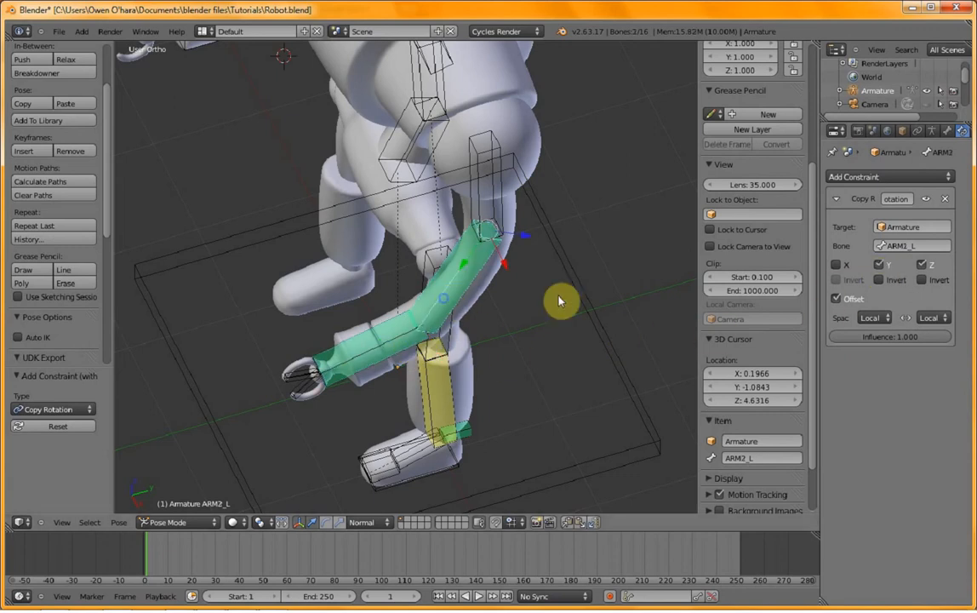
left_click(882, 265)
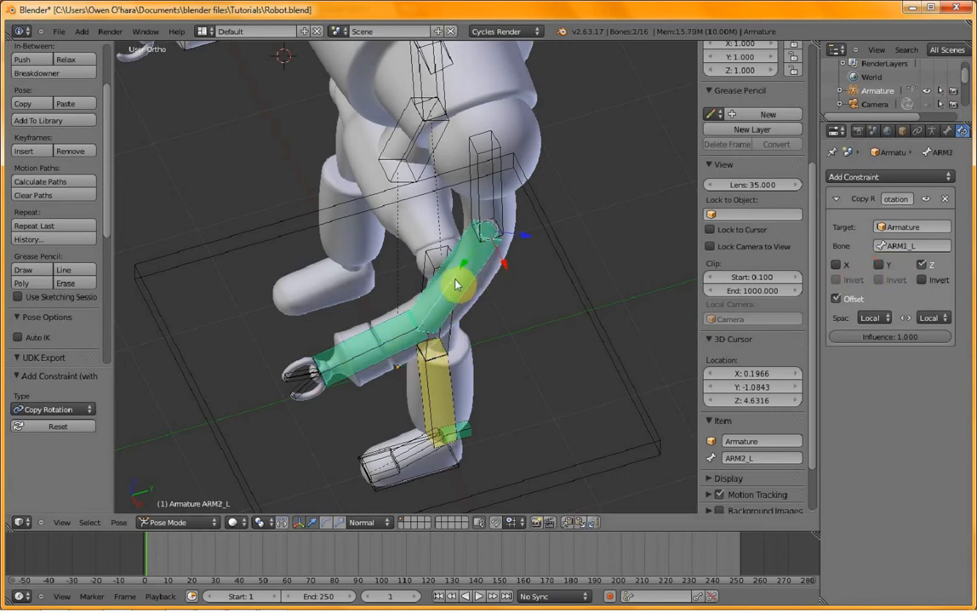
- Switch the armature to Edit Mode in the right side view and deselect all bones
middle_click_drag(521, 314, 593, 277)
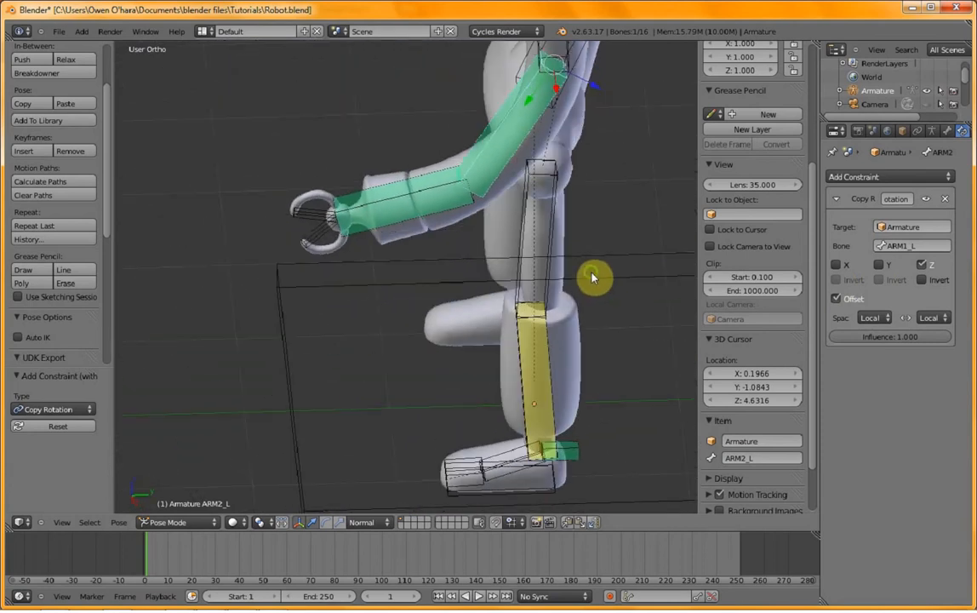
key("KP_3")
middle_click_drag(610, 127, 545, 233, "shift")
key("KP_3")
right_click(529, 231)
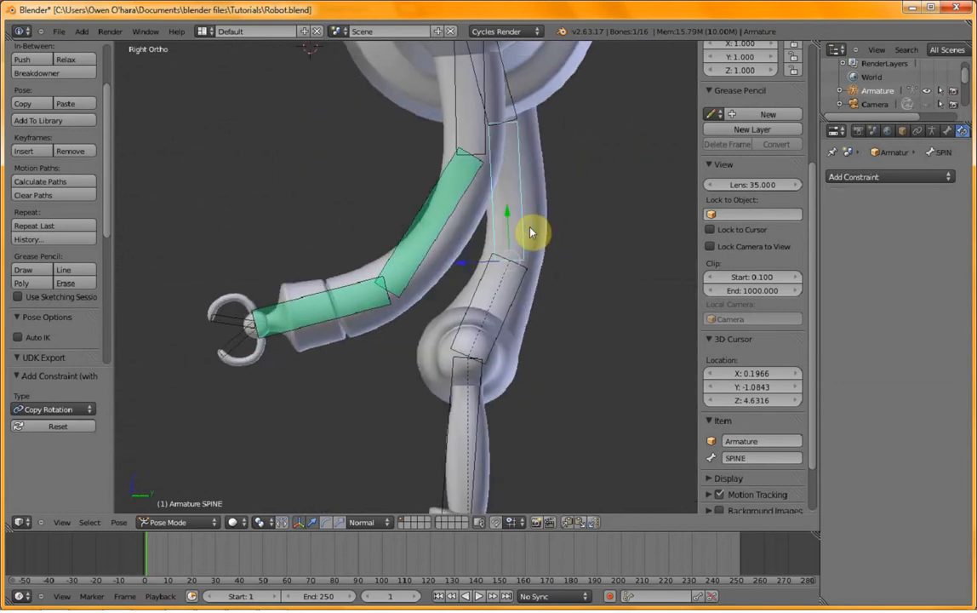
scroll(529, 231, "down", 8)
key("Tab")
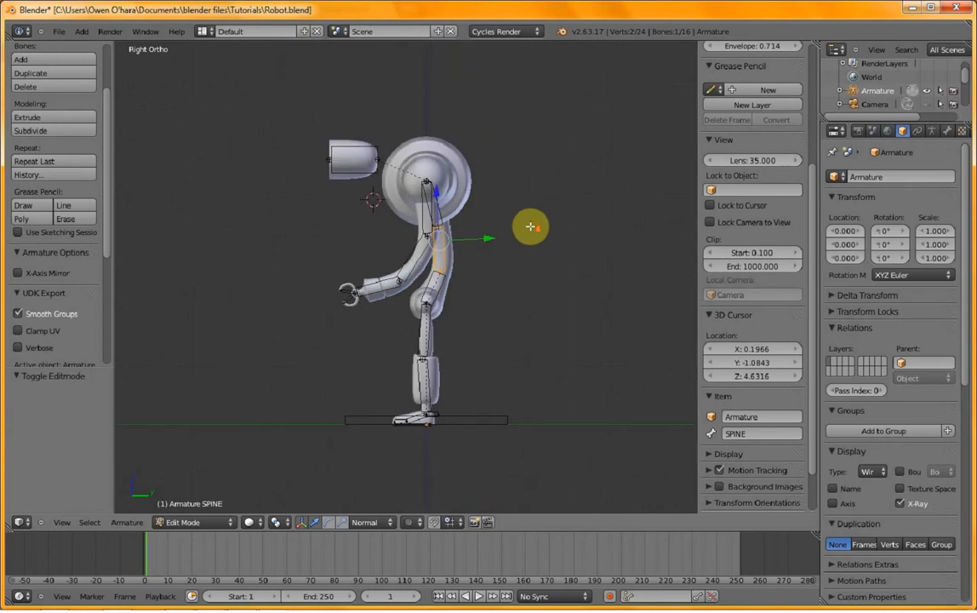
scroll(532, 225, "up", 1)
key("a")
key("a")
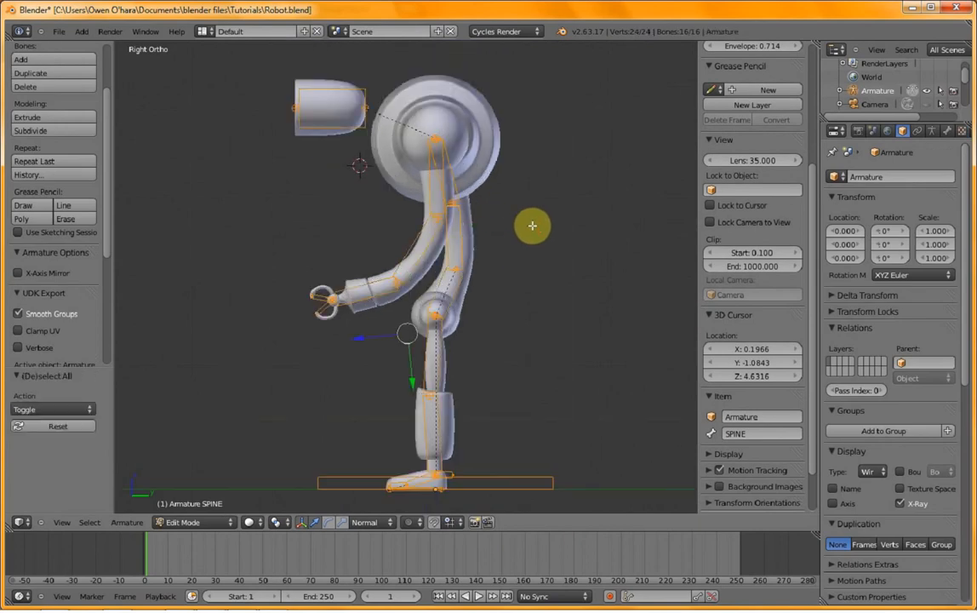
scroll(501, 279, "up", 1)
key("a")
- Select the spine, left arm, leg and CONTROLLER bones, excluding head and foot, and recalculate their roll on the Y axis
middle_click_drag(504, 284, 558, 324)
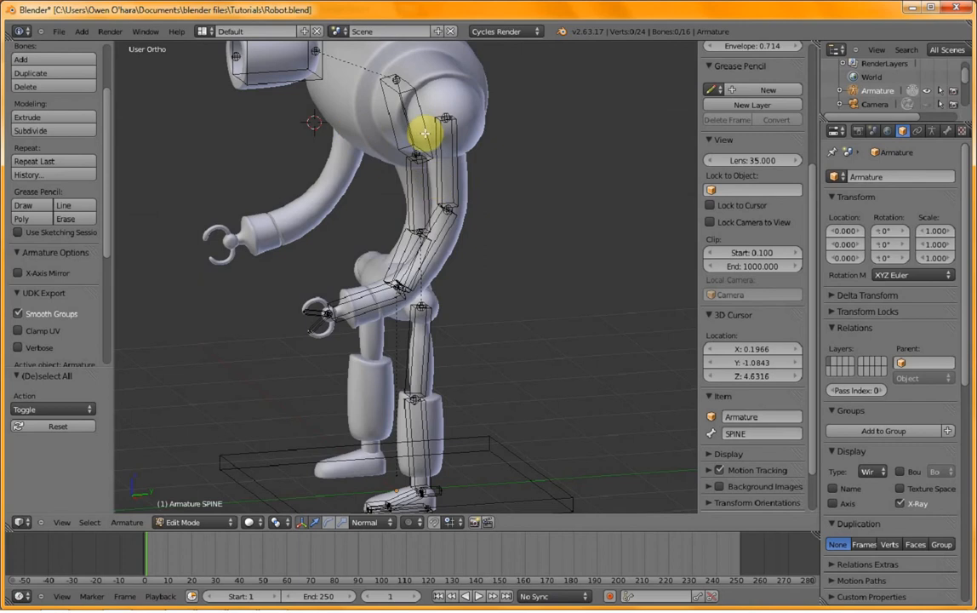
key("KP_3")
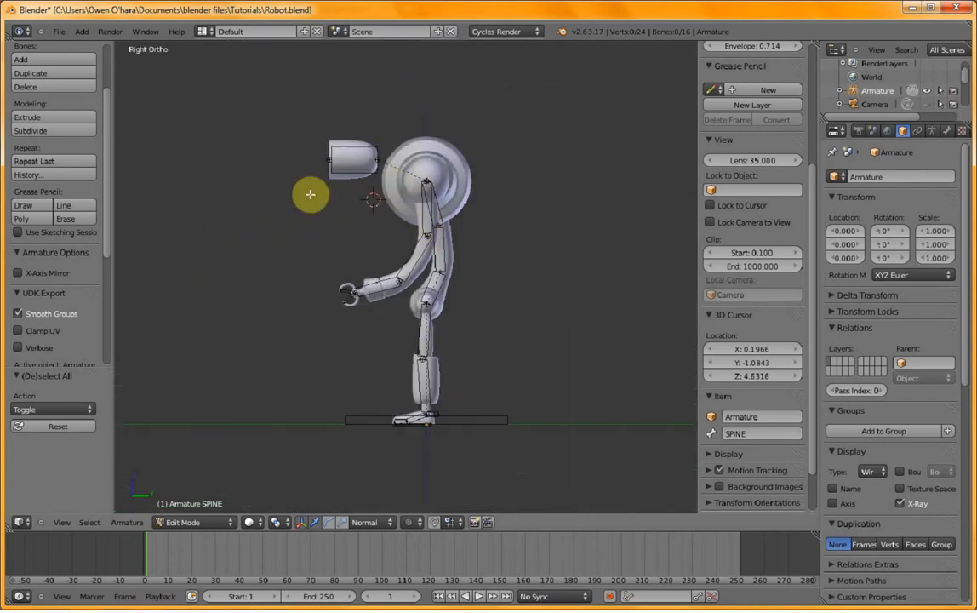
key("b")
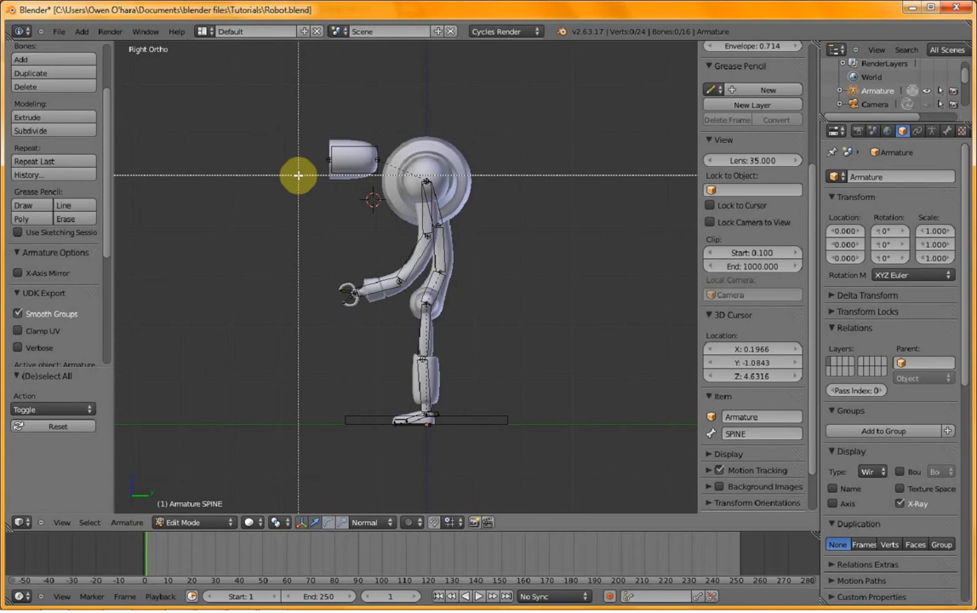
left_click_drag(299, 177, 503, 383)
scroll(503, 382, "up", 4)
middle_click_drag(504, 373, 524, 152, "shift")
right_click(480, 338, "shift")
right_click(446, 395, "shift")
middle_click_drag(488, 449, 512, 473)
right_click(535, 390, "shift")
middle_click_drag(504, 429, 520, 441)
scroll(516, 358, "down", 5)
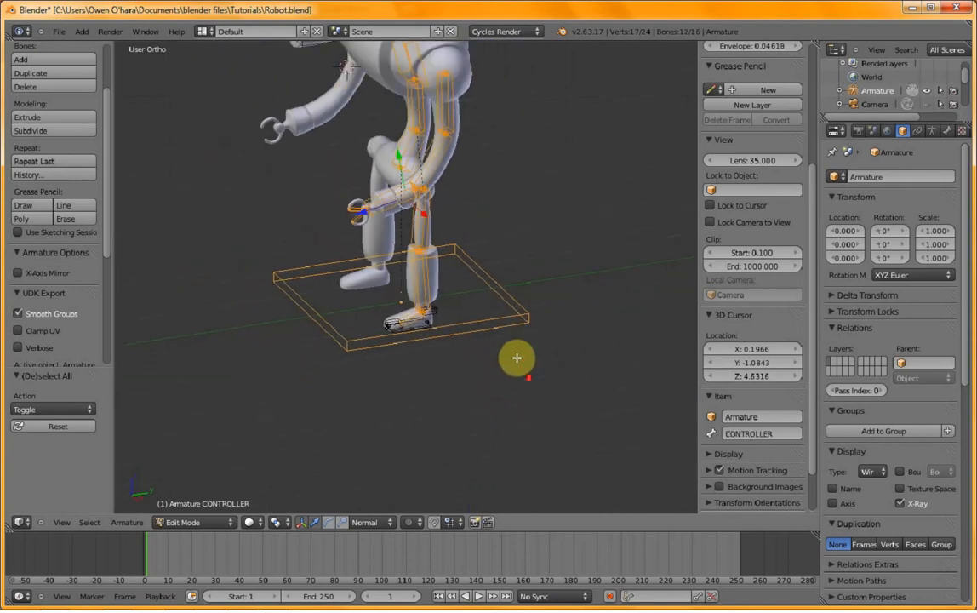
scroll(516, 348, "up", 1)
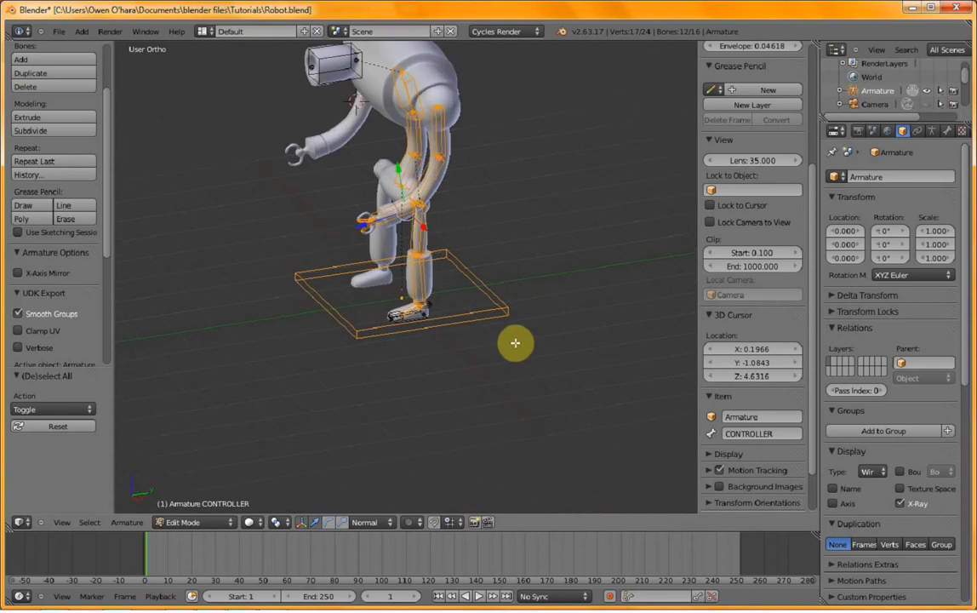
scroll(514, 341, "down", 3)
mouse_move(514, 336)
middle_mouse_down()
mouse_move(450, 344)
mouse_move(362, 377)
mouse_move(433, 365)
mouse_move(526, 317)
mouse_move(595, 297)
mouse_move(515, 342)
middle_mouse_up()
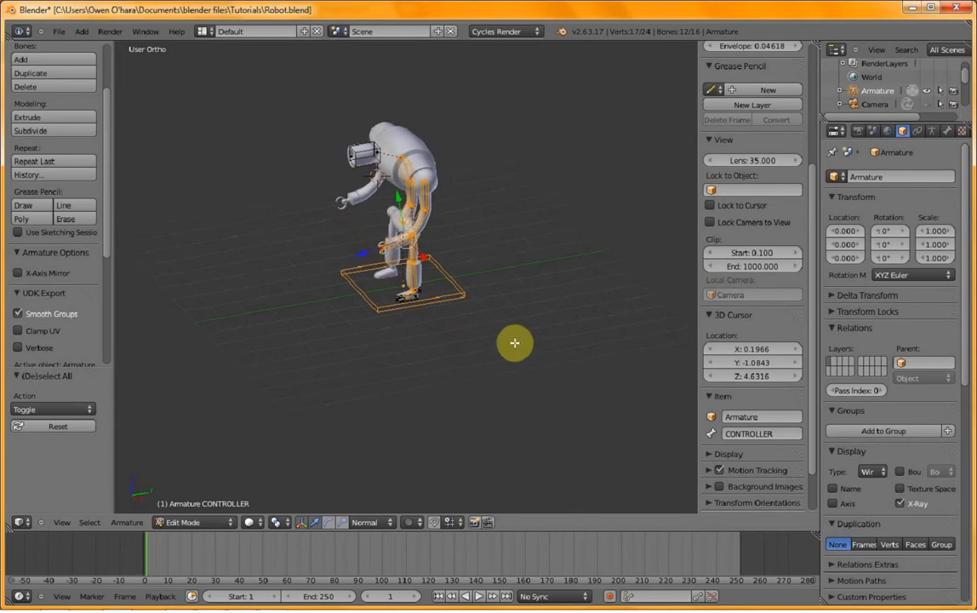
scroll(485, 324, "up", 3)
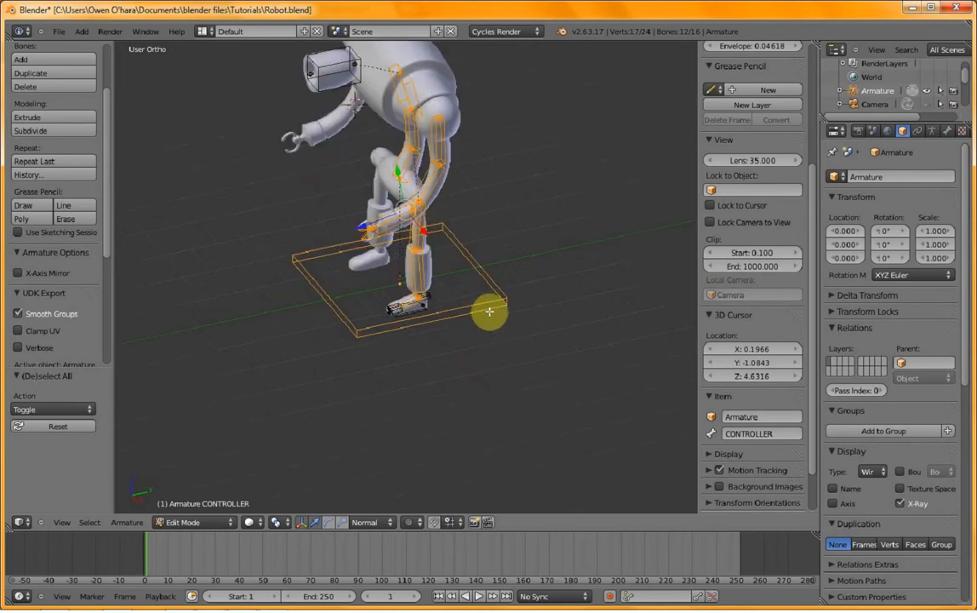
key("ctrl+n")
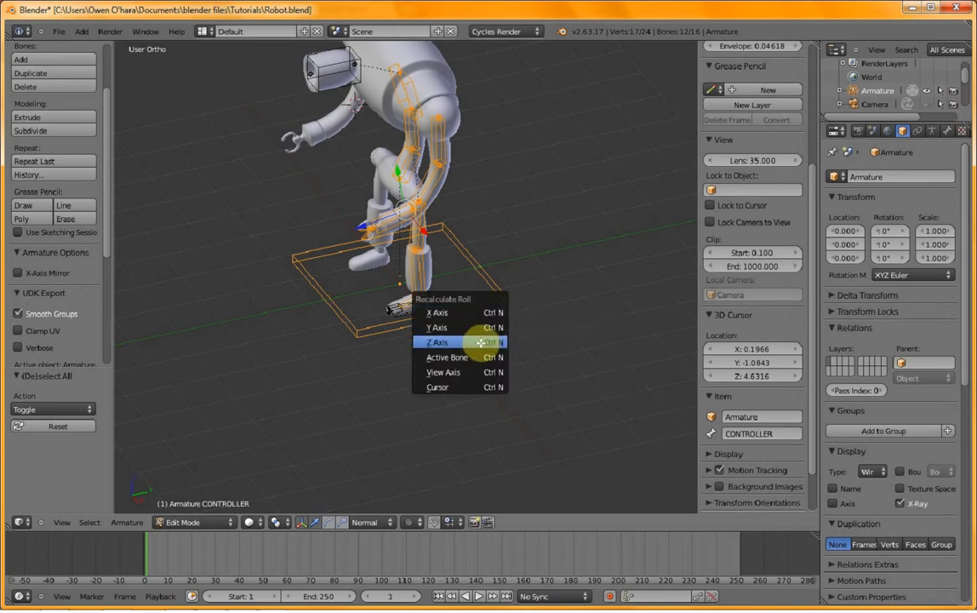
left_click(478, 330)
scroll(460, 333, "up", 2)
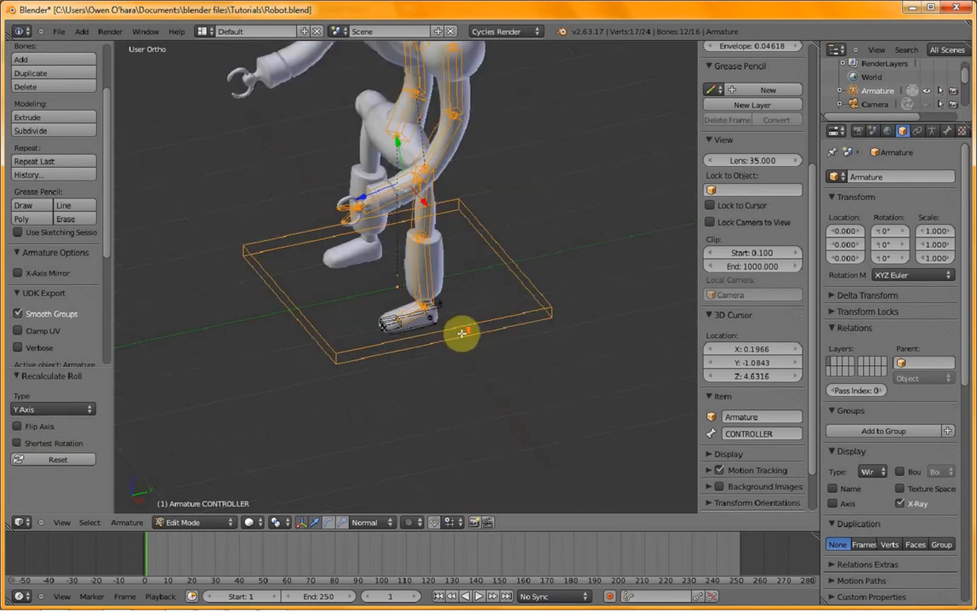
- Invert the selection to the head and foot bones, recalculate their roll on the Z axis and return to Pose Mode
key("ctrl+i")
scroll(462, 330, "down", 4)
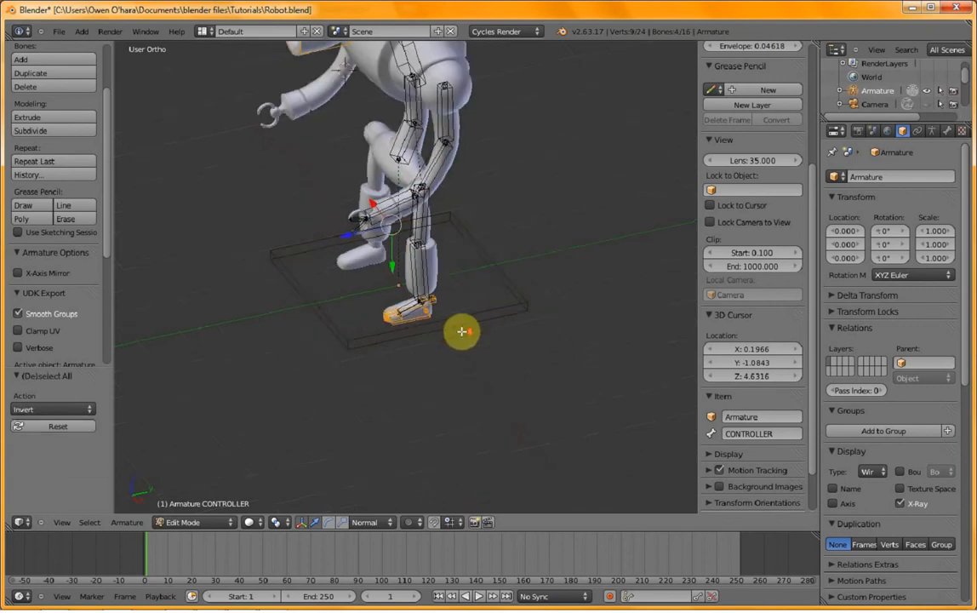
scroll(461, 297, "up", 2, "shift")
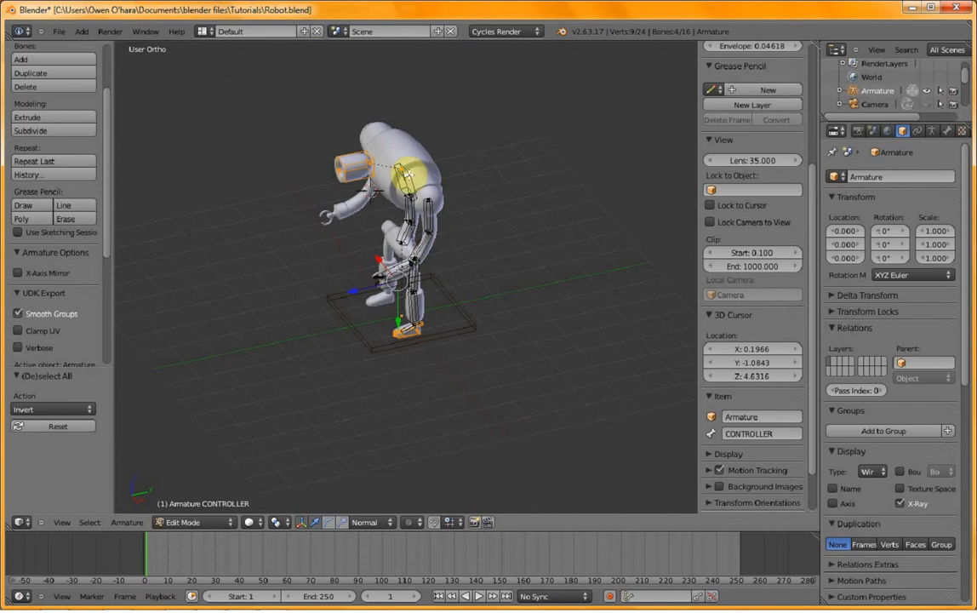
scroll(520, 293, "up", 2)
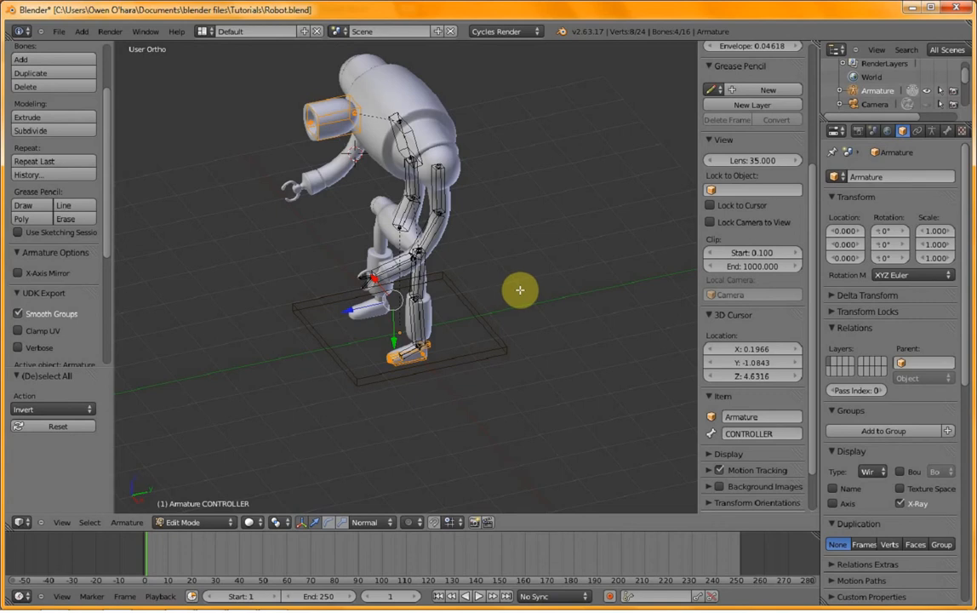
key("ctrl+n")
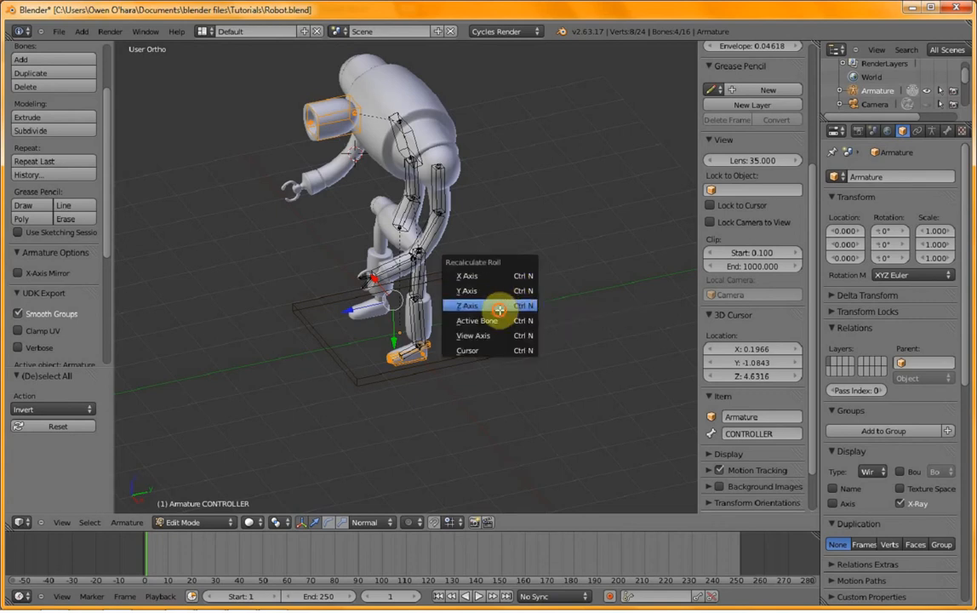
left_click(497, 306)
scroll(502, 310, "up", 2)
key("ctrl+Tab")
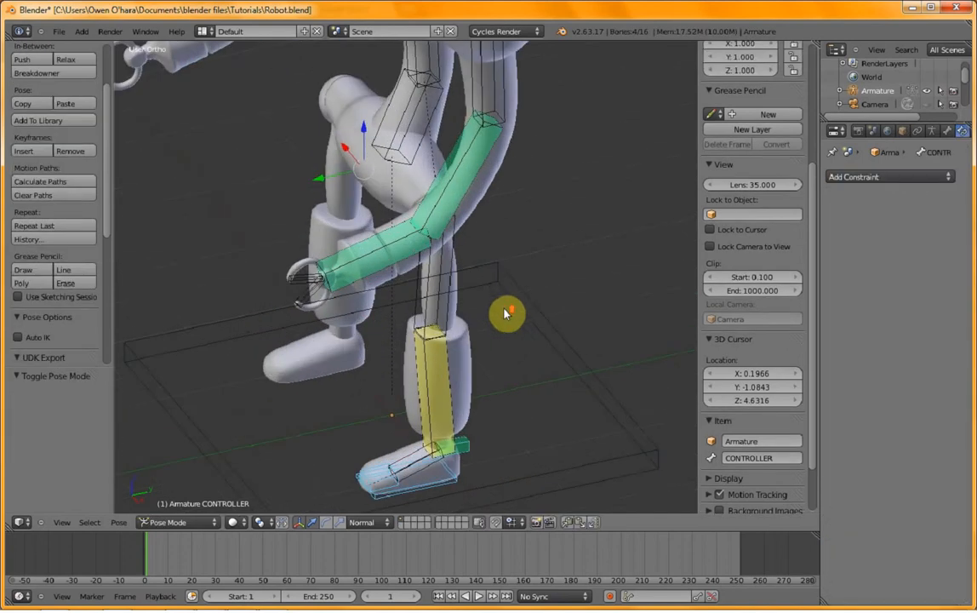
- Test rotating the arm bone ARM2_L from an angled view and cancel the rotation
middle_click_drag(527, 384, 499, 378)
scroll(498, 377, "up", 2)
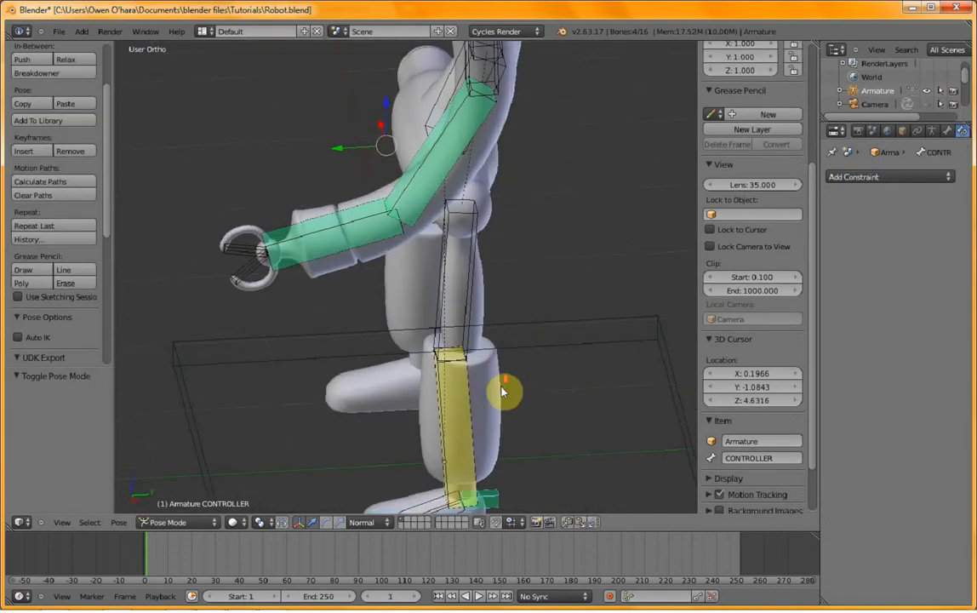
middle_click_drag(520, 413, 451, 279, "shift")
scroll(533, 302, "down", 8)
scroll(551, 291, "up", 3)
right_click(460, 259)
key("r")
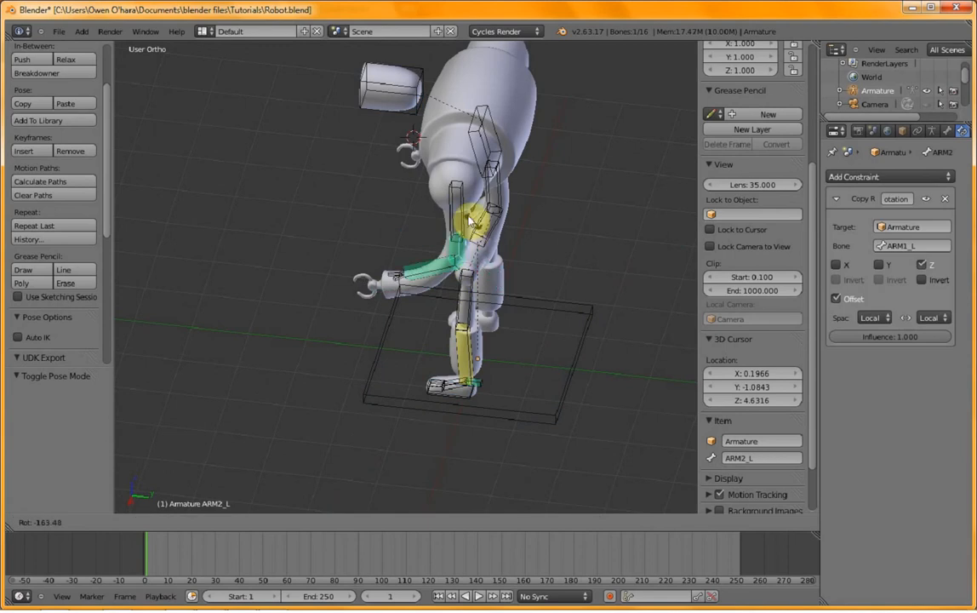
right_click(465, 223)
- Test moving the upper arm bone ARM1_L along the global Z axis and cancel the move
right_click(465, 216)
key("g")
key("z")
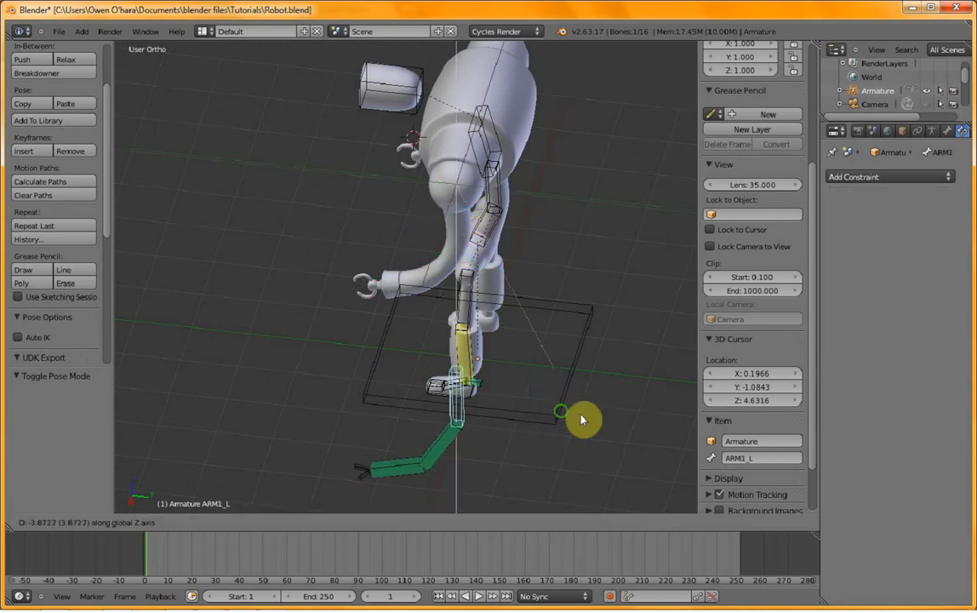
right_click(523, 231)
- Enable X and disable Z in the Copy Rotation constraints of ARM2_L and ARM3_L
middle_click_drag(499, 369, 558, 284)
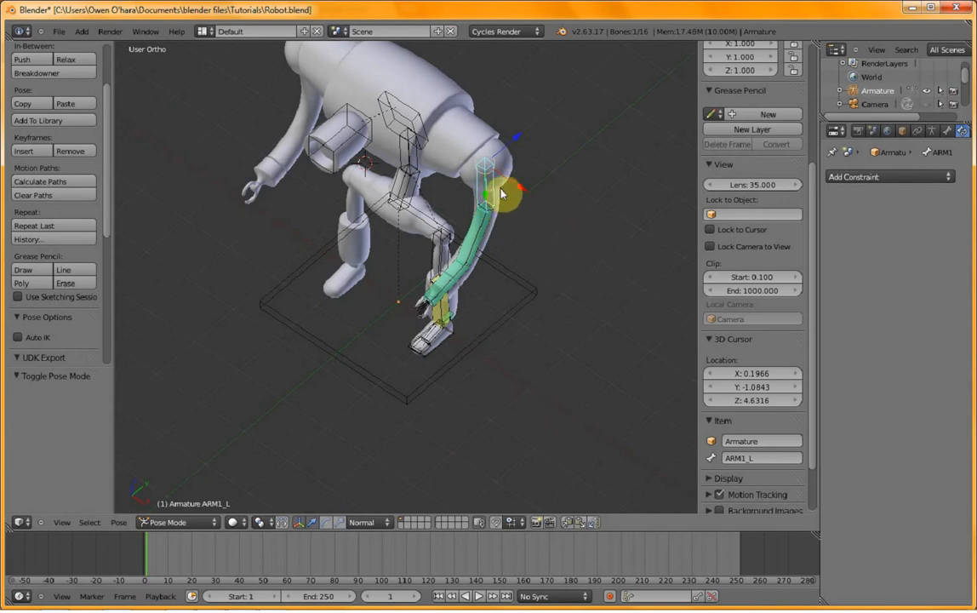
right_click(483, 238)
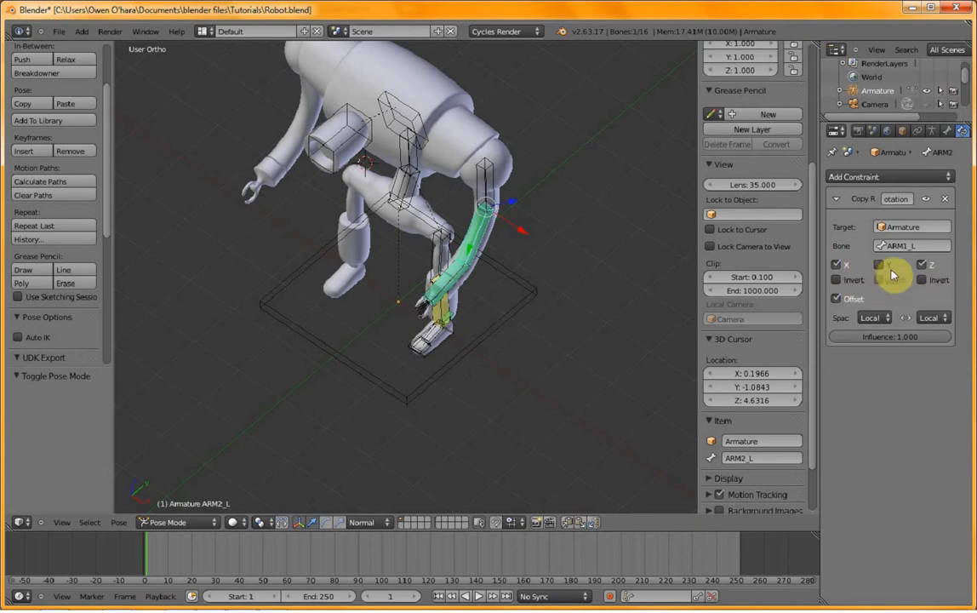
right_click(453, 284)
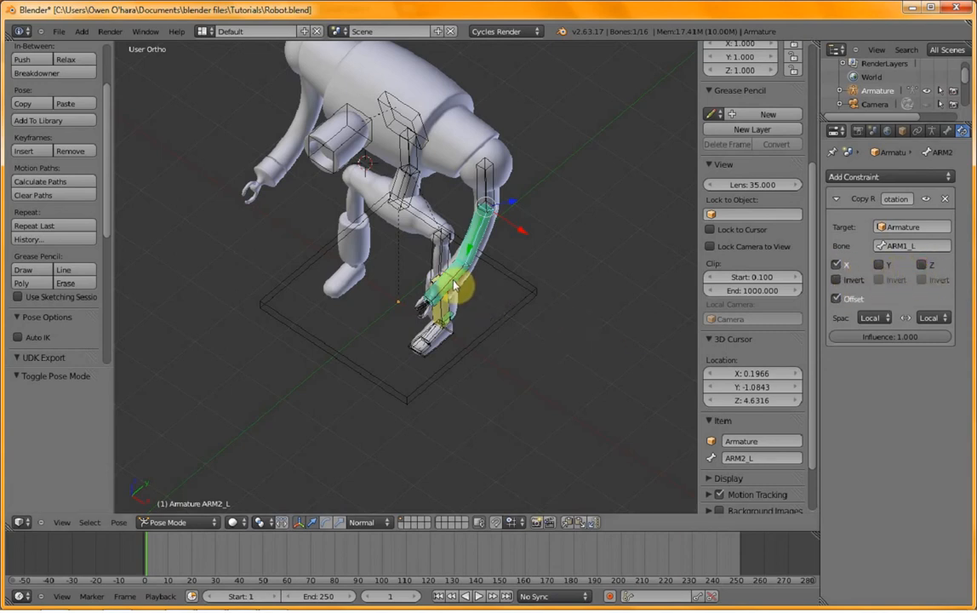
left_click(836, 264)
left_click(920, 265)
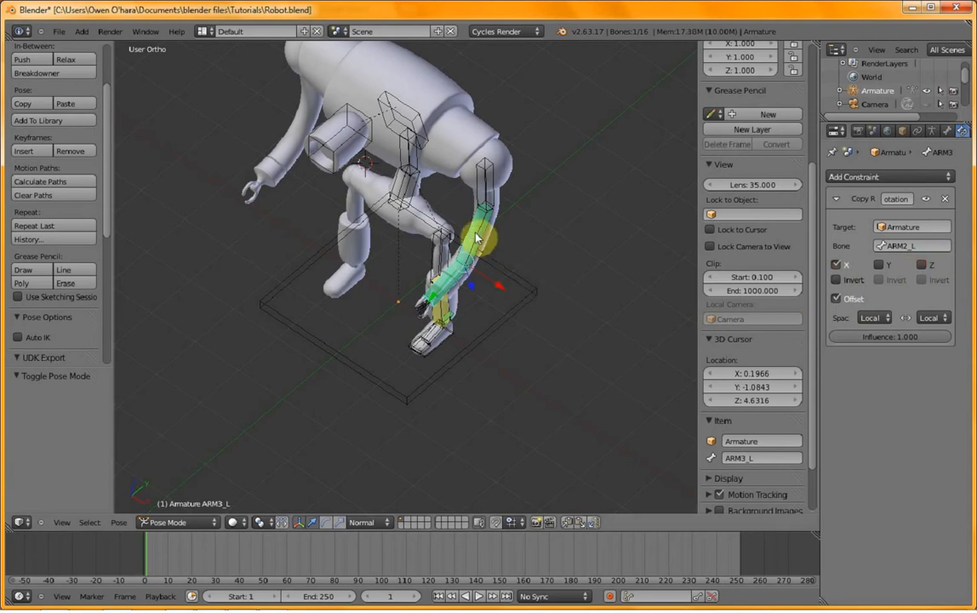
right_click(451, 280)
- Select the lower leg bone LEG2_L
scroll(528, 328, "up", 4)
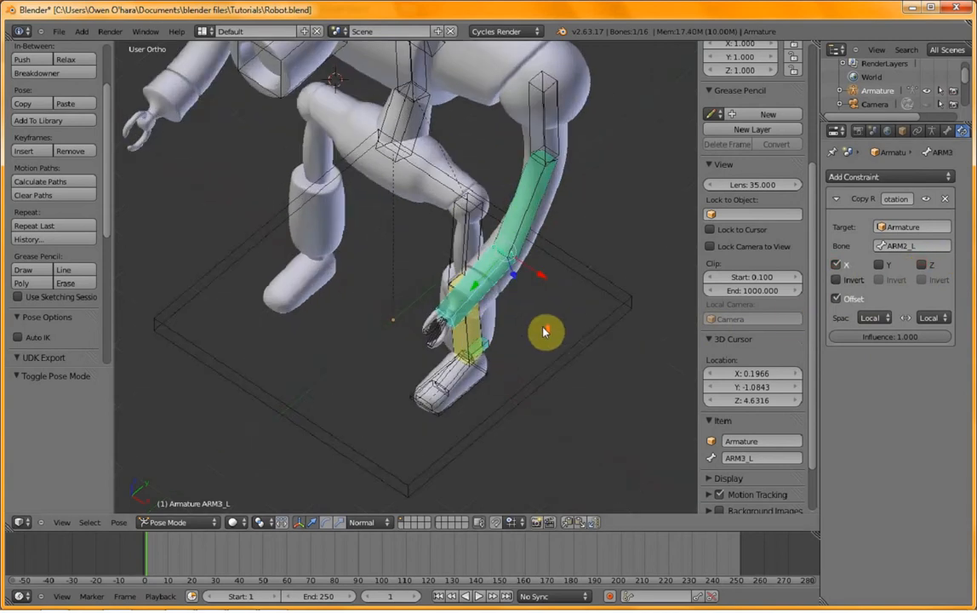
middle_click_drag(547, 330, 481, 344)
scroll(497, 272, "down", 4)
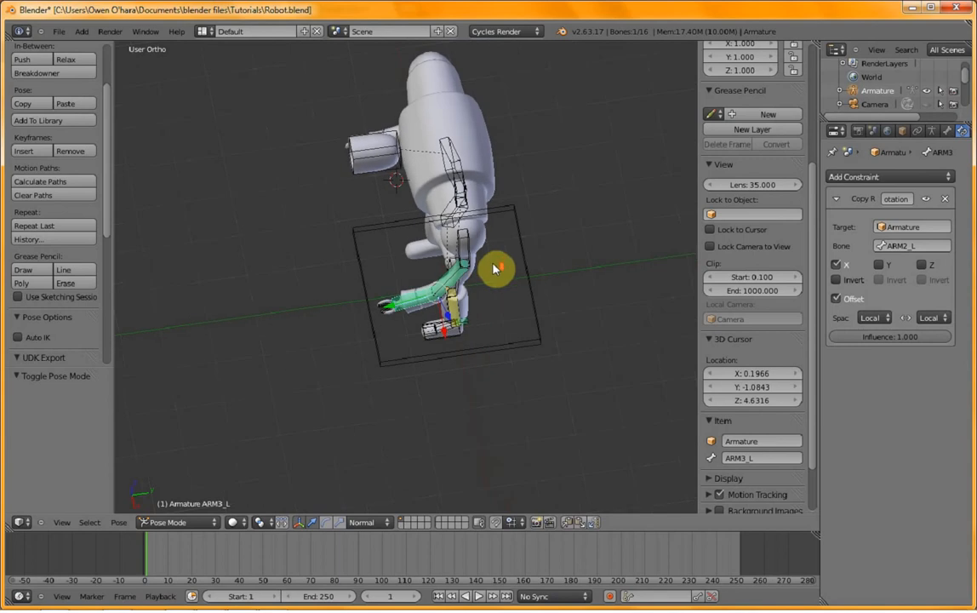
scroll(497, 286, "up", 3)
middle_click_drag(497, 289, 520, 267)
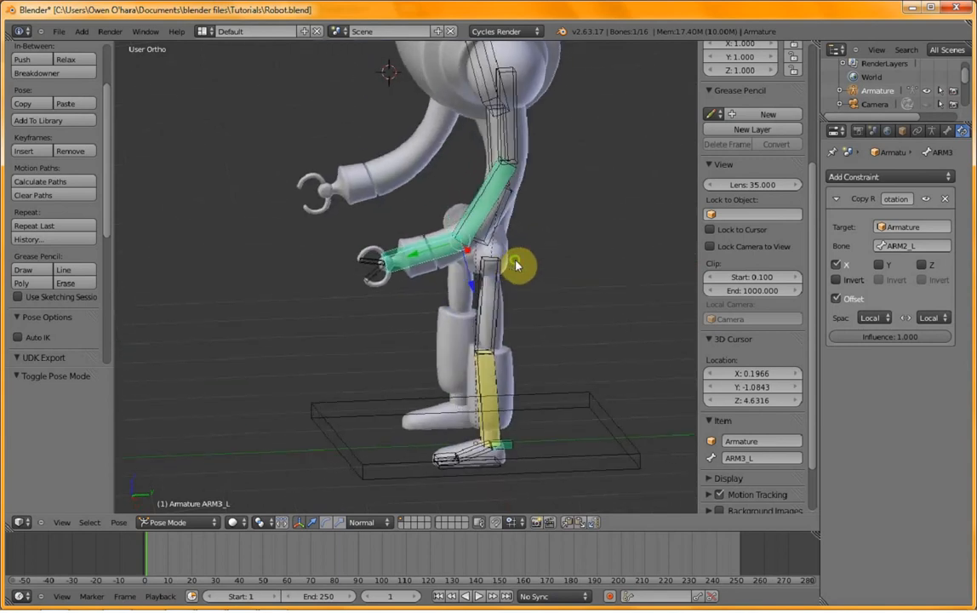
right_click(496, 414)
scroll(501, 406, "down", 2)
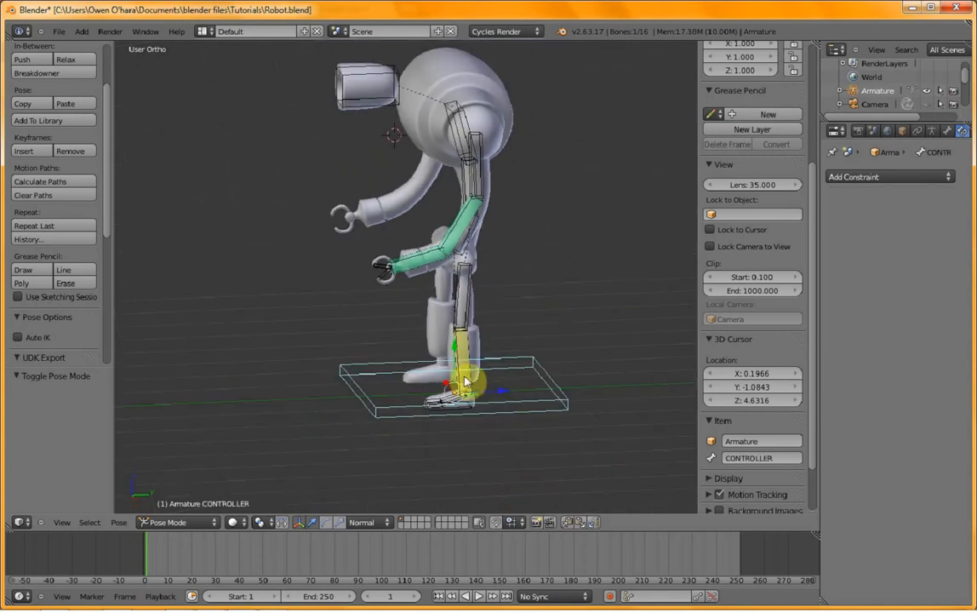
right_click(465, 380)
middle_click_drag(621, 410, 670, 425)
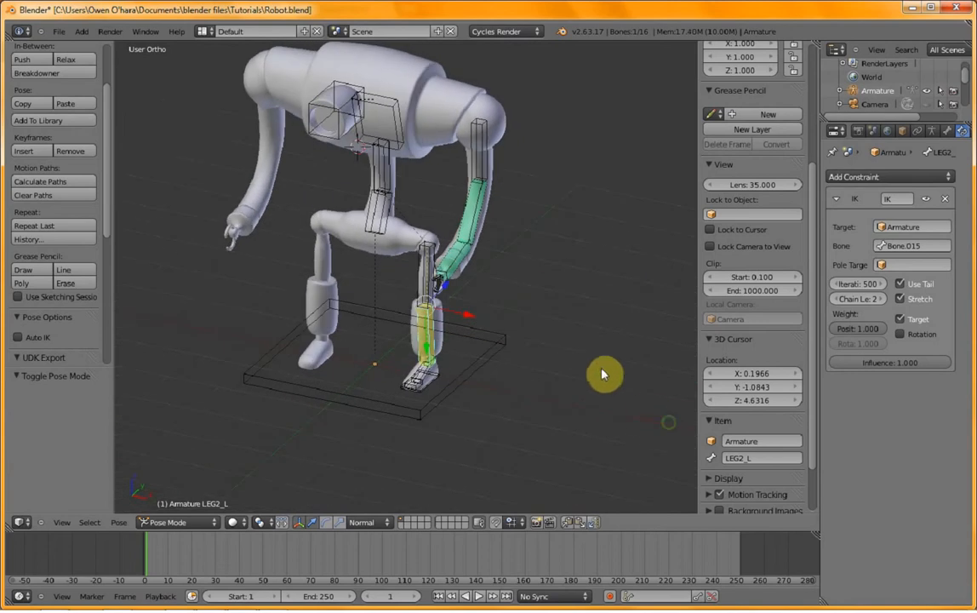
- Lock the Y and Z axes in the Inverse Kinematics settings of the bone LEG2_L
left_click(948, 132)
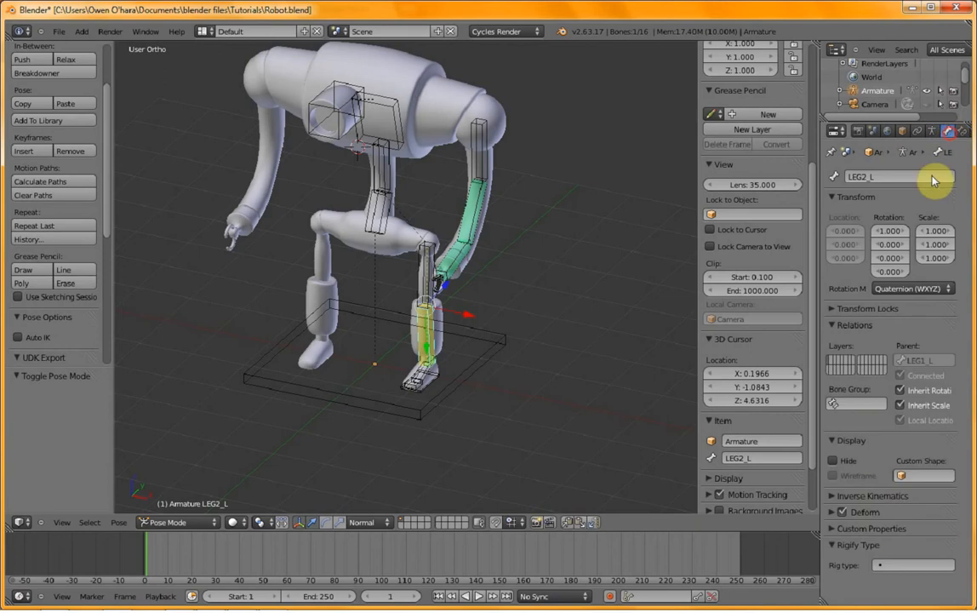
left_click(832, 529)
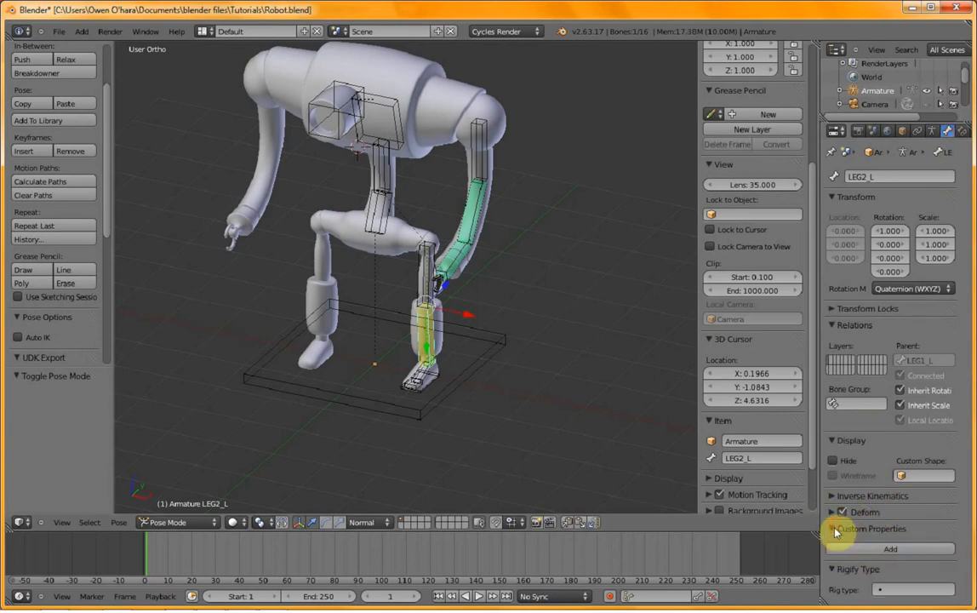
left_click(835, 497)
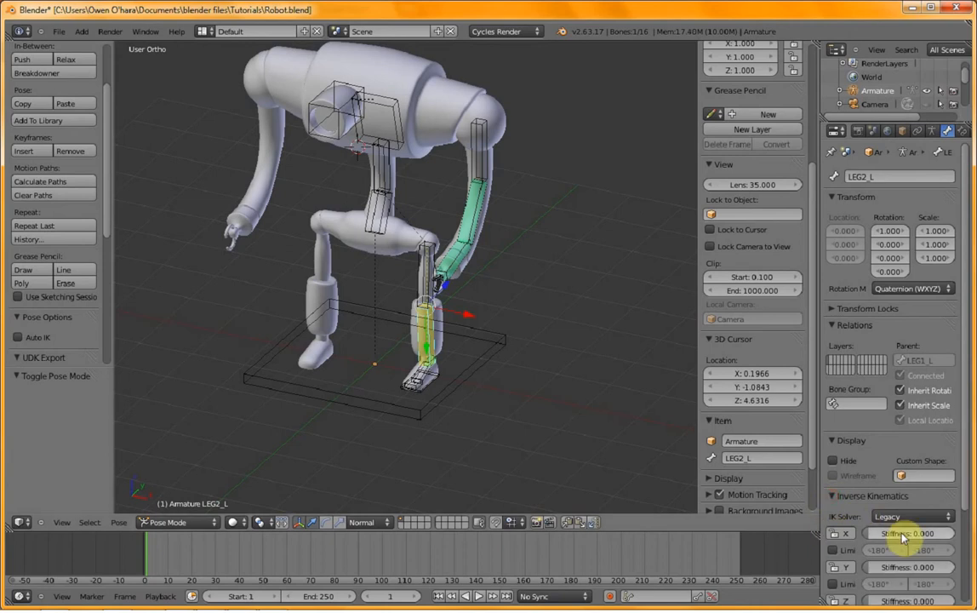
scroll(855, 510, "down", 3)
scroll(860, 502, "down", 1)
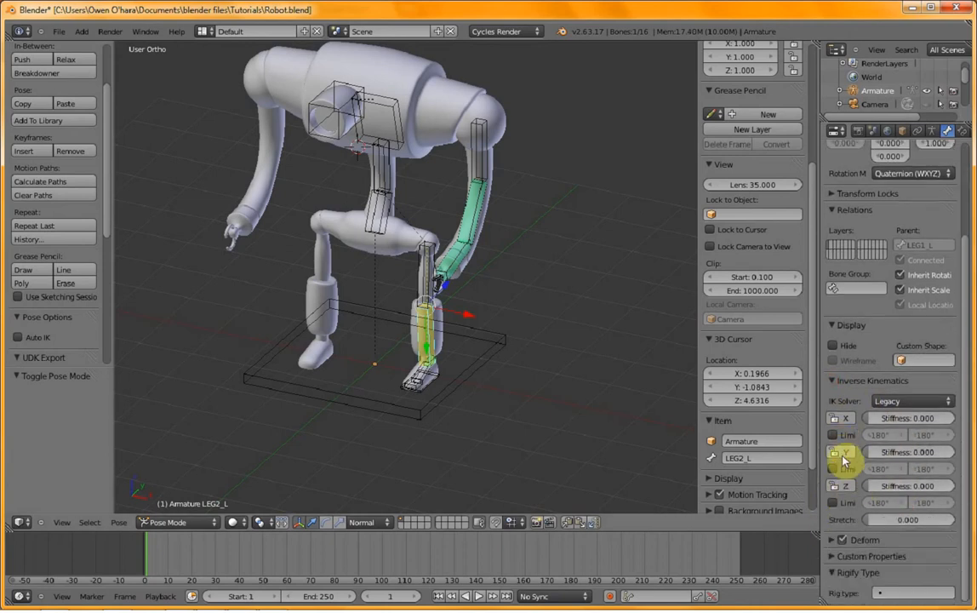
left_click(837, 454)
left_click(838, 486)
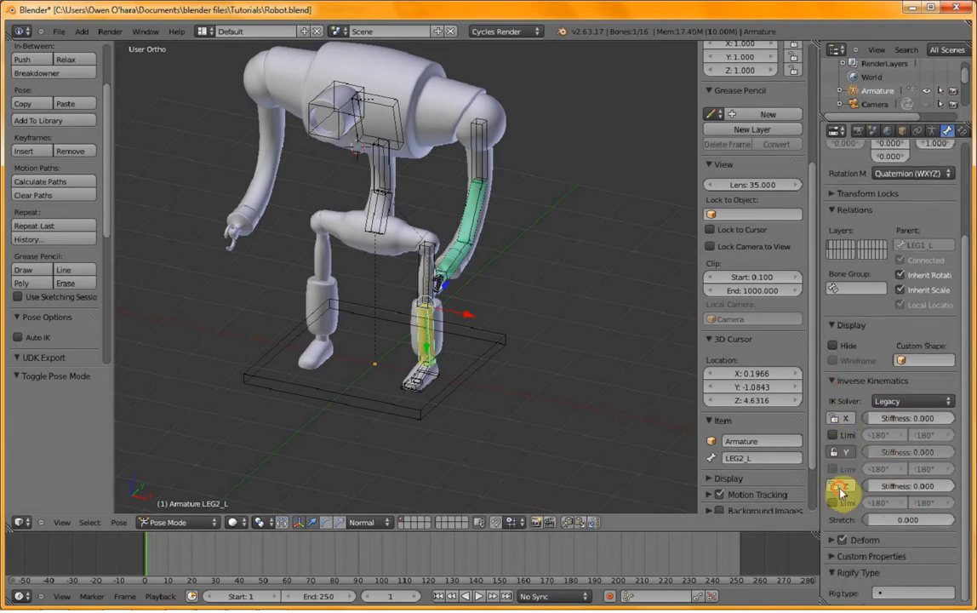
- Enable the X-axis IK limit for LEG2_L and set its minimum to 0°
left_click(833, 435)
left_click(885, 436)
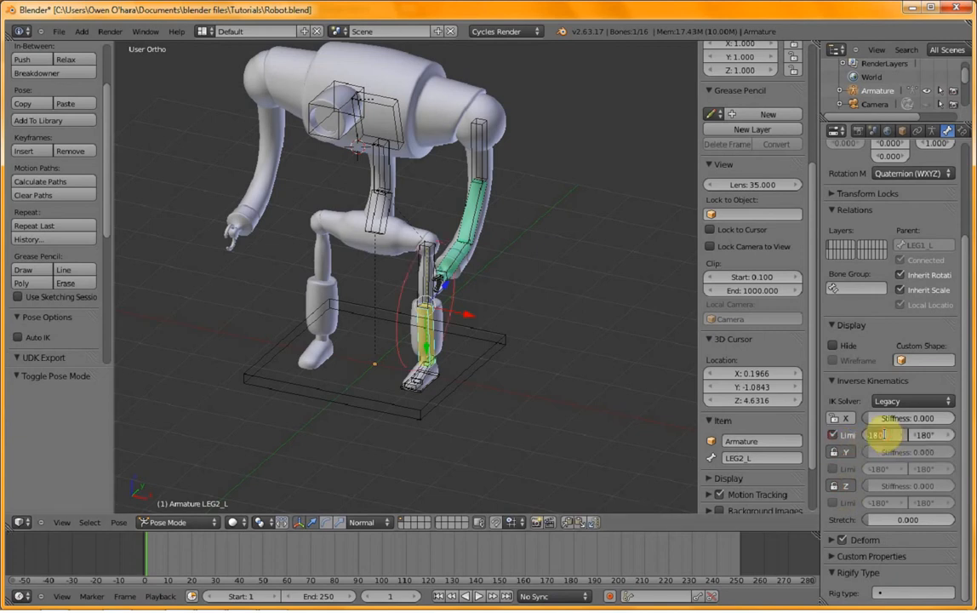
type("0")
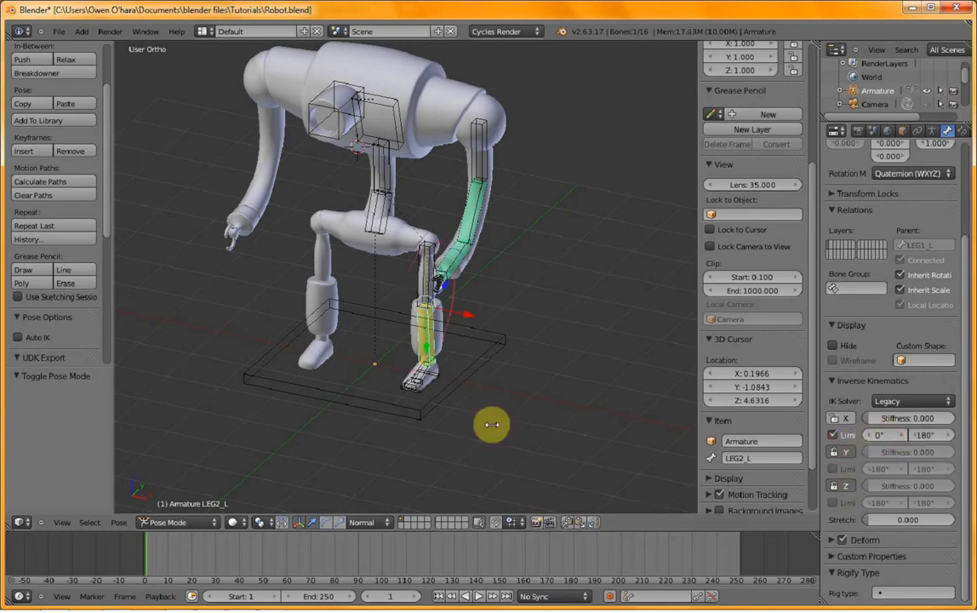
- Test the knee bend from the side by moving the foot control bone Bone.014, and cancel the move
middle_click_drag(551, 416, 484, 395)
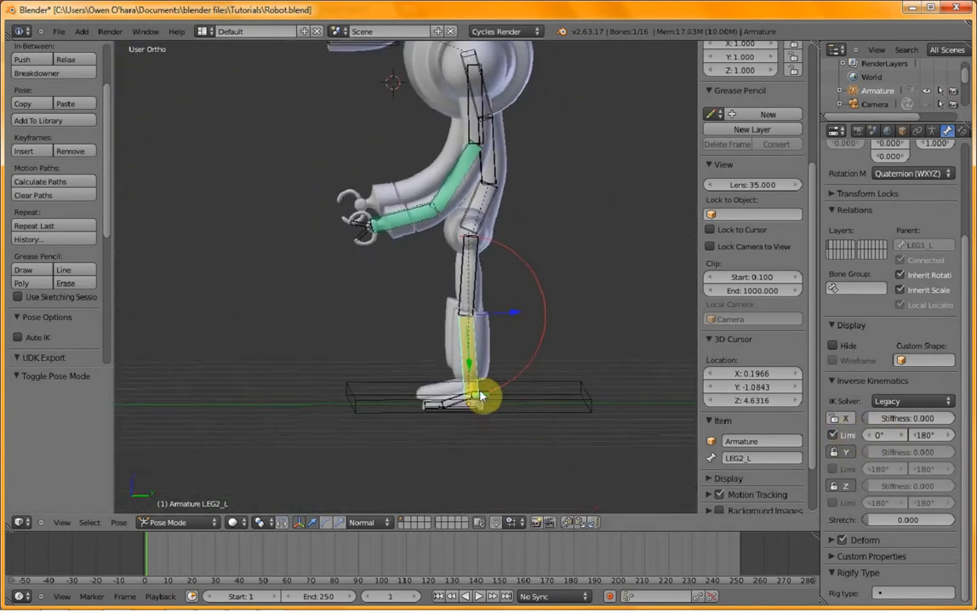
right_click(493, 405)
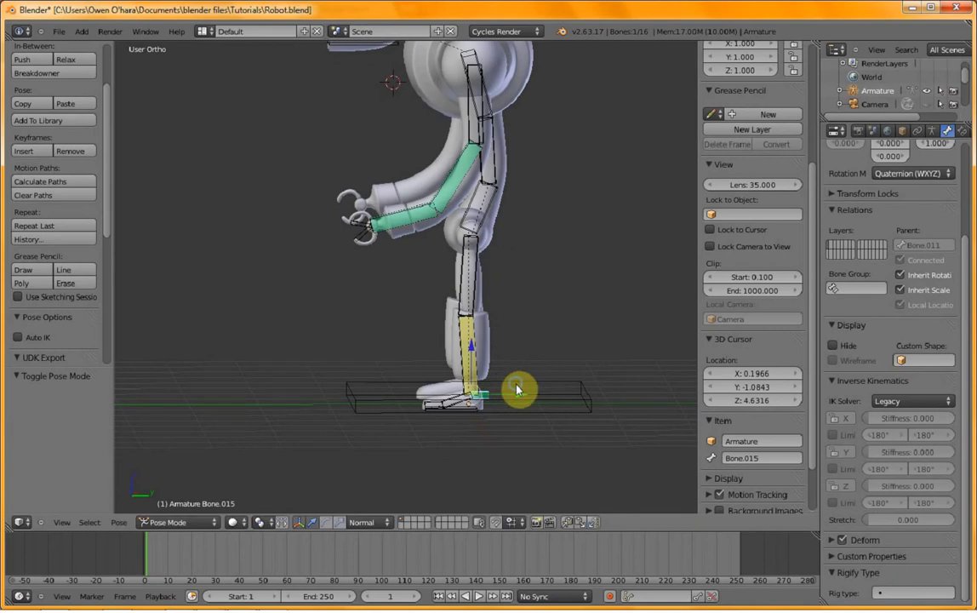
right_click(478, 414)
key("g")
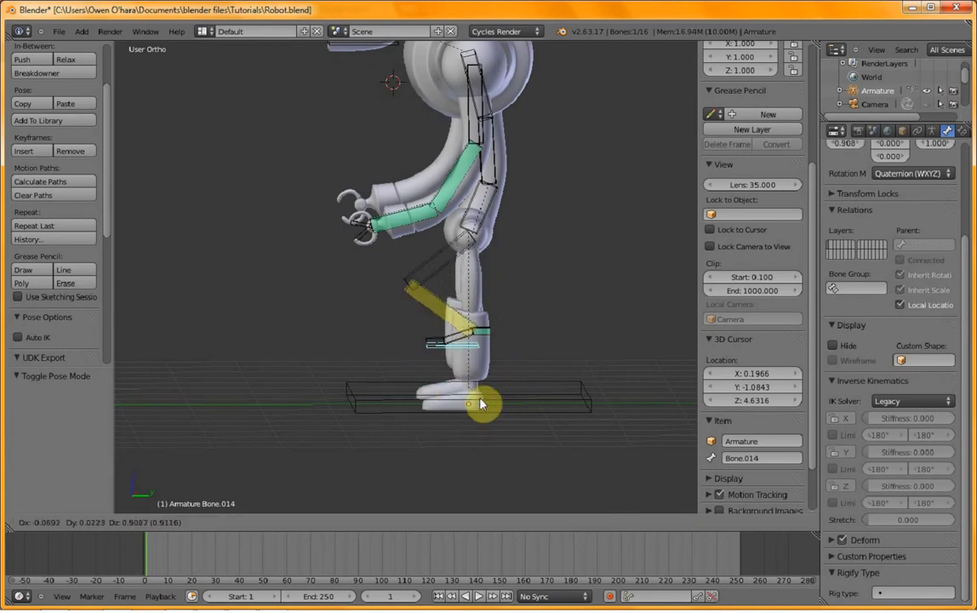
right_click(484, 399)
- Test moving the foot control bone Bone.014 in front view and cancel the move
middle_click_drag(451, 428, 466, 458)
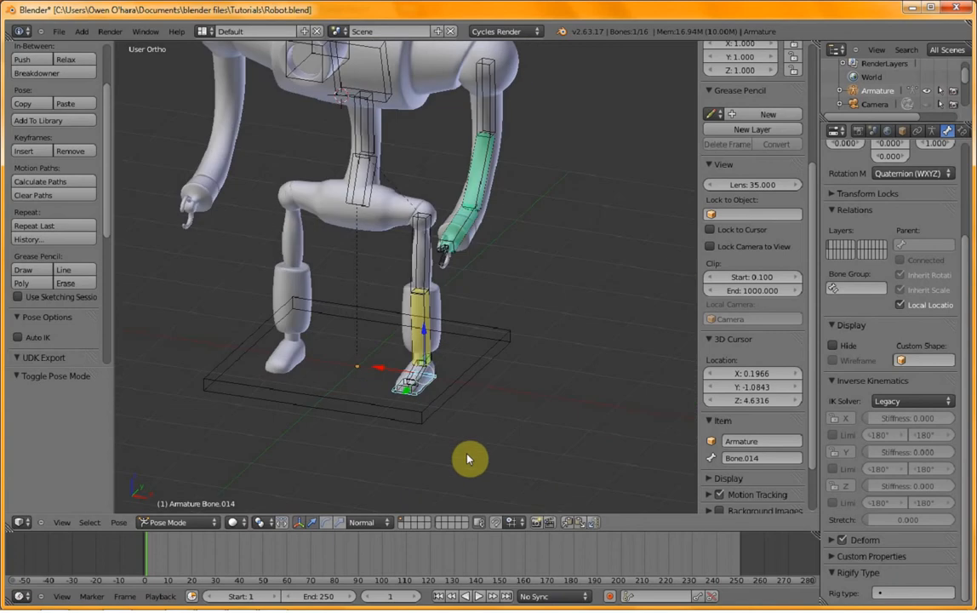
key("KP_1")
key("g")
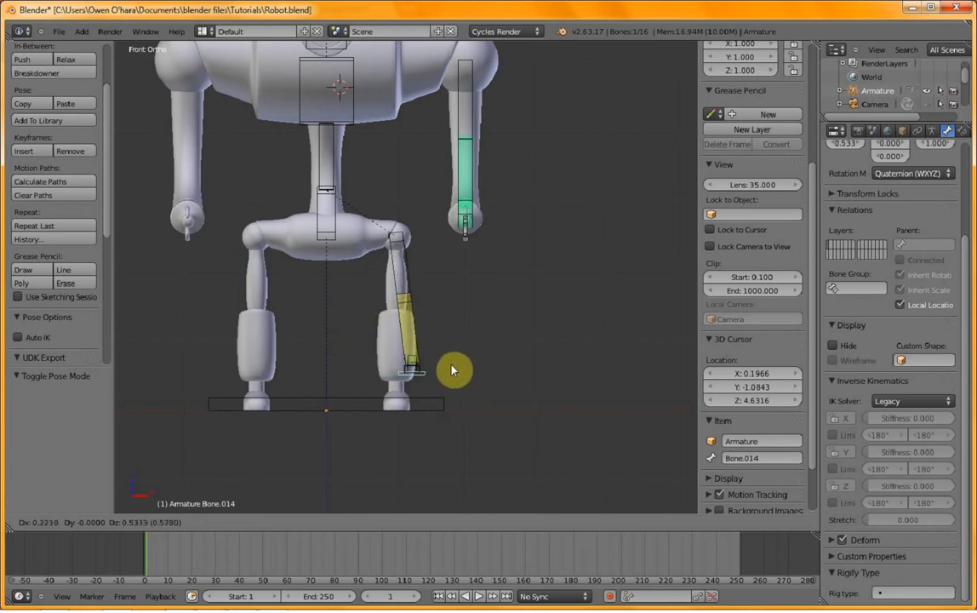
right_click(490, 409)
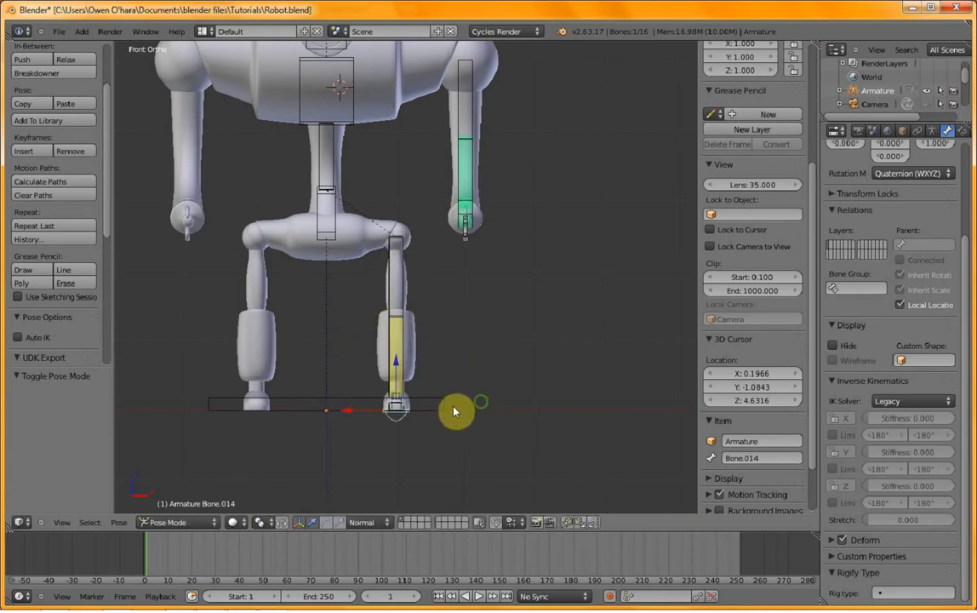
- Examine the robot's arm and leg bones from the side and from an angled view
middle_click_drag(476, 410, 338, 423)
key("KP_3")
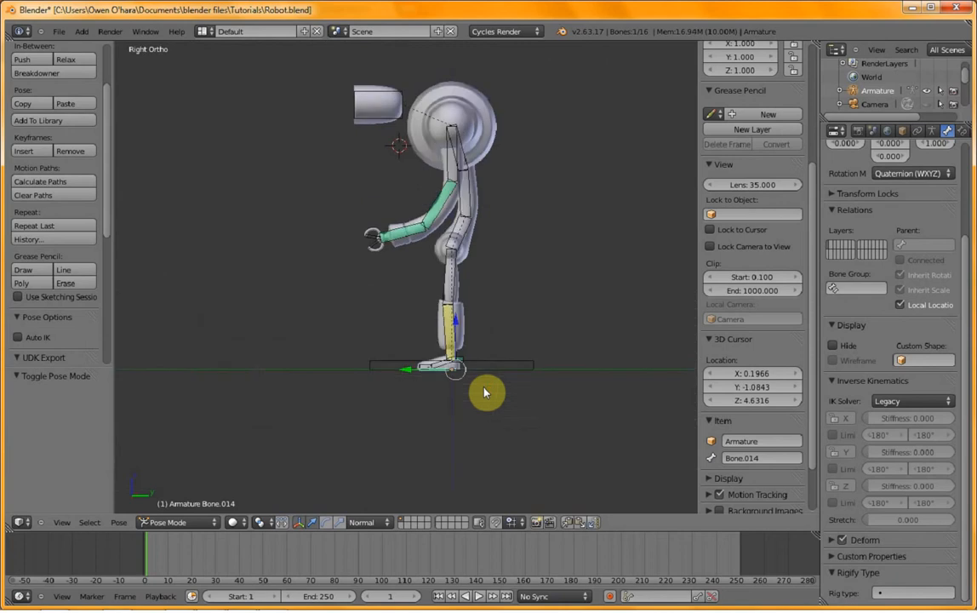
scroll(485, 391, "up", 3)
scroll(497, 420, "down", 4)
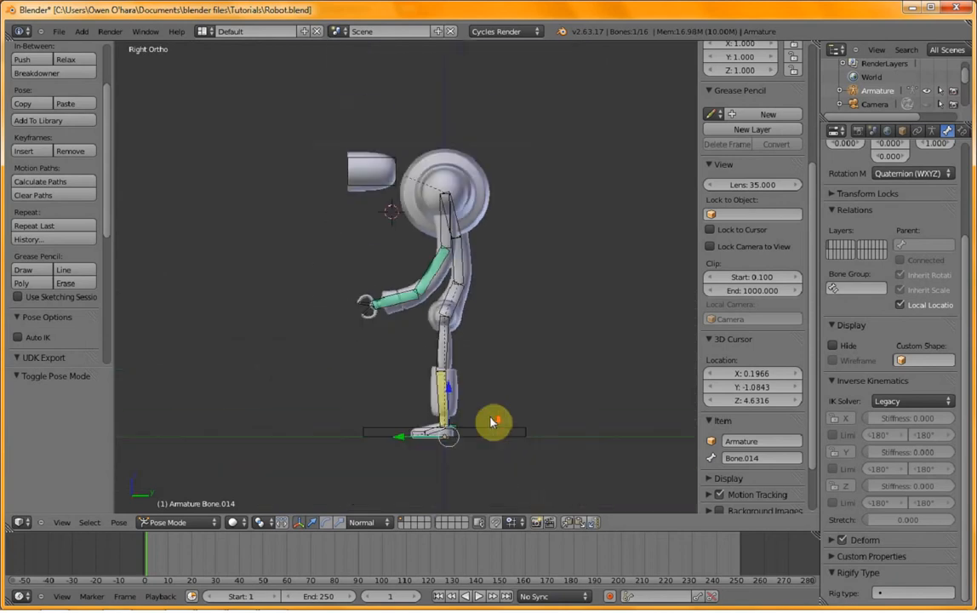
scroll(480, 378, "up", 3)
middle_click_drag(447, 362, 575, 391, "shift")
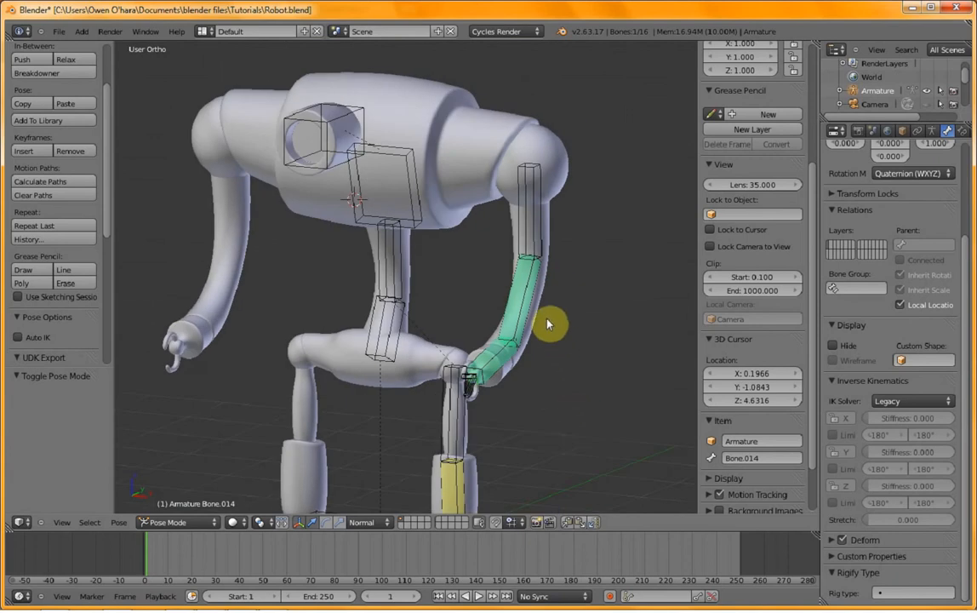
scroll(546, 323, "up", 3)
scroll(493, 244, "down", 3)
scroll(427, 310, "down", 3)
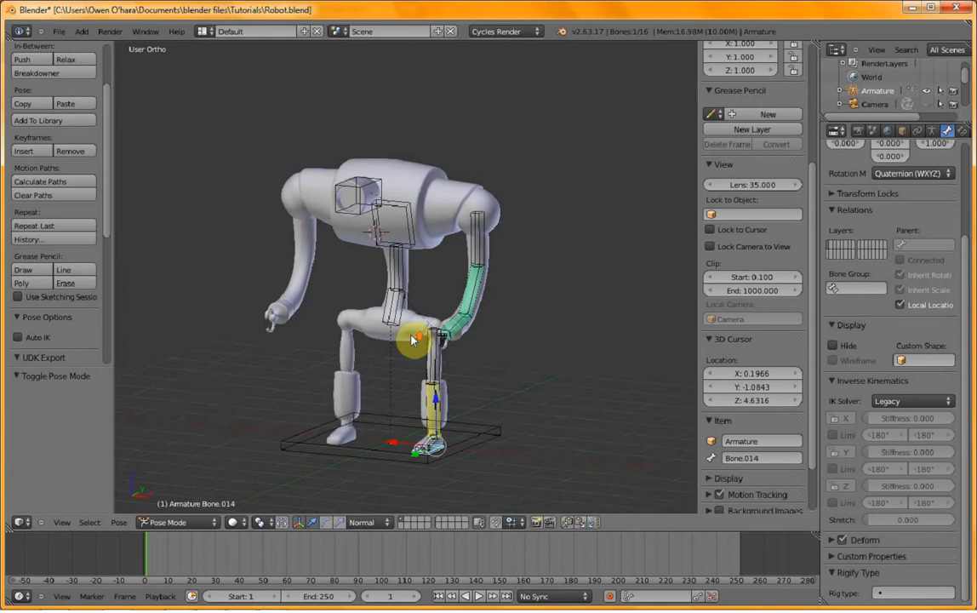
- Test moving the CONTROLLER bone at the robot's feet, ending with it in its original place
right_click(387, 434)
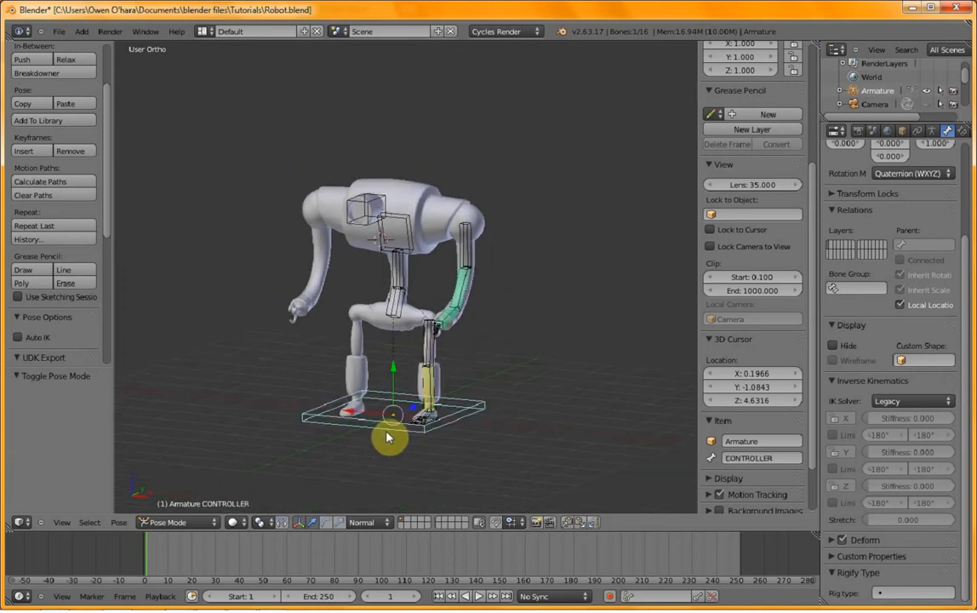
key("g")
left_click(392, 414)
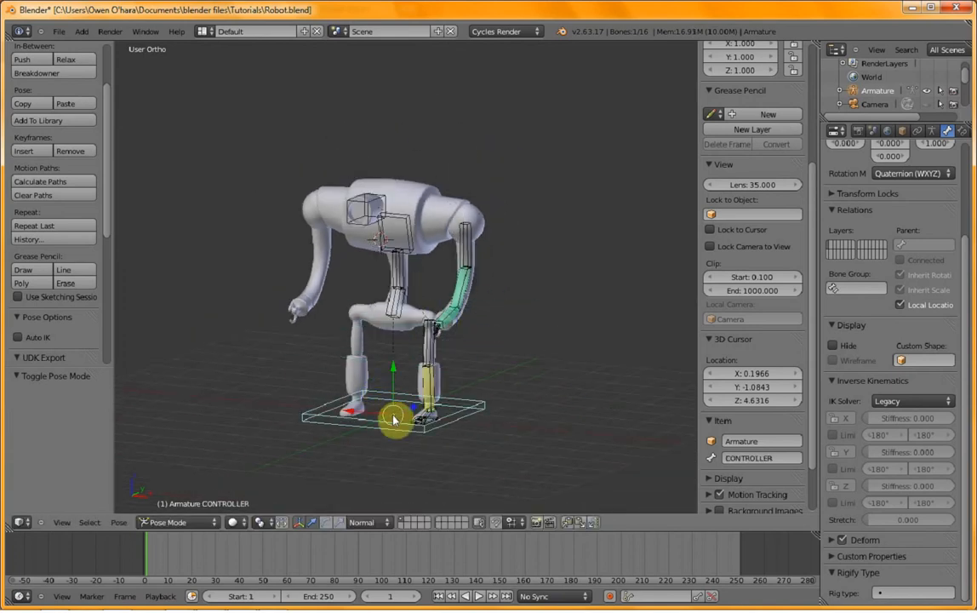
- In Edit Mode, parent the upper arm bone ARM1_L to the CHEST bone with Keep Offset
key("Tab")
right_click(449, 251)
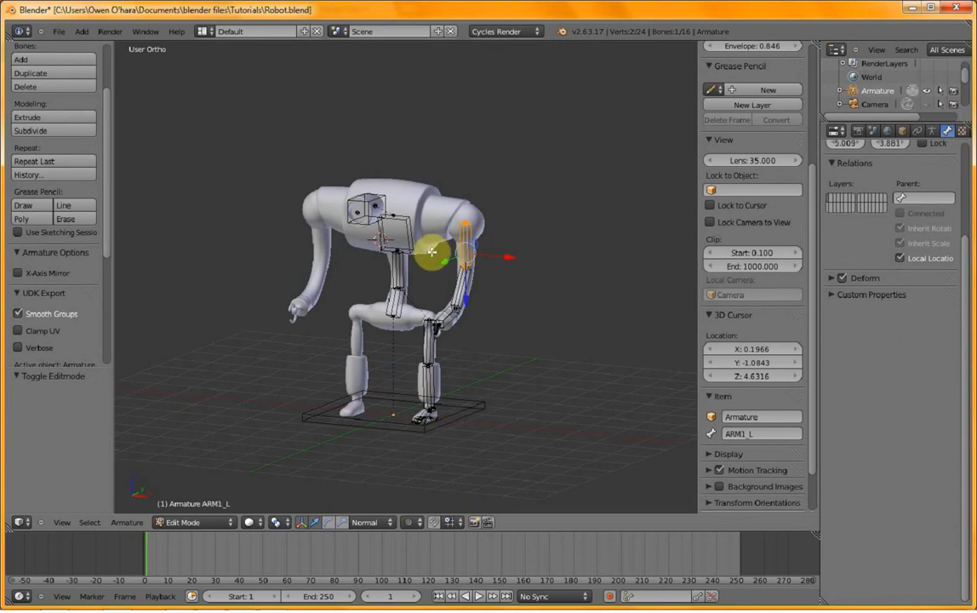
right_click(413, 241)
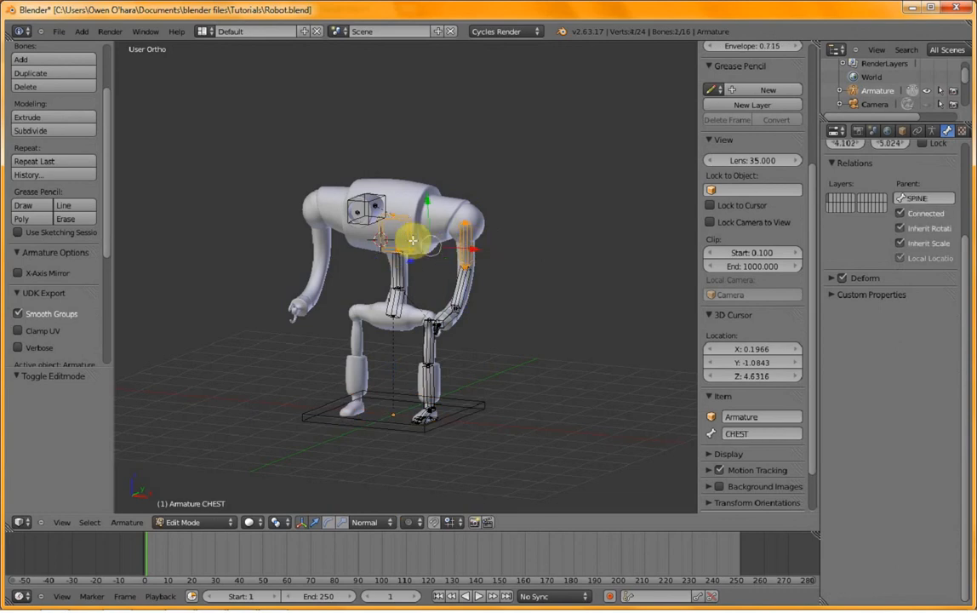
right_click(435, 253)
key("ctrl+p")
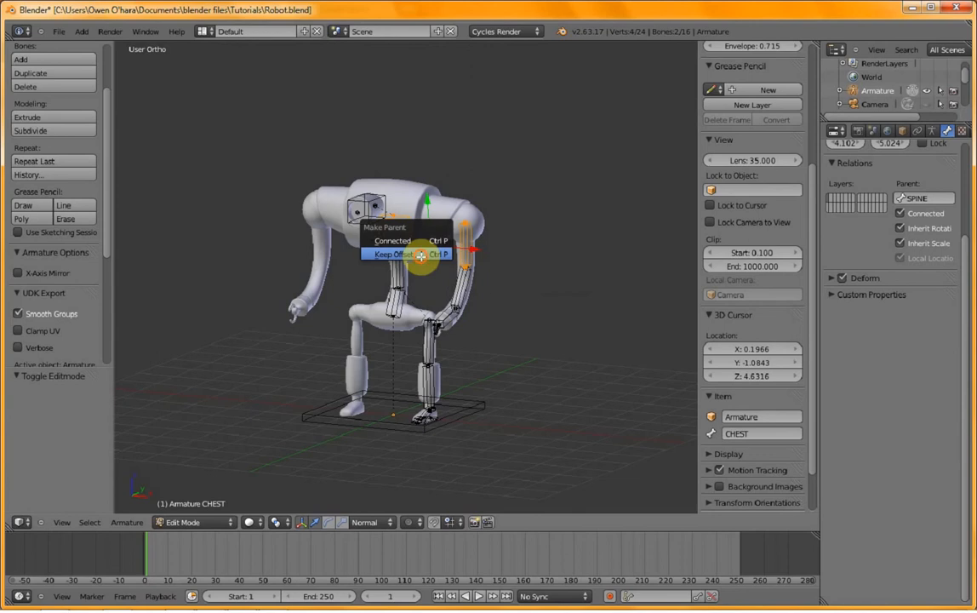
left_click(420, 254)
- Return to Pose Mode, test moving the whole rig with the CONTROLLER bone and cancel the move
key("ctrl+Tab")
right_click(388, 428)
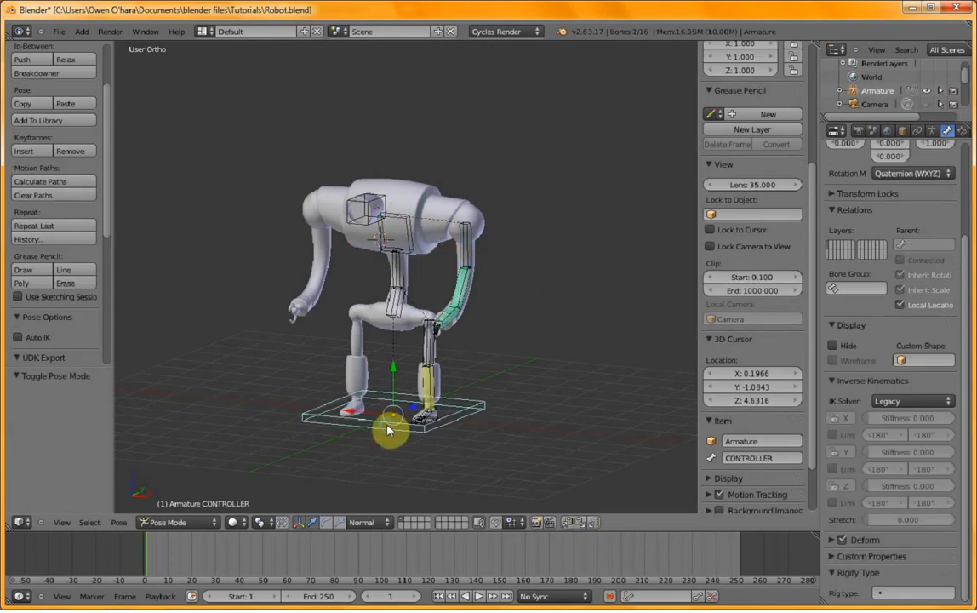
key("g")
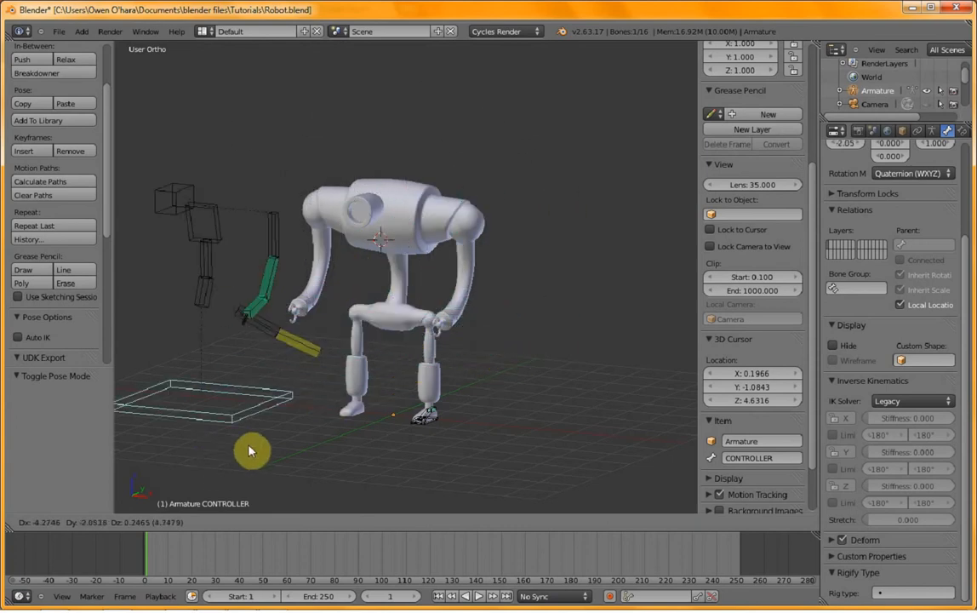
right_click(293, 423)
- Show the armature from the front in Edit Mode with all bones deselected
scroll(399, 349, "up", 2)
scroll(399, 349, "down", 2)
scroll(399, 349, "up", 3)
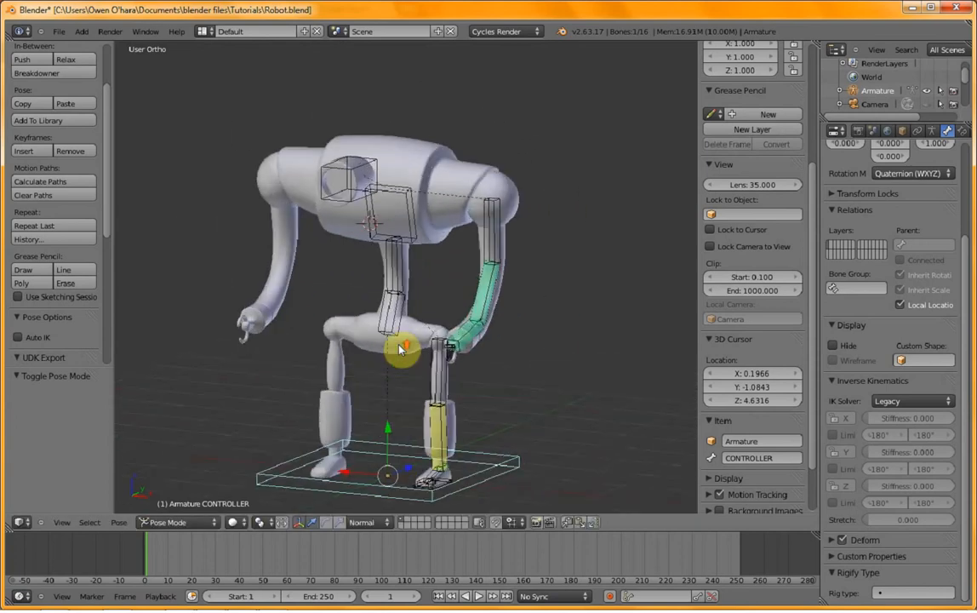
middle_click_drag(400, 356, 383, 421)
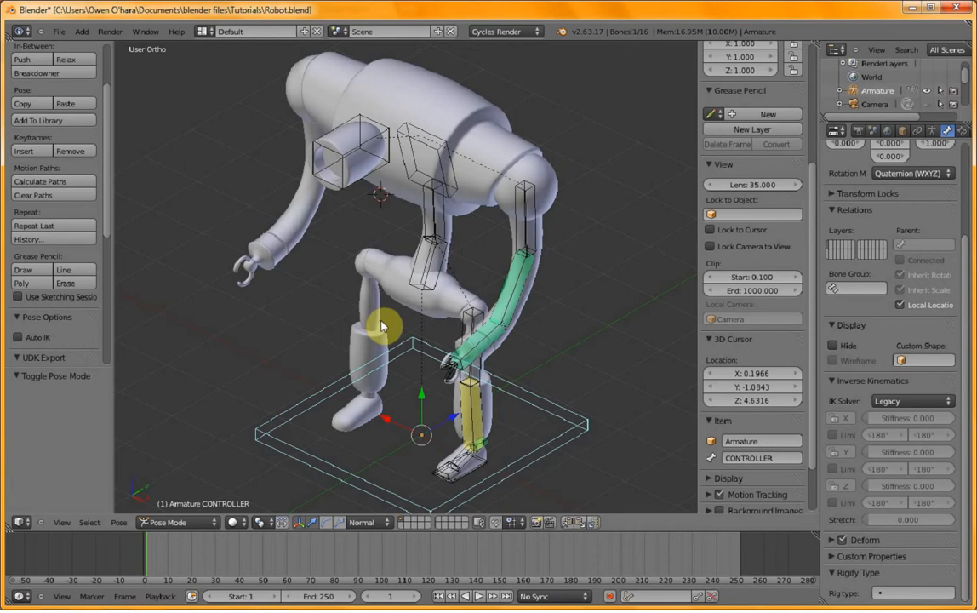
scroll(380, 325, "down", 2)
key("KP_1")
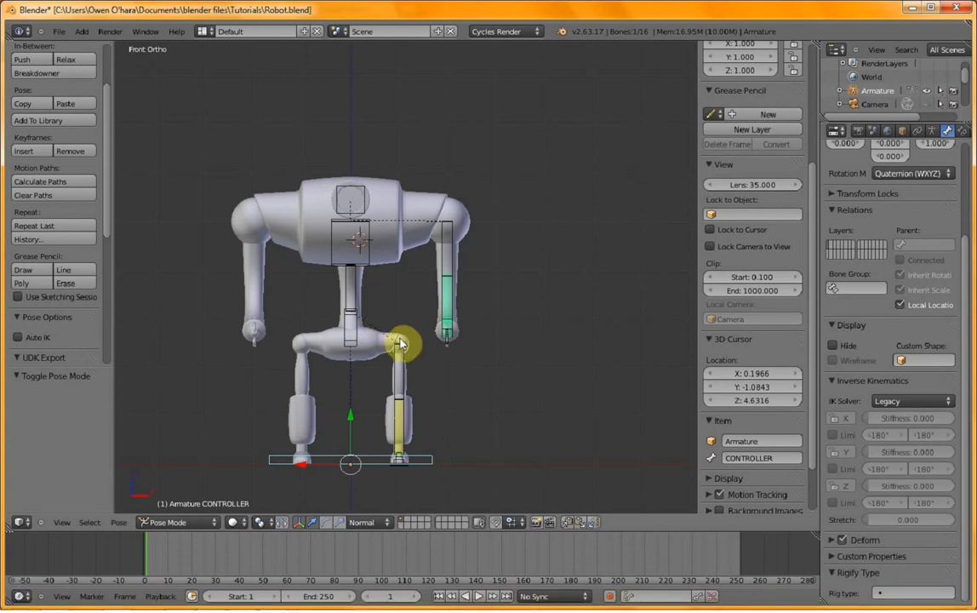
key("a")
key("Tab")
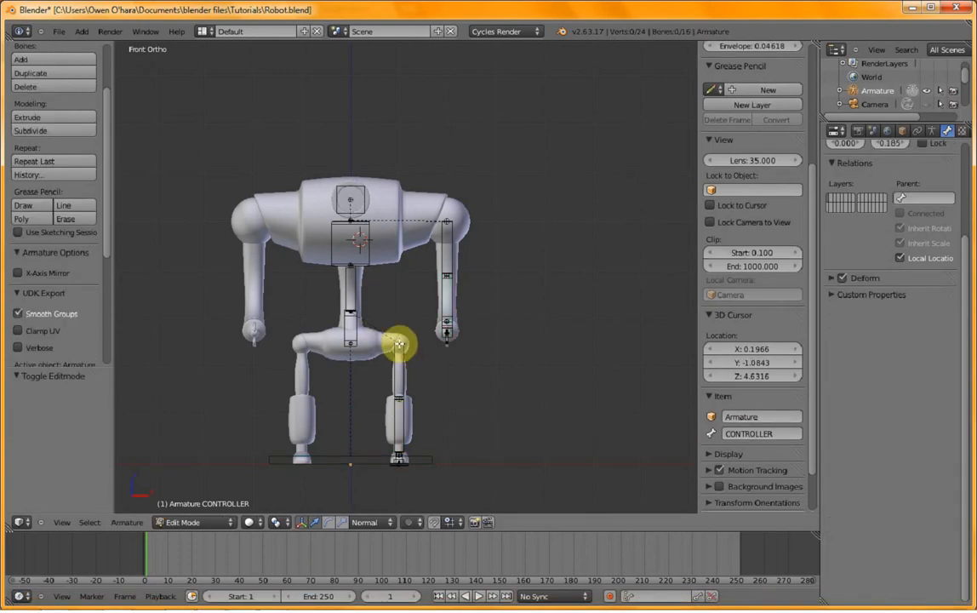
key("a")
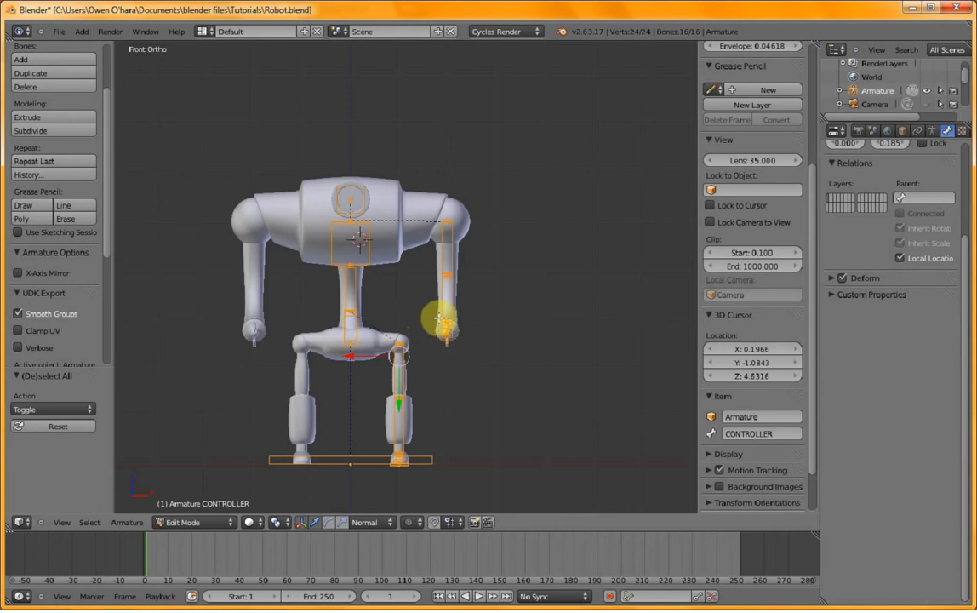
key("a")
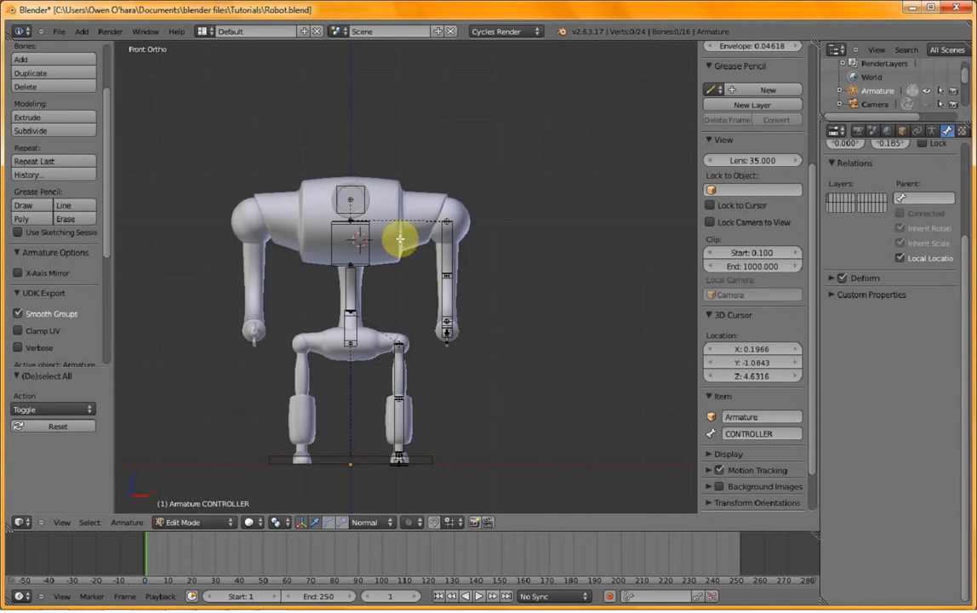
- Select all bones of the left arm and left leg, and snap the 3D cursor to the scene centre
key("b")
left_click_drag(383, 178, 492, 492)
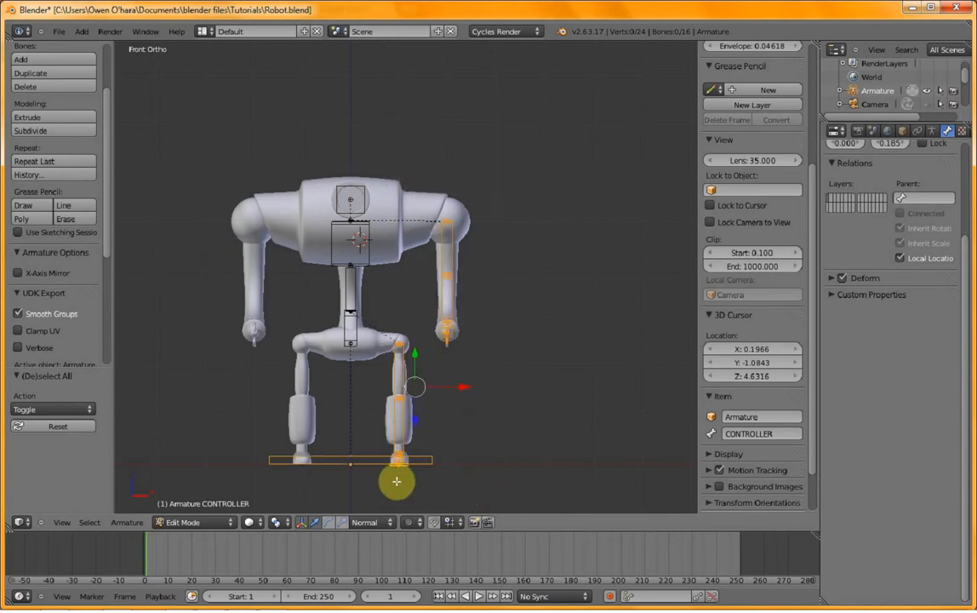
scroll(443, 462, "down", 3)
middle_click_drag(461, 445, 473, 409)
scroll(411, 386, "up", 3)
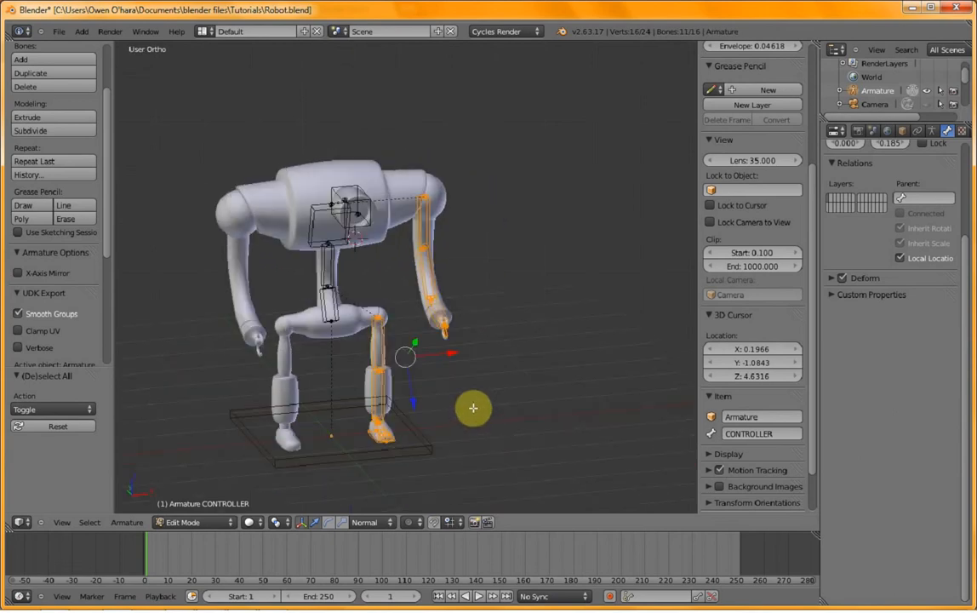
key("shift+s")
left_click(473, 408)
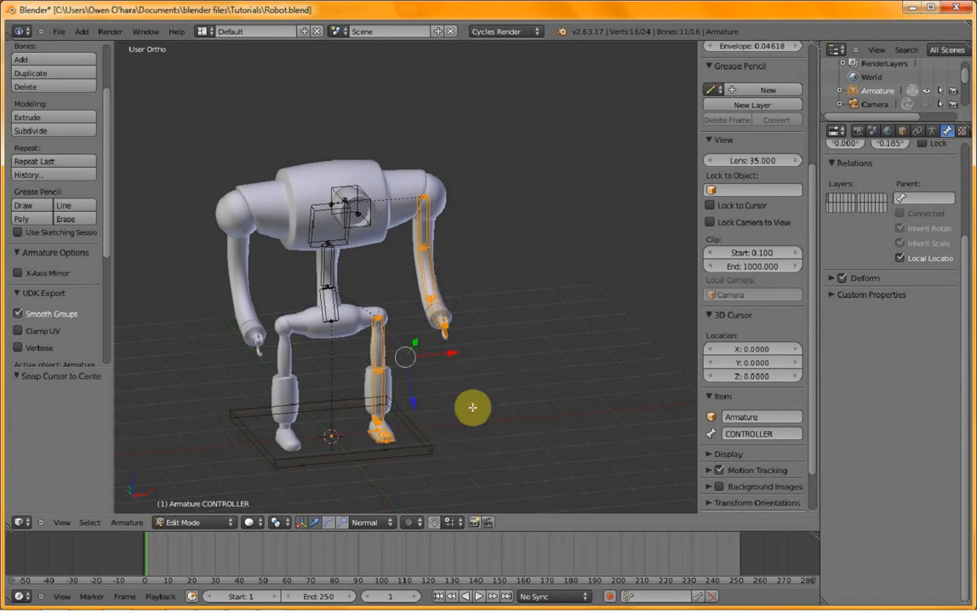
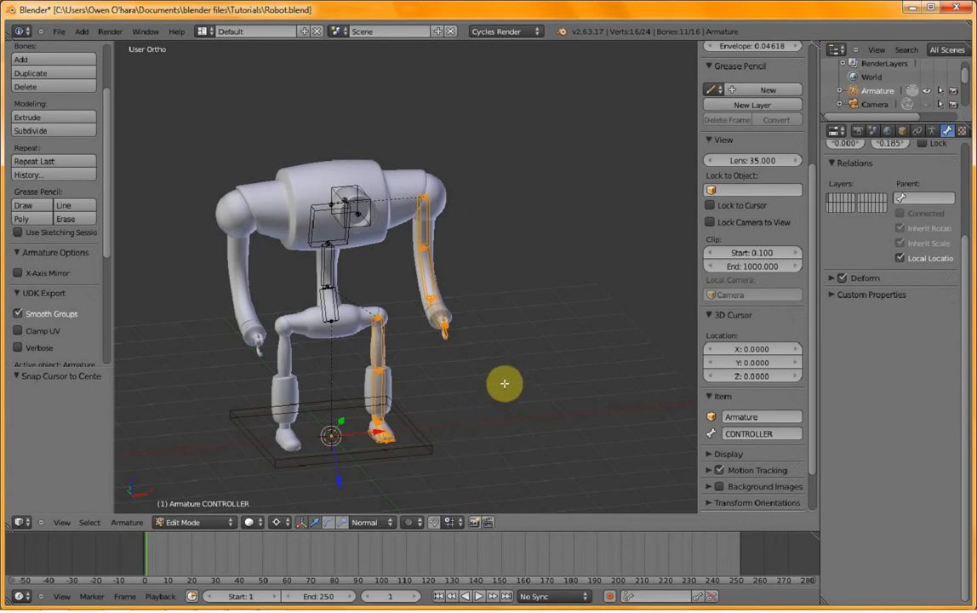
- Duplicate the selected arm and leg bones in place and mirror them around the 3D cursor by scaling -1 along global X
key("shift+d")
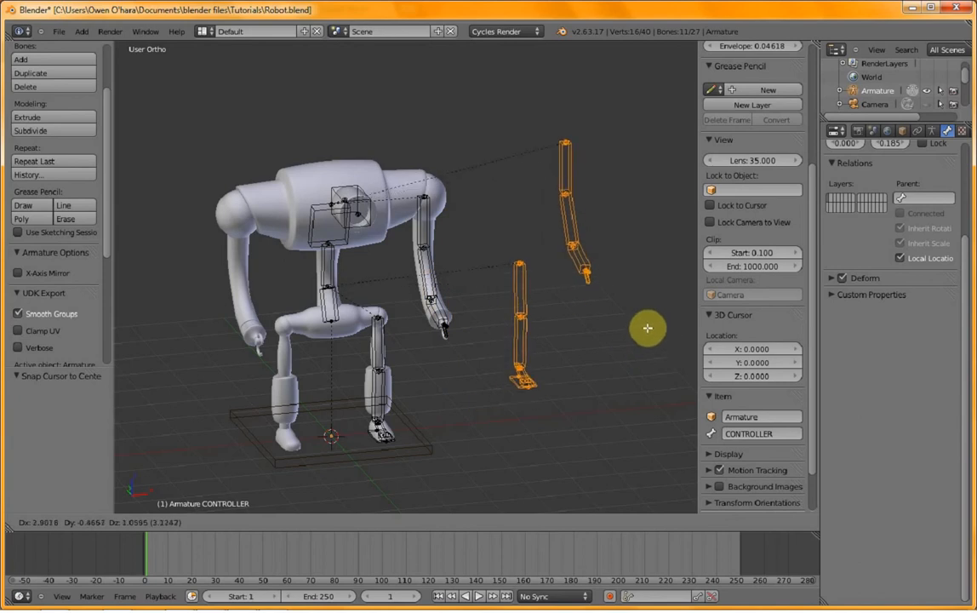
right_click(645, 332)
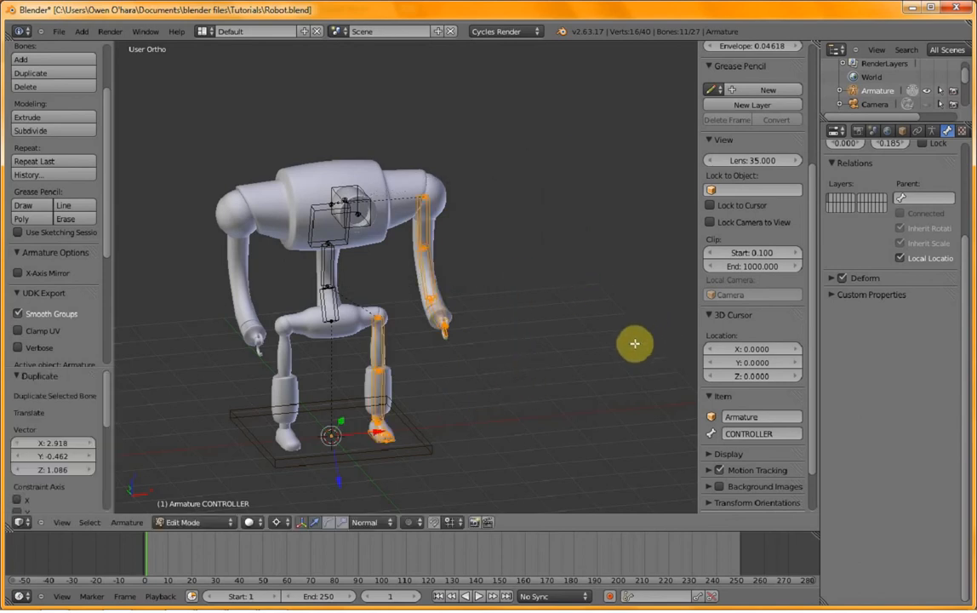
key("s")
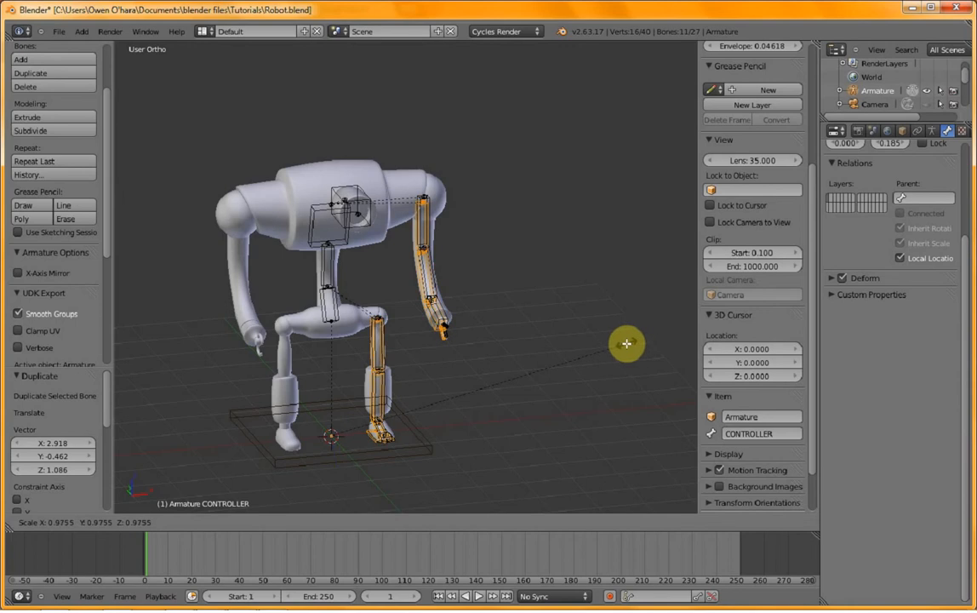
key("x")
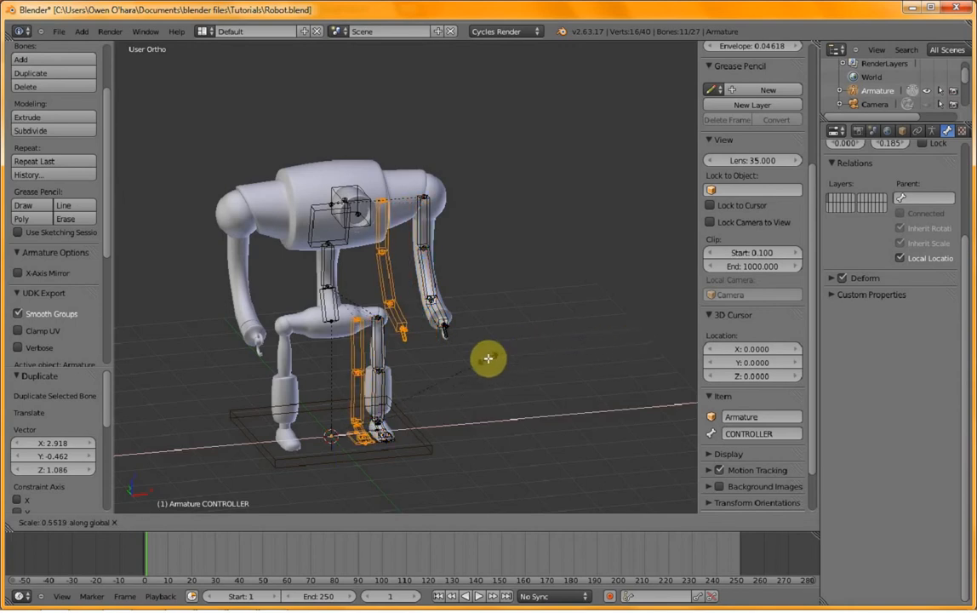
type("-1")
key("Return")
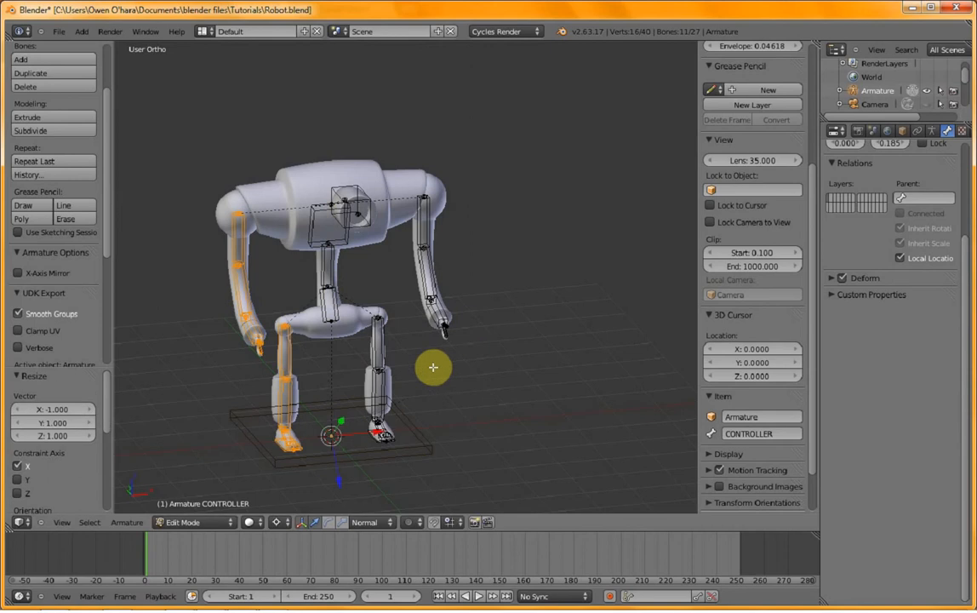
- Flip the names of the mirrored arm and leg bones so they become right-side bones, and check the forearm bone's name
right_click(236, 277)
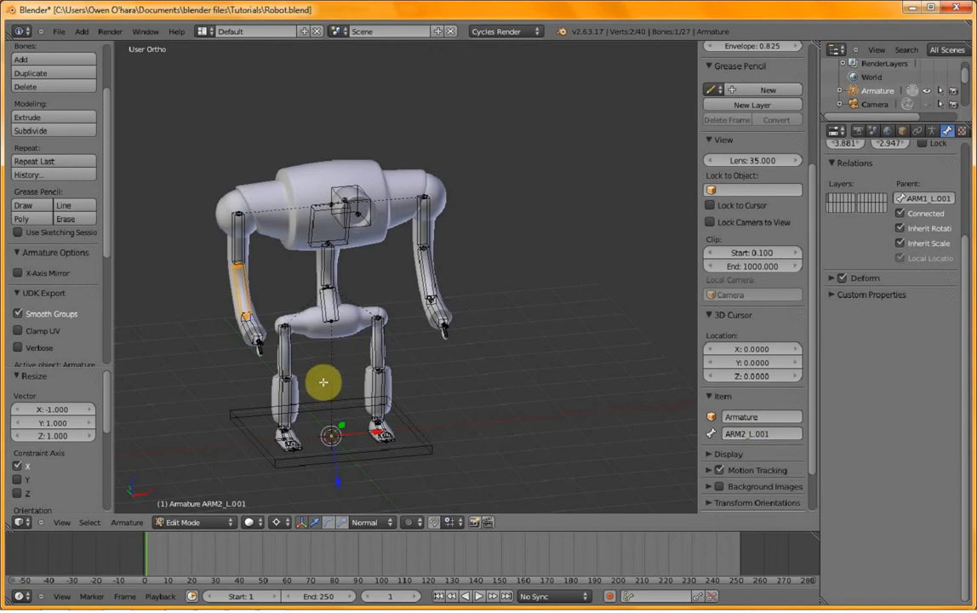
key("ctrl+z")
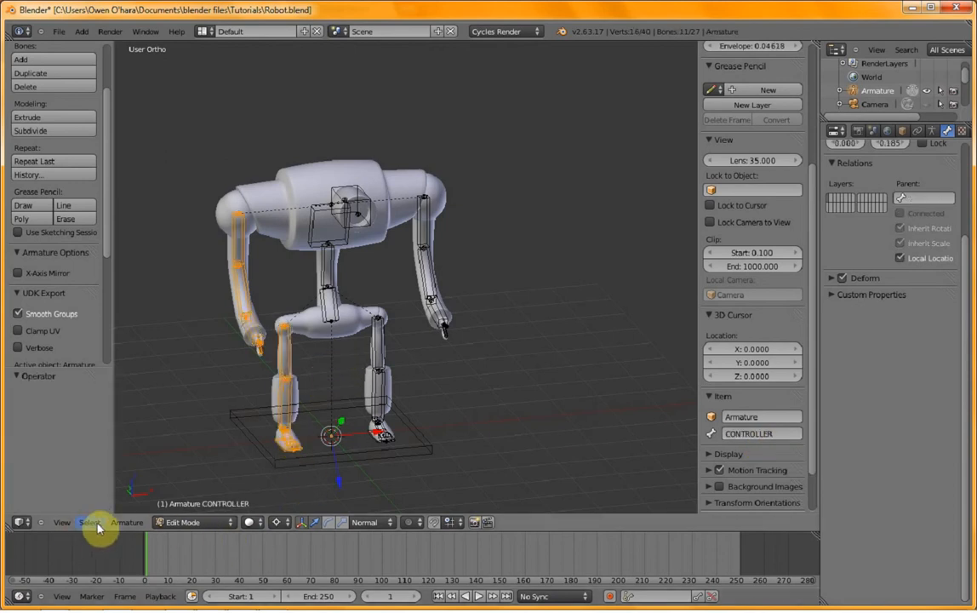
left_click(128, 523)
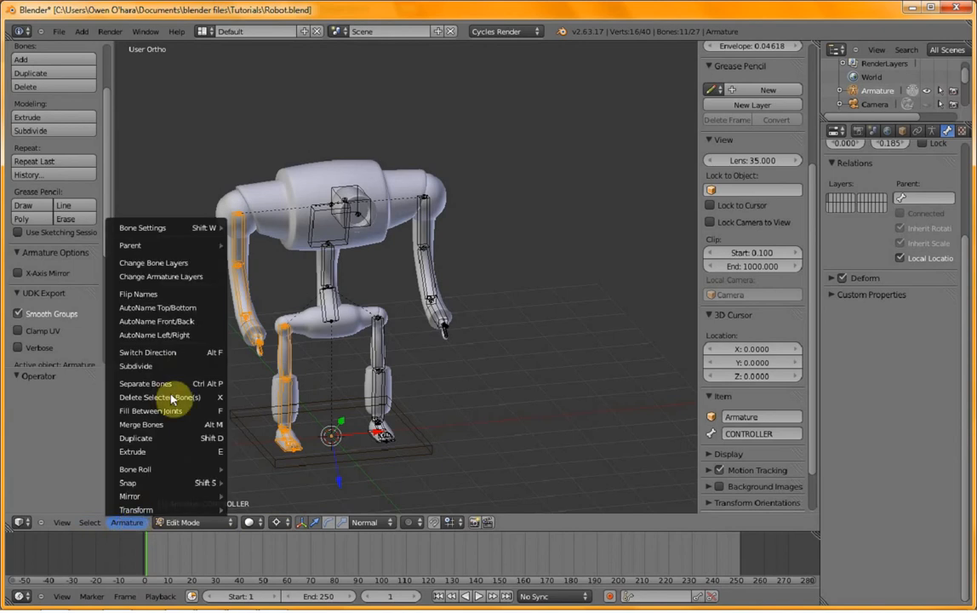
left_click(162, 293)
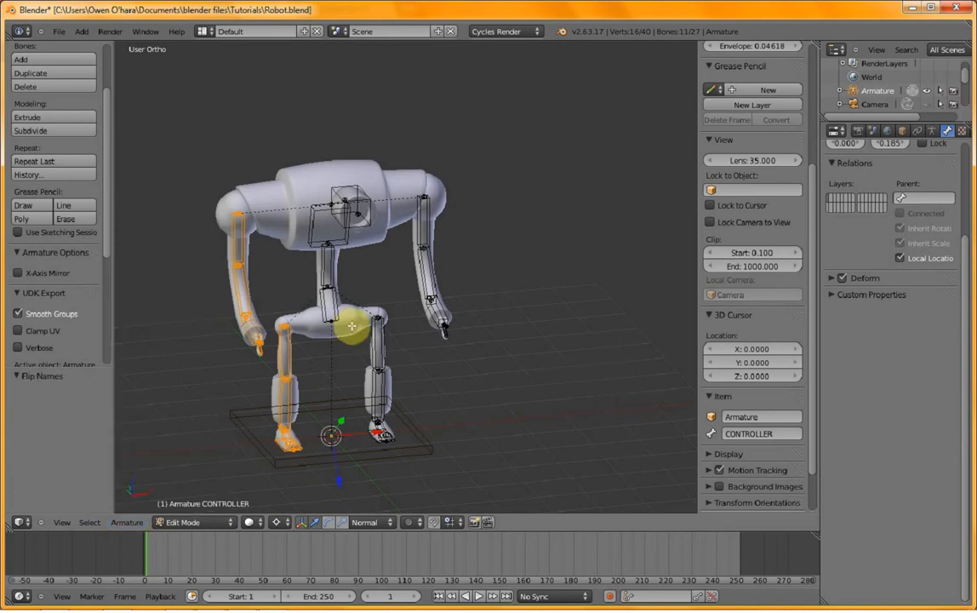
right_click(241, 285)
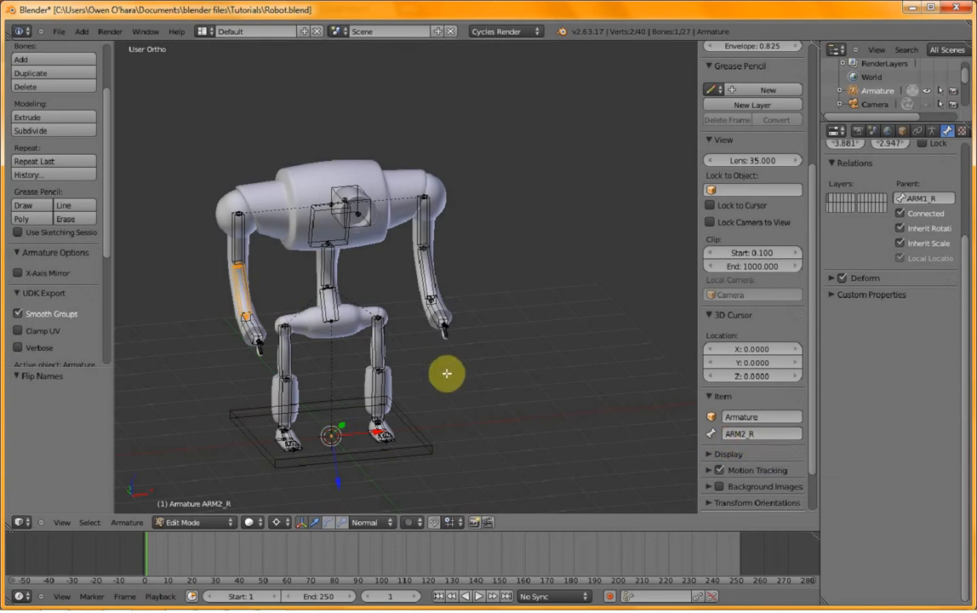
- Deselect all bones, return the armature to Pose Mode and view the complete rig at an angle
key("a")
scroll(473, 371, "up", 3)
key("KP_1")
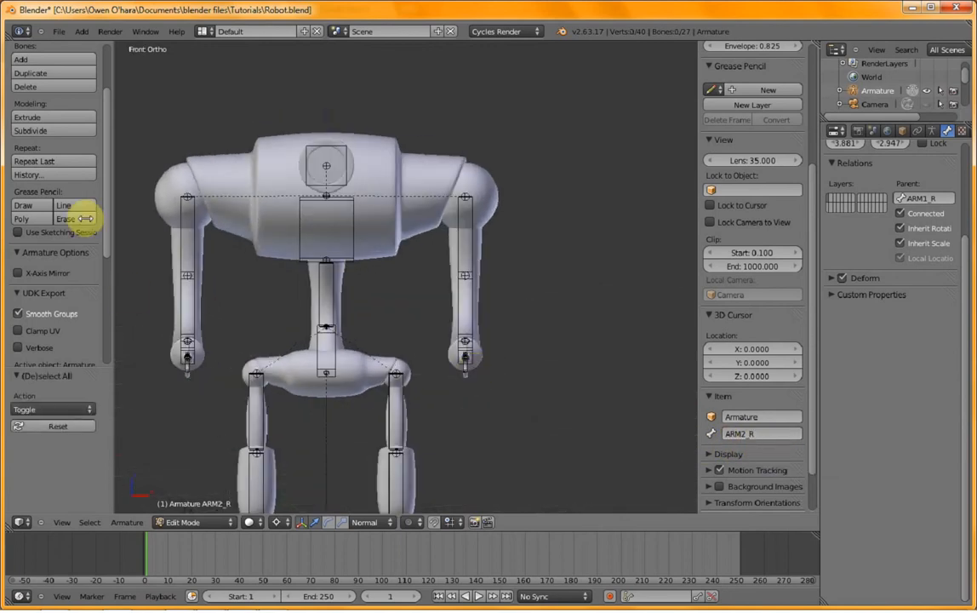
middle_click_drag(280, 393, 323, 295, "shift")
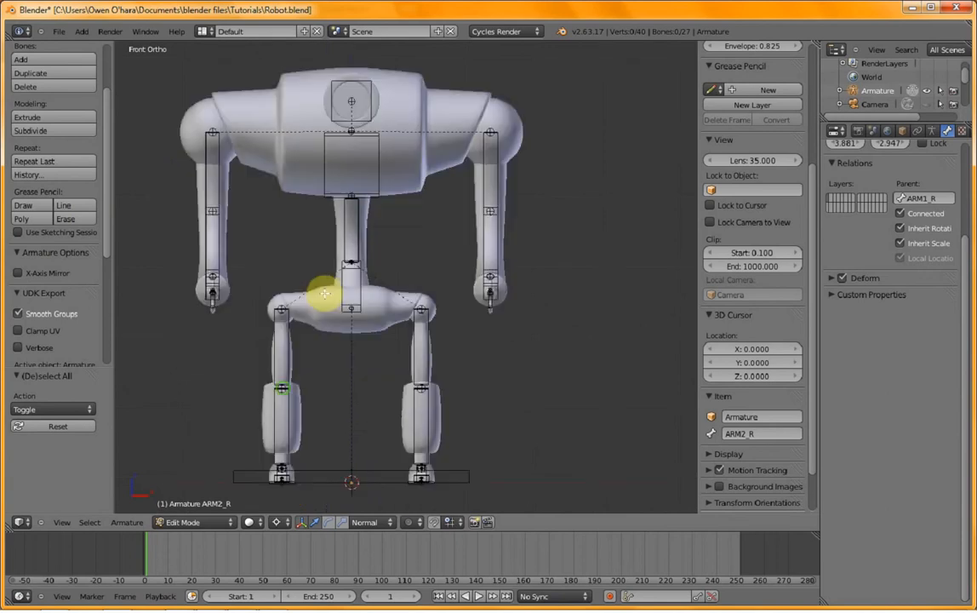
scroll(327, 294, "down", 3)
scroll(336, 311, "up", 2)
key("ctrl+Tab")
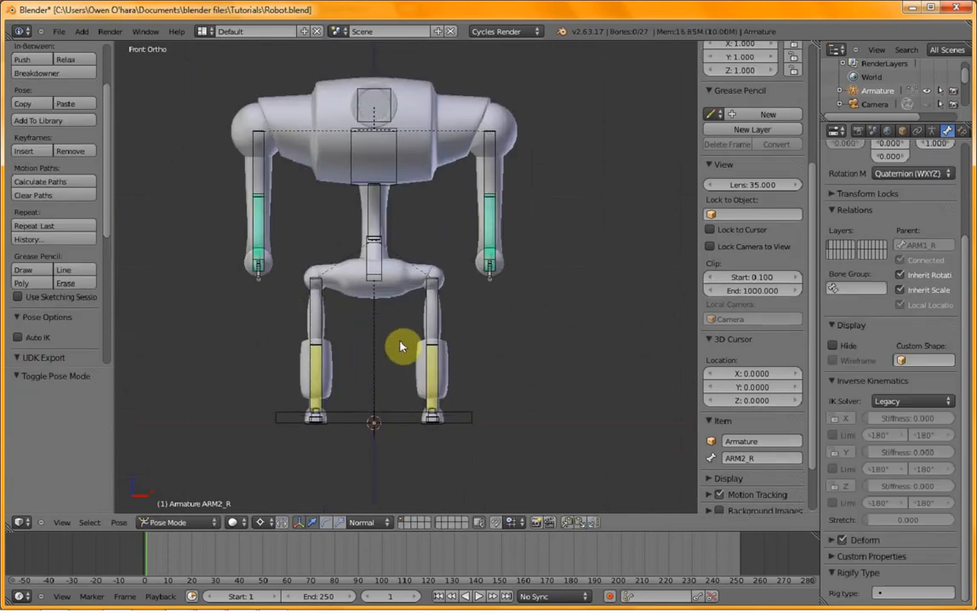
middle_click_drag(399, 344, 383, 360)
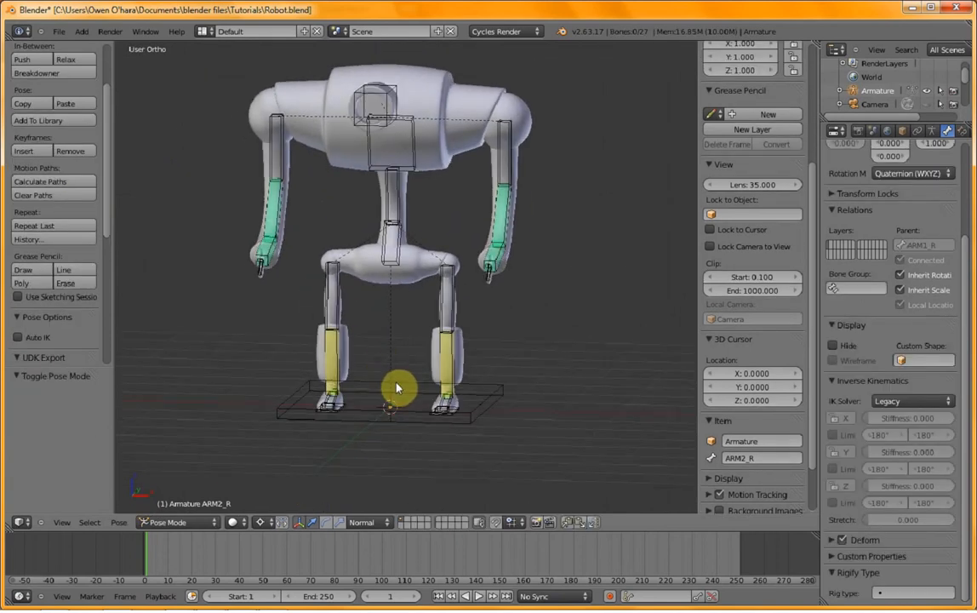
scroll(395, 385, "down", 1)
scroll(356, 556, "up", 4)
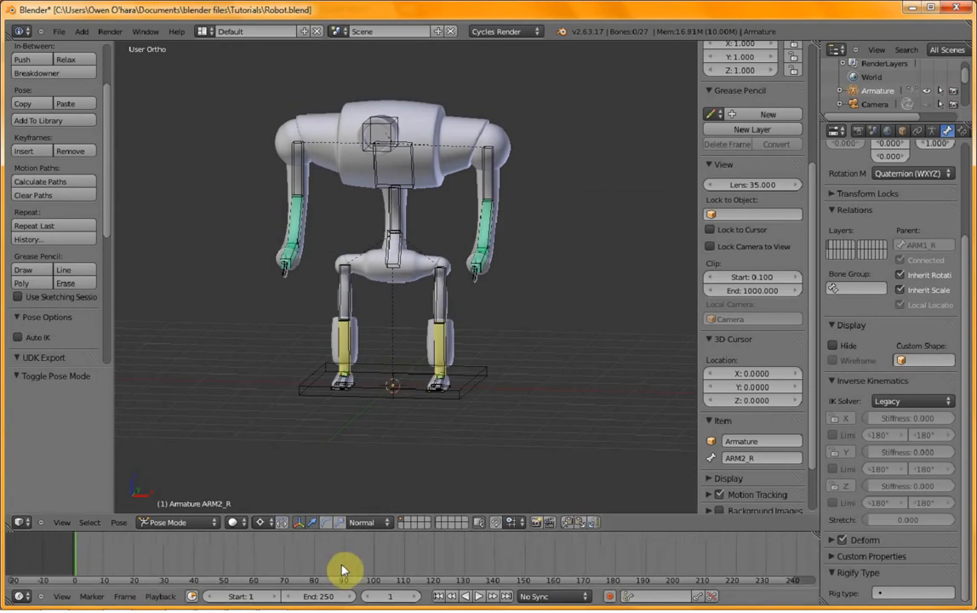
scroll(341, 549, "down", 1)
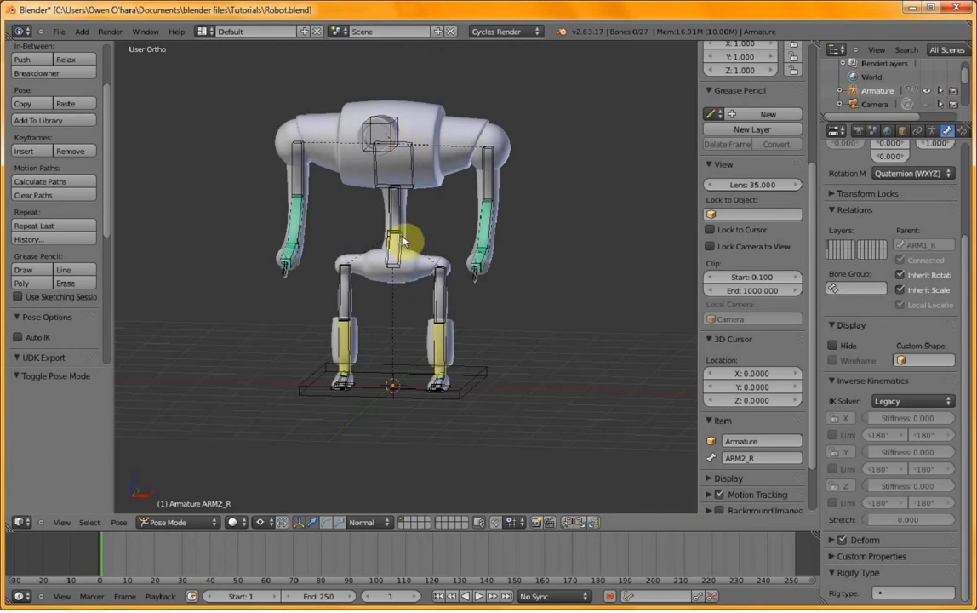
- Try selecting the HEAD bone and the HIP bone in Pose Mode
key("KP_1")
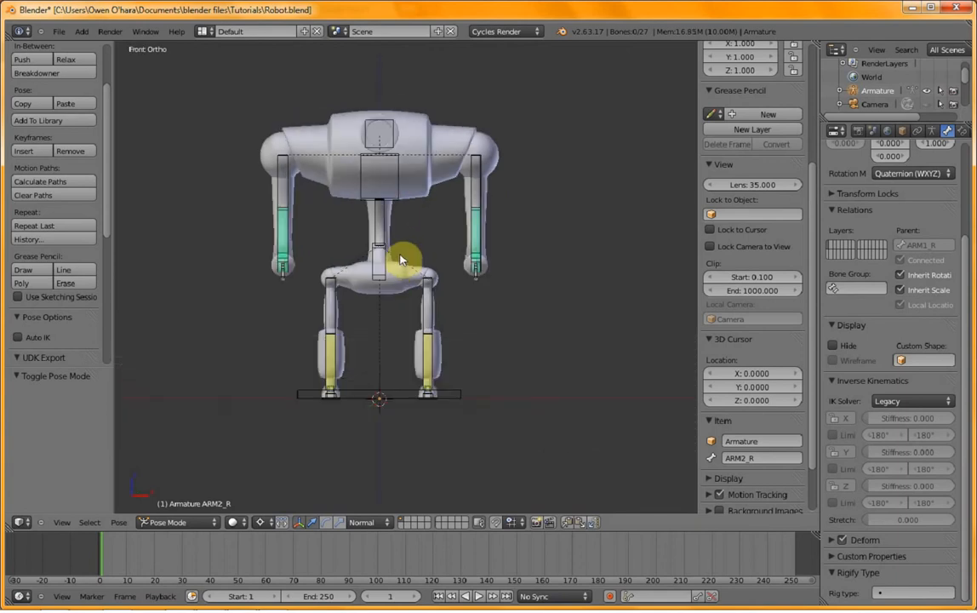
right_click(391, 139)
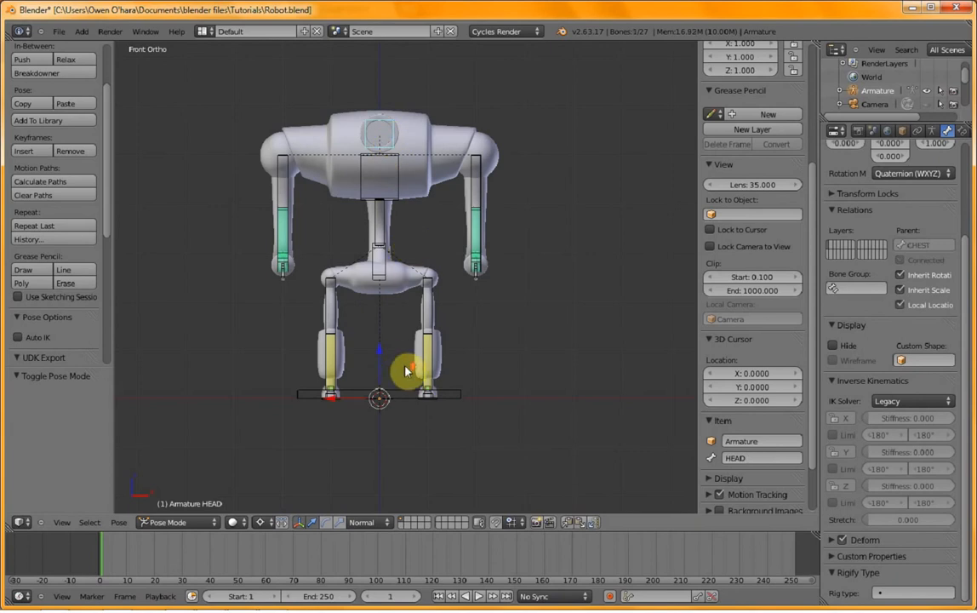
scroll(405, 357, "up", 1)
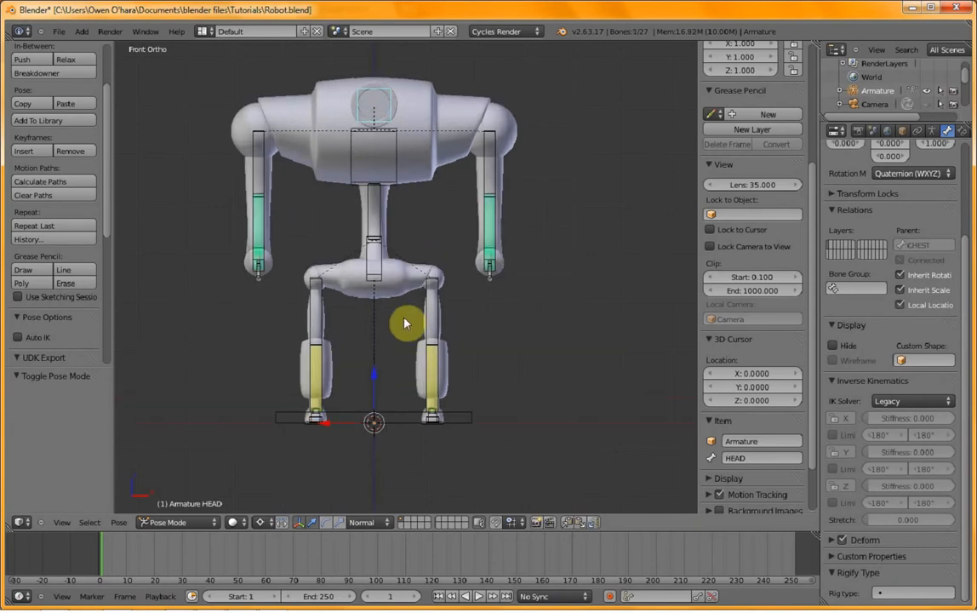
right_click(377, 270)
middle_click_drag(409, 297, 338, 324)
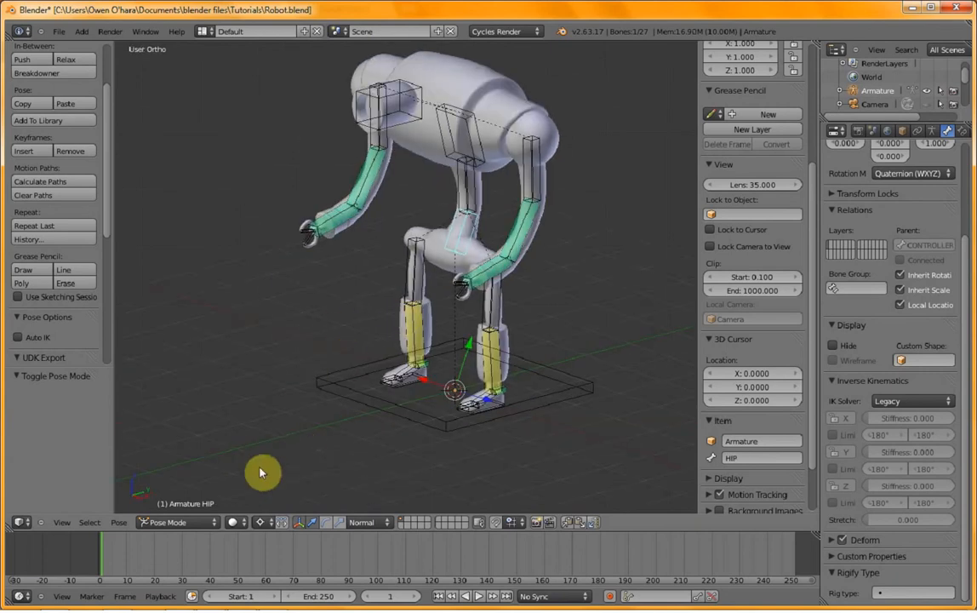
left_click(611, 597)
left_click(203, 32)
left_click(223, 54)
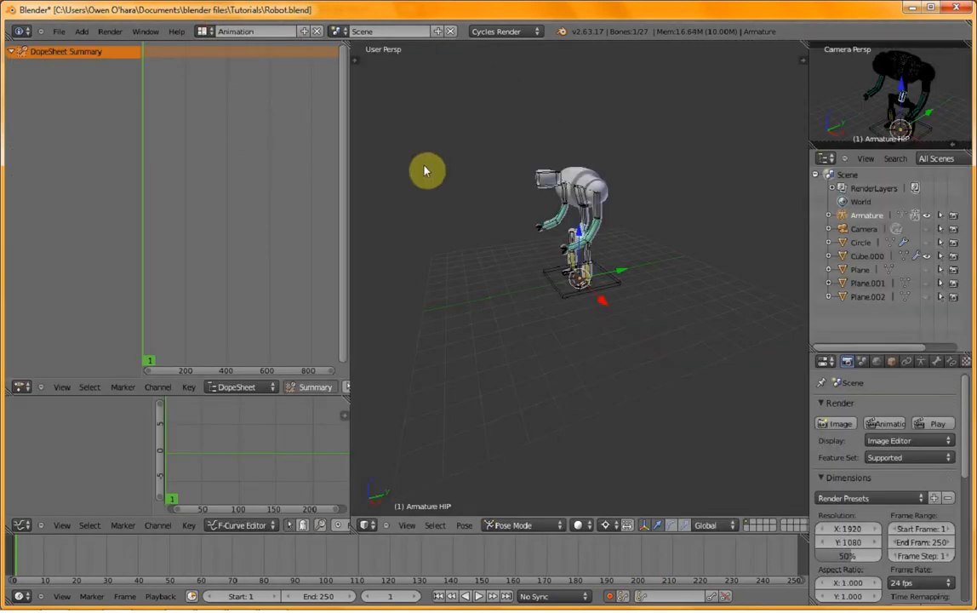
key("n")
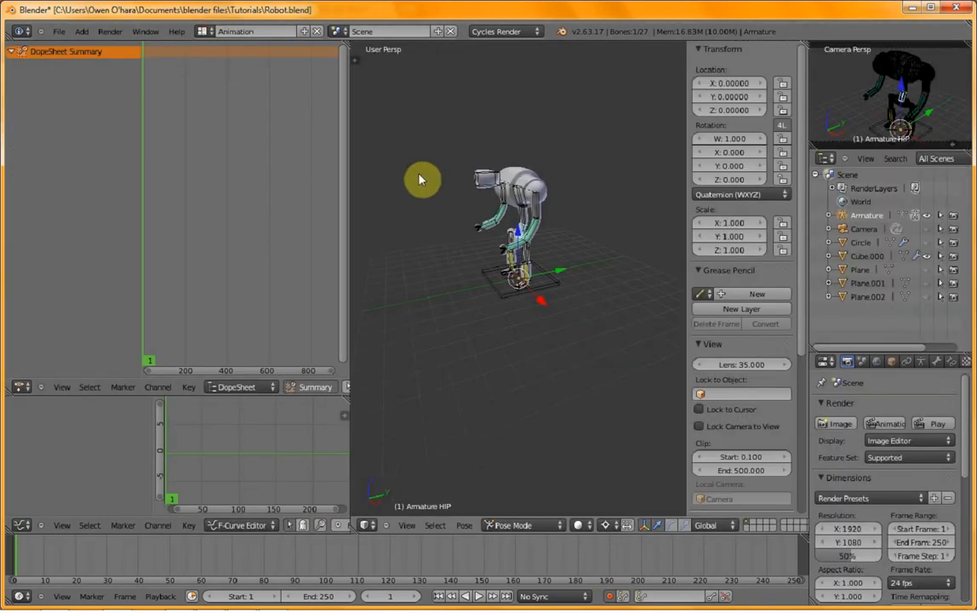
key("n")
key("KP_5")
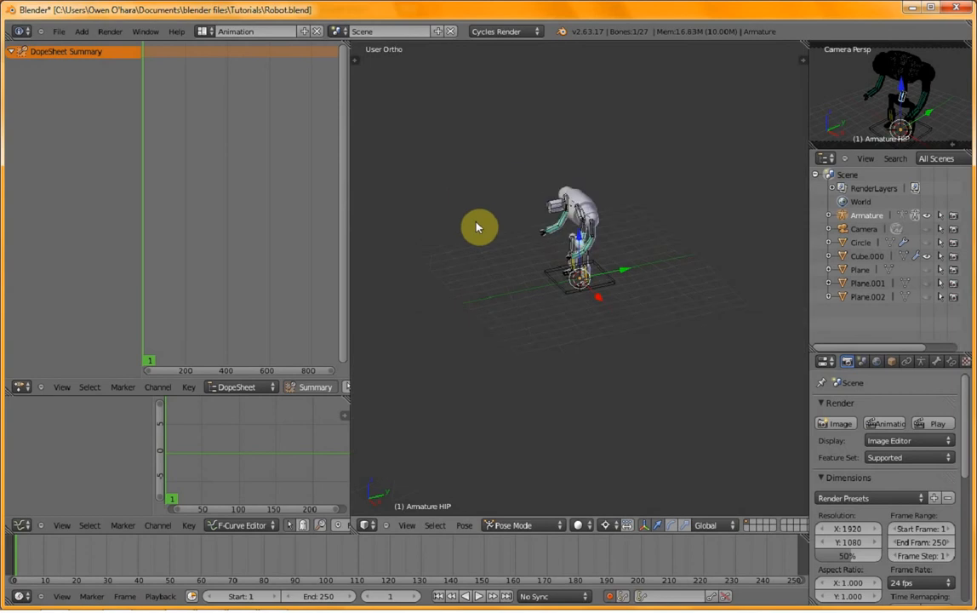
key("KP_3")
scroll(478, 234, "up", 6)
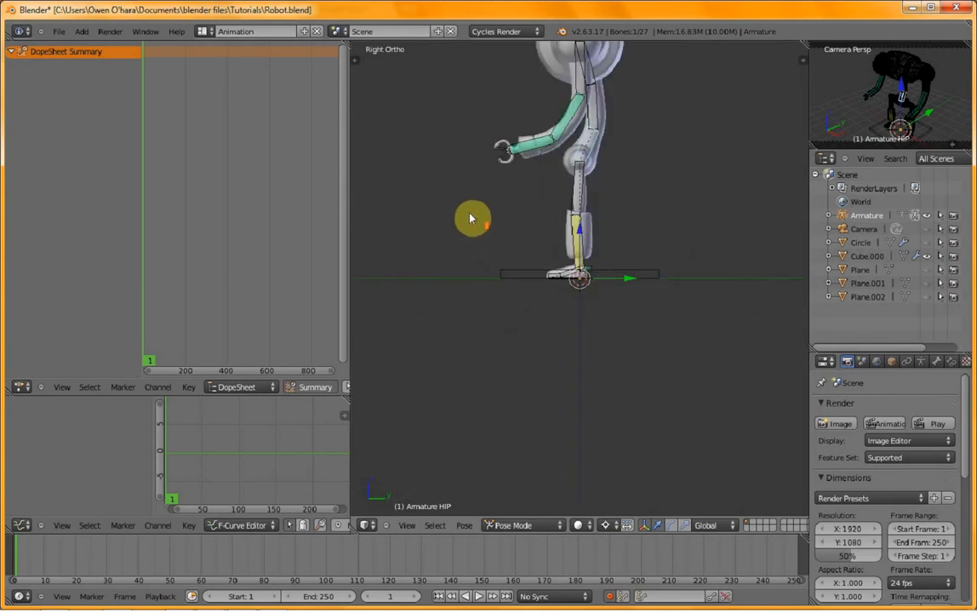
middle_click_drag(472, 219, 482, 331, "shift")
middle_click_drag(449, 266, 495, 291)
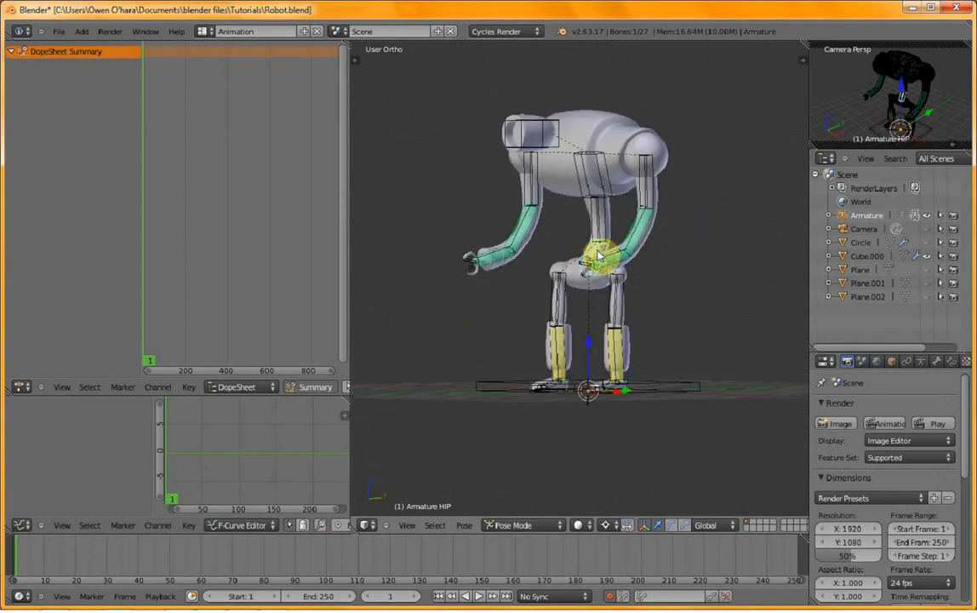
key("KP_3")
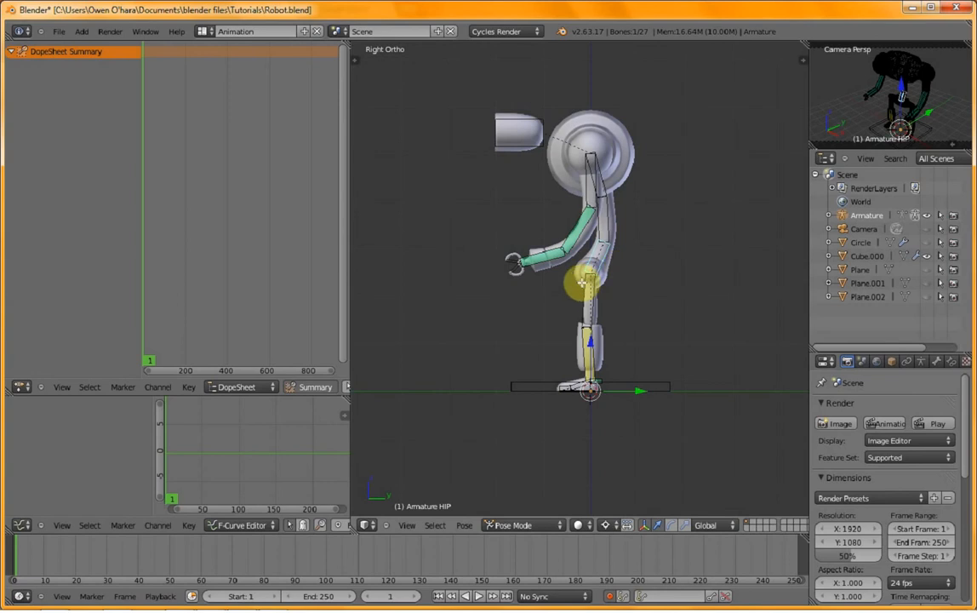
key("Tab")
middle_click_drag(519, 296, 567, 300)
key("Tab")
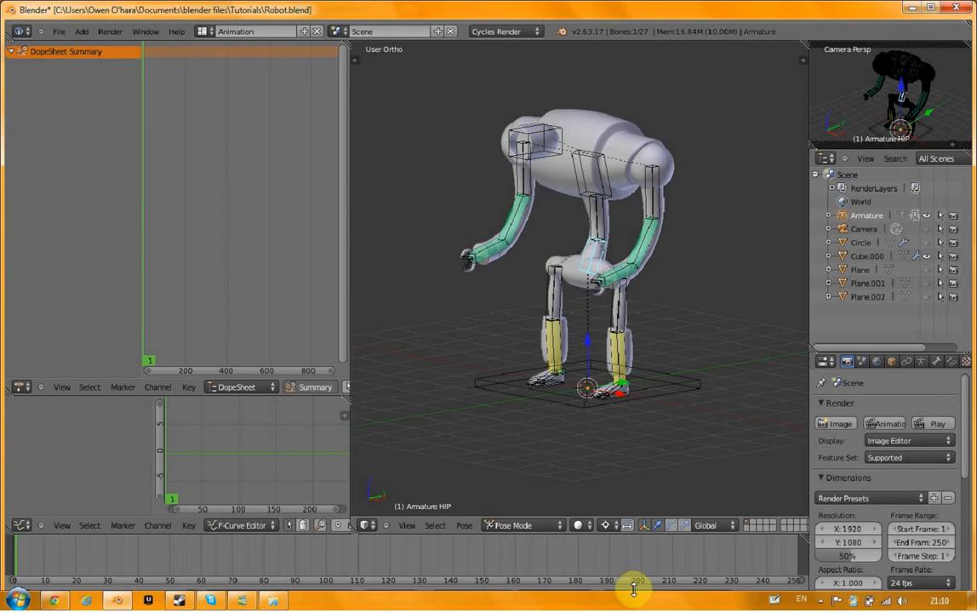
left_click(203, 35)
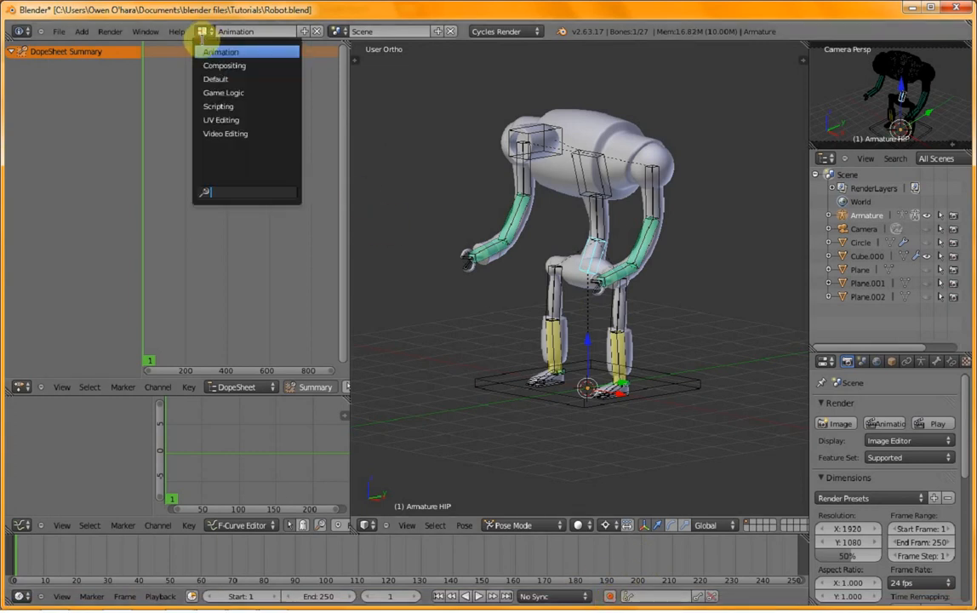
left_click(217, 78)
- Test the rig in Pose Mode by trying a rotation of the CHEST bone and a move of the HIP bone
scroll(451, 238, "up", 4)
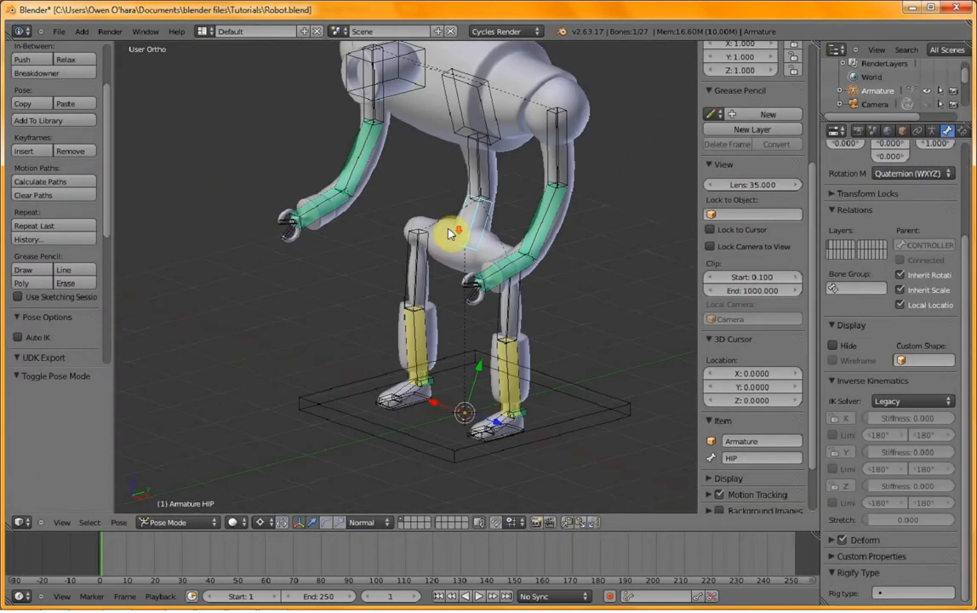
scroll(439, 170, "up", 3, "shift")
right_click(466, 187)
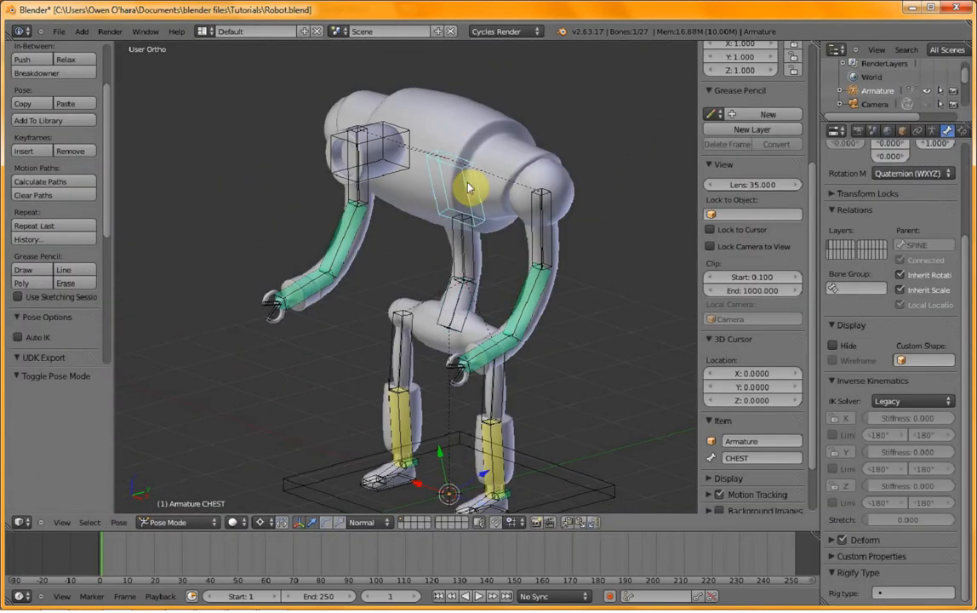
key("r")
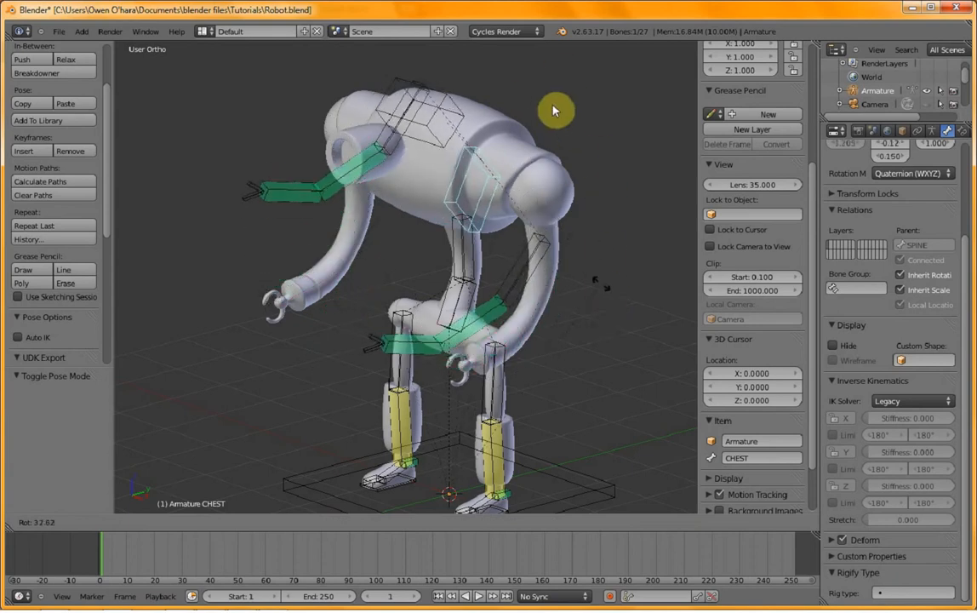
right_click(452, 111)
right_click(458, 311)
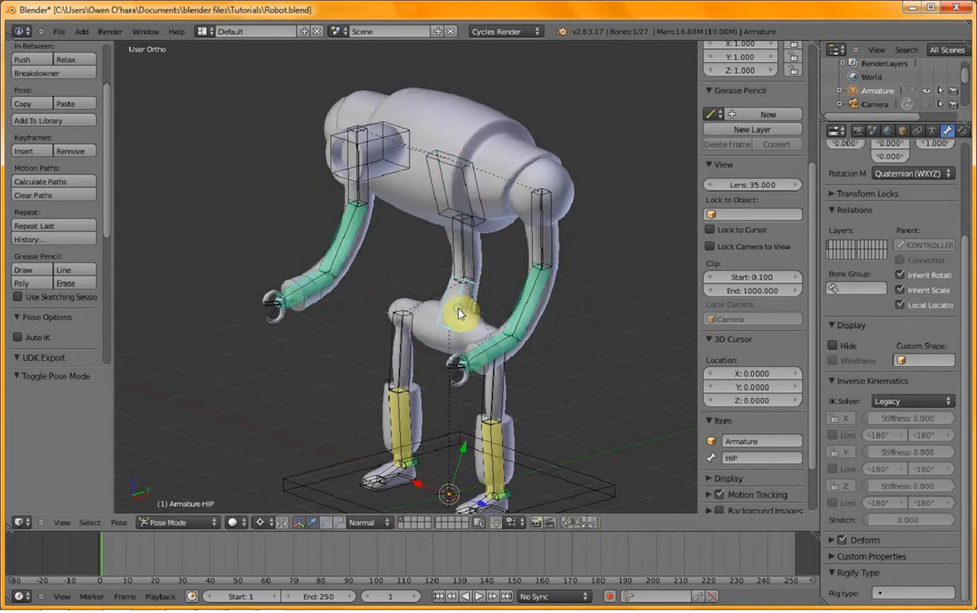
key("g")
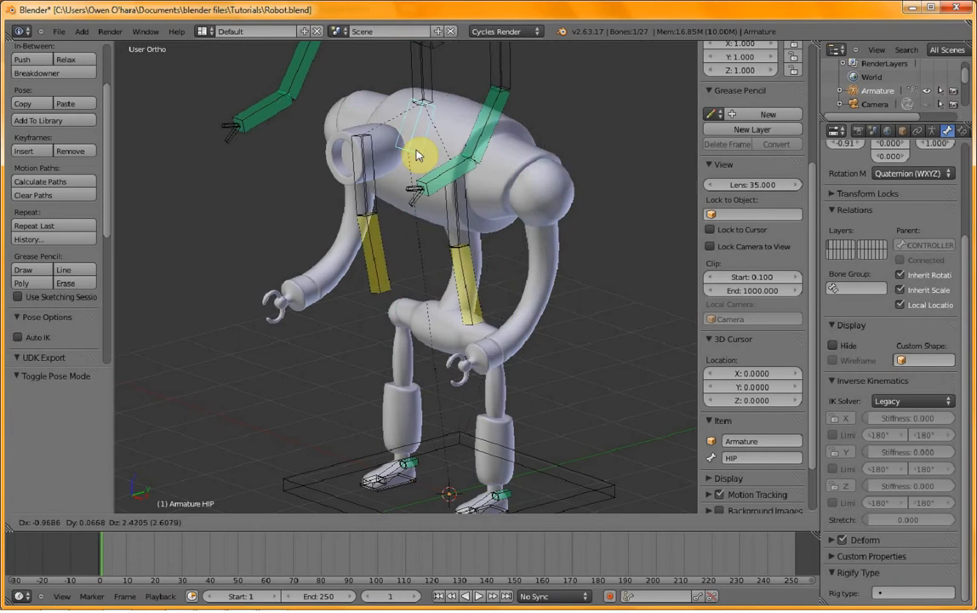
right_click(469, 218)
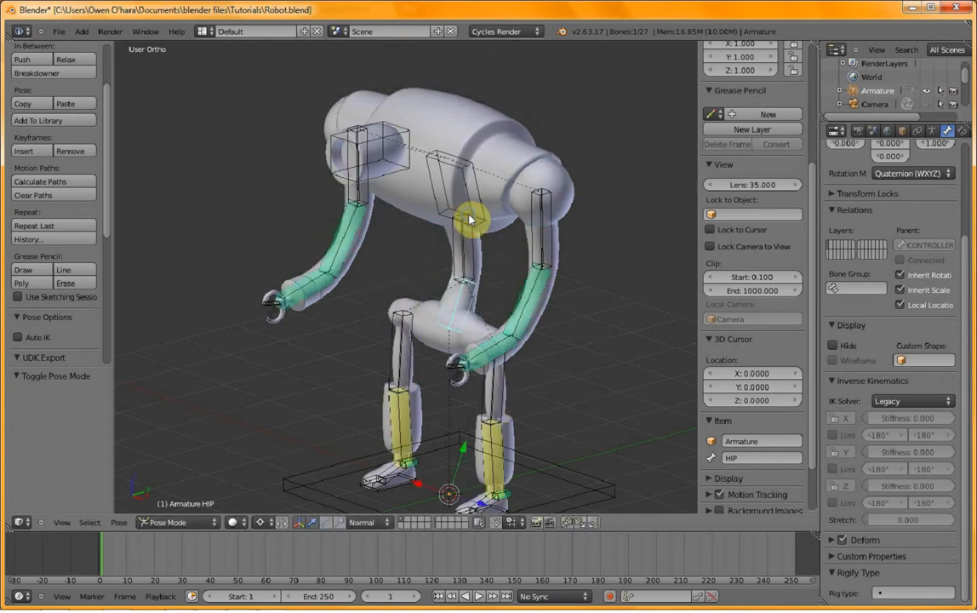
- Leave Pose Mode and try moving the robot mesh independently of the armature
key("ctrl+Tab")
right_click(465, 138)
key("g")
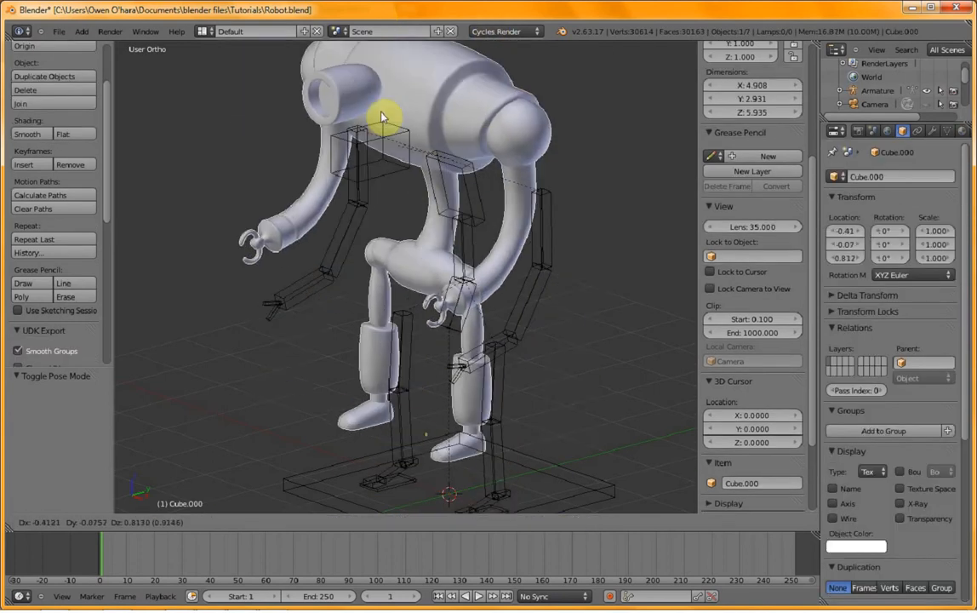
right_click(459, 166)
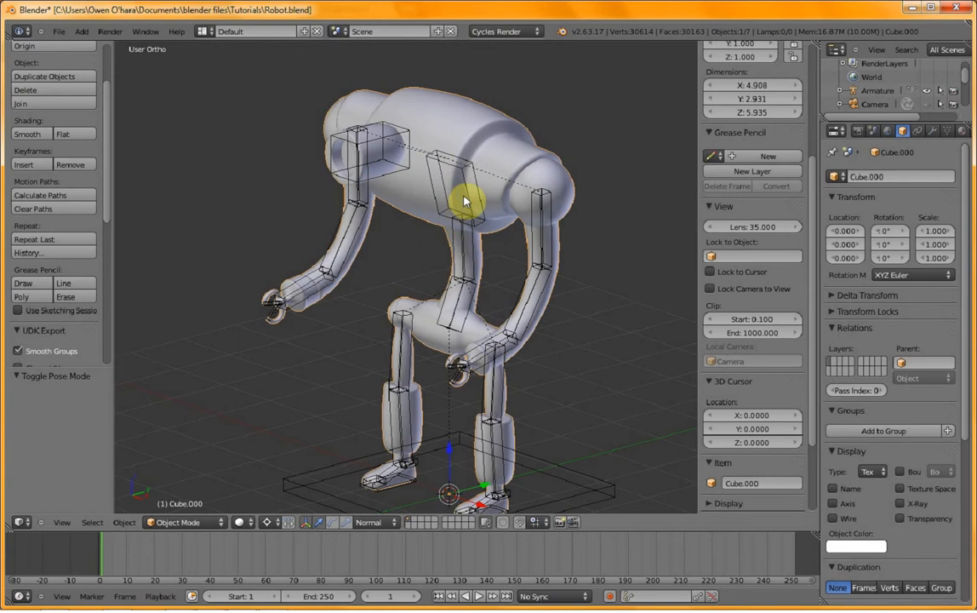
- Reselect the armature and set it to Object Mode
right_click(464, 202)
key("ctrl+Tab")
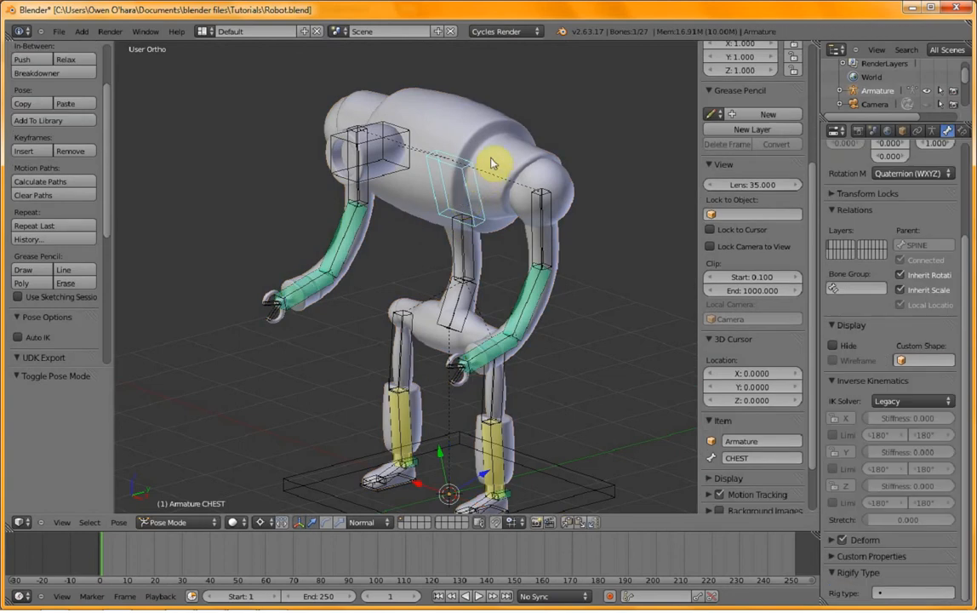
left_click(195, 524)
left_click(191, 511)
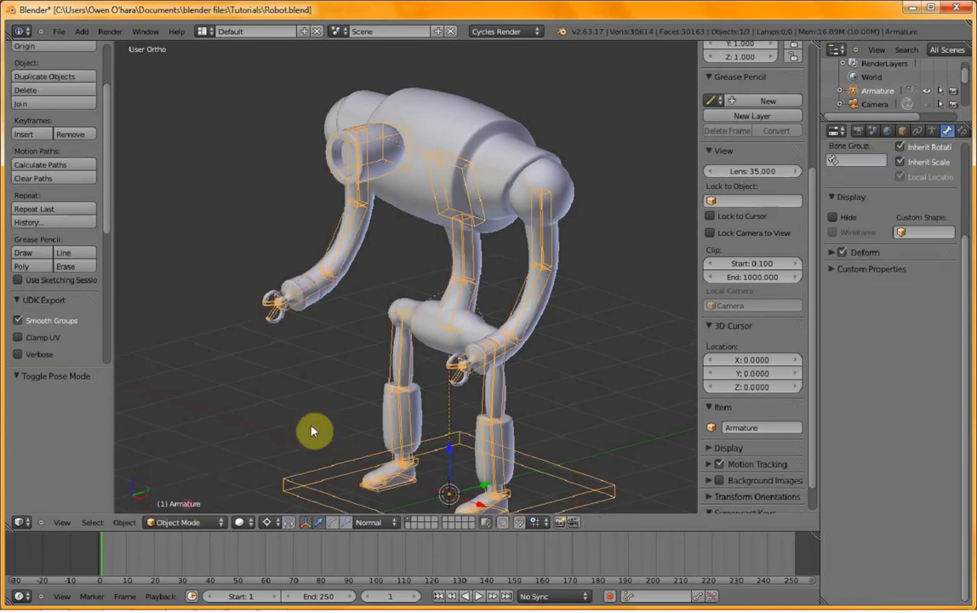
- Parent the robot mesh to the armature with automatic weights
right_click(485, 159)
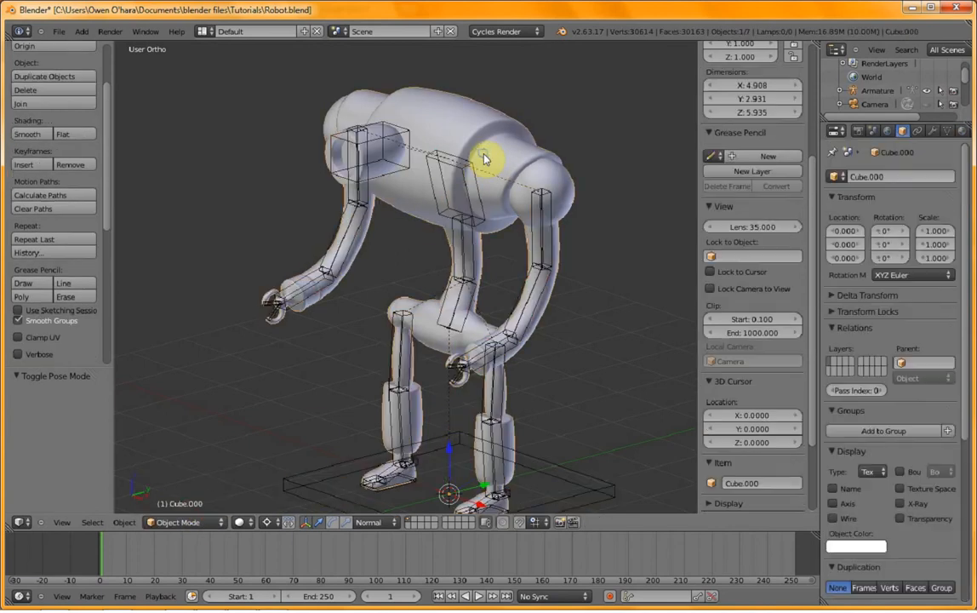
right_click(470, 199, "shift")
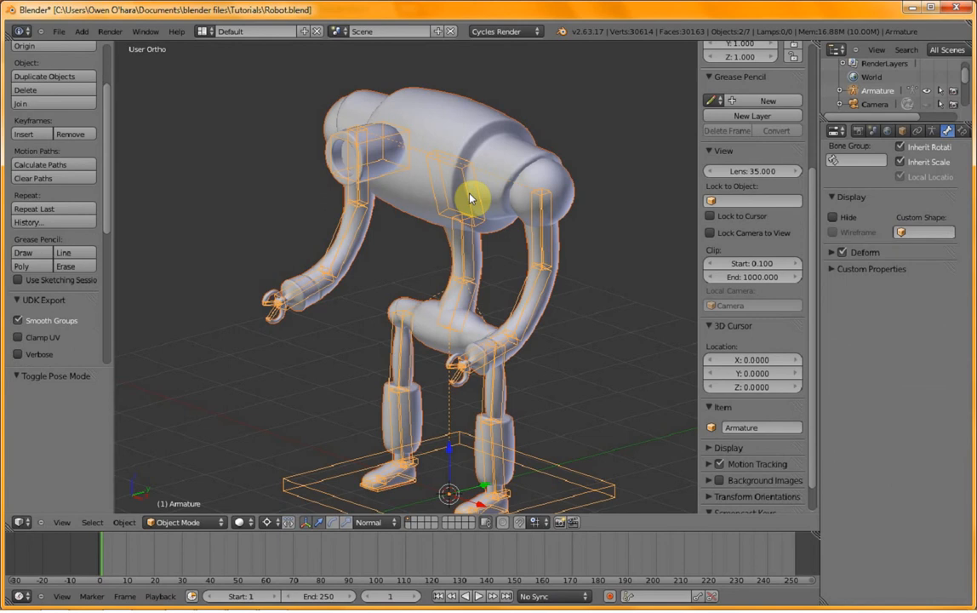
right_click(457, 148)
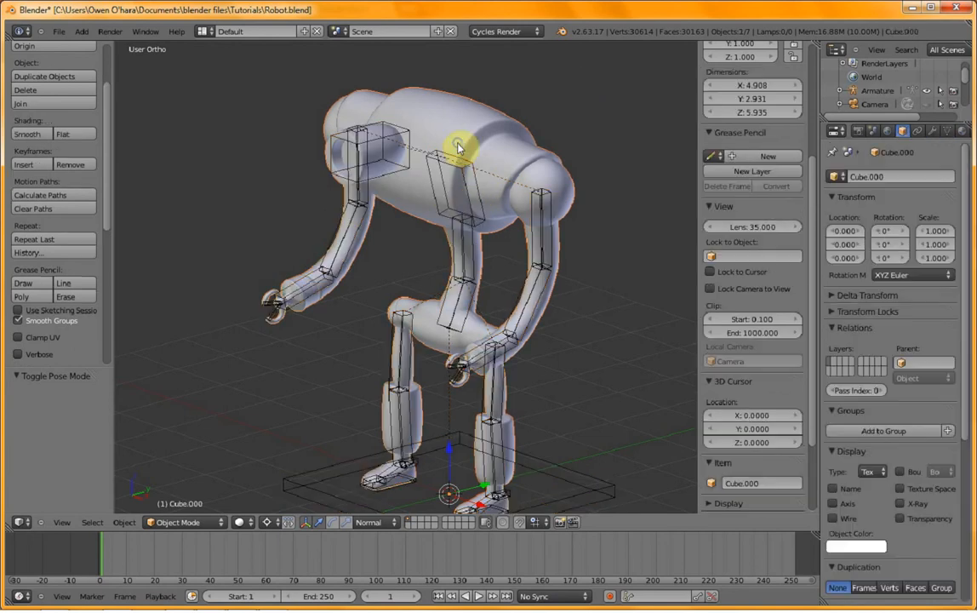
right_click(467, 192, "shift")
key("ctrl+p")
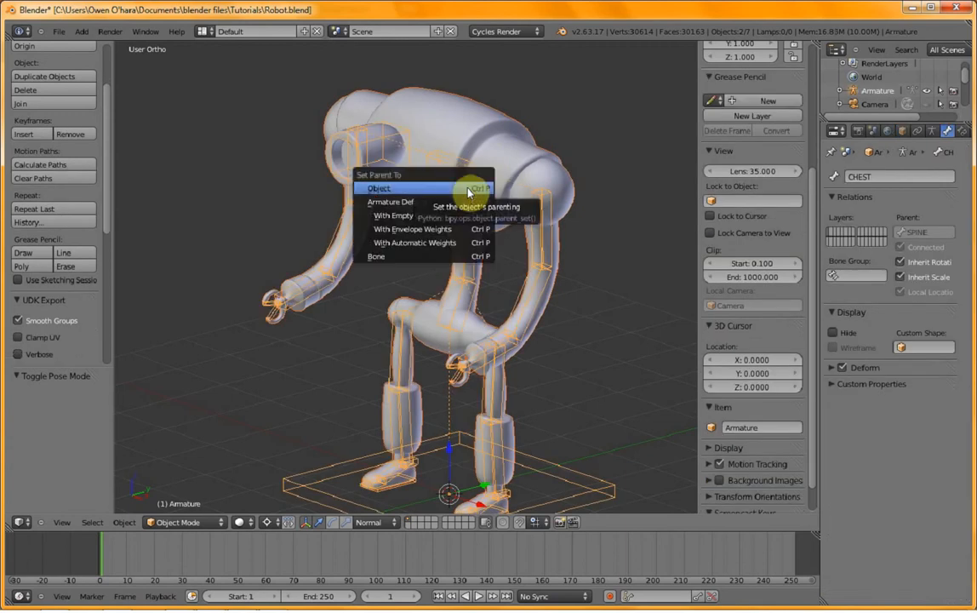
left_click(448, 244)
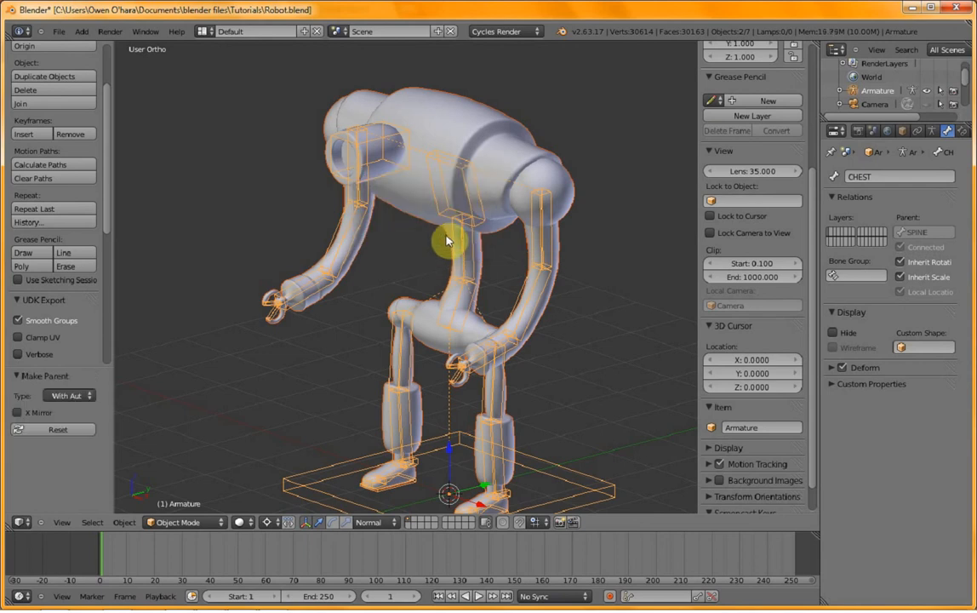
- Select the BOTTOMCLAW_L bone in the armature's Edit Mode from a close right-side view of the claw
key("KP_3")
scroll(457, 260, "up", 3)
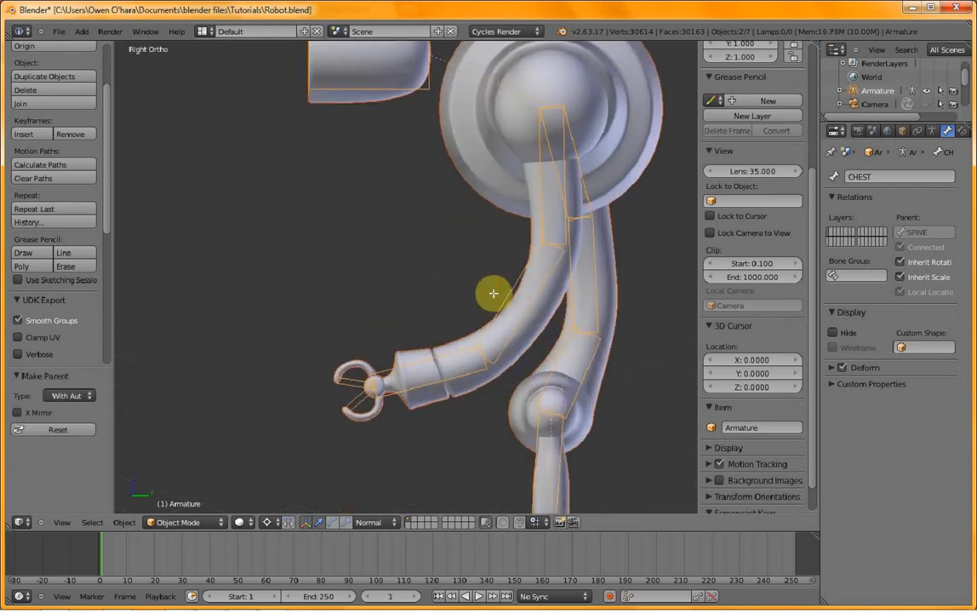
key("Tab")
middle_click_drag(429, 302, 419, 263, "shift")
middle_click_drag(423, 218, 425, 209, "shift")
scroll(373, 307, "up", 3)
middle_click_drag(345, 345, 516, 322, "shift")
scroll(505, 316, "up", 4)
middle_click_drag(651, 288, 462, 257, "shift")
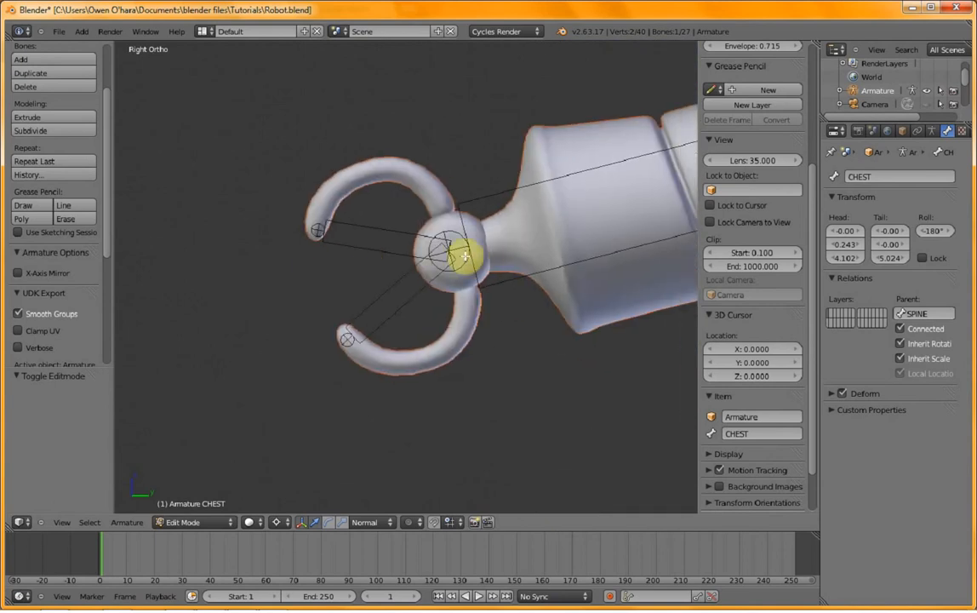
scroll(462, 284, "down", 1)
right_click(444, 280)
right_click(407, 290)
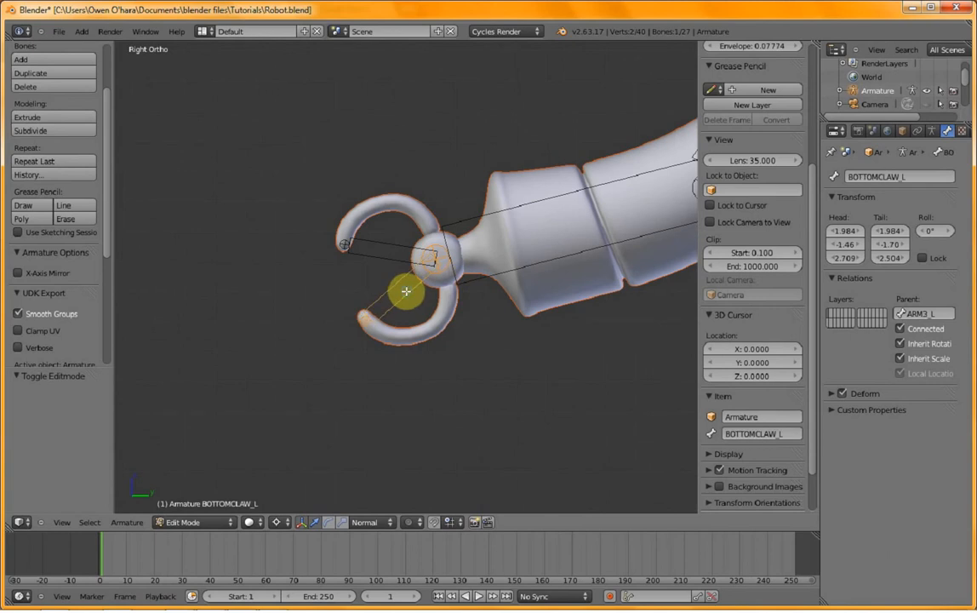
- Put the armature in Pose Mode, then select the robot mesh and switch it to Weight Paint mode
key("Tab")
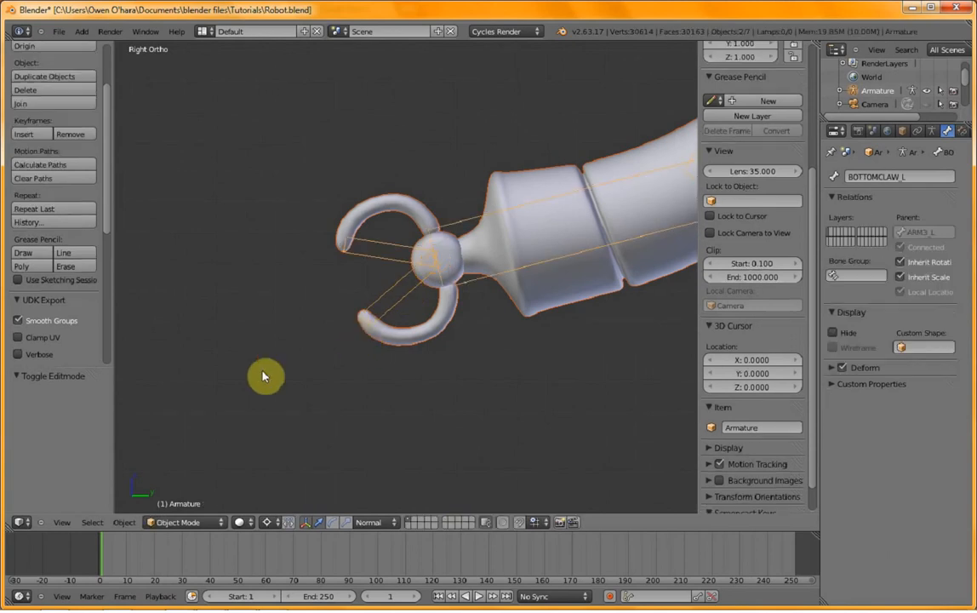
left_click(180, 523)
left_click(177, 478)
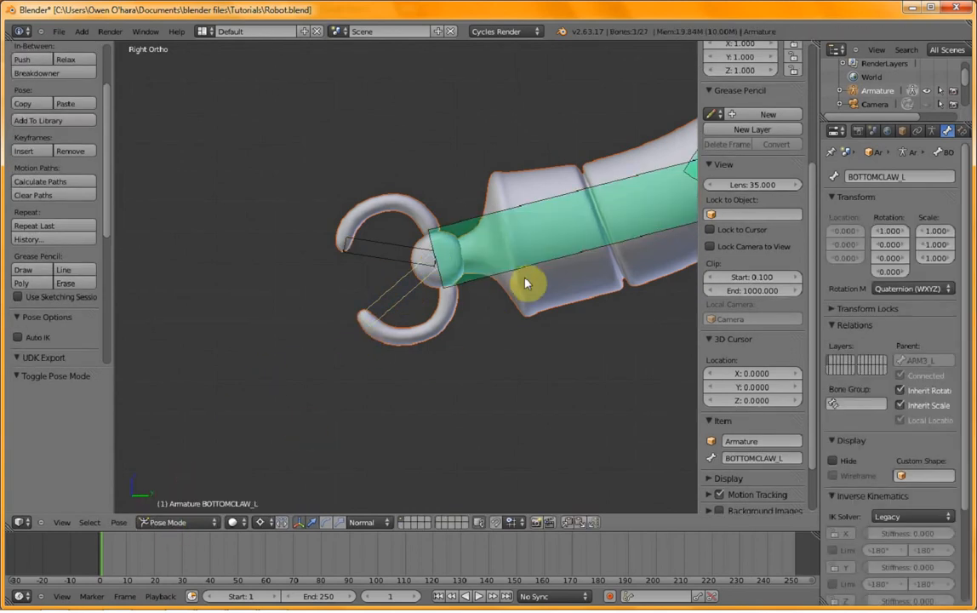
right_click(552, 293)
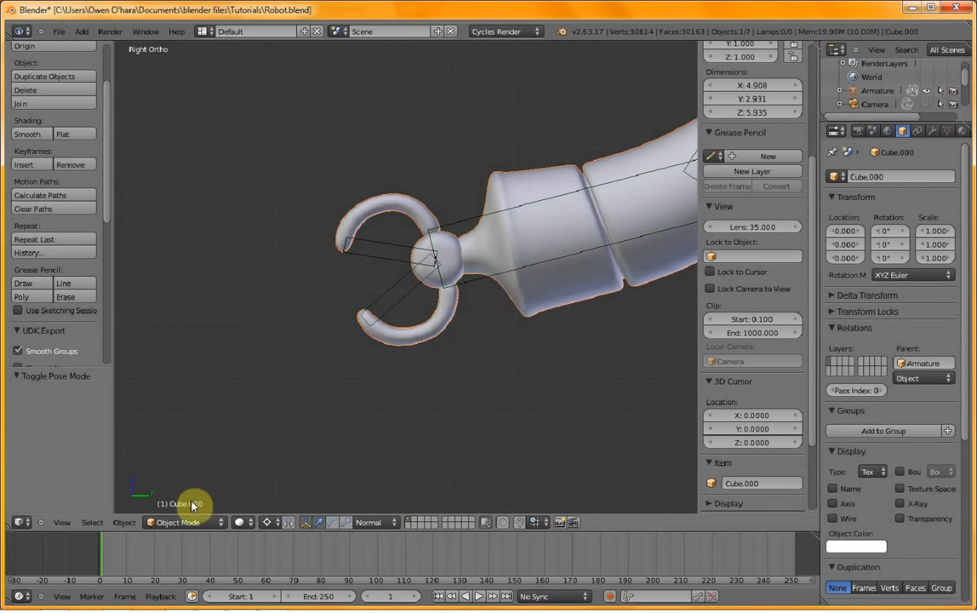
left_click(182, 523)
left_click(195, 436)
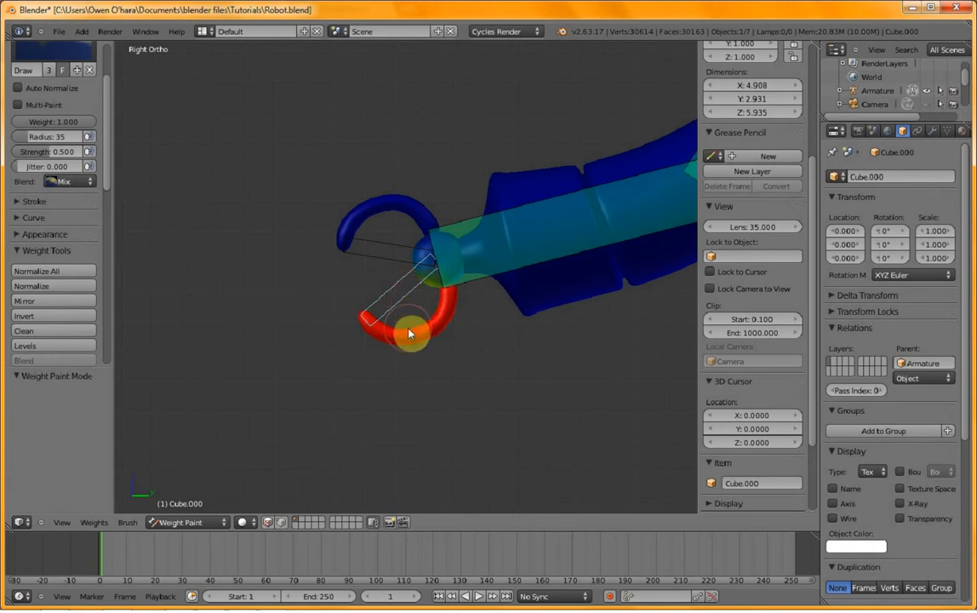
- Try rotating the BOTTOMCLAW_L bone in Weight Paint mode, first from the side and again from an angled view
key("r")
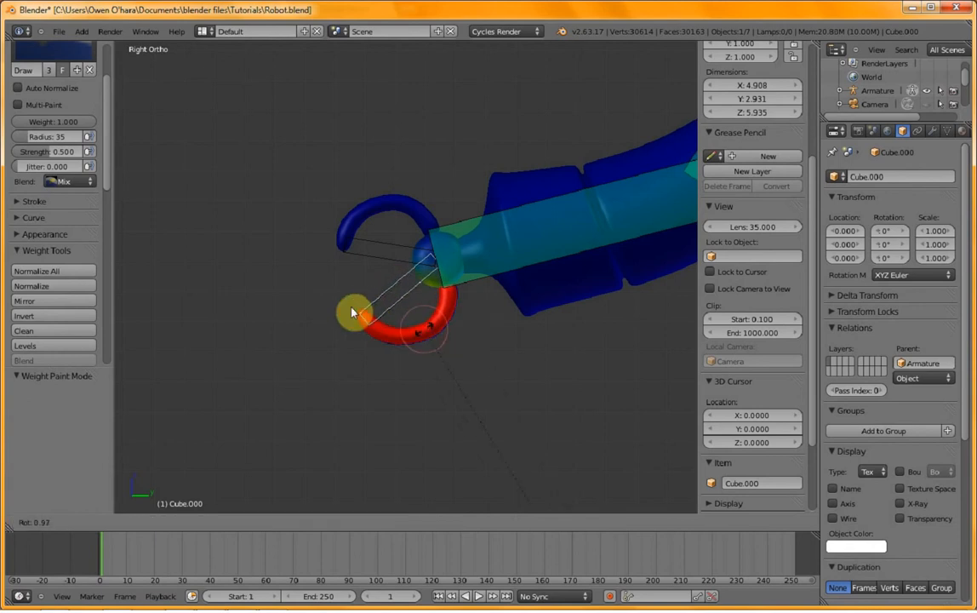
left_click(351, 310)
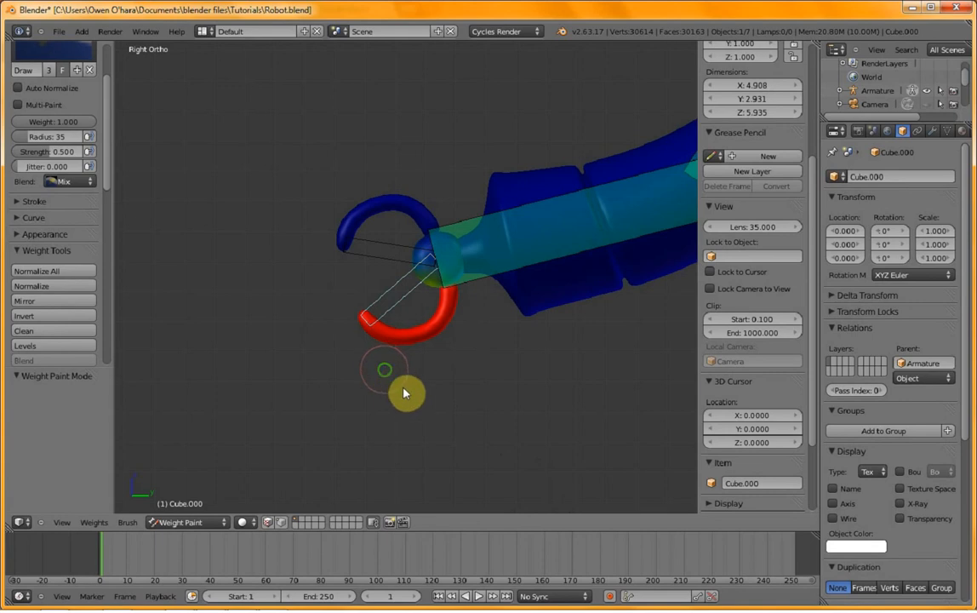
middle_click_drag(404, 393, 419, 399)
key("r")
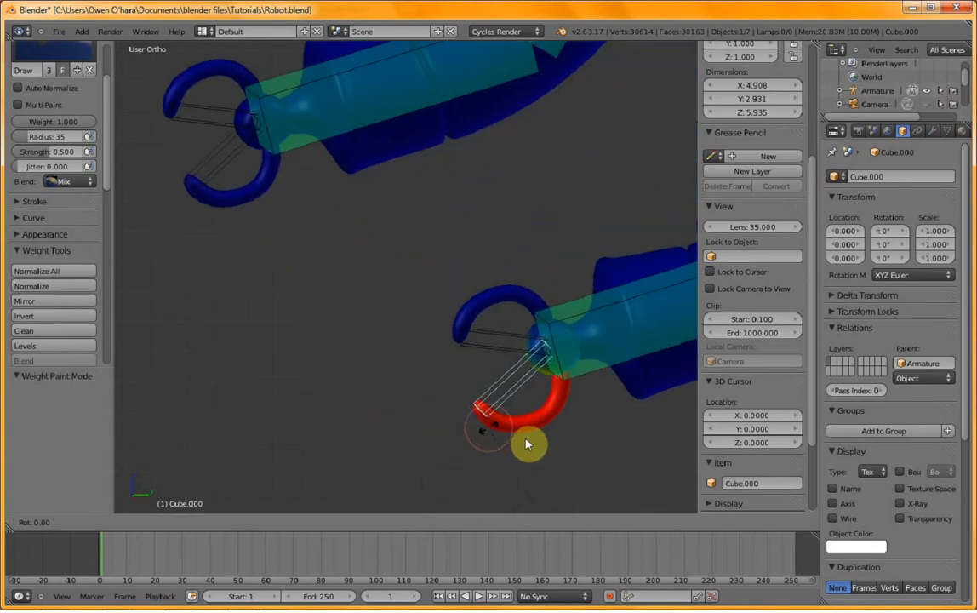
right_click(536, 433)
scroll(534, 430, "down", 3)
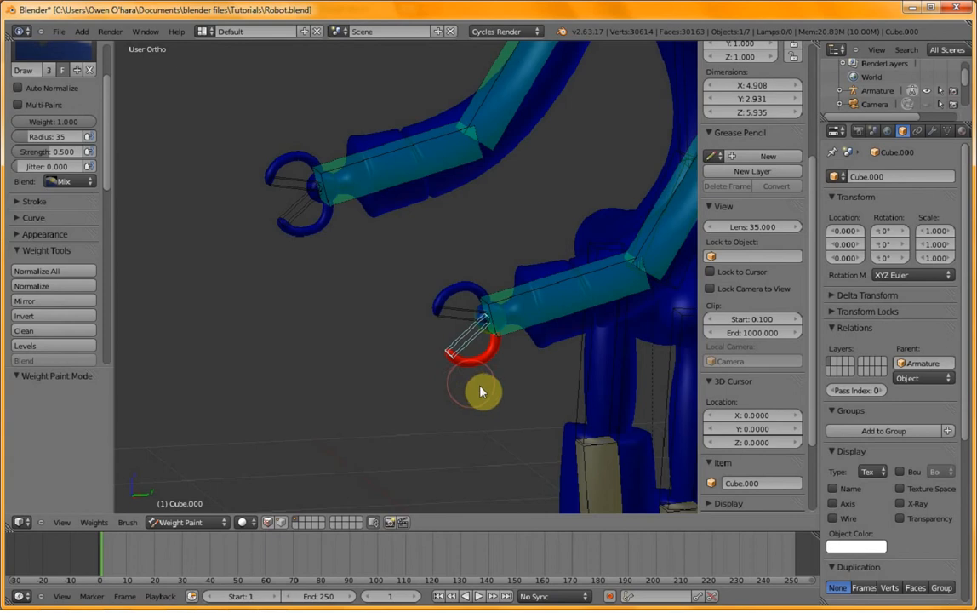
- Rotate the BOTTOMCLAW_L bone by about -39.6° in the right-side view and inspect the claw's deformation at an angle
key("r")
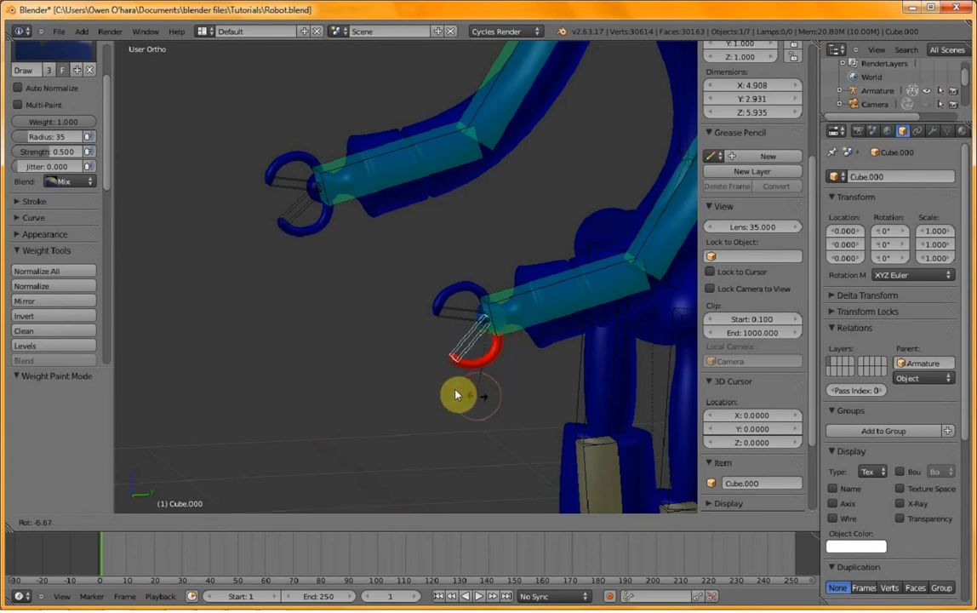
key("KP_3")
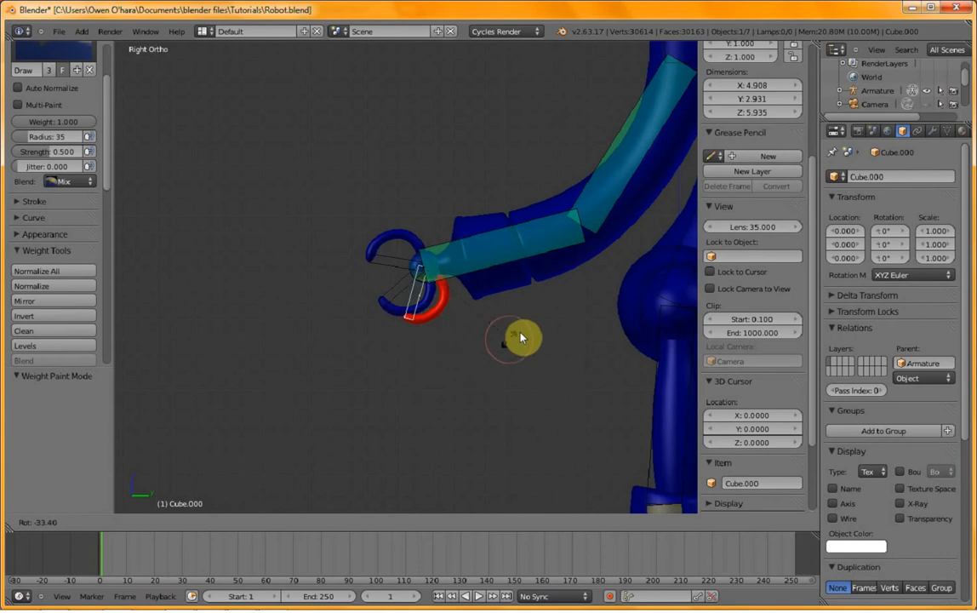
left_click(393, 369)
mouse_move(394, 369)
middle_mouse_down()
mouse_move(476, 410)
mouse_move(403, 387)
mouse_move(361, 292)
middle_mouse_up()
middle_click_drag(375, 367, 329, 358)
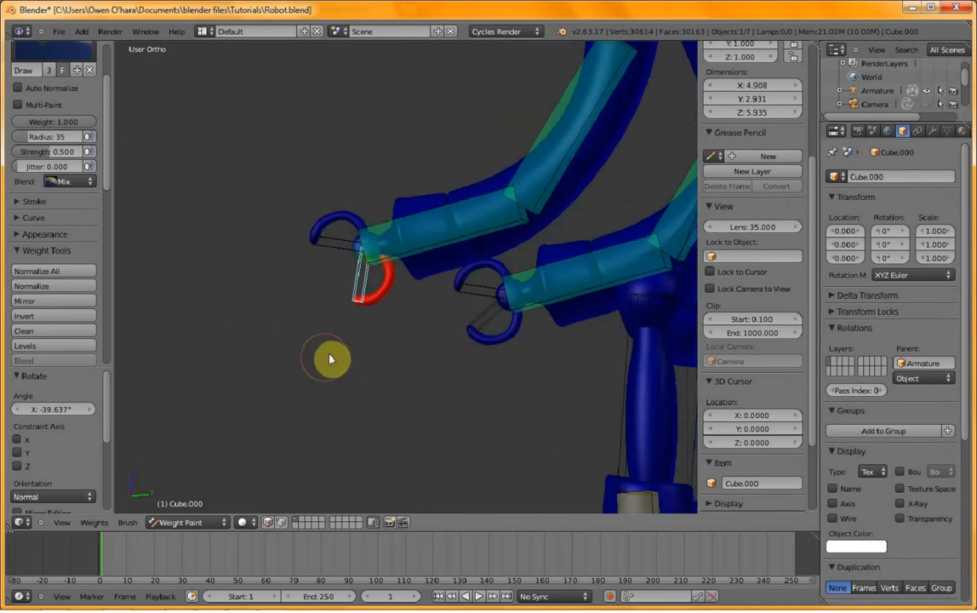
- Select only the claw's ball joint in the mesh's Edit Mode and remove its vertices from the BOTTOMCLAW_L vertex group
scroll(330, 357, "up", 6)
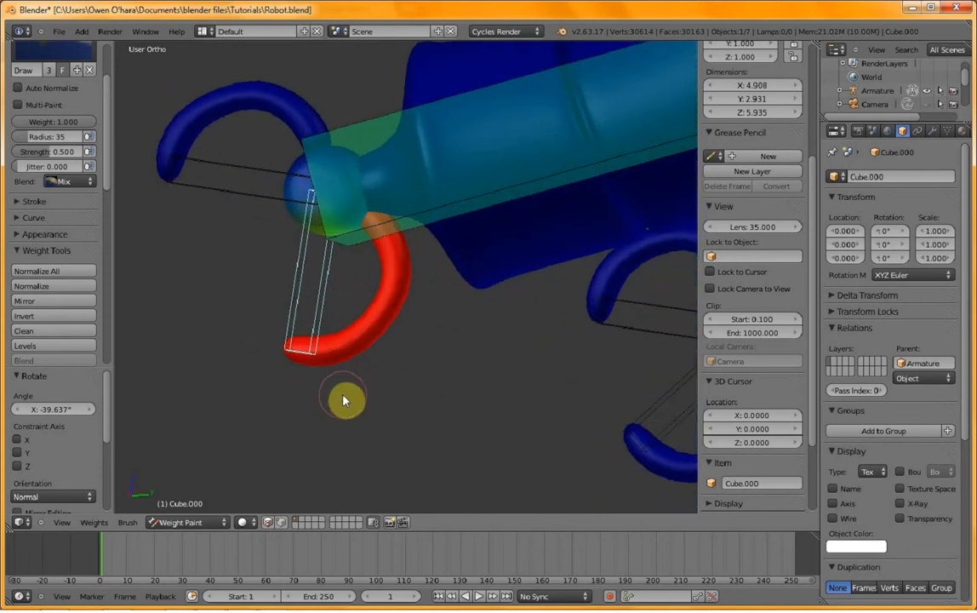
key("Tab")
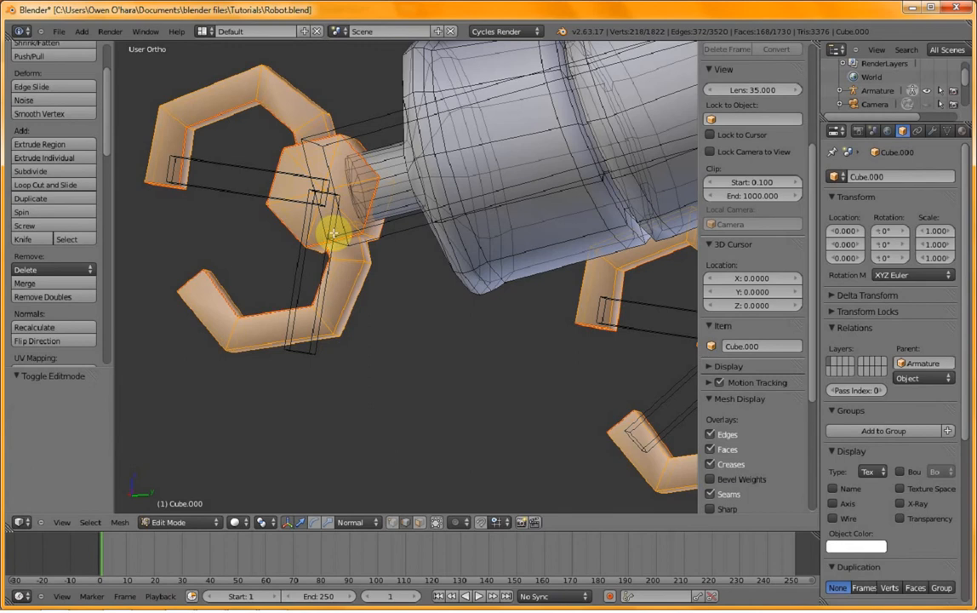
key("a")
key("l")
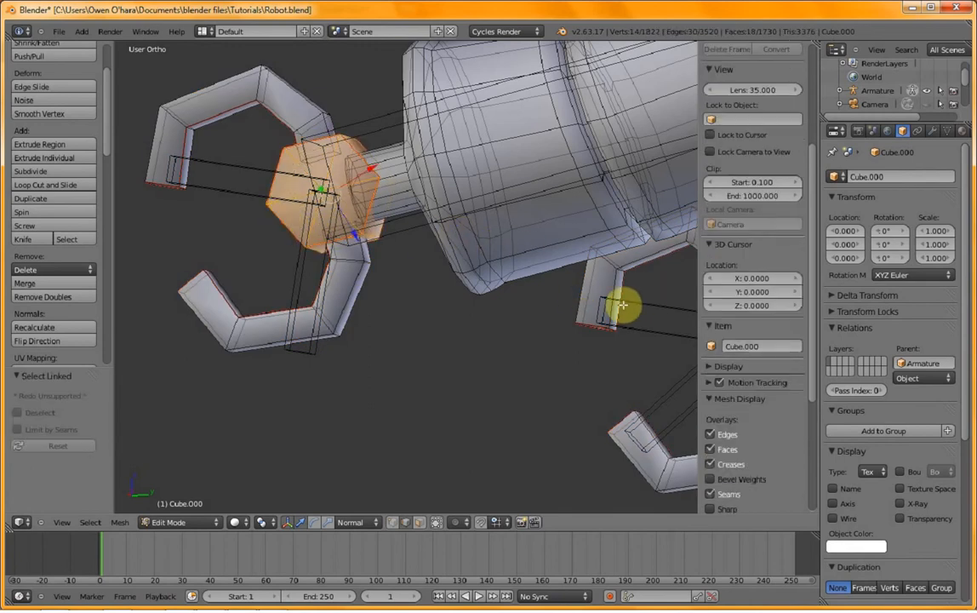
left_click(959, 134)
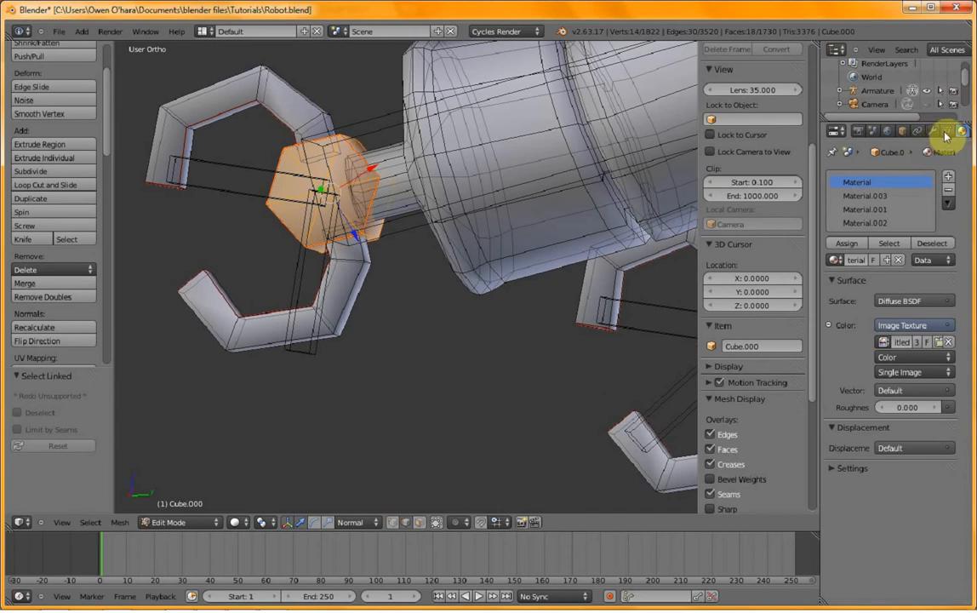
left_click(944, 134)
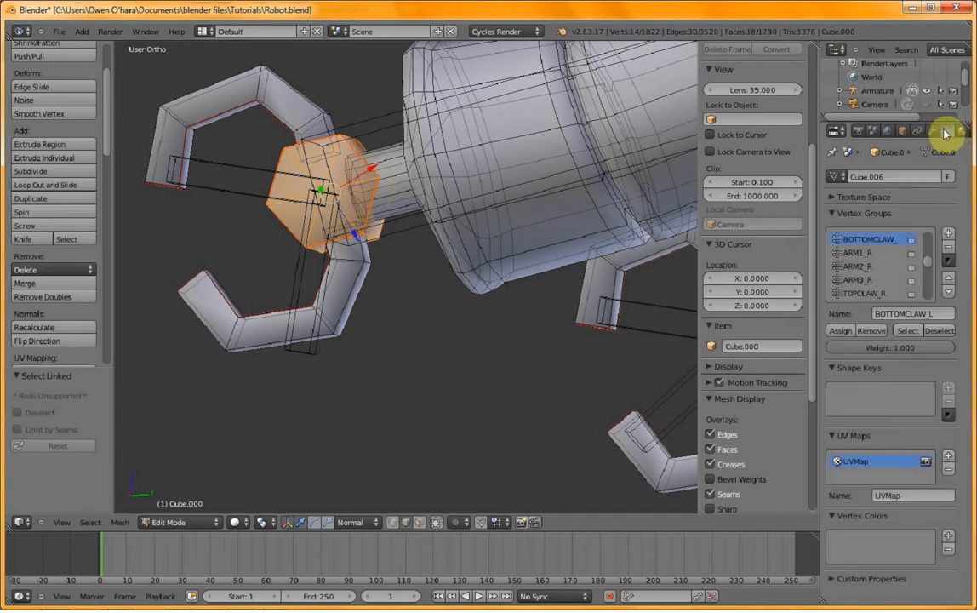
left_click(871, 332)
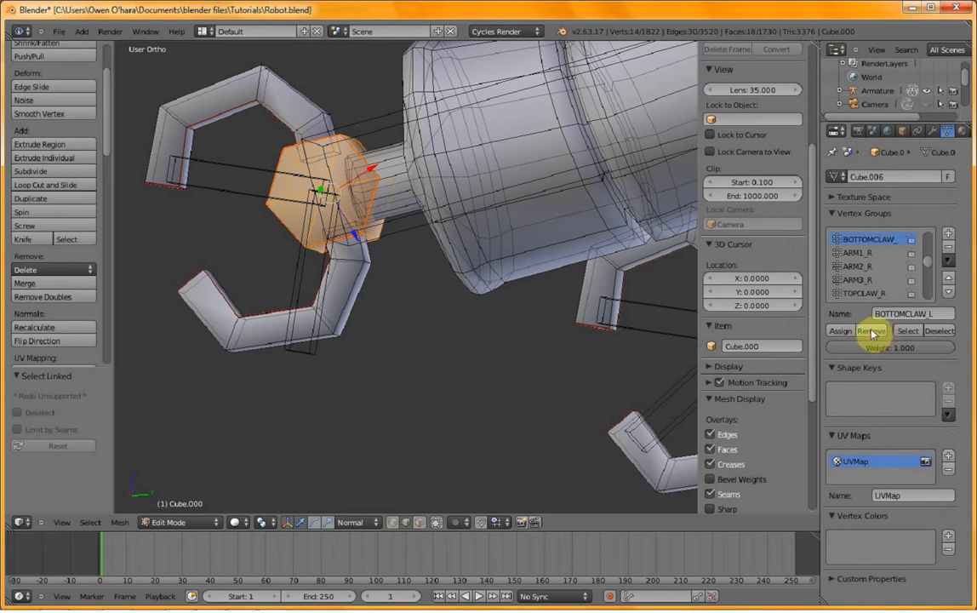
- Return the mesh to Weight Paint mode and clear the pose location and rotation of all bones
key("Tab")
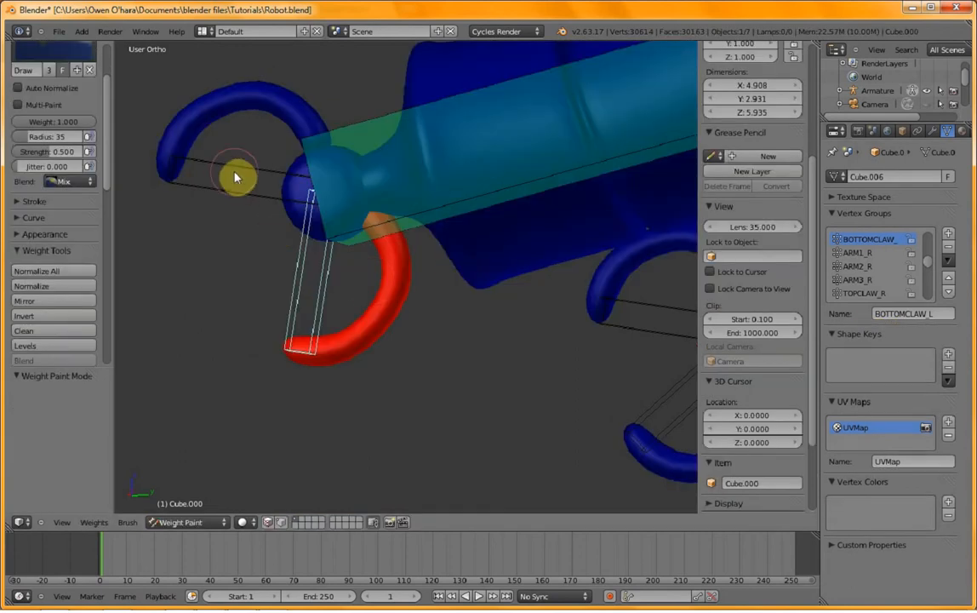
right_click(235, 169)
key("a")
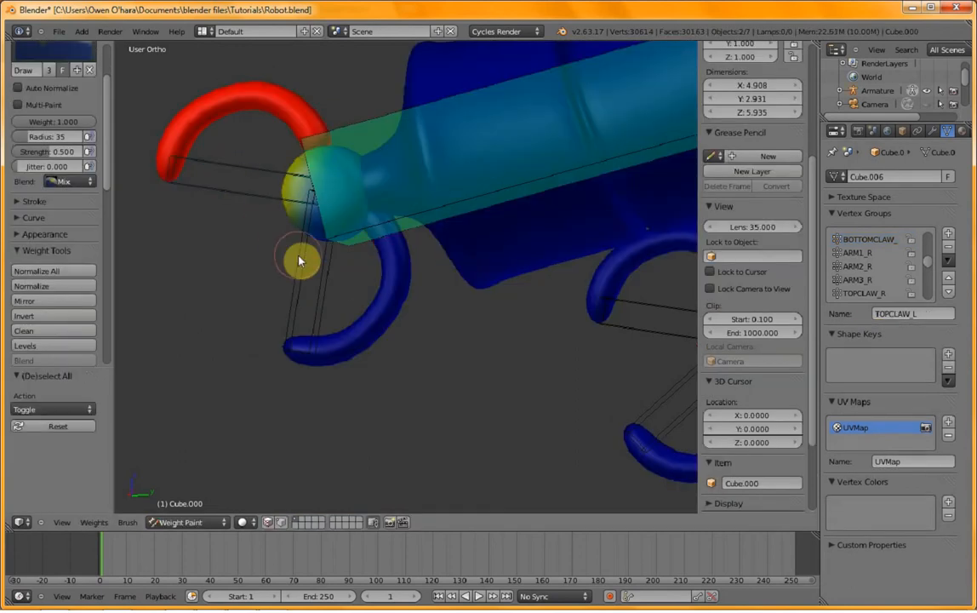
key("a")
key("ctrl+g")
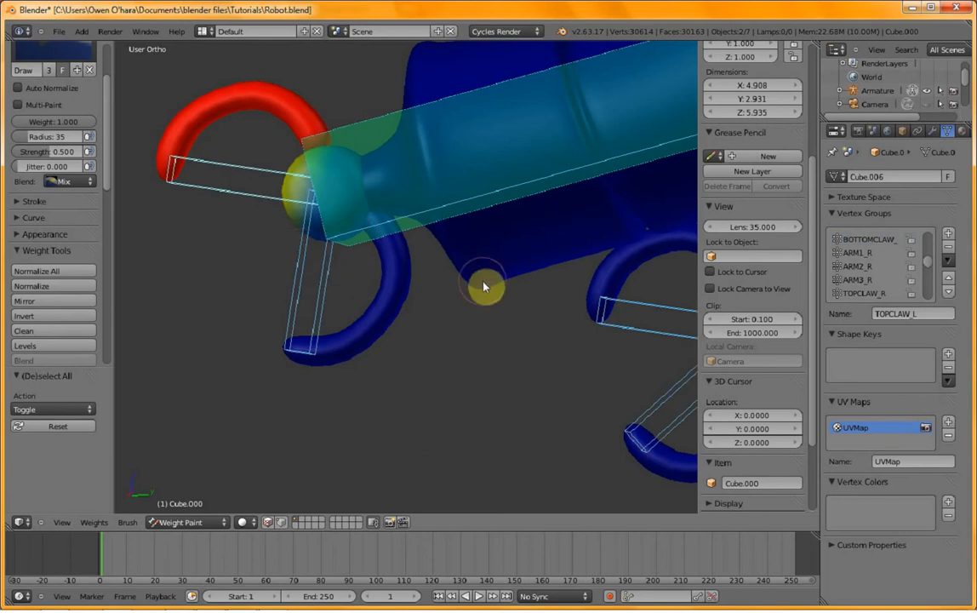
key("alt+g")
key("alt+r")
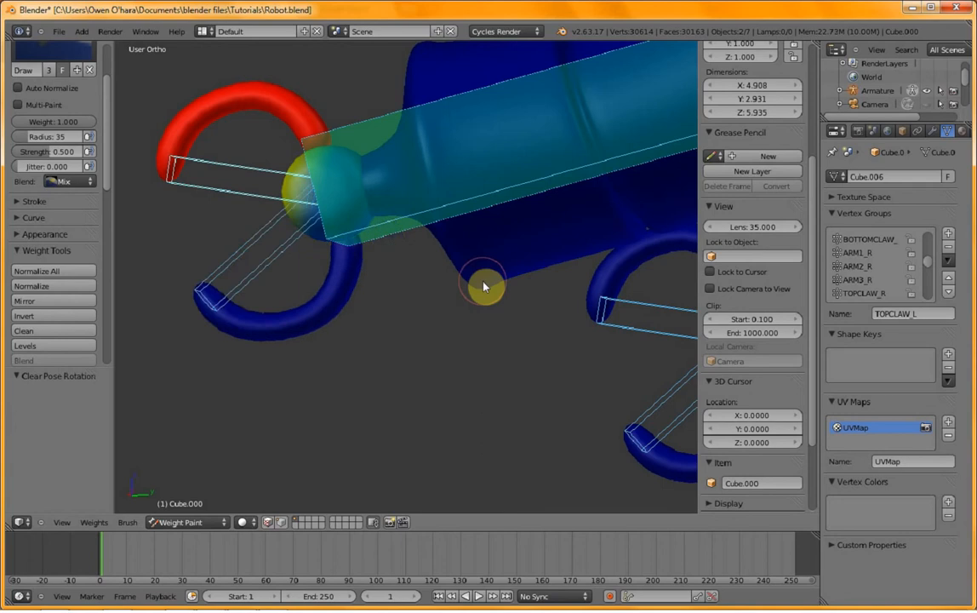
- Select the TOPCLAW_L bone and remove the claw's ball joint vertices from the TOPCLAW_L vertex group in Edit Mode
right_click(246, 171)
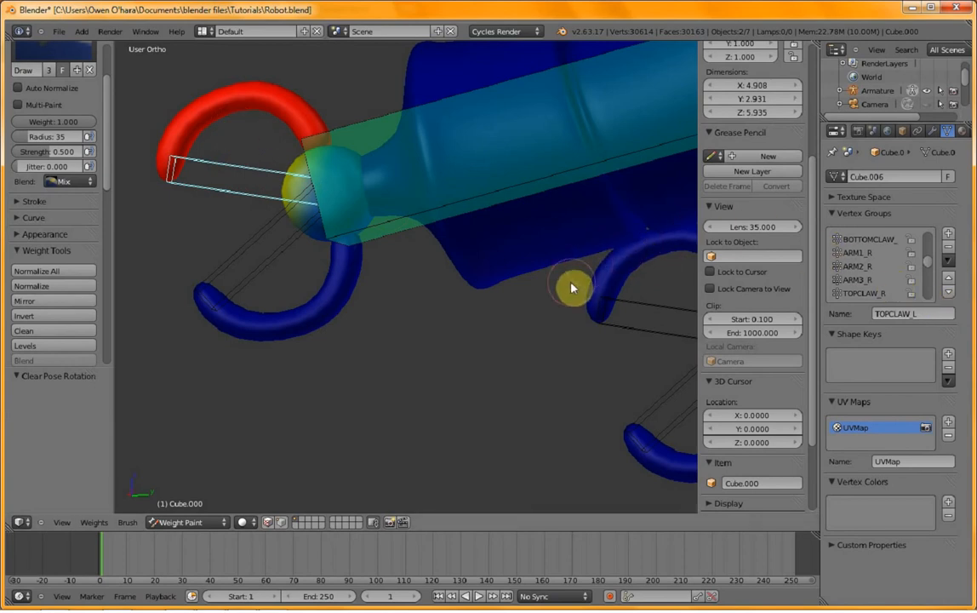
key("Tab")
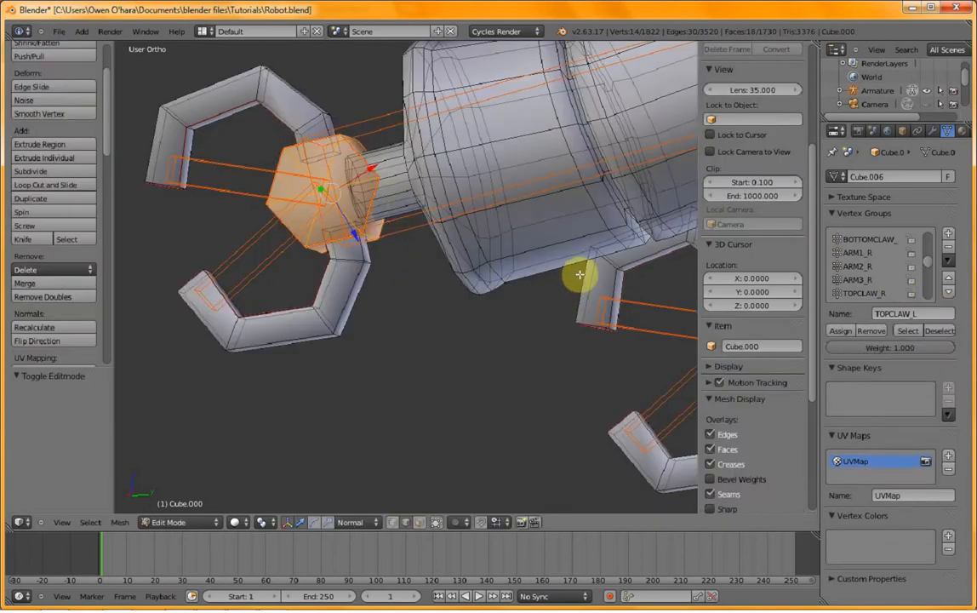
left_click(867, 332)
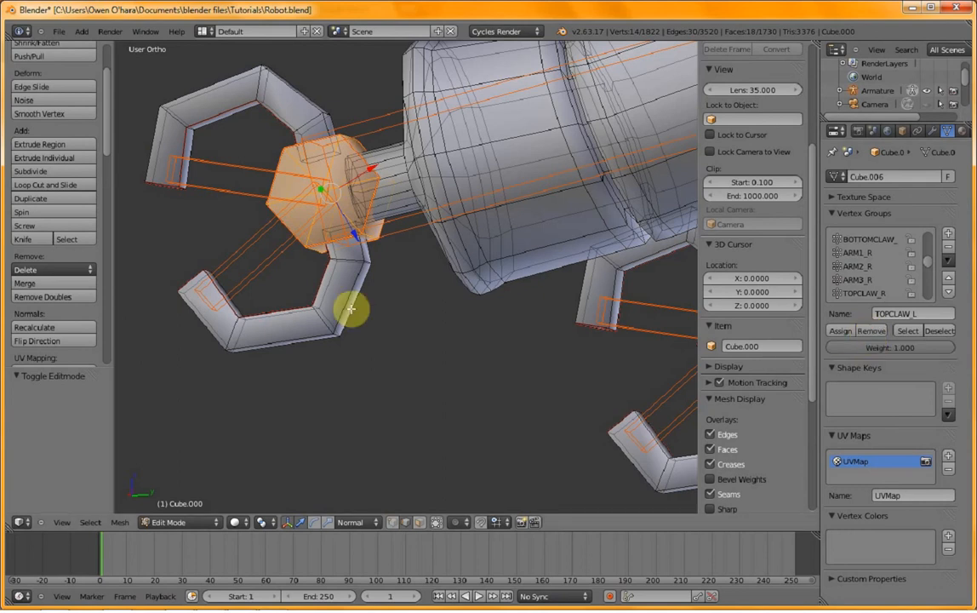
key("Tab")
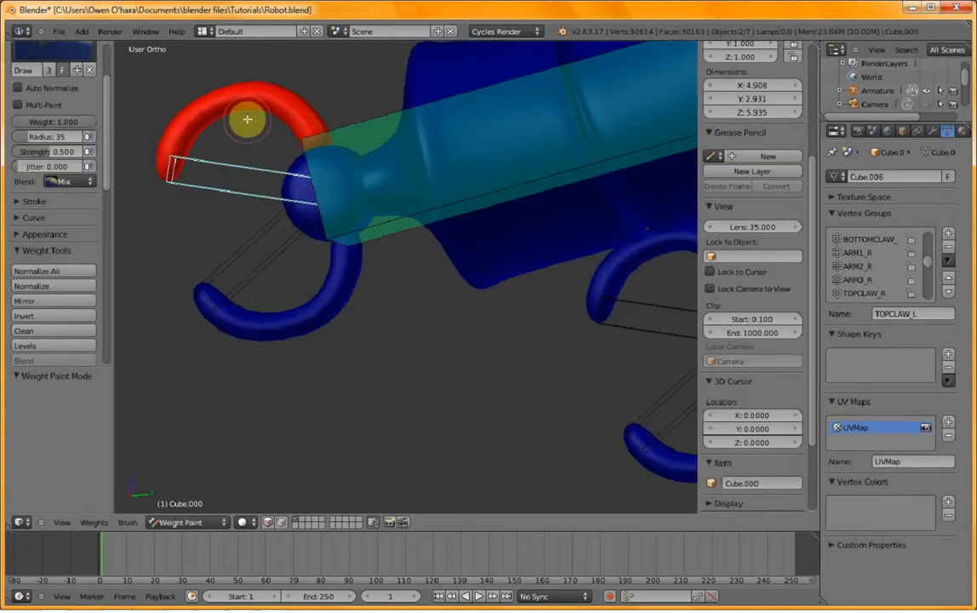
- Select only the upper claw's linked geometry in Edit Mode and assign it to the TOPCLAW_L vertex group at weight 1.000
key("Tab")
key("a")
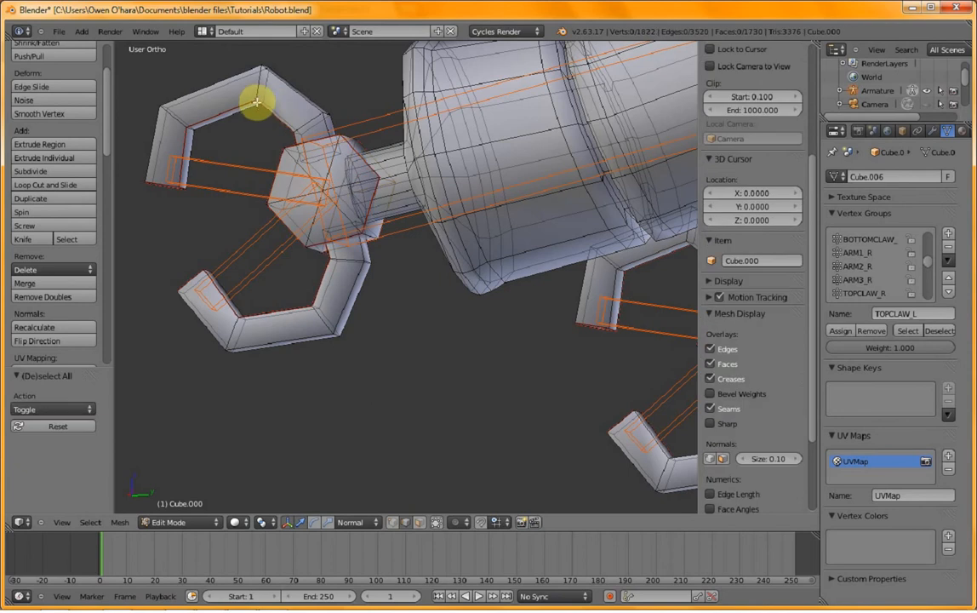
key("l")
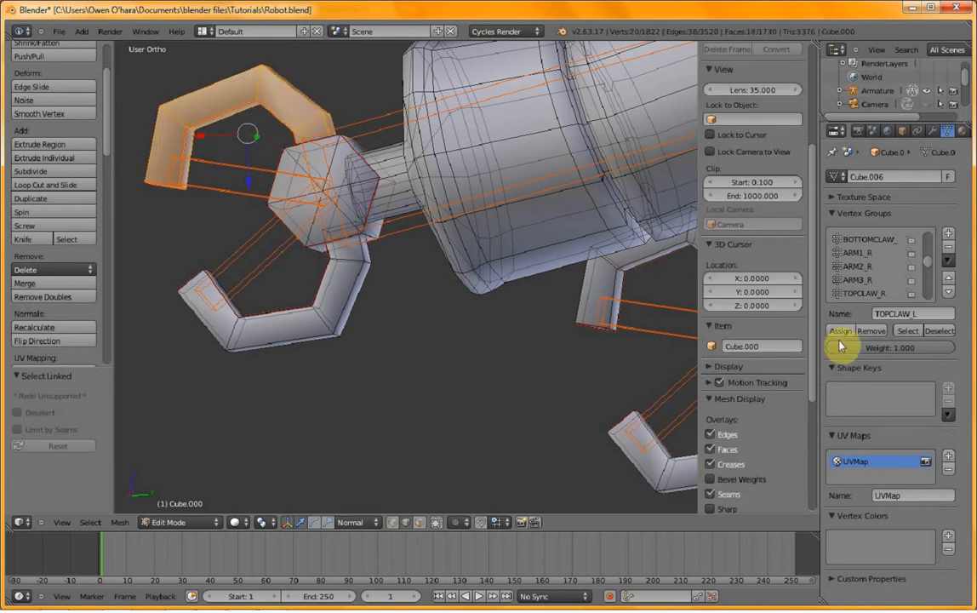
key("Tab")
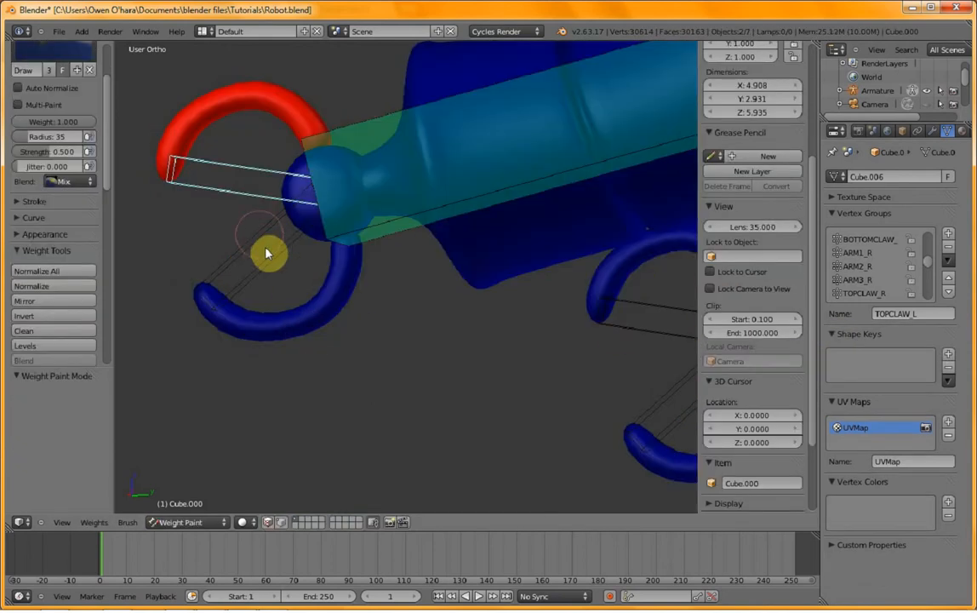
- Select the BOTTOMCLAW_L bone and assign the currently selected claw geometry to its vertex group at weight 1.000
right_click(269, 253)
key("Tab")
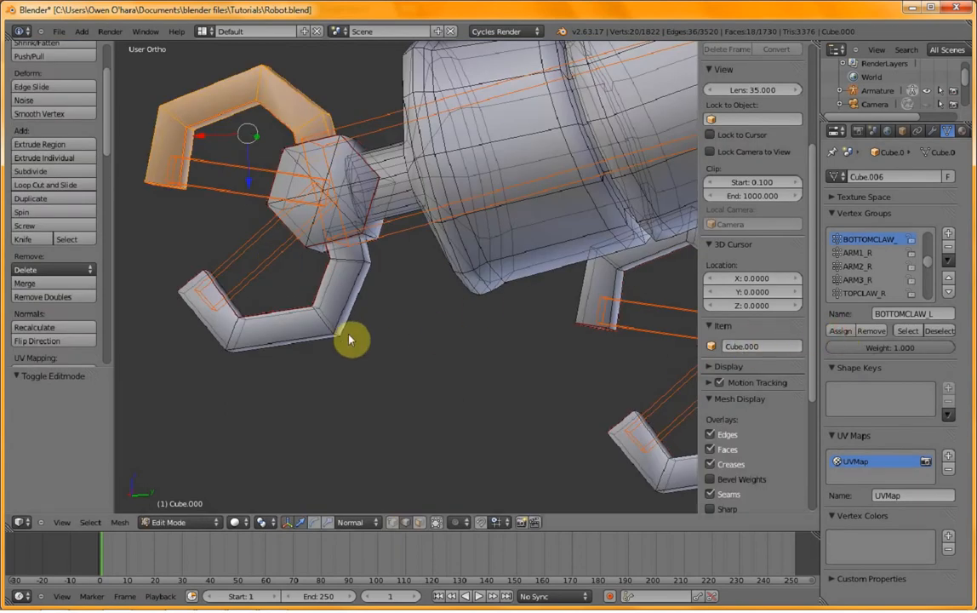
key("Tab")
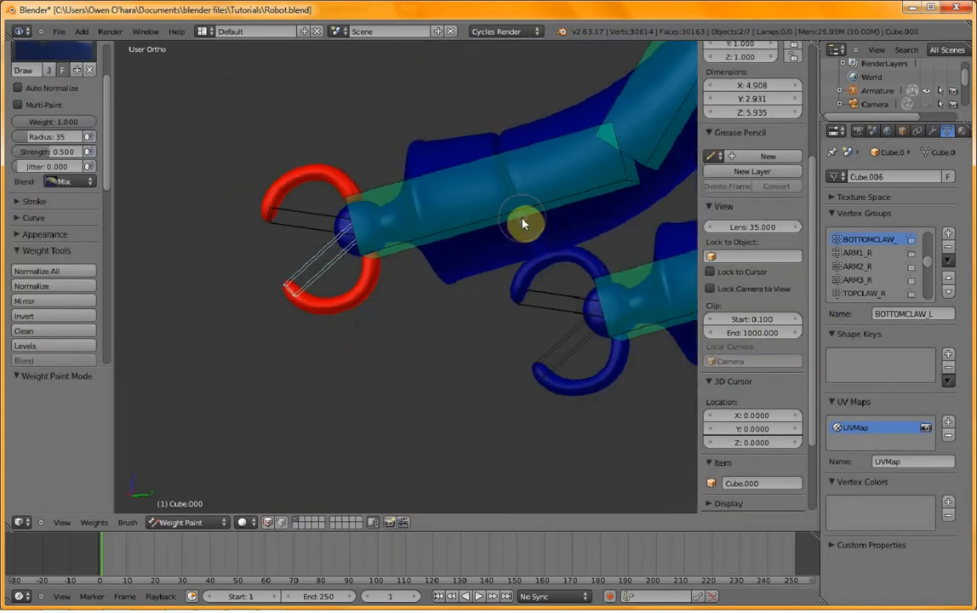
- Select the ARM3_L bone and assign only the claw's ball joint to the ARM3_L vertex group at weight 1.000
right_click(523, 221)
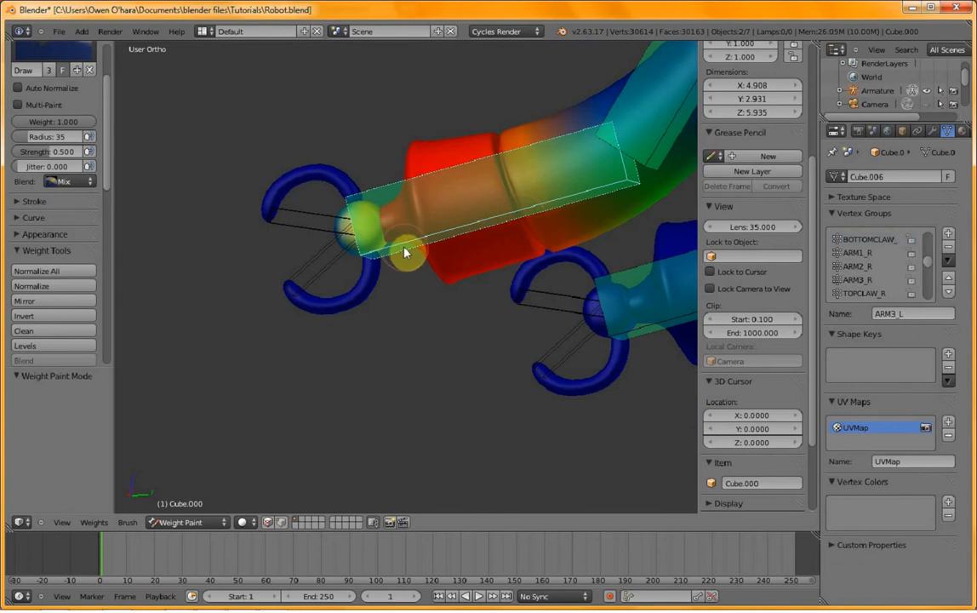
key("Tab")
scroll(373, 247, "up", 2)
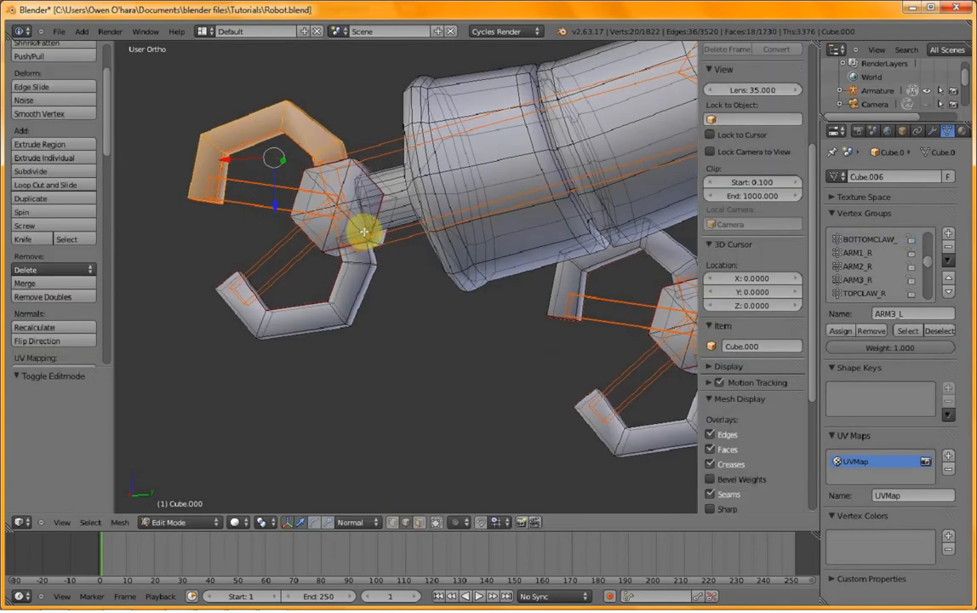
key("a")
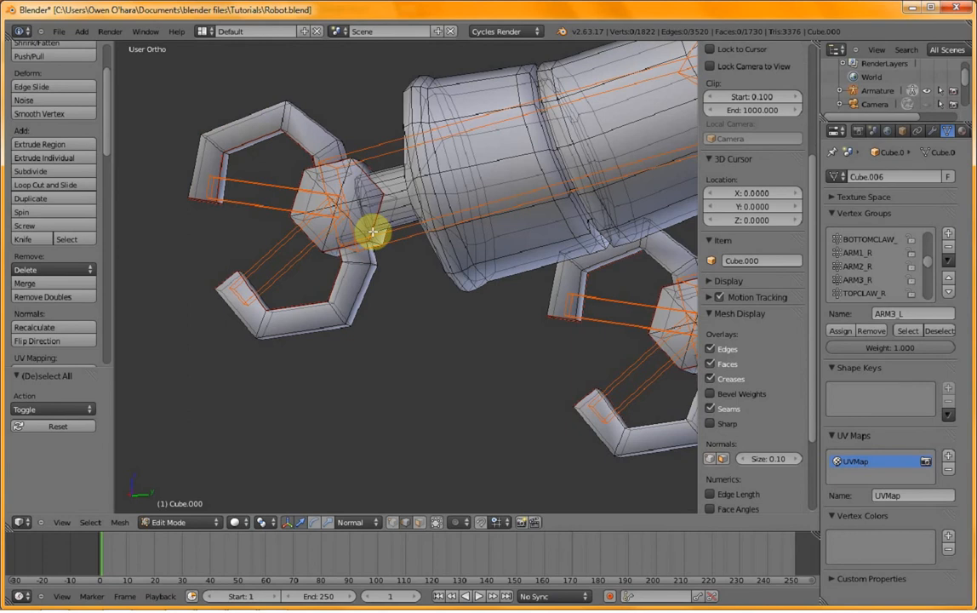
key("l")
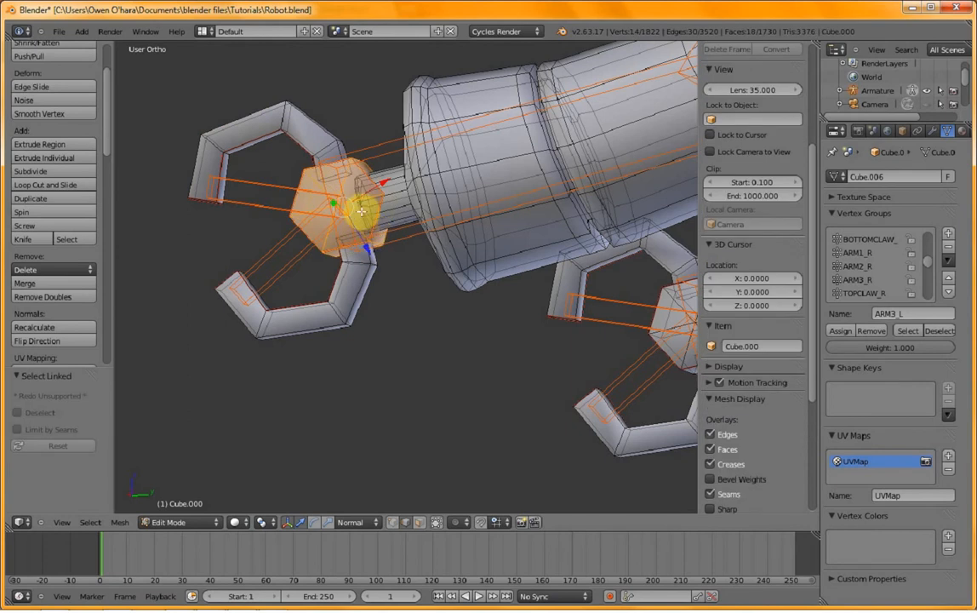
left_click(850, 336)
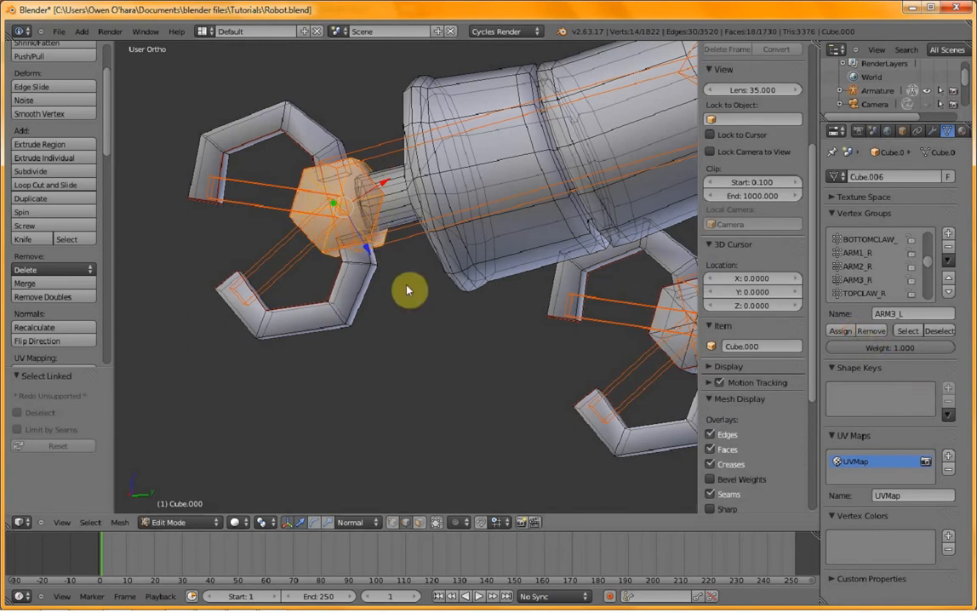
key("Tab")
- Try rotating the ARM3_L bone in the right-side view and again from an angled view
scroll(443, 287, "down", 3)
middle_click_drag(611, 151, 422, 238, "shift")
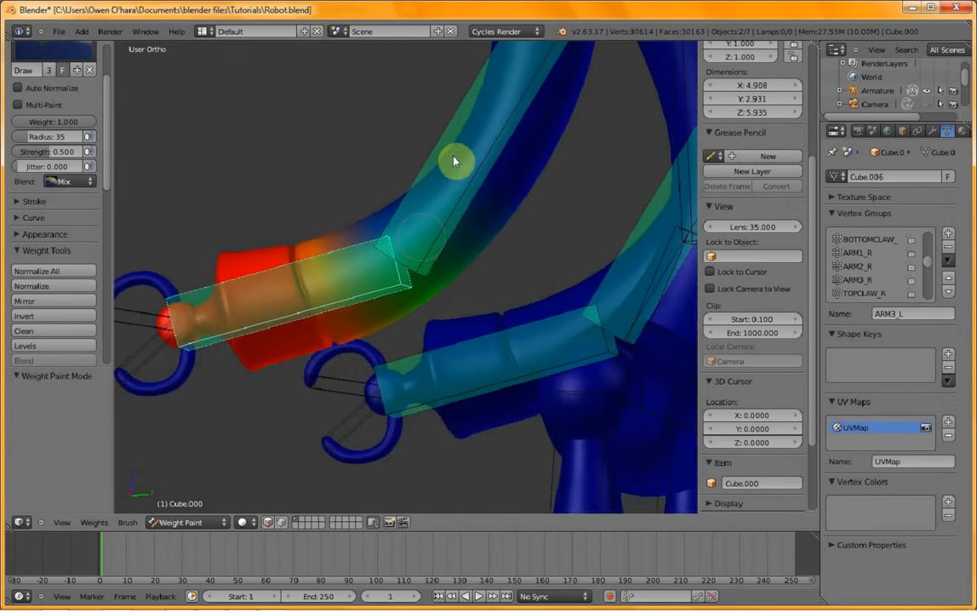
scroll(478, 203, "down", 3)
key("KP_3")
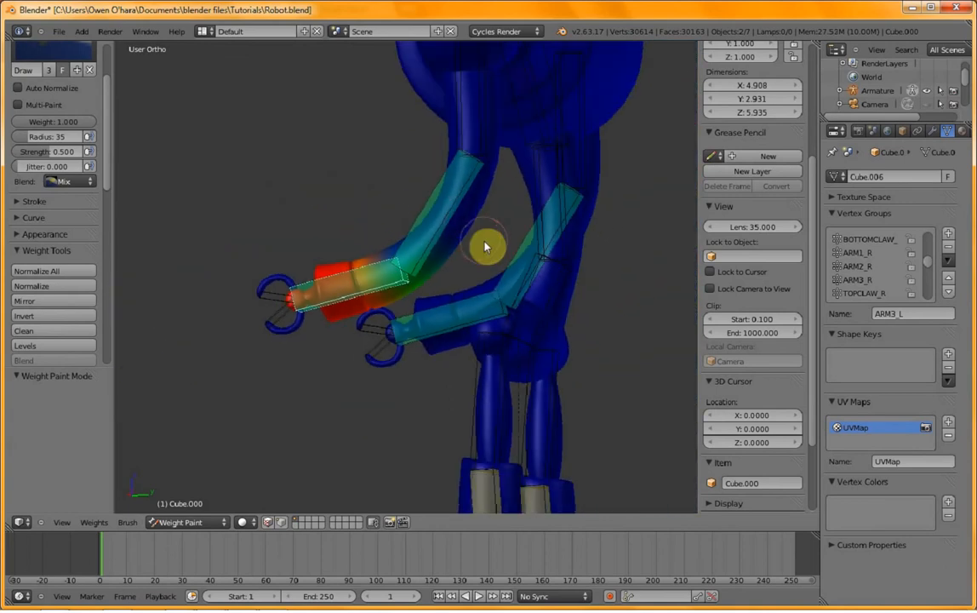
scroll(485, 246, "up", 3)
key("r")
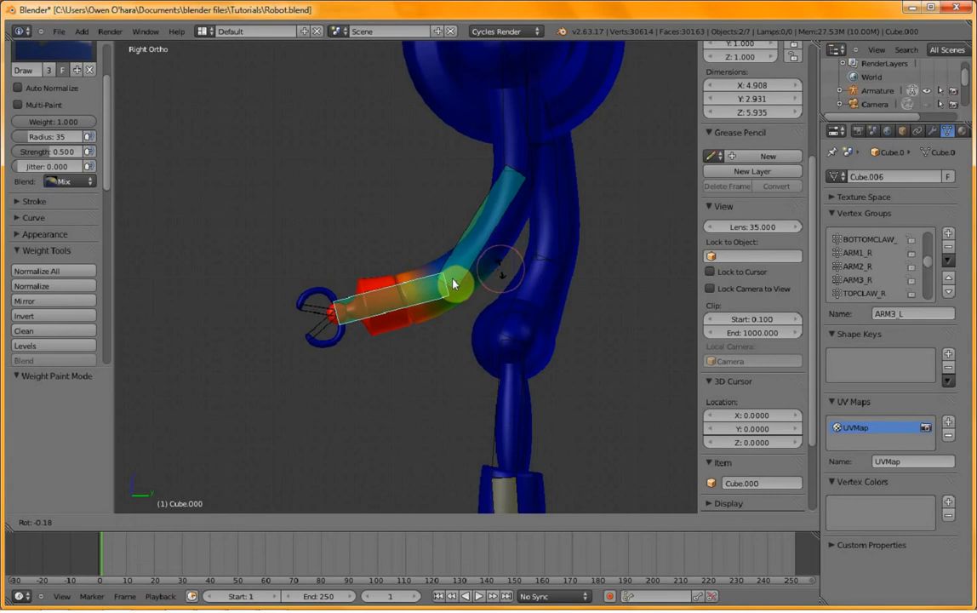
left_click(455, 319)
middle_click_drag(375, 343, 501, 428)
key("r")
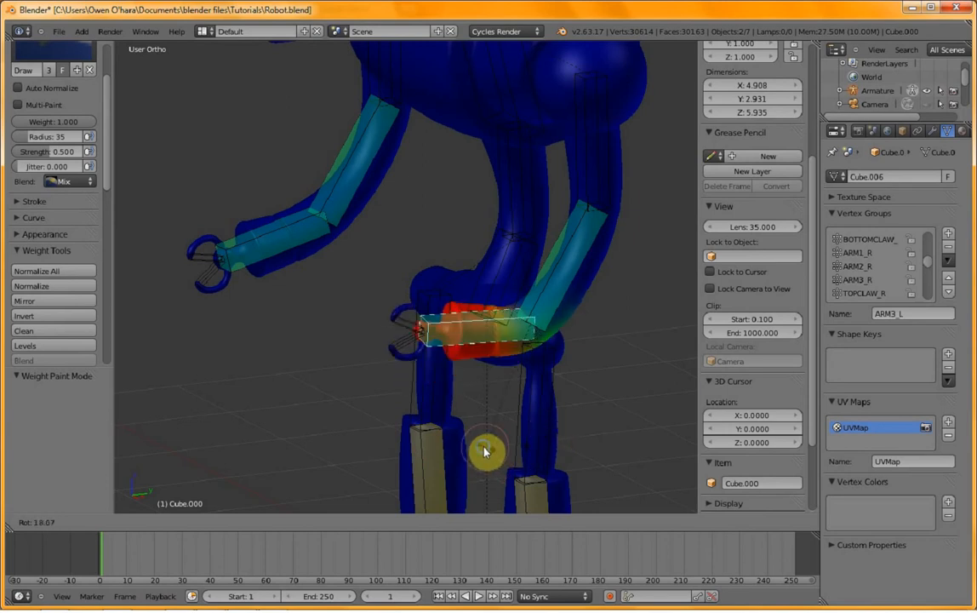
right_click(483, 446)
- Select the ARM1_L bone, and select only the torso's linked geometry in the mesh's Edit Mode
middle_click_drag(630, 313, 420, 275, "shift")
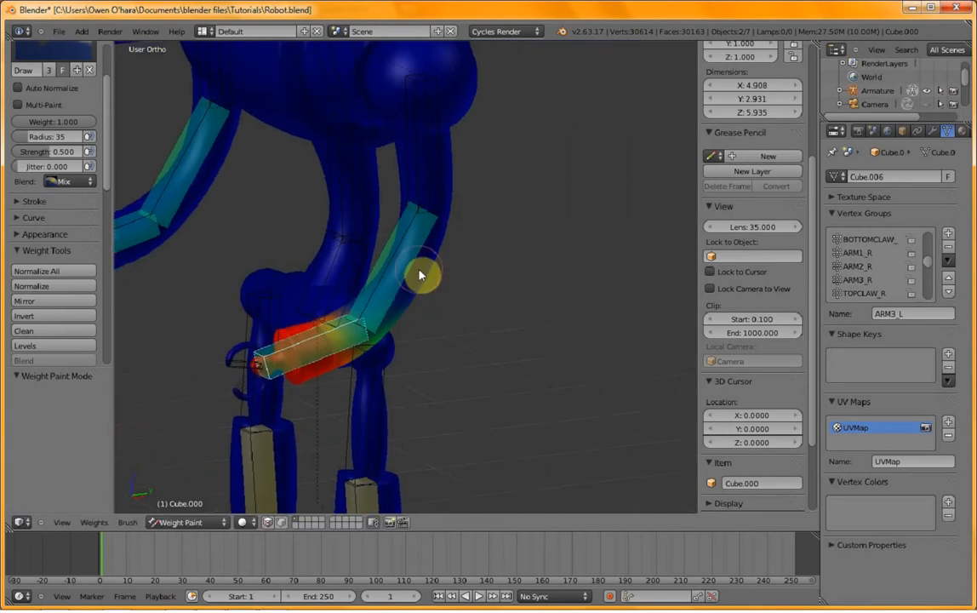
key("KP_3")
right_click(360, 170, "ctrl")
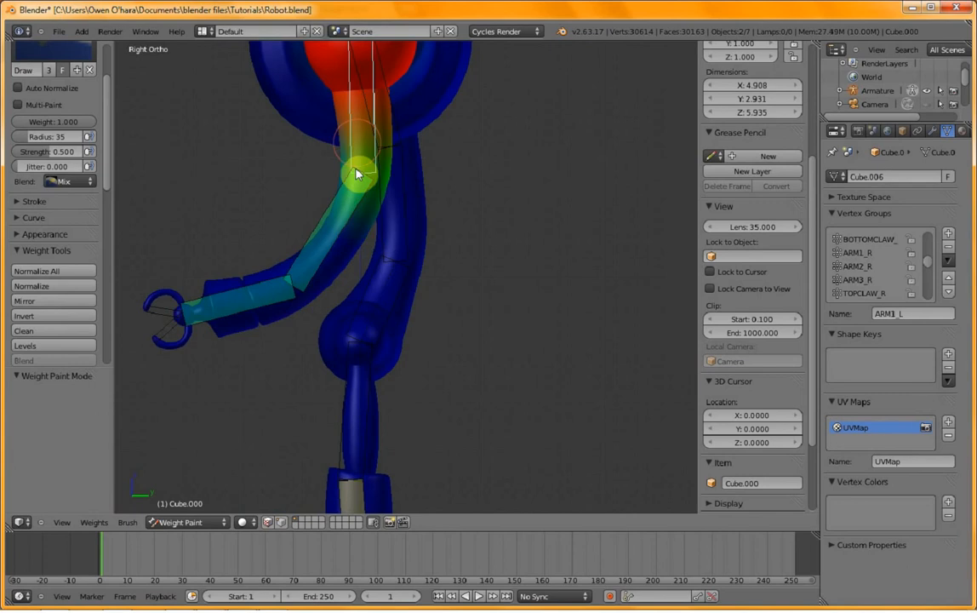
scroll(451, 269, "down", 3)
mouse_move(403, 291)
middle_mouse_down()
mouse_move(516, 322)
mouse_move(534, 298)
middle_mouse_up()
key("Tab")
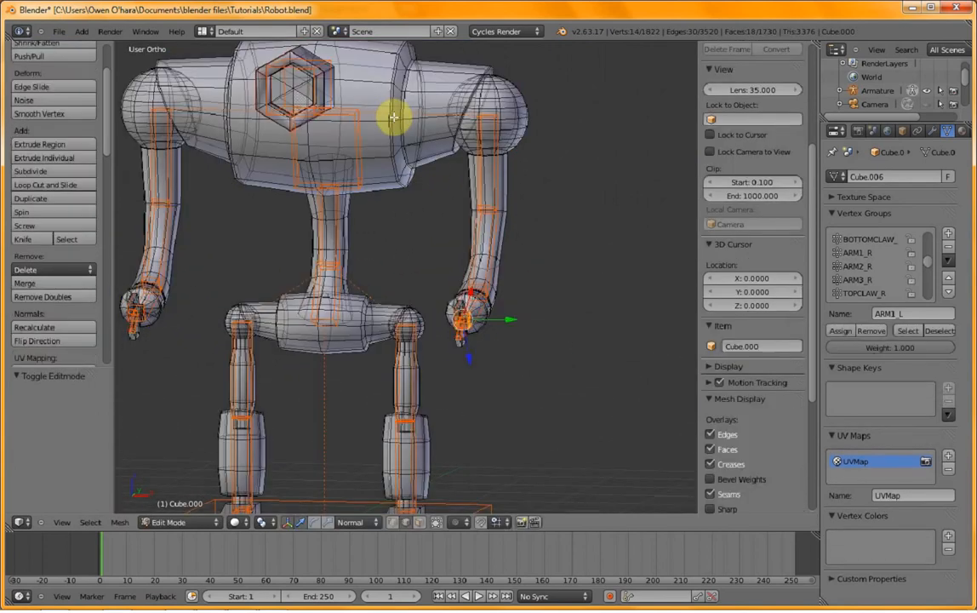
key("l")
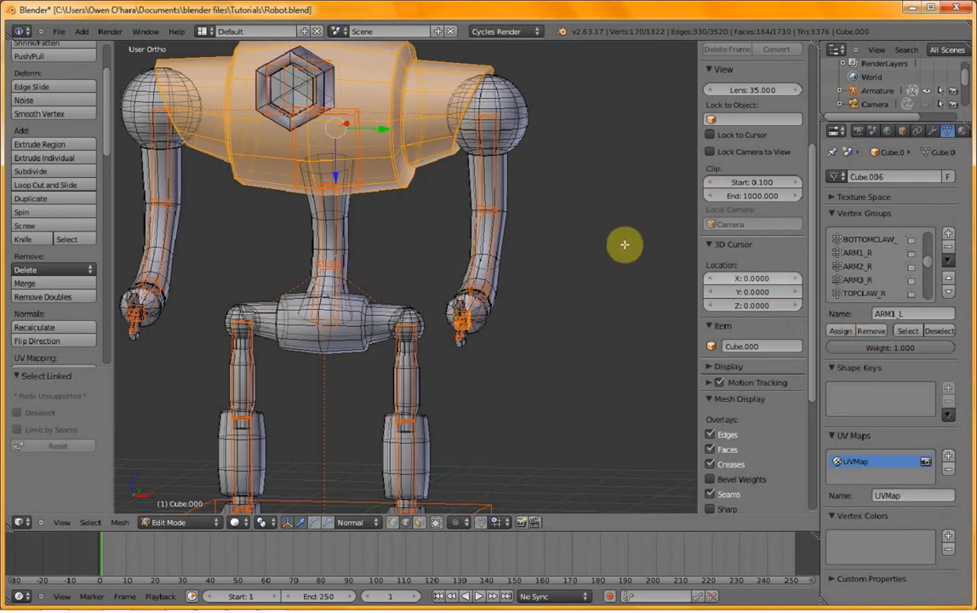
- Try rotating the ARM1_L bone in Weight Paint mode from the right-side view
key("Tab")
scroll(600, 248, "up", 2)
key("KP_3")
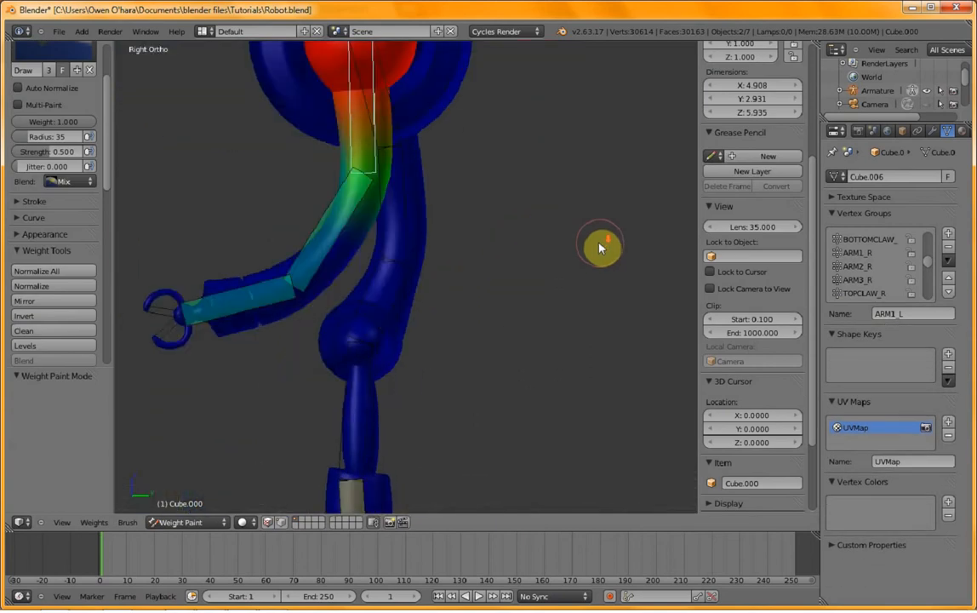
scroll(578, 240, "down", 3)
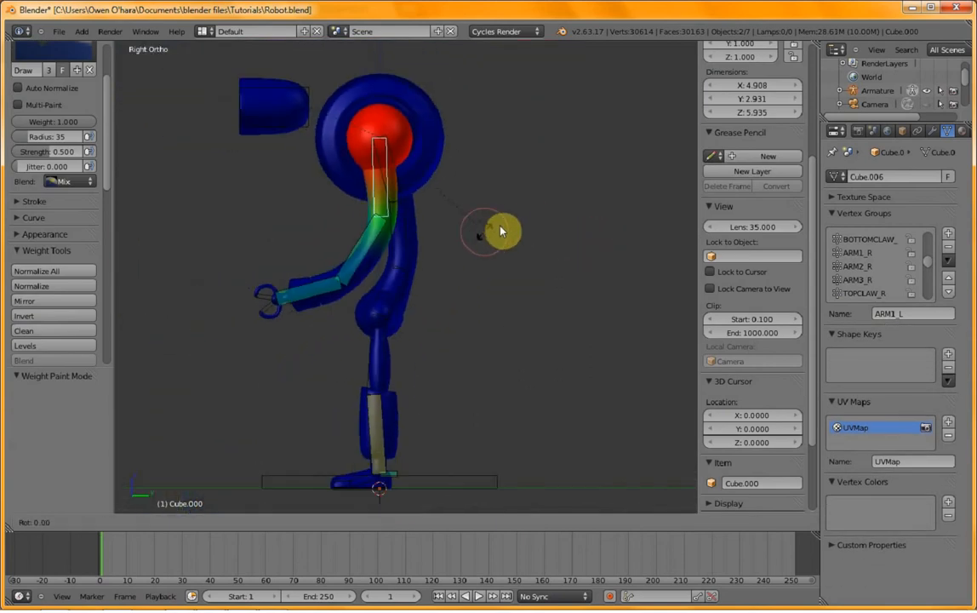
key("r")
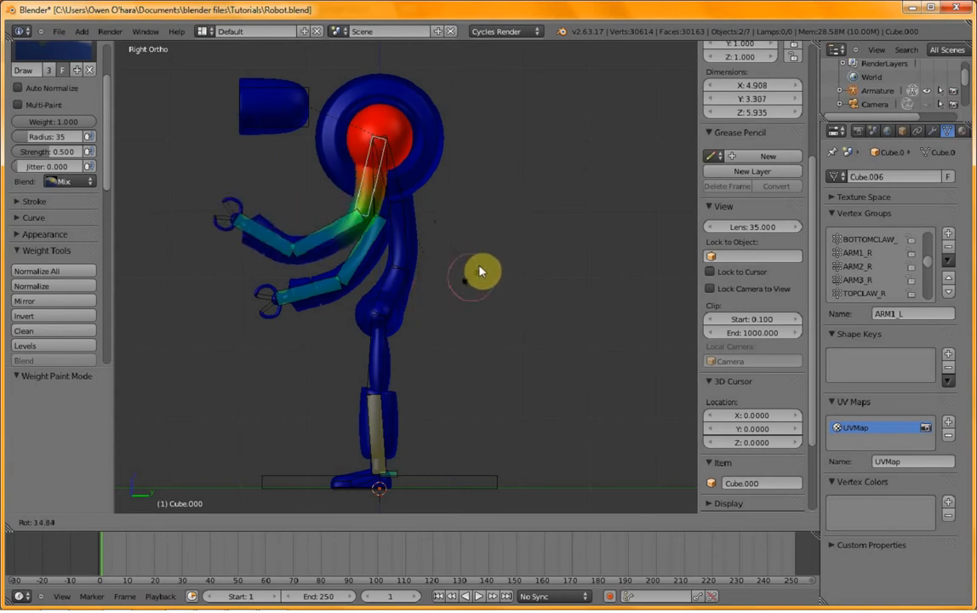
right_click(479, 270)
- Select the ARM2_L bone and display its weights on the mesh in Weight Paint mode
scroll(391, 271, "up", 4)
middle_click_drag(364, 285, 413, 303)
right_click(400, 289)
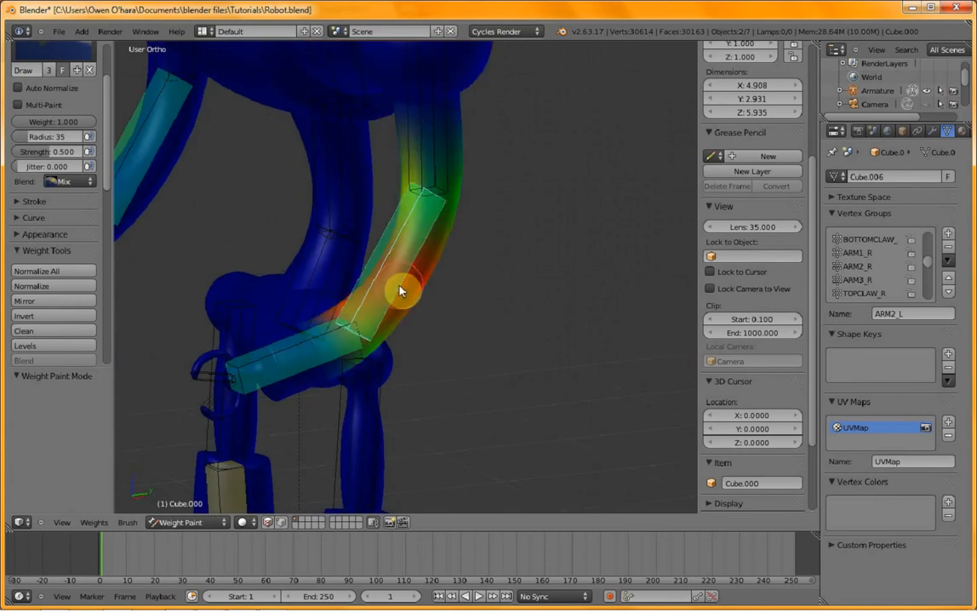
key("Tab")
key("Tab")
- Examine the ARM2_L weight distribution along the middle of the arm in the right-side view
mouse_move(497, 275)
middle_mouse_down()
mouse_move(415, 256)
mouse_move(322, 268)
middle_mouse_up()
scroll(326, 273, "down", 5)
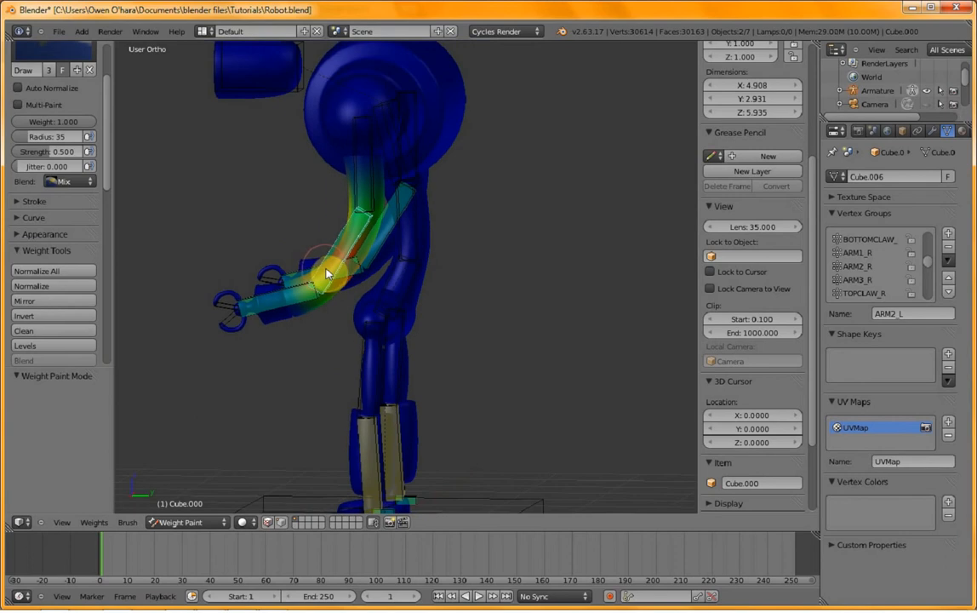
key("KP_3")
scroll(334, 272, "up", 5)
left_click(288, 288)
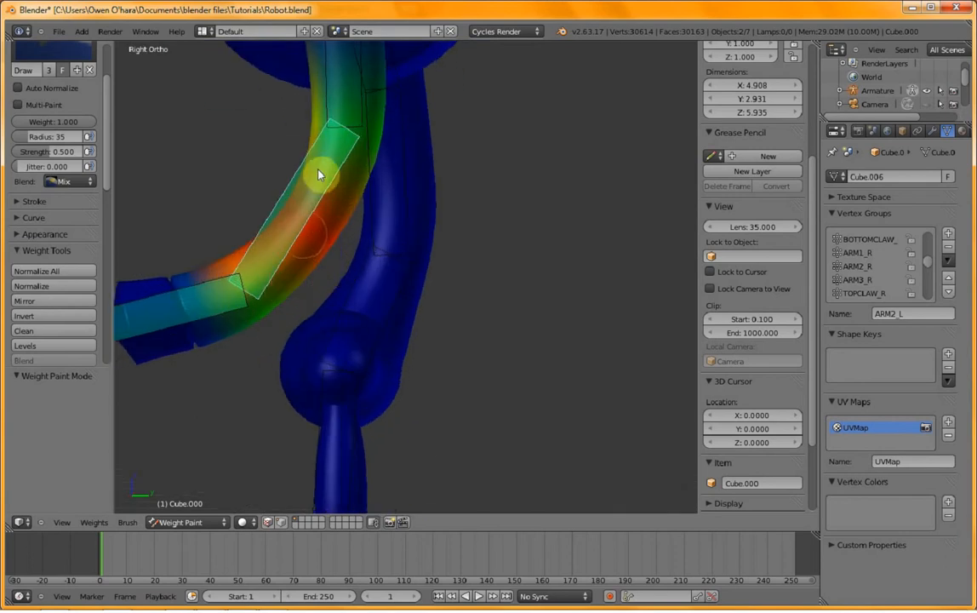
mouse_move(325, 177)
left_mouse_down()
mouse_move(352, 115)
mouse_move(309, 240)
mouse_move(234, 265)
left_mouse_up()
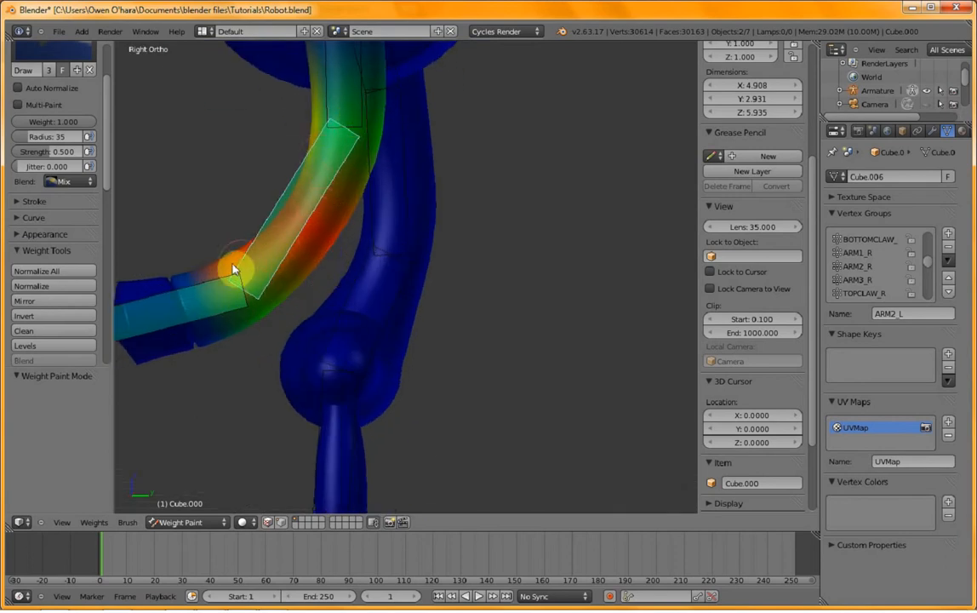
mouse_move(300, 183)
left_mouse_down()
mouse_move(279, 257)
mouse_move(235, 291)
left_mouse_up()
- Switch the weight painting brush to Subtract for correcting the ARM2_L weights
scroll(167, 231, "up", 1)
scroll(94, 174, "down", 1)
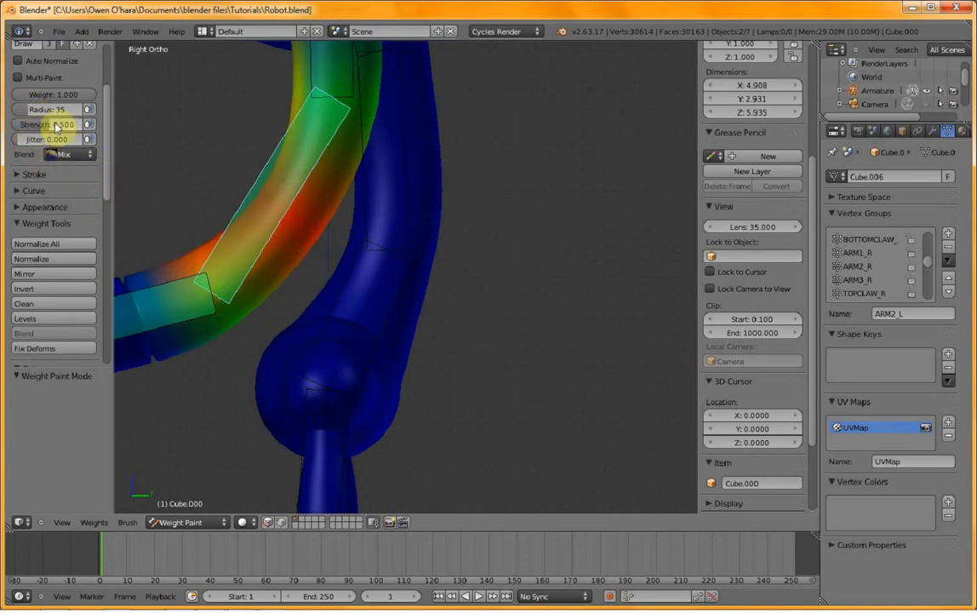
scroll(85, 177, "up", 4)
left_click(66, 91)
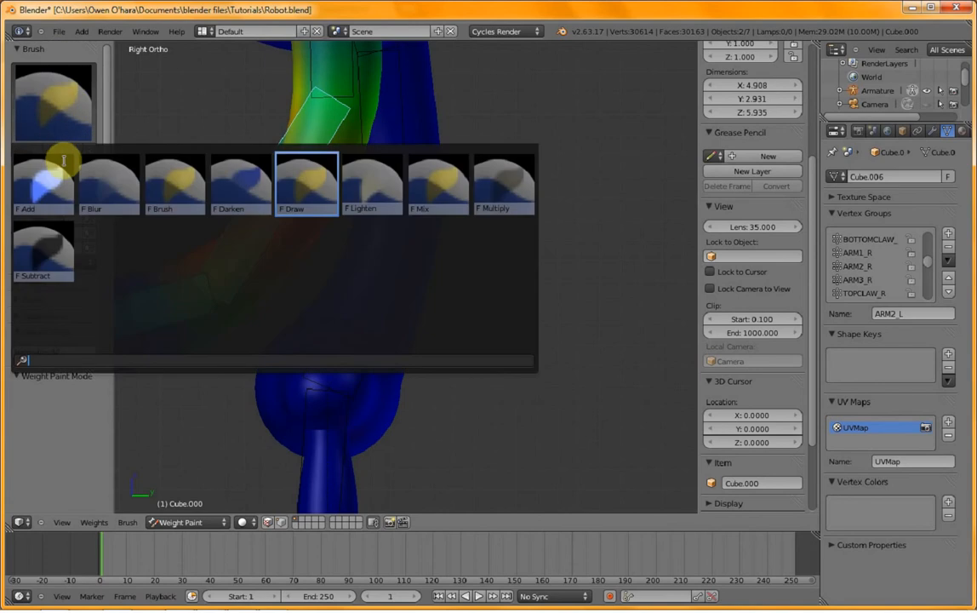
left_click(43, 253)
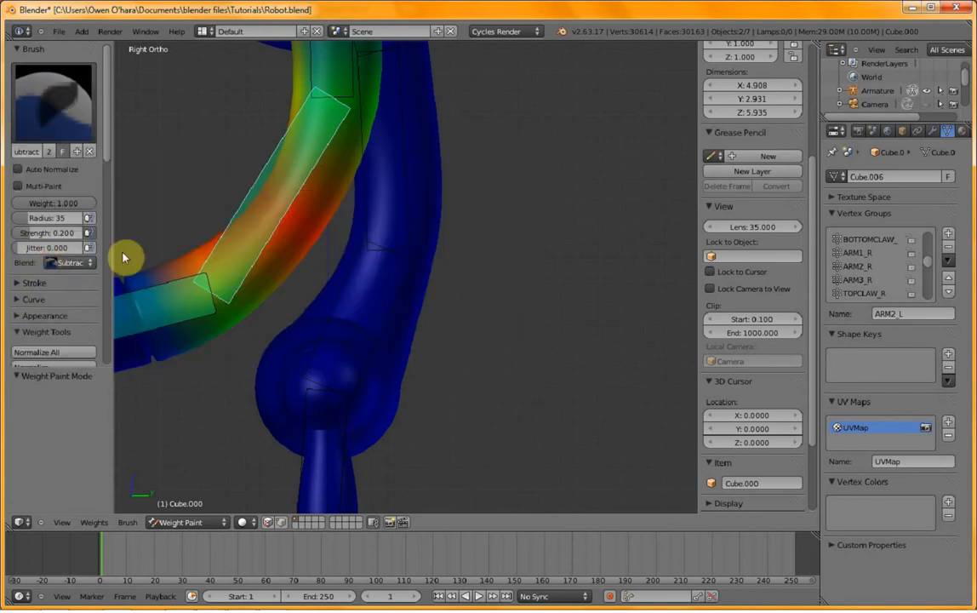
- Reduce the ARM2_L weights around the elbow joint with the Subtract brush, working from several sides of the arm
left_click(199, 259)
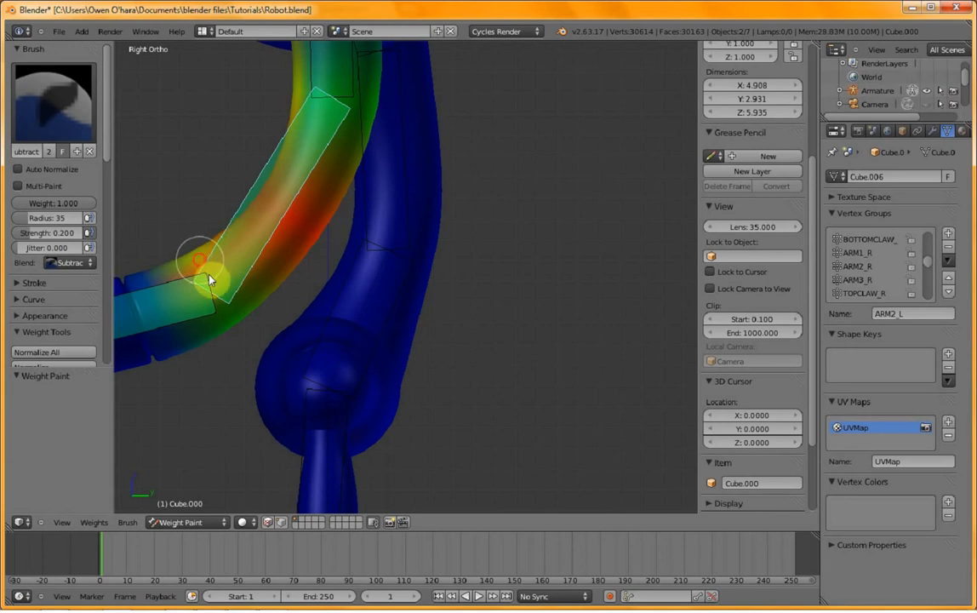
left_click_drag(224, 302, 216, 281)
middle_click_drag(181, 301, 691, 276)
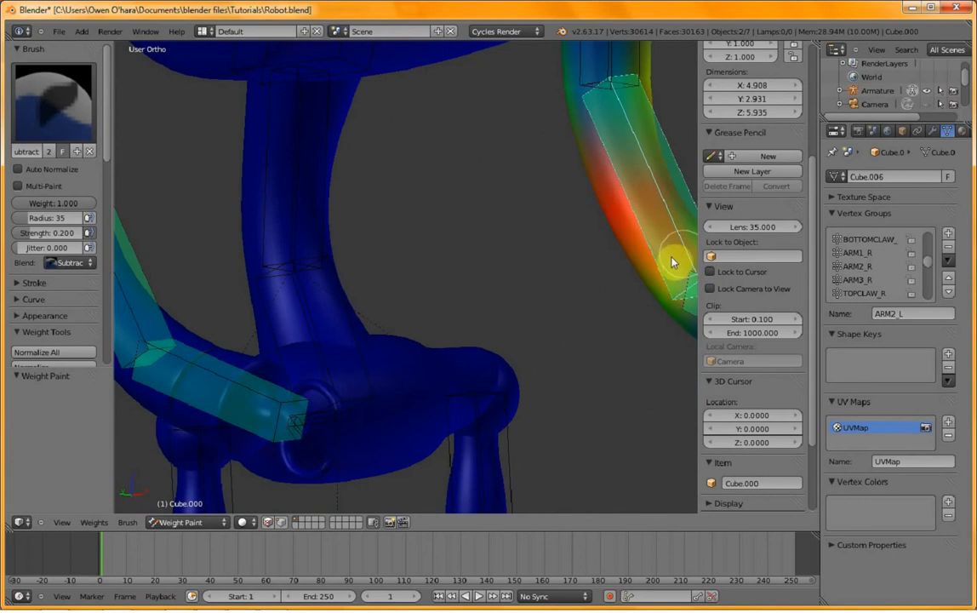
left_click_drag(632, 297, 632, 304)
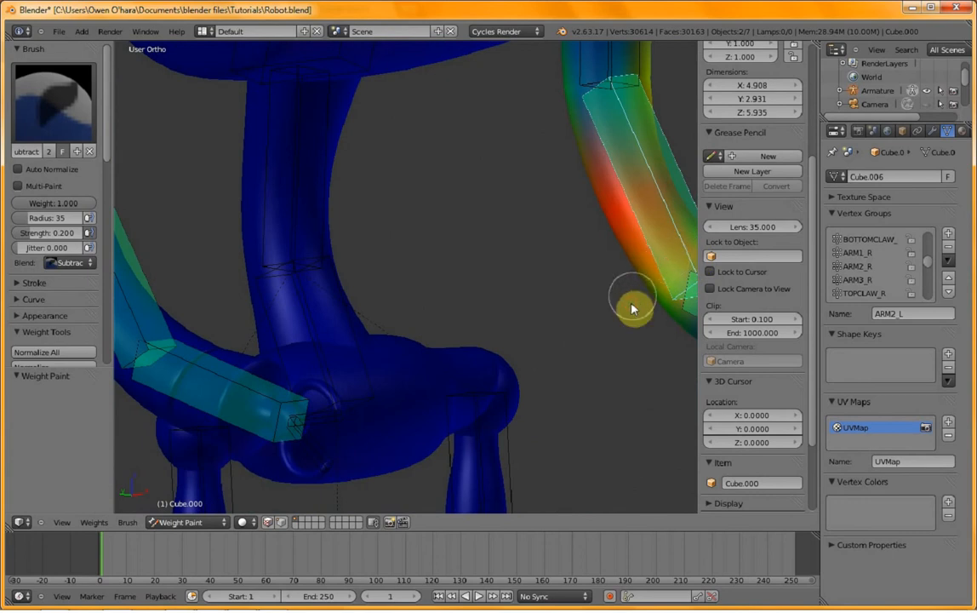
middle_click_drag(639, 305, 598, 240, "shift")
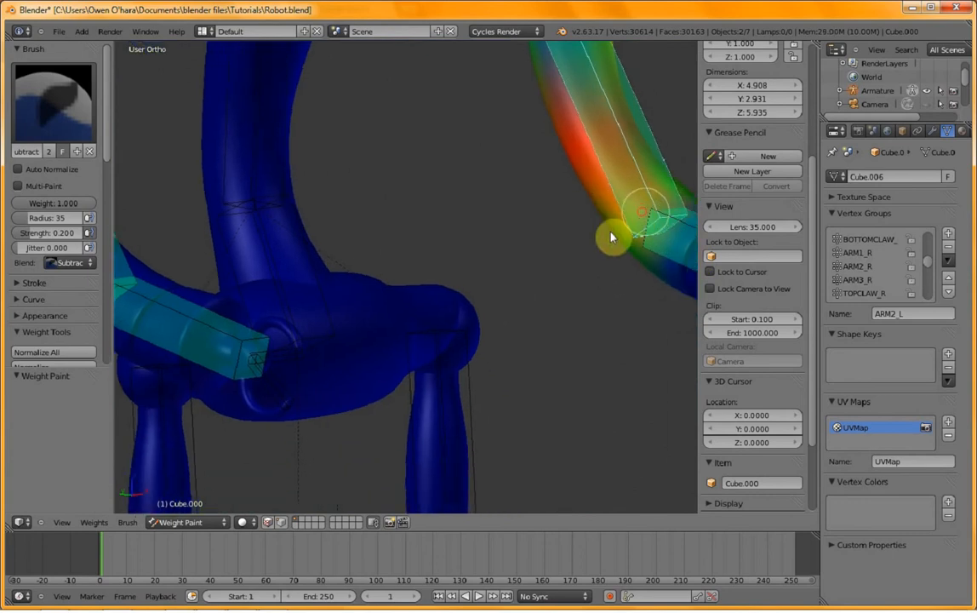
middle_click_drag(613, 257, 236, 209)
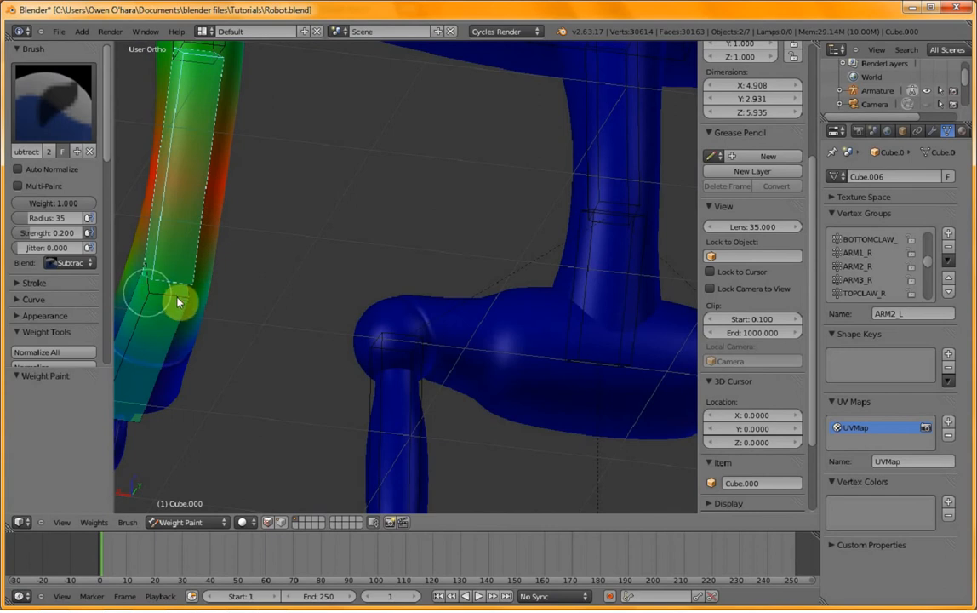
mouse_move(216, 333)
middle_mouse_down()
mouse_move(217, 321)
mouse_move(261, 336)
mouse_move(296, 327)
mouse_move(322, 342)
mouse_move(321, 331)
middle_mouse_up()
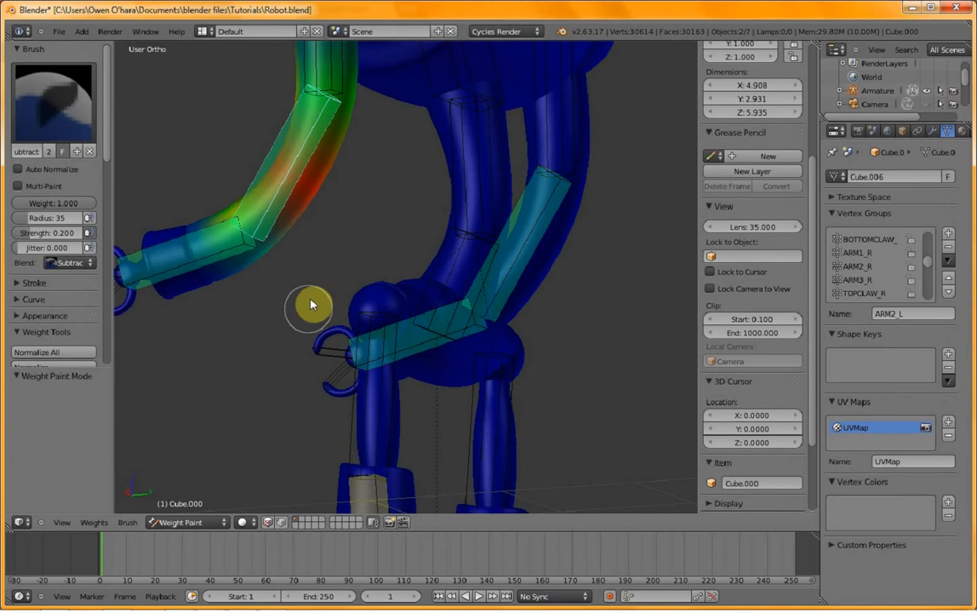
middle_click_drag(371, 240, 367, 142)
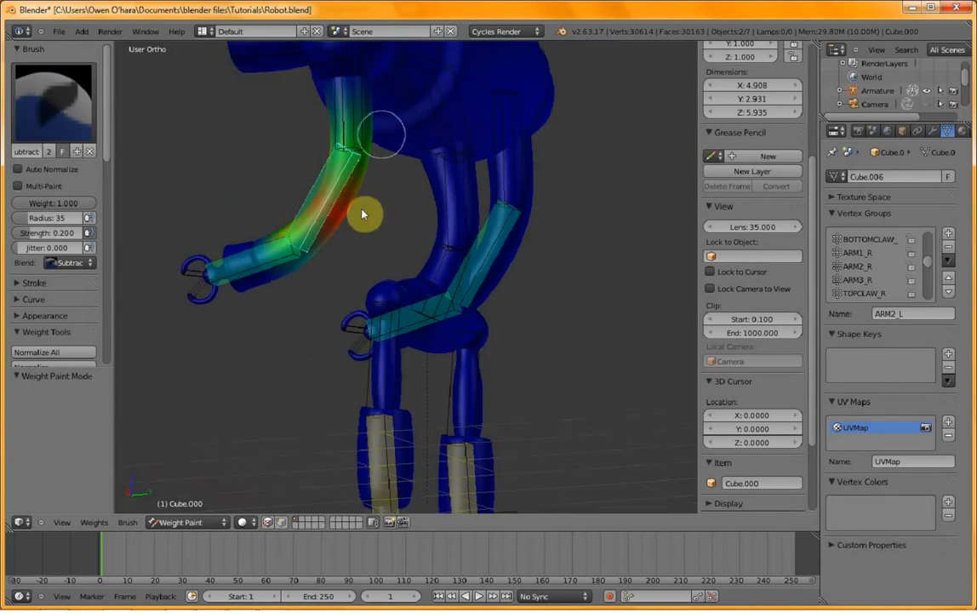
- Select the ARM1_L bone and try rotating it to test how the whole left arm deforms
right_click(368, 125, "ctrl")
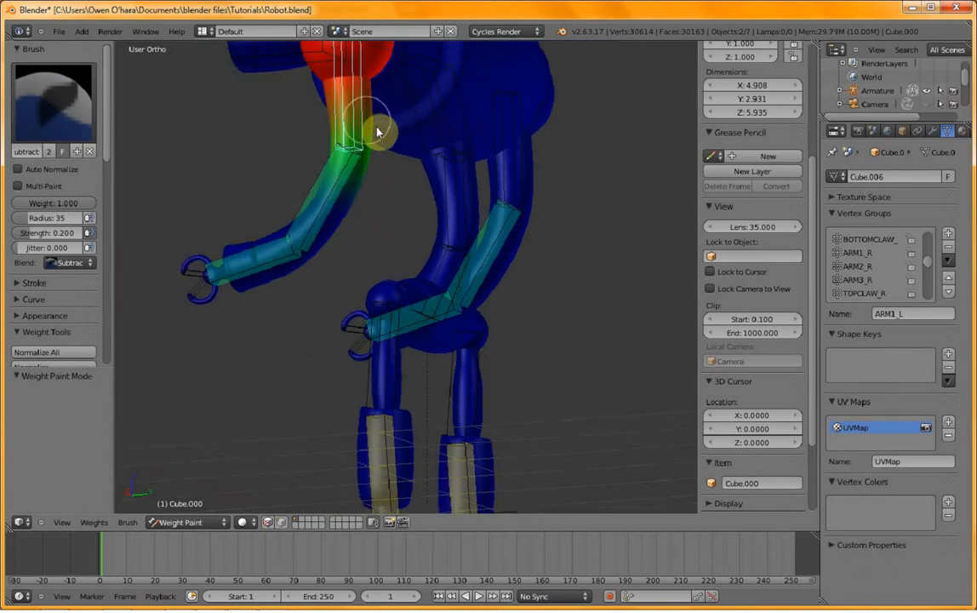
key("g")
left_click(394, 121)
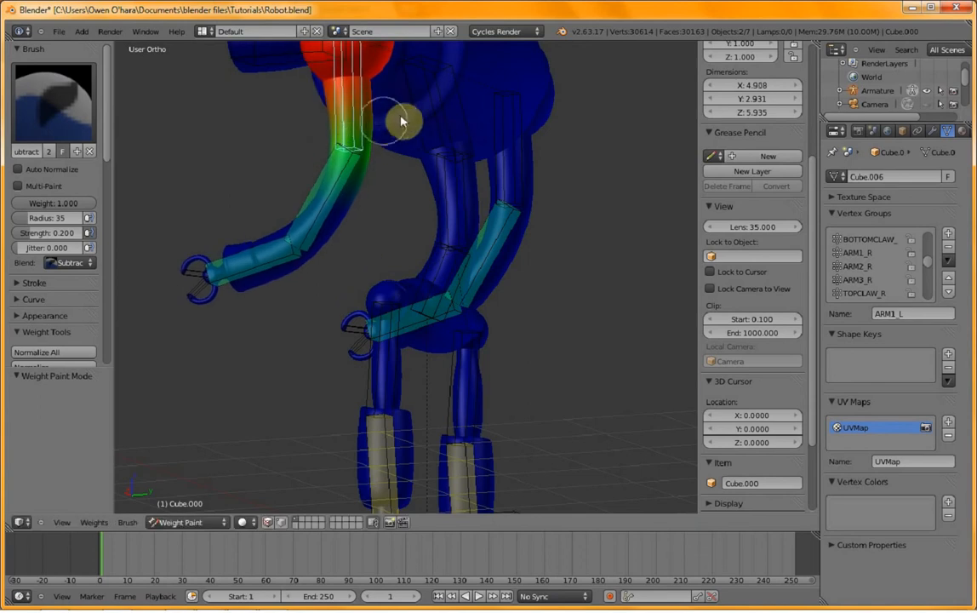
key("r")
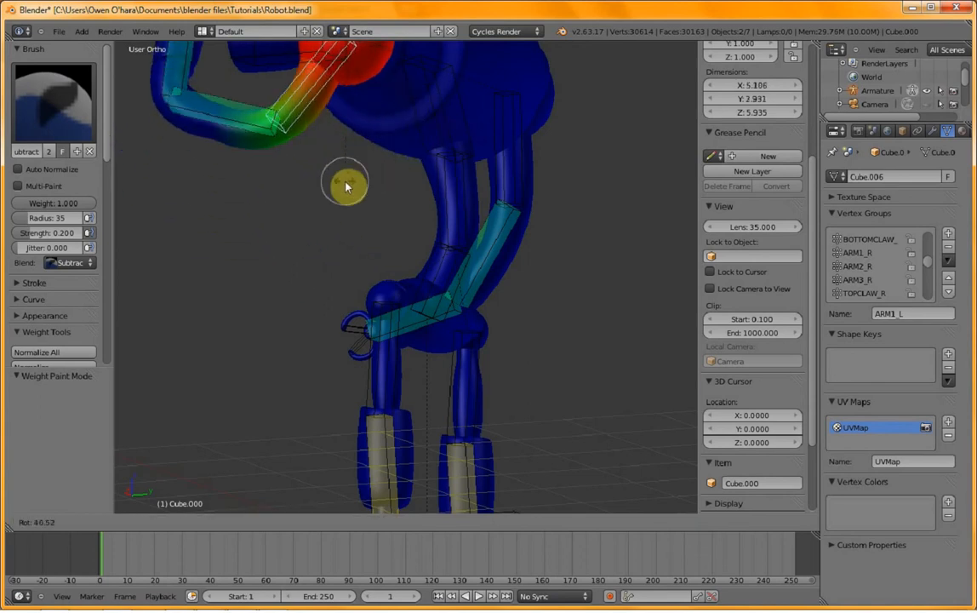
left_click(418, 124)
key("KP_3")
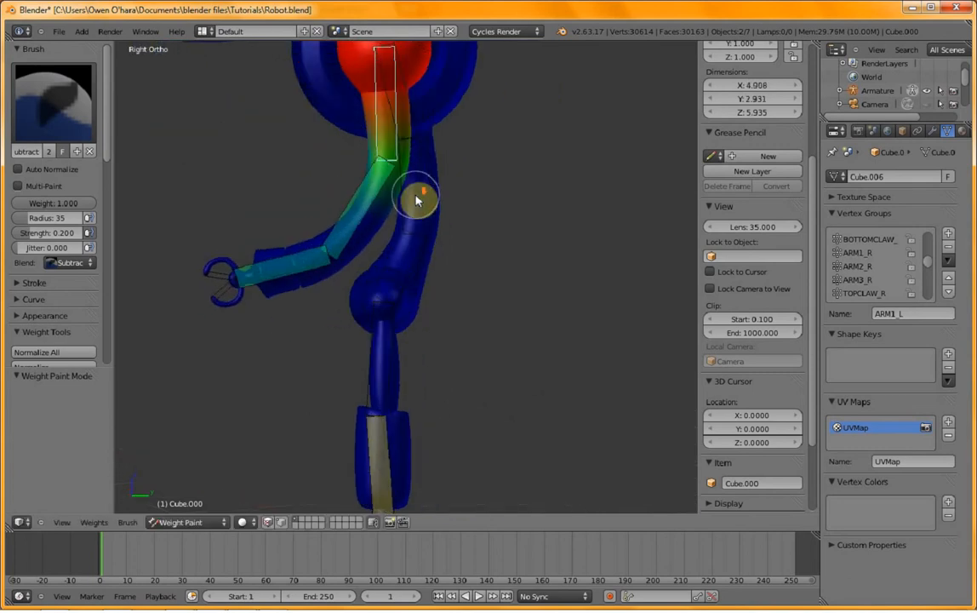
- Test-rotate the CHEST bone and assign the selected torso geometry to the CHEST vertex group with weight 1.000
scroll(418, 185, "up", 1)
middle_click_drag(432, 173, 437, 237, "shift")
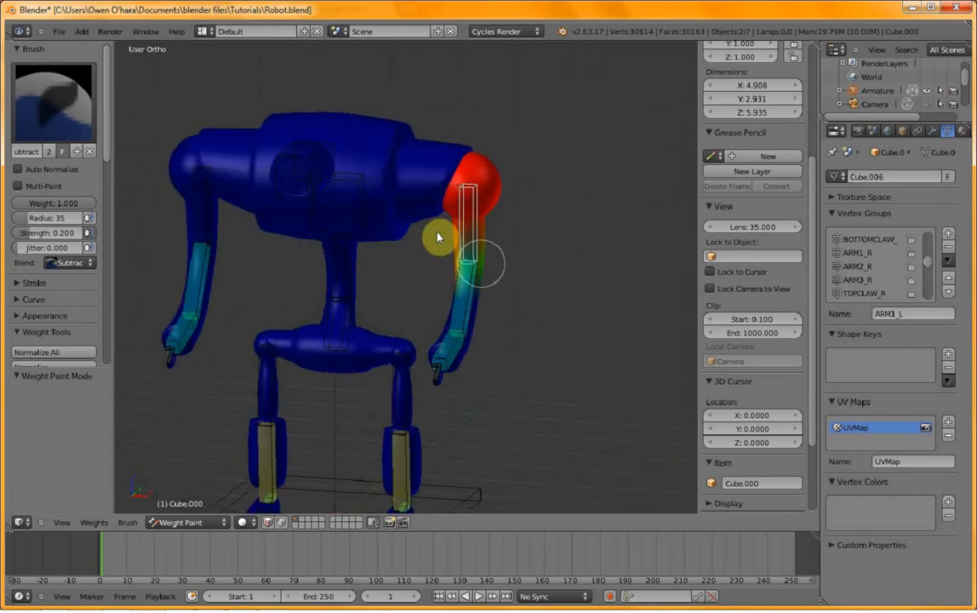
right_click(366, 222)
key("r")
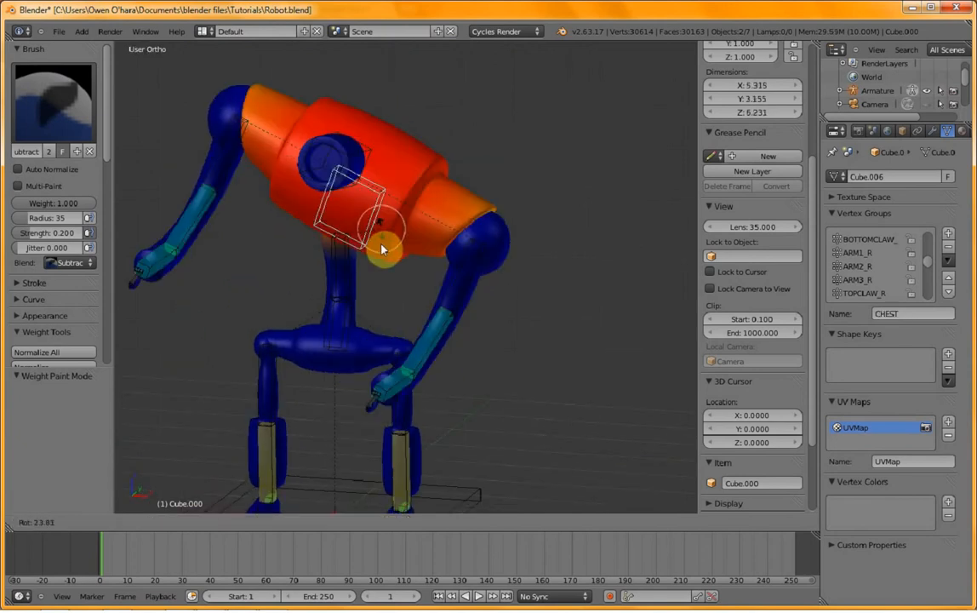
key("Escape")
key("Tab")
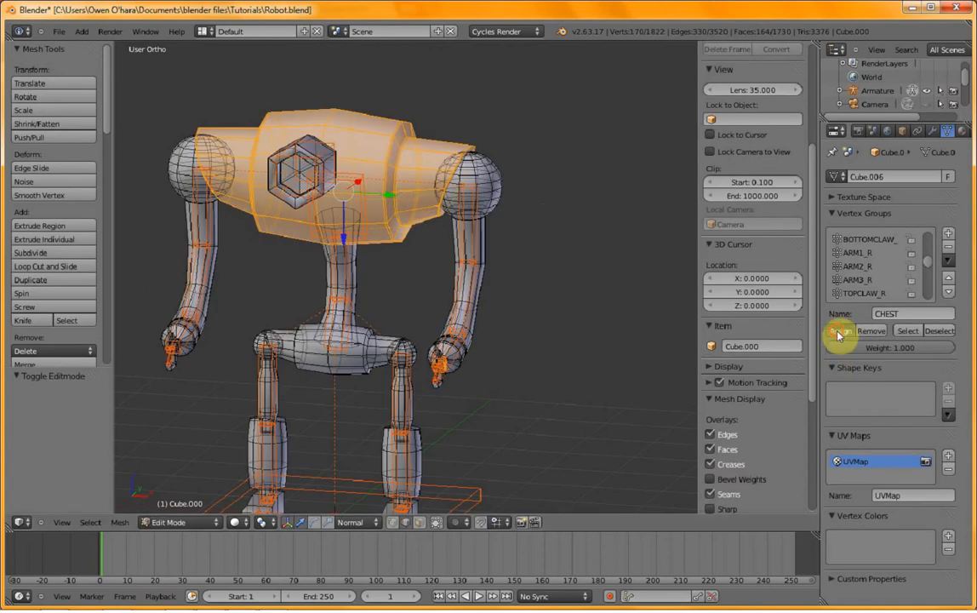
key("Tab")
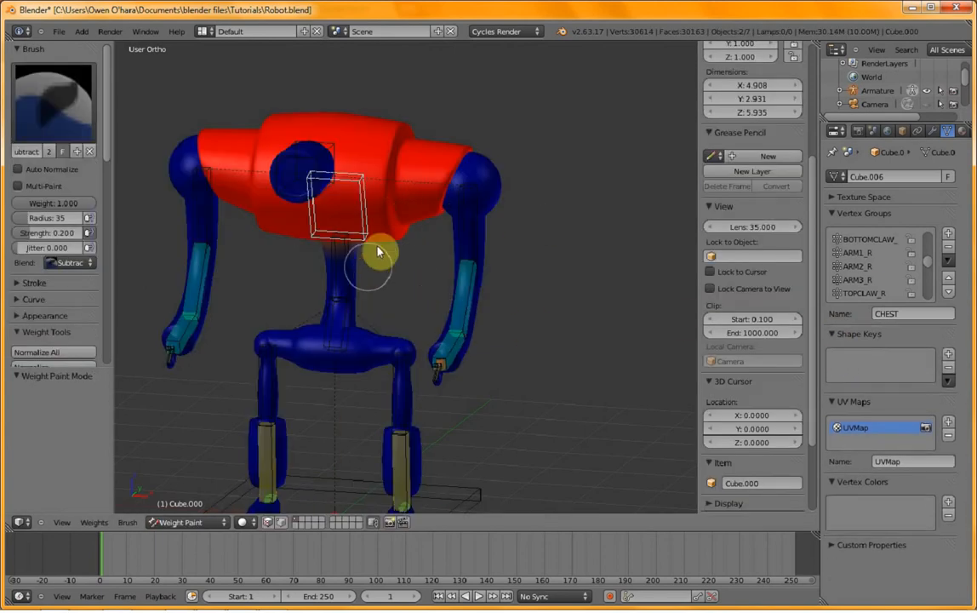
- Select the HEAD bone and assign only the head's linked geometry to the HEAD vertex group with weight 1.000
scroll(357, 232, "up", 3)
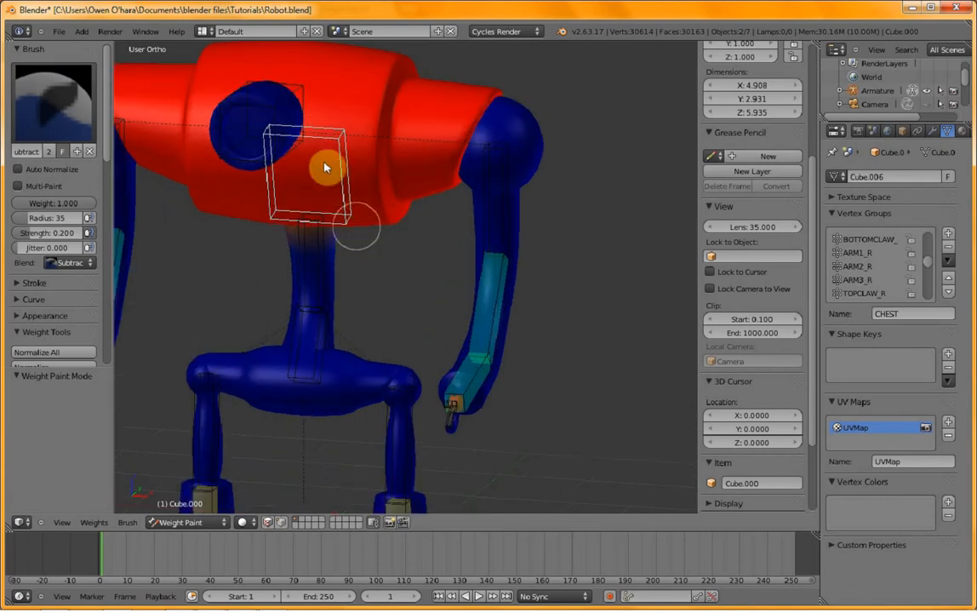
right_click(247, 94)
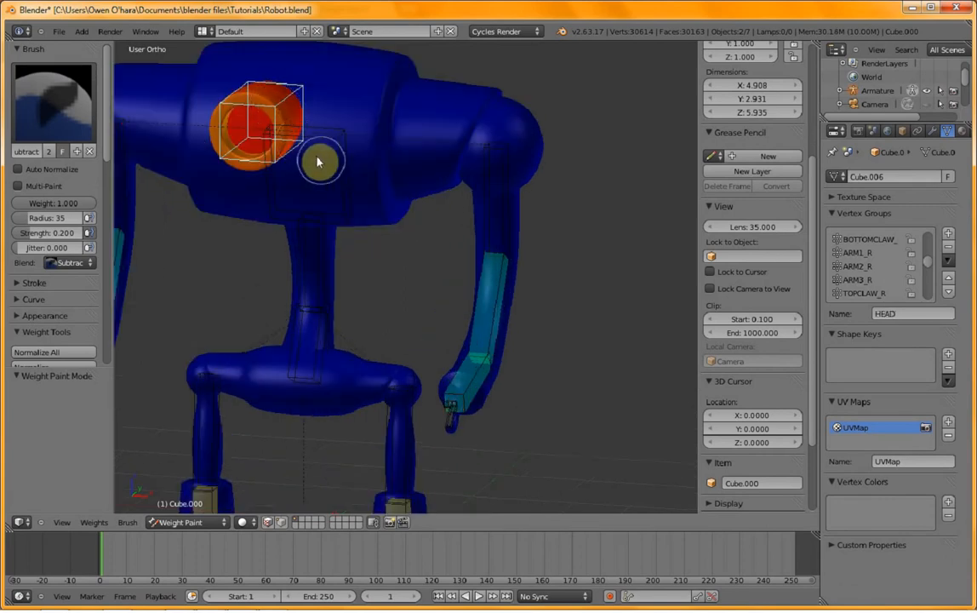
key("Tab")
key("a")
middle_click_drag(372, 178, 286, 209)
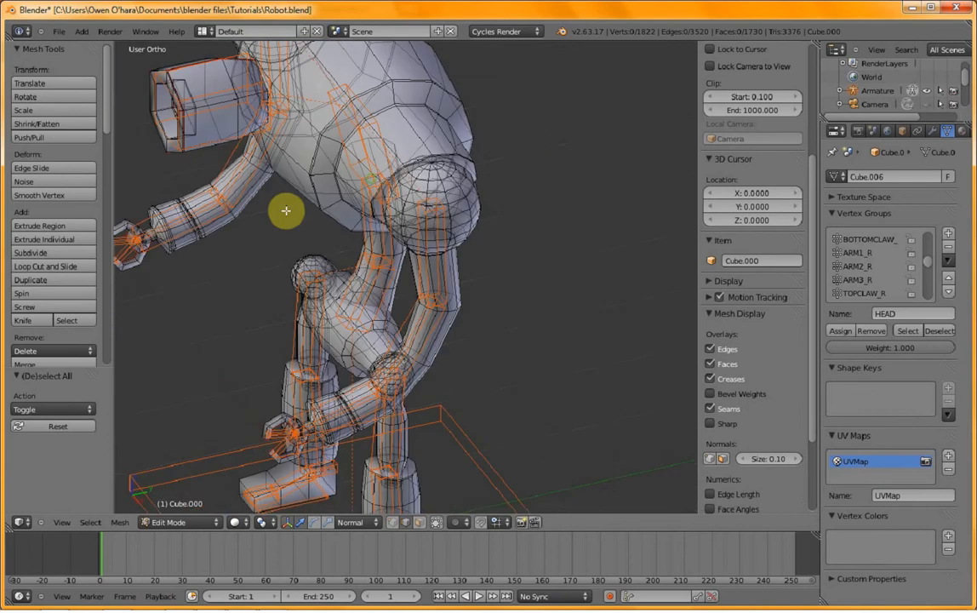
key("l")
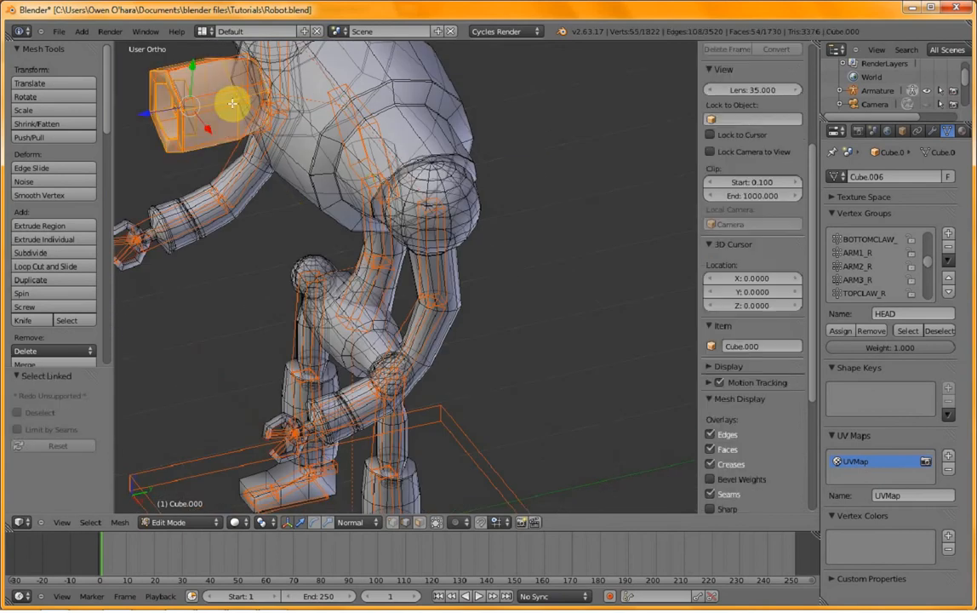
middle_click_drag(175, 135, 235, 163)
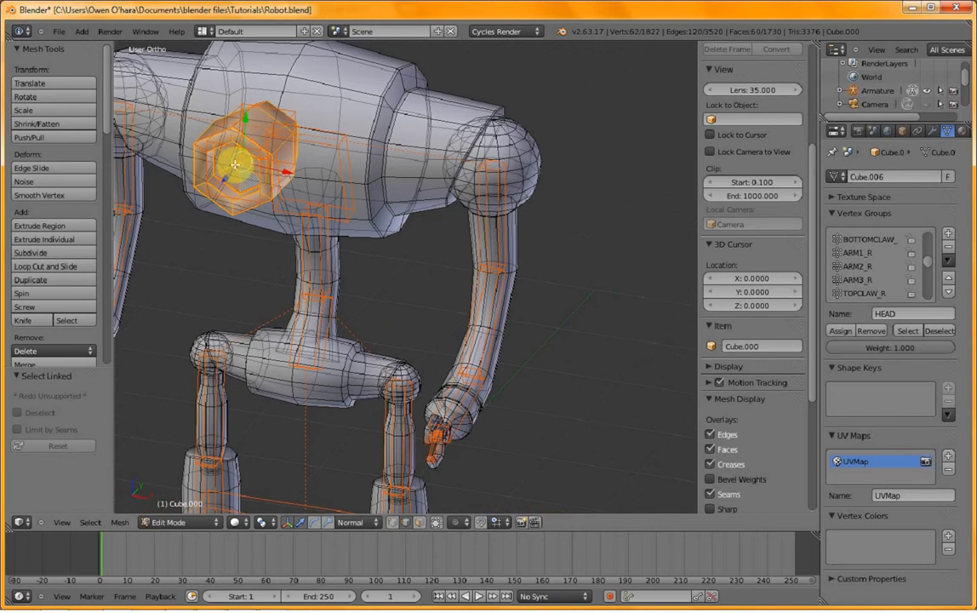
left_click(846, 331)
- Select the whole robot mesh, remove its duplicate vertices, and return to Weight Paint mode
key("a")
key("a")
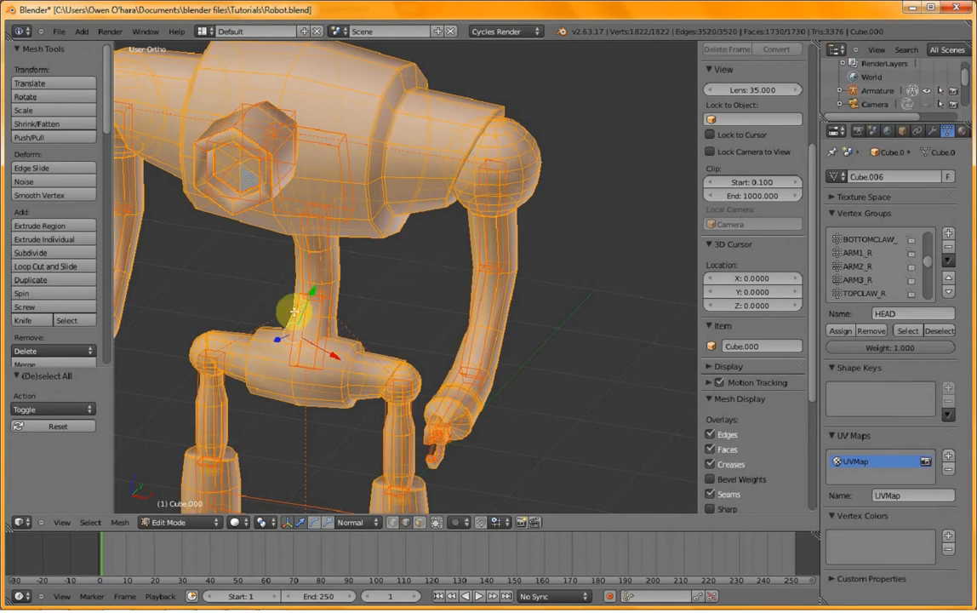
scroll(64, 316, "down", 2)
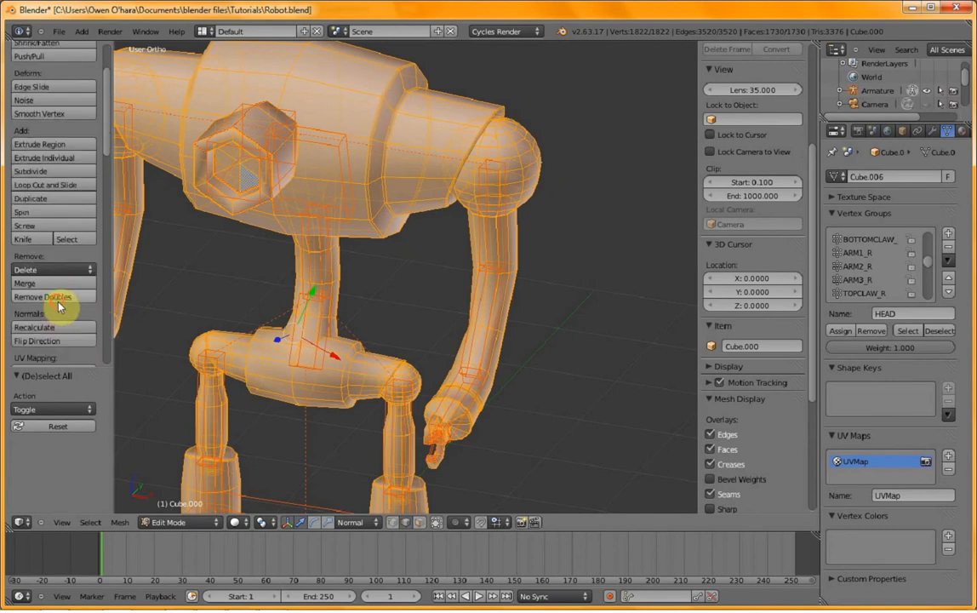
left_click(58, 298)
scroll(423, 252, "down", 1)
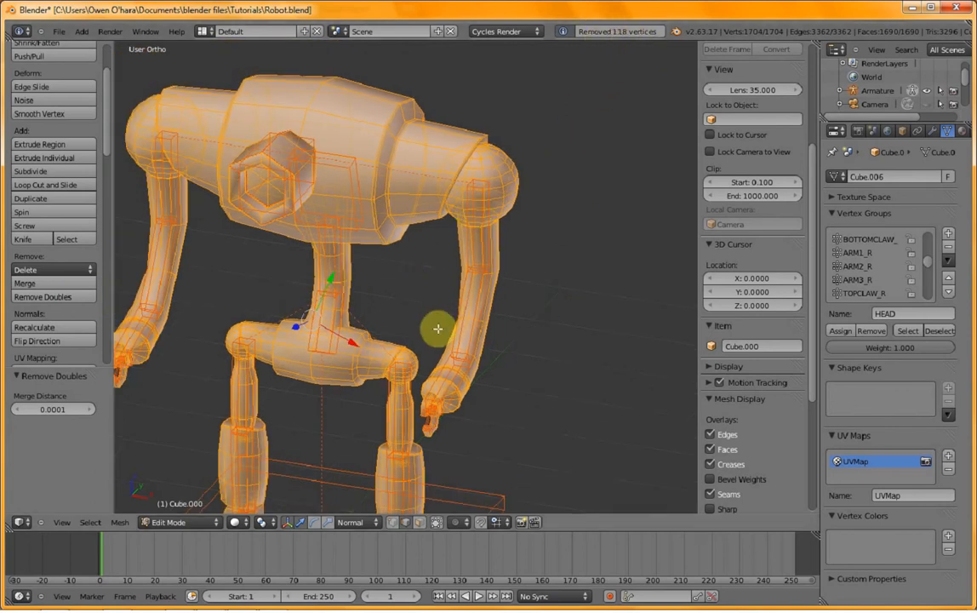
scroll(437, 329, "down", 3)
middle_click_drag(458, 316, 393, 338)
scroll(399, 331, "up", 6)
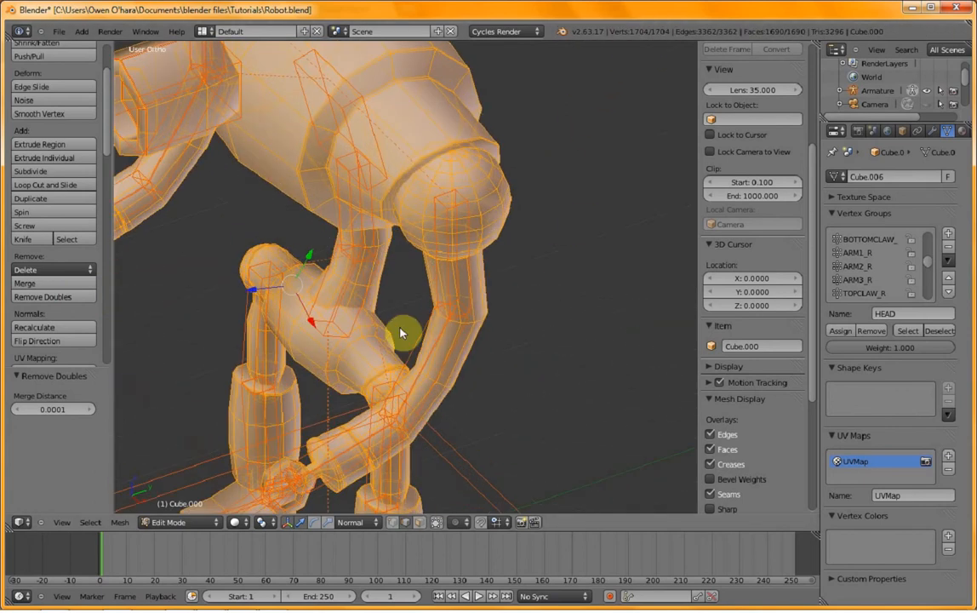
key("Tab")
- Examine the HEAD, ARM1_R, ARM2_L and ARM2_R bone weights on the mesh from the front and side
scroll(371, 324, "down", 3)
scroll(371, 324, "up", 3)
middle_click_drag(371, 325, 441, 306)
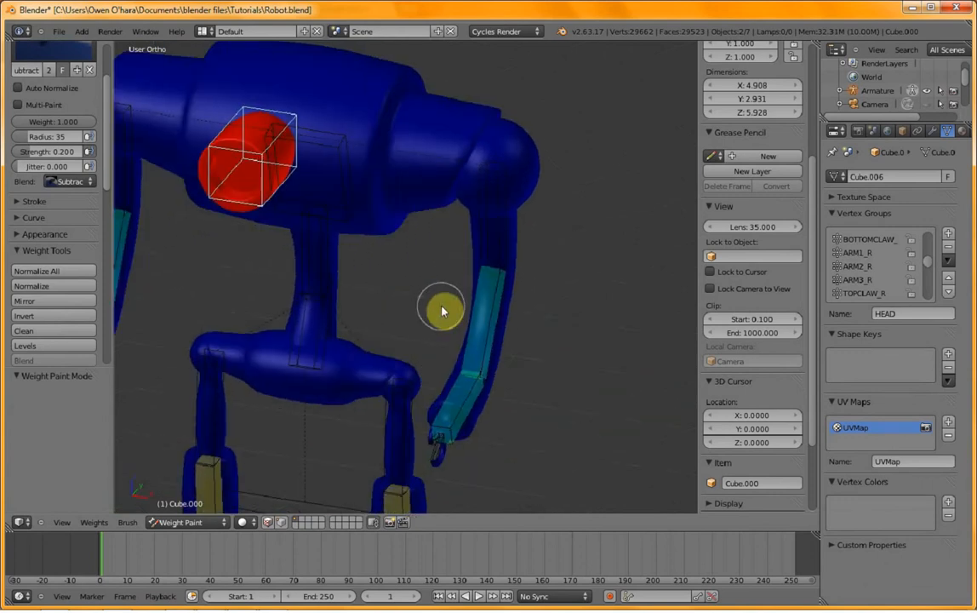
scroll(299, 312, "down", 1)
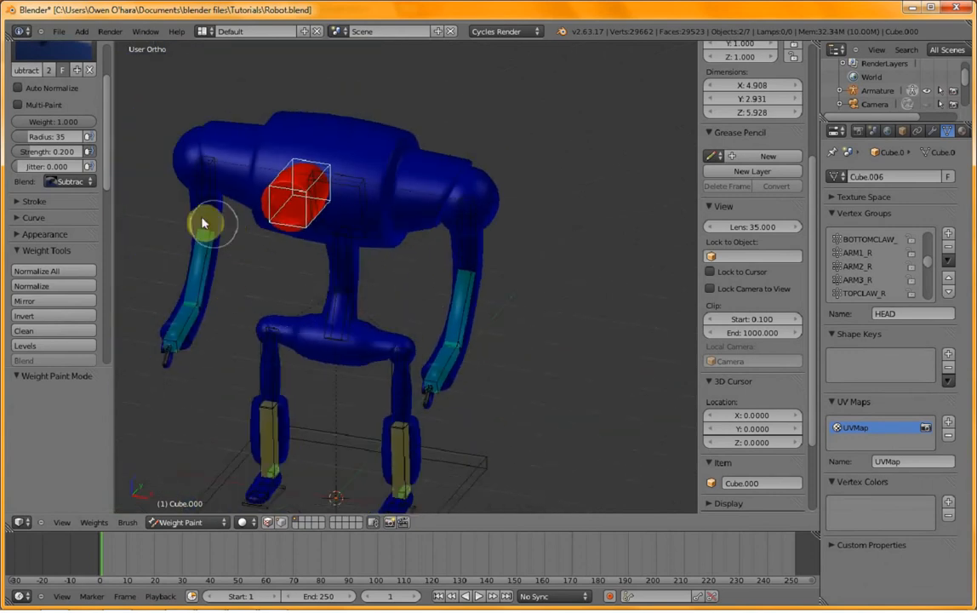
right_click(202, 241)
middle_click_drag(212, 299, 417, 307)
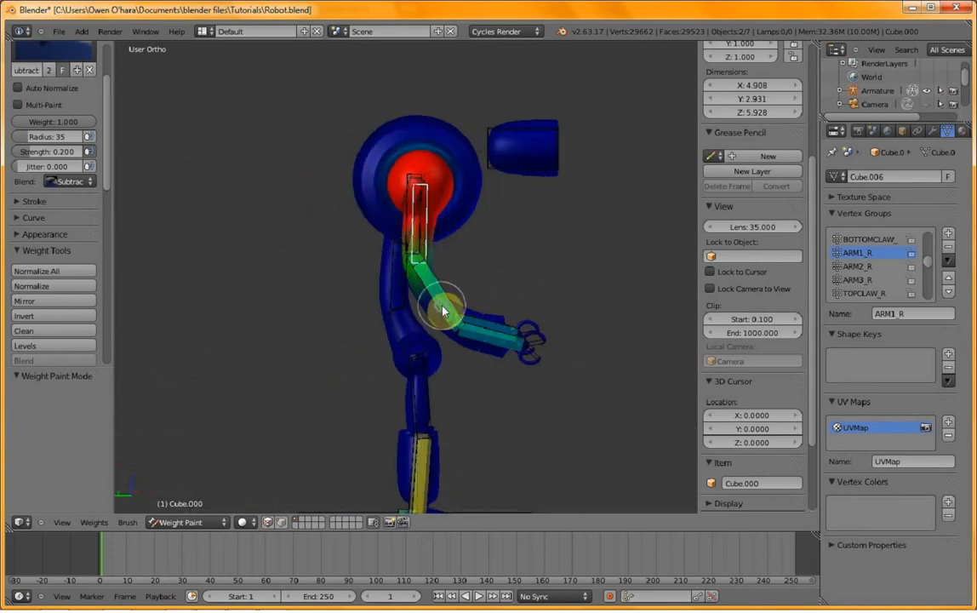
right_click(451, 315)
middle_click_drag(460, 346, 424, 321)
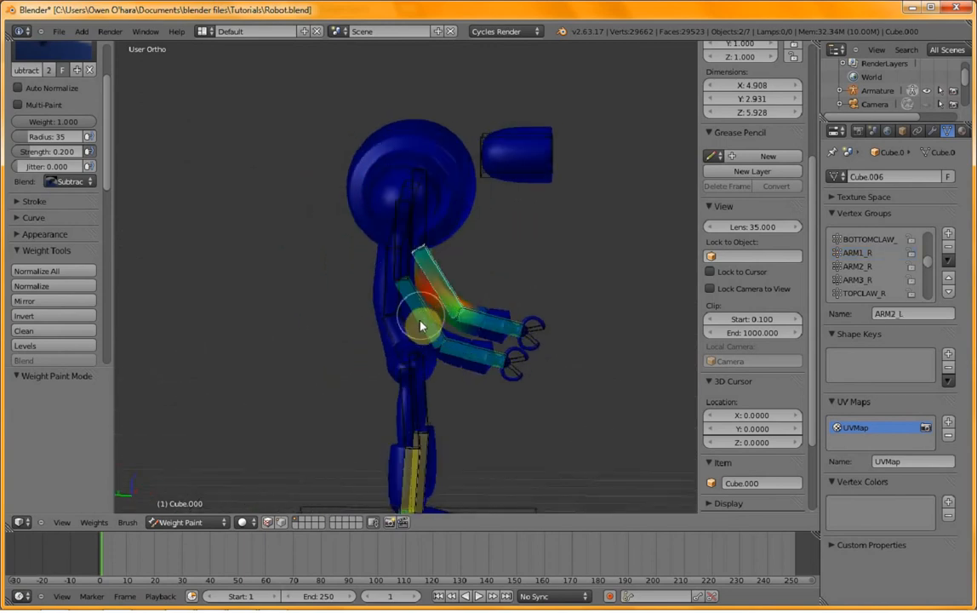
right_click(426, 334)
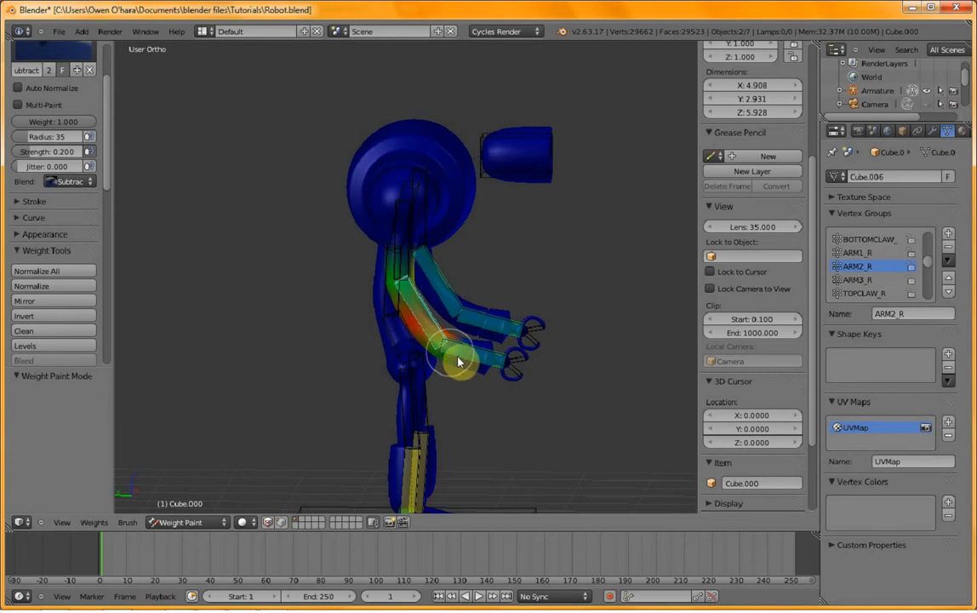
- Select the ARM3_R bone and try rotating it about its normal Z axis to test the right forearm
right_click(474, 371)
key("r")
key("shift+z")
key("shift+z")
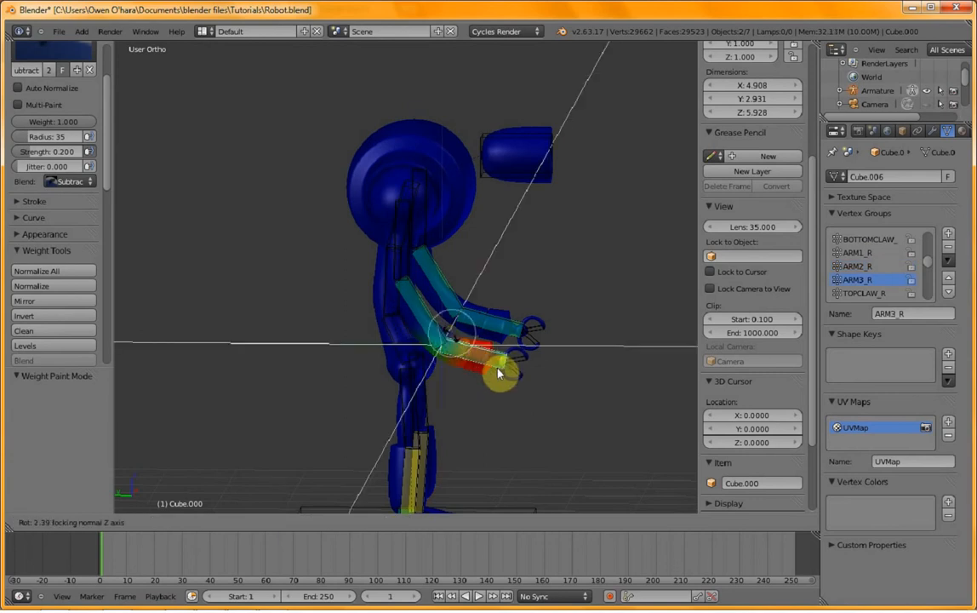
key("Escape")
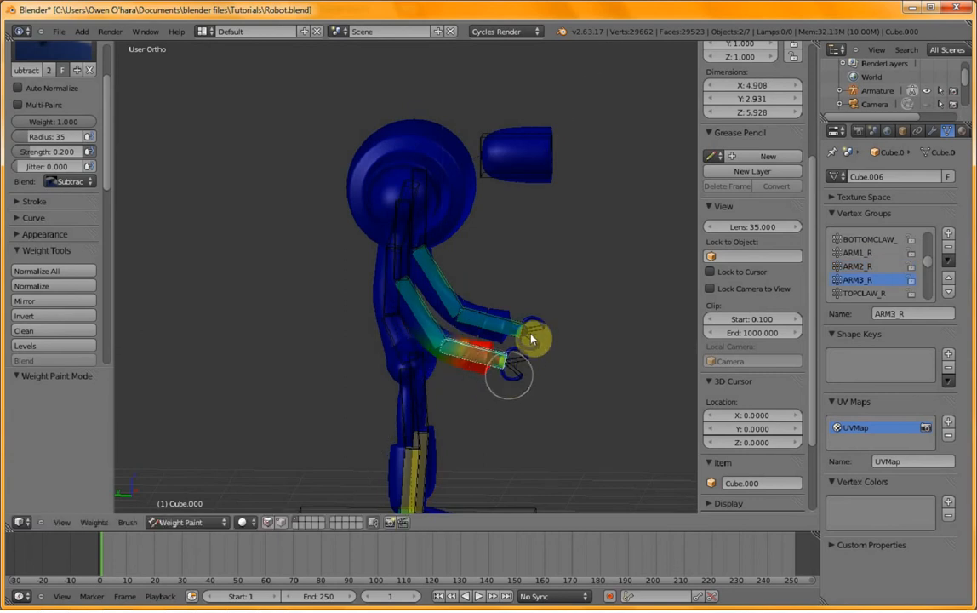
middle_click_drag(555, 374, 539, 278, "shift")
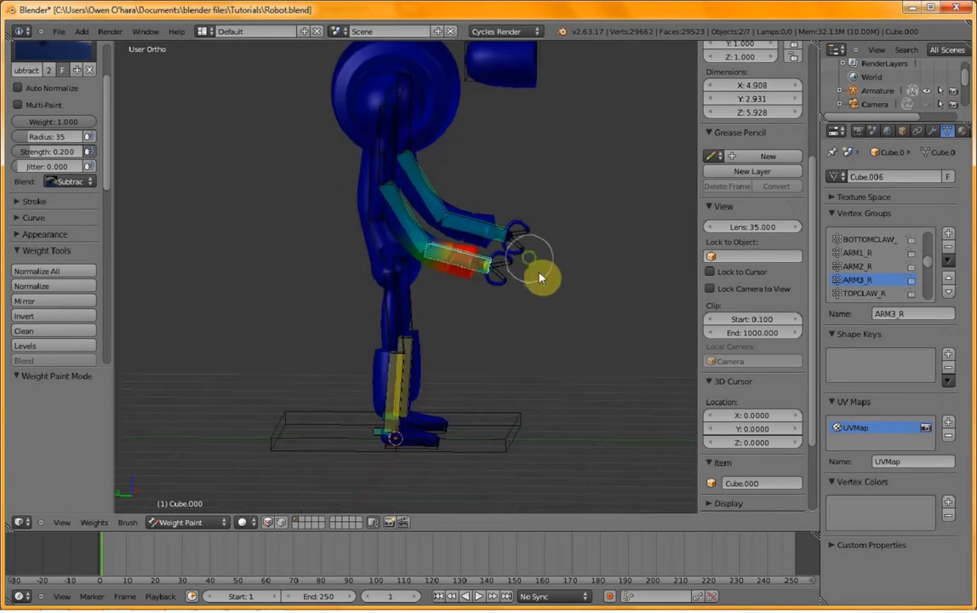
- Assign only the right wrist ball's linked geometry to the ARM3_R vertex group with weight 1.000
scroll(539, 271, "up", 3)
key("Tab")
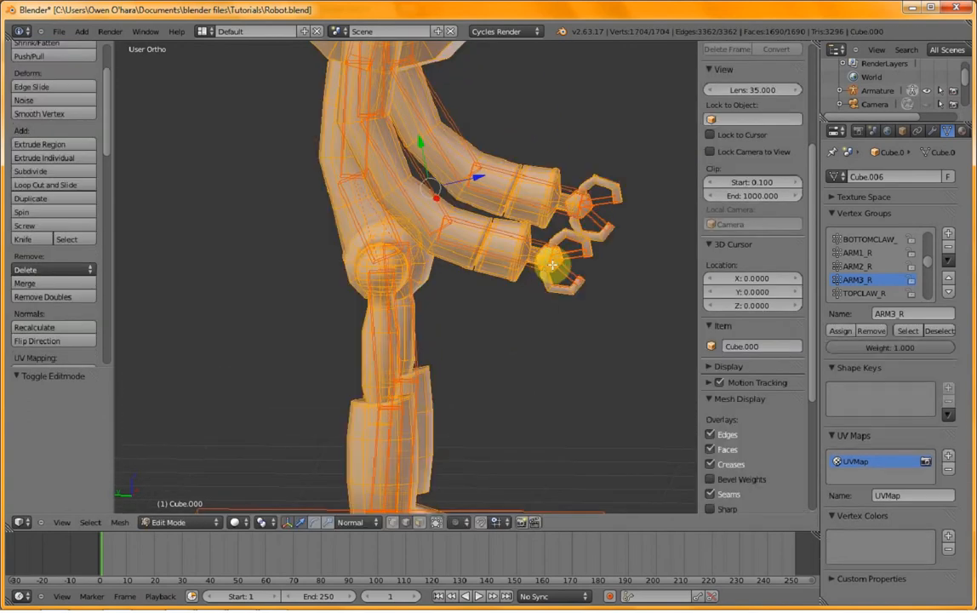
key("a")
key("l")
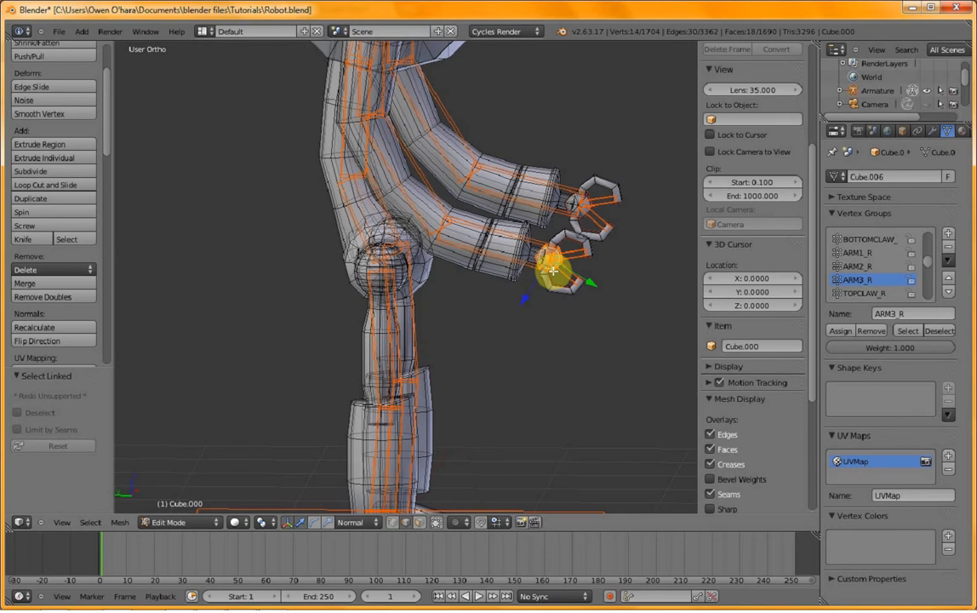
left_click(841, 331)
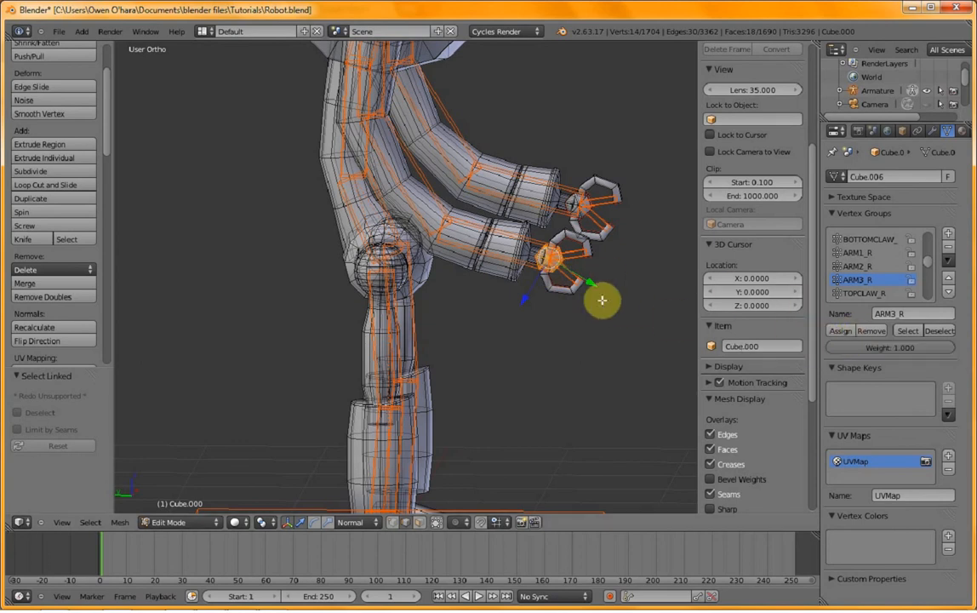
key("Tab")
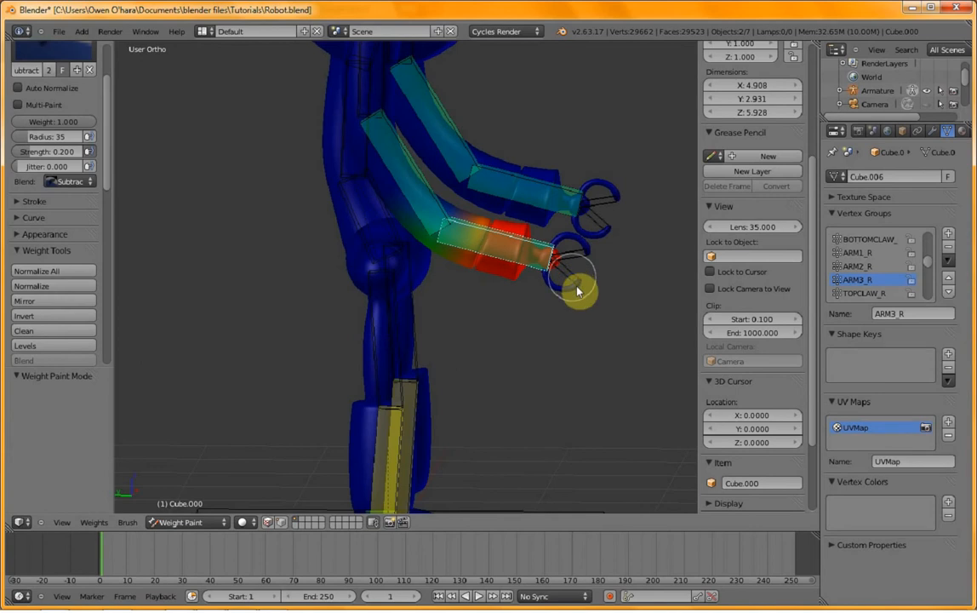
- Select the BOTTOMCLAW_R bone and remove the right wrist ball's vertices from its vertex group
right_click(575, 288)
scroll(617, 279, "up", 5)
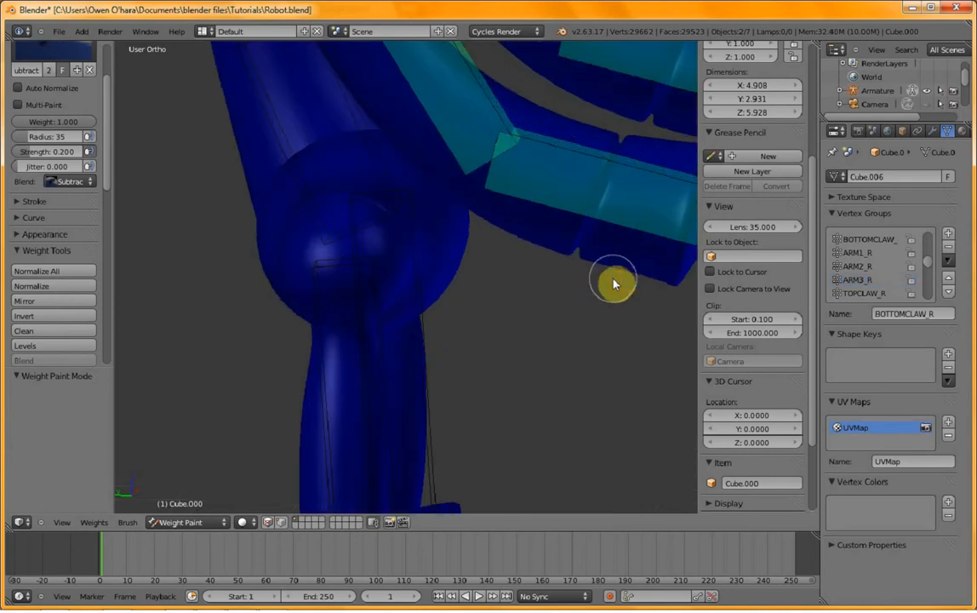
middle_click_drag(444, 309, 326, 327, "shift")
middle_click_drag(499, 301, 431, 286, "shift")
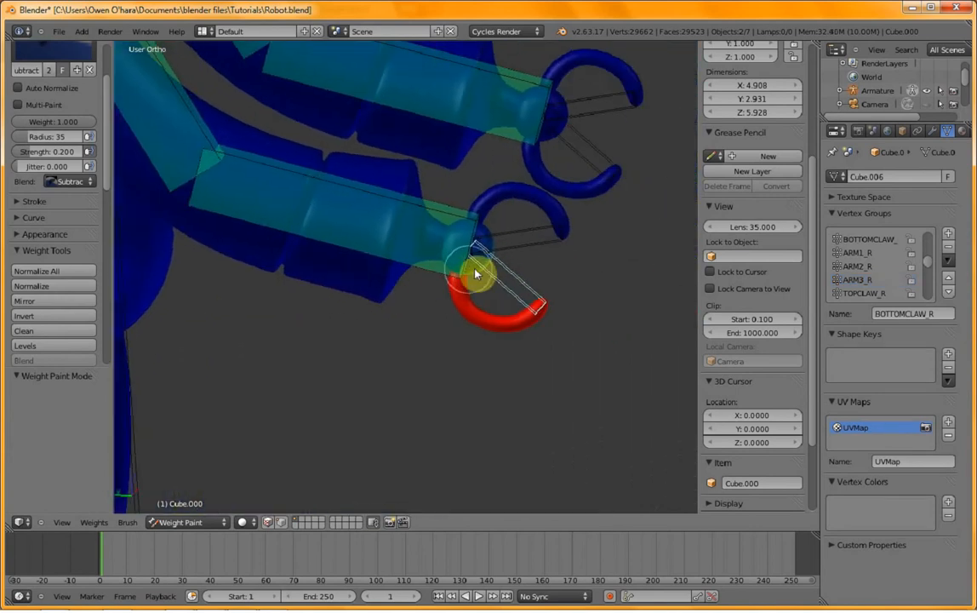
key("Tab")
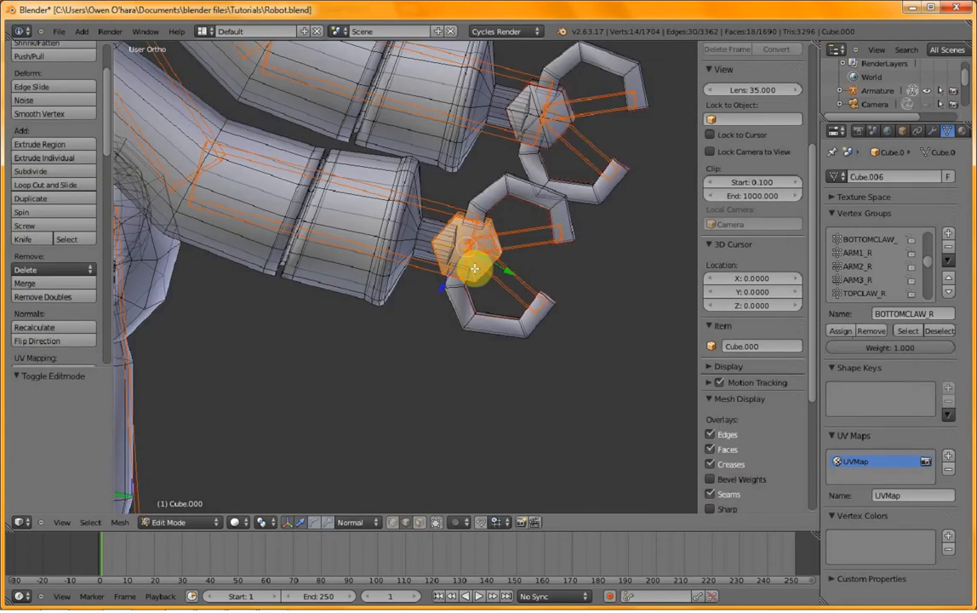
left_click(871, 331)
key("Tab")
- Select the TOPCLAW_R bone and remove the right wrist ball's vertices from its vertex group
right_click(539, 243)
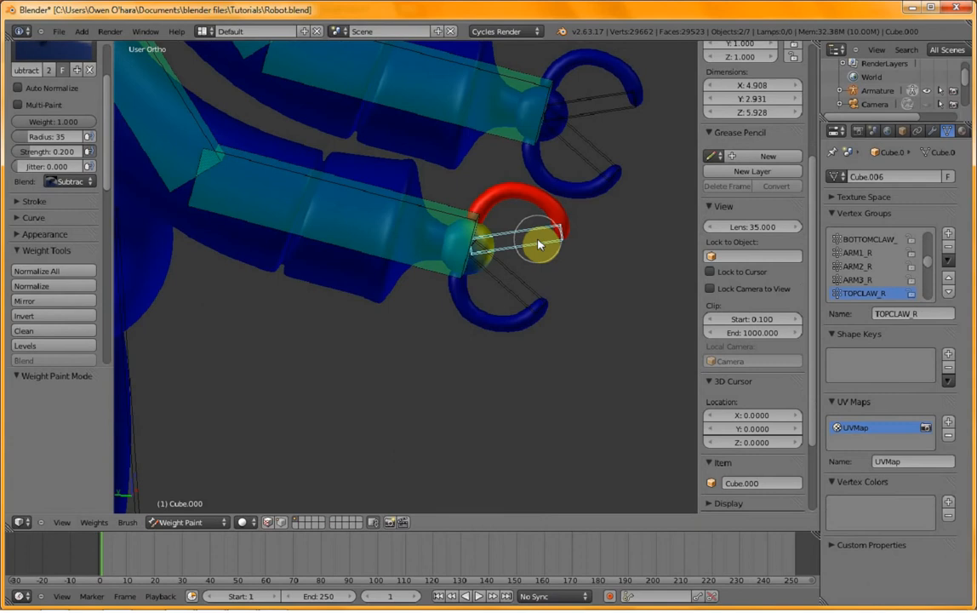
key("Tab")
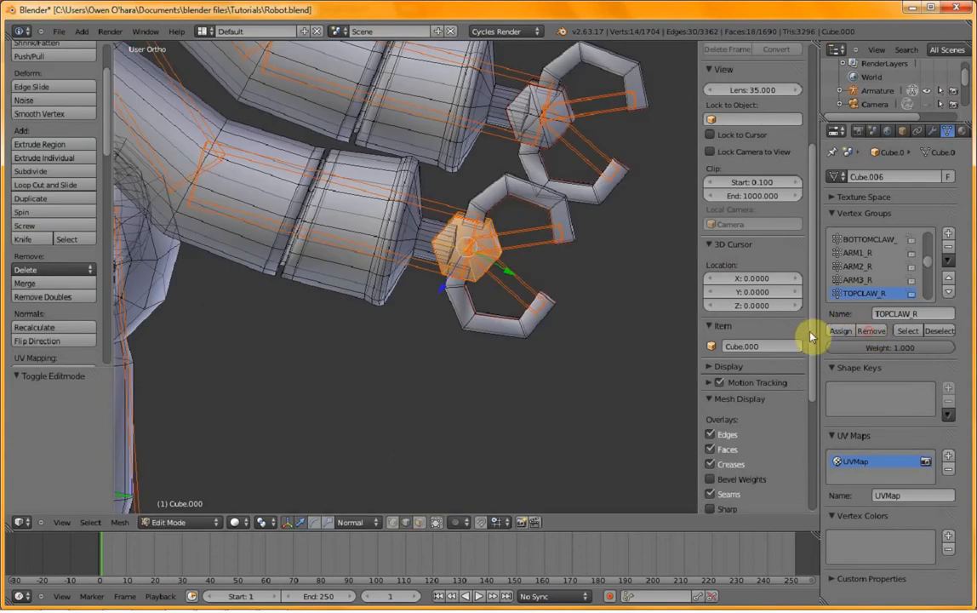
scroll(504, 331, "down", 4)
key("Tab")
- Select the LEG1_R bone and examine its weights on the right thigh and hip
scroll(417, 335, "down", 3)
mouse_move(428, 348)
middle_mouse_down()
mouse_move(271, 384)
mouse_move(376, 324)
middle_mouse_up()
scroll(280, 374, "down", 3)
scroll(277, 366, "up", 3)
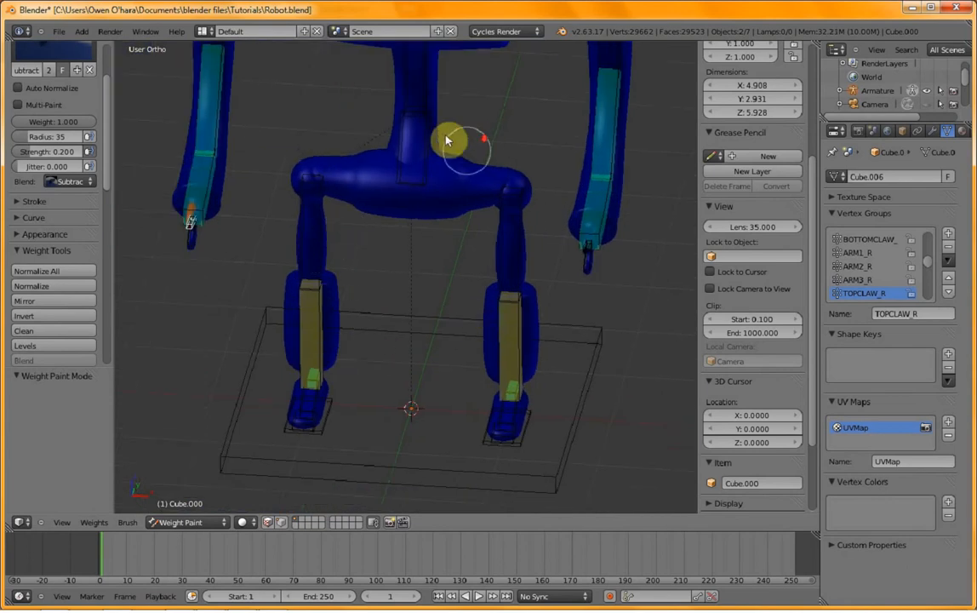
scroll(435, 137, "down", 1)
right_click(329, 258)
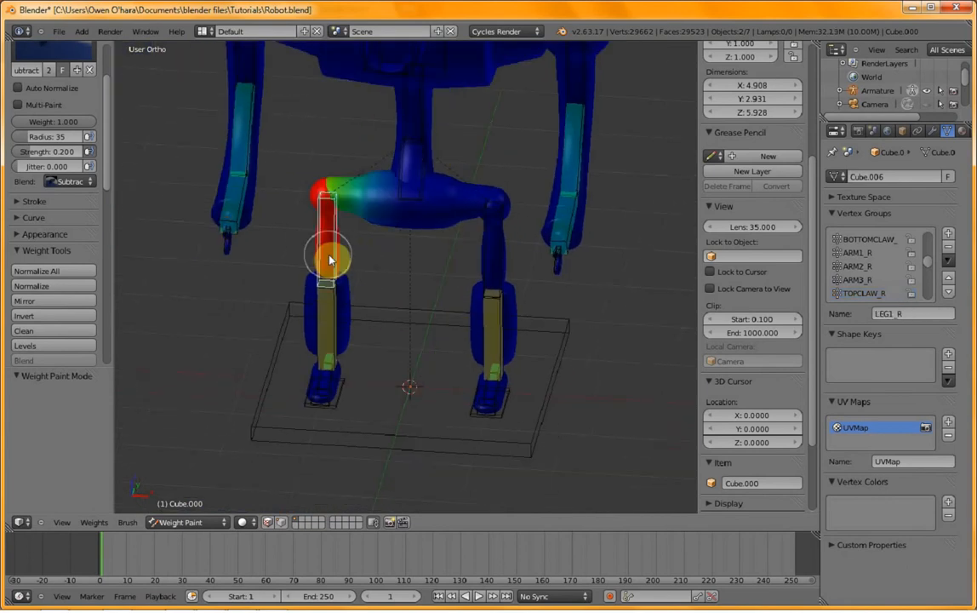
scroll(330, 260, "up", 3)
middle_click_drag(303, 300, 371, 315)
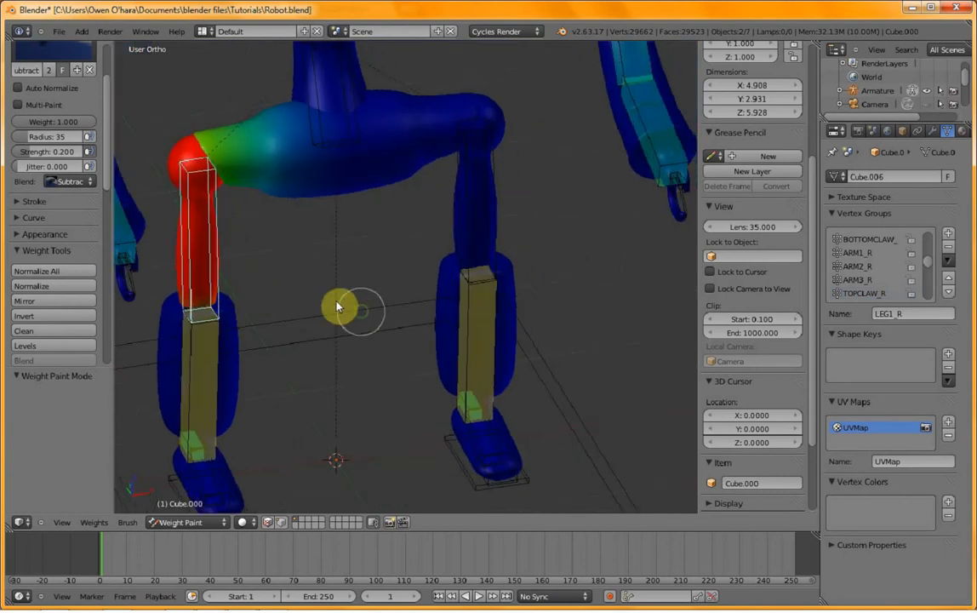
middle_click_drag(272, 321, 377, 320)
- In the right side view, deselect the mesh and add a horizontal loop cut around the near foot, slid down close to the sole
key("KP_3")
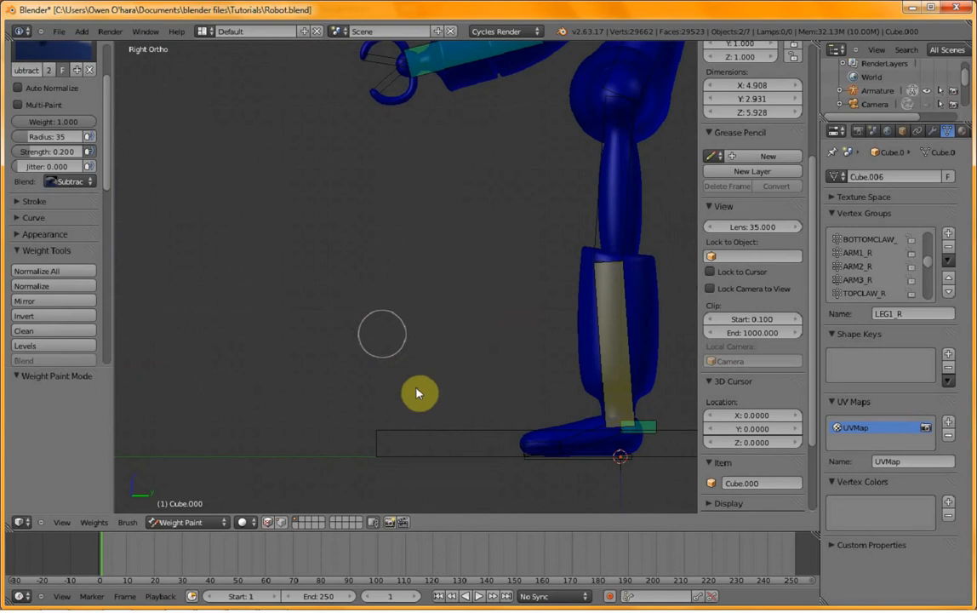
scroll(502, 381, "up", 6)
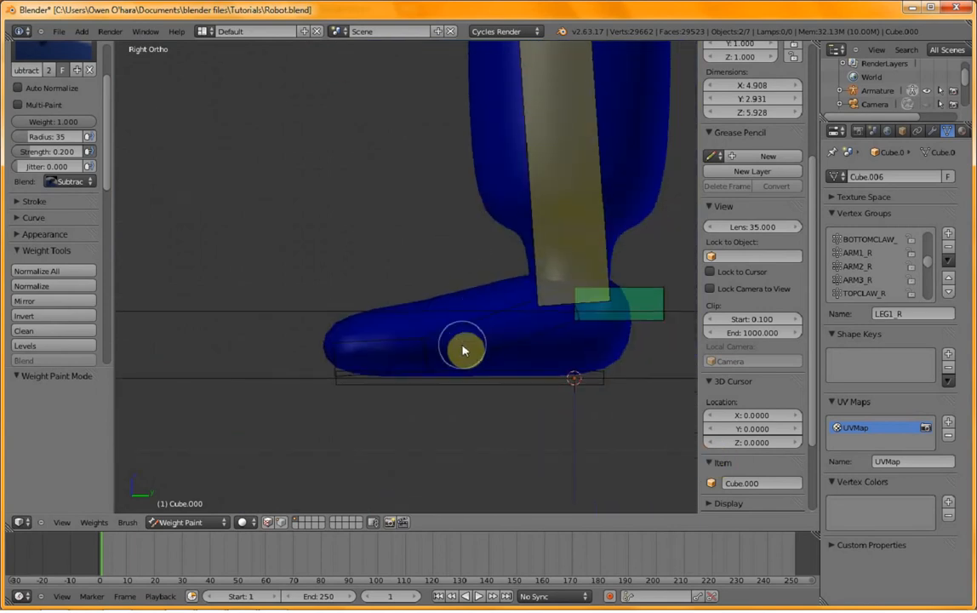
key("Tab")
key("Tab")
key("Tab")
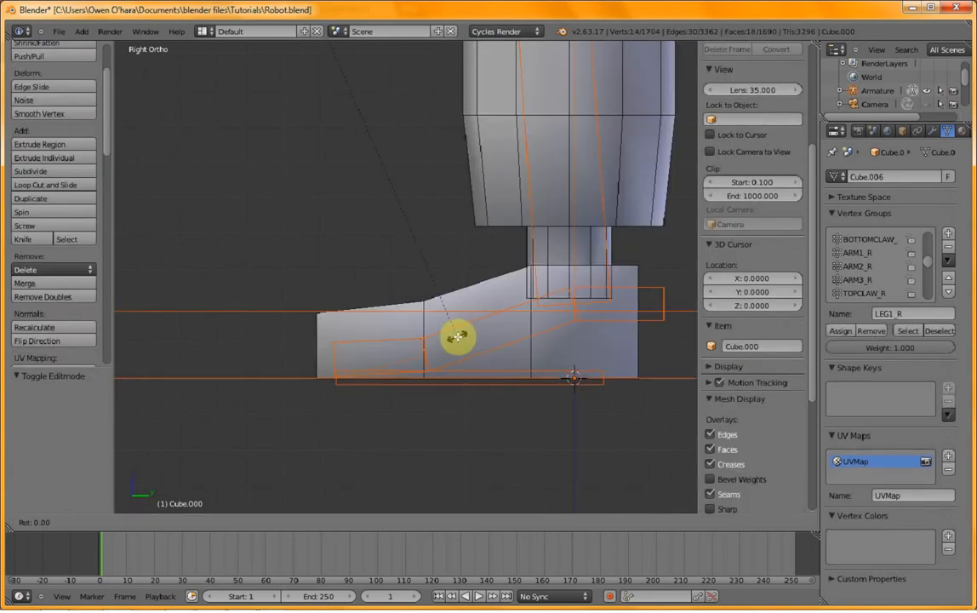
key("a")
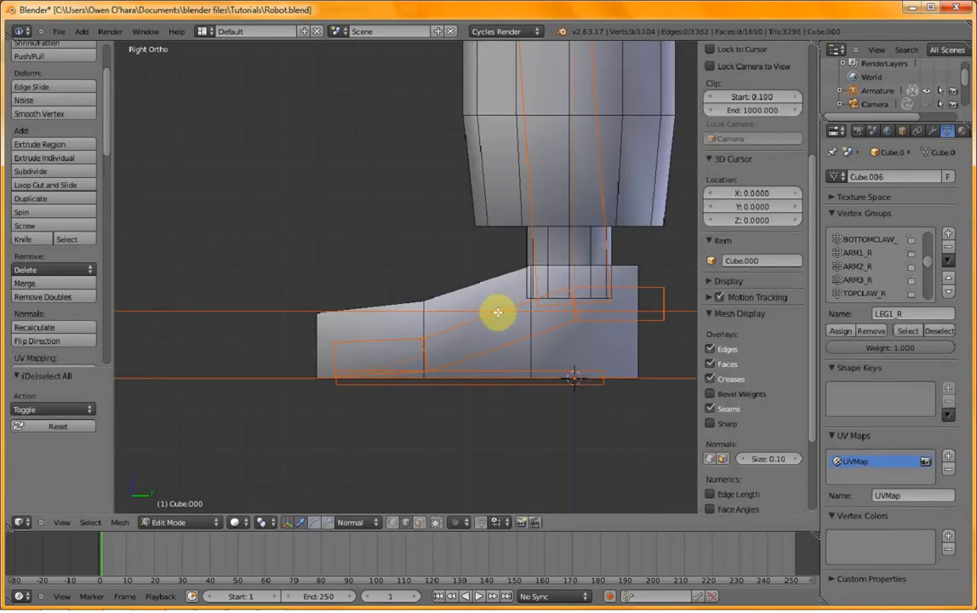
key("ctrl+r")
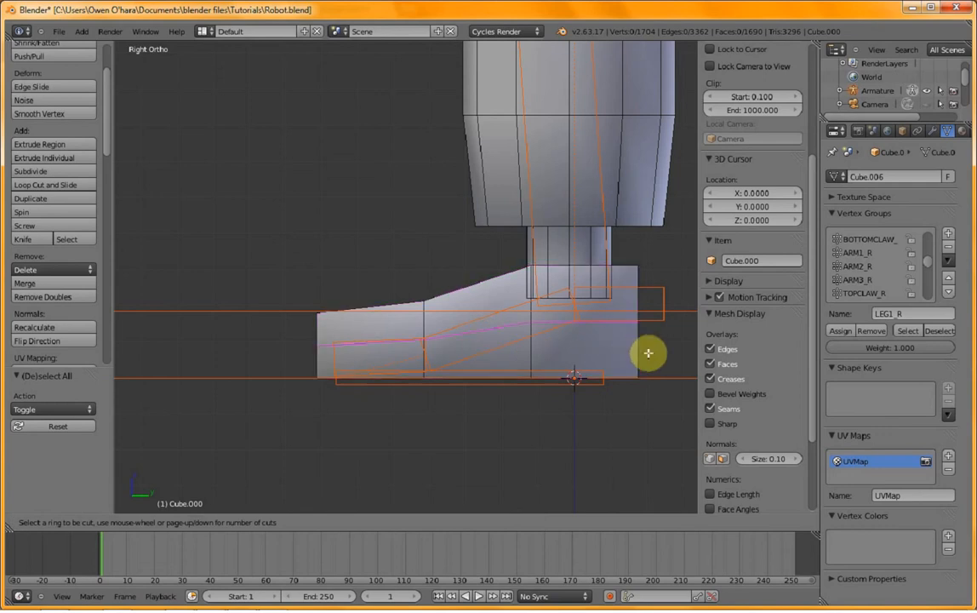
left_click(427, 350)
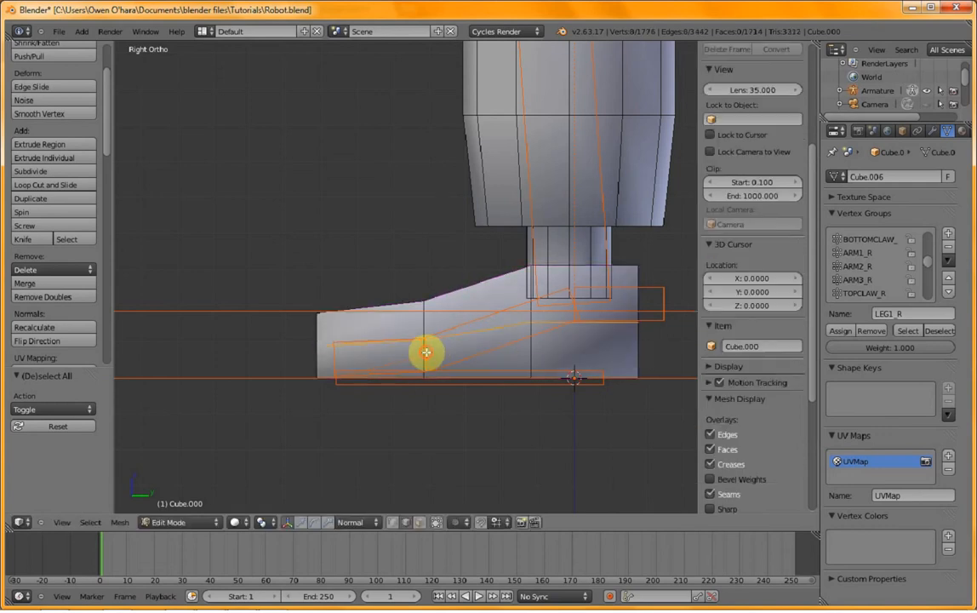
left_click(428, 396)
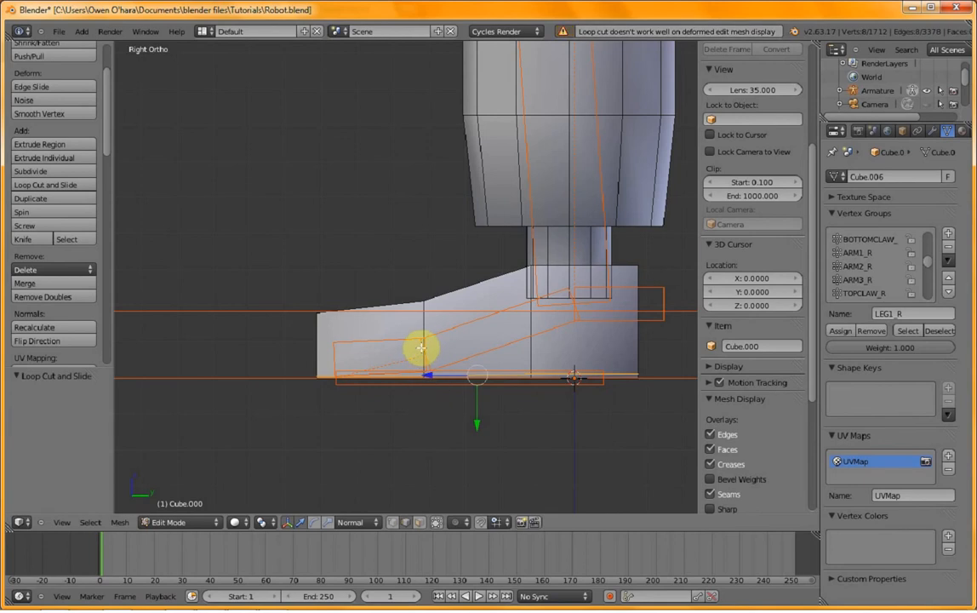
- Add a second horizontal loop cut around the near foot at about mid-height and check the smoothed shape in Weight Paint mode
key("ctrl+r")
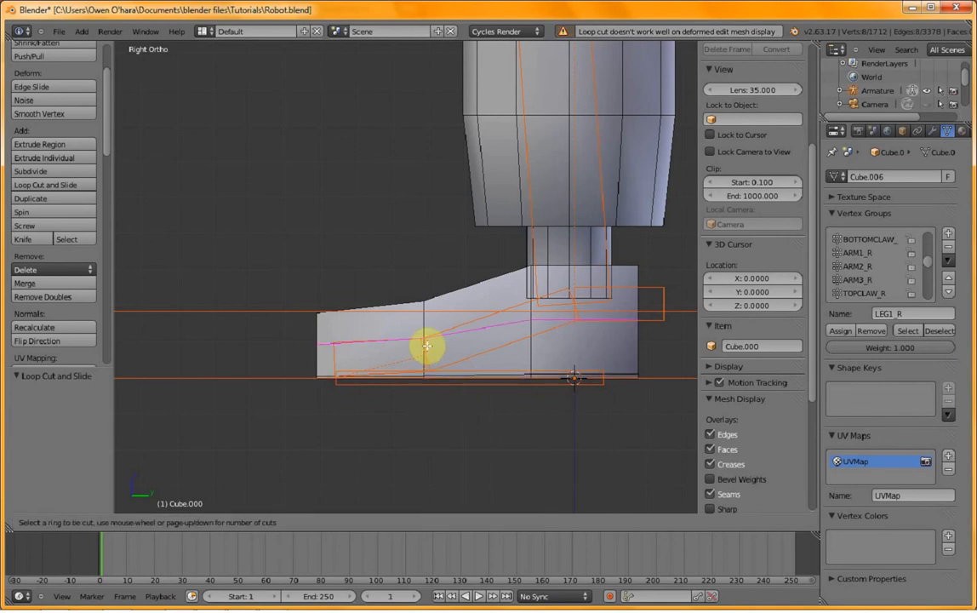
left_click(427, 345)
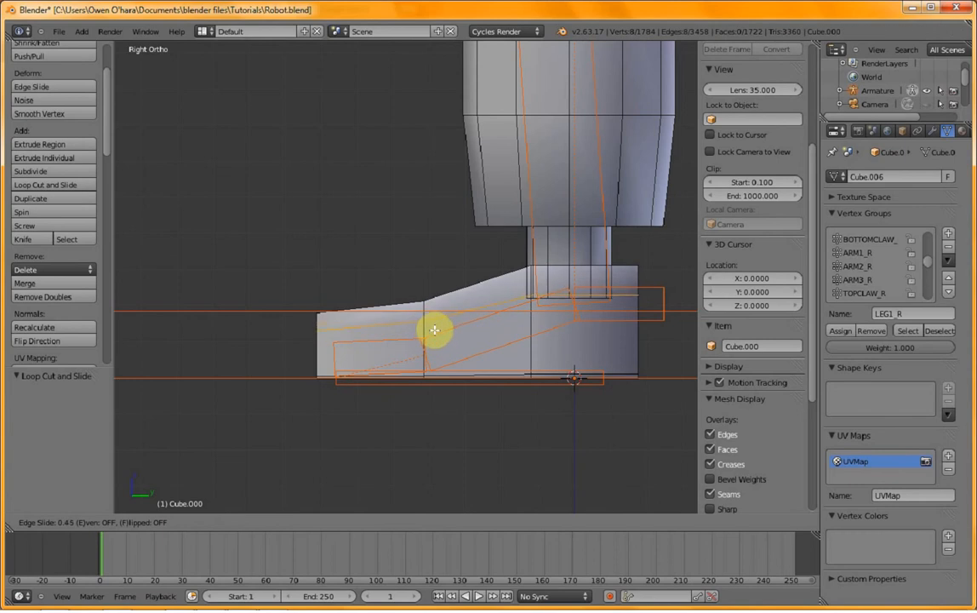
left_click(435, 330)
key("ctrl+Tab")
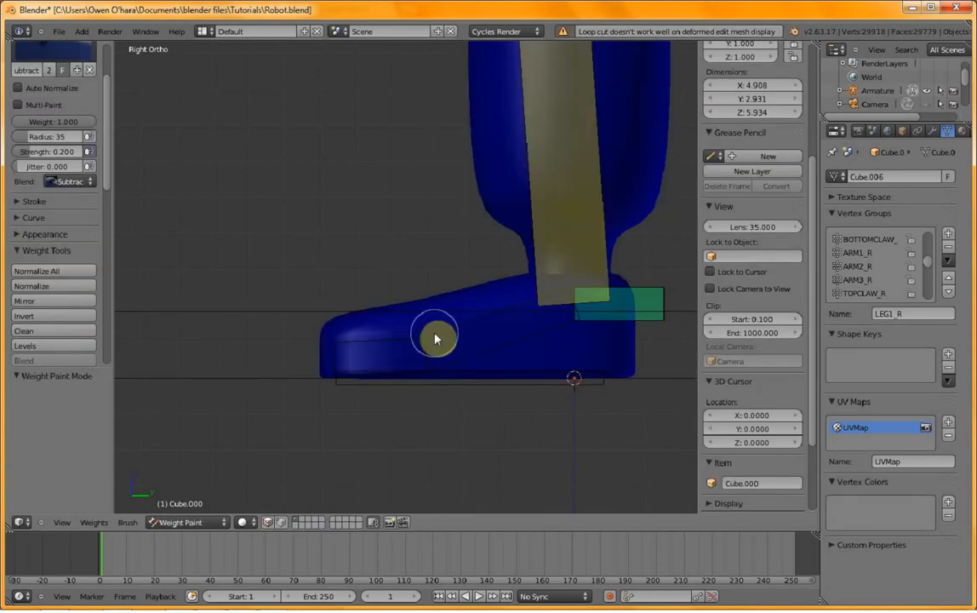
key("ctrl+Tab")
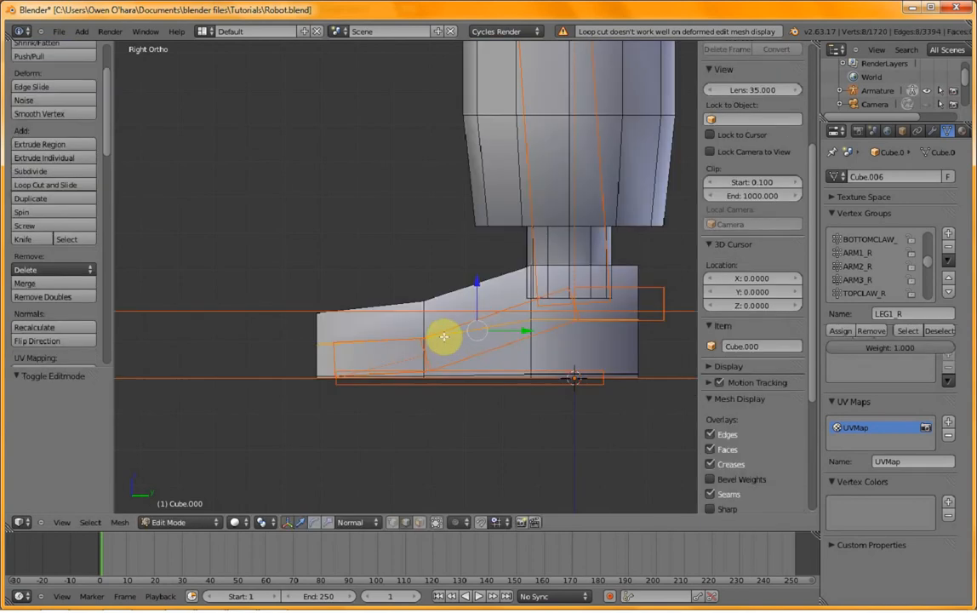
- Add a lengthwise loop cut along the near foot and a crosswise one through the toe section, slid about 0.71 toward the toe joint
key("ctrl+r")
left_click(407, 339)
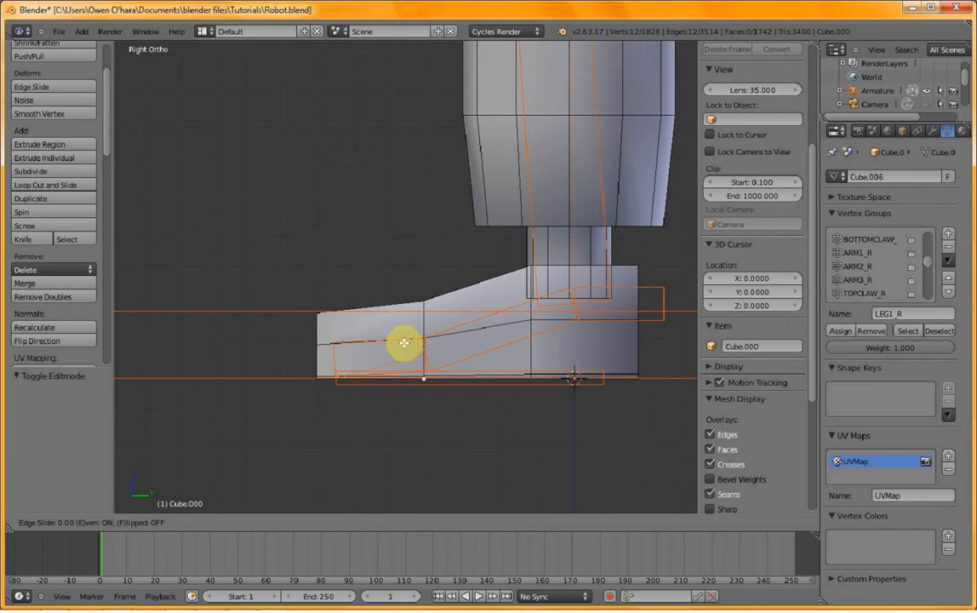
left_click(416, 344)
key("ctrl+r")
left_click(396, 343)
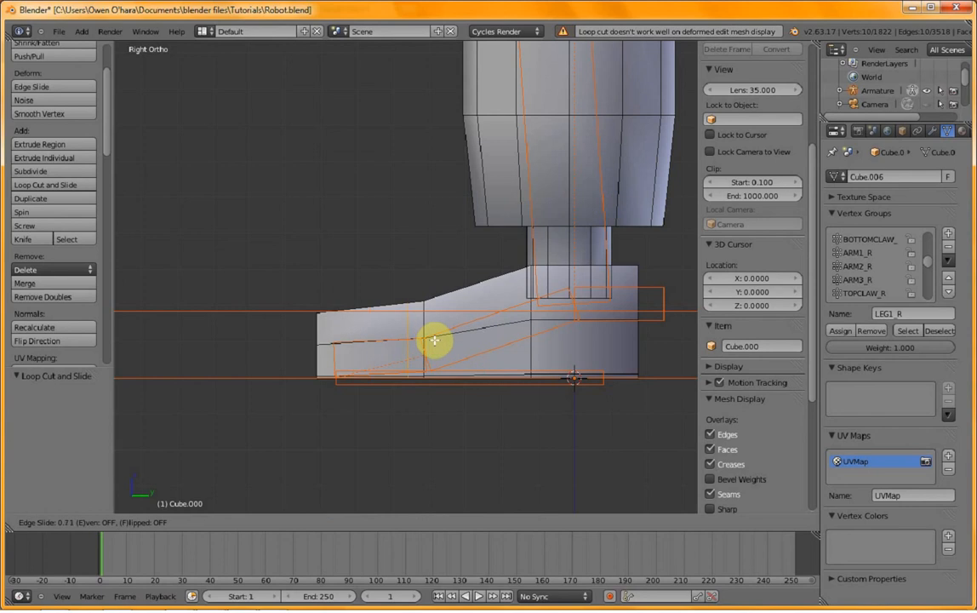
left_click(434, 340)
key("Tab")
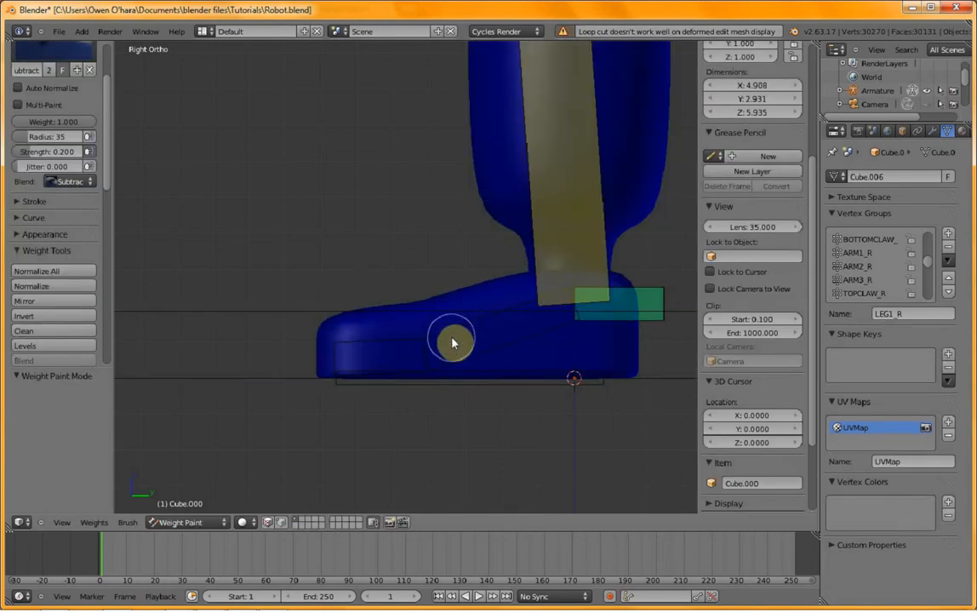
- Select Bone.014, the flat bone under the near foot, and remove the whole mesh from its vertex group
right_click(453, 336)
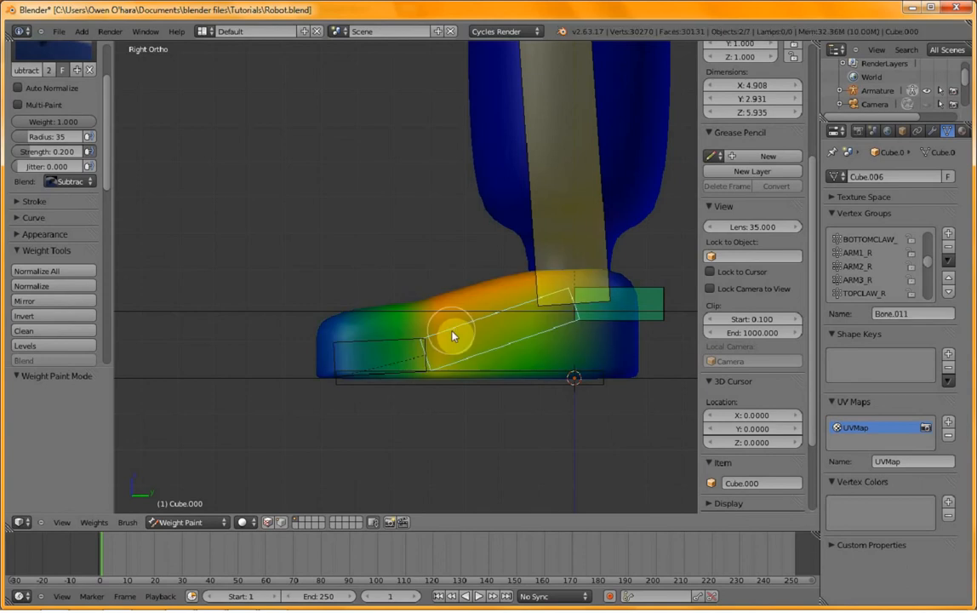
right_click(464, 382)
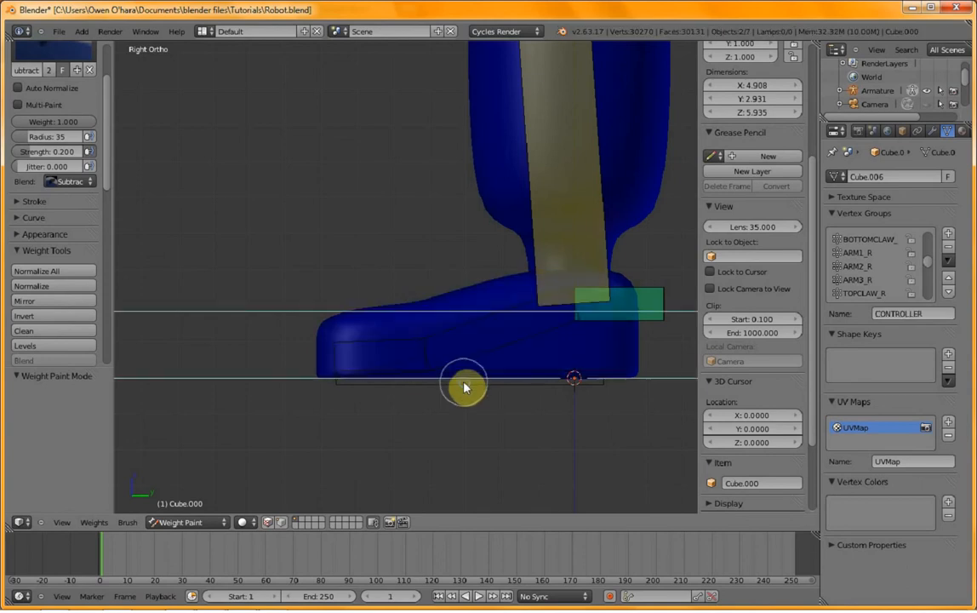
right_click(463, 382)
middle_click_drag(462, 371, 465, 376)
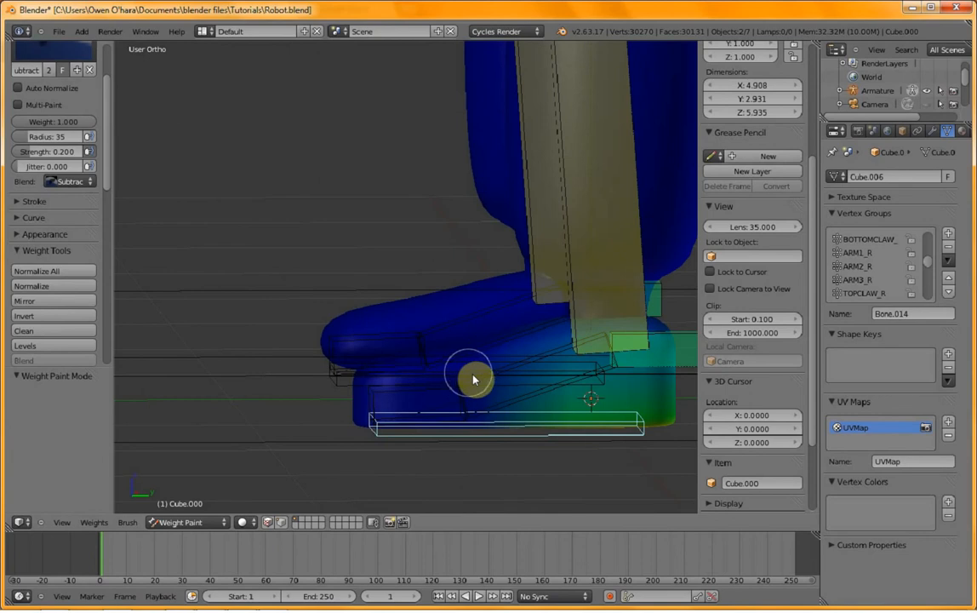
key("Tab")
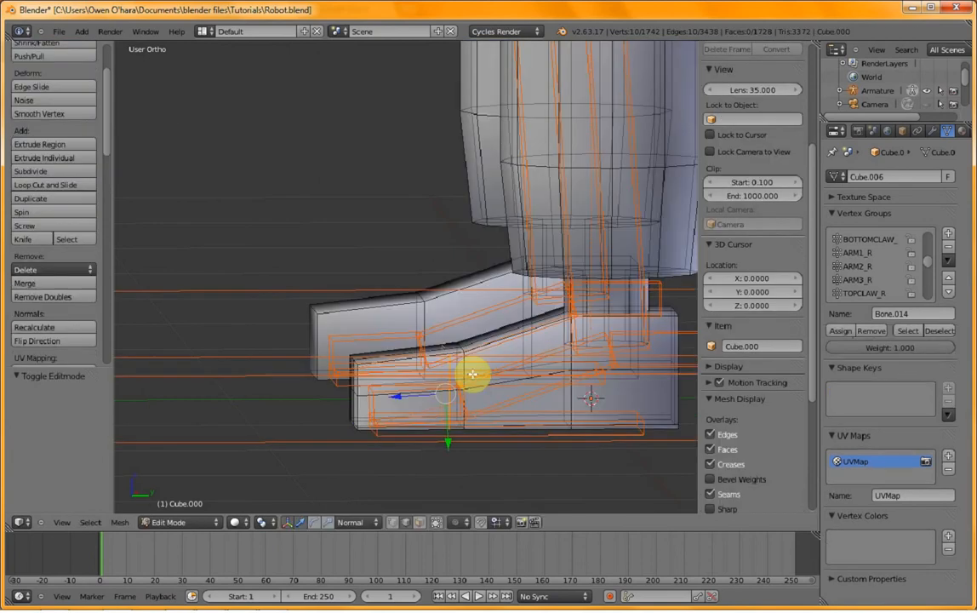
key("a")
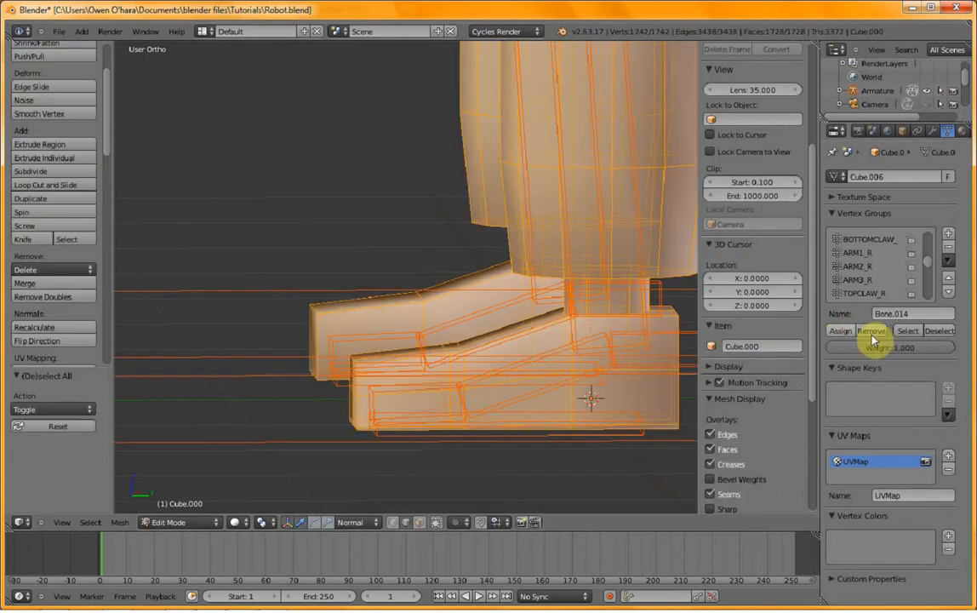
key("Tab")
- Select Bone.015, the heel bone behind the near ankle, and remove the whole mesh from its vertex group
right_click(675, 365)
key("Tab")
left_click(869, 332)
key("Tab")
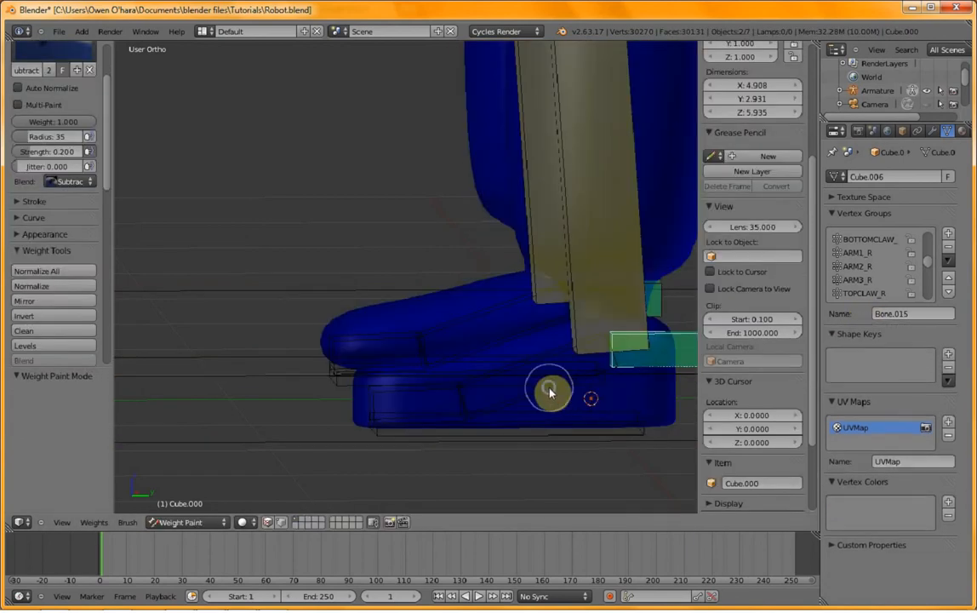
- Select the near foot's main bone, switch the robot mesh to Edit Mode and clear the mesh selection
right_click(550, 391)
key("Tab")
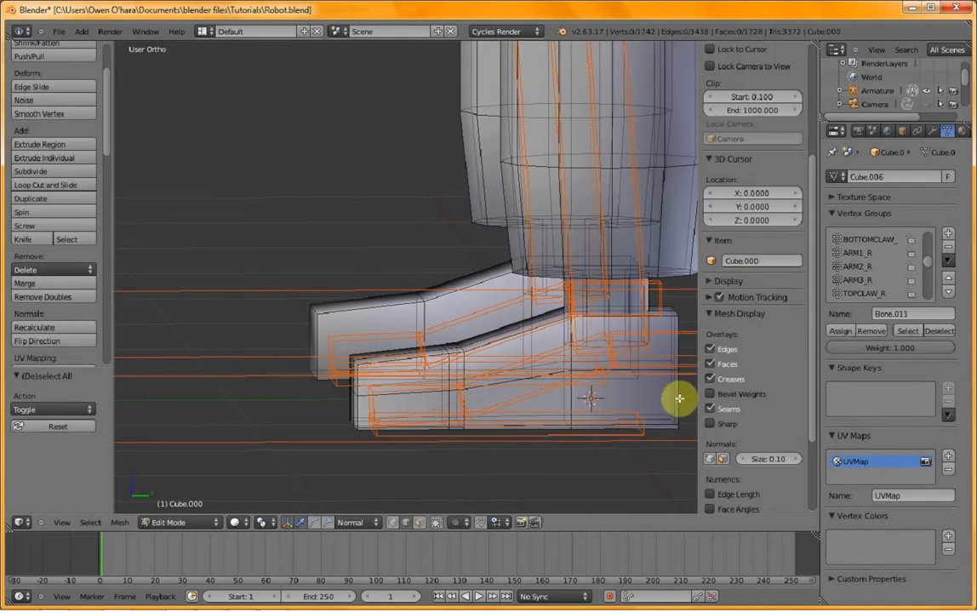
key("l")
key("KP_3")
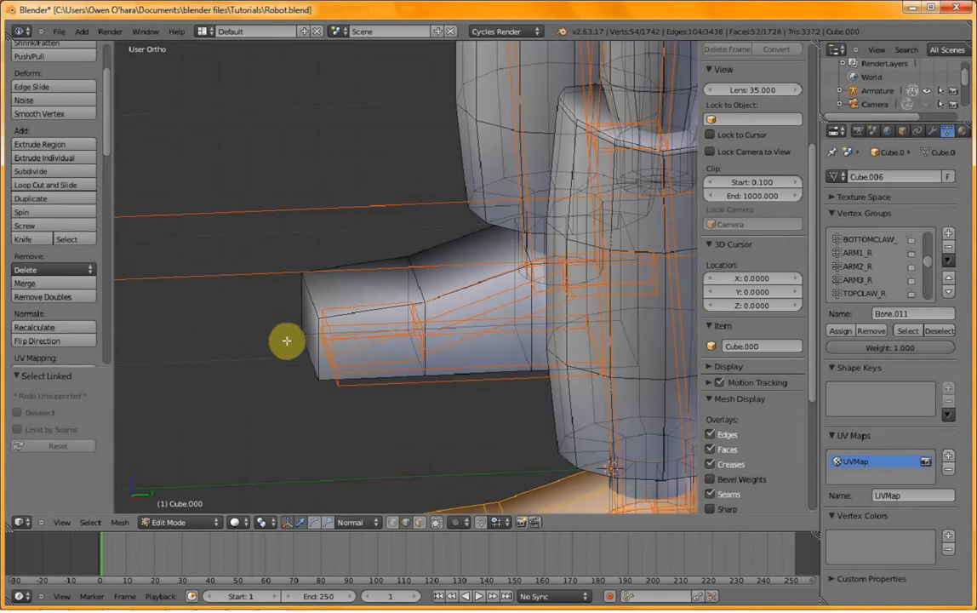
key("z")
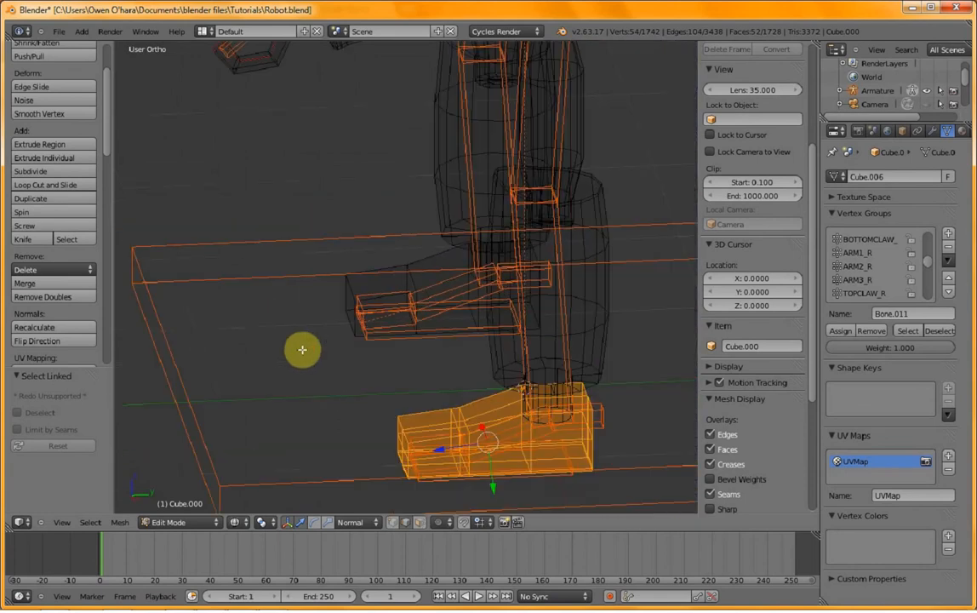
key("z")
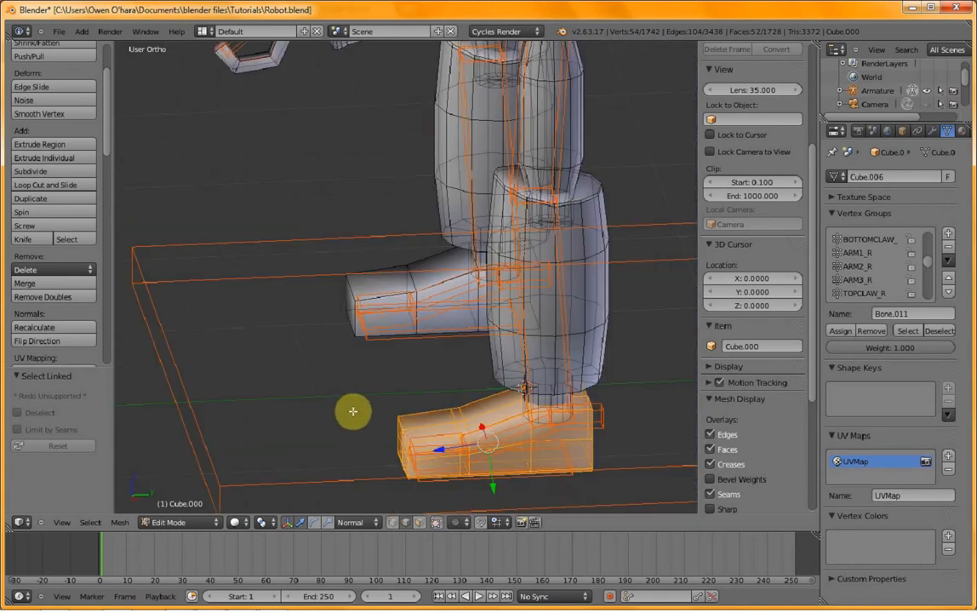
key("a")
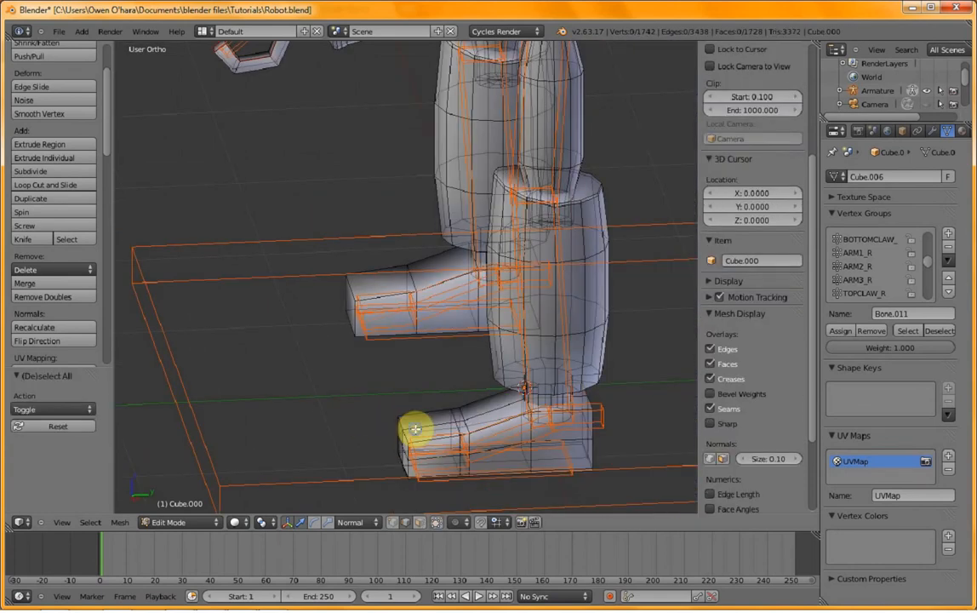
- Delete the lengthwise edge loop running around the near foot
right_click(416, 429, "alt")
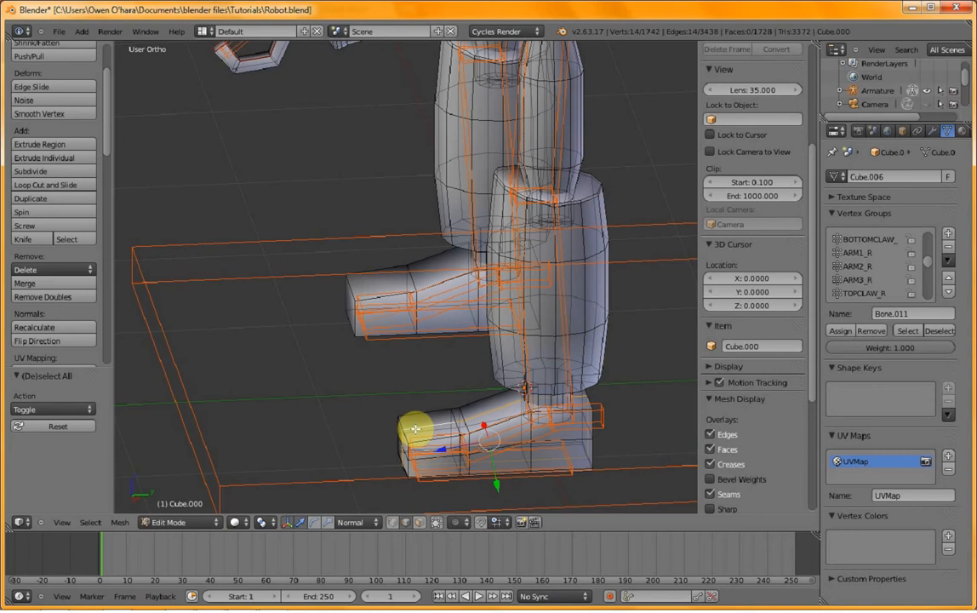
key("w")
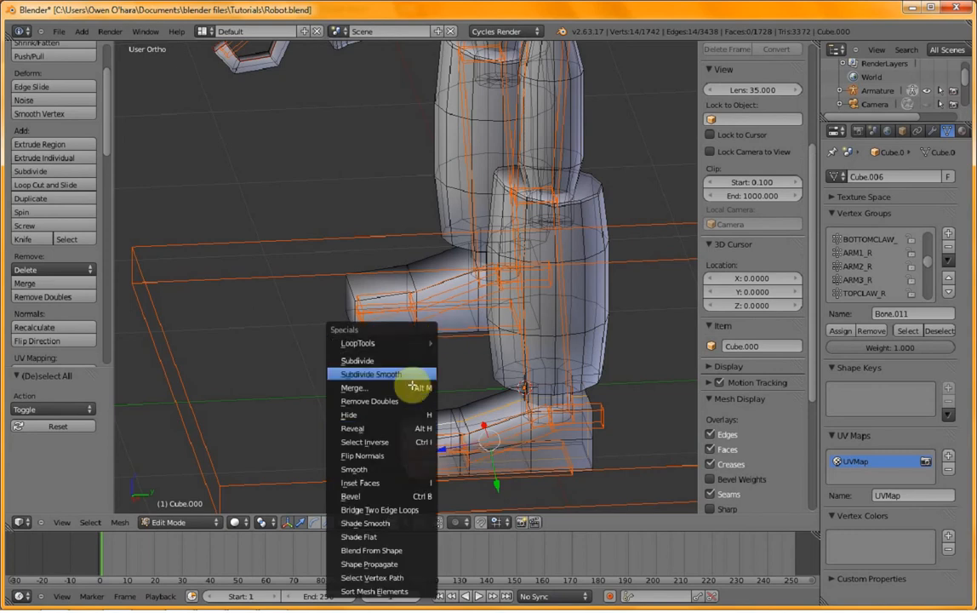
key("Escape")
key("x")
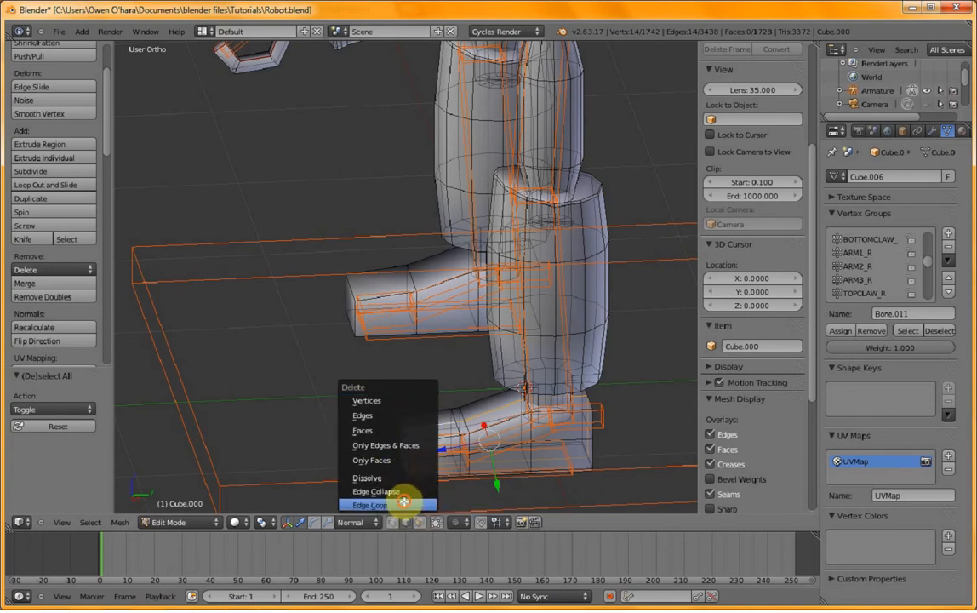
left_click(403, 503)
key("a")
- Add a lengthwise loop cut around the far foot and slide it down close to the sole
middle_click_drag(395, 429, 418, 426)
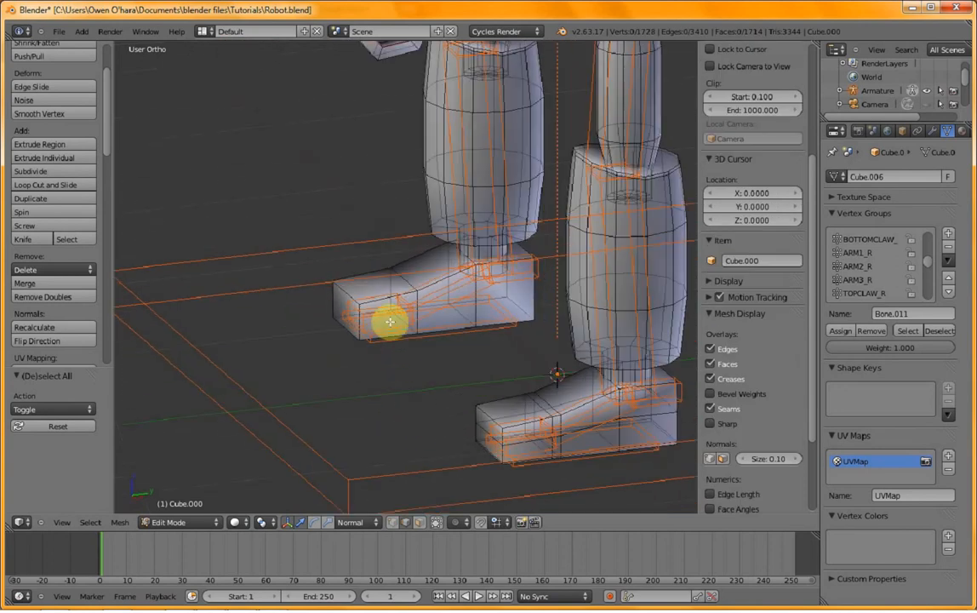
key("ctrl+r")
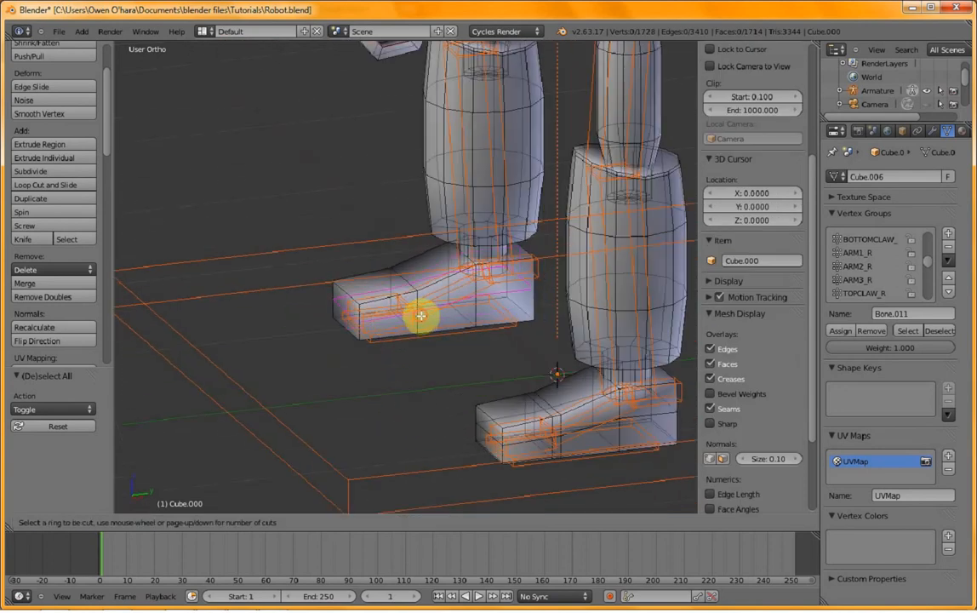
left_click(420, 315)
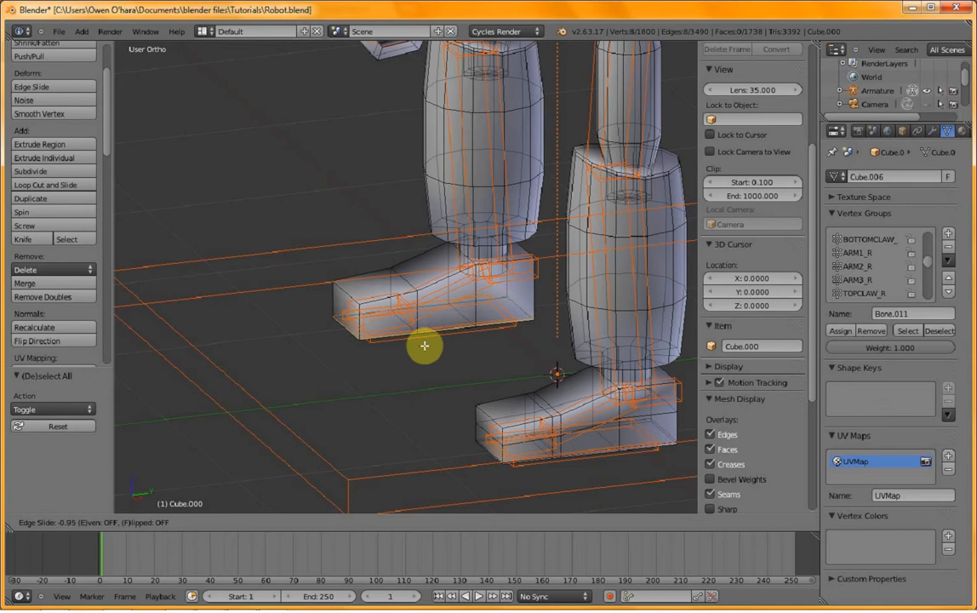
left_click(423, 340)
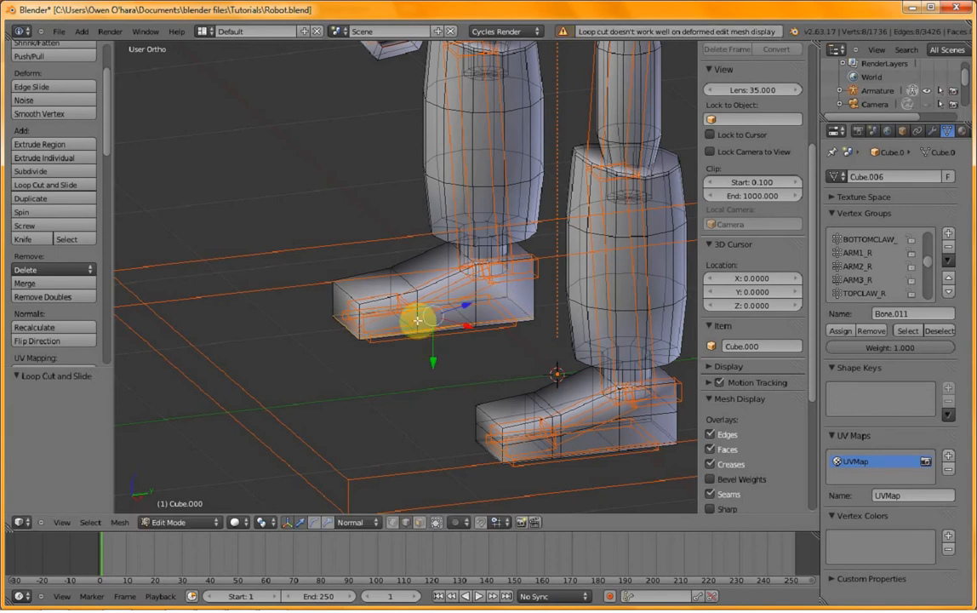
- Add two crosswise loop cuts to the far foot around its toe bend
key("ctrl+r")
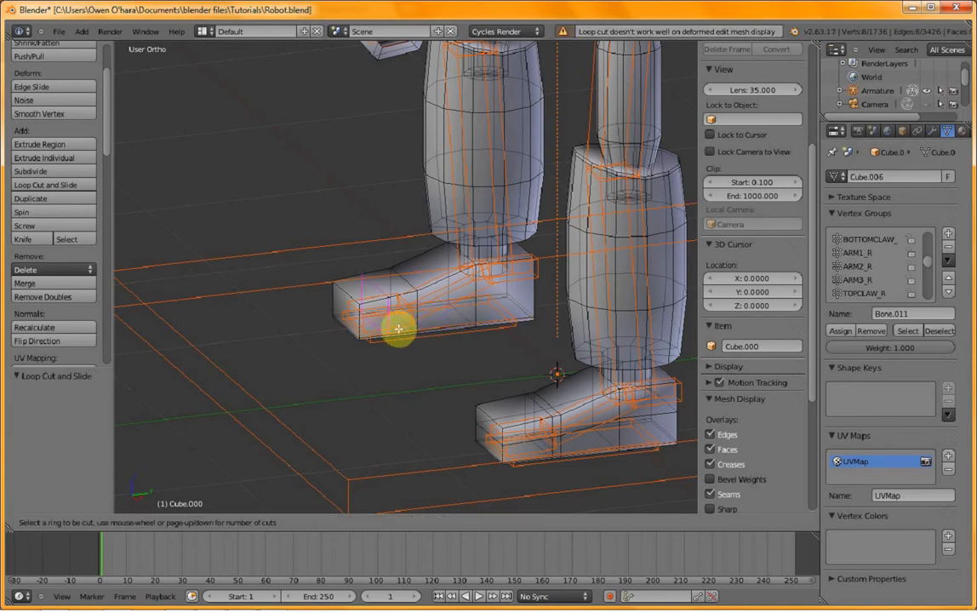
left_click(422, 316)
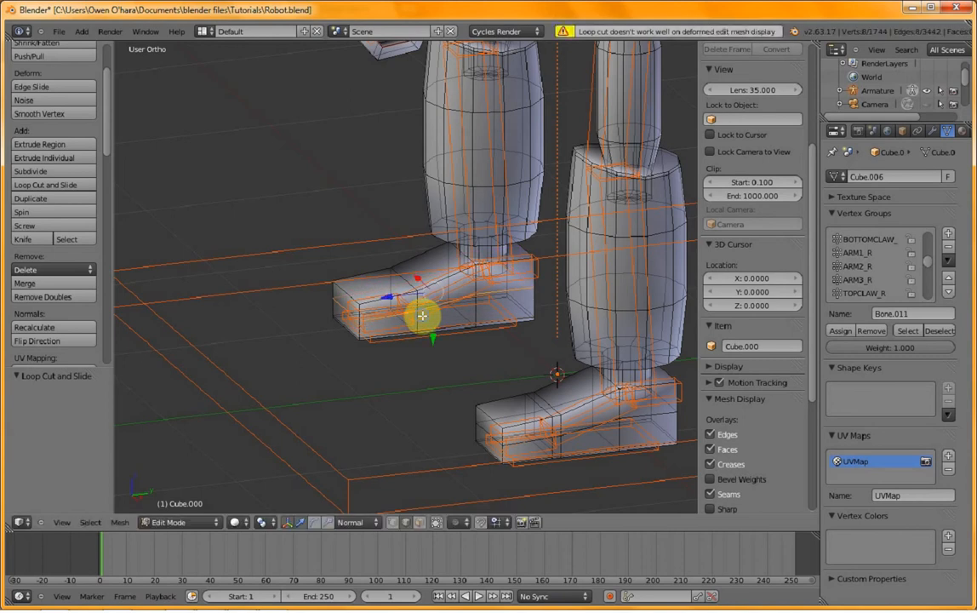
left_click(384, 322)
key("ctrl+r")
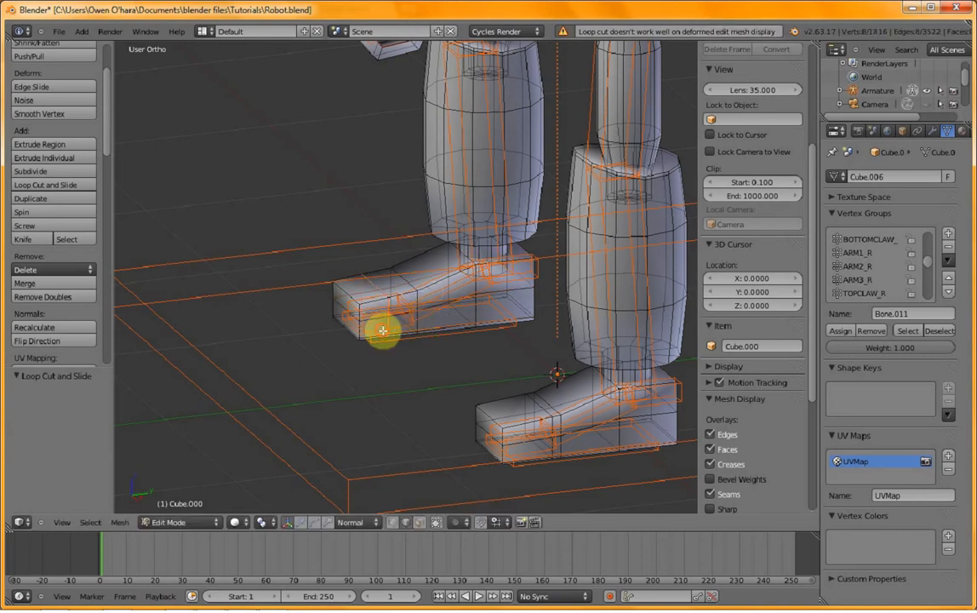
left_click(383, 330)
left_click(403, 330)
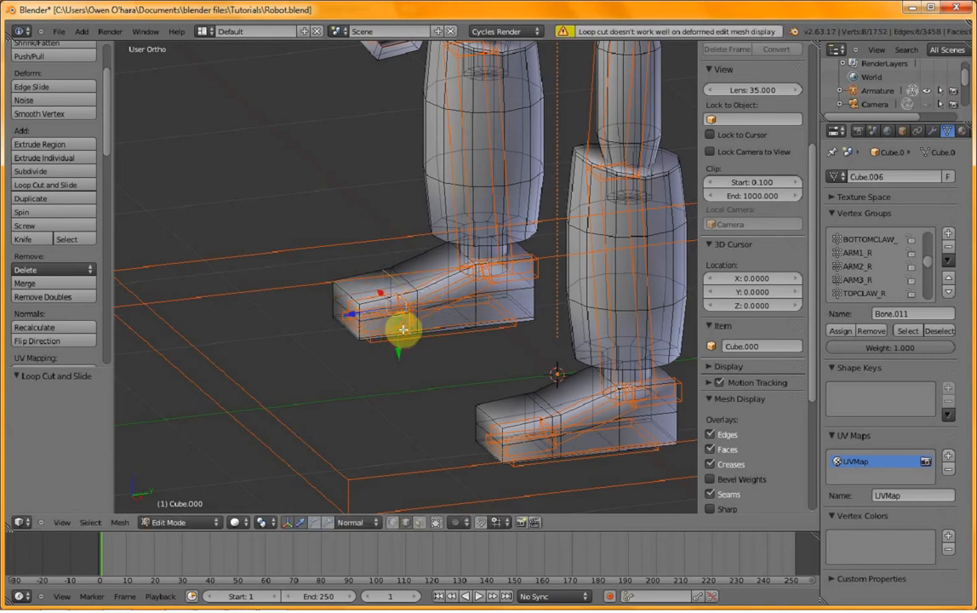
- Examine the edge loops of both feet from an angle and in side view with nothing selected
key("a")
scroll(410, 338, "down", 3)
middle_click_drag(441, 371, 470, 357)
scroll(414, 369, "up", 2)
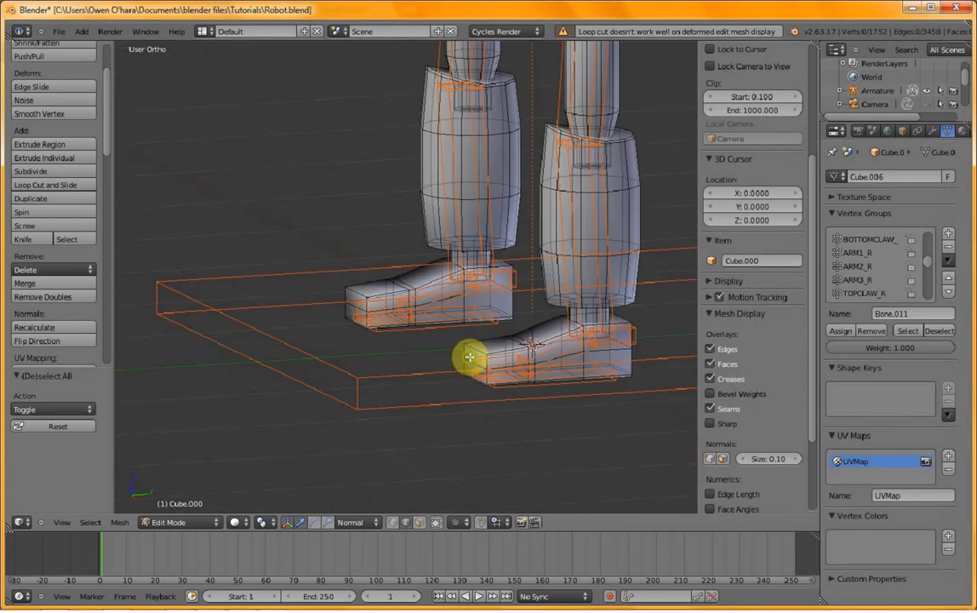
key("KP_3")
scroll(414, 362, "up", 3)
key("a")
key("a")
key("a")
key("a")
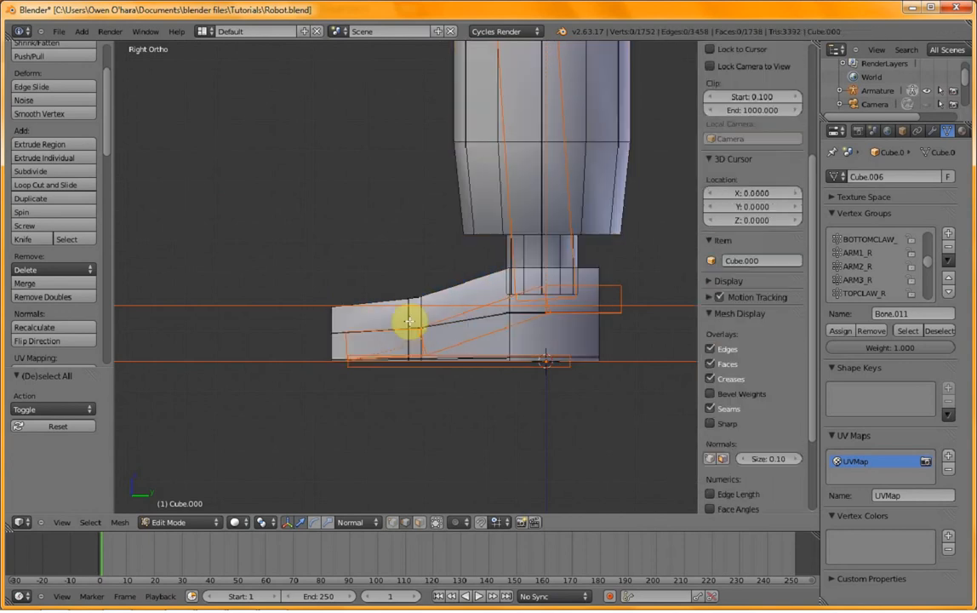
- Select the whole near foot and deselect its toe section with a box selection in side view
middle_click_drag(423, 340, 497, 384)
key("l")
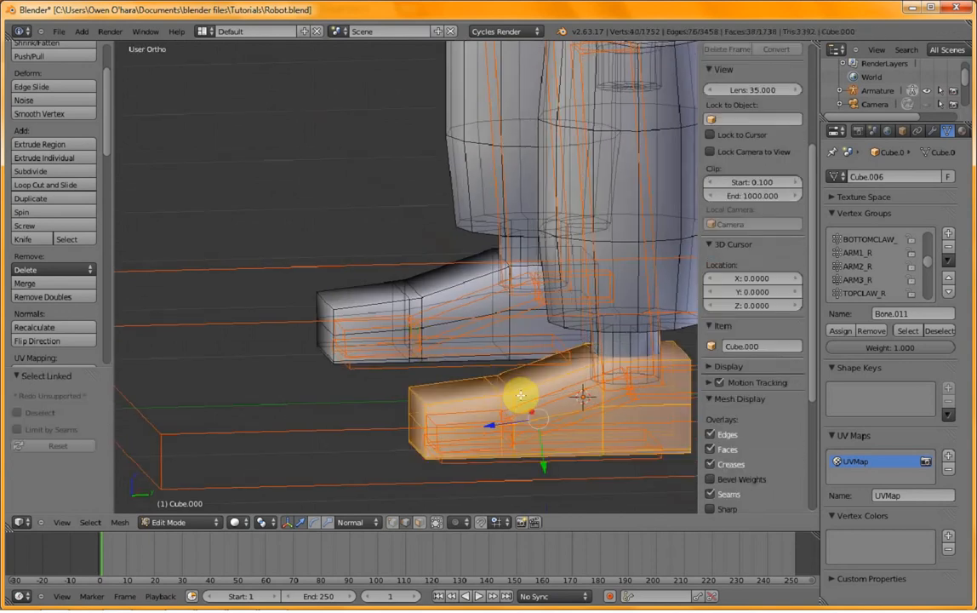
key("KP_3")
key("b")
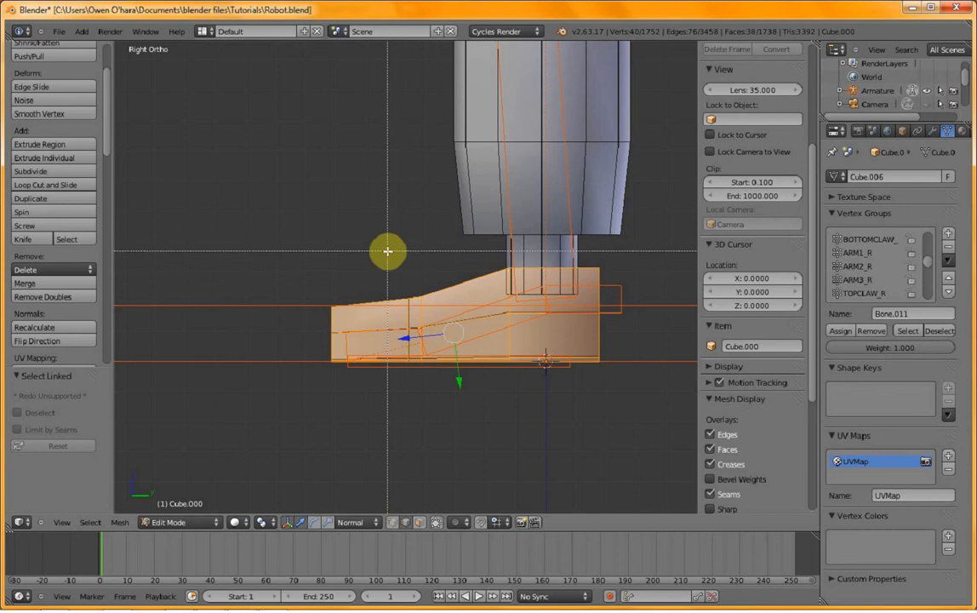
left_click_drag(301, 272, 431, 372)
middle_click_drag(431, 372, 440, 381)
middle_click_drag(265, 389, 291, 414)
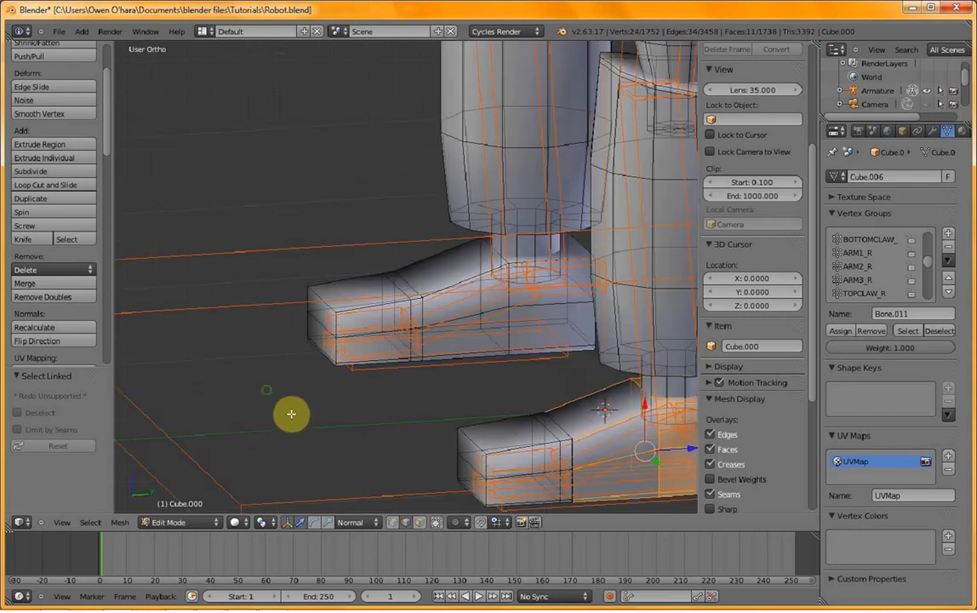
- Switch to vertex selection and deselect the vertices at the toe bend, keeping only the heel block selected
left_click(393, 521)
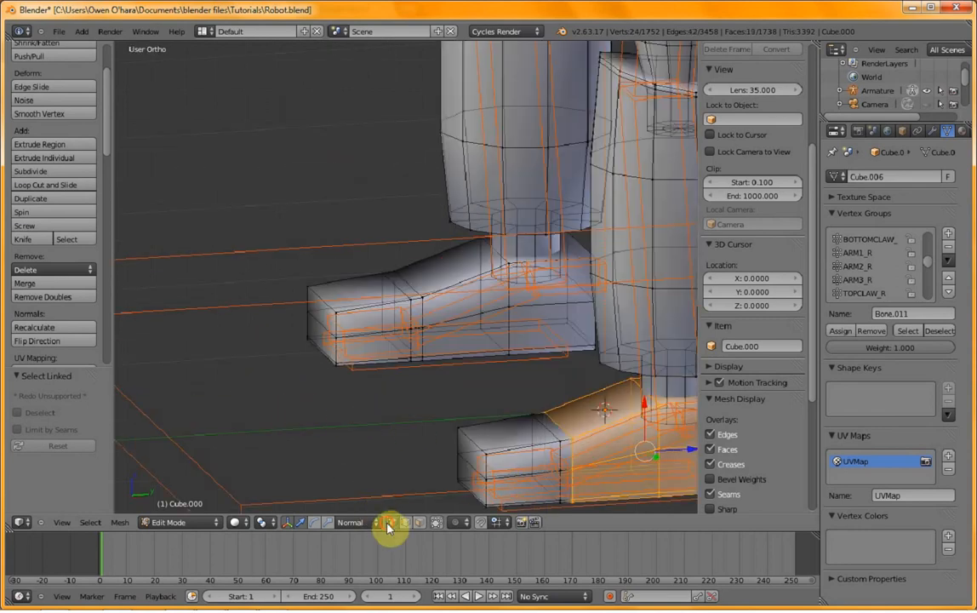
key("KP_3")
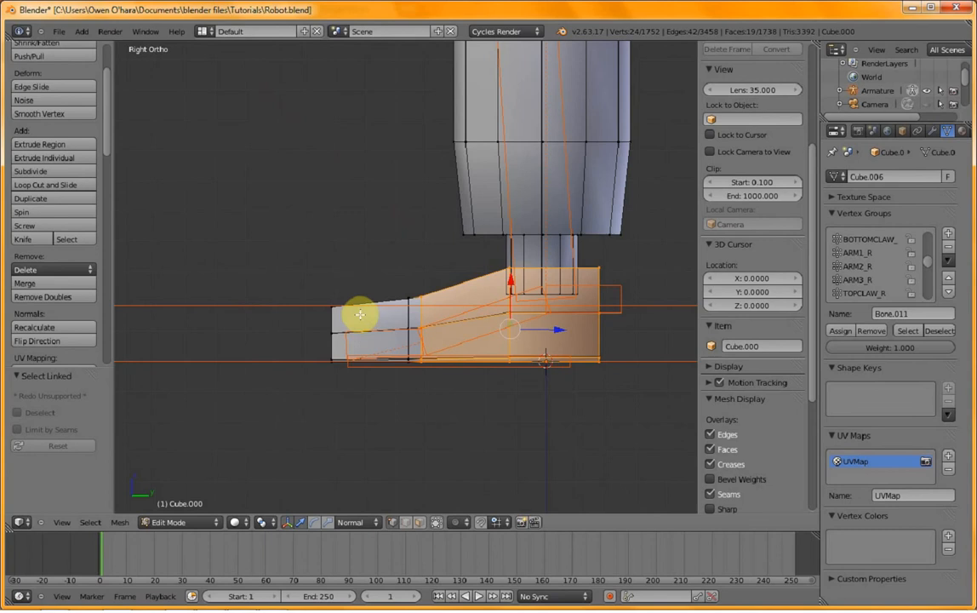
key("b")
middle_click_drag(382, 277, 438, 403)
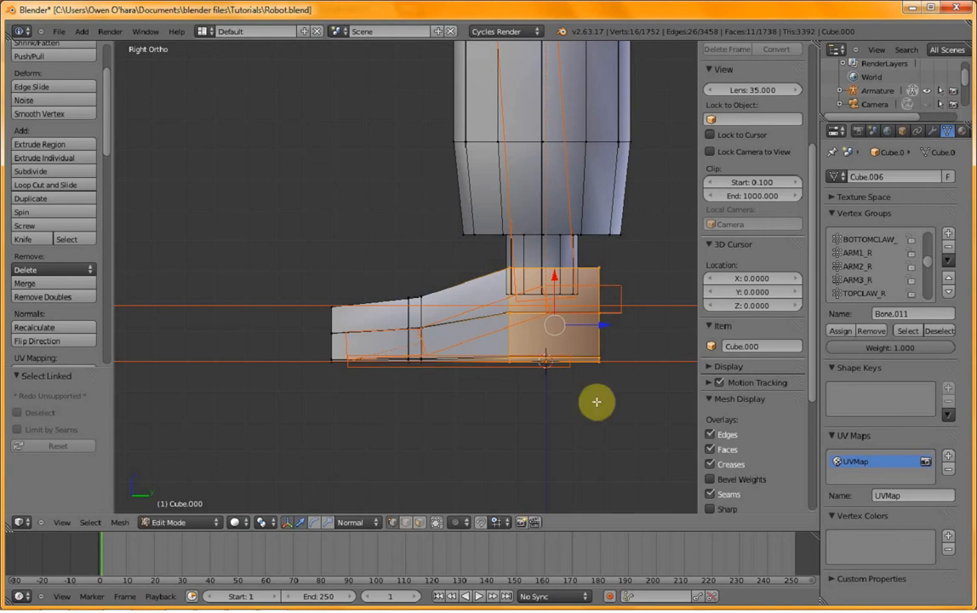
- Assign the heel block to the Bone.011 vertex group at weight 1.000 and check it in Weight Paint mode
left_click(849, 336)
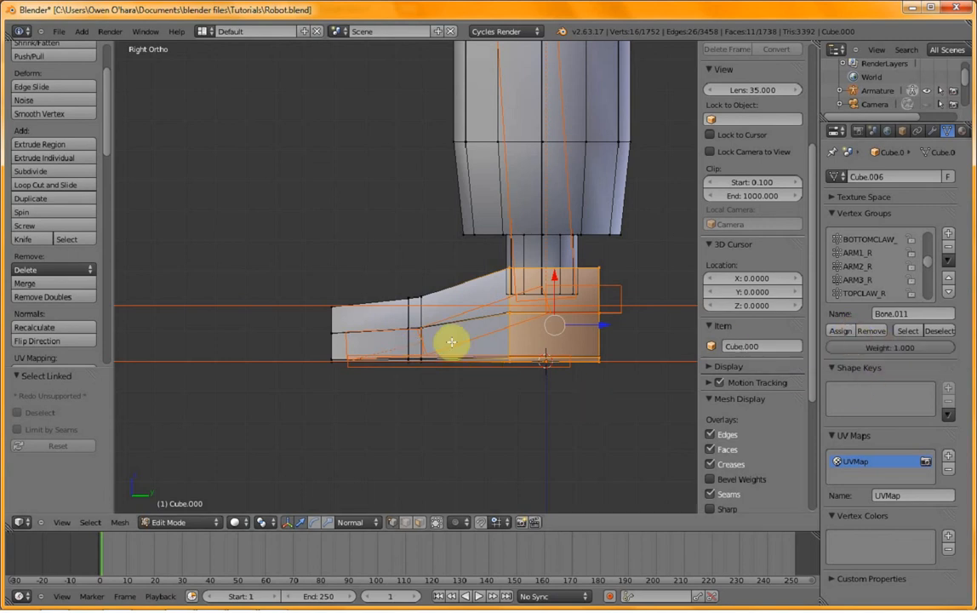
key("Tab")
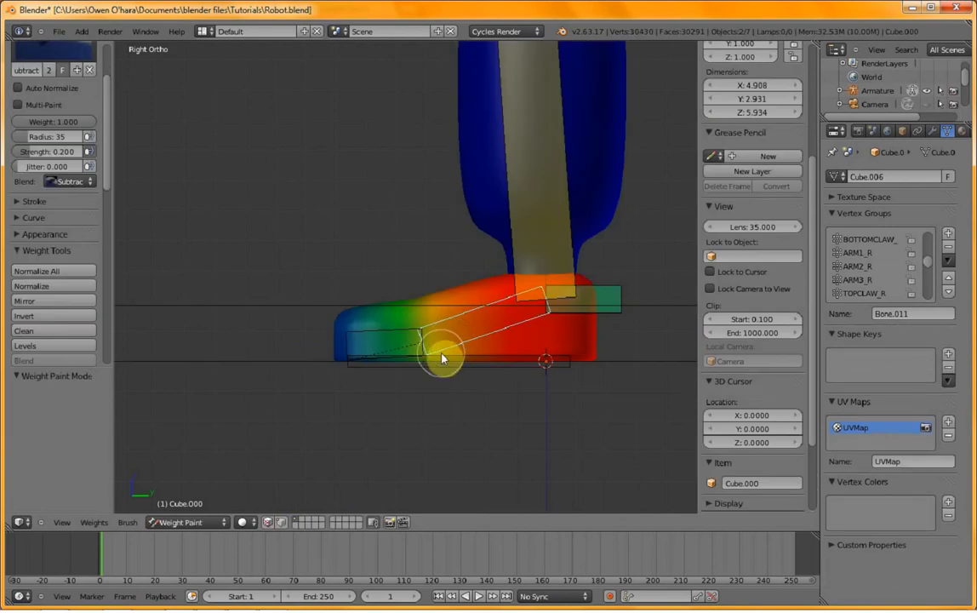
key("Tab")
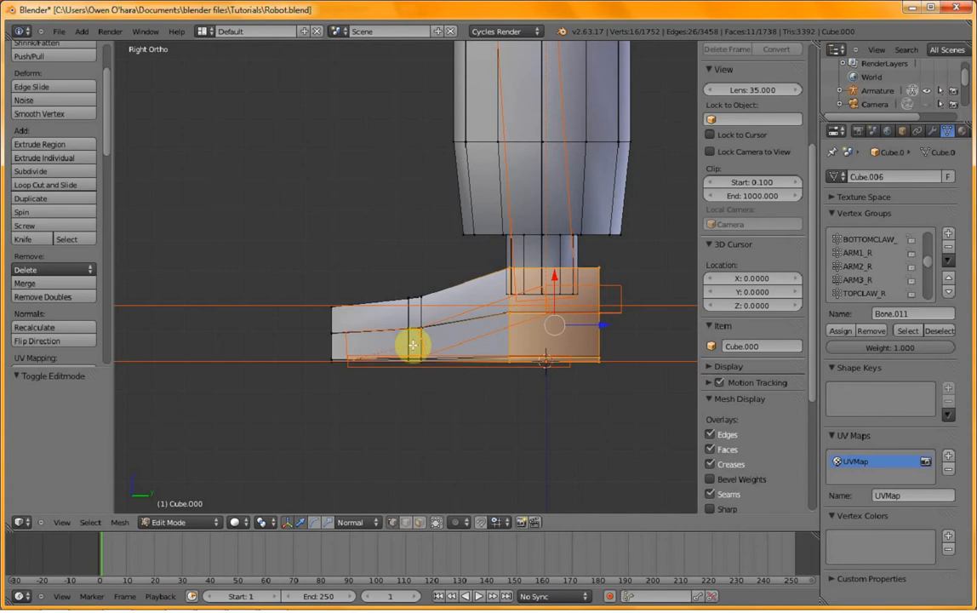
key("a")
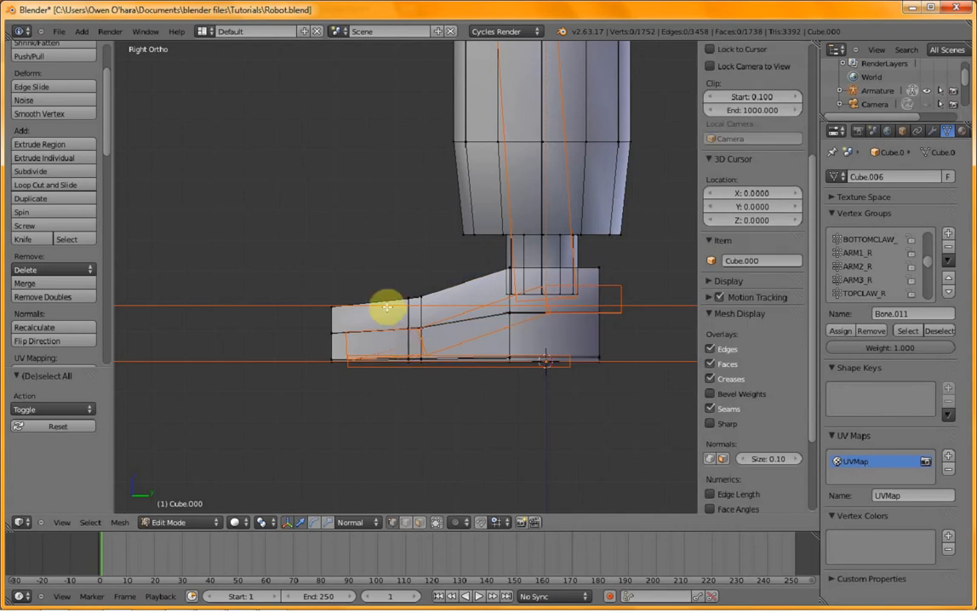
key("ctrl+z")
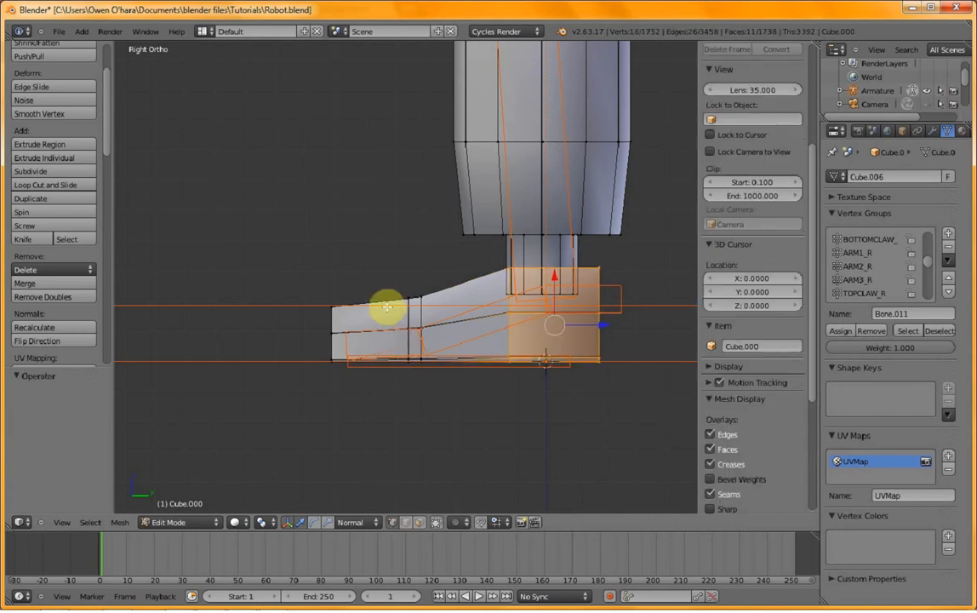
key("ctrl+i")
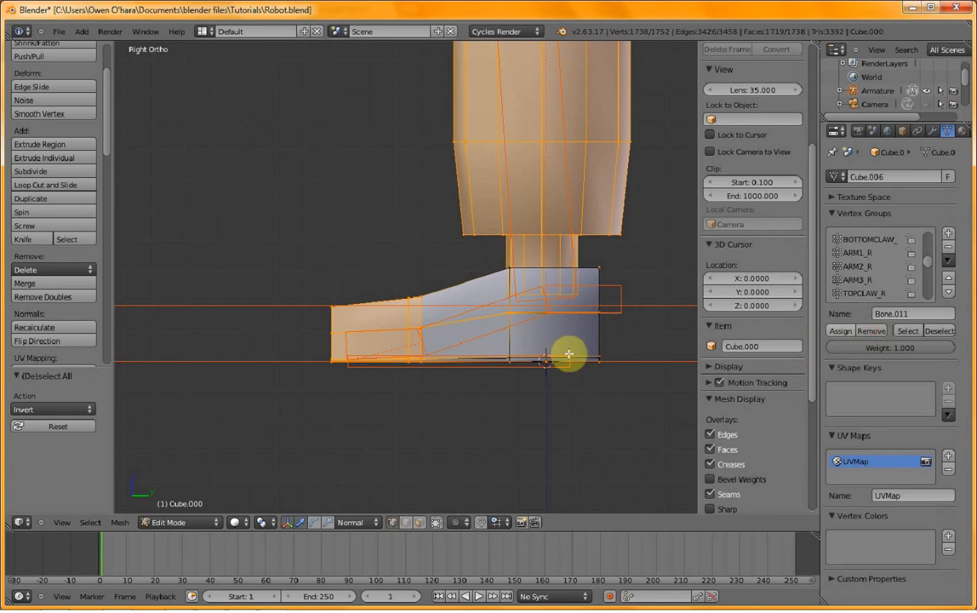
- Select the whole near foot afresh and deselect its heel block in side view, keeping the toe section selected
key("a")
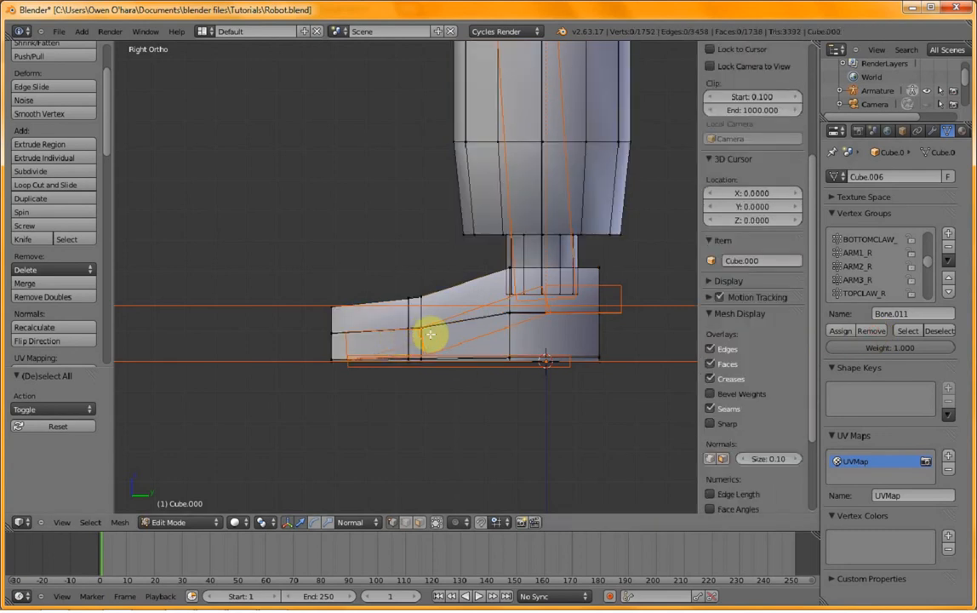
middle_click_drag(406, 338, 427, 383)
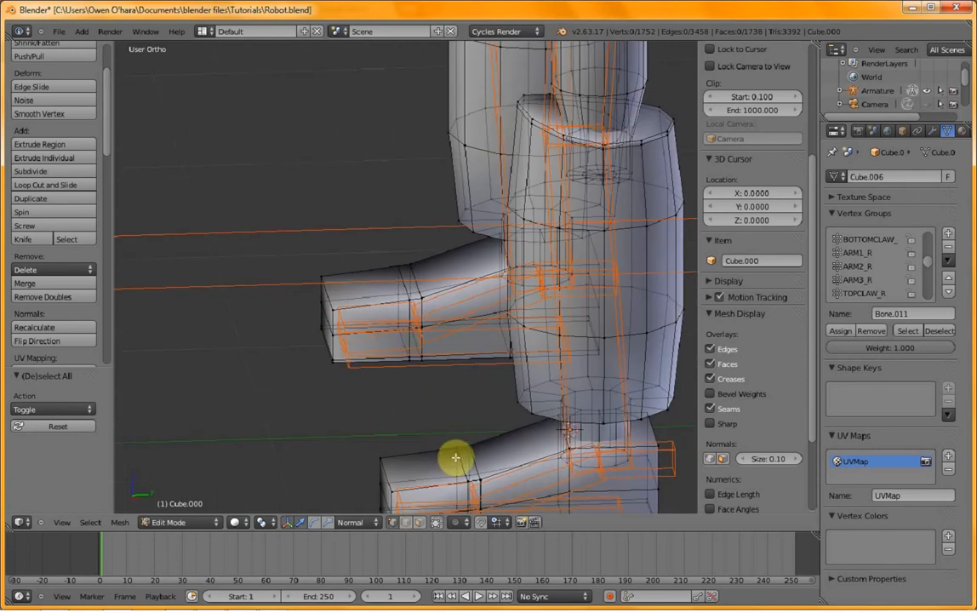
key("l")
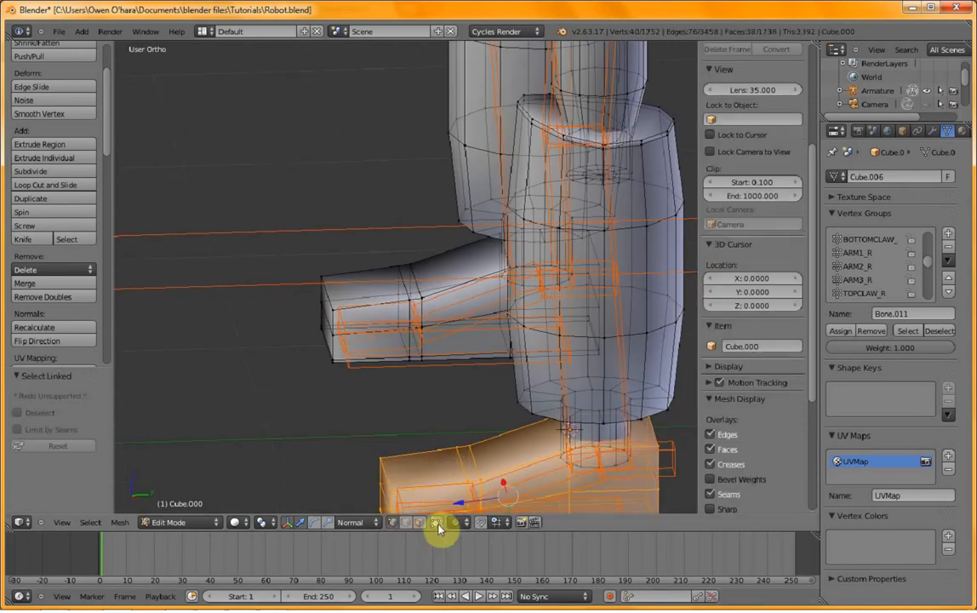
left_click(435, 523)
key("KP_3")
key("b")
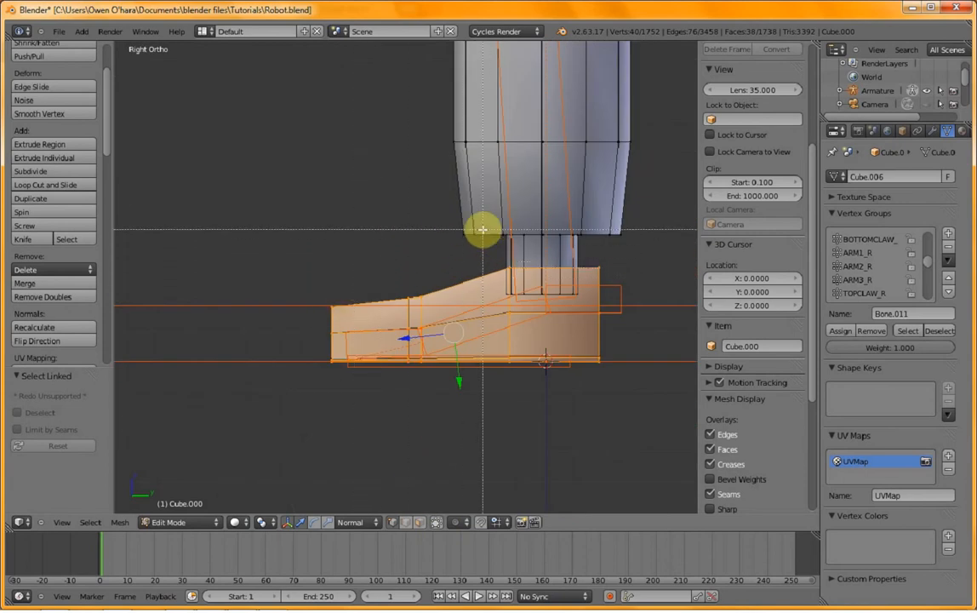
middle_click_drag(482, 228, 619, 427)
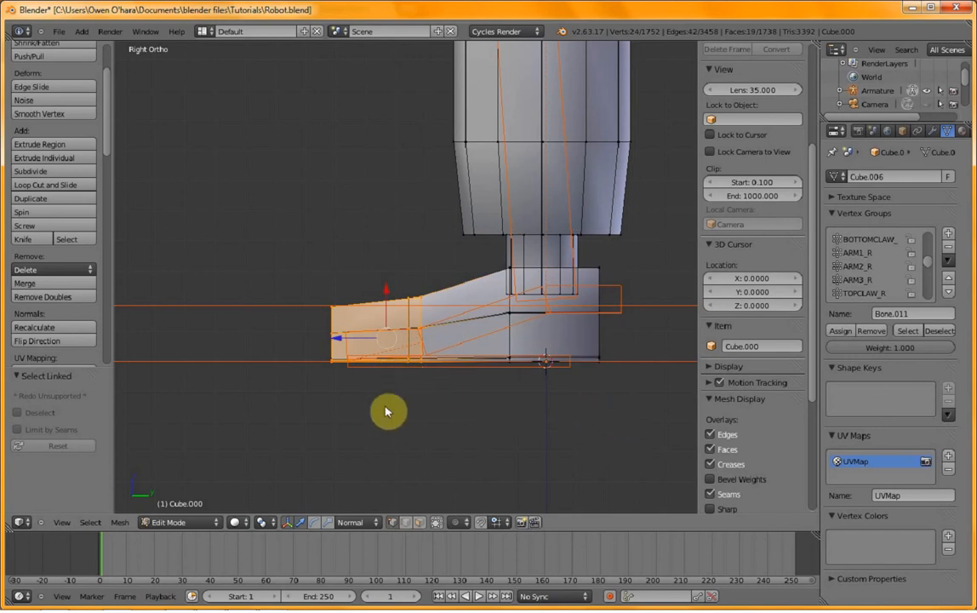
- Assign the selected toe section to the Bone.012 vertex group at weight 1.000 and check it in Weight Paint mode from the side
key("Tab")
right_click(372, 347)
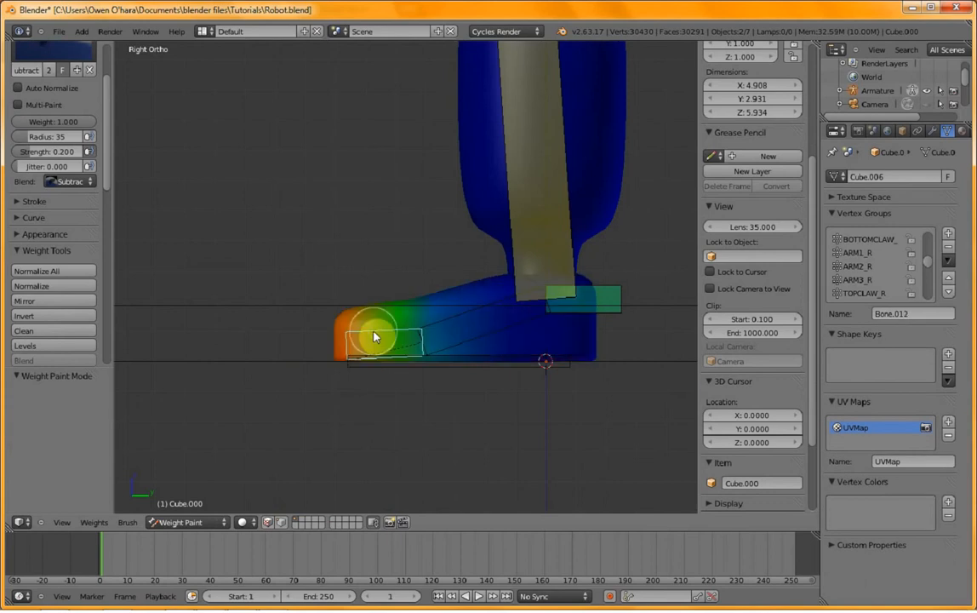
key("Tab")
left_click(843, 331)
key("Tab")
mouse_move(283, 395)
middle_mouse_down()
mouse_move(338, 432)
mouse_move(541, 421)
mouse_move(457, 412)
middle_mouse_up()
key("KP_3")
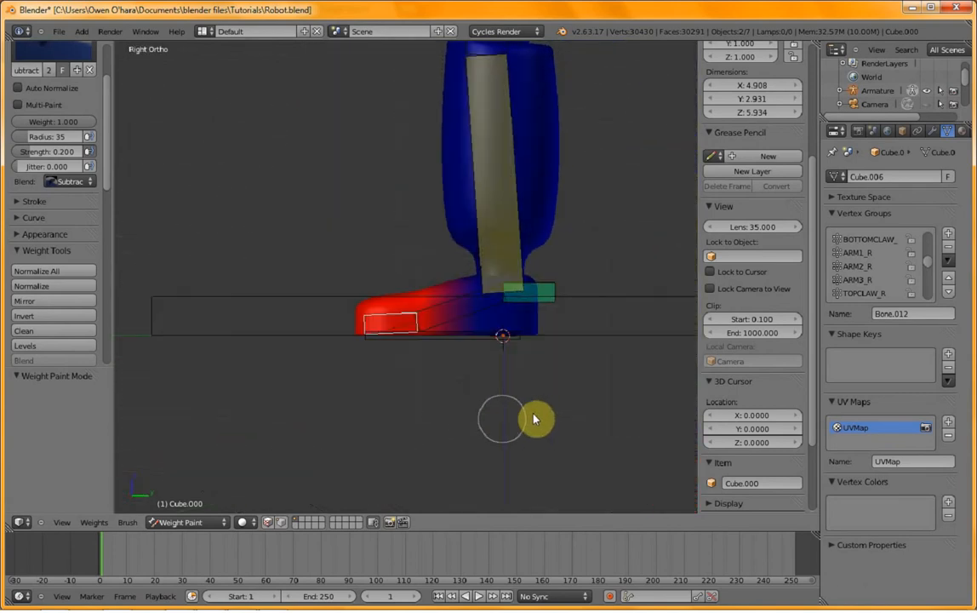
- Raise the foot's base bone, Bone.014, about 0.195 along Z in side view to test how the foot follows
right_click(500, 340, "ctrl")
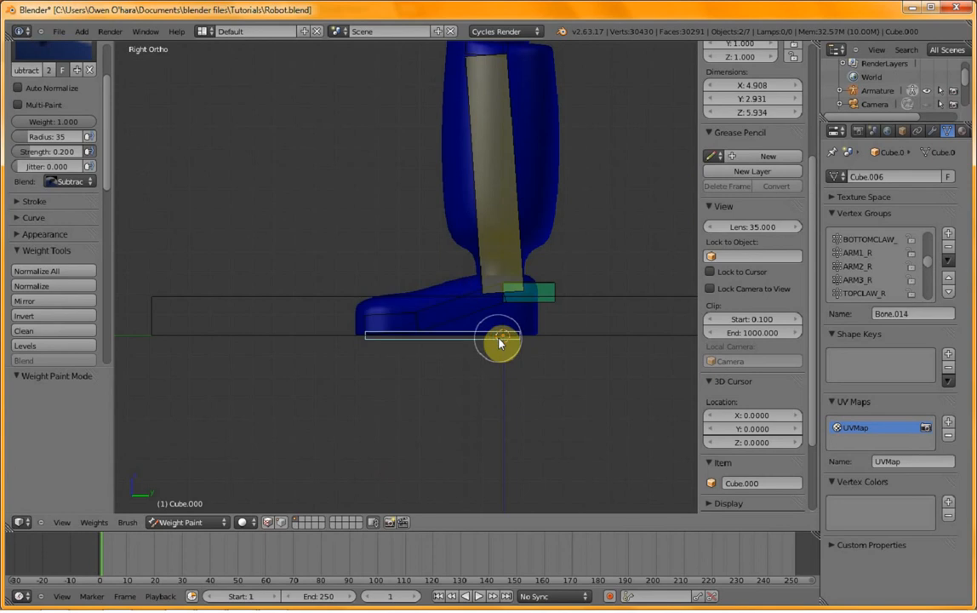
key("g")
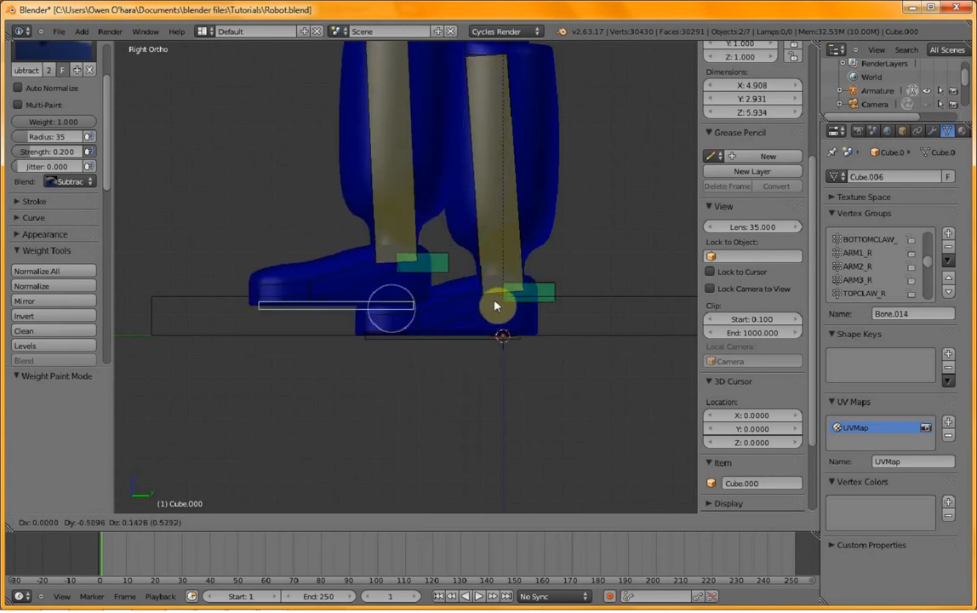
right_click(501, 276)
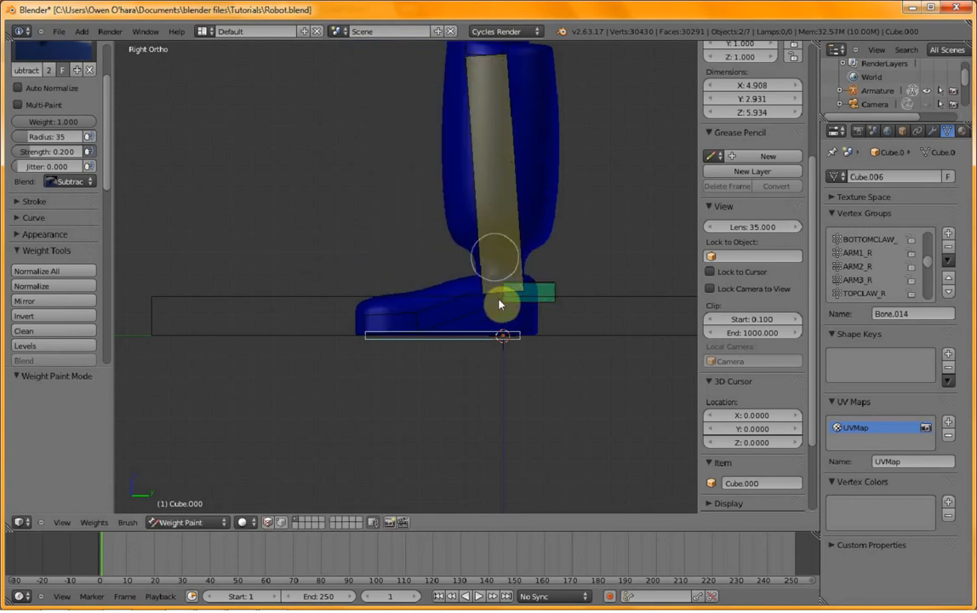
key("g")
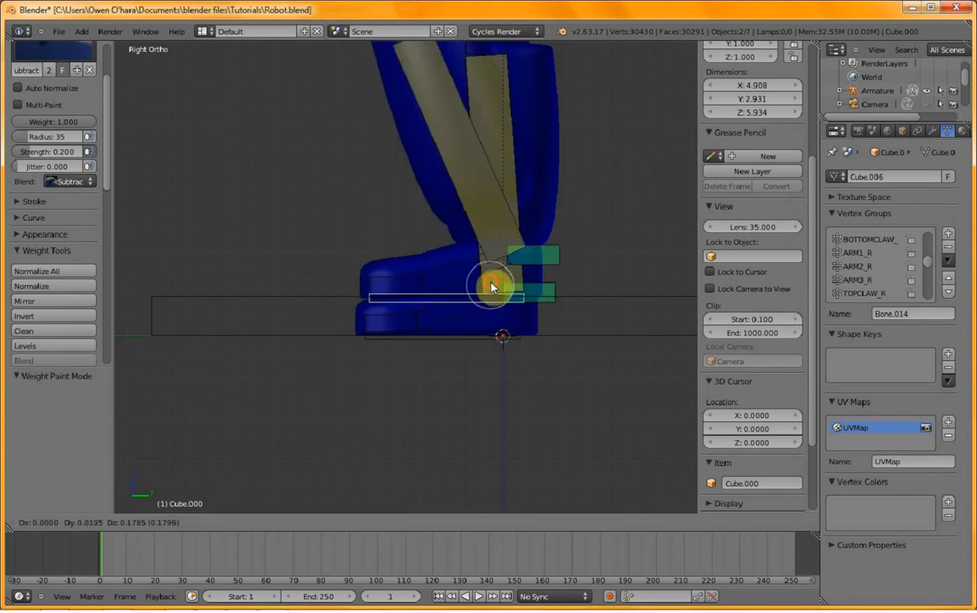
left_click(470, 275)
- Test-rotate the heel bone, Bone.011, to check how the heel section deforms
right_click(468, 277, "ctrl")
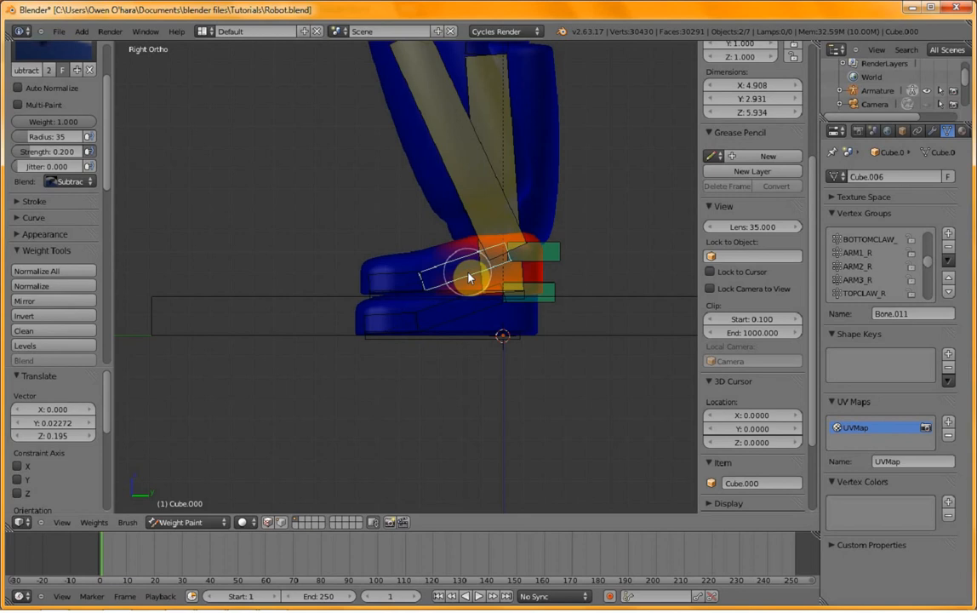
key("r")
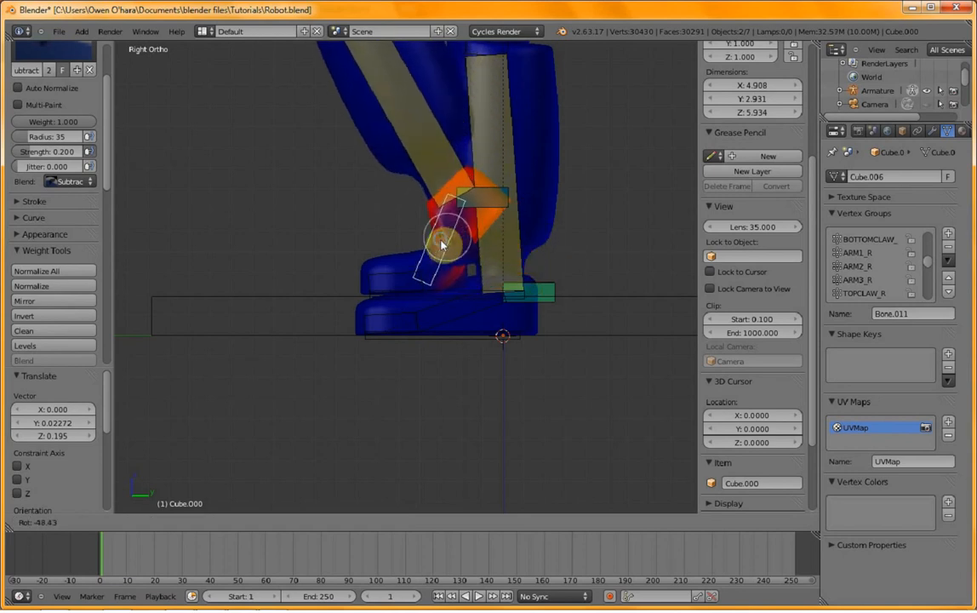
left_click(460, 283)
- Assign the vertex loop at the toe bend to Bone.011 at weight 1.000 and test the heel bone's rotation
key("Tab")
scroll(454, 279, "up", 3)
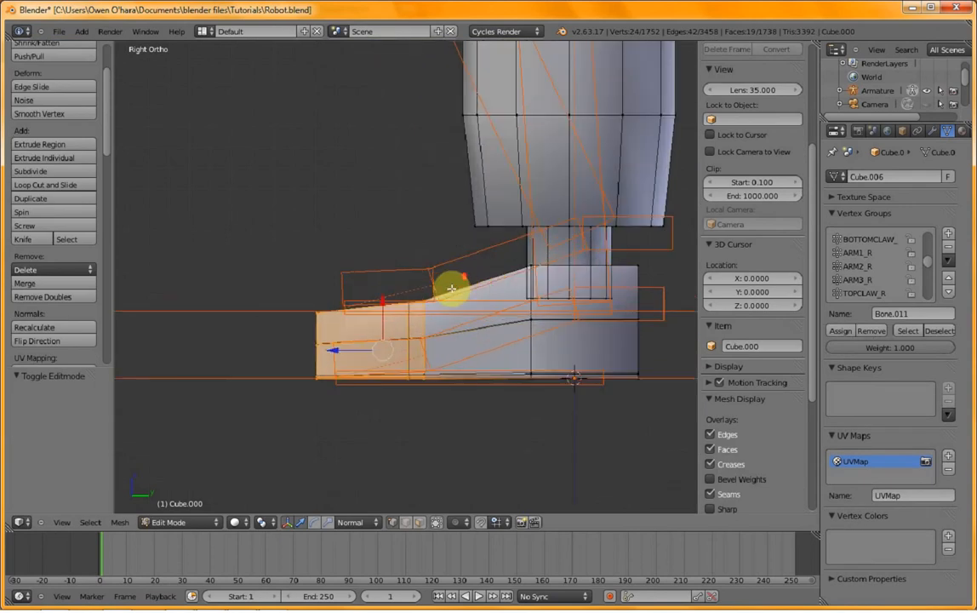
key("a")
right_click(424, 320, "alt")
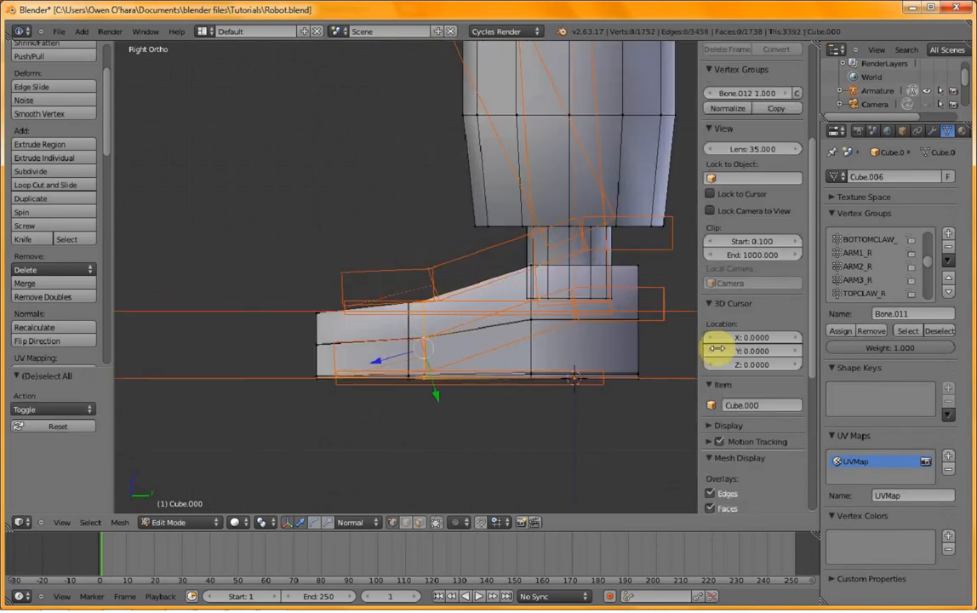
left_click(840, 331)
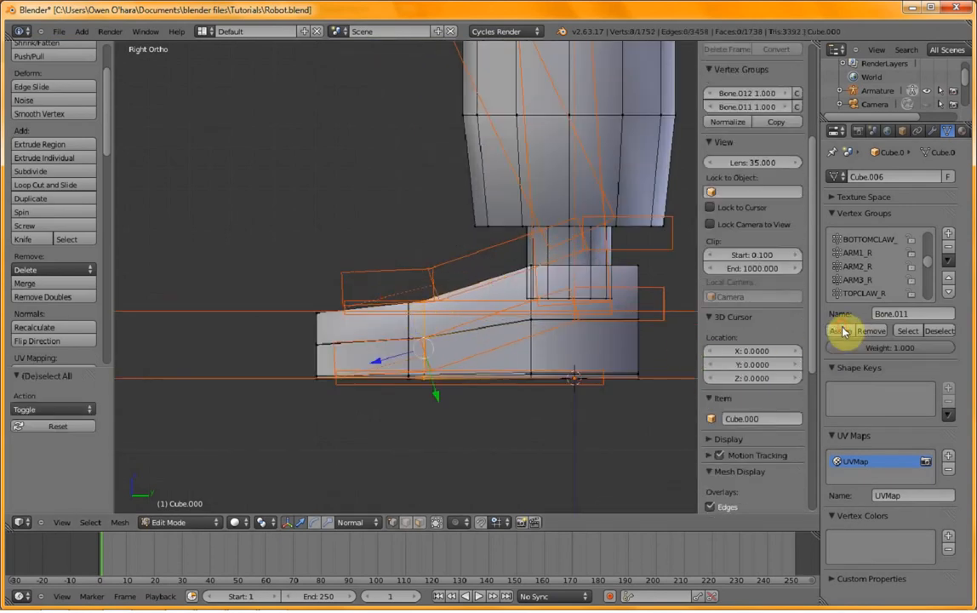
key("Tab")
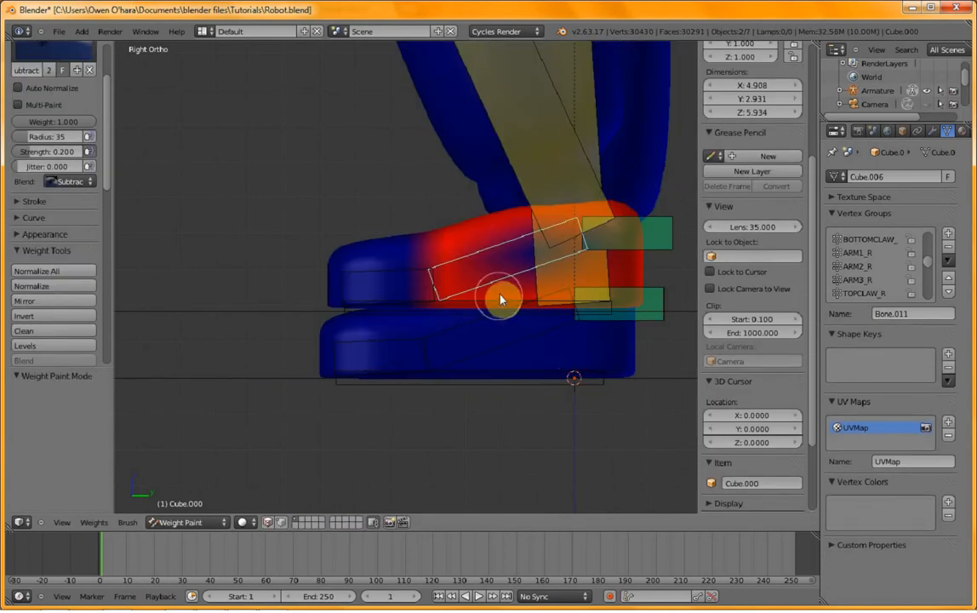
key("r")
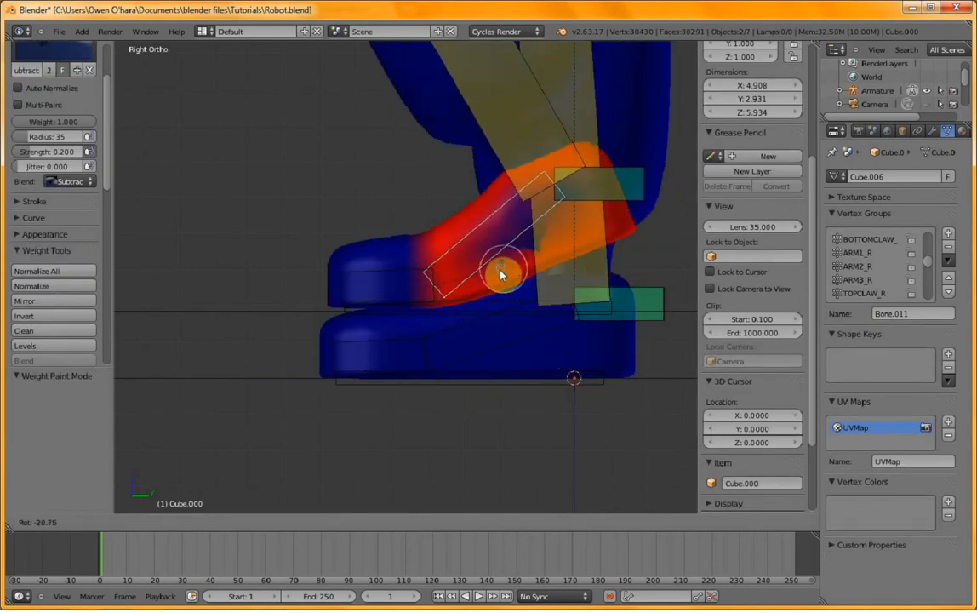
right_click(503, 274)
- Assign the mid-height side vertices on both sides of the foot, below the ankle's front, to Bone.011 at weight 1.000
key("Tab")
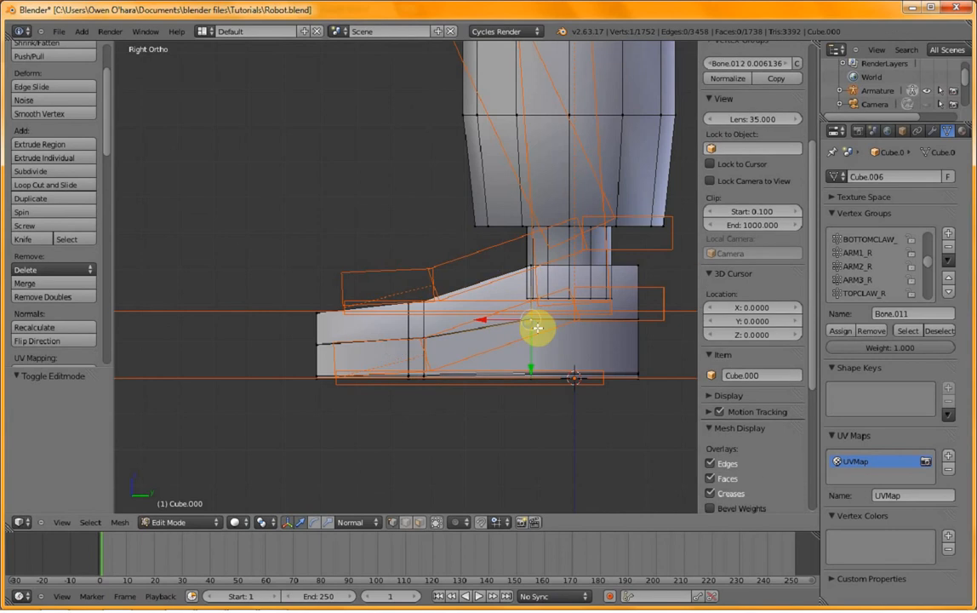
middle_click_drag(538, 333, 547, 371)
middle_click_drag(589, 434, 565, 391)
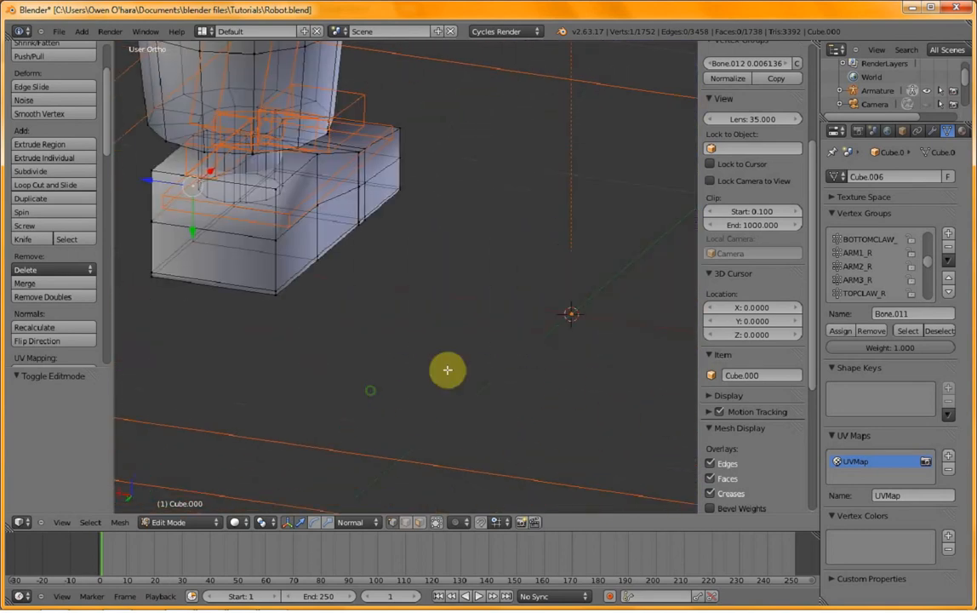
right_click(315, 210, "shift")
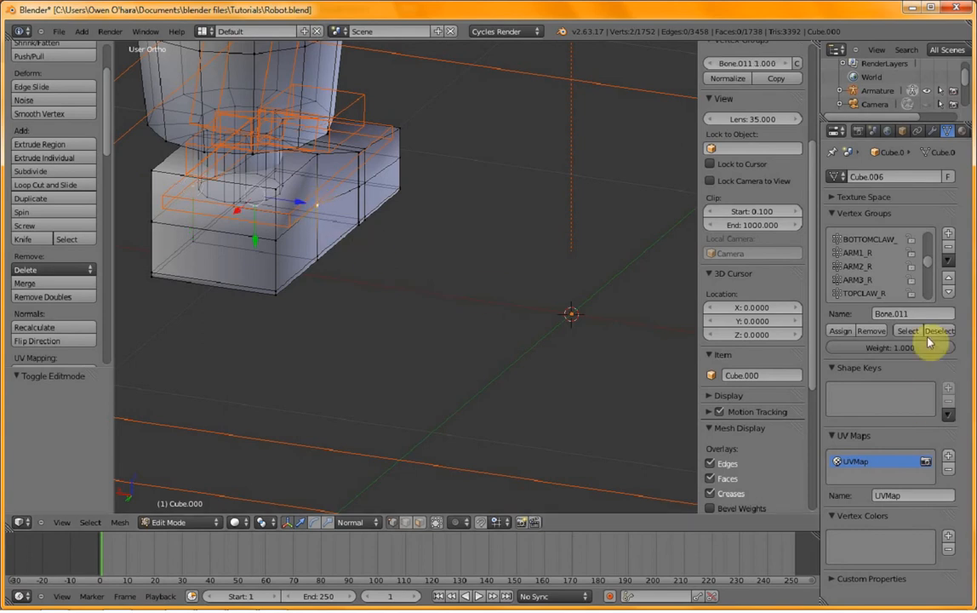
left_click(837, 331)
key("Tab")
- Assign the stray vertex on the foot's underside to Bone.011 at weight 1.000 and recheck the weights
key("ctrl+Tab")
middle_click_drag(337, 381, 431, 392)
scroll(509, 370, "up", 3)
mouse_move(509, 370)
middle_mouse_down()
mouse_move(475, 392)
mouse_move(349, 376)
mouse_move(314, 311)
mouse_move(299, 325)
mouse_move(353, 289)
mouse_move(355, 312)
mouse_move(394, 312)
middle_mouse_up()
key("Tab")
right_click(384, 315)
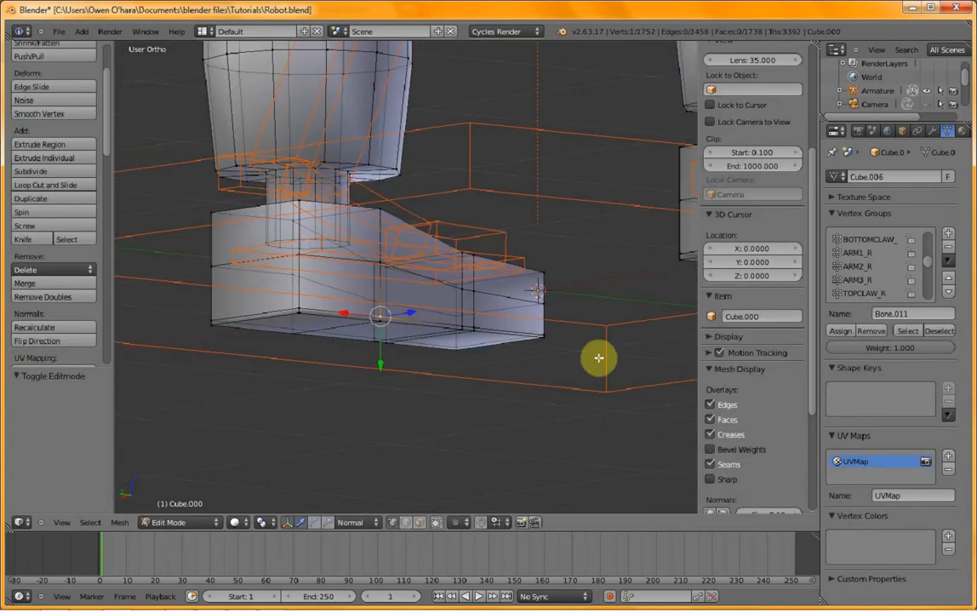
left_click(837, 335)
key("Tab")
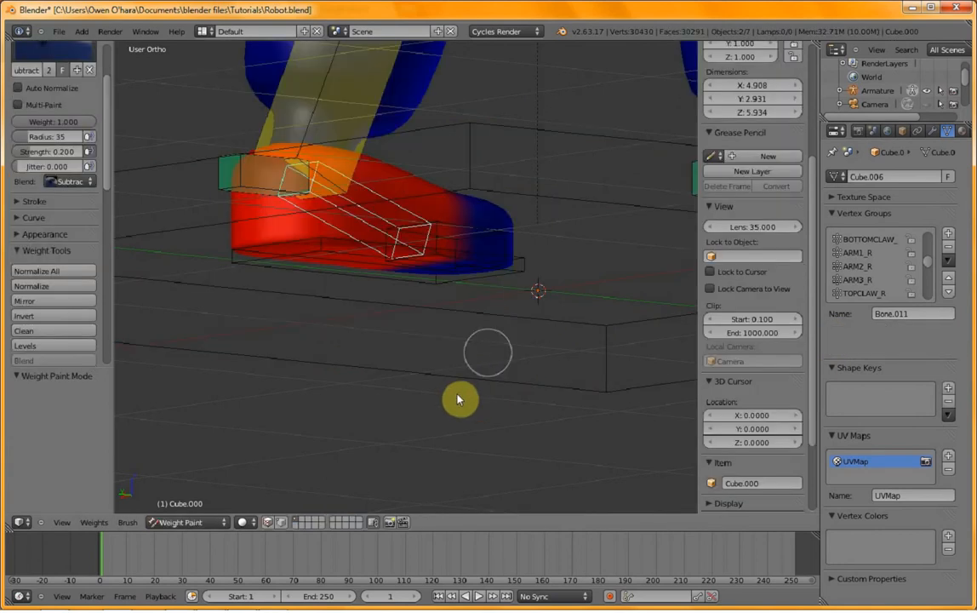
- Inspect the foot from the side and test-rotate Bone.011 in Weight Paint mode, cancelling the rotation
mouse_move(424, 418)
middle_mouse_down()
mouse_move(387, 426)
mouse_move(561, 406)
mouse_move(682, 410)
mouse_move(432, 323)
mouse_move(609, 325)
middle_mouse_up()
key("Tab")
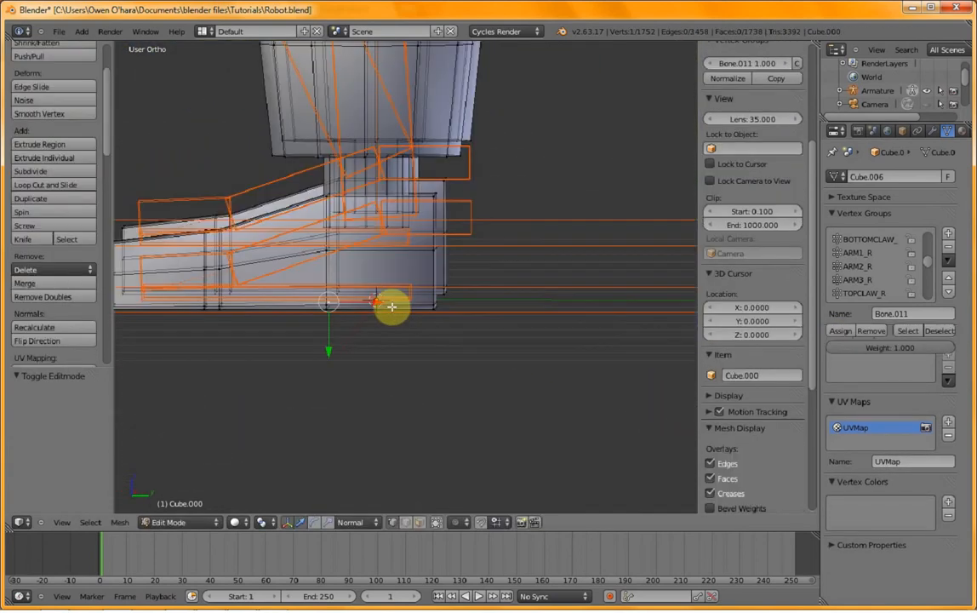
middle_click_drag(388, 306, 404, 364)
key("KP_3")
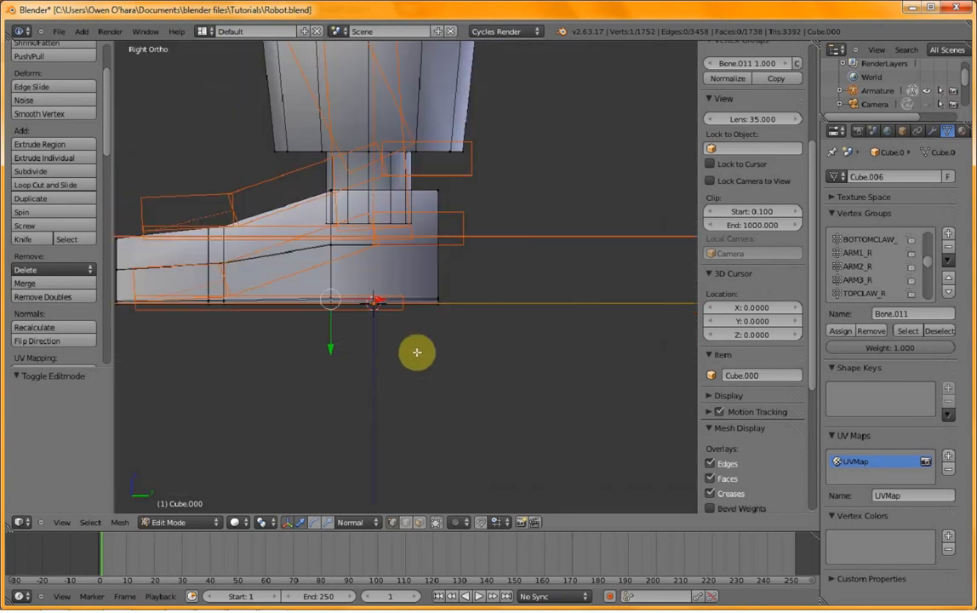
key("Tab")
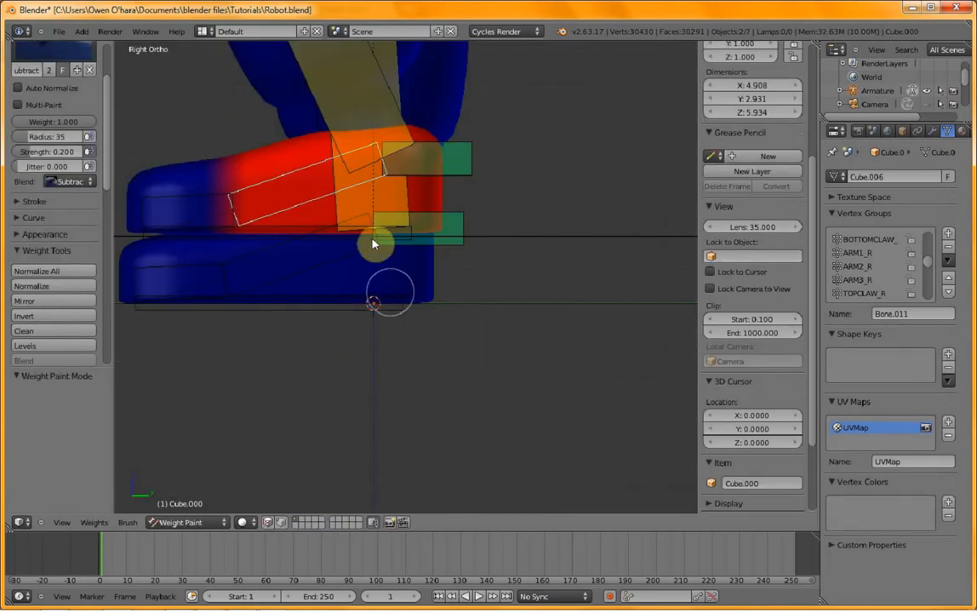
key("r")
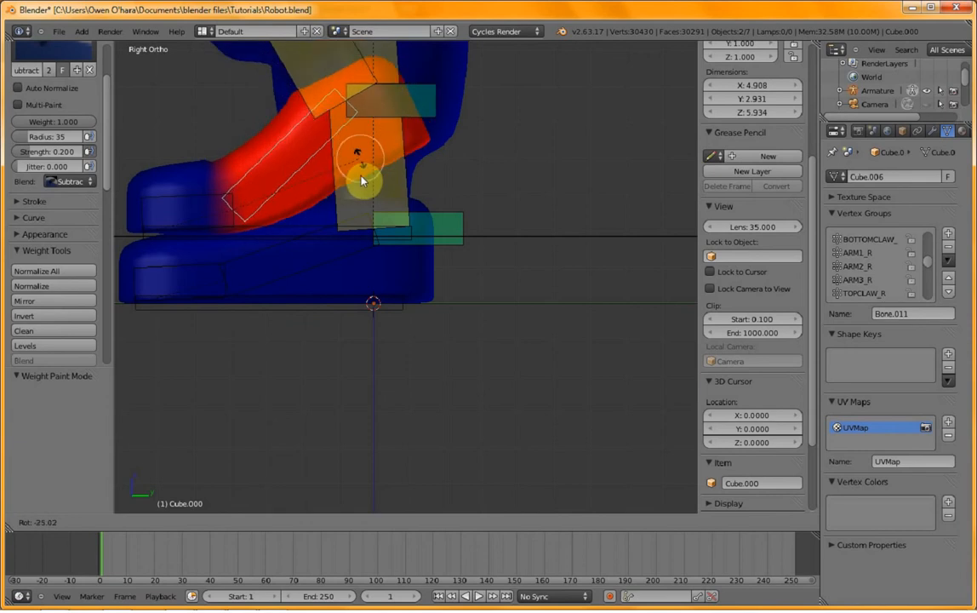
right_click(362, 178)
- Test-rotate the toe bone, Bone.012, to check the toe's bend, cancelling the rotation
right_click(181, 196)
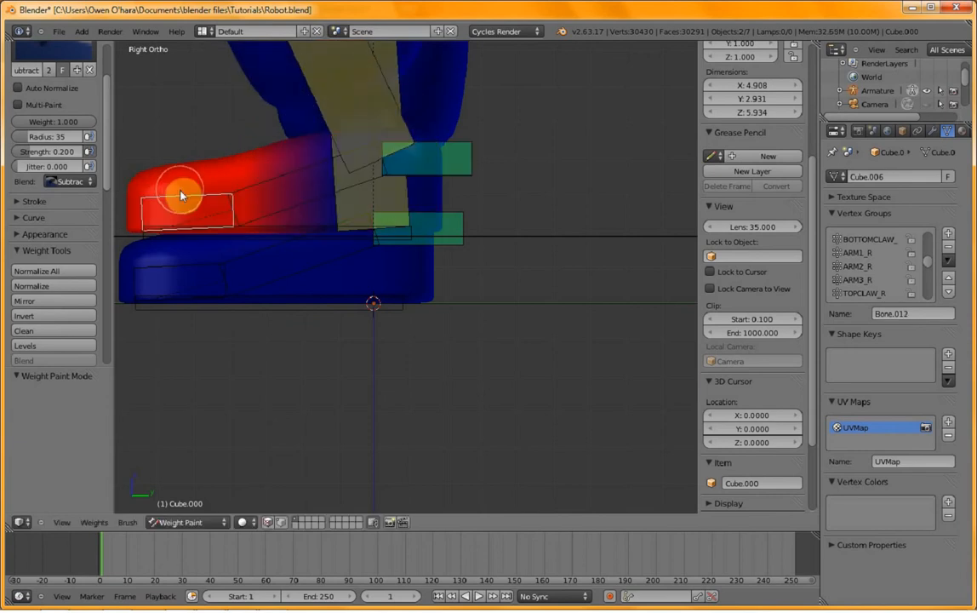
key("r")
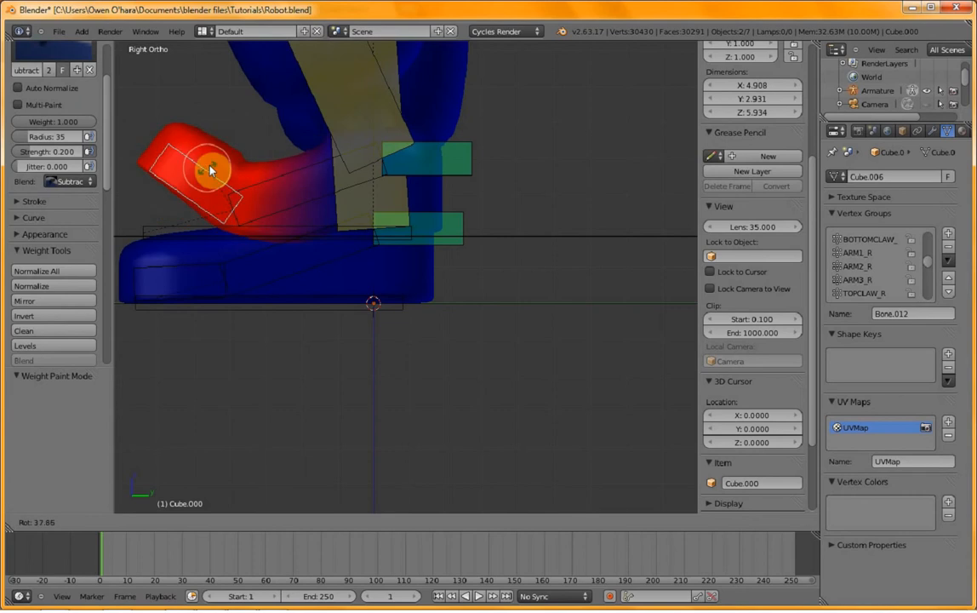
right_click(188, 187)
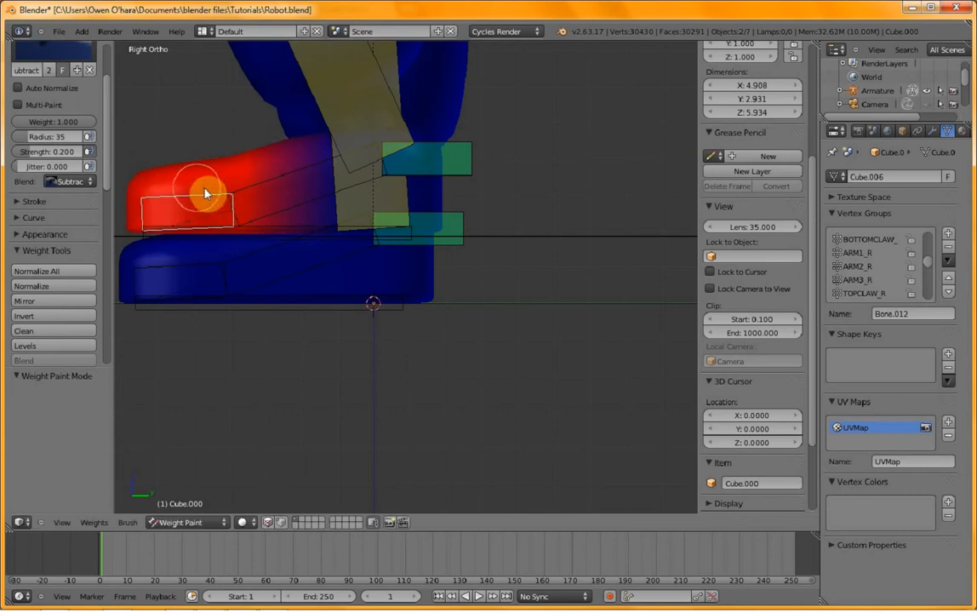
- Clear the rotation and location of all the armature's bones, leaving none of them selected
mouse_move(204, 191)
middle_mouse_down()
mouse_move(218, 229)
mouse_move(231, 233)
middle_mouse_up()
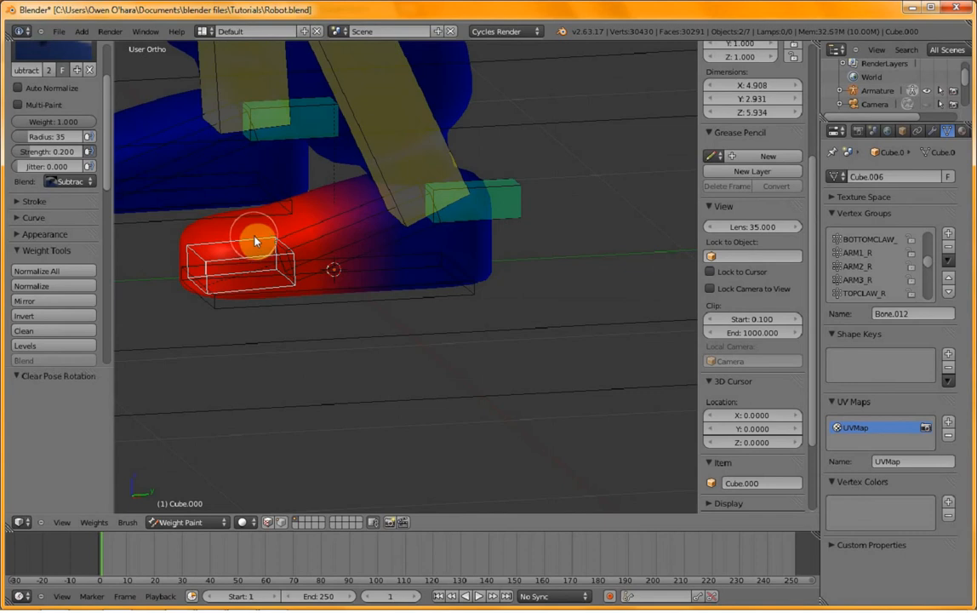
key("a")
key("a")
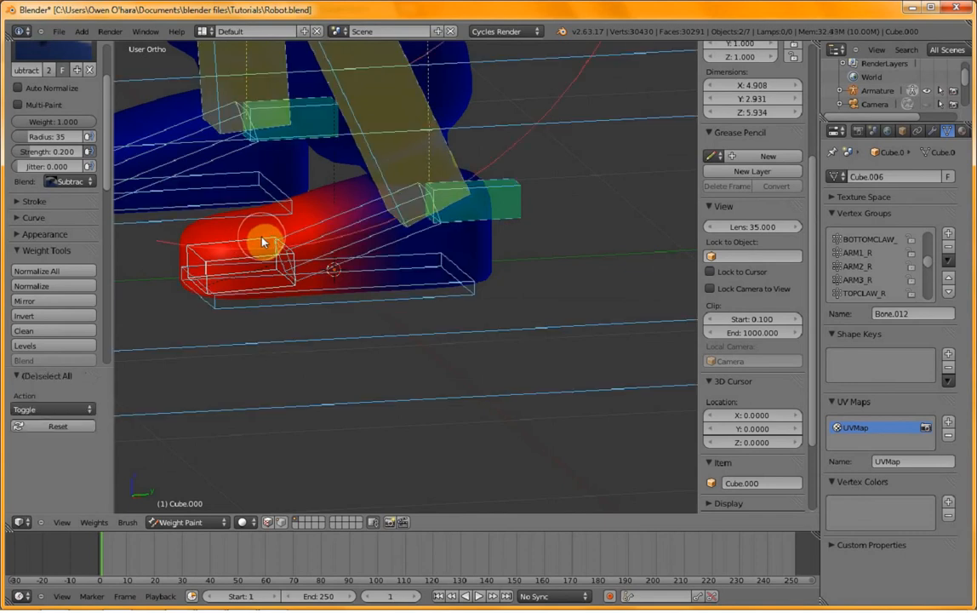
key("space")
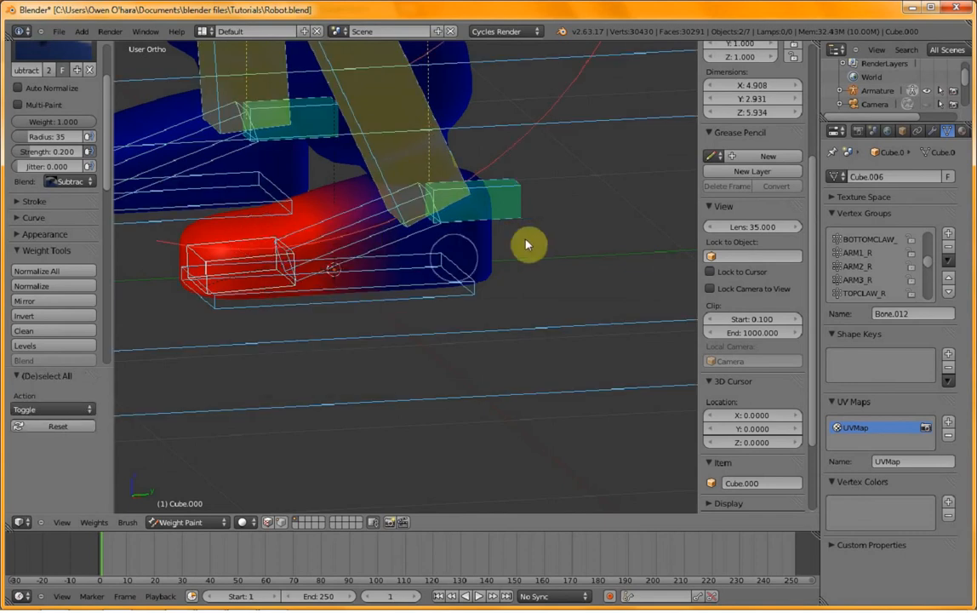
key("alt+r")
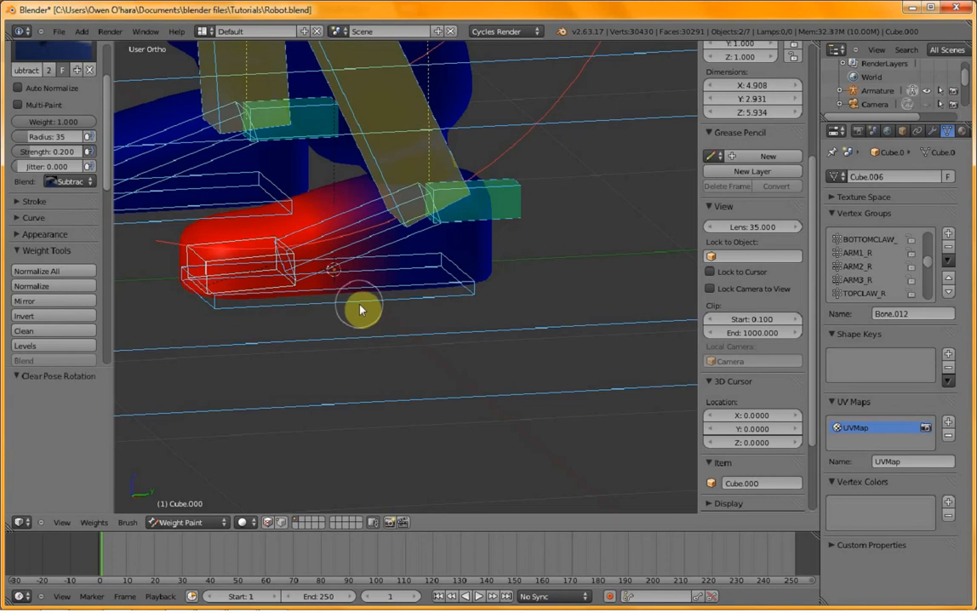
key("alt+g")
key("a")
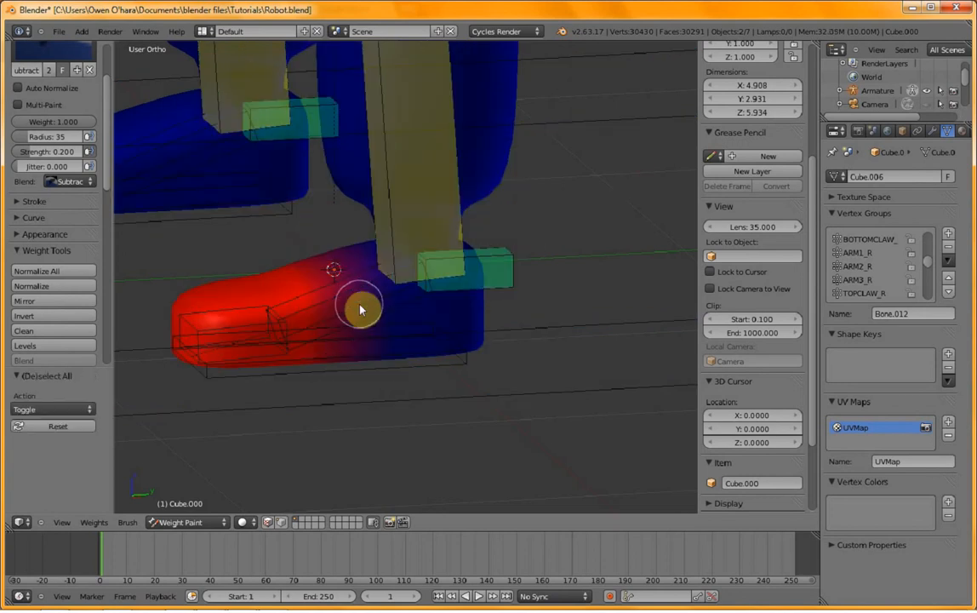
- Examine the weights of the lower and upper leg bones, LEG2_L and LEG1_L, in Weight Paint mode
key("KP_3")
scroll(358, 303, "down", 2)
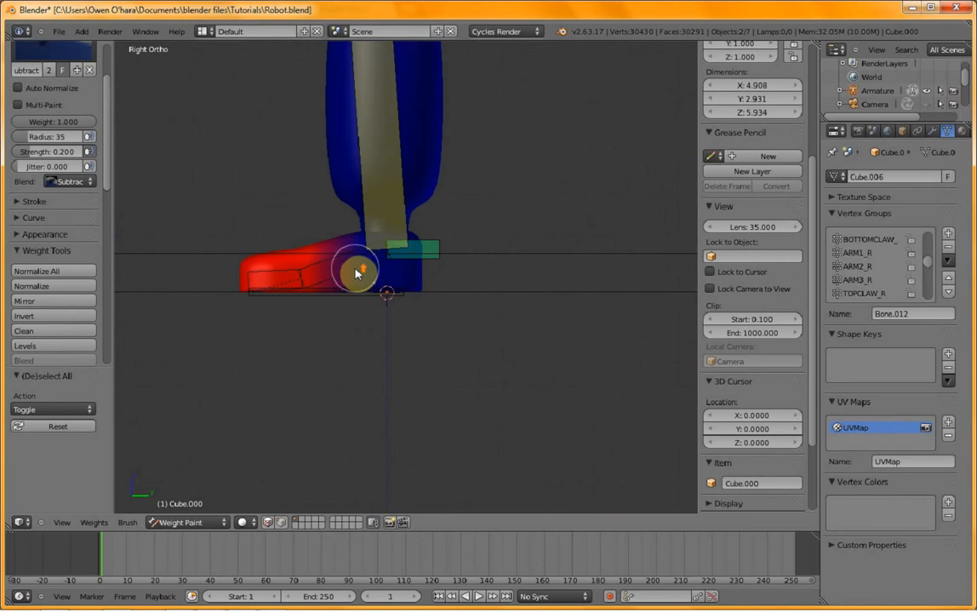
right_click(396, 186)
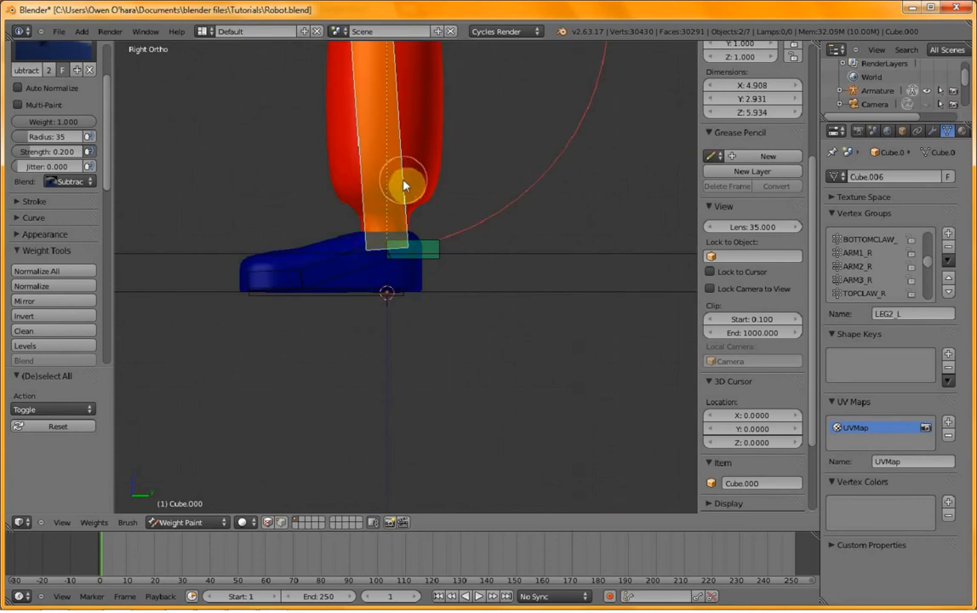
scroll(474, 239, "down", 4)
middle_click_drag(454, 267, 435, 373, "shift")
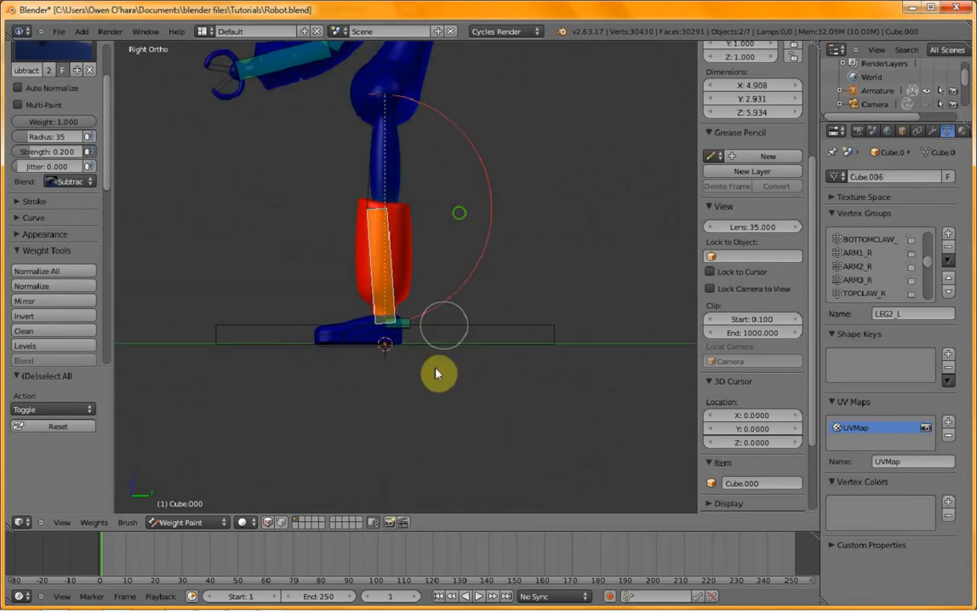
right_click(384, 224)
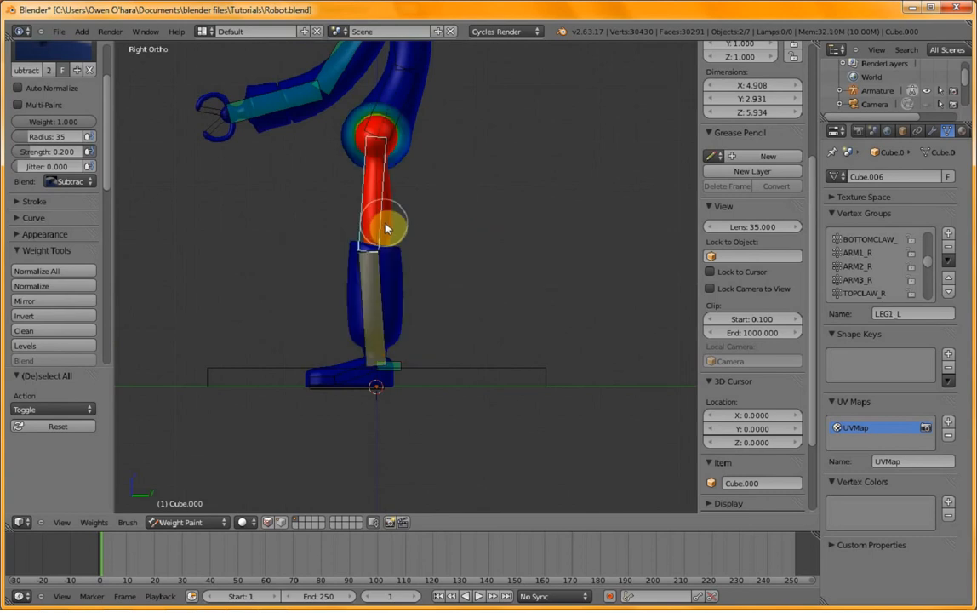
middle_click_drag(406, 223, 385, 215)
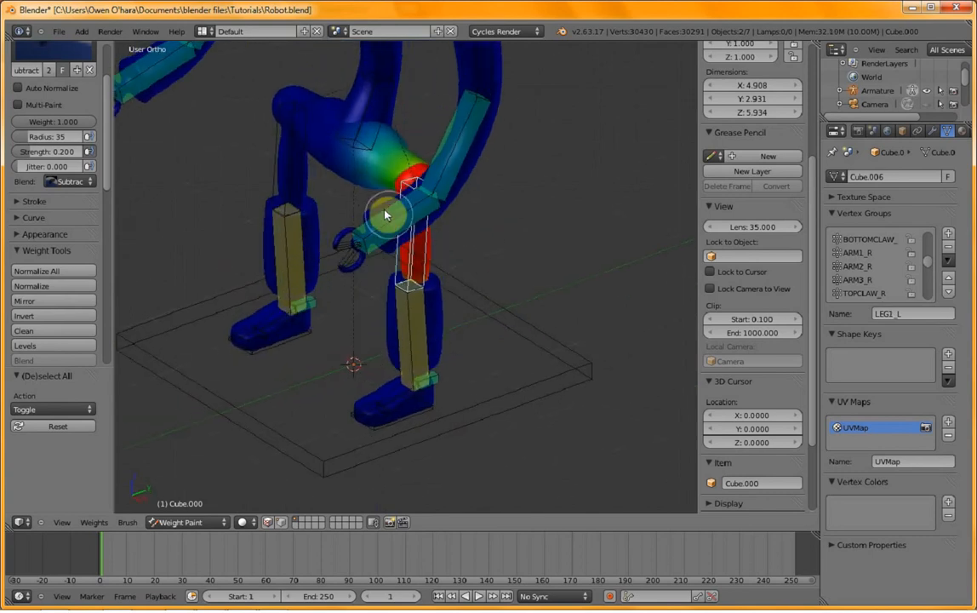
- Remove the pelvis piece from the LEG1_L vertex group and check its weights in Weight Paint mode
key("Tab")
key("Tab")
key("Tab")
key("l")
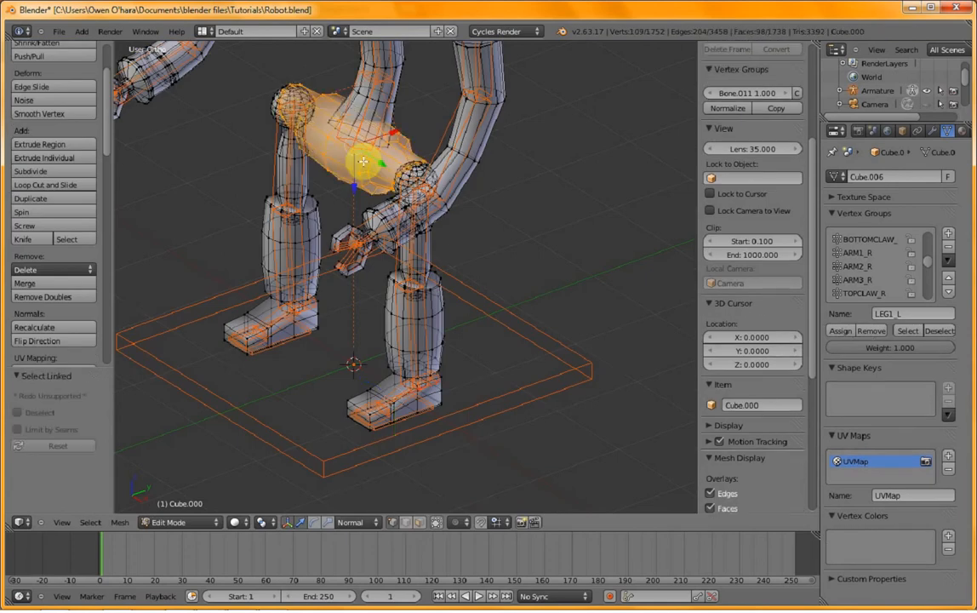
left_click(869, 333)
key("Tab")
scroll(427, 290, "up", 5)
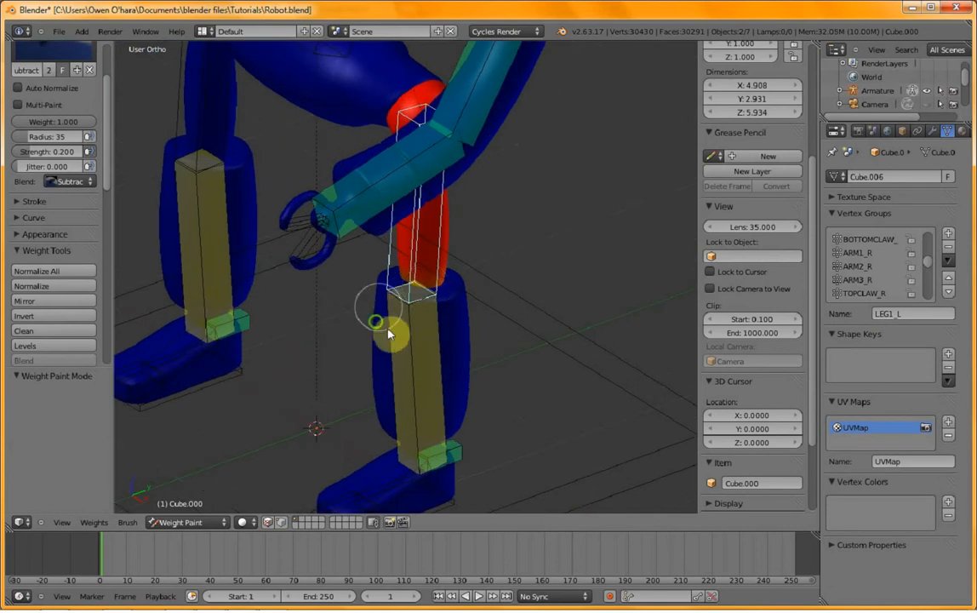
mouse_move(371, 345)
middle_mouse_down()
mouse_move(457, 316)
mouse_move(488, 257)
middle_mouse_up()
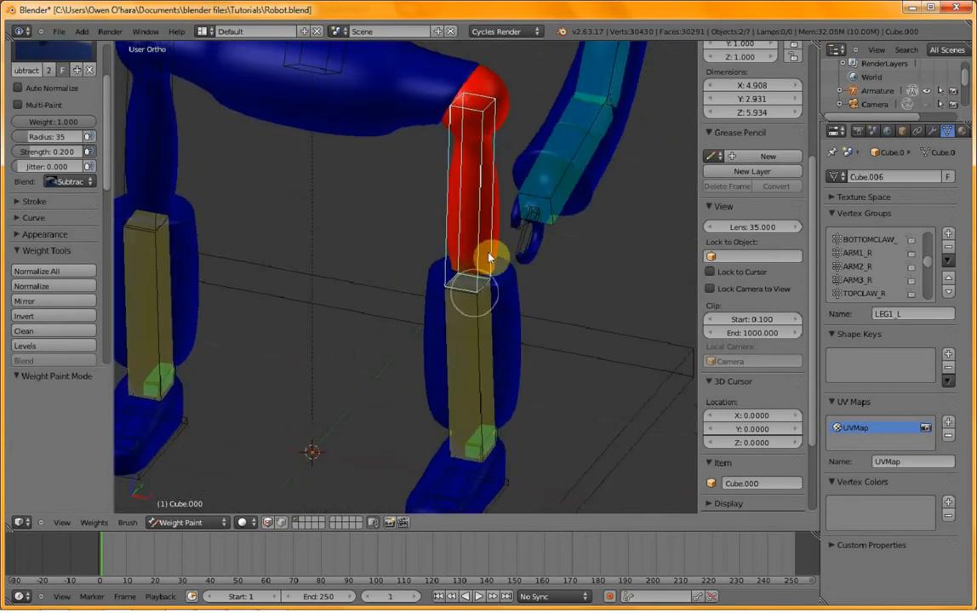
- Select only the left upper leg piece with its hip ball and assign it to the LEG1_L vertex group
key("Tab")
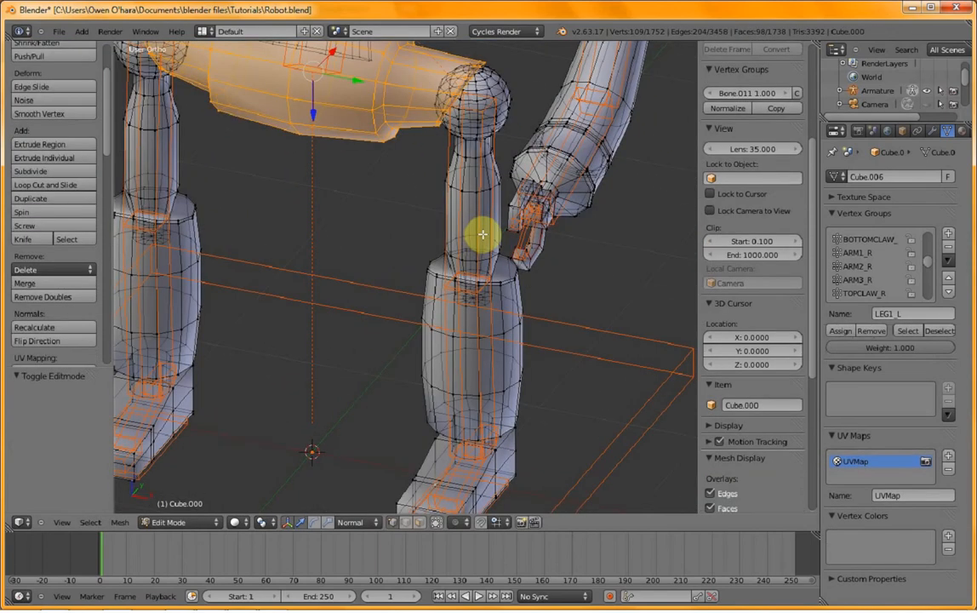
key("a")
key("l")
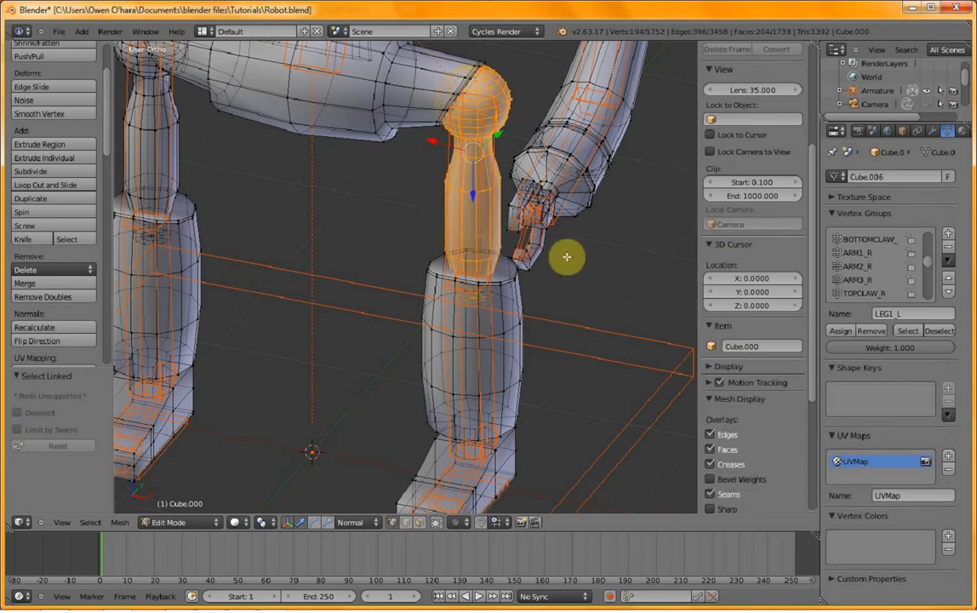
left_click(840, 333)
key("Tab")
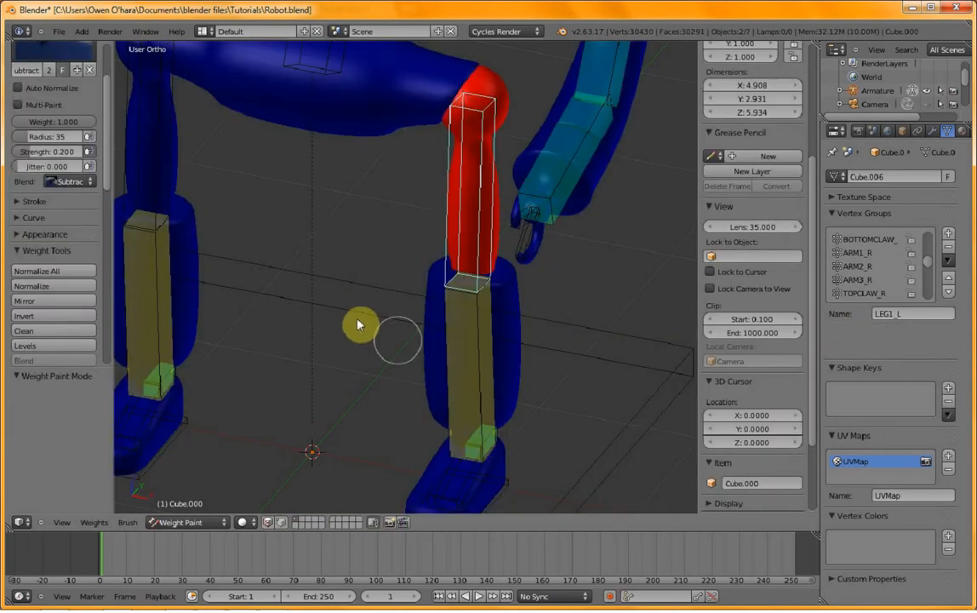
- Select the right upper leg bone, LEG1_R, and assign the linked right upper leg piece to its vertex group
scroll(310, 297, "down", 1)
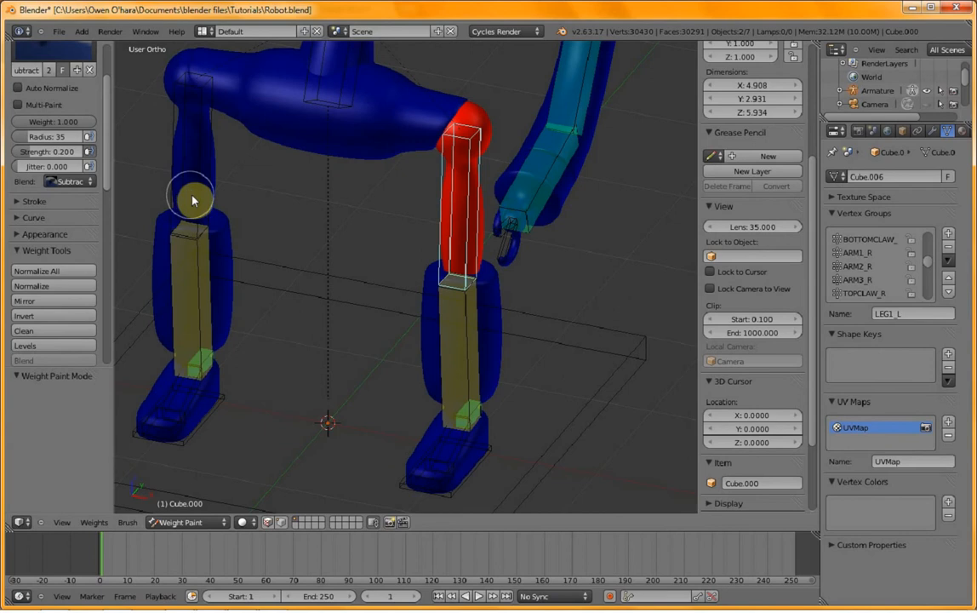
right_click(191, 200)
key("Tab")
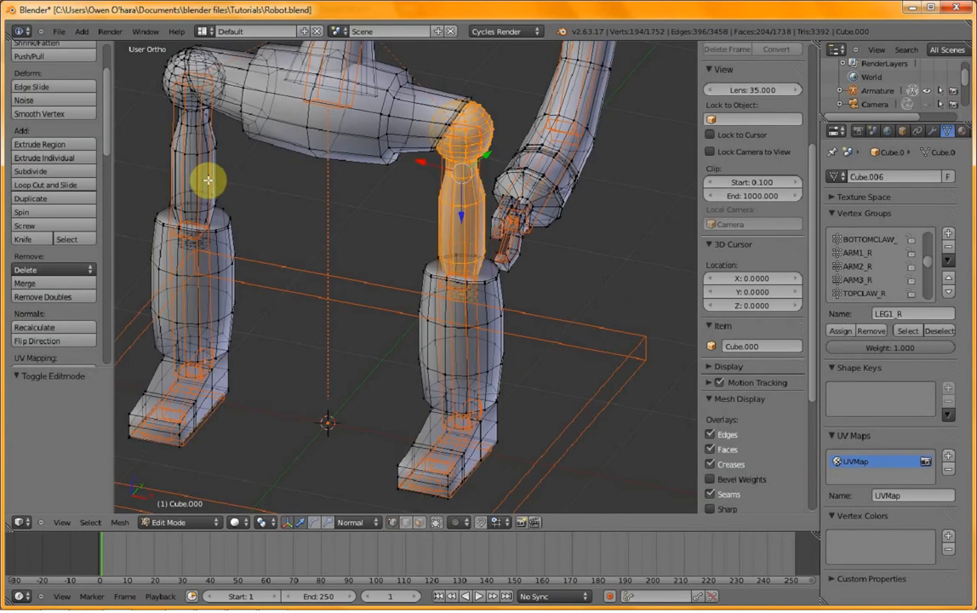
key("a")
key("l")
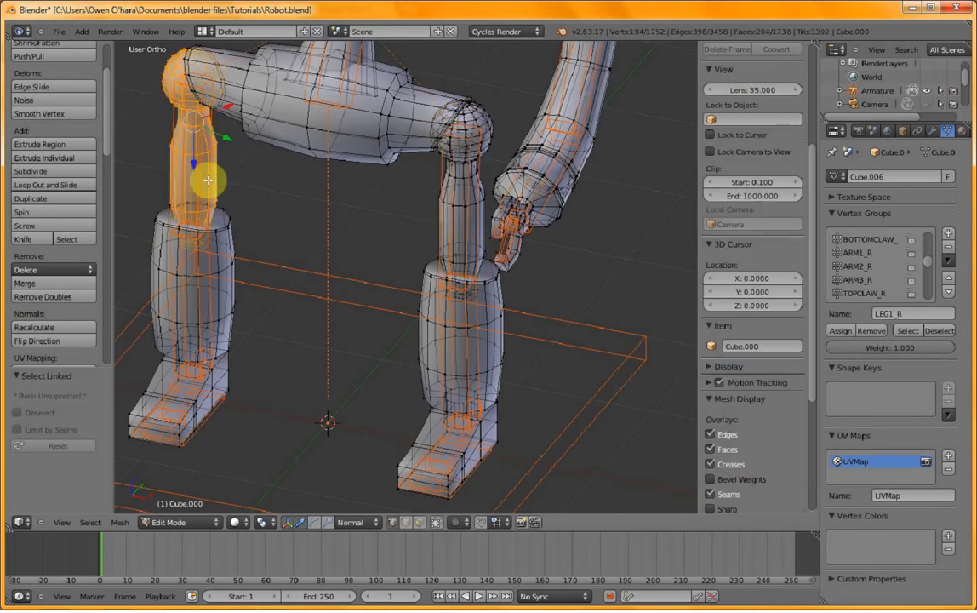
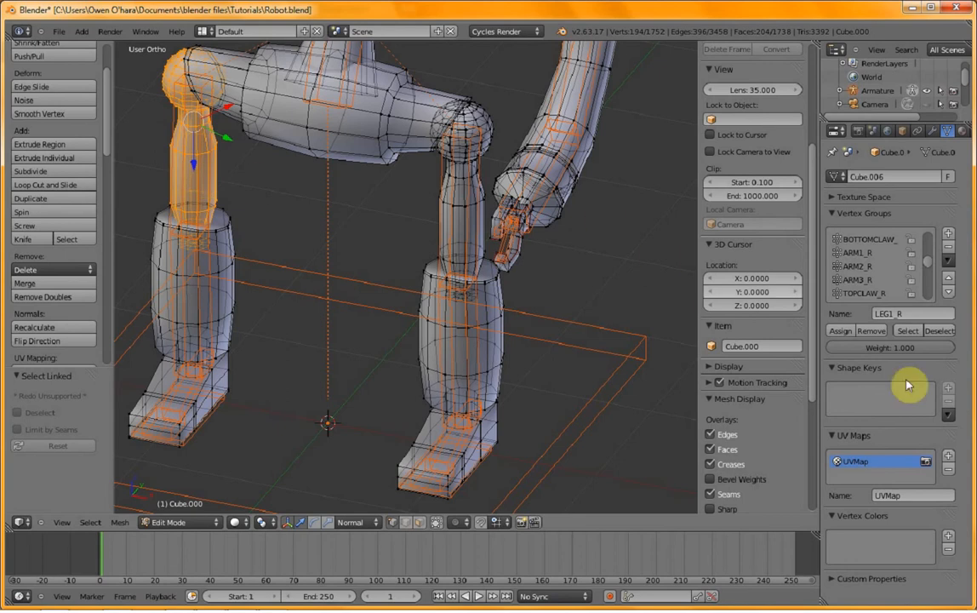
left_click(841, 332)
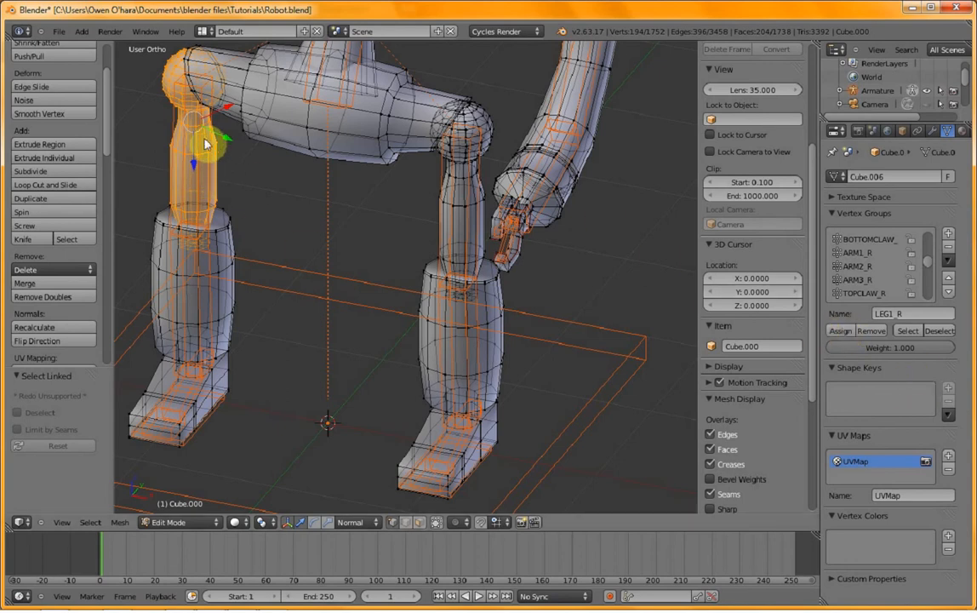
key("Tab")
- Select the pelvis piece, deselect the right upper leg, and remove the pelvis from the LEG1_R vertex group
key("Tab")
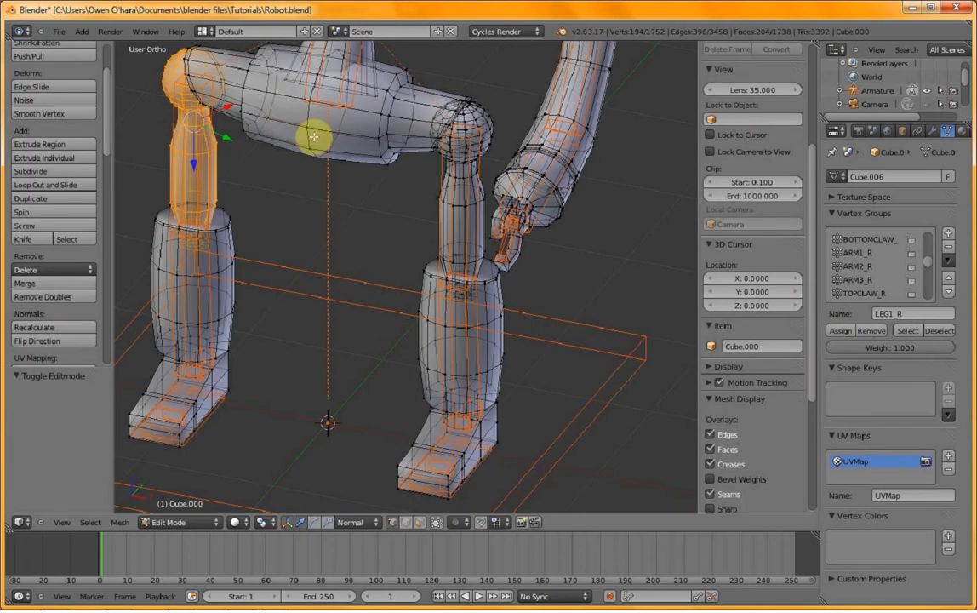
key("l")
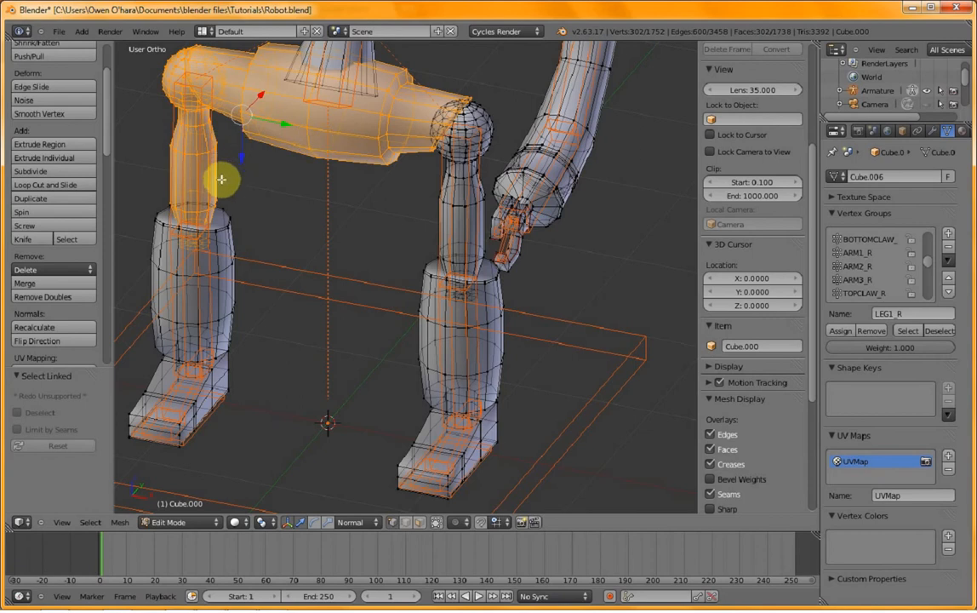
key("shift+l")
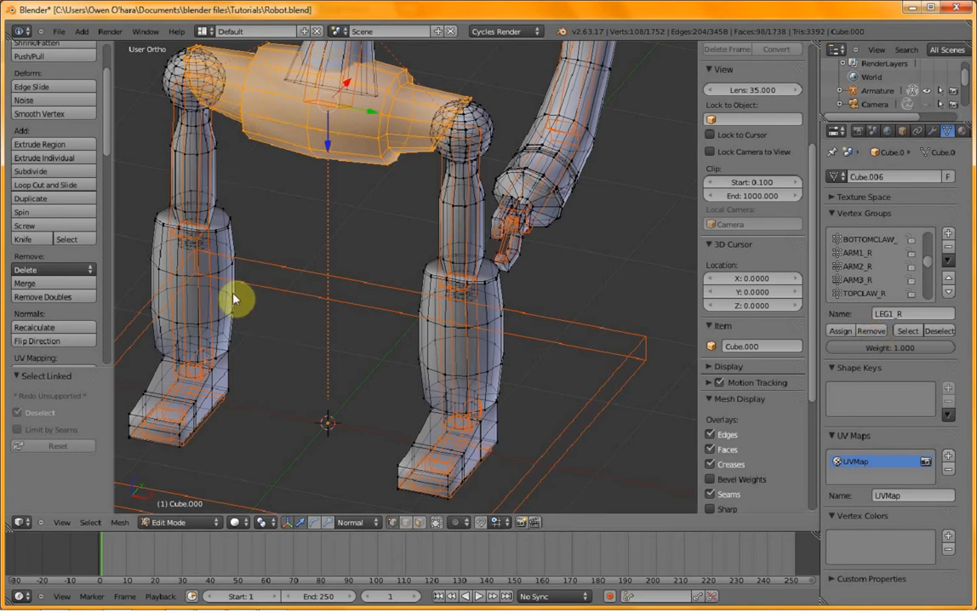
key("Tab")
key("Tab")
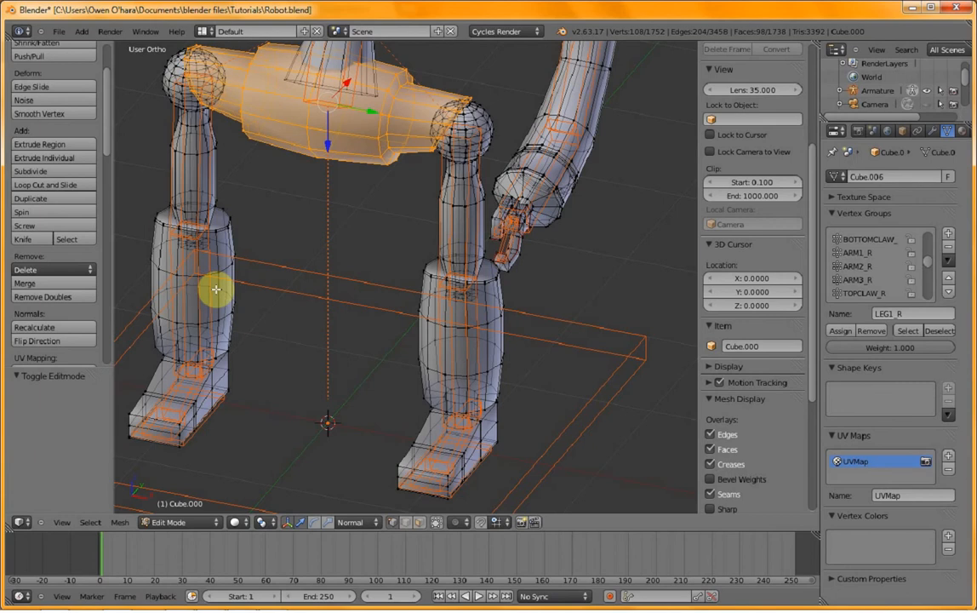
- Clear the mesh selection and inspect the weights of the right lower leg bone, LEG2_R, in Weight Paint mode
key("l")
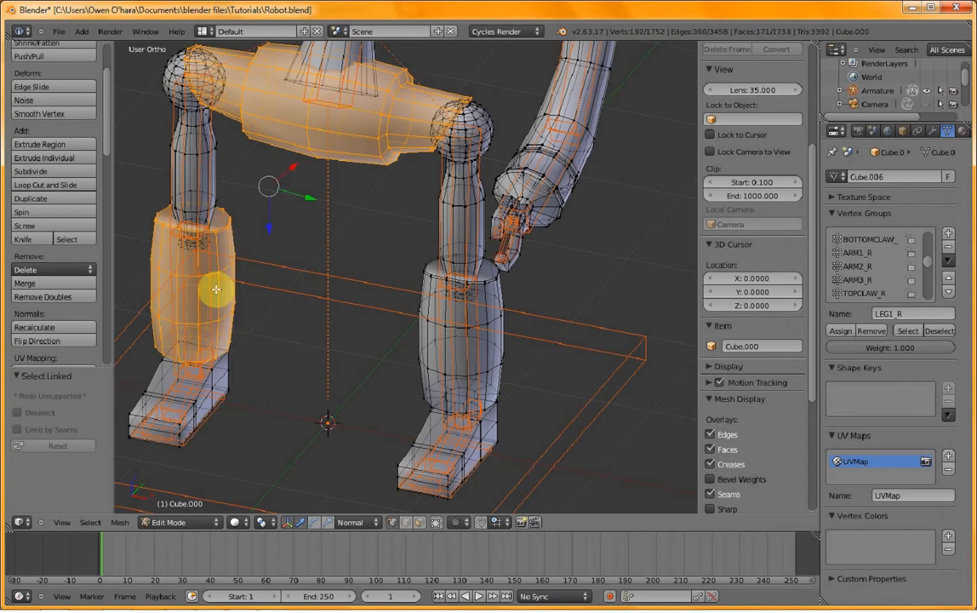
key("a")
key("Tab")
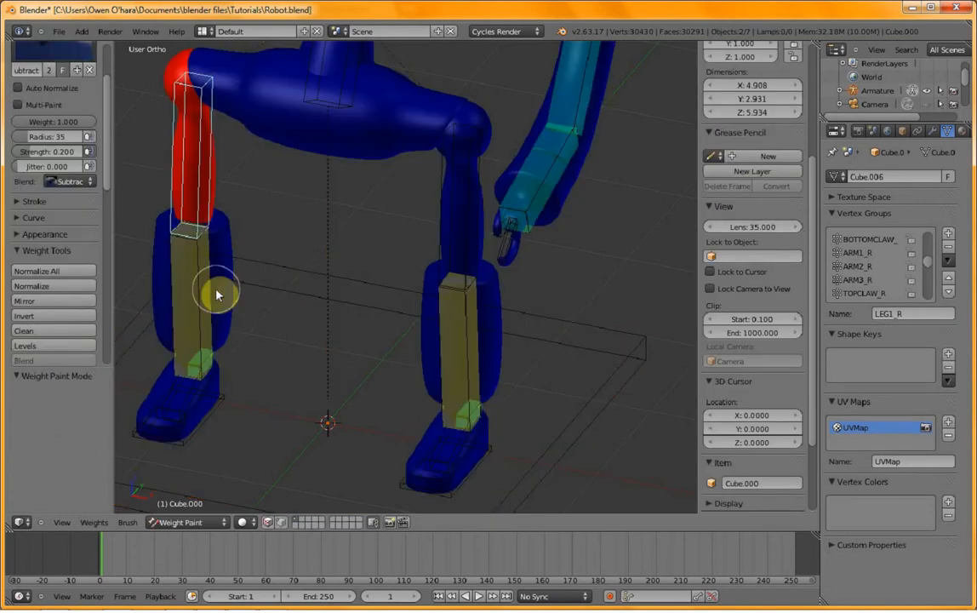
right_click(207, 294)
middle_click_drag(228, 406, 405, 380)
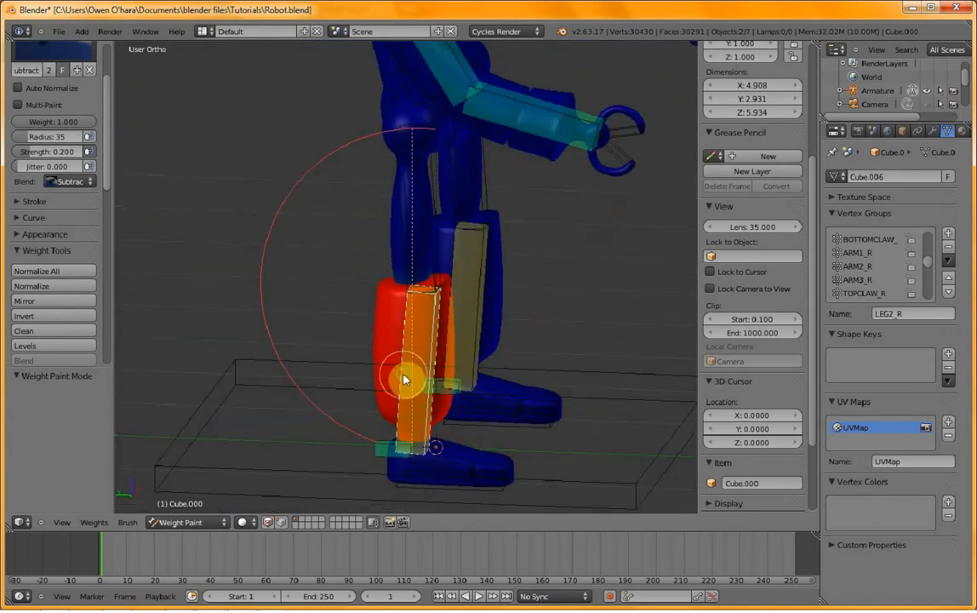
- Select the right foot bone, Bone.001, and open the mesh in Edit Mode from the side
right_click(445, 466)
middle_click_drag(447, 465, 417, 406, "shift")
key("Tab")
scroll(435, 425, "up", 4)
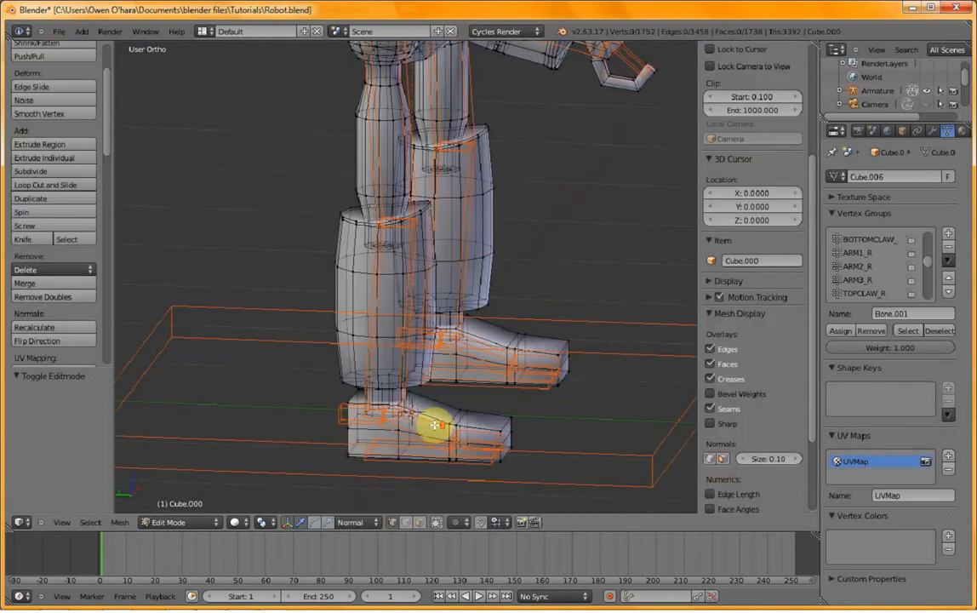
scroll(433, 423, "down", 2)
key("KP_3")
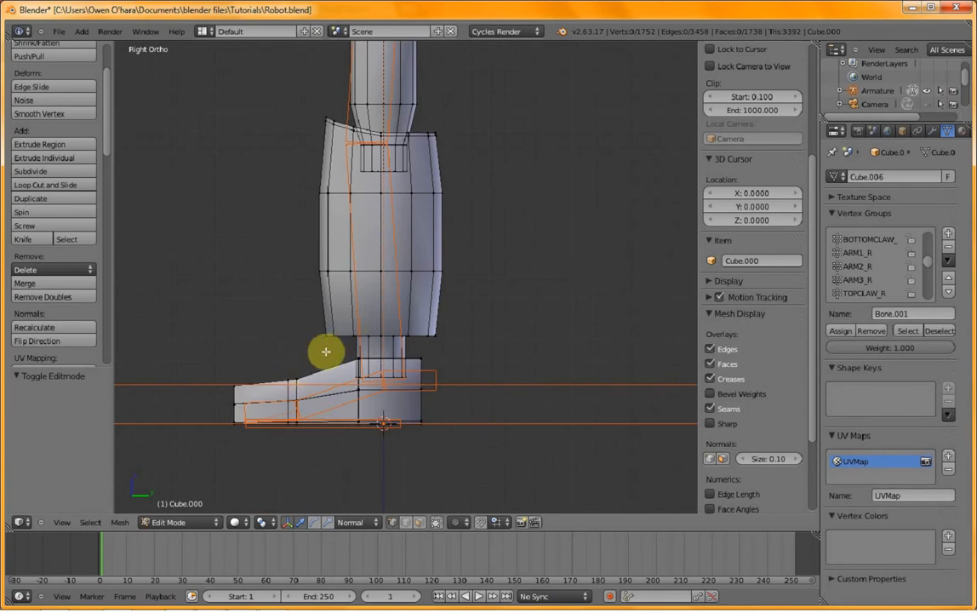
- Select the left foot and left lower leg pieces and hide them
key("a")
key("a")
key("a")
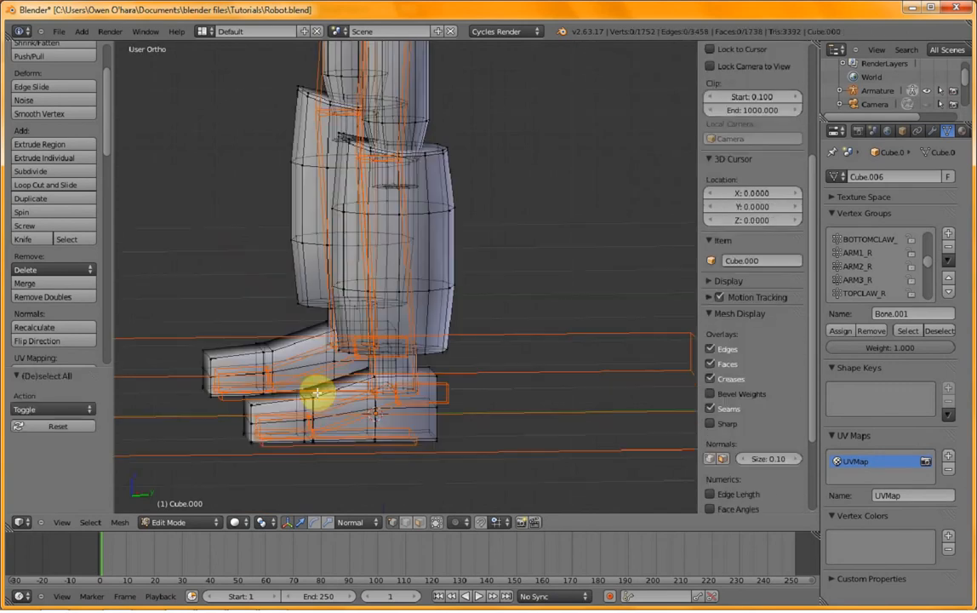
middle_click_drag(322, 400, 375, 425)
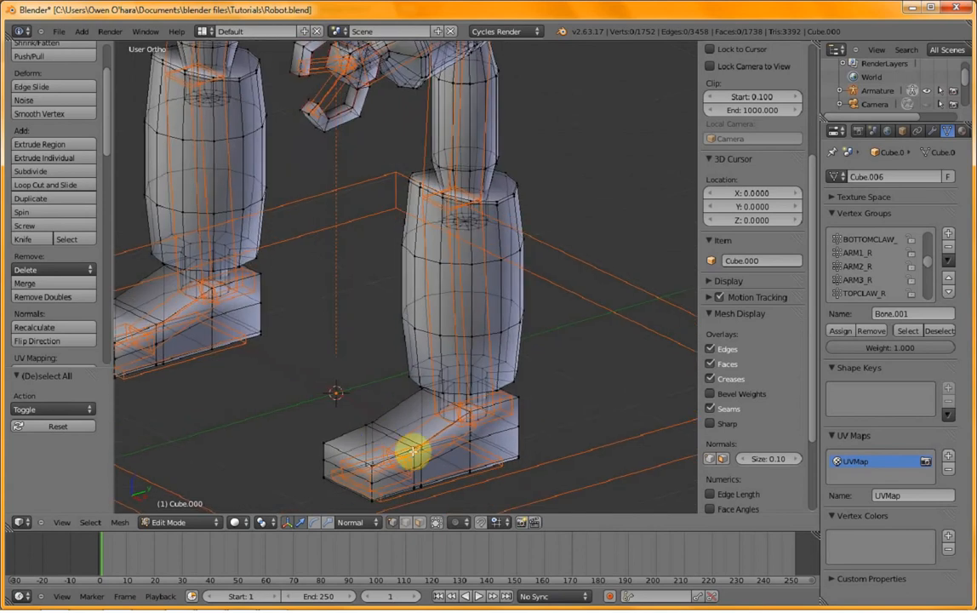
key("l")
key("l")
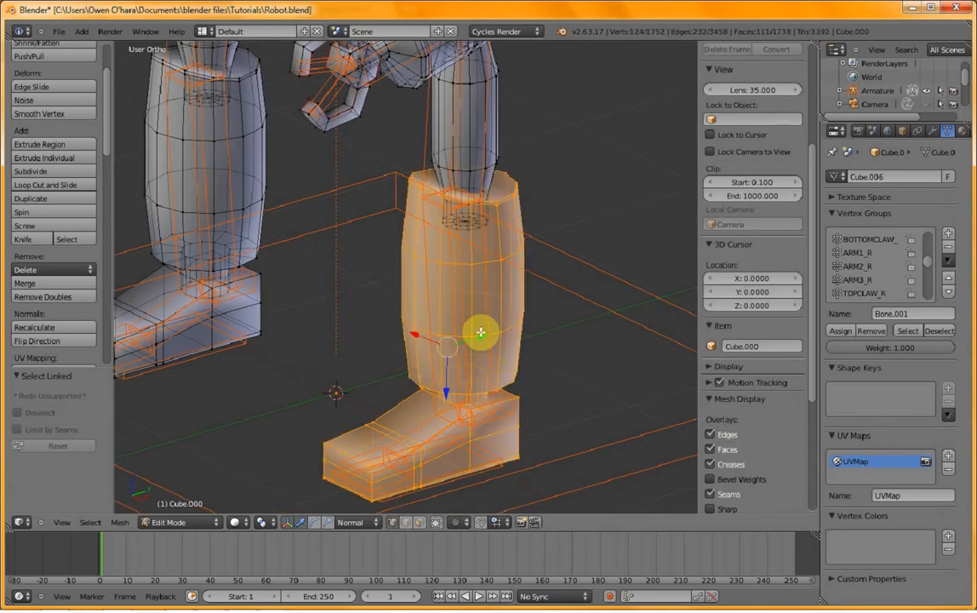
key("h")
- Select the right lower leg piece in the side view and hide it to expose the foot
key("KP_3")
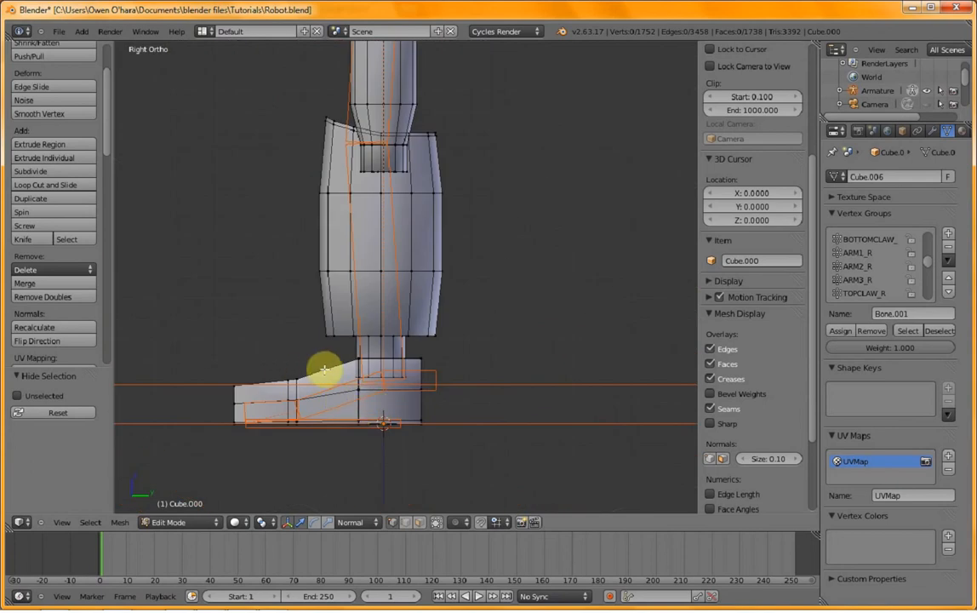
key("b")
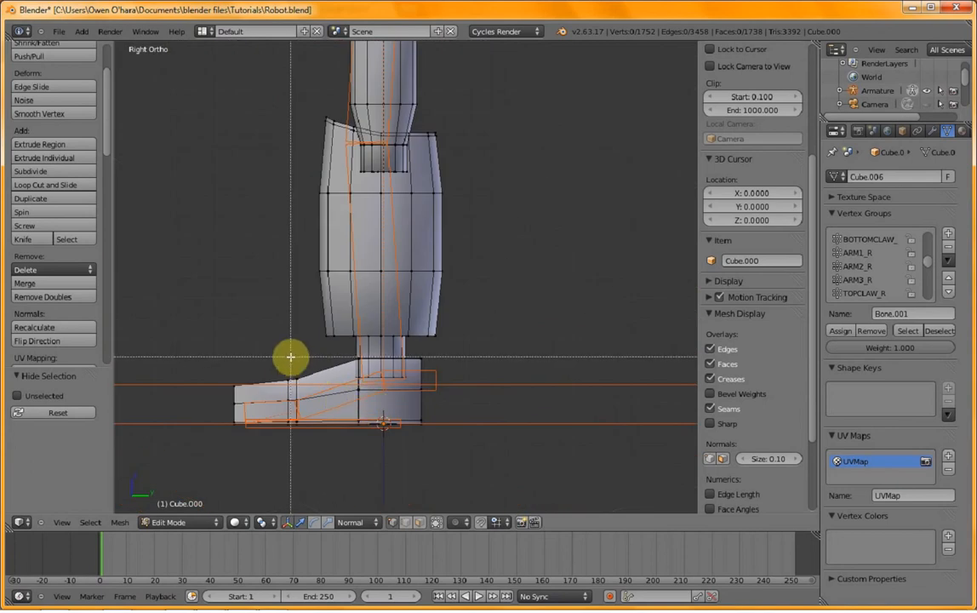
key("Escape")
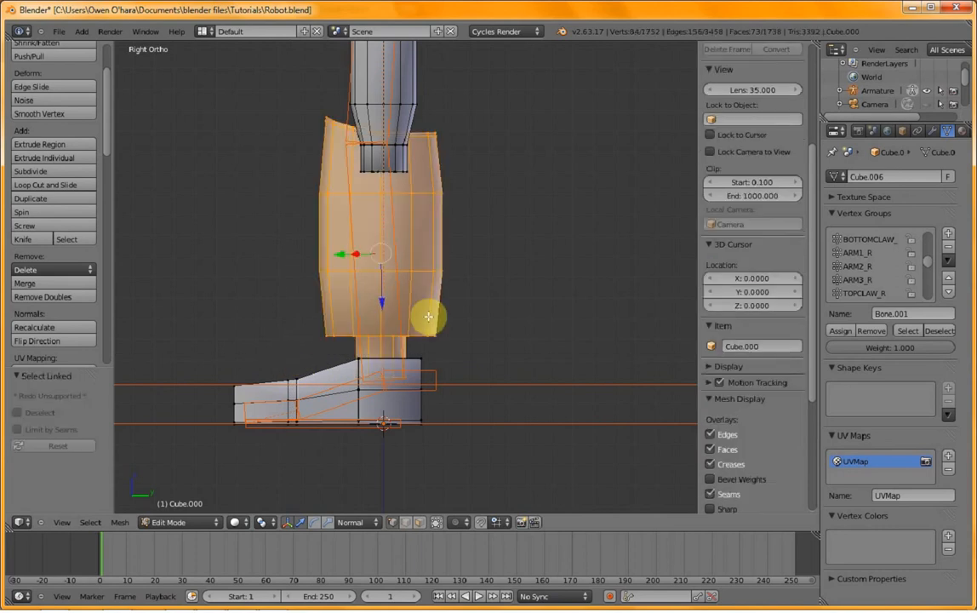
key("h")
- Box-select the right foot's vertices from the toe joint back to the heel and assign them to Bone.001
key("b")
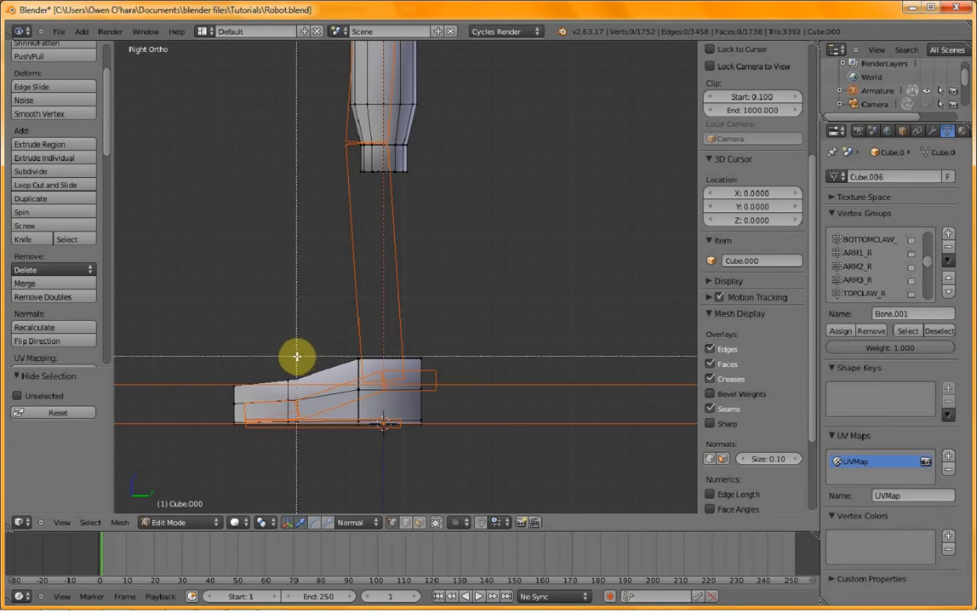
left_click_drag(295, 355, 449, 448)
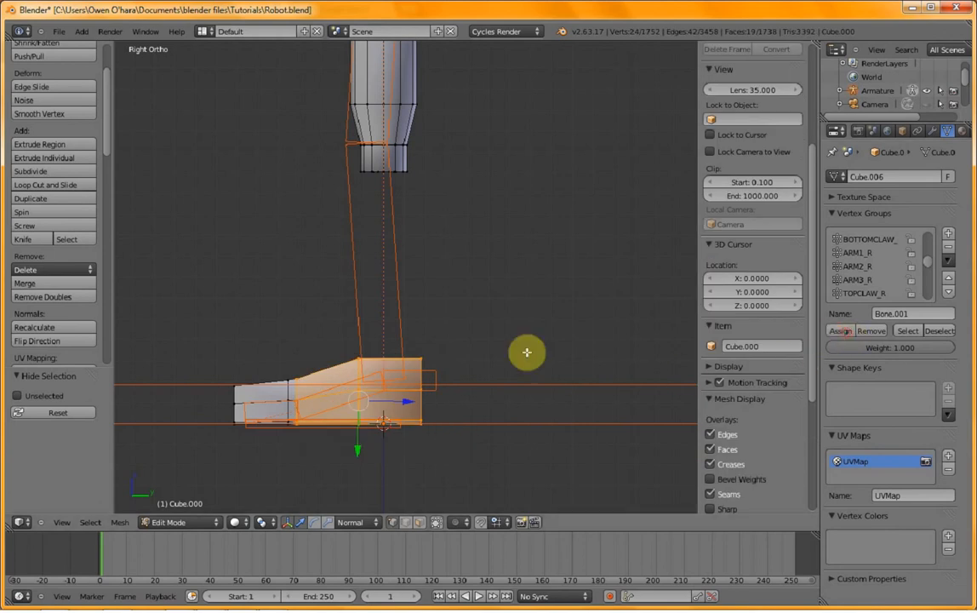
key("Tab")
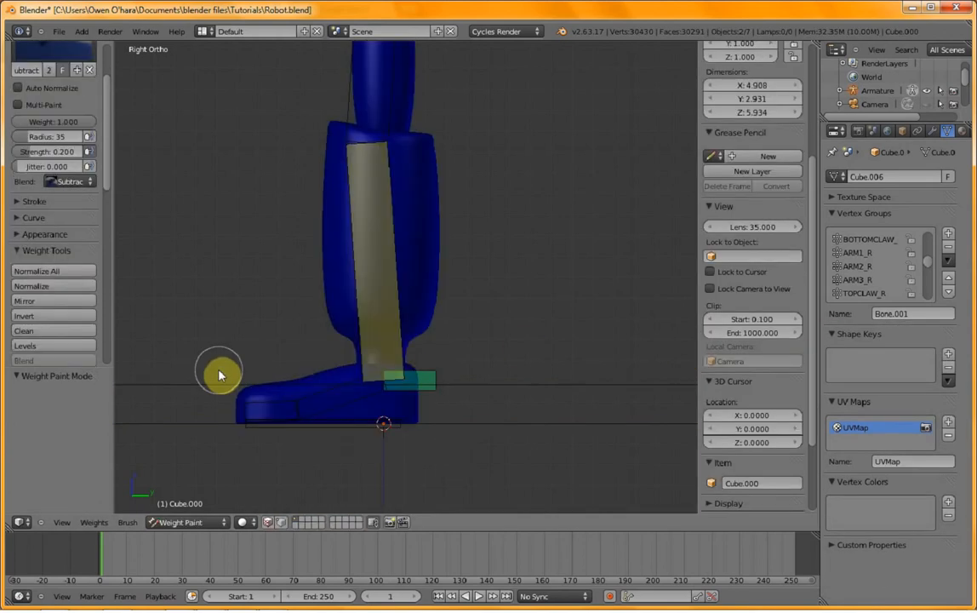
- Make the toe bone Bone.012 active, box-select the right foot's toe vertices and assign them to its vertex group
key("Tab")
key("Tab")
left_click(252, 411)
key("Tab")
left_click_drag(197, 369, 226, 418)
key("a")
key("a")
key("a")
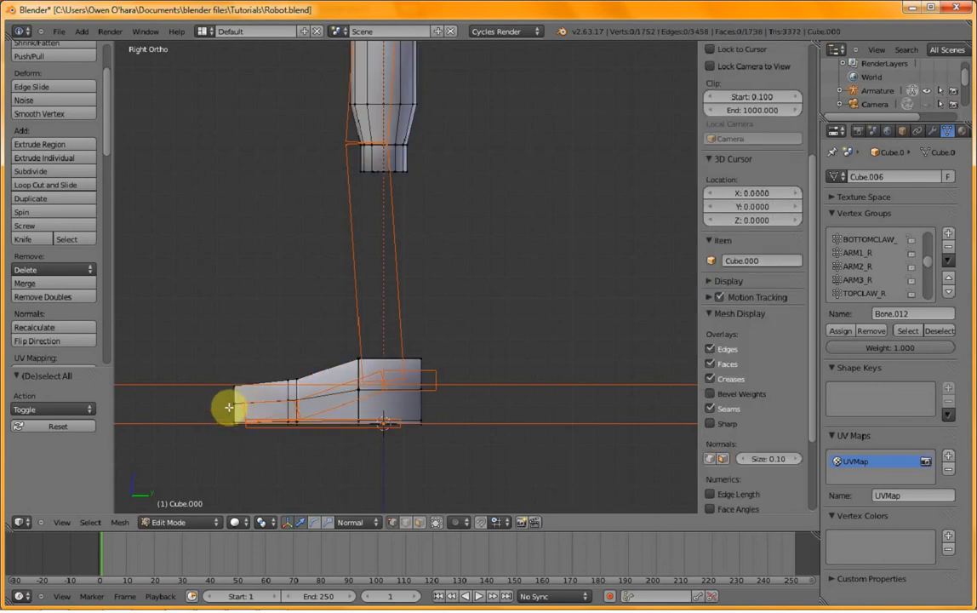
key("b")
left_click_drag(205, 348, 304, 475)
left_click(839, 331)
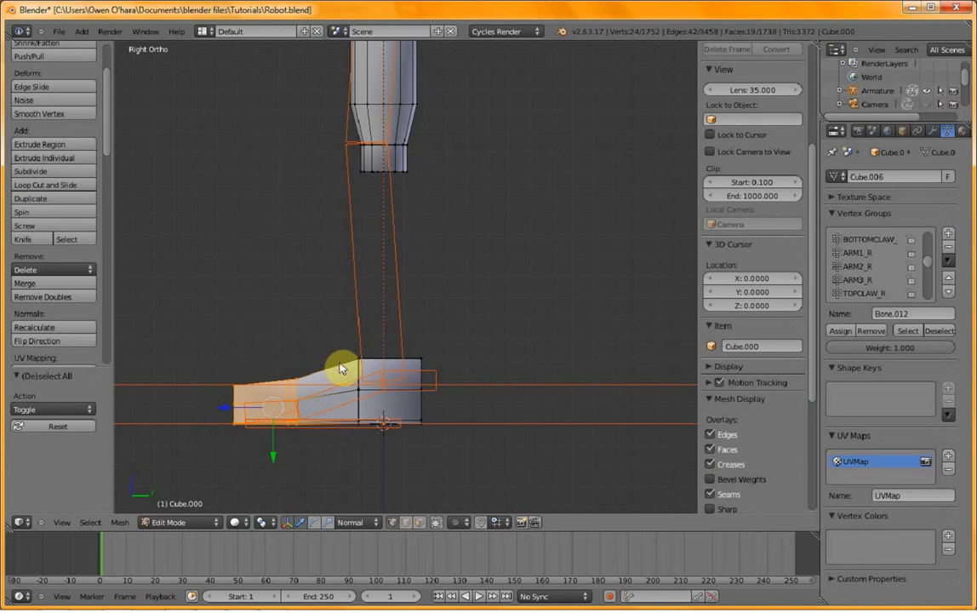
- Test-rotate the foot bone, Bone.011, in Weight Paint mode, cancelling the rotation
key("Tab")
key("ctrl+Tab")
left_click(368, 397, "ctrl")
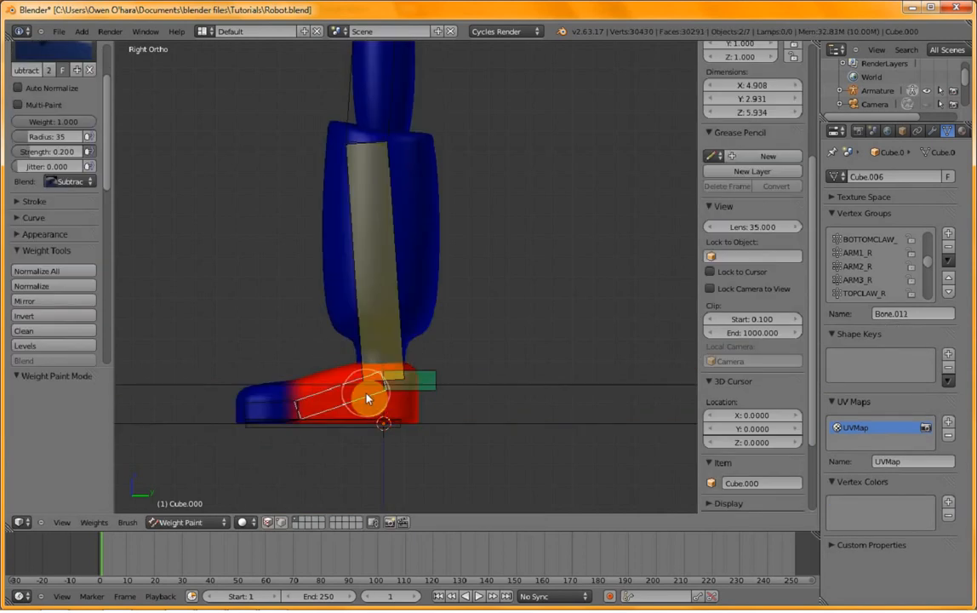
key("r")
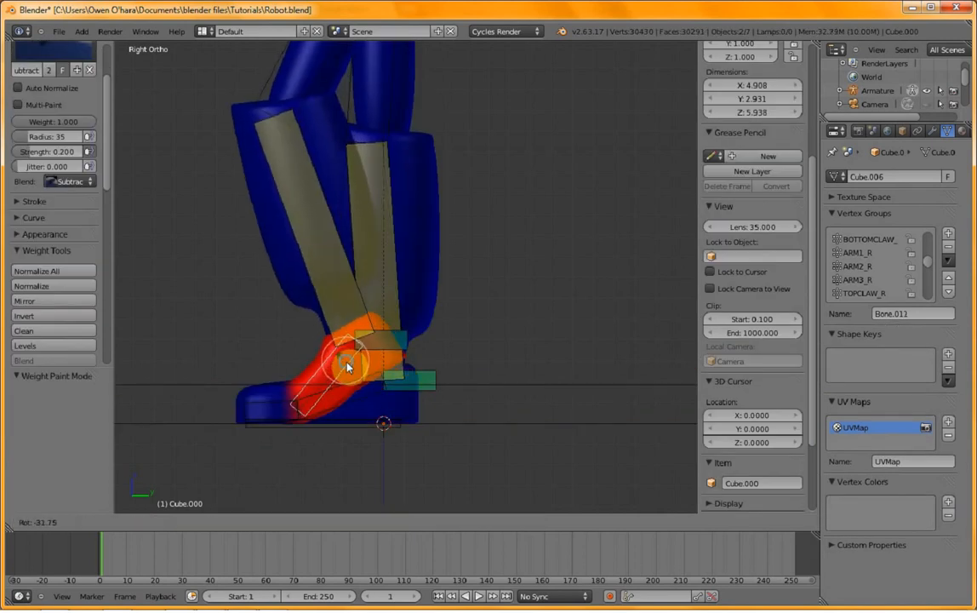
right_click(361, 425)
- Make the sole bone Bone.014 active, reveal the hidden mesh parts and remove every vertex from its vertex group
right_click(361, 426, "ctrl")
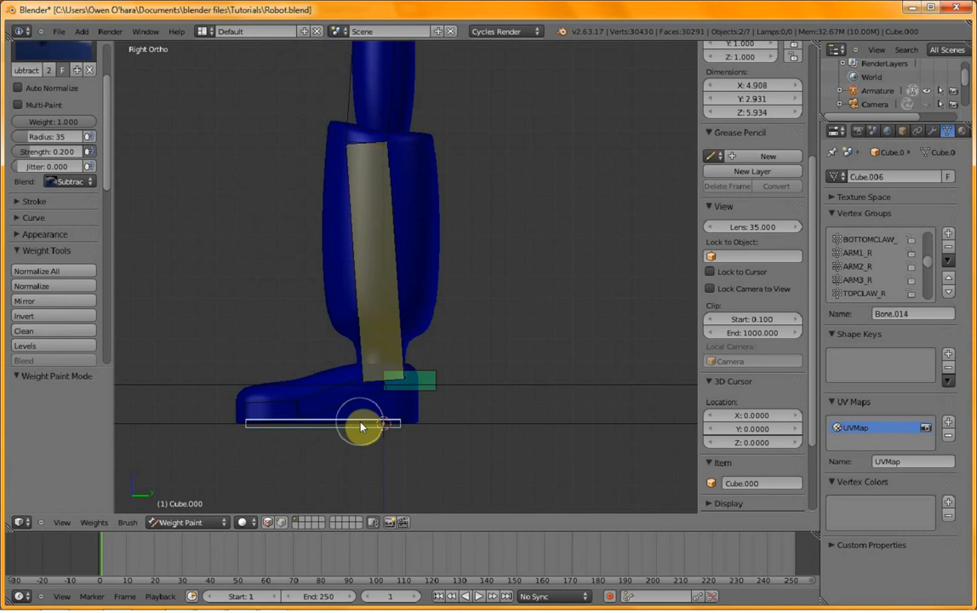
key("Tab")
key("a")
key("a")
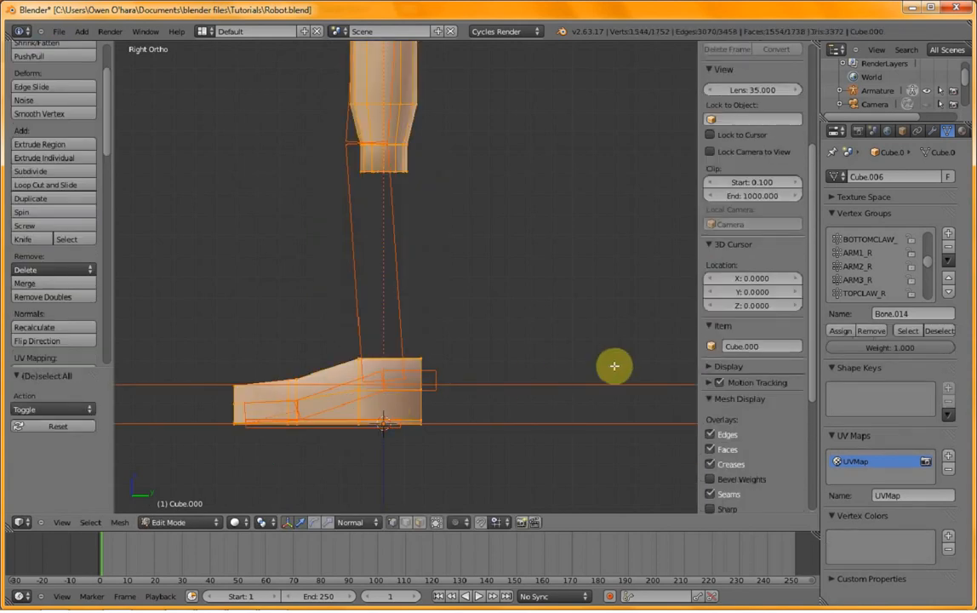
key("alt+h")
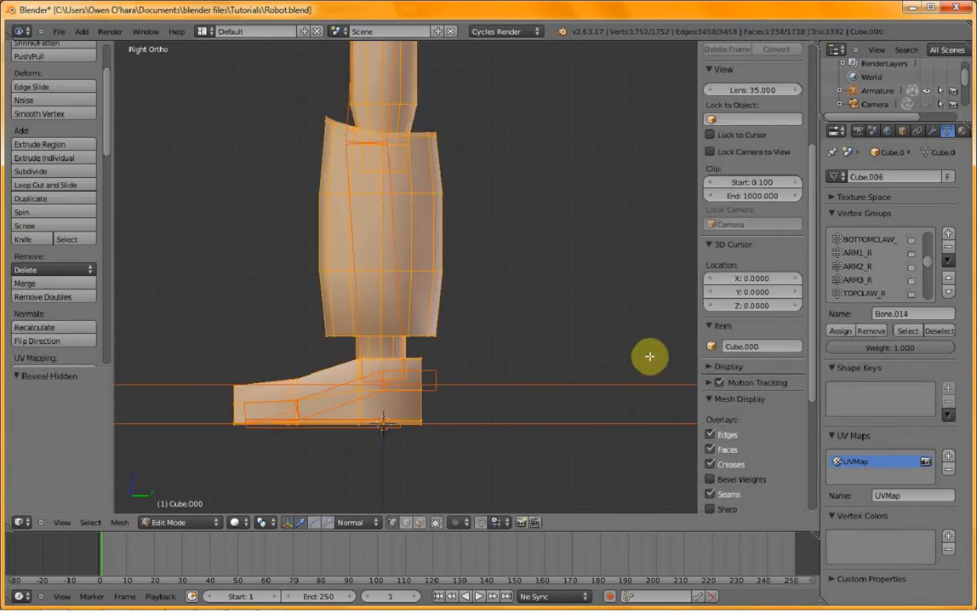
key("a")
key("a")
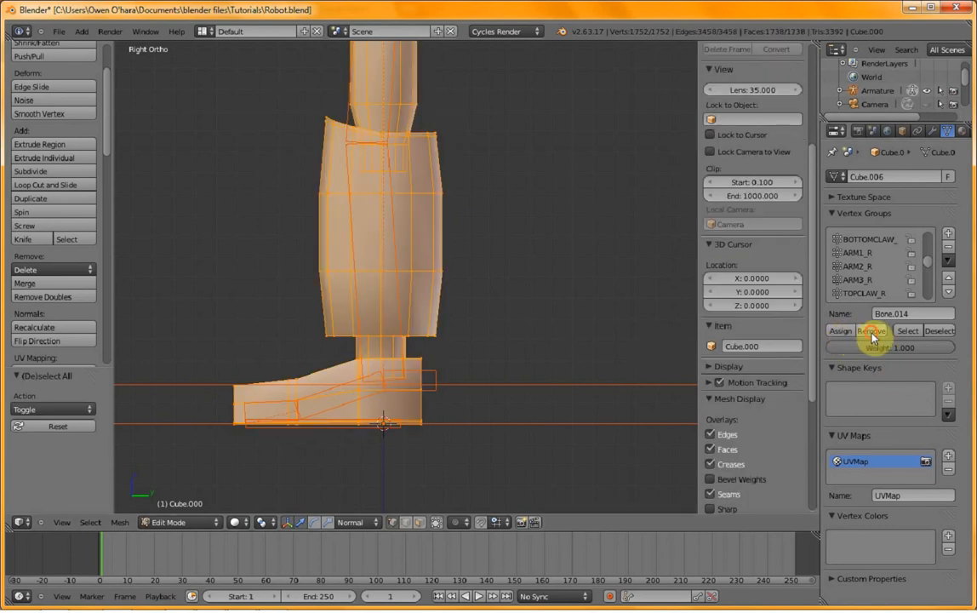
key("Tab")
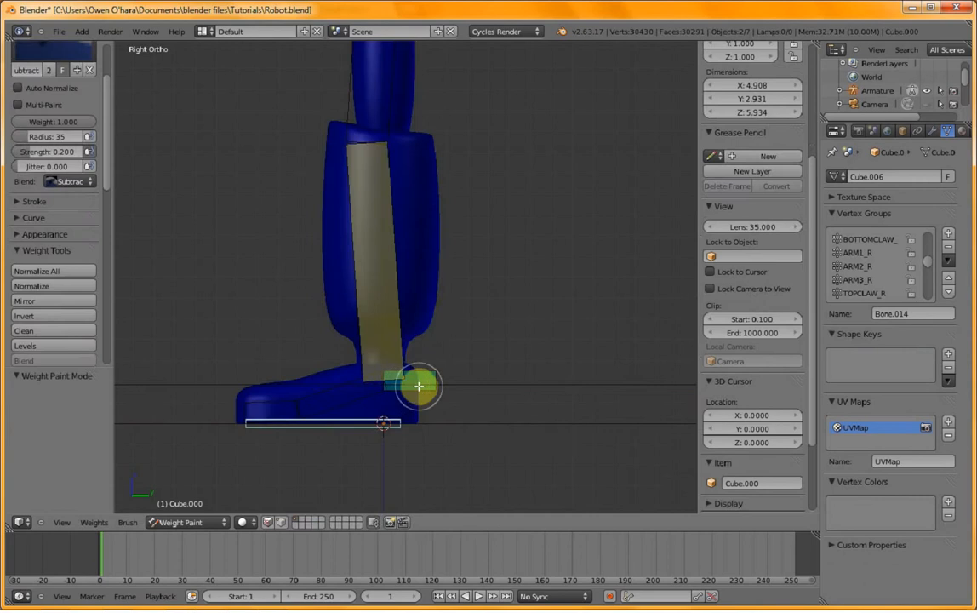
- Select a single vertex at the back of the heel and assign it to the Bone.015 vertex group
key("Tab")
right_click(417, 388)
key("Tab")
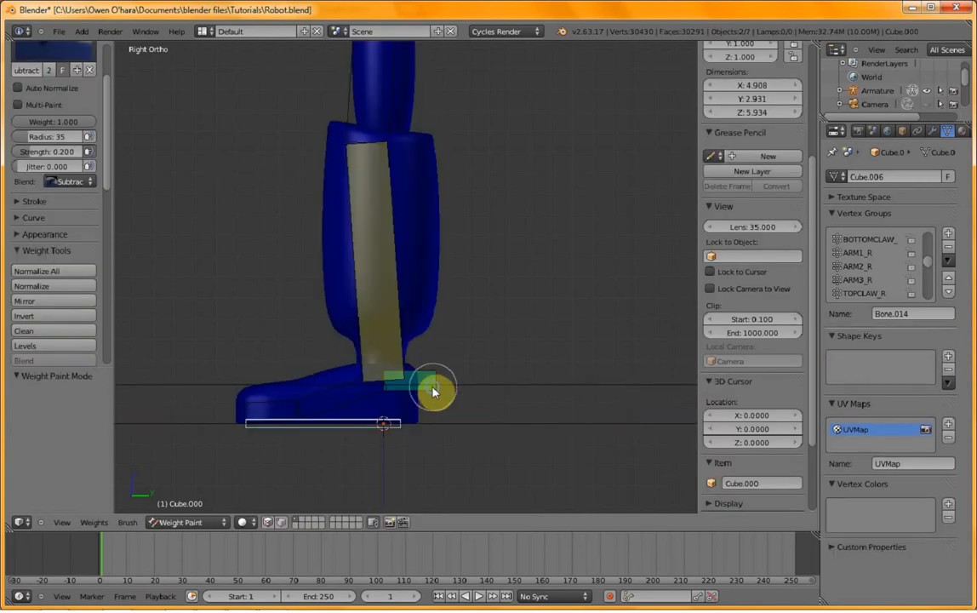
key("Tab")
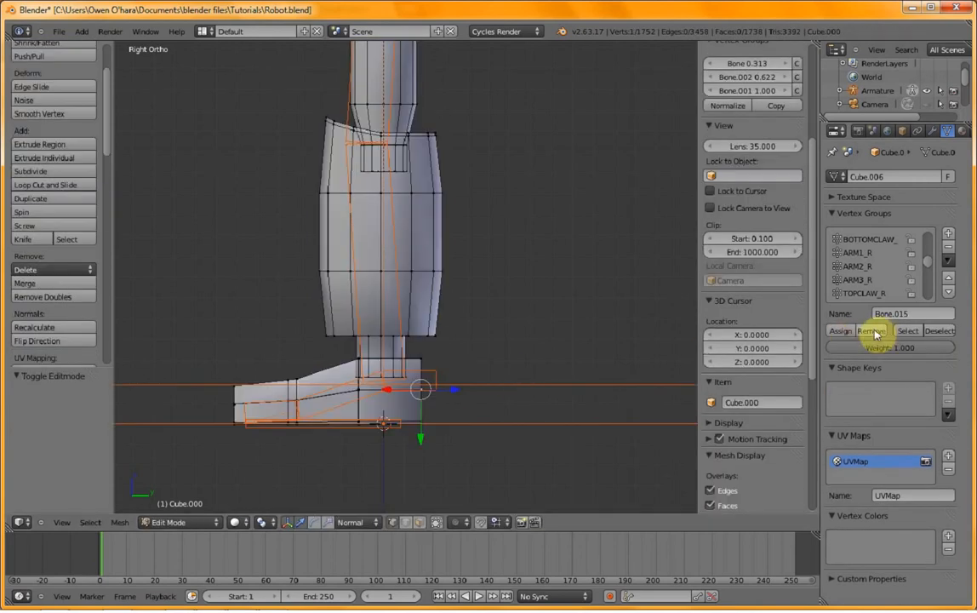
left_click(841, 332)
- Make the far leg's heel bone Bone.002 active and remove all mesh vertices from its vertex group
middle_click_drag(442, 476, 451, 458)
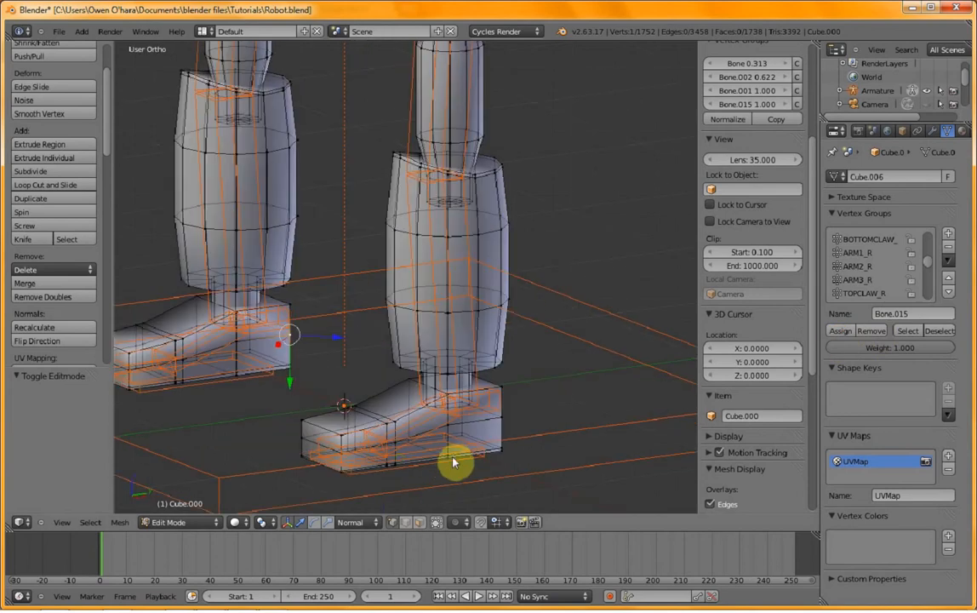
key("Tab")
right_click(278, 327)
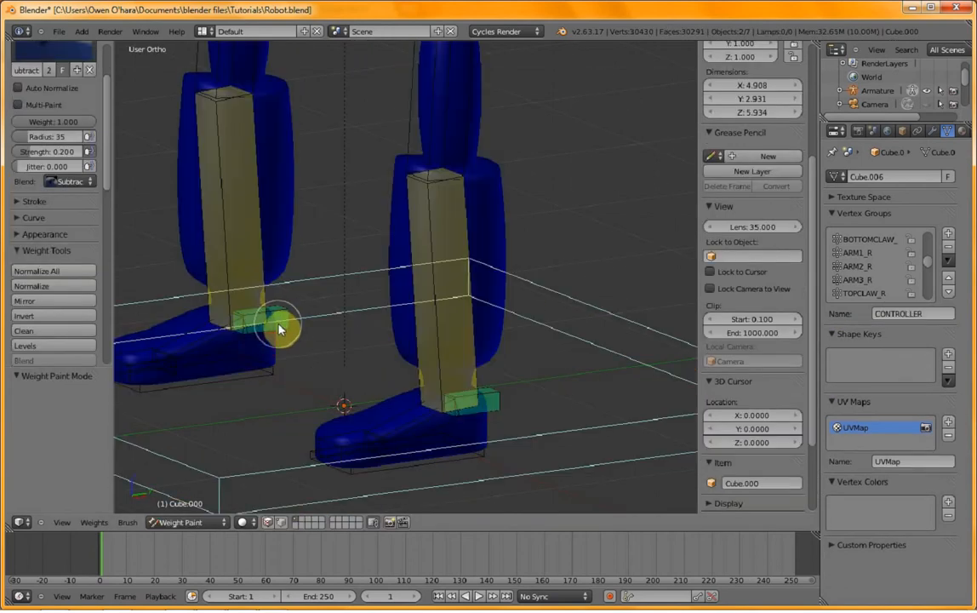
right_click(288, 328)
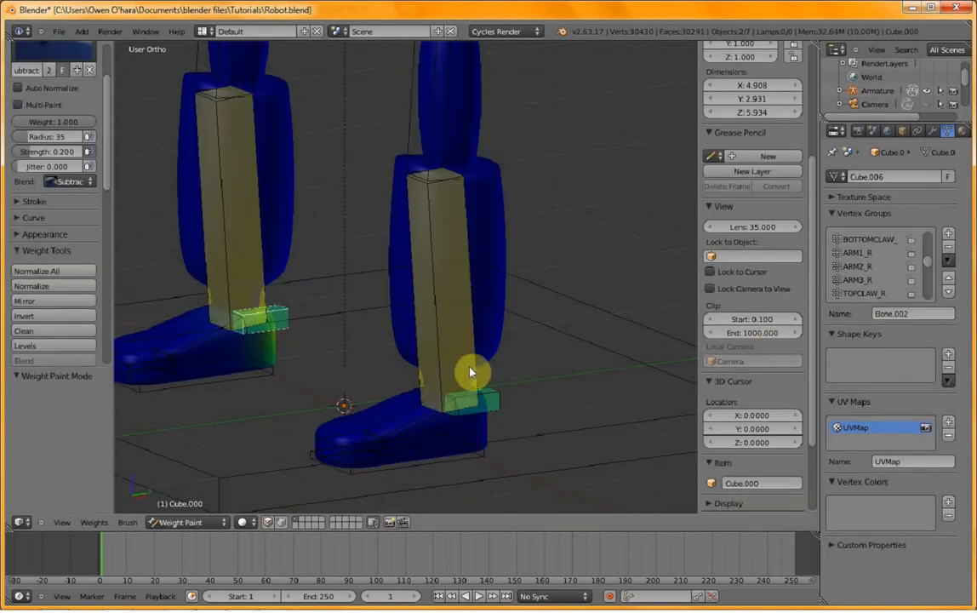
key("Tab")
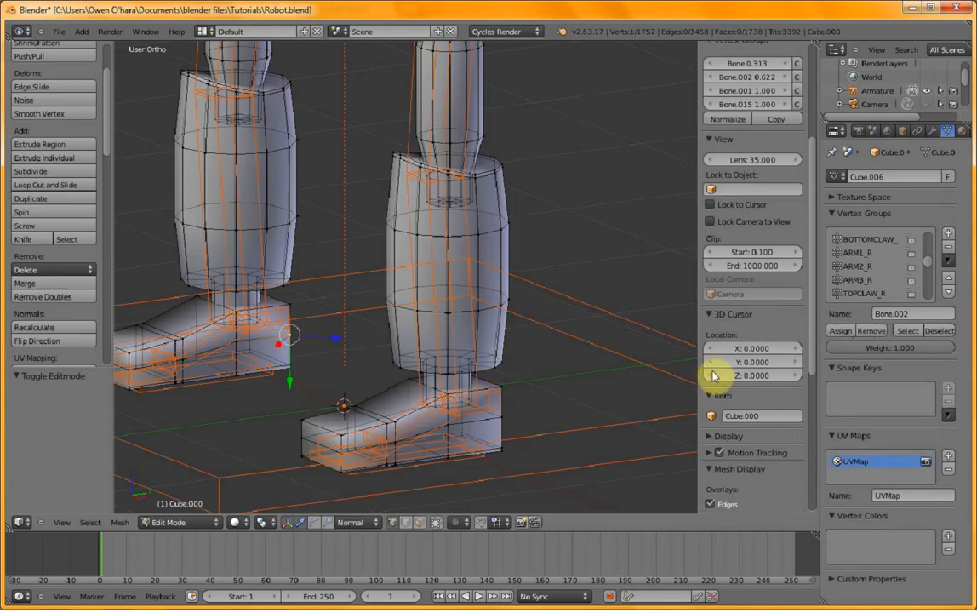
left_click(870, 337)
key("Tab")
key("Tab")
key("a")
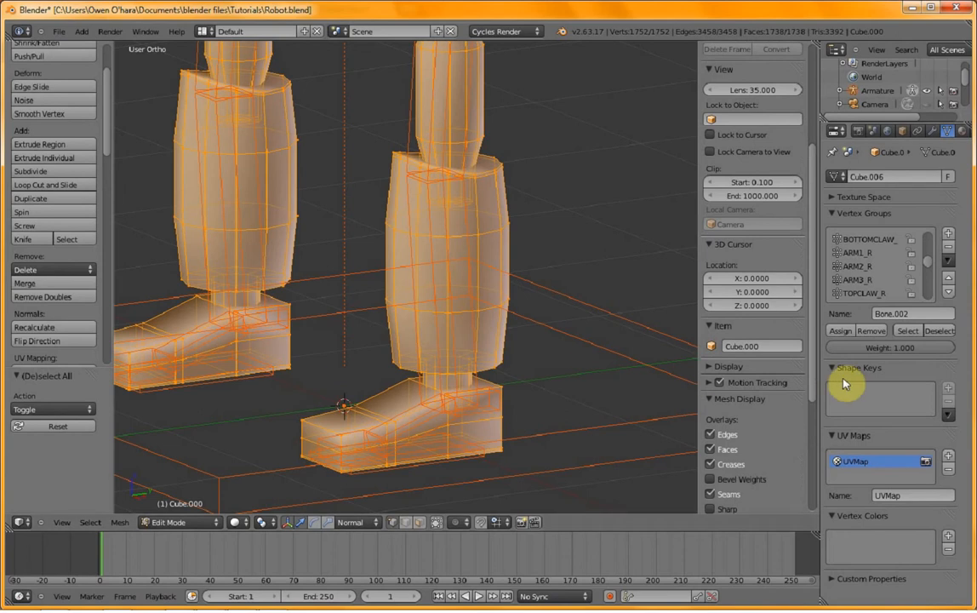
left_click(869, 337)
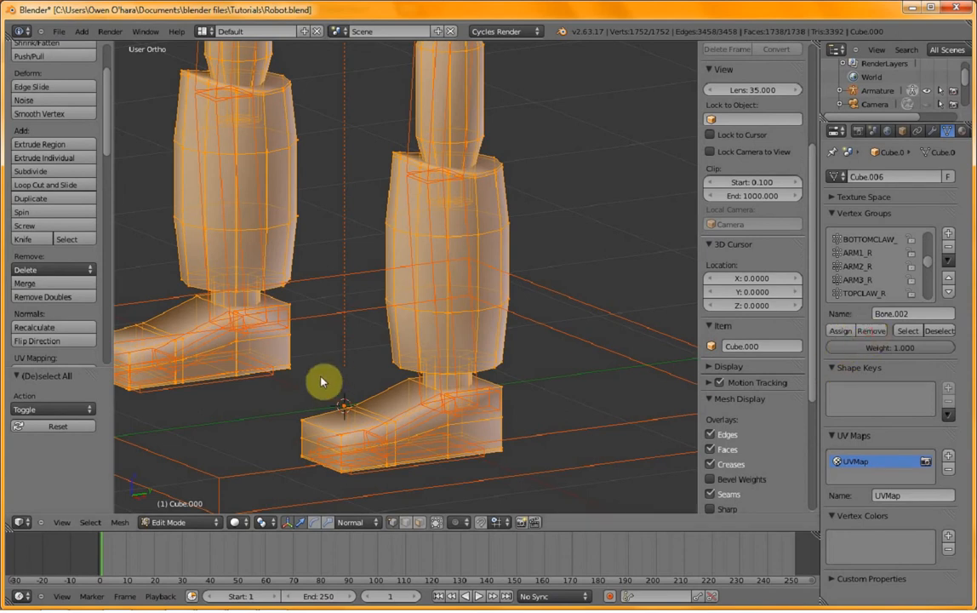
- Make the far foot's sole bone, Bone, active and remove all mesh vertices from its vertex group
key("Tab")
right_click(258, 380)
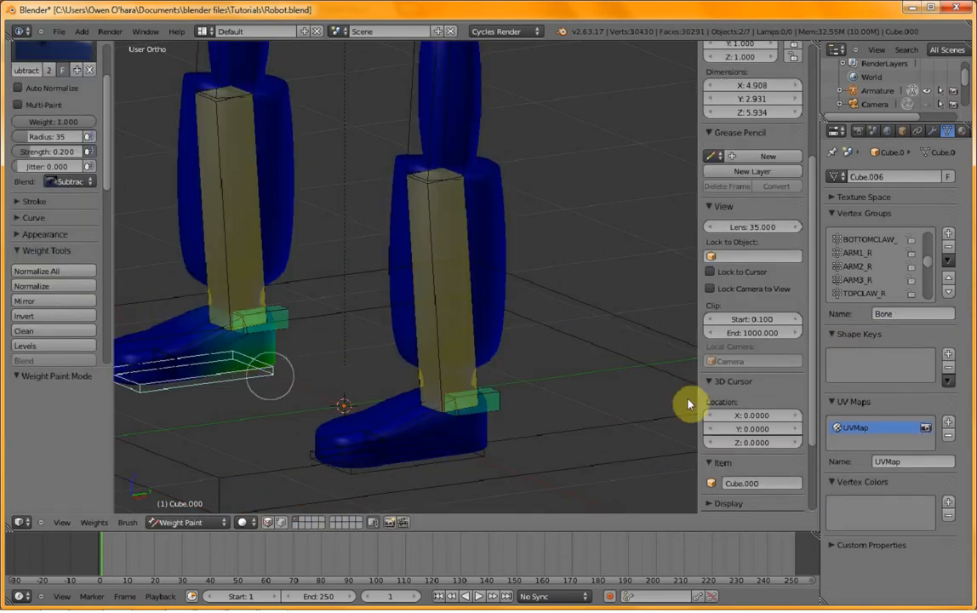
key("Tab")
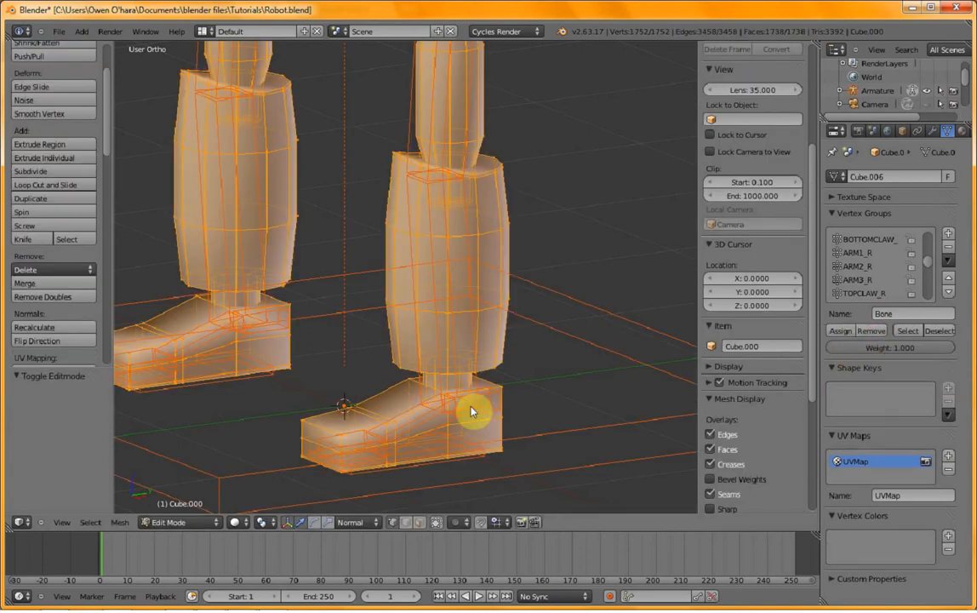
key("Tab")
- Check the weights of foot bone Bone.001 and toe bone Bone.003, make Bone.001 active and clear the vertex selection
mouse_move(261, 430)
middle_mouse_down()
mouse_move(463, 408)
mouse_move(441, 408)
middle_mouse_up()
right_click(358, 446)
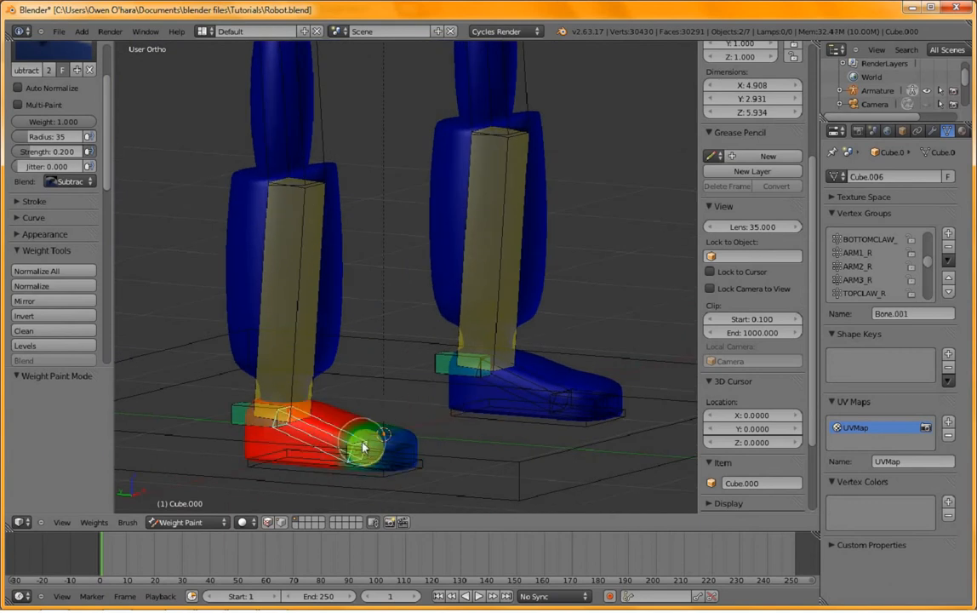
right_click(389, 452)
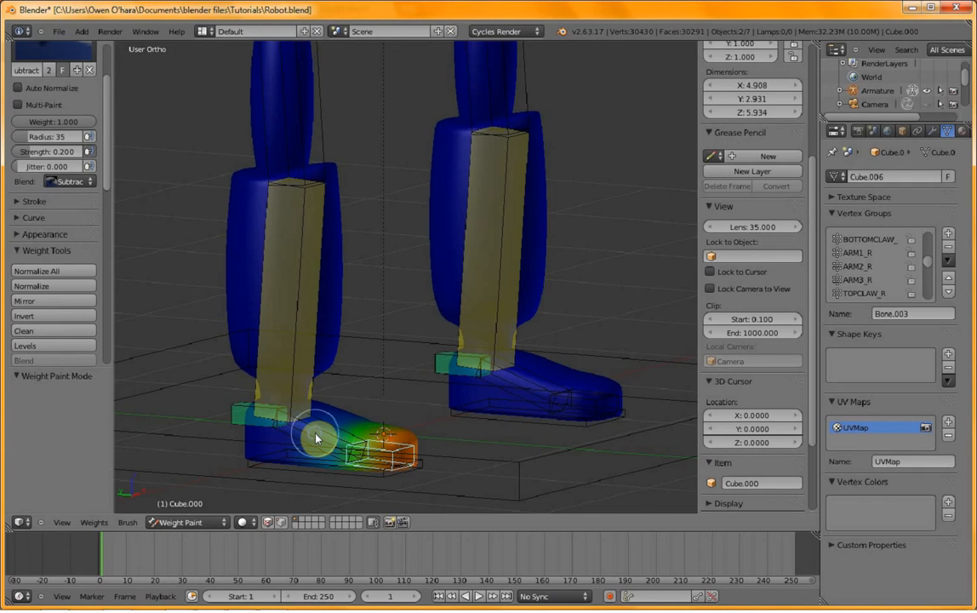
right_click(317, 438)
left_click(358, 446)
key("Tab")
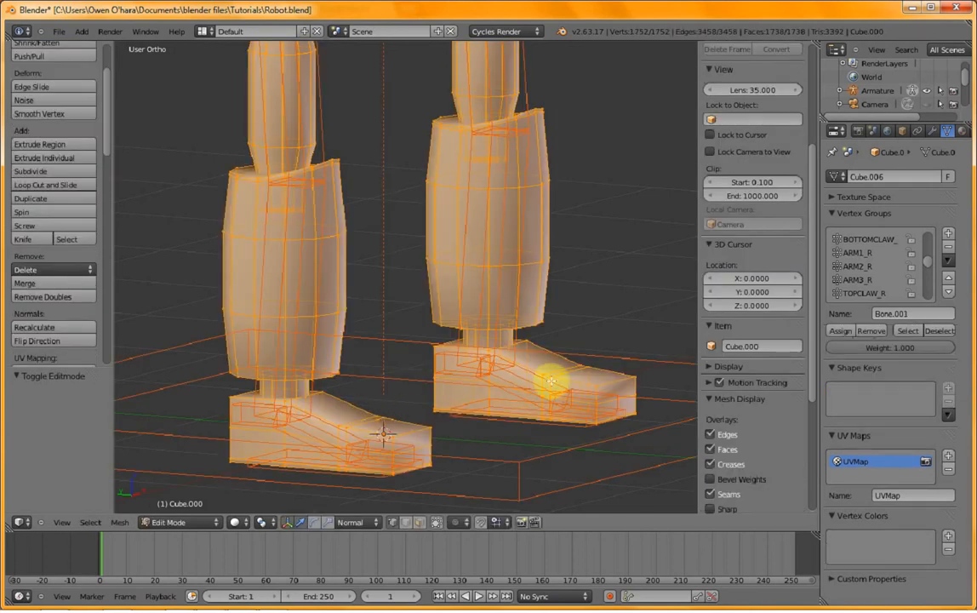
key("a")
- Select the nearer foot's toe vertices from the double edge loop at the toe joint to the front end
mouse_move(388, 436)
middle_mouse_down()
mouse_move(307, 455)
mouse_move(224, 449)
mouse_move(392, 456)
middle_mouse_up()
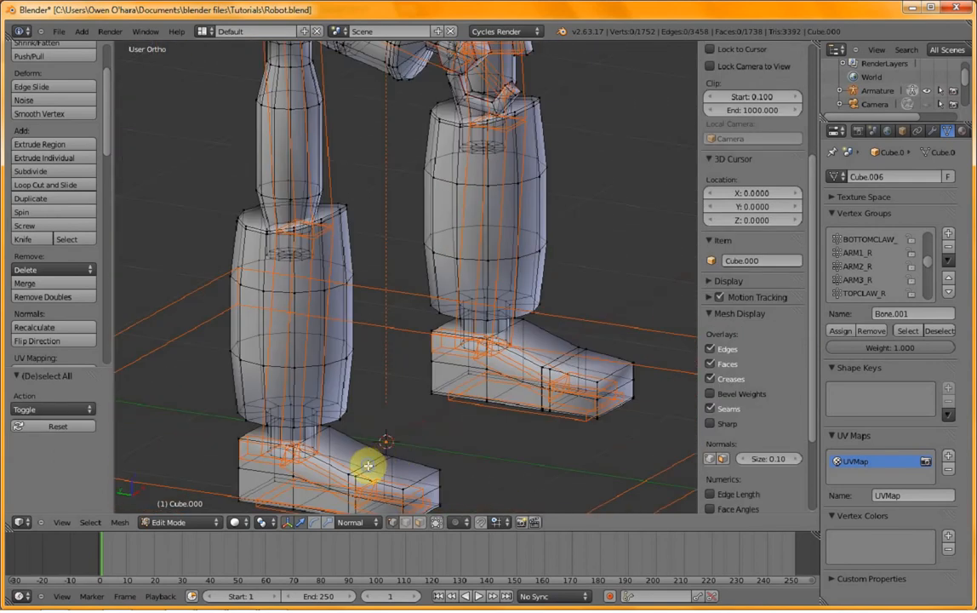
right_click(368, 465, "alt")
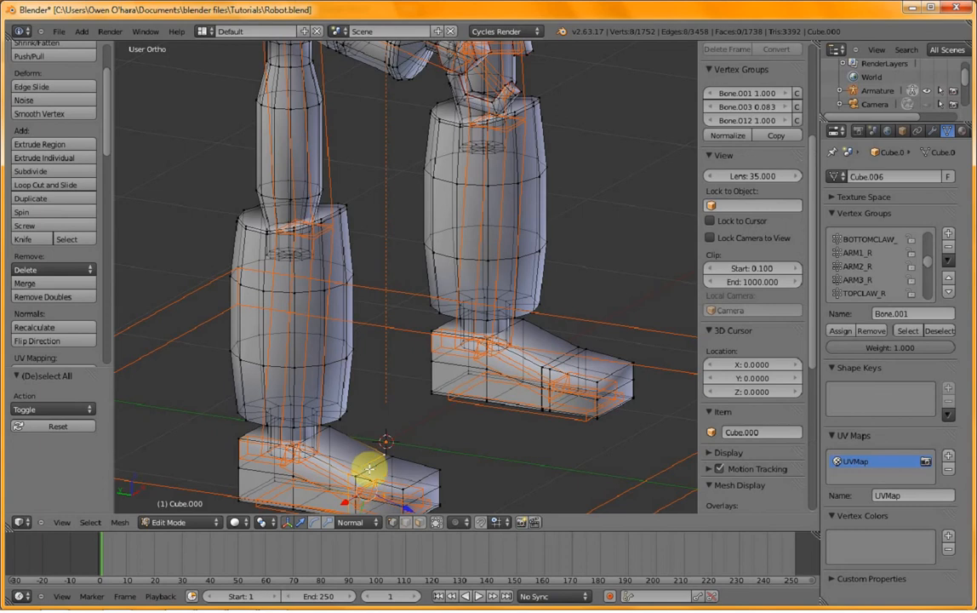
right_click(420, 481, "alt+shift")
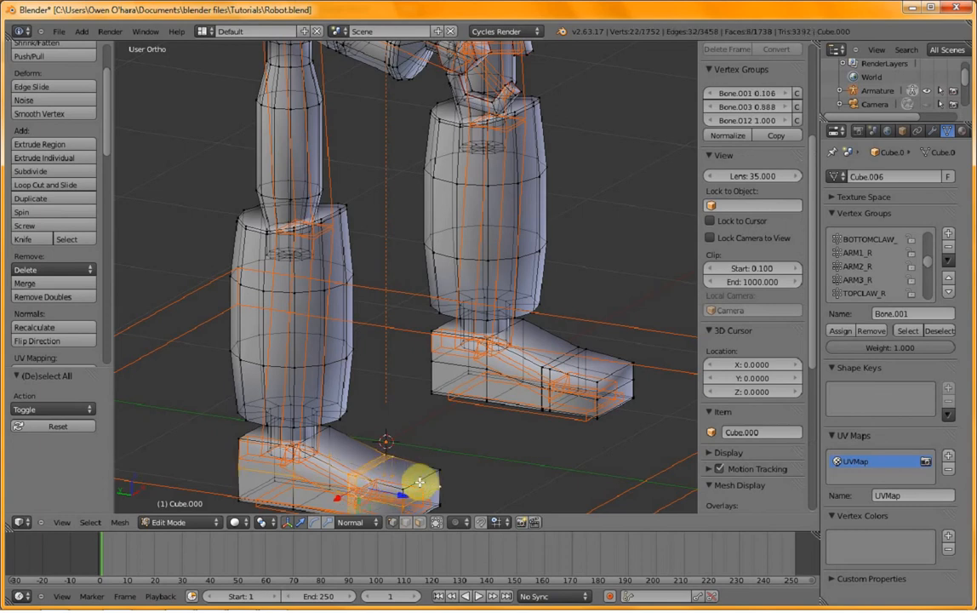
key("ctrl+z")
middle_click_drag(458, 461, 520, 385, "shift")
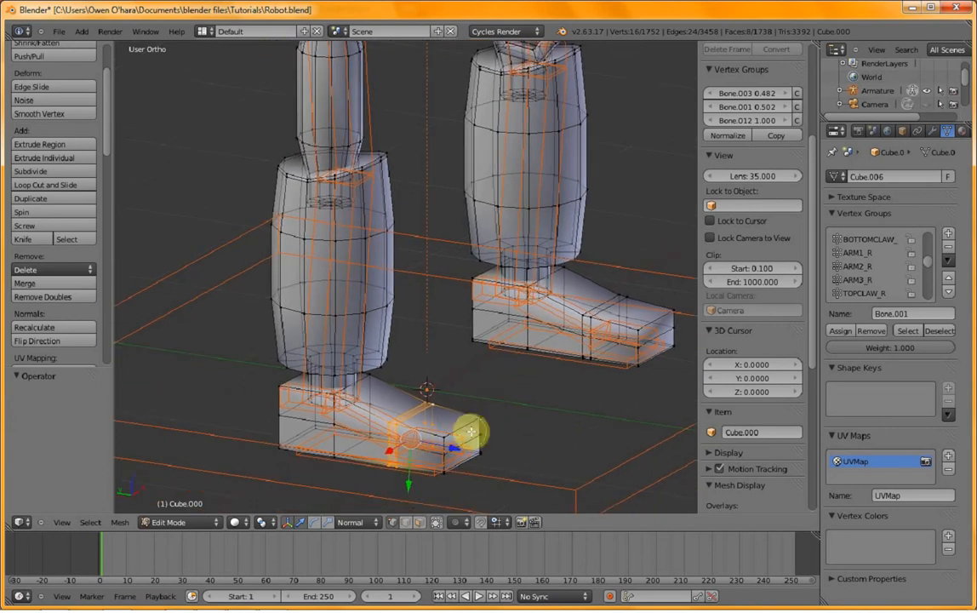
right_click(473, 428, "alt+shift")
right_click(471, 448, "alt+shift")
right_click(453, 467, "alt+shift")
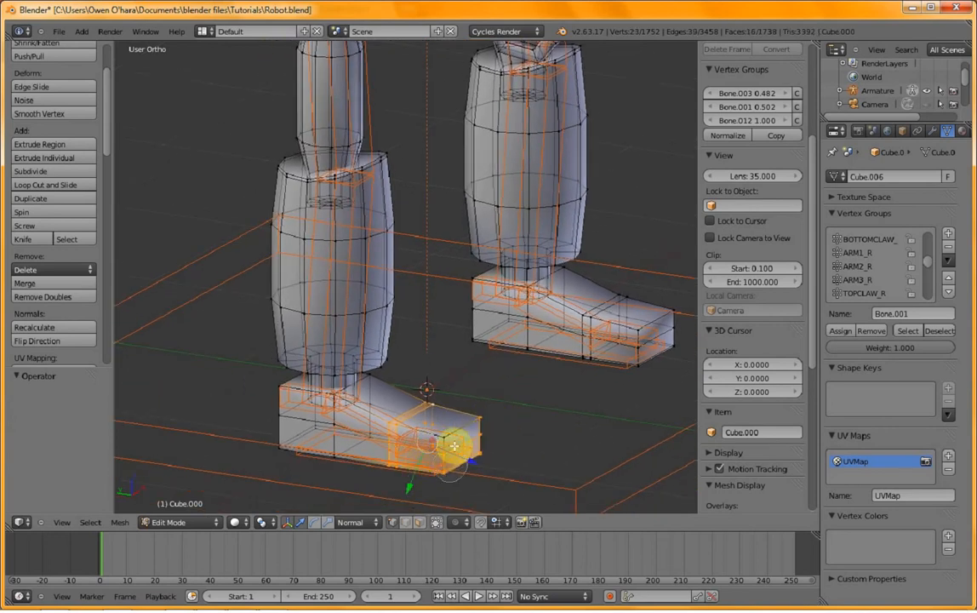
right_click(454, 443, "alt+shift")
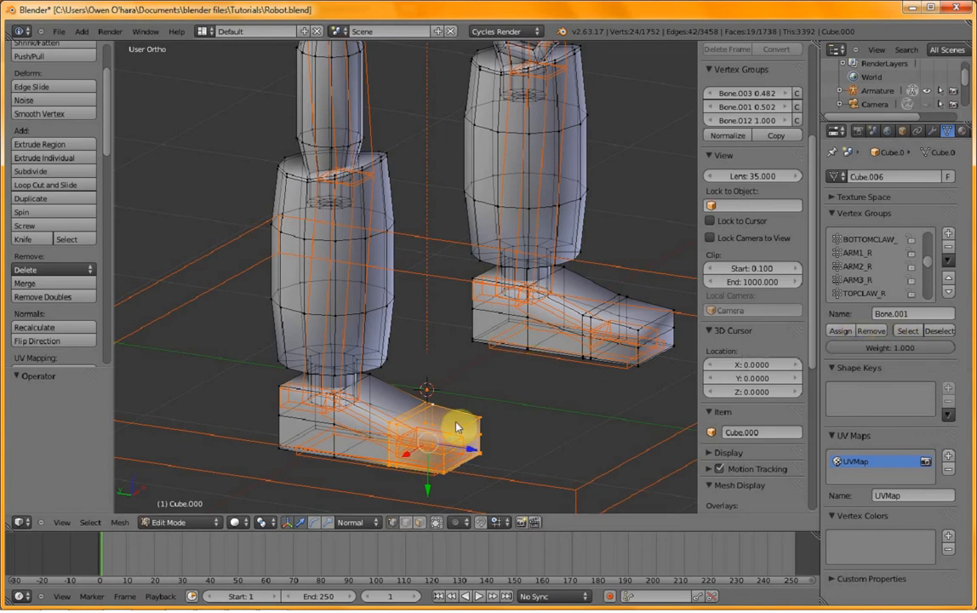
- Make the toe bone Bone.003 active and assign the selected toe vertices to its vertex group
key("Tab")
left_click(436, 446)
right_click(436, 451)
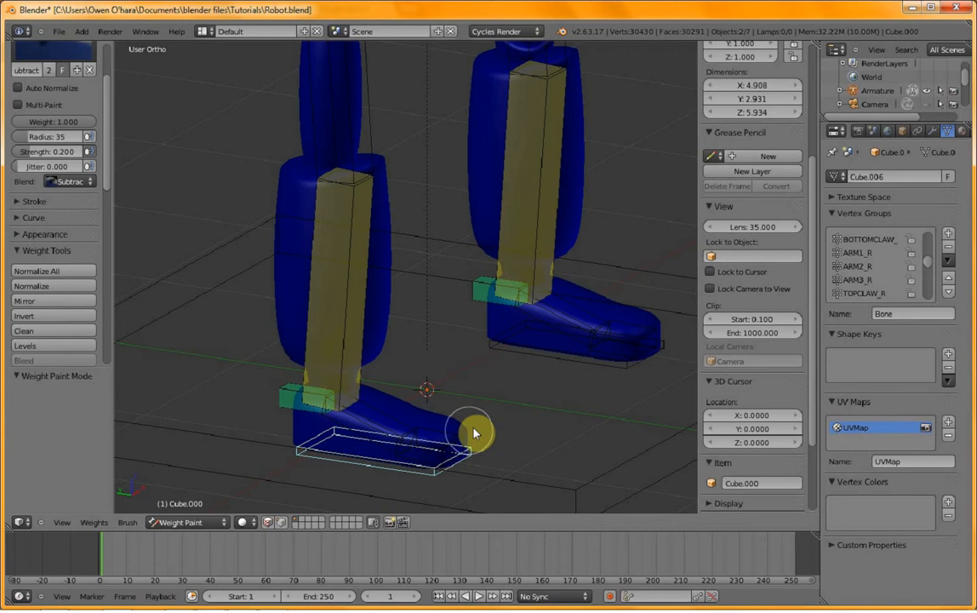
right_click(439, 450)
key("Tab")
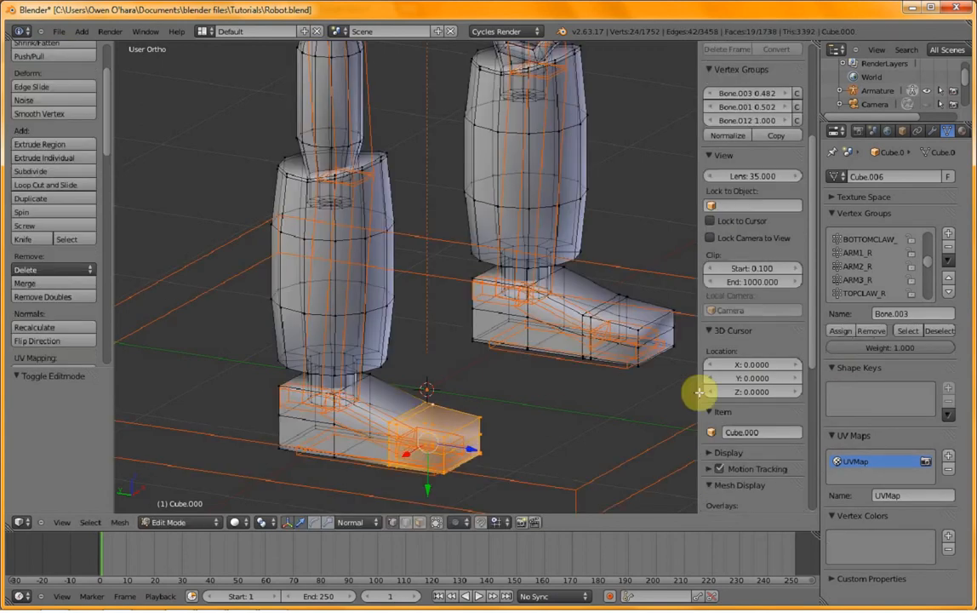
left_click(841, 332)
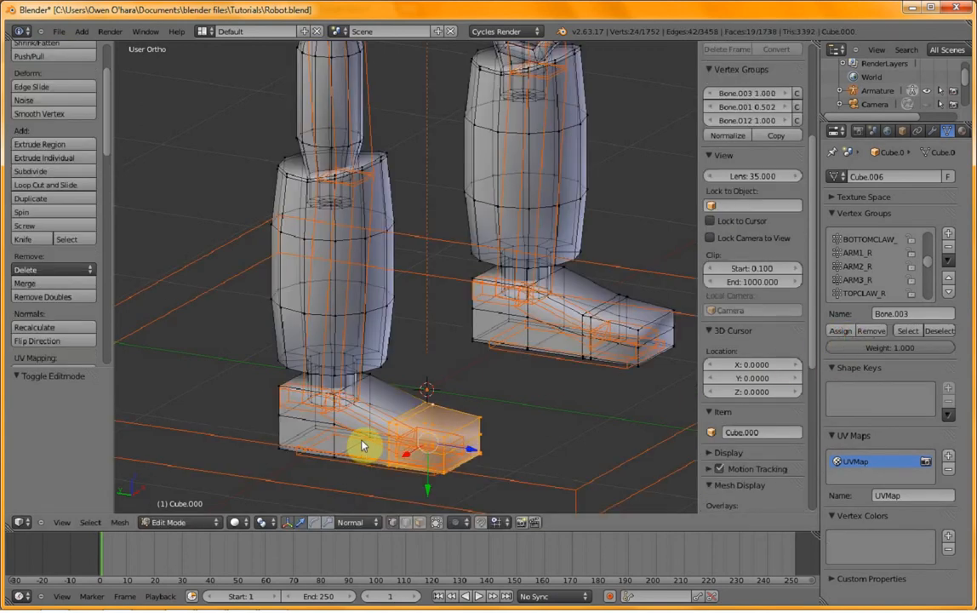
- Make the foot bone Bone.001 active and examine how its weights spread over the heel, toe joint and toes
key("Tab")
right_click(369, 427)
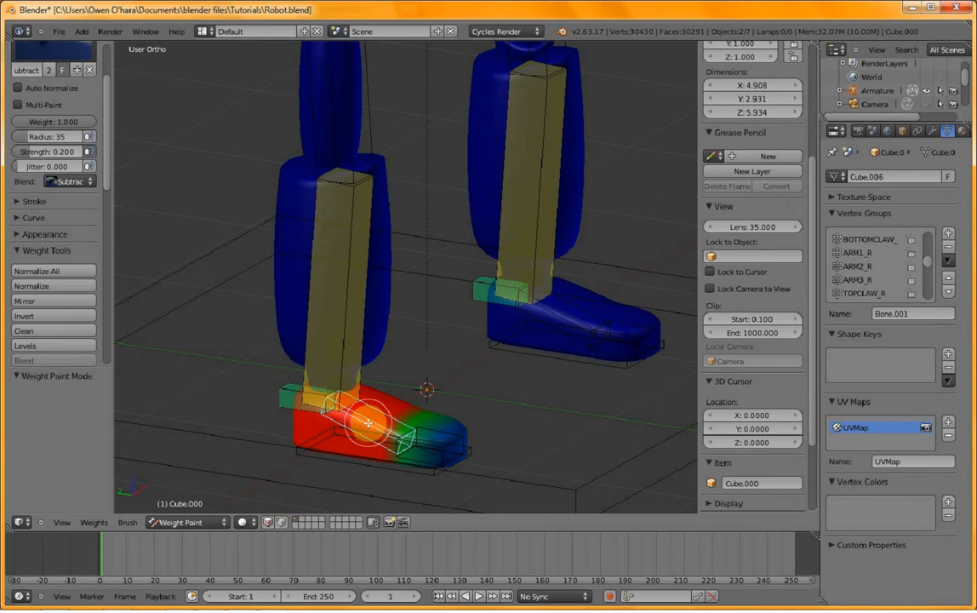
key("Tab")
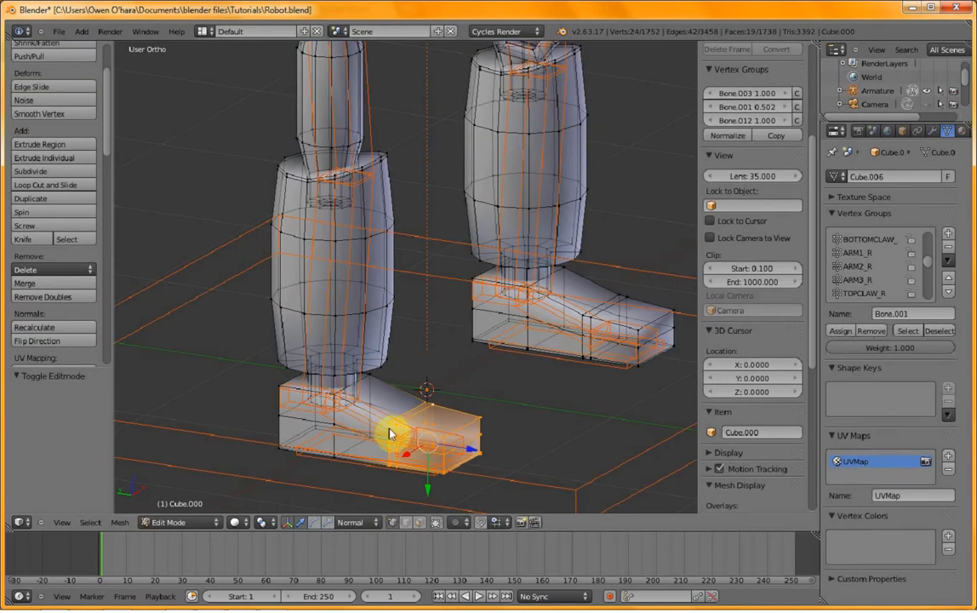
key("Tab")
key("Tab")
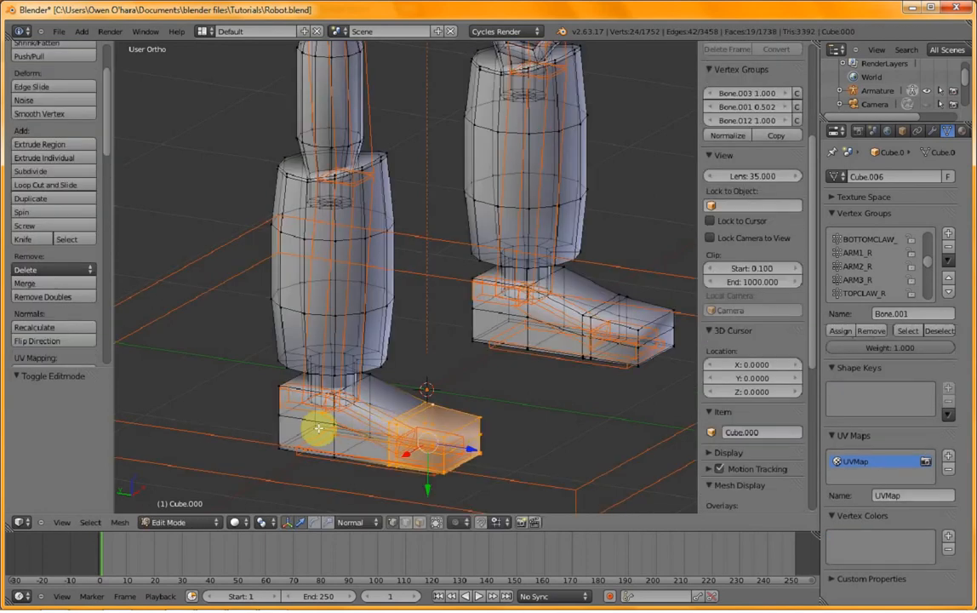
key("Tab")
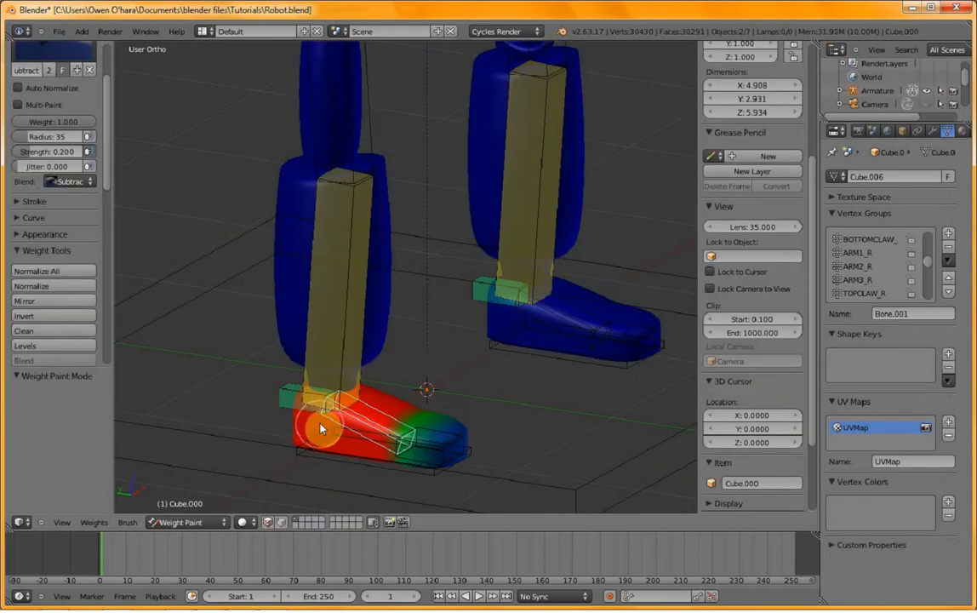
key("Tab")
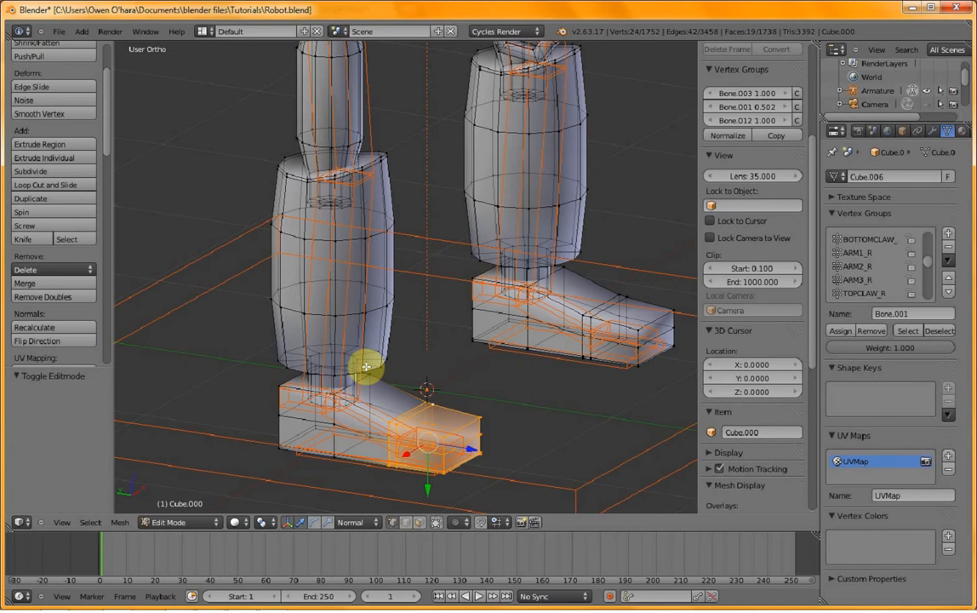
- Select the nearer leg's whole linked shin mesh and hide it to expose the foot
key("a")
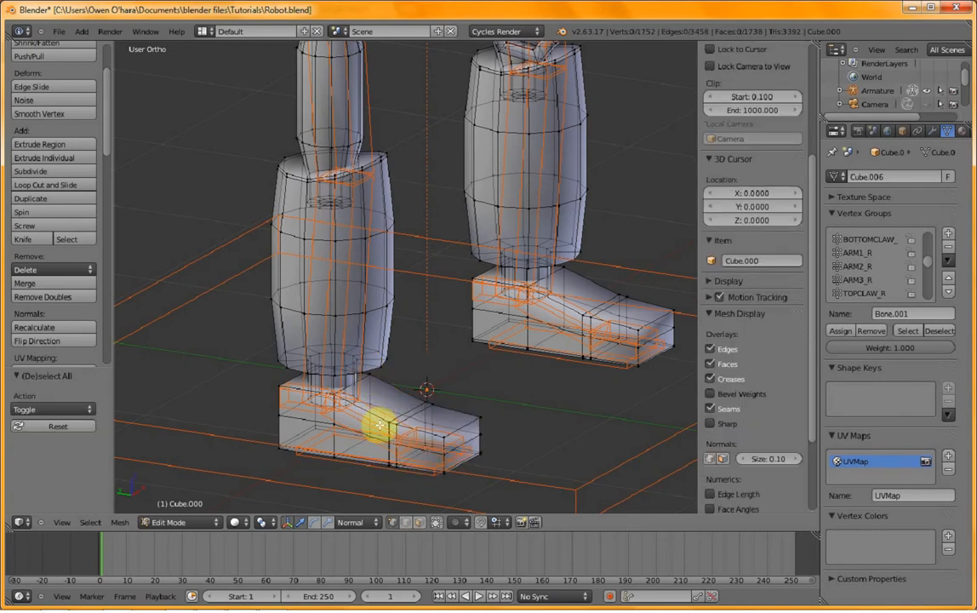
right_click(396, 417, "alt")
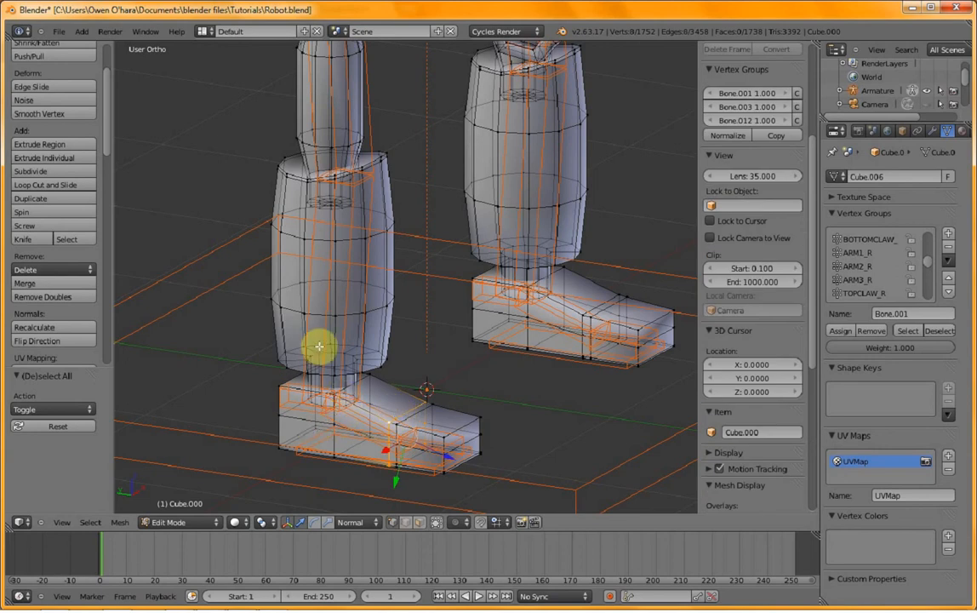
key("l")
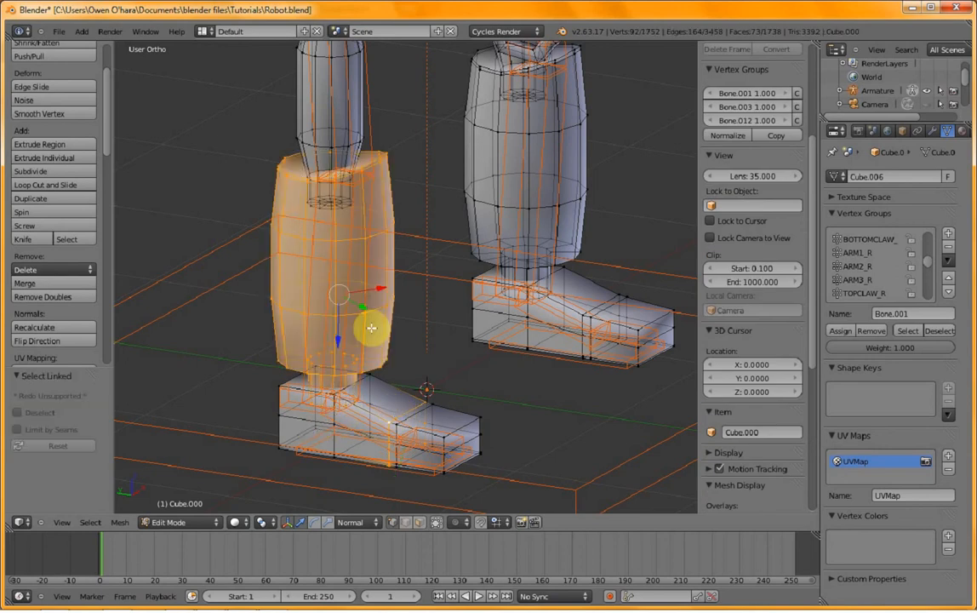
key("a")
key("l")
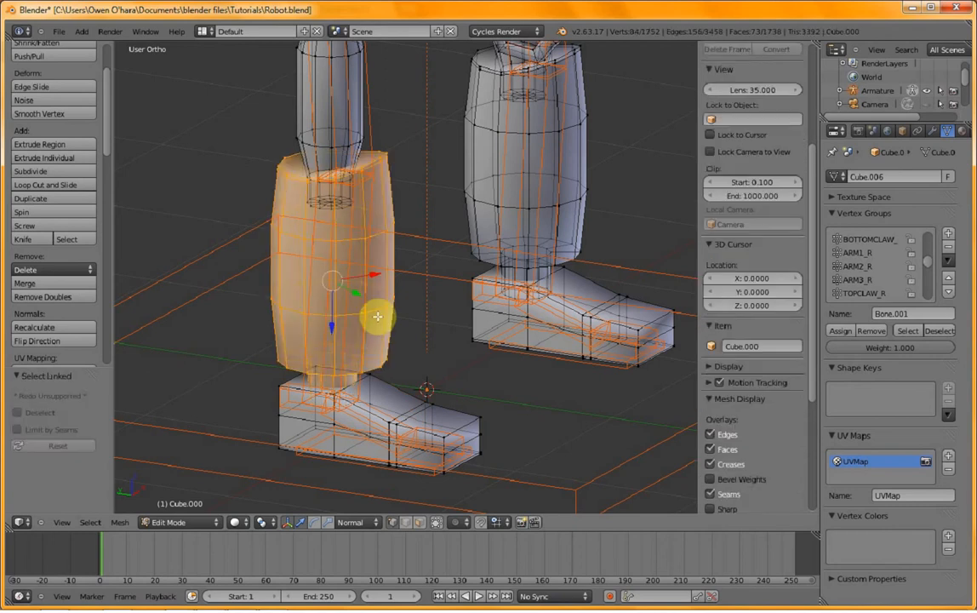
key("h")
- Select the nearer foot's heel and midfoot vertices up to the first edge loop of the toe joint
key("a")
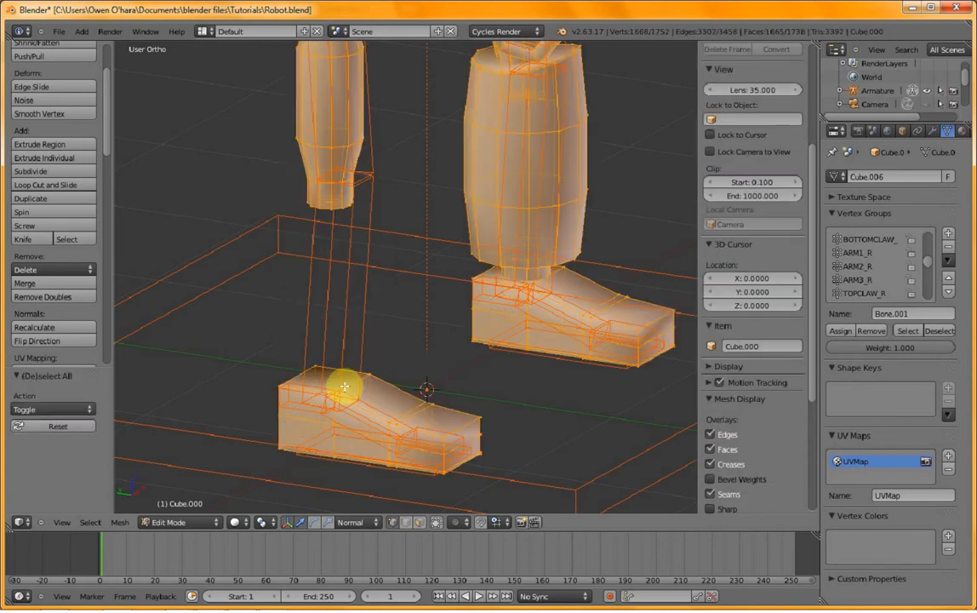
key("a")
key("b")
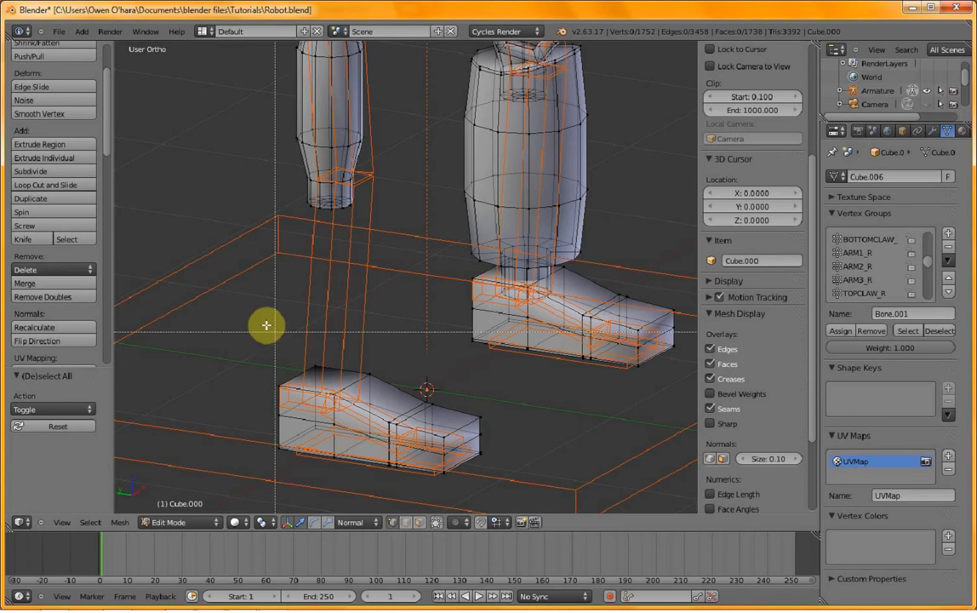
left_click_drag(244, 328, 390, 472)
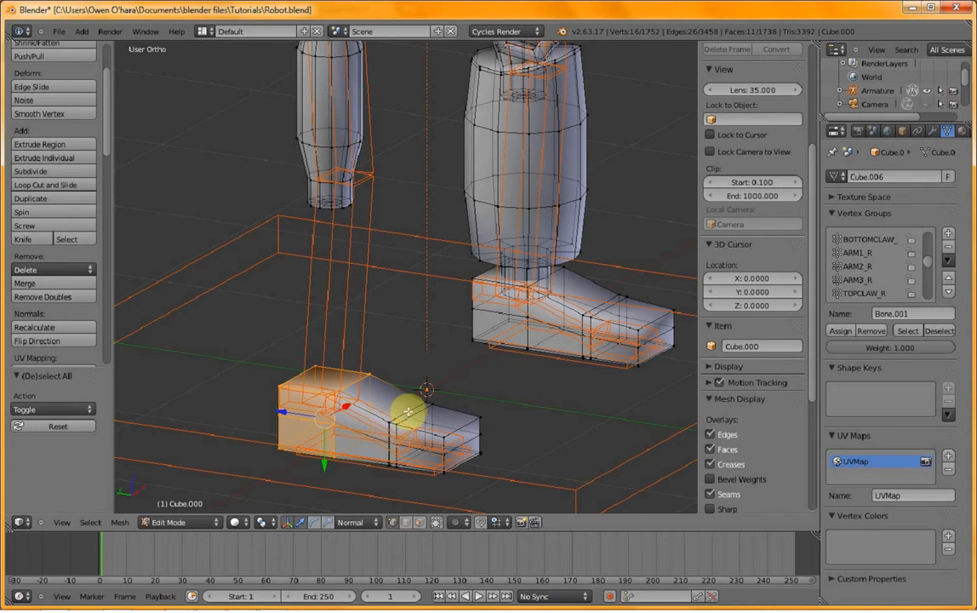
right_click(408, 412, "alt+shift")
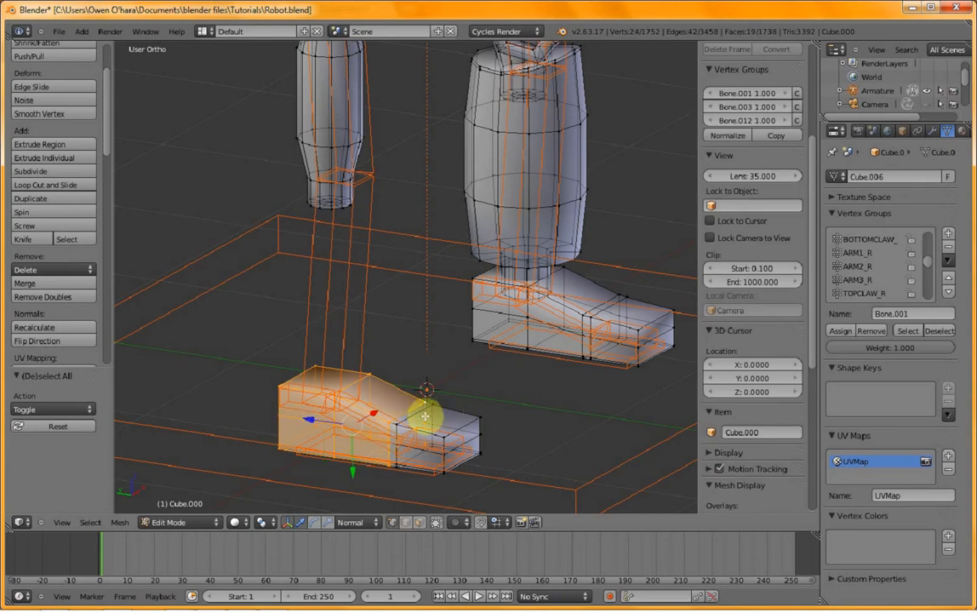
- Assign the selected heel and midfoot vertices to the Bone.001 group, check the painted weights, and clear the vertex selection
left_click(839, 334)
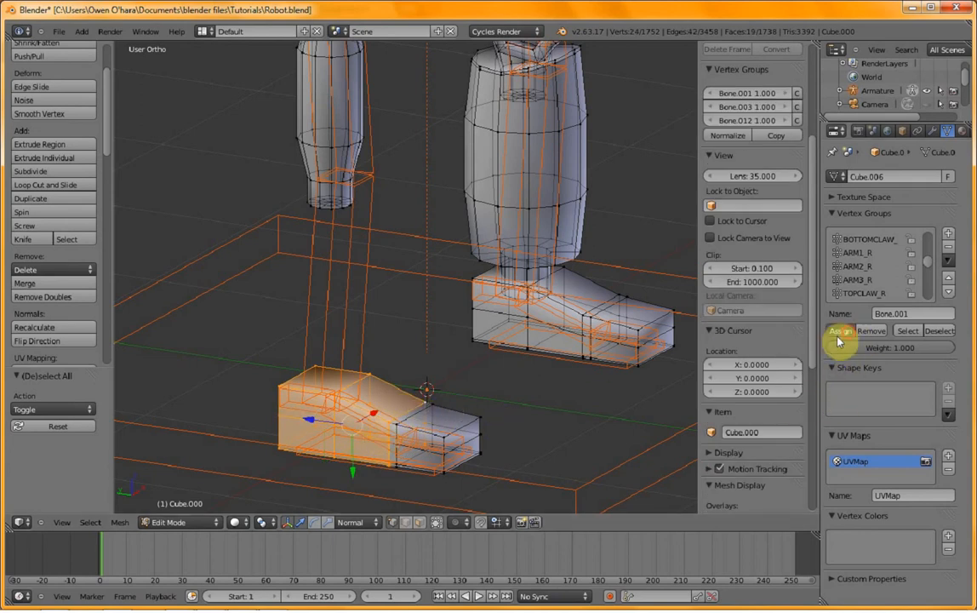
key("Tab")
key("ctrl+Tab")
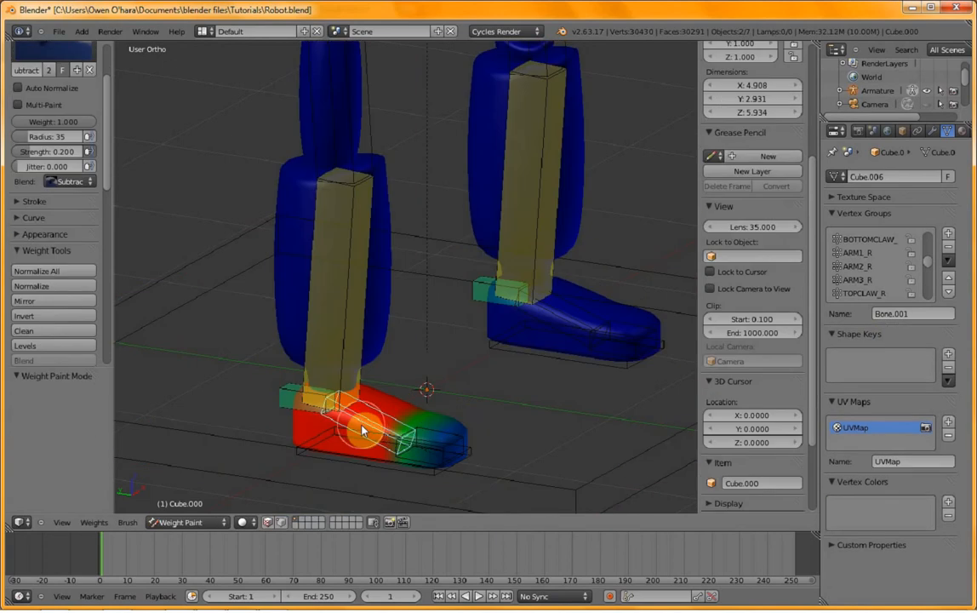
key("Tab")
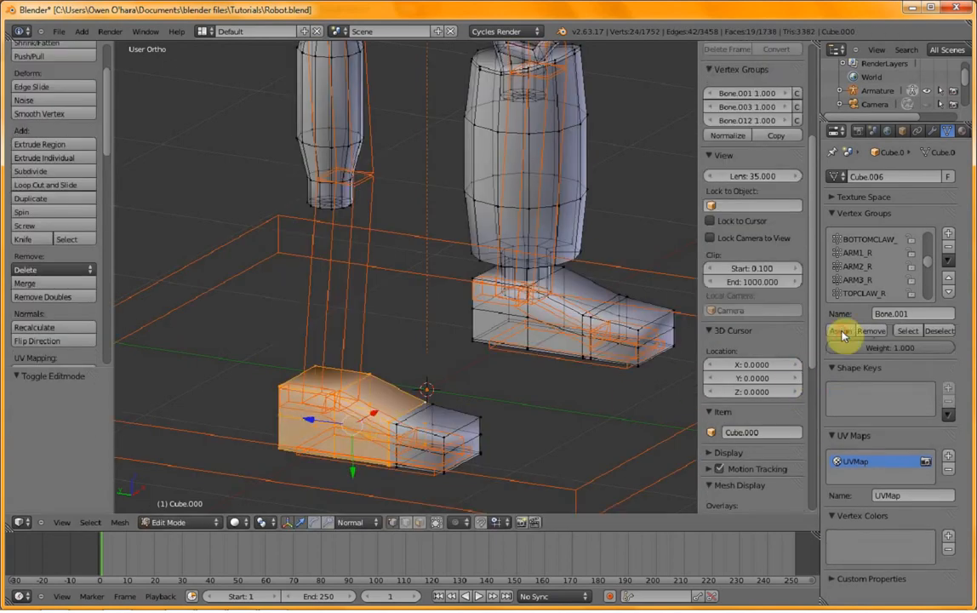
left_click(840, 334)
key("Tab")
key("ctrl+Tab")
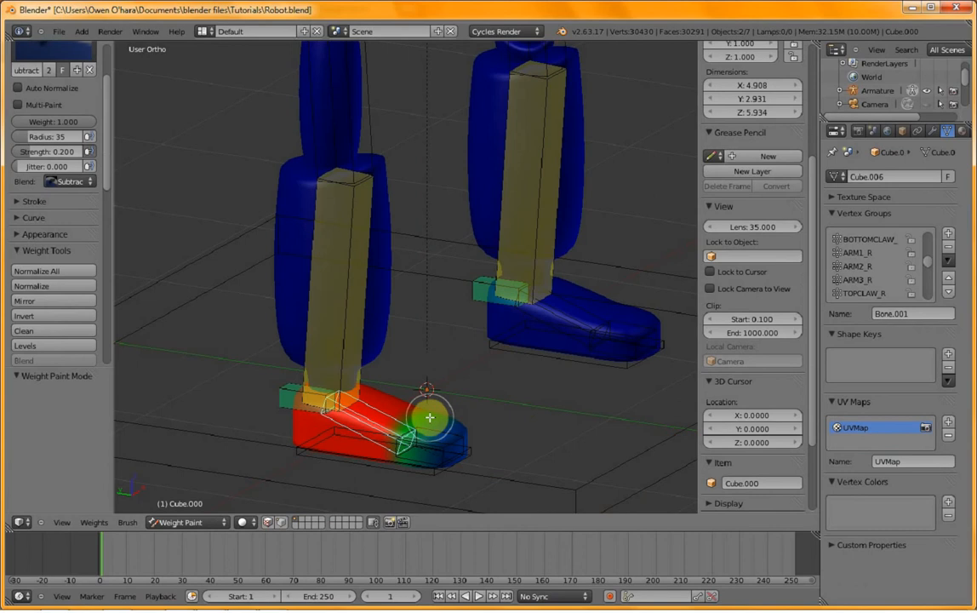
key("Tab")
key("a")
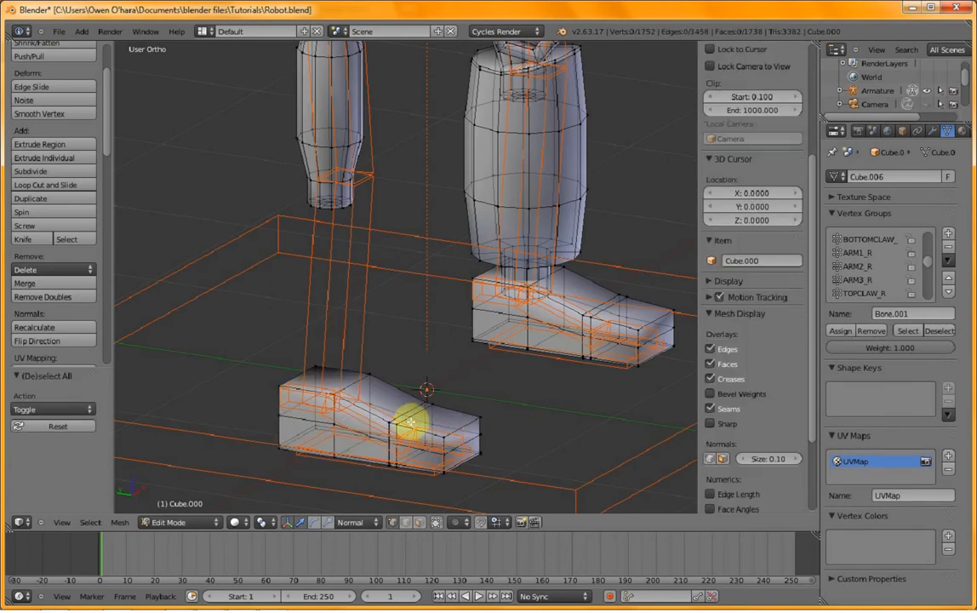
key("l")
key("a")
right_click(411, 418)
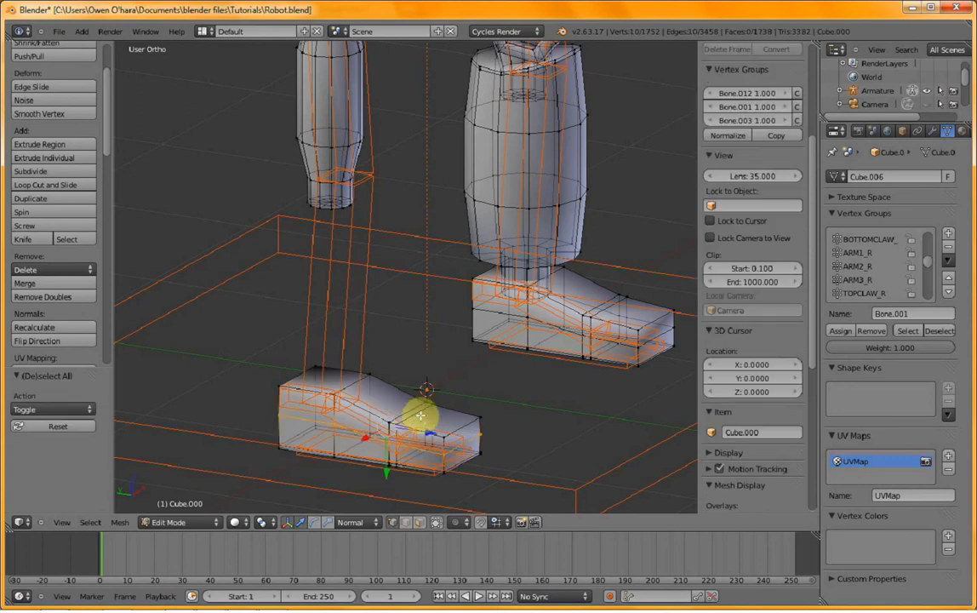
key("a")
right_click(424, 412, "alt")
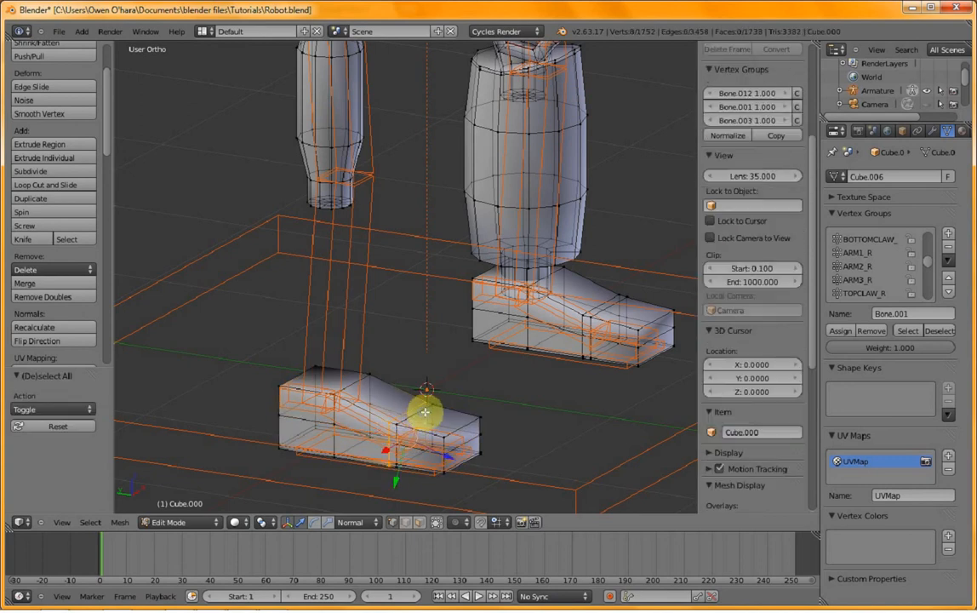
key("a")
right_click(437, 405, "alt")
key("a")
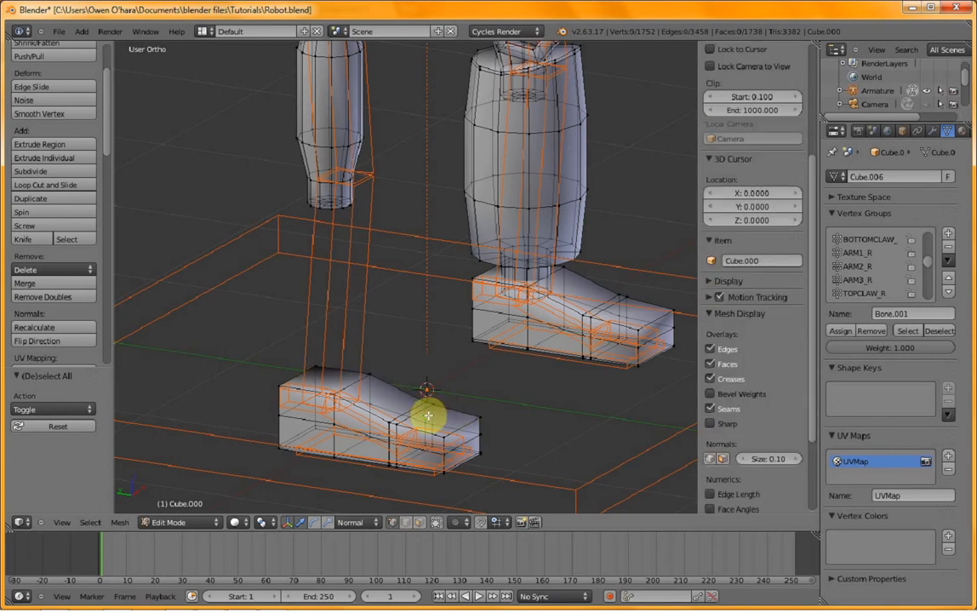
right_click(407, 421, "alt")
key("a")
- Select the nearer foot's toe vertices from the front loop of the toe joint forward and remove them from the Bone.001 group
right_click(396, 429, "alt")
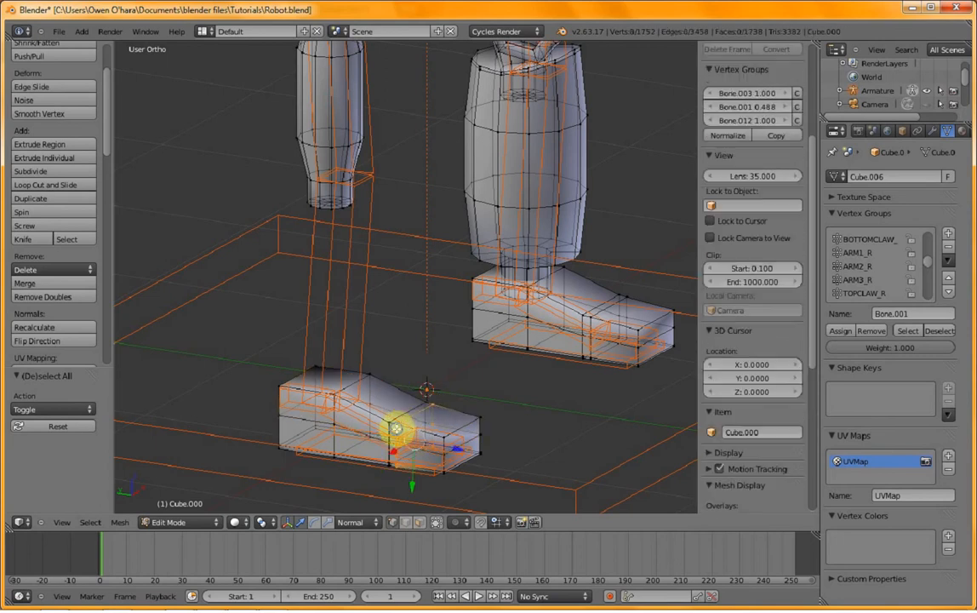
right_click(448, 444, "alt+shift")
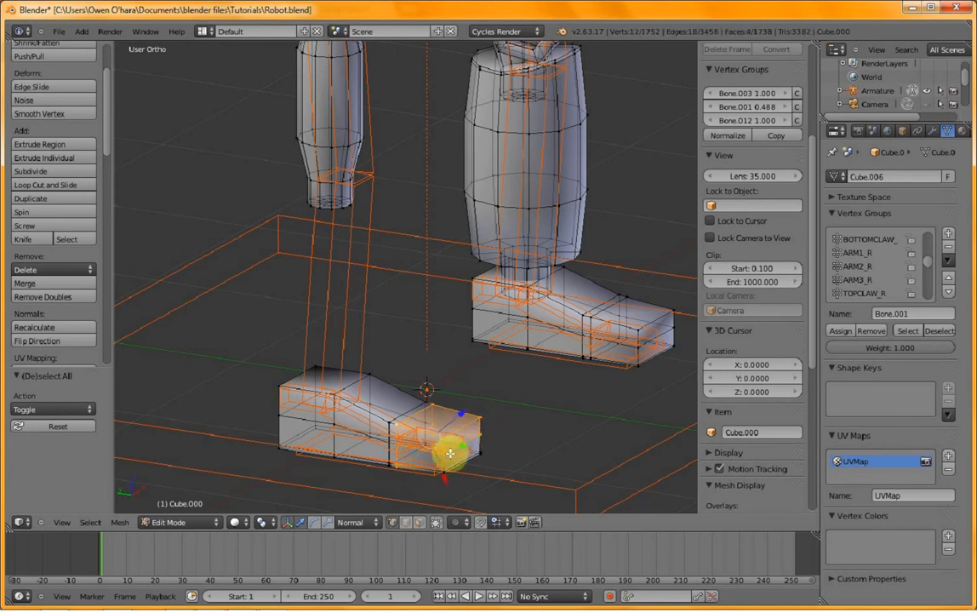
right_click(468, 466, "alt+shift")
left_click(871, 330)
key("Tab")
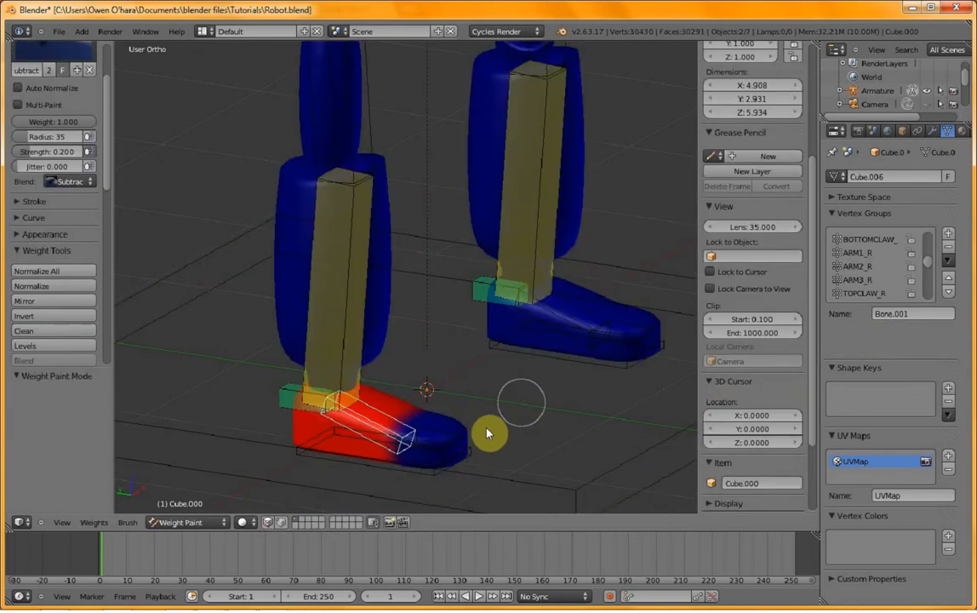
- Check the weights of the thigh bone LEG1_R, the shin and the foot control bone Bone on the nearer leg
scroll(469, 439, "down", 2)
middle_click_drag(401, 401, 481, 410)
scroll(482, 410, "down", 3)
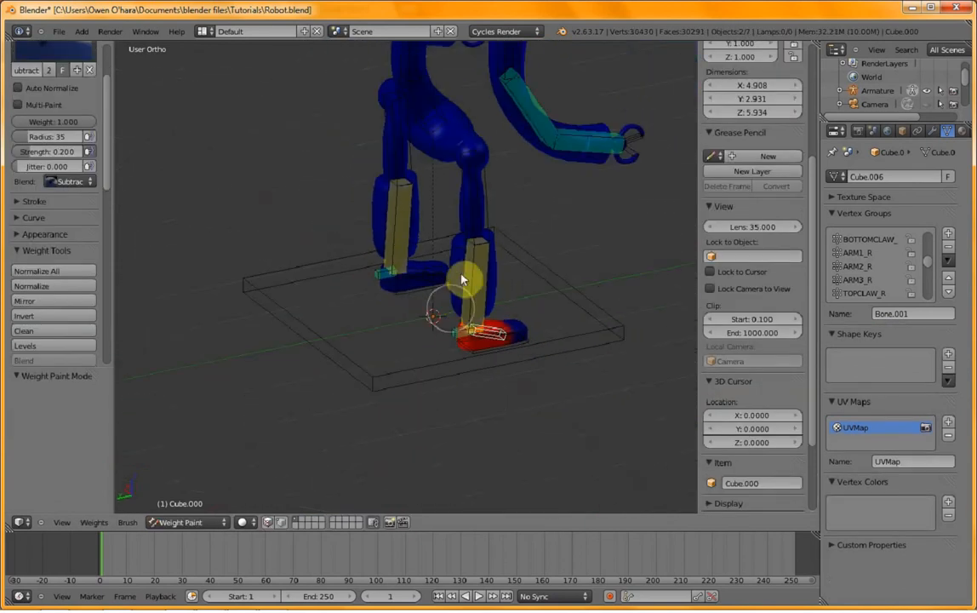
right_click(483, 238)
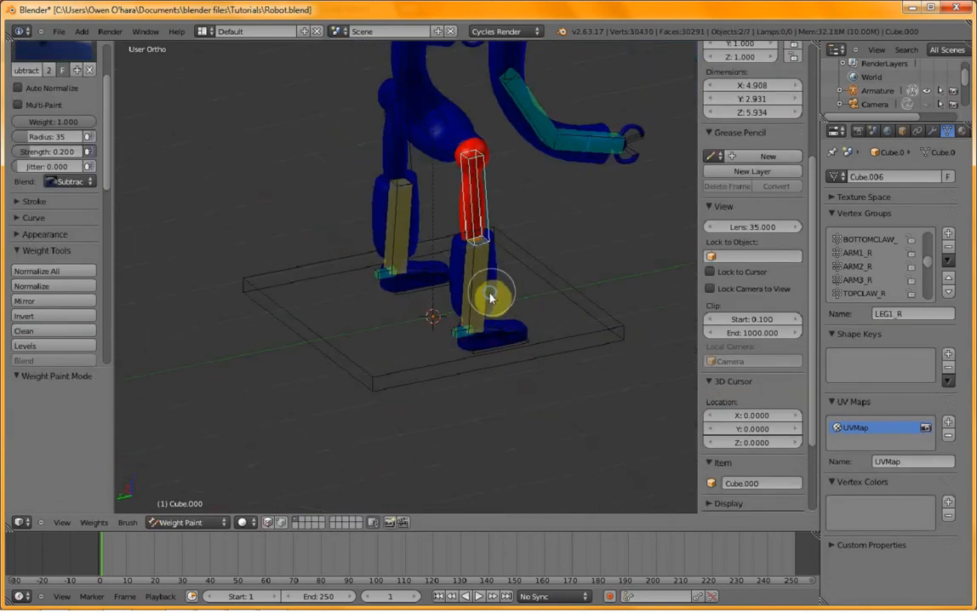
right_click(483, 307)
right_click(494, 347)
right_click(506, 342)
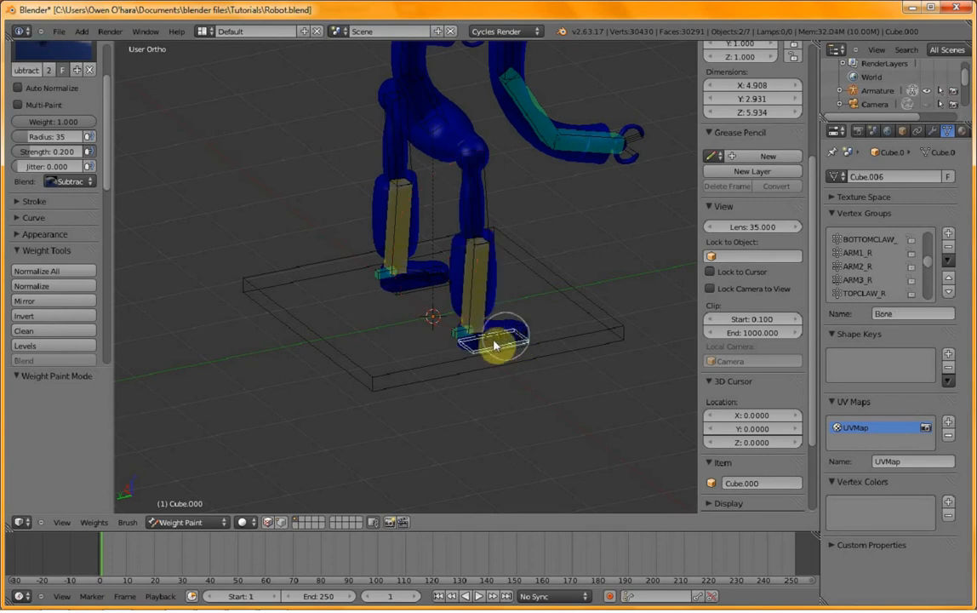
scroll(434, 298, "up", 2)
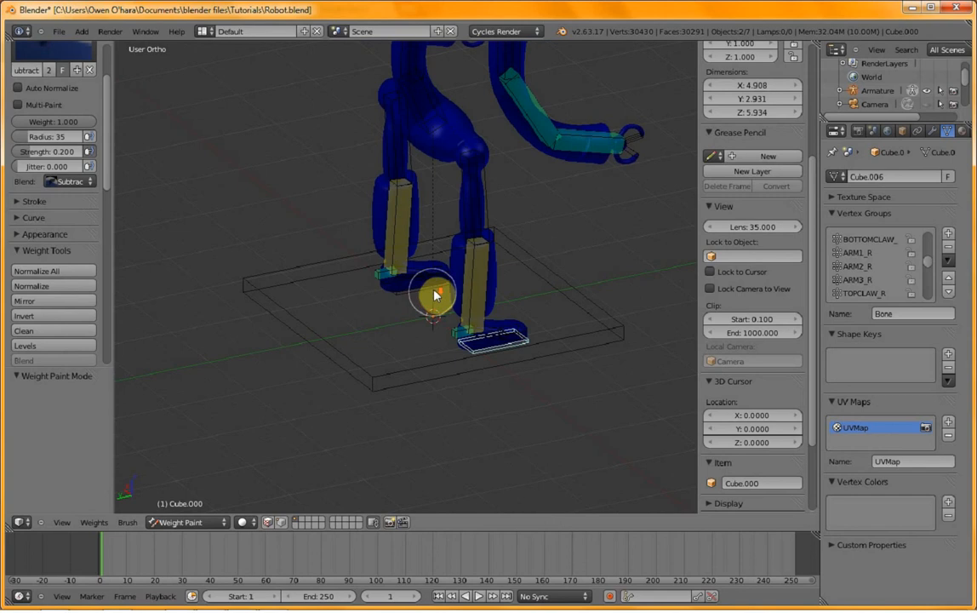
scroll(432, 297, "down", 3)
scroll(524, 216, "down", 2)
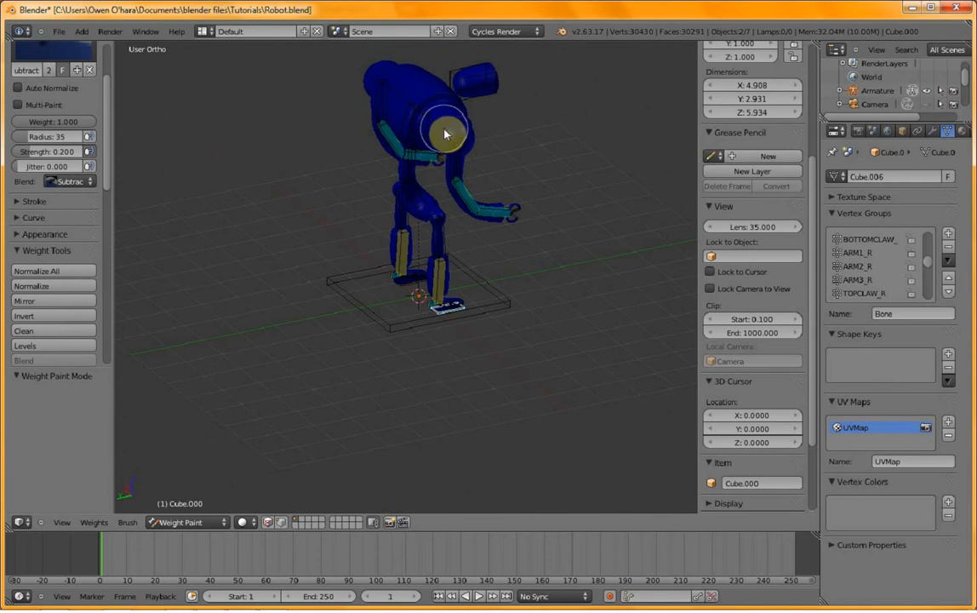
key("KP_1")
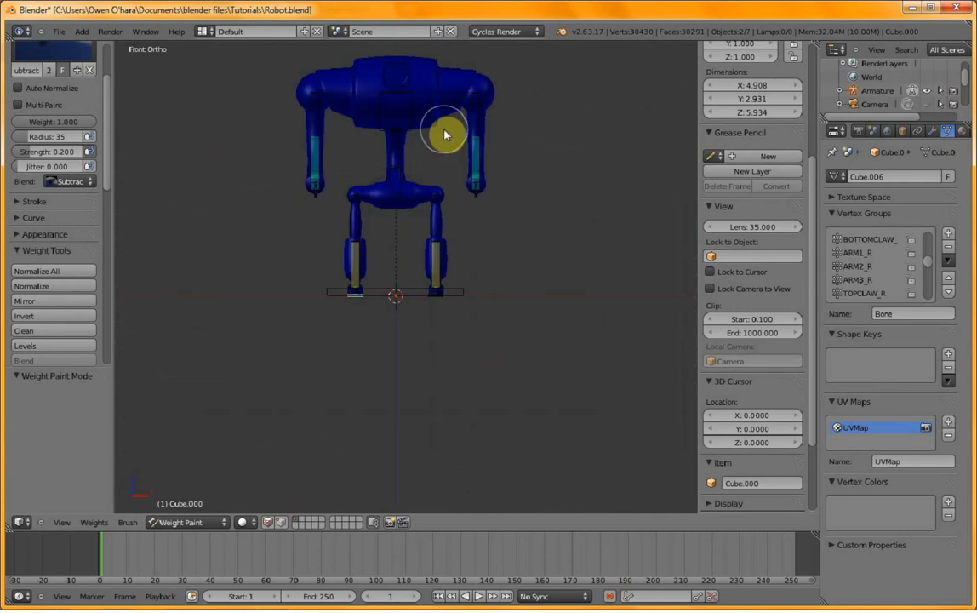
- Switch the screen layout to Animation with the robot shown in orthographic view
left_click(203, 30)
left_click(194, 53)
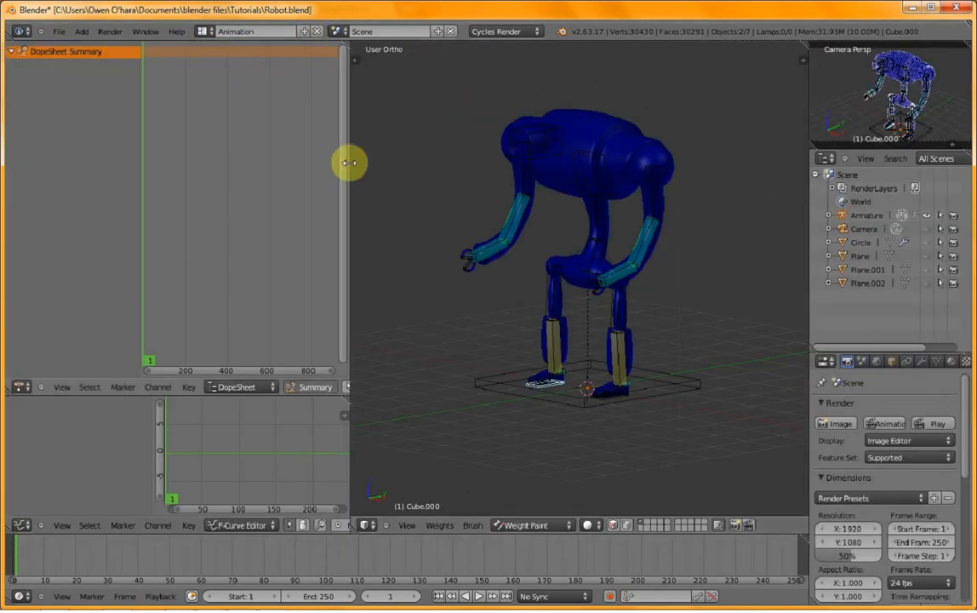
key("KP_5")
scroll(441, 198, "up", 5)
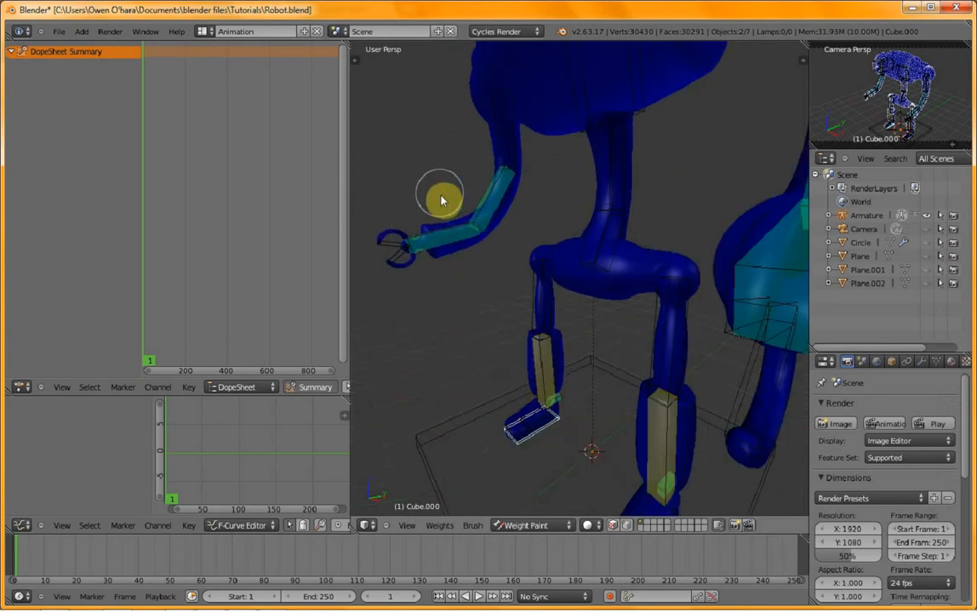
scroll(455, 202, "down", 6)
key("KP_5")
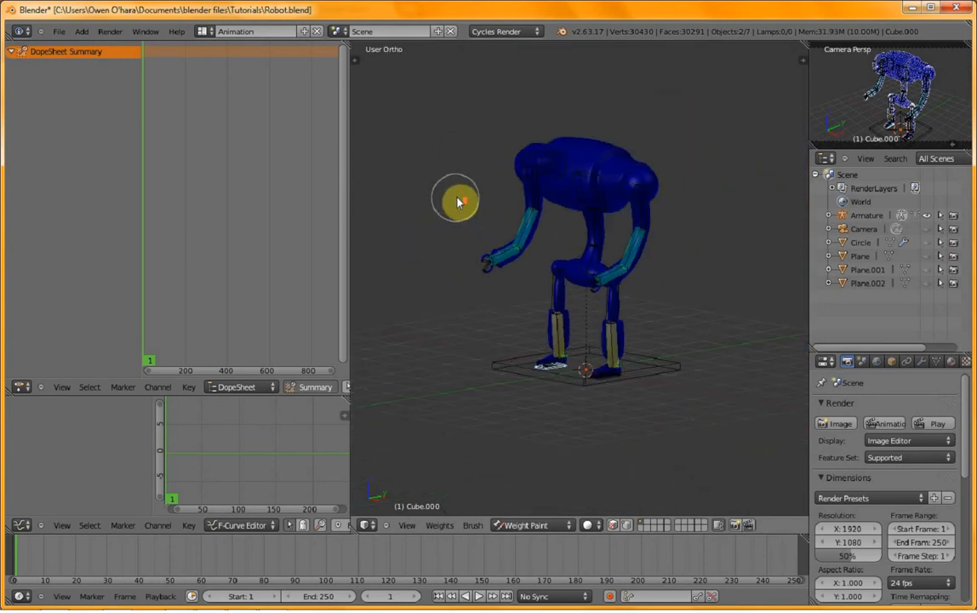
- Make the lowest spine bone above the pelvis active and select the entire linked pelvis mesh in Edit Mode
scroll(499, 222, "up", 2)
key("KP_3")
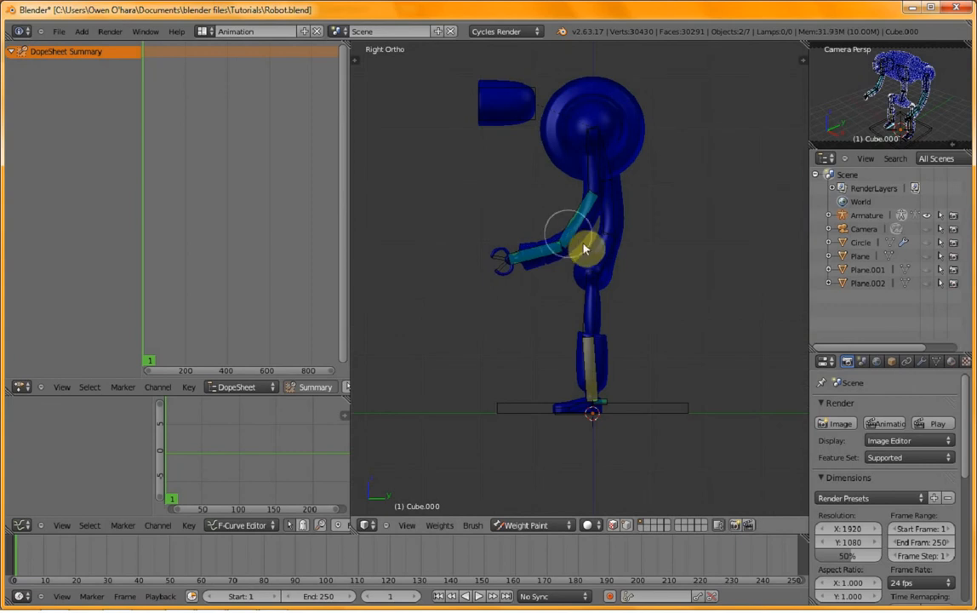
right_click(607, 254)
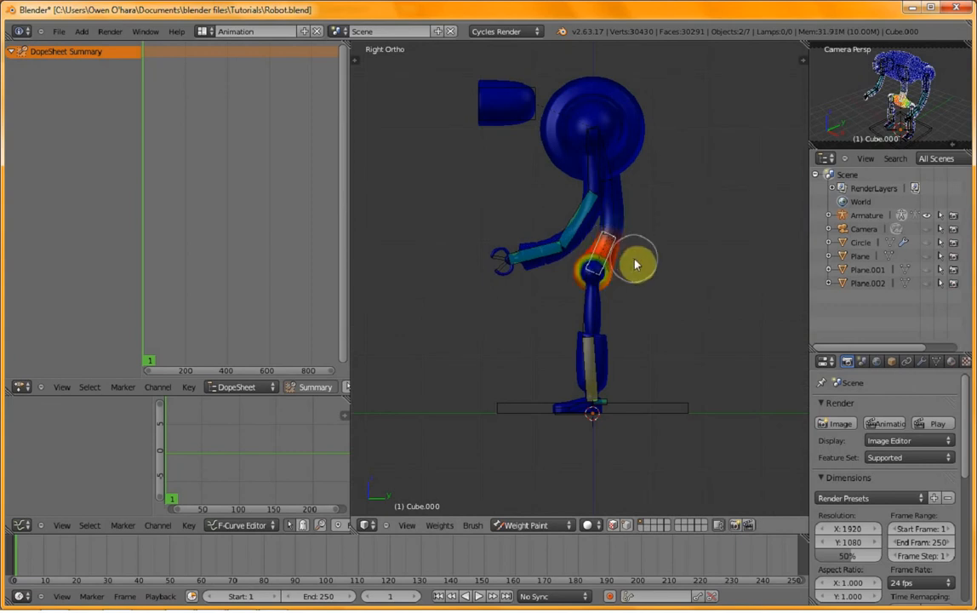
middle_click_drag(608, 273, 642, 314)
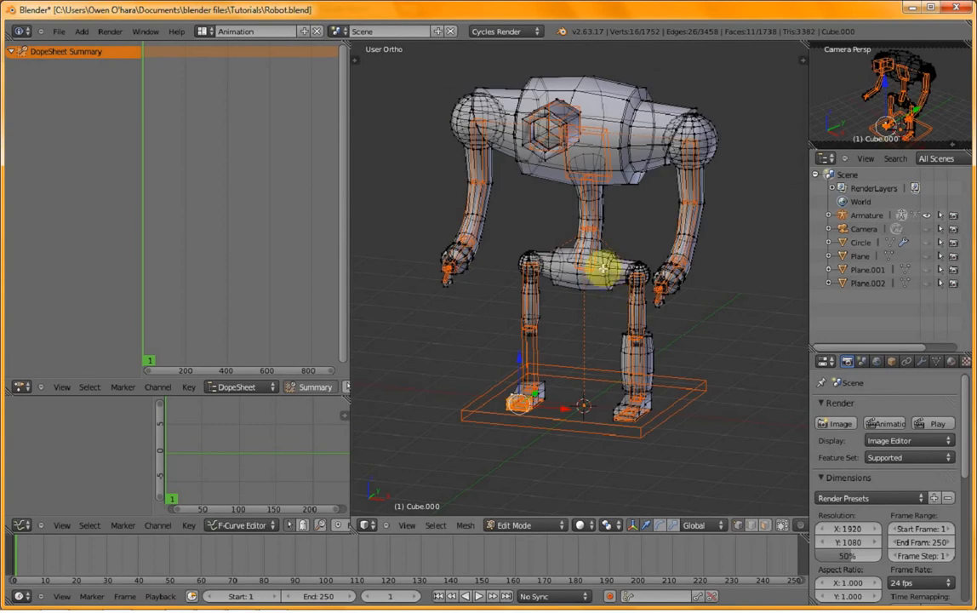
scroll(595, 257, "up", 4)
key("l")
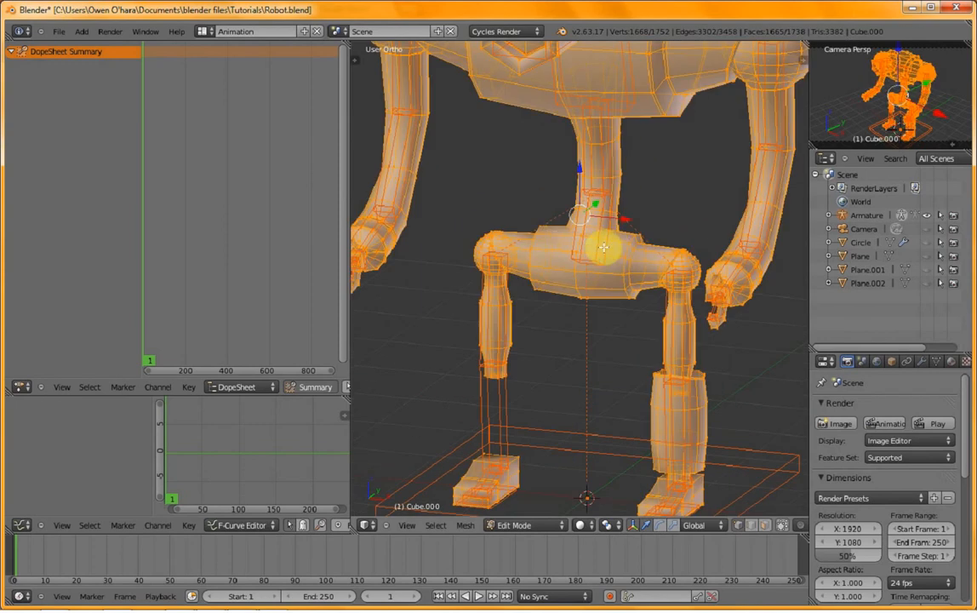
key("a")
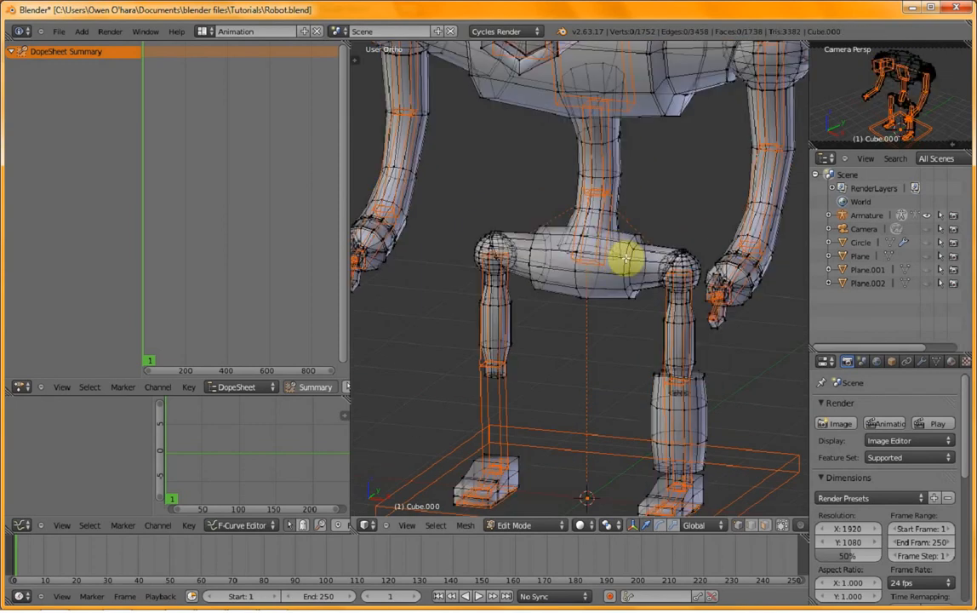
key("l")
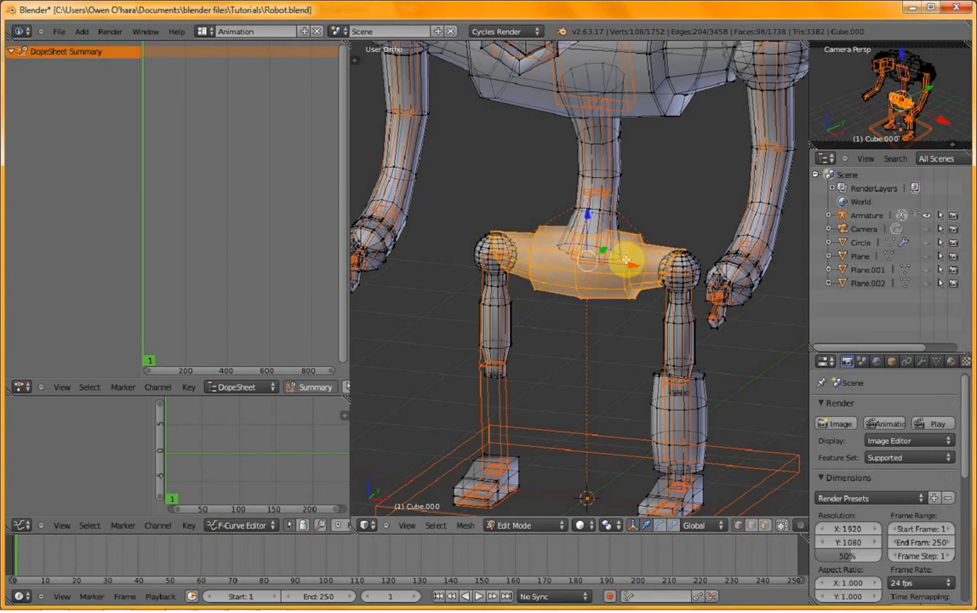
scroll(865, 364, "down", 1)
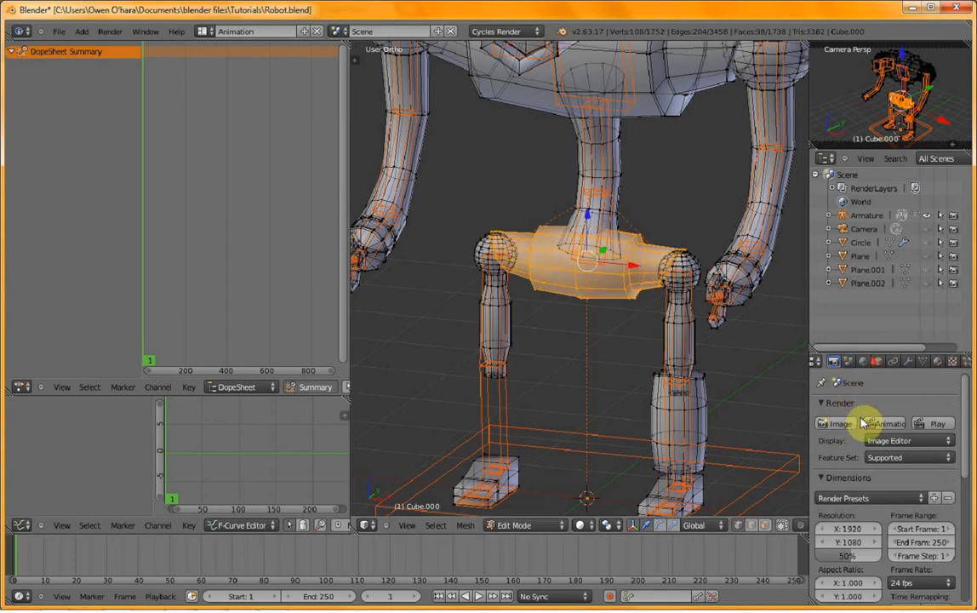
- Open the mesh's vertex groups with HIP active and check the pelvis weights in Weight Paint mode
scroll(862, 423, "down", 2)
scroll(862, 431, "up", 2)
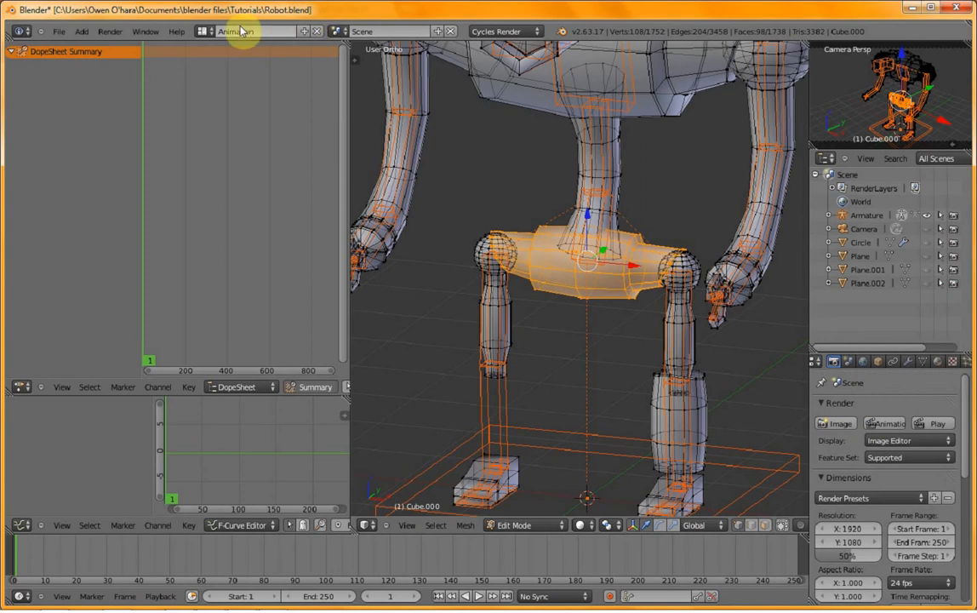
left_click(203, 32)
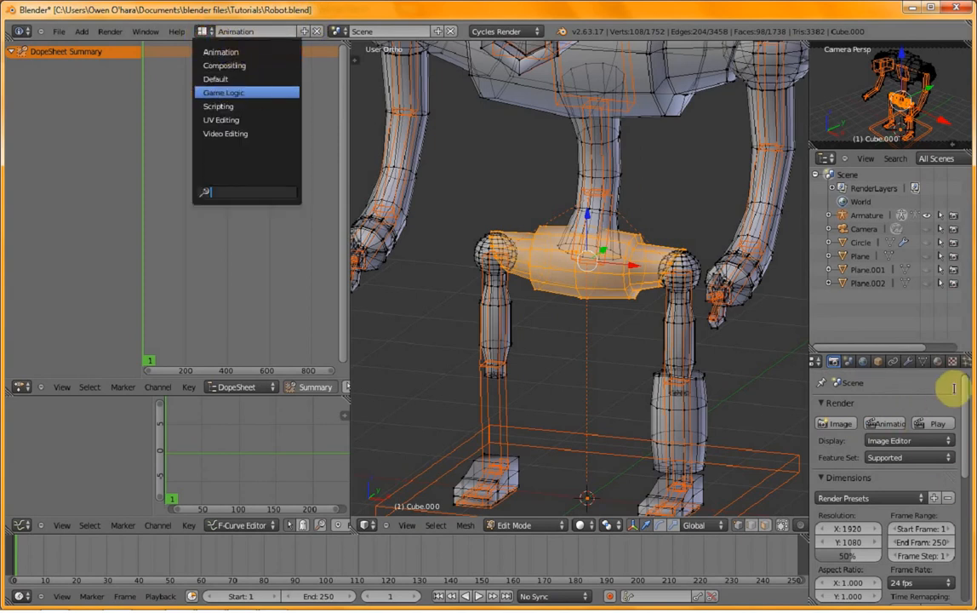
left_click(923, 362)
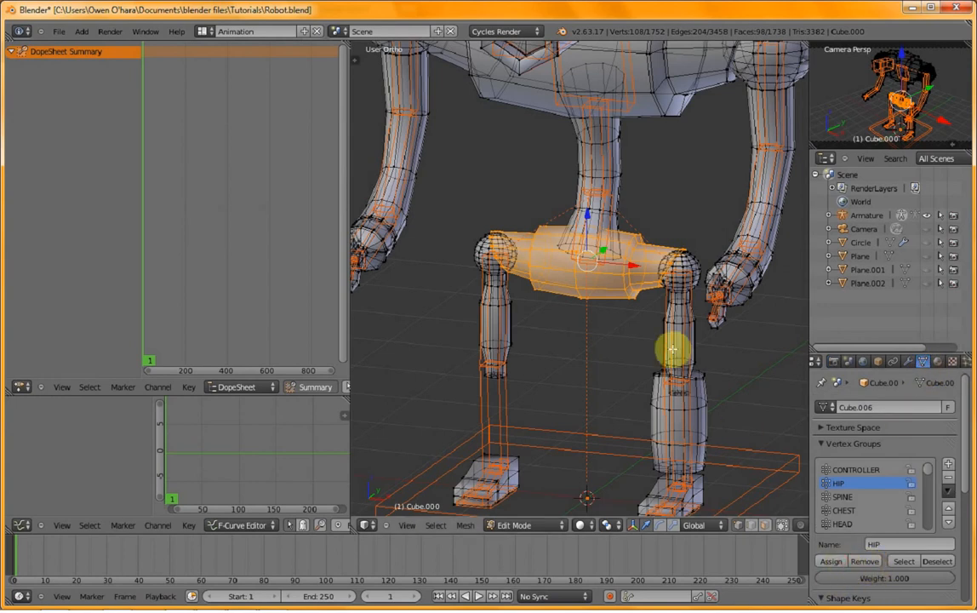
key("ctrl+Tab")
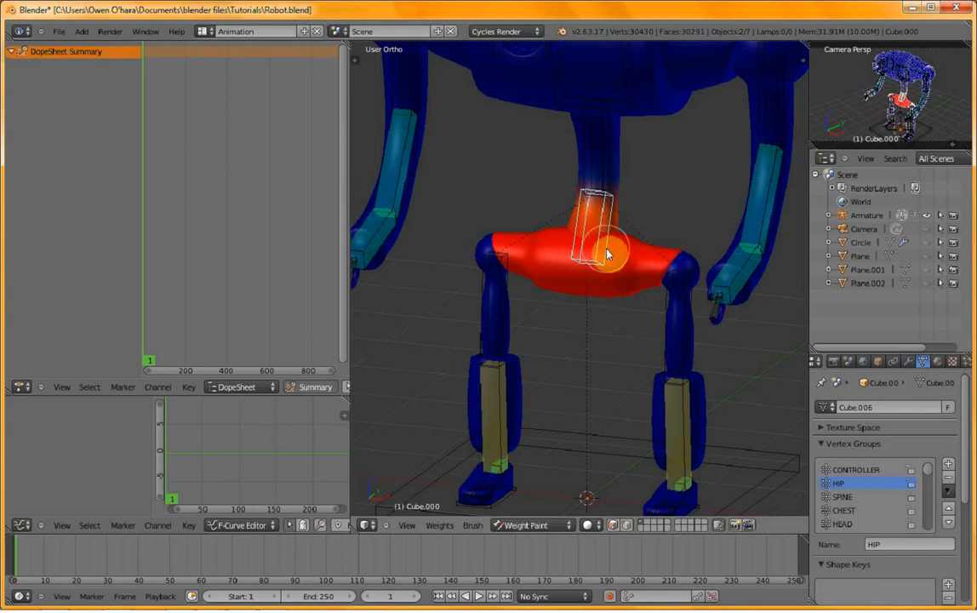
scroll(623, 238, "down", 2)
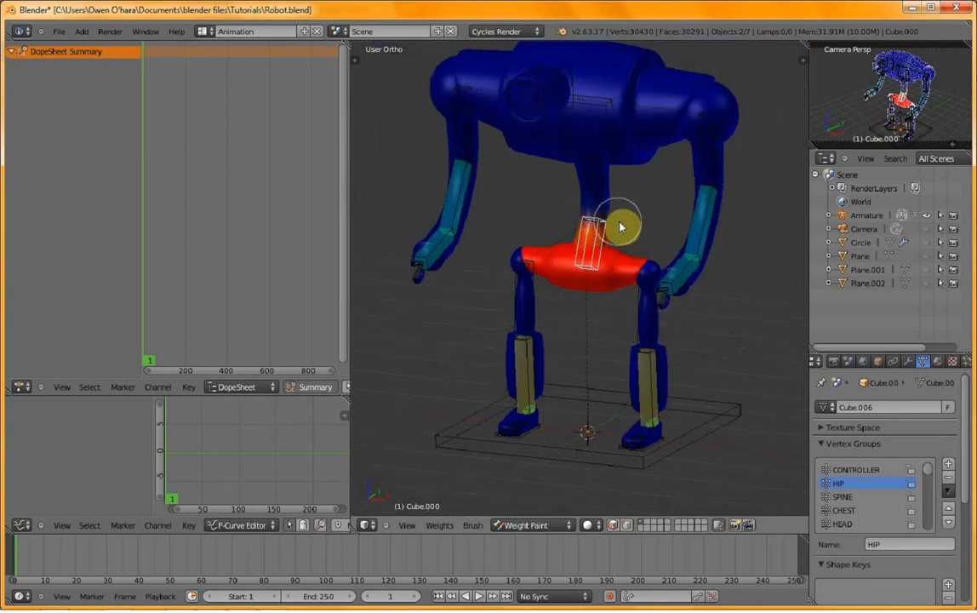
- In the right side view, test-rotate the HIP bone forward, followed by the SPINE bone, to check the torso's deformation
key("KP_3")
key("r")
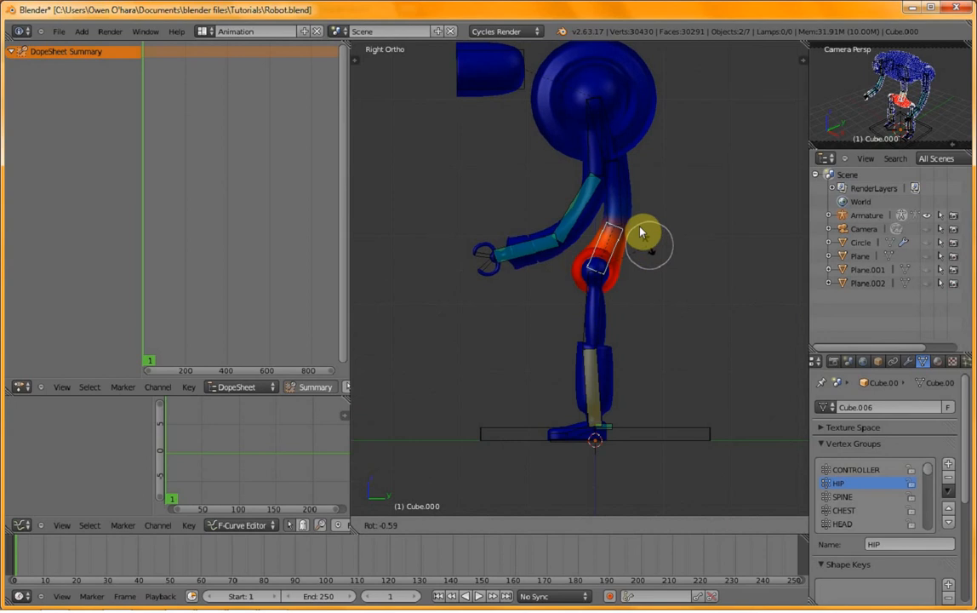
left_click(640, 226)
right_click(597, 194)
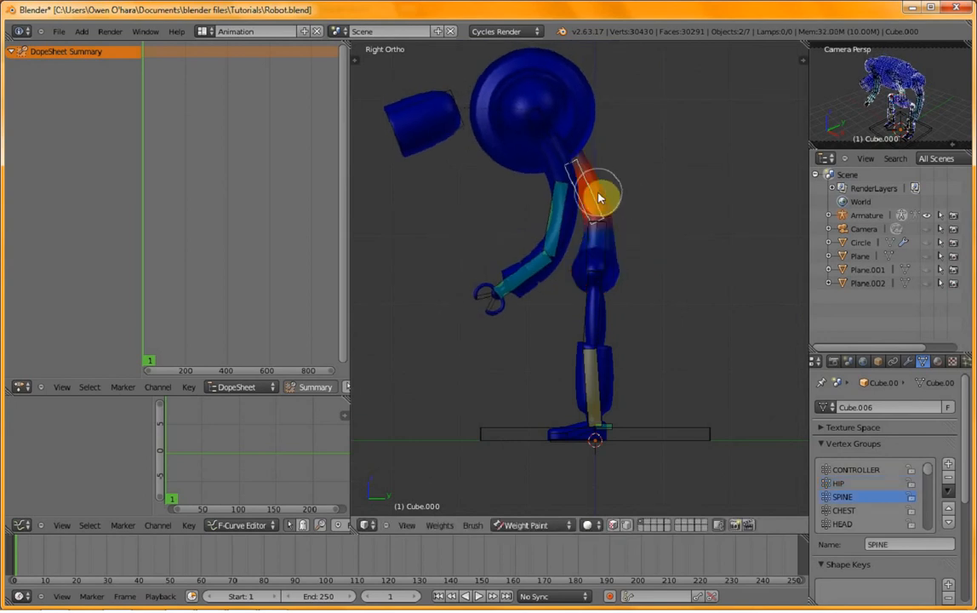
key("r")
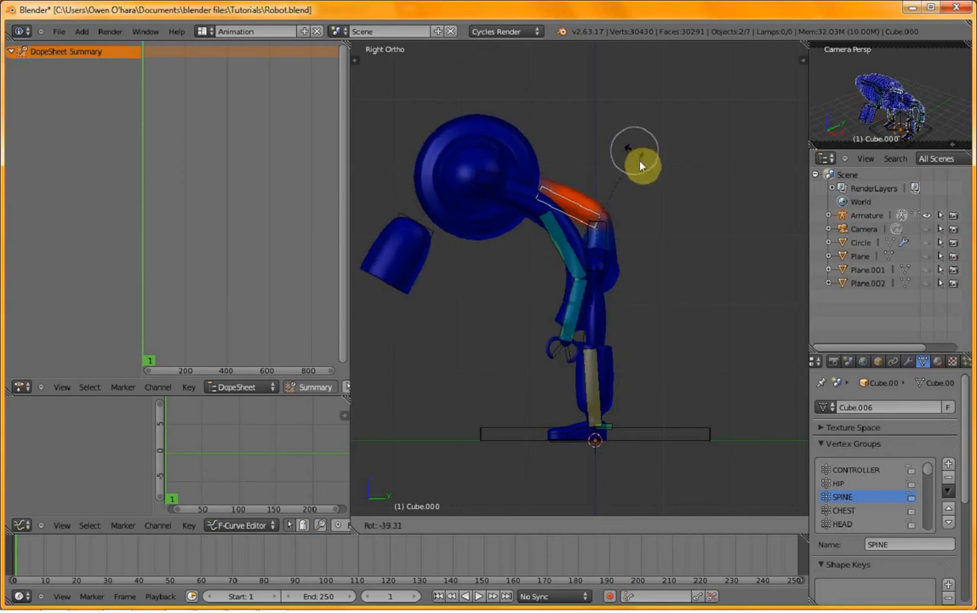
left_click(601, 235)
- Select all the armature's bones, clear their rotation and deselect them again
right_click(606, 238)
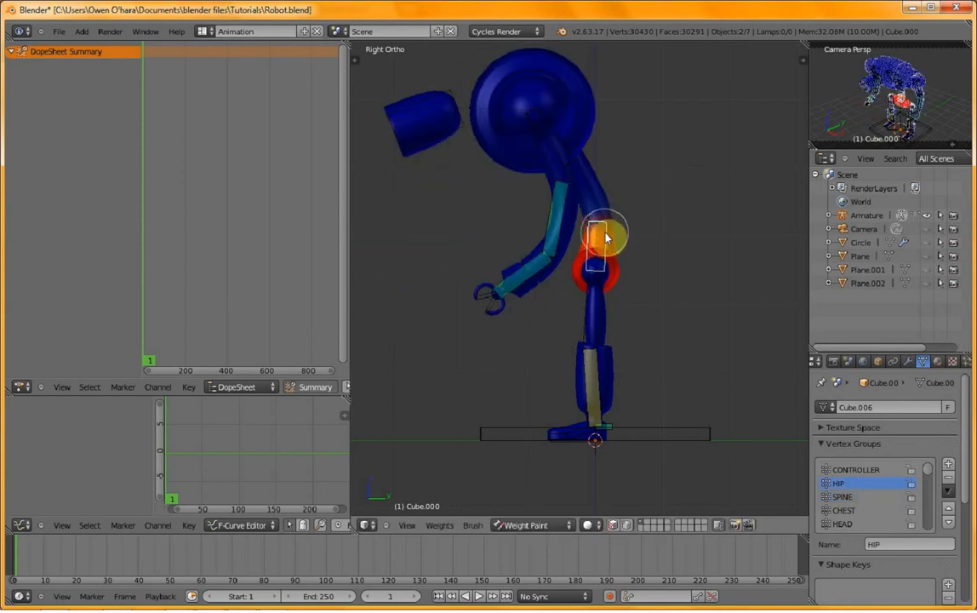
key("a")
key("a")
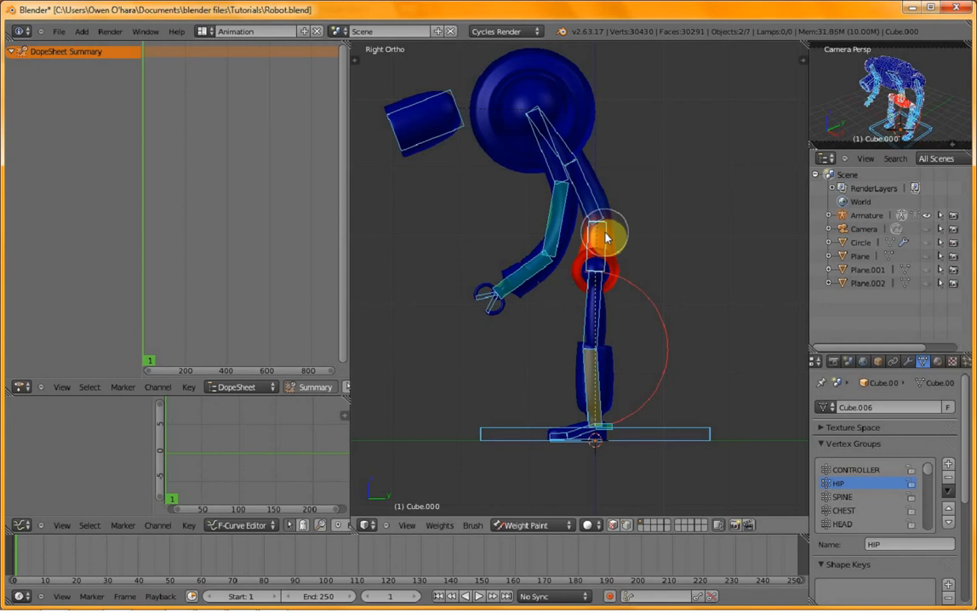
key("alt+r")
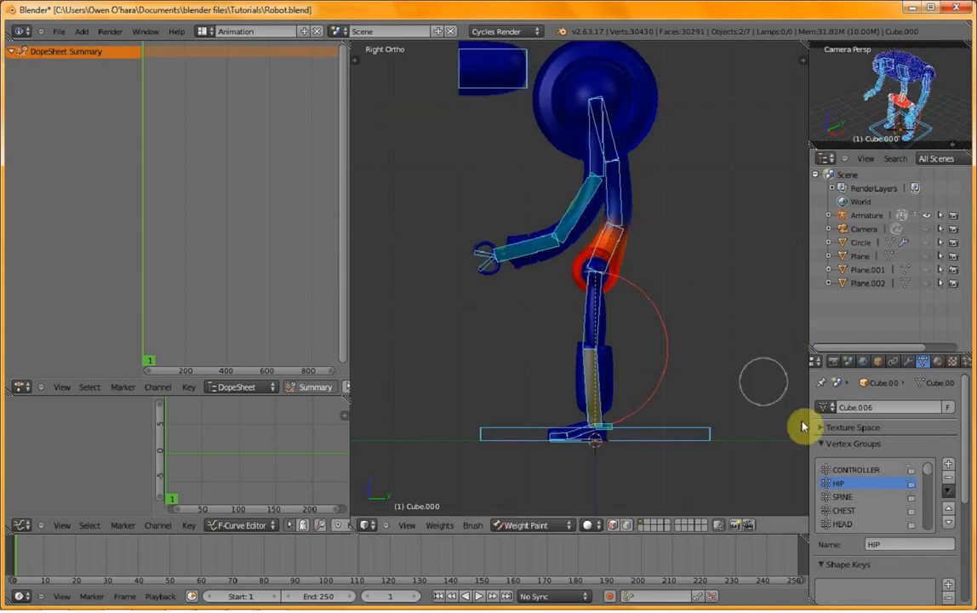
key("a")
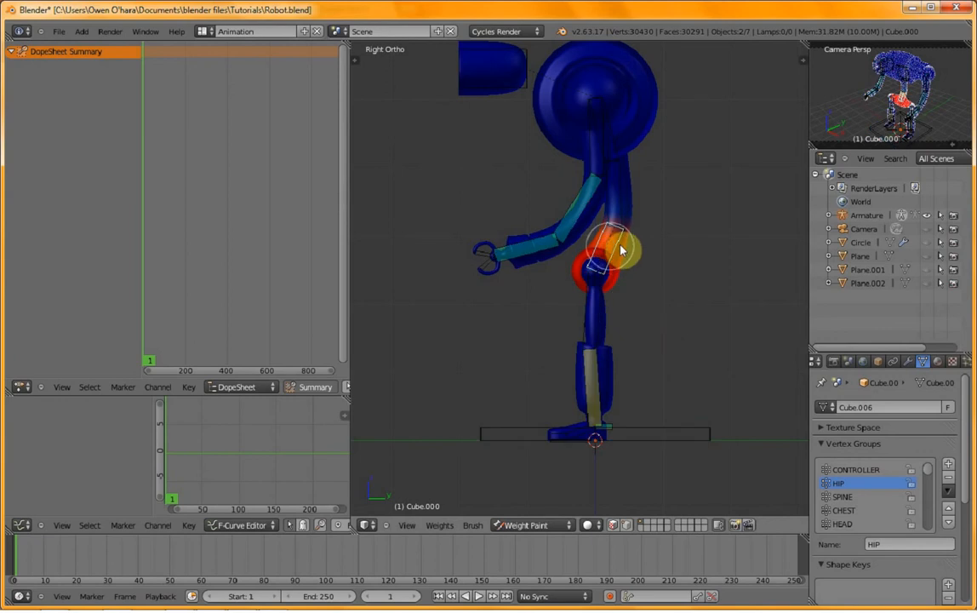
- With the HIP bone also selected, add a Copy Rotation constraint to the SPINE bone
right_click(624, 205)
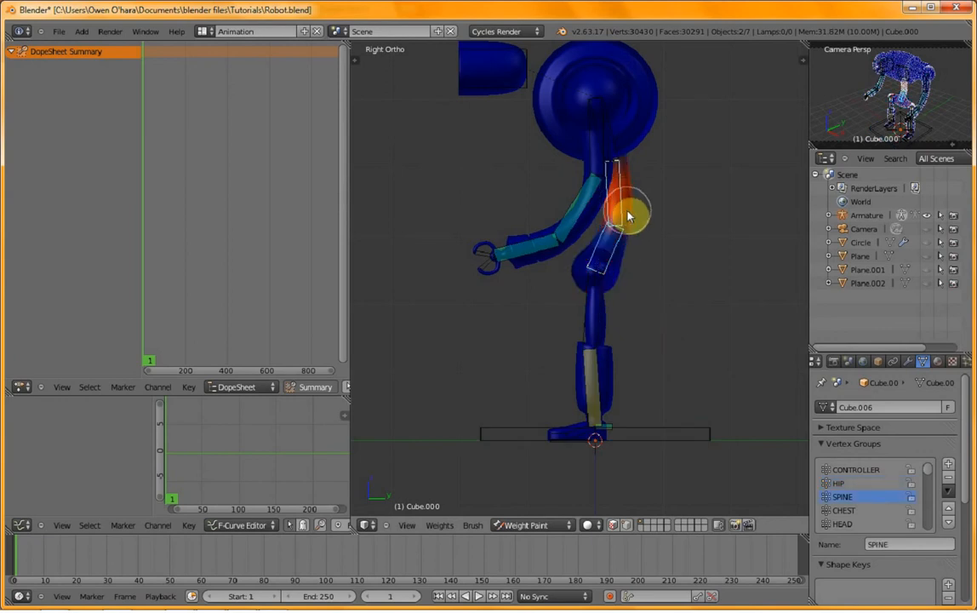
key("ctrl+shift+c")
key("Escape")
left_click_drag(627, 217, 619, 150)
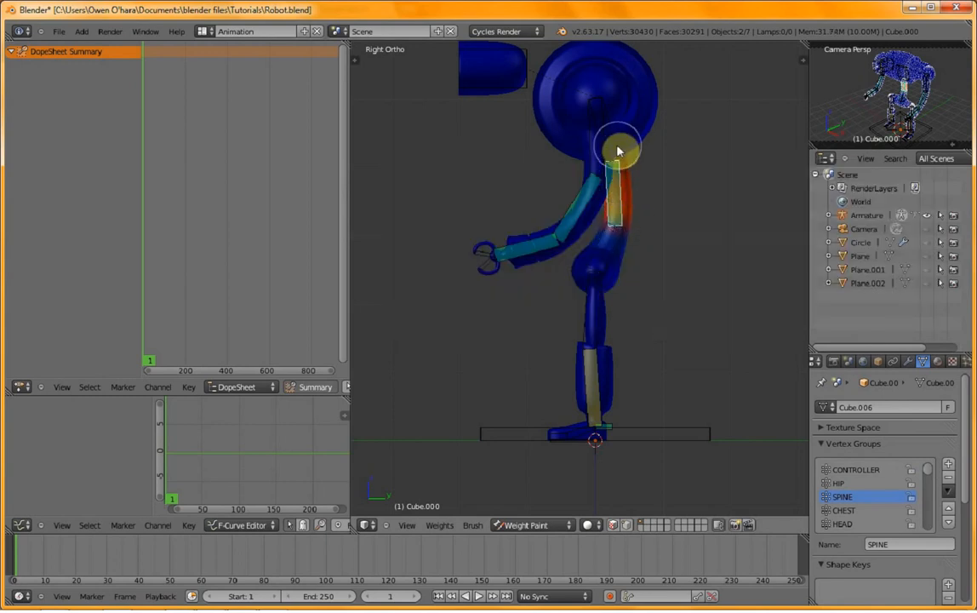
- With the SPINE bone also selected, add a Copy Rotation constraint to the CHEST bone
right_click(618, 152)
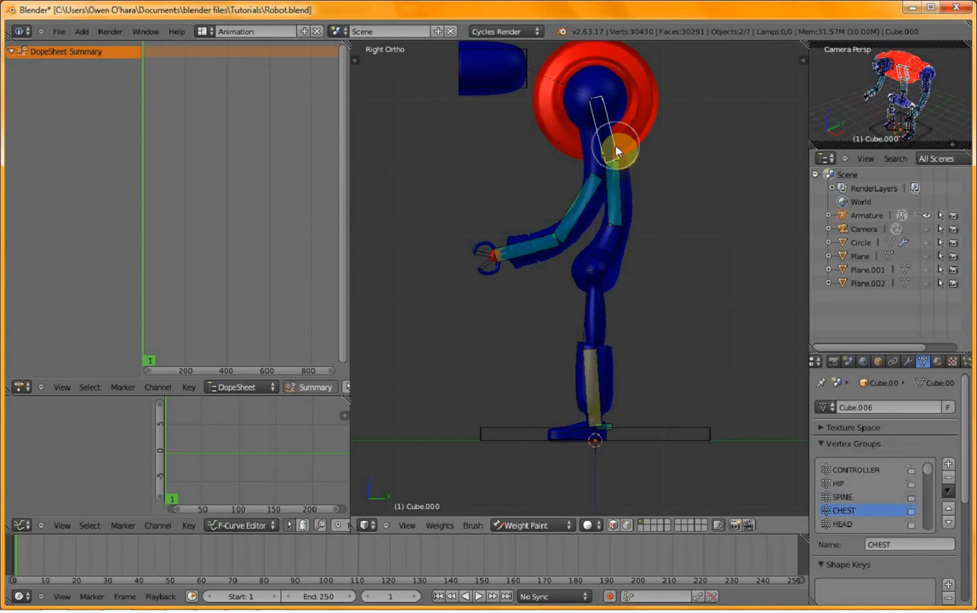
key("shift+ctrl+c")
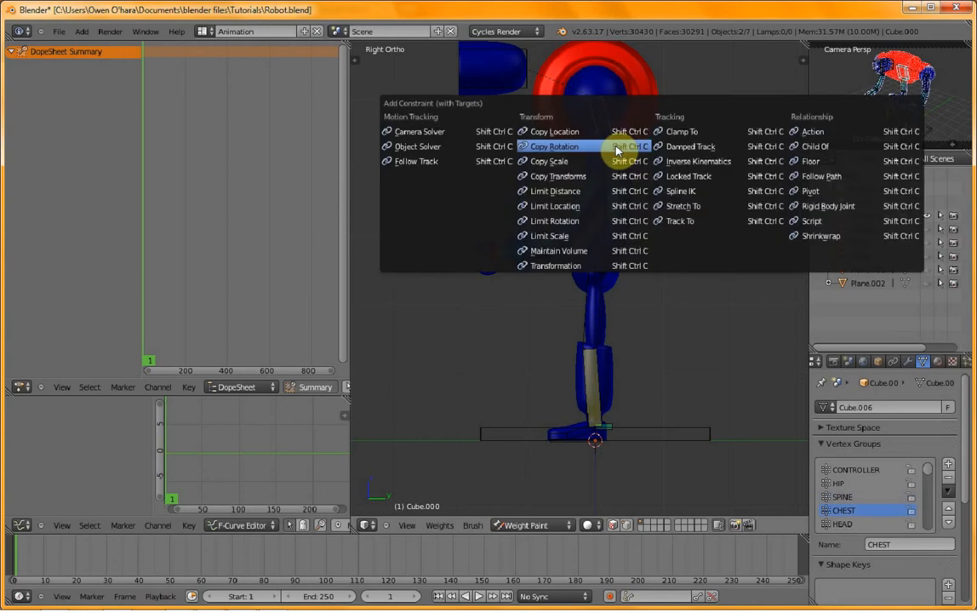
left_click(616, 147)
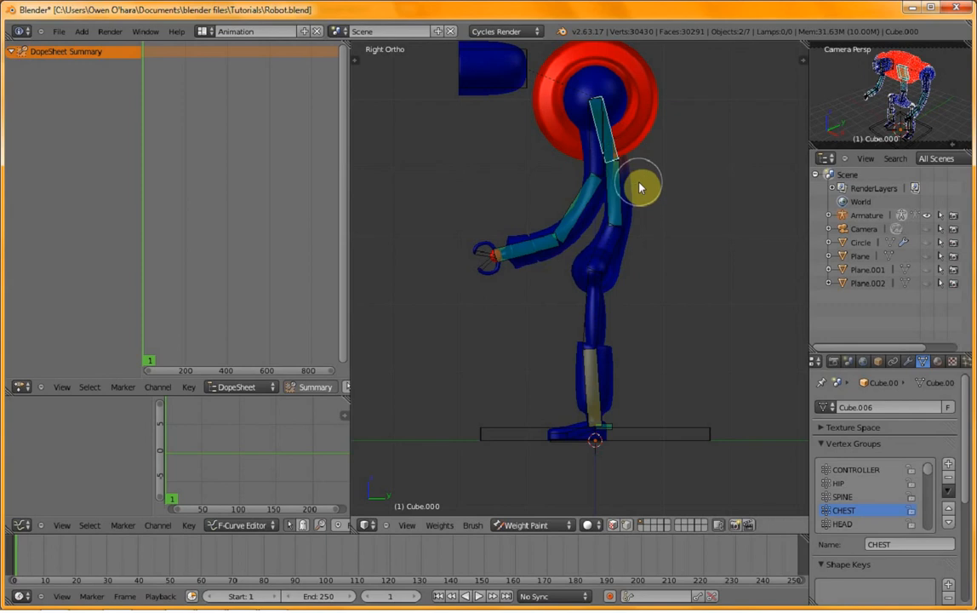
- Test-rotate the HIP bone alone to check how the constrained spine and chest bones follow
key("a")
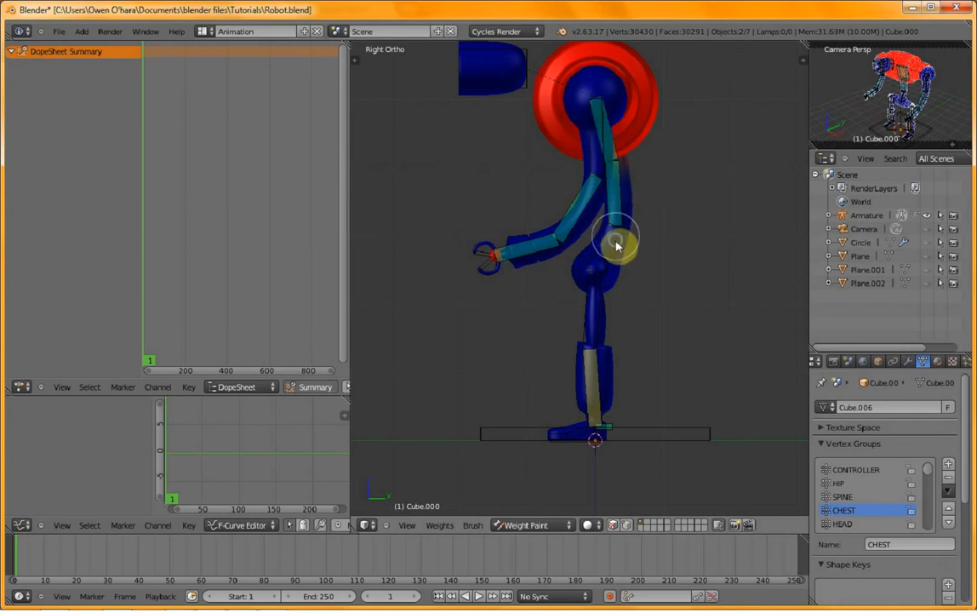
right_click(618, 248)
key("r")
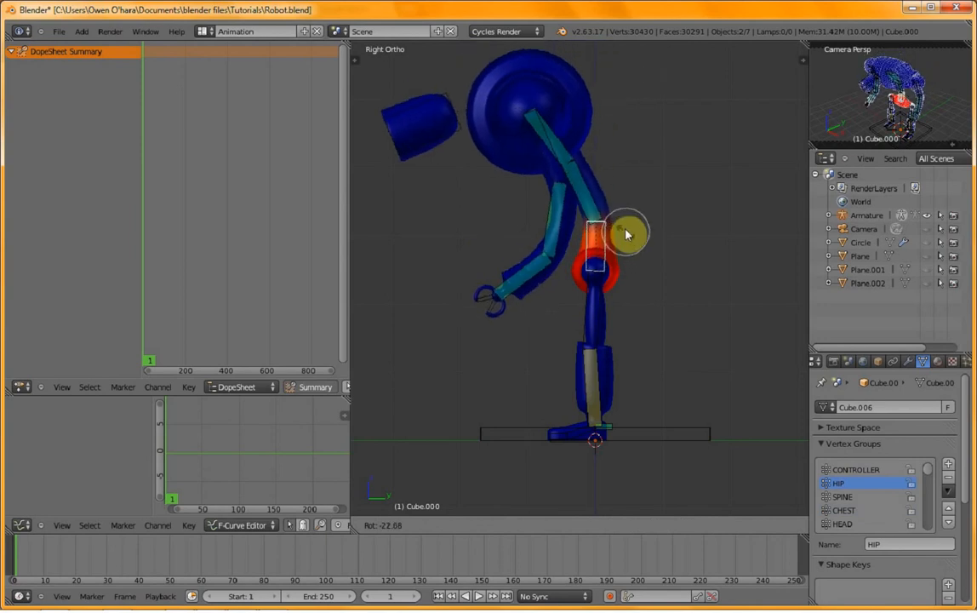
left_click(617, 213)
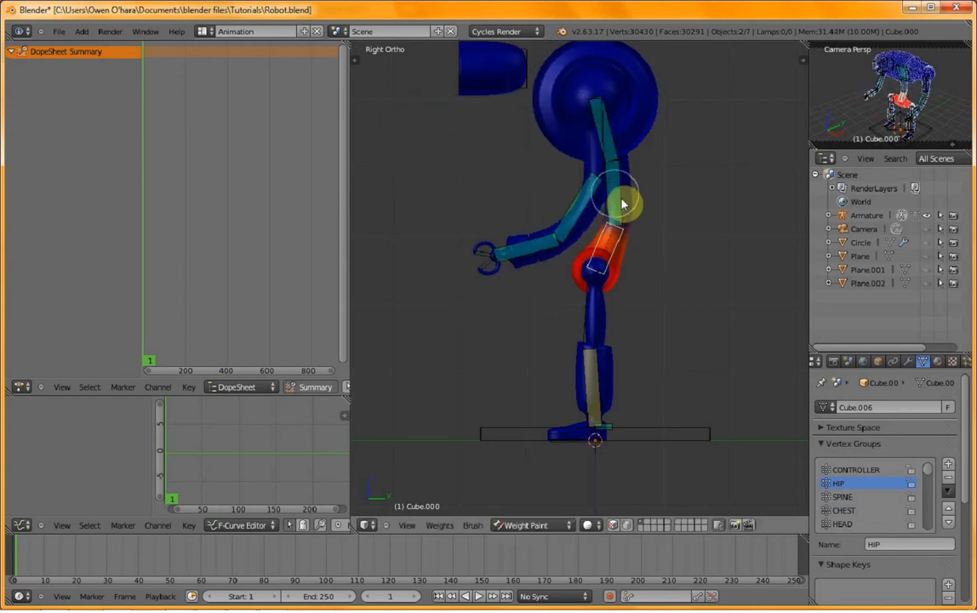
- Leave Weight Paint for Object Mode and select the armature's SPINE bone in Pose Mode
right_click(621, 204)
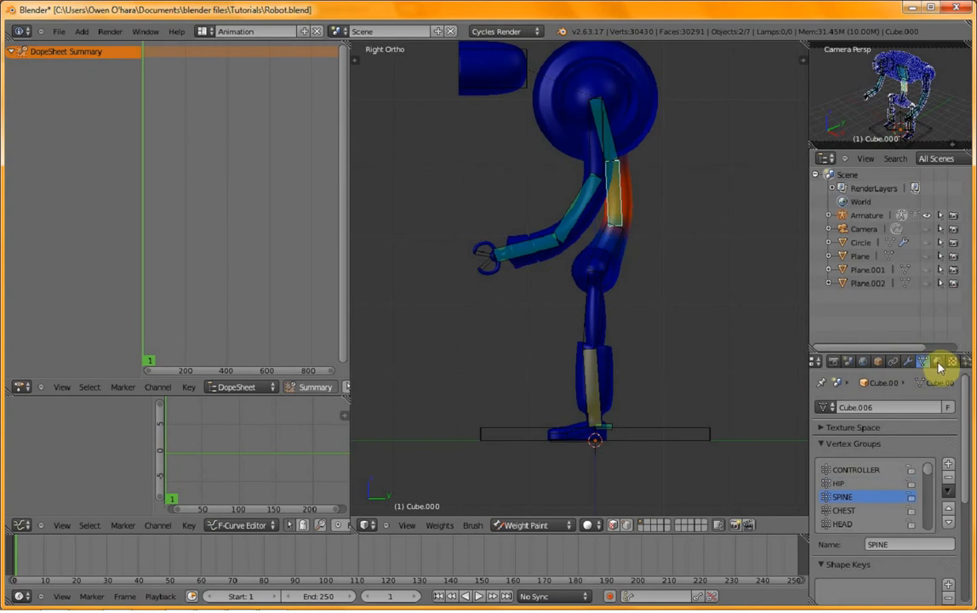
key("Tab")
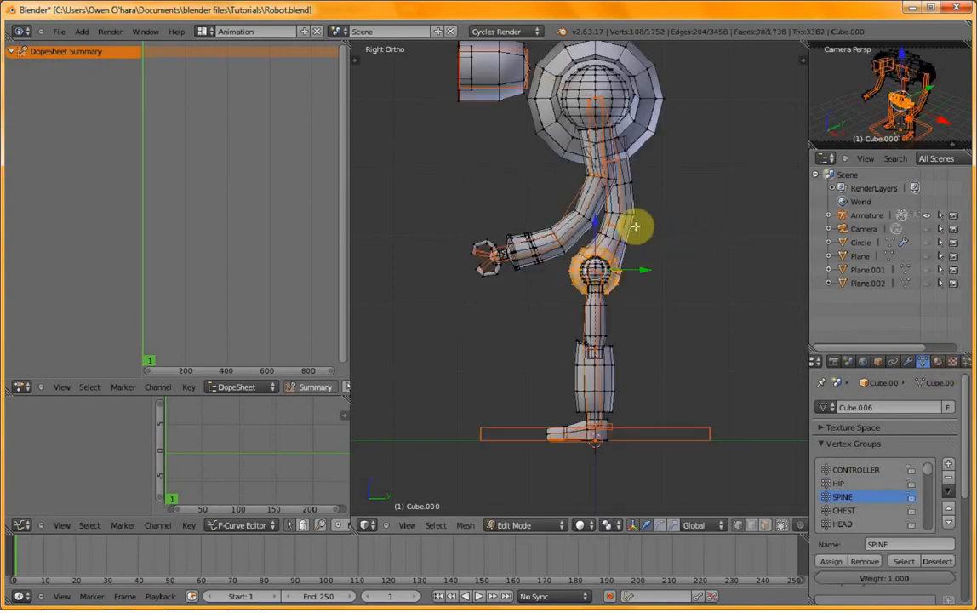
key("Tab")
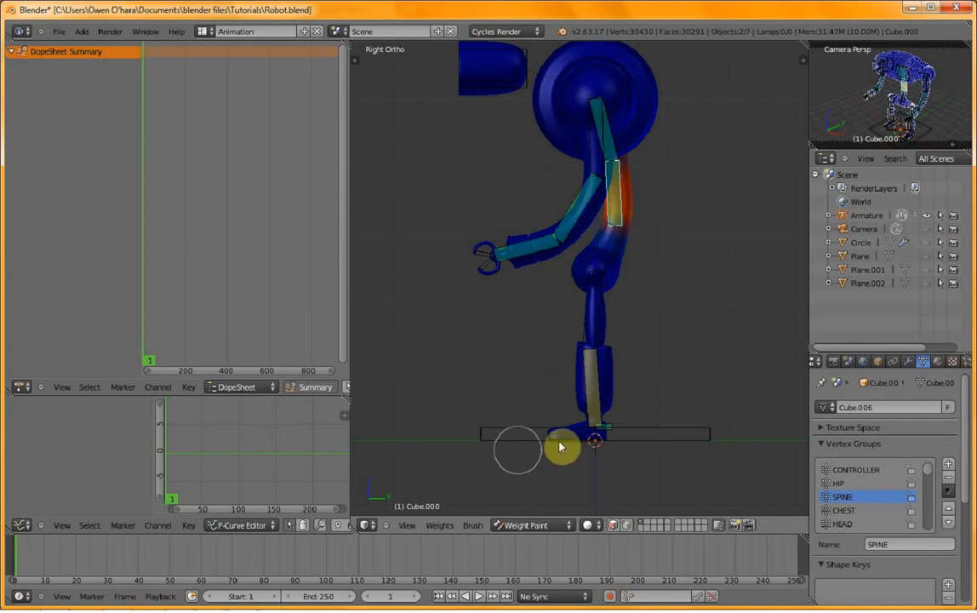
left_click(534, 529)
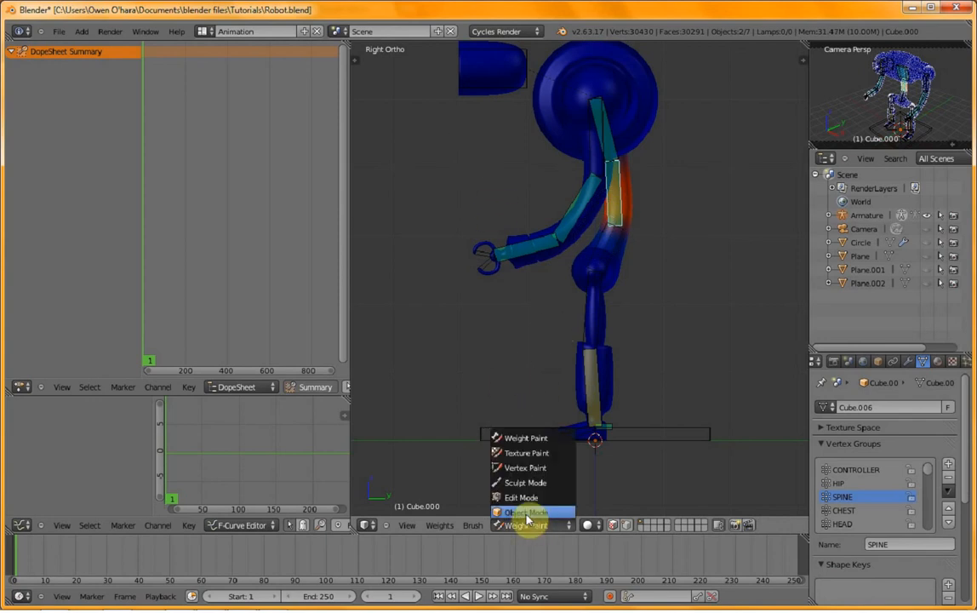
left_click(522, 514)
right_click(620, 219)
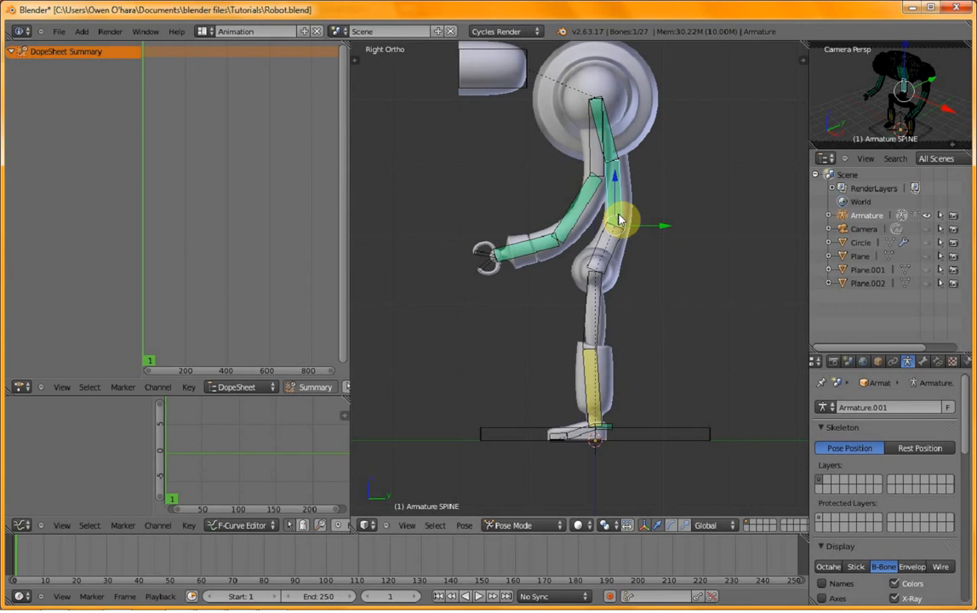
- Enable Offset in SPINE's Copy Rotation constraint and set both its target and owner space to Local Space
left_click(936, 364)
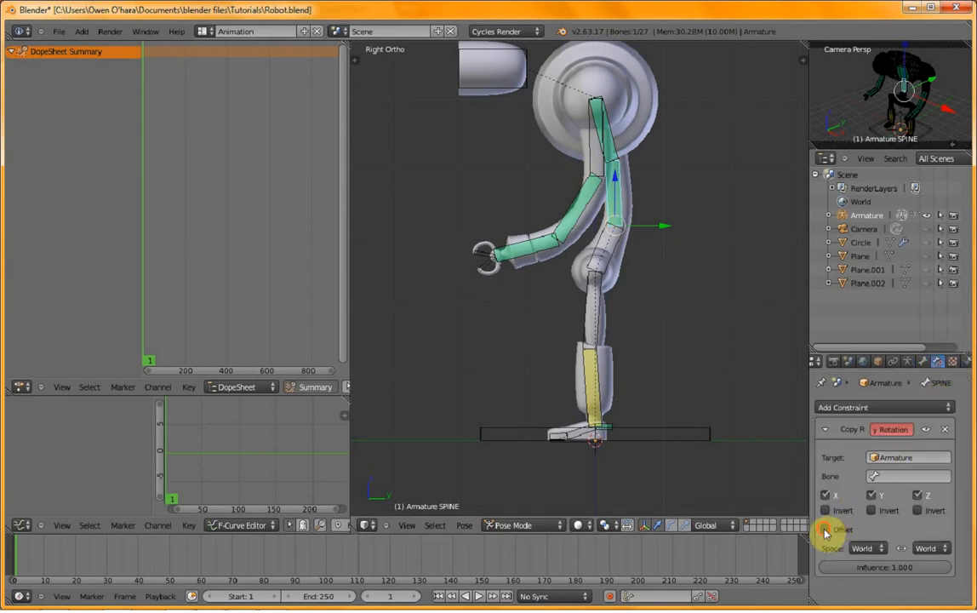
left_click(824, 530)
left_click(870, 549)
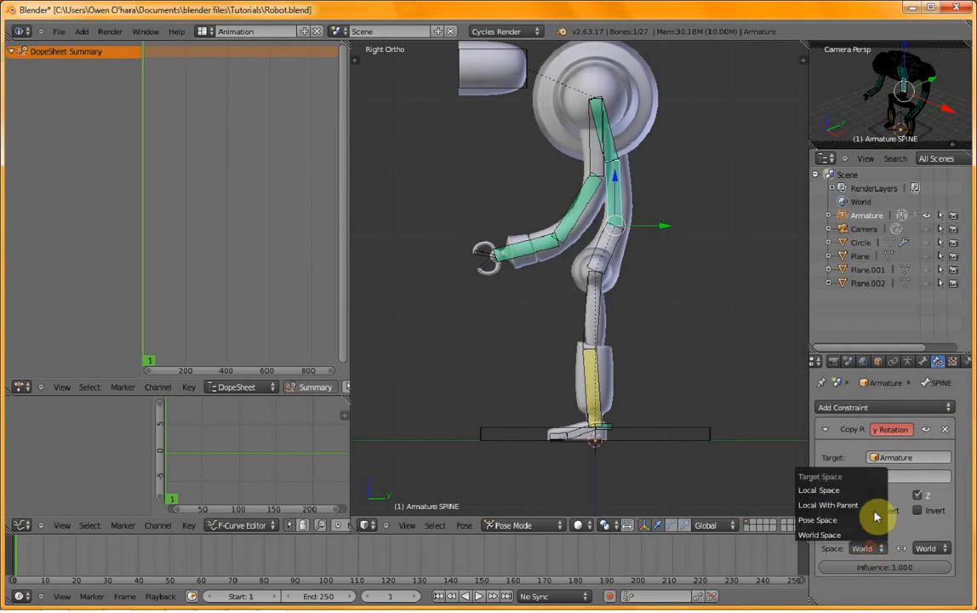
left_click(857, 491)
left_click(931, 549)
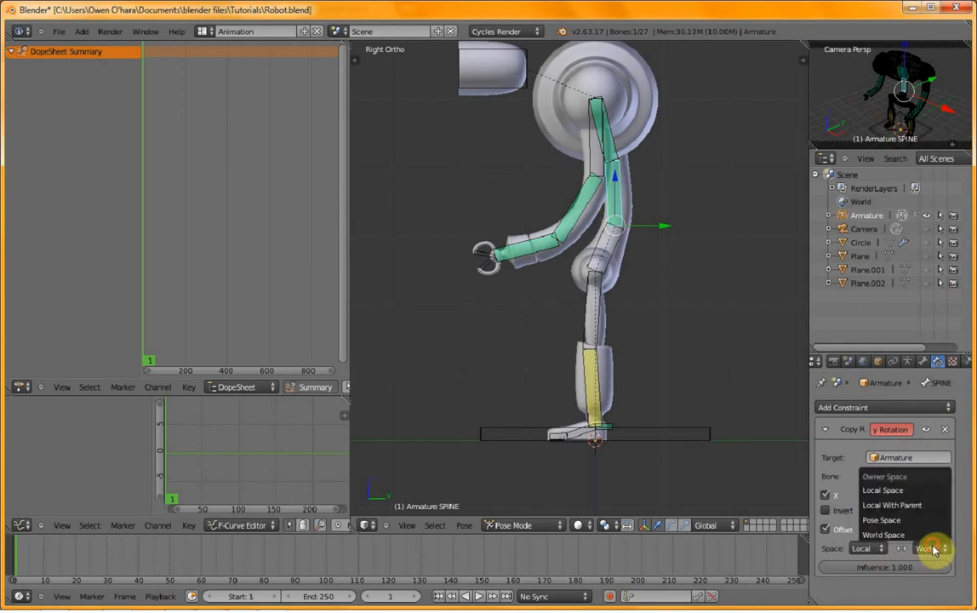
left_click(903, 489)
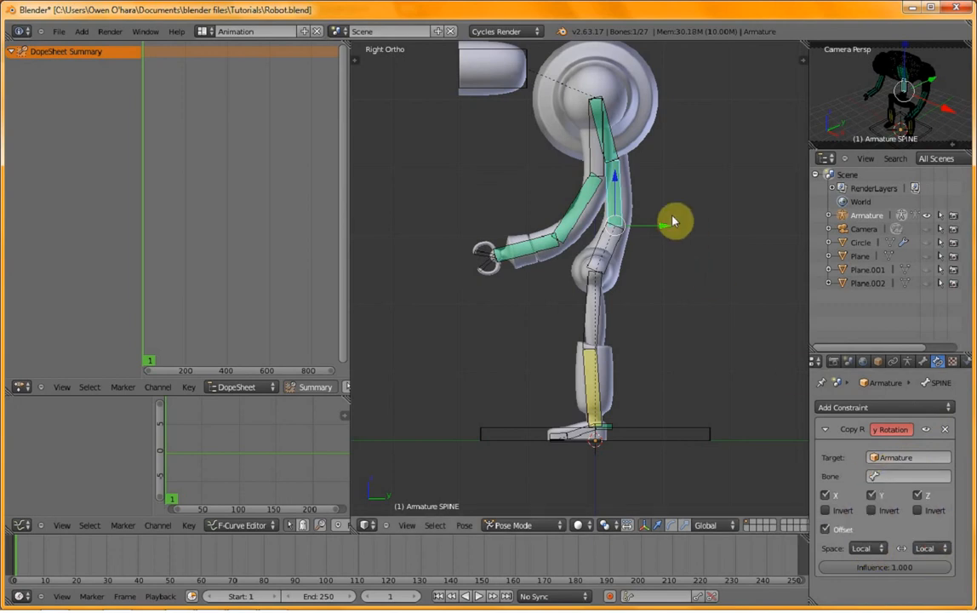
- Set the target and owner space of the CHEST bone's Copy Rotation constraint to Local Space
right_click(611, 150)
right_click(621, 193)
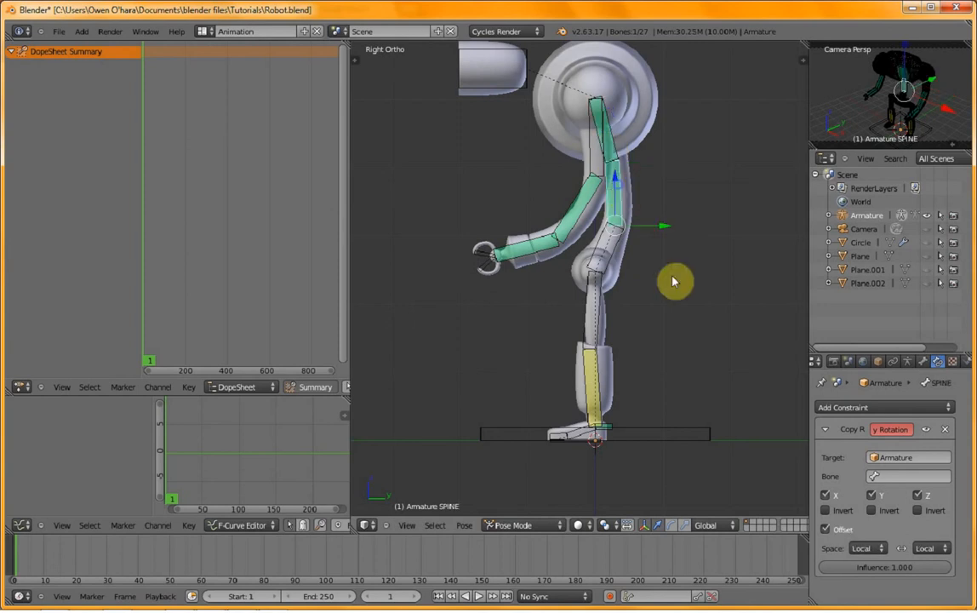
right_click(610, 144)
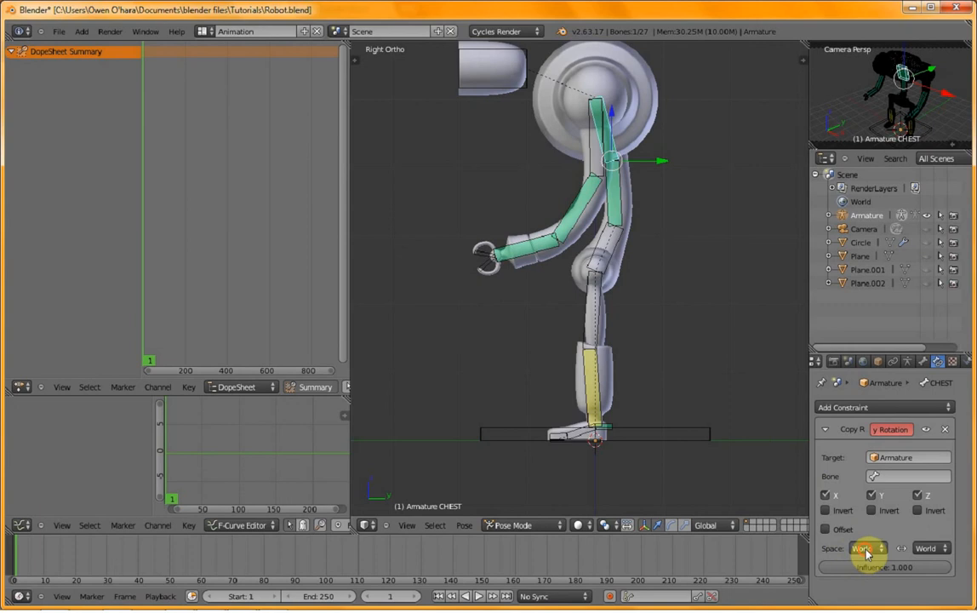
left_click(865, 549)
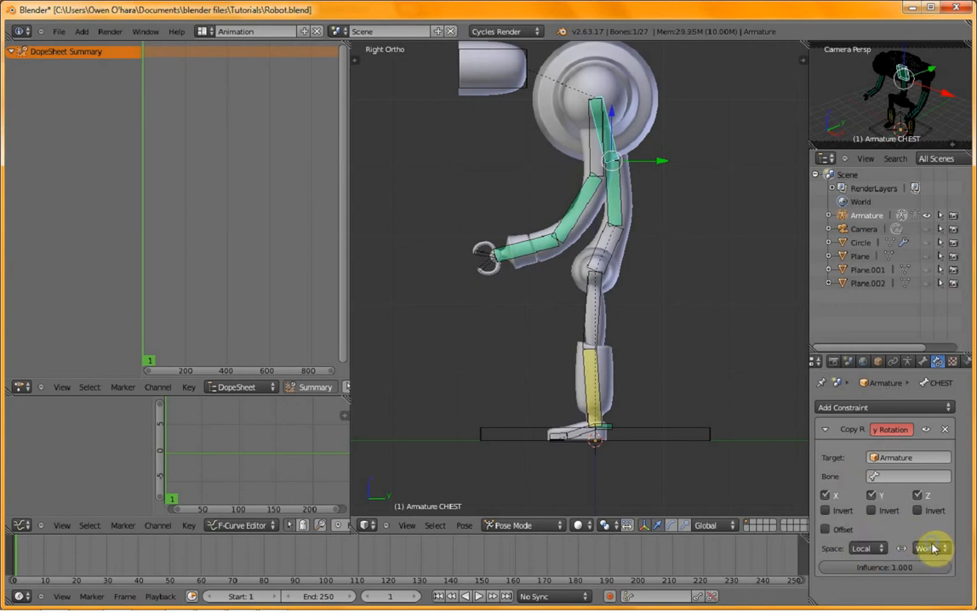
right_click(930, 549)
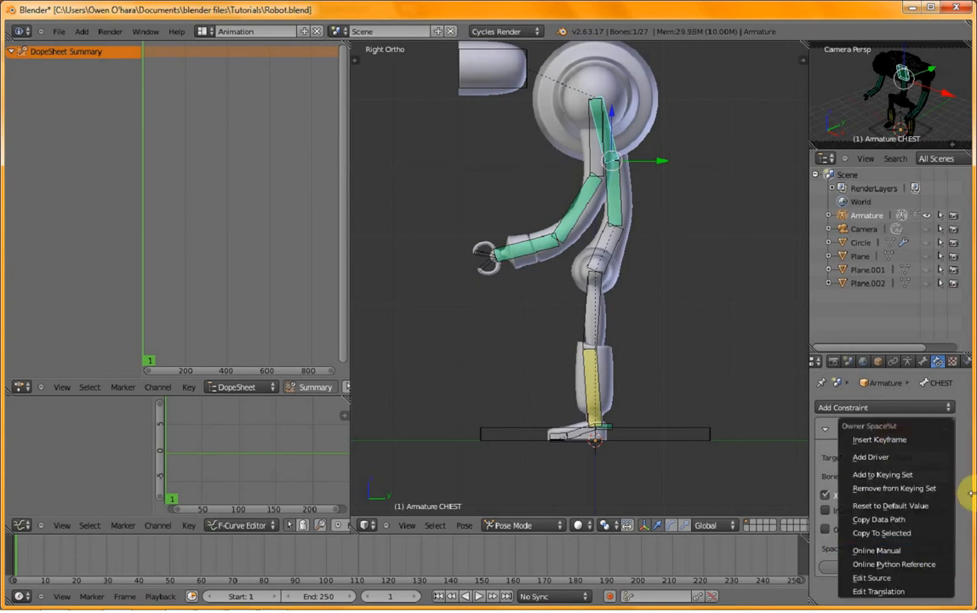
left_click(933, 547)
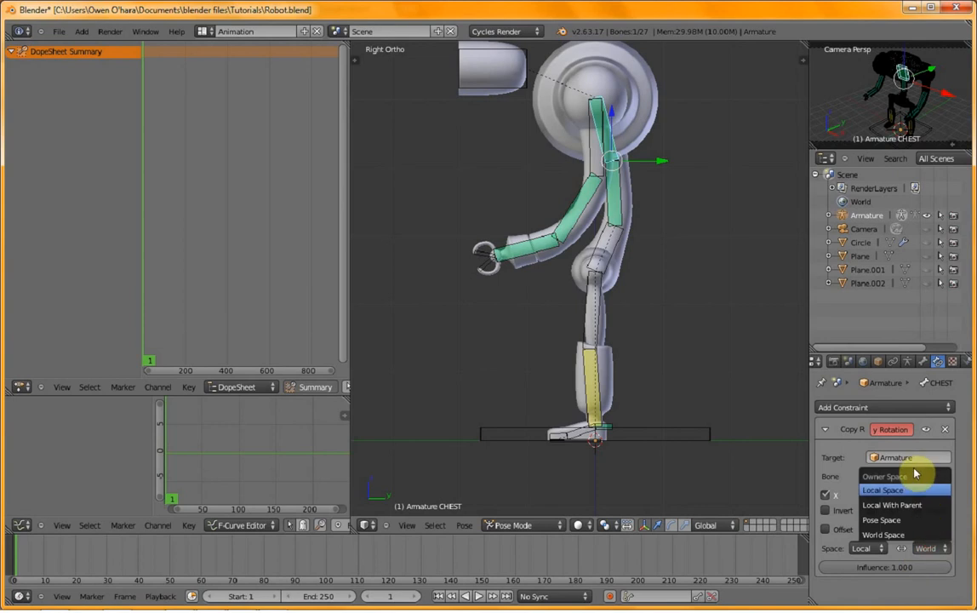
left_click(909, 491)
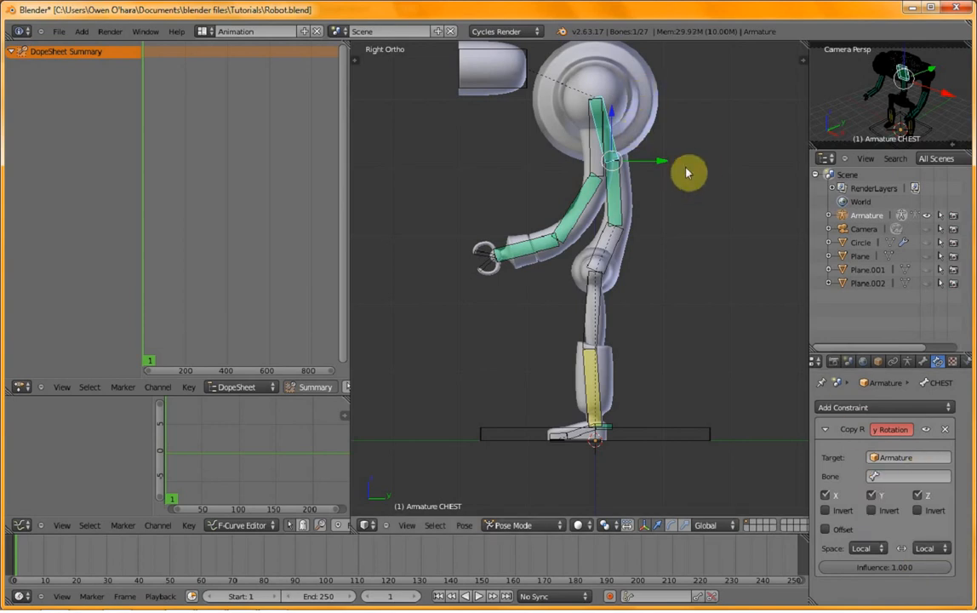
- Test-rotate the HIP bone to check how the spine and chest bend with the Local Space constraints, and cancel the rotation
right_click(627, 242)
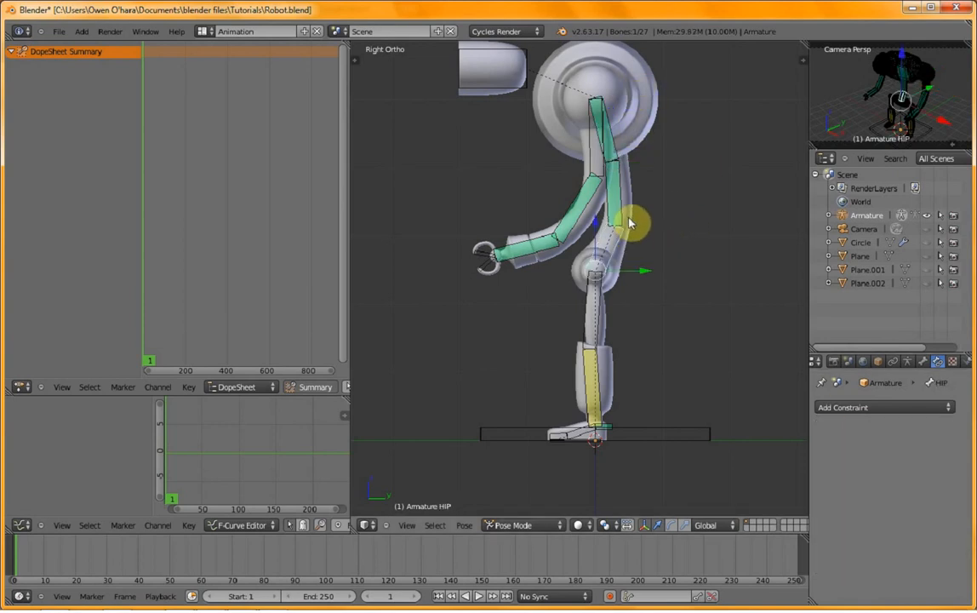
key("r")
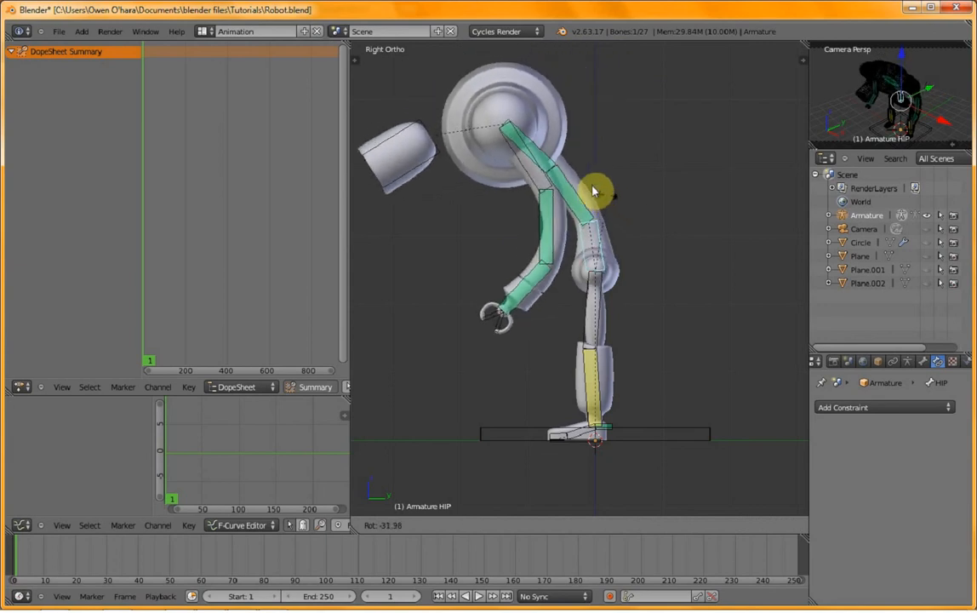
right_click(602, 199)
- Disable Offset in the SPINE bone's Copy Rotation constraint and enable Offset in the CHEST bone's constraint
right_click(619, 204)
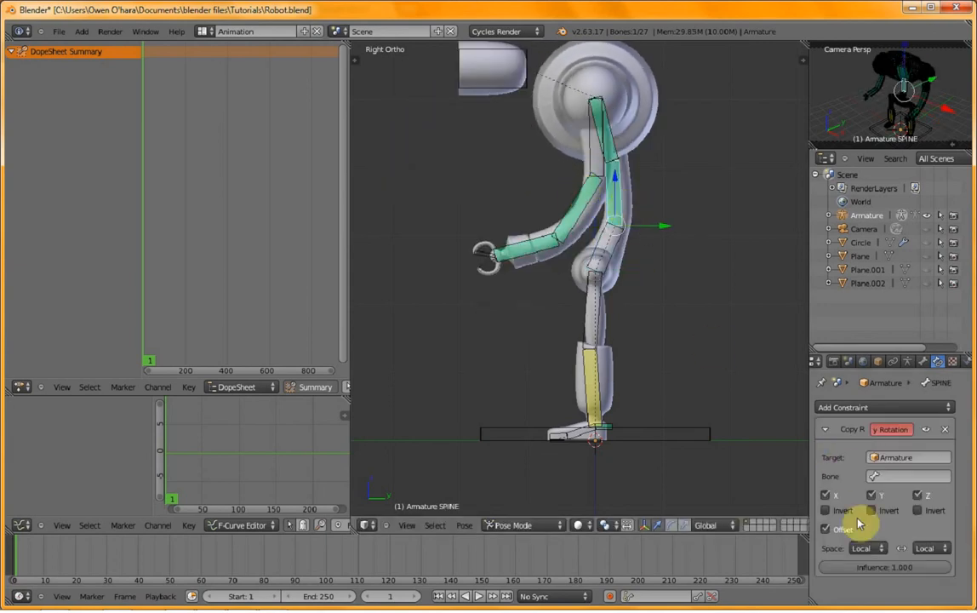
left_click(825, 530)
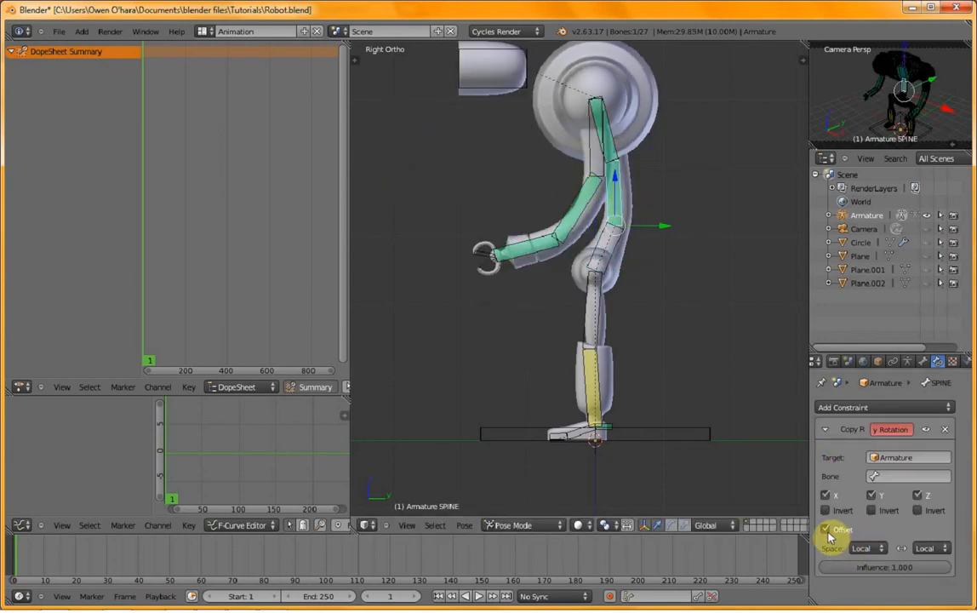
right_click(612, 148)
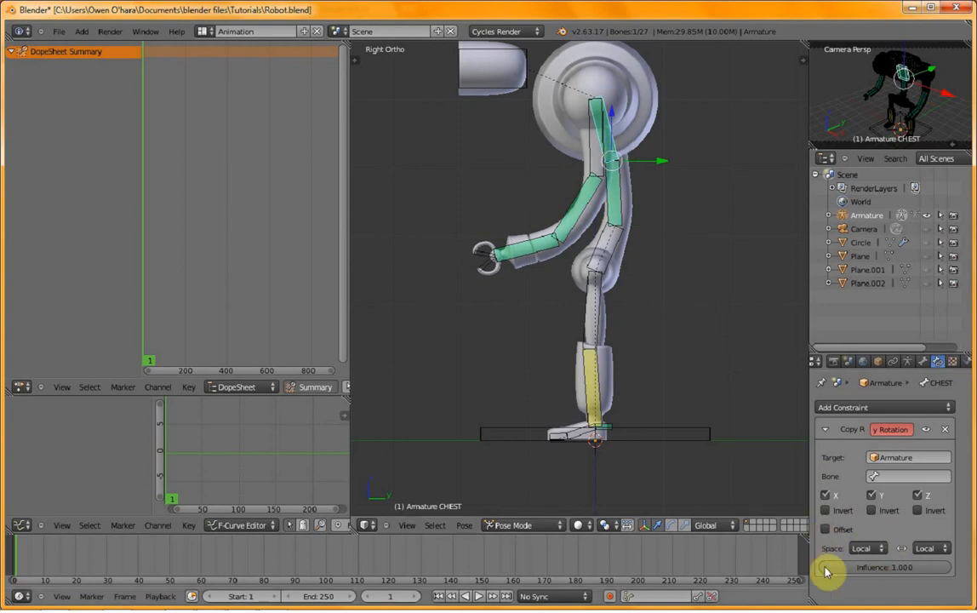
left_click(826, 529)
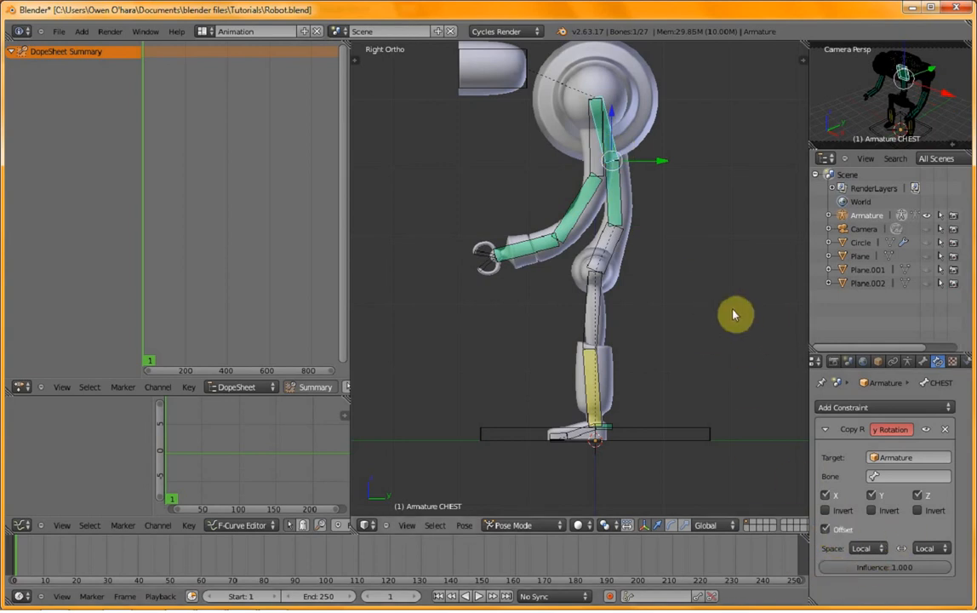
- Test-rotate the SPINE and CHEST bones individually to check how each one bends the upper body, cancelling every rotation
key("r")
key("Escape")
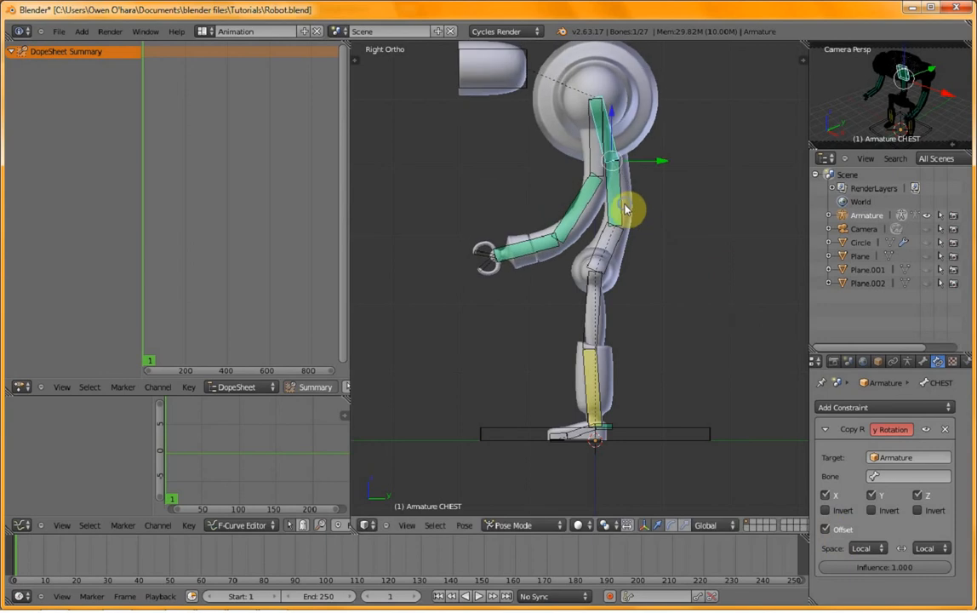
right_click(626, 209)
key("r")
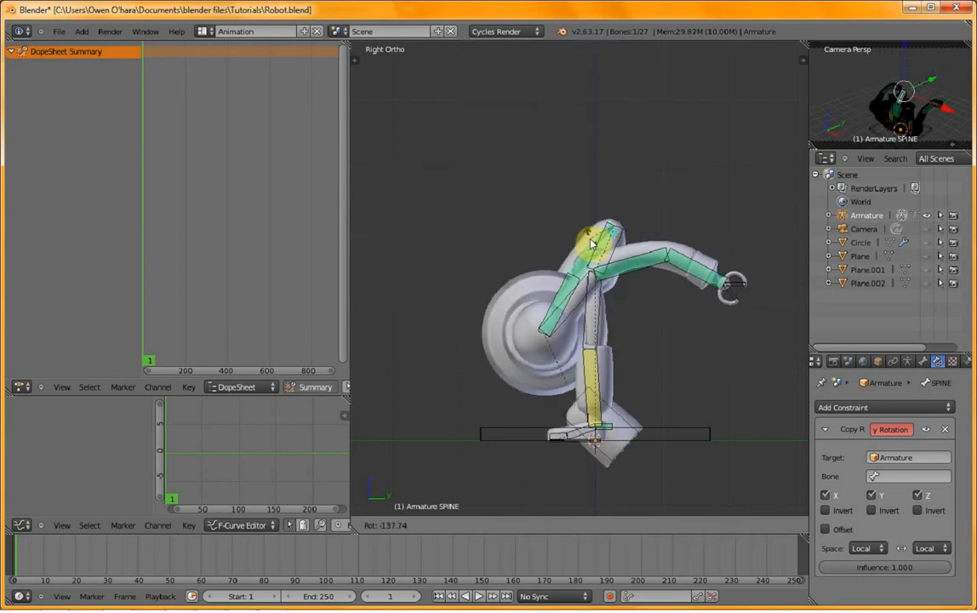
key("Escape")
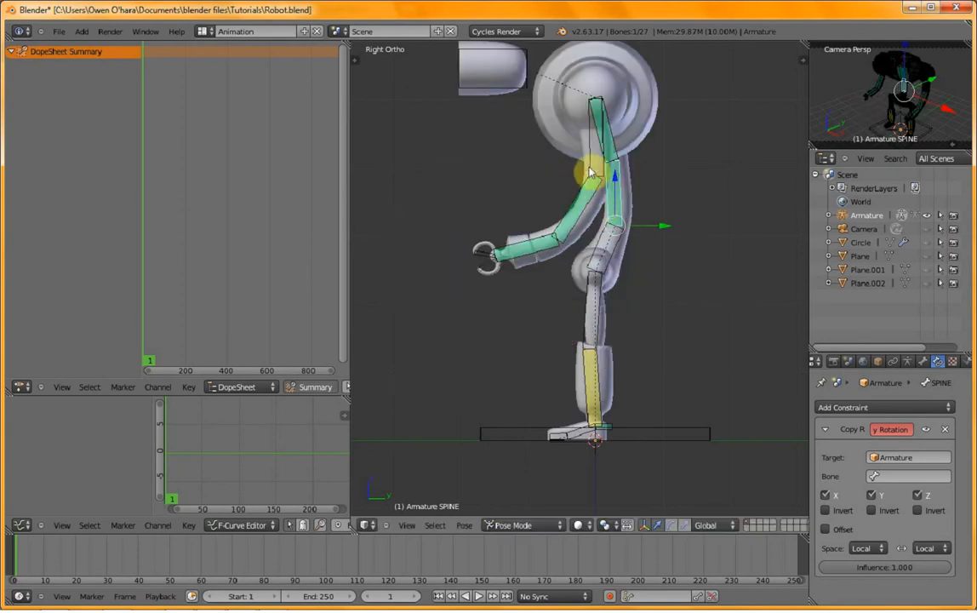
right_click(614, 118)
key("r")
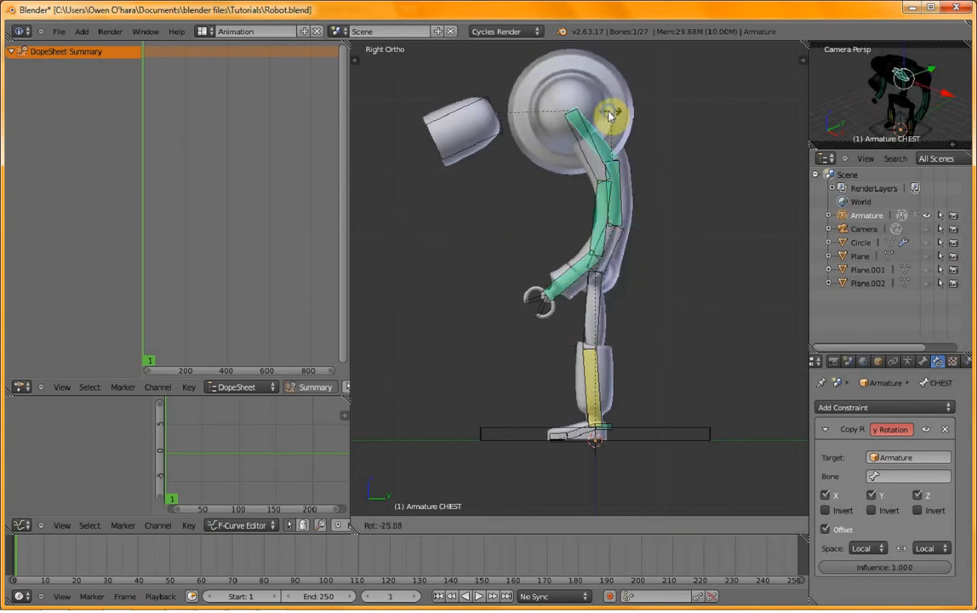
key("Escape")
- Bend the robot's torso forward by rotating the HIP, SPINE and CHEST bones one after another in the right side view
right_click(630, 254)
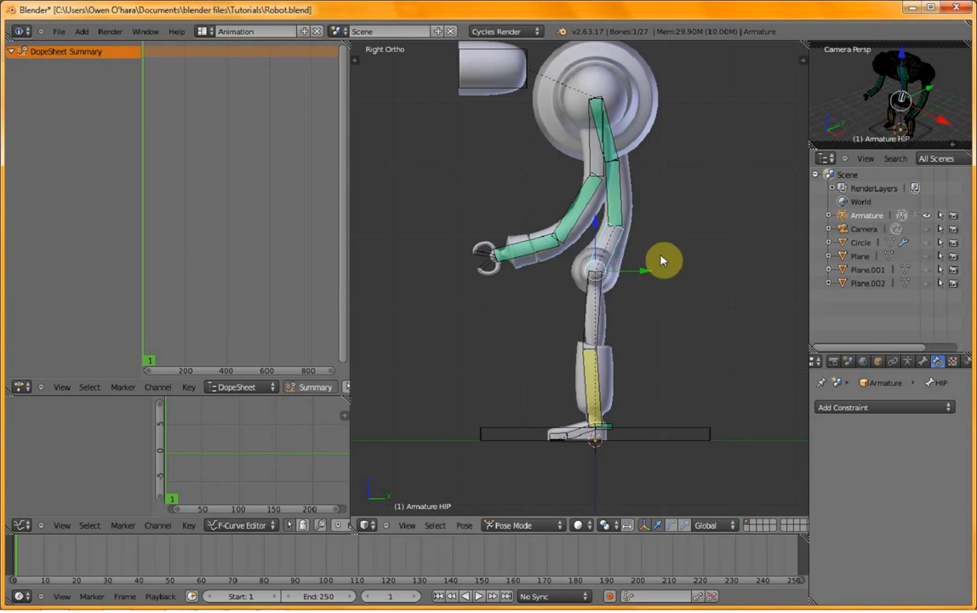
key("r")
left_click(570, 192)
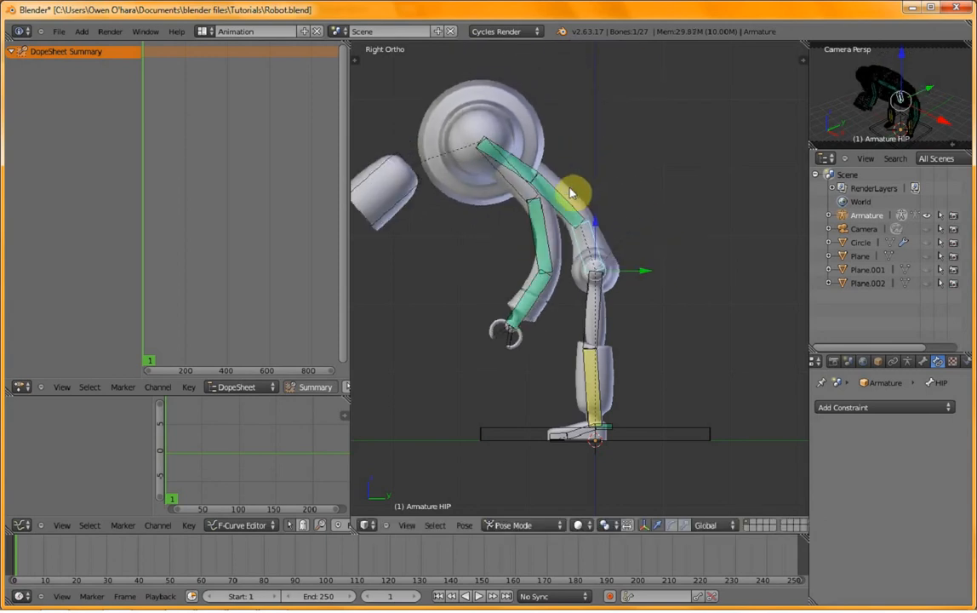
right_click(570, 192)
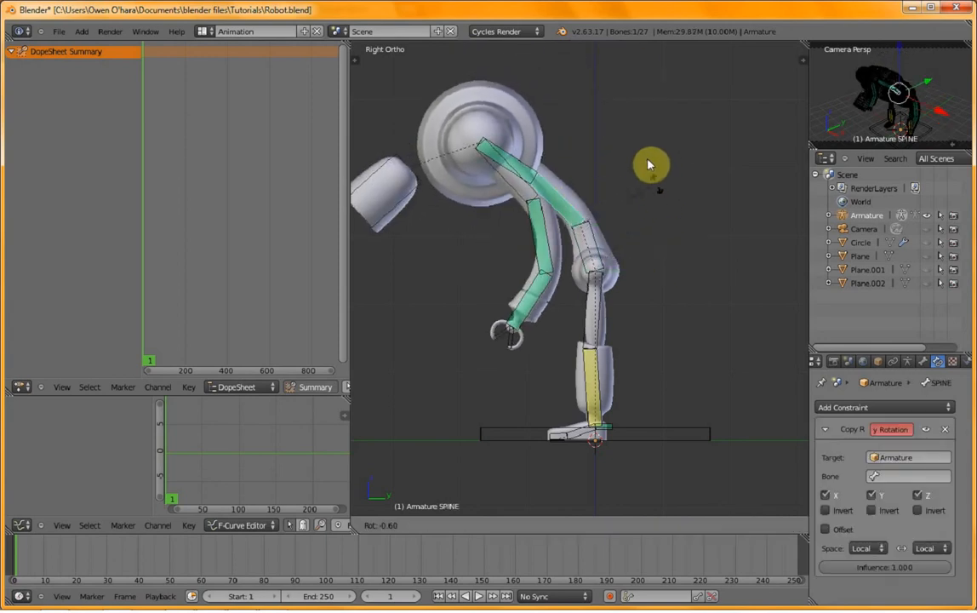
key("r")
left_click(530, 175)
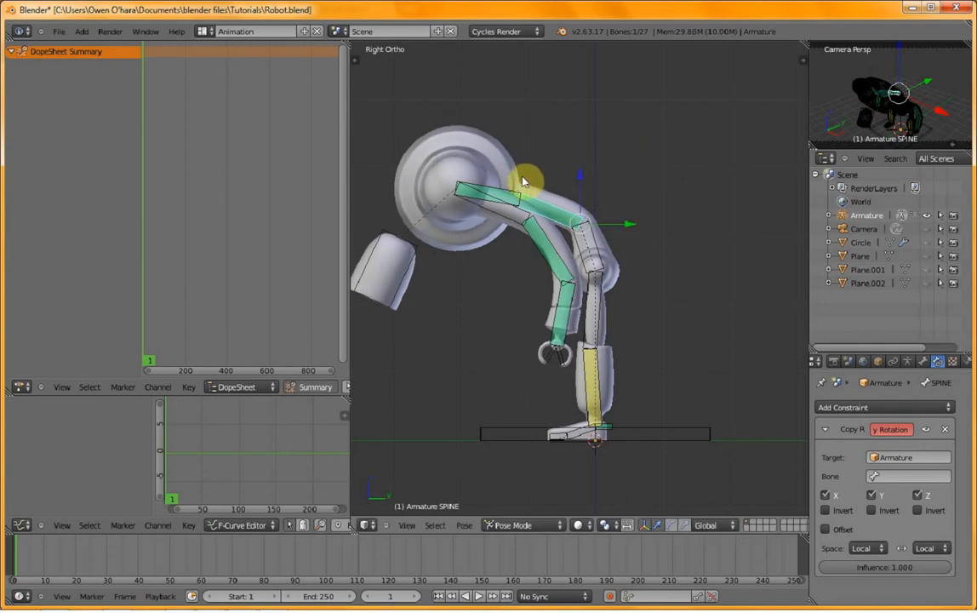
right_click(510, 192)
key("r")
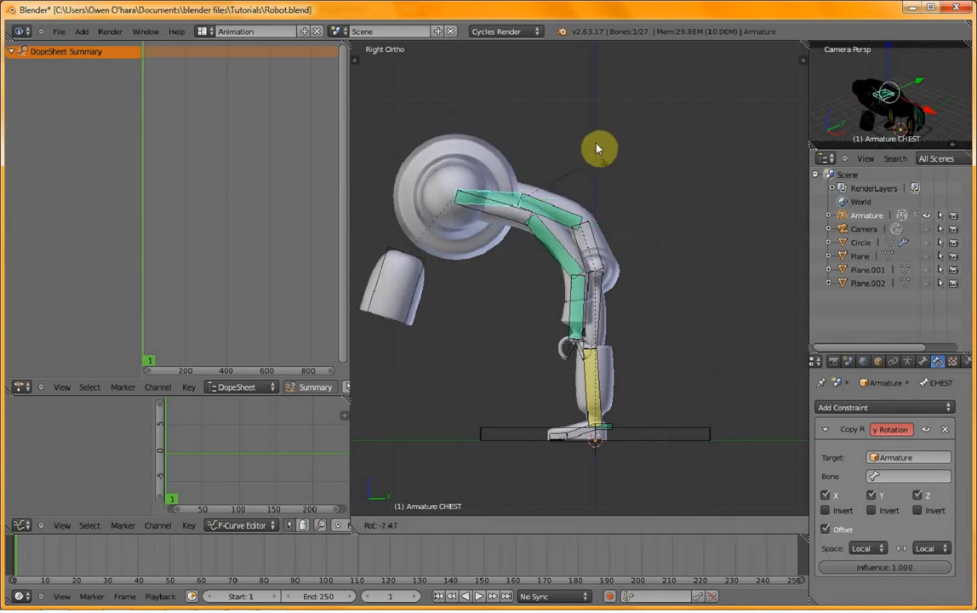
left_click(433, 313)
- Rotate the HEAD bone so its lower end tilts slightly toward the legs, and check the pose in perspective
right_click(433, 314)
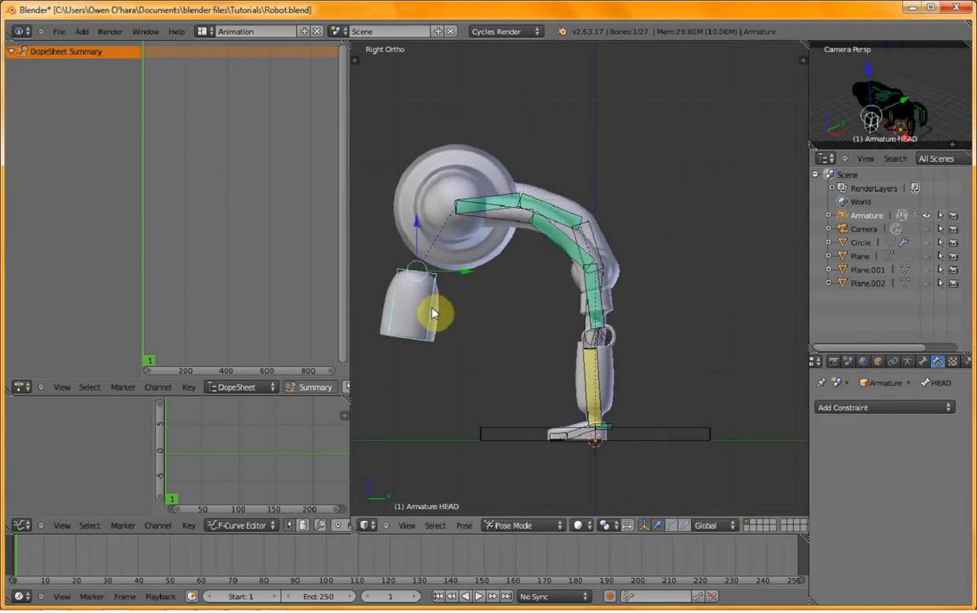
key("r")
left_click(521, 345)
middle_click_drag(524, 348, 582, 351)
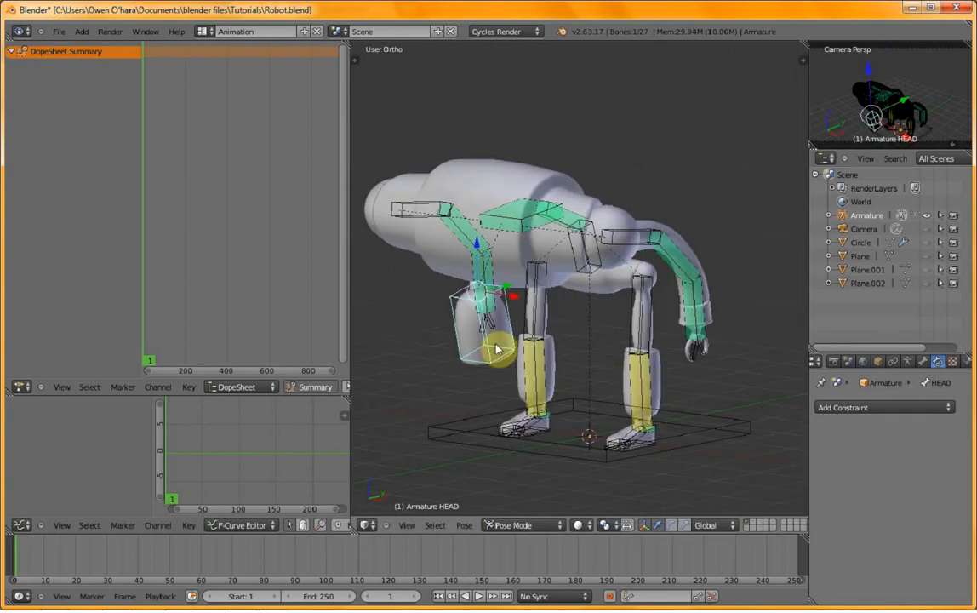
key("KP_3")
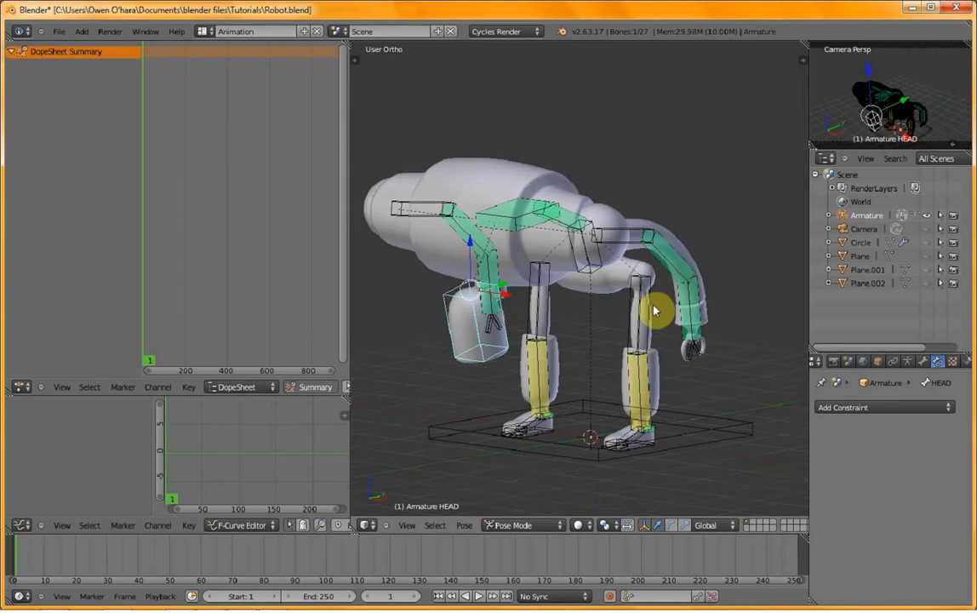
- Move the HIP bone about 0.56 units back and 0.97 units down so the knees bend into a crouch
right_click(607, 299)
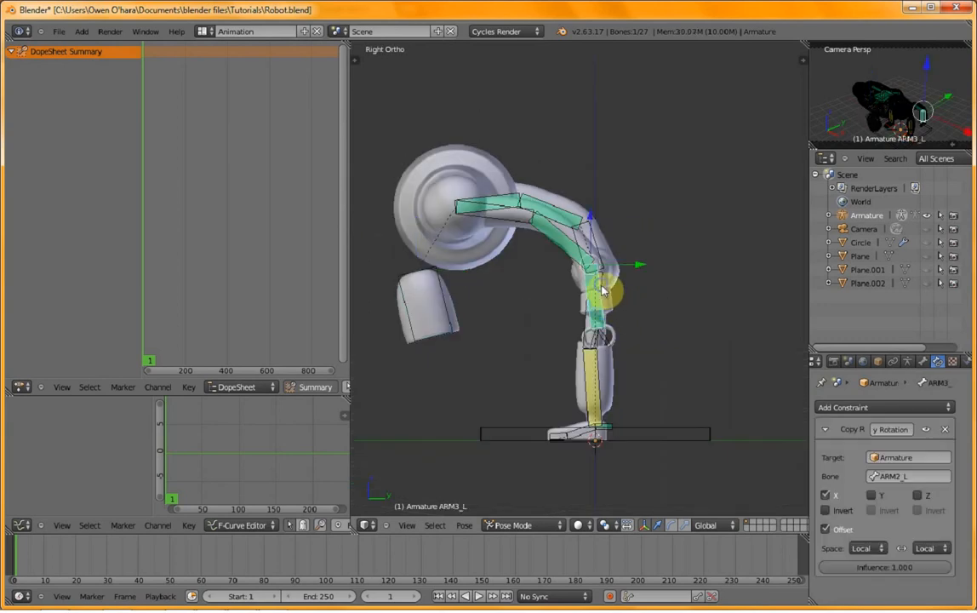
right_click(604, 389)
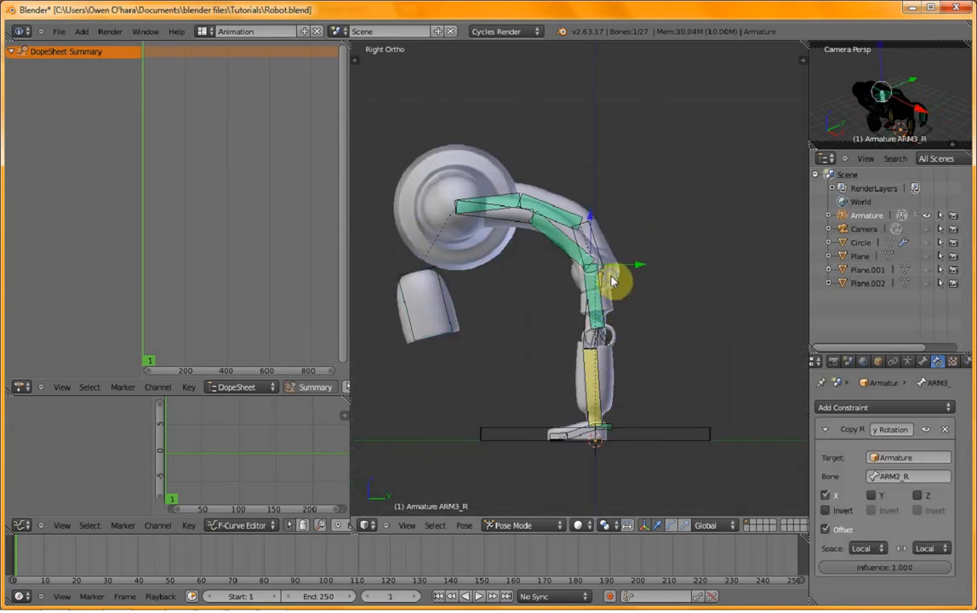
right_click(601, 255)
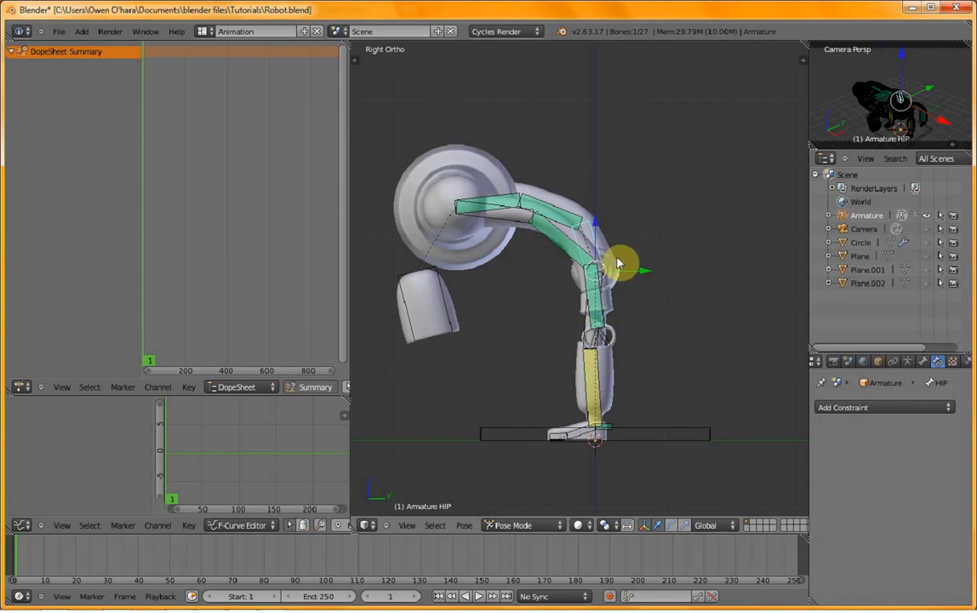
key("g")
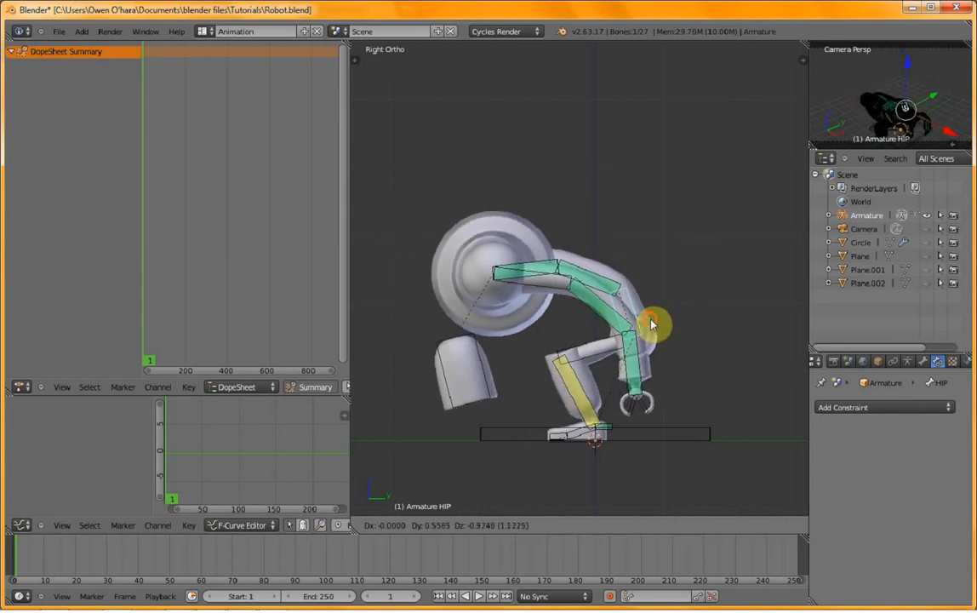
left_click(523, 383)
- Check the crouched pose from the front and through the camera, test-move the CONTROLLER bone, cancel the move and deselect everything
key("KP_1")
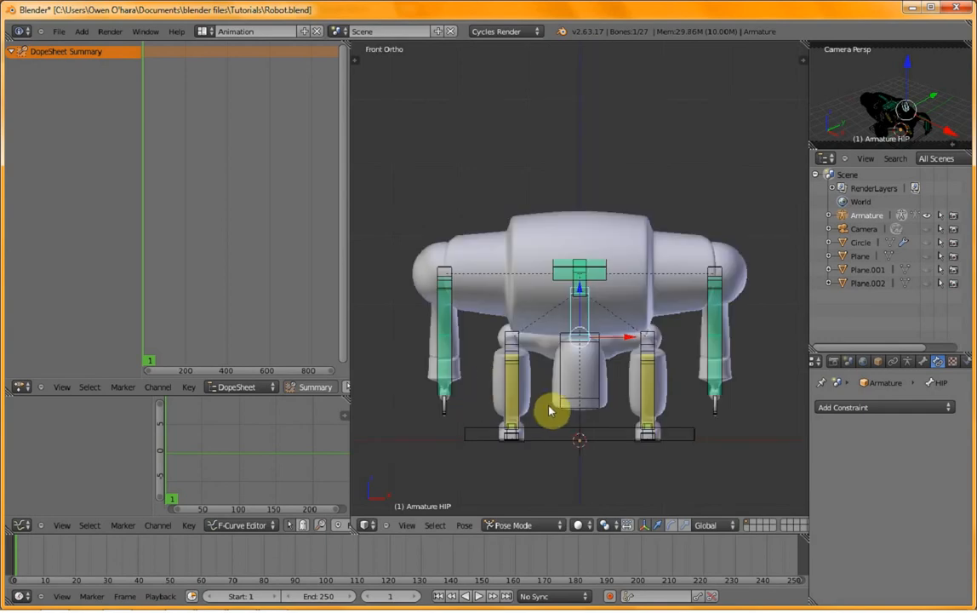
key("KP_0")
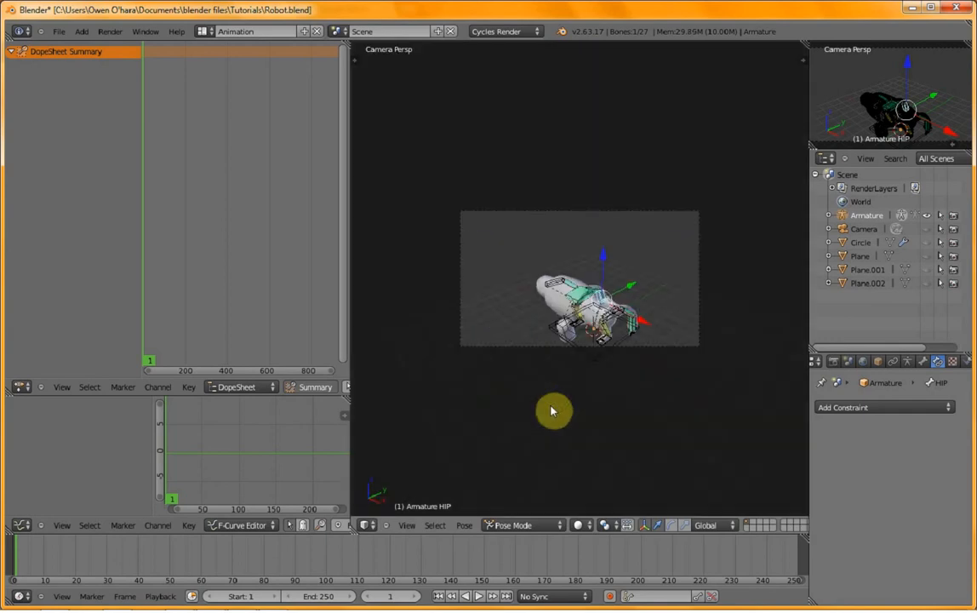
scroll(569, 358, "up", 3)
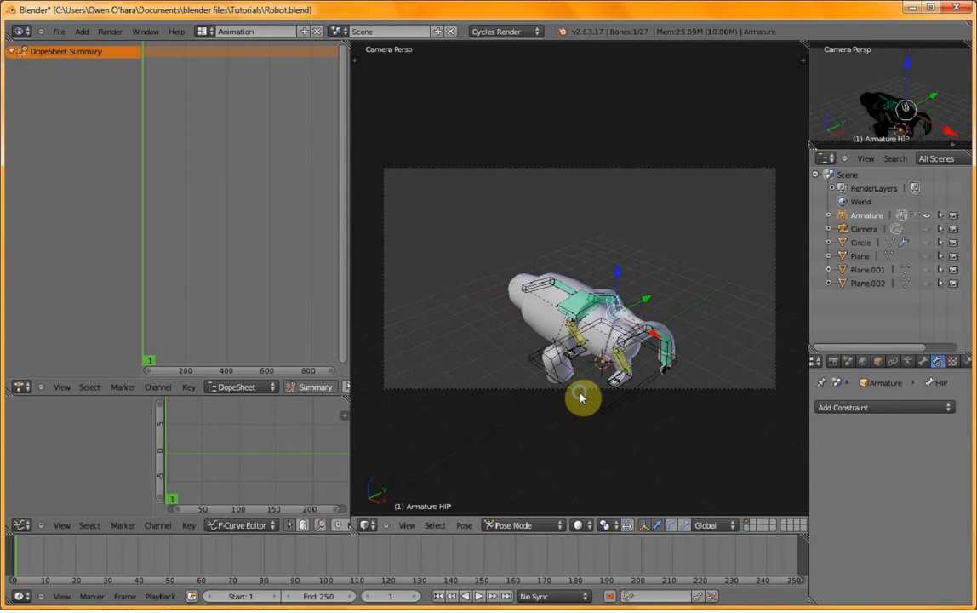
right_click(580, 396)
key("g")
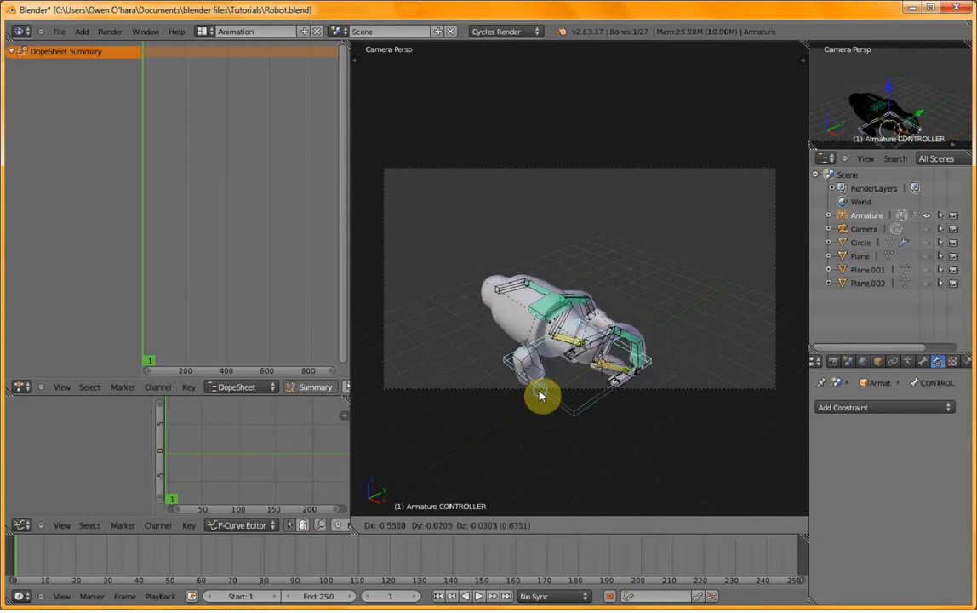
right_click(606, 377)
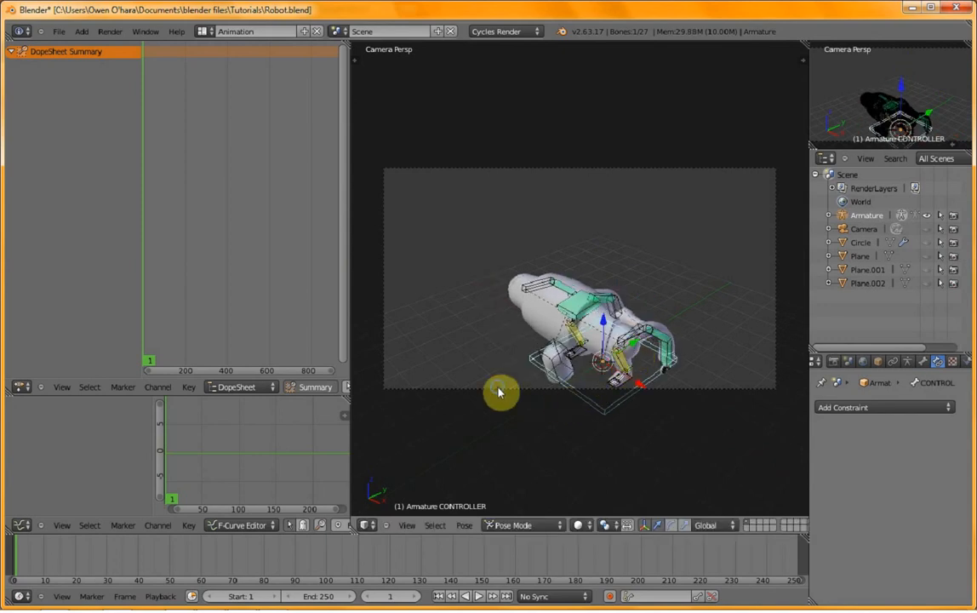
key("a")
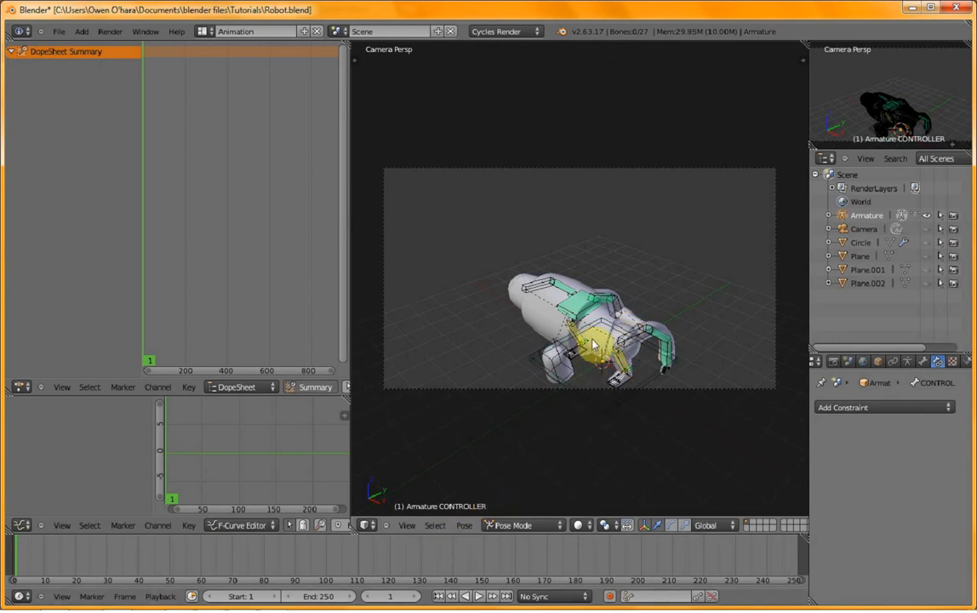
- Insert a LocRotScale keyframe for all bones at frame 1 and turn on automatic keyframing
key("KP_3")
key("a")
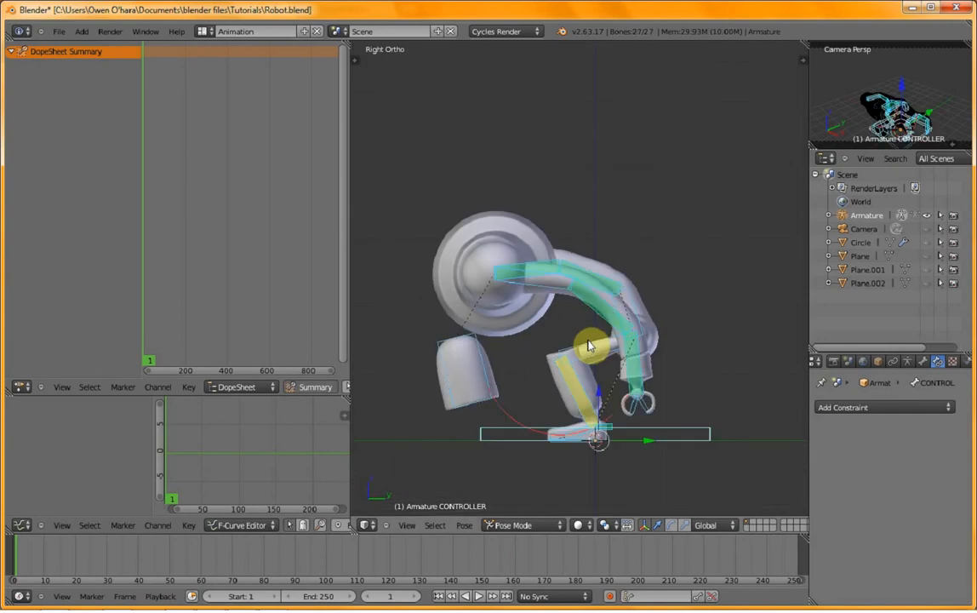
left_click(609, 596)
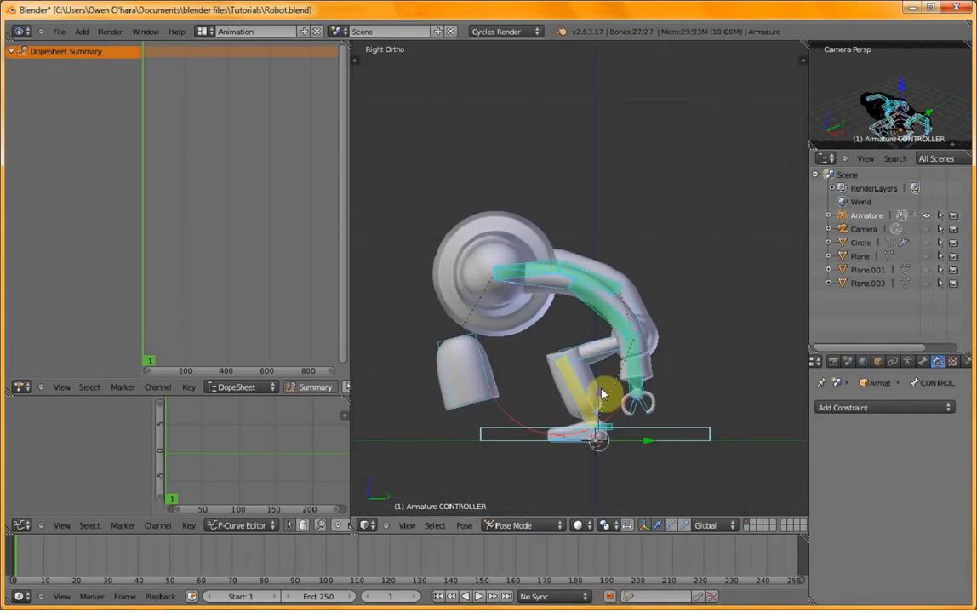
key("i")
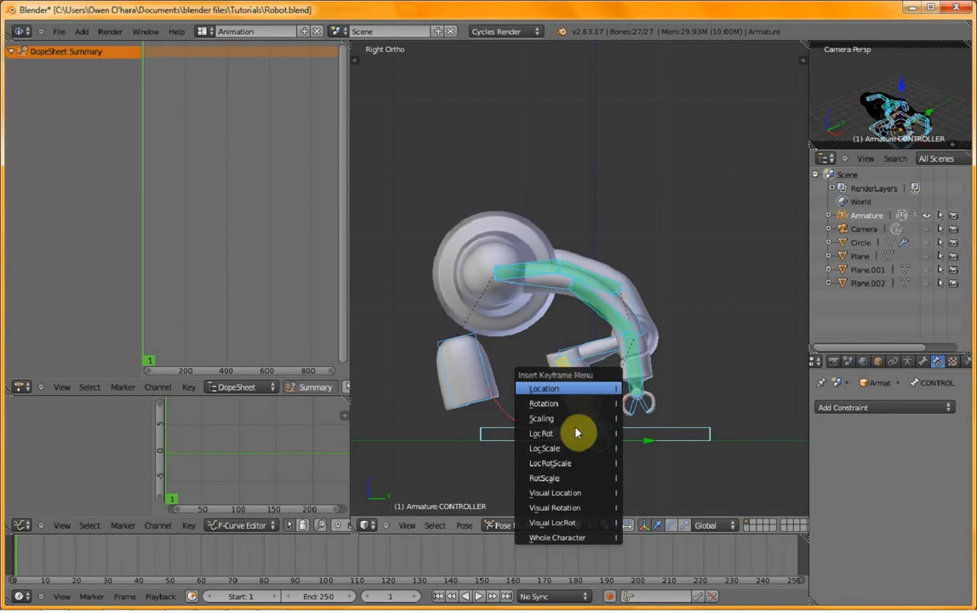
left_click(573, 464)
left_click(609, 595)
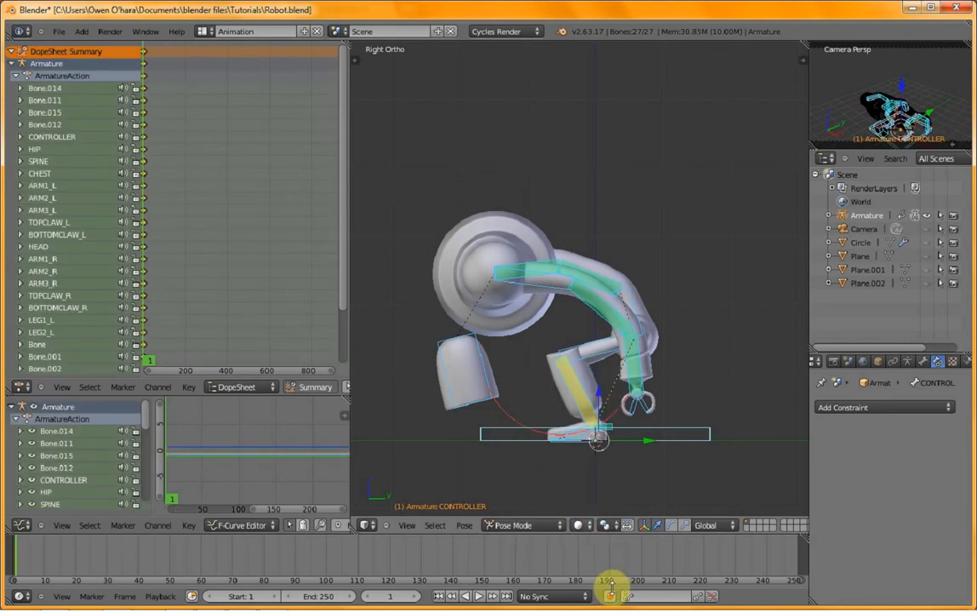
- Deselect all bones and set the current frame to 15
key("a")
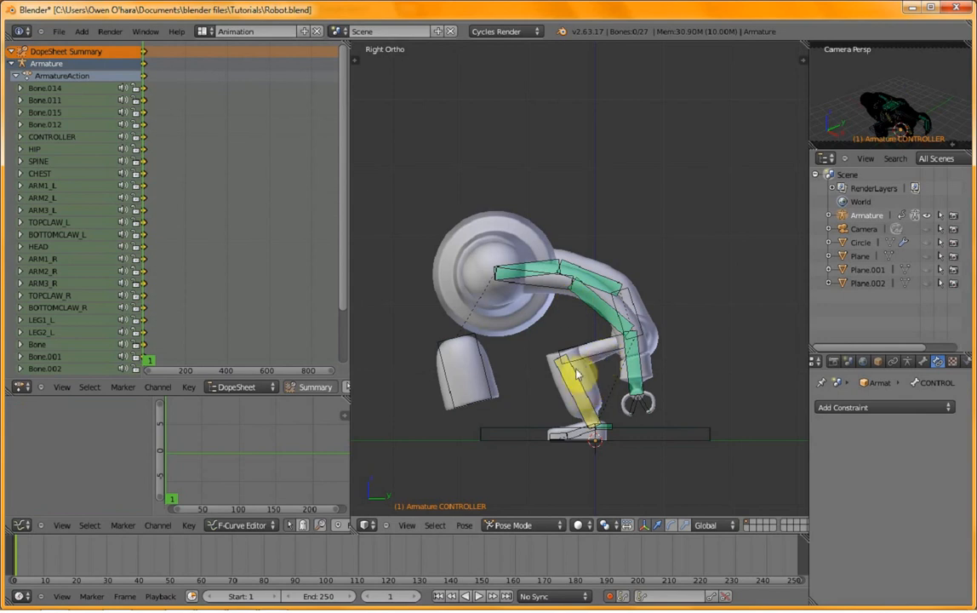
left_click(58, 570)
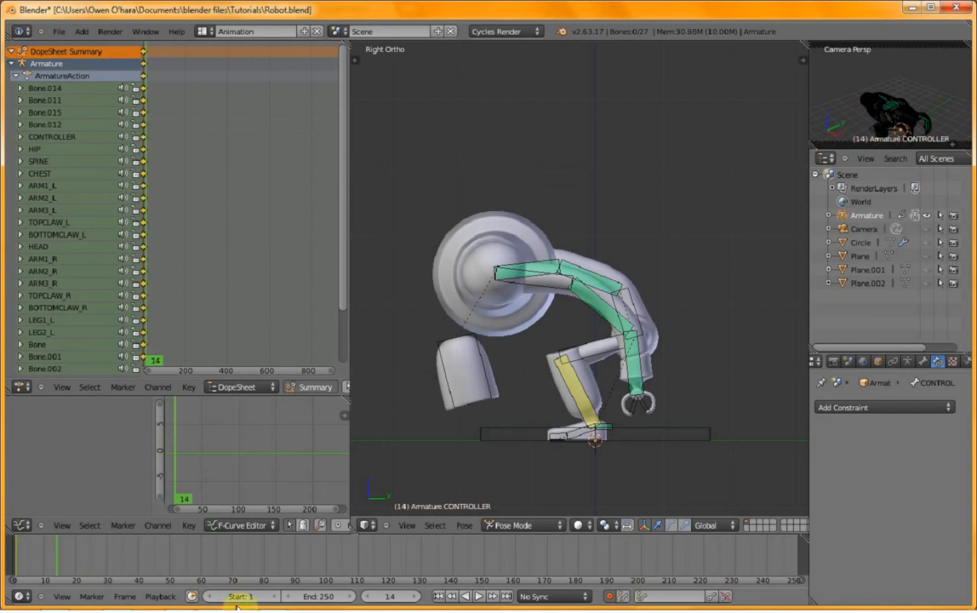
left_click(414, 599)
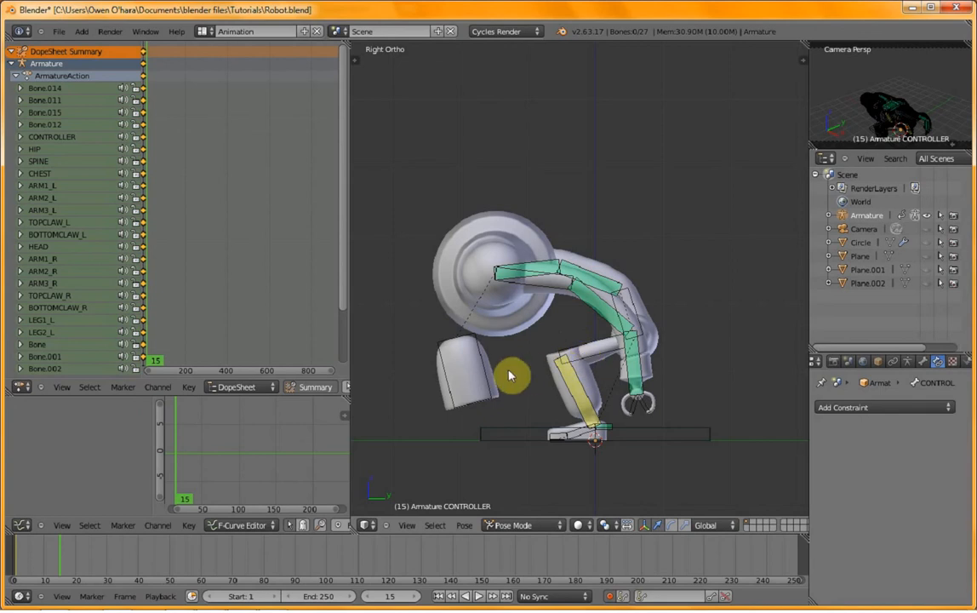
- Insert a keyframe for all bones at frame 15 to hold the crouch, leaving every bone deselected
key("a")
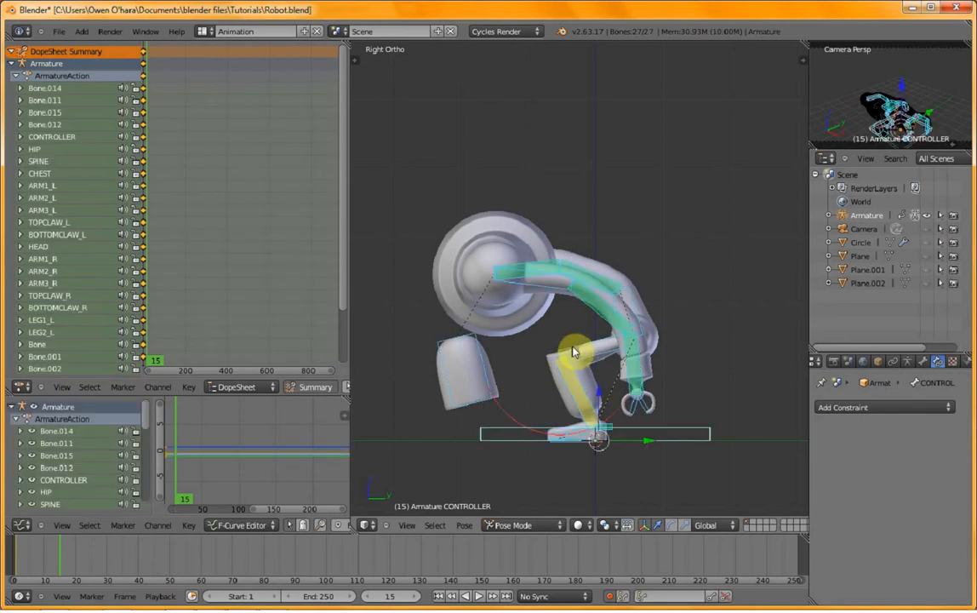
key("i")
left_click(572, 348)
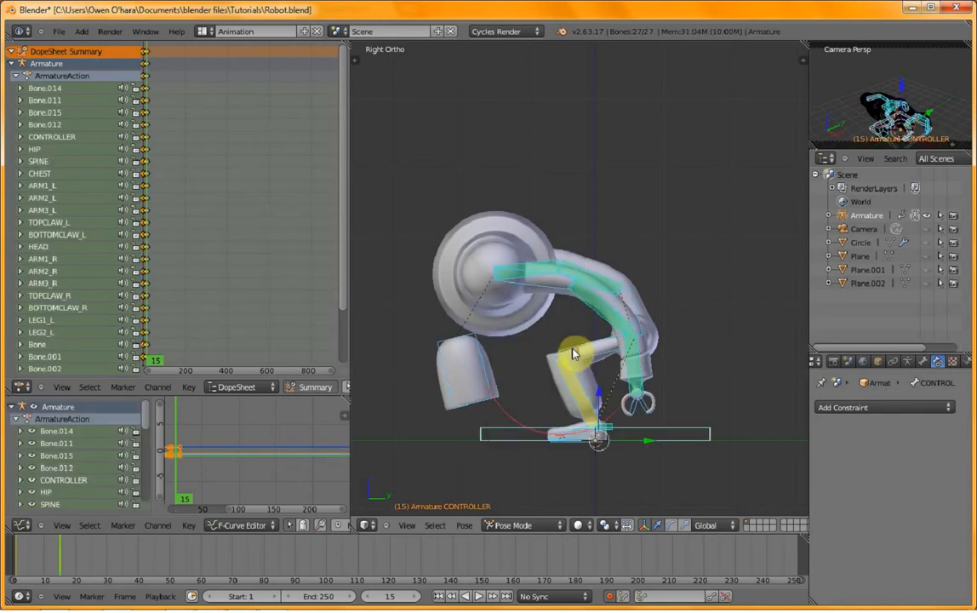
key("a")
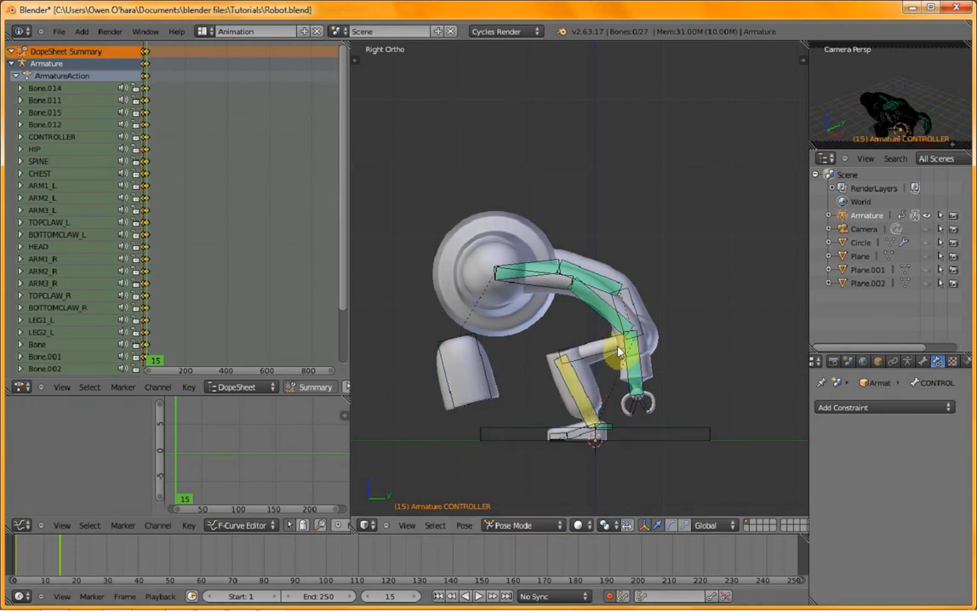
right_click(642, 313)
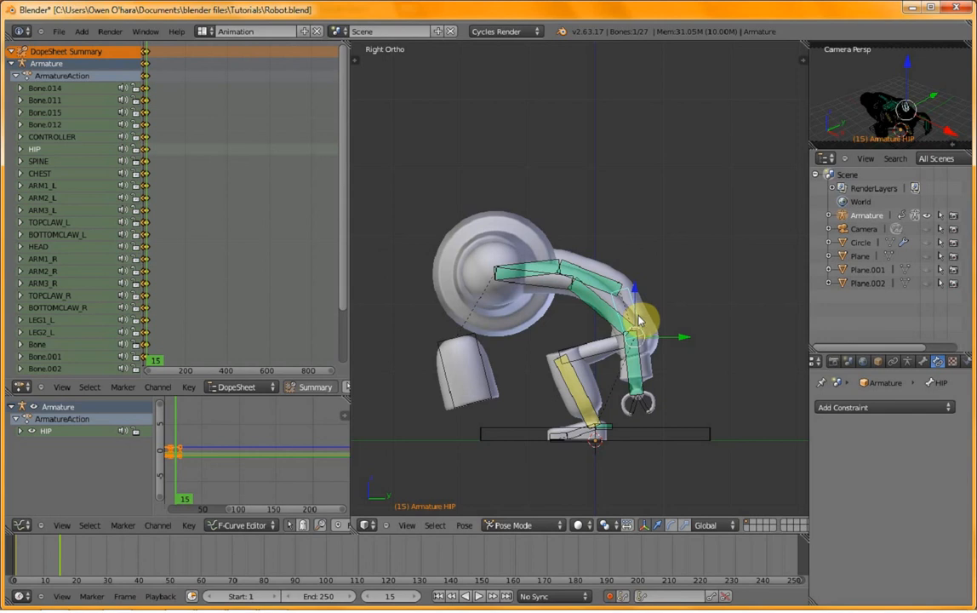
key("g")
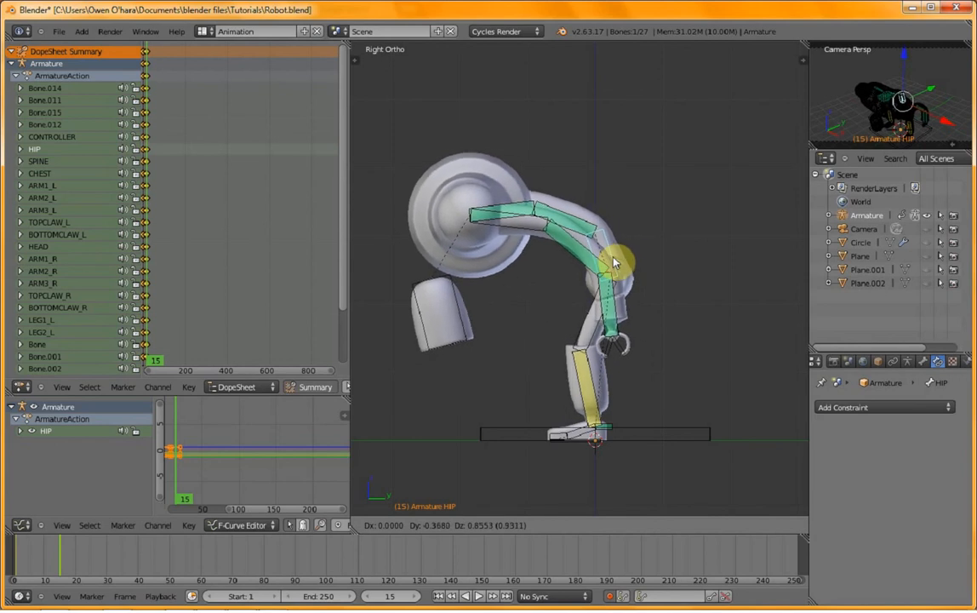
left_click(614, 264)
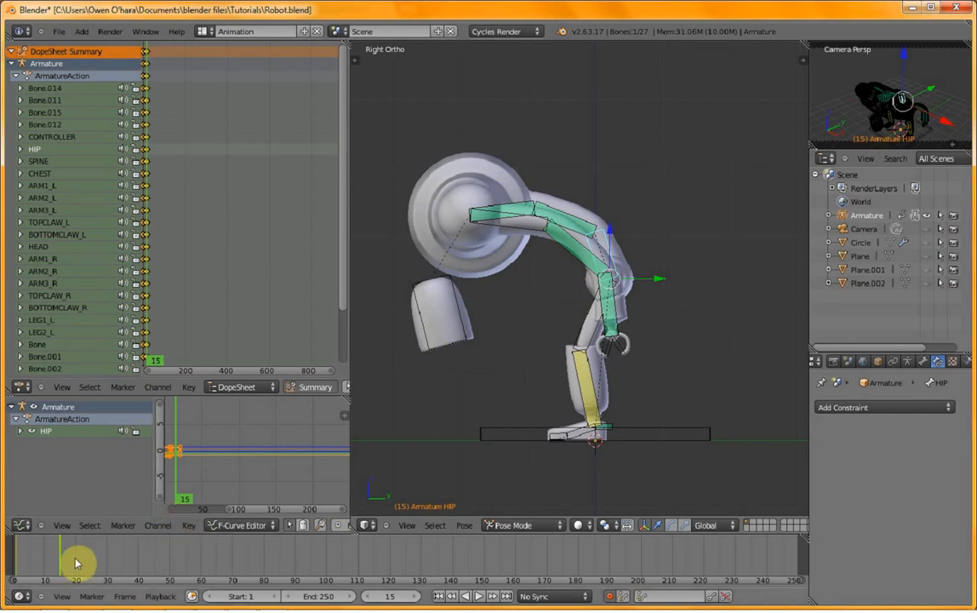
key("ctrl+z")
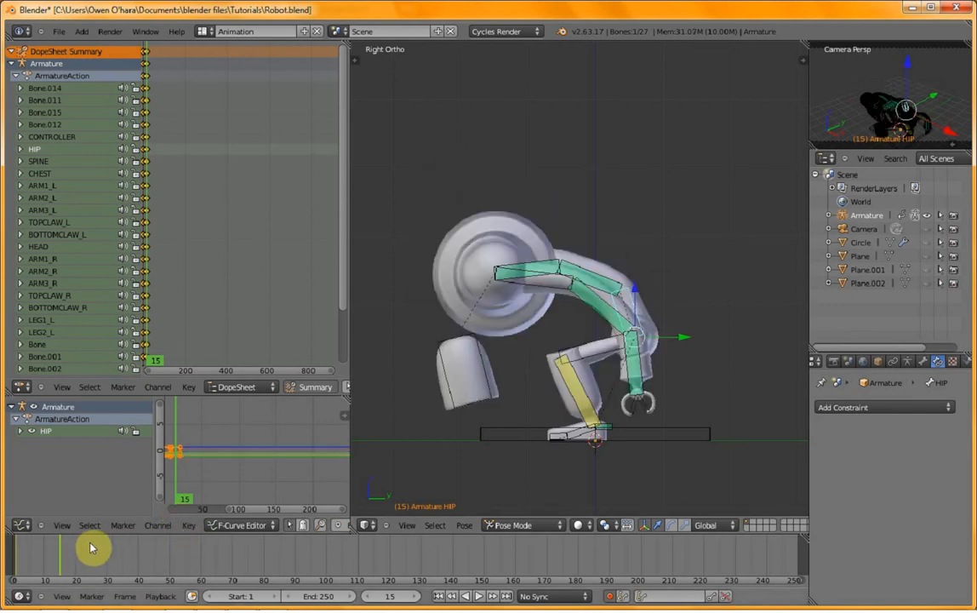
- At frame 20, move the HIP bone up and forward so the robot rises onto nearly straight legs
left_click(76, 562)
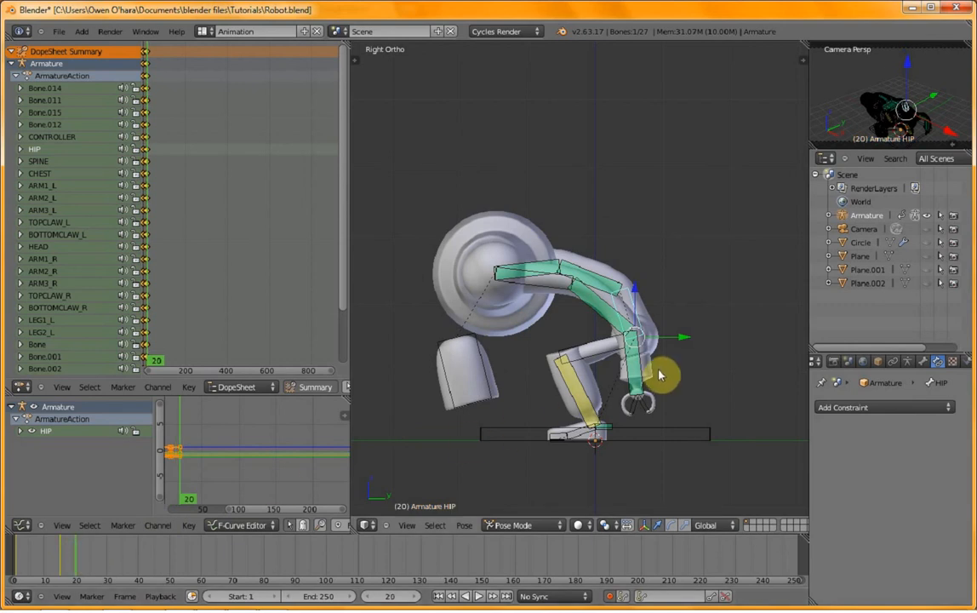
key("g")
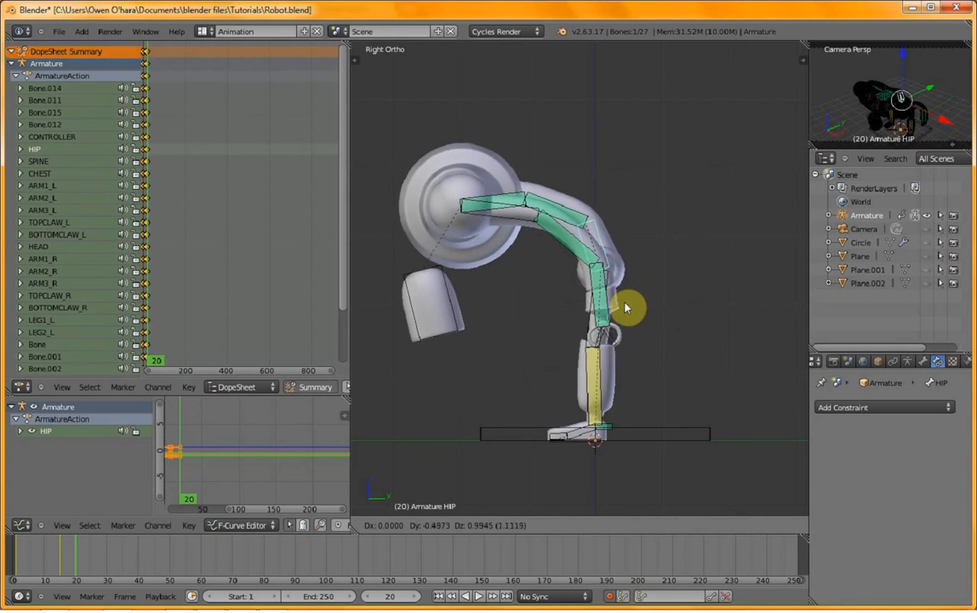
left_click(628, 307)
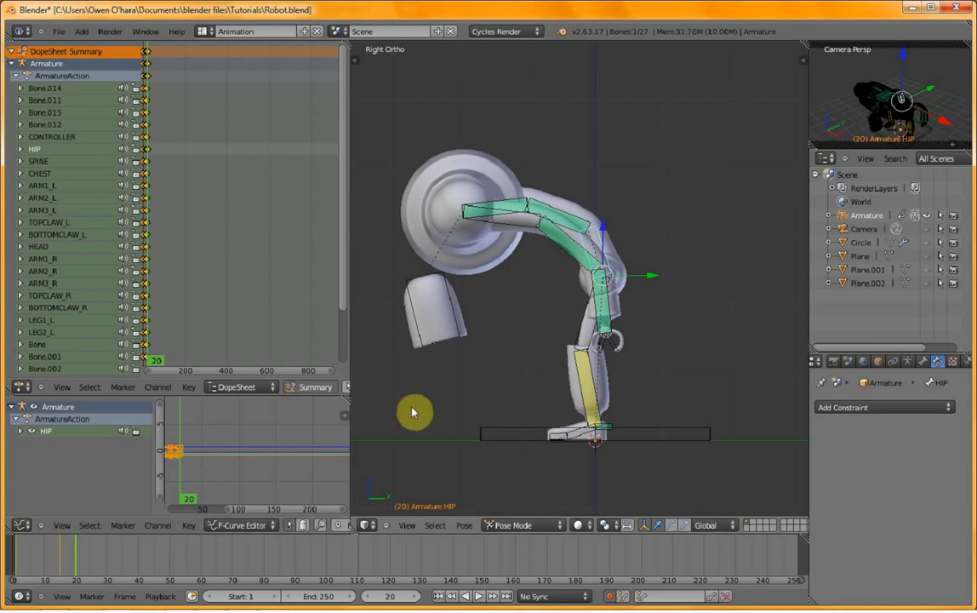
key("ctrl+z")
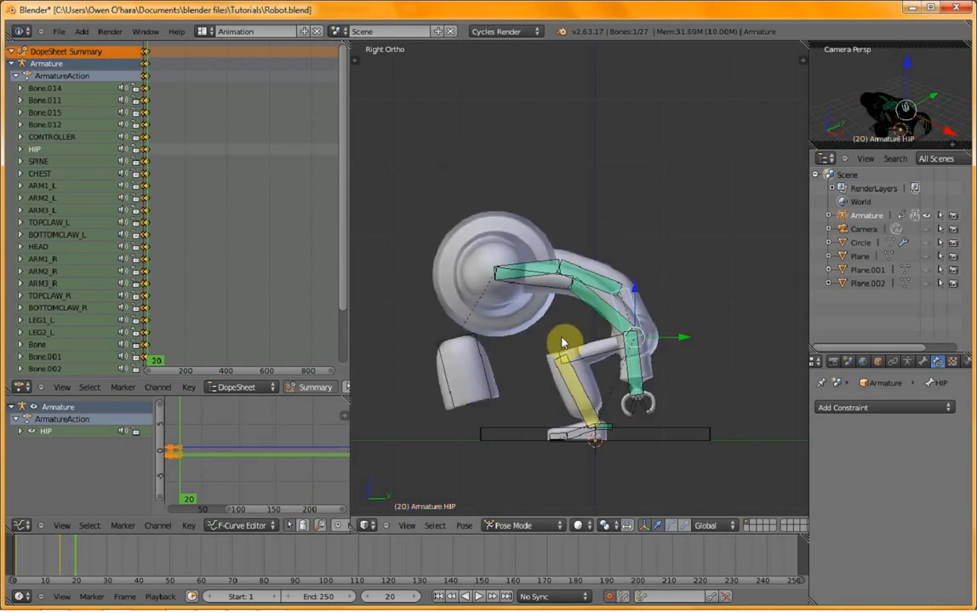
key("ctrl+shift+z")
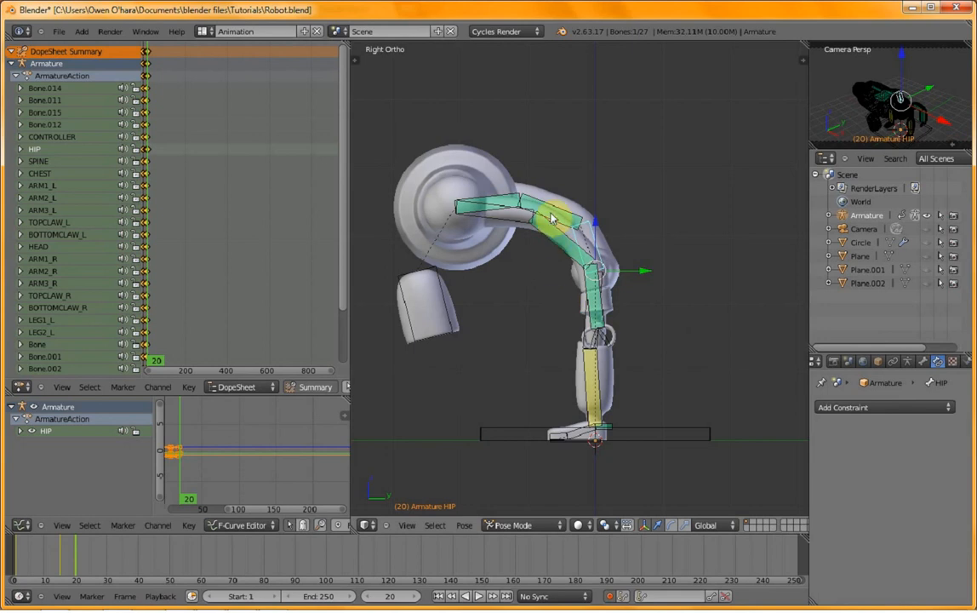
- At frame 25, rotate the HEAD bone about 23 degrees in the side view
left_click(91, 563)
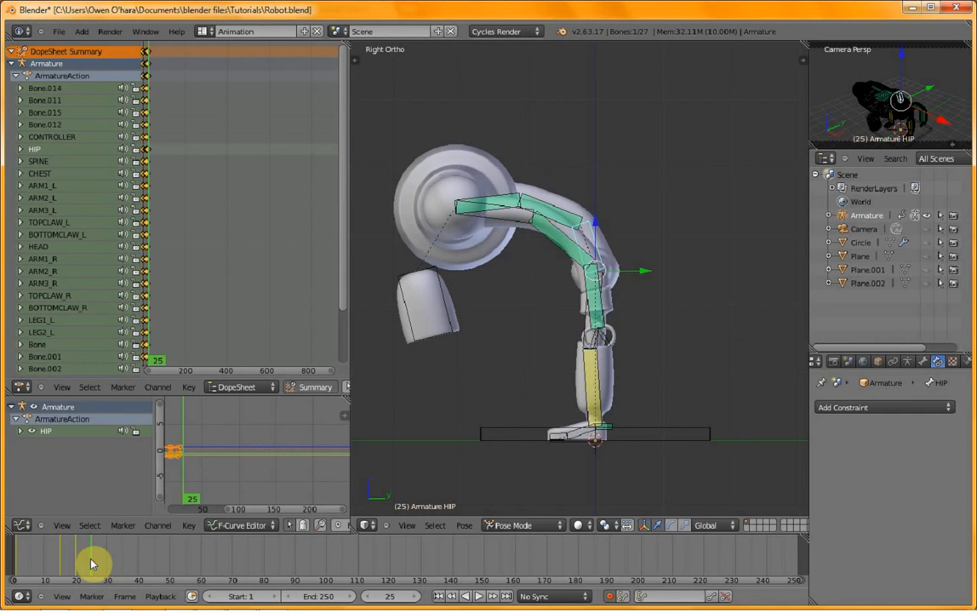
right_click(443, 318)
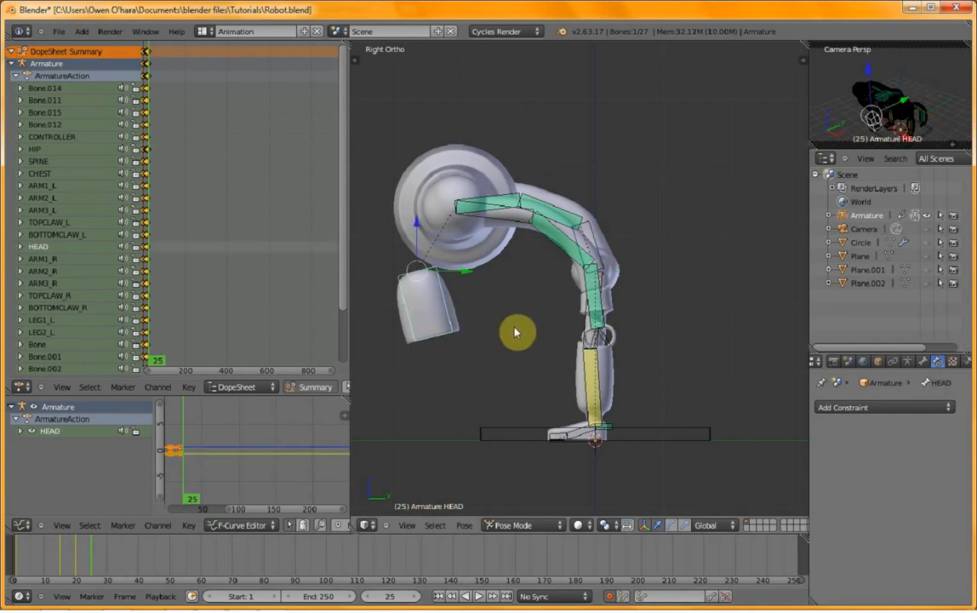
key("r")
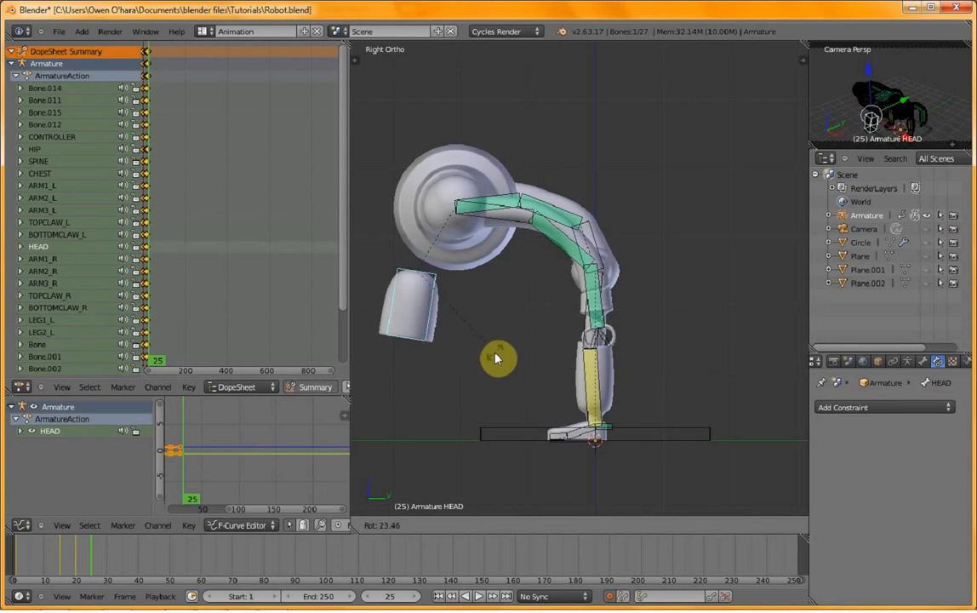
left_click(496, 357)
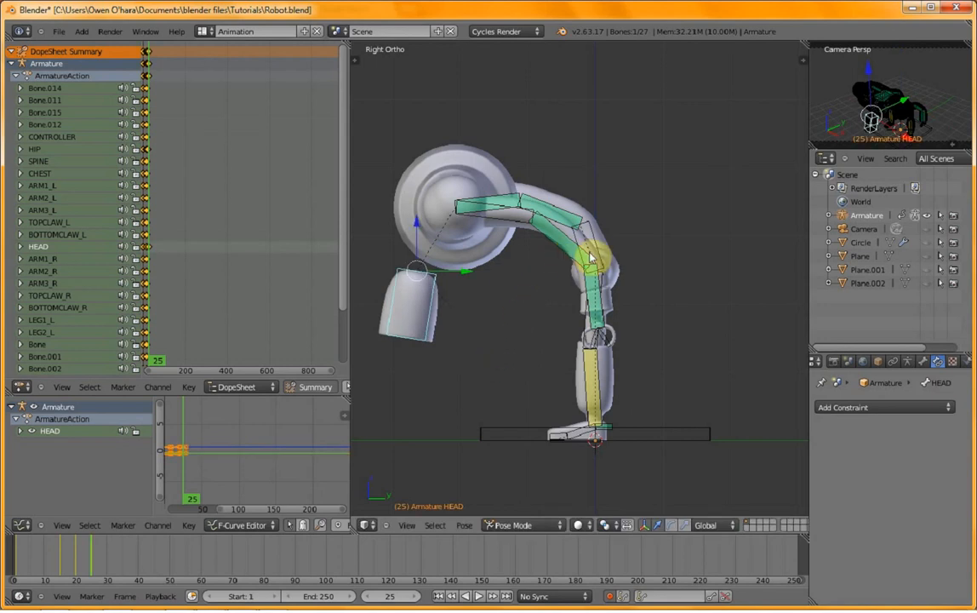
- At frame 30, clear the rotation of the HIP, SPINE and CHEST bones to straighten the robot's torso
left_click(109, 560)
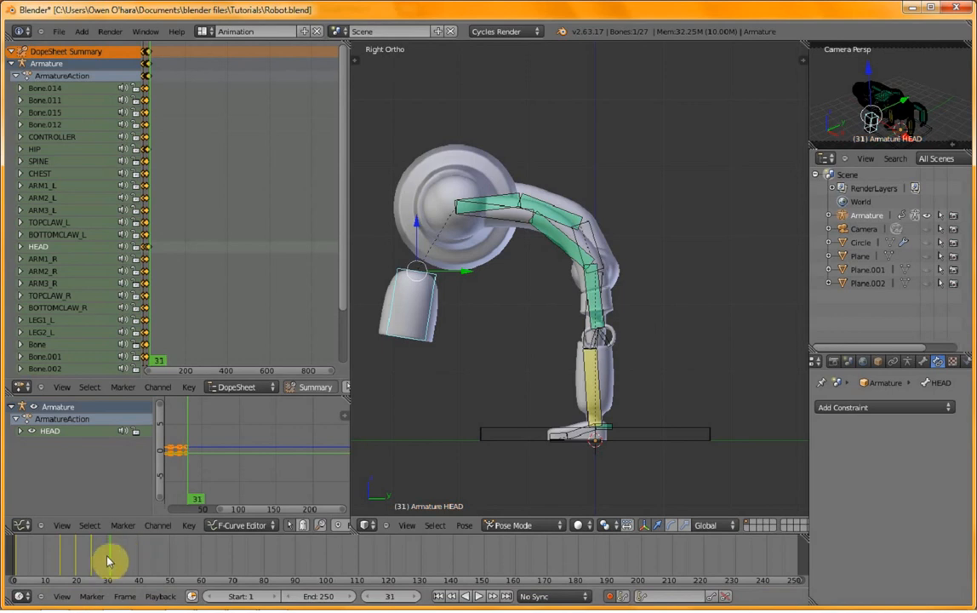
left_click(108, 564)
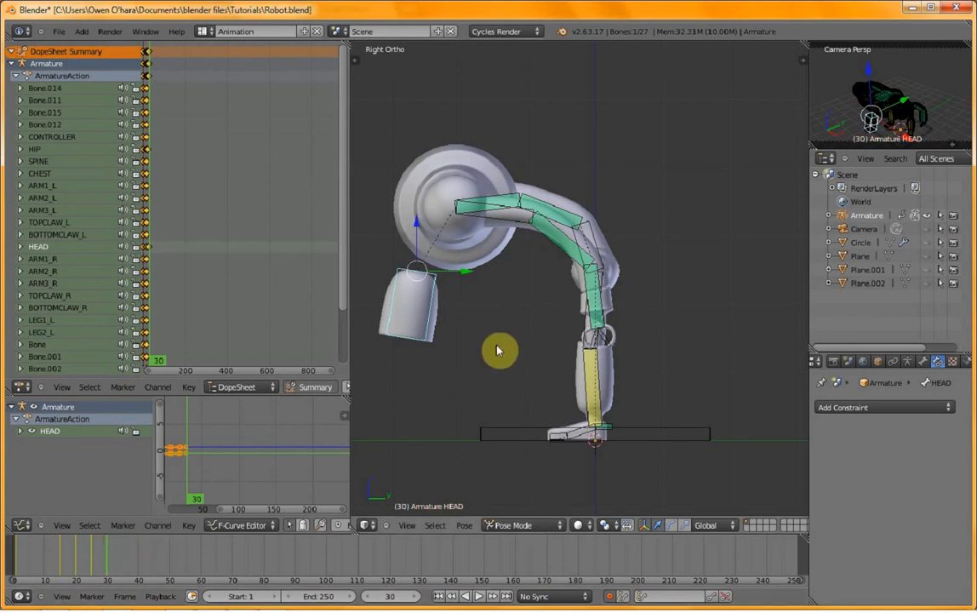
right_click(596, 257)
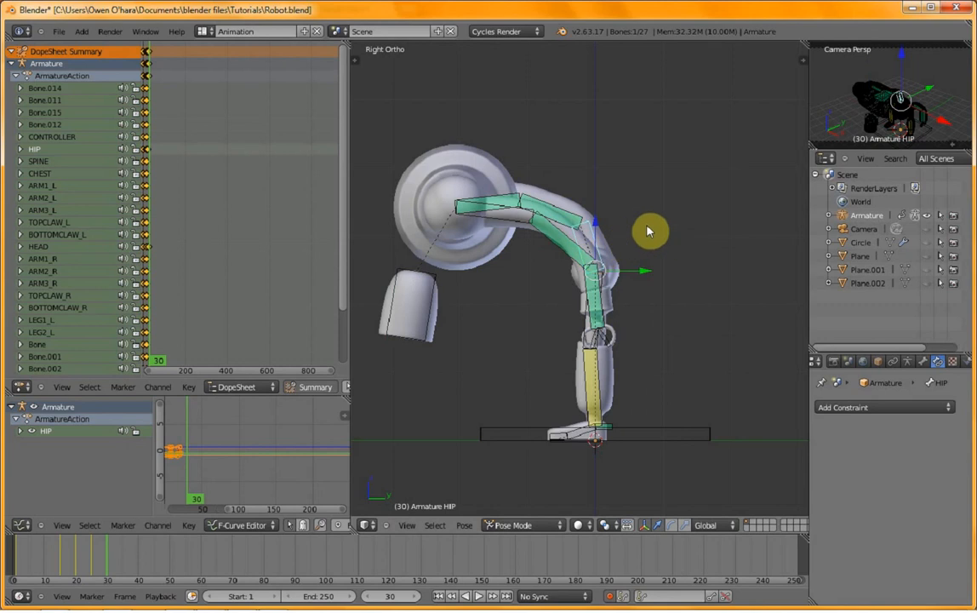
key("alt+r")
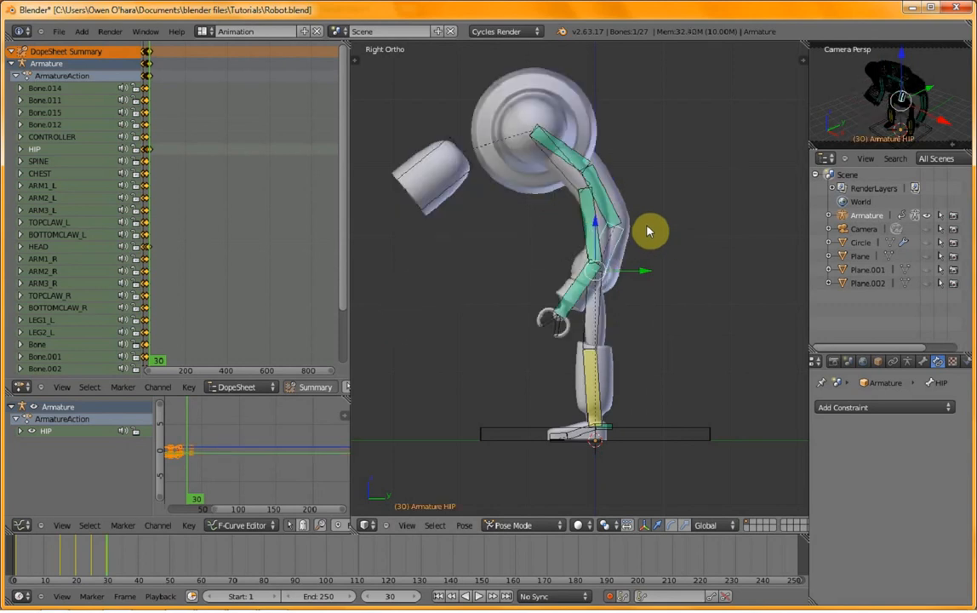
right_click(606, 195)
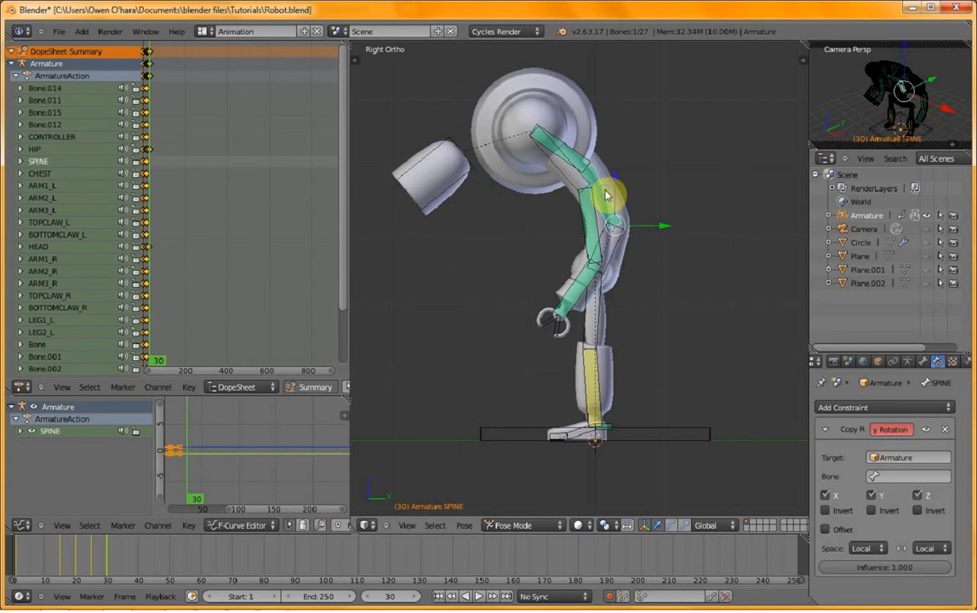
key("alt+r")
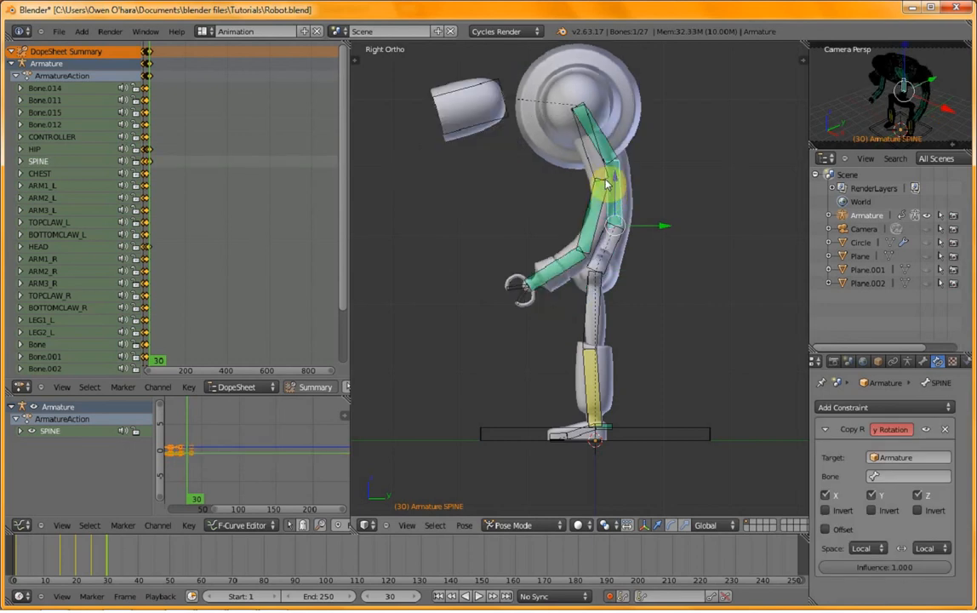
right_click(614, 157)
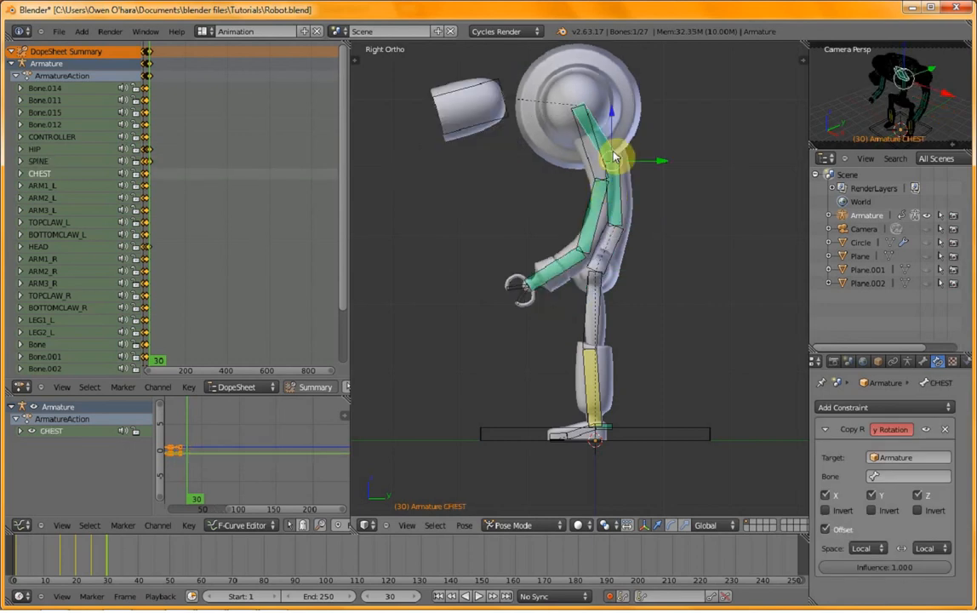
key("alt+r")
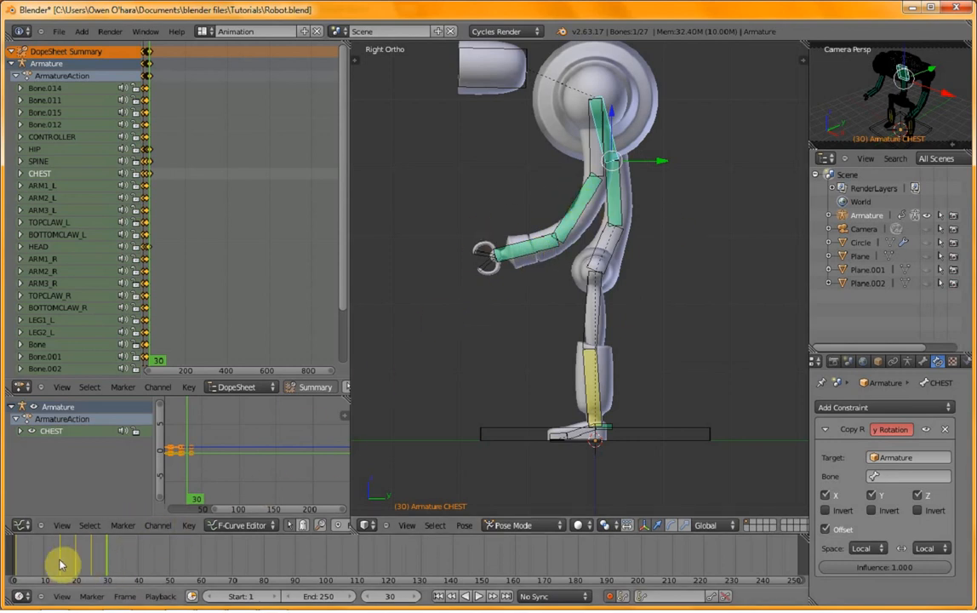
- At frame 1, rotate the ARM1_L and ARM1_R bones together about 32.5 degrees in the side view, swinging both arms forward
left_click(60, 563)
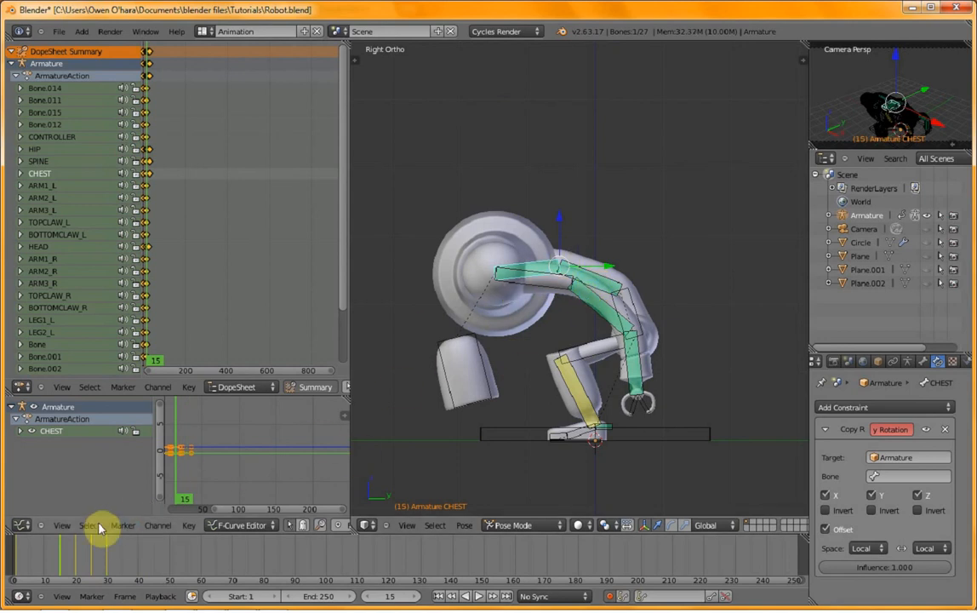
left_click(17, 557)
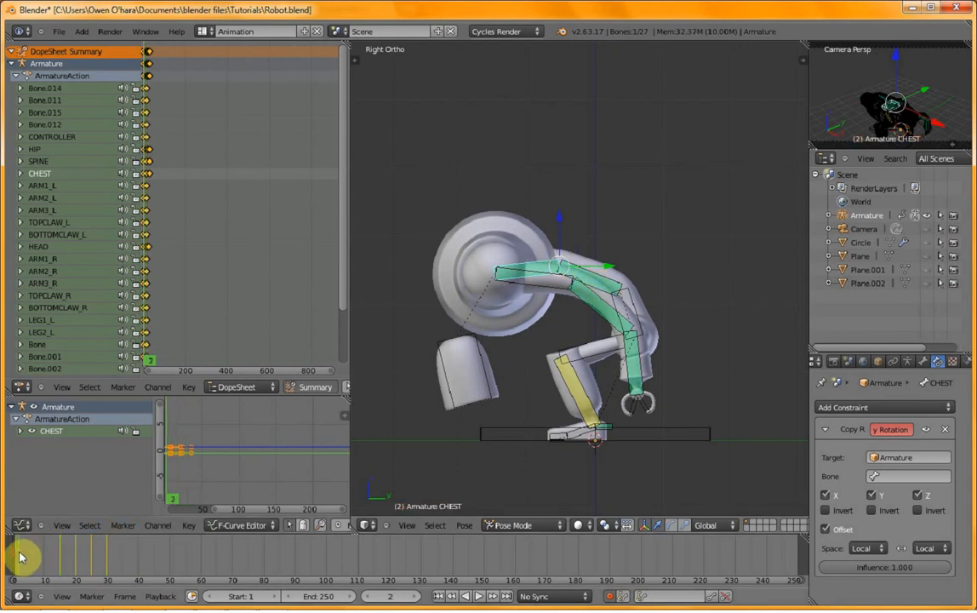
left_click(14, 560)
left_click(17, 560)
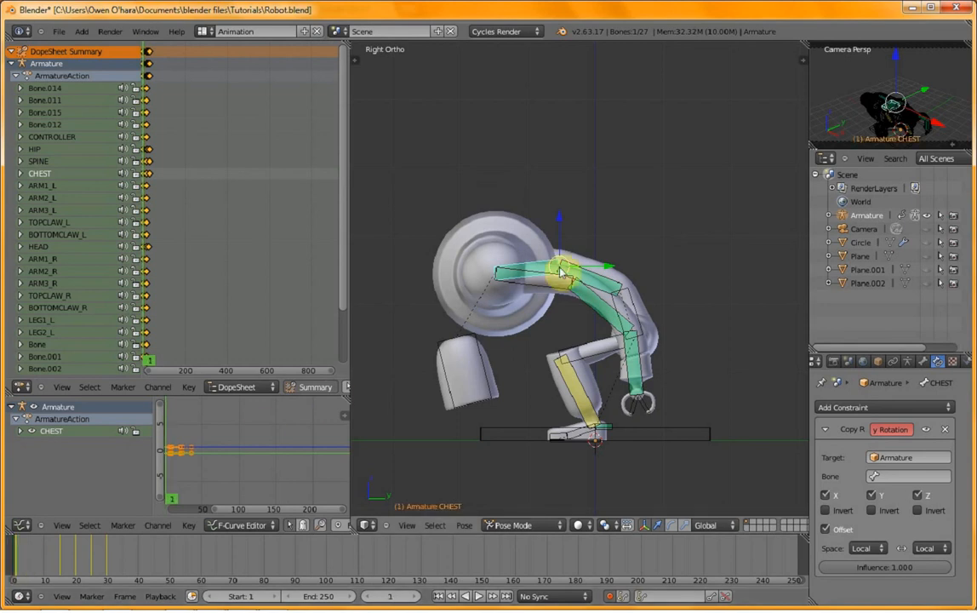
middle_click_drag(535, 295, 527, 344)
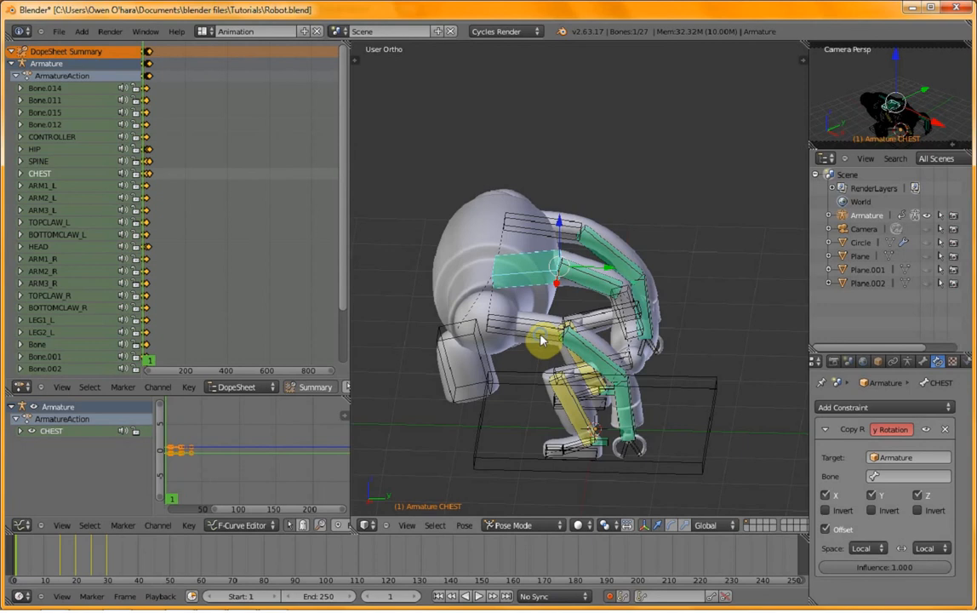
right_click(559, 238)
right_click(559, 237, "shift")
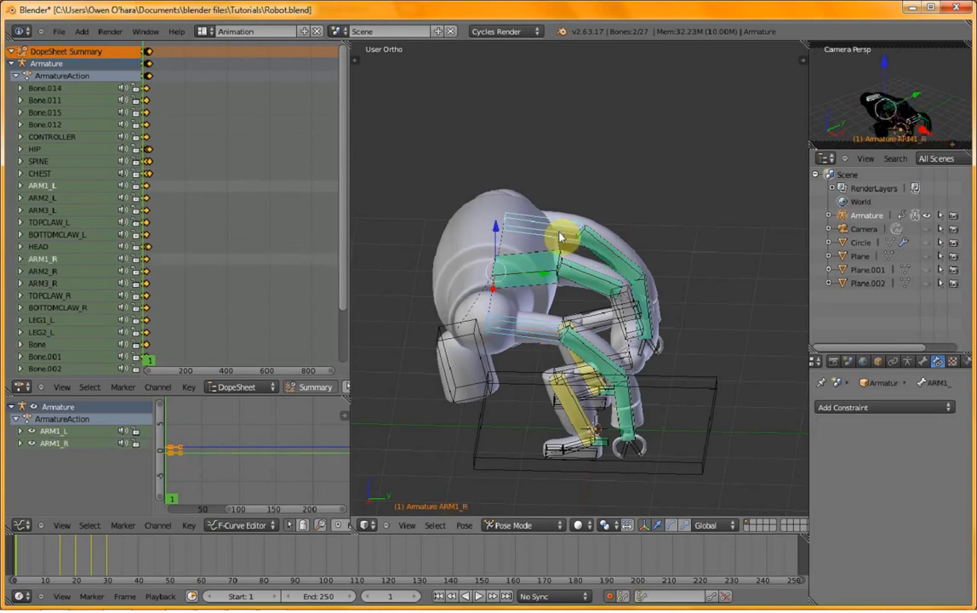
key("KP_3")
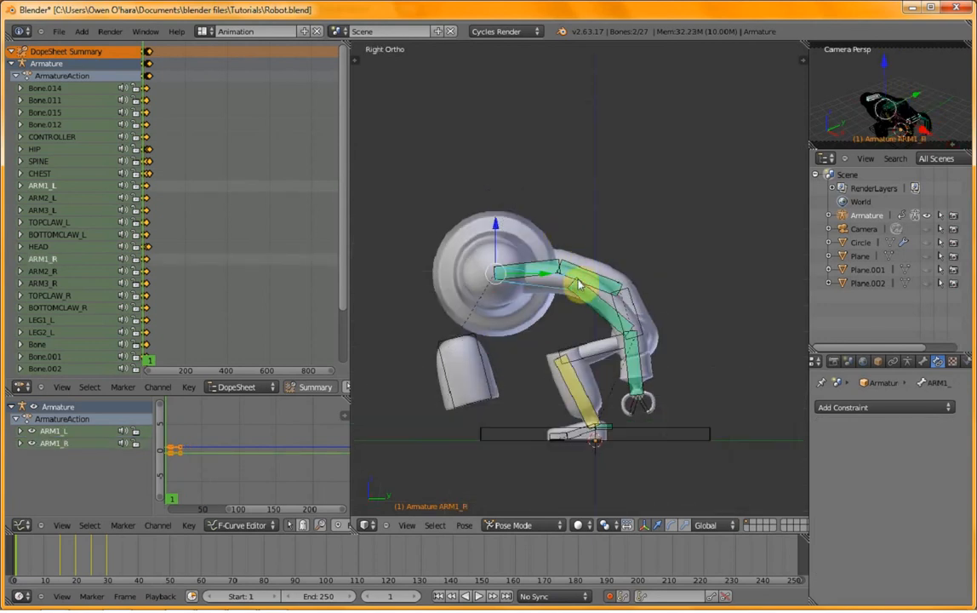
key("r")
left_click(567, 304)
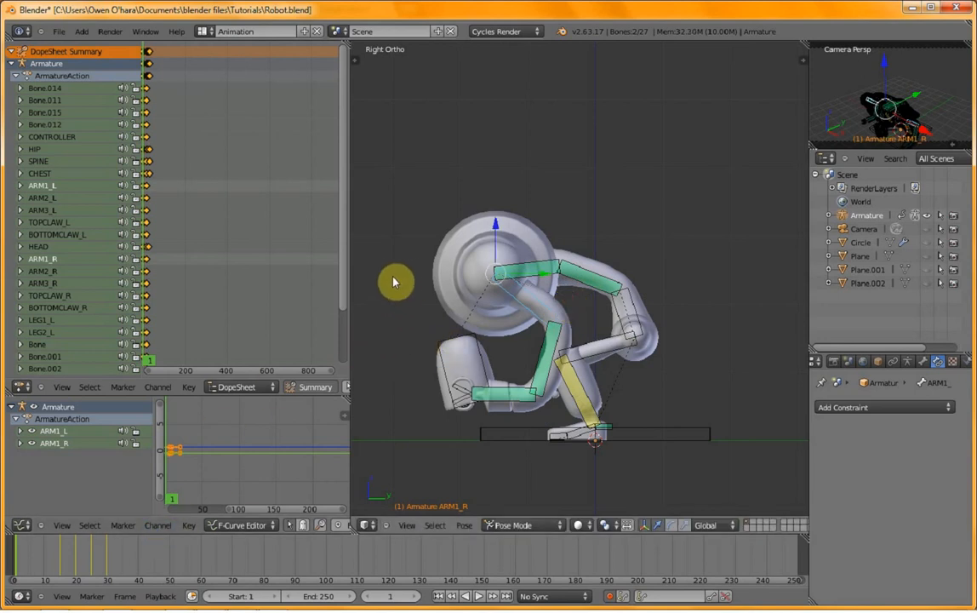
- Copy the ARM1_L and ARM1_R pose from frame 1, paste it at frame 15 and deselect all bones
key("t")
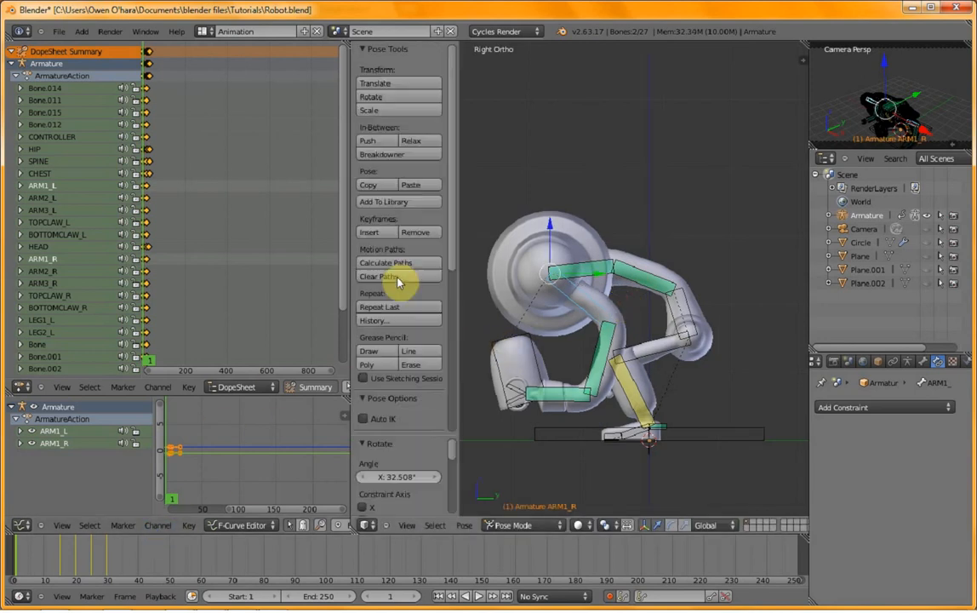
left_click(380, 189)
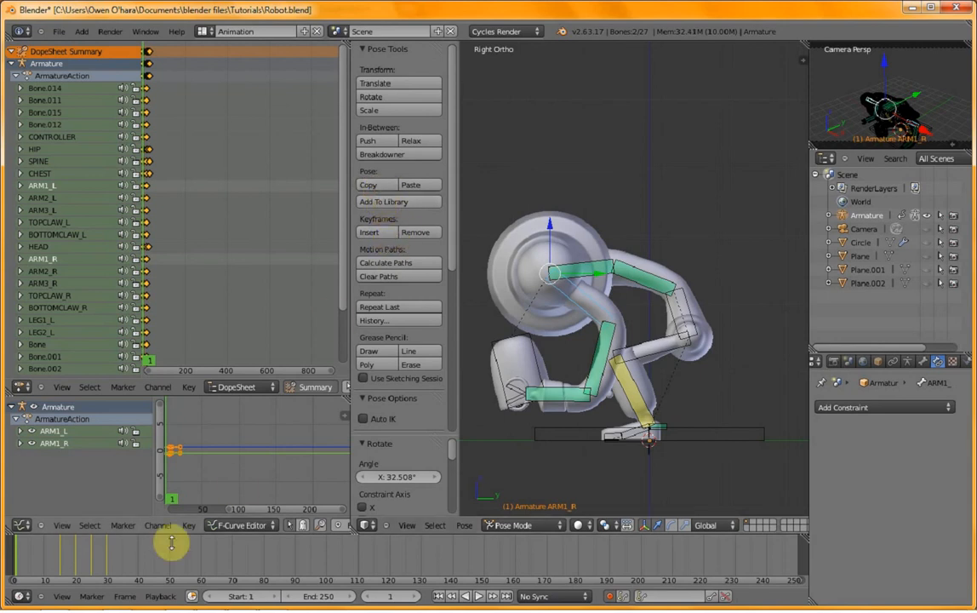
left_click(61, 553)
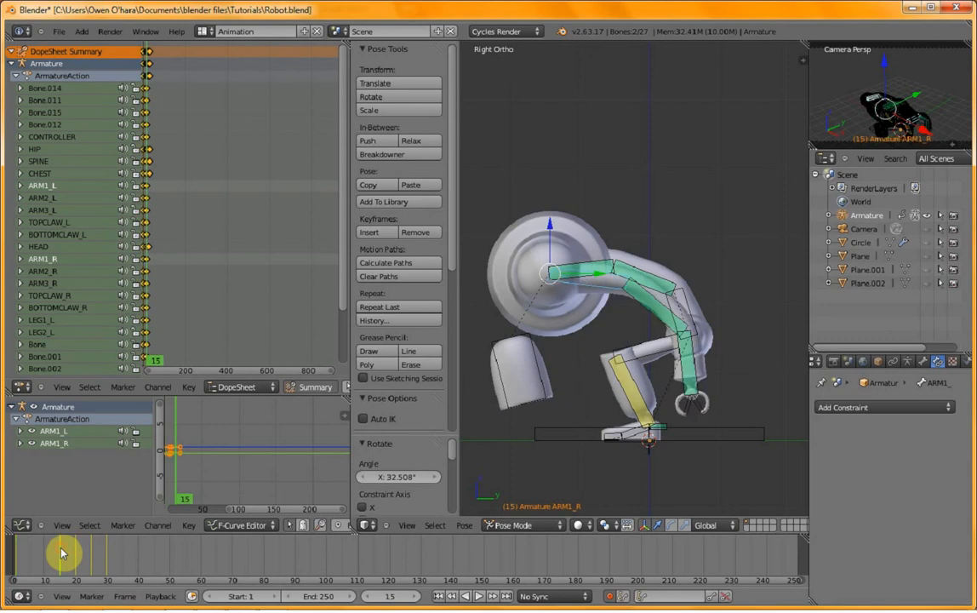
left_click(432, 186)
middle_click_drag(546, 277, 560, 338)
key("a")
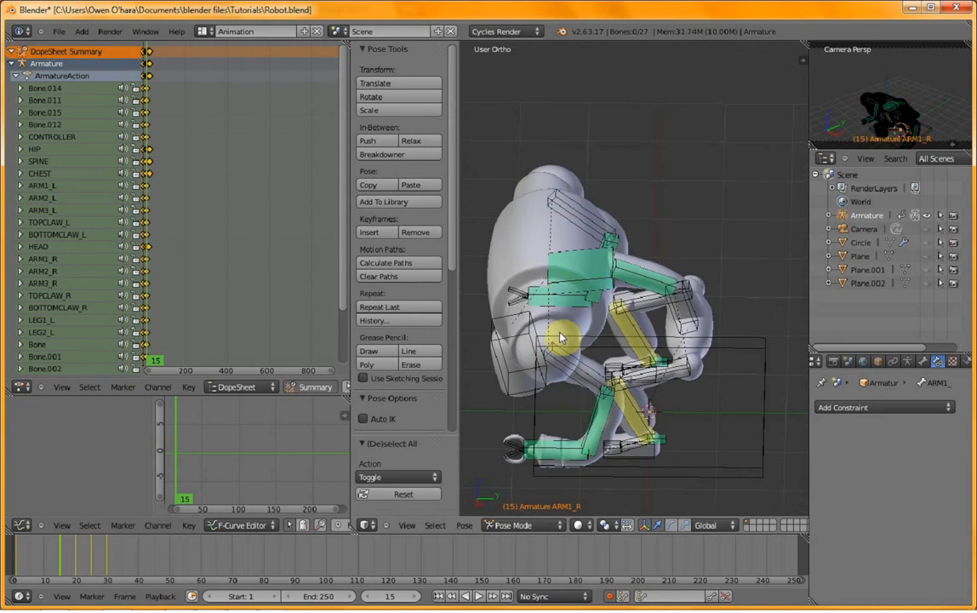
- At frame 25, insert a Rotation keyframe for the ARM1_L and ARM1_R bones together
key("KP_3")
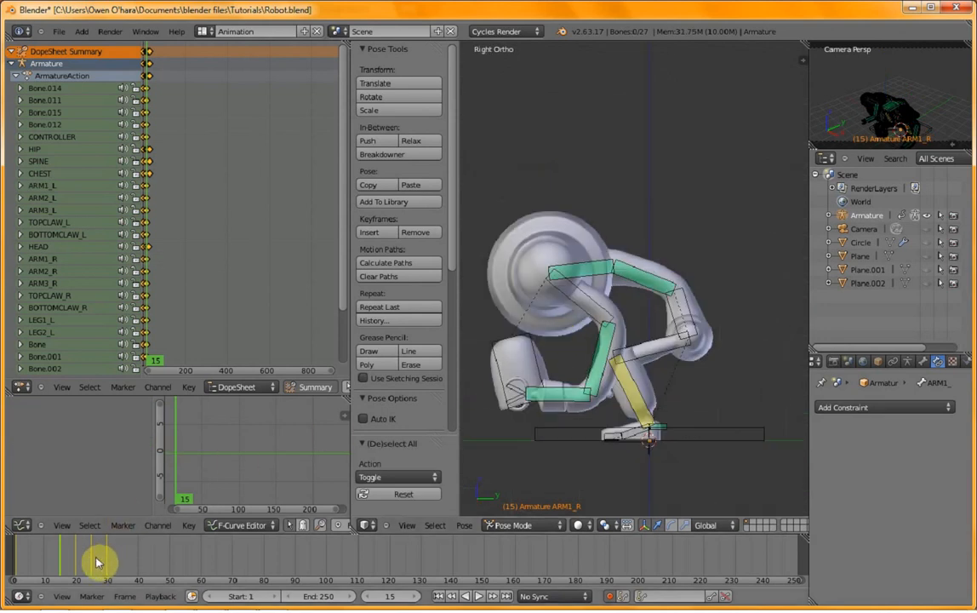
left_click(94, 562)
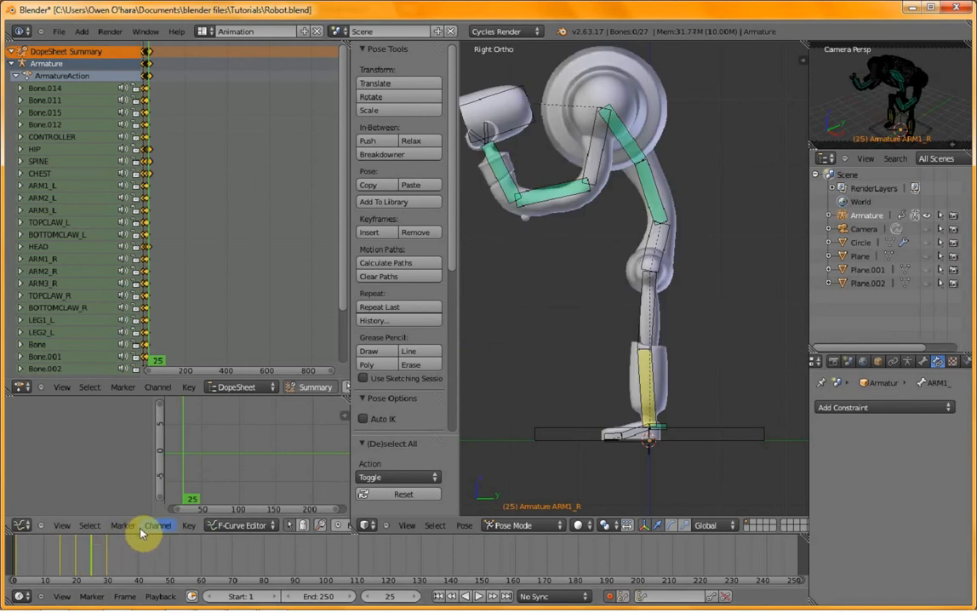
right_click(600, 173)
right_click(600, 172, "shift")
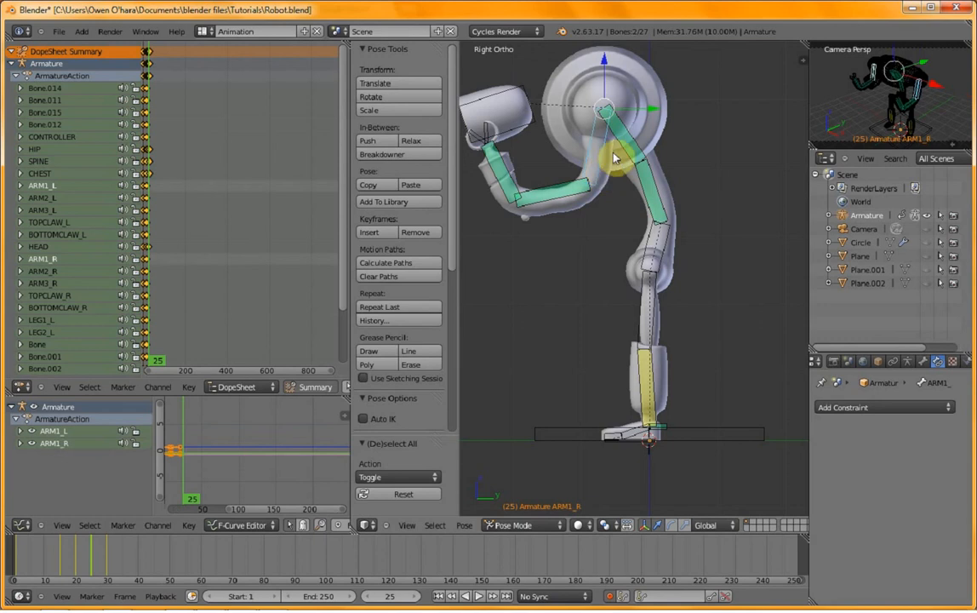
key("i")
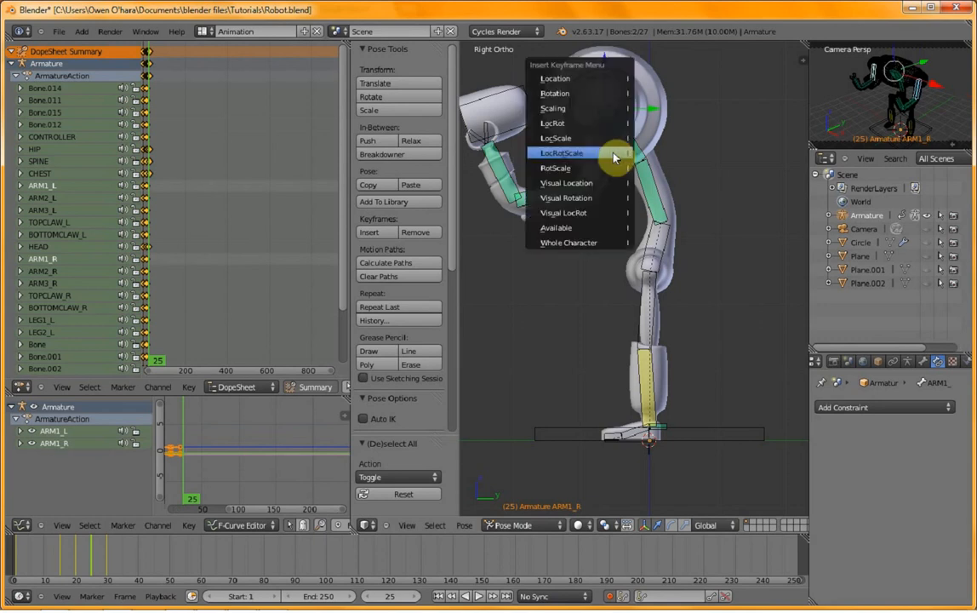
left_click(615, 95)
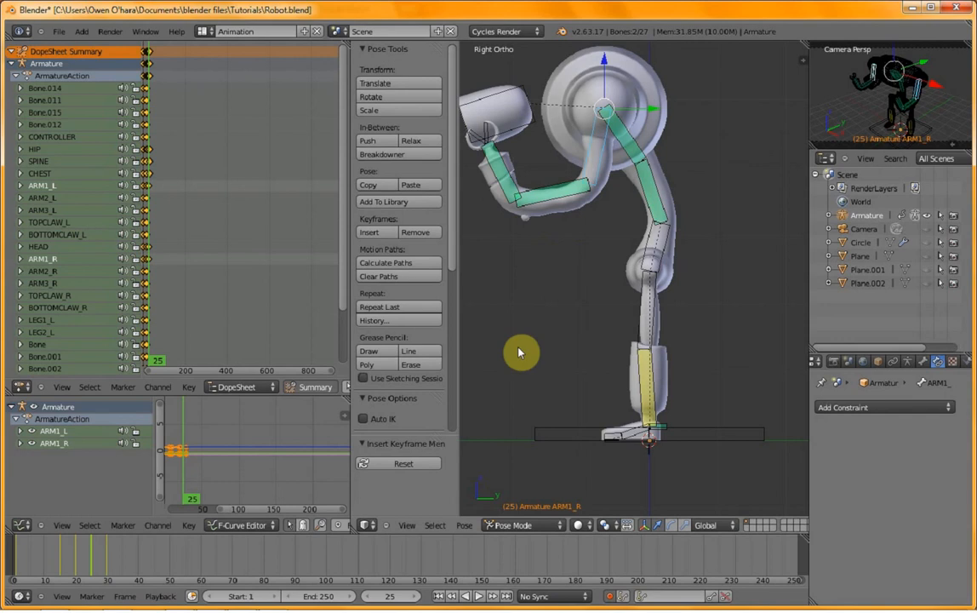
left_click(108, 557)
key("Right")
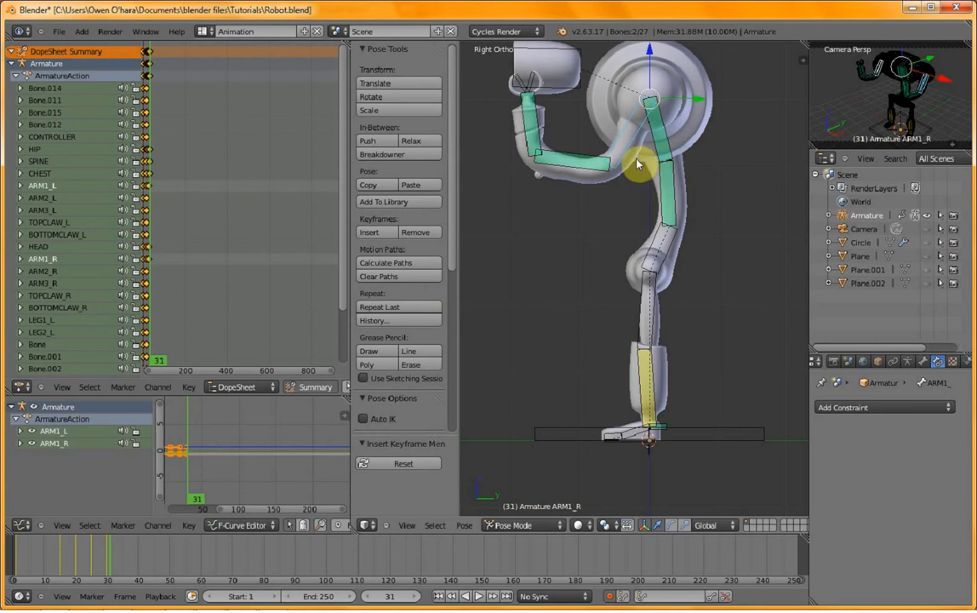
key("alt+r")
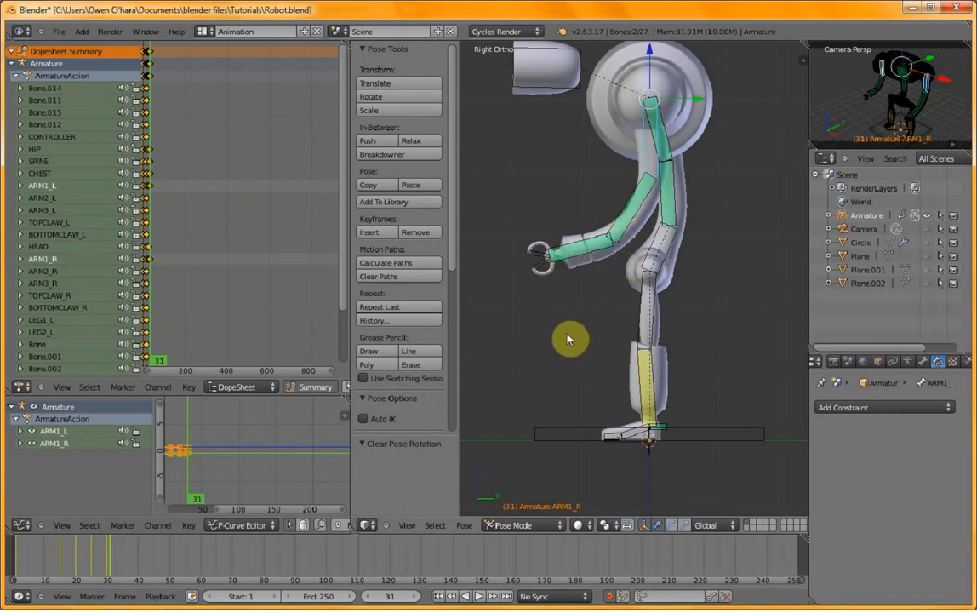
key("ctrl+z")
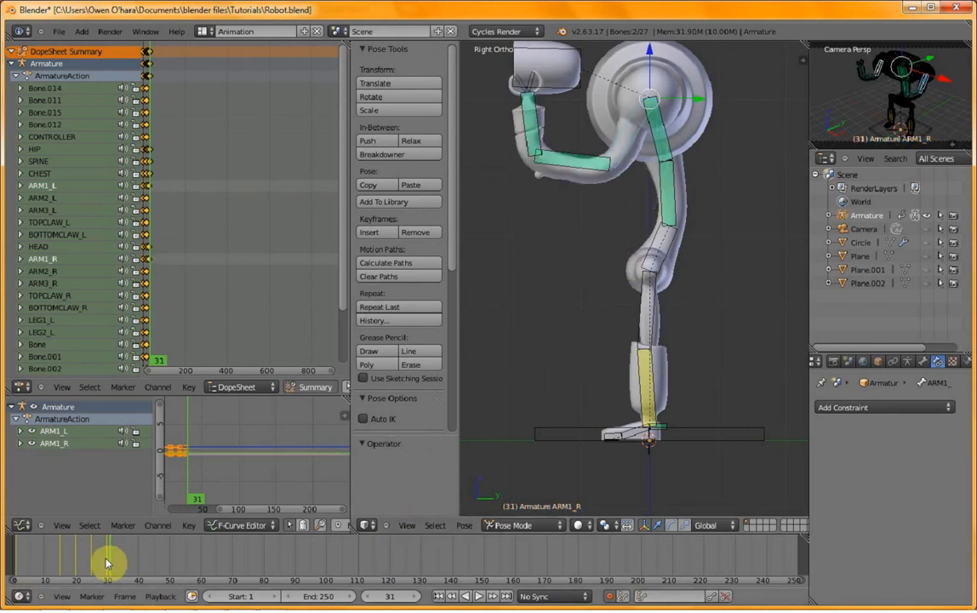
- At frame 30, clear the rotation of the ARM1_L and ARM1_R bones so the arms hang down, and deselect all bones
left_click(107, 563)
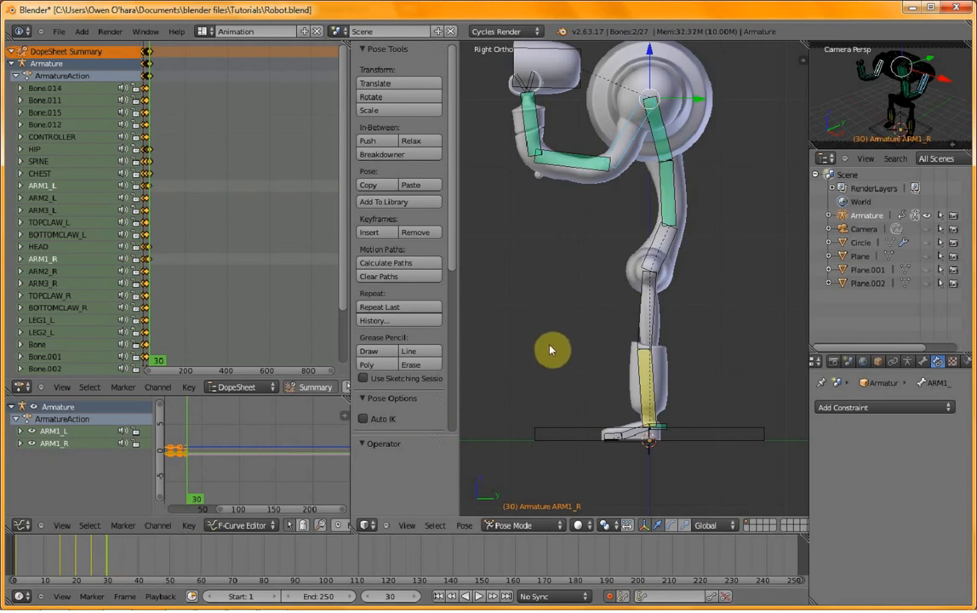
key("alt+r")
key("a")
middle_click_drag(557, 336, 708, 416)
scroll(708, 352, "up", 2)
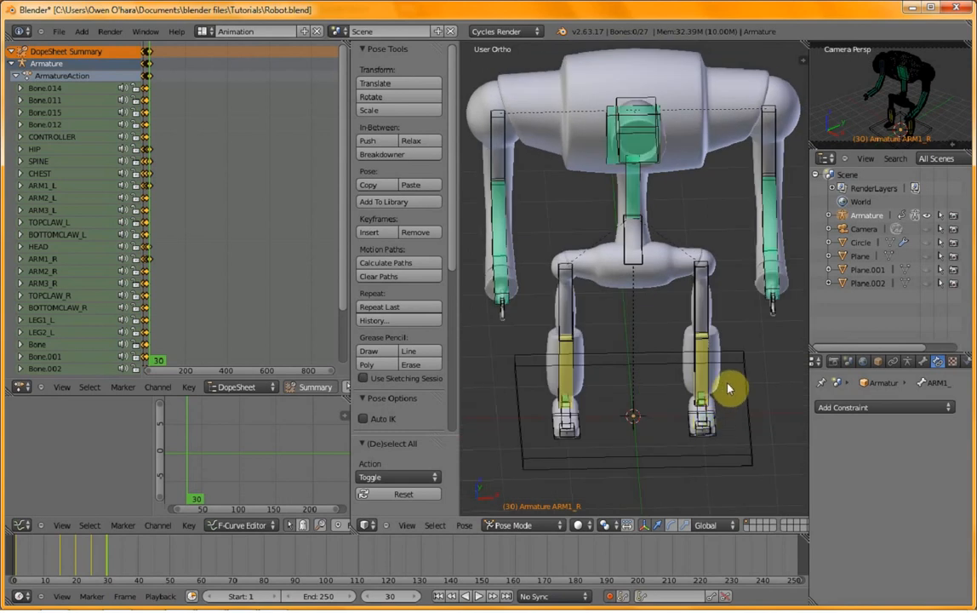
scroll(728, 388, "up", 2)
scroll(726, 387, "down", 3)
key("KP_3")
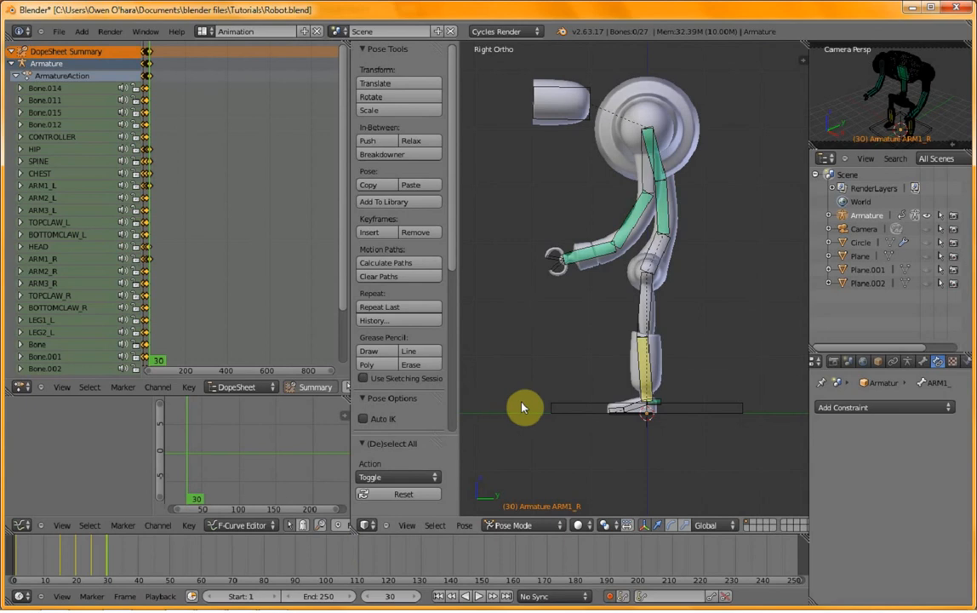
- Play the animation from the start through the camera view, stop it and return to frame 1
key("KP_0")
scroll(548, 384, "down", 1)
scroll(548, 381, "up", 3)
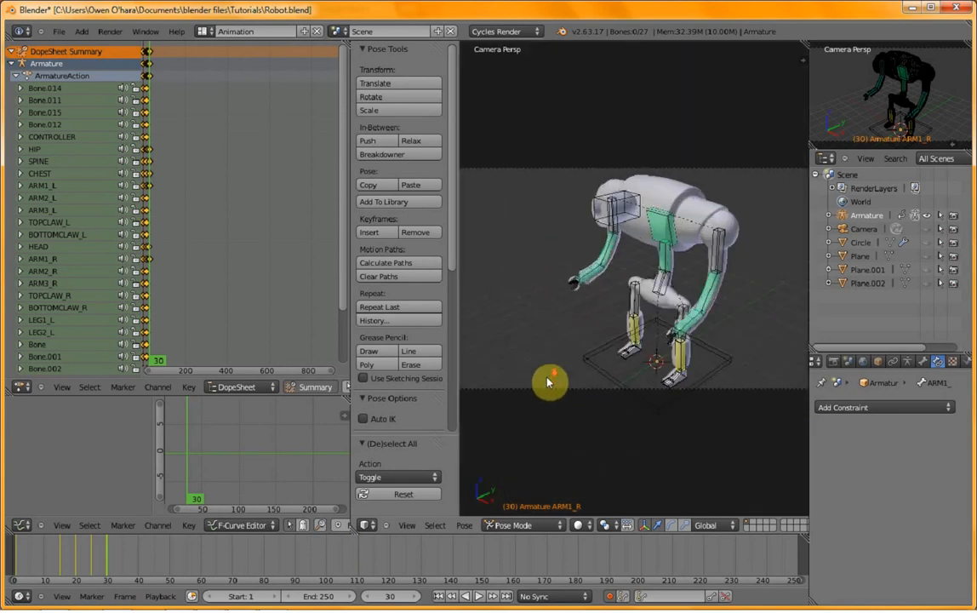
scroll(547, 382, "down", 2)
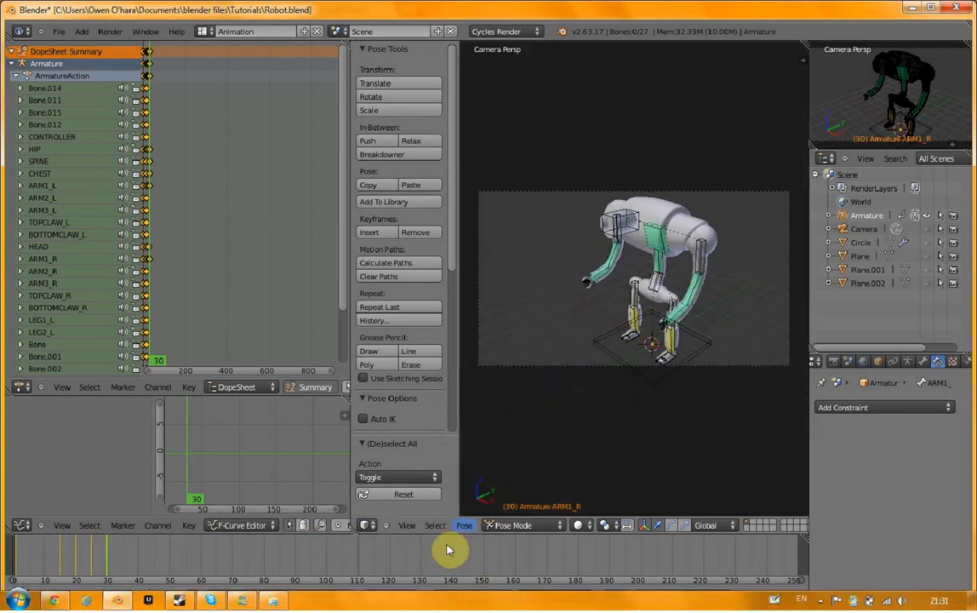
left_click(437, 598)
left_click(477, 599)
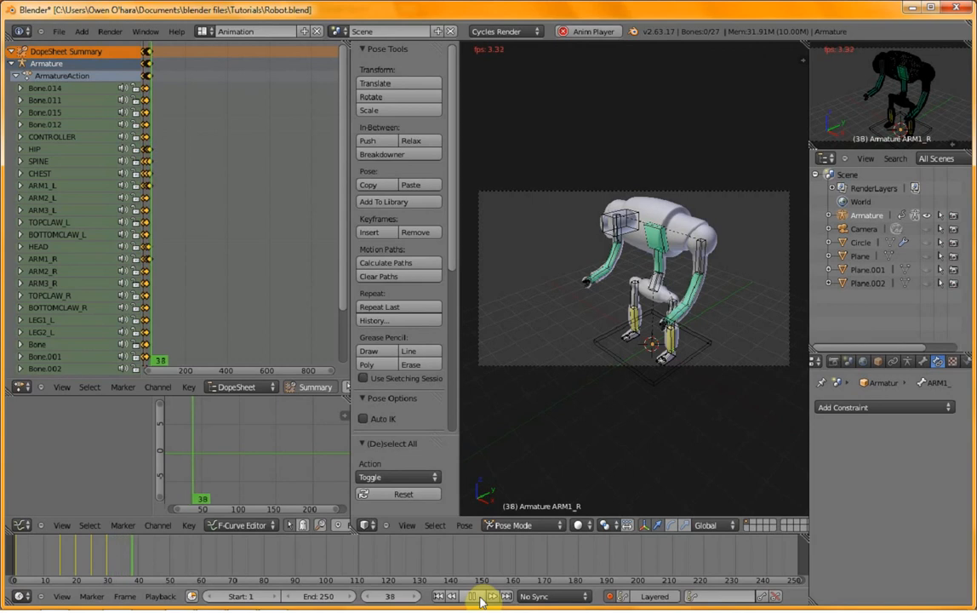
left_click(472, 595)
left_click(438, 595)
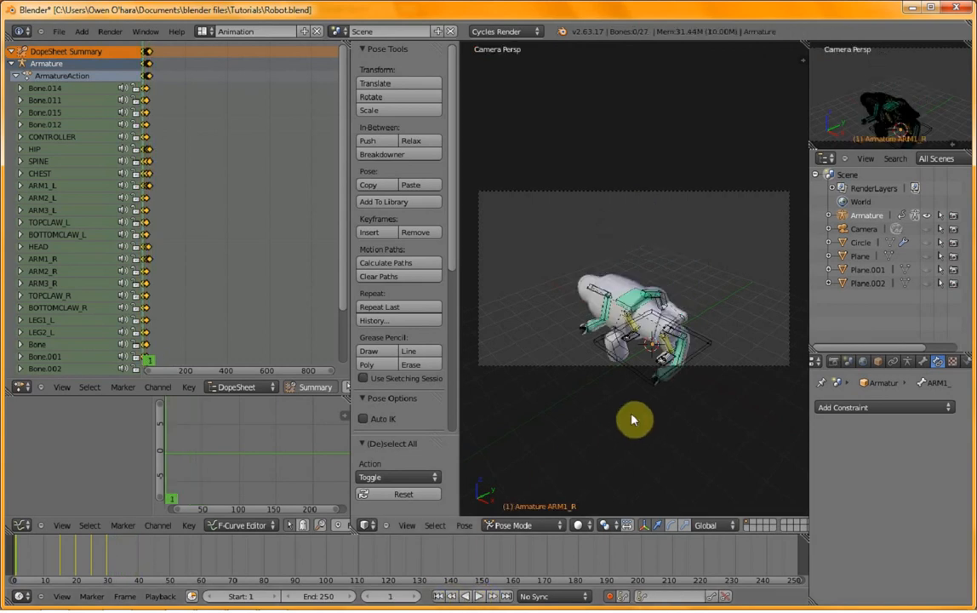
- Examine the crouch at frame 1 from the side, checking the LEG1_L bone and the foot's Bone.014
key("KP_3")
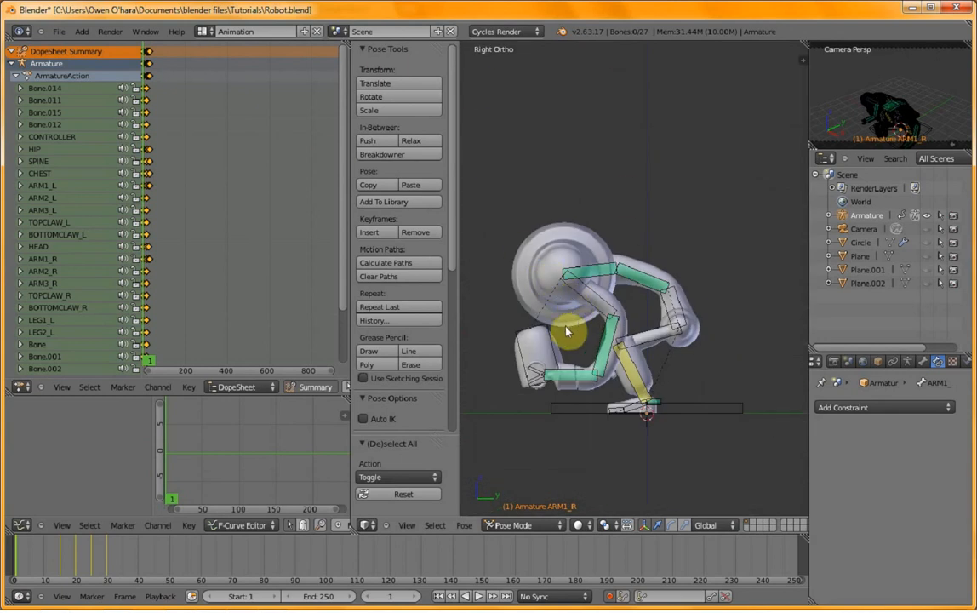
scroll(568, 328, "up", 1)
scroll(568, 326, "up", 2)
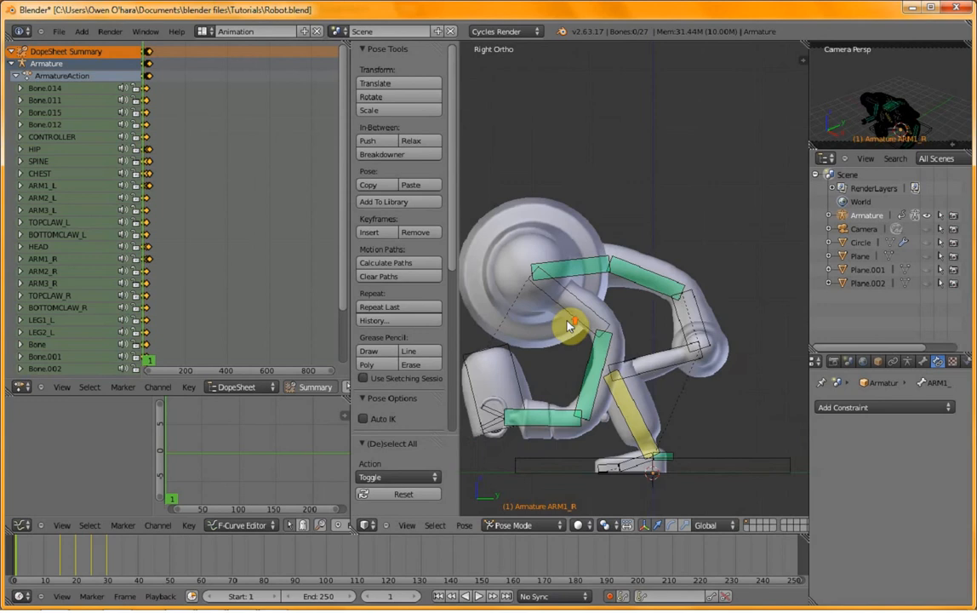
scroll(569, 326, "down", 1)
middle_click_drag(561, 341, 582, 303, "shift")
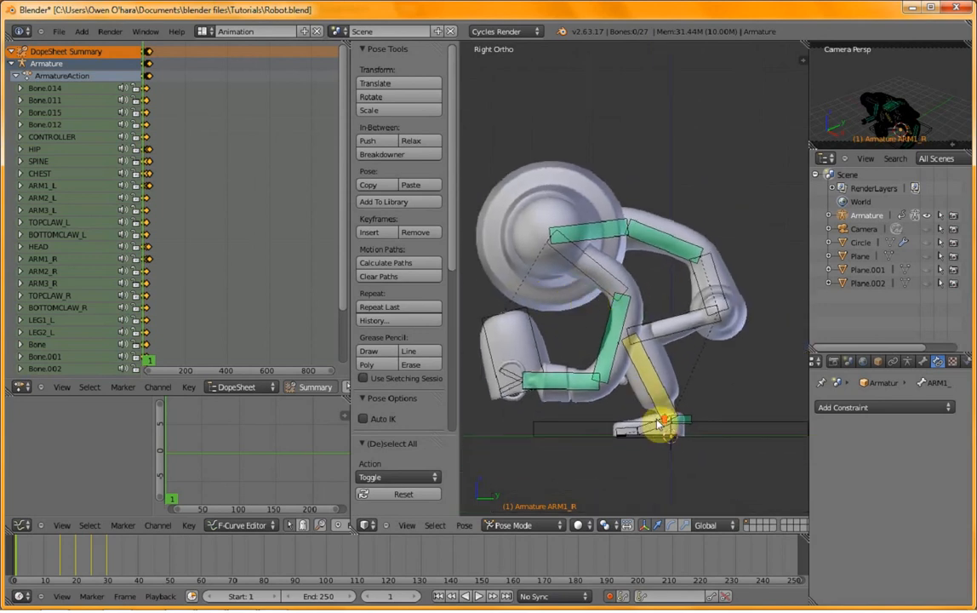
scroll(661, 423, "up", 5)
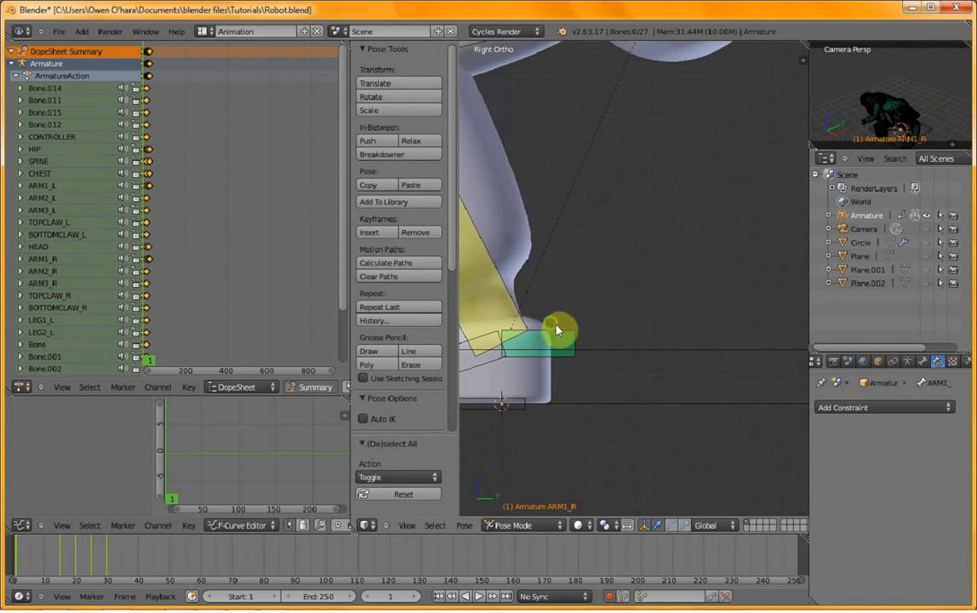
middle_click_drag(558, 330, 699, 323, "shift")
scroll(704, 328, "down", 2)
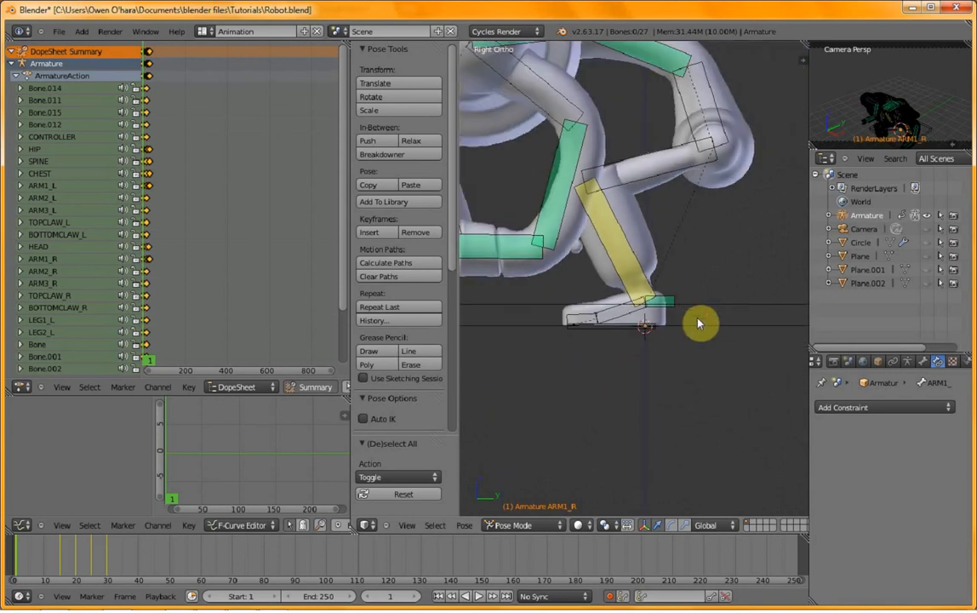
right_click(661, 171)
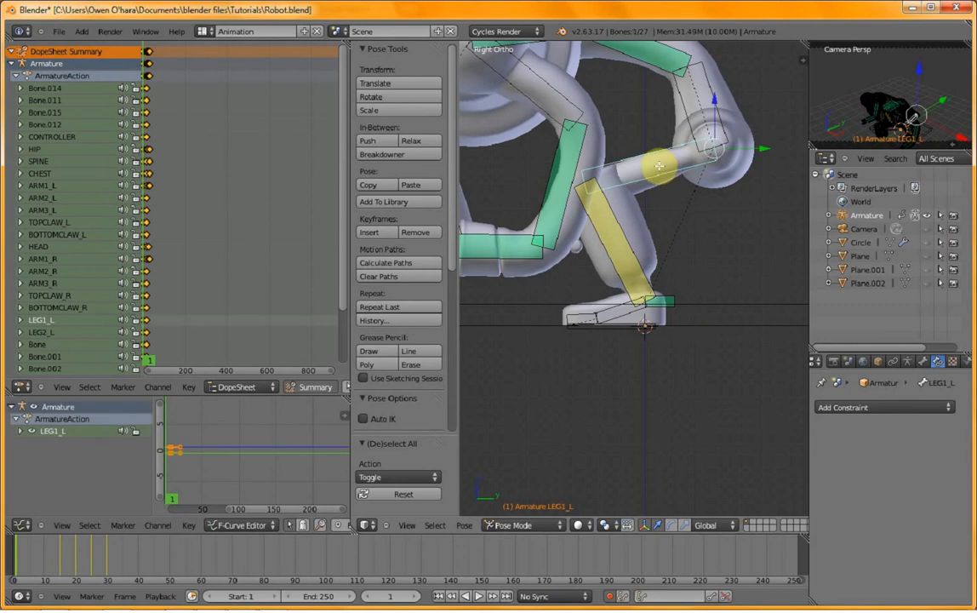
key("Tab")
key("ctrl+Tab")
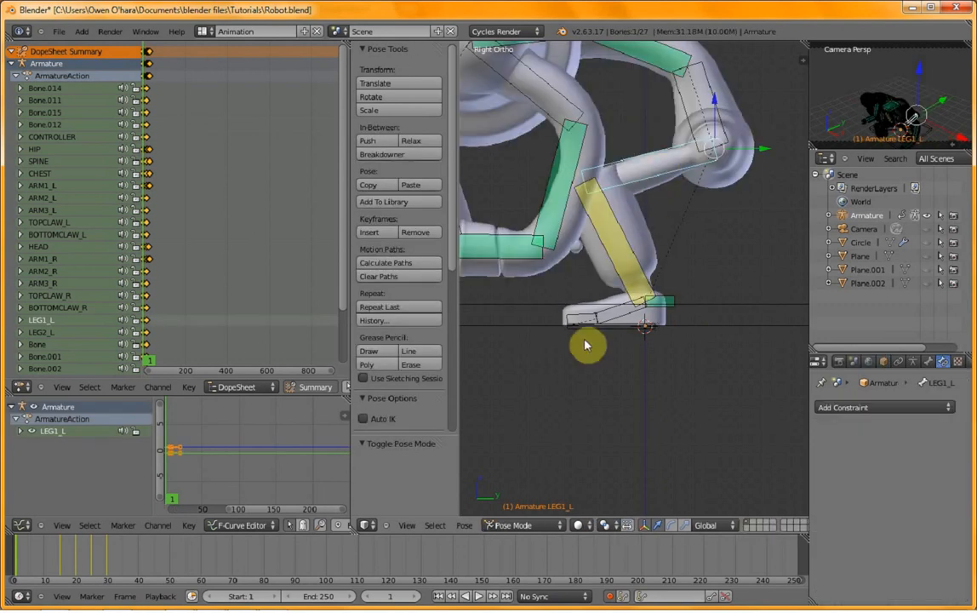
right_click(617, 339)
scroll(620, 337, "up", 3)
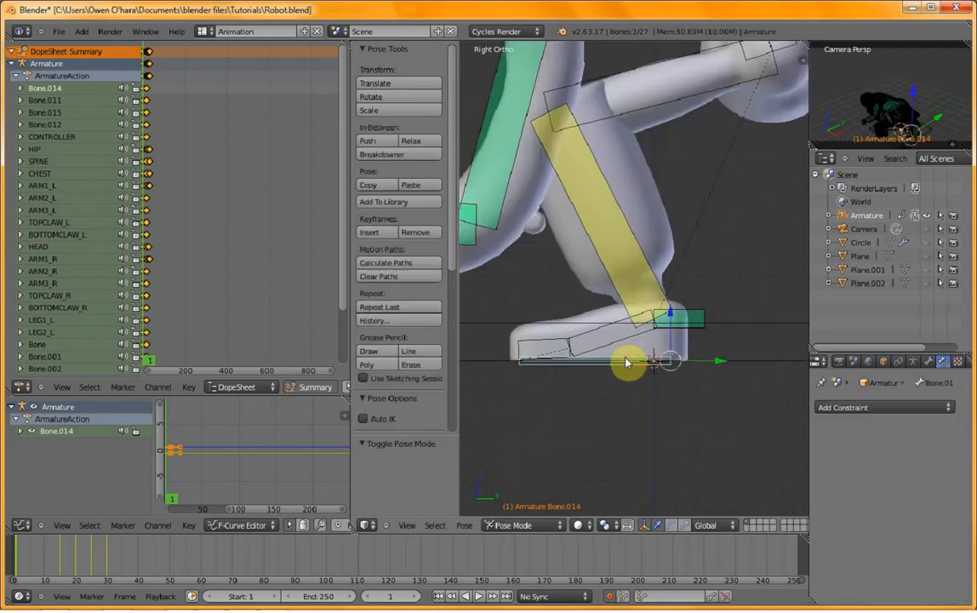
scroll(625, 357, "down", 5)
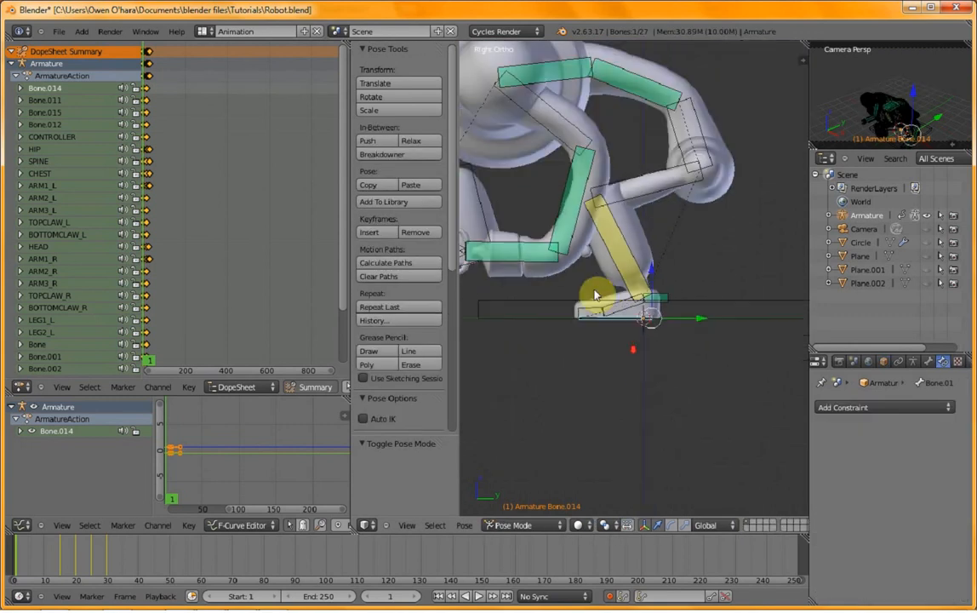
scroll(587, 272, "down", 1)
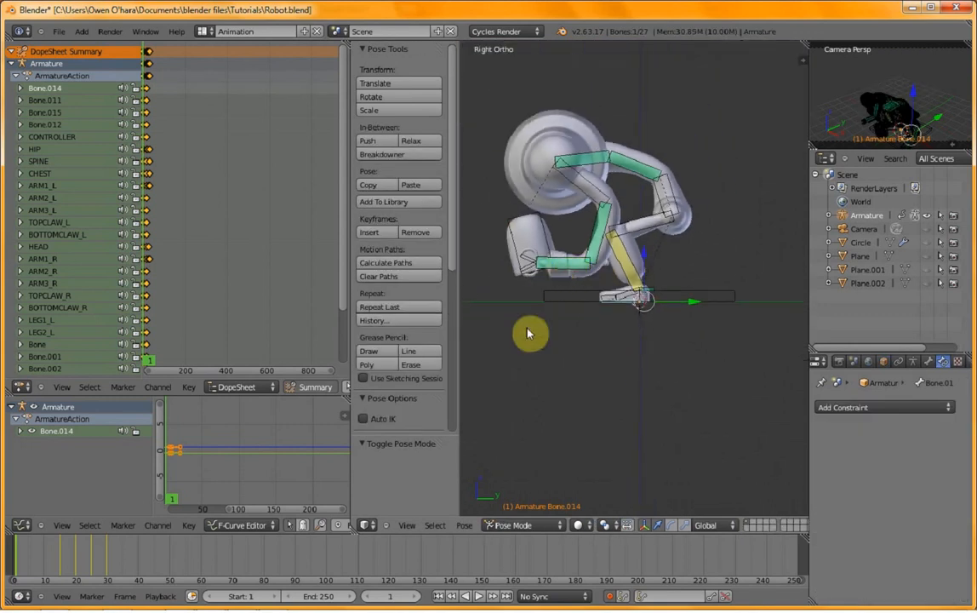
- At frame 35, insert a keyframe for the HEAD bone in its current pose
left_click(121, 561)
scroll(571, 268, "down", 2)
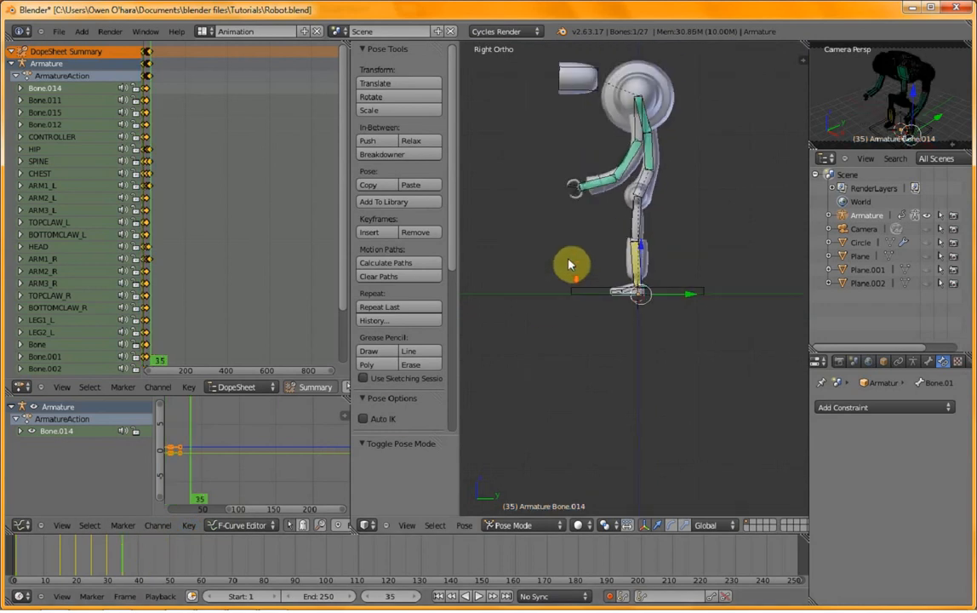
middle_click_drag(571, 264, 667, 323)
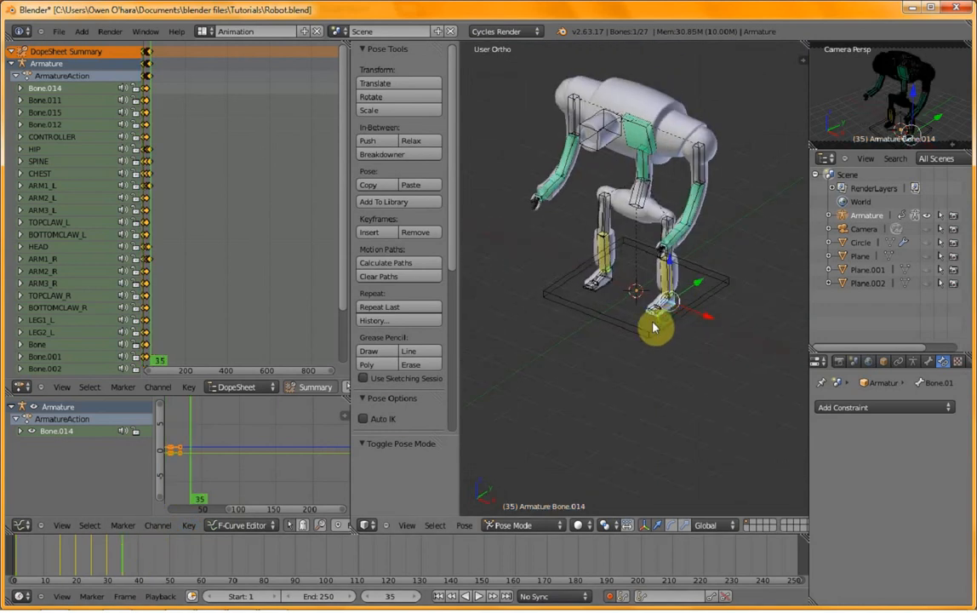
left_click(138, 560)
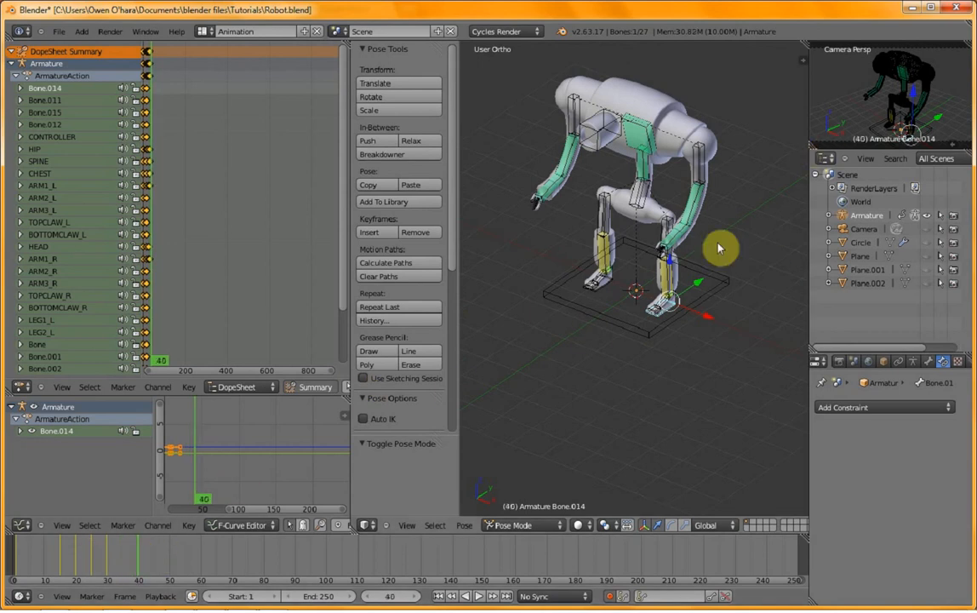
right_click(603, 134)
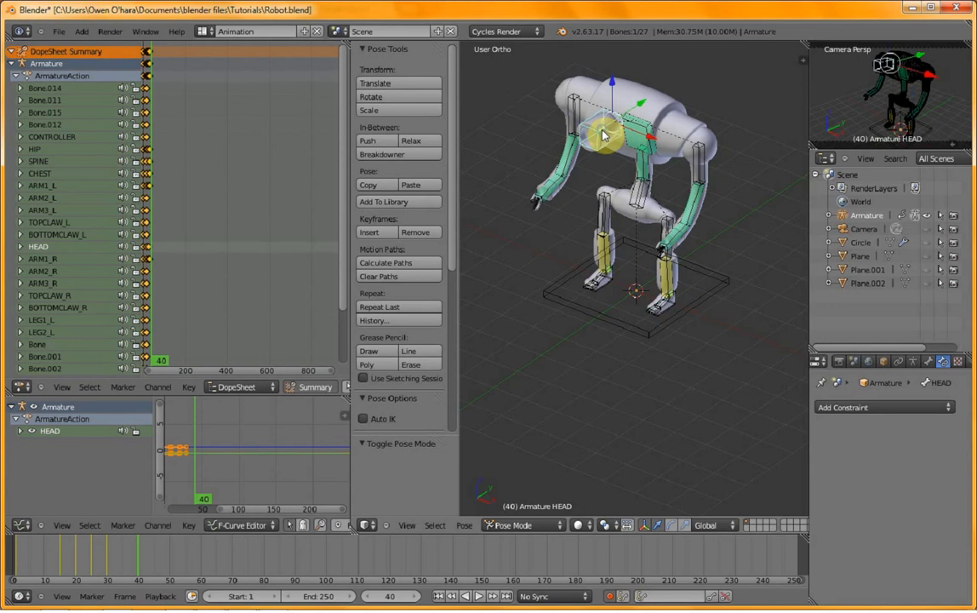
left_click(120, 561)
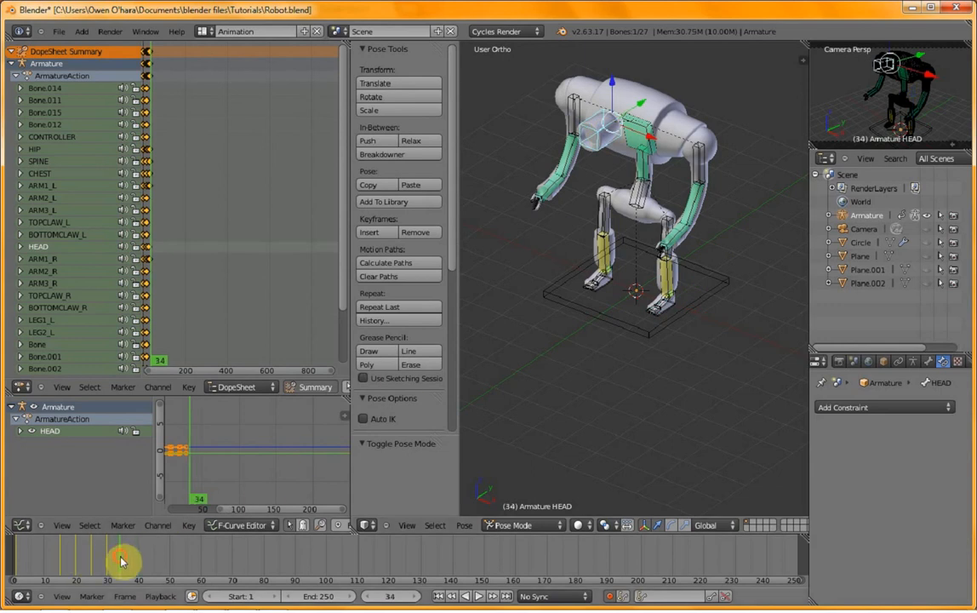
left_click(123, 562)
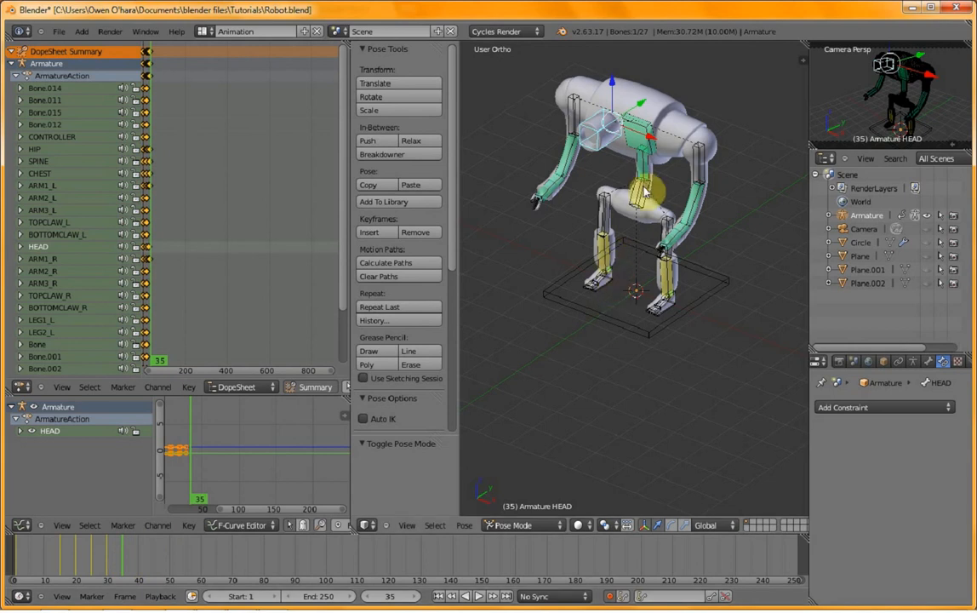
key("i")
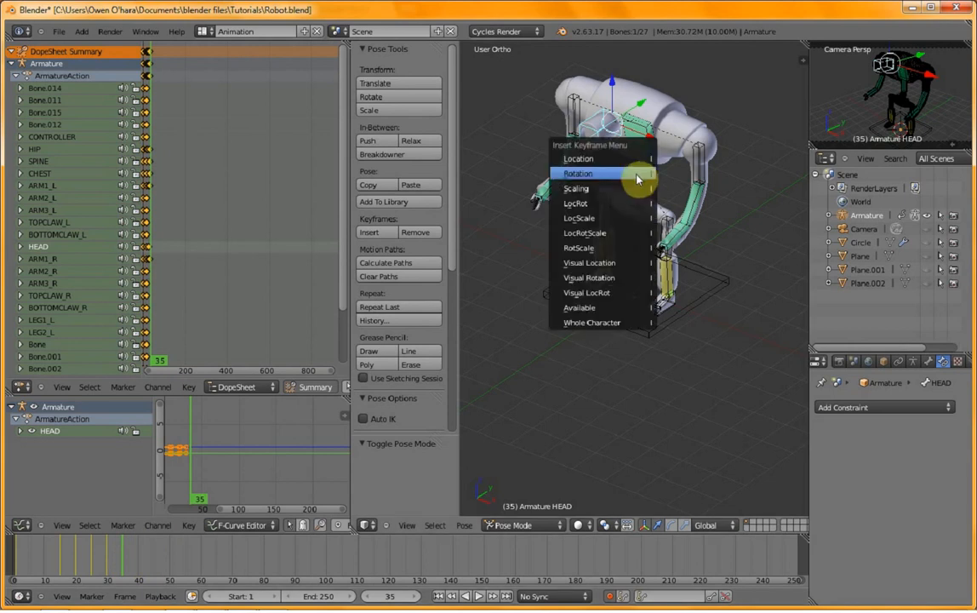
left_click(632, 199)
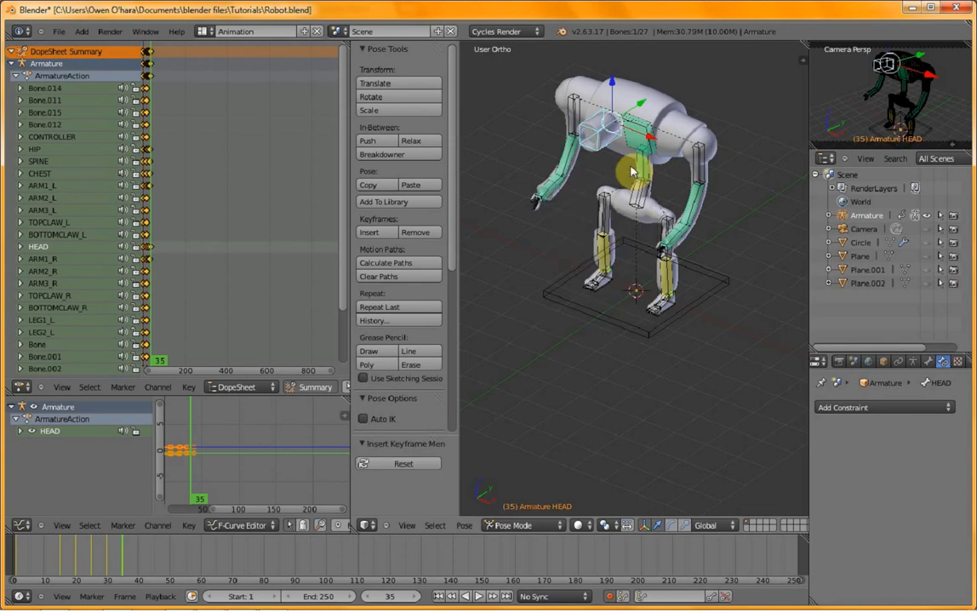
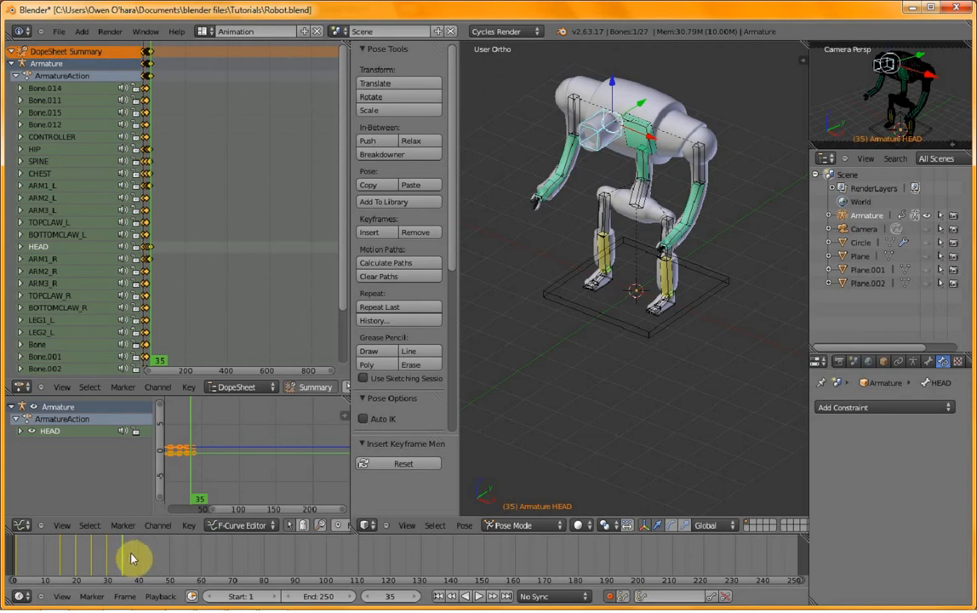
- At frame 37, rotate the HEAD bone about 12.25° in the right side view so the head tilts upward
left_click(414, 597)
left_click(415, 597)
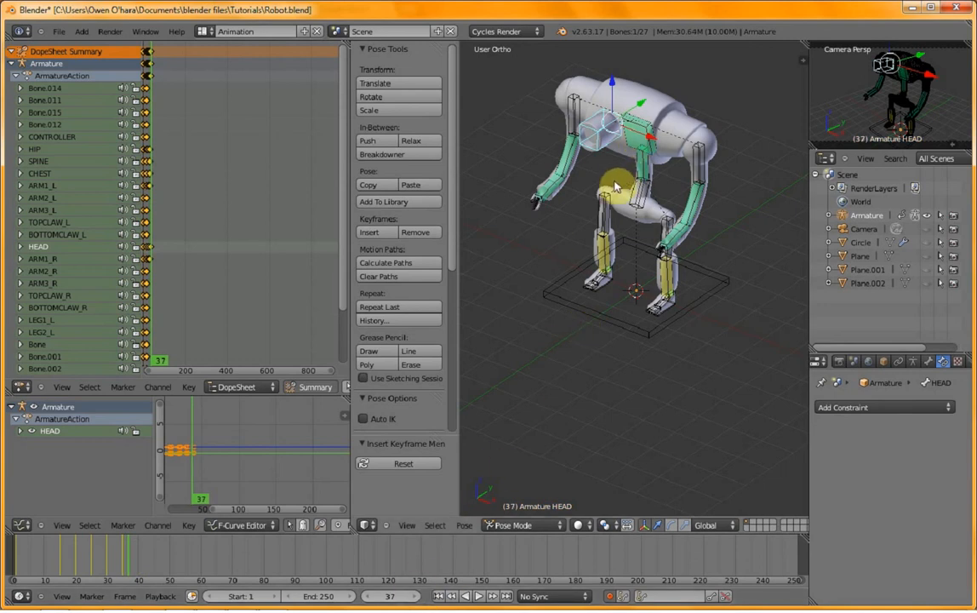
key("KP_3")
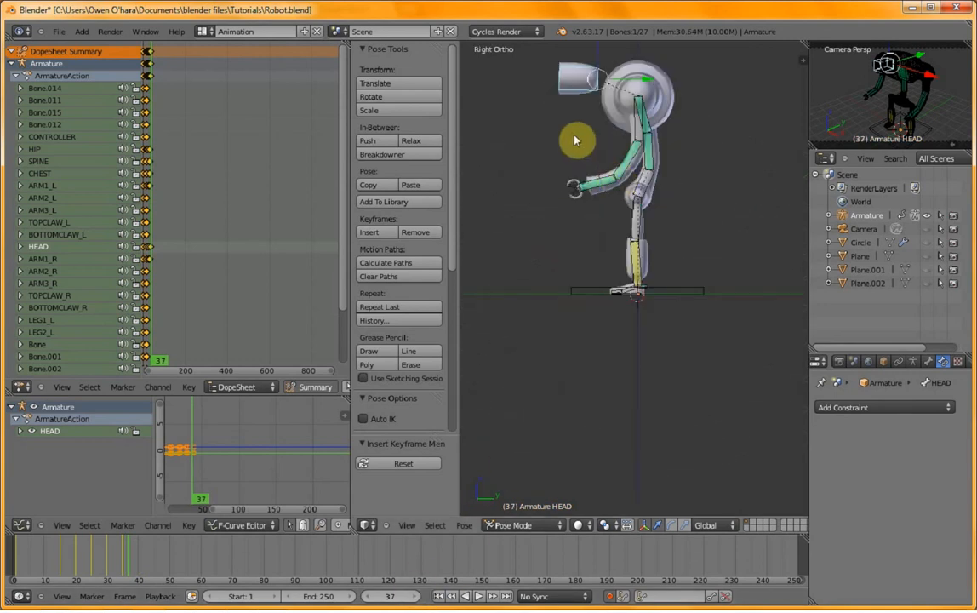
key("r")
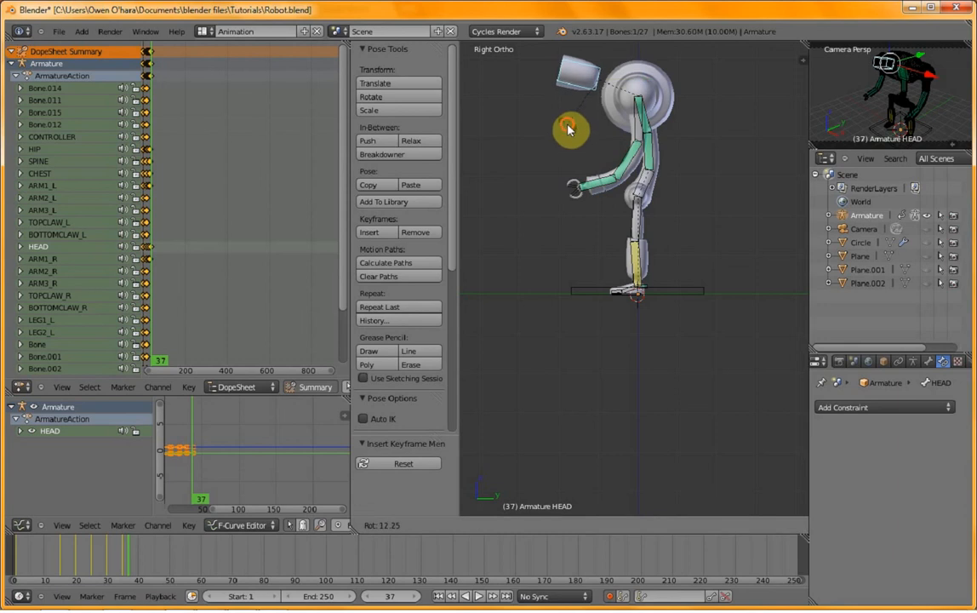
left_click(556, 168)
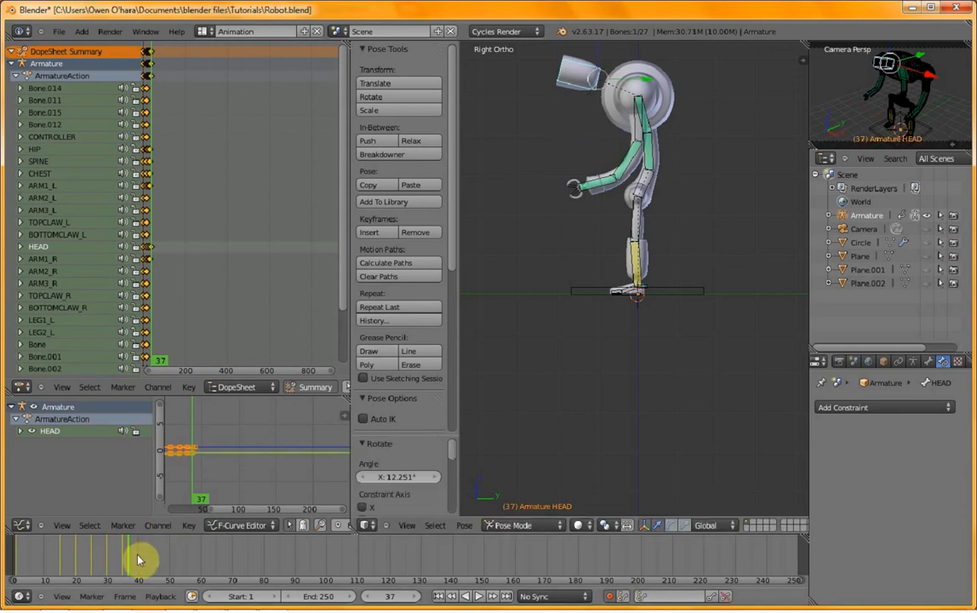
- At frame 39, rotate the HEAD bone about -29.6° in the side view so the head tilts downward
left_click(415, 596)
left_click(414, 597)
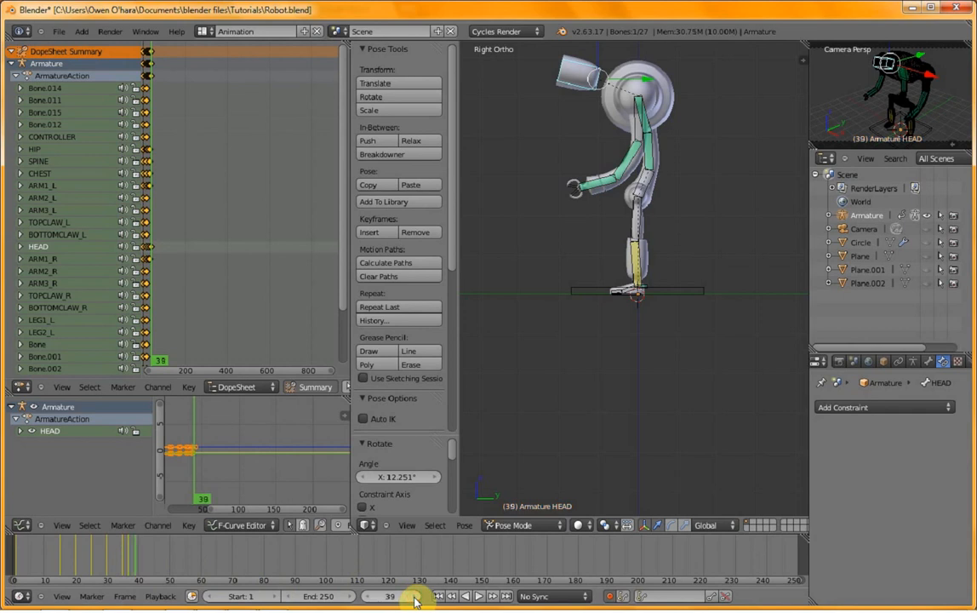
left_click(414, 596)
left_click(364, 596)
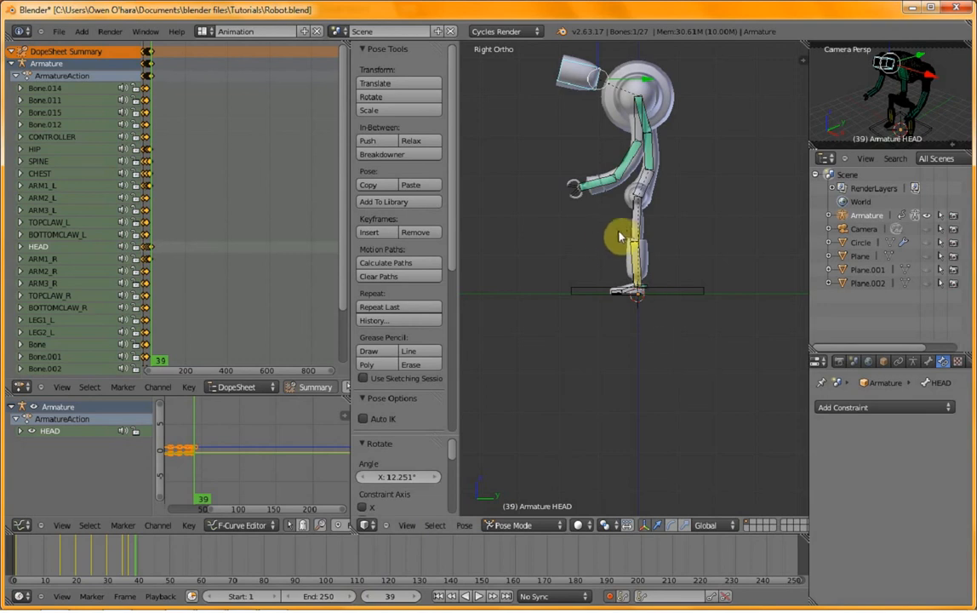
key("r")
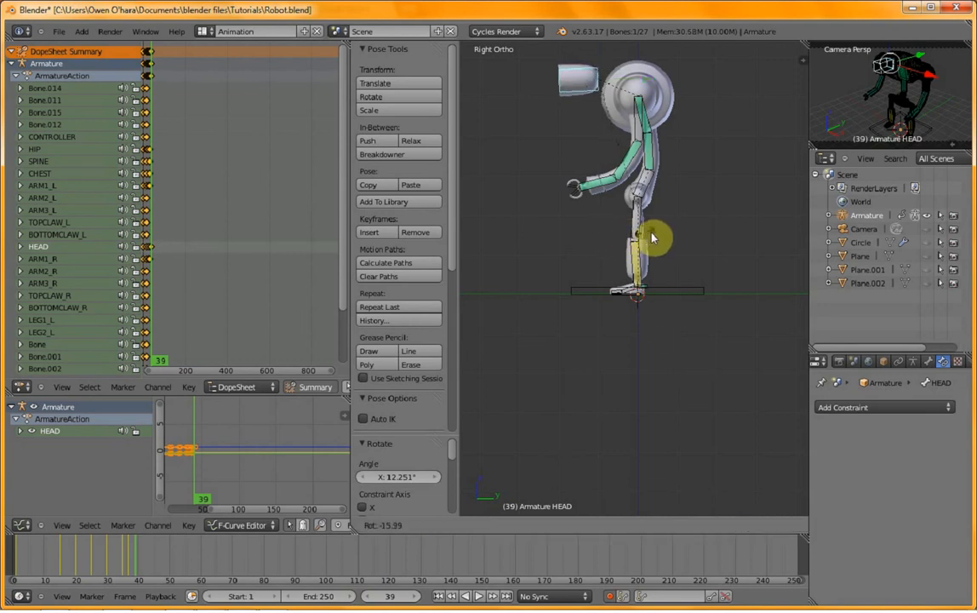
left_click(575, 337)
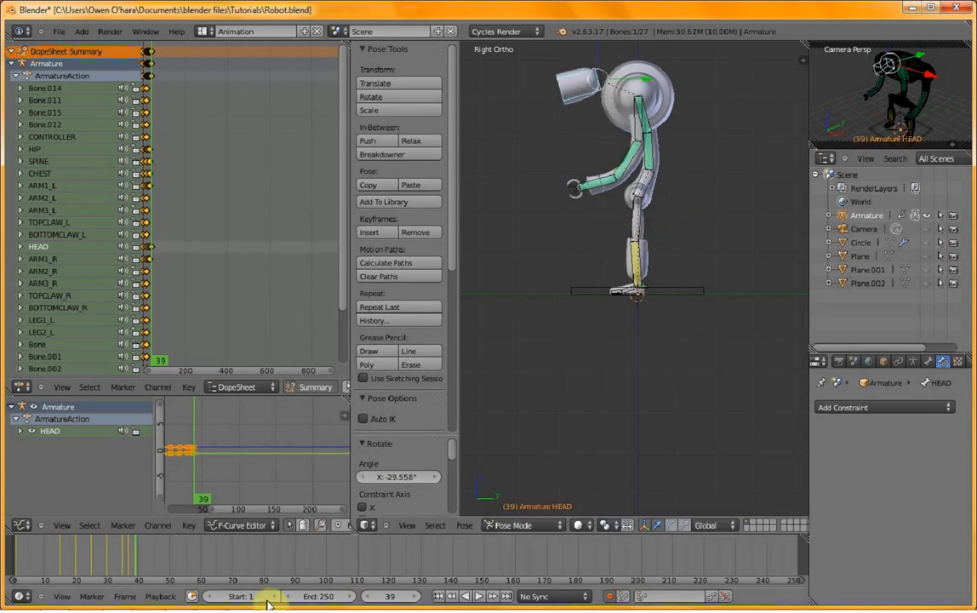
- At frame 41, rotate the HEAD bone about 28.4° so the head tilts upward again
left_click(413, 599)
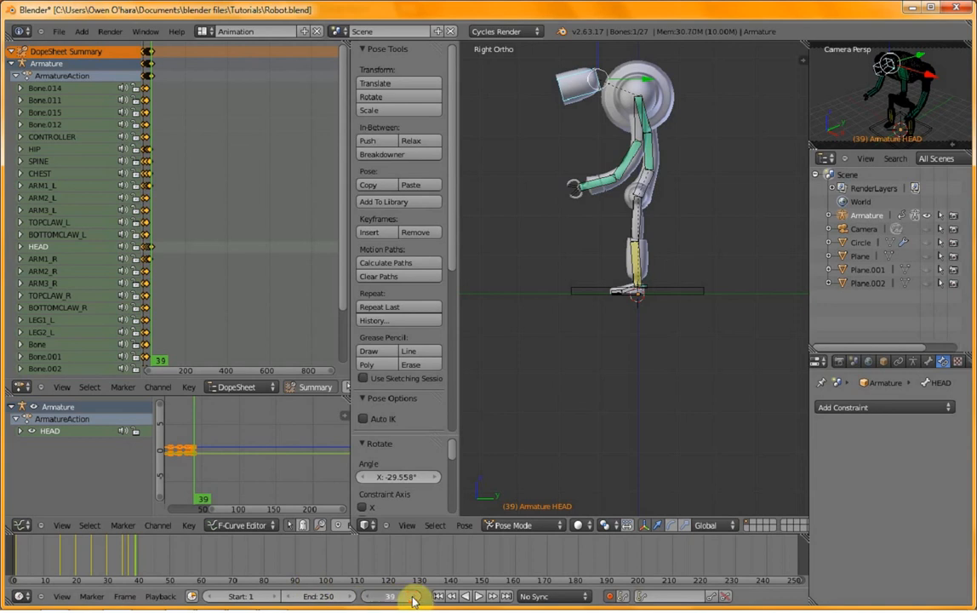
left_click(413, 599)
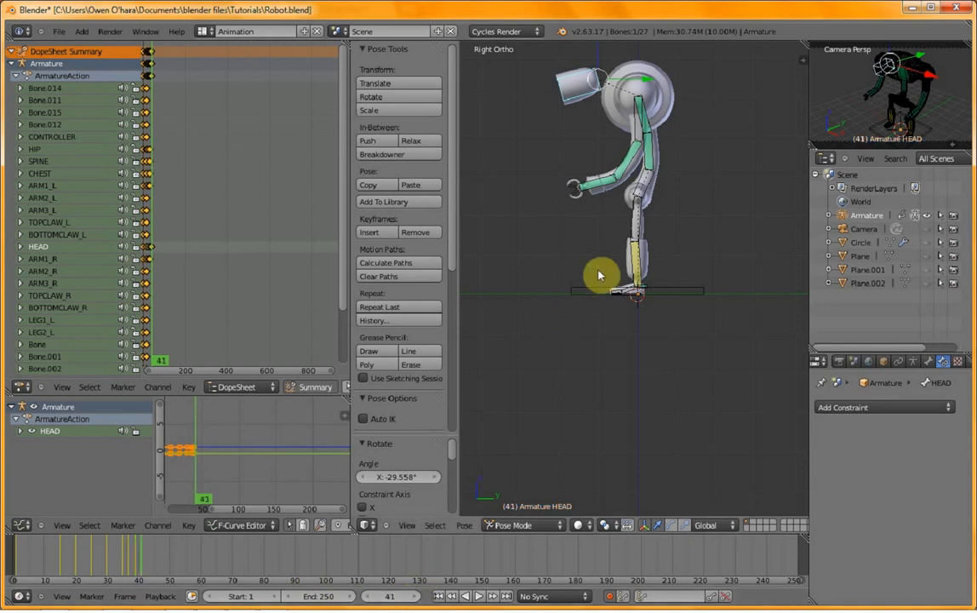
key("r")
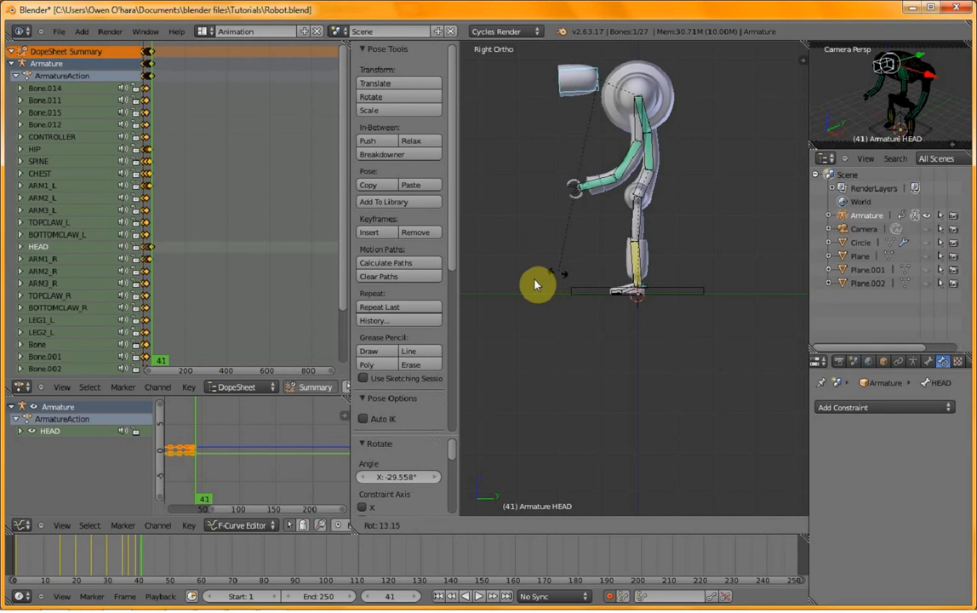
left_click(507, 332)
- At frame 43, rotate the HEAD bone about -23.6° so the head nods down again
left_click(414, 596)
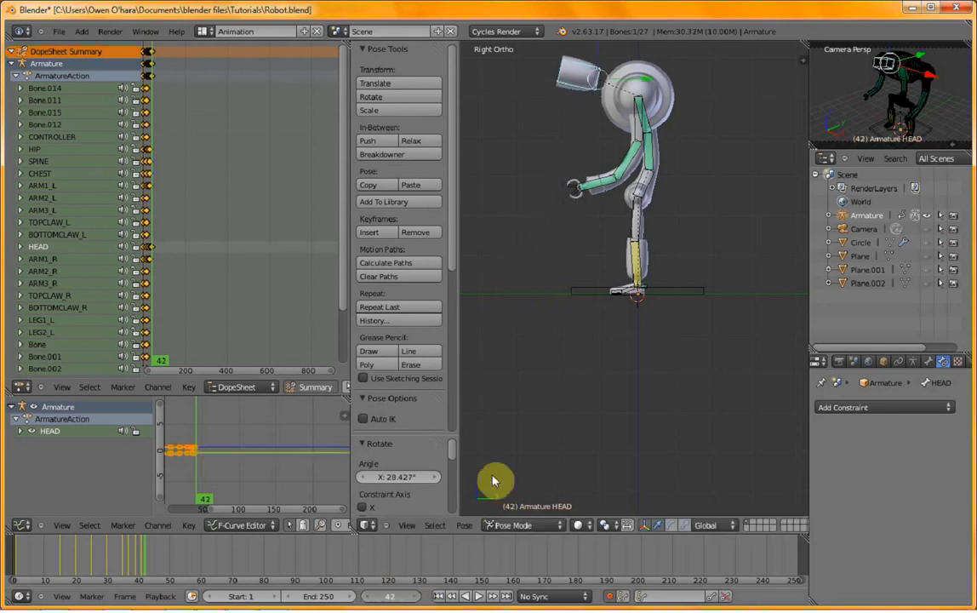
key("Right")
key("r")
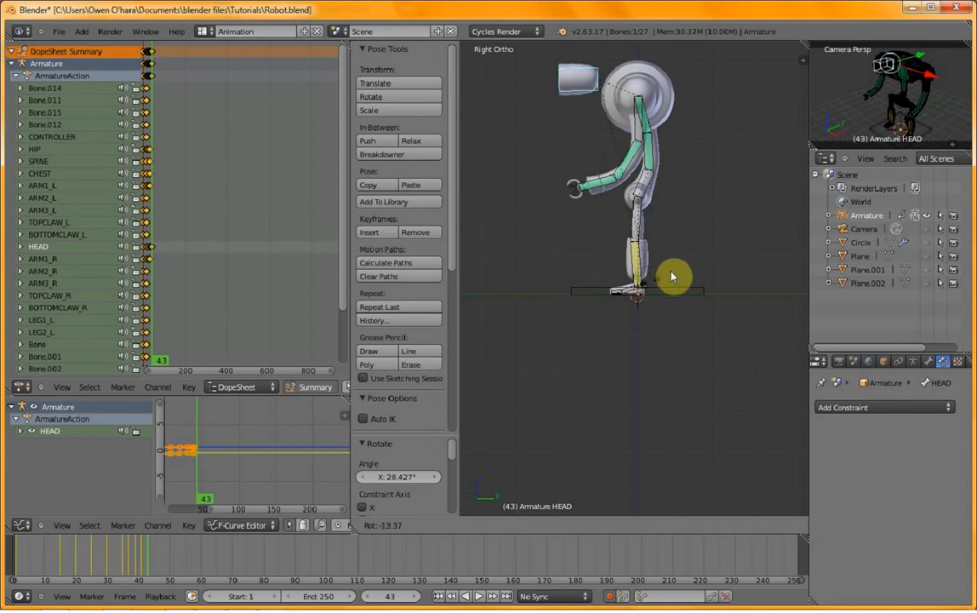
left_click(682, 267)
- At frame 45, rotate the HEAD bone about 24.85° to raise the head once more
left_click(415, 596)
left_click(415, 595)
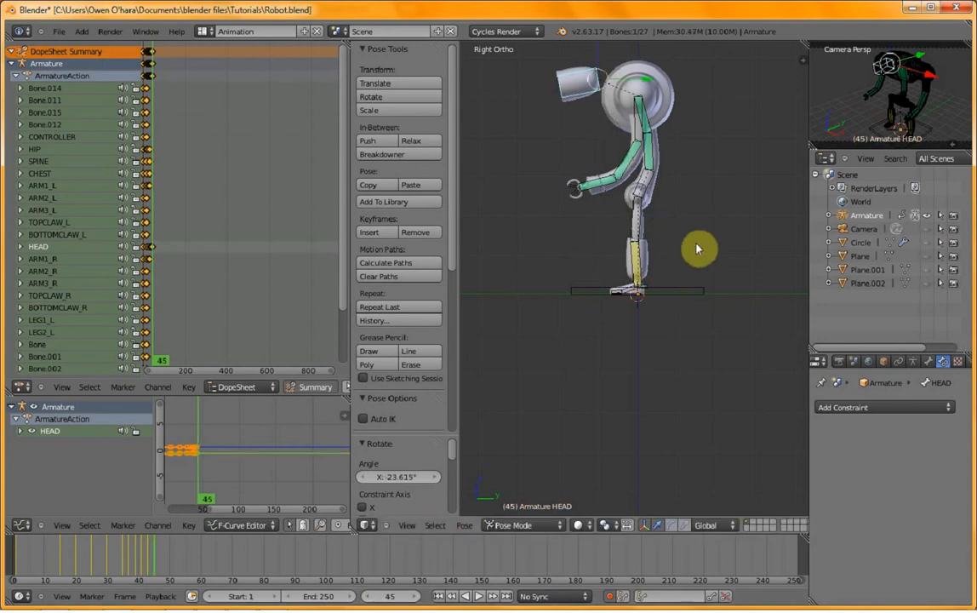
key("r")
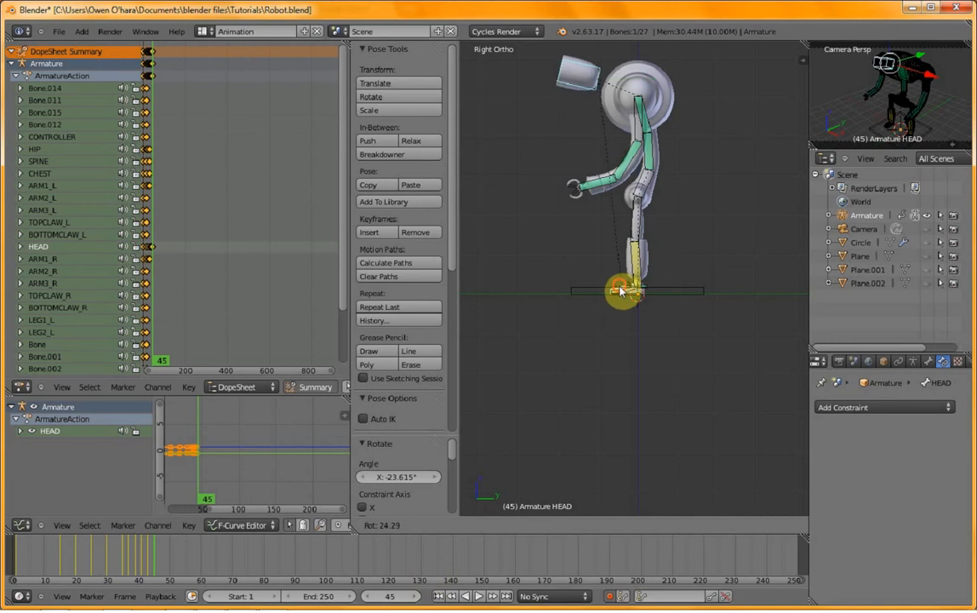
left_click(515, 425)
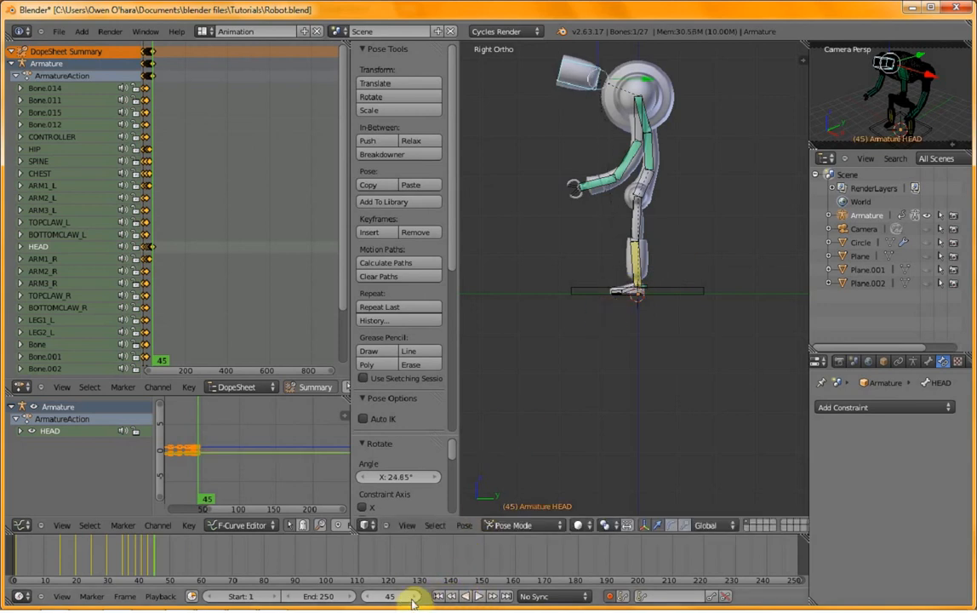
- At frame 47, clear the location and rotation of the HEAD bone so the head points level
left_click(416, 595)
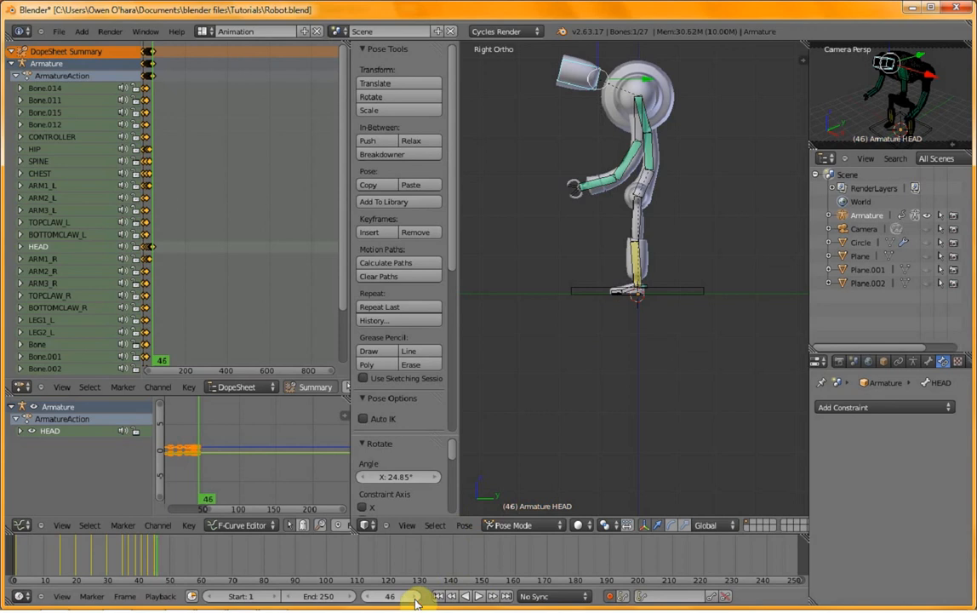
left_click(415, 595)
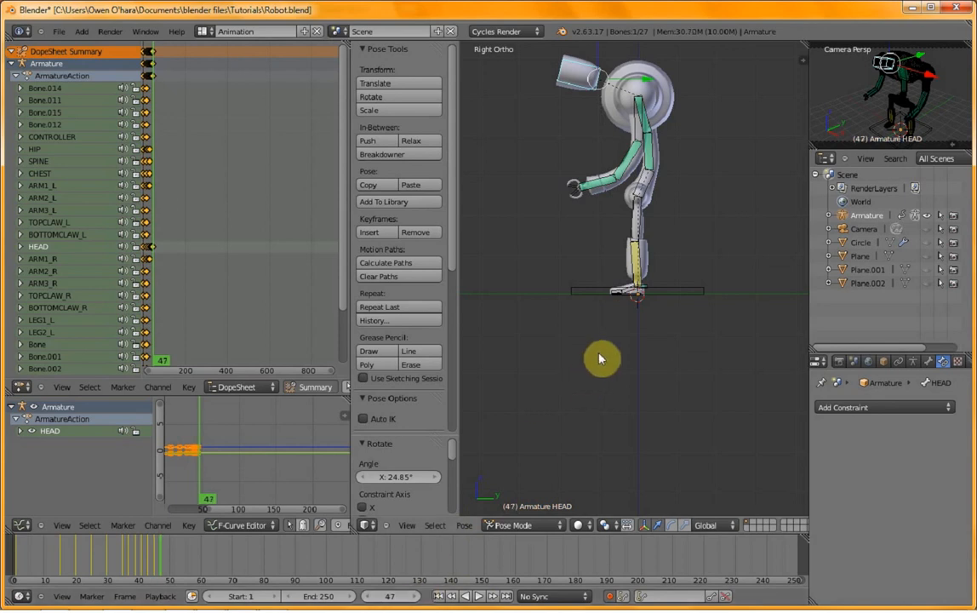
key("r")
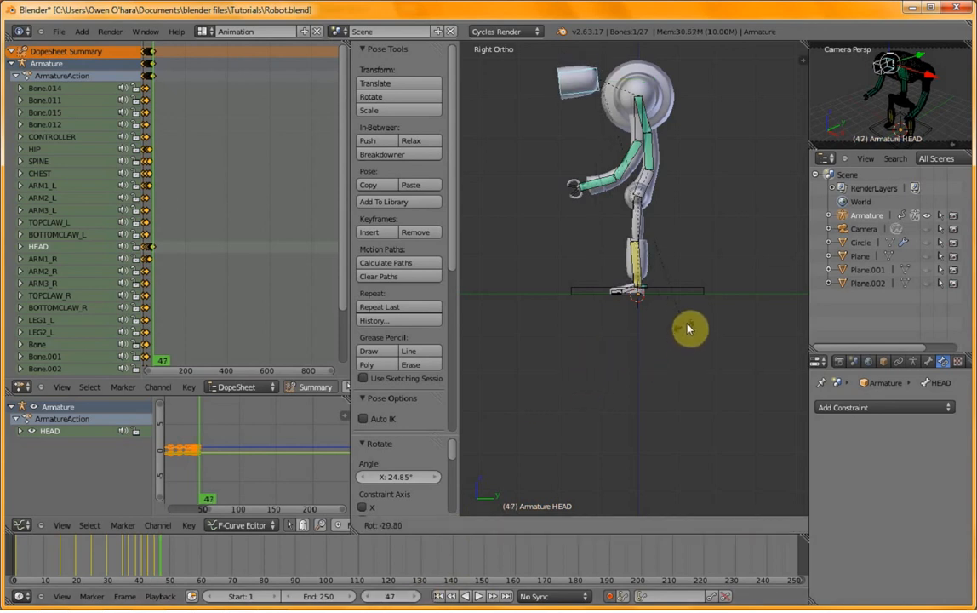
right_click(689, 327)
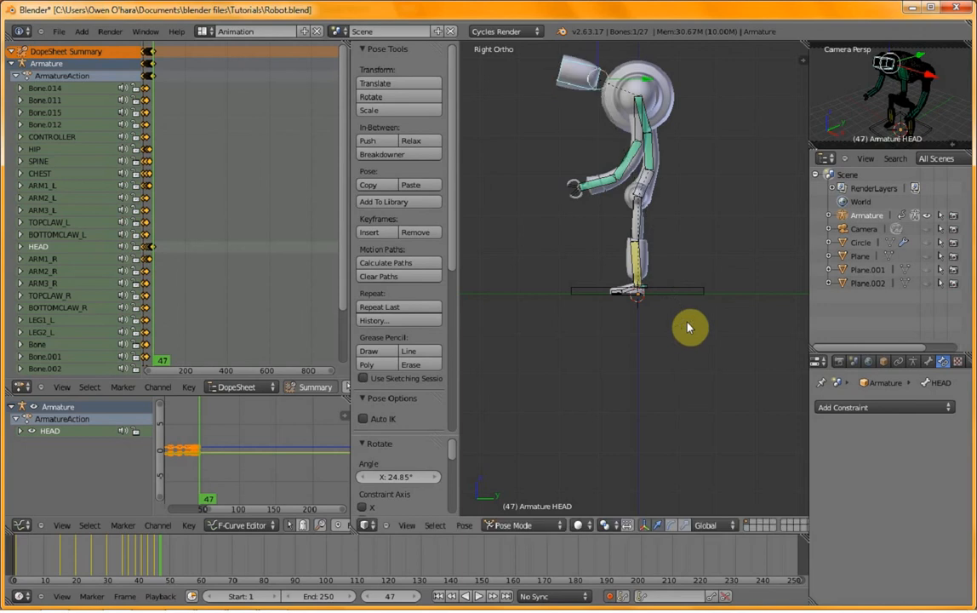
key("alt+g")
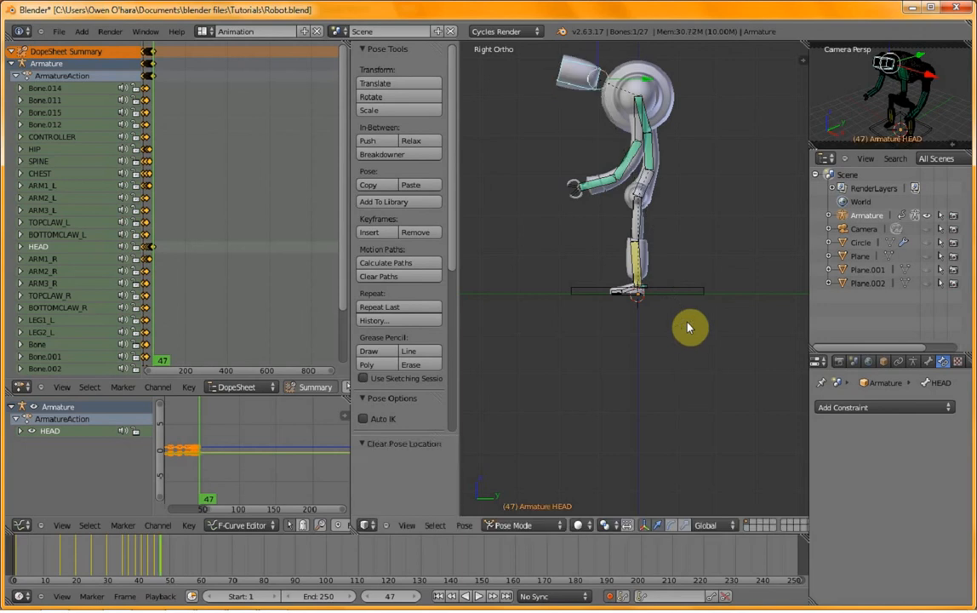
key("alt+r")
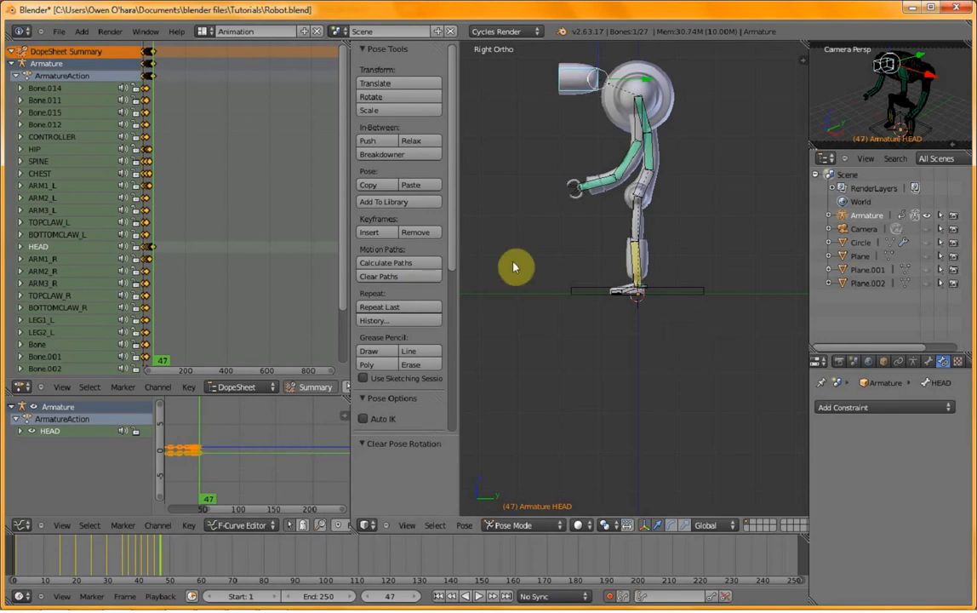
- Check the robot's standing pose from an angled view and move the current frame to 59
middle_click_drag(532, 242, 598, 273)
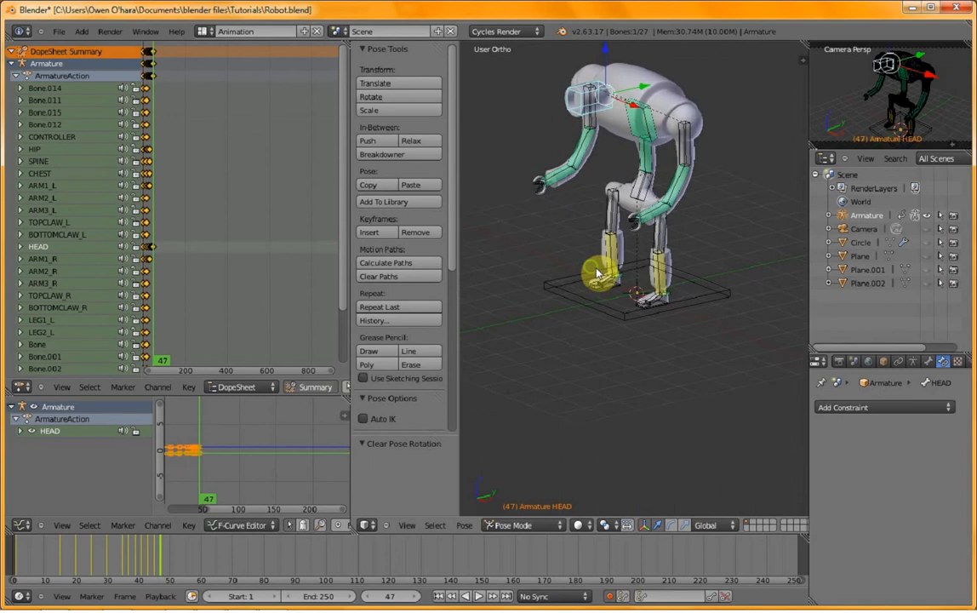
scroll(626, 286, "up", 4)
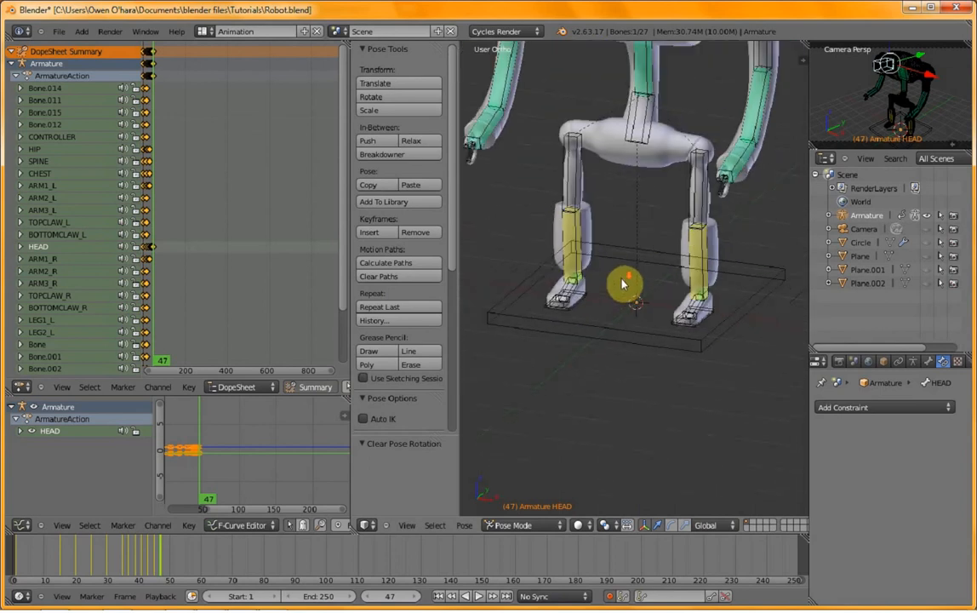
scroll(623, 272, "down", 5)
scroll(626, 236, "up", 1)
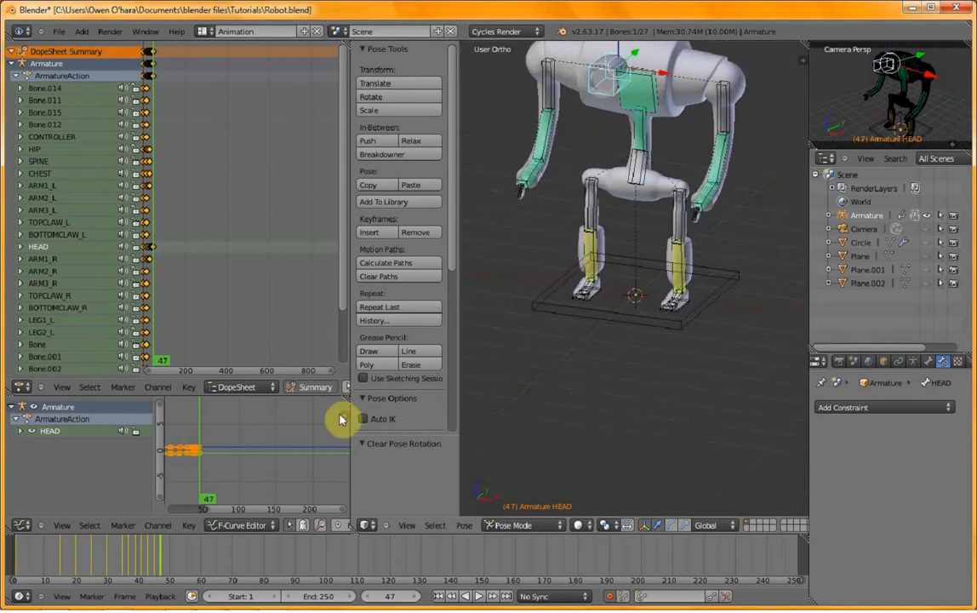
left_click(200, 576)
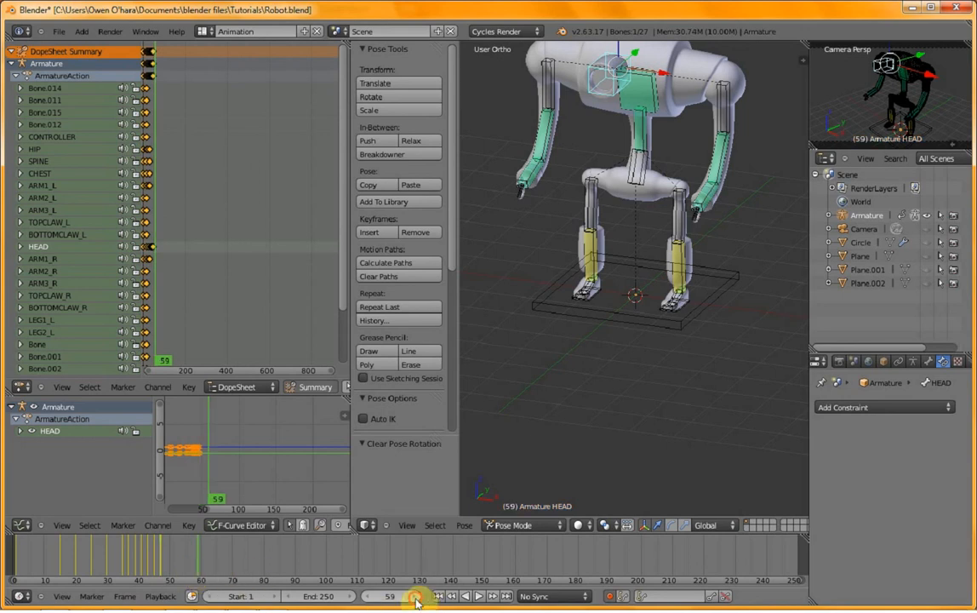
- Keyframe location, rotation and scale of all the armature's bones at frame 60 to hold the standing pose
key("Right")
middle_click_drag(669, 279, 665, 262)
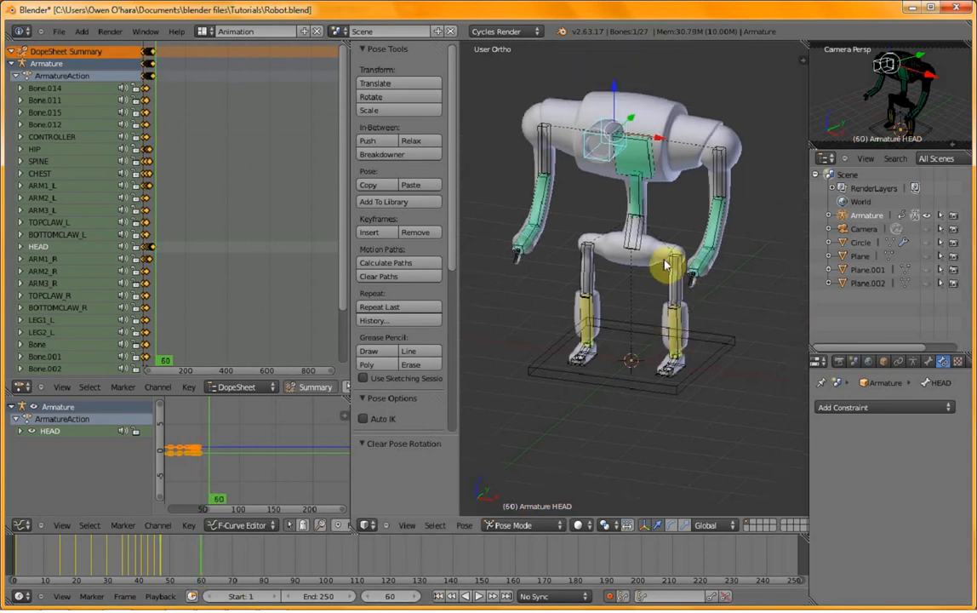
scroll(653, 232, "up", 3)
scroll(645, 247, "down", 2)
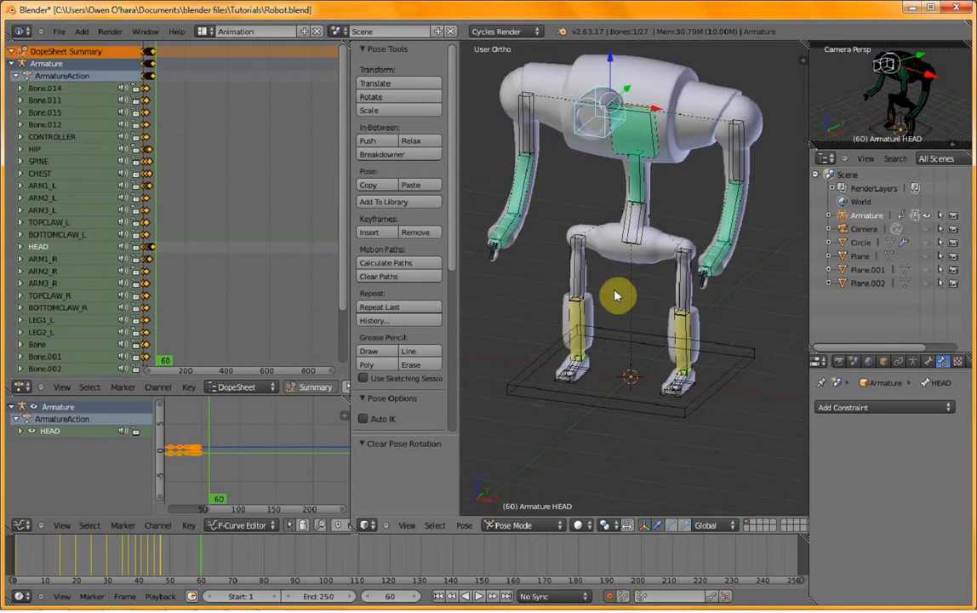
key("a")
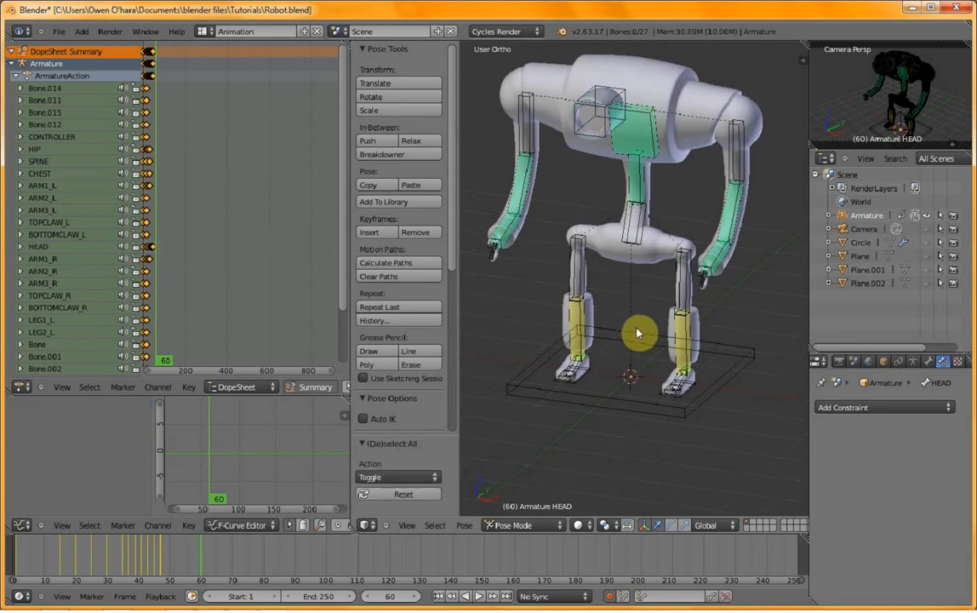
key("a")
key("i")
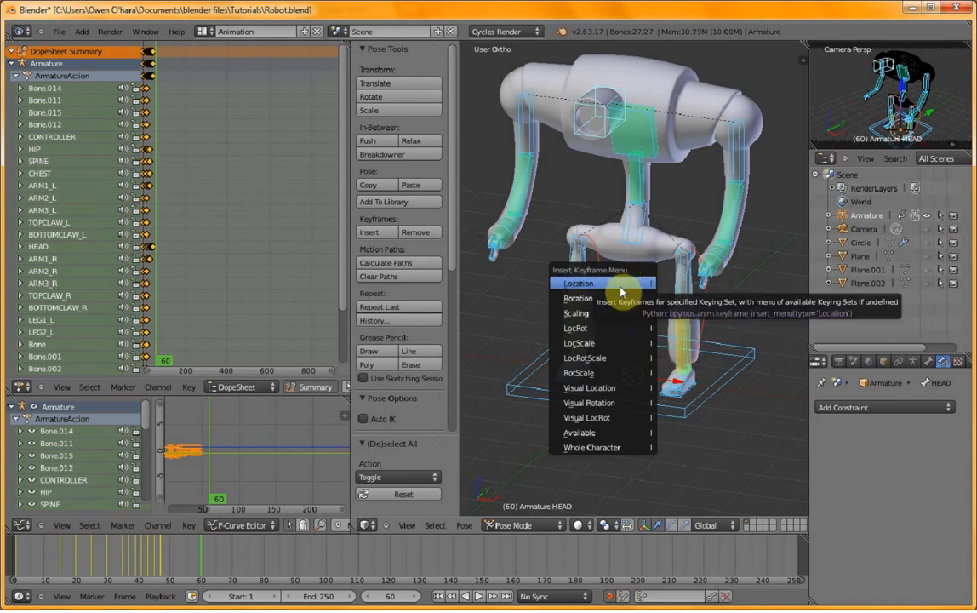
left_click(607, 359)
key("a")
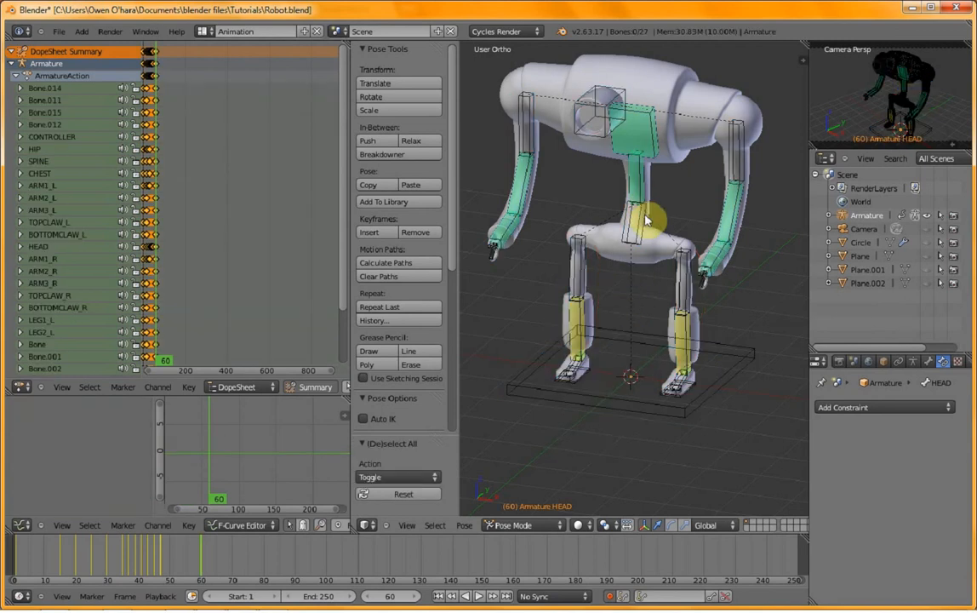
- At frame 70, rotate the HIP bone about 35° in the top view to twist the robot's upper body to its right
right_click(644, 247)
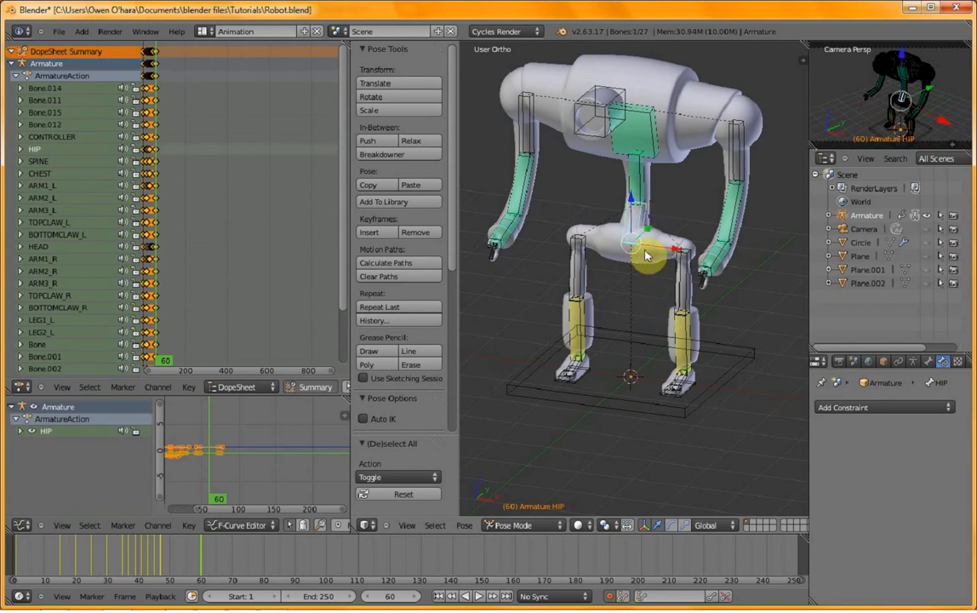
scroll(654, 255, "down", 1)
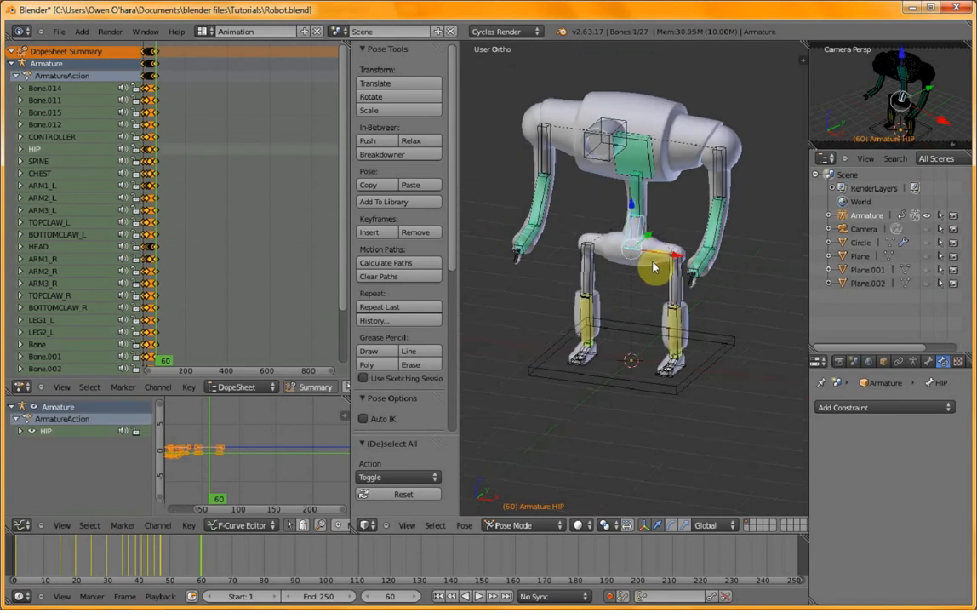
key("KP_7")
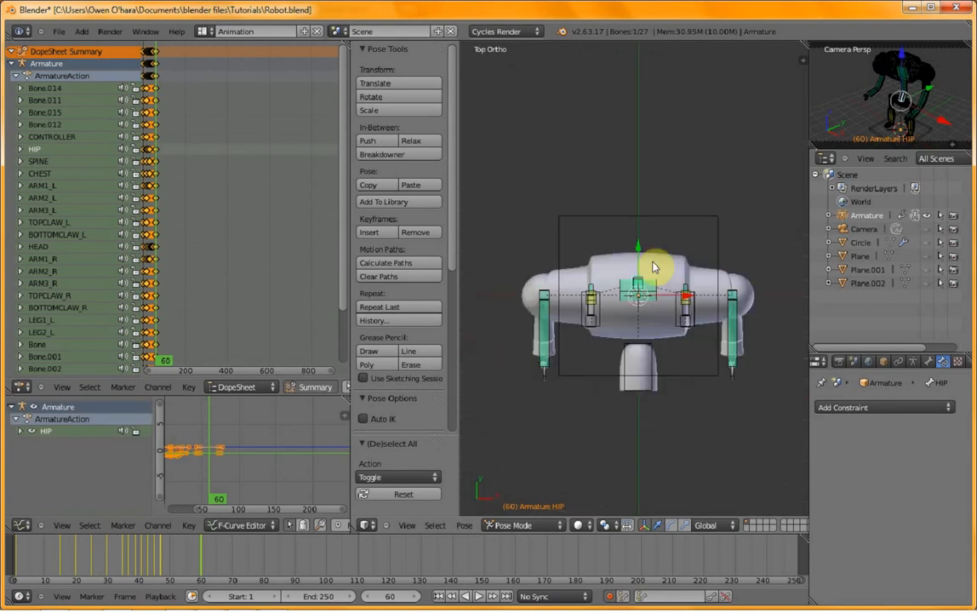
left_click(233, 563)
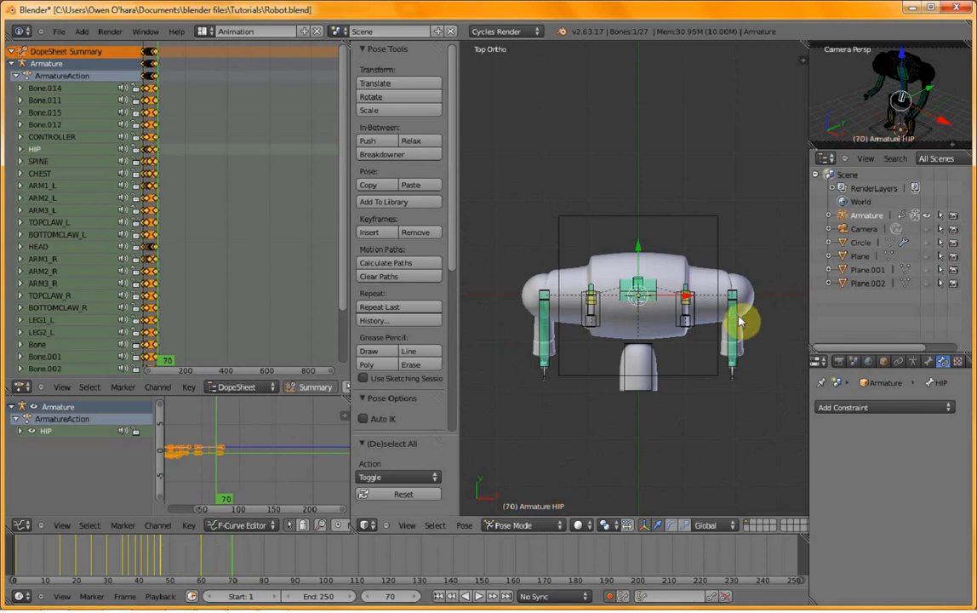
key("r")
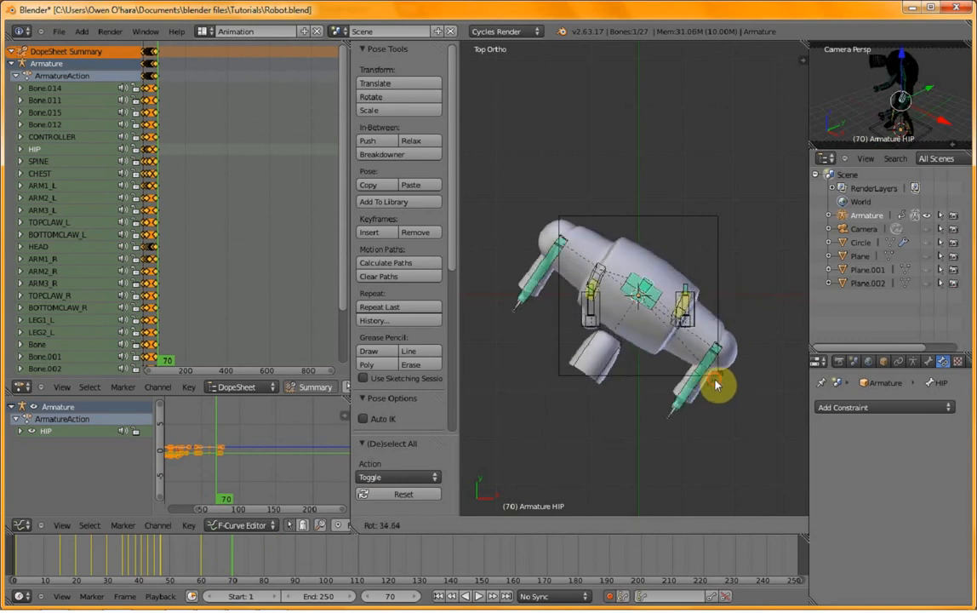
left_click(717, 368)
middle_click_drag(716, 367, 664, 252)
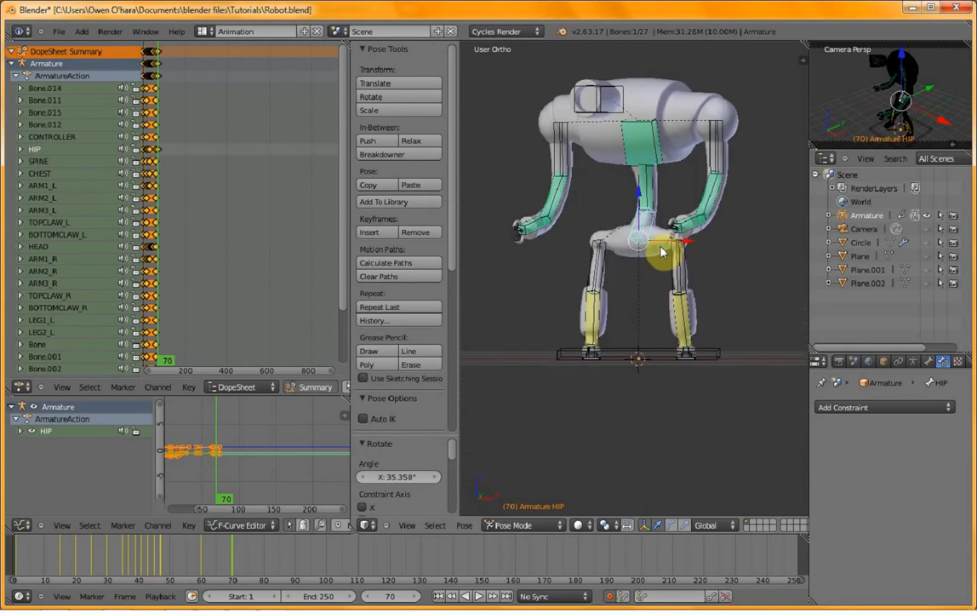
key("KP_3")
scroll(626, 253, "down", 2)
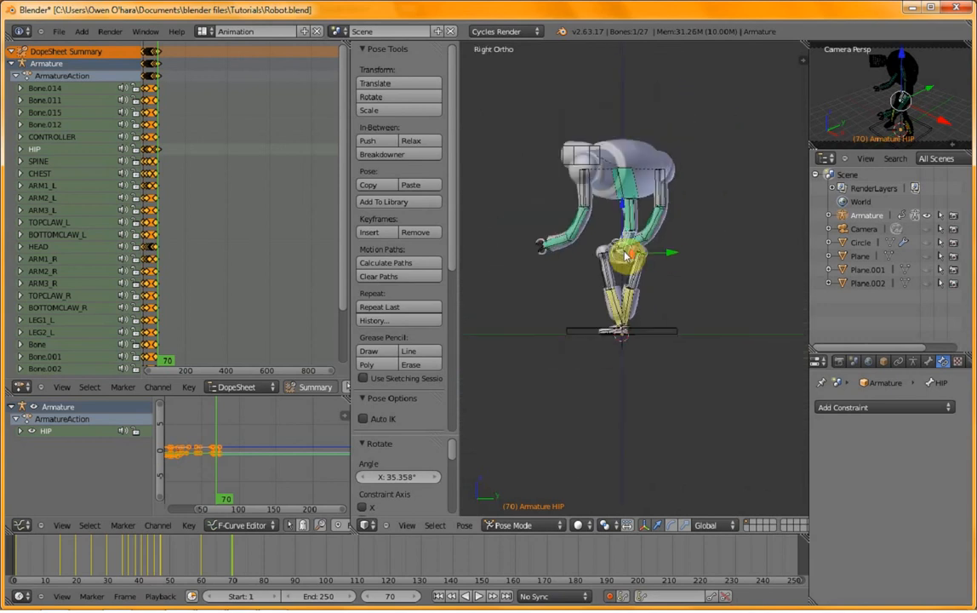
scroll(625, 256, "up", 1)
key("KP_1")
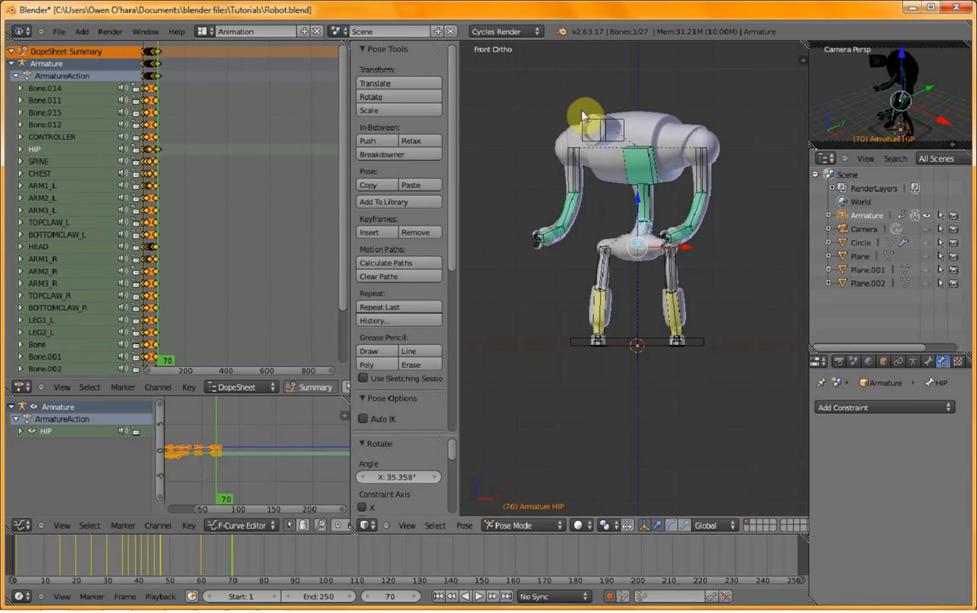
- At frame 75, rotate the HEAD bone in the top view by about 24° plus another 29° so it looks further to the robot's right
right_click(618, 141)
middle_click_drag(546, 217, 541, 261)
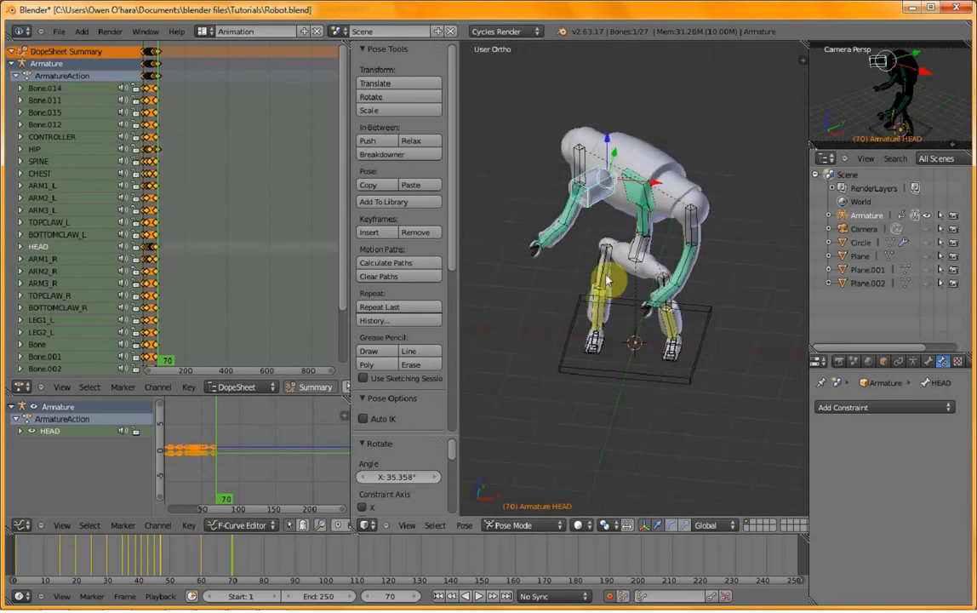
left_click(241, 564)
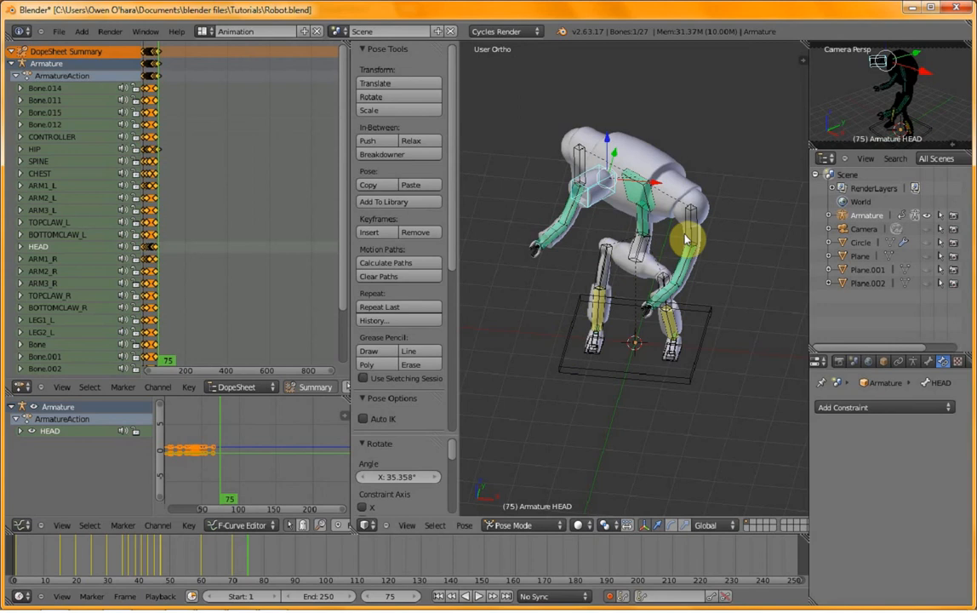
key("KP_7")
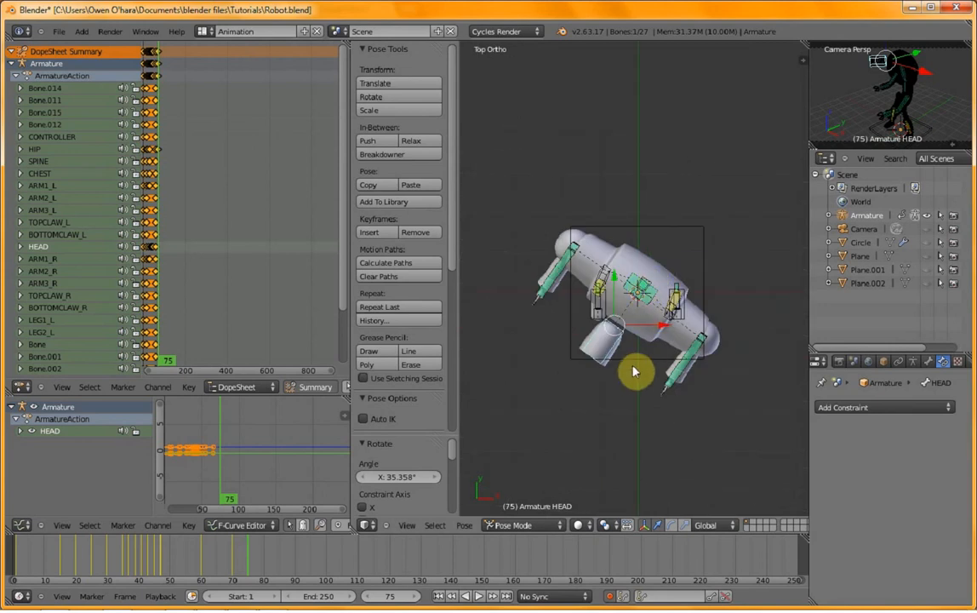
key("r")
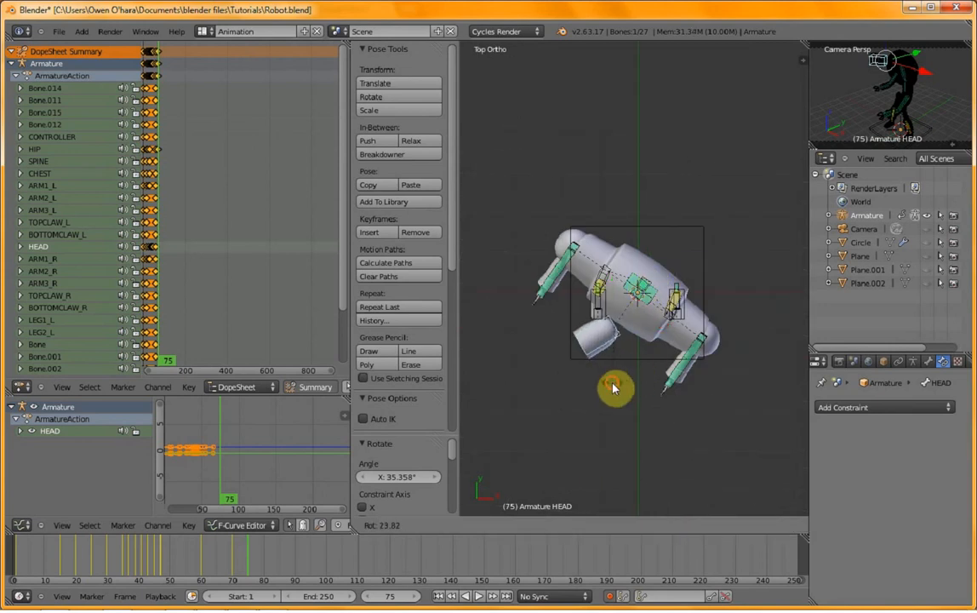
left_click(613, 388)
key("r")
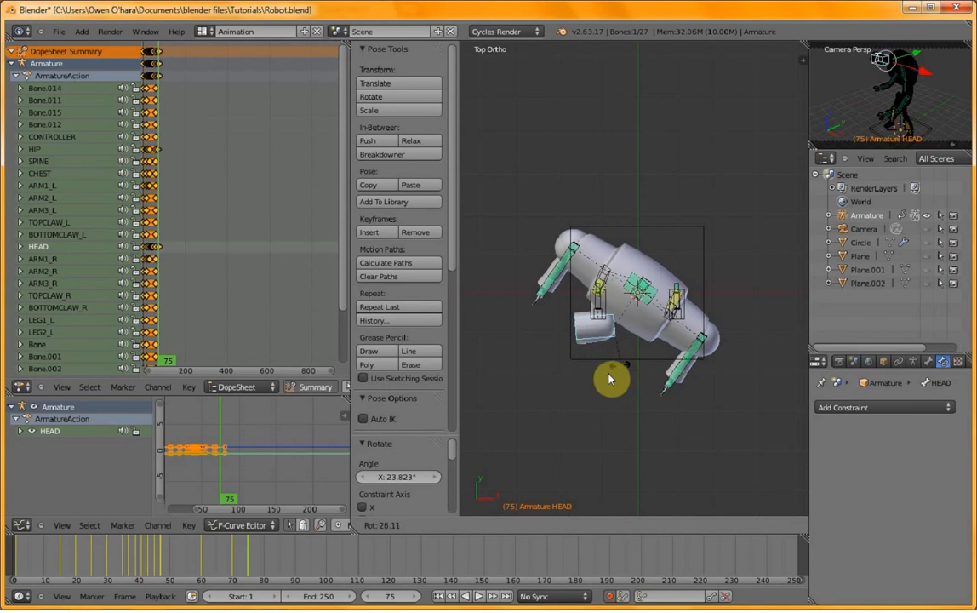
left_click(620, 378)
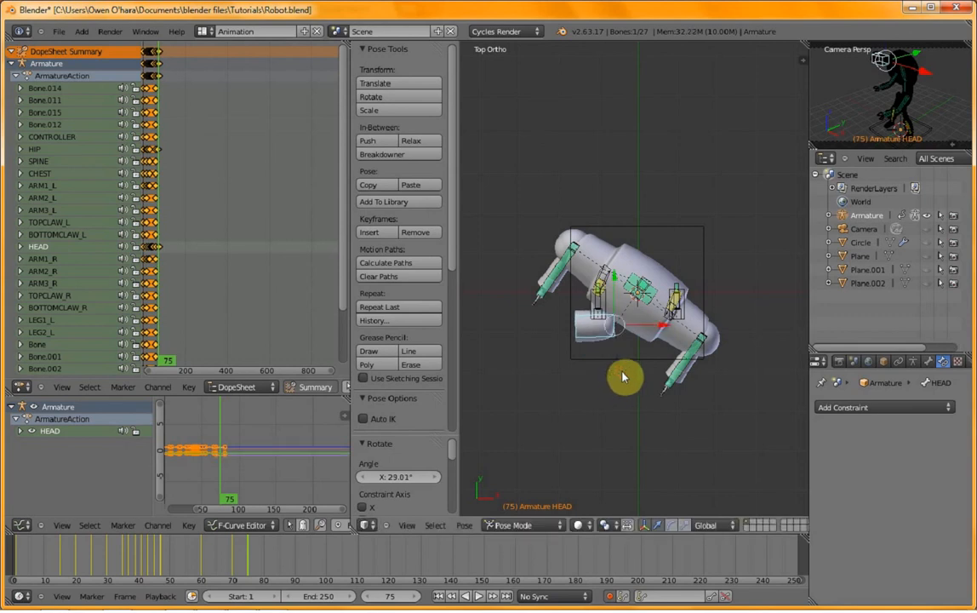
middle_click_drag(595, 349, 582, 257)
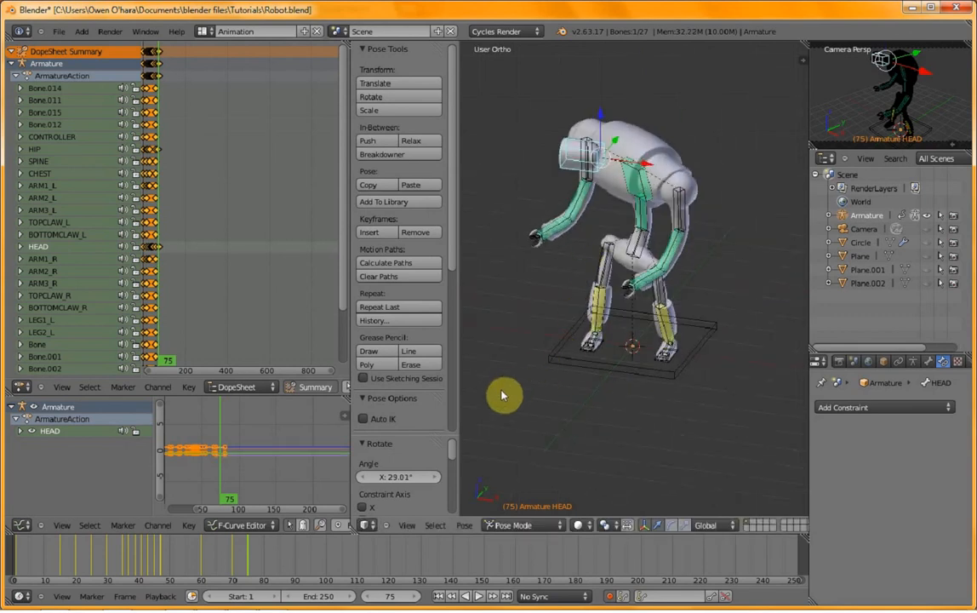
- At frame 90, rotate the HIP bone about -86° in the top view to swing the upper body to the opposite side
left_click(295, 568)
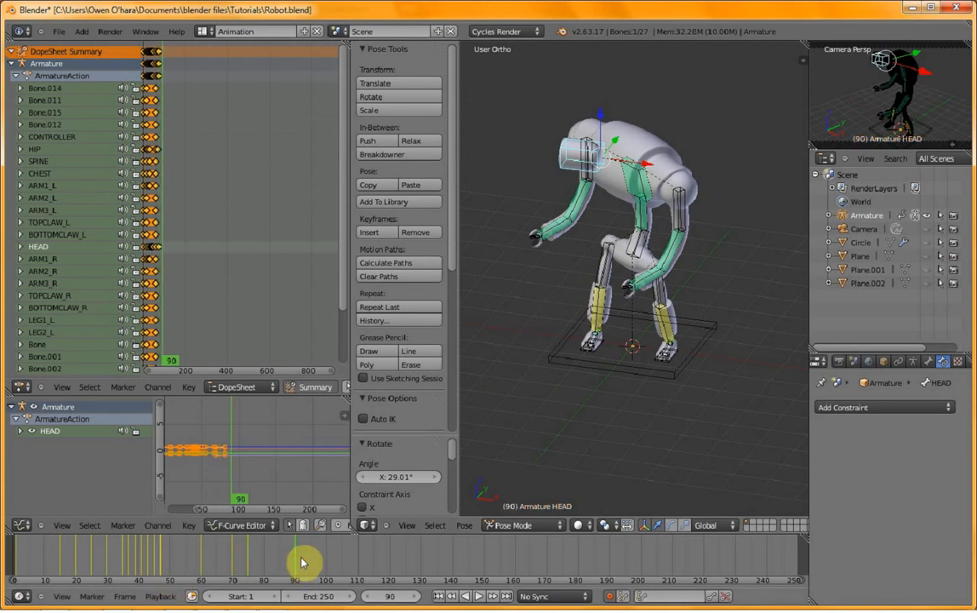
right_click(640, 248)
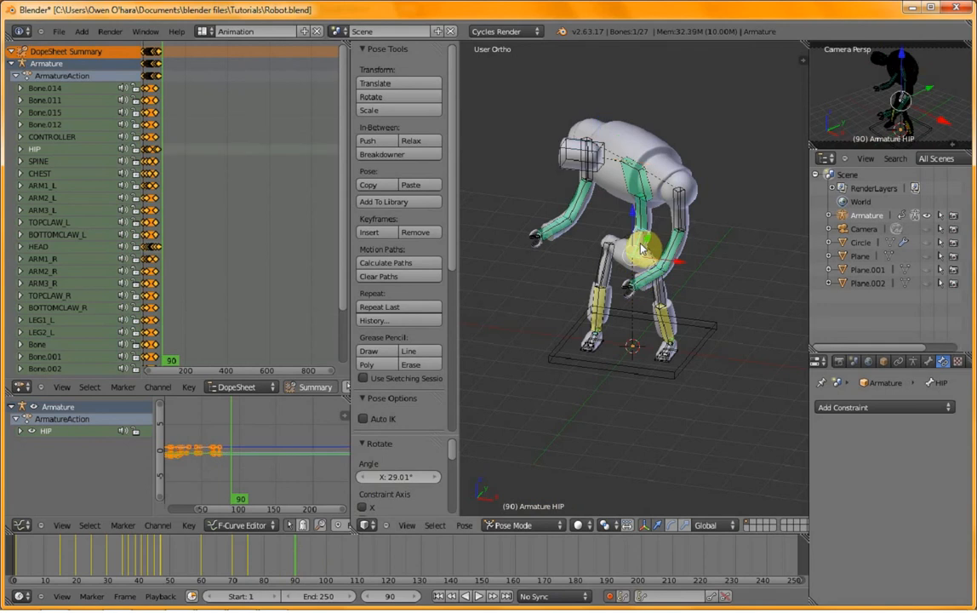
key("KP_7")
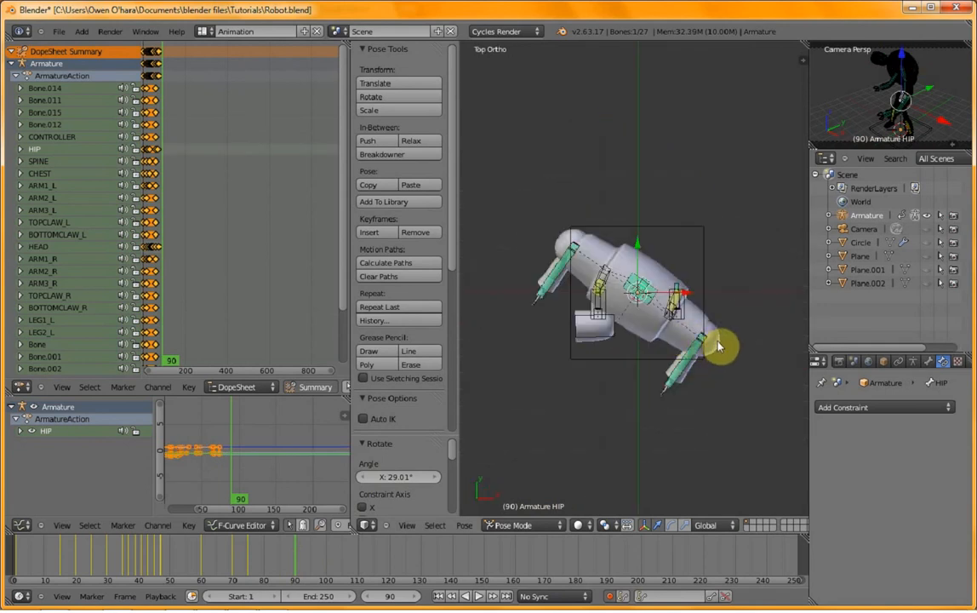
key("r")
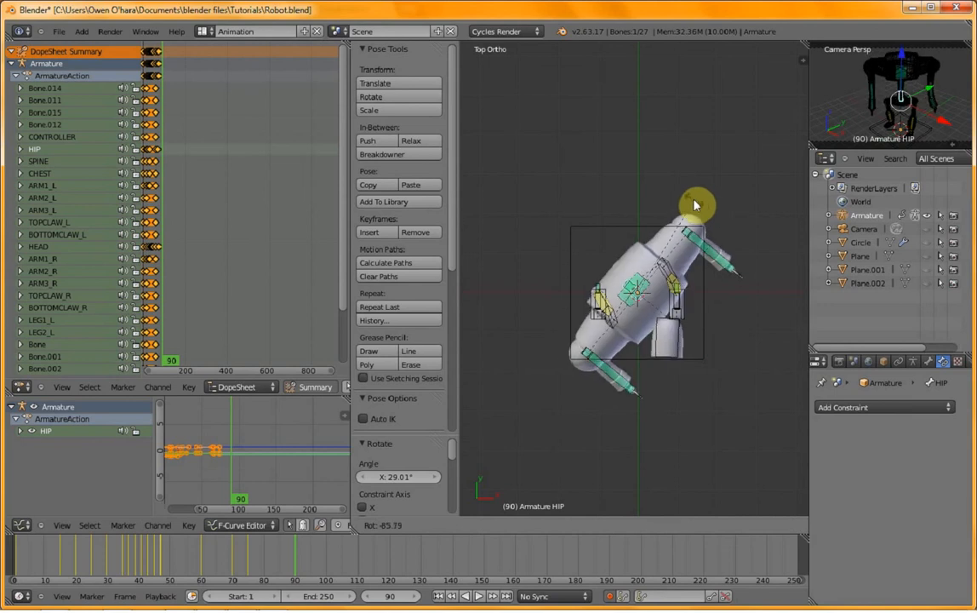
left_click(694, 205)
- At frame 95, rotate the HEAD bone about -85° in the top view so it looks to the robot's left
right_click(681, 352)
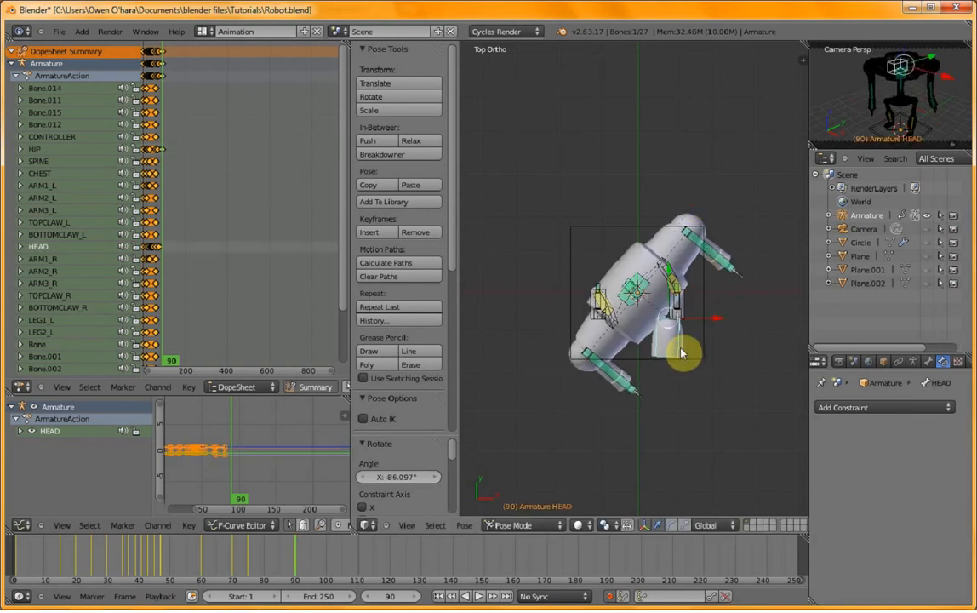
left_click(310, 568)
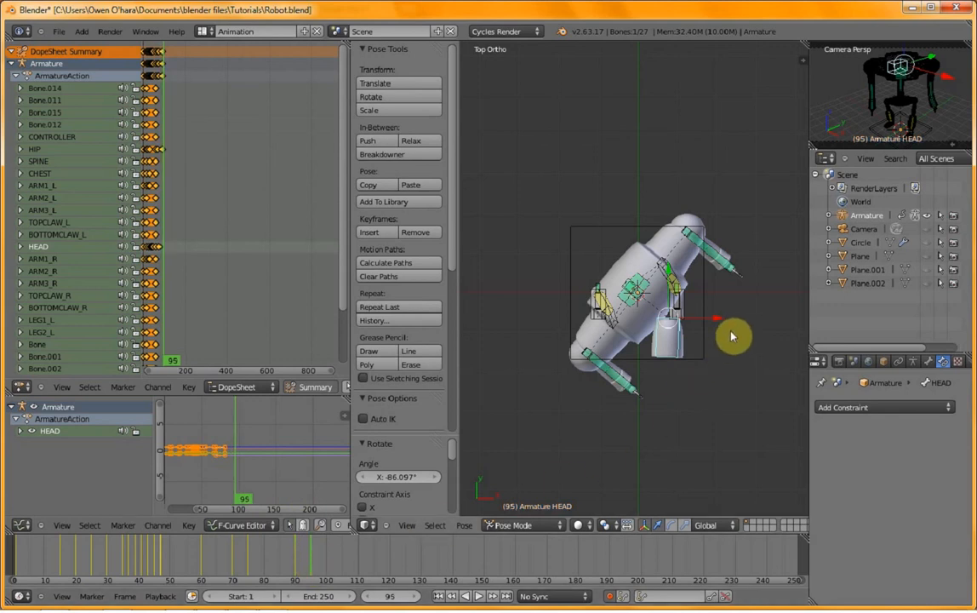
key("r")
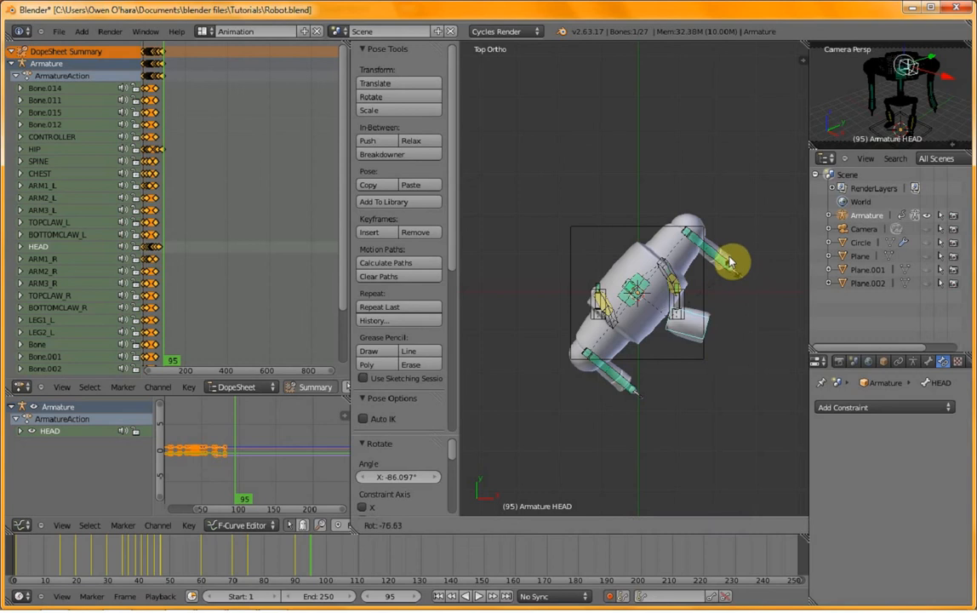
left_click(729, 261)
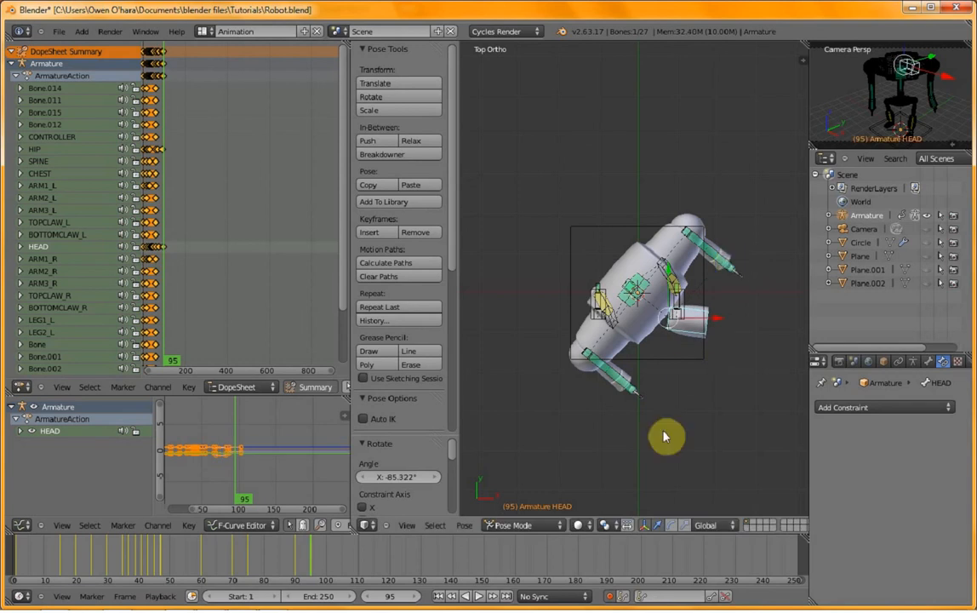
key("KP_1")
middle_click_drag(670, 338, 615, 345)
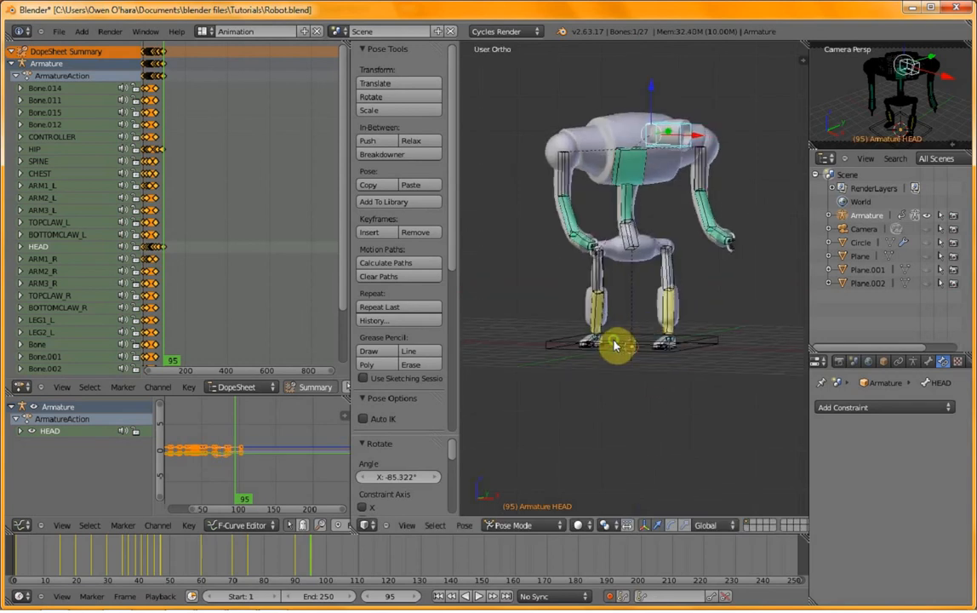
- At frame 105, clear the location and rotation of the HIP and HEAD bones so the robot faces forward again
left_click(202, 564)
middle_click_drag(615, 342, 555, 353)
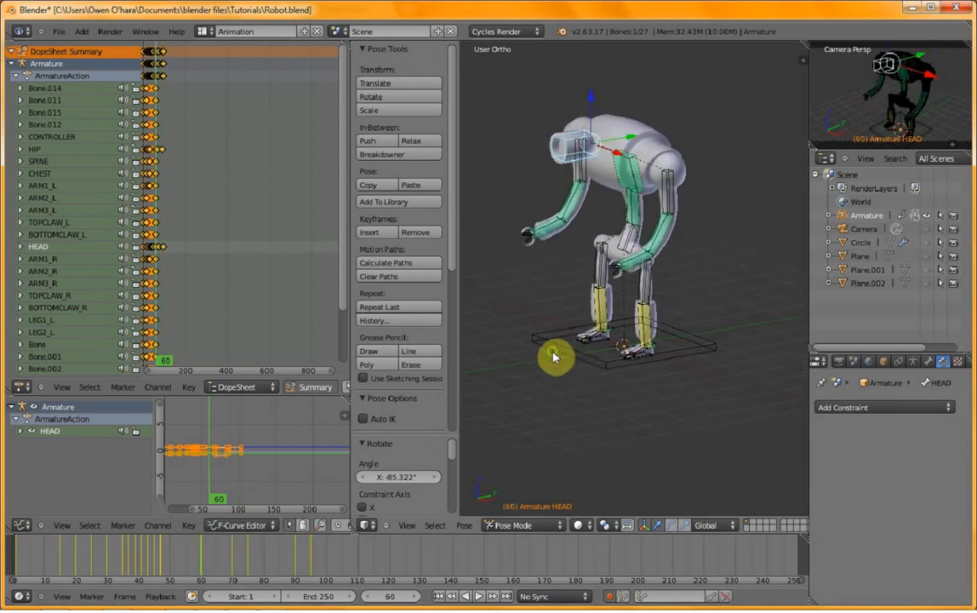
left_click(339, 571)
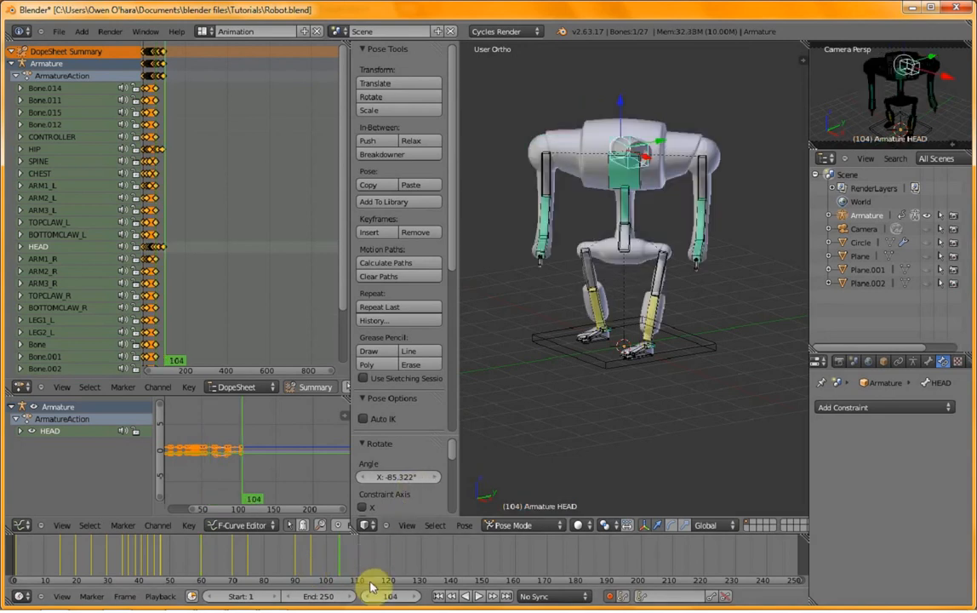
left_click(416, 597)
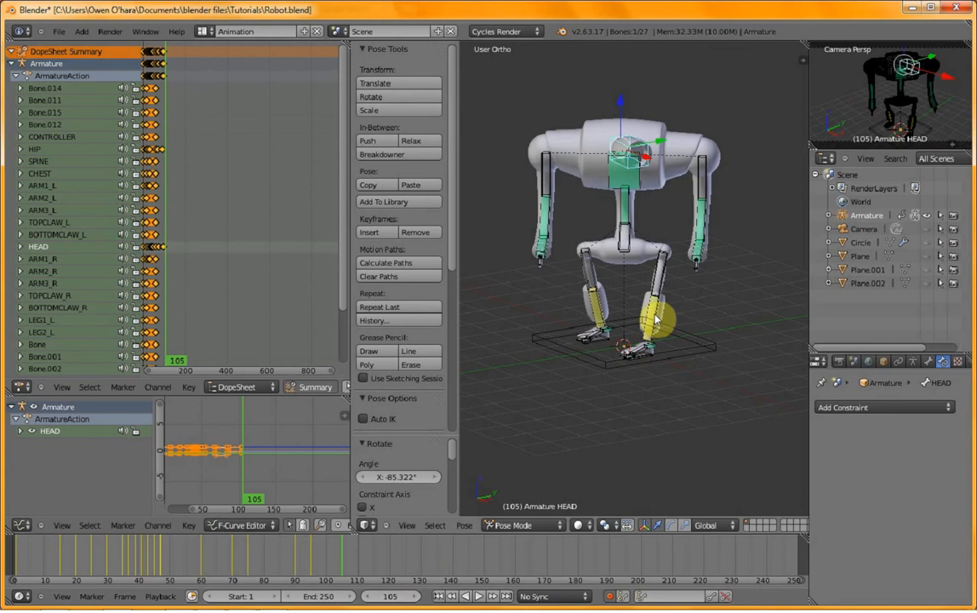
key("KP_1")
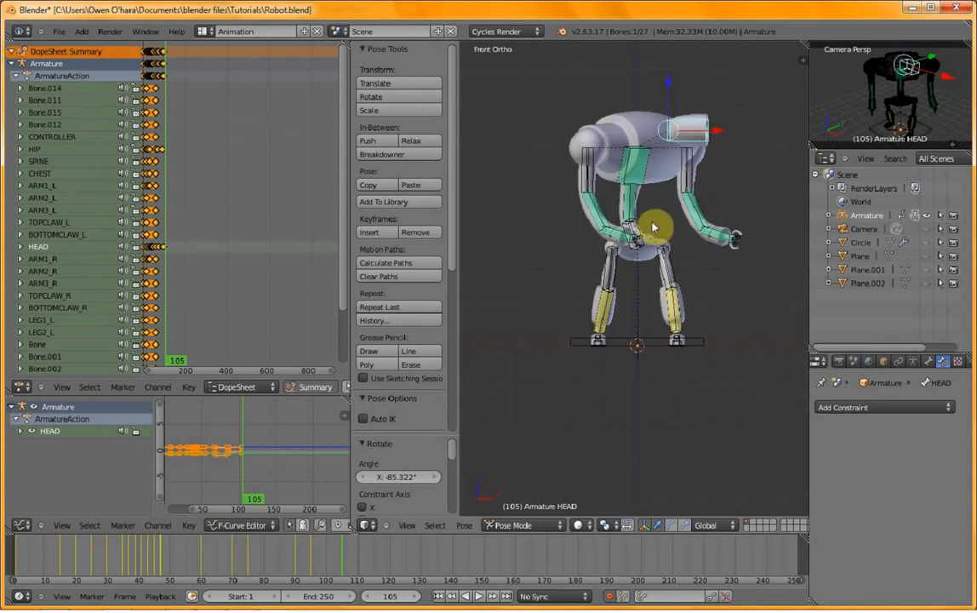
key("a")
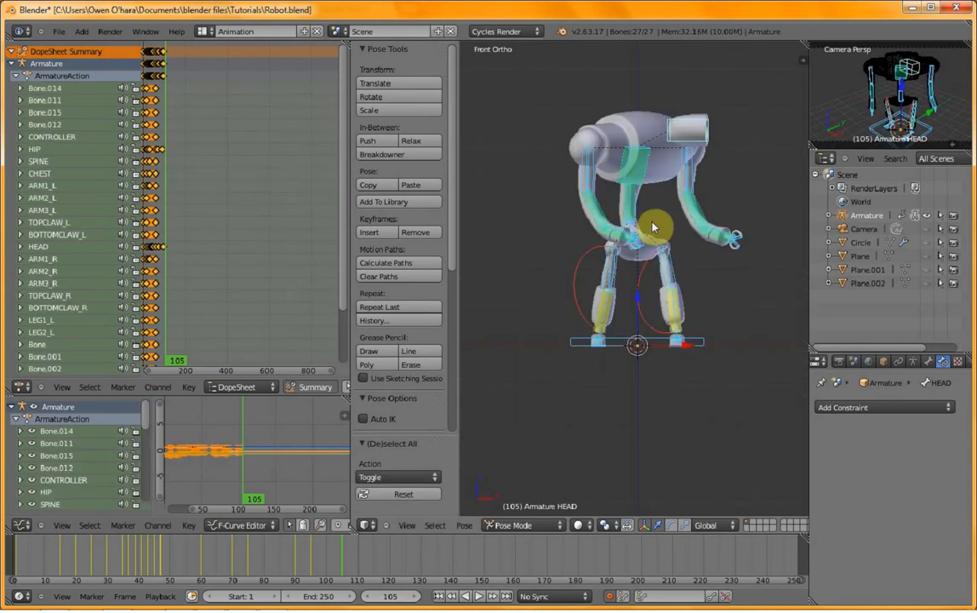
right_click(642, 249)
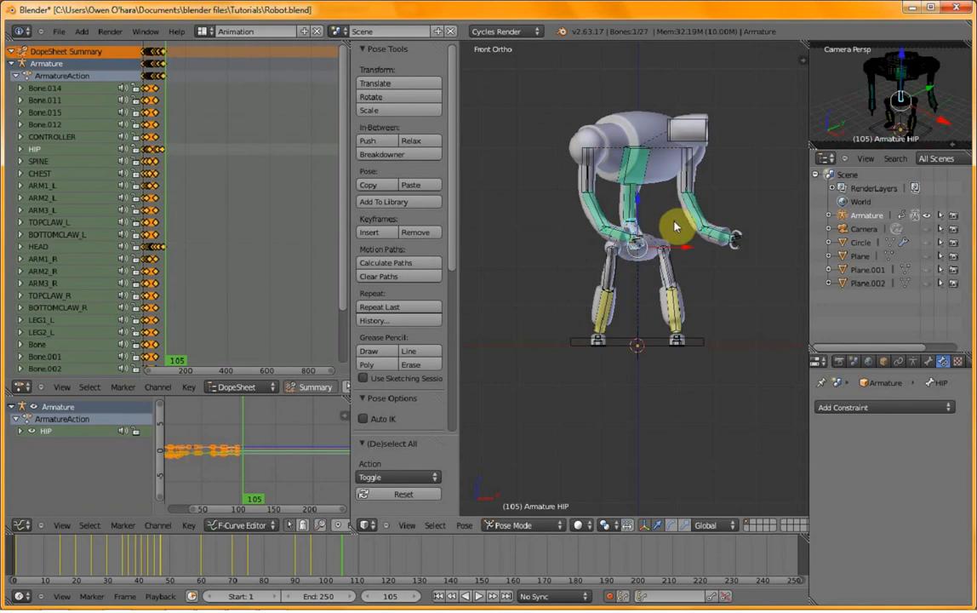
right_click(705, 138, "shift")
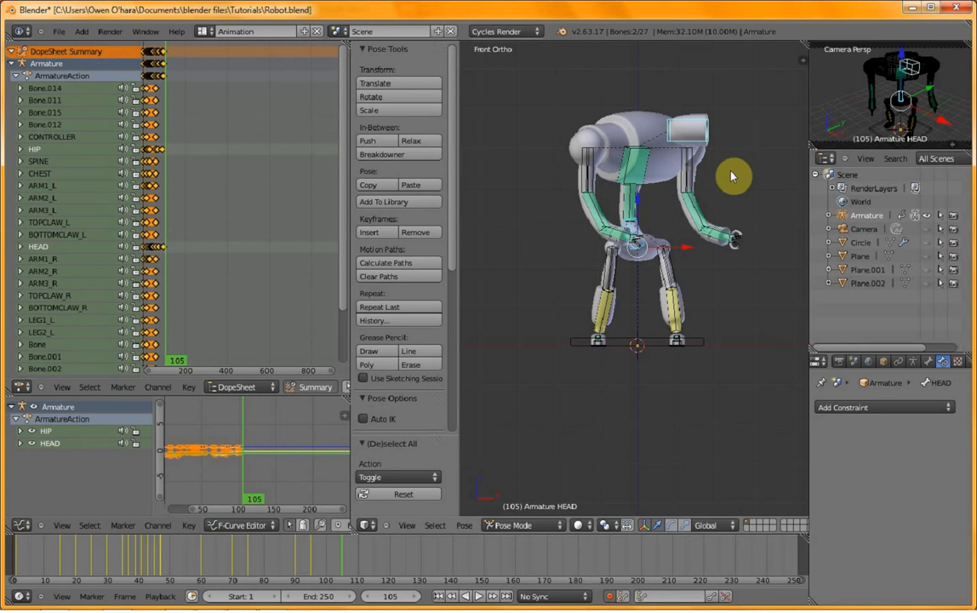
key("alt+g")
key("alt+r")
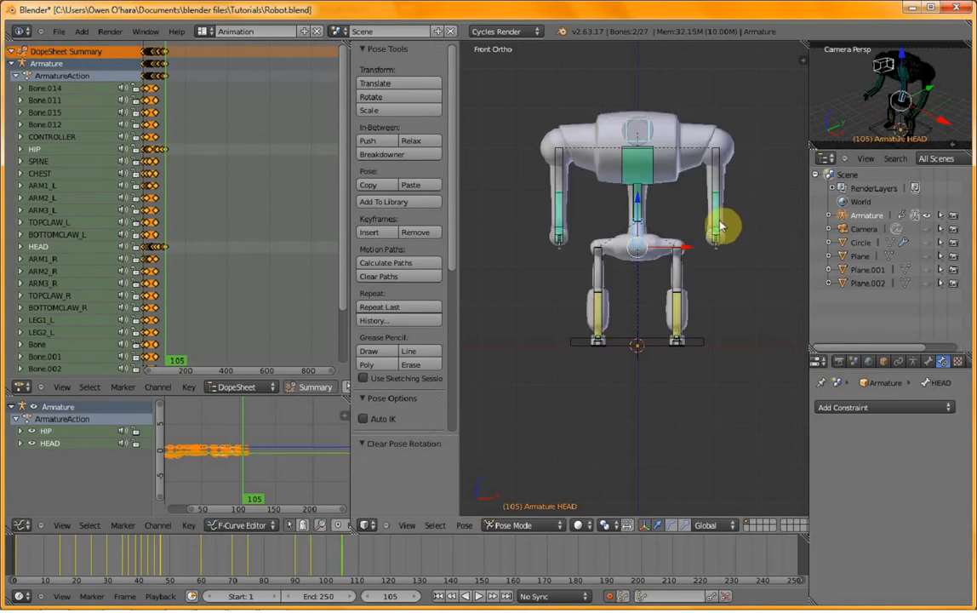
- At frame 110, insert a keyframe for the left arm bones ARM1_L, ARM2_L and ARM3_L in their present pose
middle_click_drag(715, 255, 558, 186)
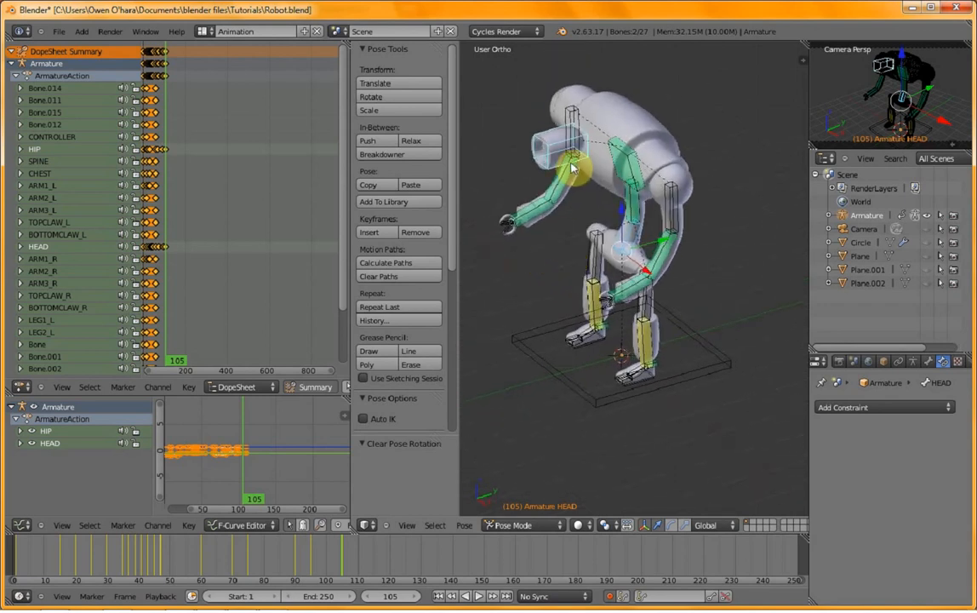
middle_click_drag(571, 277, 596, 253)
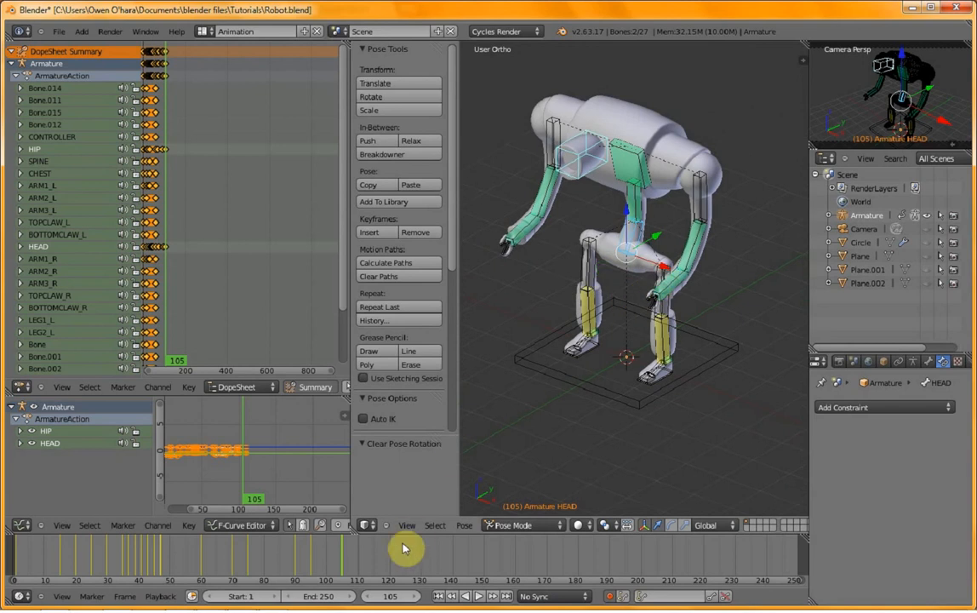
left_click(358, 576)
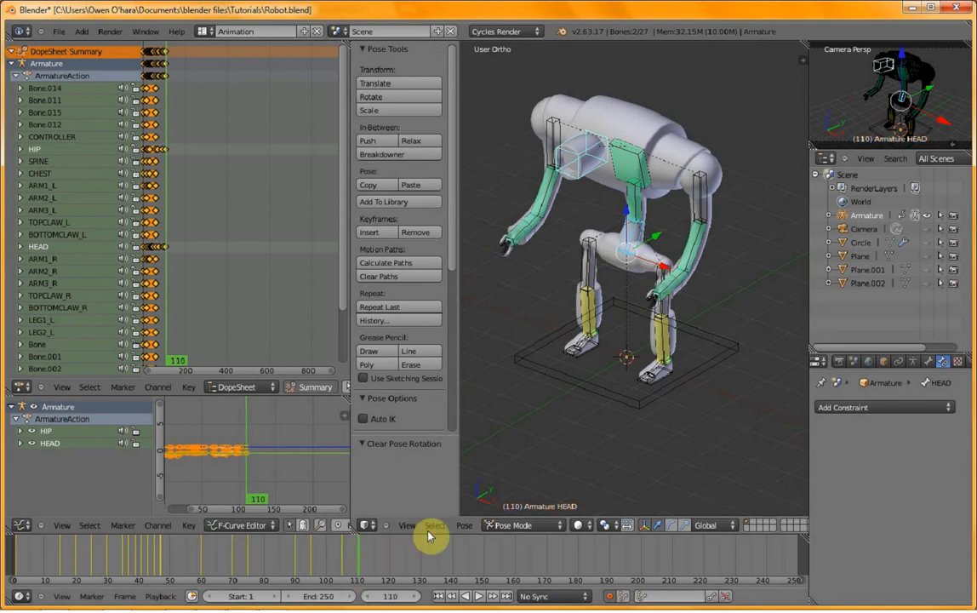
right_click(681, 286)
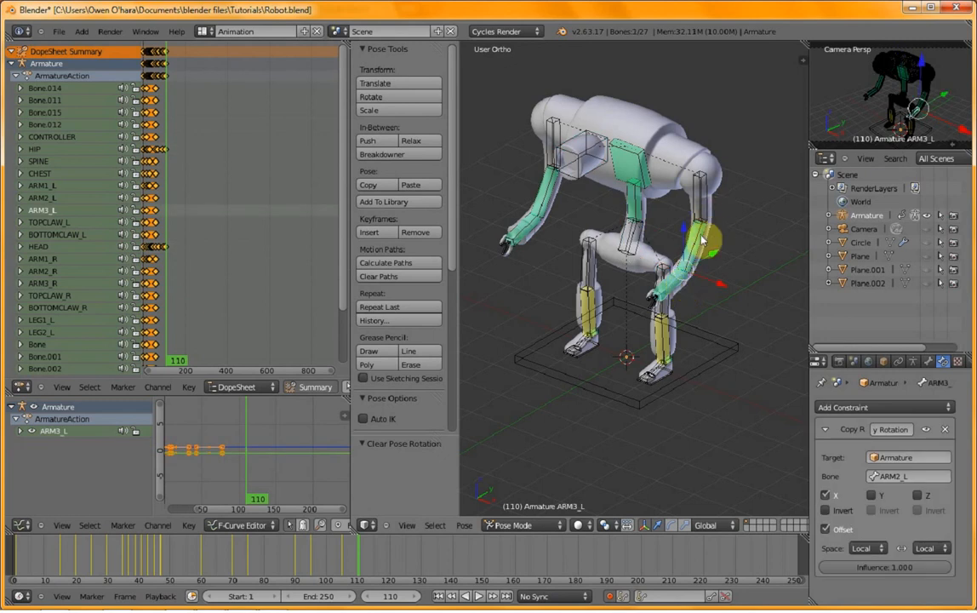
right_click(697, 241, "shift")
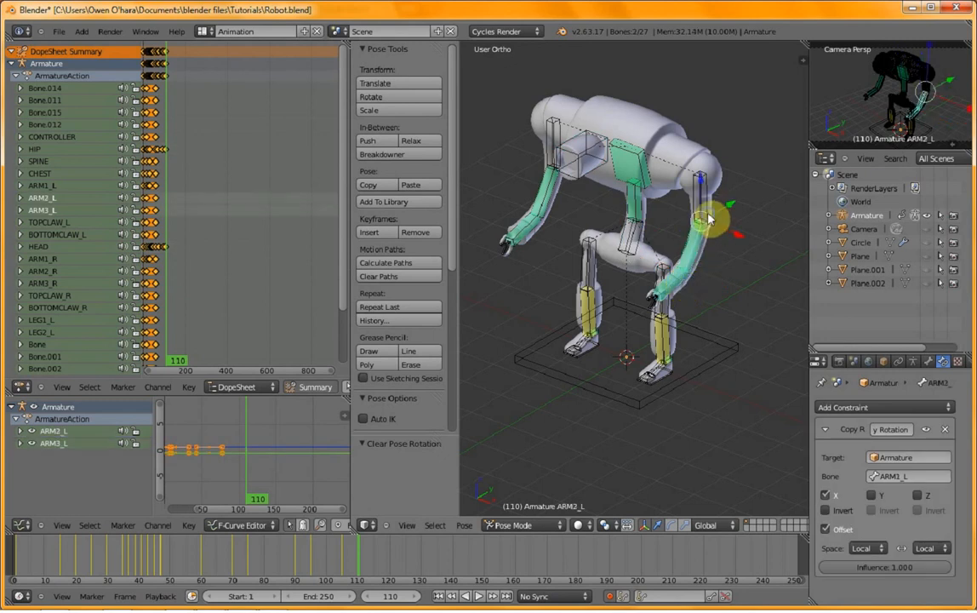
right_click(707, 215, "shift")
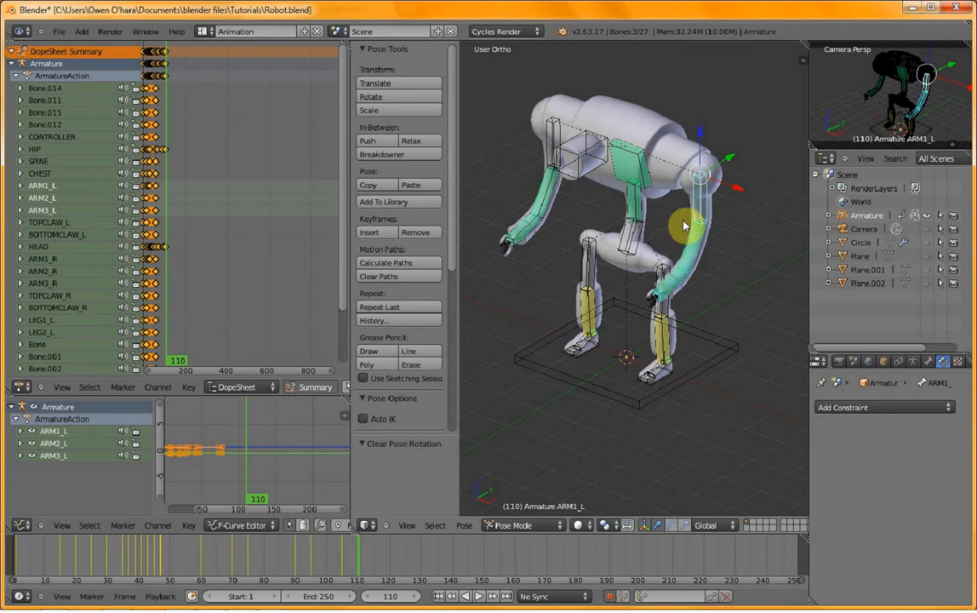
key("i")
left_click(685, 223)
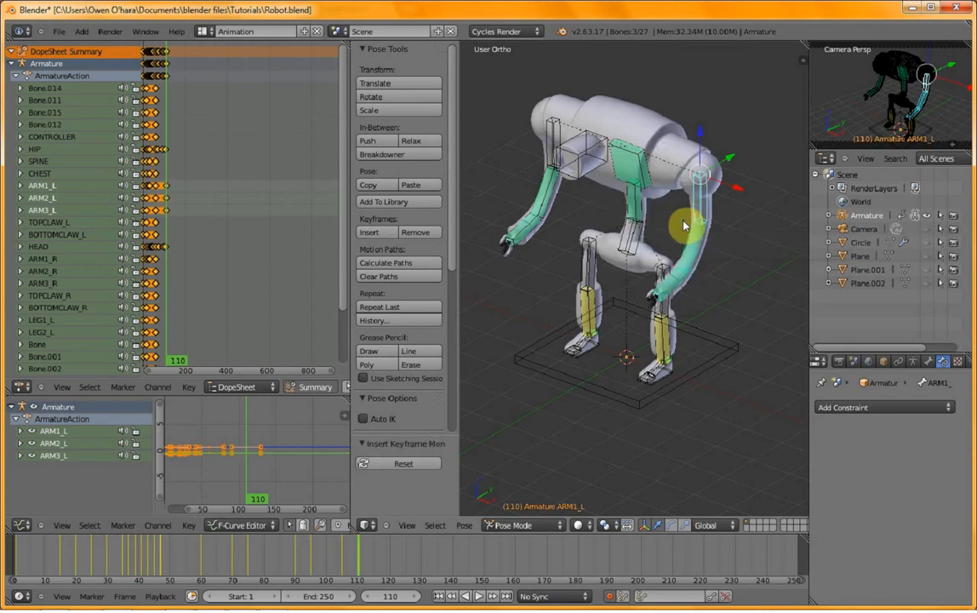
- At frame 118, rotate the ARM1_L bone about 74° in the right side view to raise the left arm forward
left_click(383, 570)
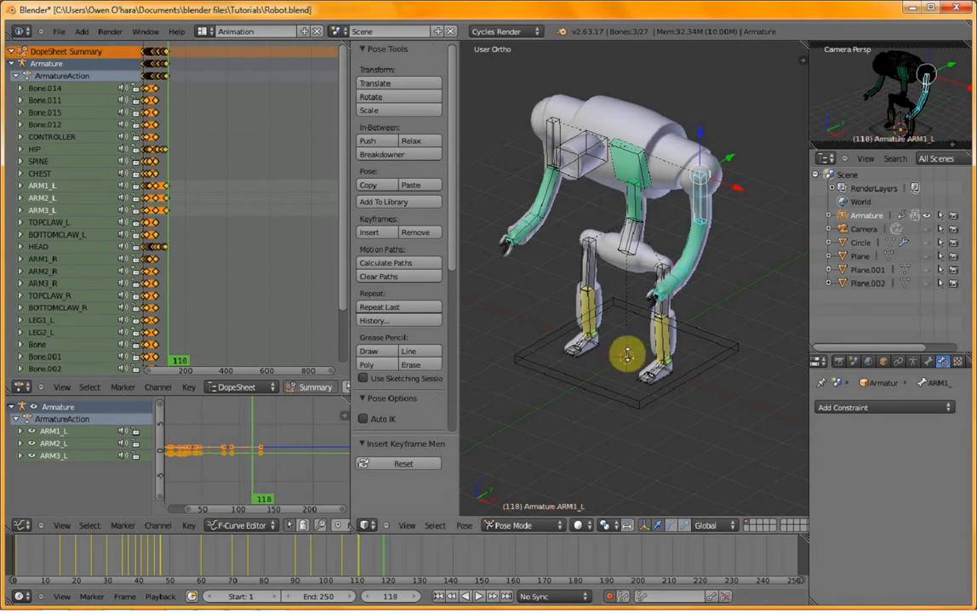
right_click(704, 220)
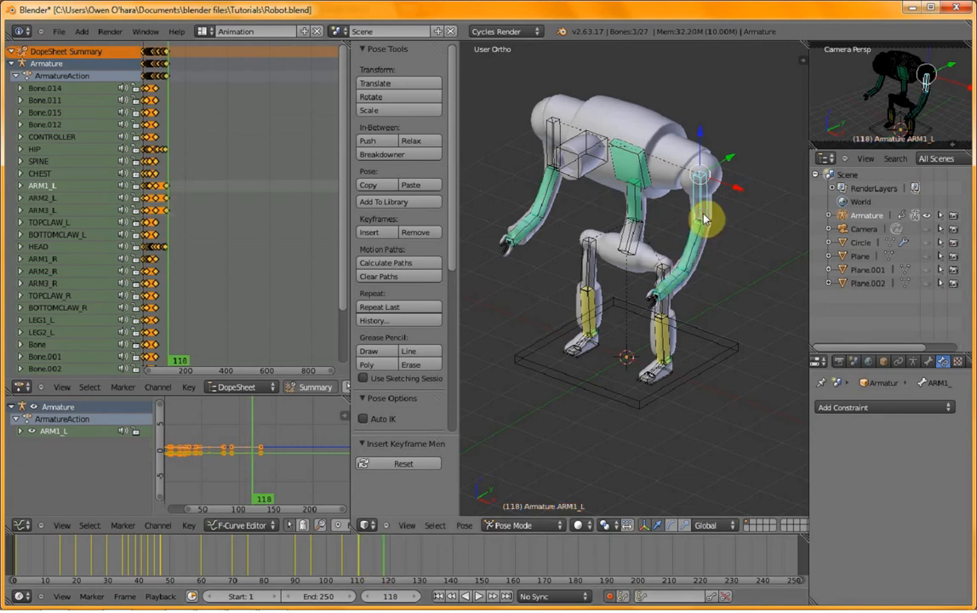
key("KP_3")
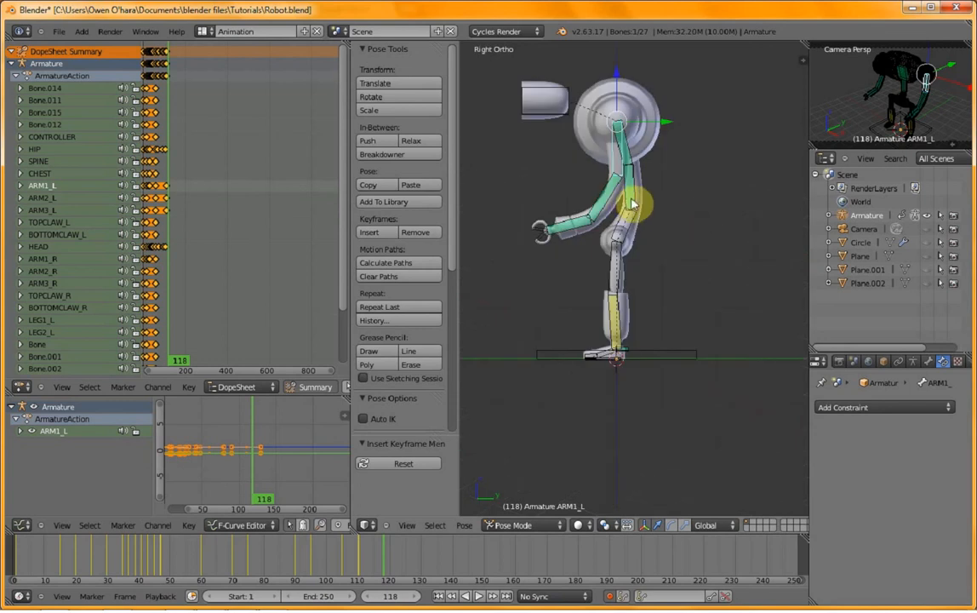
key("t")
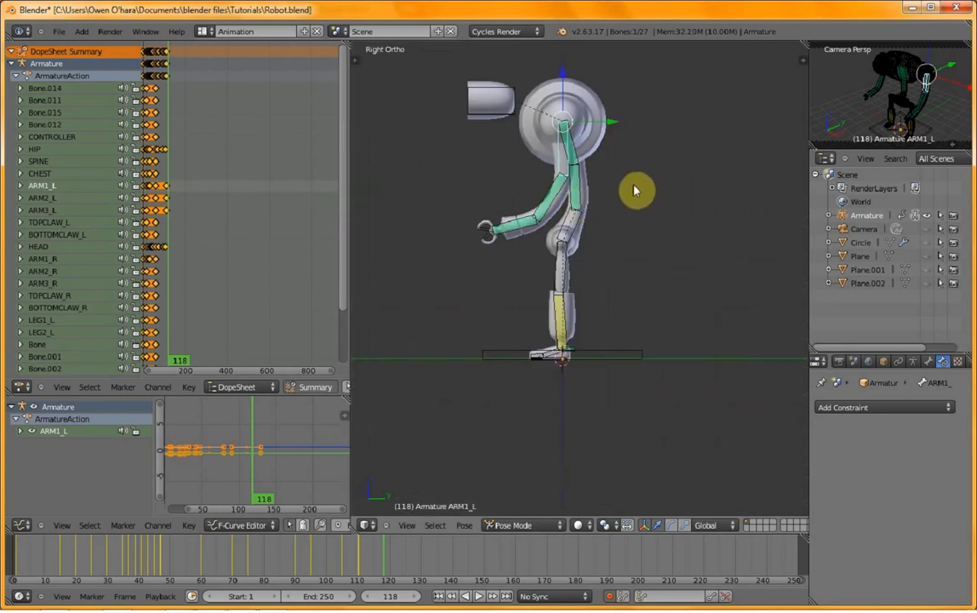
key("r")
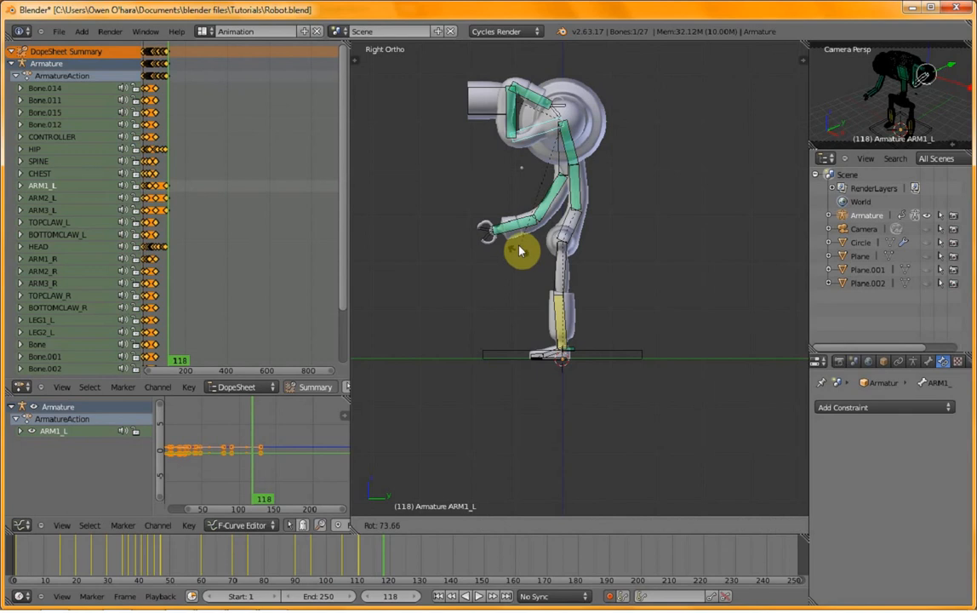
left_click(517, 119)
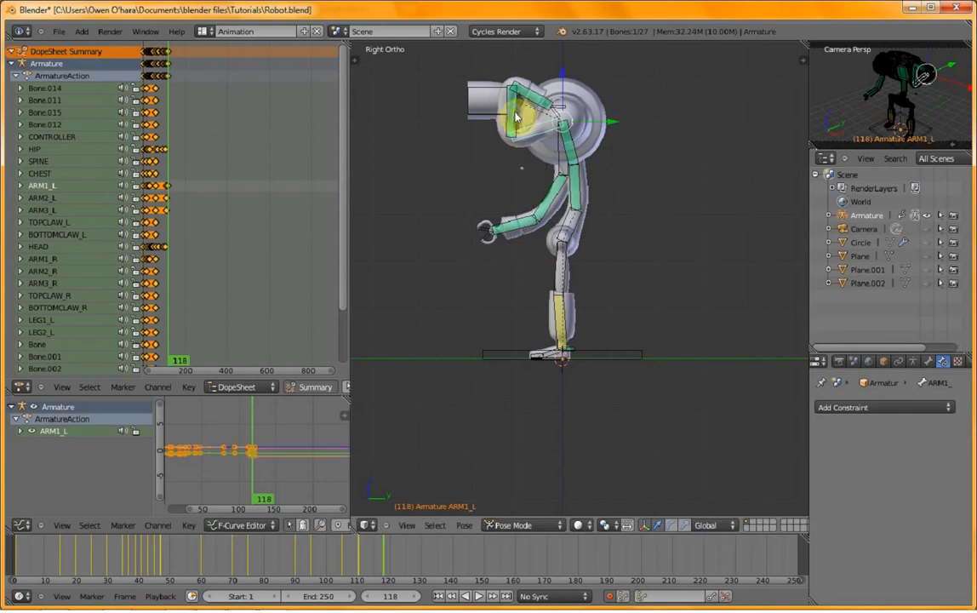
- Rotate ARM2_L and ARM3_L back in the side view, ARM3_L by about -18°, so the left forearm points straight up
right_click(515, 117)
key("r")
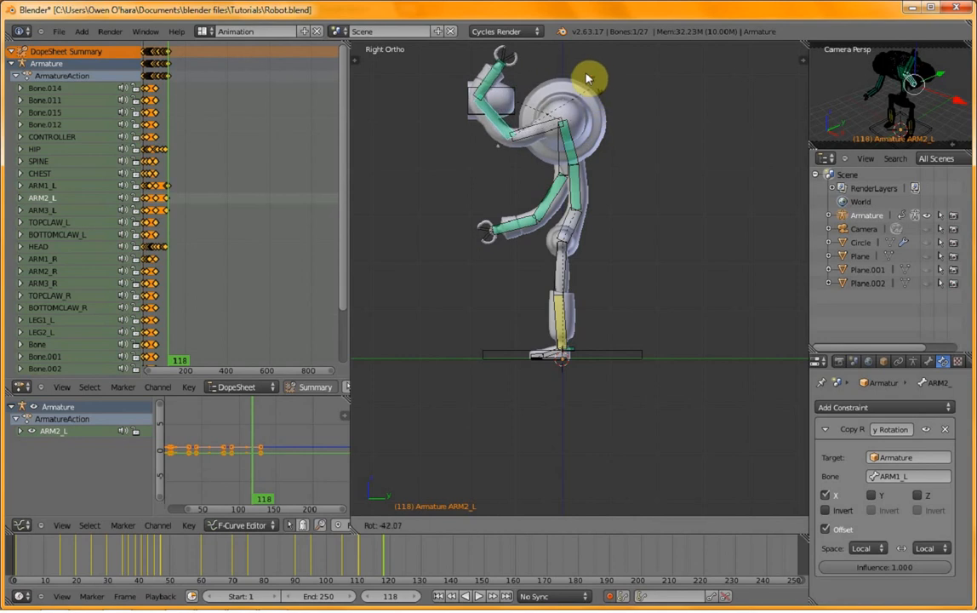
left_click(481, 79)
right_click(492, 96)
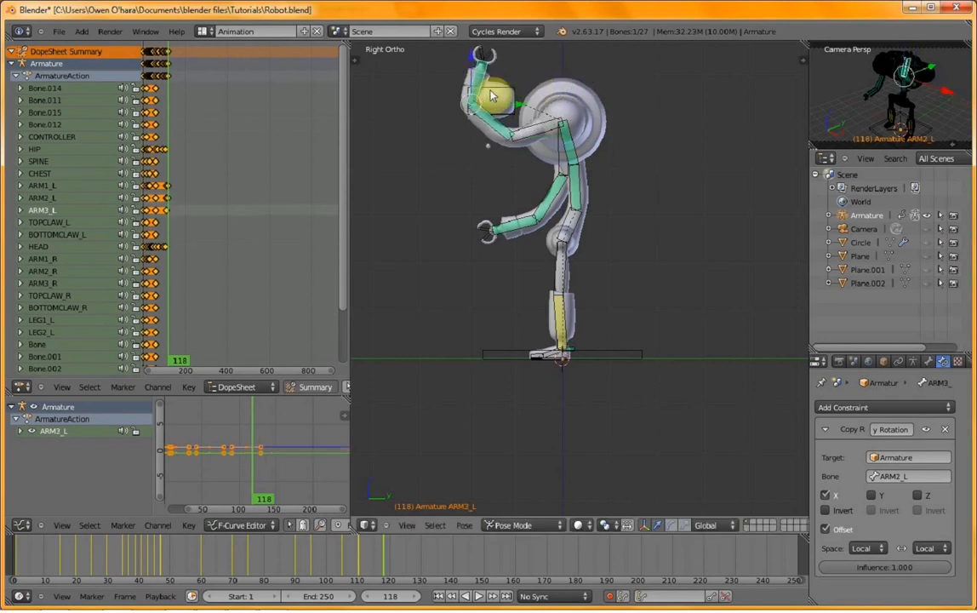
key("r")
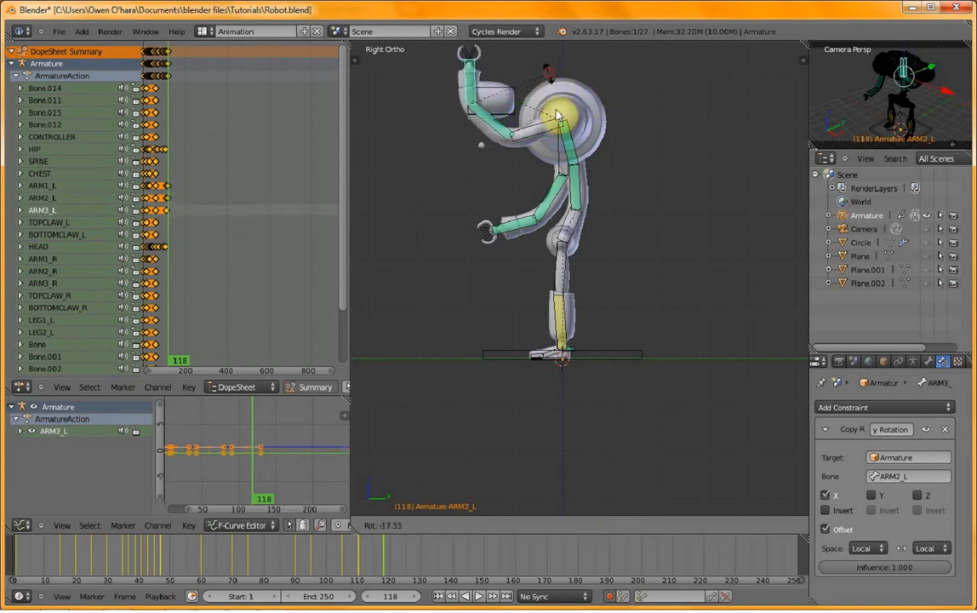
left_click(554, 134)
- Select the robot mesh with the stray sphere below the raised arm and switch it to Weight Paint mode
right_click(552, 136)
mouse_move(474, 244)
middle_mouse_down()
mouse_move(515, 264)
mouse_move(475, 254)
middle_mouse_up()
scroll(476, 251, "up", 5)
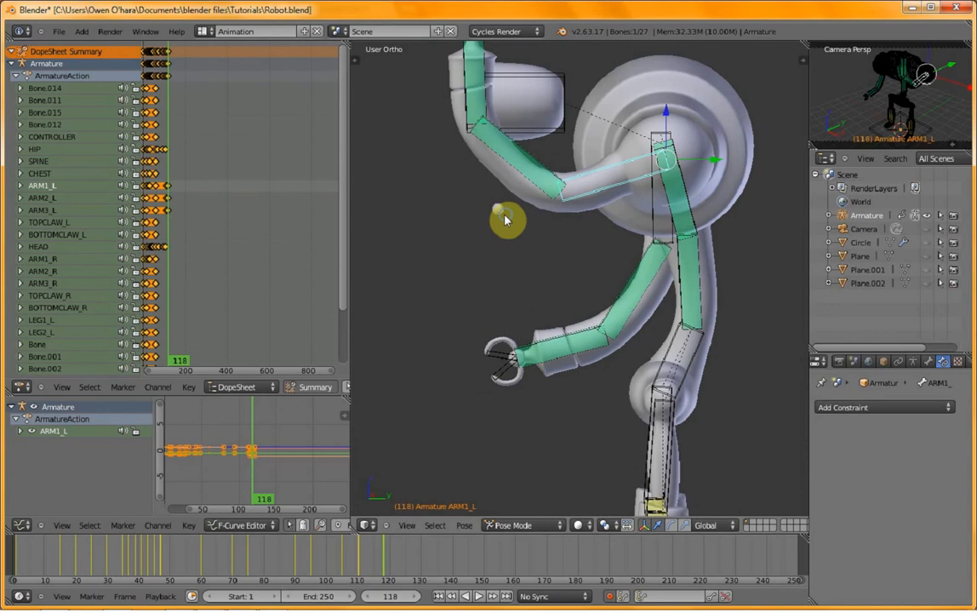
right_click(504, 217)
key("Tab")
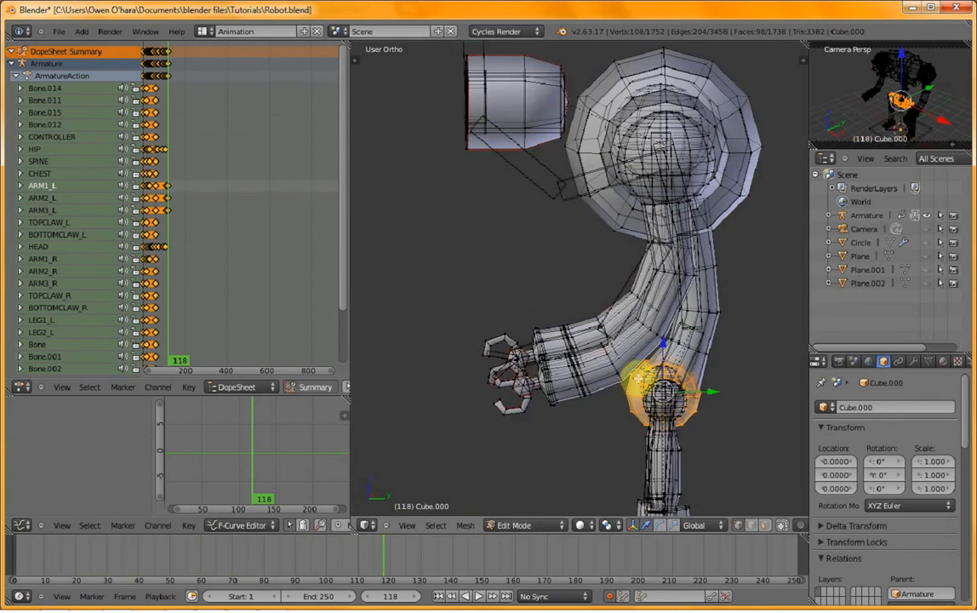
key("Tab")
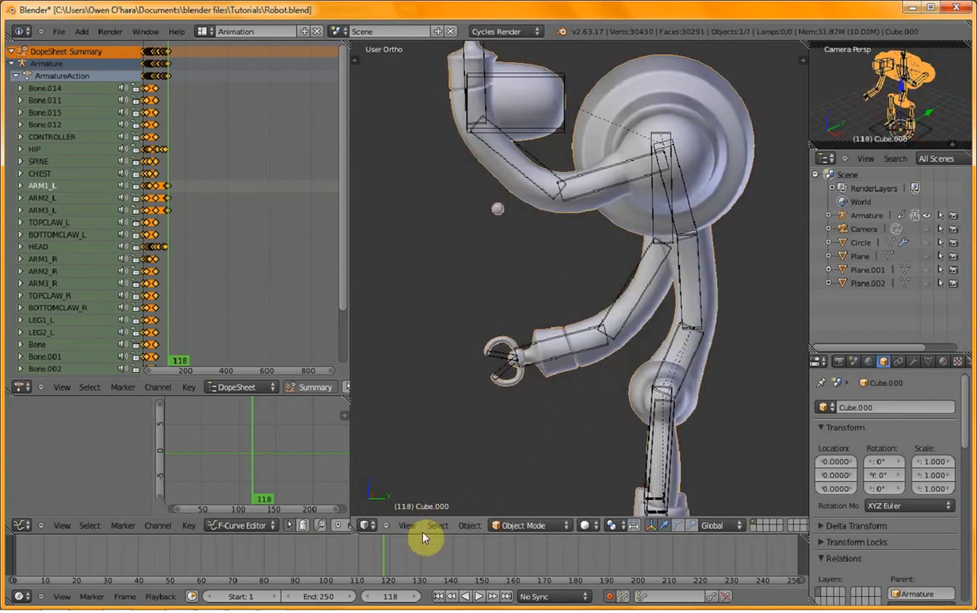
left_click(509, 524)
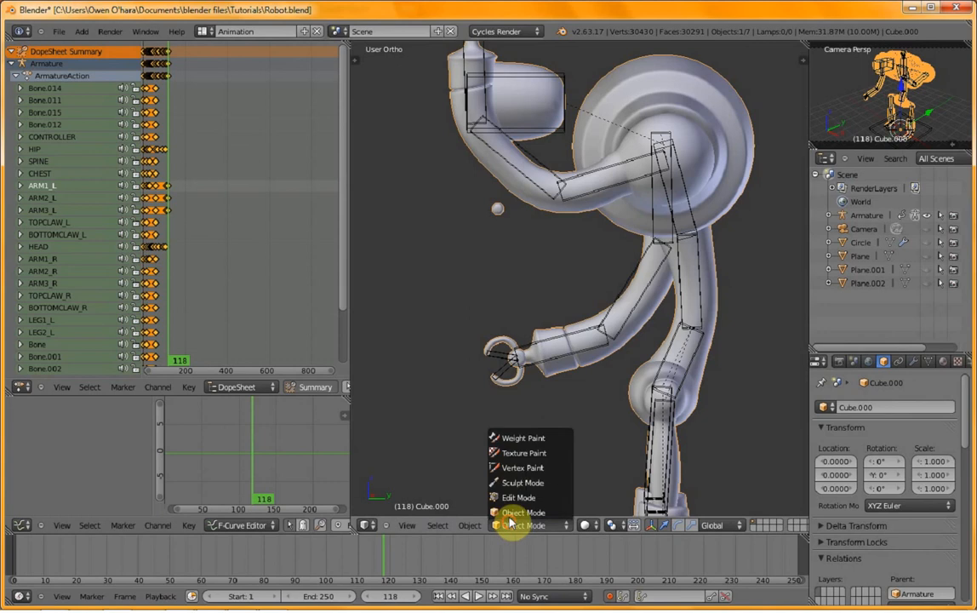
left_click(524, 439)
- Inspect the weights of the left and right arm bones, right claws and CHEST to find which bones influence the stray sphere
scroll(534, 374, "up", 2)
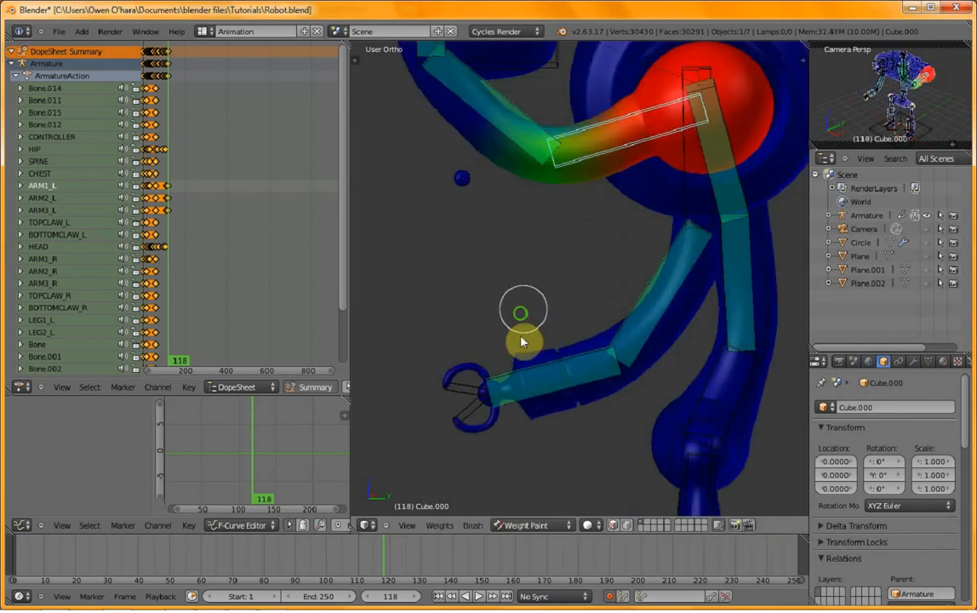
scroll(545, 317, "up", 2)
right_click(517, 240)
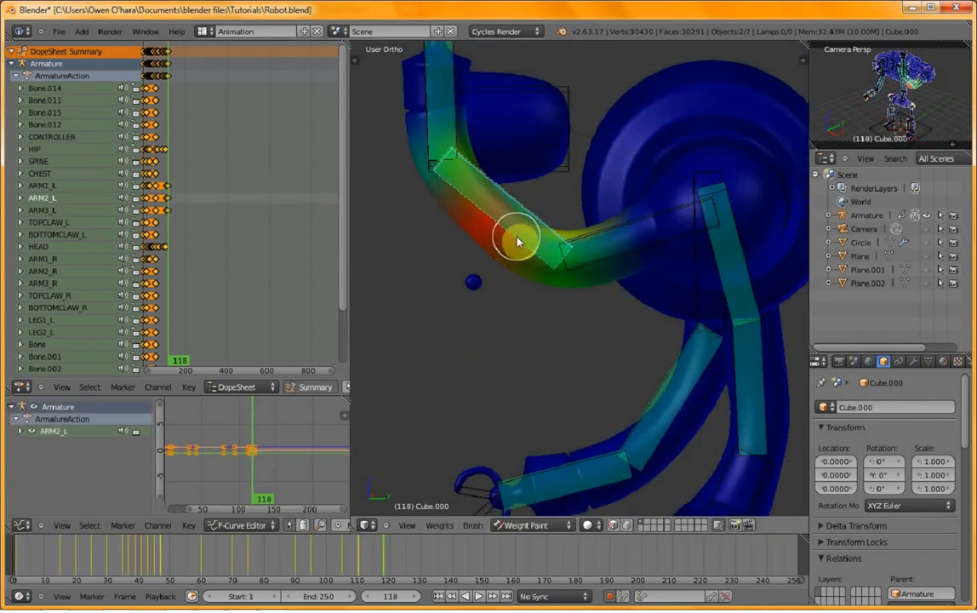
right_click(447, 148)
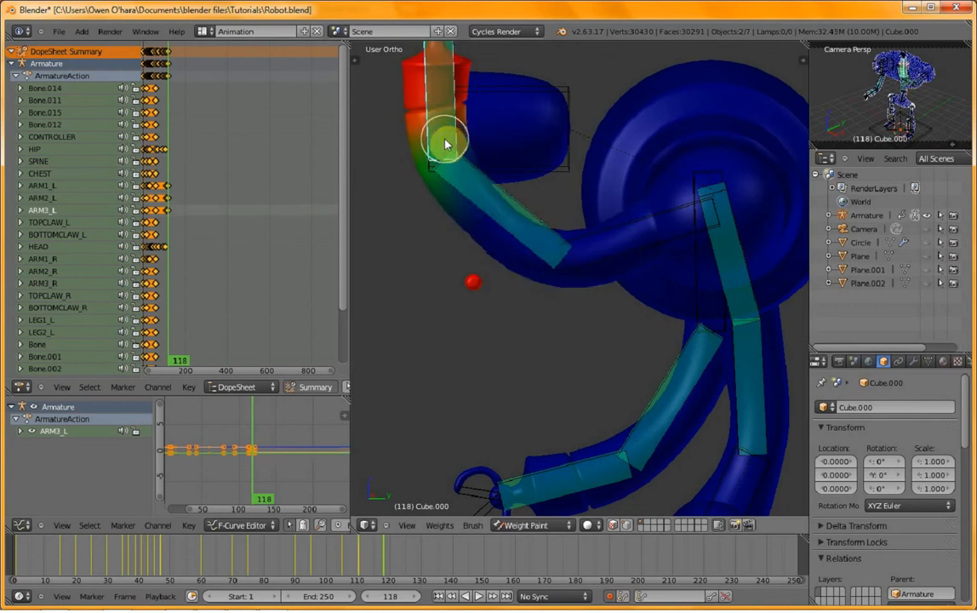
scroll(469, 223, "down", 3)
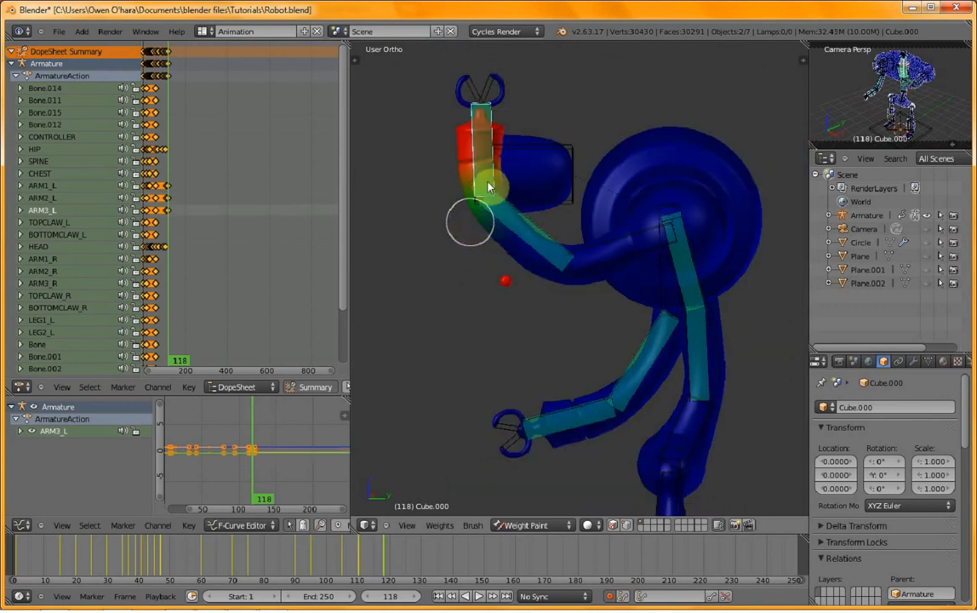
right_click(591, 406)
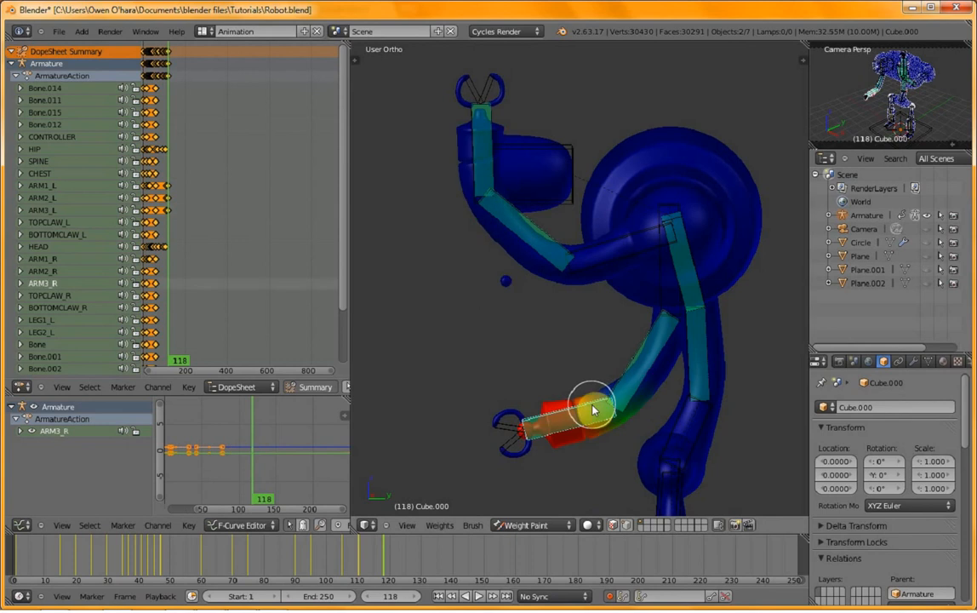
right_click(606, 383)
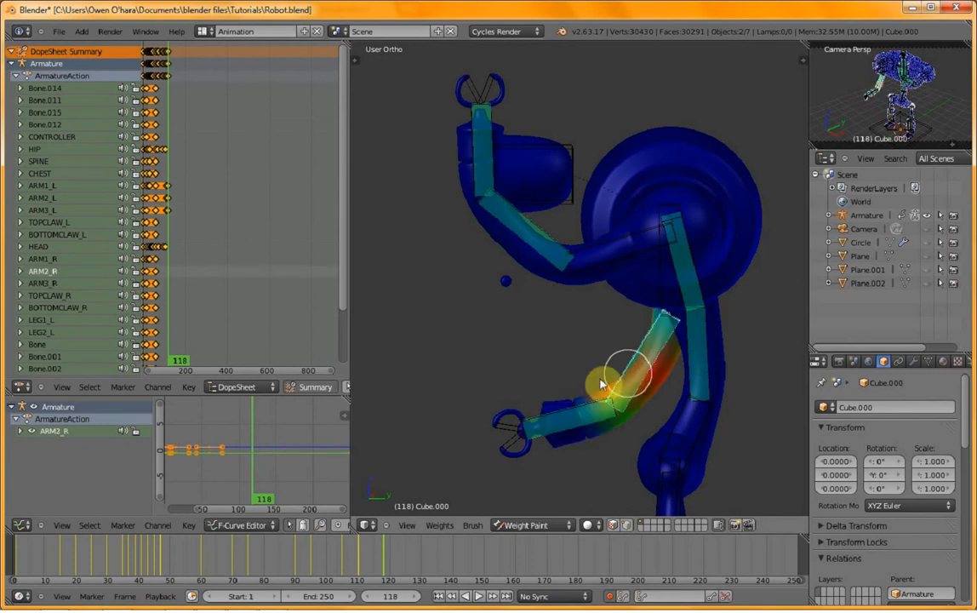
right_click(513, 432)
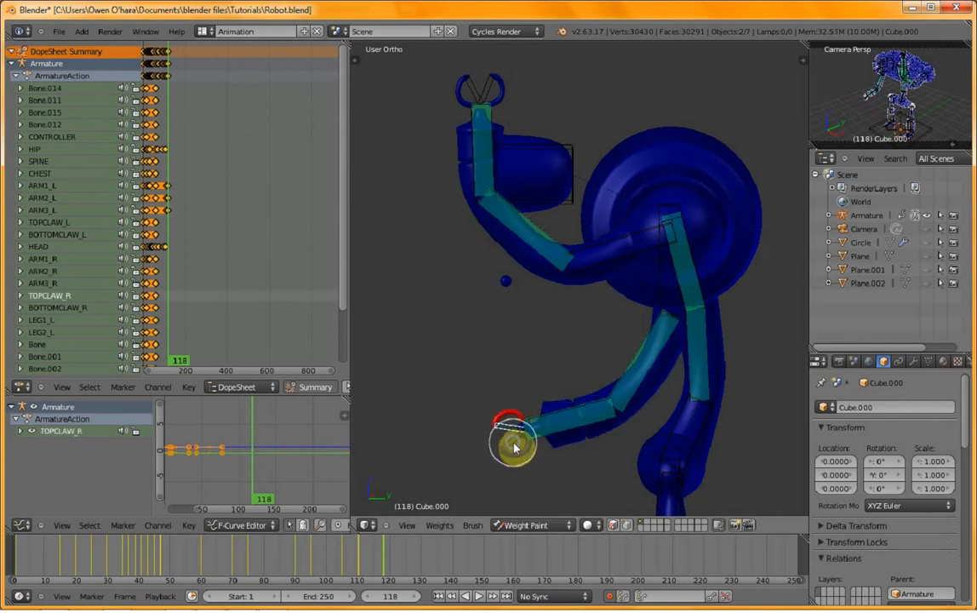
right_click(514, 446)
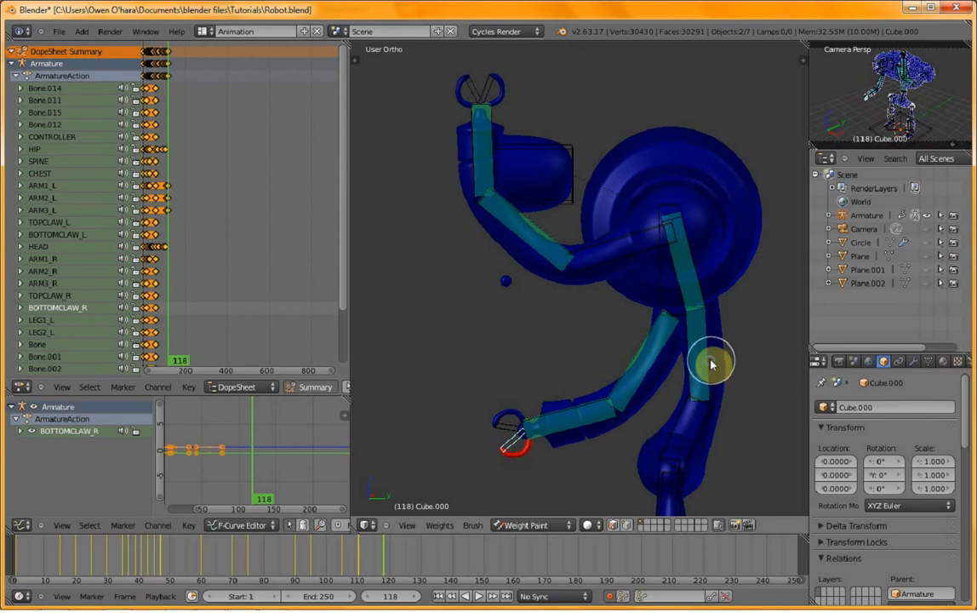
right_click(709, 353)
right_click(700, 269)
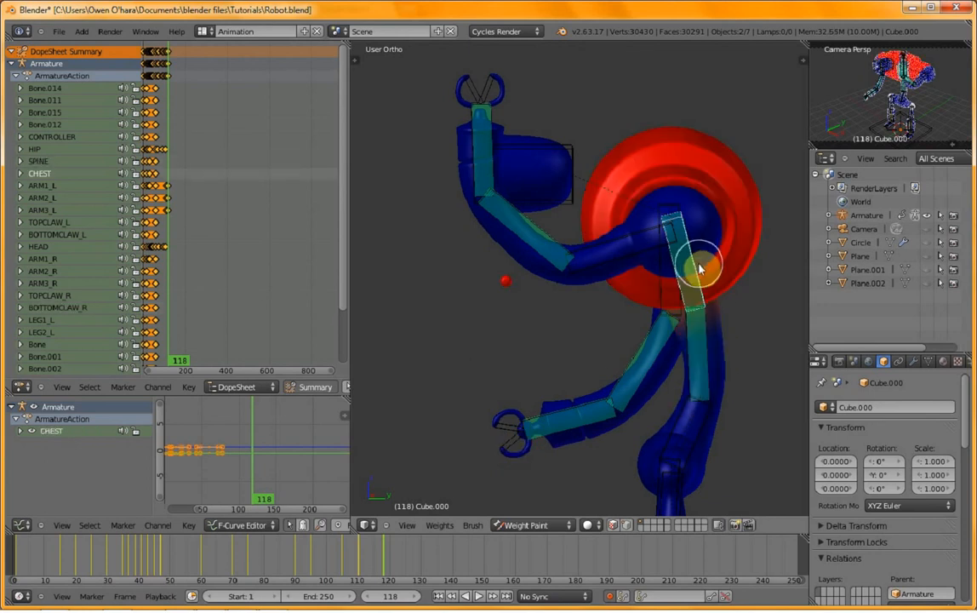
right_click(511, 284)
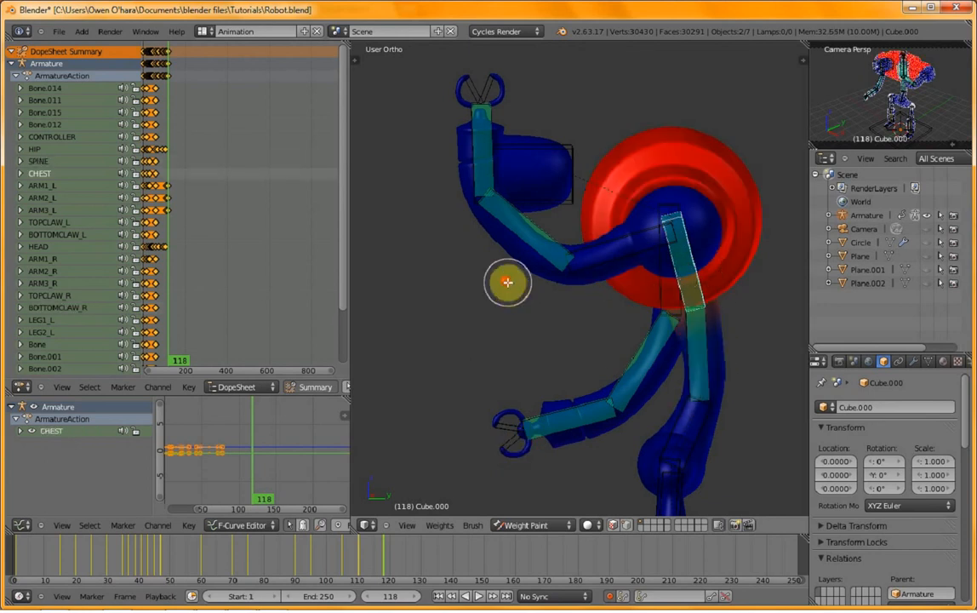
- In Edit Mode, select only the linked left arm and claw geometry and remove it from the CHEST vertex group, returning to Weight Paint
key("Tab")
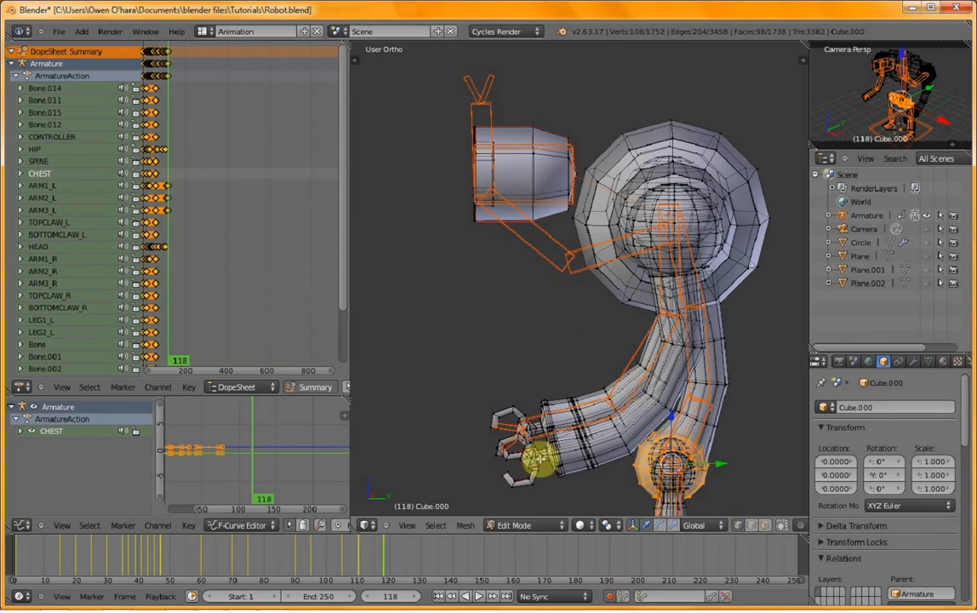
right_click(539, 461)
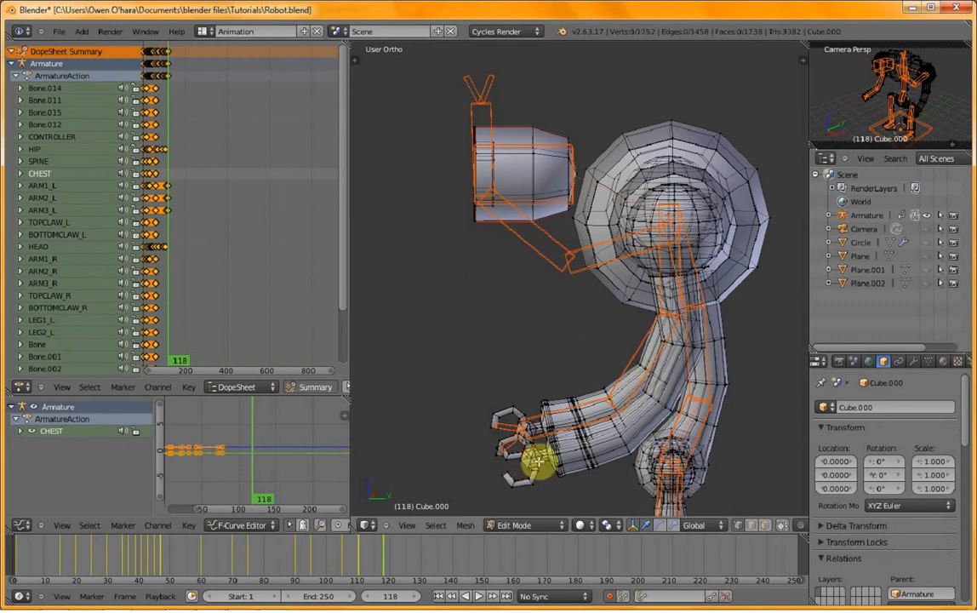
key("ctrl+l")
key("l")
key("l")
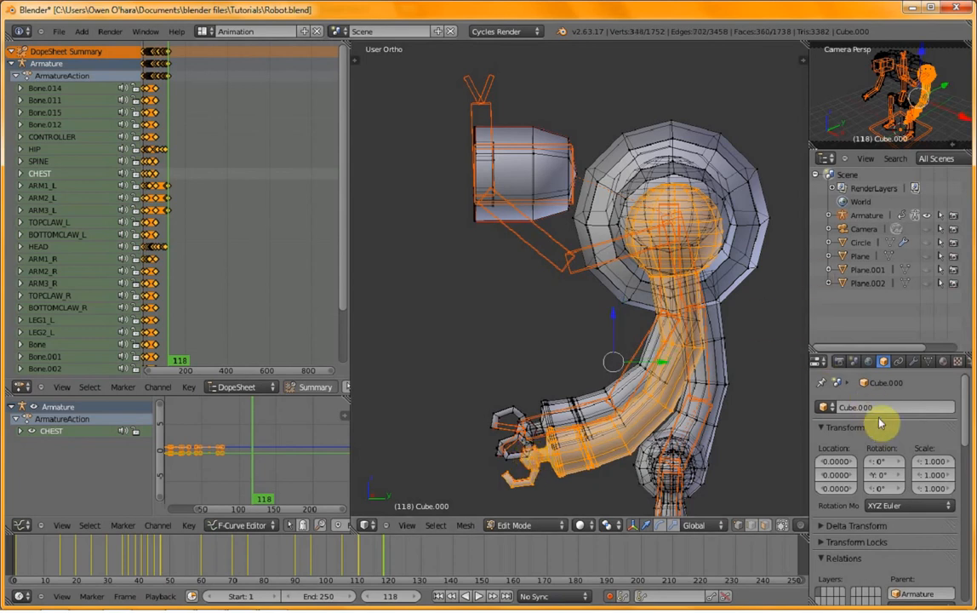
left_click(934, 363)
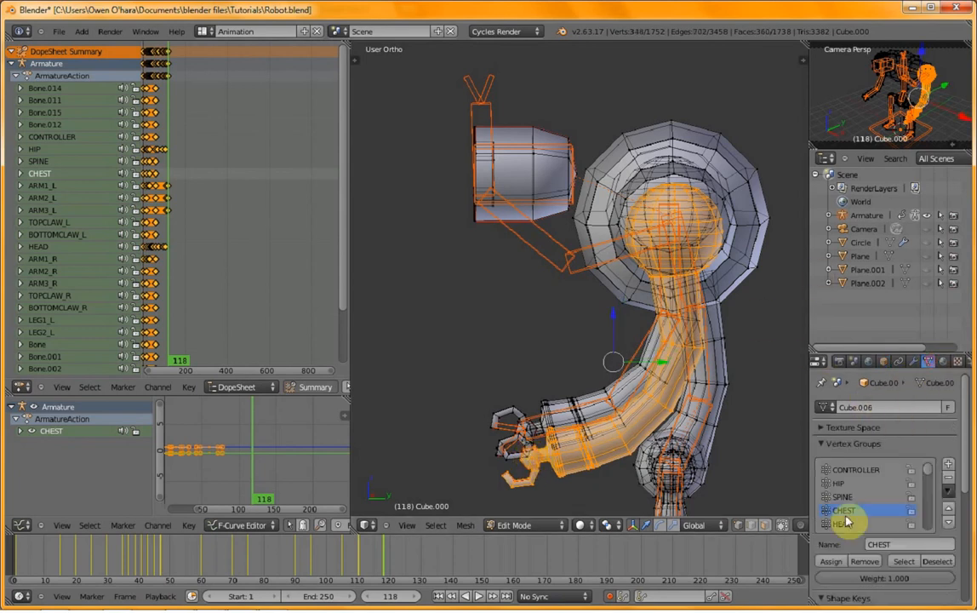
left_click(866, 561)
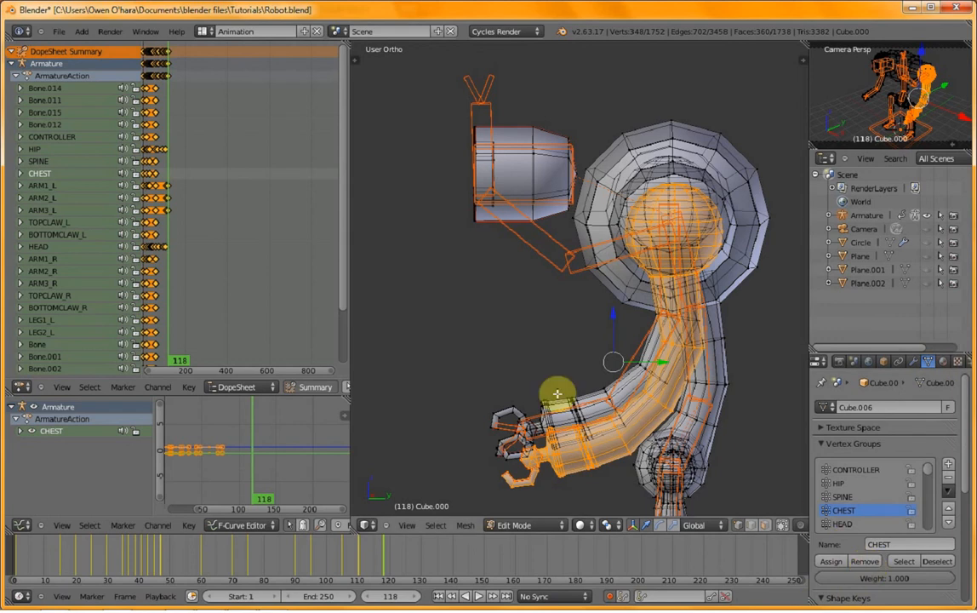
key("ctrl+Tab")
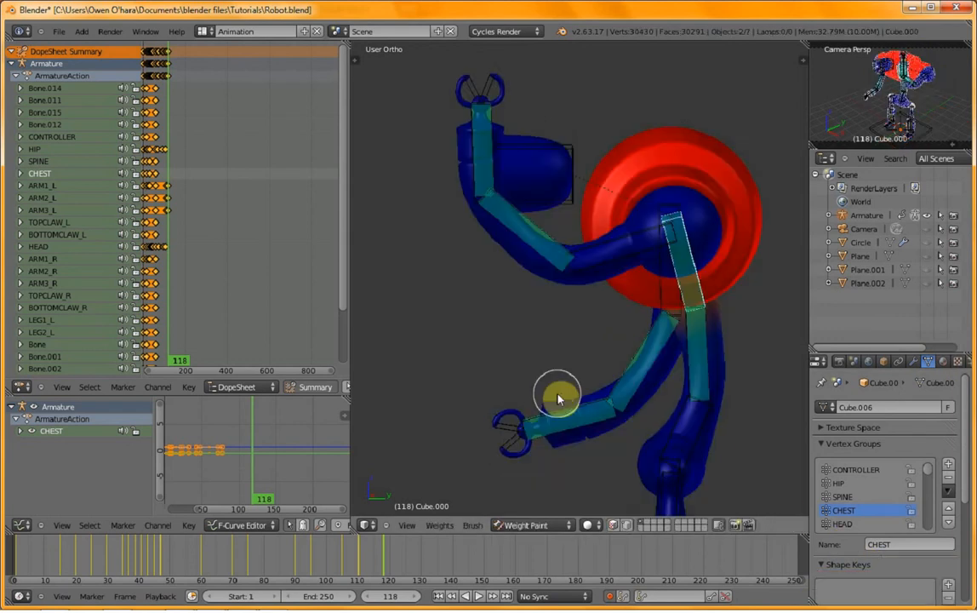
- Check the ARM3_L bone's weights on the raised left forearm and the area where the stray sphere was
key("KP_5")
key("KP_5")
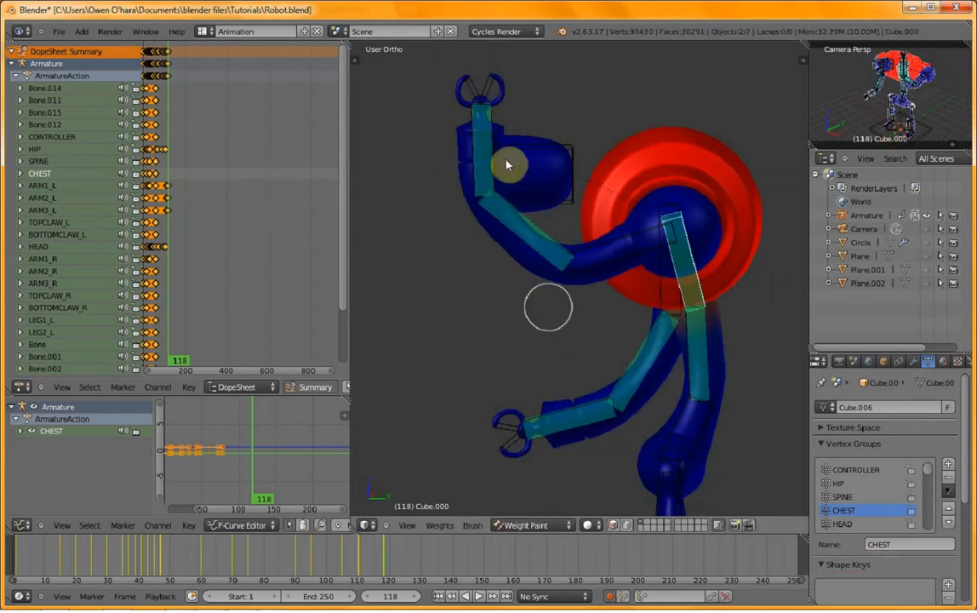
middle_click_drag(497, 174, 521, 198, "shift")
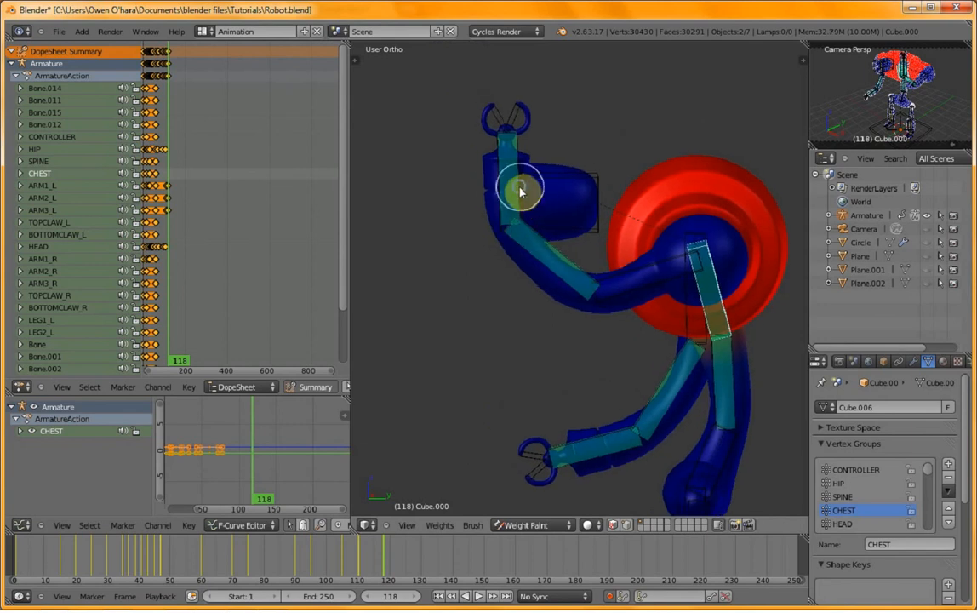
right_click(520, 192)
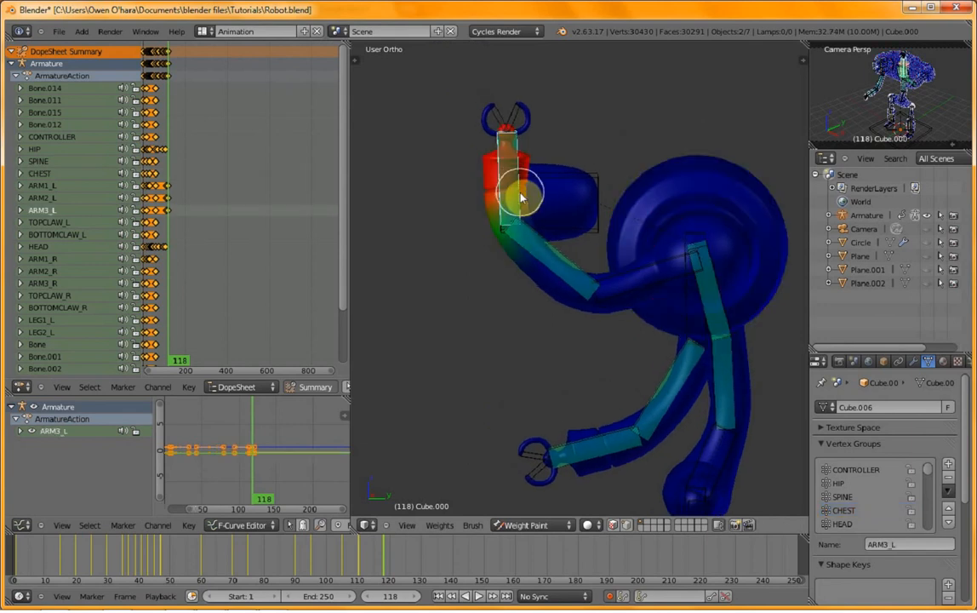
- Try rotating the ARM1_L bone about -77° in the front view at frame 118 to swing the left arm inward
mouse_move(602, 318)
middle_mouse_down()
mouse_move(678, 364)
mouse_move(692, 360)
middle_mouse_up()
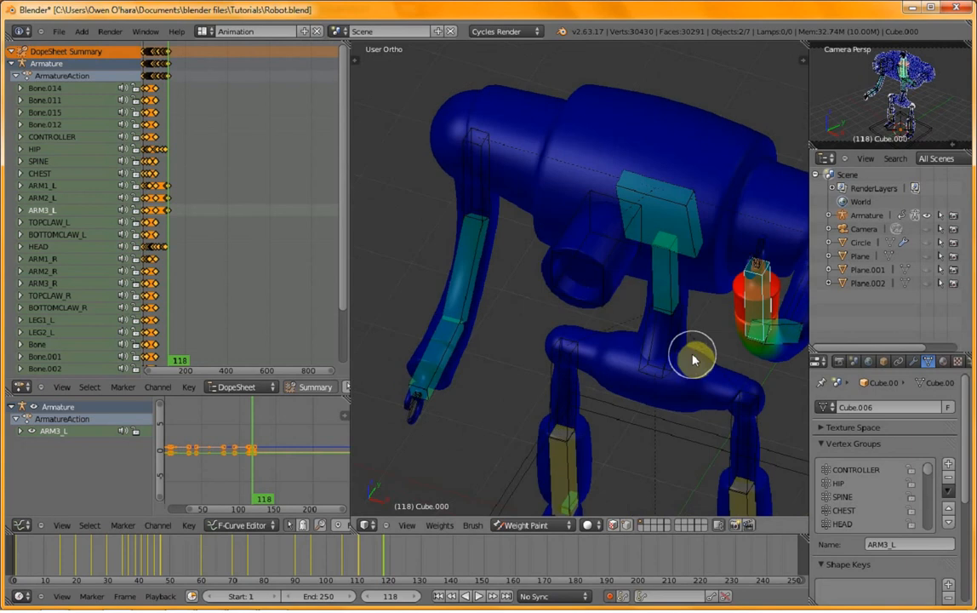
middle_click_drag(641, 331, 635, 283)
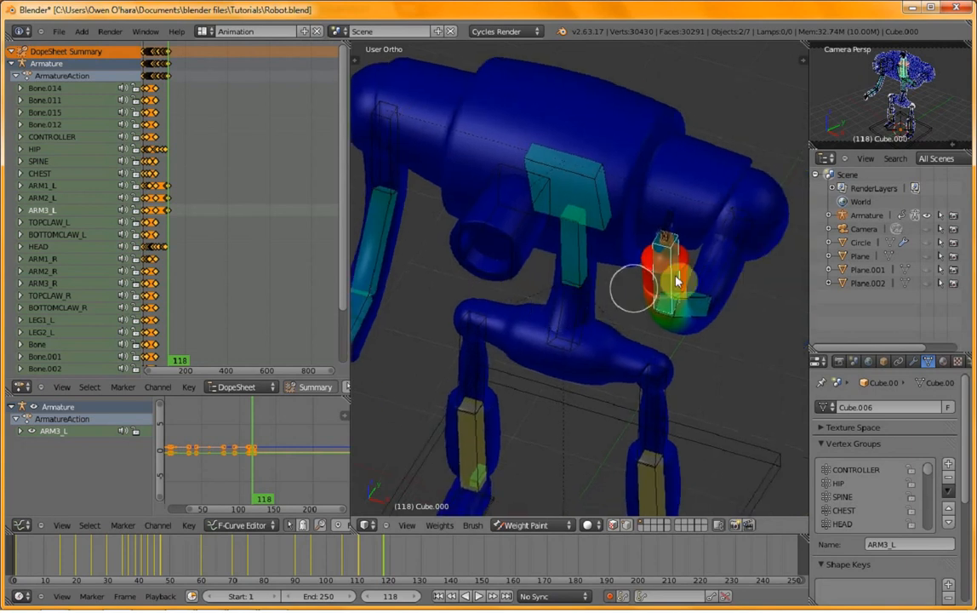
right_click(730, 268)
key("KP_1")
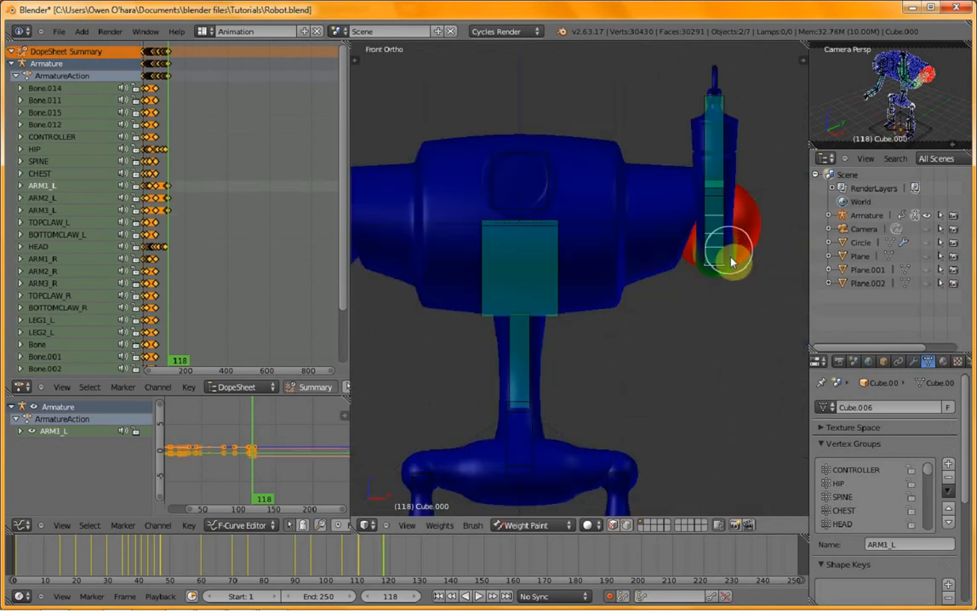
key("r")
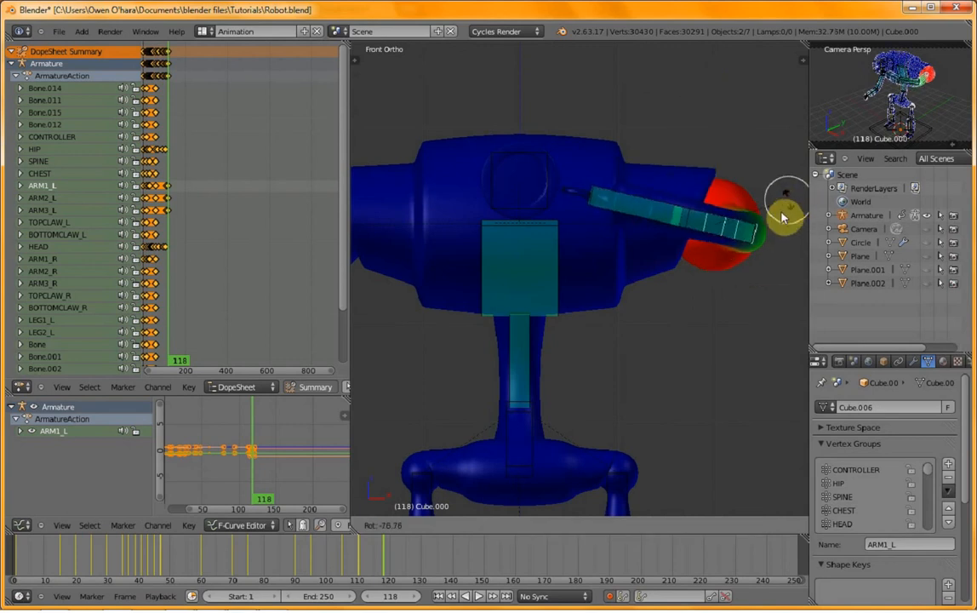
left_click(780, 219)
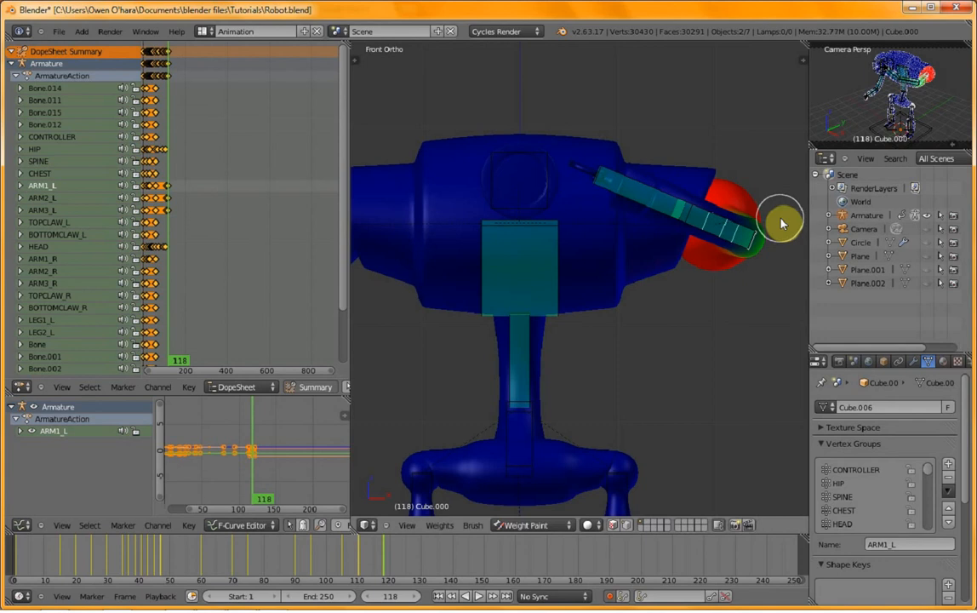
key("r")
left_click(784, 210)
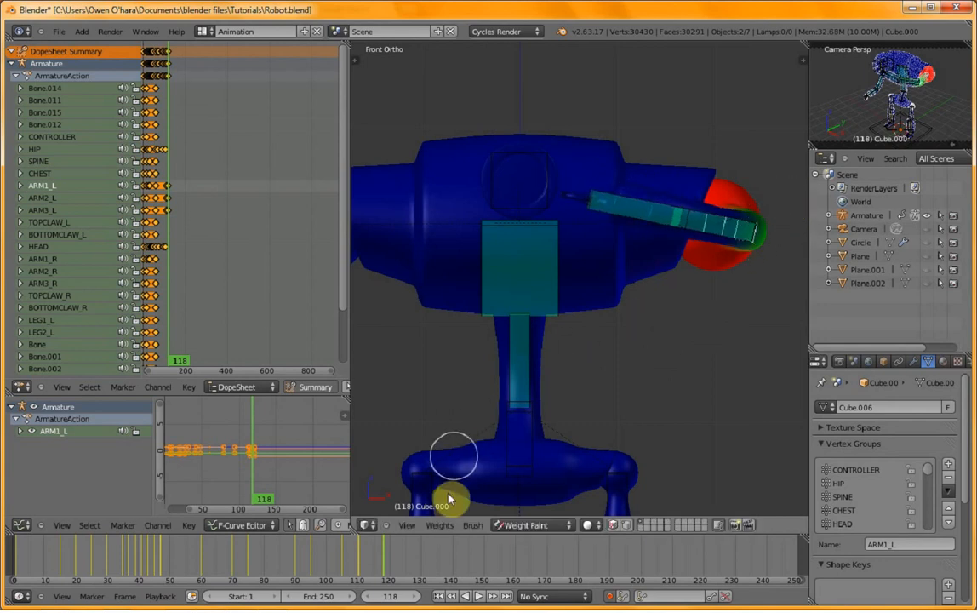
- Try rotating the ARM1_L bone inward in the front view at frame 122 instead
left_click(399, 565)
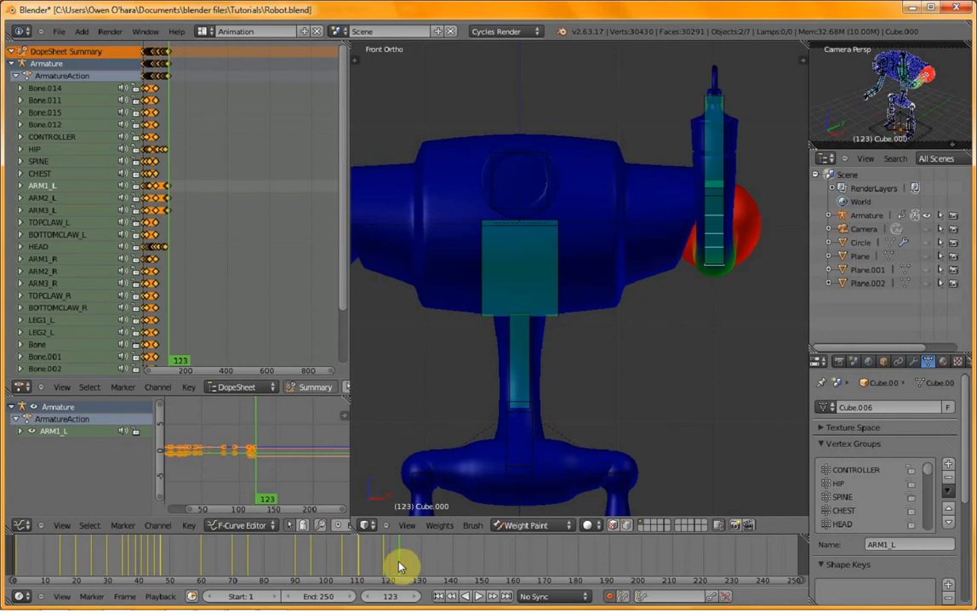
left_click(385, 565)
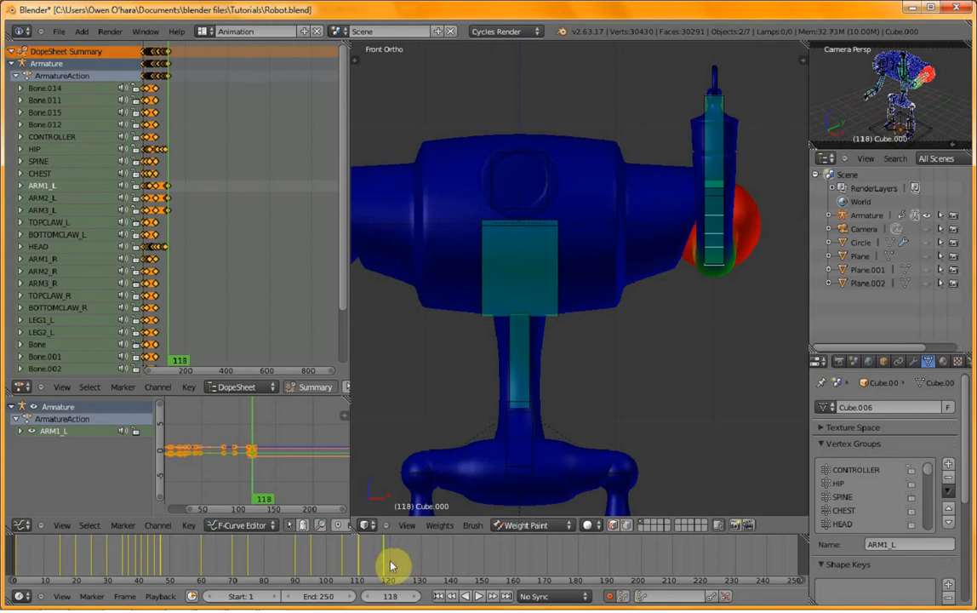
left_click(396, 565)
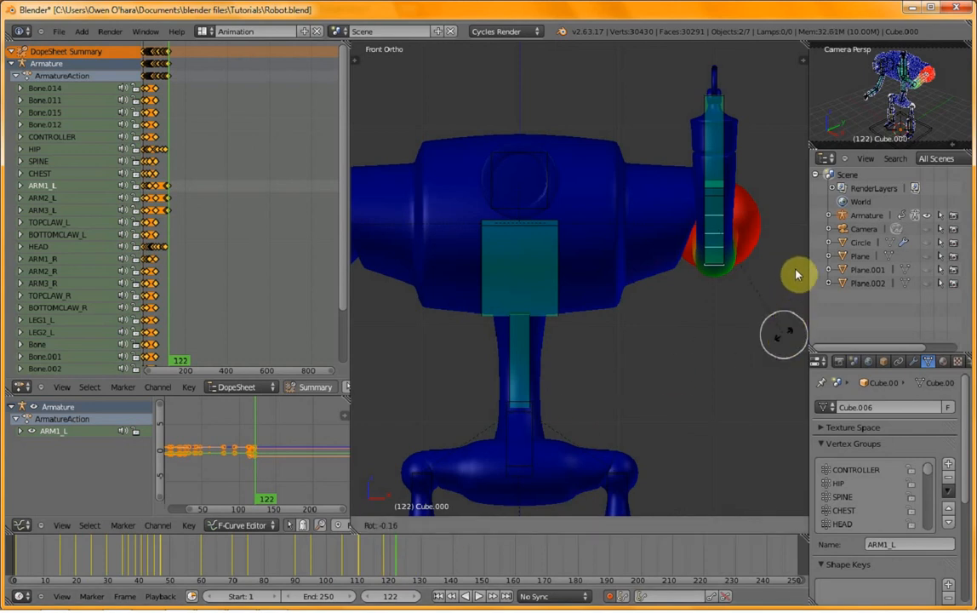
key("r")
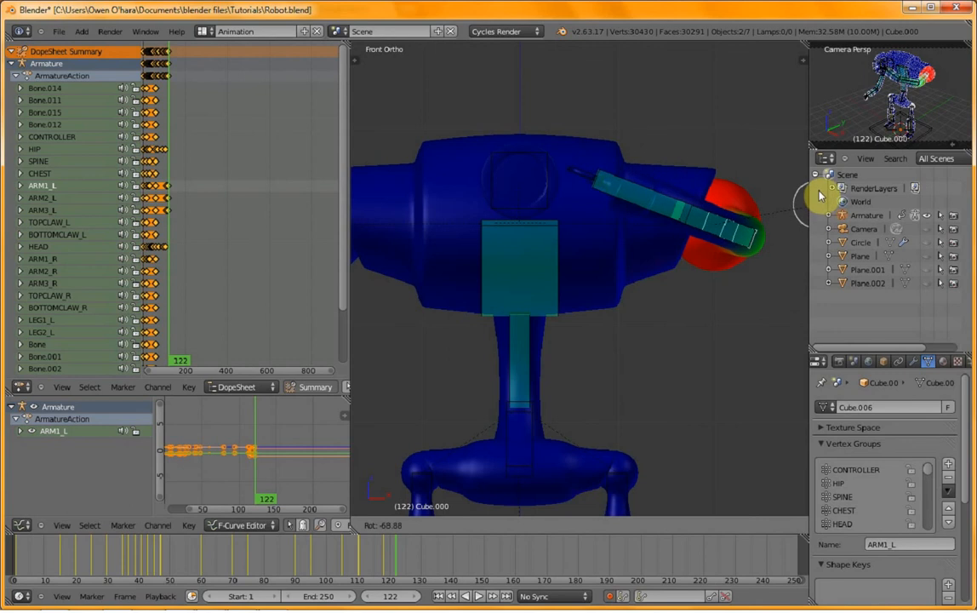
left_click(819, 199)
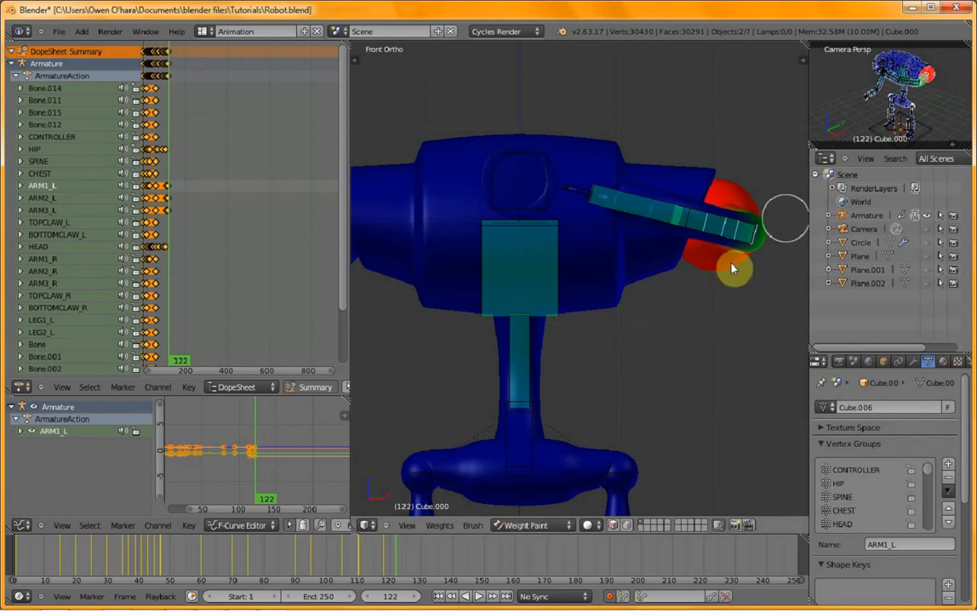
- Return to frame 118 and rotate the ARM1_L bone about -68° in the front view to swing the left arm across the body
left_click(408, 572)
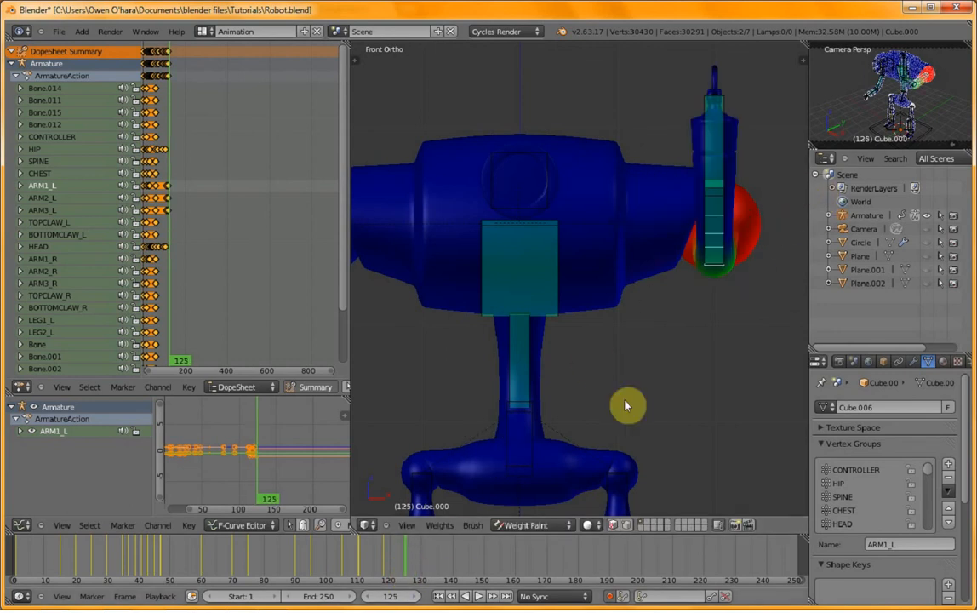
left_click(384, 567)
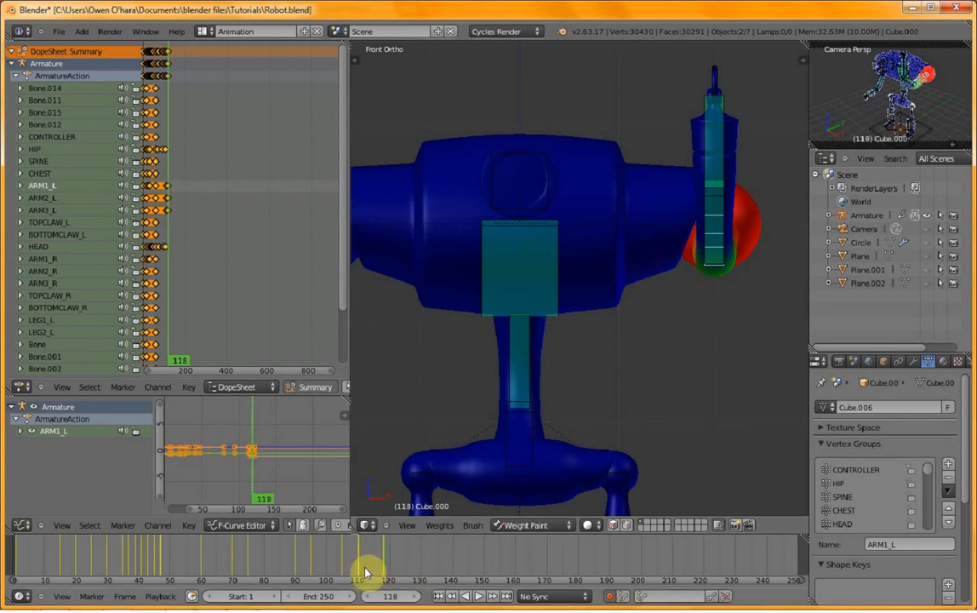
left_click(362, 563)
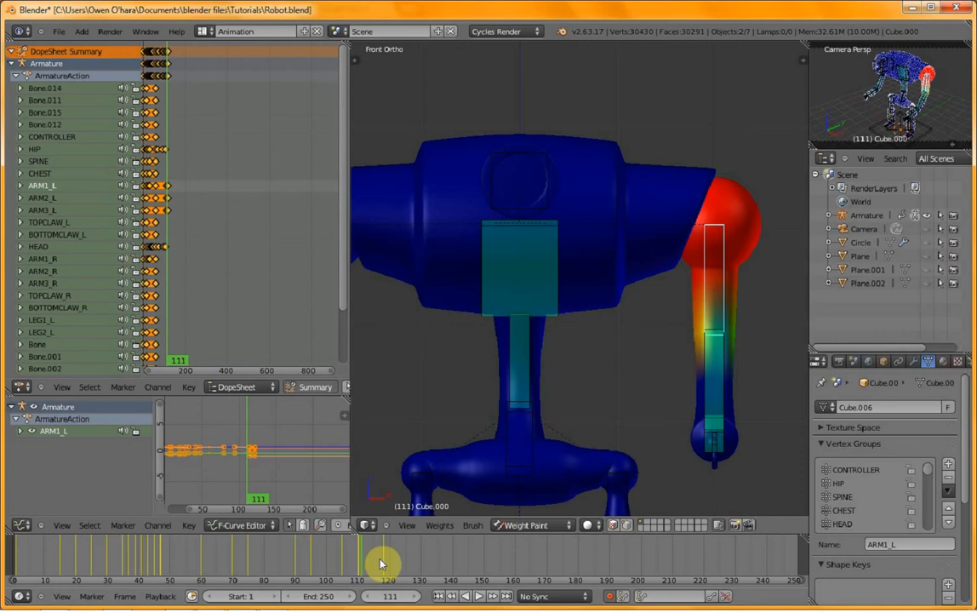
left_click(385, 563)
key("r")
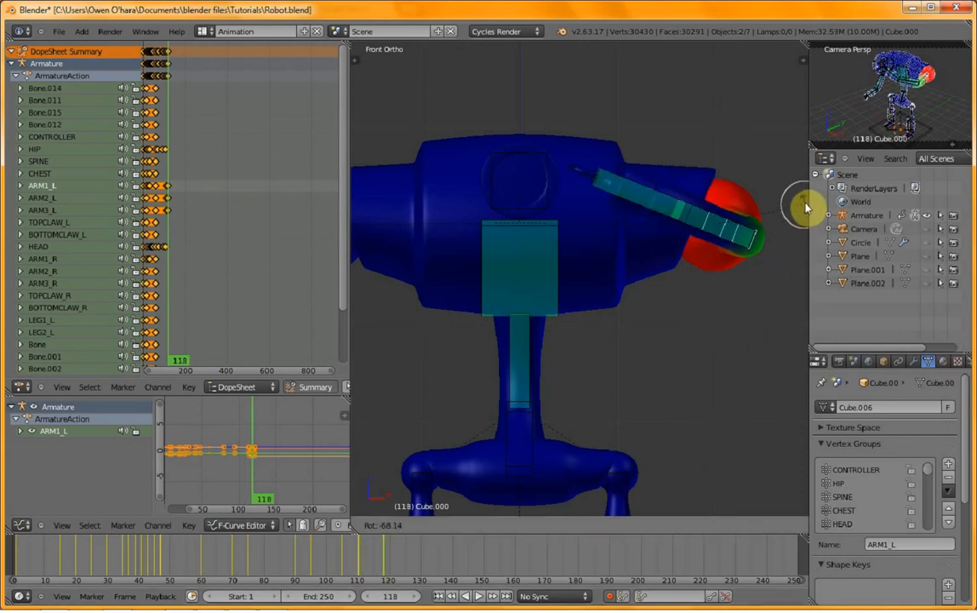
left_click(805, 207)
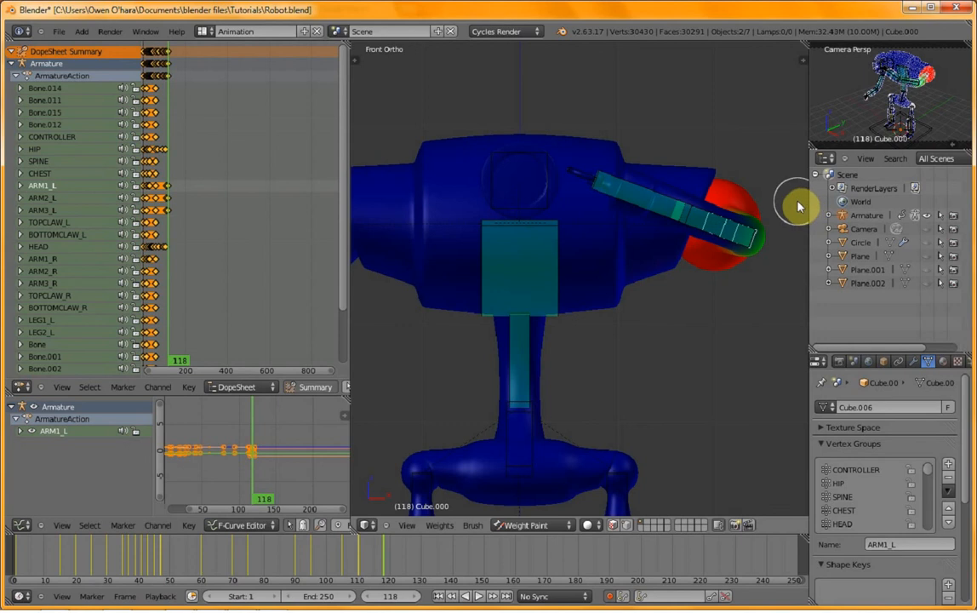
- Switch the robot mesh from weight painting to Object Mode and insert a keyframe for the ARM1_L bone at frame 118
key("i")
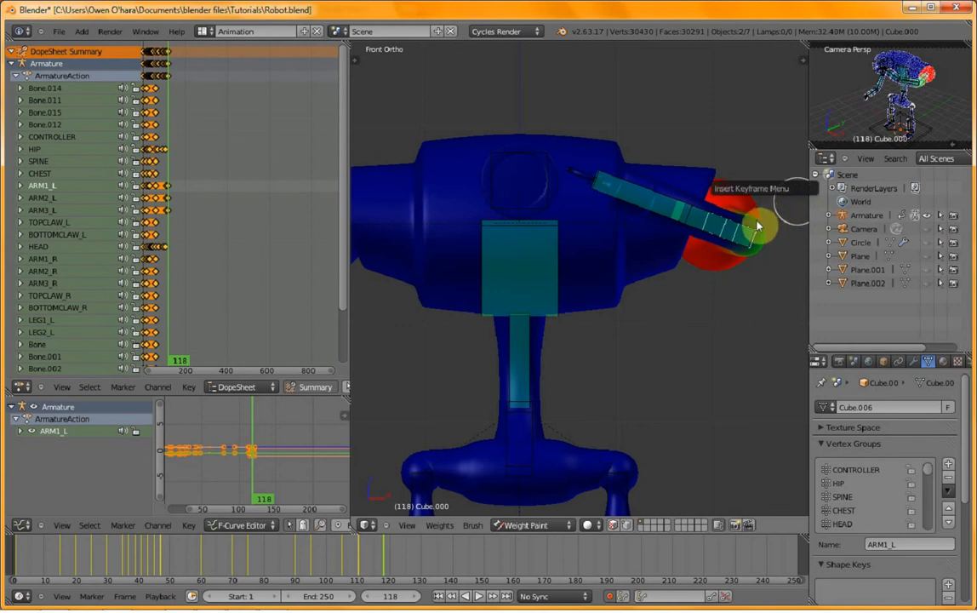
middle_click_drag(630, 290, 495, 454)
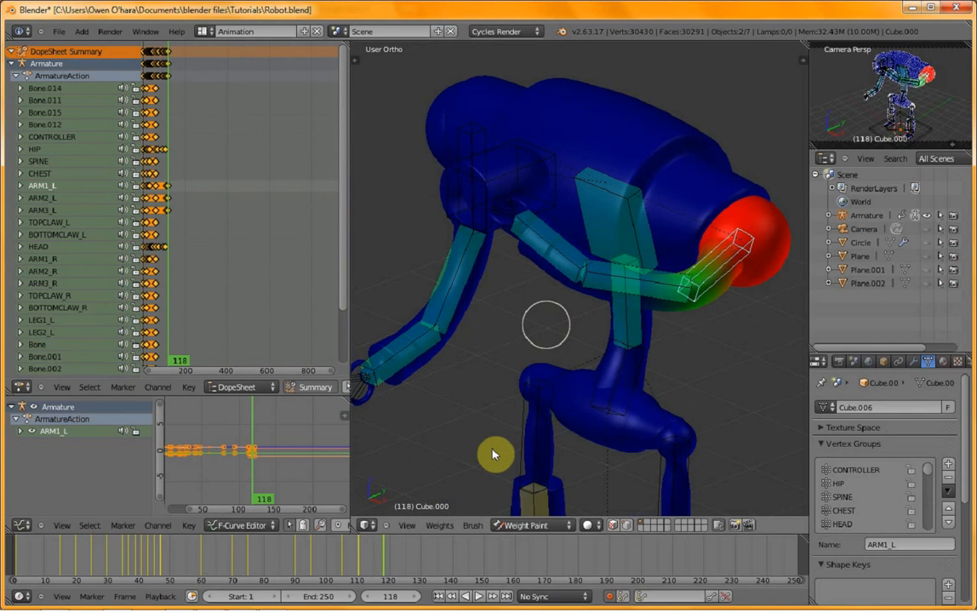
left_click(515, 525)
left_click(515, 511)
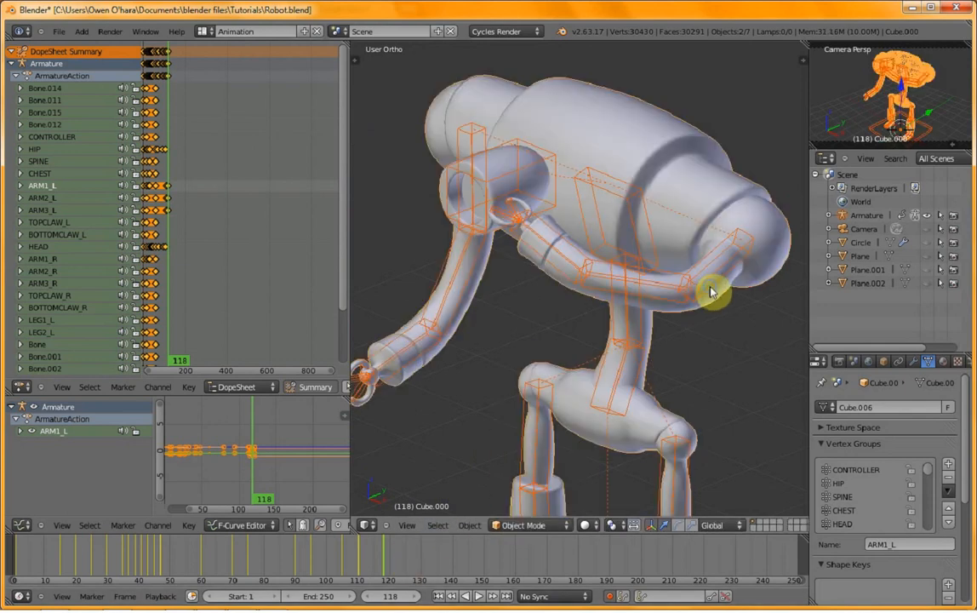
right_click(711, 291)
key("i")
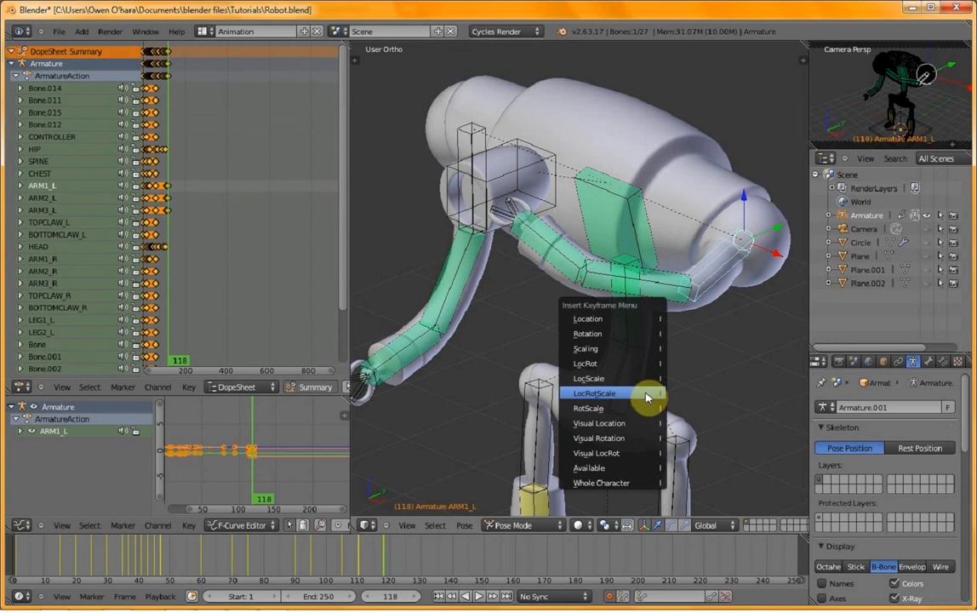
left_click(628, 342)
- Insert a keyframe holding the ARM1_L bone's current pose at frame 125
key("KP_3")
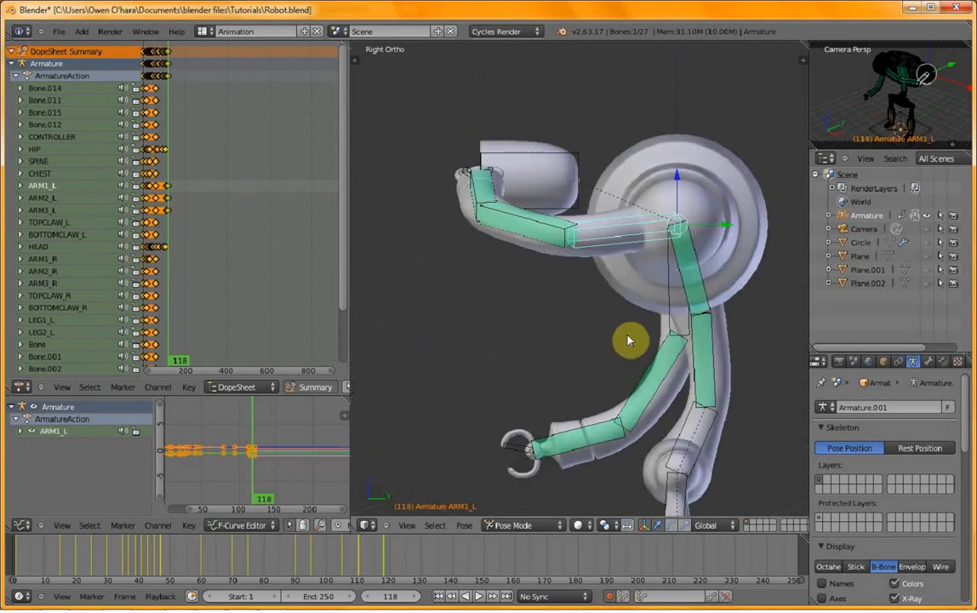
key("KP_1")
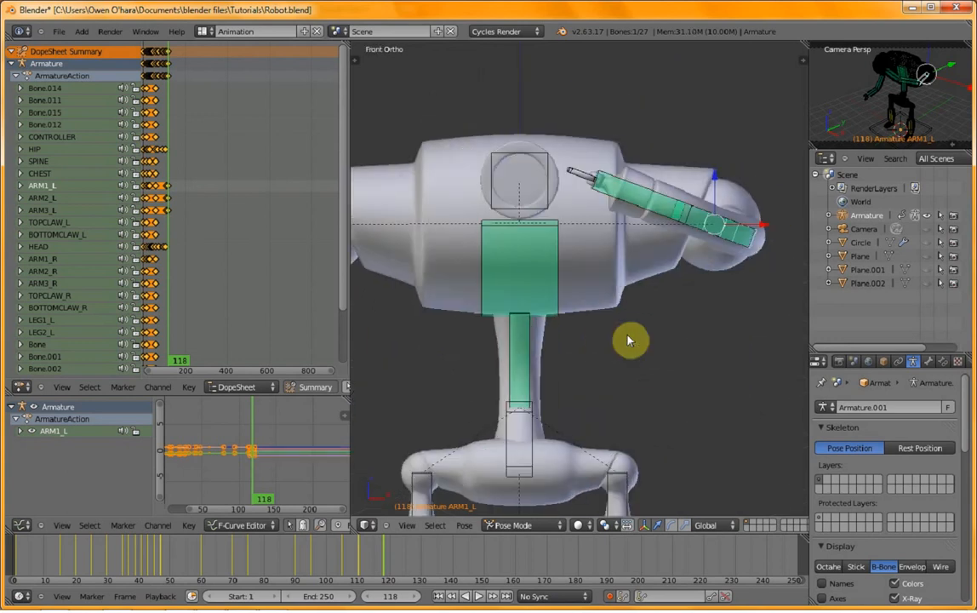
left_click(398, 570)
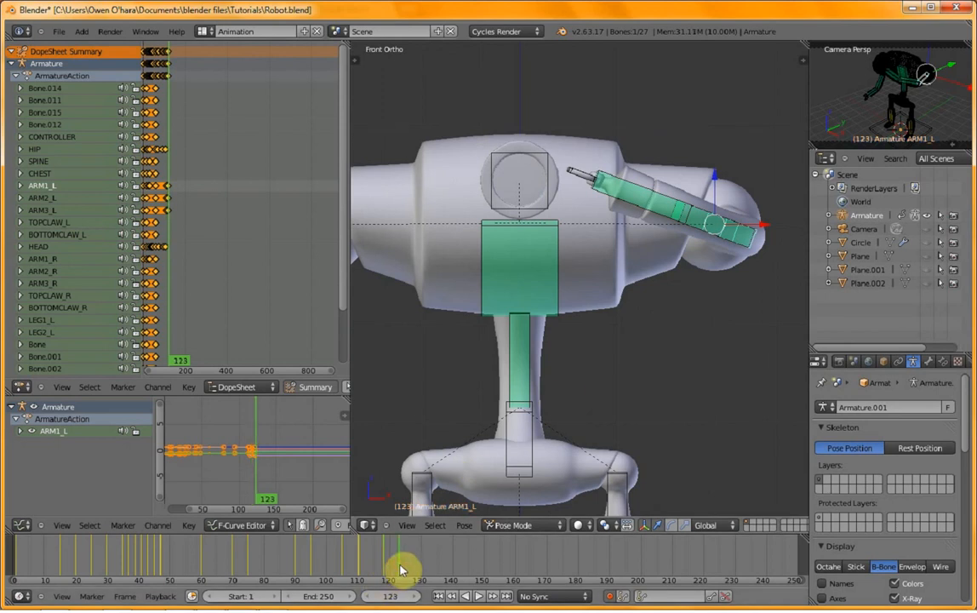
left_click(404, 570)
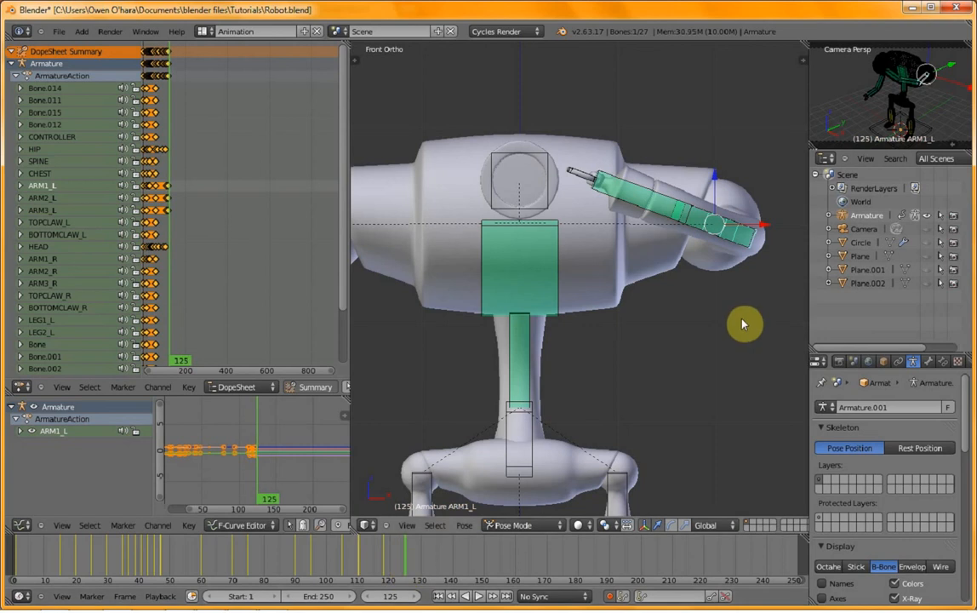
key("i")
left_click(729, 349)
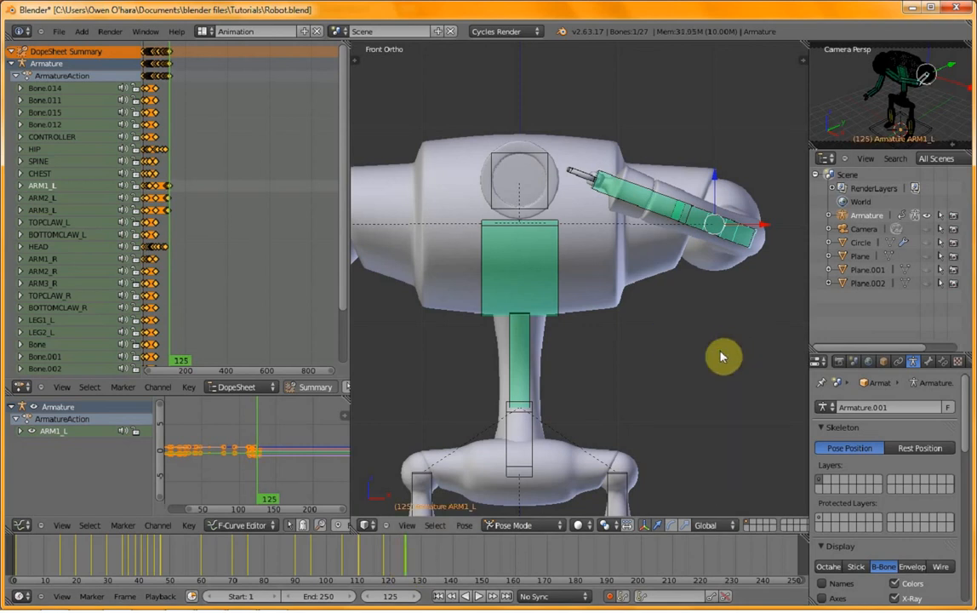
- At frame 127, rotate the ARM1_L bone about -6° with trackball rotation in the front view, bringing the claw nearer the head
left_click(411, 568)
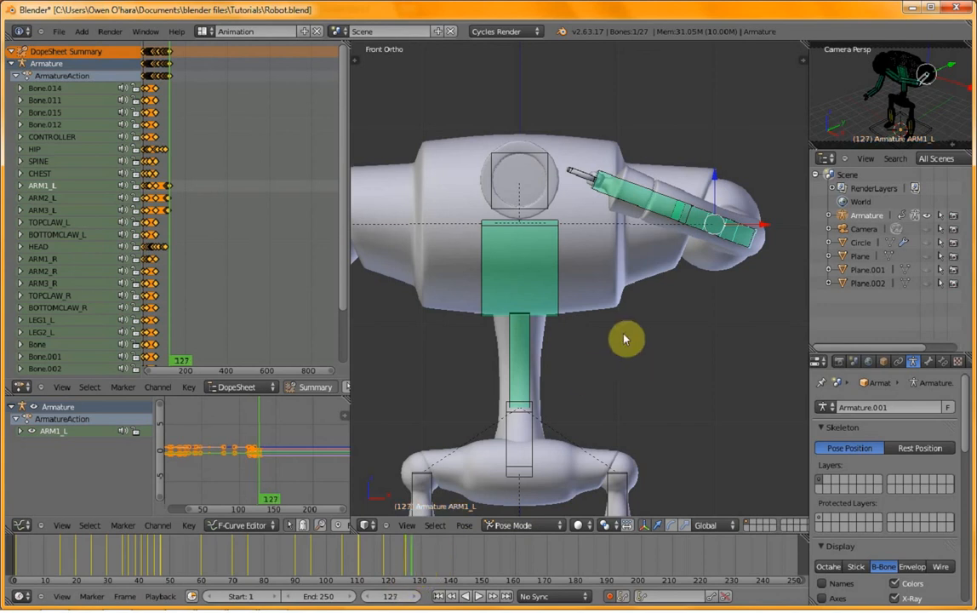
key("i")
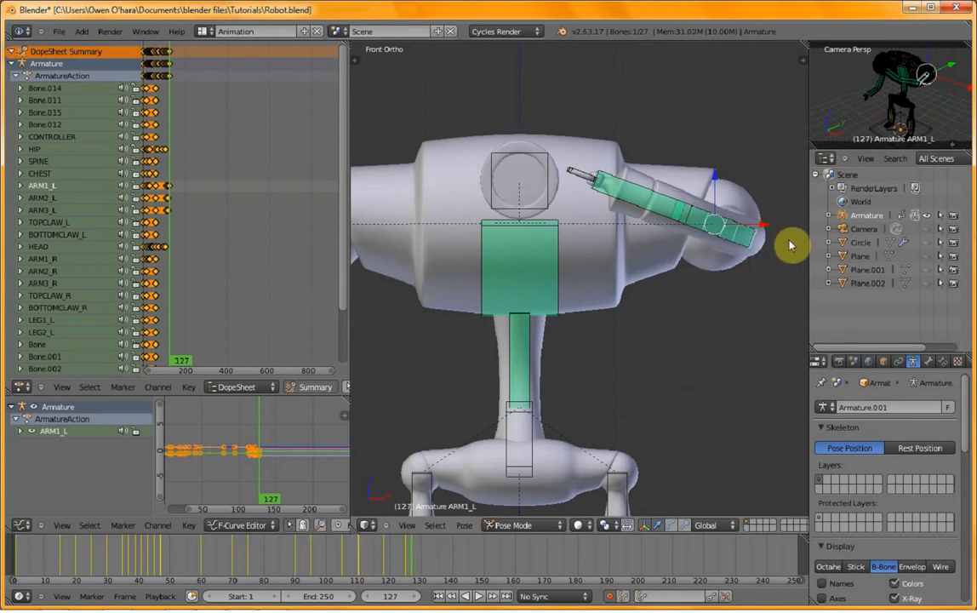
key("r")
key("r")
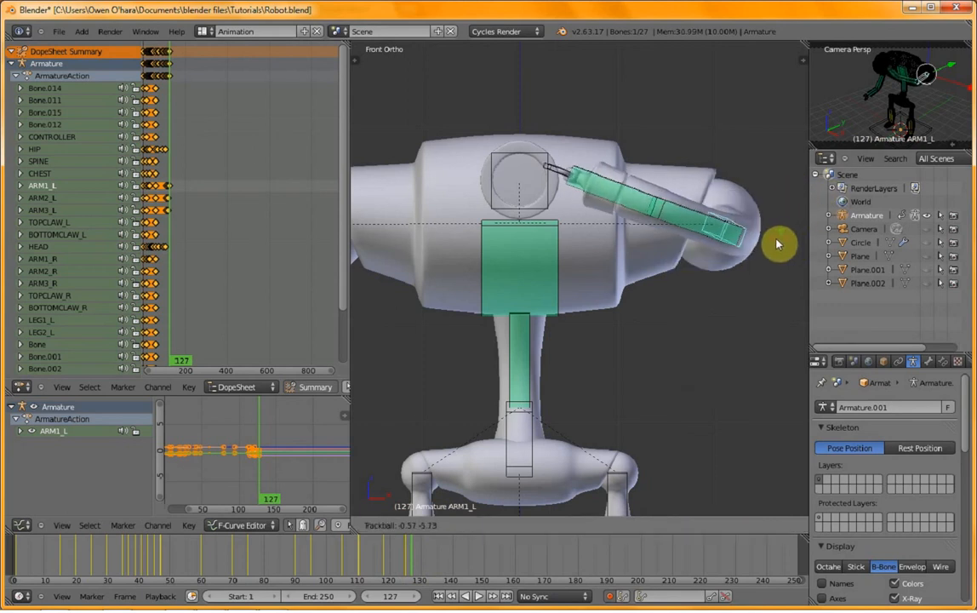
left_click(774, 242)
middle_click_drag(678, 338, 648, 364)
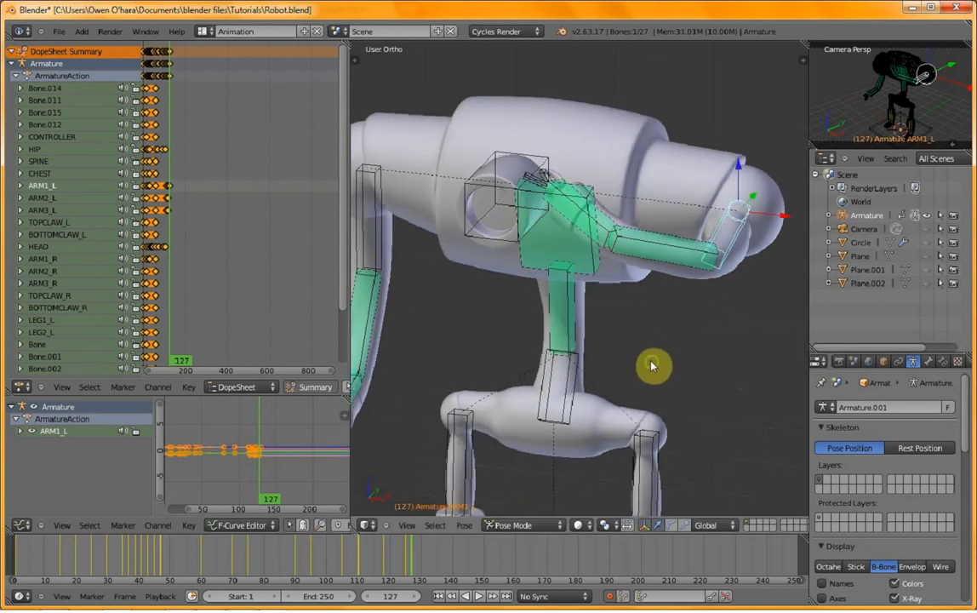
- Select the HEAD bone and insert a LocRot keyframe for it at frame 125
right_click(542, 248)
right_click(510, 242)
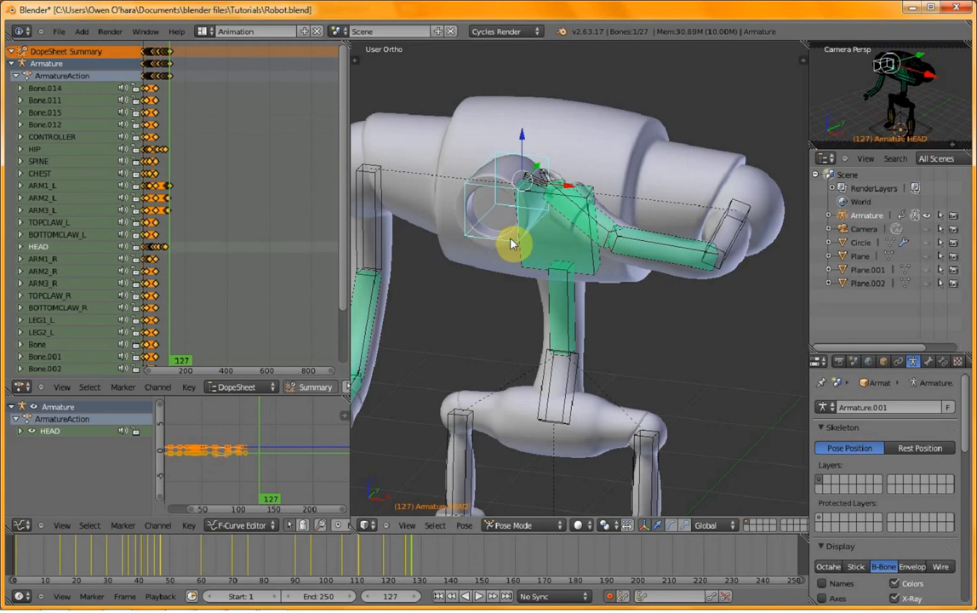
left_click(406, 555)
middle_click_drag(464, 334, 533, 336)
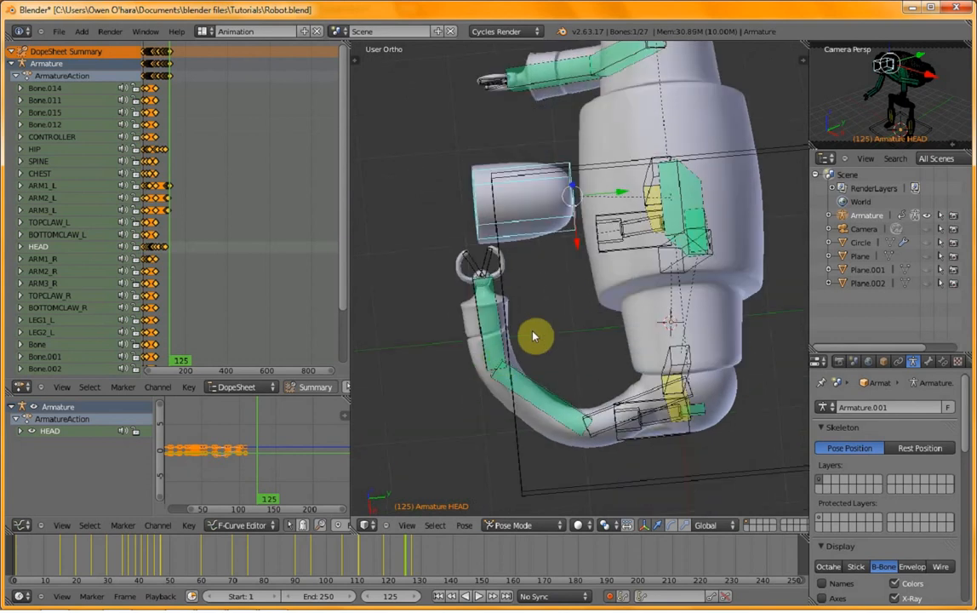
key("i")
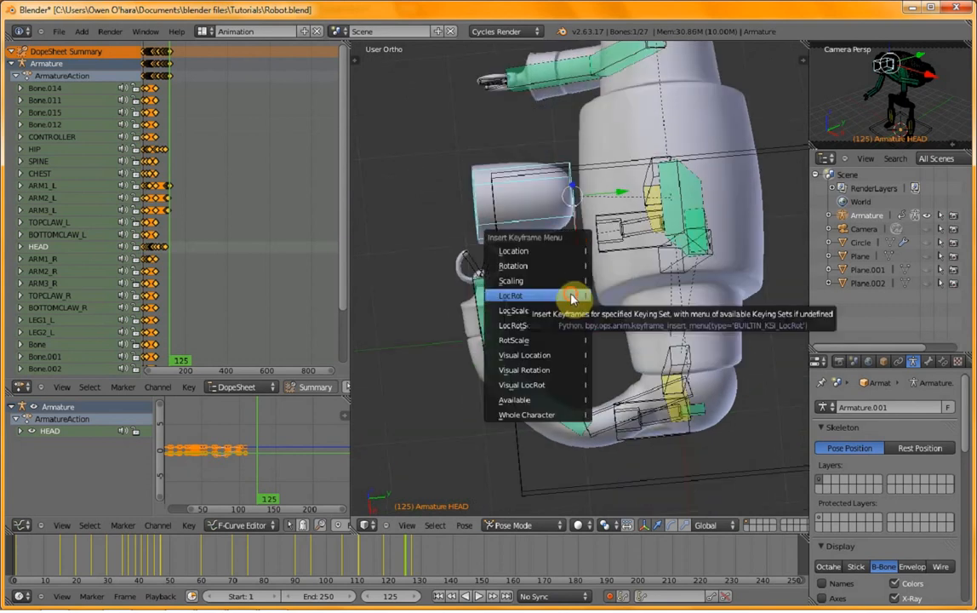
left_click(573, 298)
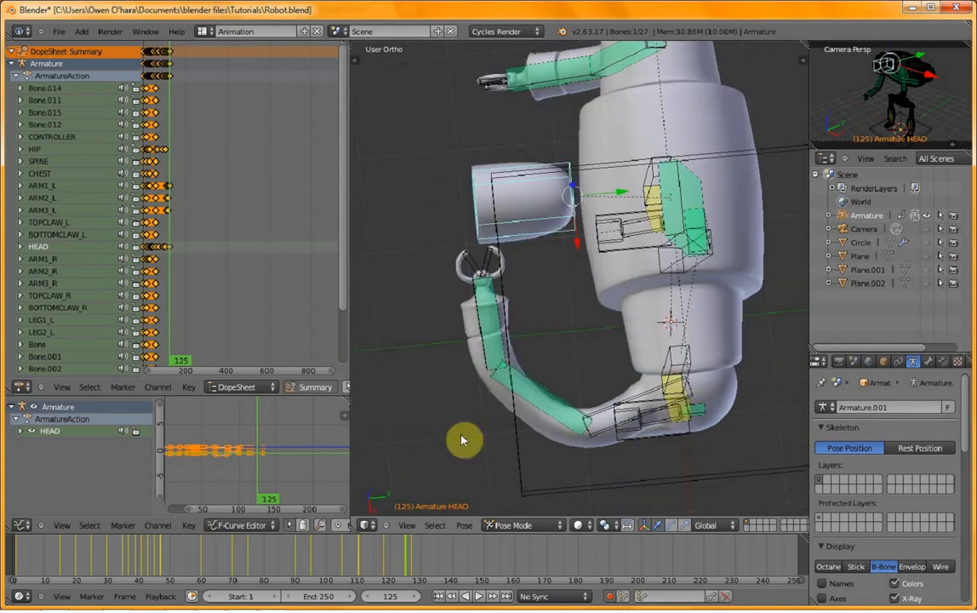
- Insert another keyframe for the HEAD bone at frame 126
left_click(407, 570)
middle_click_drag(478, 476, 510, 508)
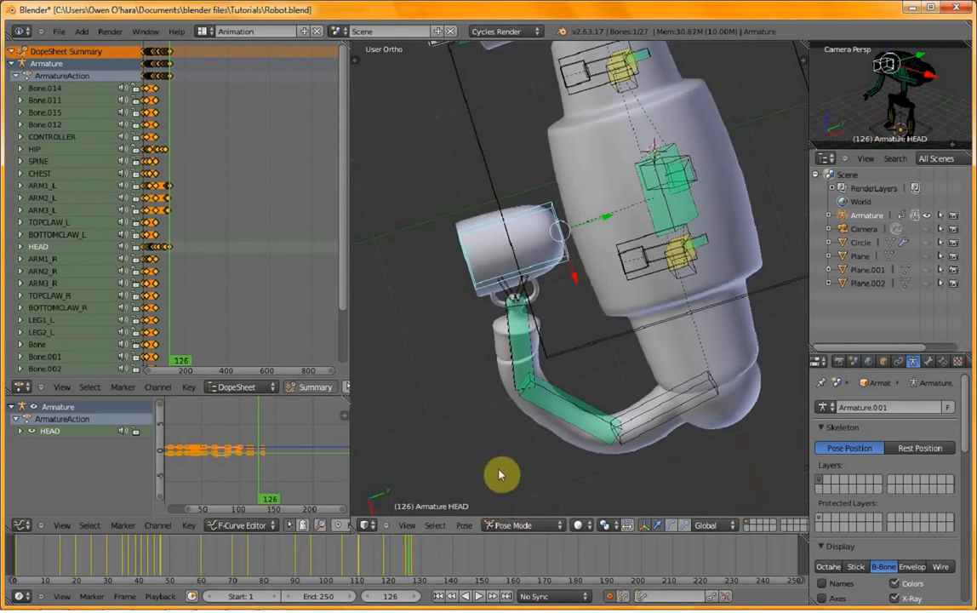
key("i")
left_click(546, 372)
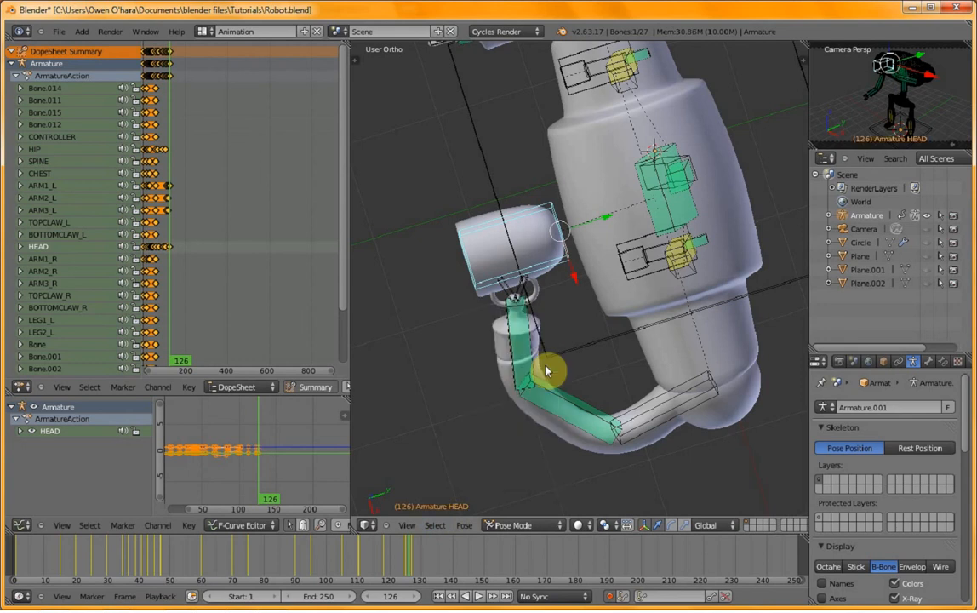
- Try rotating the HEAD bone about 34° away from the claw at frame 127 and review the neighbouring frames
left_click(412, 562)
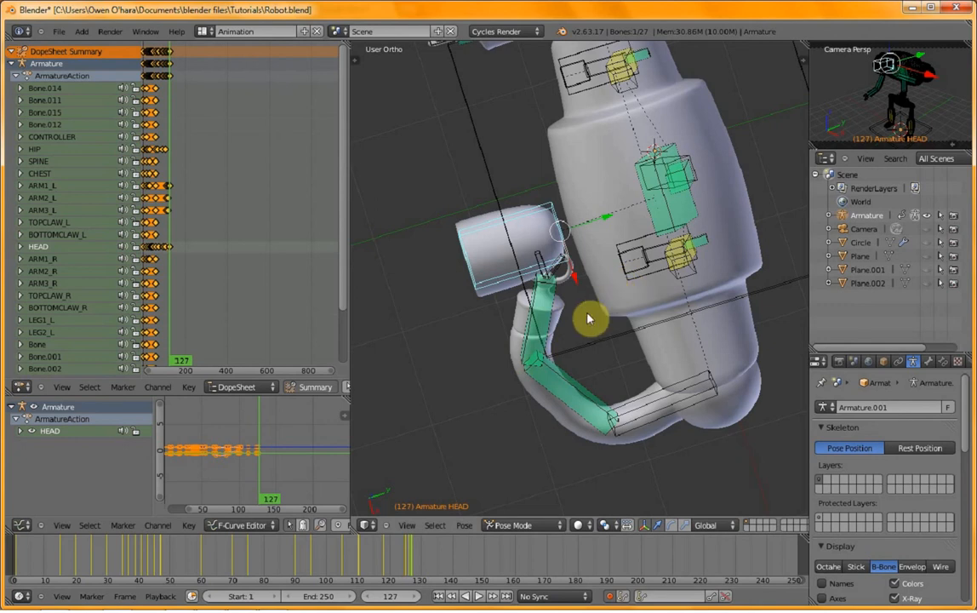
key("r")
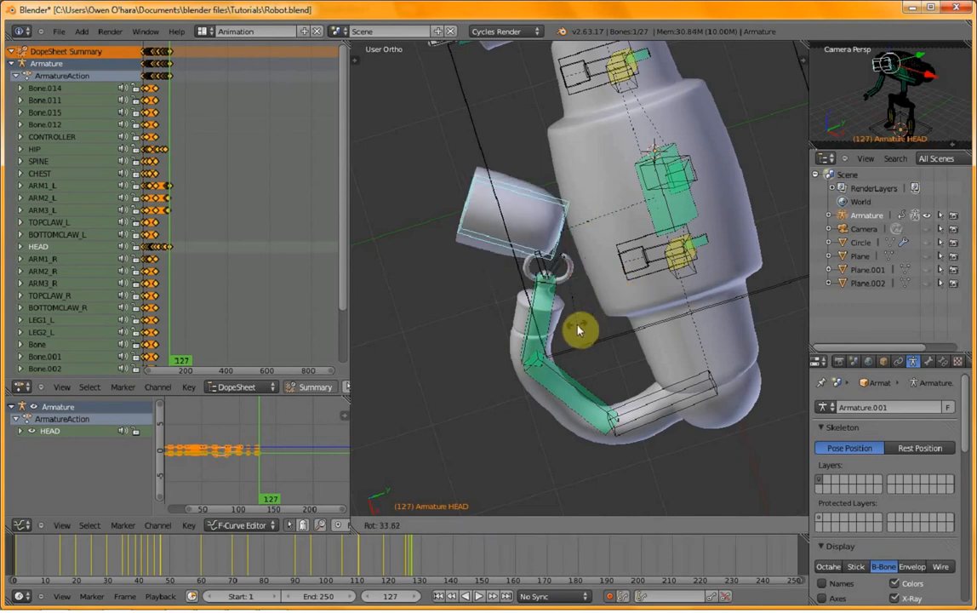
left_click(578, 331)
left_click_drag(414, 577, 421, 574)
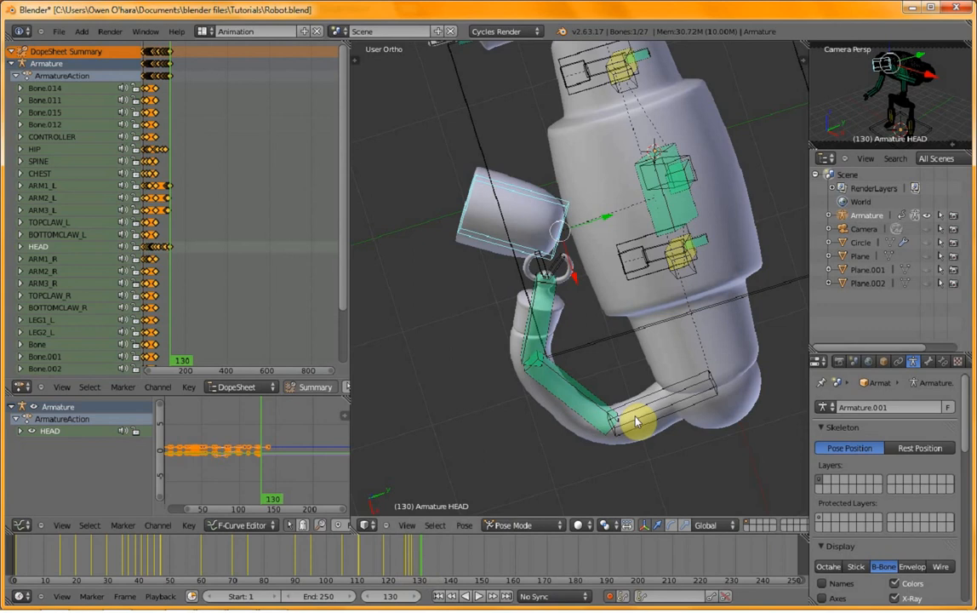
left_click(408, 569)
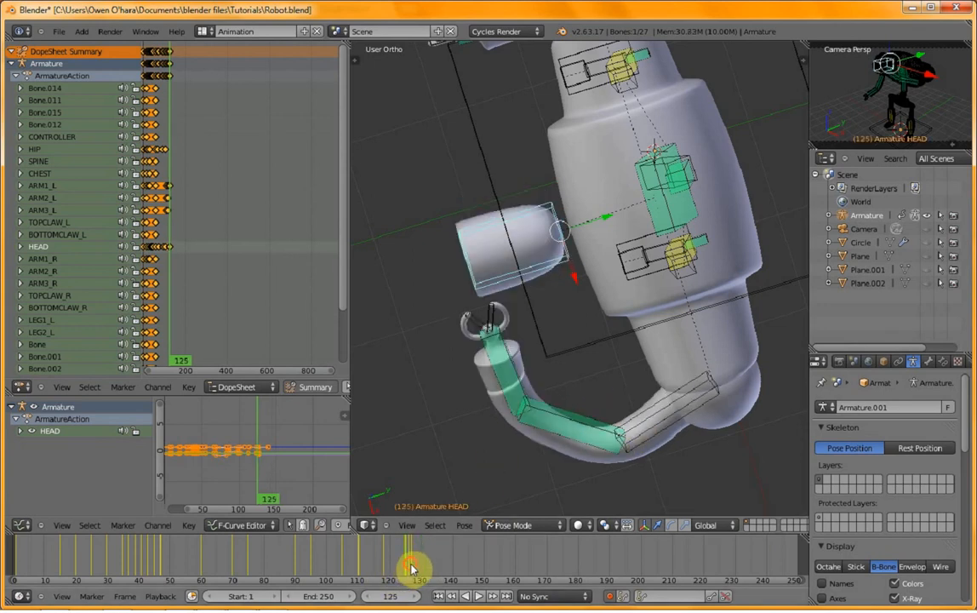
left_click(410, 570)
- Rotate the ARM1_L bone slightly outward with trackball rotation in the front view at frame 127, moving the claw away from the head
right_click(662, 418)
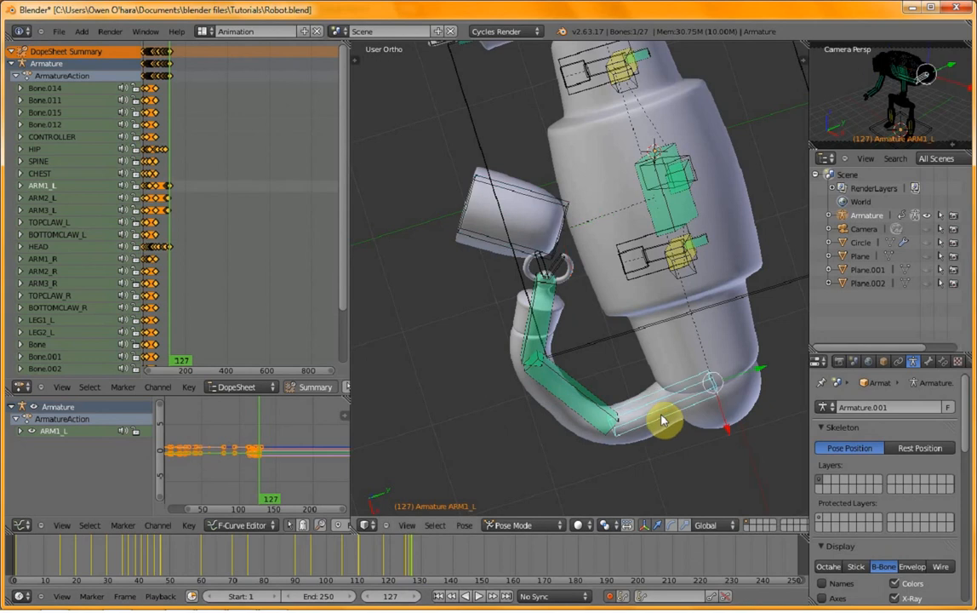
key("KP_1")
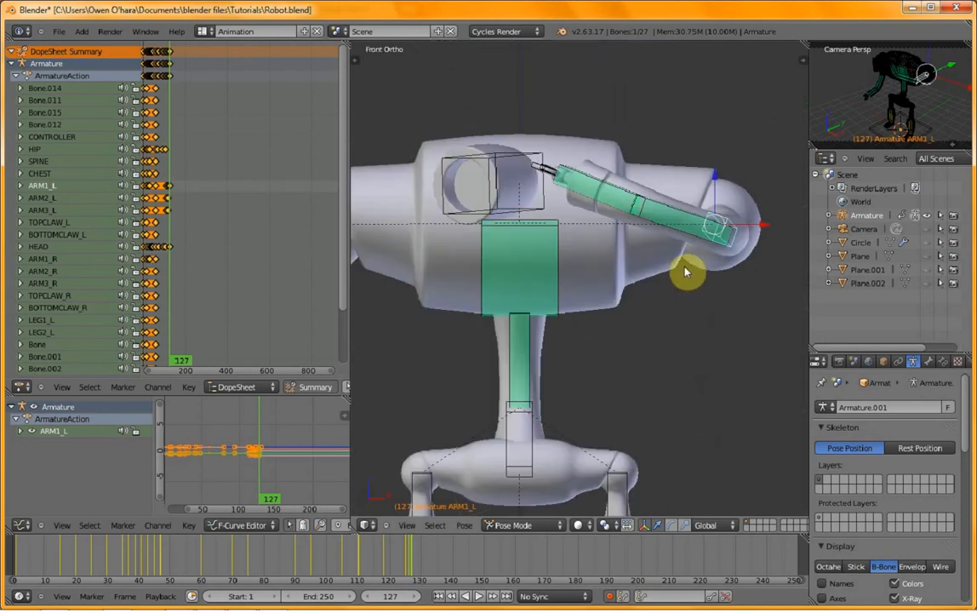
key("r")
key("r")
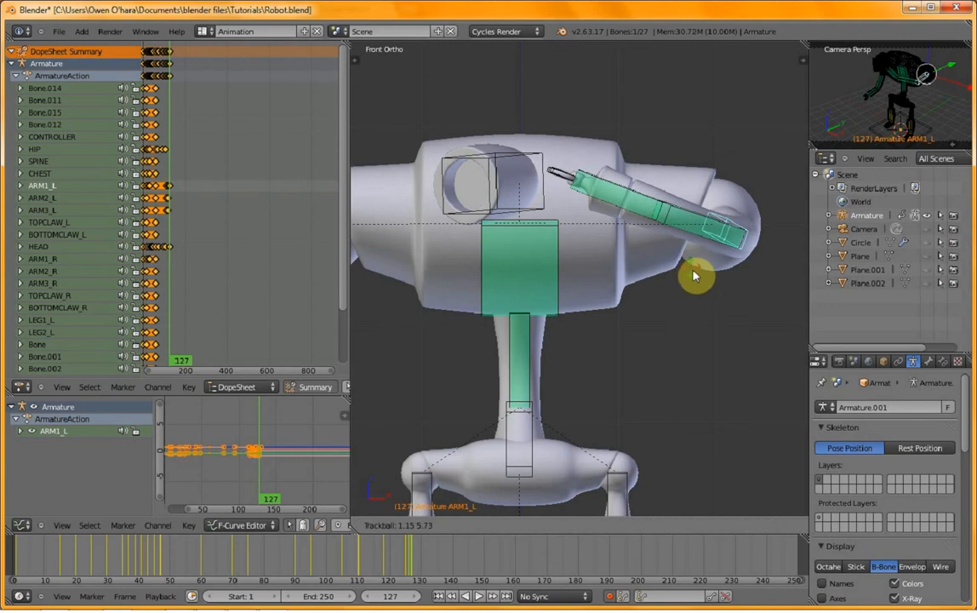
left_click(532, 210)
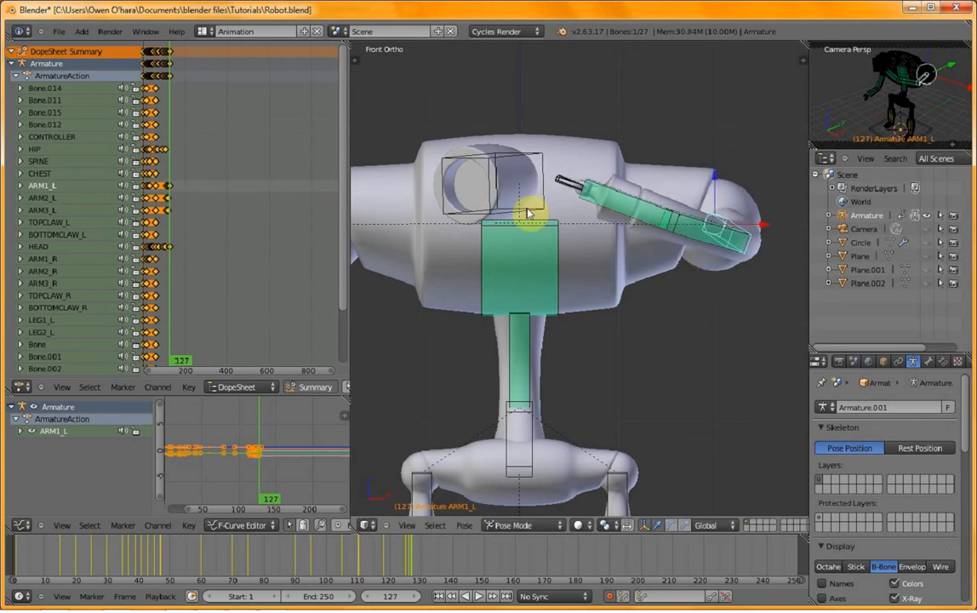
- Clear the HEAD bone's rotation at frame 127 so it faces forward
right_click(502, 208)
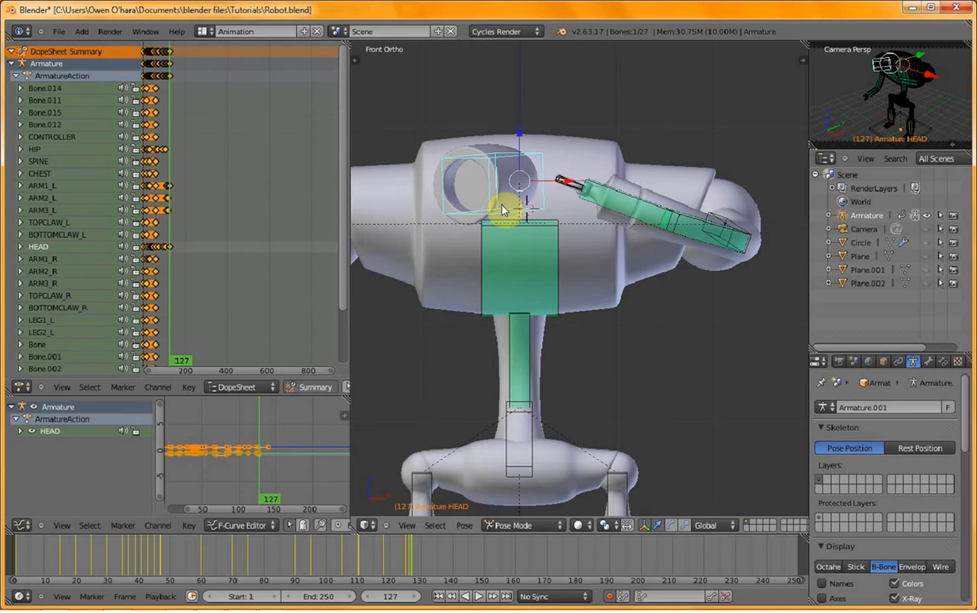
key("alt+r")
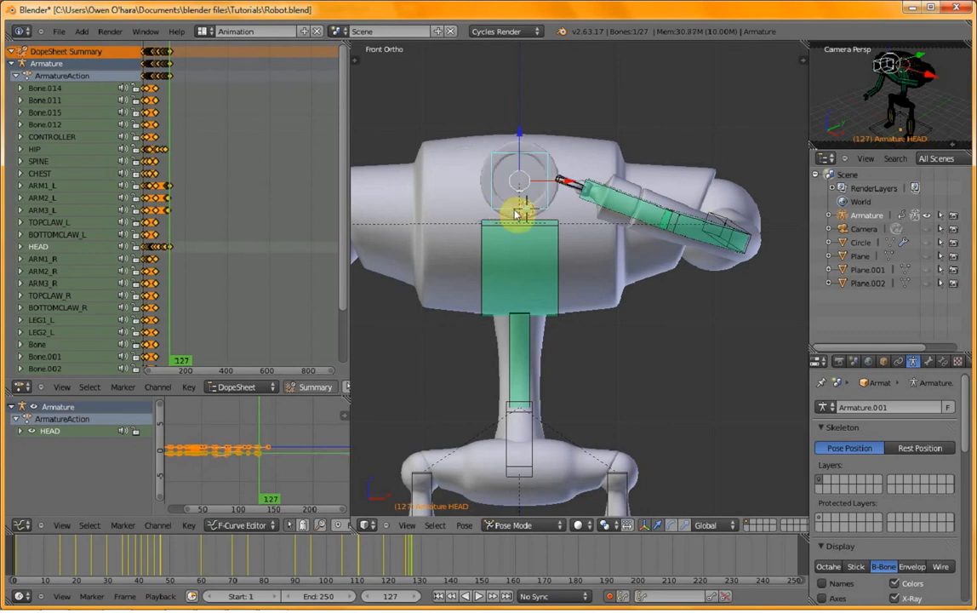
middle_click_drag(553, 248, 571, 366)
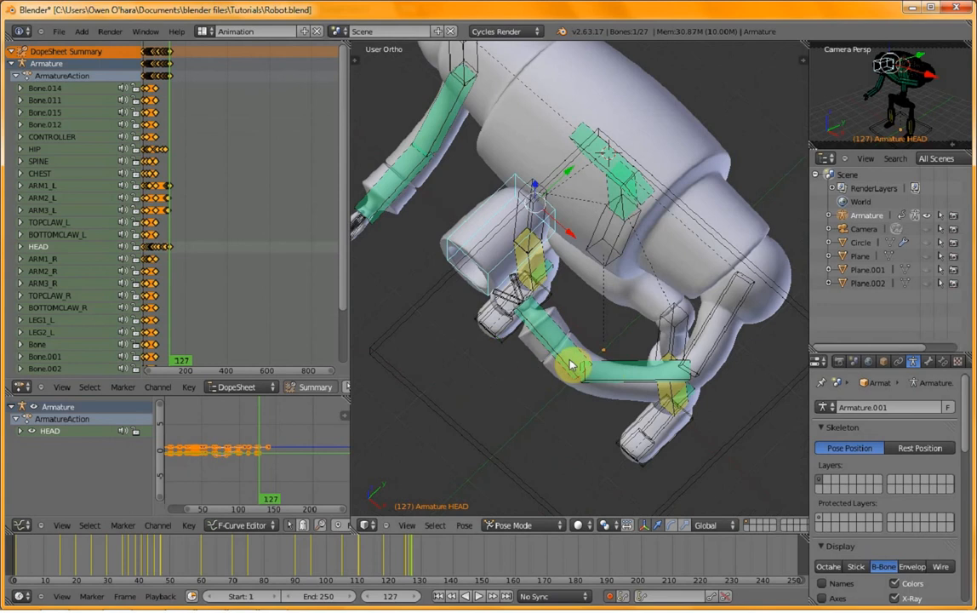
- Rotate the ARM1_L bone slightly in the top view at frame 127 to move the claw clear of the head
right_click(721, 350)
key("KP_7")
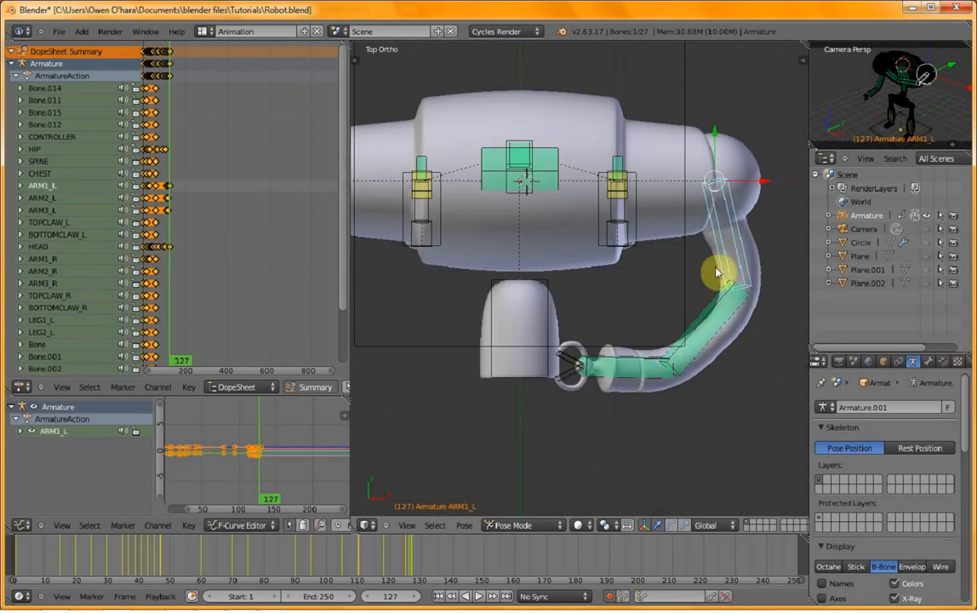
key("r")
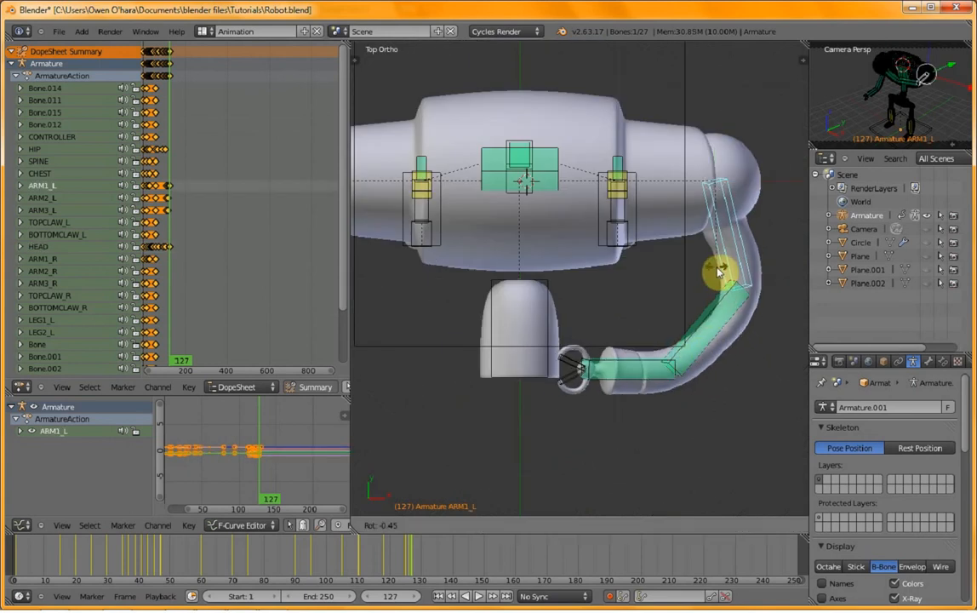
left_click(722, 271)
- Play the animation from frame 1 and watch the robot's arm and head motion from several angles, including the camera and front views
right_click(697, 341)
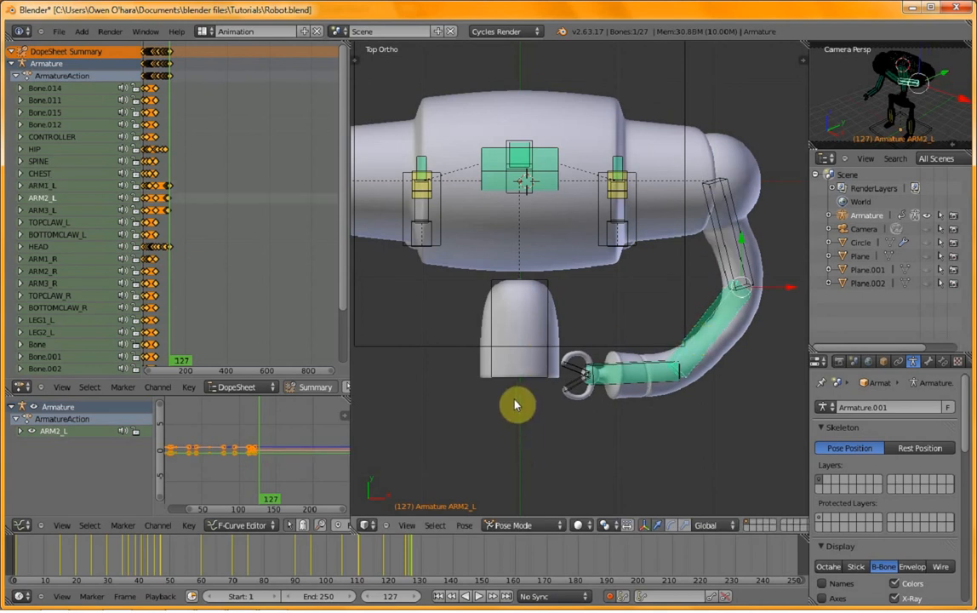
key("KP_1")
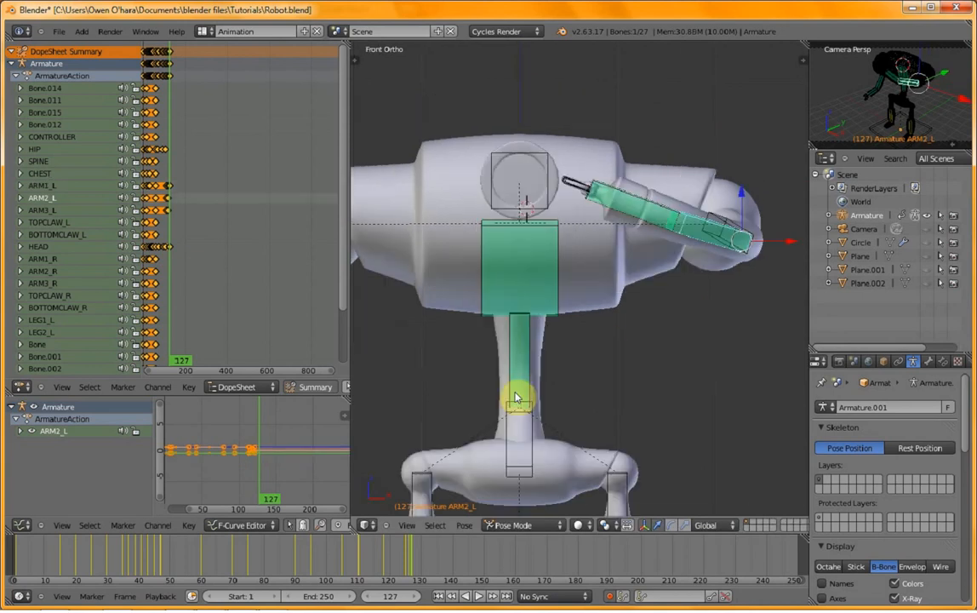
left_click(439, 596)
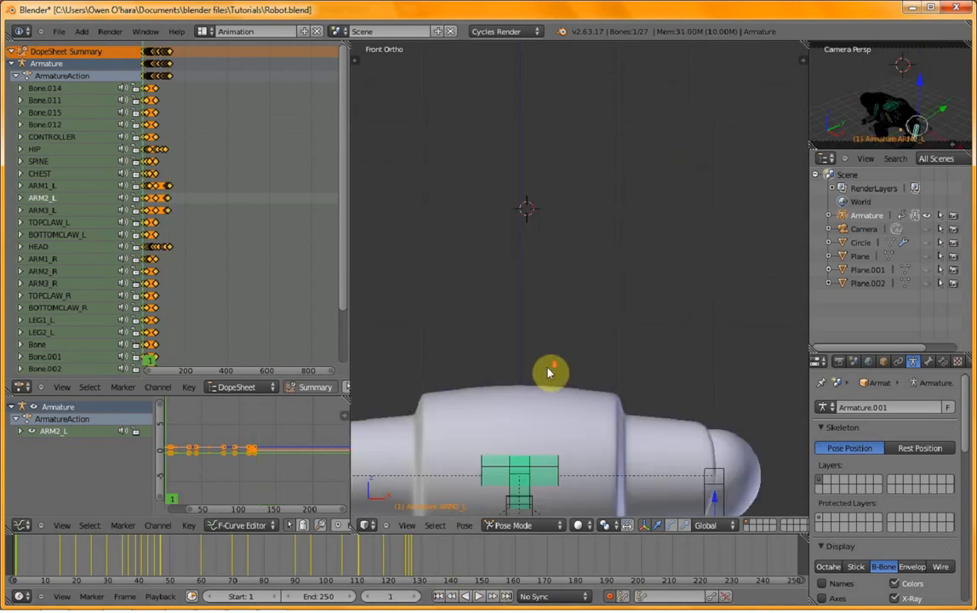
scroll(549, 372, "down", 4)
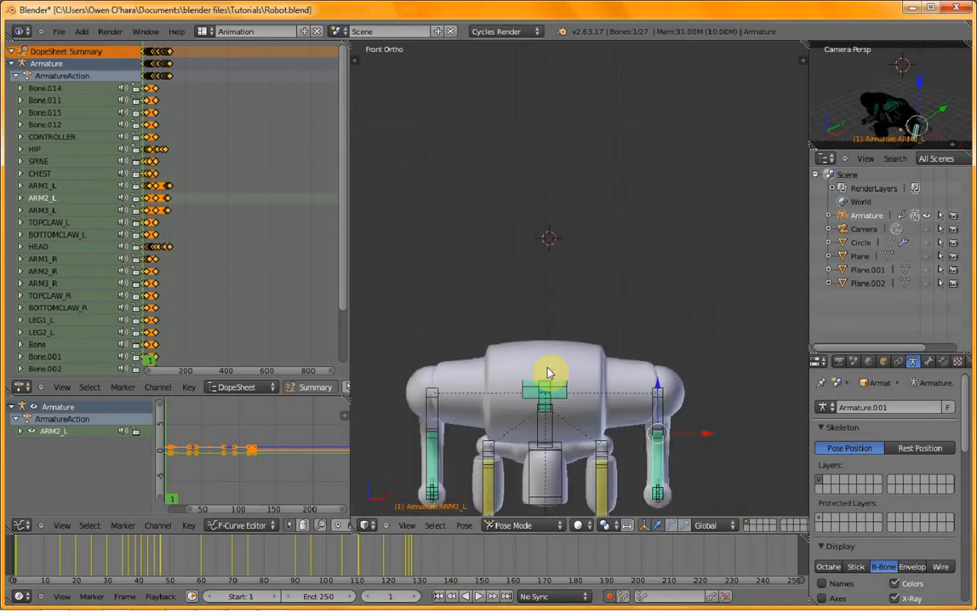
left_click(479, 596)
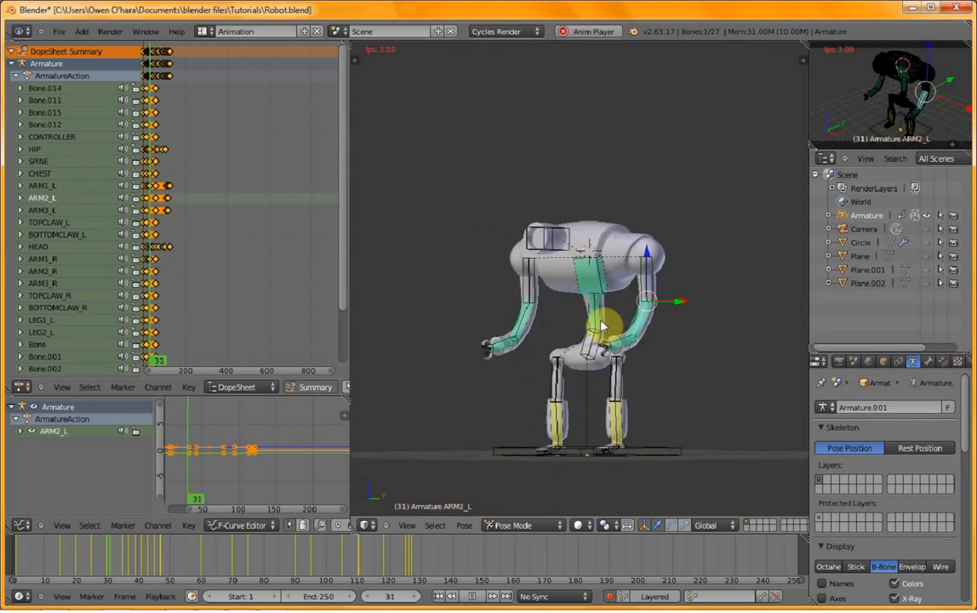
middle_click_drag(551, 353, 577, 385)
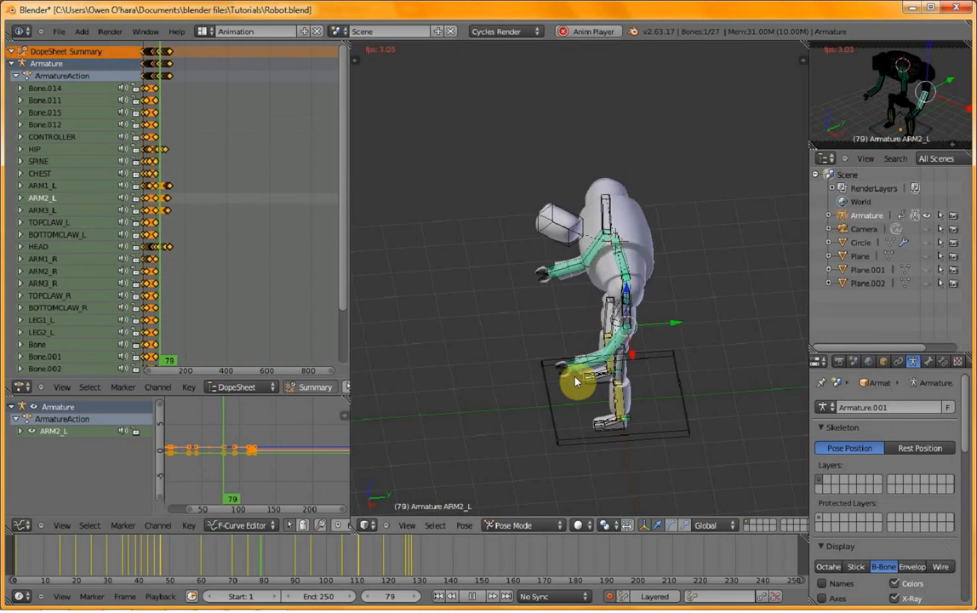
middle_click_drag(467, 358, 560, 367)
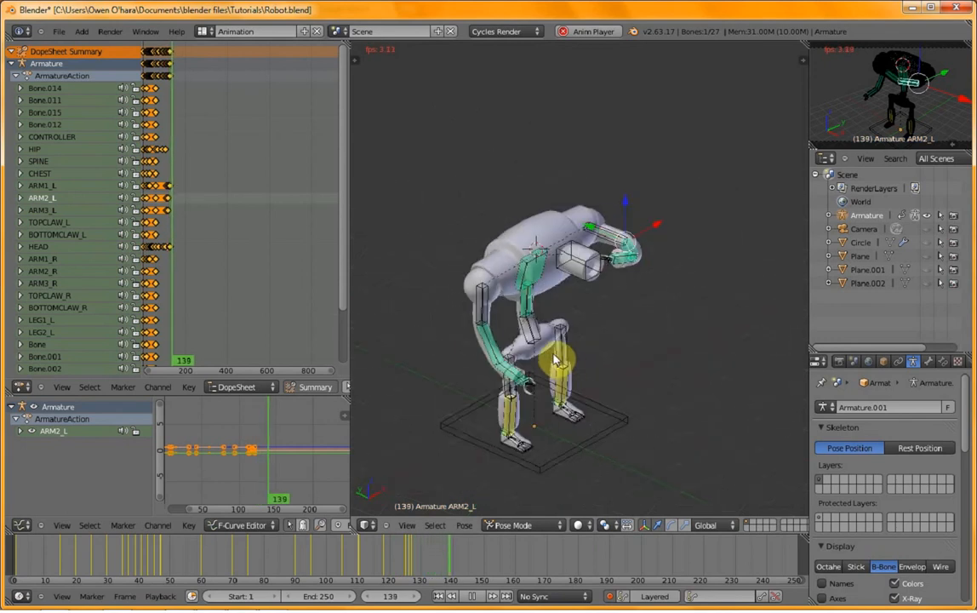
key("KP_0")
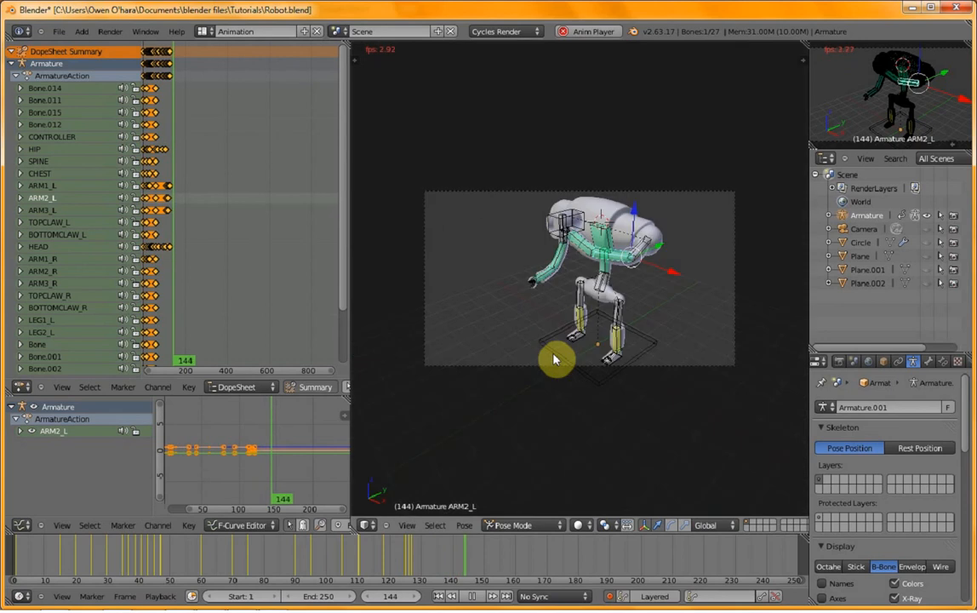
key("KP_0")
key("KP_1")
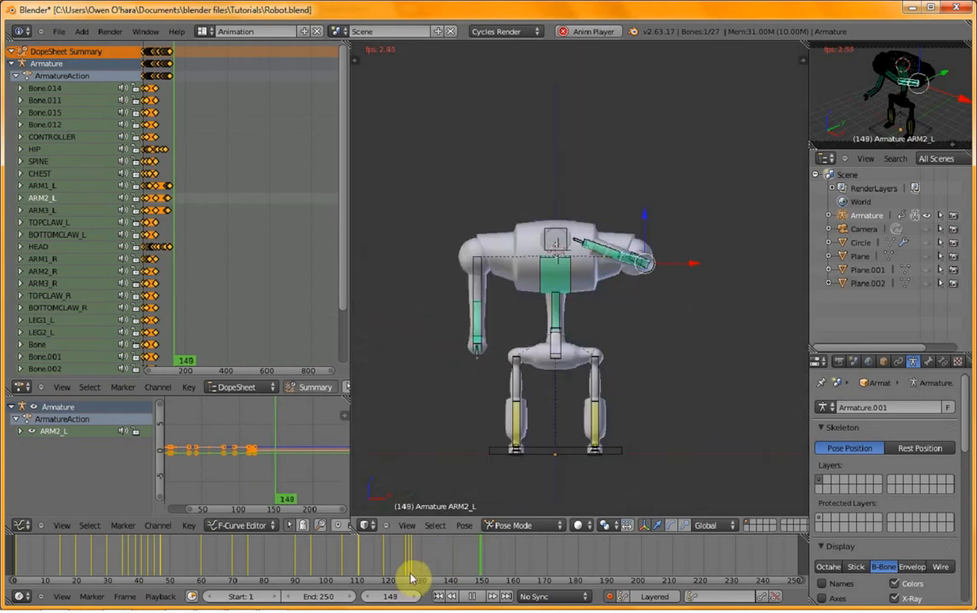
left_click(471, 597)
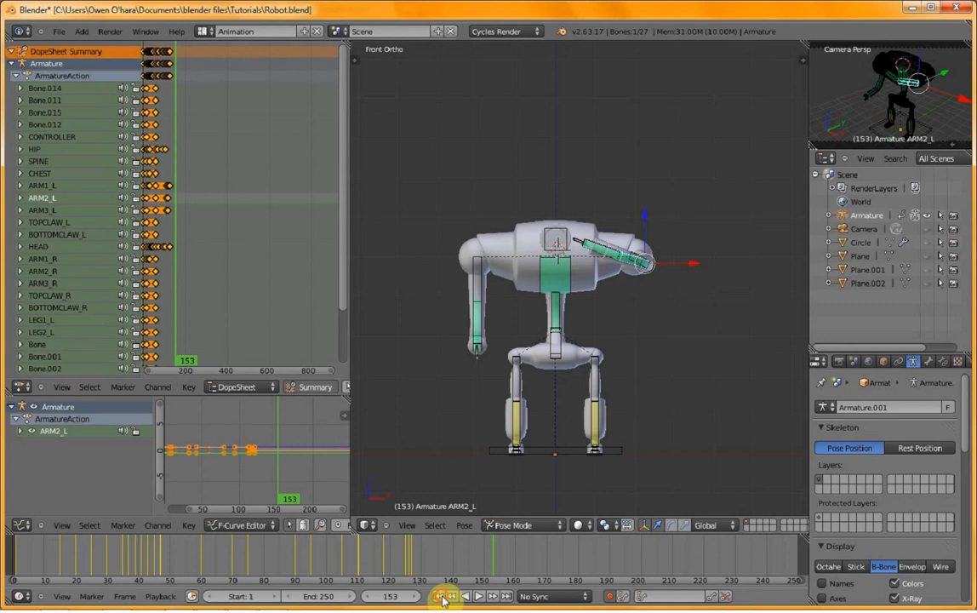
- Review the left arm's swing in the front view frame by frame from frame 118 to frame 127
key("shift+Left")
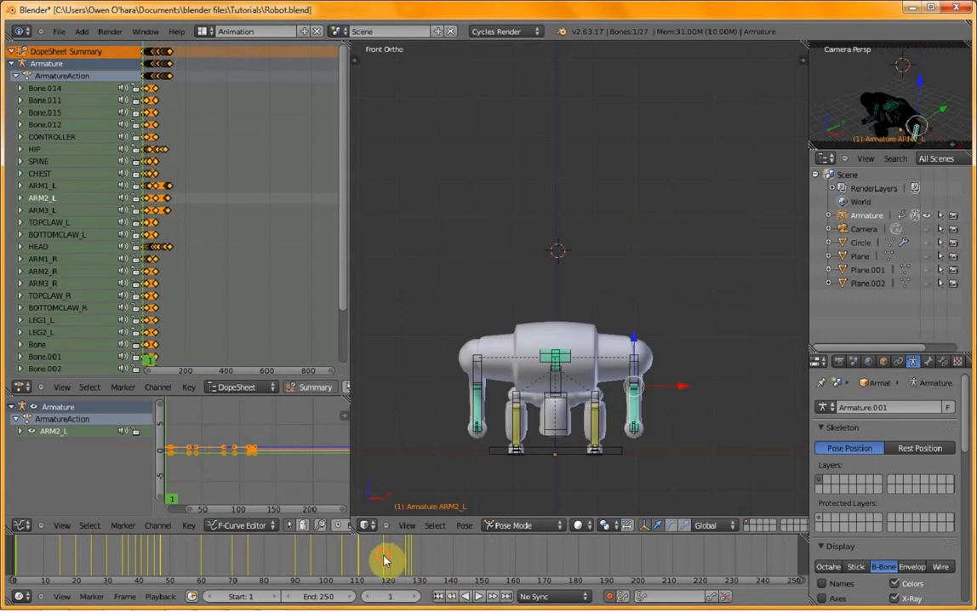
left_click(385, 559)
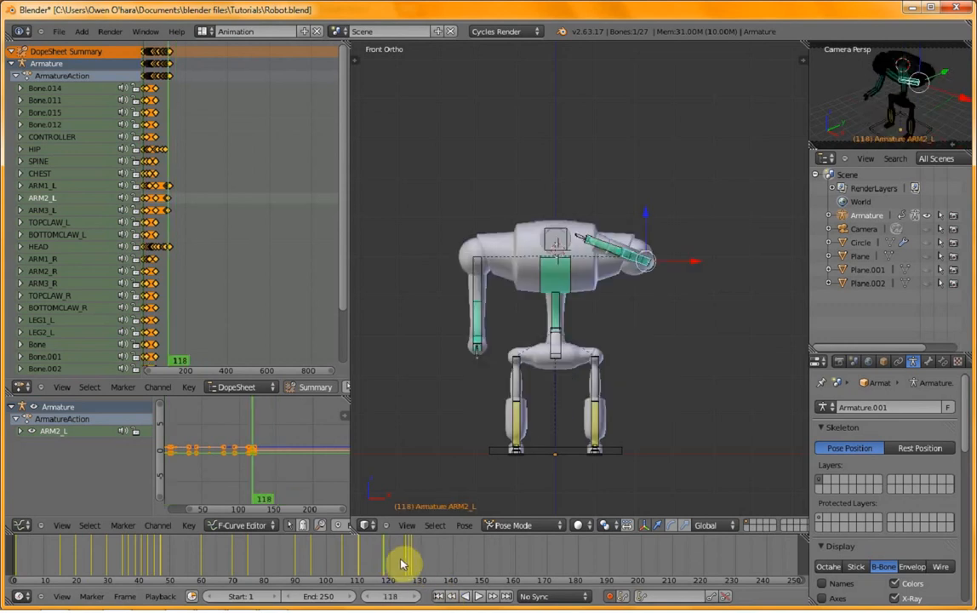
left_click(404, 559)
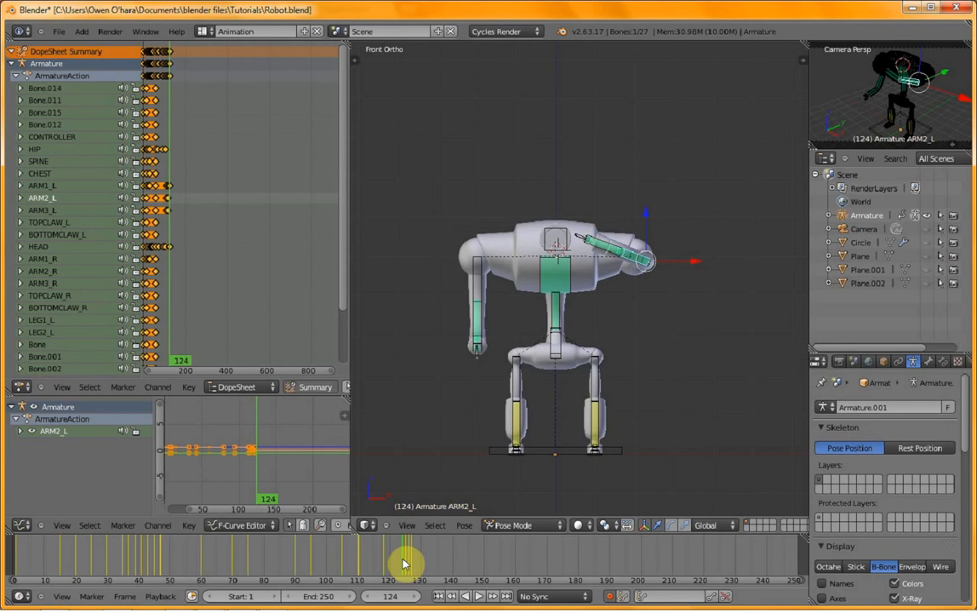
left_click_drag(404, 563, 406, 565)
left_click(408, 564)
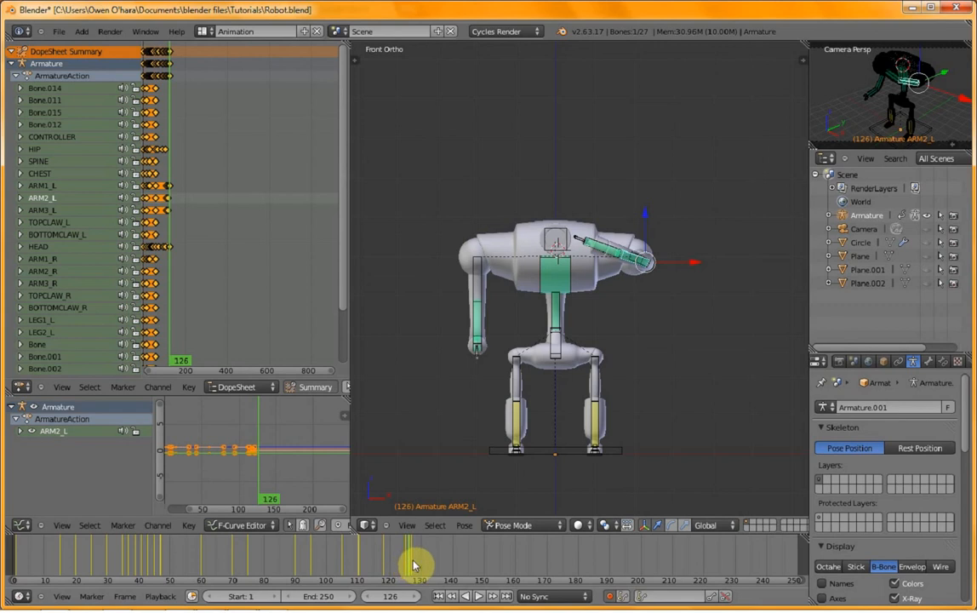
left_click(411, 564)
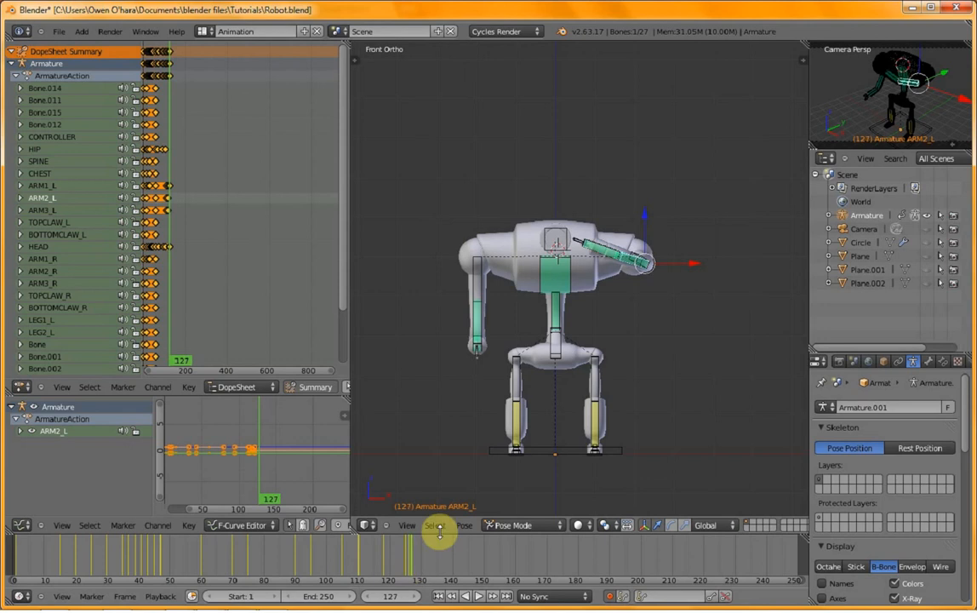
- Rotate the ARM1_L bone slightly inward with trackball rotation in the front view at frame 127, bringing the claw against the head
scroll(585, 366, "up", 5)
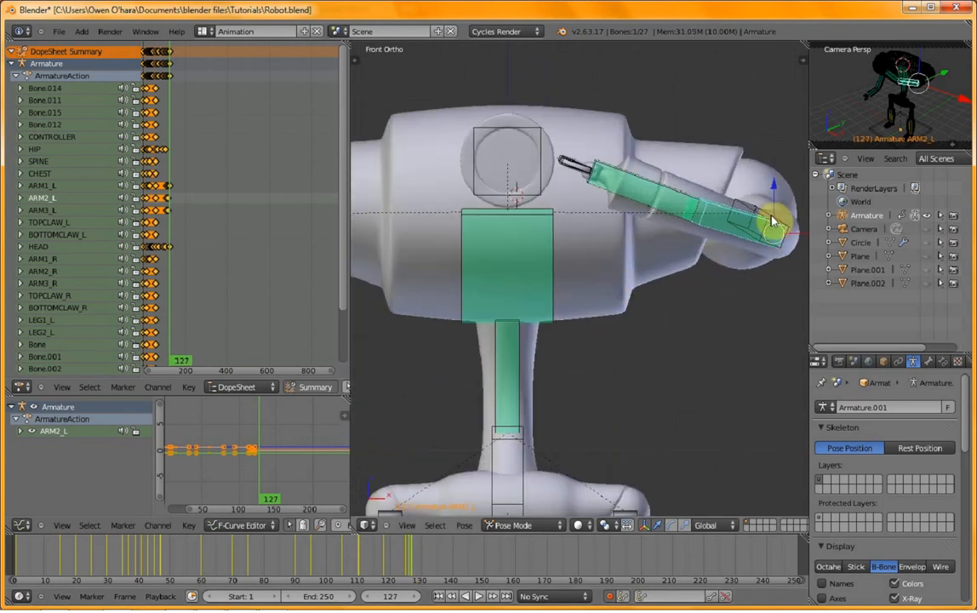
right_click(691, 196)
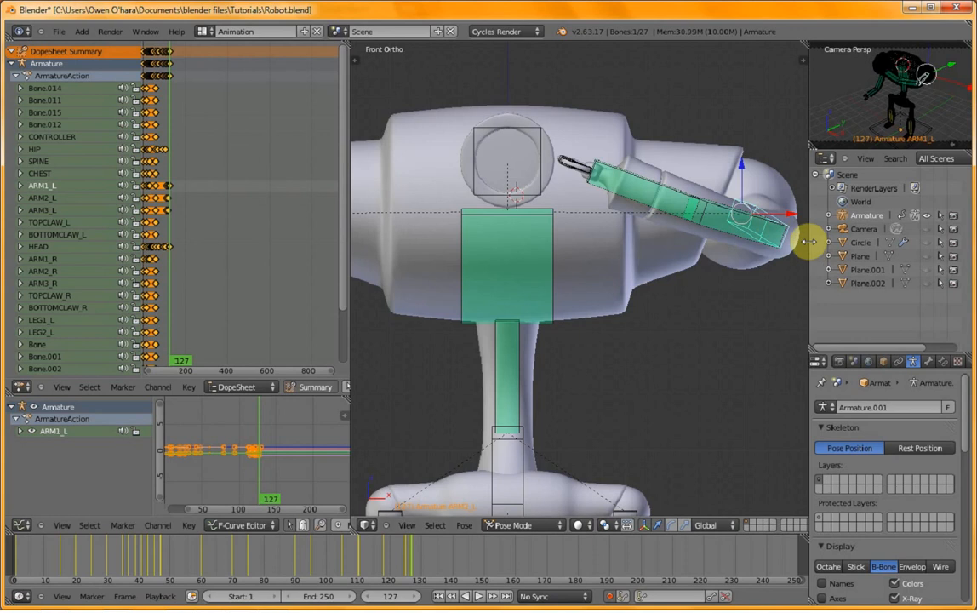
key("r")
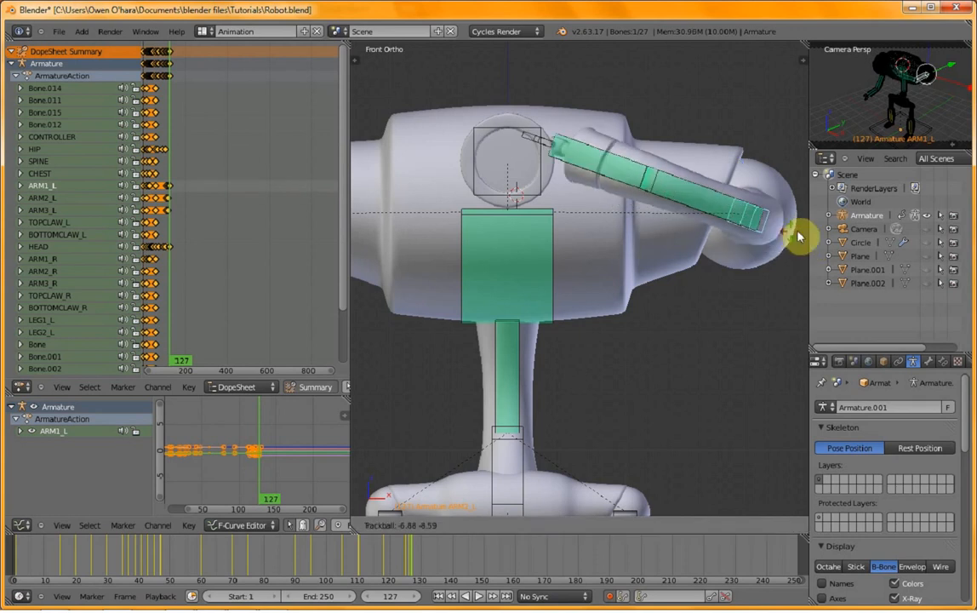
left_click(796, 238)
key("r")
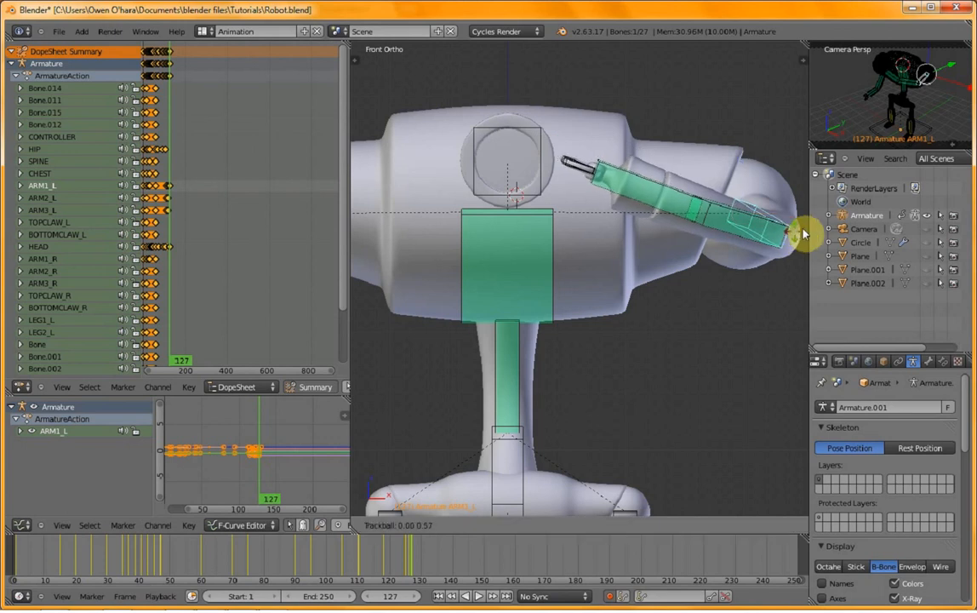
key("r")
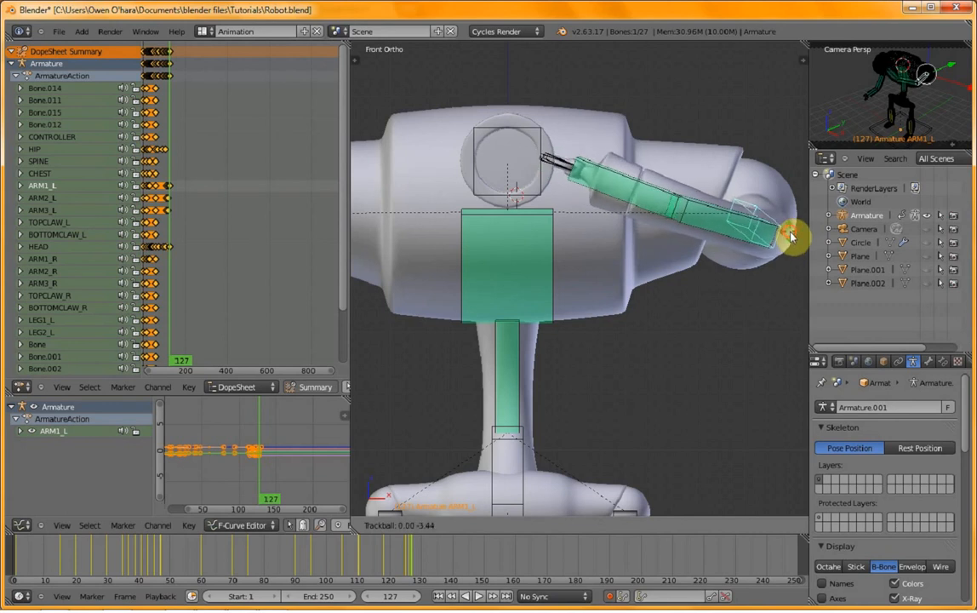
left_click(790, 236)
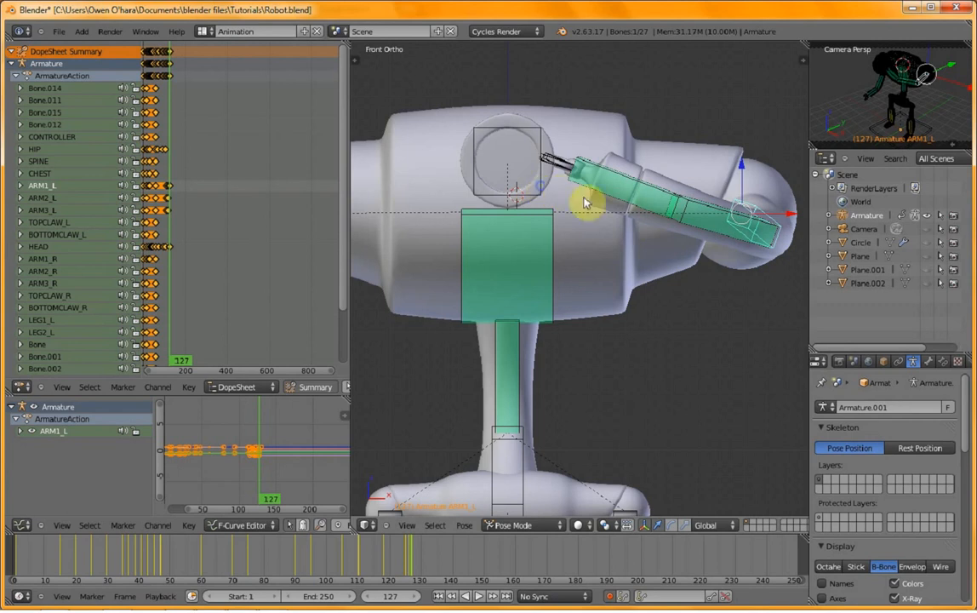
- Try rotating the HEAD bone about 12.5° away from the claw in the top view at frame 127
right_click(557, 194)
key("KP_7")
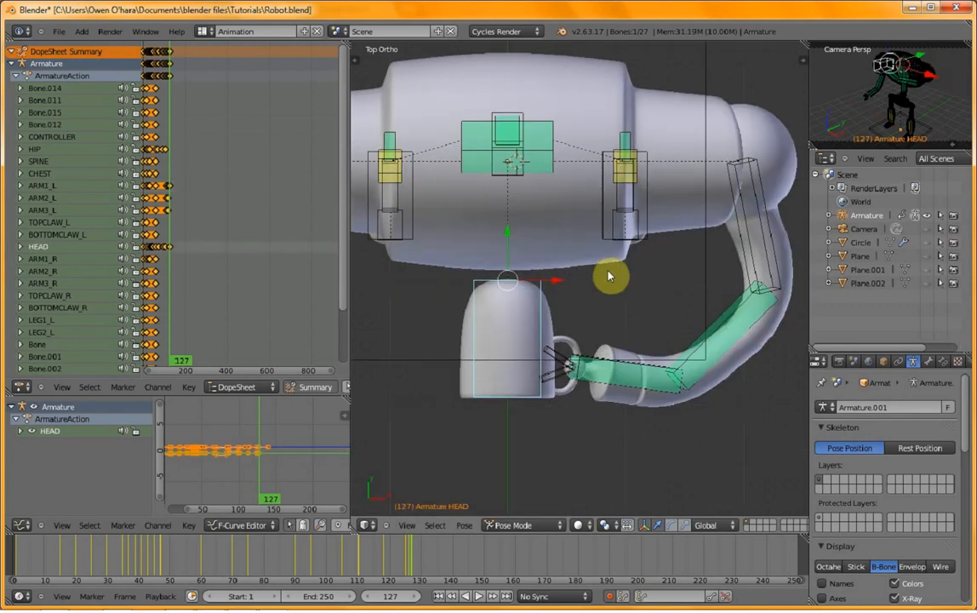
key("r")
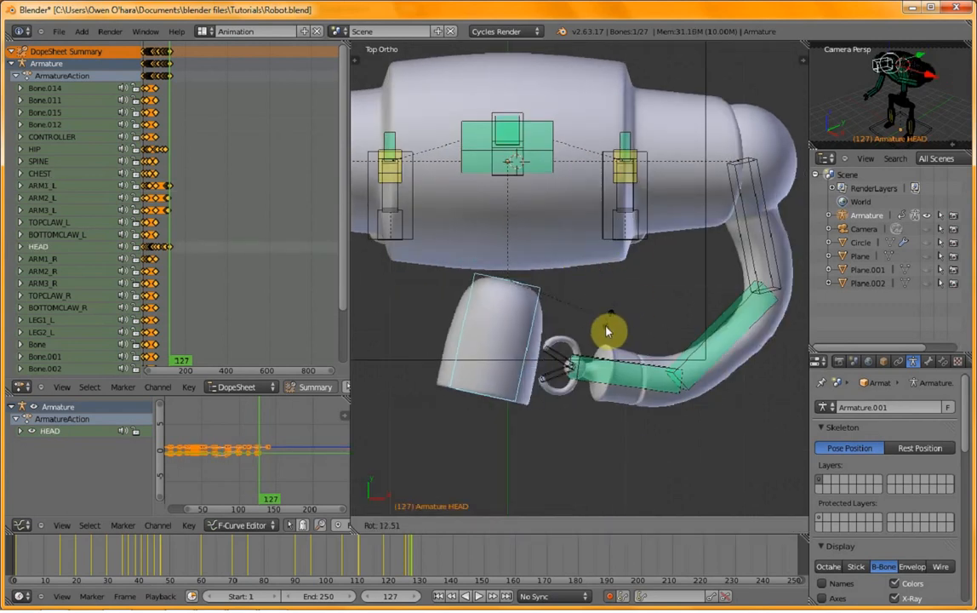
left_click(611, 325)
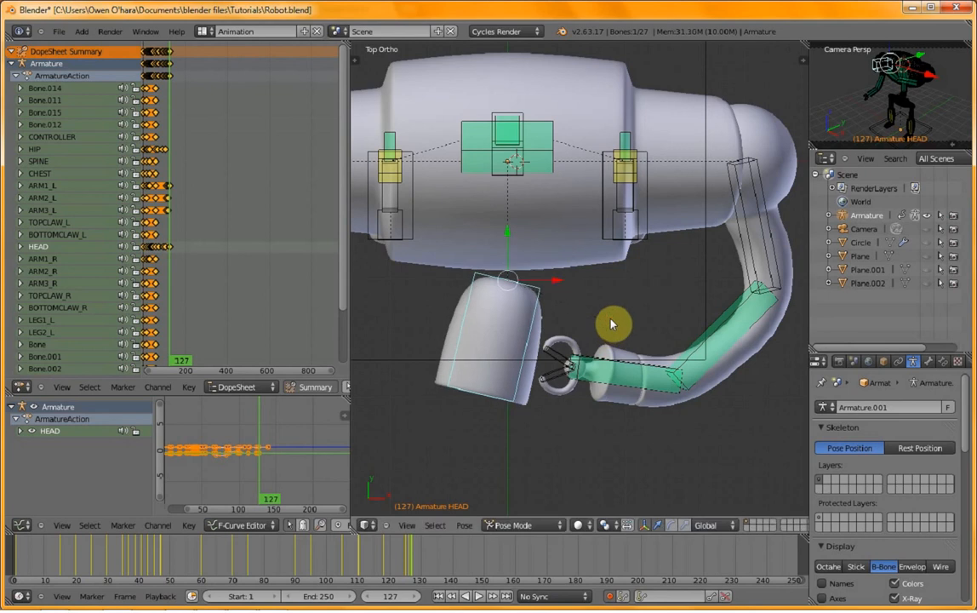
left_click(408, 564)
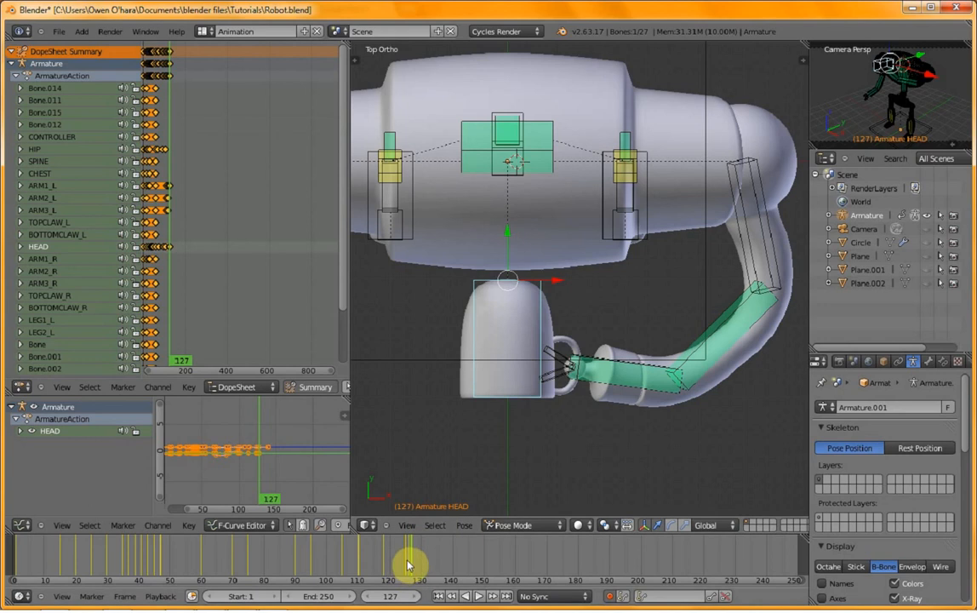
- Keyframe the HEAD bone's forward-facing pose at frames 125, 126 and 127
left_click(405, 563)
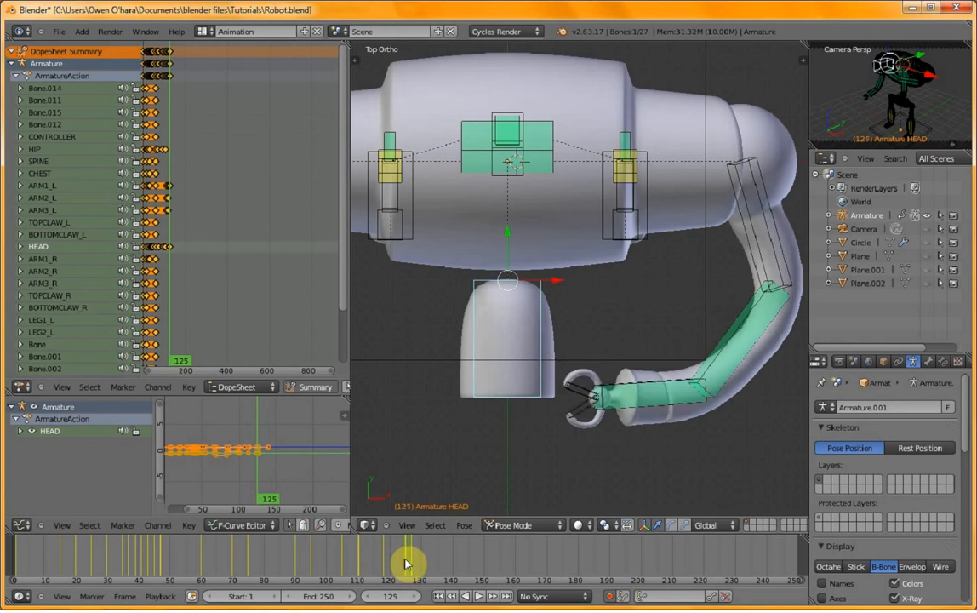
key("i")
left_click(605, 341)
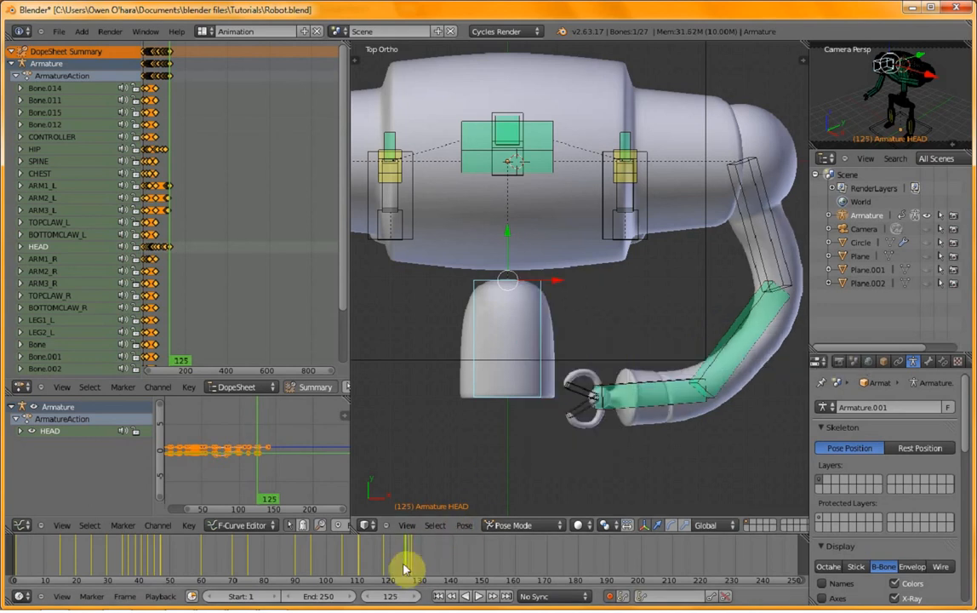
left_click(410, 566)
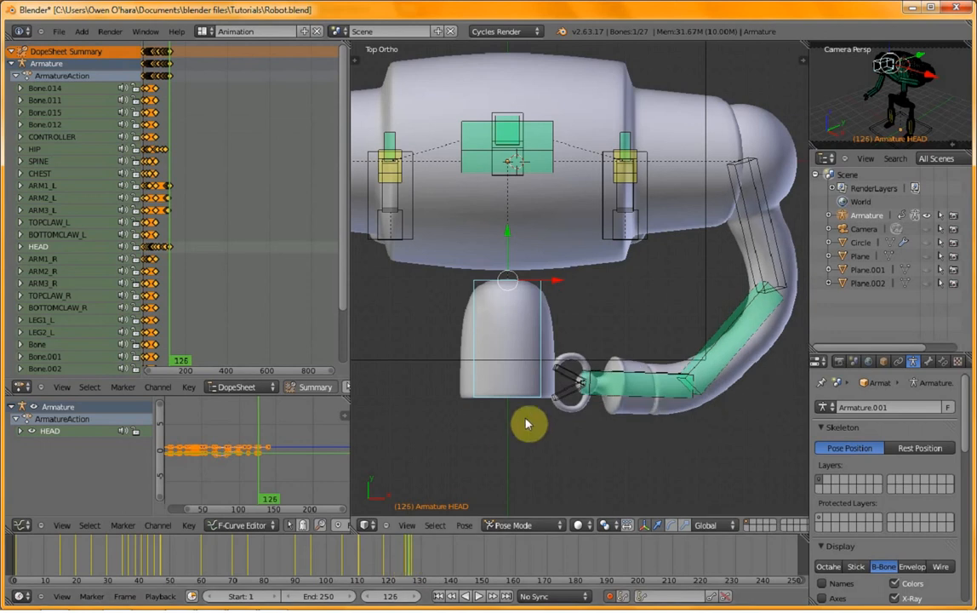
key("i")
left_click(572, 367)
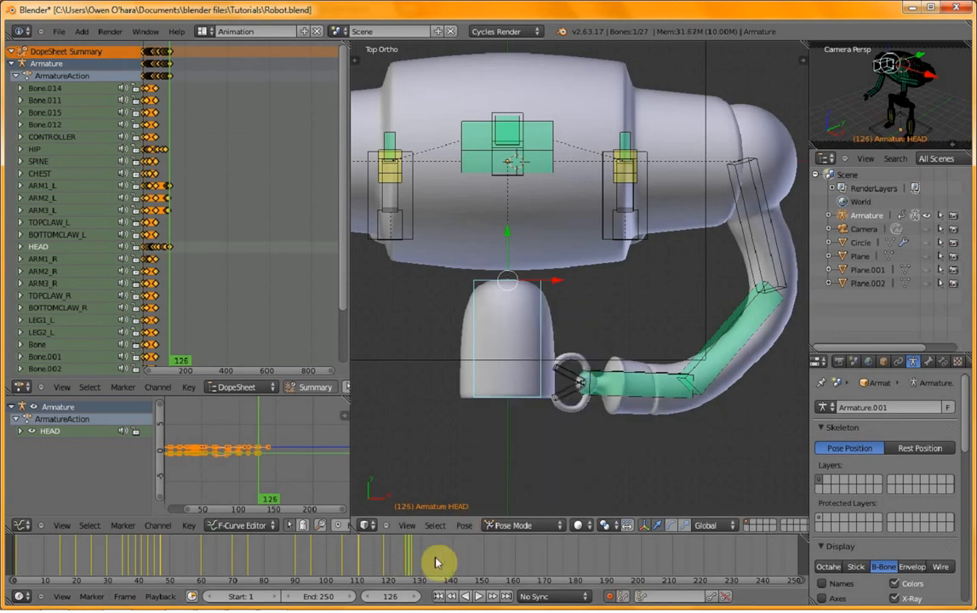
left_click(413, 560)
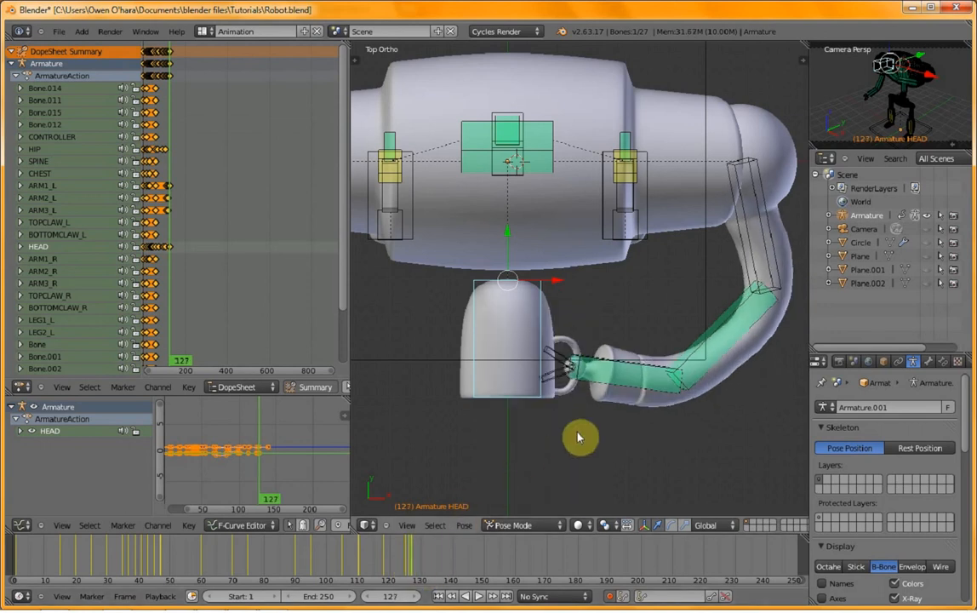
key("i")
- Rotate the HEAD bone away from the claw in the top view at frame 129 and keyframe the pose
key("r")
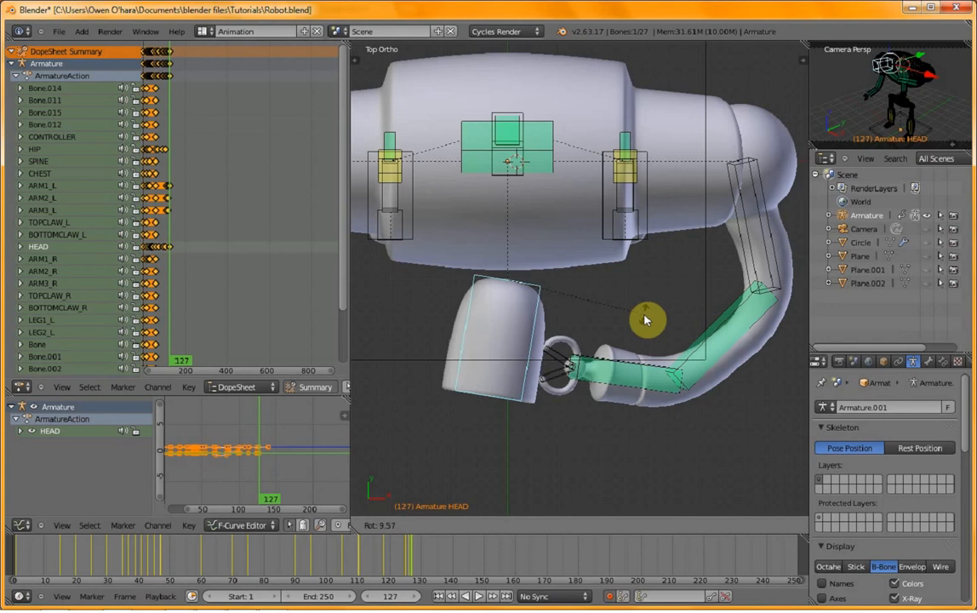
left_click(645, 320)
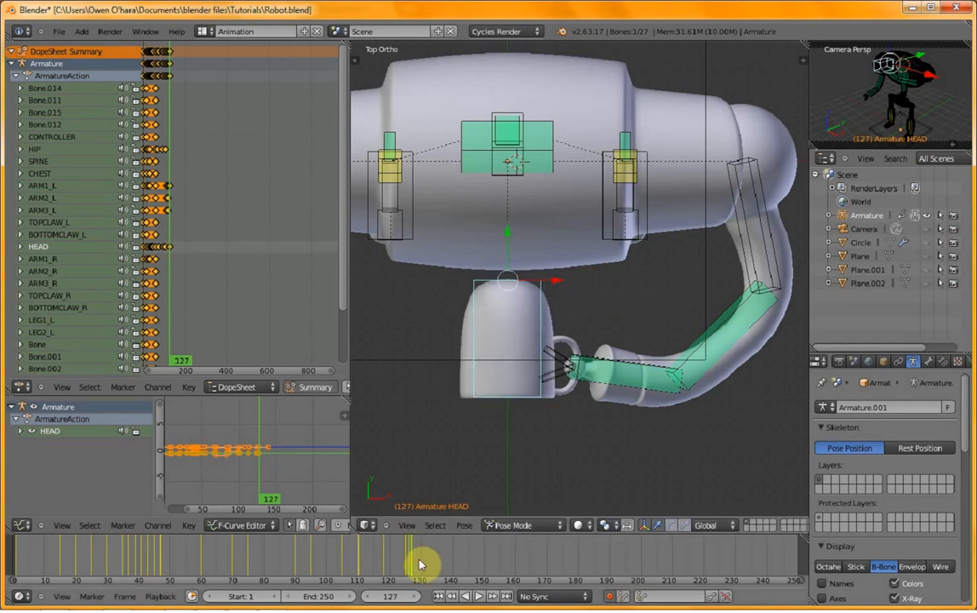
left_click_drag(417, 567, 421, 569)
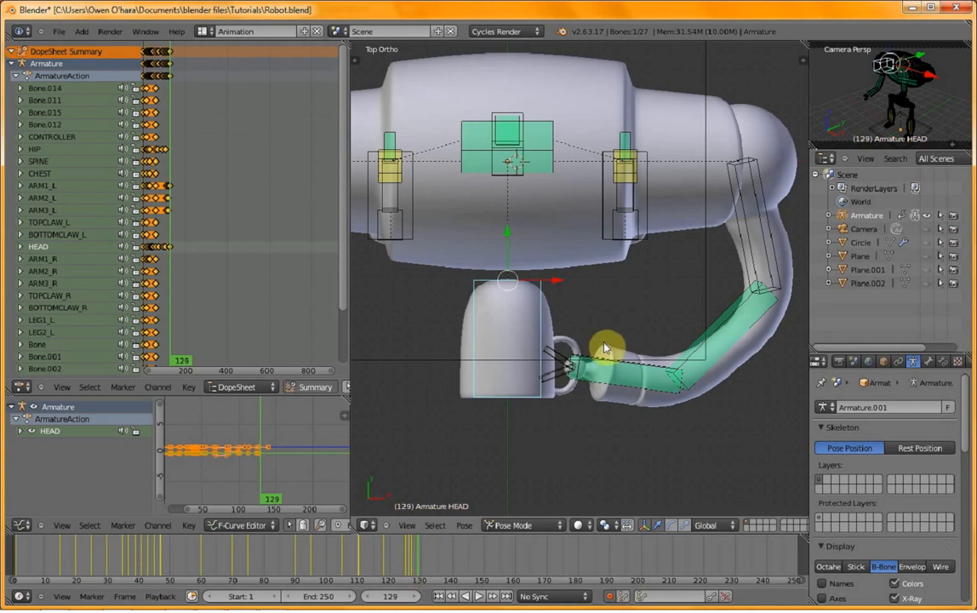
key("r")
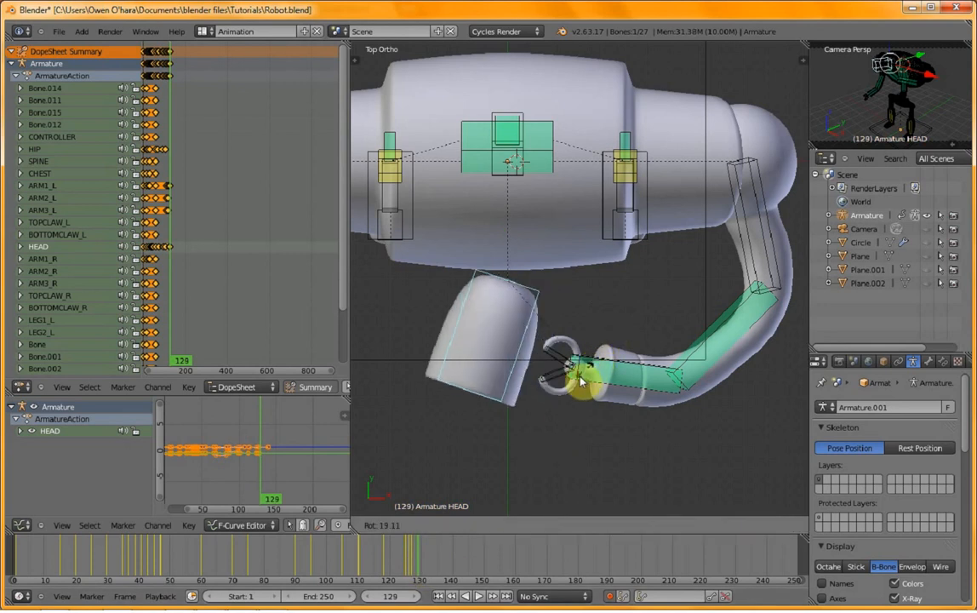
left_click(578, 385)
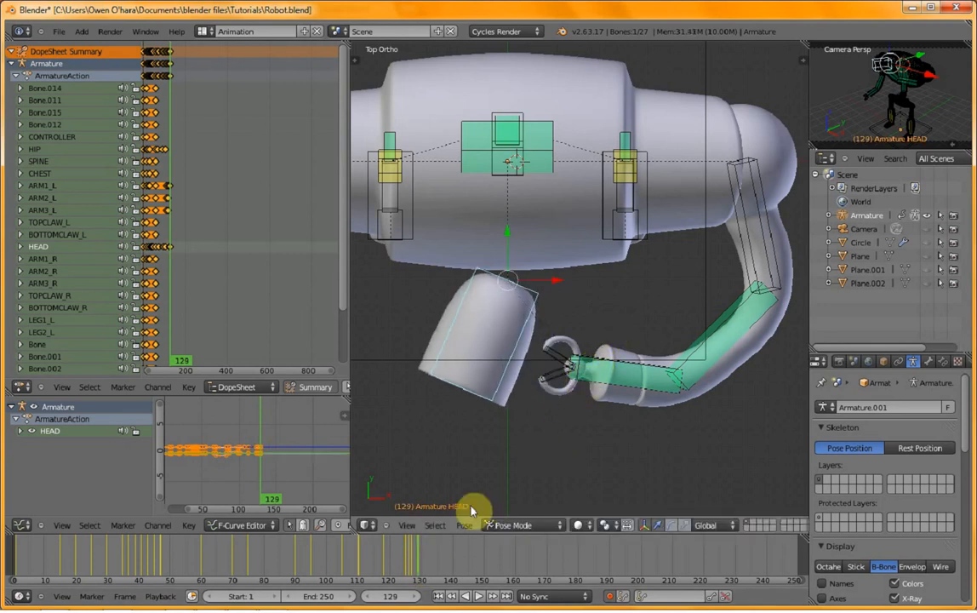
left_click(435, 567)
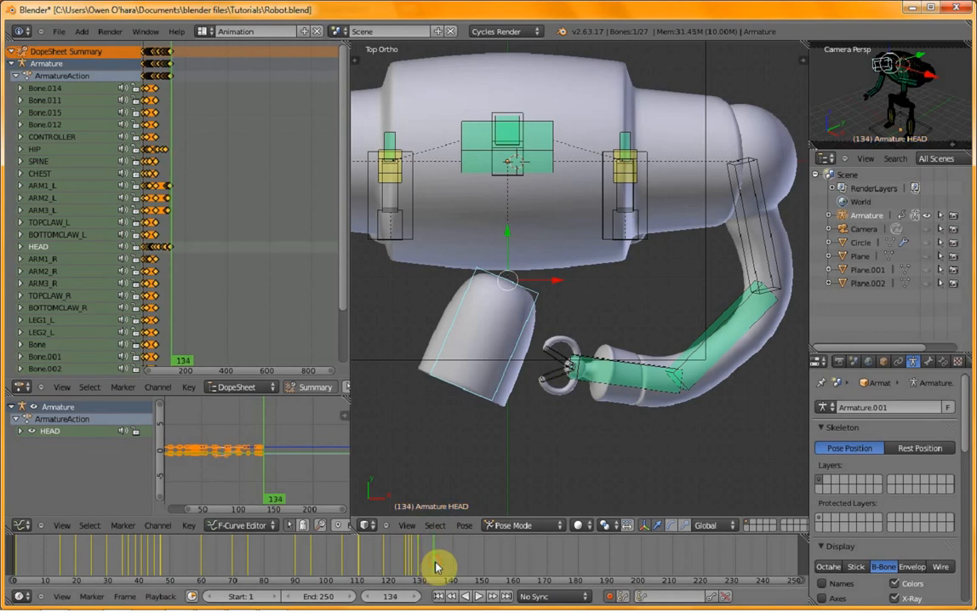
left_click(436, 567)
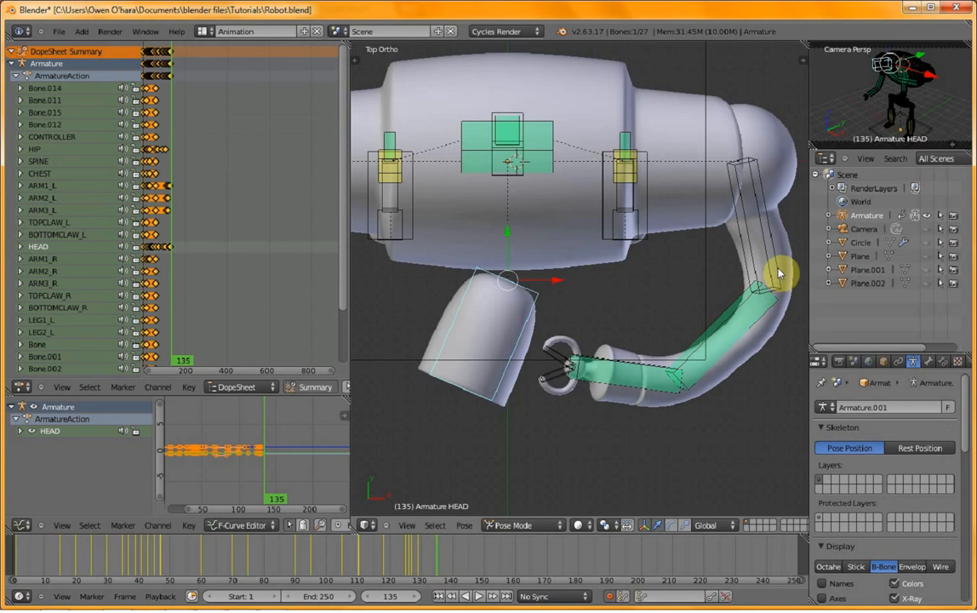
left_click(426, 561)
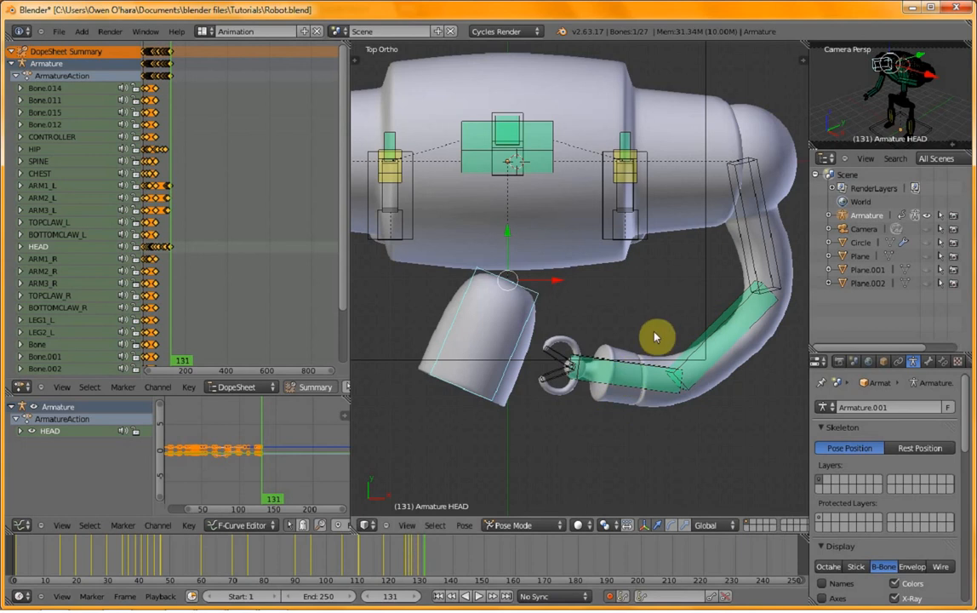
- Insert a LocRot keyframe for the ARM1_L bone at frame 125
key("KP_1")
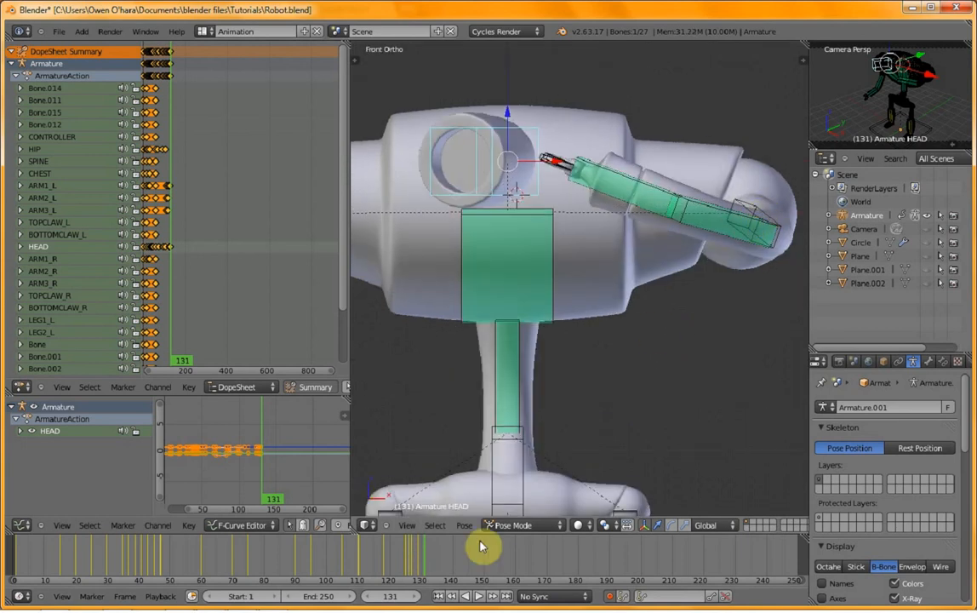
left_click(404, 568)
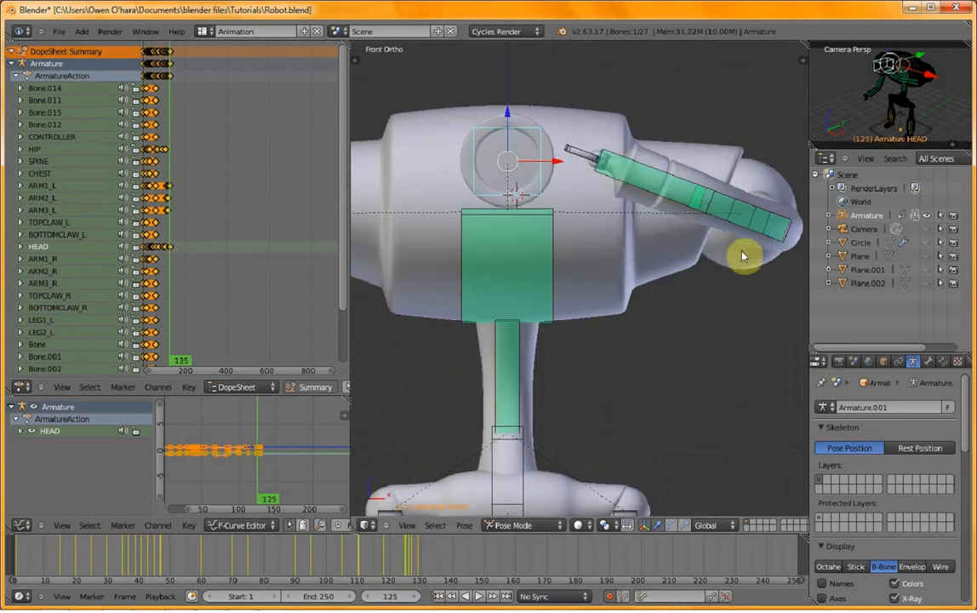
right_click(774, 228)
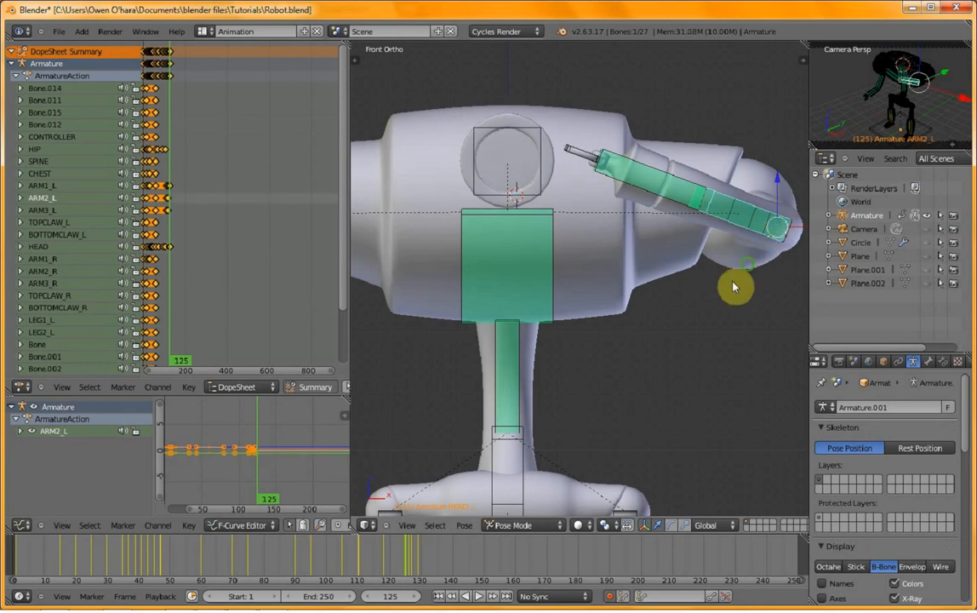
middle_click_drag(733, 287, 763, 218)
right_click(763, 218)
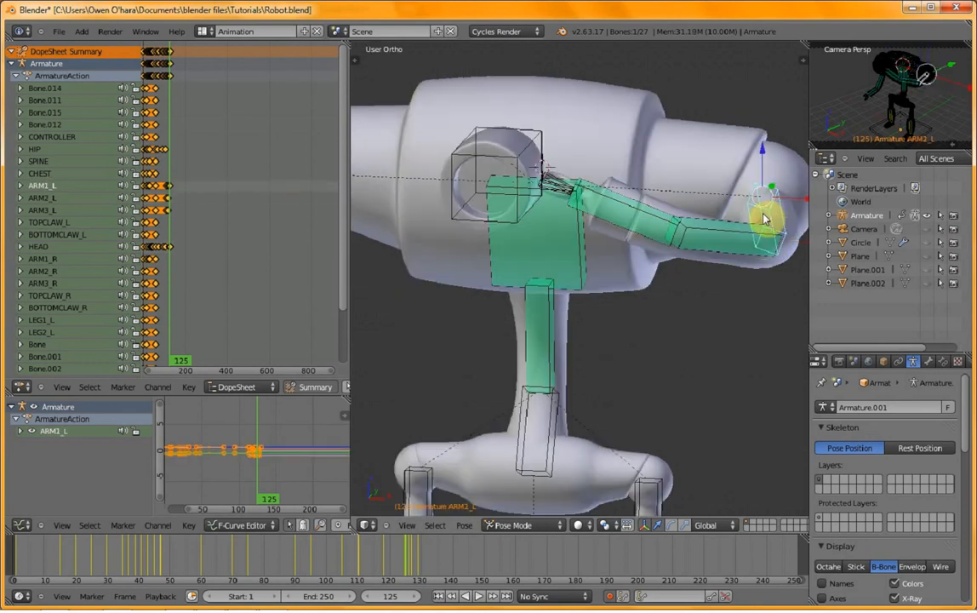
key("i")
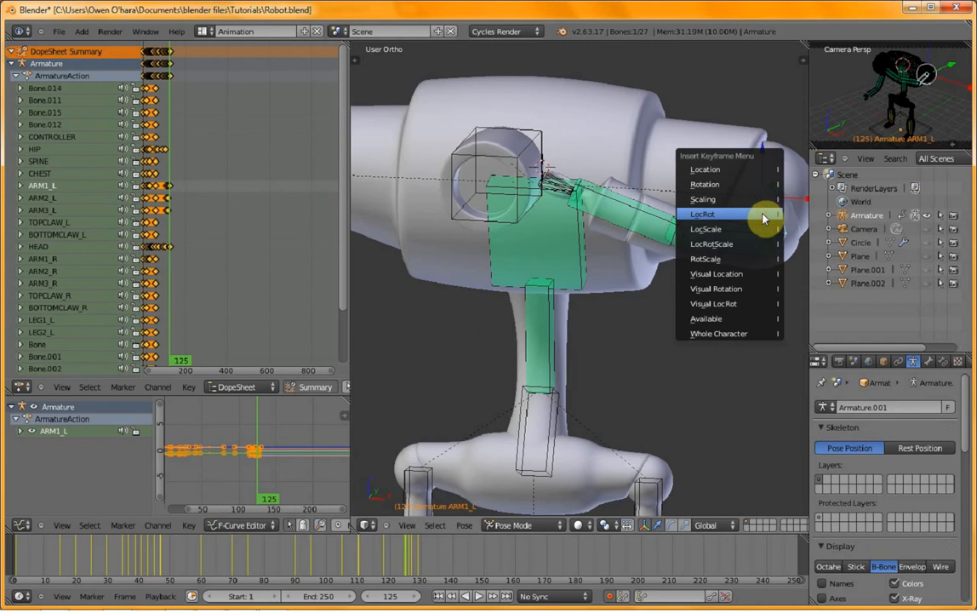
left_click(763, 218)
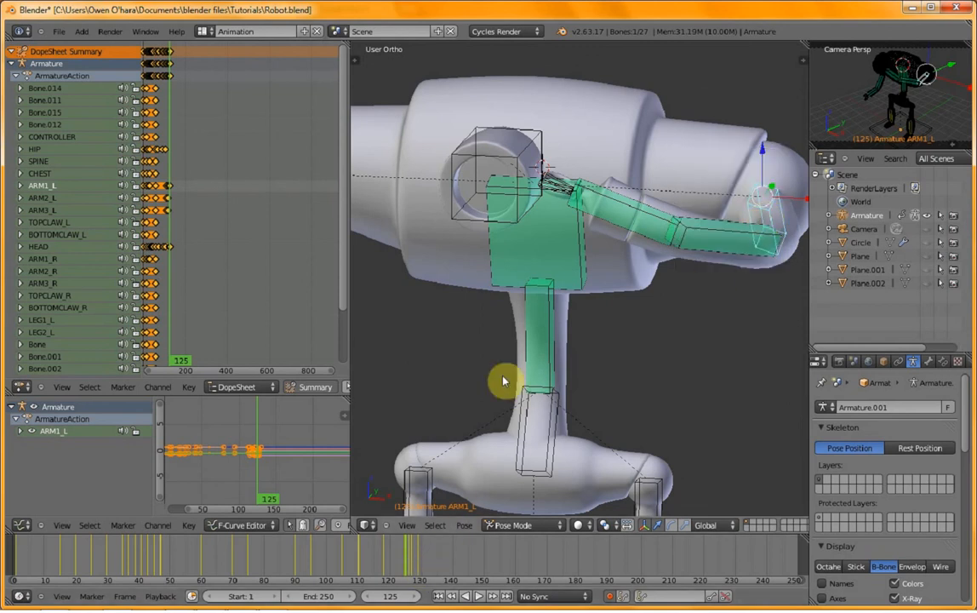
- Copy the ARM1_L bone's frame 125 pose to frame 129 and clear the HEAD bone's rotation at that frame
key("n")
key("n")
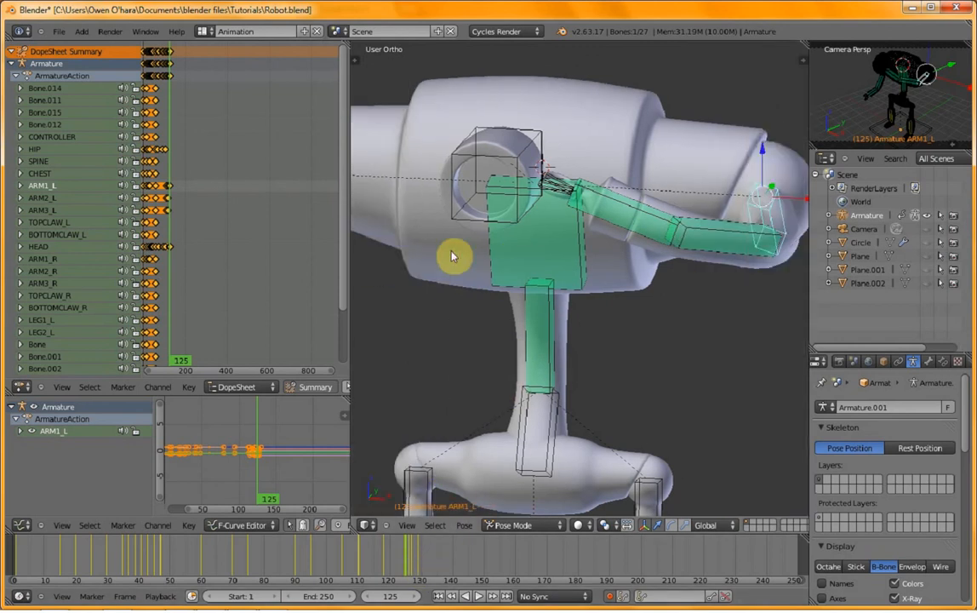
key("t")
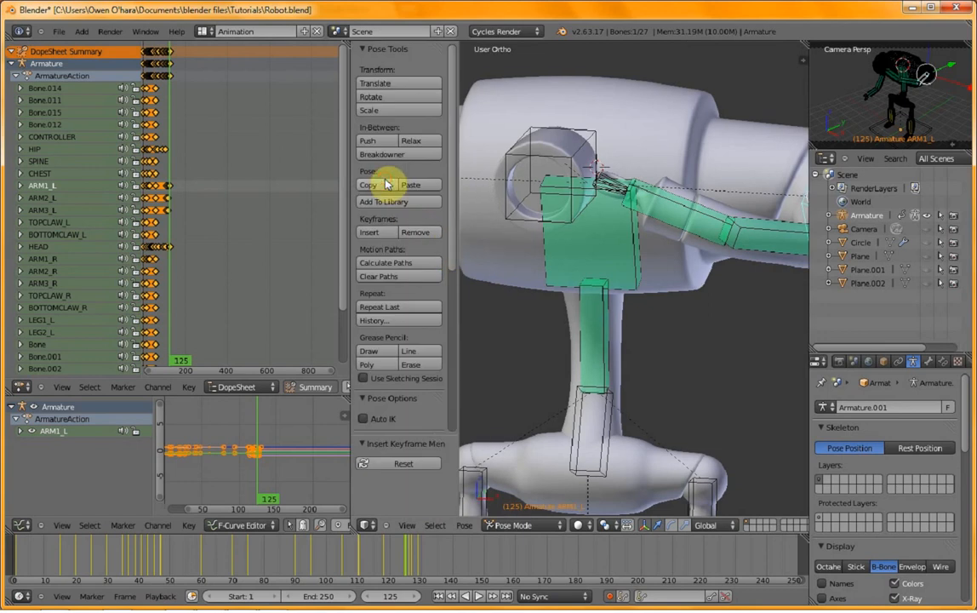
left_click(418, 564)
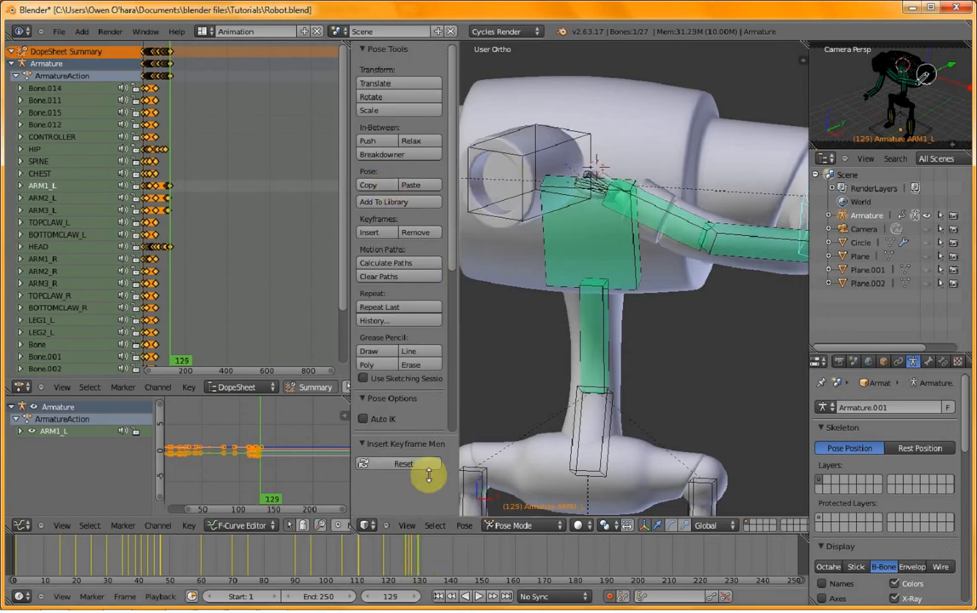
left_click(417, 188)
key("t")
key("KP_1")
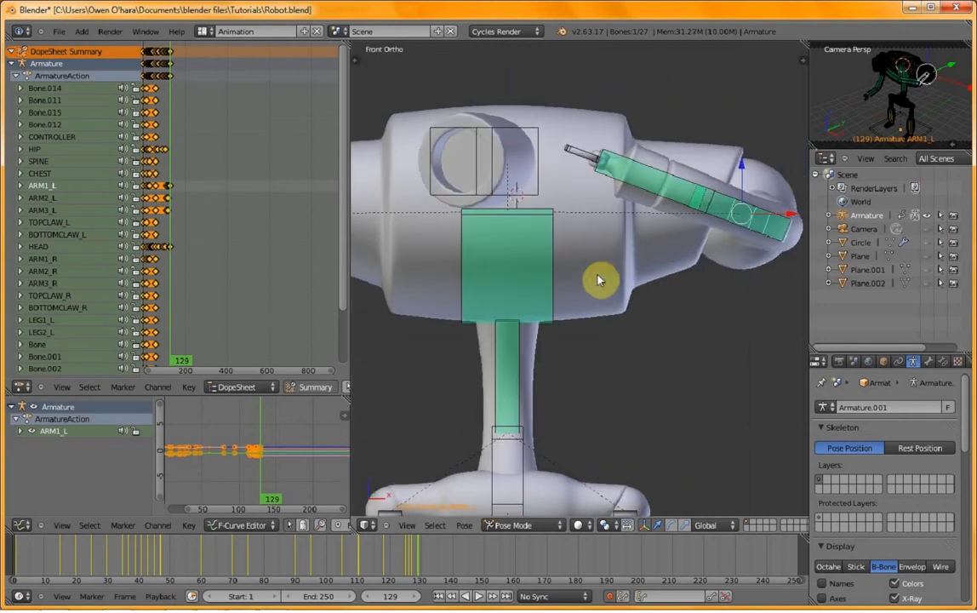
right_click(514, 198)
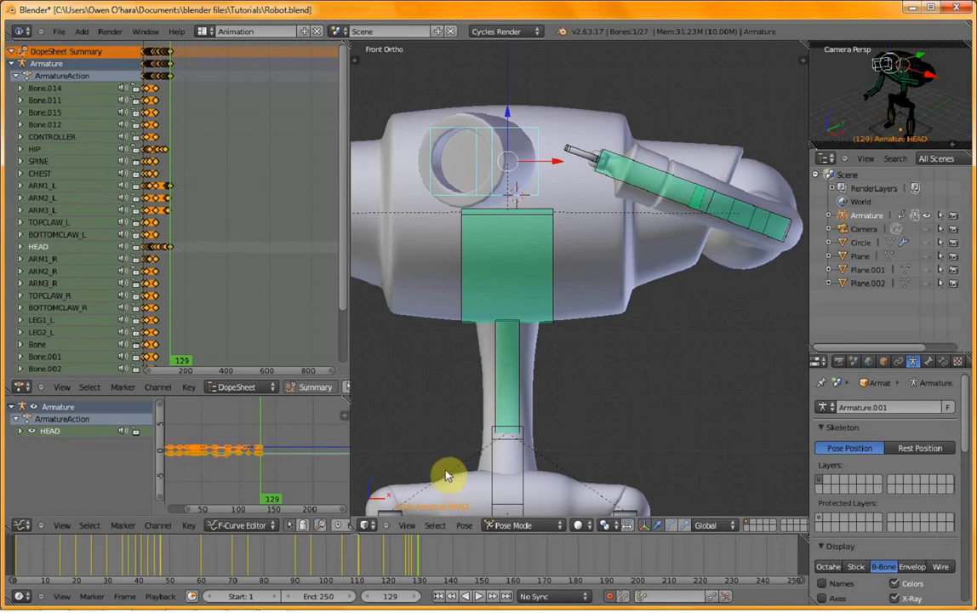
key("alt+r")
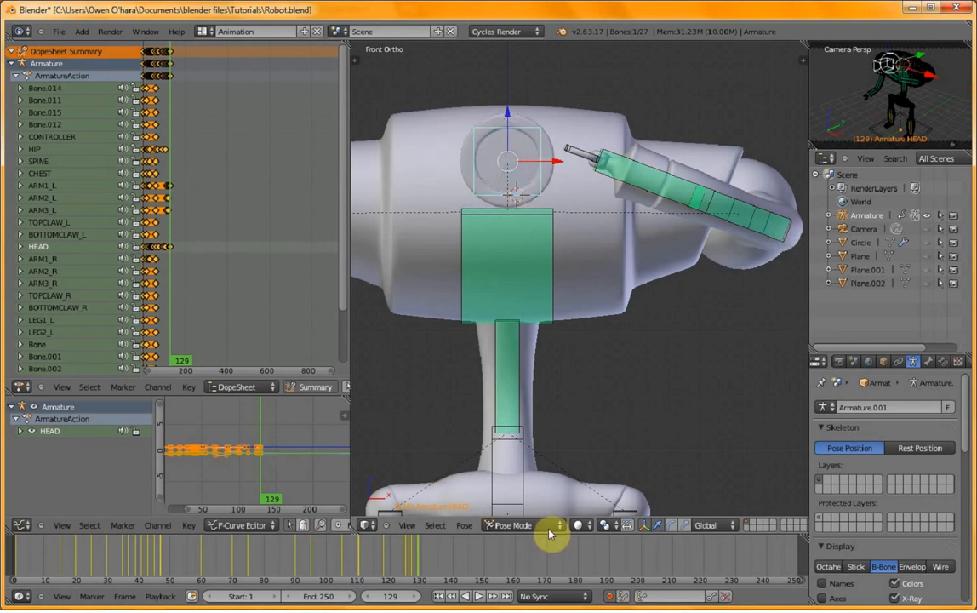
- Clear the ARM1_L bone's rotation at frame 140 so the left upper arm hangs down
left_click(453, 567)
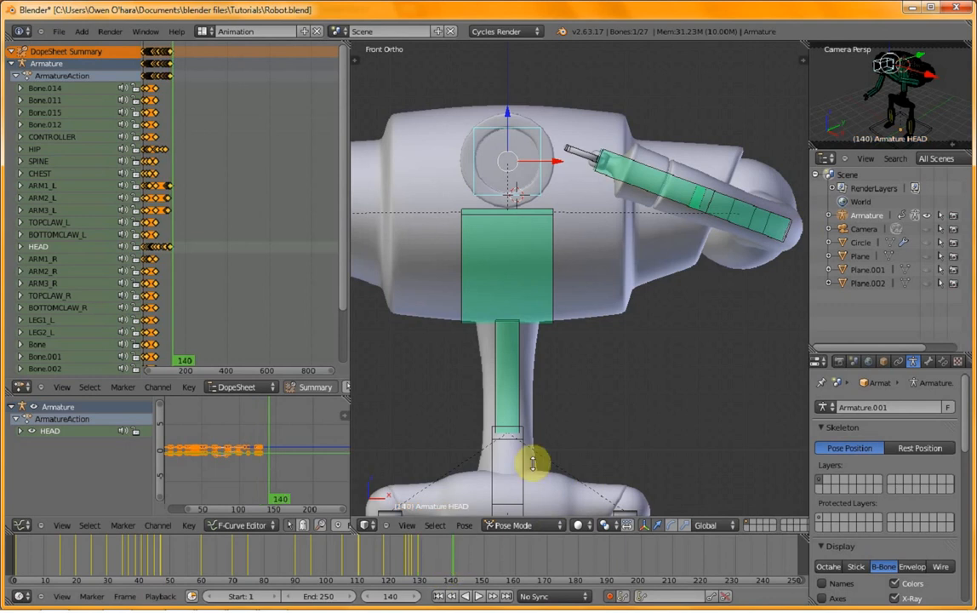
scroll(605, 343, "down", 3)
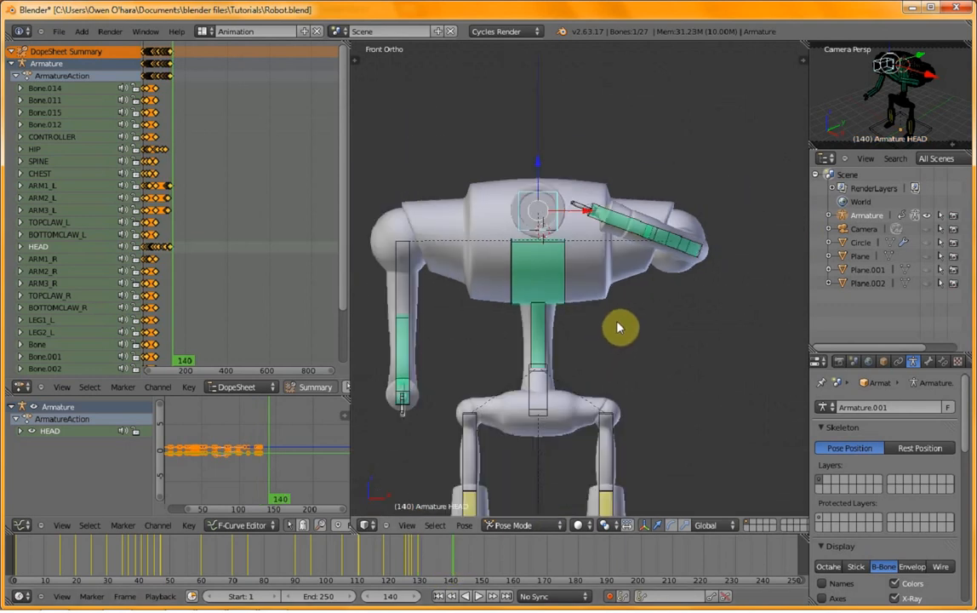
middle_click_drag(626, 311, 650, 277)
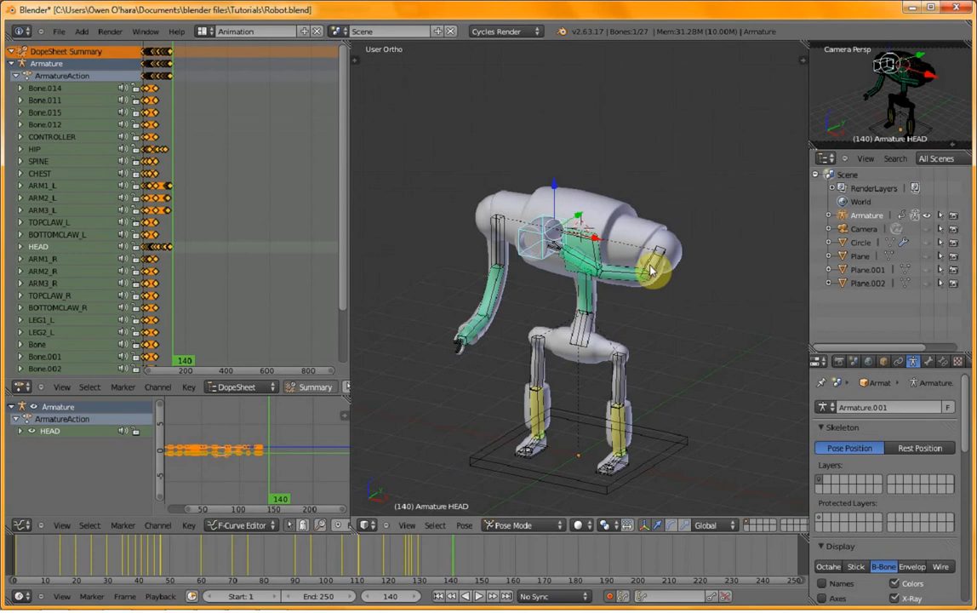
right_click(654, 265)
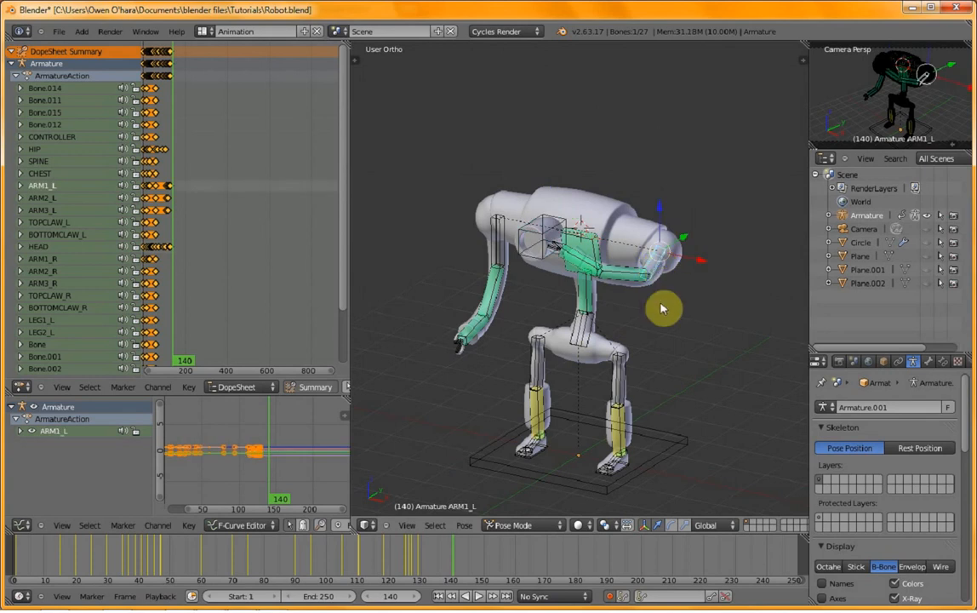
key("alt+r")
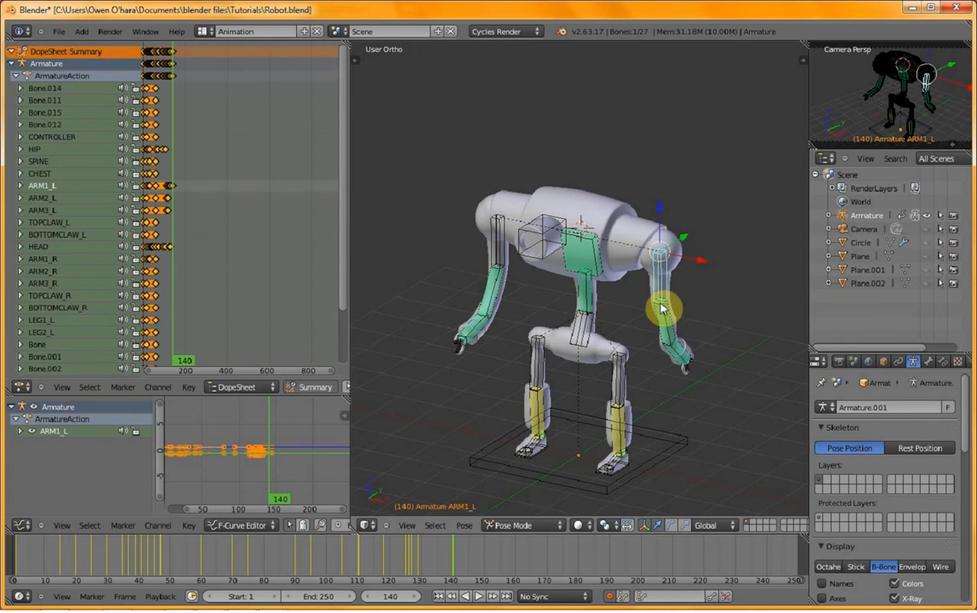
middle_click_drag(690, 303, 565, 286)
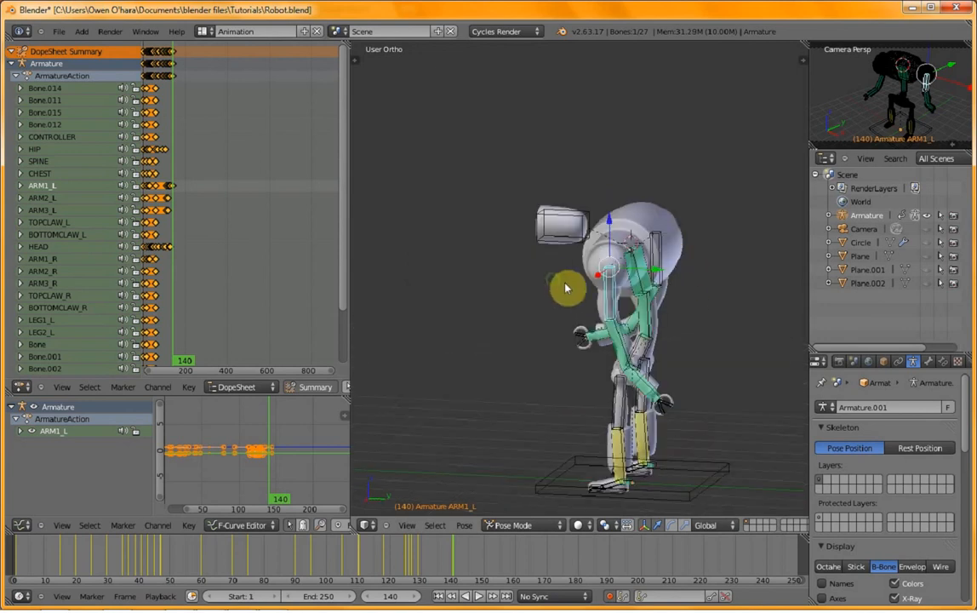
key("KP_3")
scroll(659, 323, "up", 4)
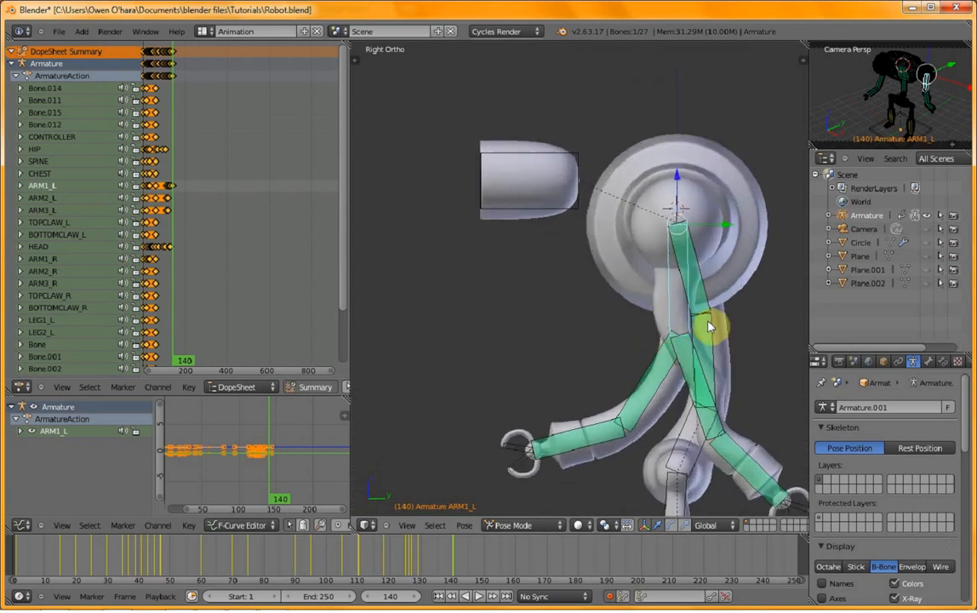
scroll(710, 325, "down", 3)
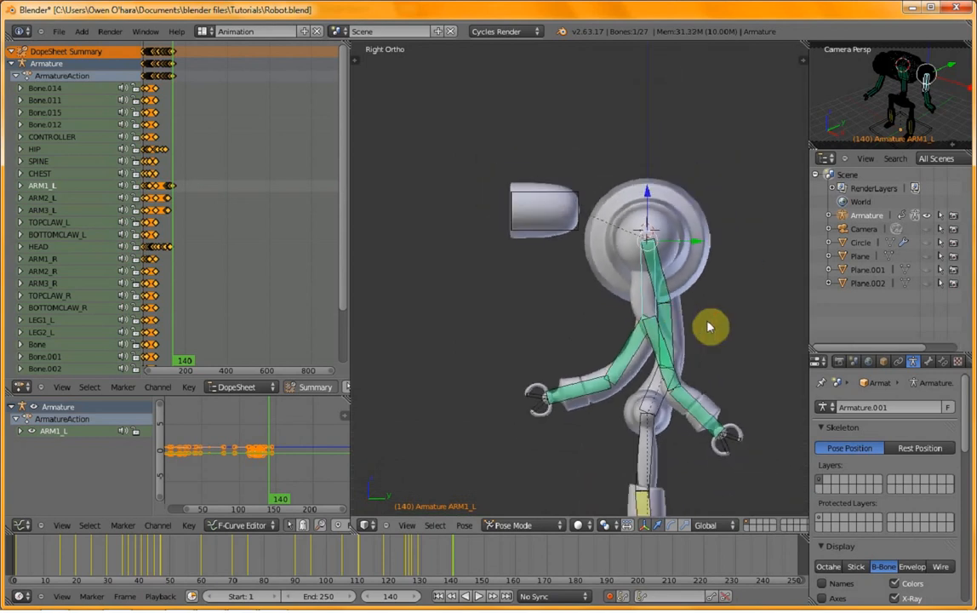
mouse_move(682, 311)
middle_mouse_down()
mouse_move(645, 354)
mouse_move(672, 323)
middle_mouse_up()
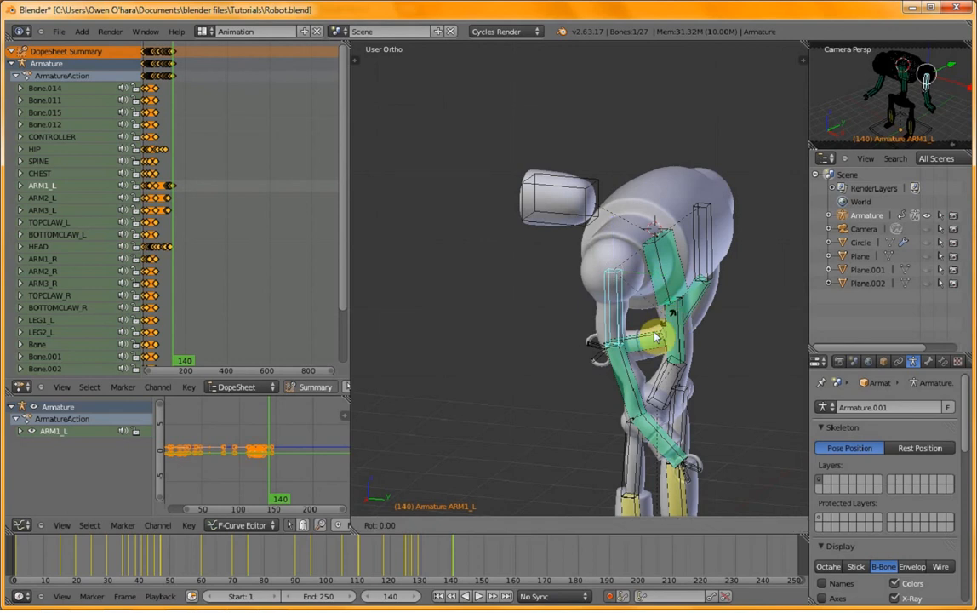
key("r")
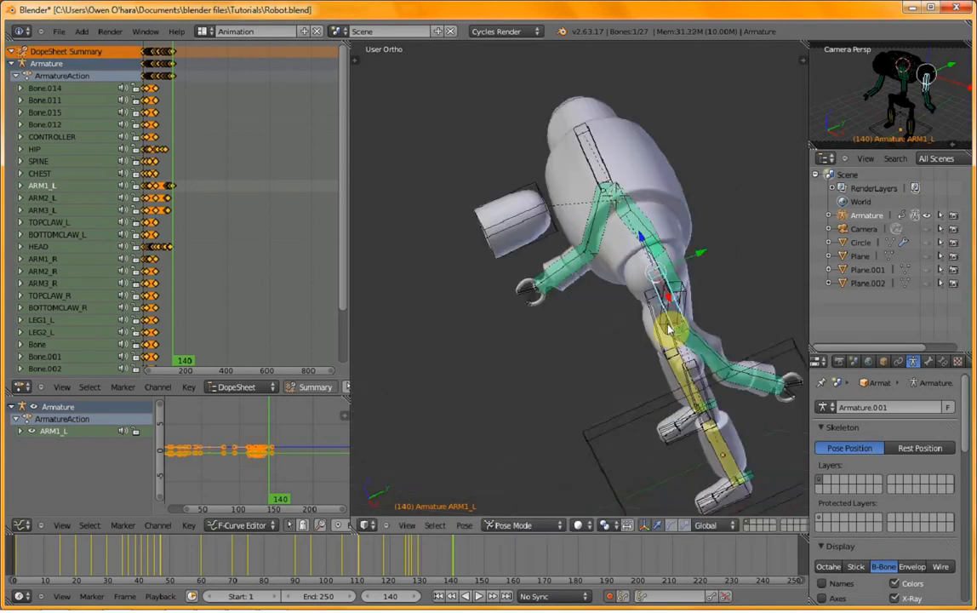
- Try rotating the ARM1_L bone 180° in the top view at frame 140
key("KP_7")
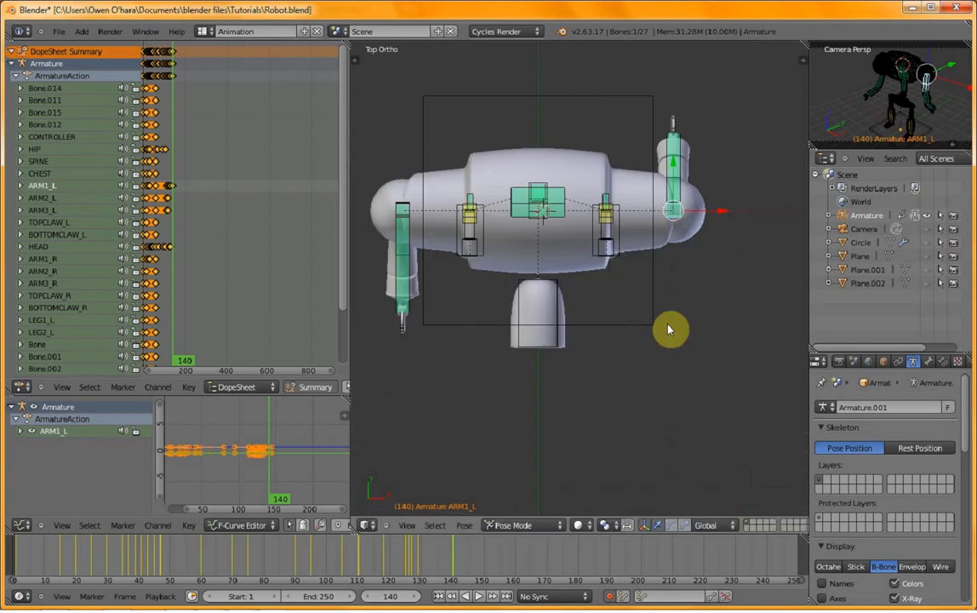
type("r")
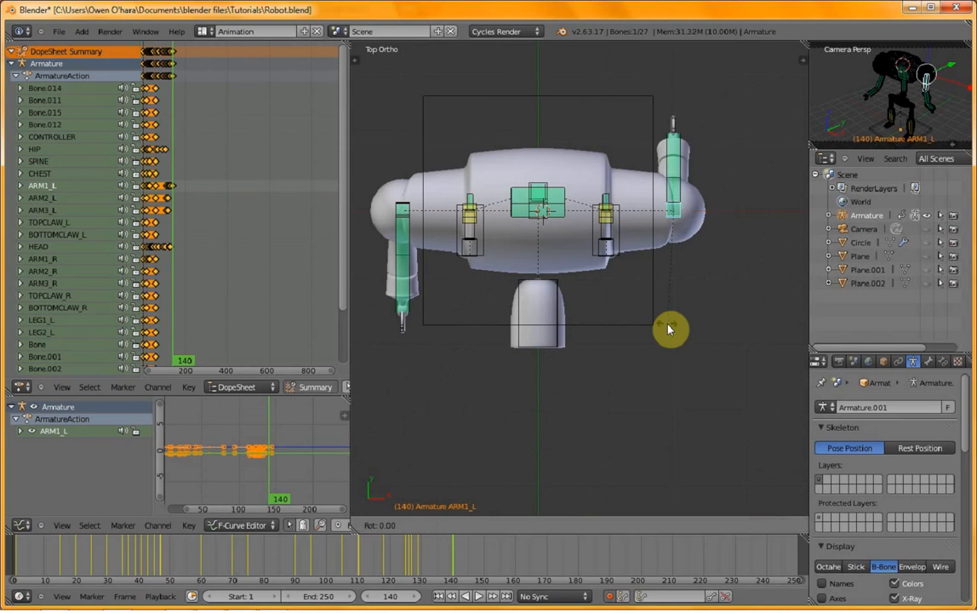
type("180")
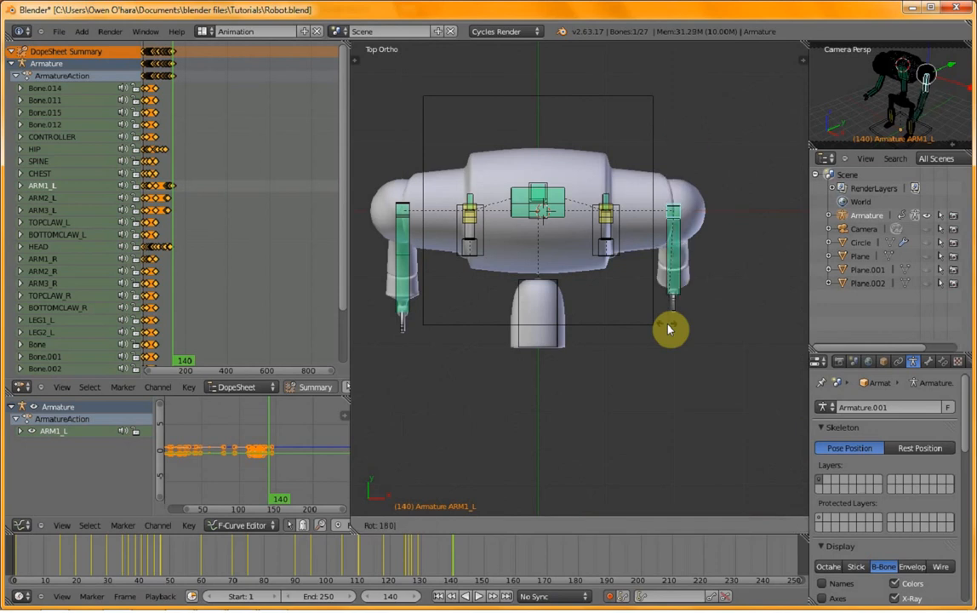
key("Return")
middle_click_drag(702, 331, 546, 218)
scroll(636, 356, "up", 4)
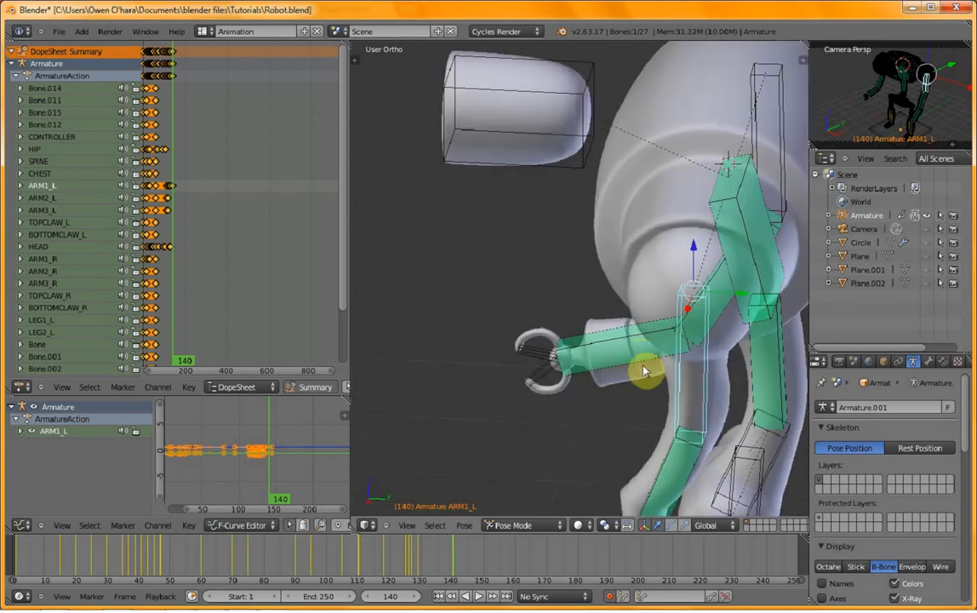
middle_click_drag(643, 373, 587, 218, "shift")
key("ctrl+z")
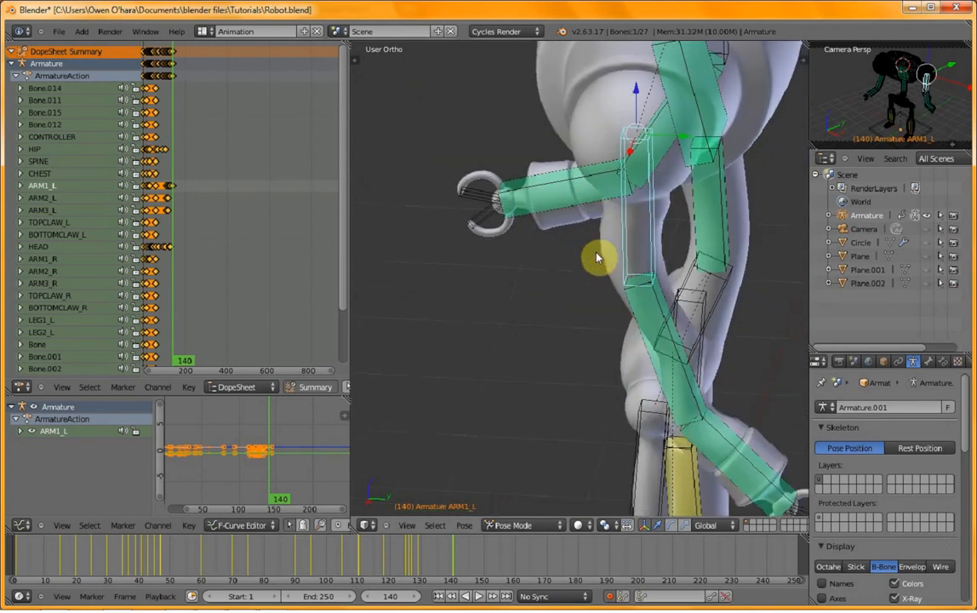
- Rotate the ARM2_L and ARM3_L bones forward at frame 140, bending the left forearm and claw toward the robot's front like the right arm
right_click(678, 365)
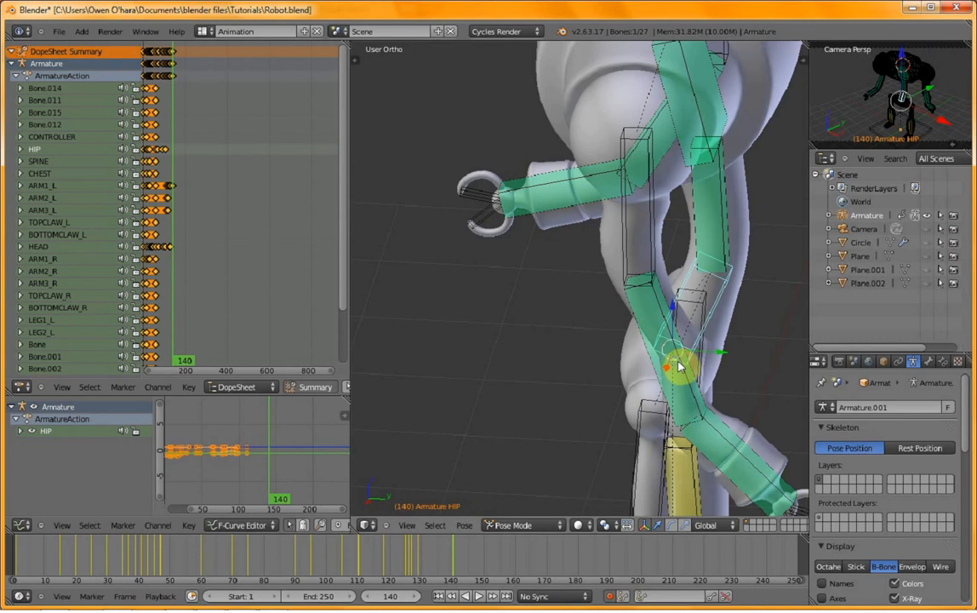
right_click(684, 386)
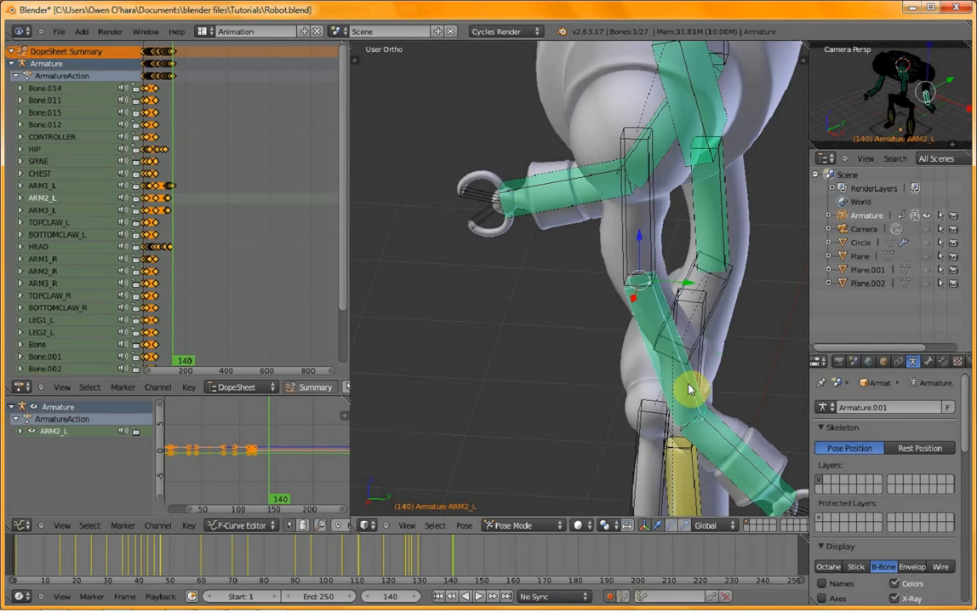
key("r")
left_click(539, 420)
right_click(546, 418)
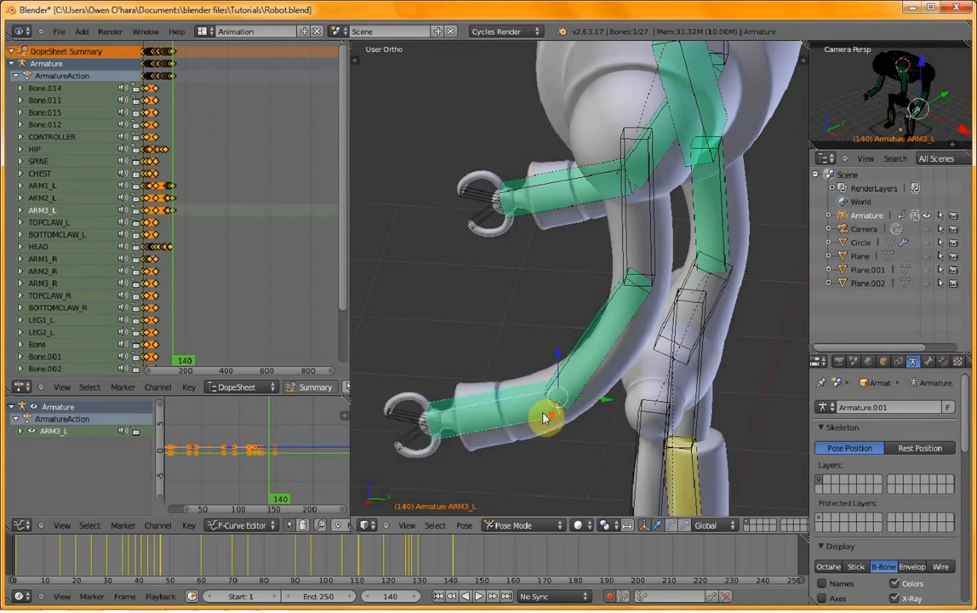
scroll(536, 427, "down", 4)
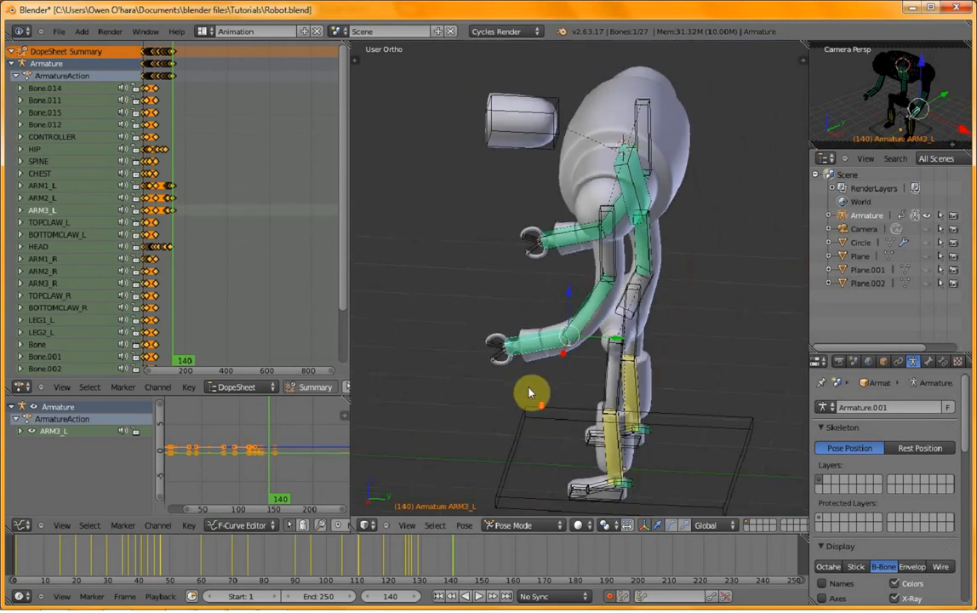
key("KP_3")
scroll(528, 389, "up", 3)
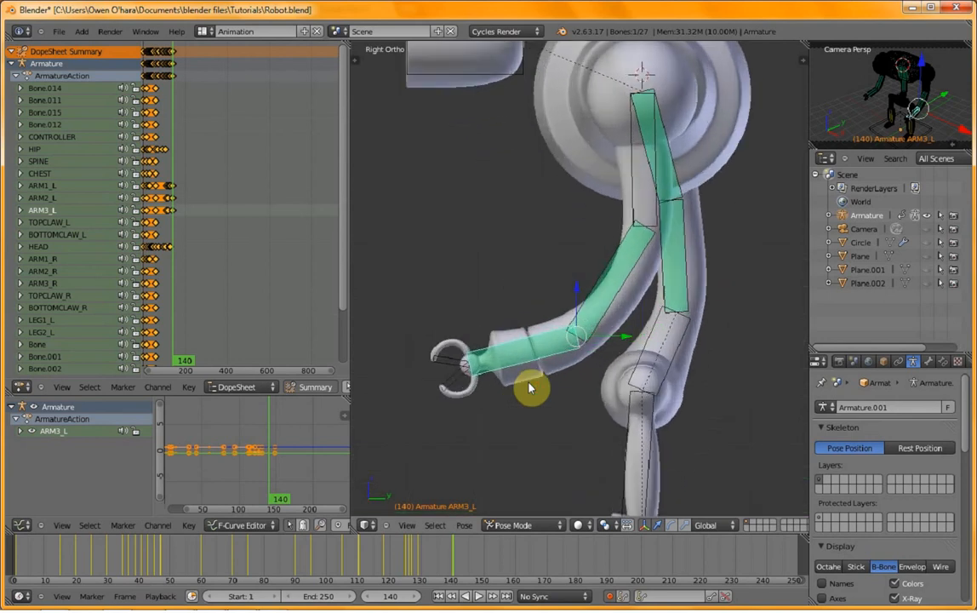
- Insert a LocRot keyframe for all bones of the armature at frame 150
scroll(529, 388, "down", 3)
scroll(529, 388, "up", 1)
scroll(529, 388, "down", 1)
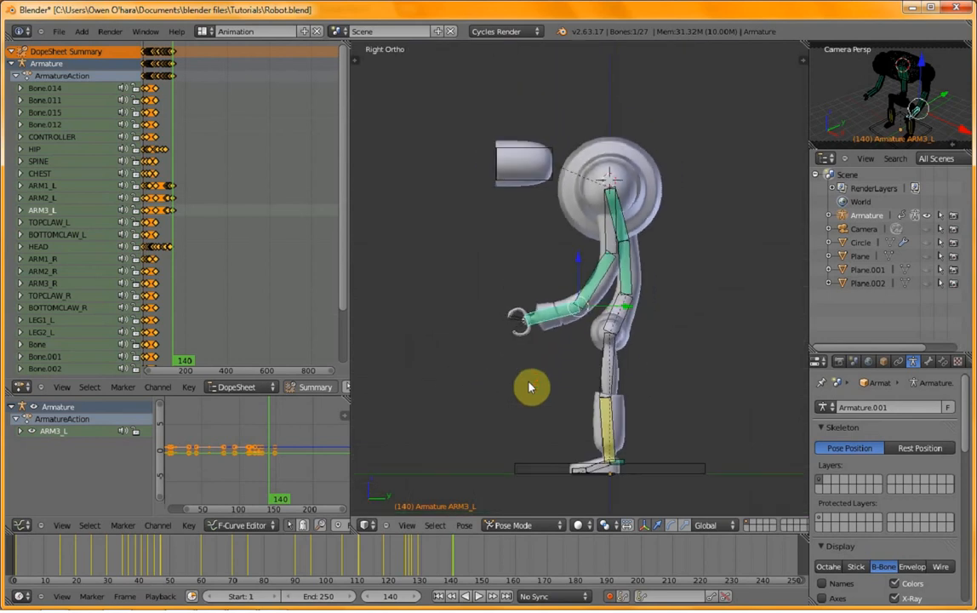
left_click(483, 563)
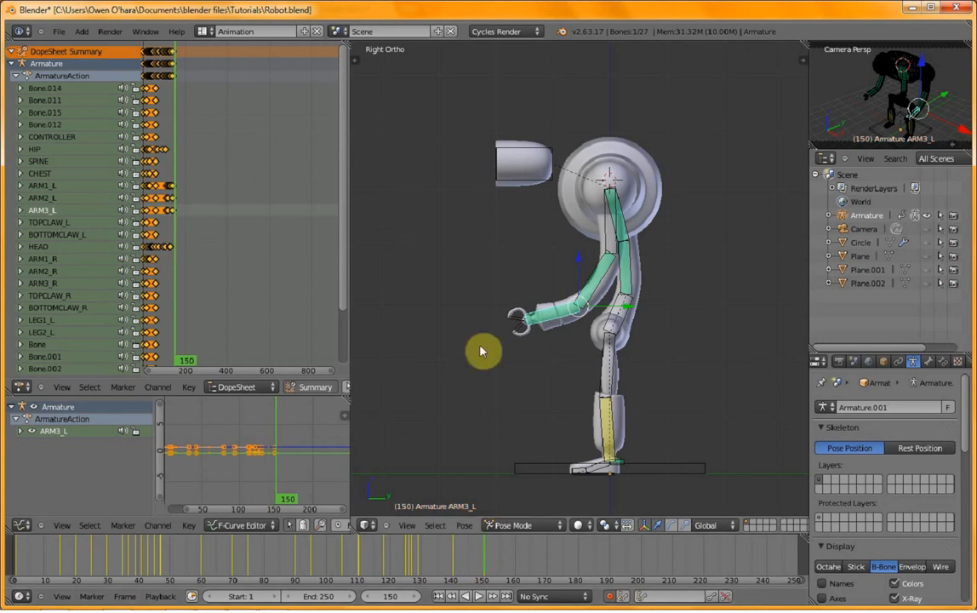
key("KP_1")
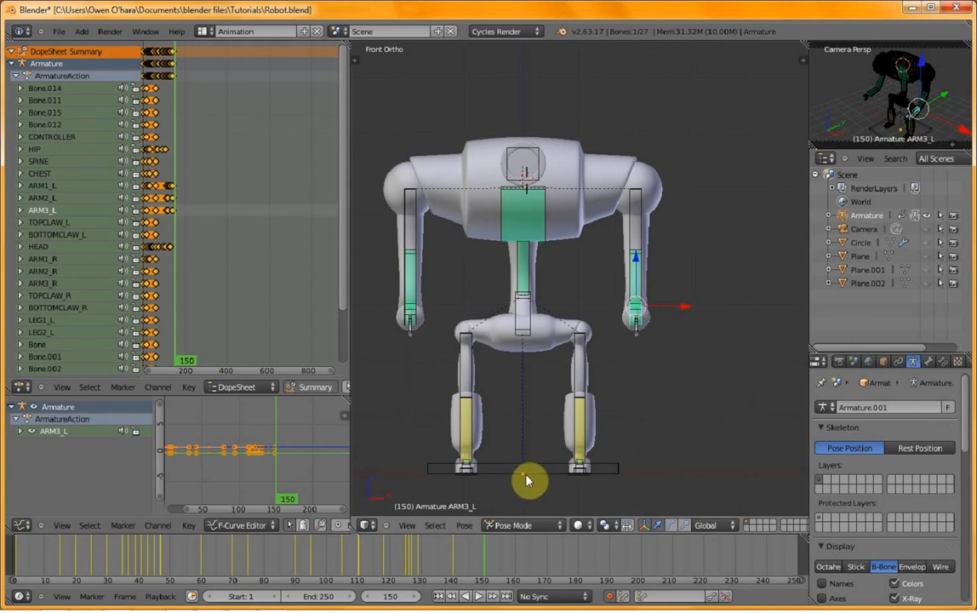
key("i")
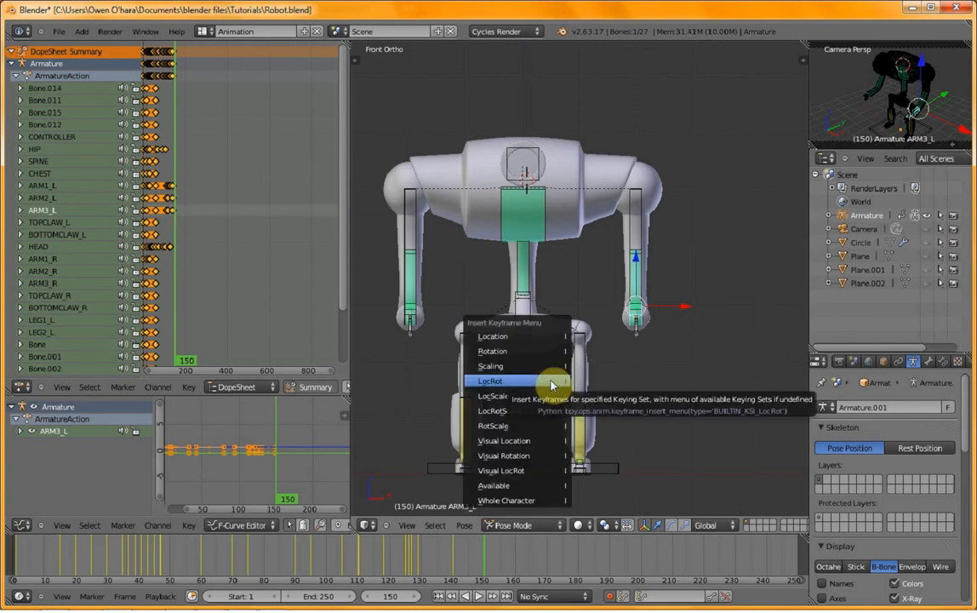
key("a")
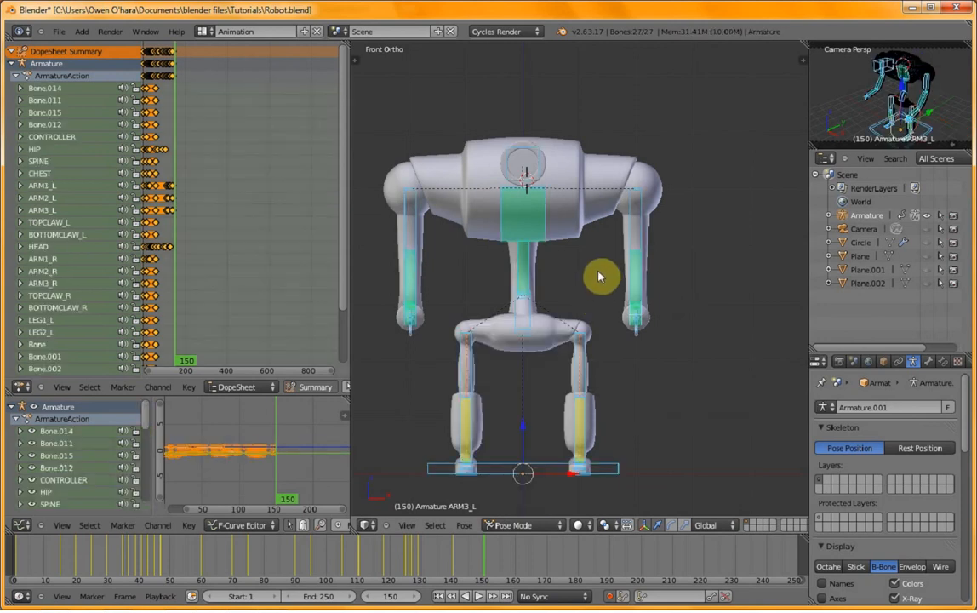
key("i")
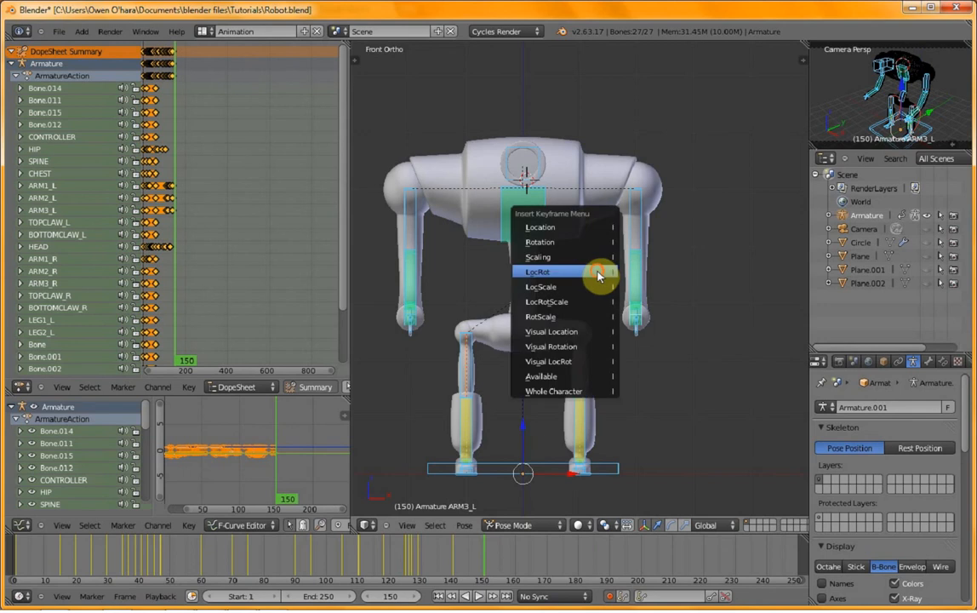
left_click(599, 275)
key("KP_0")
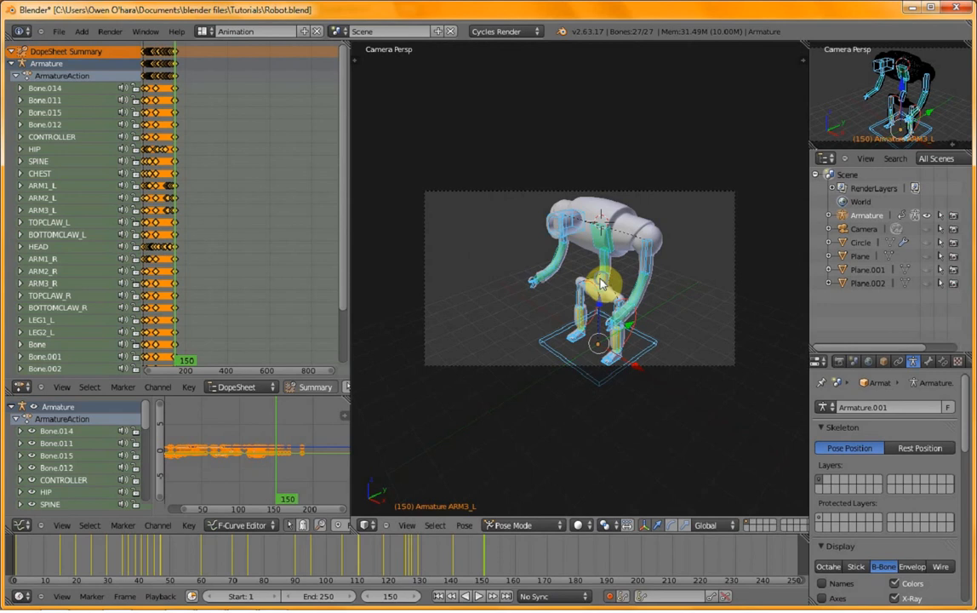
right_click(605, 271)
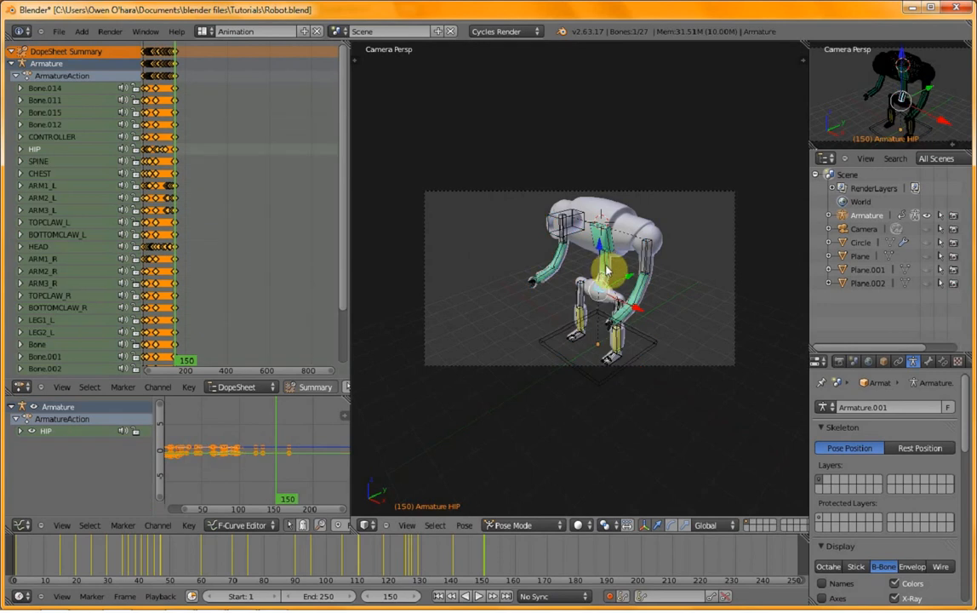
right_click(604, 266)
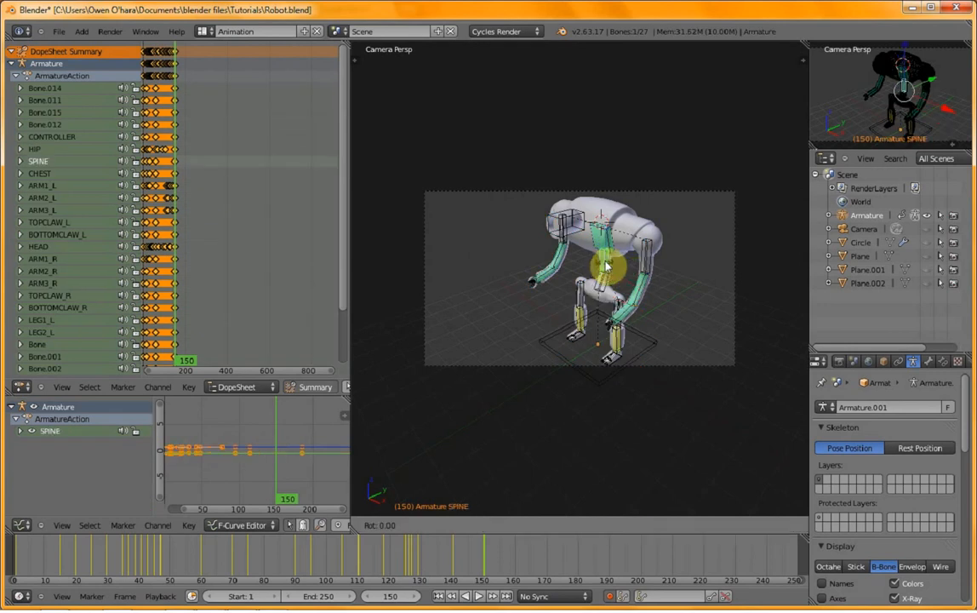
right_click(578, 235)
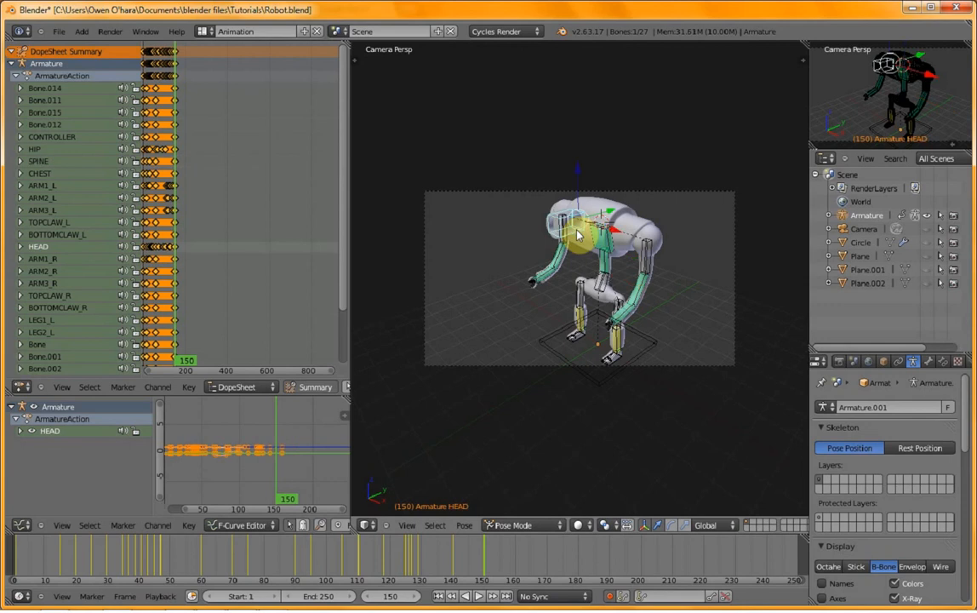
key("r")
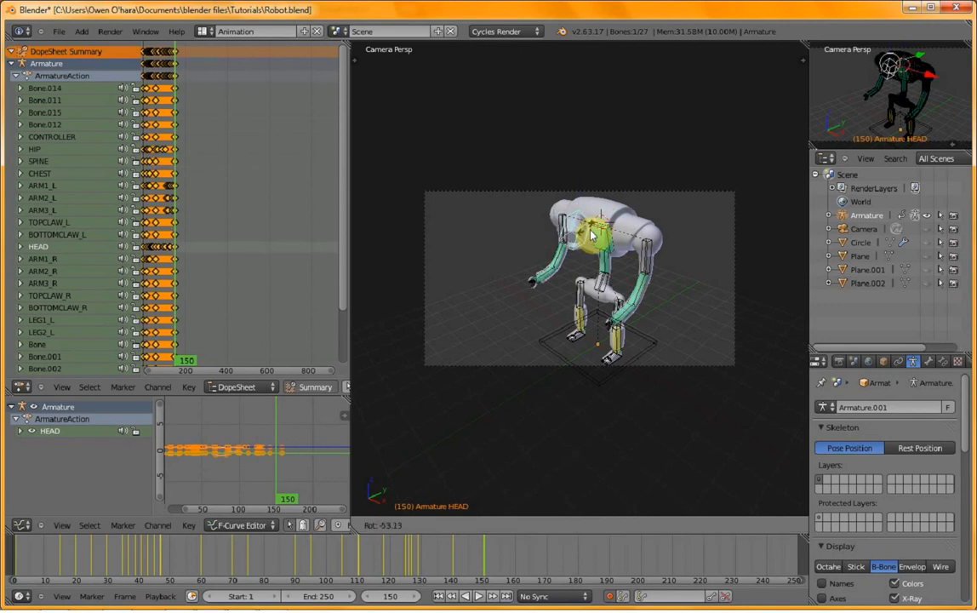
left_click(521, 207)
- Deselect all bones, switch the armature to Object Mode and reveal all hidden objects
key("KP_1")
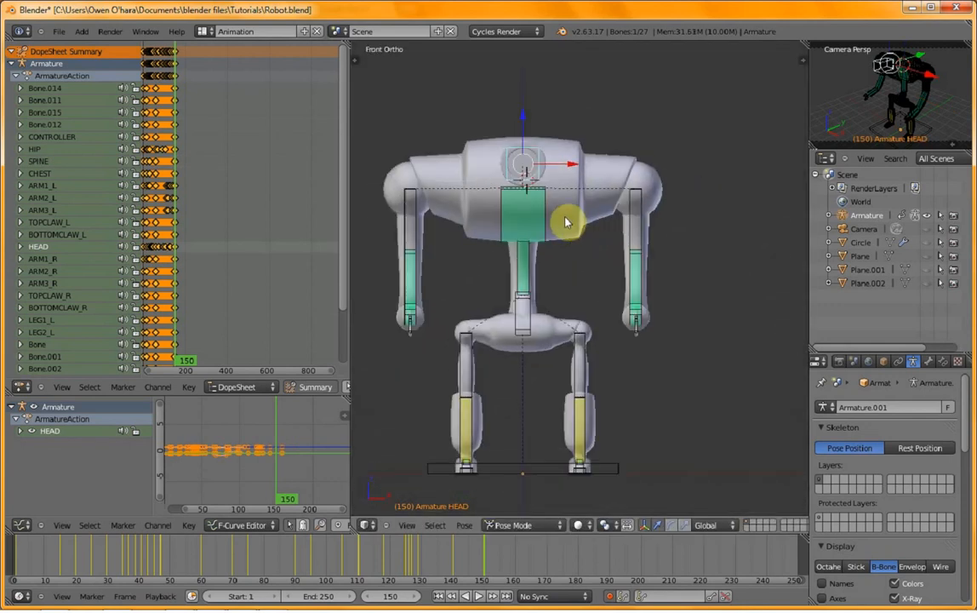
scroll(521, 207, "down", 4)
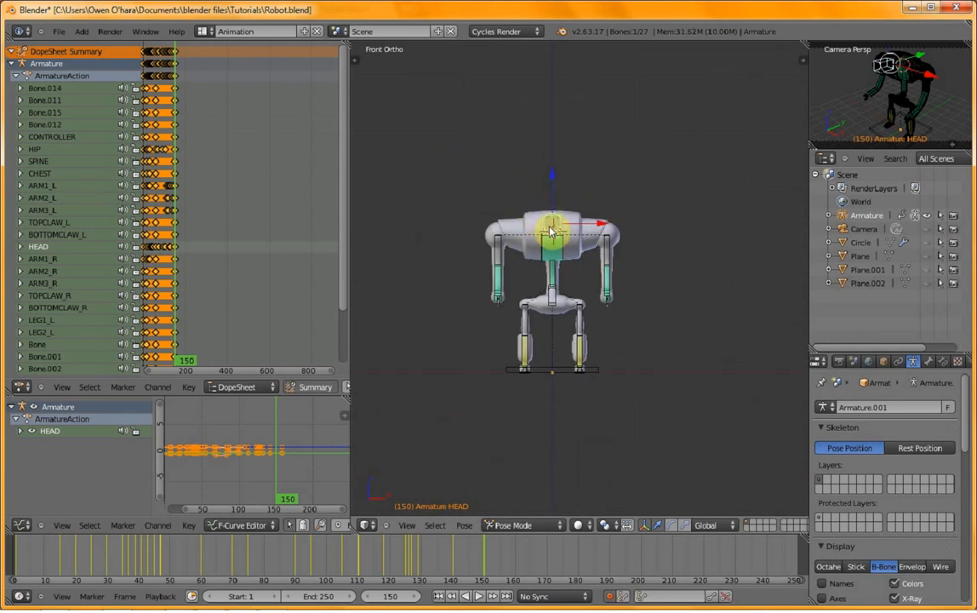
key("a")
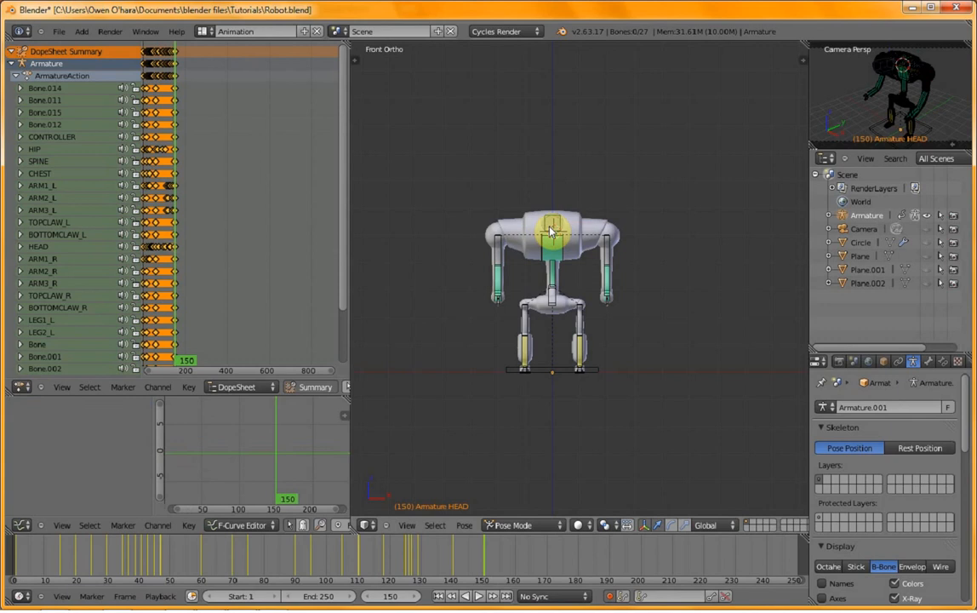
key("Tab")
key("Tab")
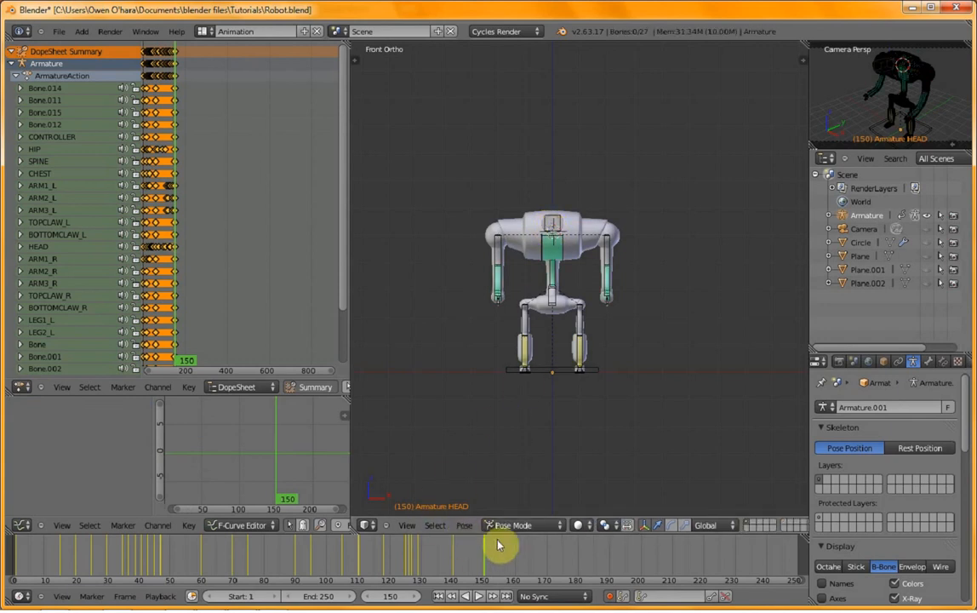
left_click(540, 525)
left_click(534, 511)
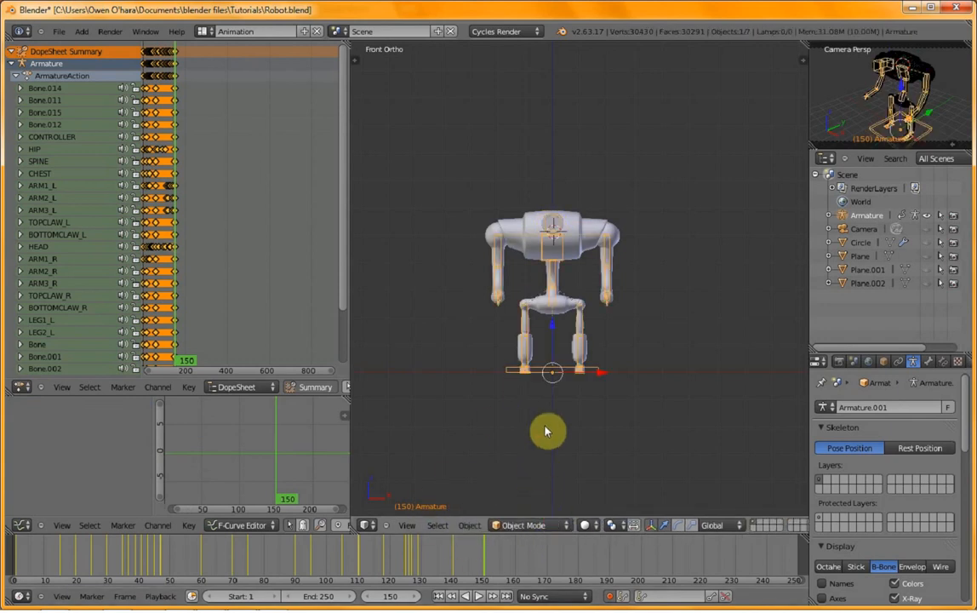
key("alt+h")
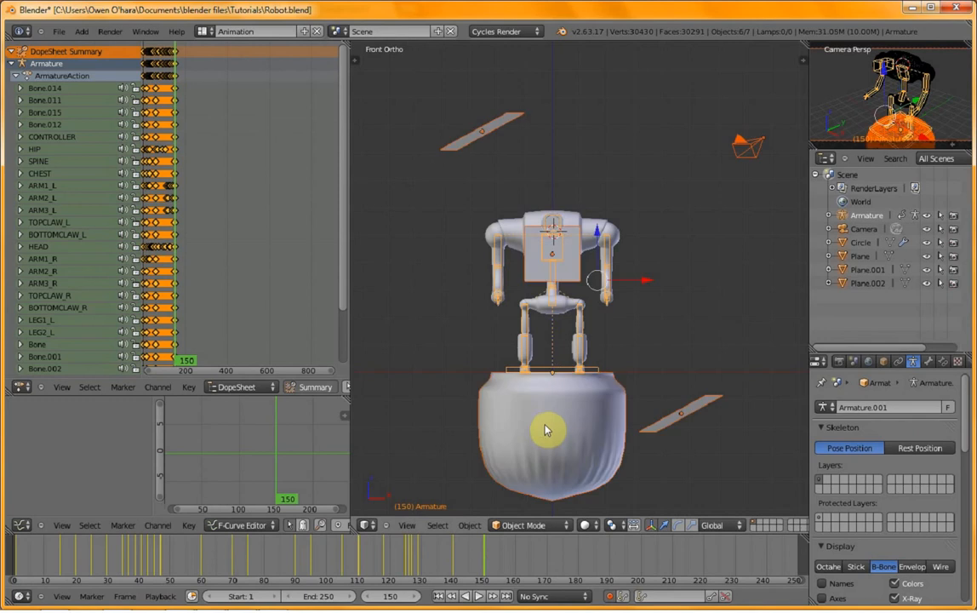
- Hide the three plane objects and the large Circle object beneath the robot, leaving the armature, robot mesh and camera visible
key("Tab")
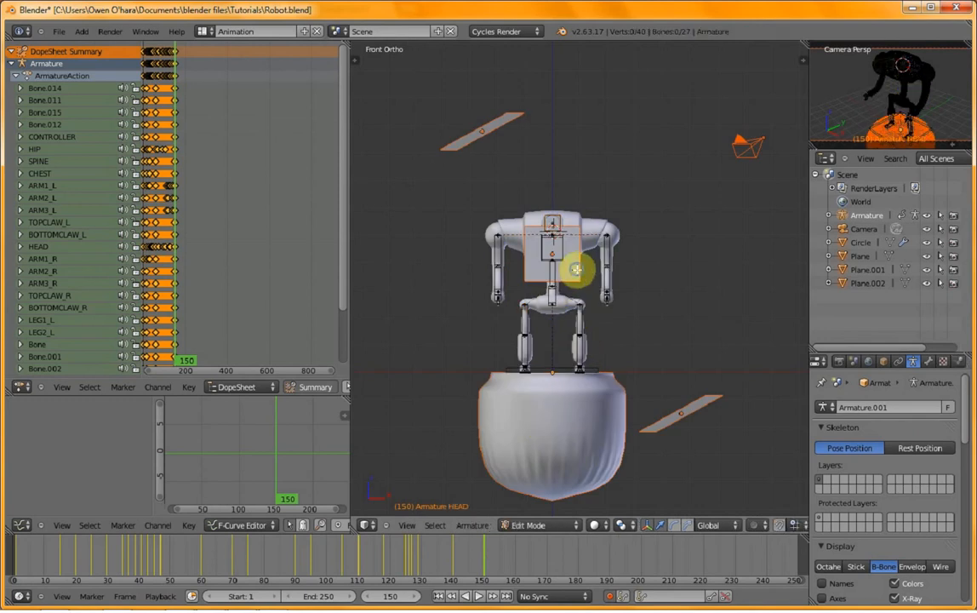
key("a")
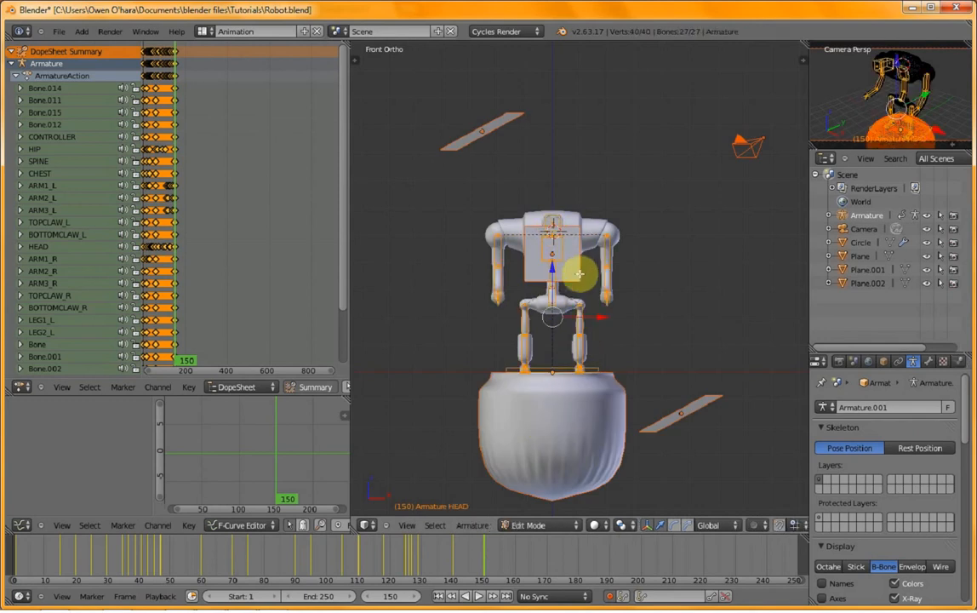
key("Tab")
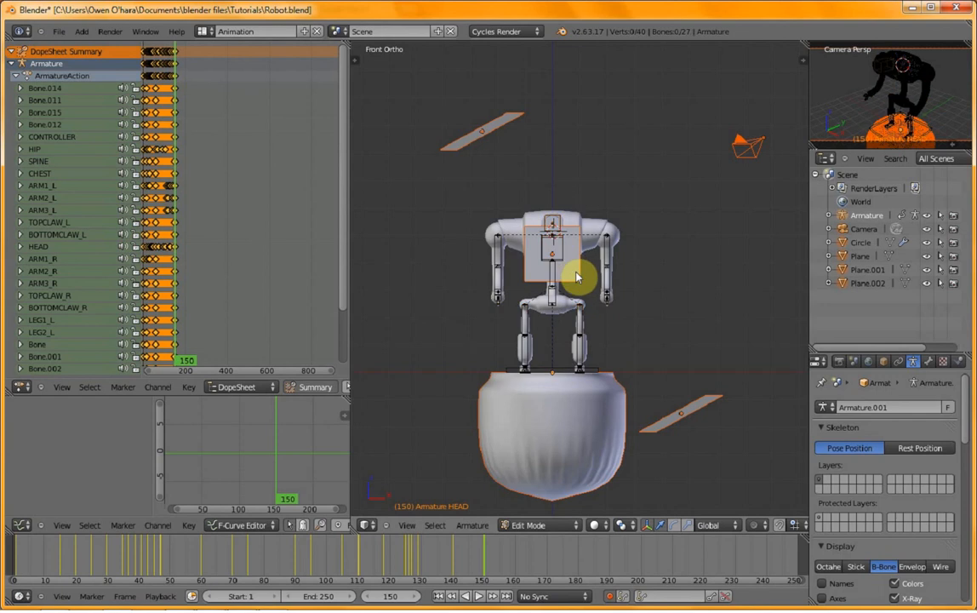
right_click(576, 277)
right_click(492, 129)
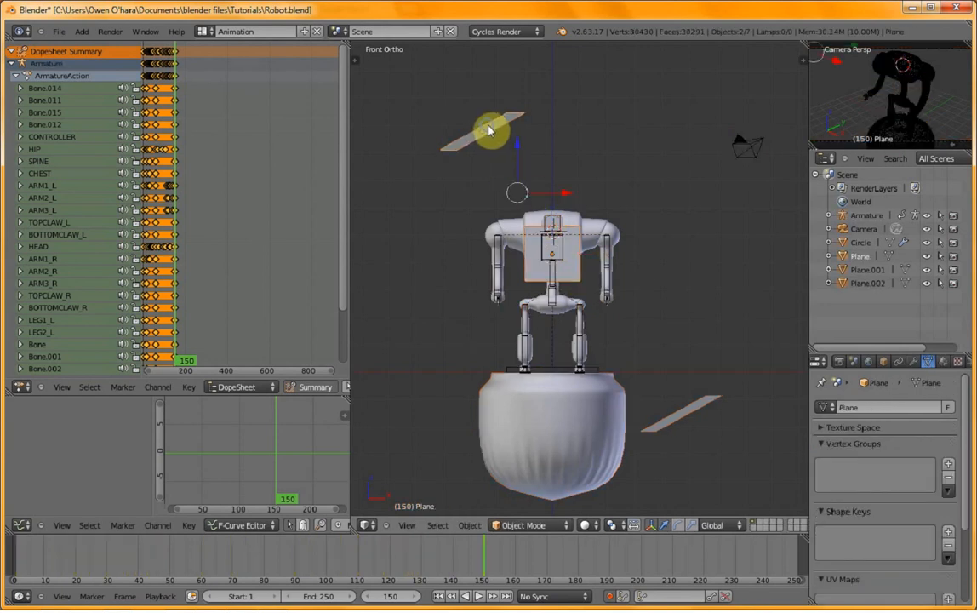
right_click(713, 403, "shift")
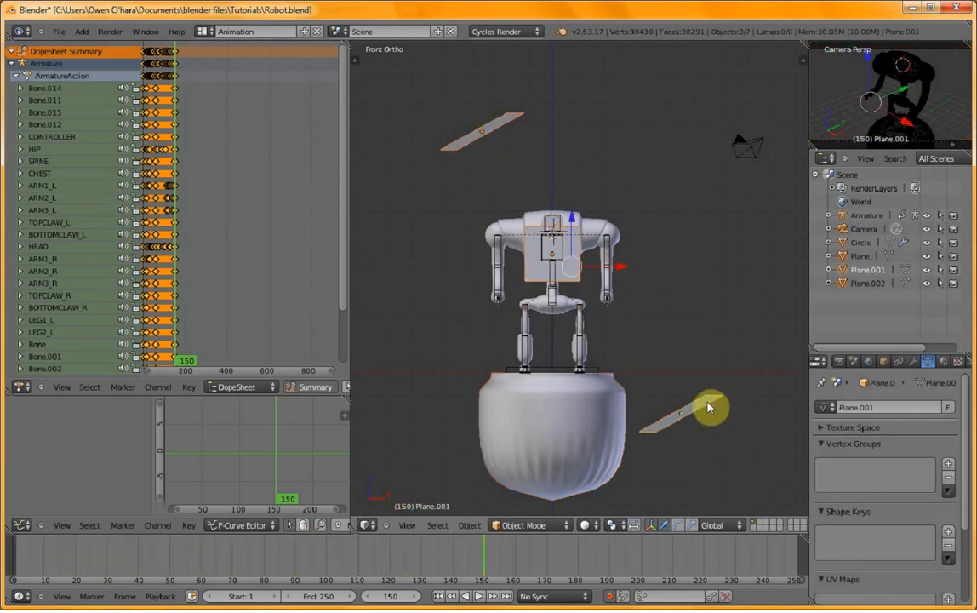
right_click(611, 448, "shift")
key("h")
scroll(611, 445, "up", 2)
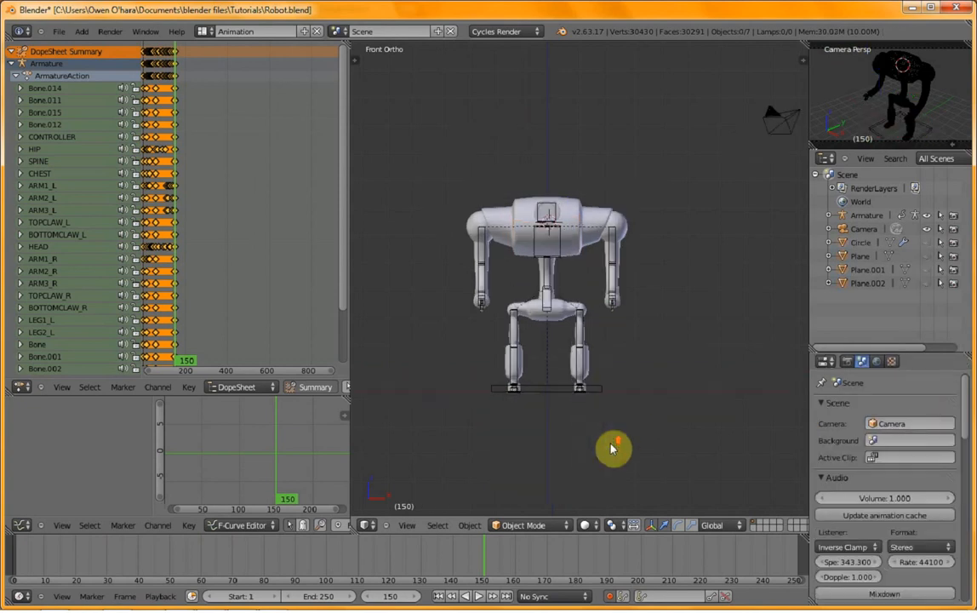
middle_click_drag(612, 408, 592, 488, "shift")
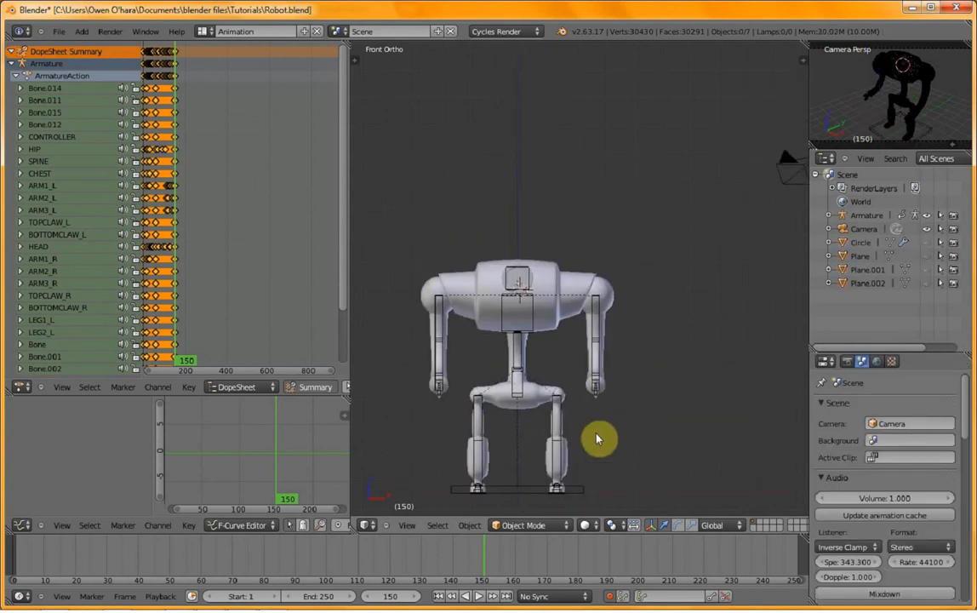
- Put the armature back into Pose Mode and select the HEAD bone
right_click(527, 286)
right_click(527, 288)
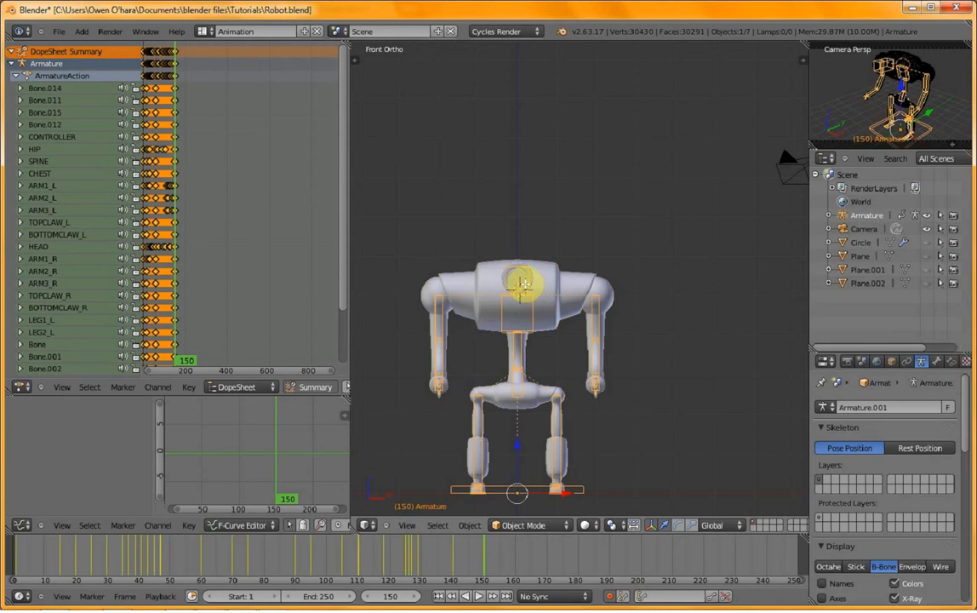
key("Tab")
right_click(523, 282)
key("Tab")
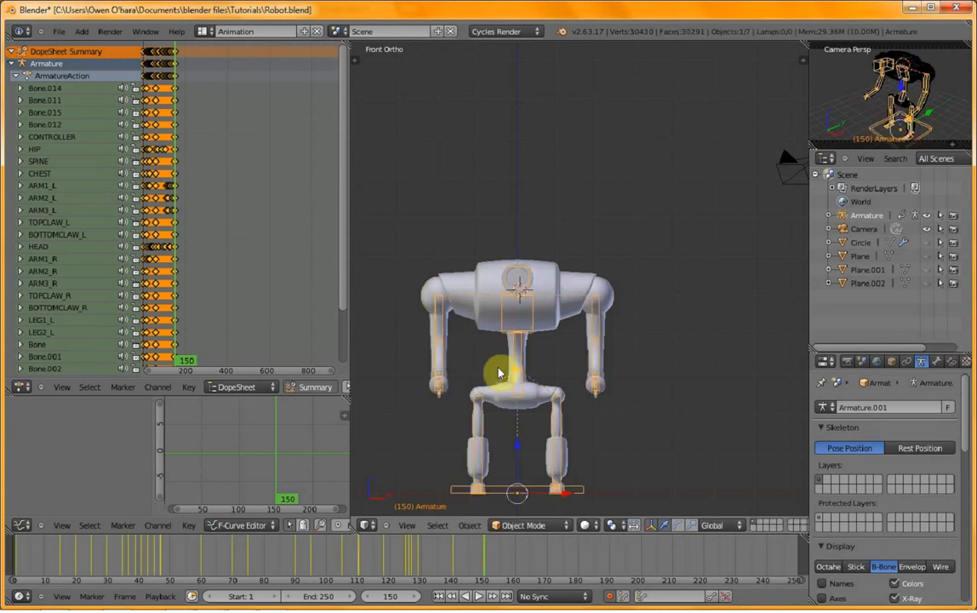
left_click(529, 525)
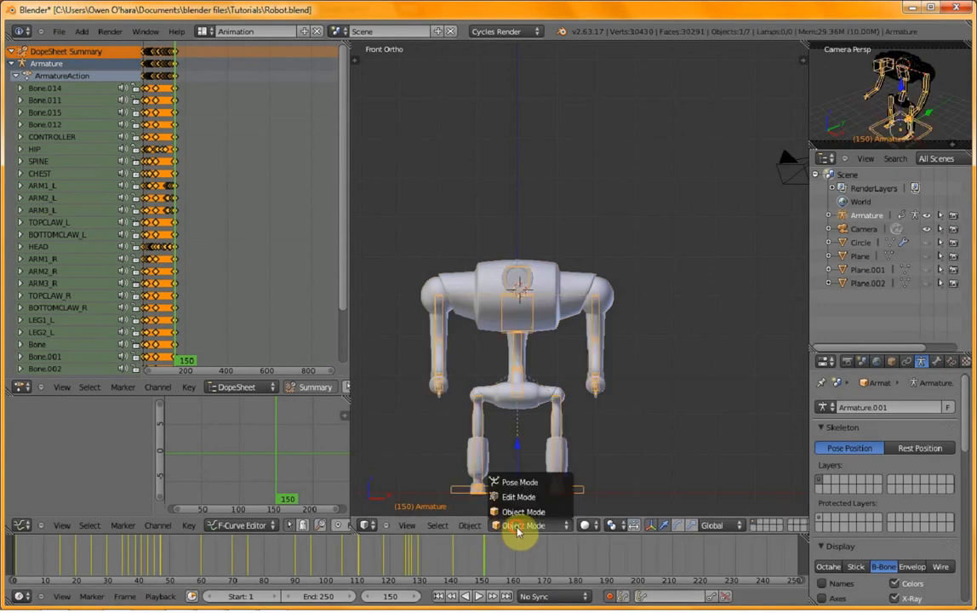
left_click(516, 482)
right_click(528, 288)
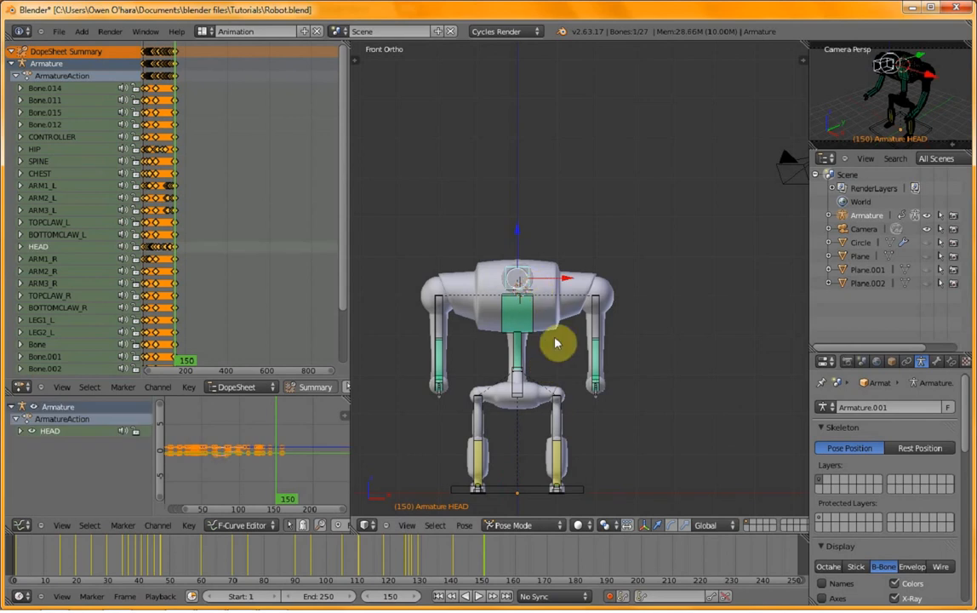
- Rotate the HEAD bone about -41° in the top view at frame 155 so the head turns toward the camera
key("KP_7")
scroll(558, 334, "down", 2)
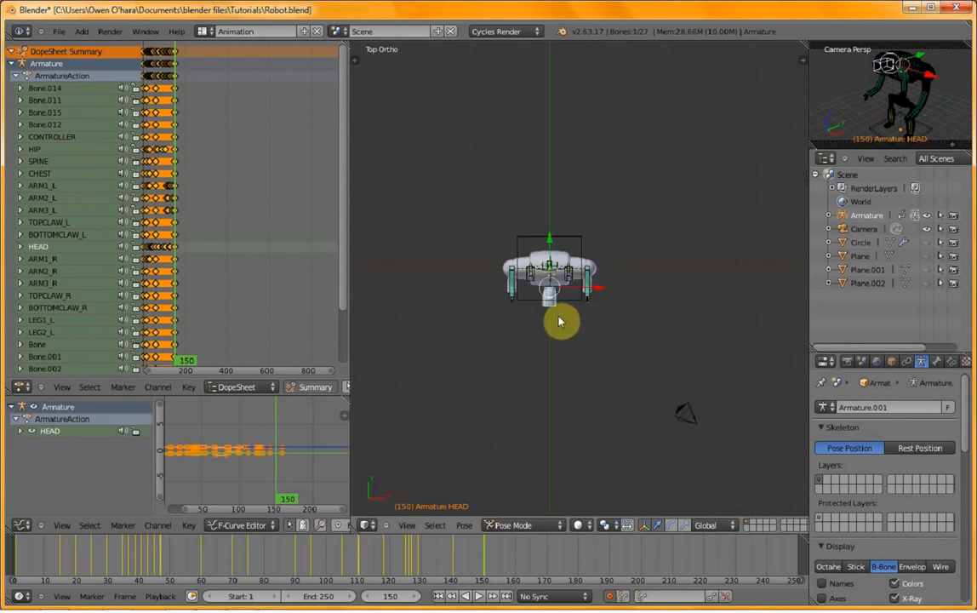
key("r")
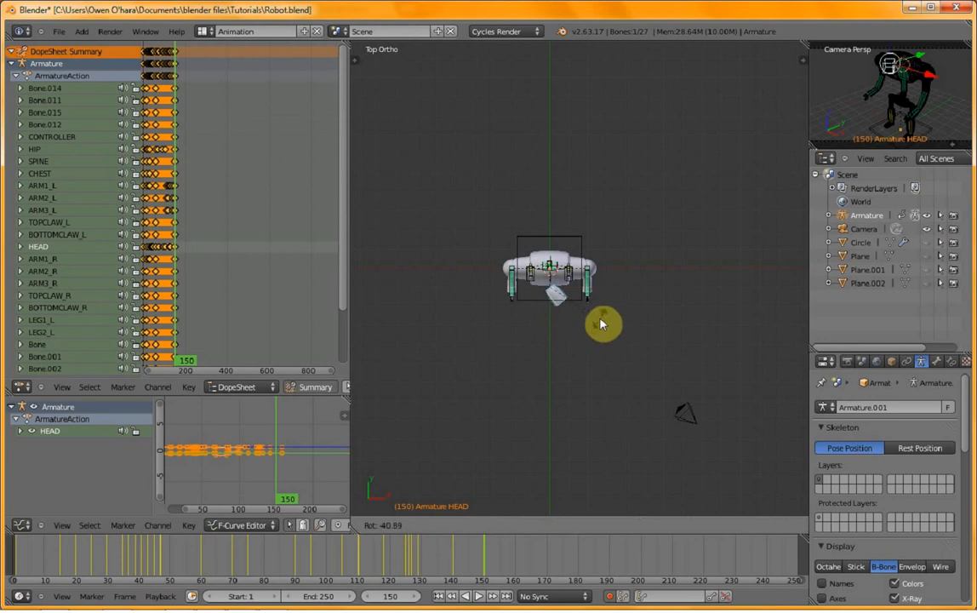
right_click(596, 329)
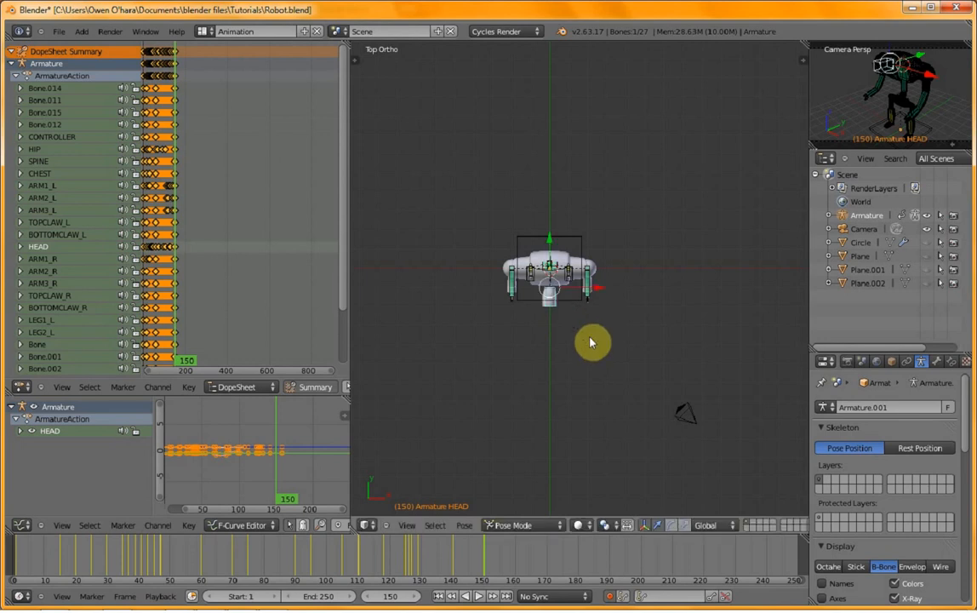
left_click(499, 567)
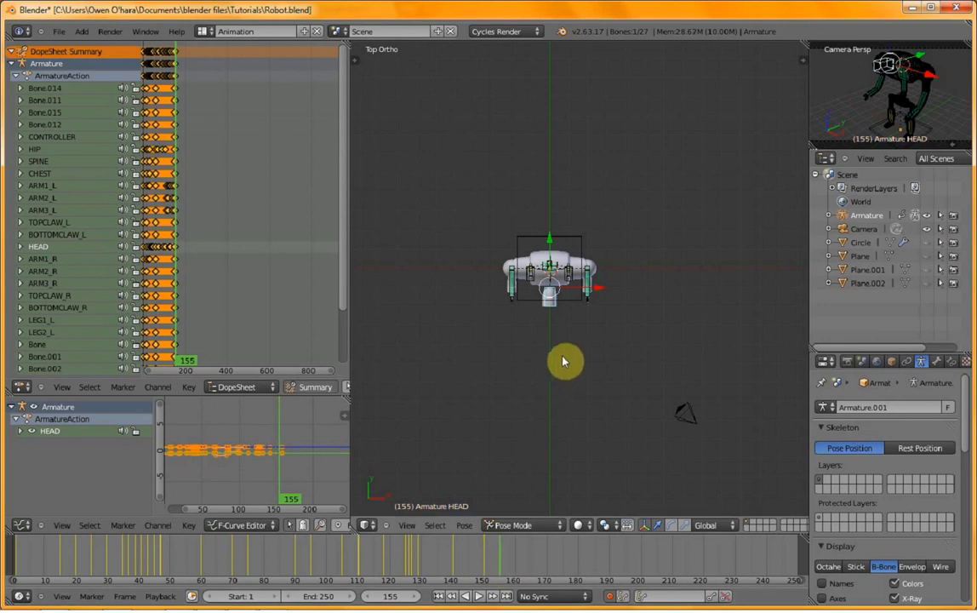
key("r")
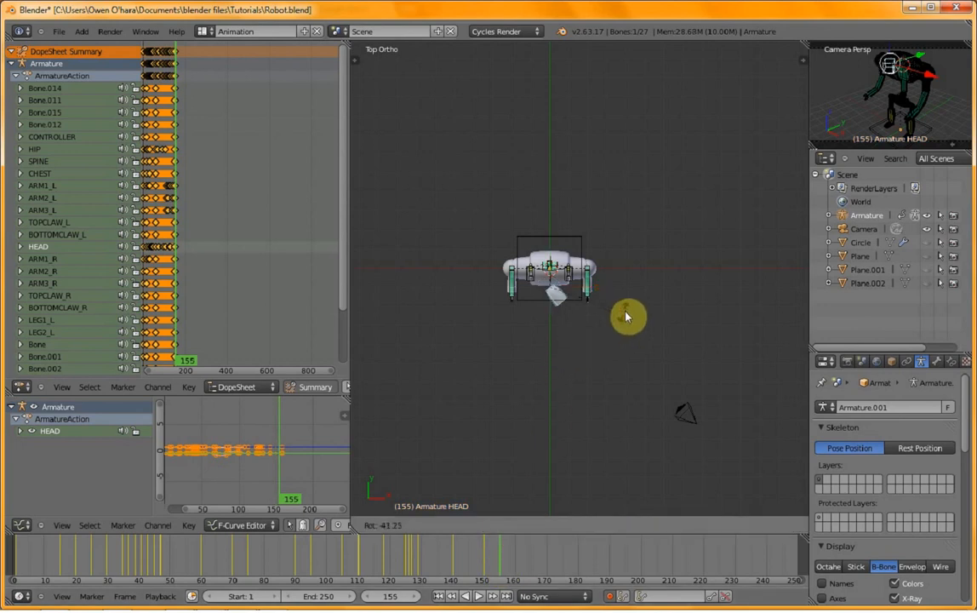
left_click(624, 317)
middle_click_drag(623, 316, 620, 318)
key("KP_0")
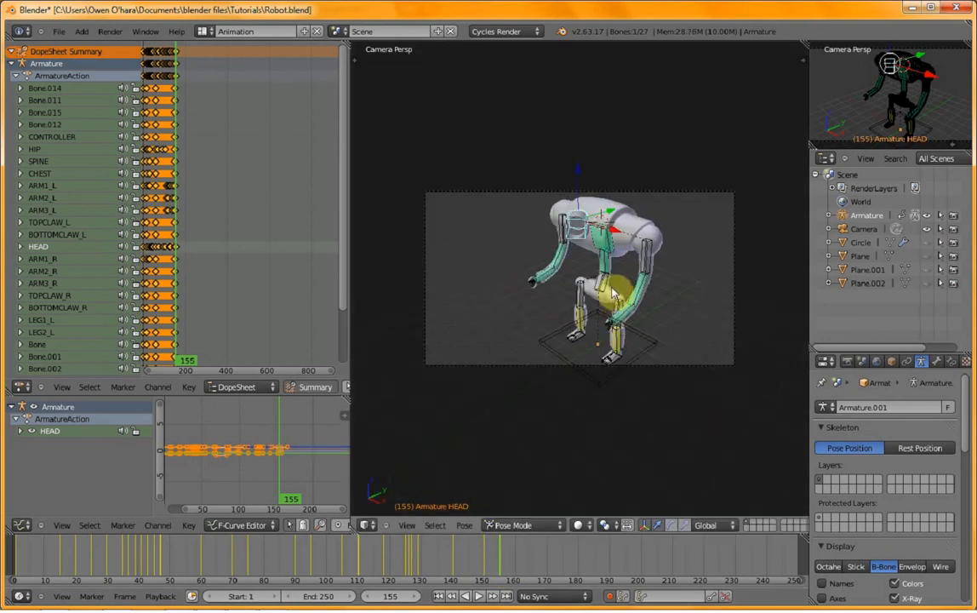
key("KP_1")
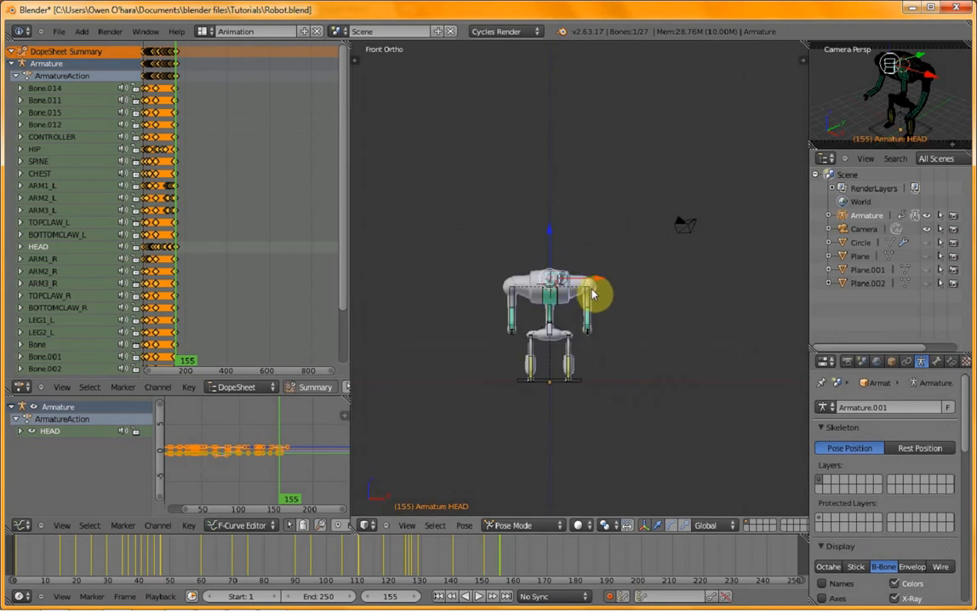
- Rotate the HEAD bone about -32° in the front view at frame 155 and fine-tune its aim with trackball rotation in the camera view
key("r")
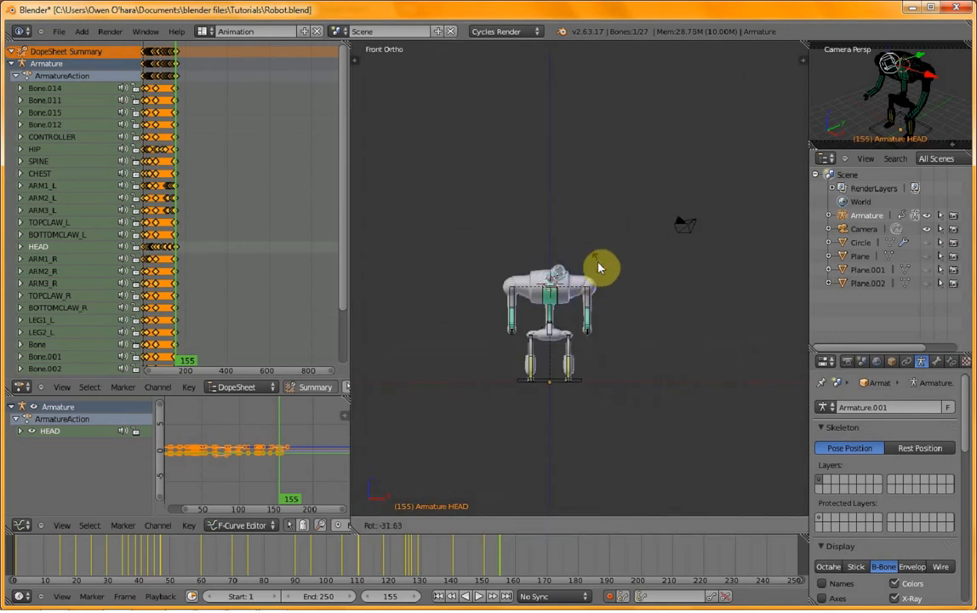
left_click(598, 268)
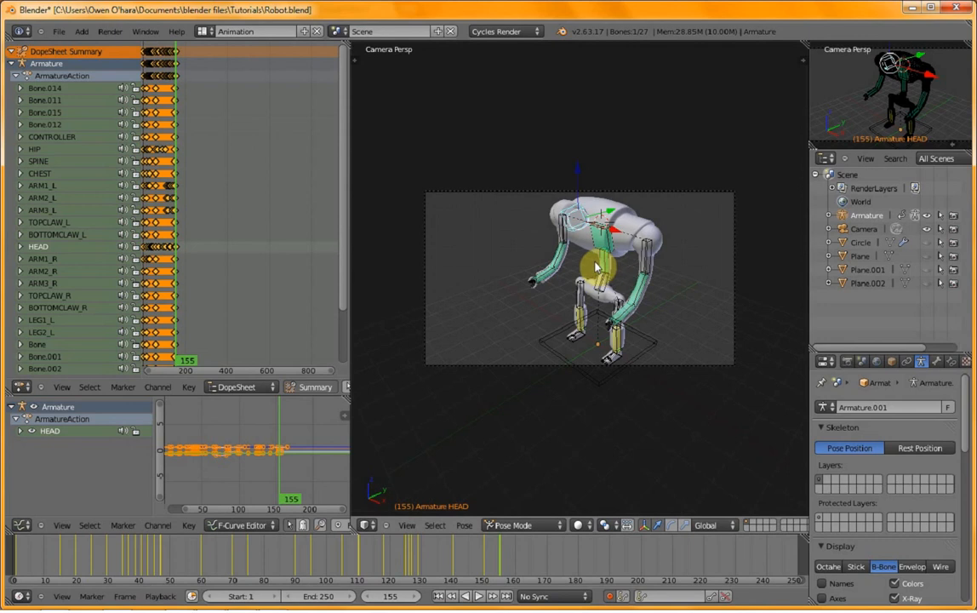
scroll(595, 267, "up", 3)
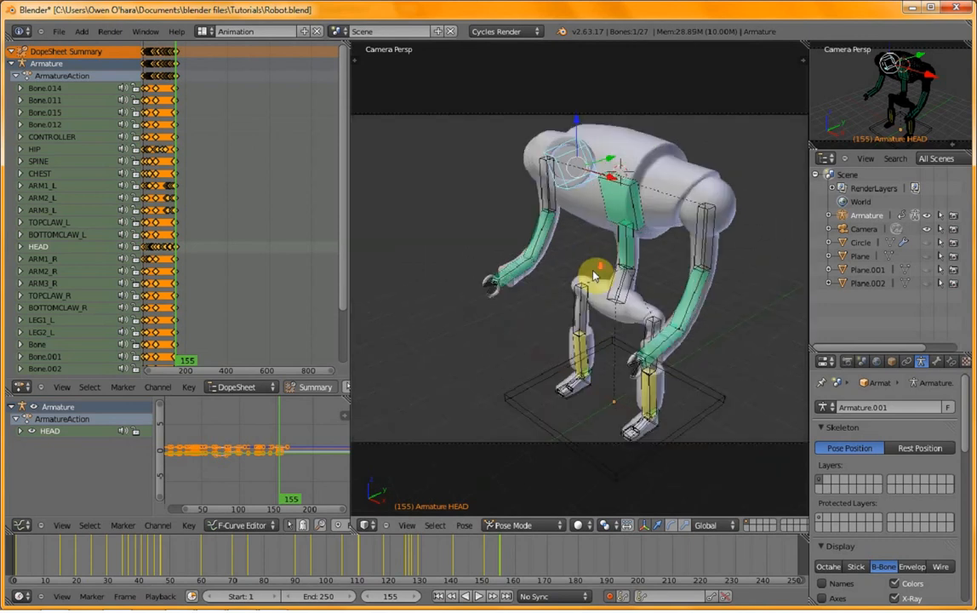
scroll(595, 274, "down", 1)
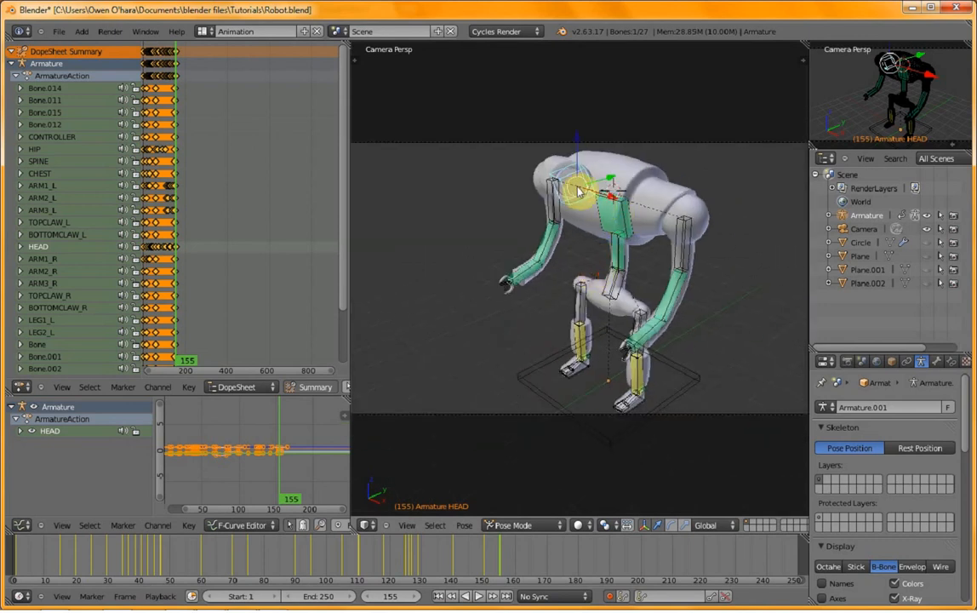
key("r")
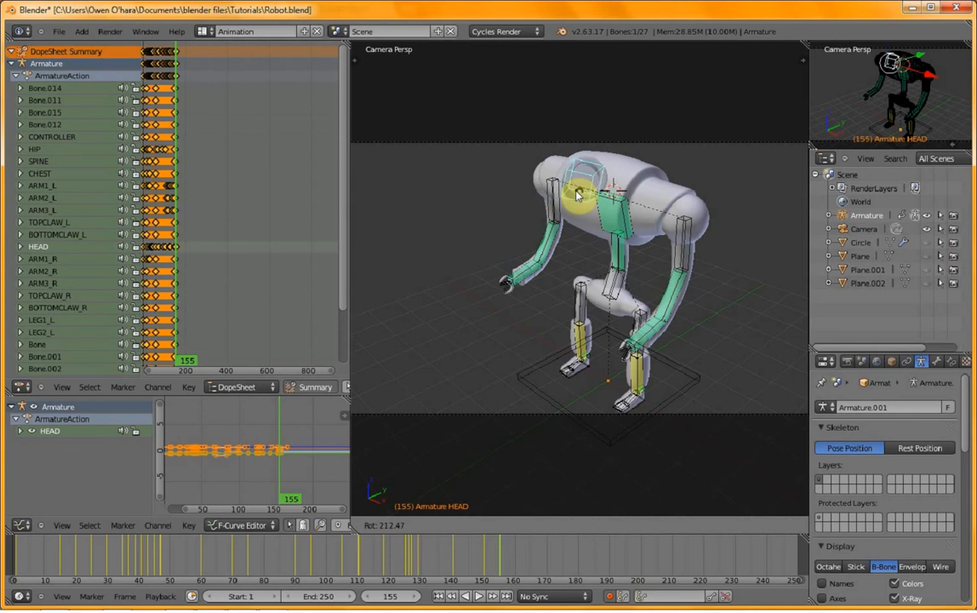
key("r")
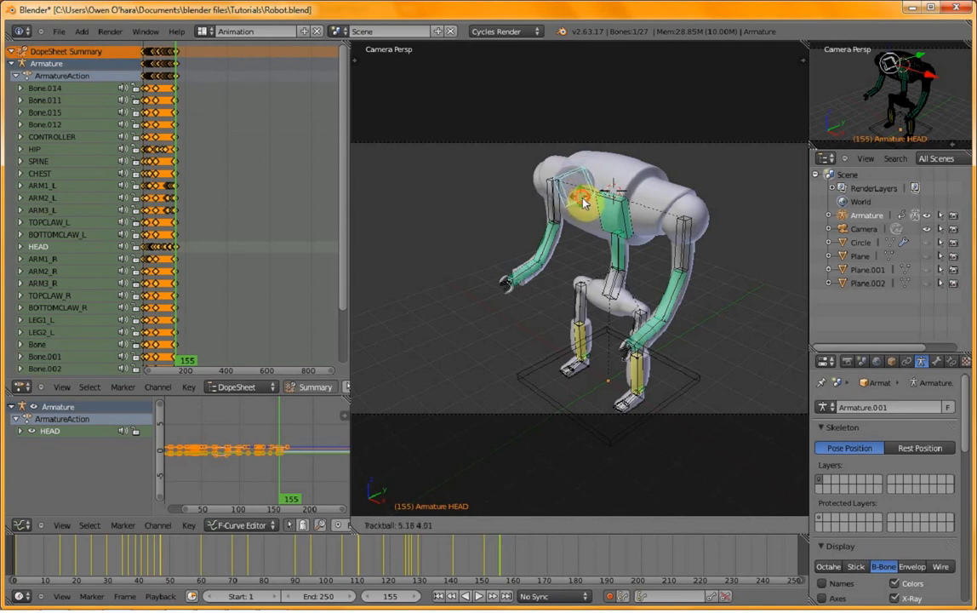
left_click(584, 209)
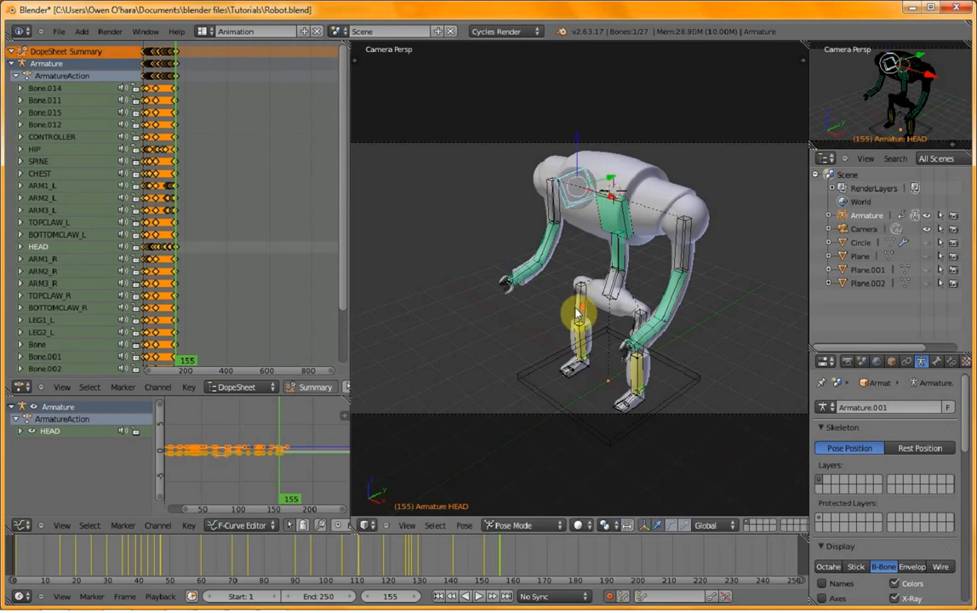
scroll(576, 313, "down", 2)
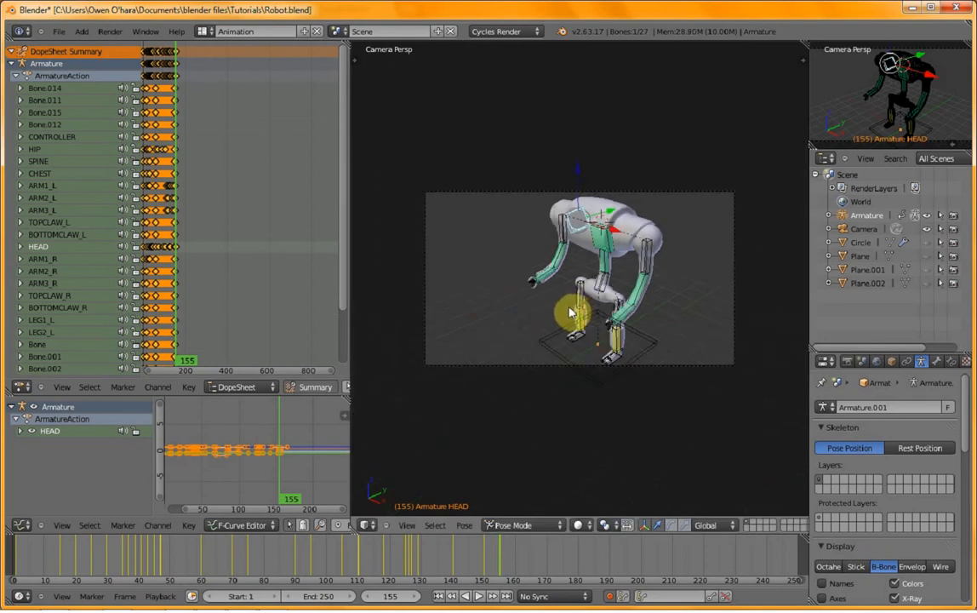
- Insert a keyframe for all of the armature's bones at frame 165 to hold the pose
left_click(531, 565)
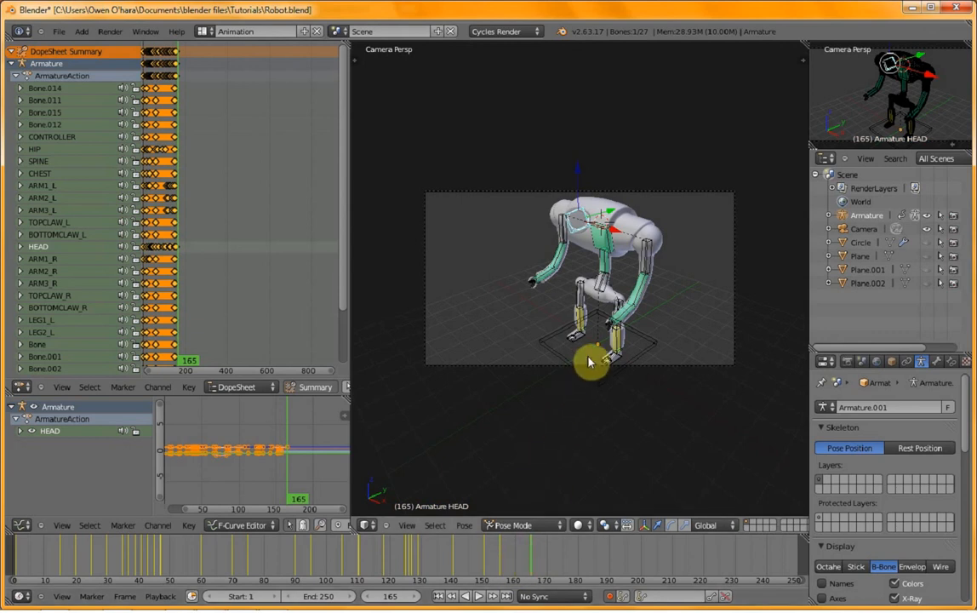
key("a")
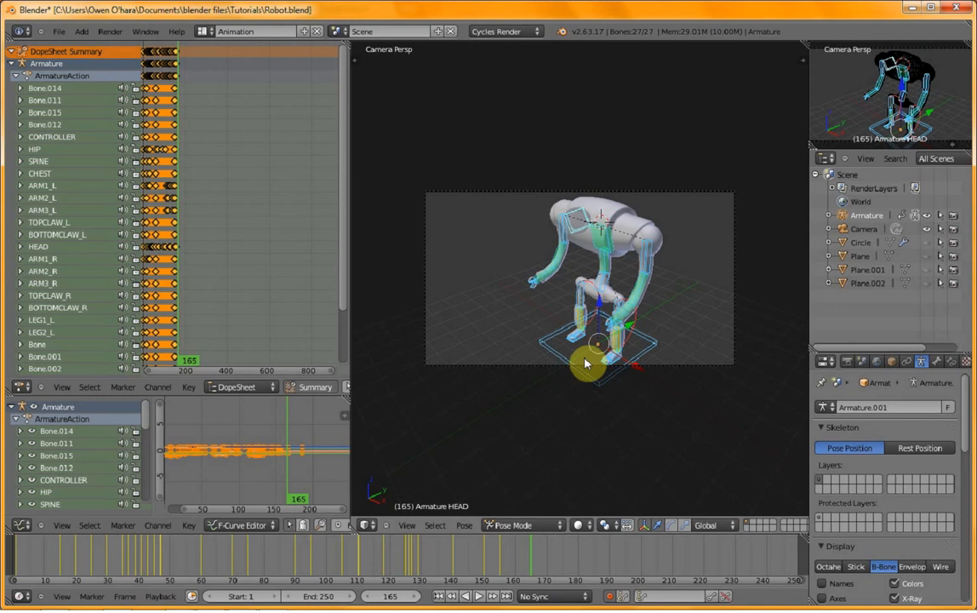
key("i")
key("Return")
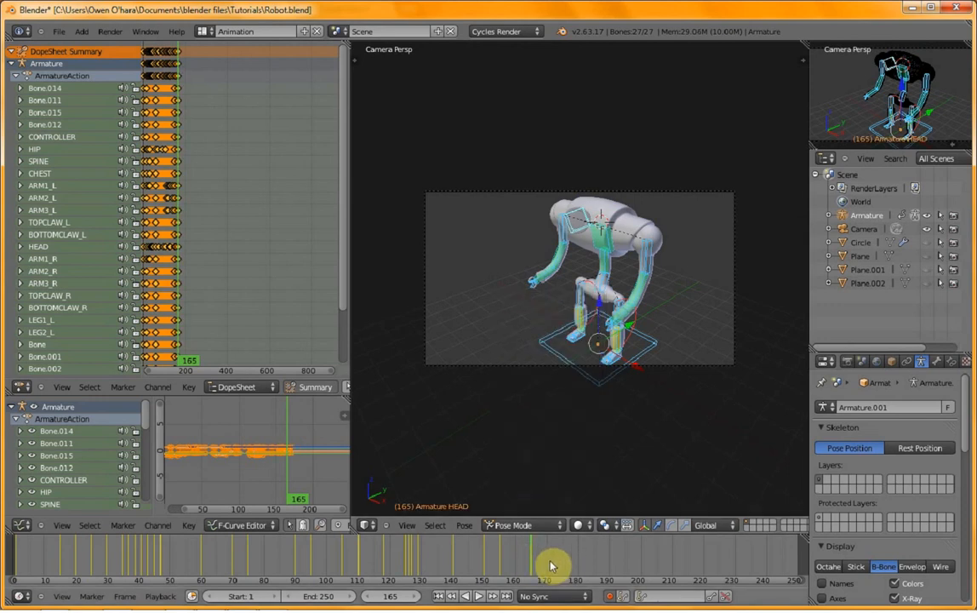
- Rotate the HIP bone about 19° in the top view at frame 176 so the body turns toward the camera
left_click(564, 566)
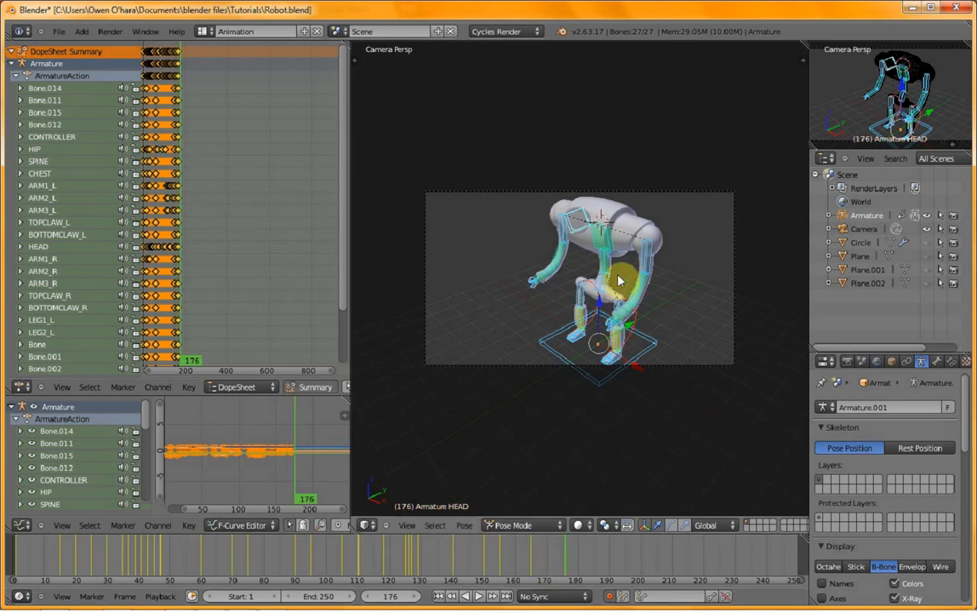
right_click(599, 296)
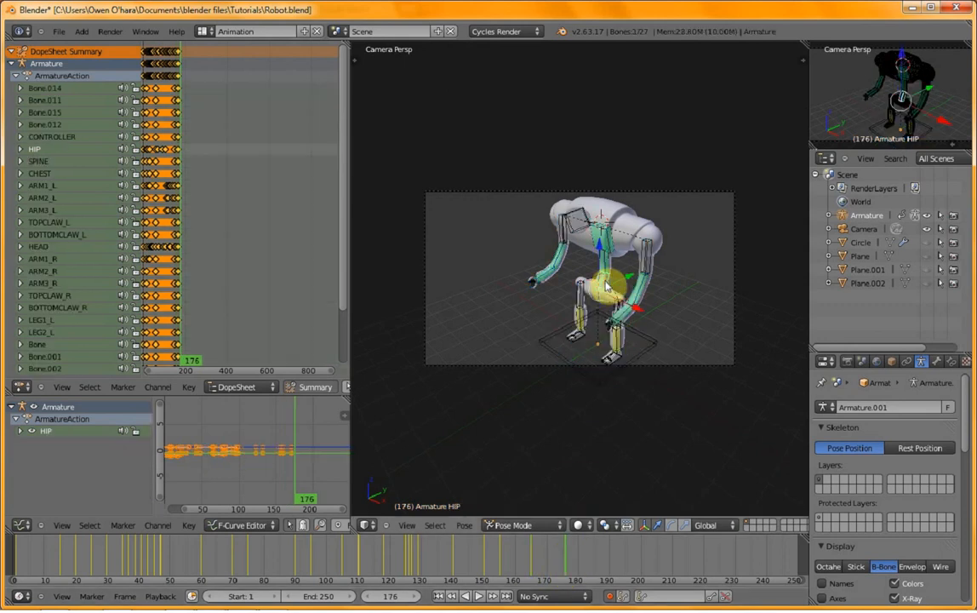
key("r")
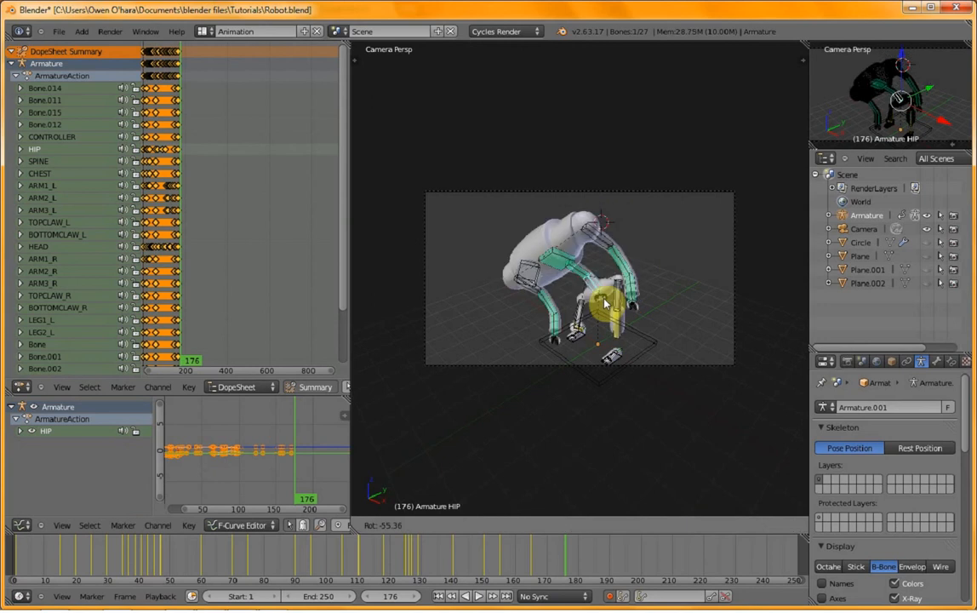
key("Escape")
key("KP_7")
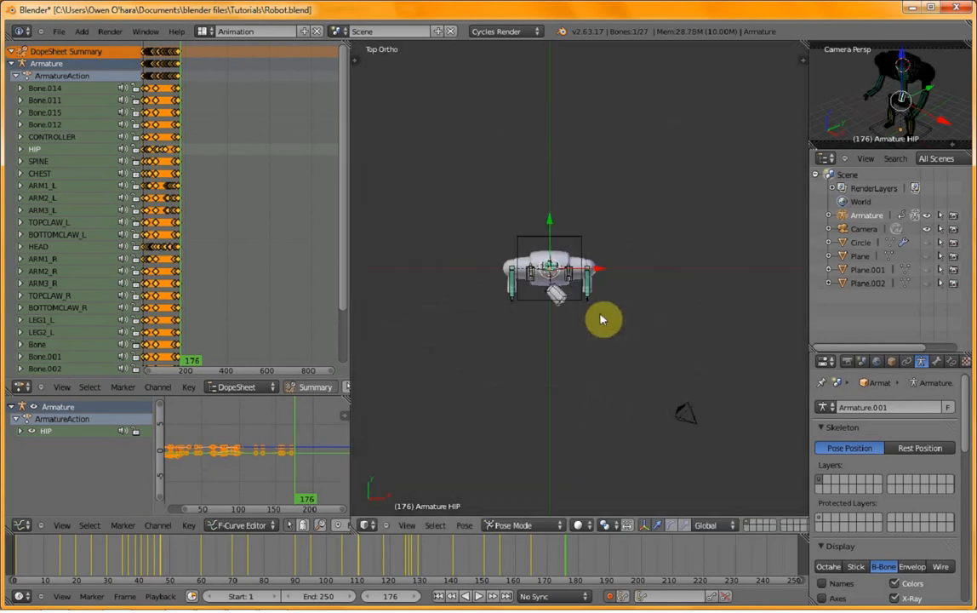
key("r")
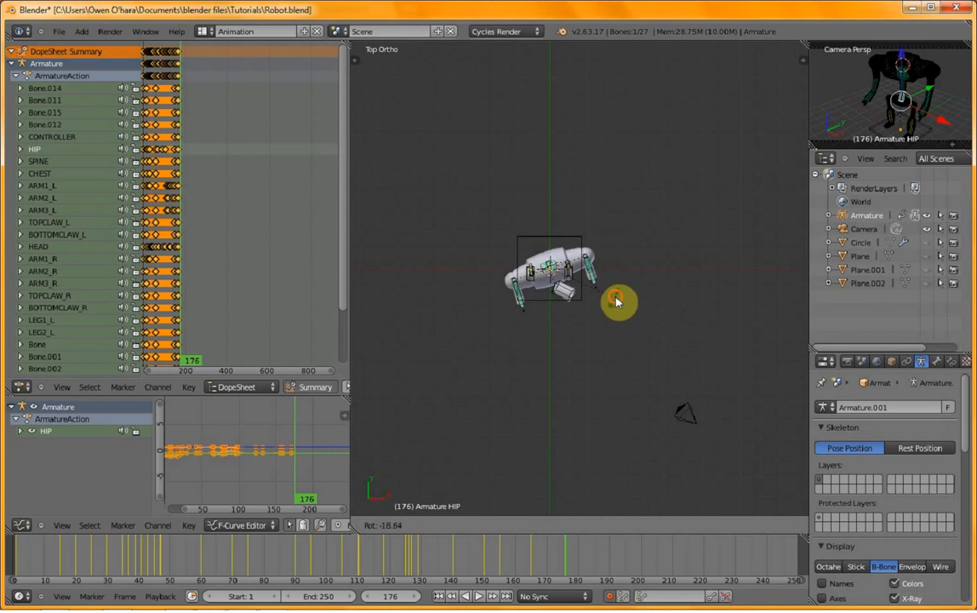
left_click(563, 300)
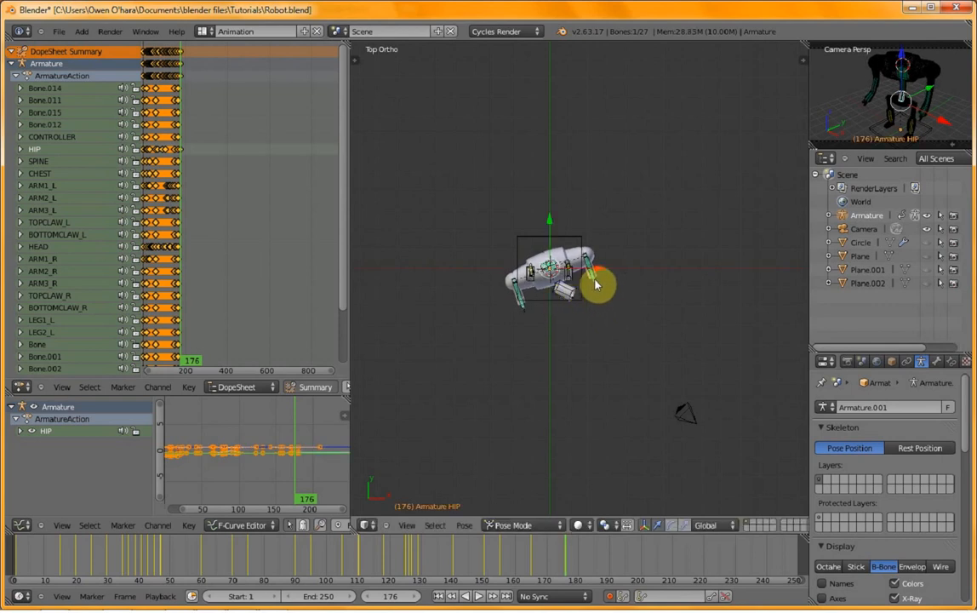
- Adjust the HEAD bone at frame 176 in the camera view with a trackball rotation of about -9°
right_click(596, 284)
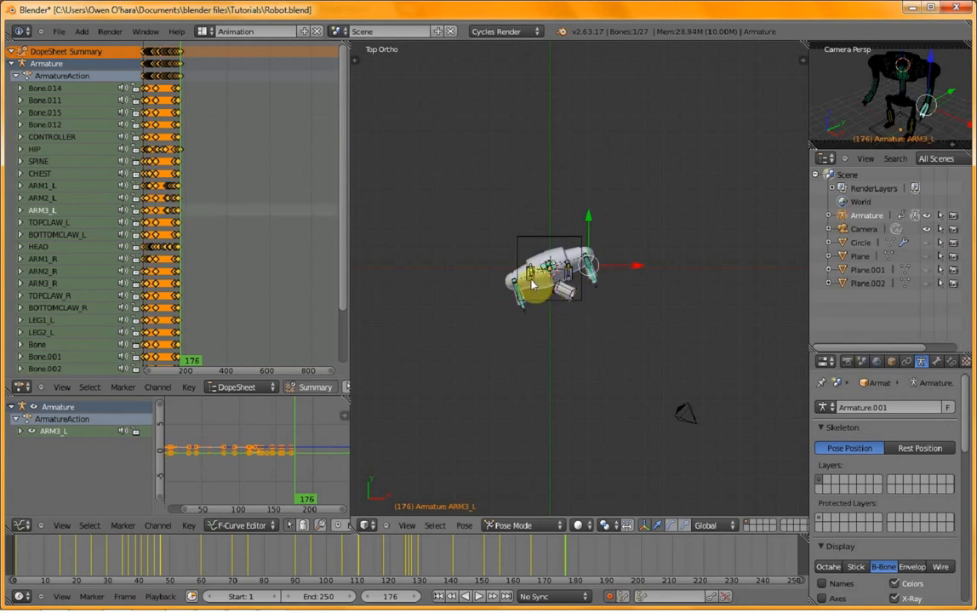
scroll(554, 364, "up", 6)
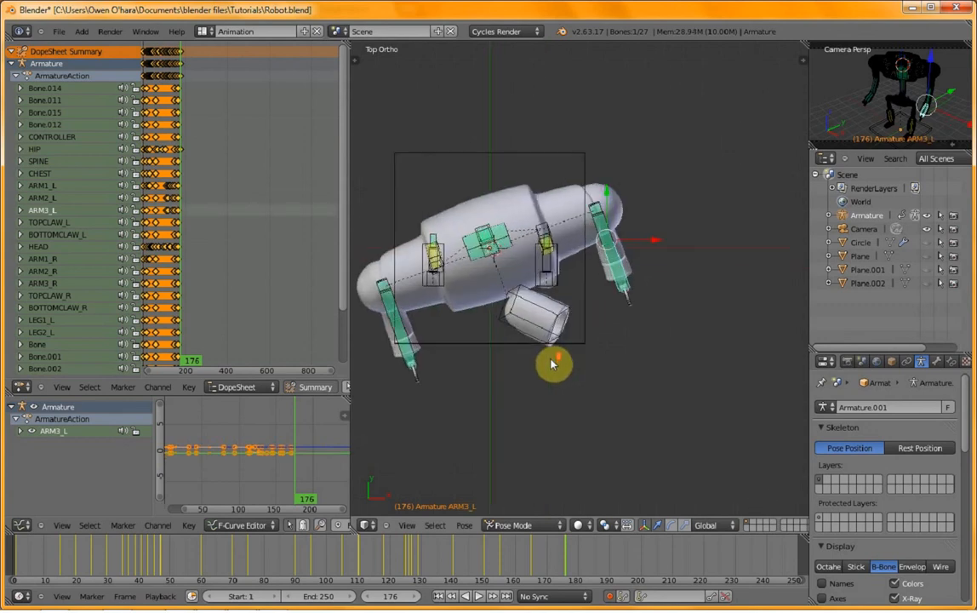
middle_click_drag(519, 349, 462, 252)
key("KP_0")
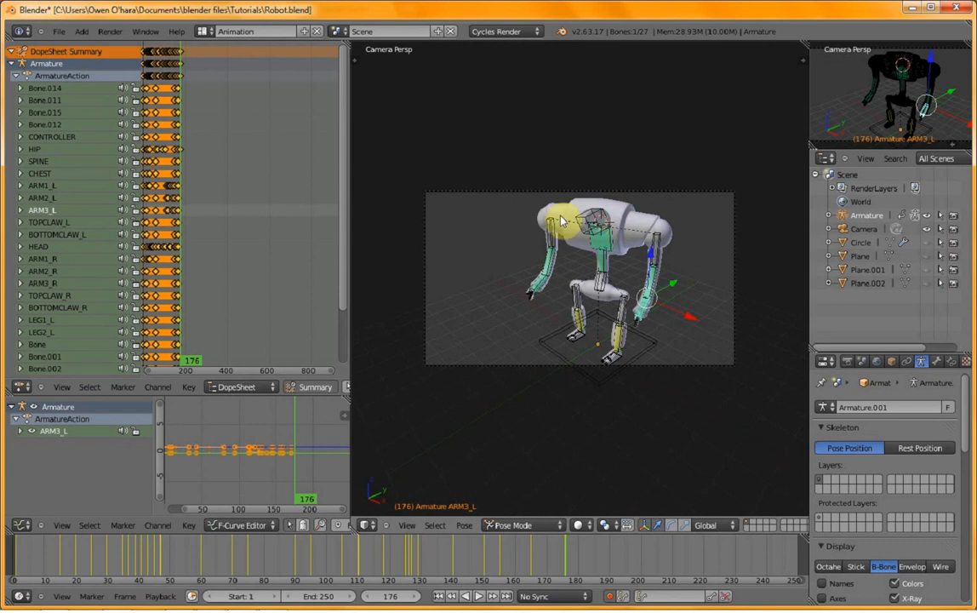
right_click(590, 228)
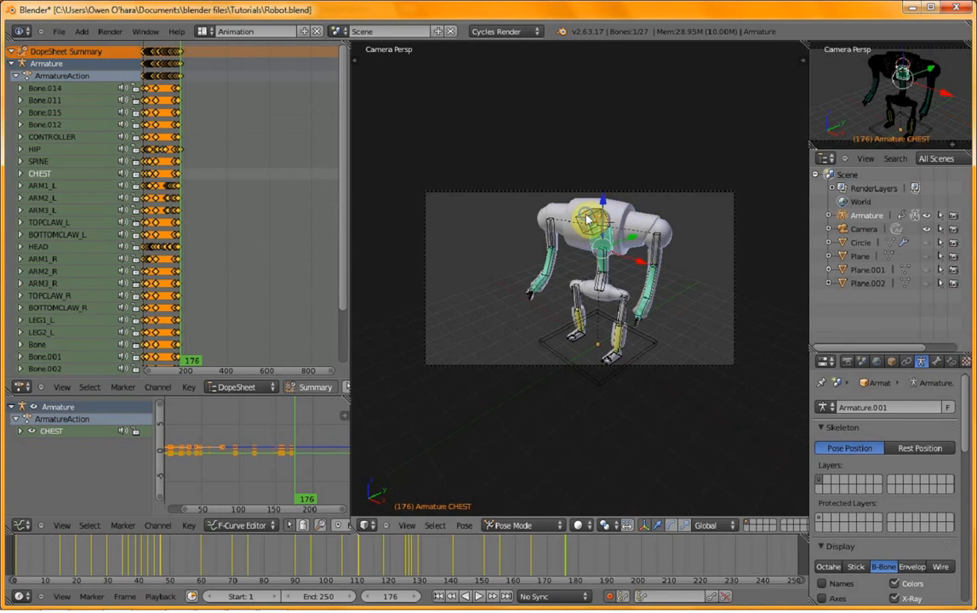
right_click(589, 223)
key("r")
key("r")
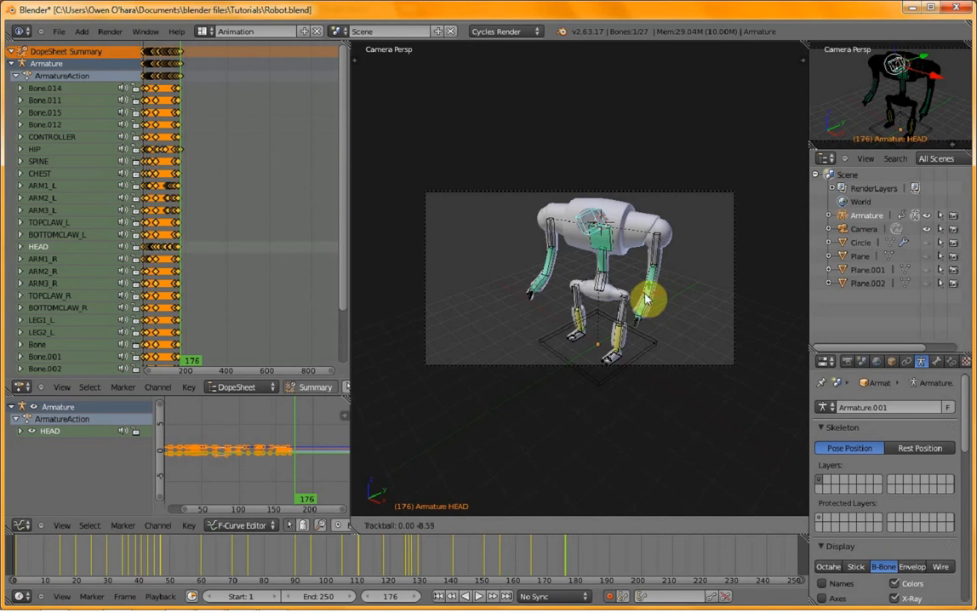
left_click(644, 299)
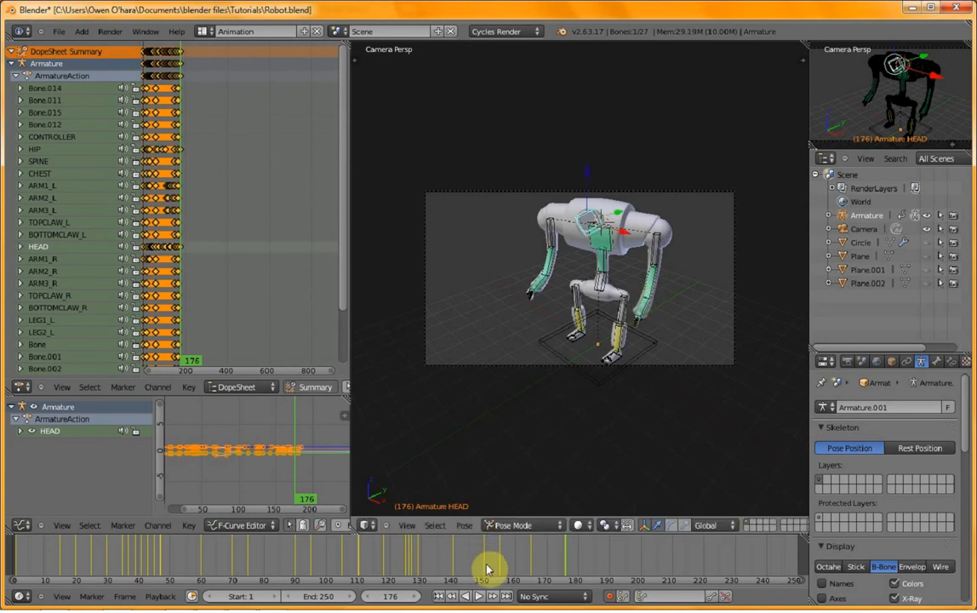
- Play the animation from frame 82 through the turn toward the camera, stop it and return to frame 1
left_click(271, 559)
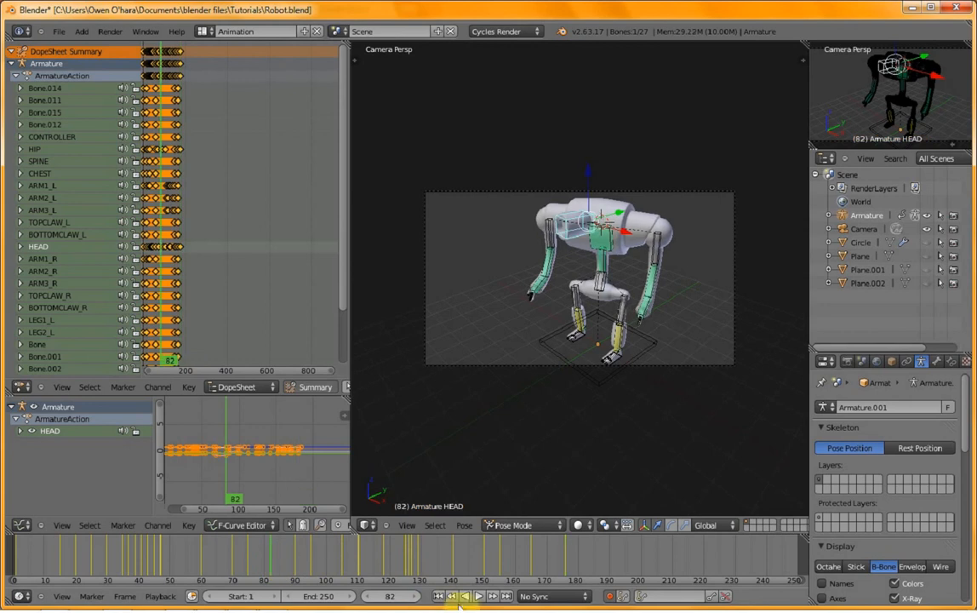
left_click(478, 597)
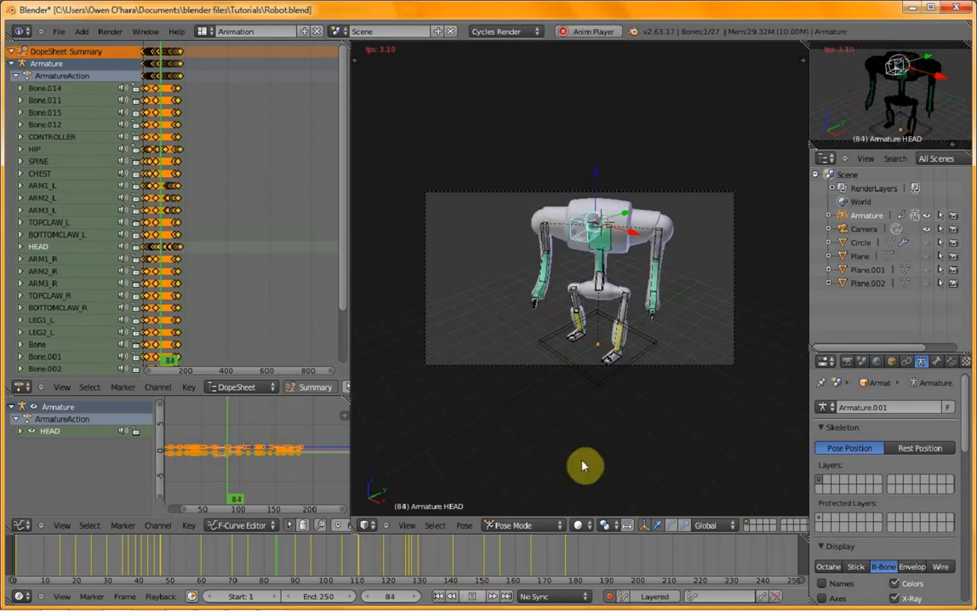
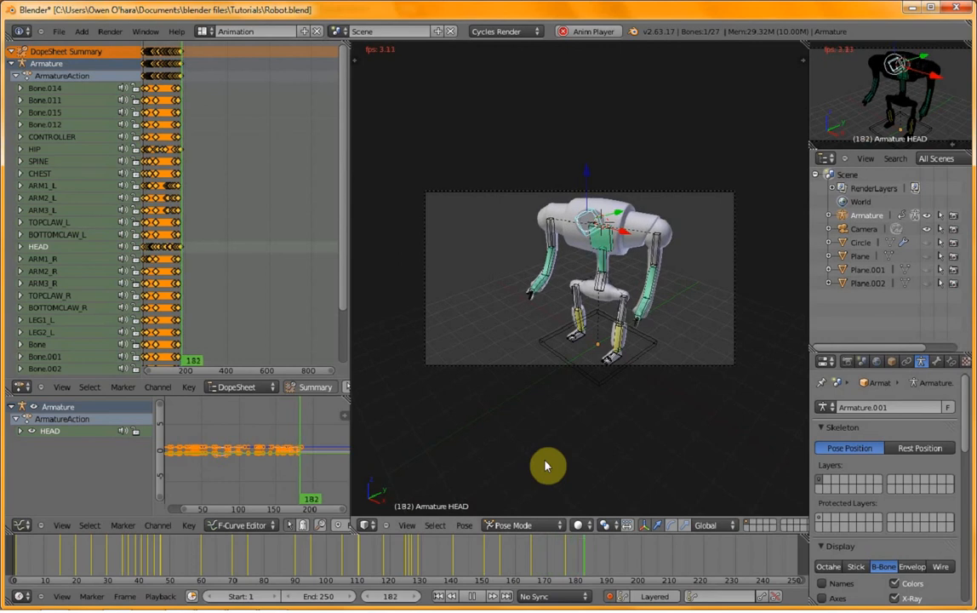
mouse_move(462, 605)
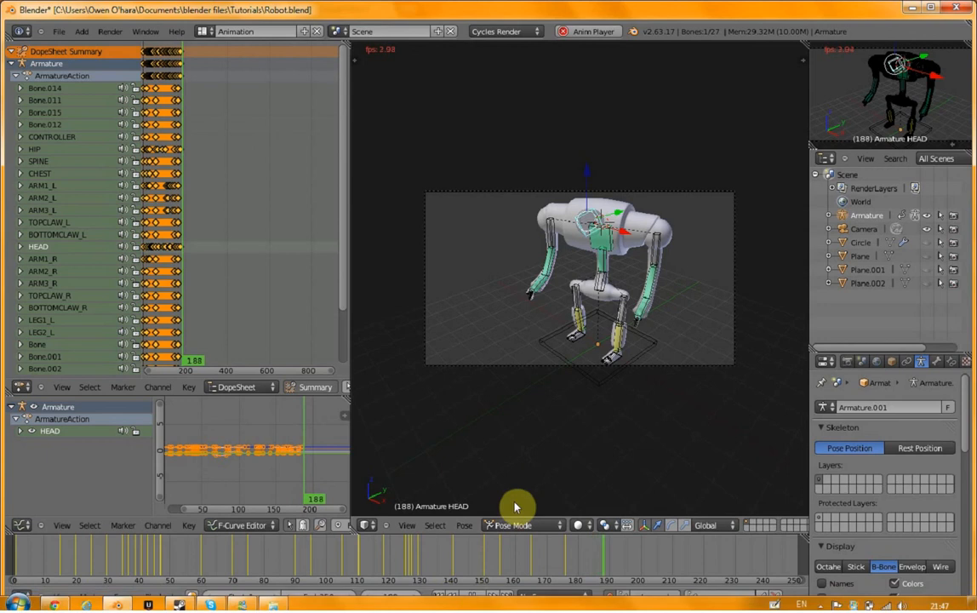
left_click(473, 601)
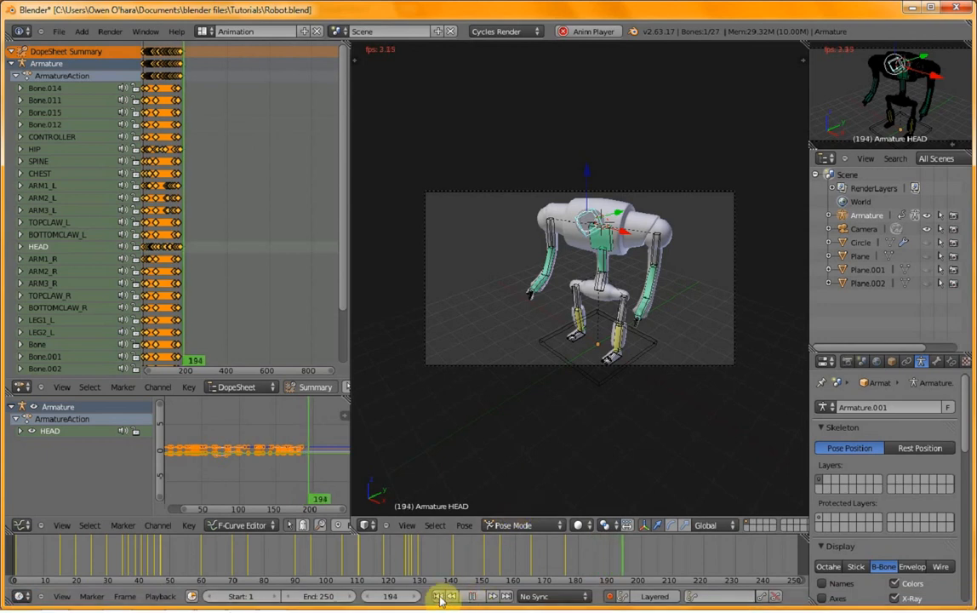
left_click(438, 598)
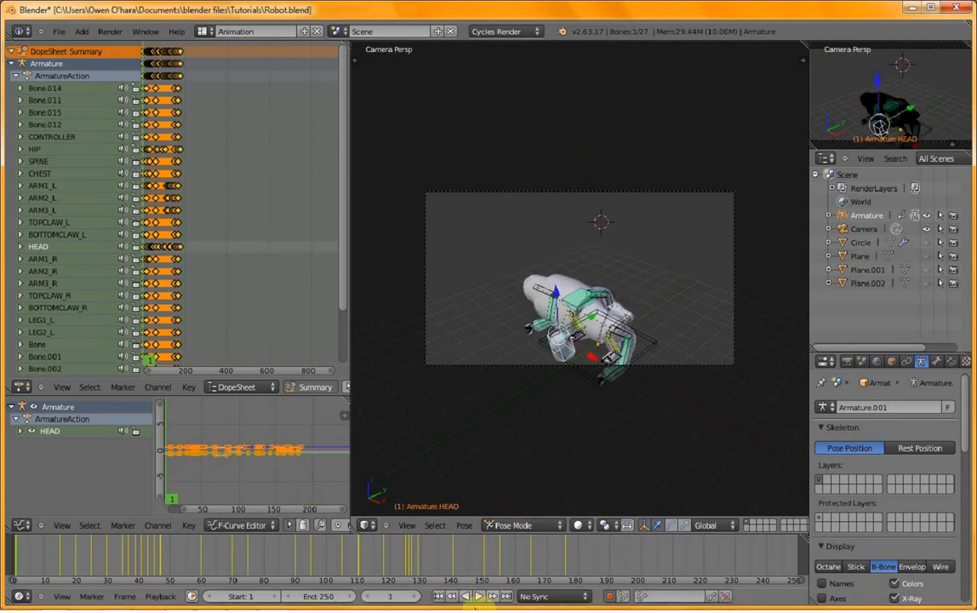
- Insert a LocRot keyframe for all bones at frame 190 to hold the camera-facing pose
left_click(564, 561)
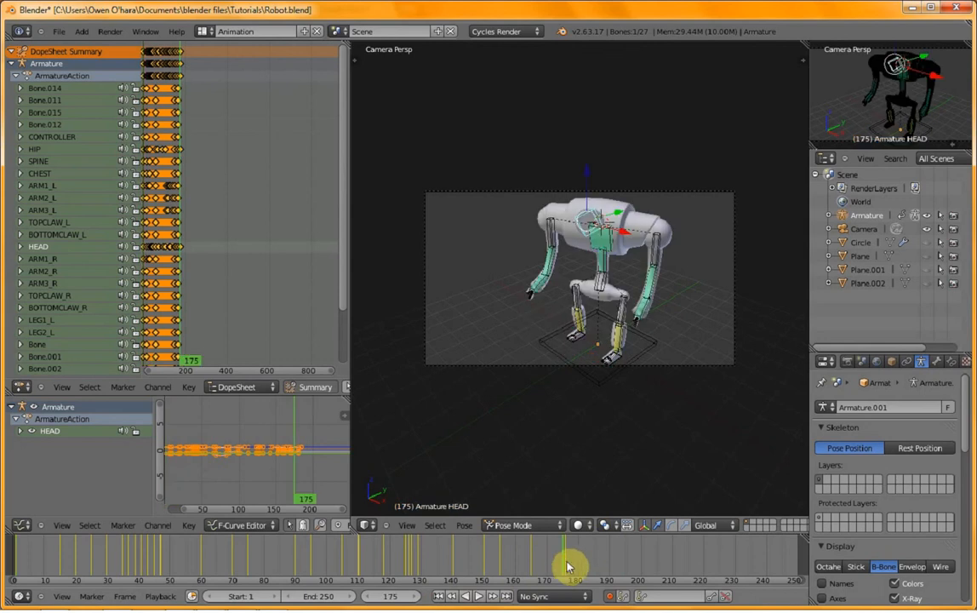
key("Right")
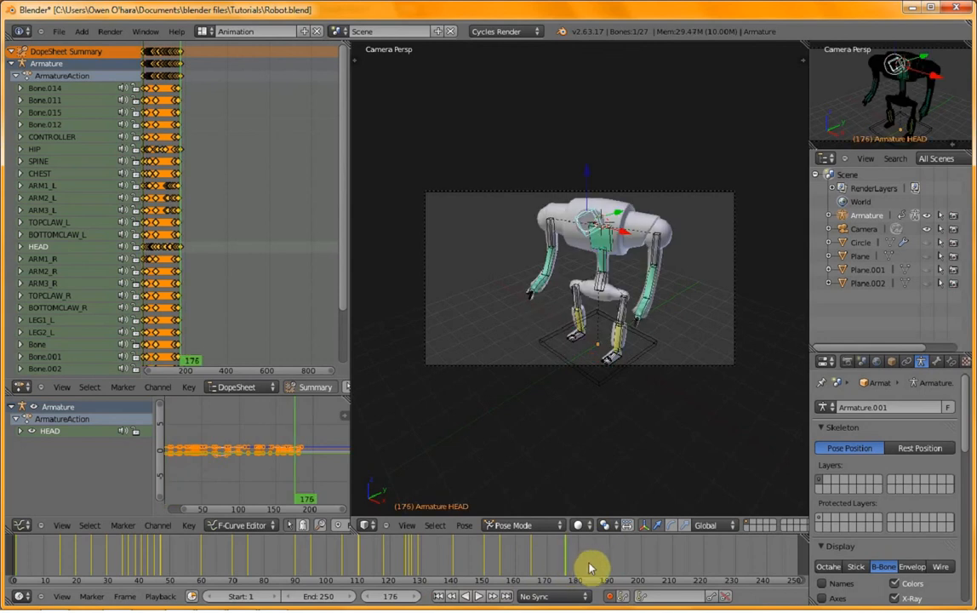
left_click(609, 565)
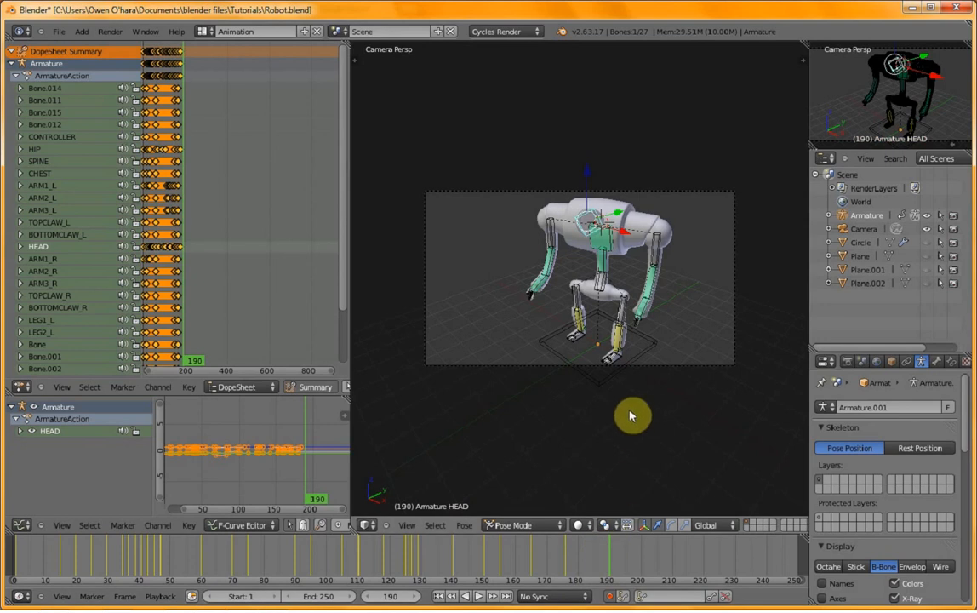
key("a")
key("i")
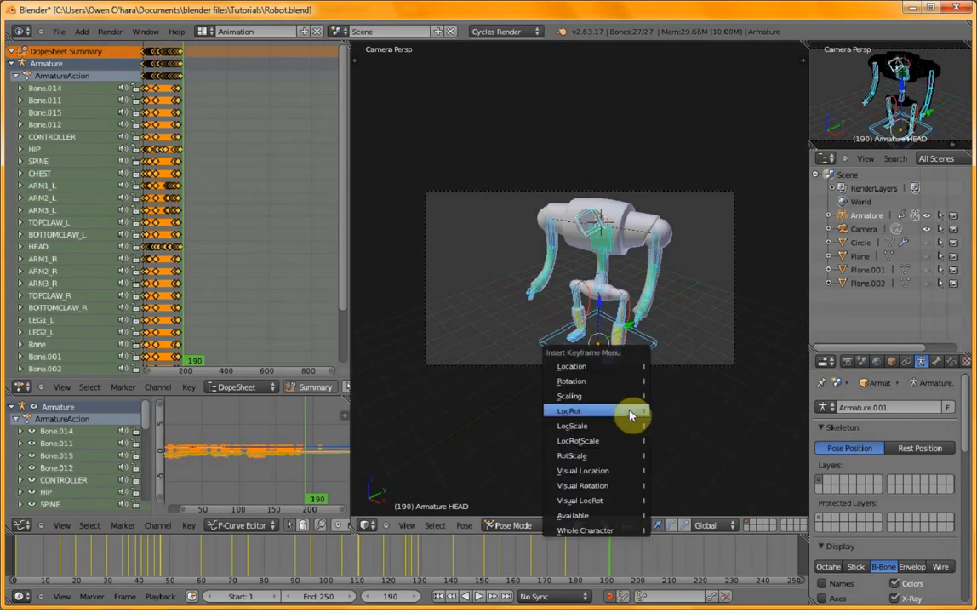
left_click(630, 415)
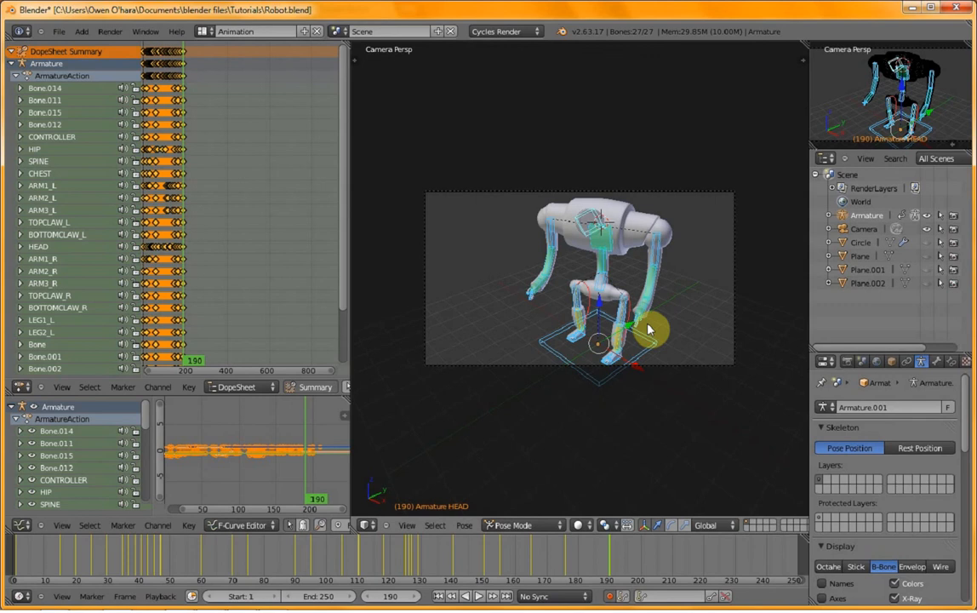
- Rotate the ARM1_L bone in the right view at frame 190 so the left upper arm rises to near horizontal
key("KP_1")
right_click(608, 345)
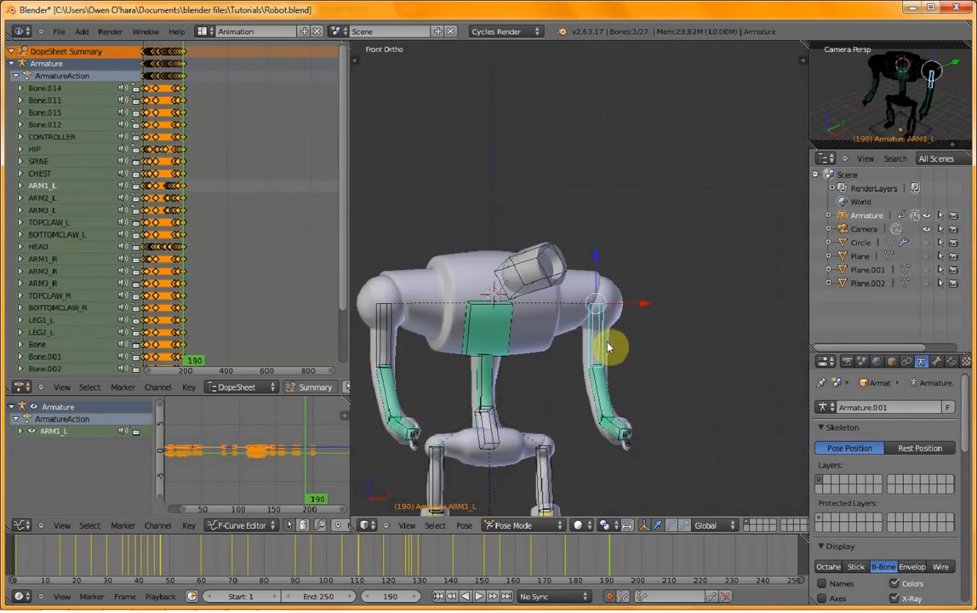
key("KP_3")
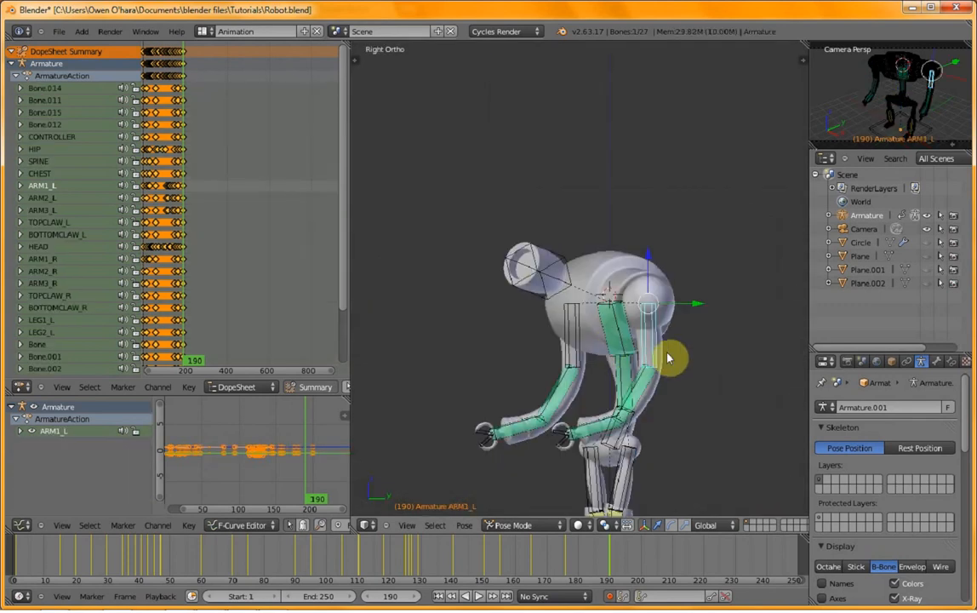
key("r")
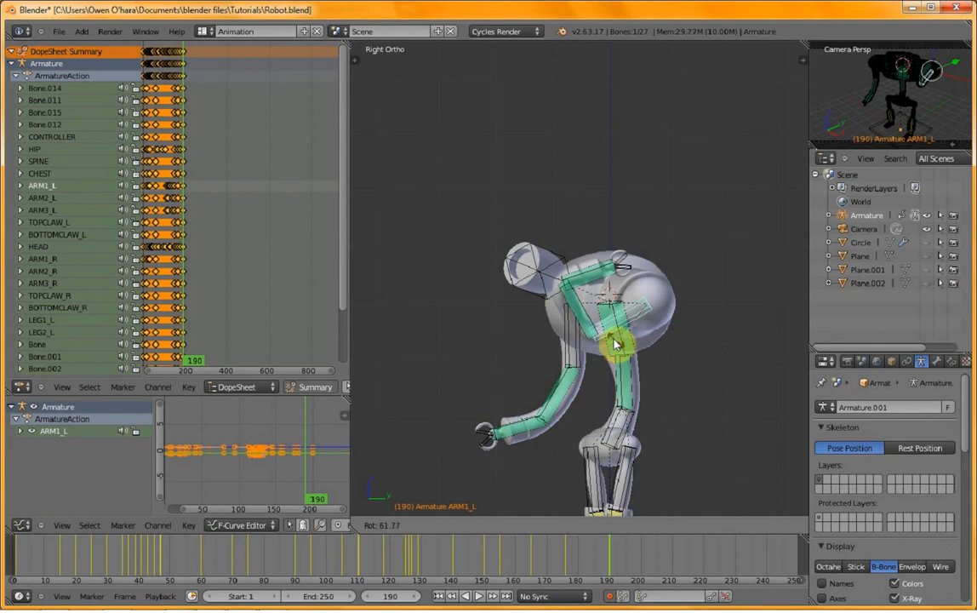
left_click(609, 330)
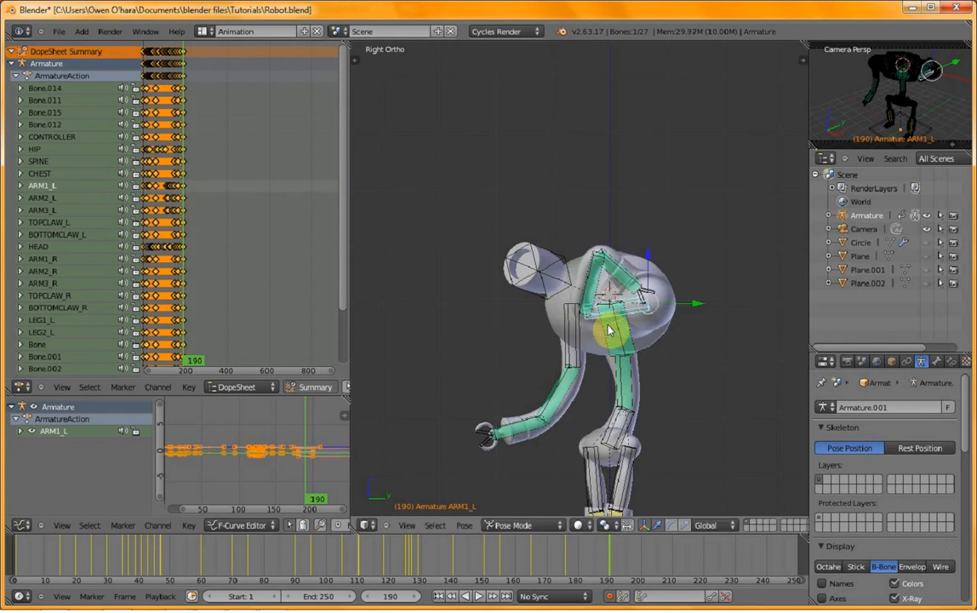
- Rotate the ARM1_L bone in the top view so the raised left arm swings outward from the body
key("KP_1")
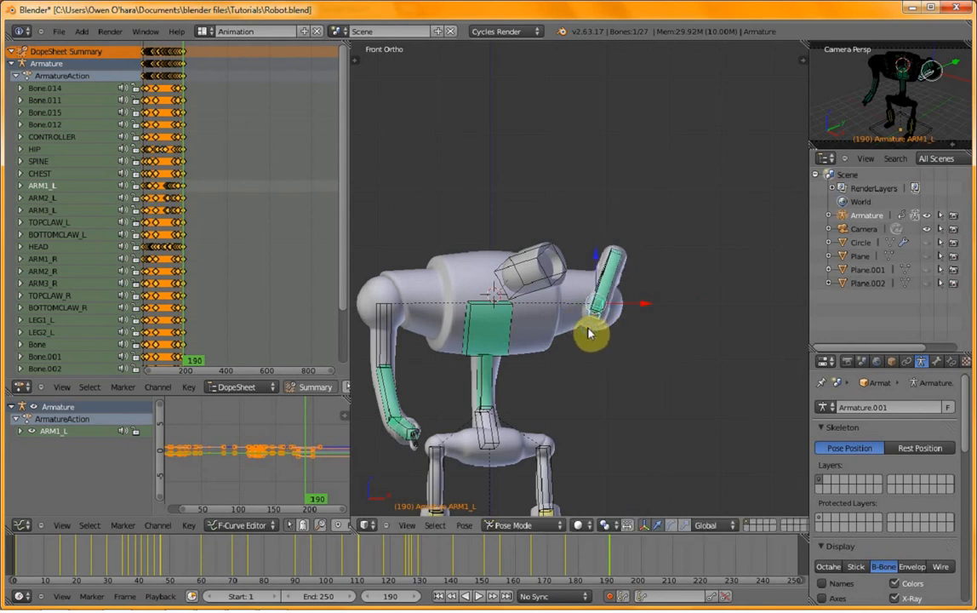
key("KP_7")
key("r")
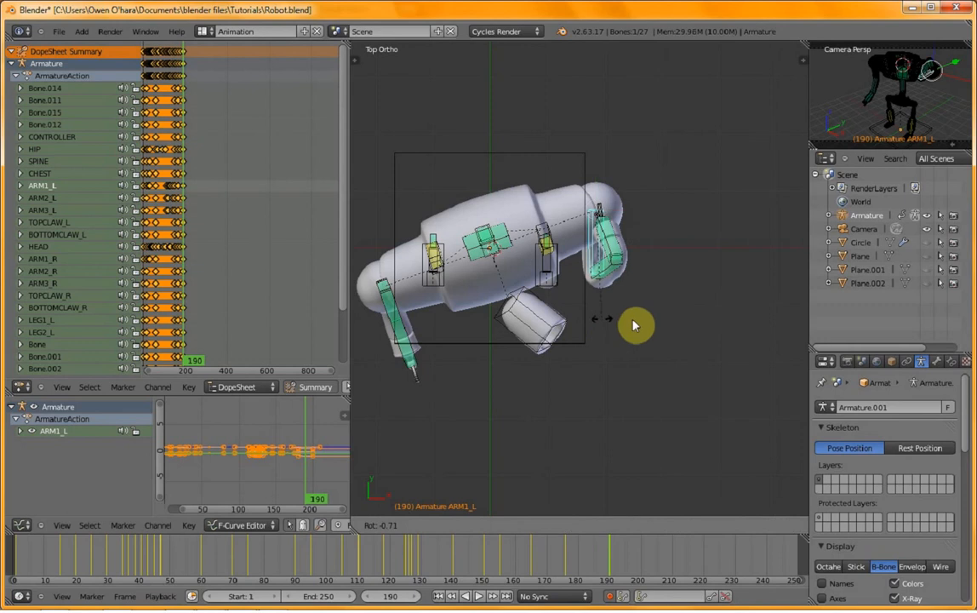
left_click(678, 299)
- Rotate the ARM2_L bone from an orbited side view so the left forearm opens away from the head and points upward
key("KP_3")
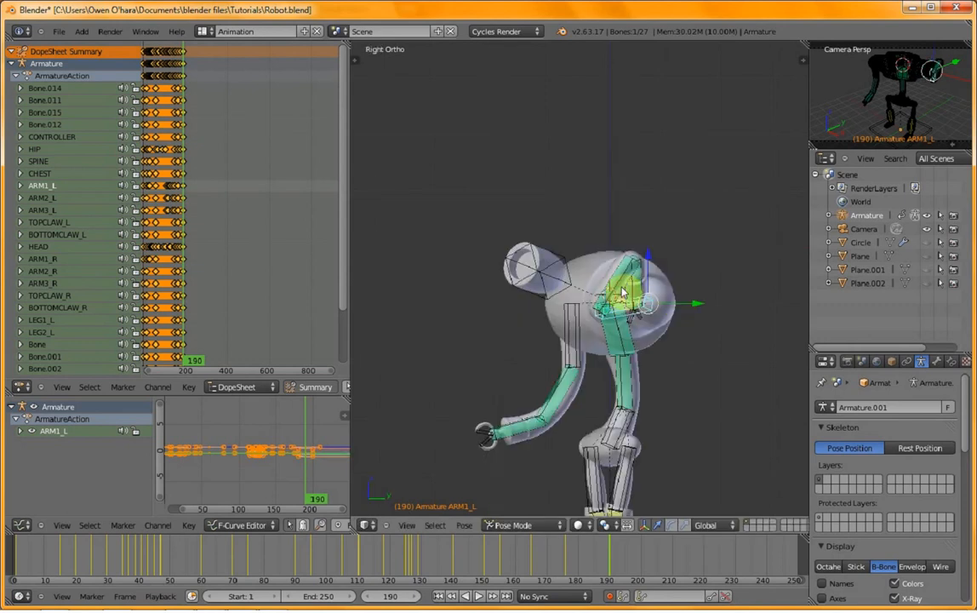
right_click(638, 292)
key("KP_6")
key("KP_6")
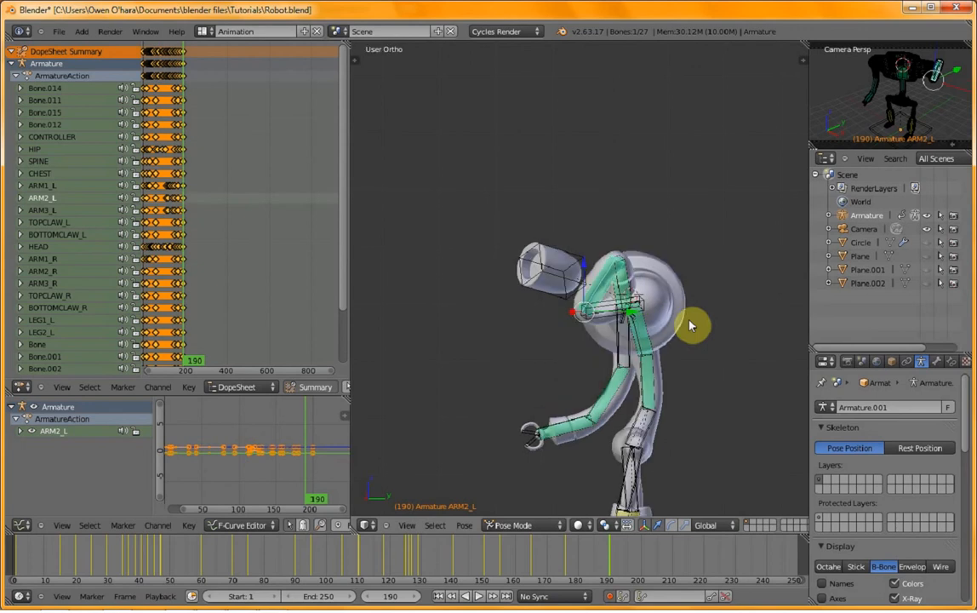
key("KP_6")
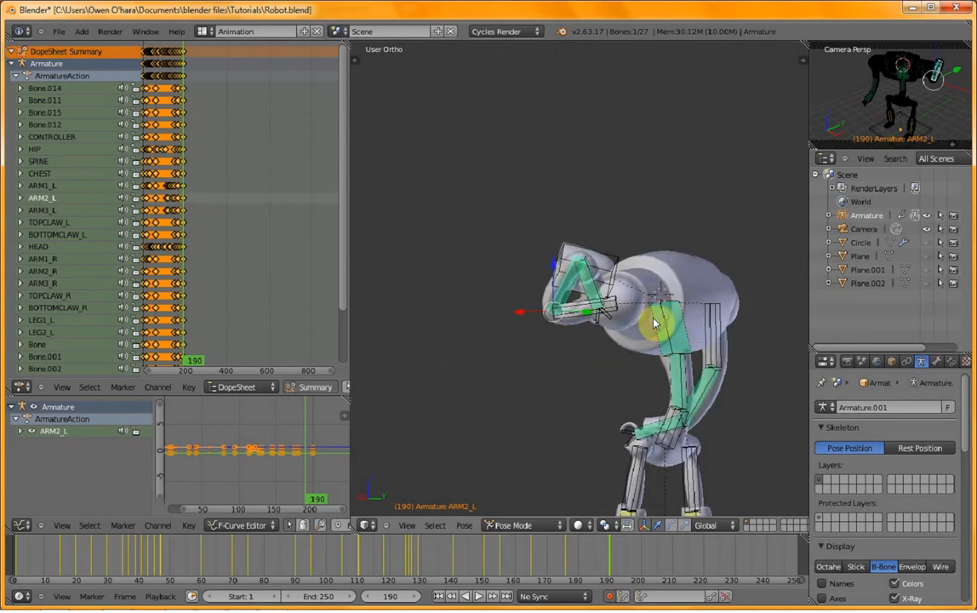
key("r")
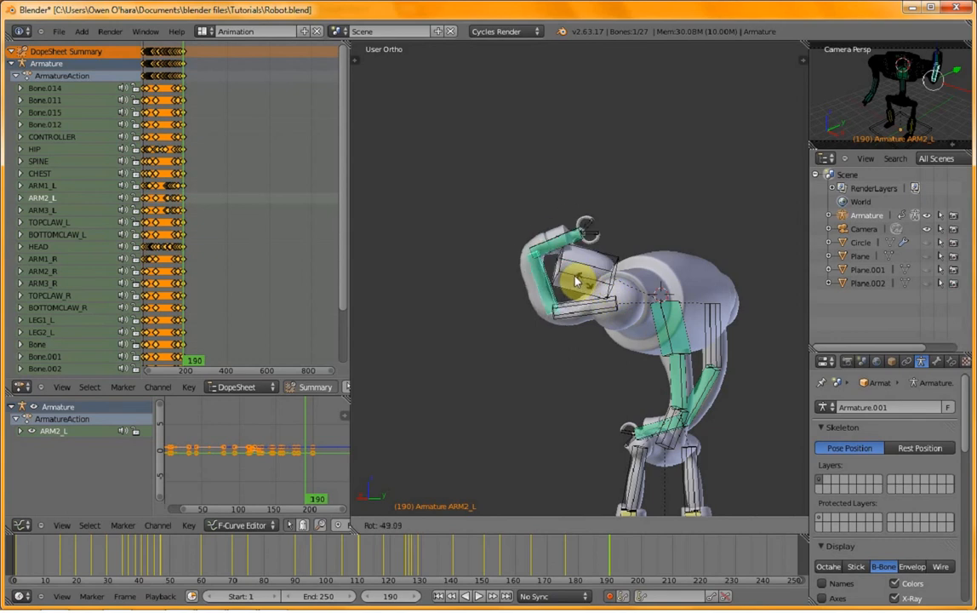
left_click(535, 243)
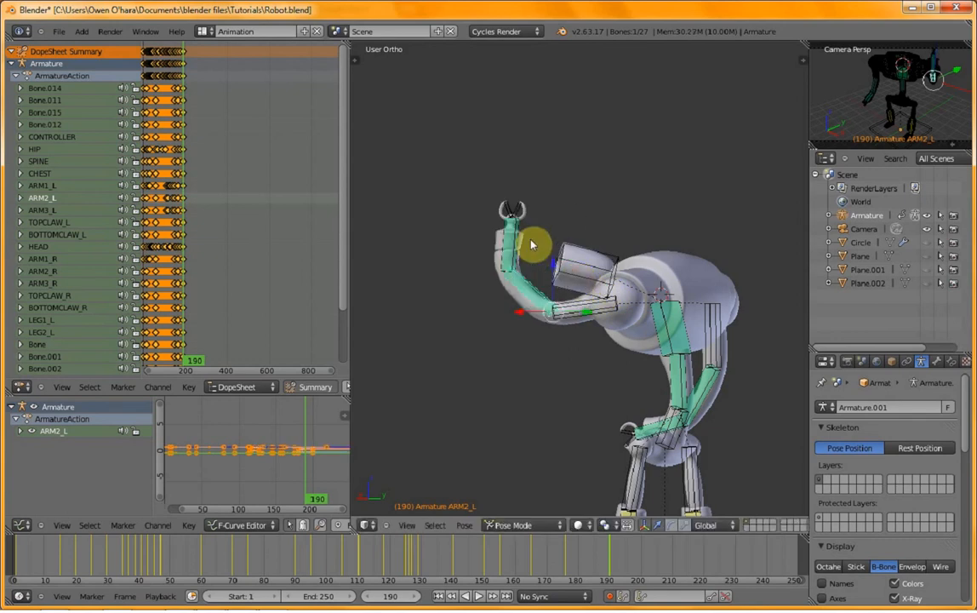
- Rotate the ARM3_L bone slightly so the left claw end leans a little farther from the head
right_click(581, 252)
key("r")
left_click(577, 248)
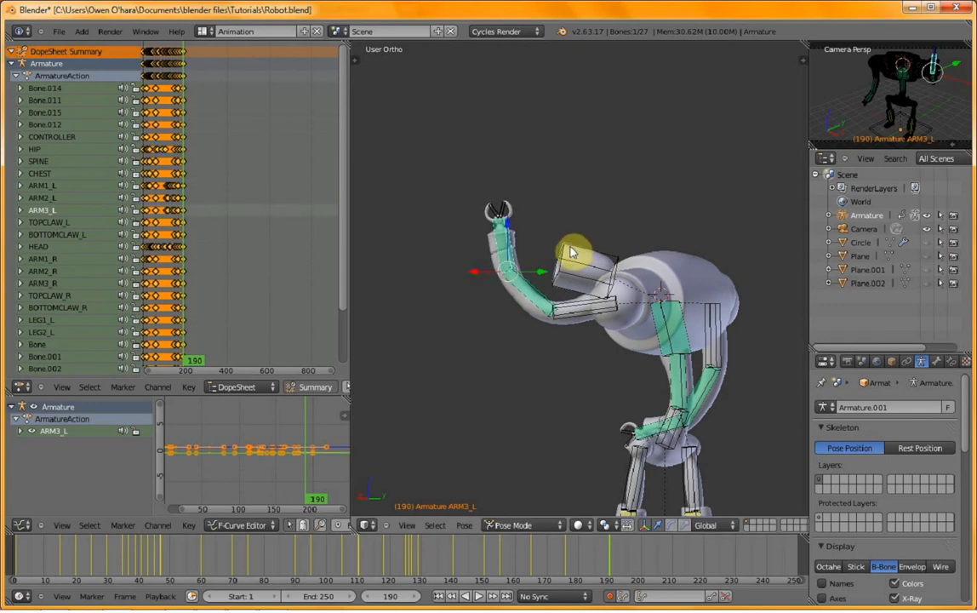
- Check the pose through the camera and rotate the ARM1_L bone about -27° in the top view to spread the arm outward
key("KP_0")
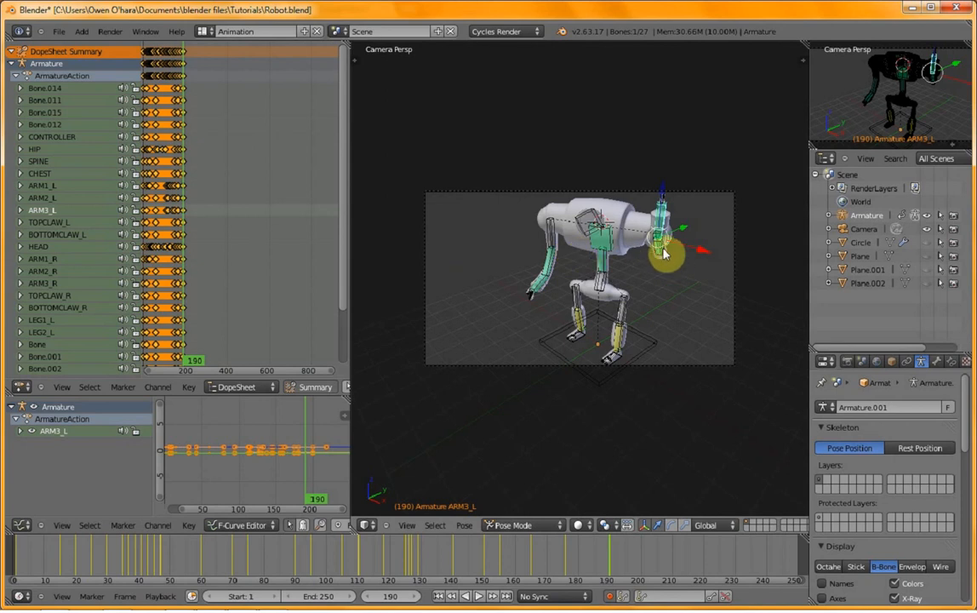
key("KP_0")
middle_click_drag(627, 249, 771, 217)
key("KP_1")
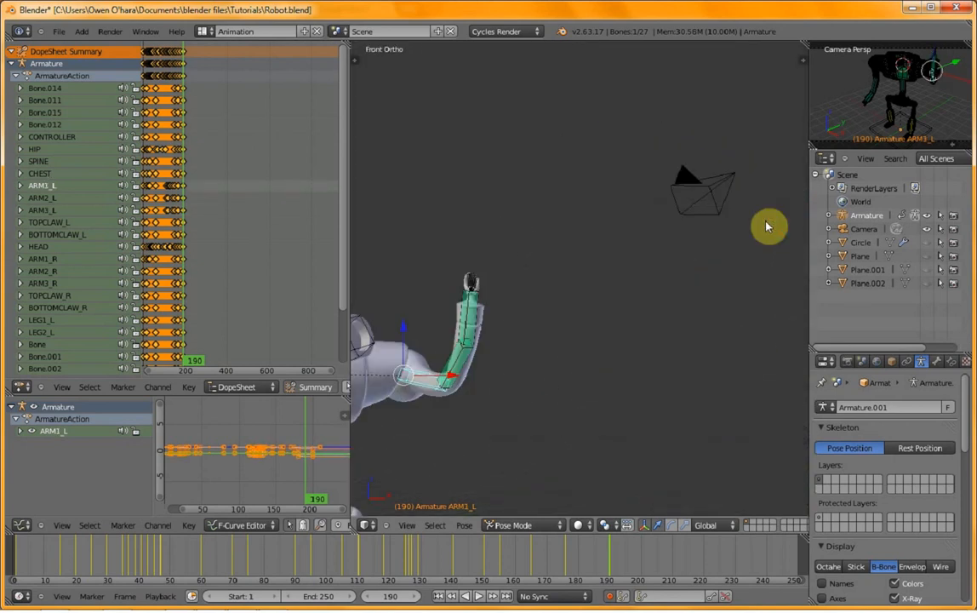
key("KP_7")
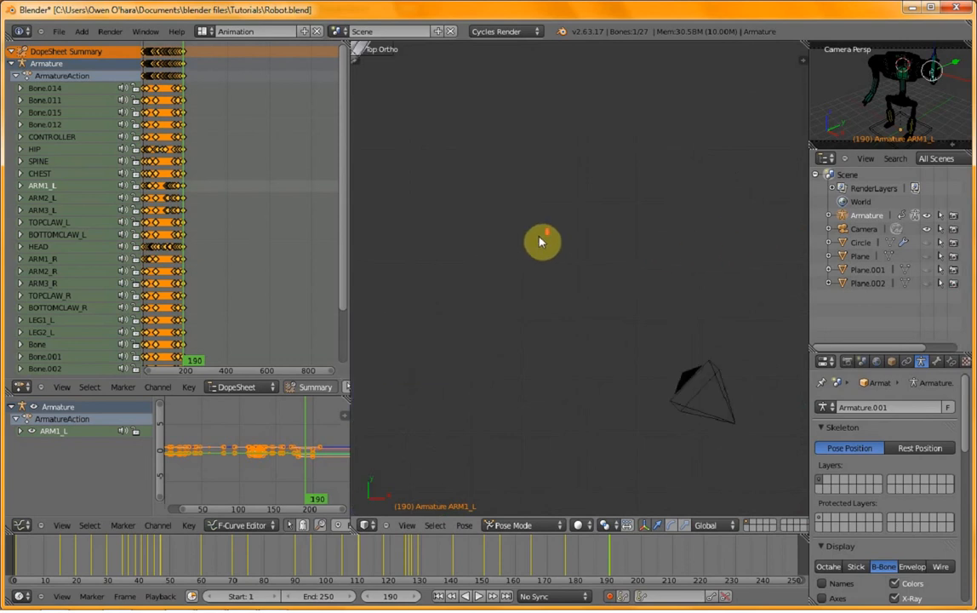
scroll(539, 236, "down", 3)
scroll(495, 177, "down", 1)
middle_click_drag(530, 264, 549, 248, "shift")
key("r")
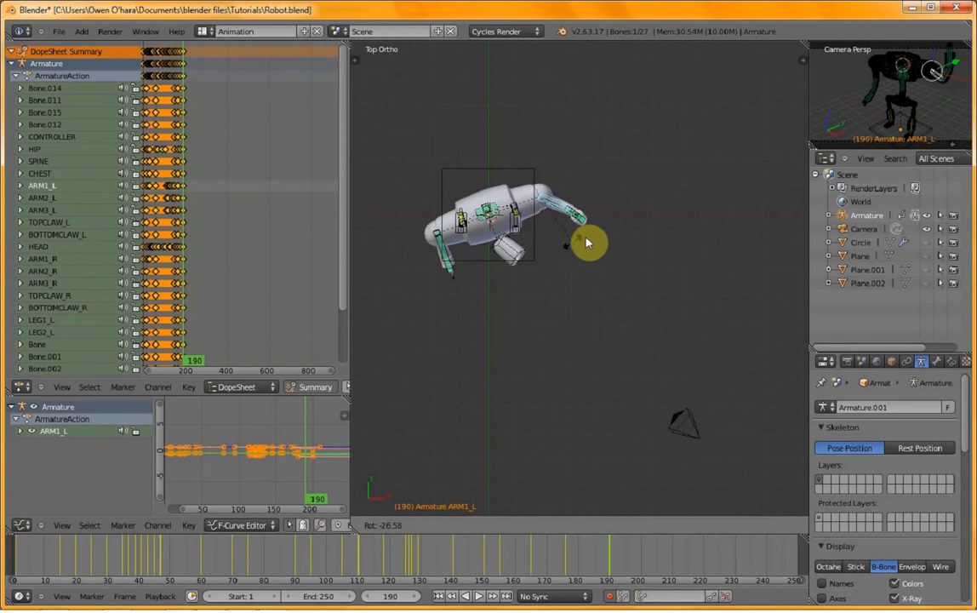
left_click(586, 242)
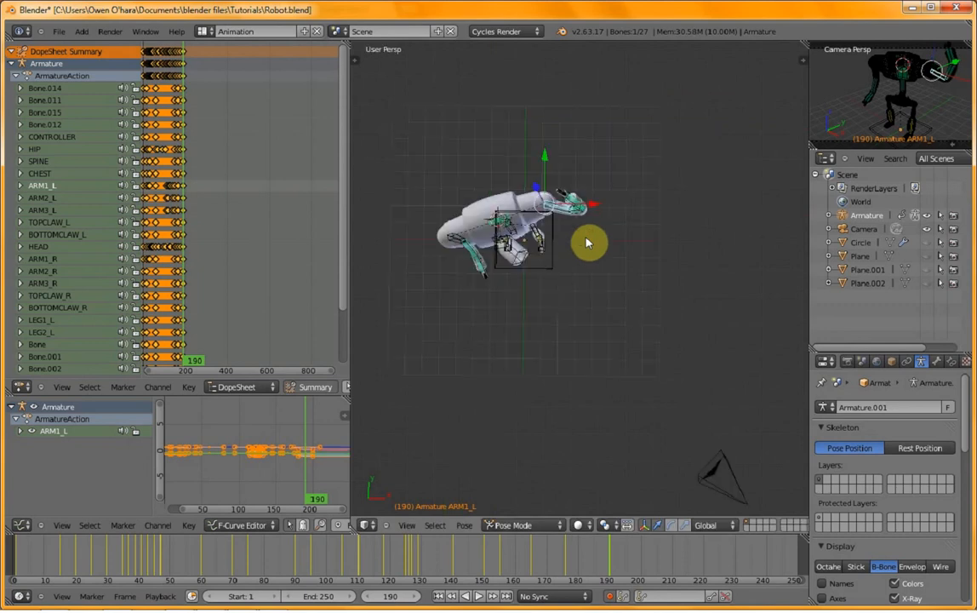
- Insert a keyframe for the ARM3_L bone at frame 195 to hold its raised pose
key("KP_0")
key("r")
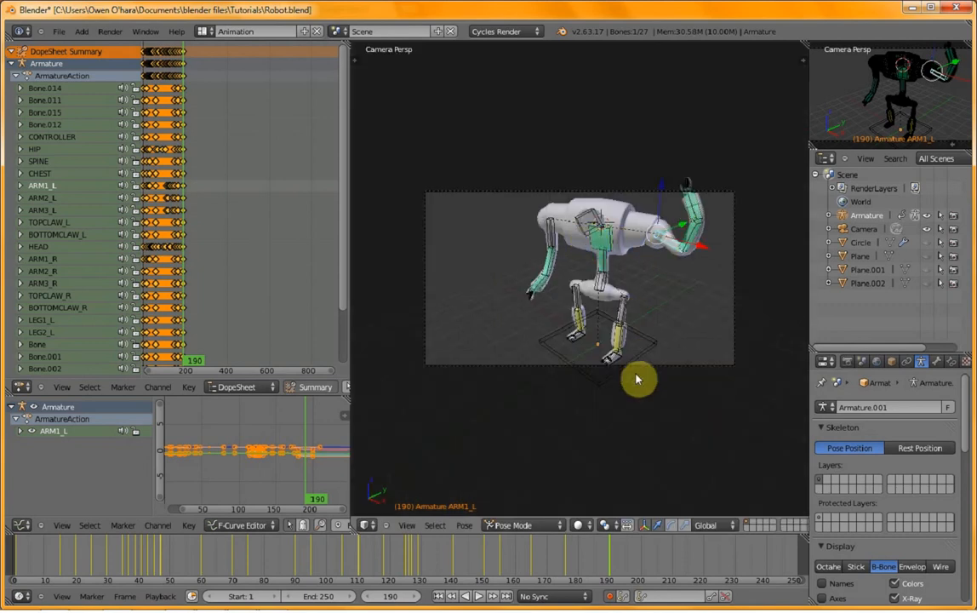
right_click(694, 217)
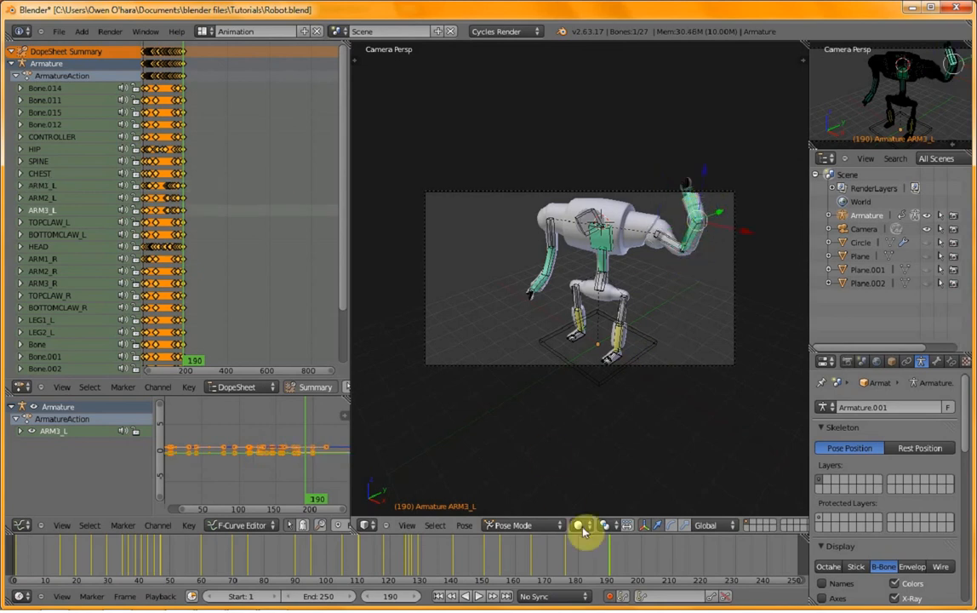
left_click(626, 558)
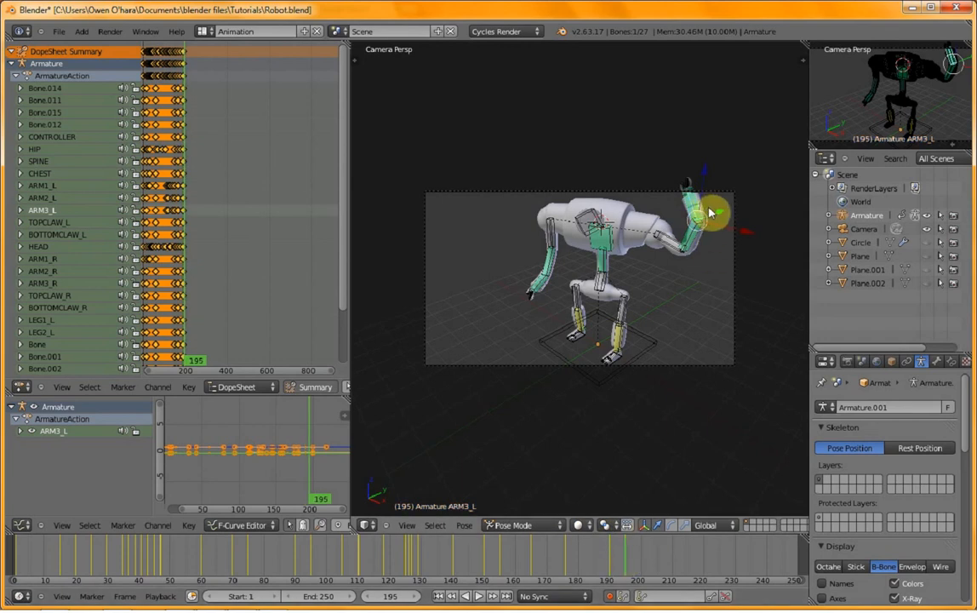
key("r")
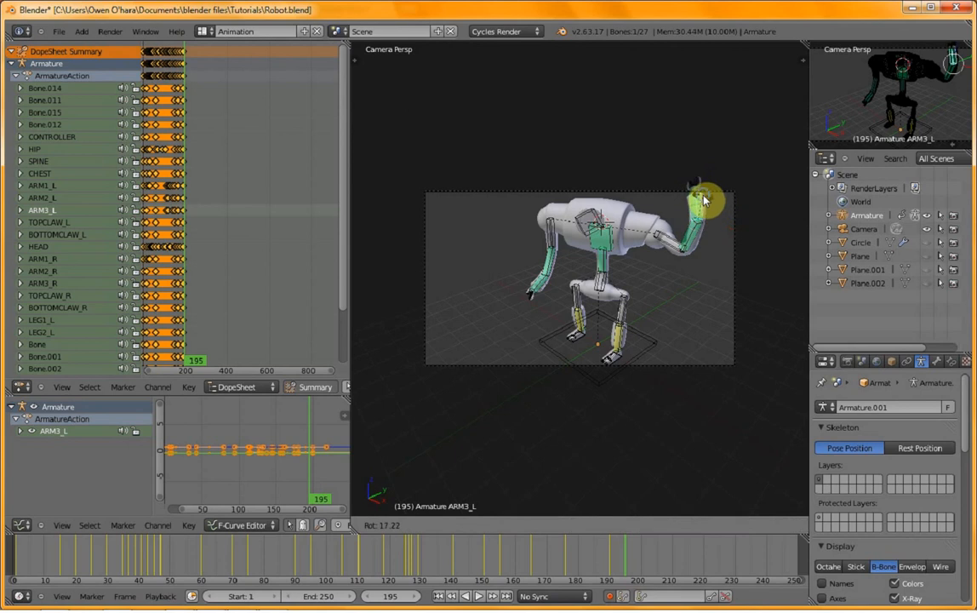
left_click(703, 199)
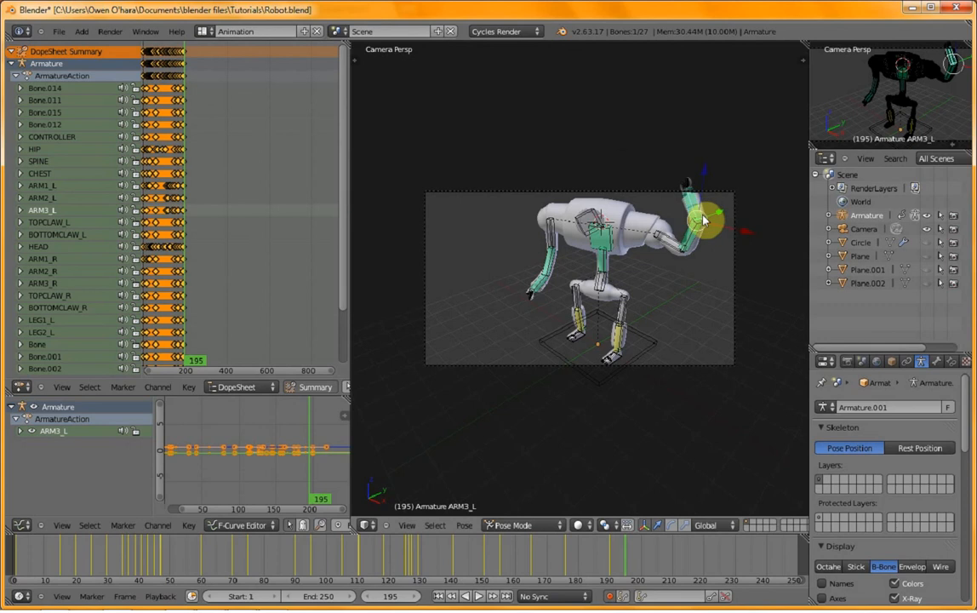
key("i")
left_click(702, 216)
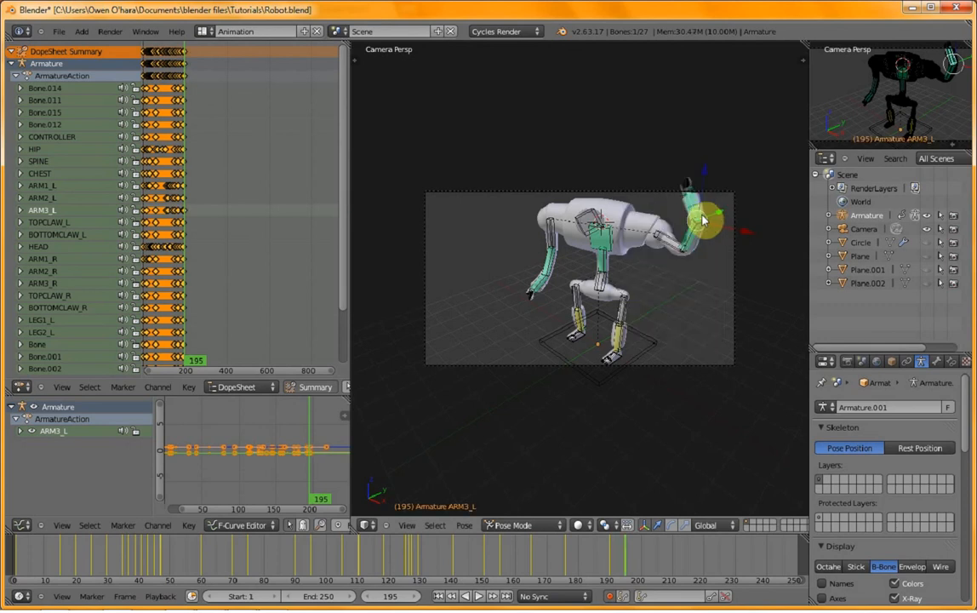
- Try a trackball rotation of about 43° and 9° on the ARM3_L bone at frame 195
key("r")
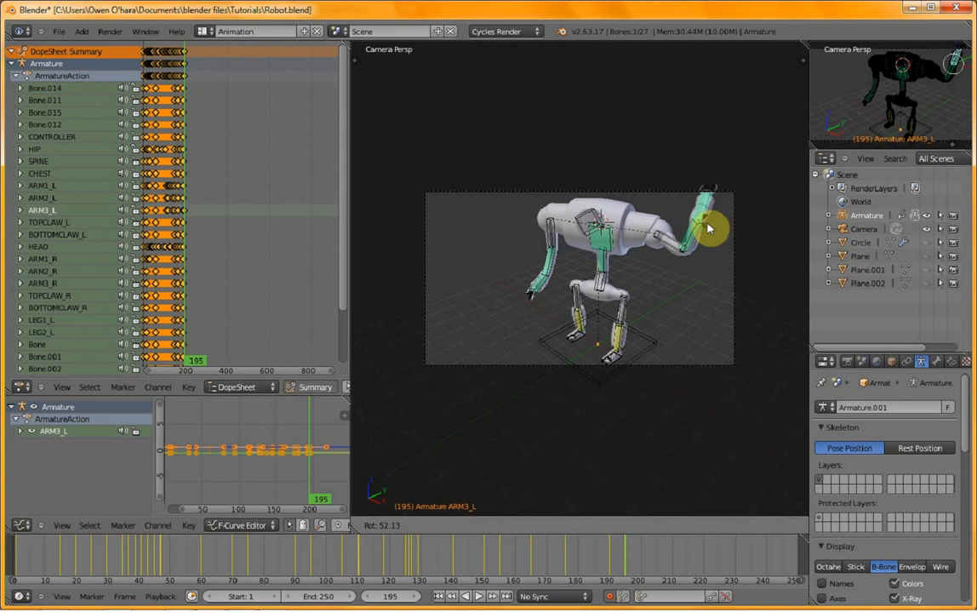
left_click(703, 211)
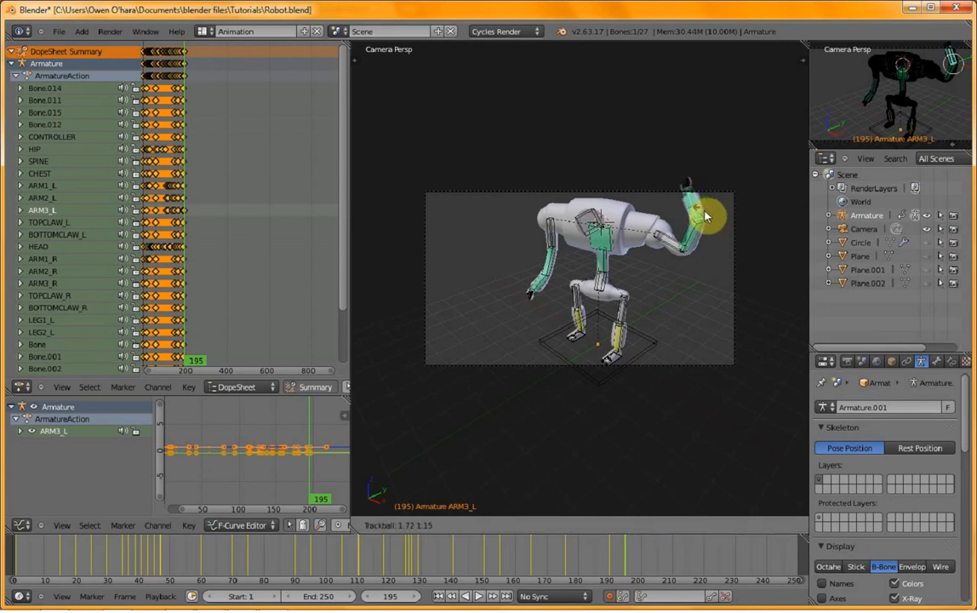
left_click(715, 263)
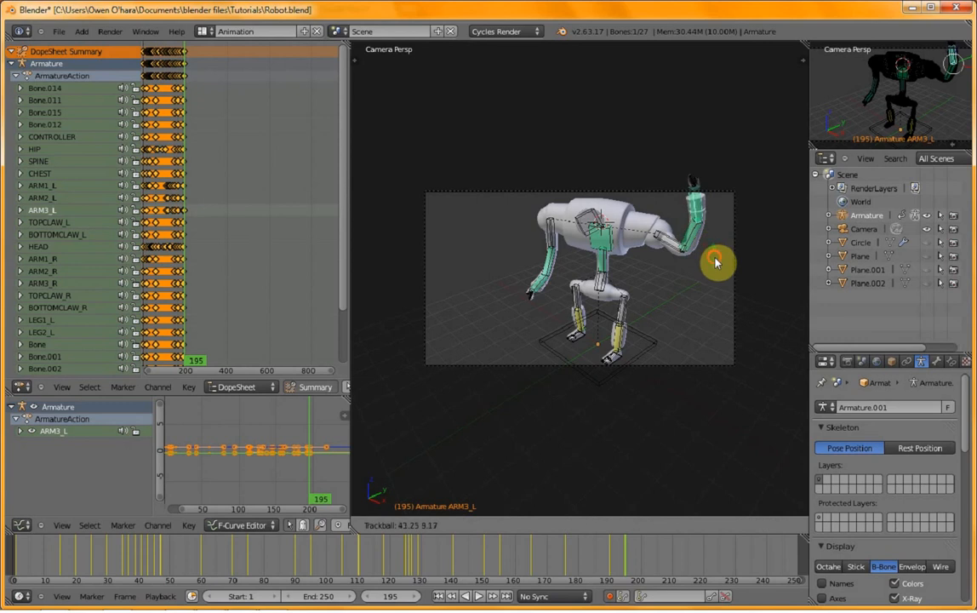
- Return from frame 199 to frame 195 and undo the last trackball rotation of ARM3_L
left_click(633, 563)
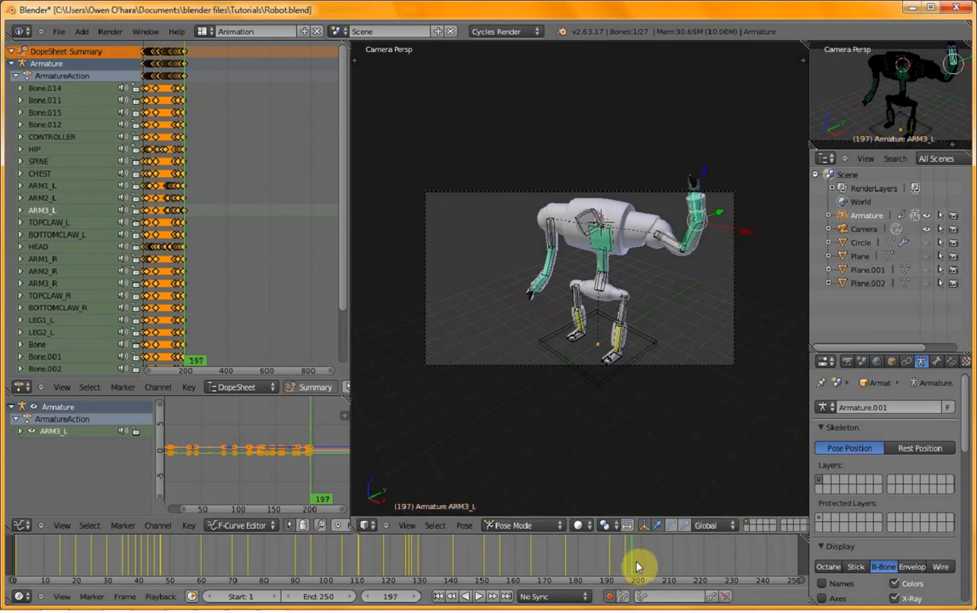
left_click(637, 566)
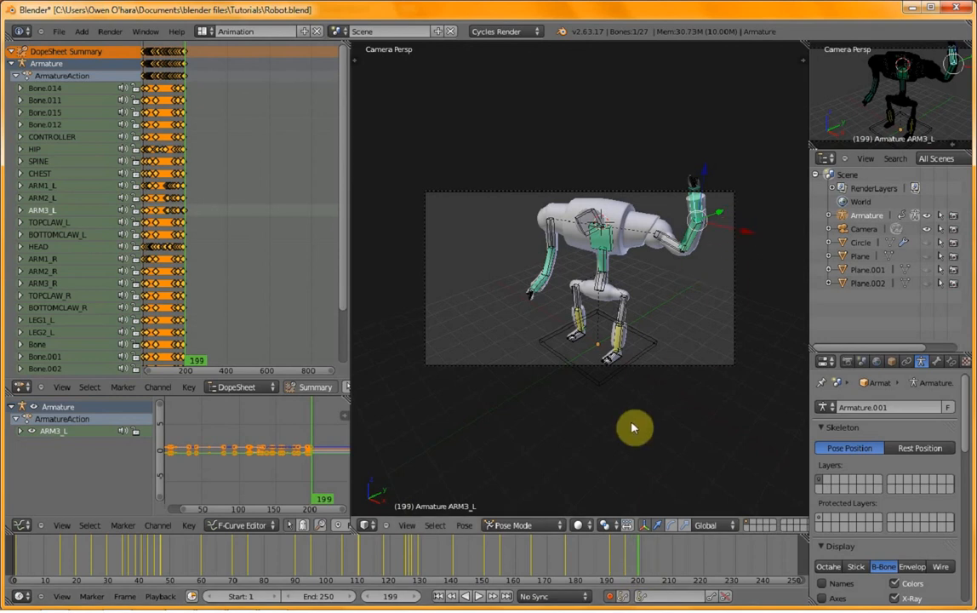
key("Left")
key("Left")
key("Left")
key("Left")
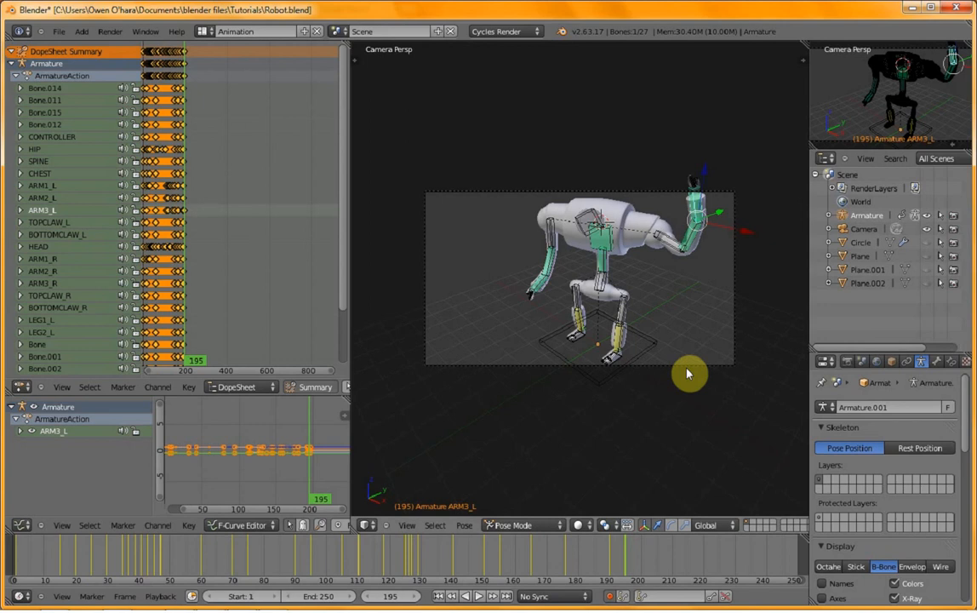
key("ctrl+v")
- Adjust the ARM3_L bone at frame 198 with a trackball rotation to start the left hand's wave
left_click(636, 567)
left_click(634, 566)
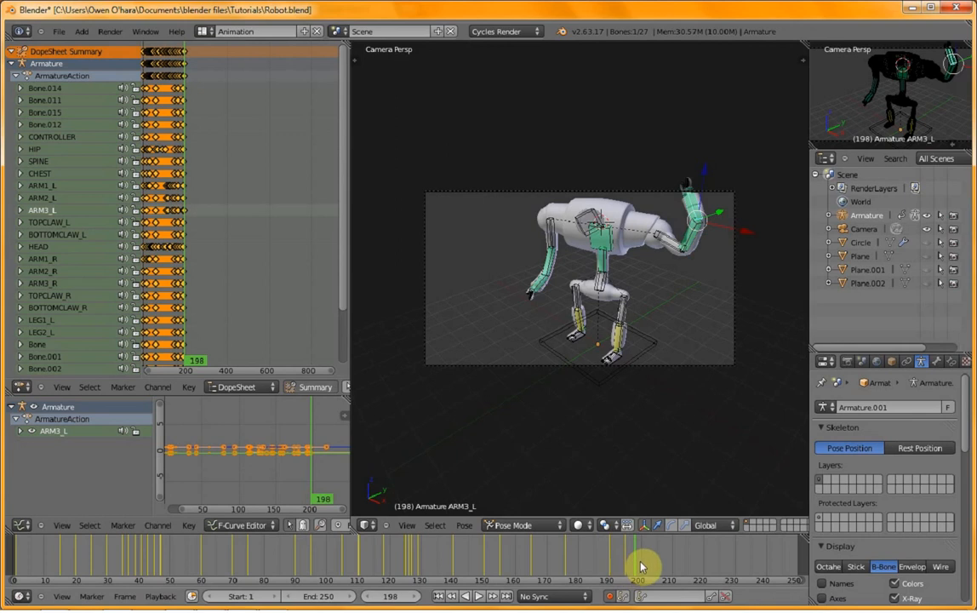
key("r")
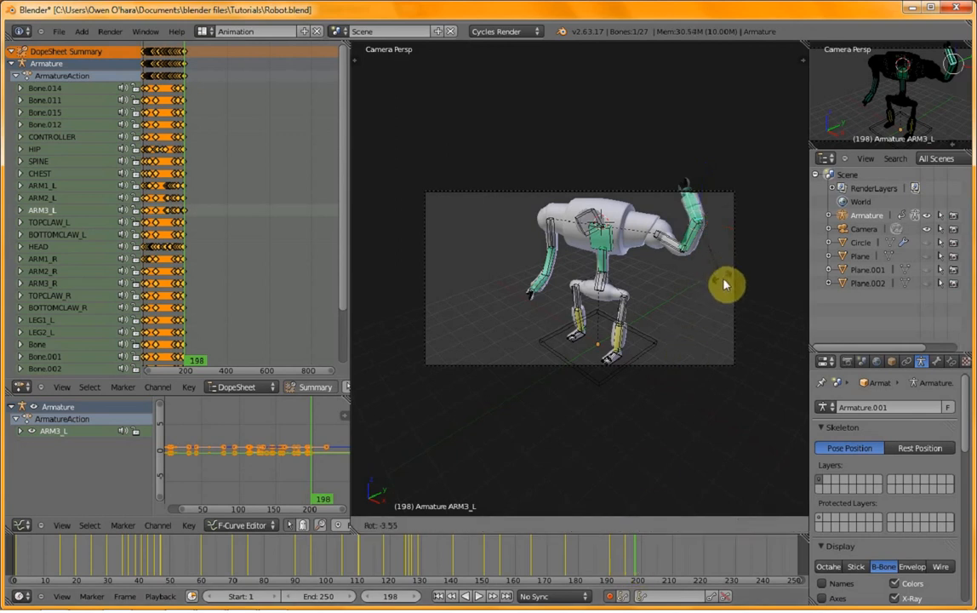
key("r")
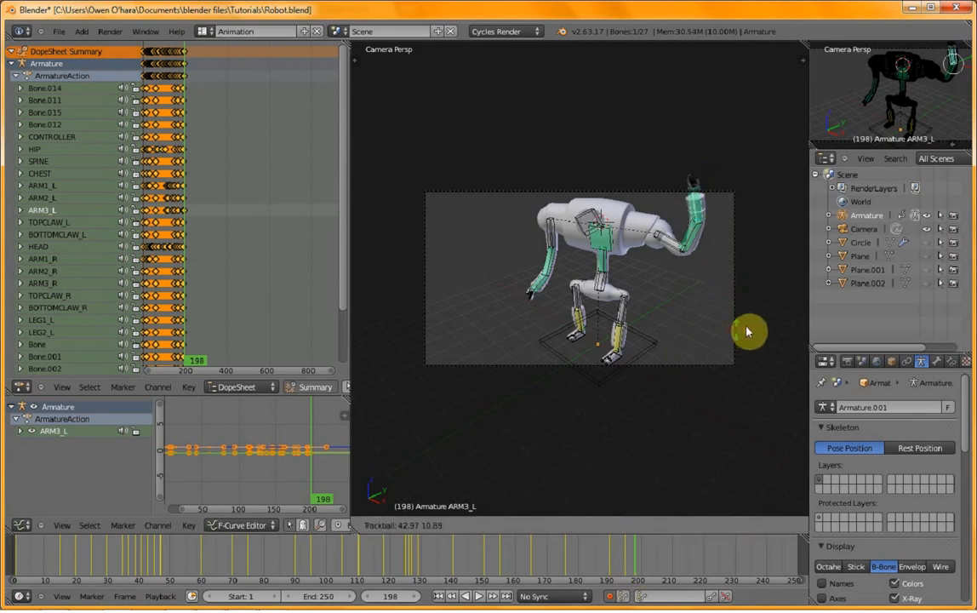
left_click(693, 451)
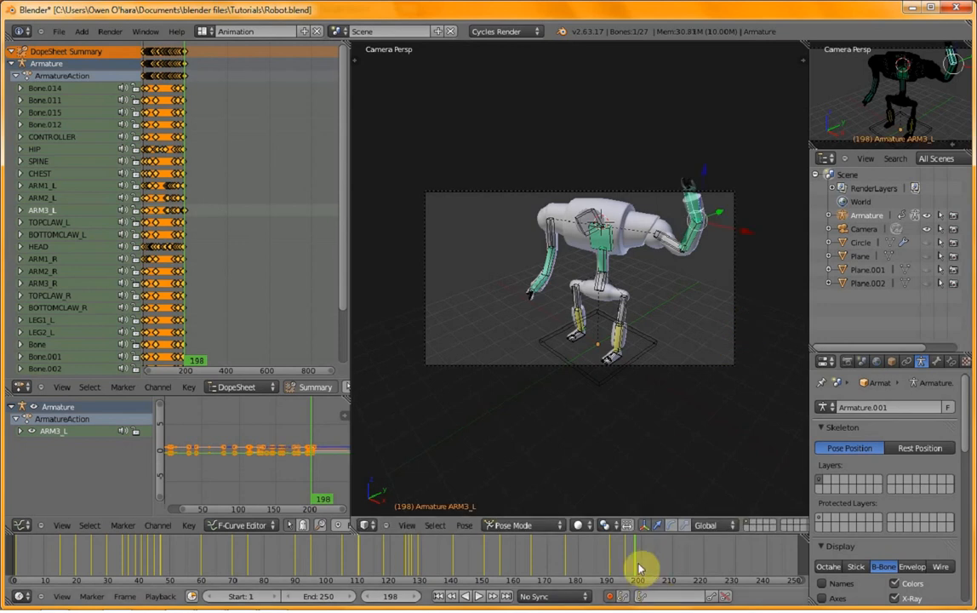
left_click(641, 565)
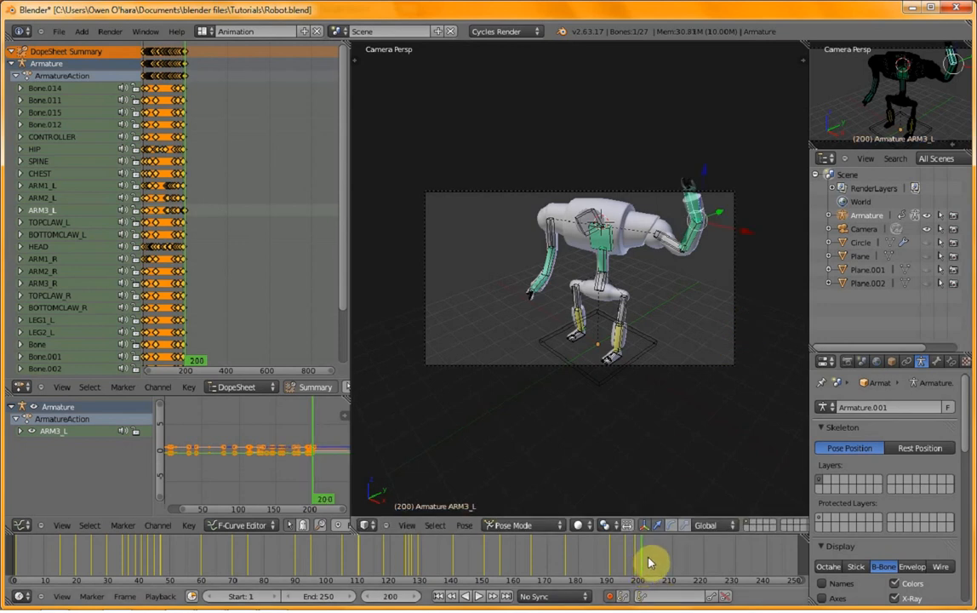
left_click(416, 600)
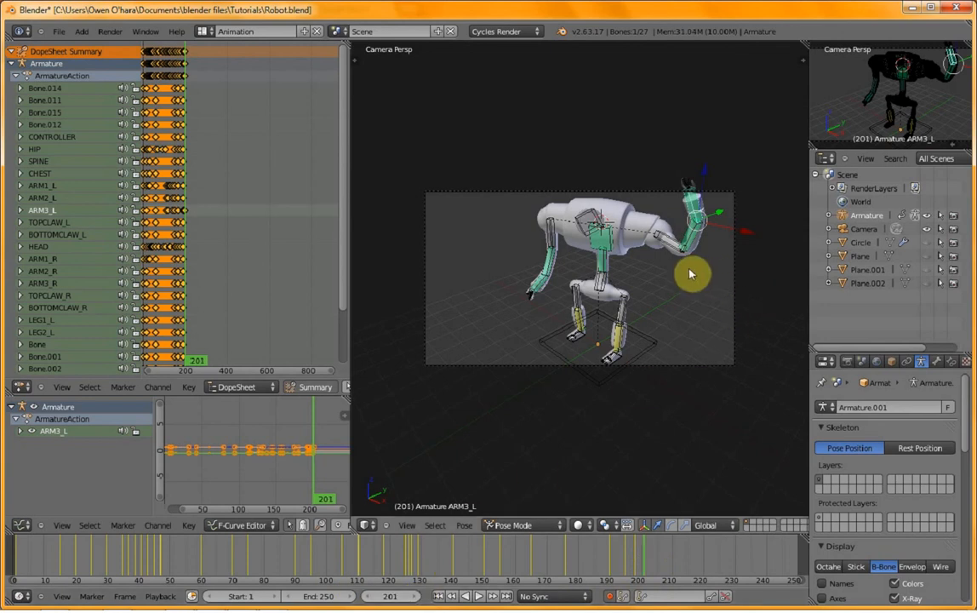
key("r")
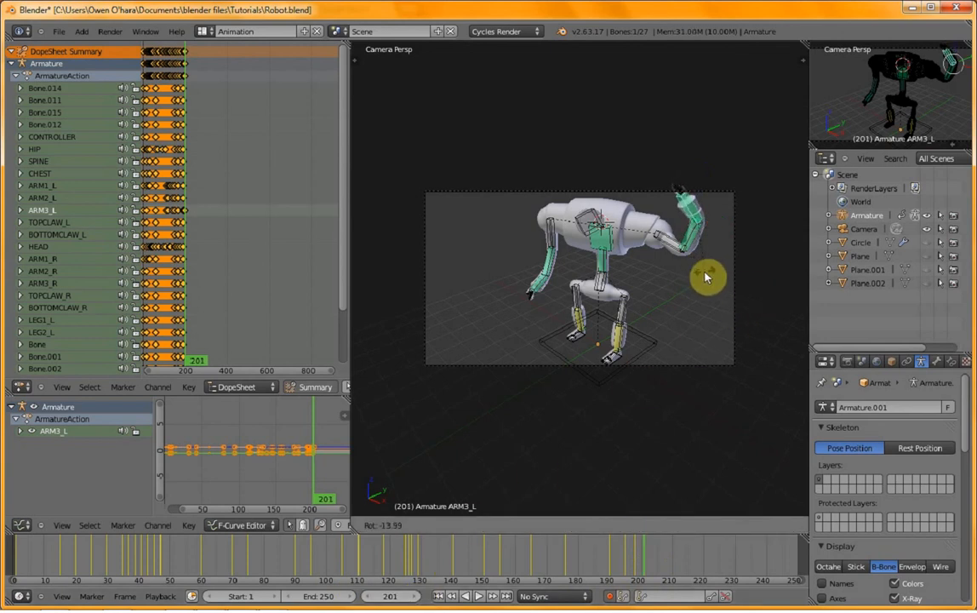
left_click(636, 560)
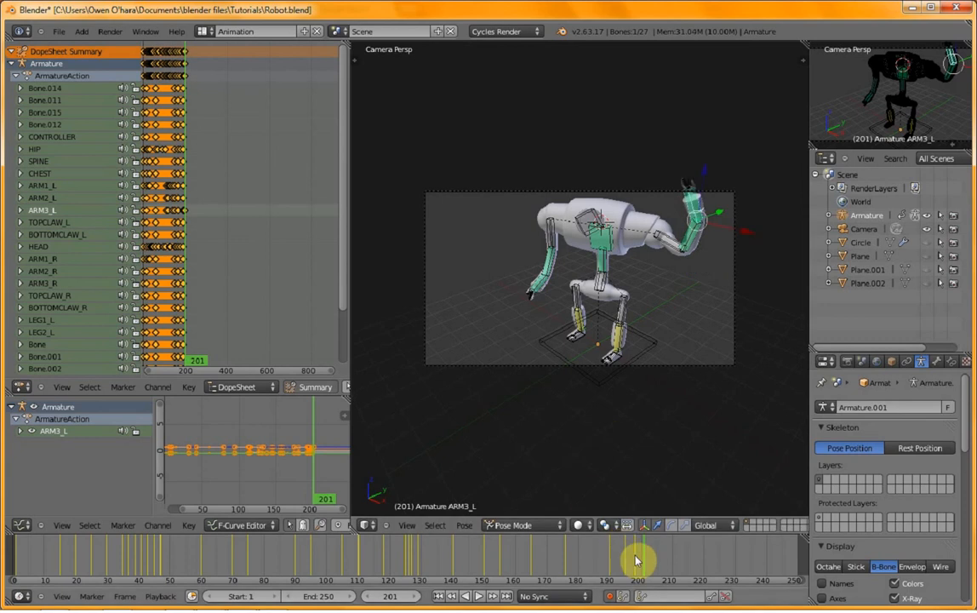
- Copy the ARM3_L bone's raised pose at frame 195
left_click_drag(635, 560, 631, 560)
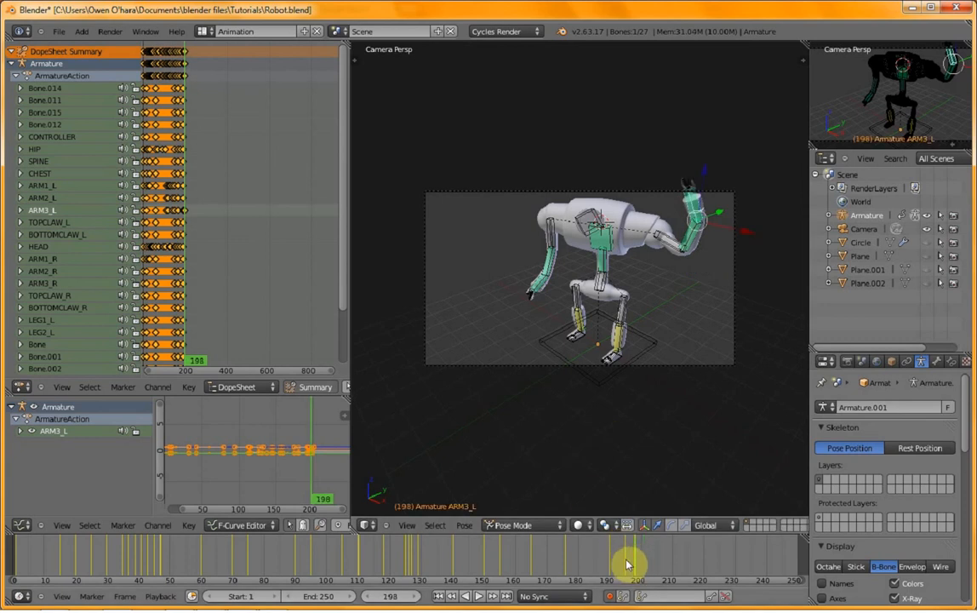
left_click(626, 563)
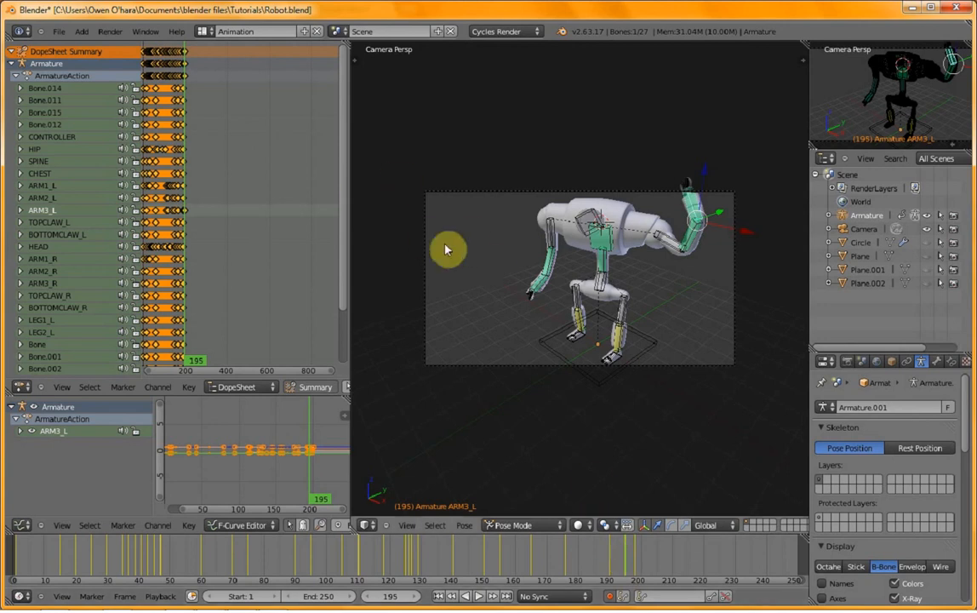
key("n")
key("n")
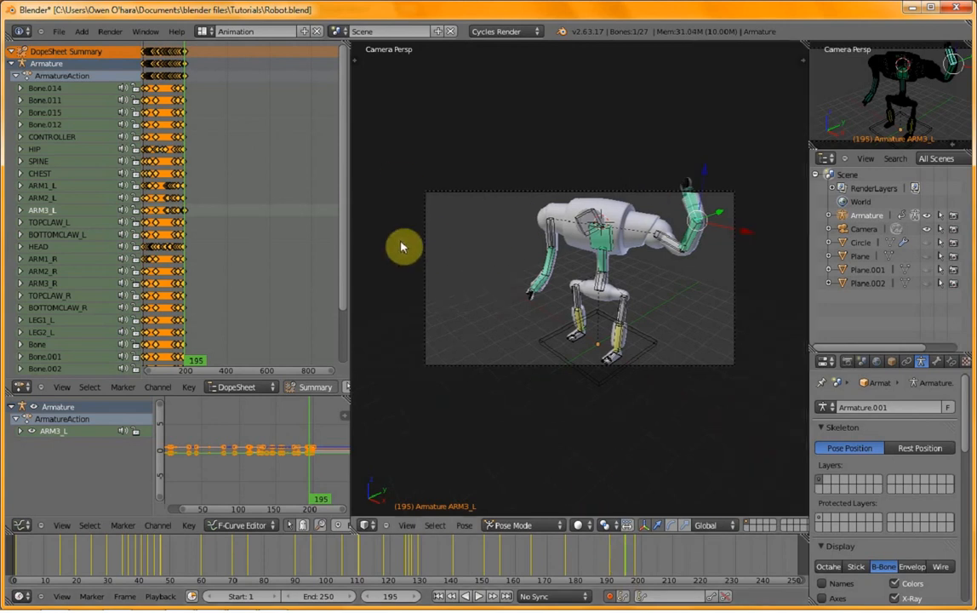
key("t")
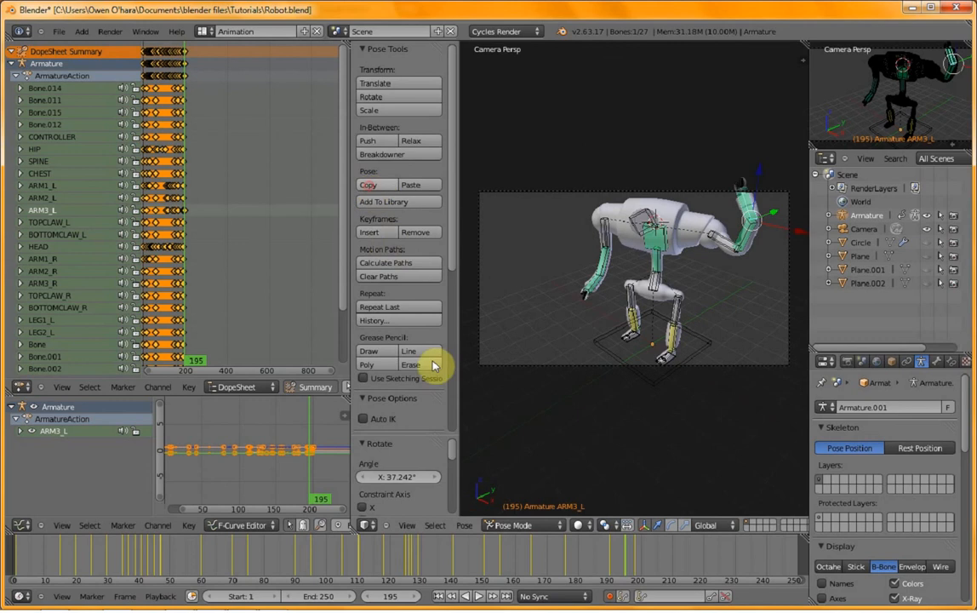
- Paste the copied ARM3_L pose at frame 201 to swing the hand back
left_click_drag(645, 563, 653, 564)
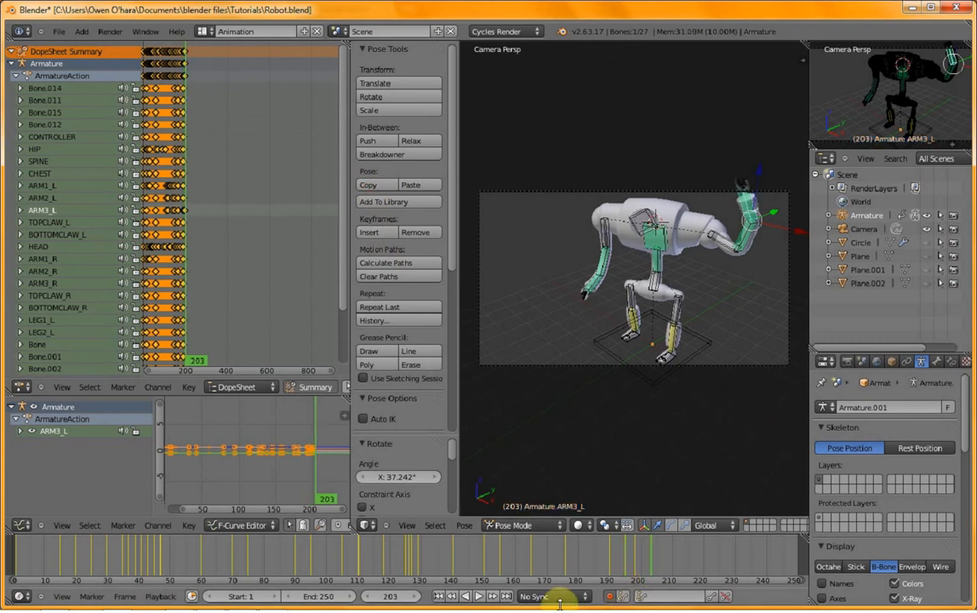
left_click(367, 596)
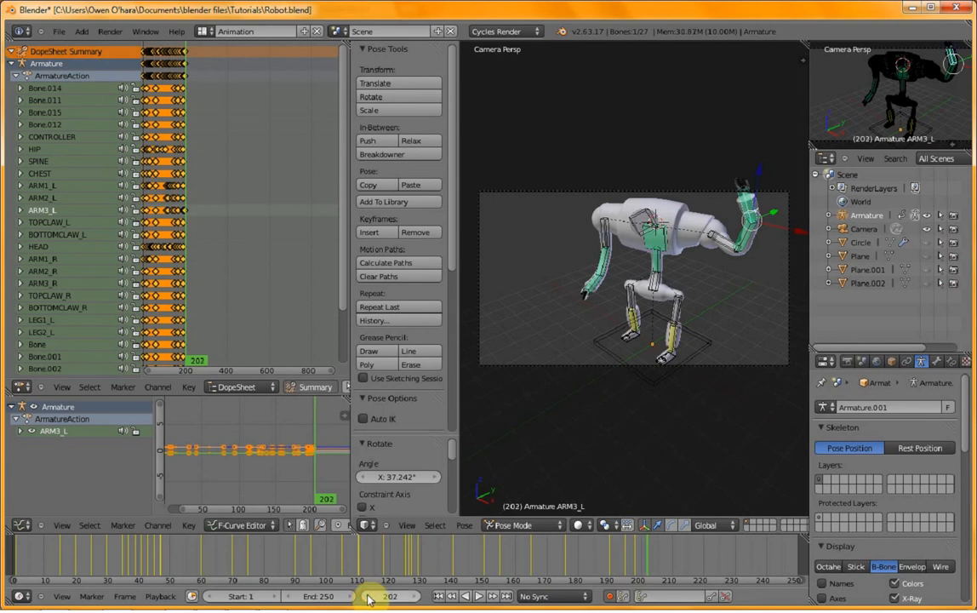
left_click(368, 596)
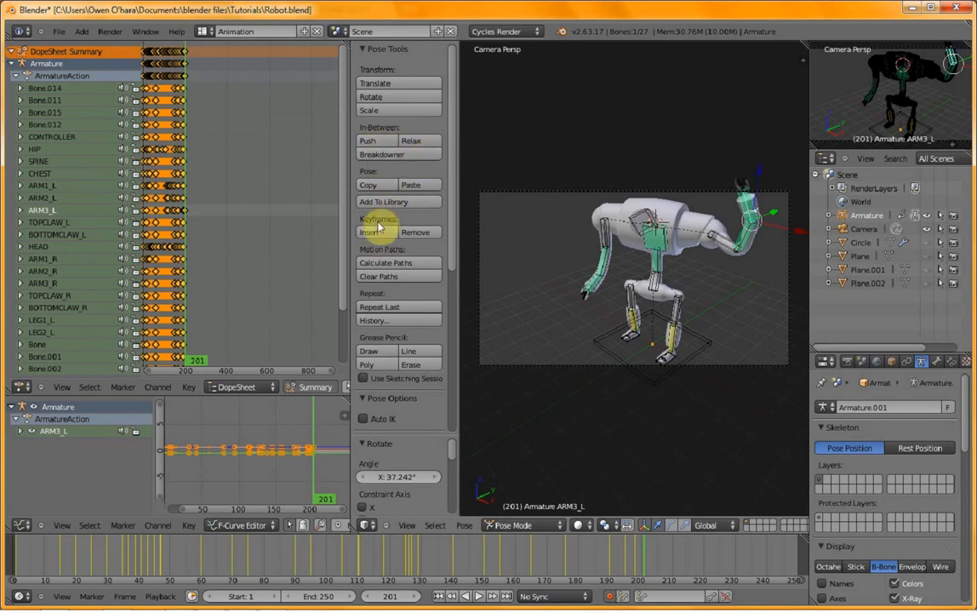
left_click(413, 186)
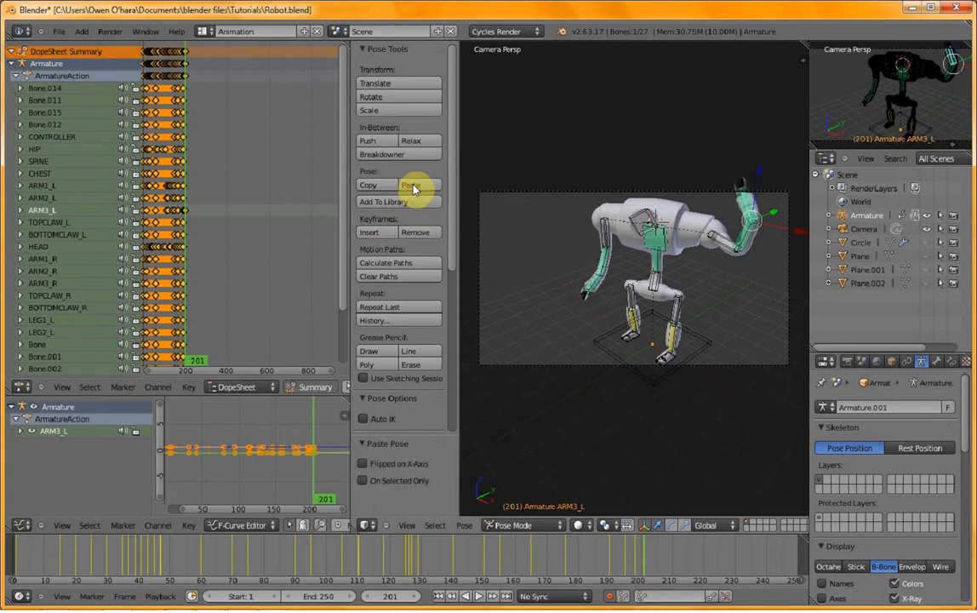
- Paste the copied ARM3_L pose again at frame 205
left_click(413, 597)
left_click(413, 596)
left_click(414, 597)
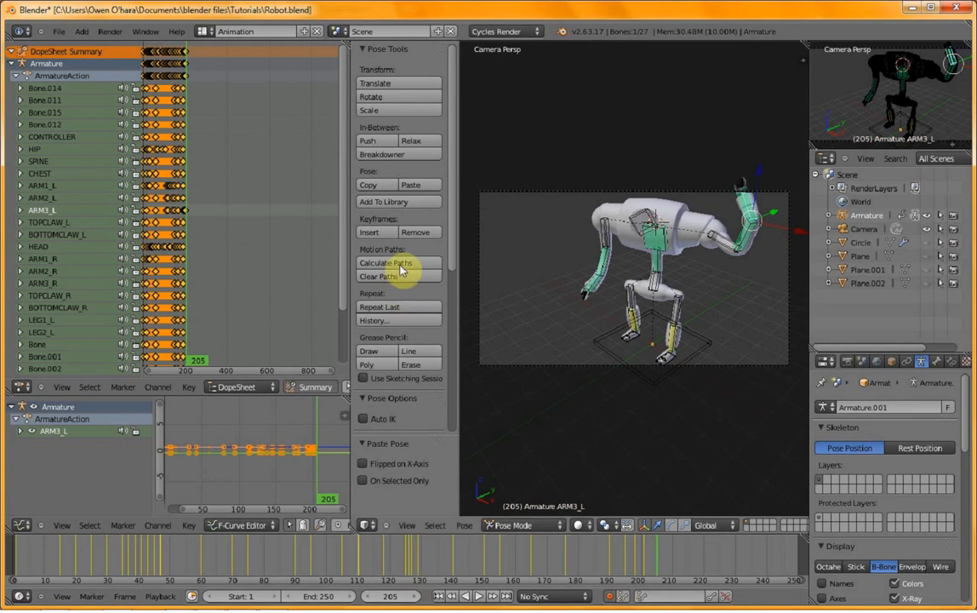
left_click(421, 189)
- Paste the same ARM3_L pose at frame 209 to continue the wave
left_click(414, 598)
left_click(415, 599)
left_click(417, 598)
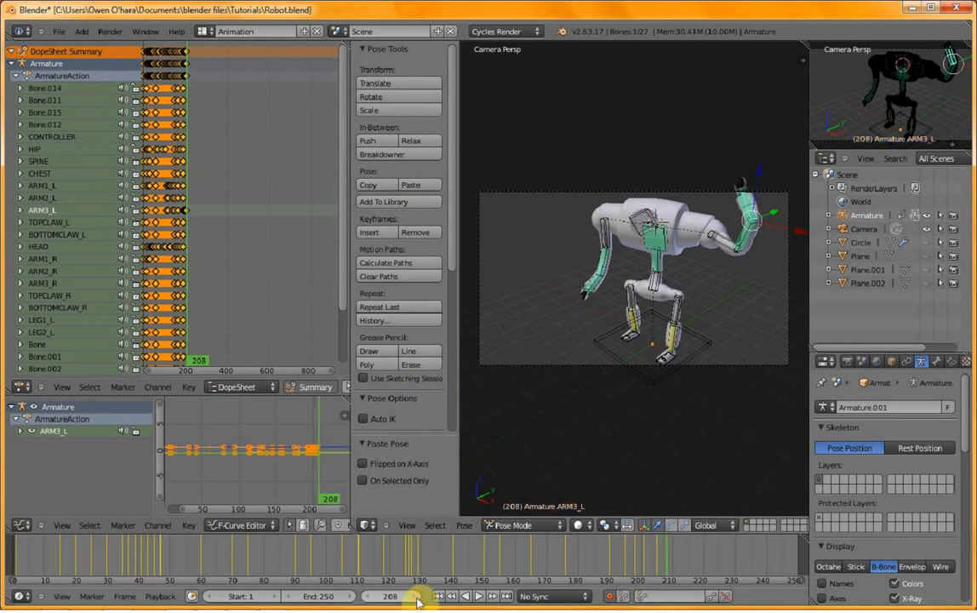
left_click(417, 599)
left_click(411, 185)
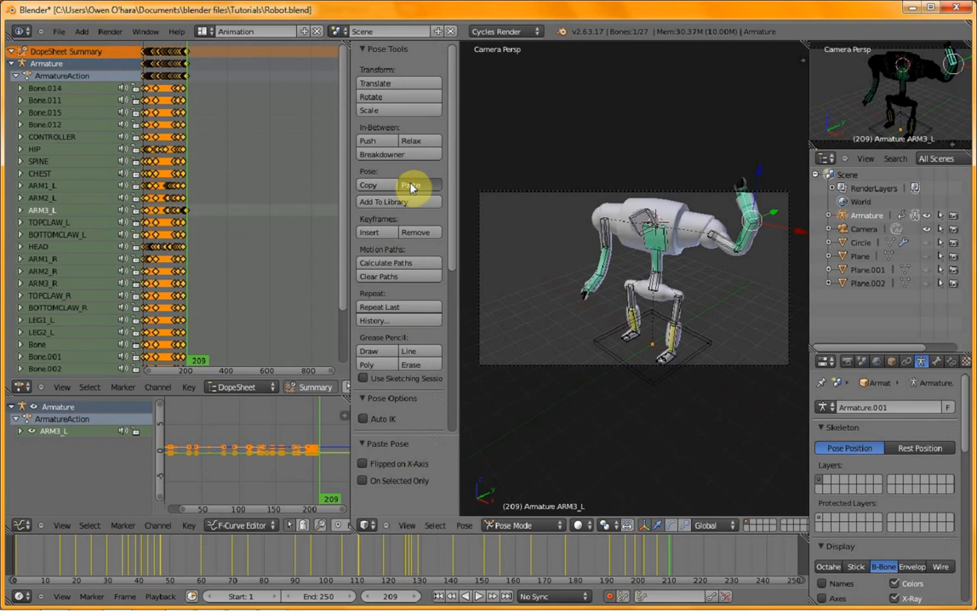
- Copy the ARM3_L bone's opposite wave pose at frame 198
left_click(632, 568)
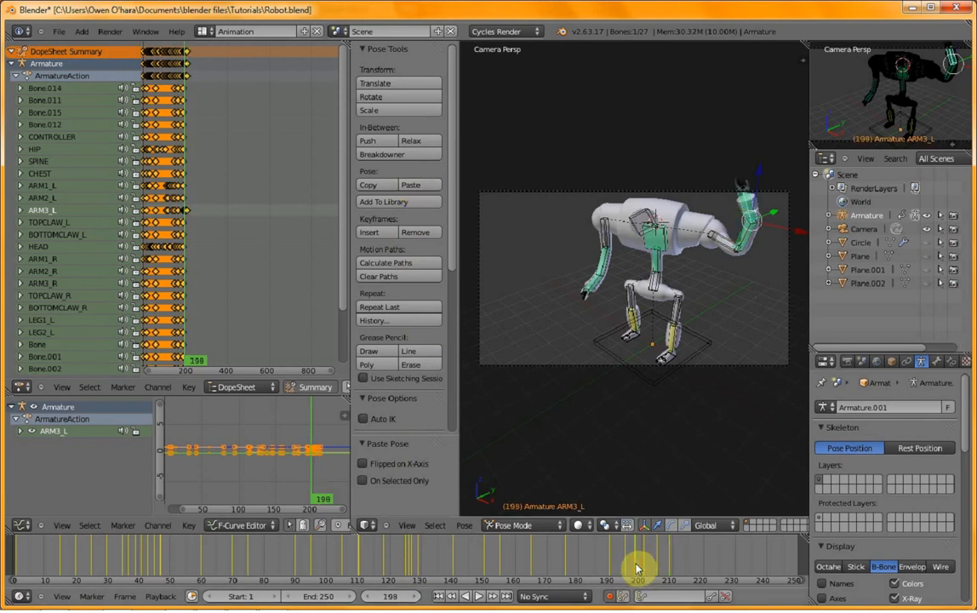
left_click(430, 184)
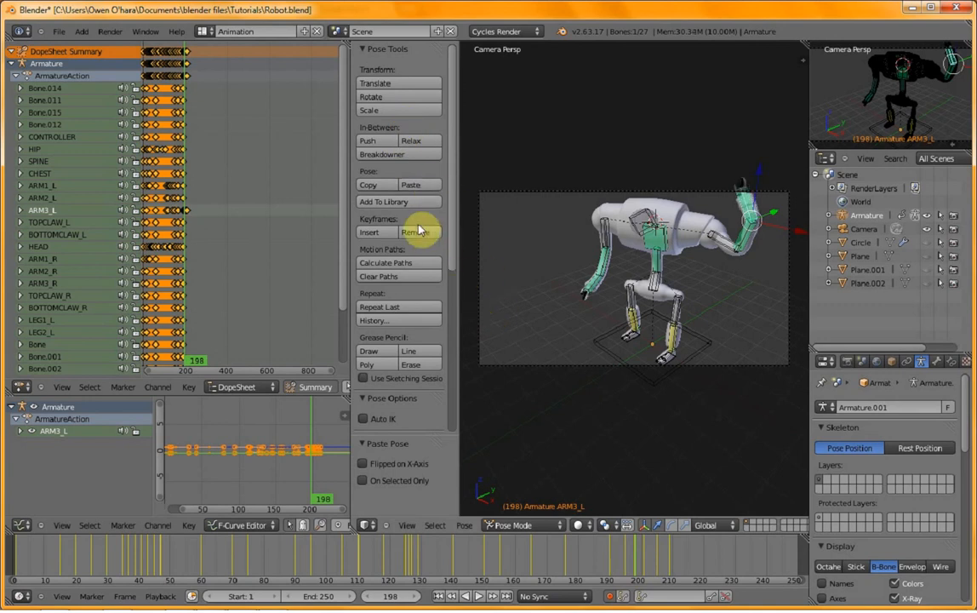
left_click(395, 187)
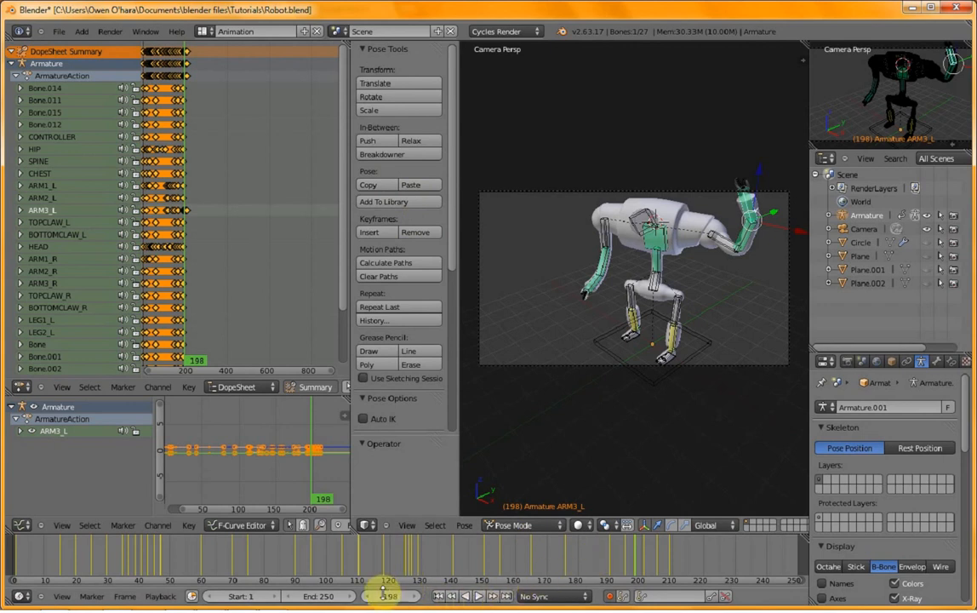
- Paste the opposite ARM3_L wave pose at frame 203, between the keys at 201 and 205
left_click(417, 596)
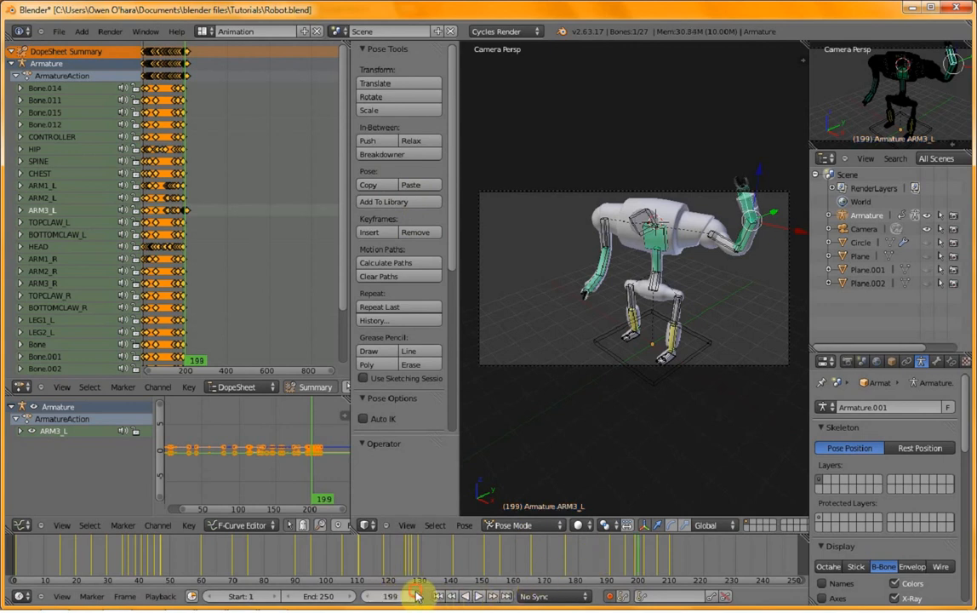
left_click(417, 596)
left_click(417, 596)
left_click(417, 595)
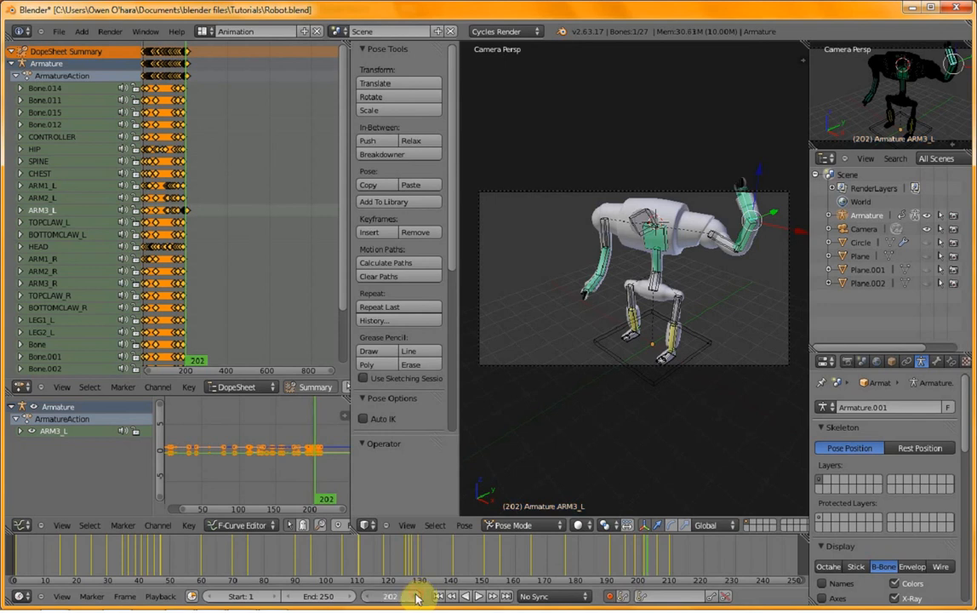
left_click(417, 596)
left_click(414, 185)
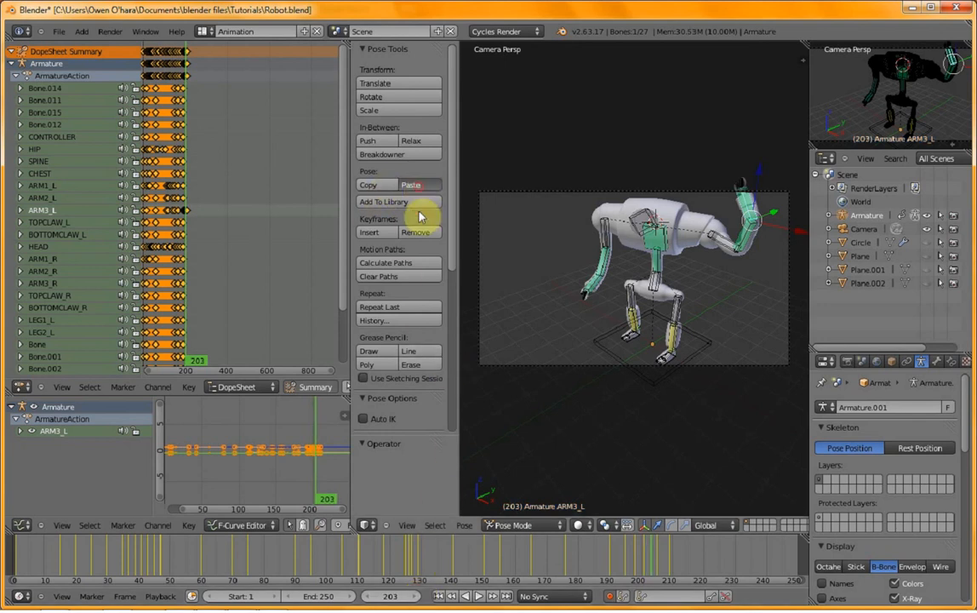
- Paste the opposite ARM3_L wave pose at frame 207
left_click(413, 596)
left_click(413, 596)
left_click(412, 596)
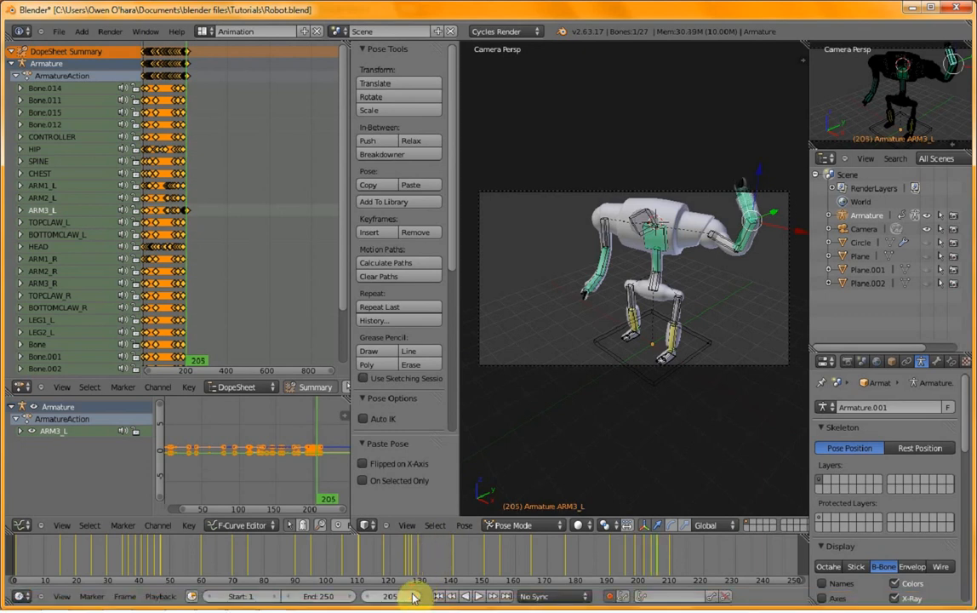
left_click(413, 596)
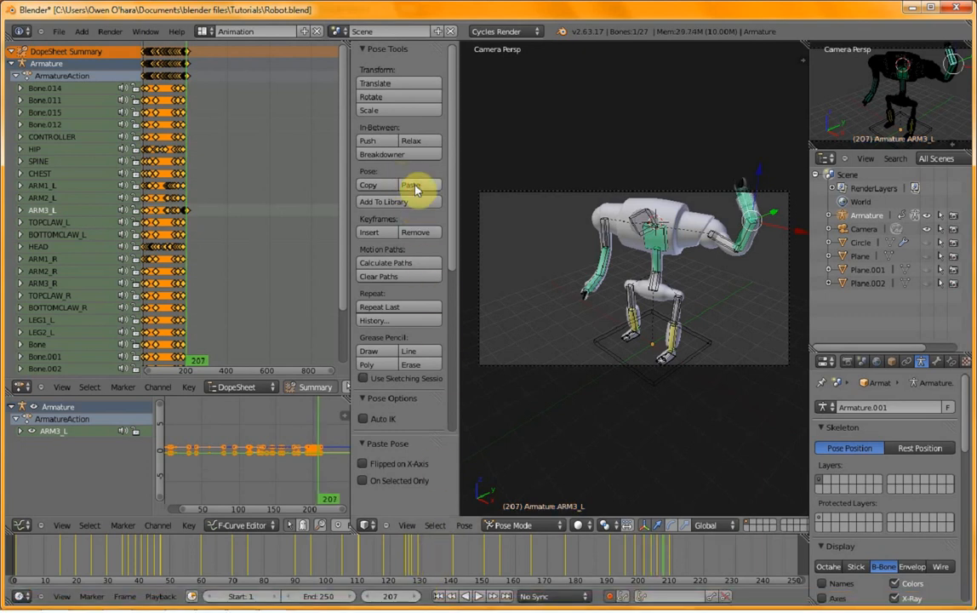
- Paste the opposite ARM3_L wave pose at frame 211 to finish the wave
left_click(415, 599)
left_click(415, 599)
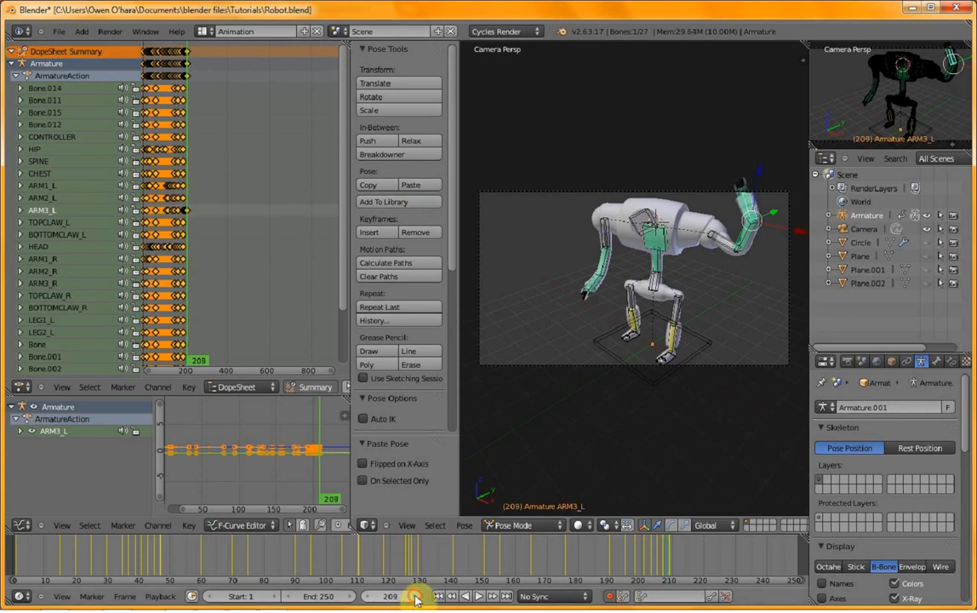
left_click(415, 599)
left_click(415, 600)
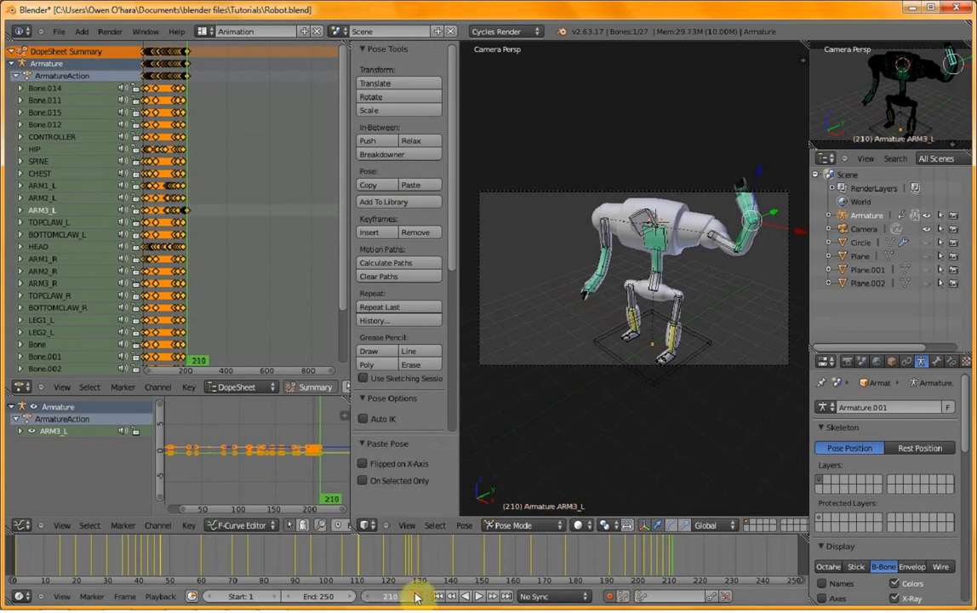
left_click(423, 189)
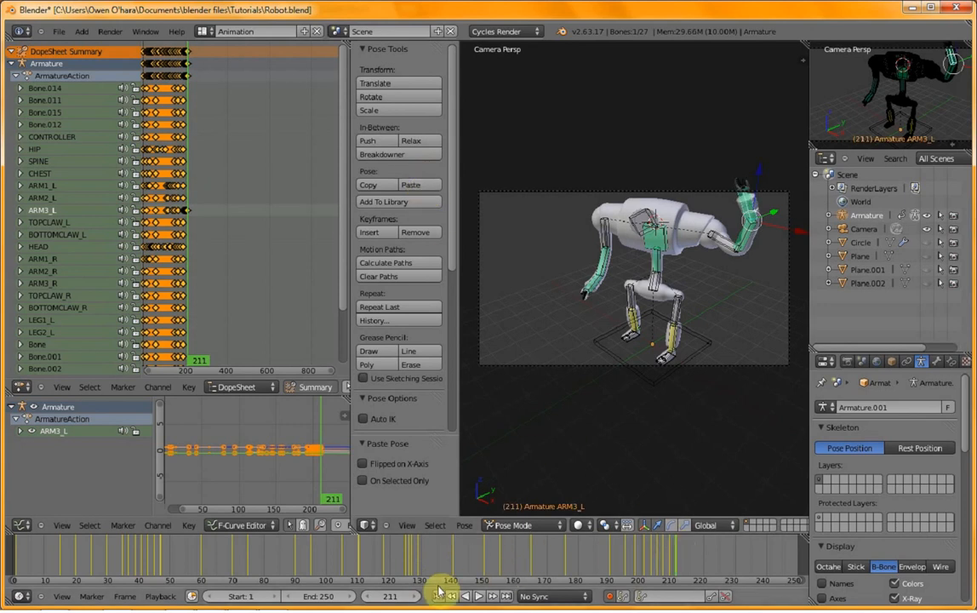
- Insert a keyframe for all bones of the armature at frame 220 to hold the end-of-wave pose
left_click(416, 602)
left_click(416, 602)
left_click(416, 602)
left_click(416, 602)
left_click(416, 602)
left_click(416, 602)
left_click(416, 601)
left_click(417, 602)
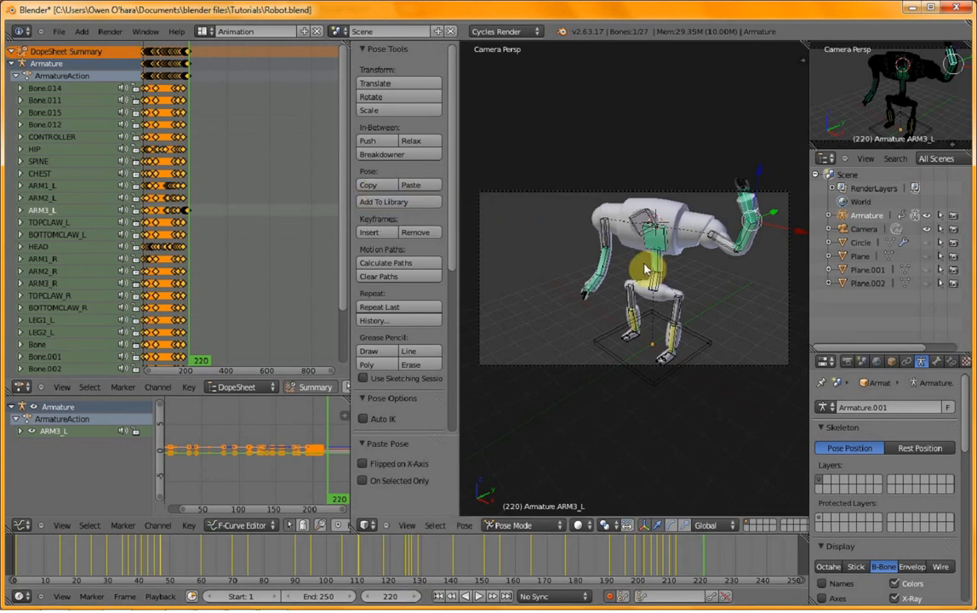
key("a")
key("a")
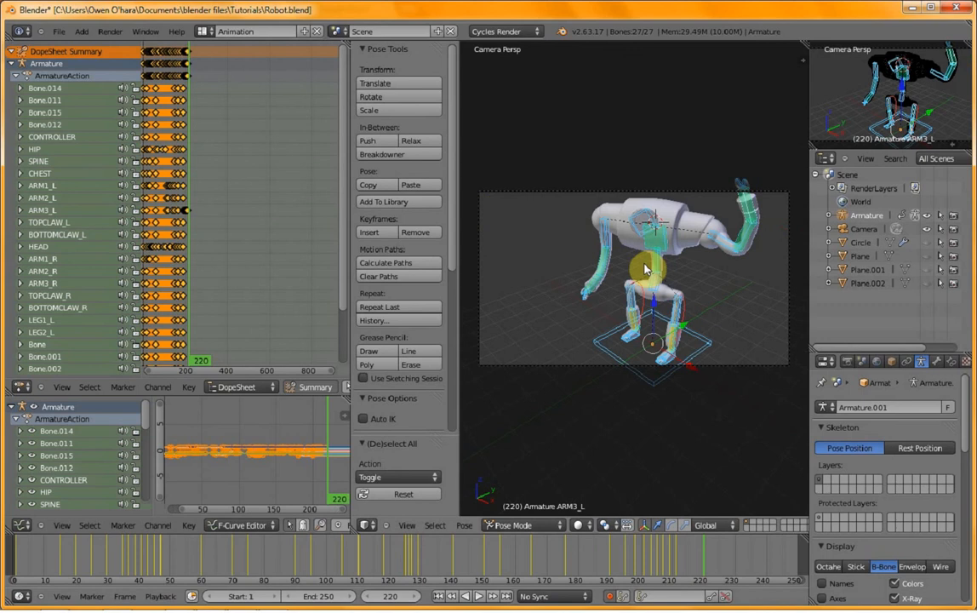
key("i")
left_click(644, 269)
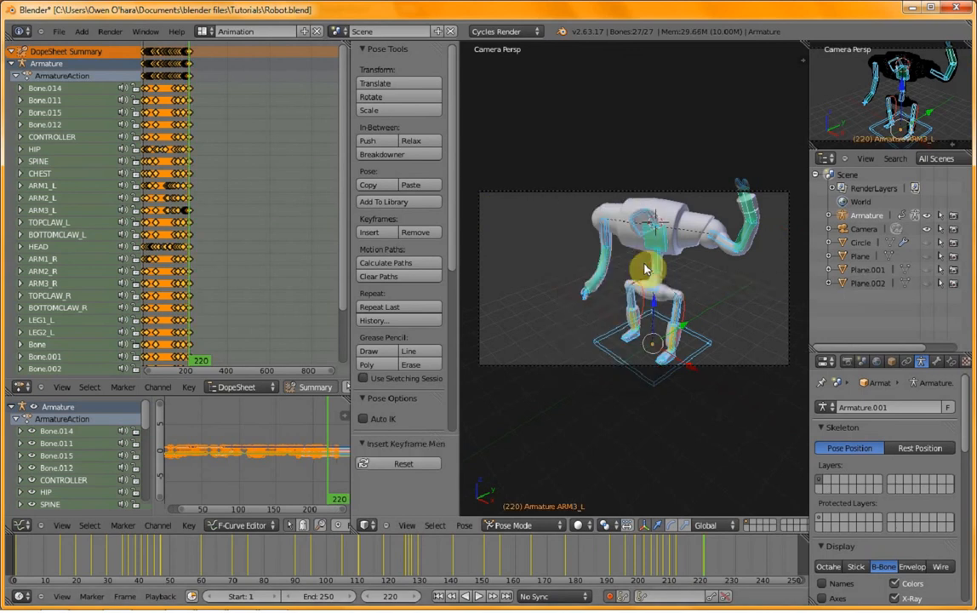
- Copy the crouched pose of all bones from frame 1 and paste it at frame 236
left_click(750, 575)
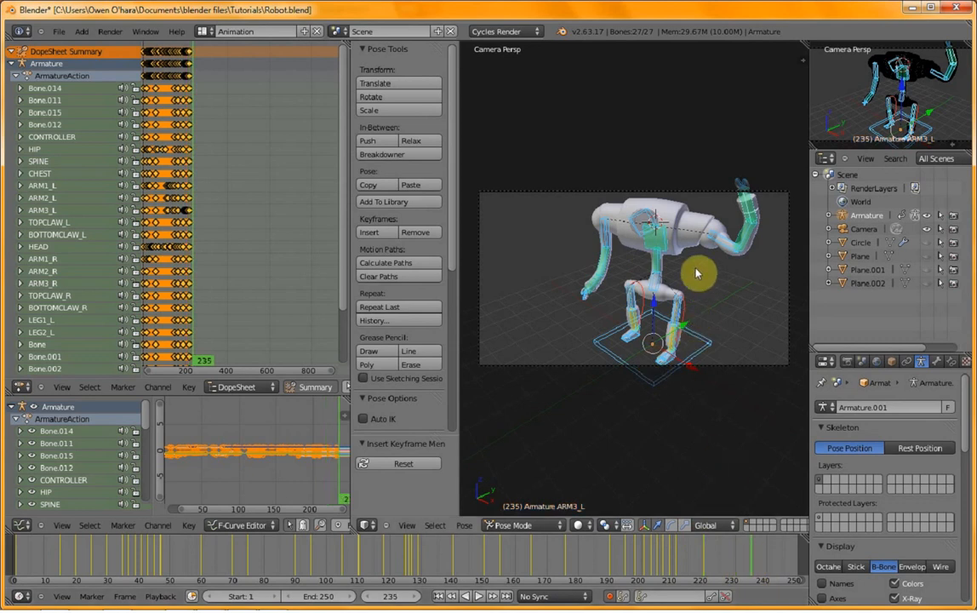
left_click(17, 558)
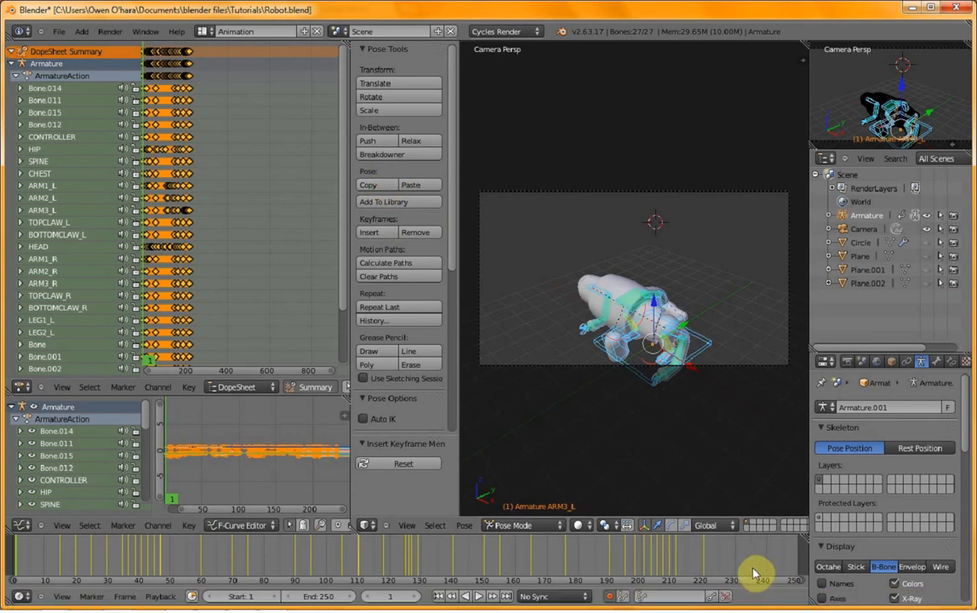
left_click(753, 572)
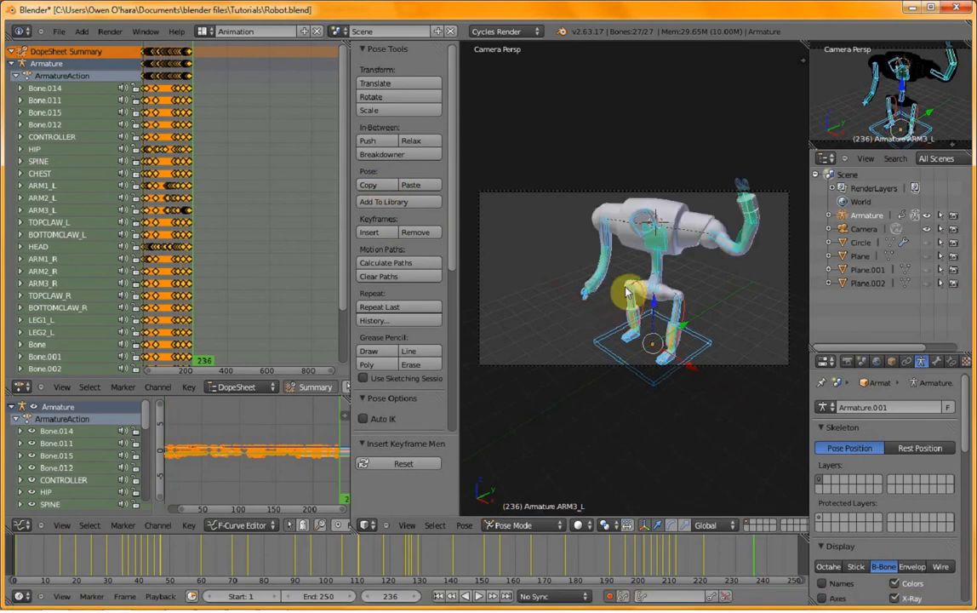
left_click(413, 187)
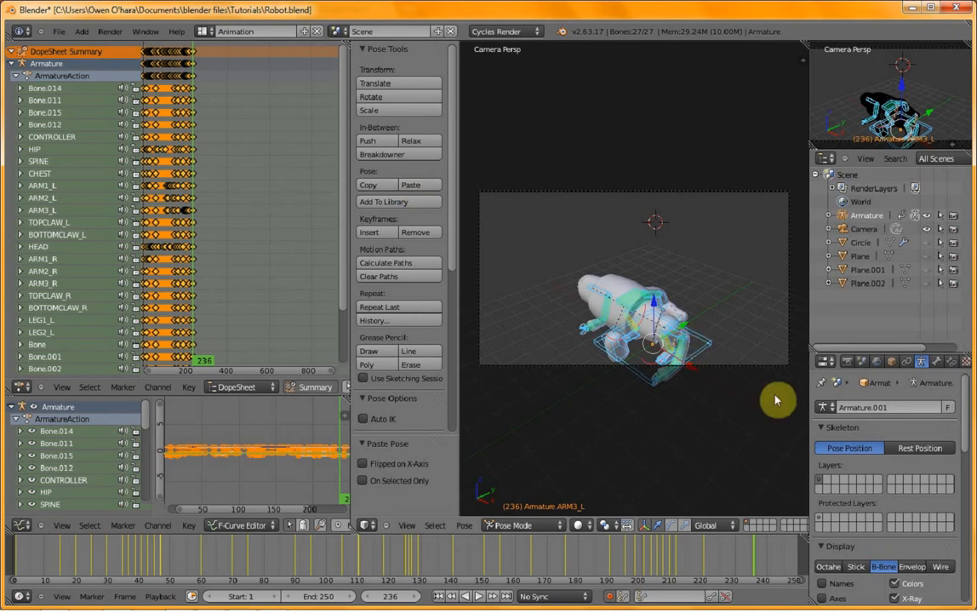
- Play the animation from frame 1 to review the robot's complete motion
left_click(440, 596)
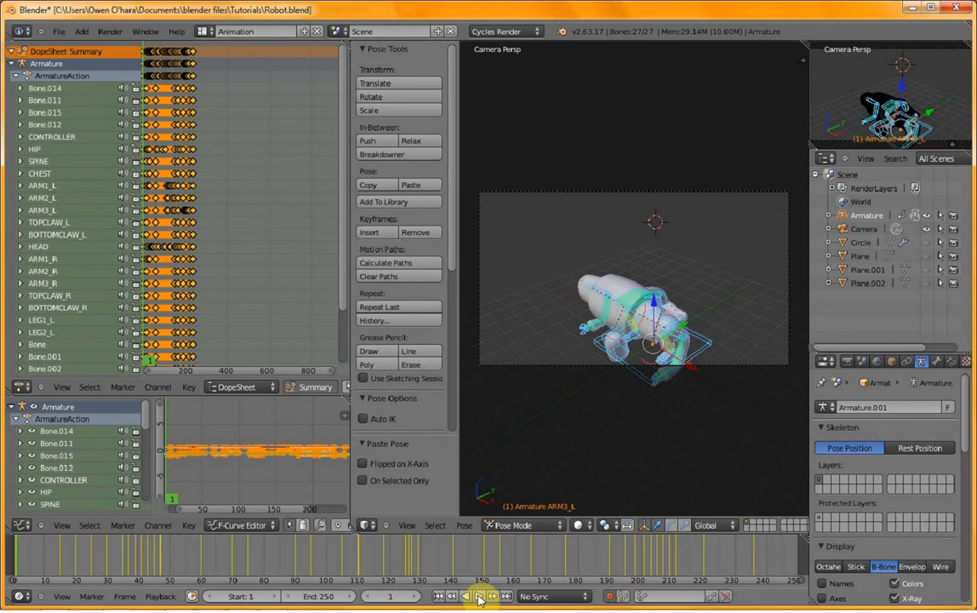
left_click(479, 596)
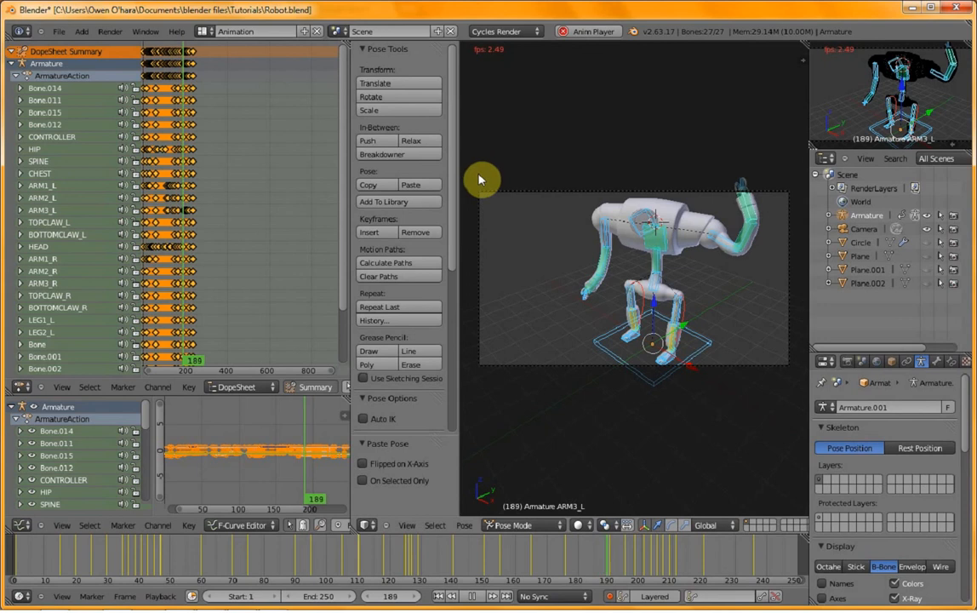
- Turn off automatic keyframing and move the camera back about 3.33 units along its local Z axis, nudging it slightly to reframe the robot
right_click(549, 195)
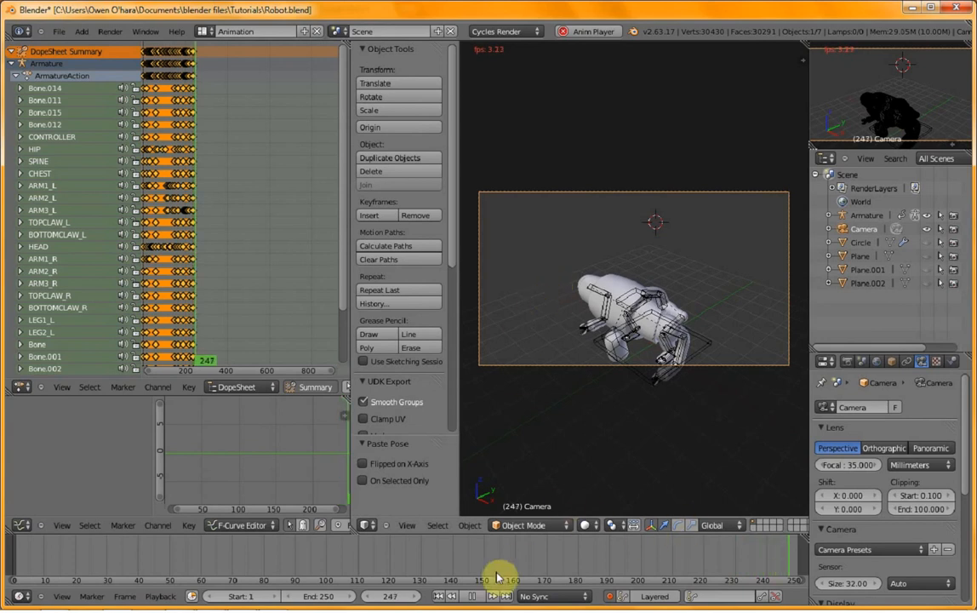
left_click(470, 597)
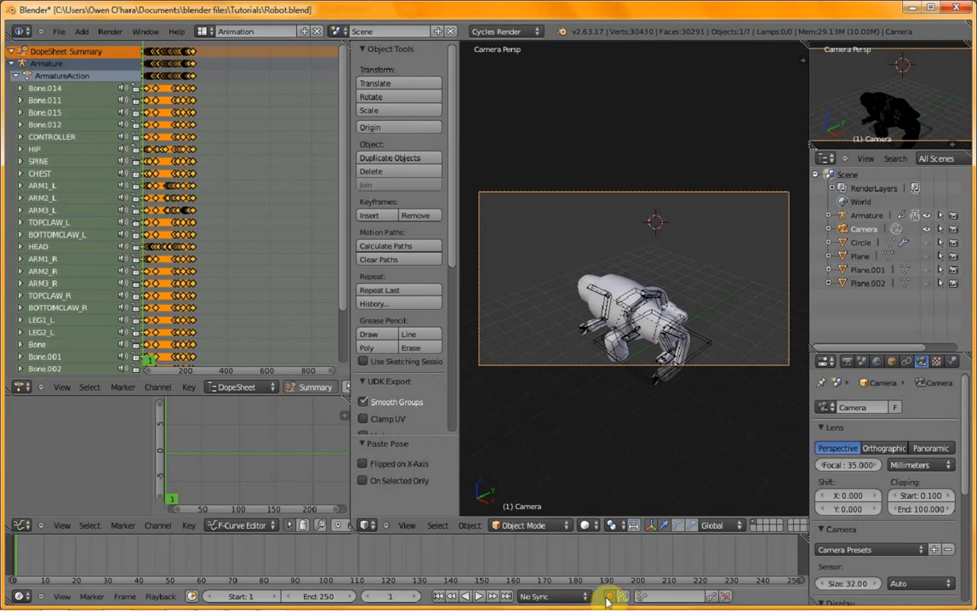
key("g")
key("z")
key("z")
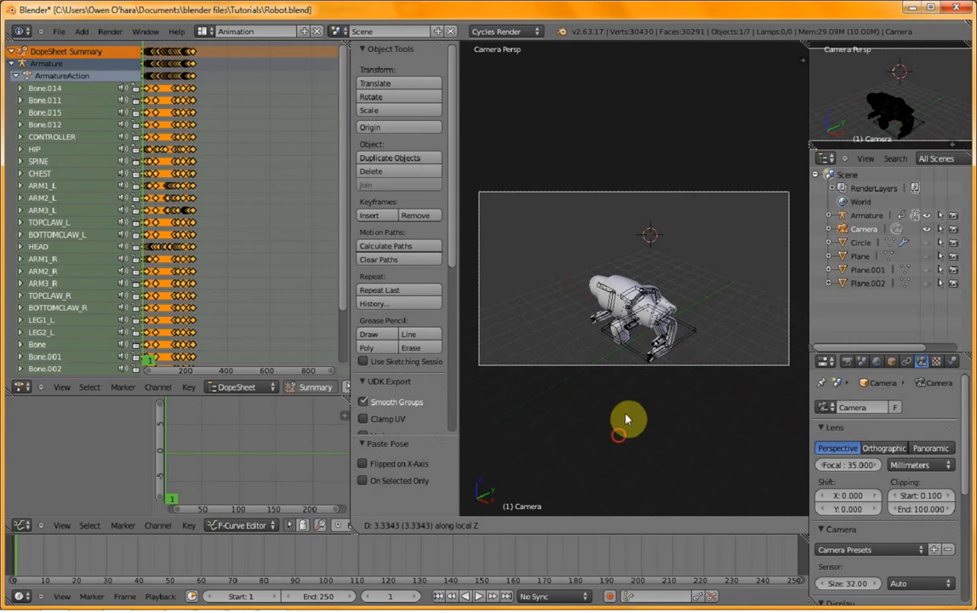
left_click(632, 336)
key("g")
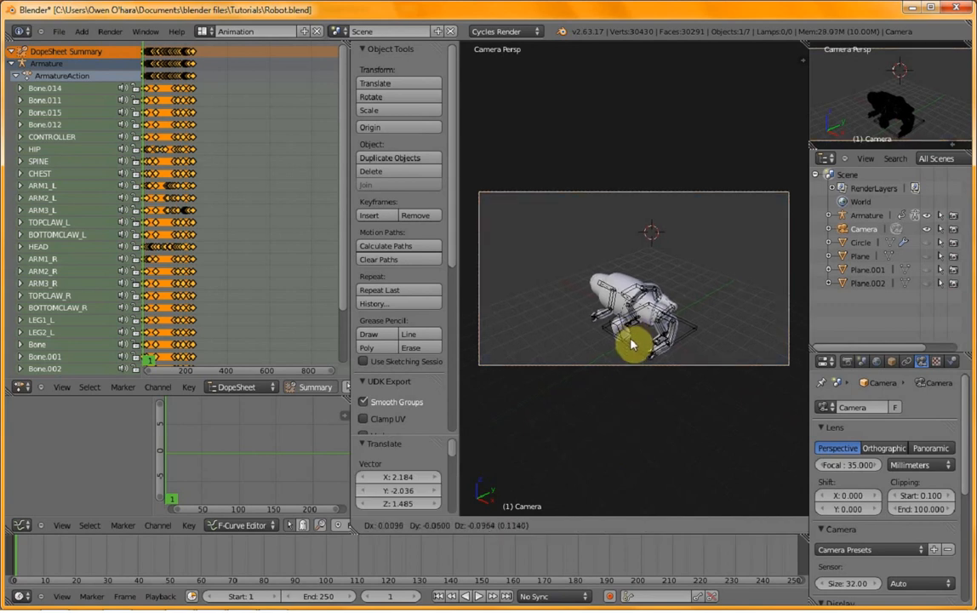
left_click(628, 364)
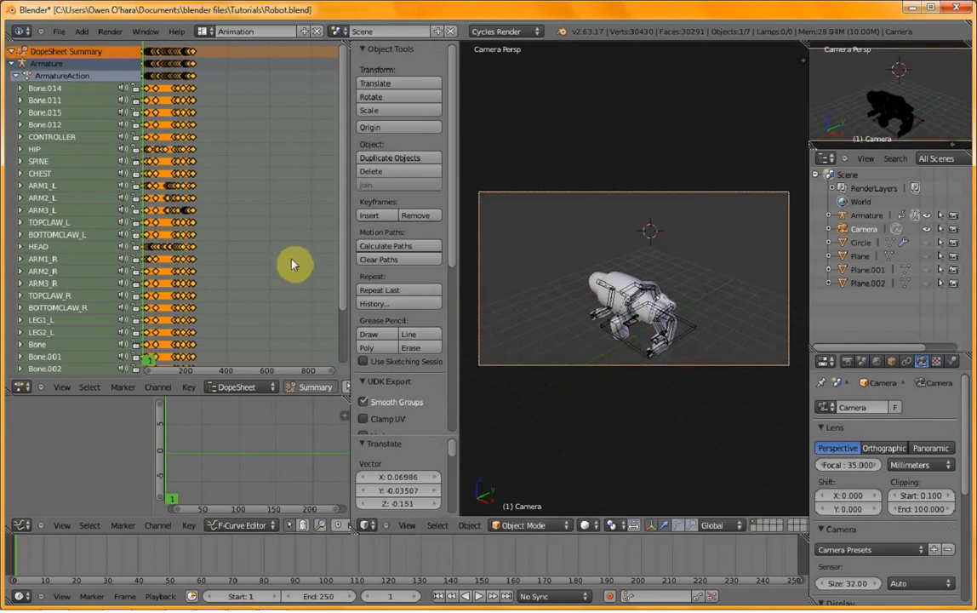